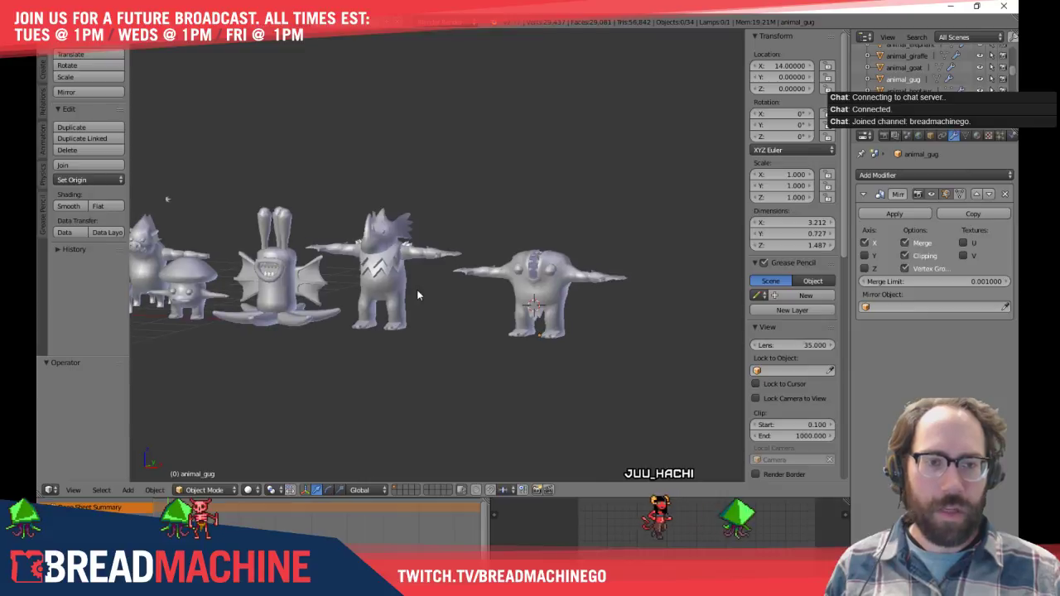
Isolate the animal_rhinodino model in local view and clear the selection to inspect it
{"action": "scroll", "coordinate": [411, 335], "scroll_direction": "up", "scroll_amount": 2}
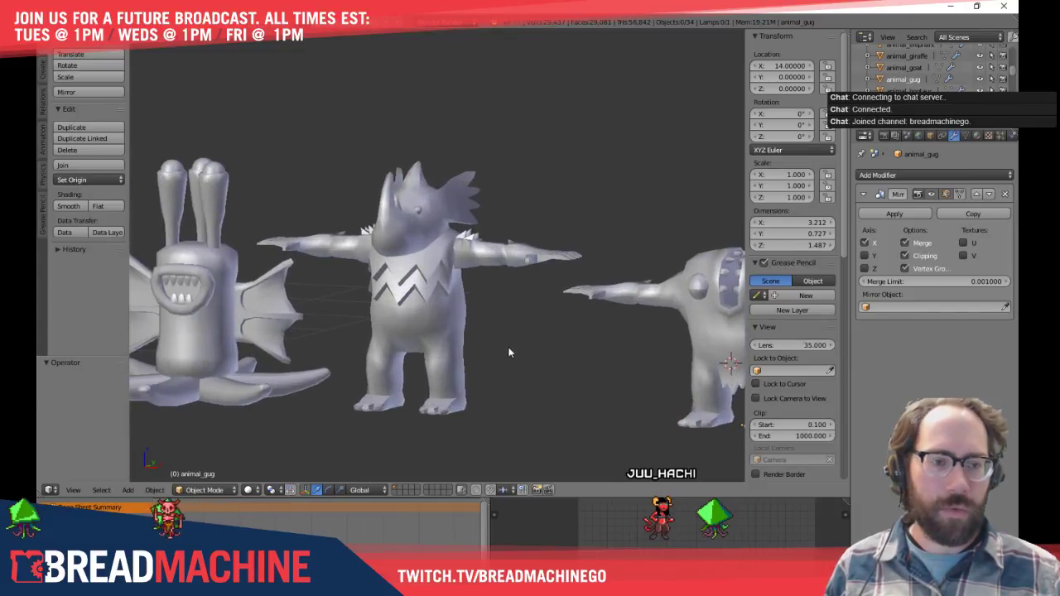
{"action": "middle_click_drag", "start_coordinate": [509, 346], "coordinate": [548, 348]}
{"action": "right_click", "coordinate": [511, 279]}
{"action": "middle_click_drag", "start_coordinate": [621, 370], "coordinate": [716, 312]}
{"action": "key", "text": "KP_Divide"}
{"action": "key", "text": "a"}
{"action": "scroll", "coordinate": [581, 326], "scroll_direction": "up", "scroll_amount": 3}
{"action": "scroll", "coordinate": [581, 326], "scroll_direction": "down", "scroll_amount": 3}
{"action": "middle_click_drag", "start_coordinate": [561, 322], "coordinate": [507, 399]}
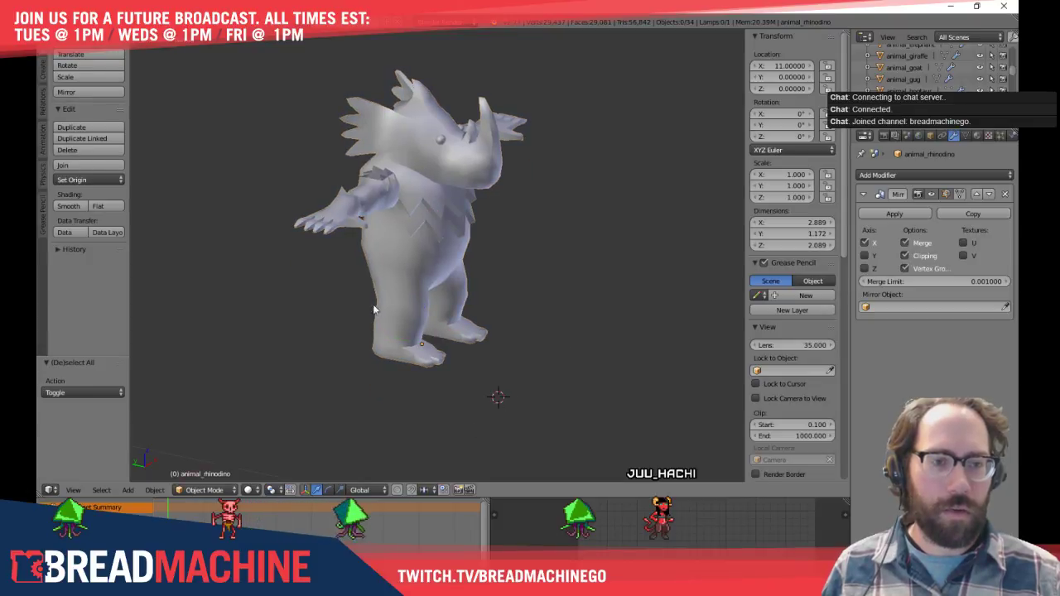
{"action": "scroll", "coordinate": [444, 266], "scroll_direction": "up", "scroll_amount": 1}
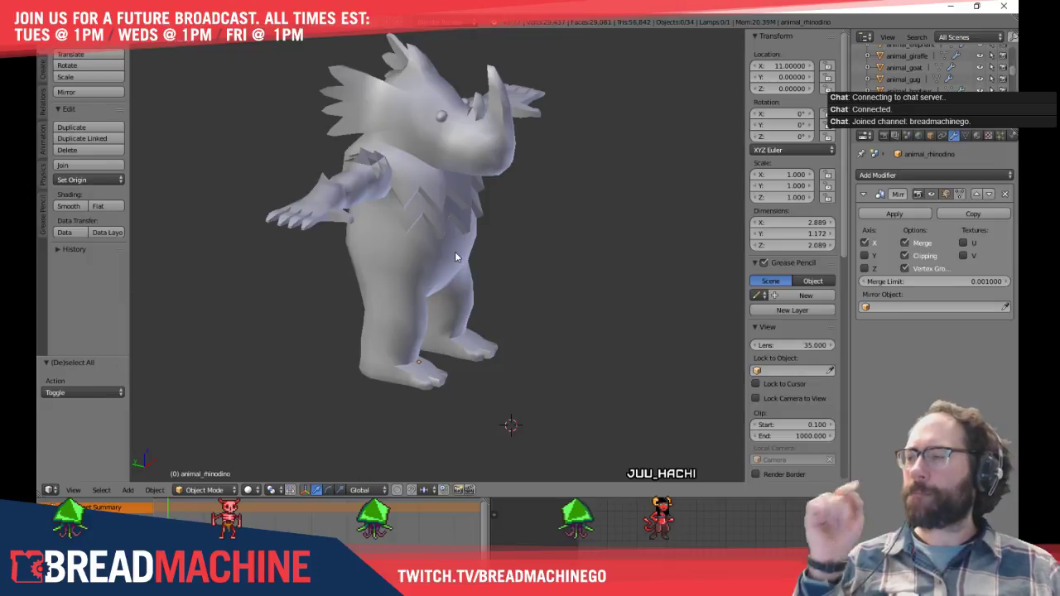
Inspect the rhinodino model's proportions from the side and the front
{"action": "right_click", "coordinate": [443, 245]}
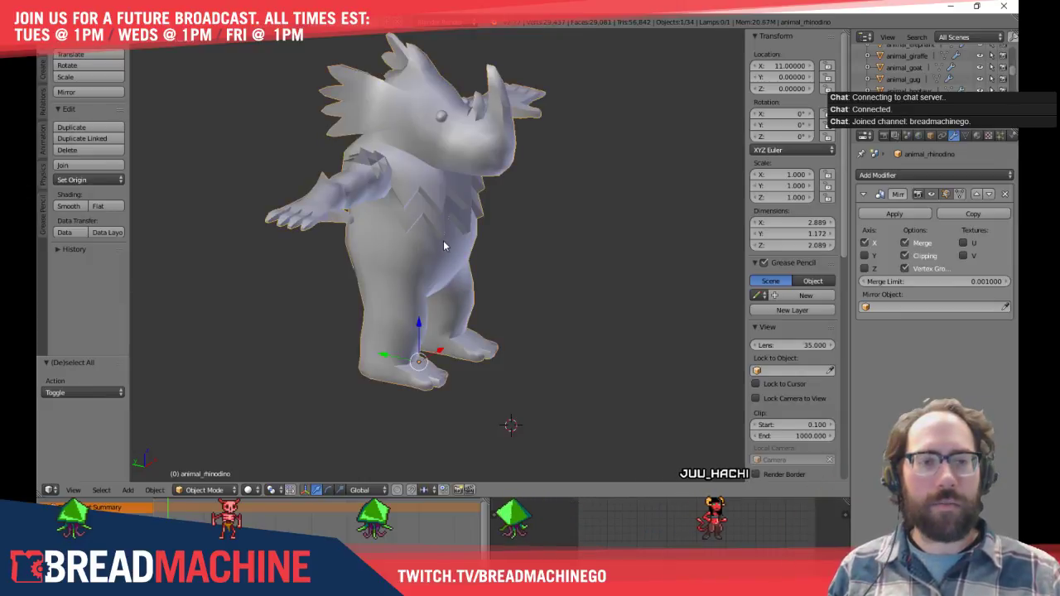
{"action": "middle_click_drag", "start_coordinate": [534, 264], "coordinate": [405, 277]}
{"action": "key", "text": "KP_3"}
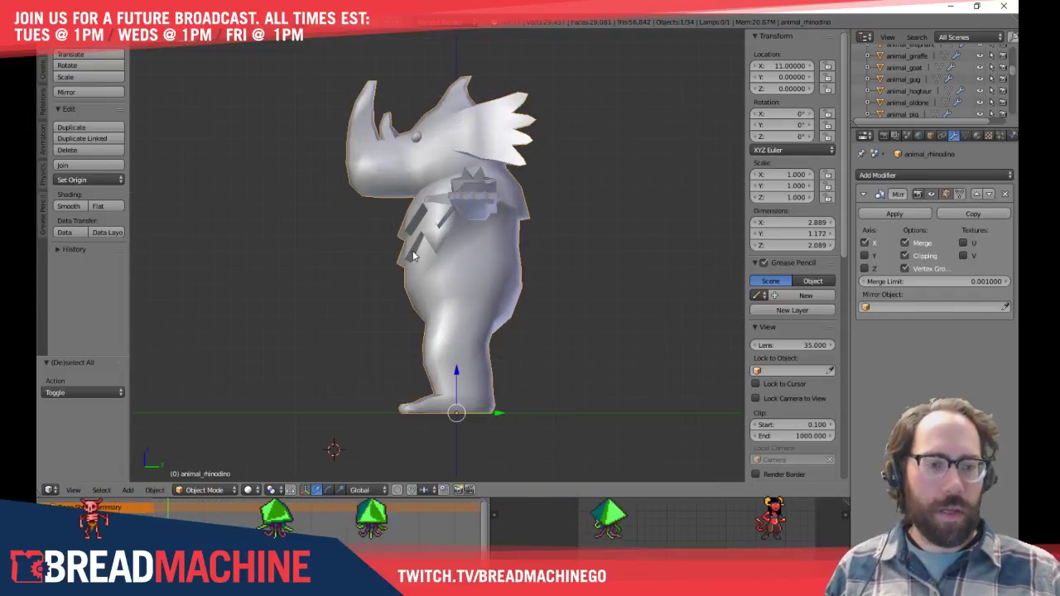
{"action": "mouse_move", "coordinate": [305, 303]}
{"action": "middle_mouse_down"}
{"action": "mouse_move", "coordinate": [489, 325]}
{"action": "mouse_move", "coordinate": [618, 313]}
{"action": "mouse_move", "coordinate": [450, 300]}
{"action": "mouse_move", "coordinate": [317, 305]}
{"action": "middle_mouse_up"}
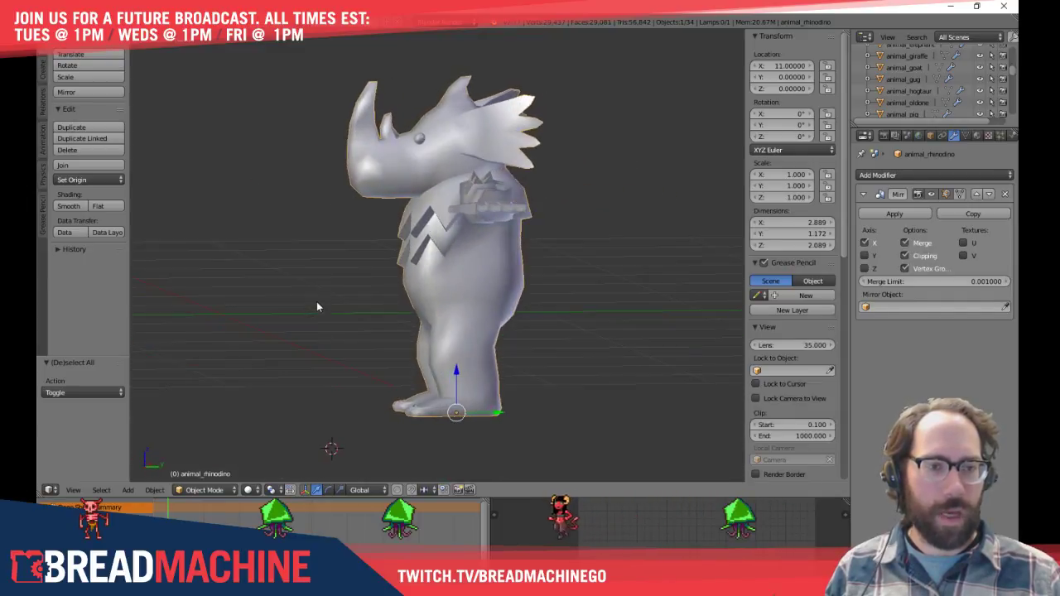
{"action": "middle_click_drag", "start_coordinate": [393, 306], "coordinate": [561, 328]}
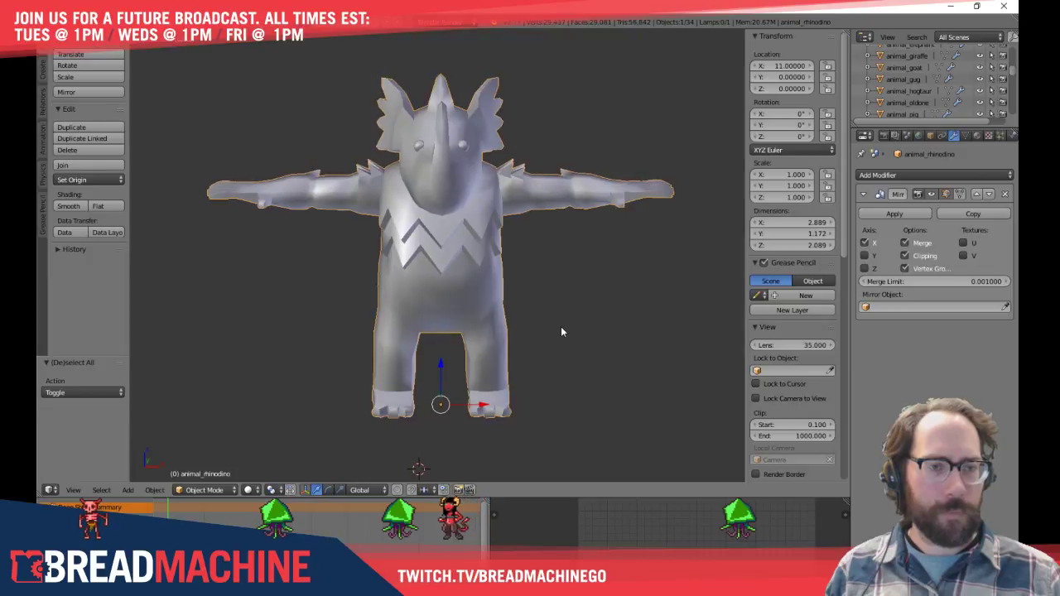
Switch to Photoshop and find the rhino-dinosaur drawing in the creature sketch sheet for reference
{"action": "left_click", "coordinate": [425, 579]}
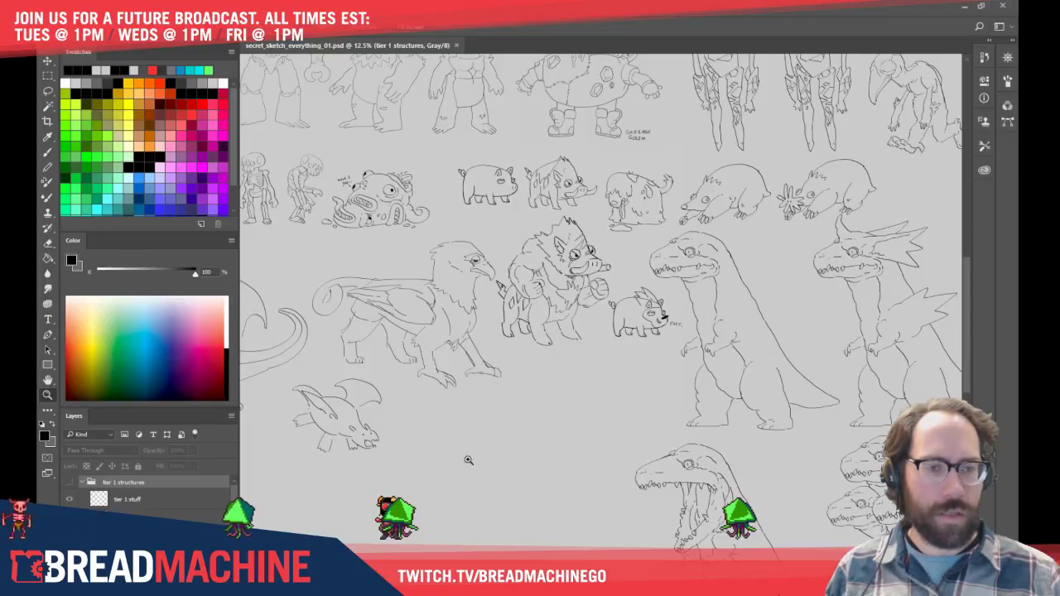
{"action": "mouse_move", "coordinate": [691, 83]}
{"action": "left_mouse_down"}
{"action": "mouse_move", "coordinate": [594, 209]}
{"action": "mouse_move", "coordinate": [720, 263]}
{"action": "mouse_move", "coordinate": [762, 259]}
{"action": "left_mouse_up"}
{"action": "mouse_move", "coordinate": [412, 242]}
{"action": "left_mouse_down"}
{"action": "mouse_move", "coordinate": [477, 218]}
{"action": "mouse_move", "coordinate": [516, 293]}
{"action": "left_mouse_up"}
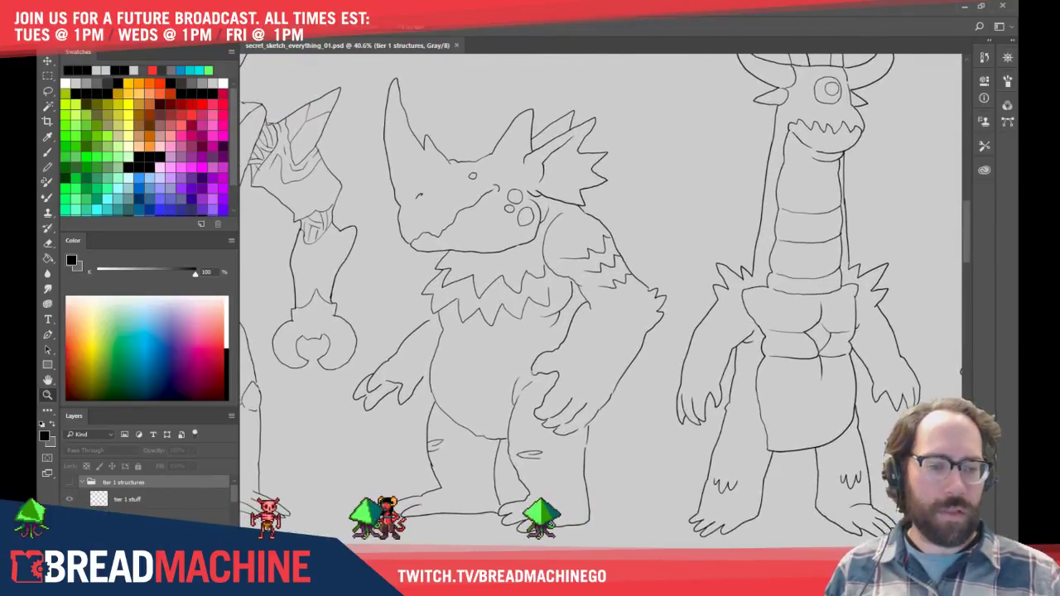
Switch back to Blender, compare the rhinodino model with its sketch and look through the list of scene objects
{"action": "key", "text": "alt+Tab"}
{"action": "middle_click_drag", "start_coordinate": [613, 376], "coordinate": [509, 356]}
{"action": "key", "text": "a"}
{"action": "middle_click_drag", "start_coordinate": [591, 355], "coordinate": [638, 366]}
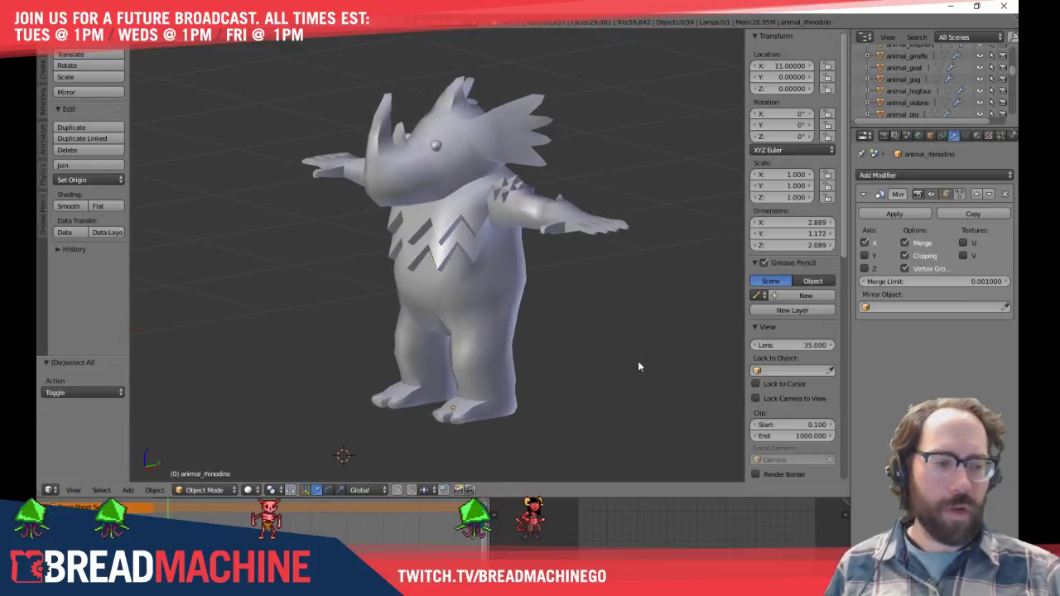
{"action": "scroll", "coordinate": [963, 81], "scroll_direction": "down", "scroll_amount": 6}
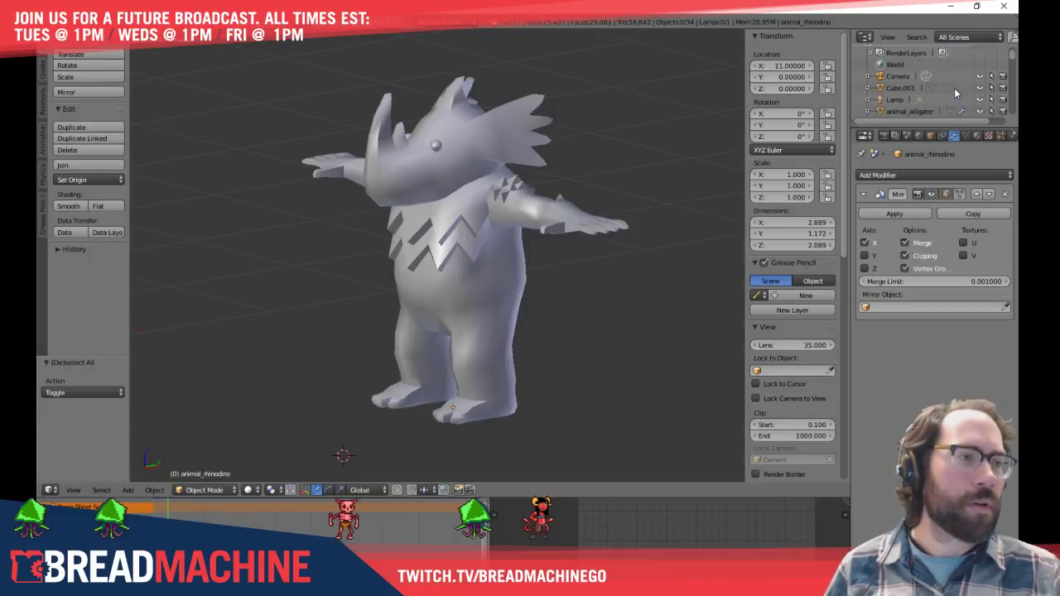
{"action": "scroll", "coordinate": [953, 97], "scroll_direction": "up", "scroll_amount": 3}
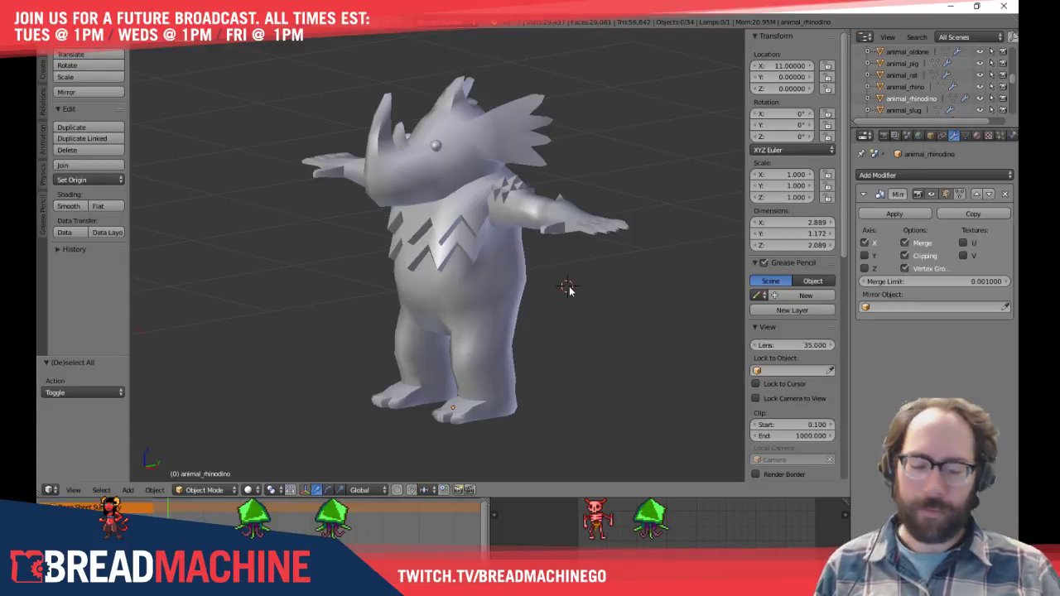
Exit the rhinodino's local view and isolate the animal_gug model instead
{"action": "key", "text": "KP_Divide"}
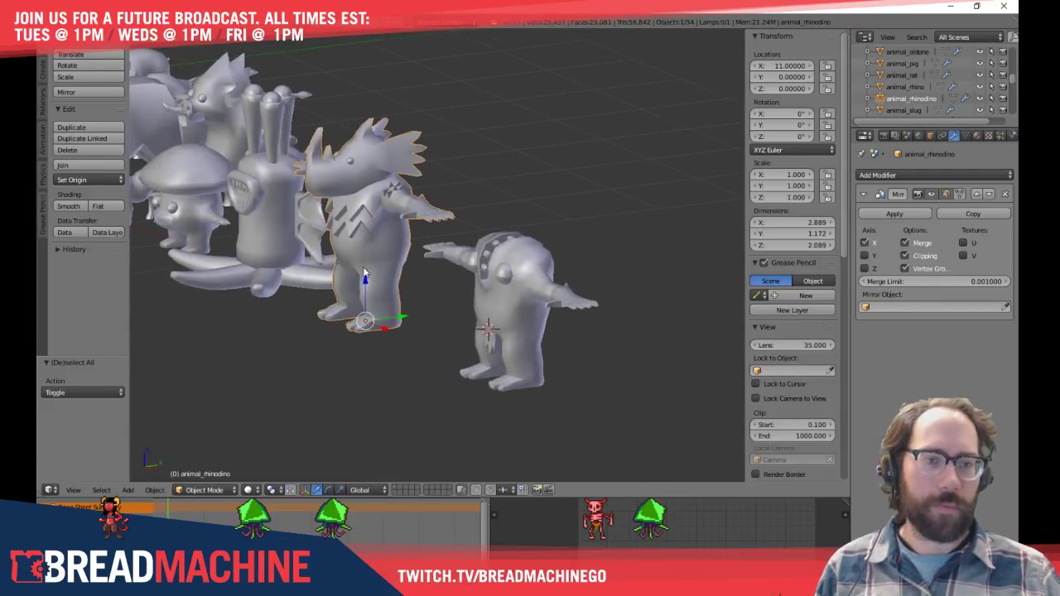
{"action": "right_click", "coordinate": [516, 285]}
{"action": "key", "text": "KP_1"}
{"action": "middle_click_drag", "start_coordinate": [617, 315], "coordinate": [472, 341]}
{"action": "key", "text": "KP_Divide"}
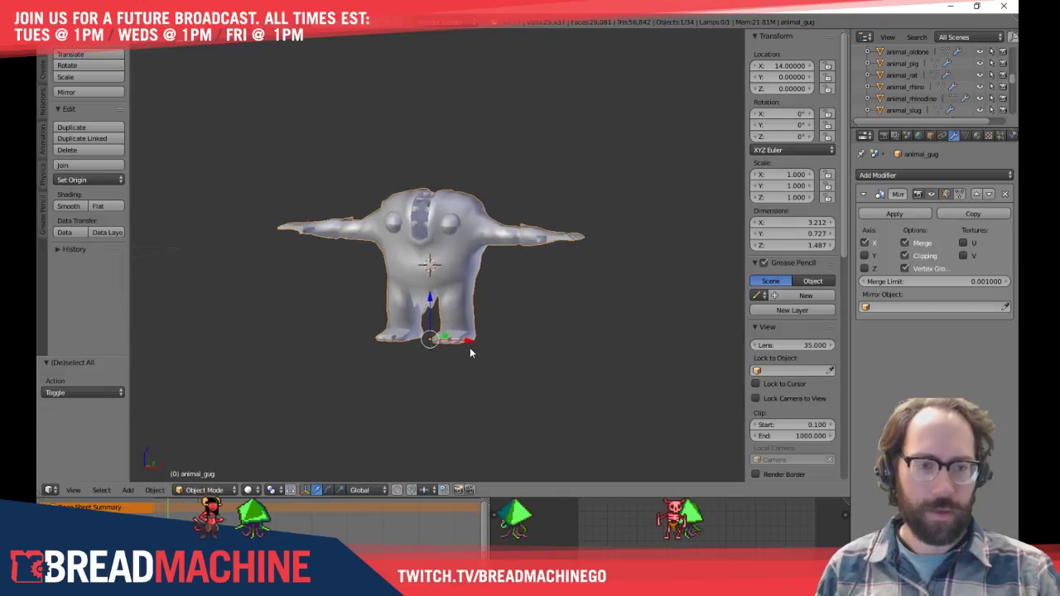
Examine the gug's mouth, eyes and body from the front and at an angle
{"action": "scroll", "coordinate": [463, 293], "scroll_direction": "up", "scroll_amount": 4}
{"action": "key", "text": "KP_1"}
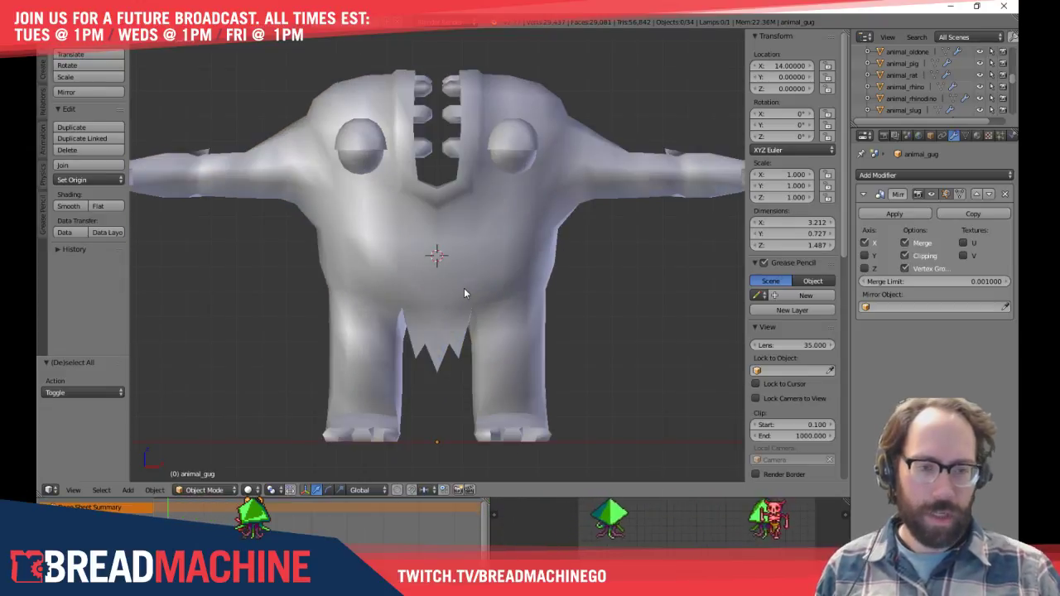
{"action": "scroll", "coordinate": [480, 259], "scroll_direction": "down", "scroll_amount": 3}
{"action": "middle_click_drag", "start_coordinate": [486, 273], "coordinate": [455, 293]}
{"action": "middle_click_drag", "start_coordinate": [369, 329], "coordinate": [490, 404]}
{"action": "scroll", "coordinate": [381, 386], "scroll_direction": "up", "scroll_amount": 4}
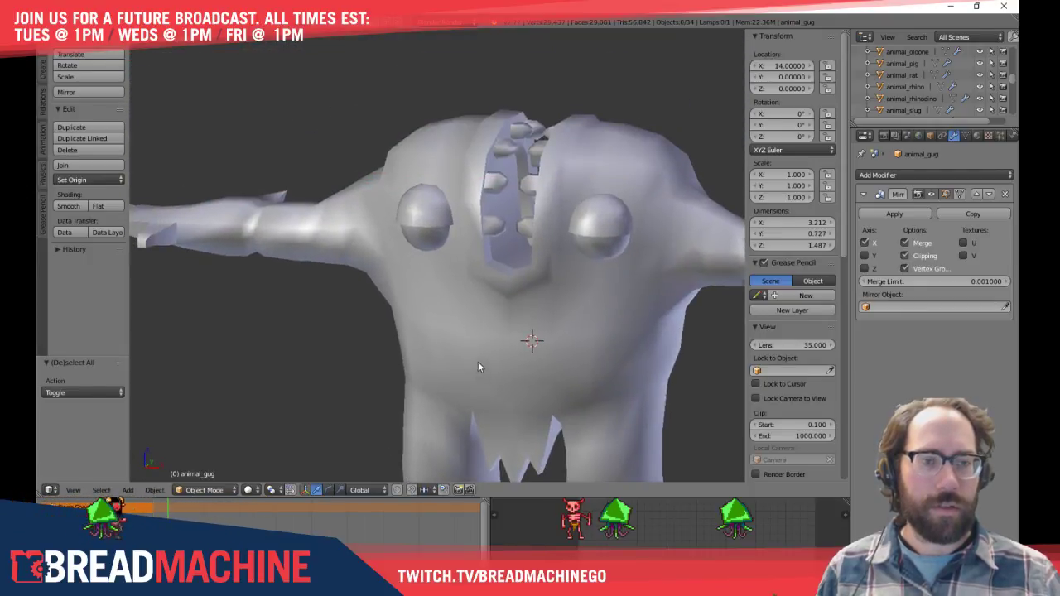
{"action": "scroll", "coordinate": [455, 361], "scroll_direction": "down", "scroll_amount": 2}
Switch to Photoshop and examine the closed-mouth and open-mouth gug drawings in the sketch sheet
{"action": "key", "text": "alt+Tab"}
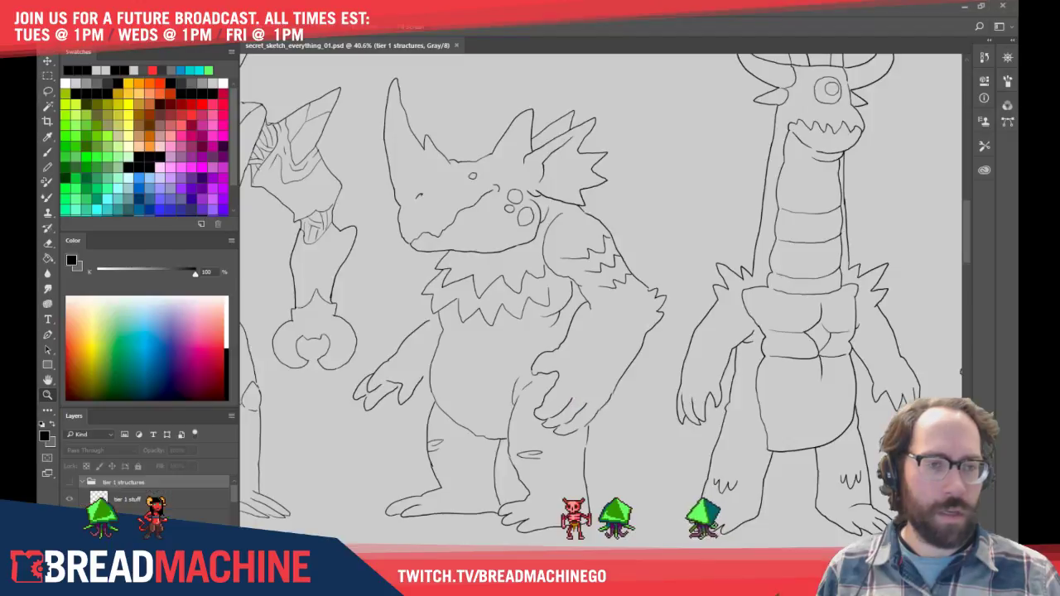
{"action": "scroll", "coordinate": [387, 247], "scroll_direction": "down", "scroll_amount": 2}
{"action": "scroll", "coordinate": [383, 241], "scroll_direction": "down", "scroll_amount": 10, "text": "alt"}
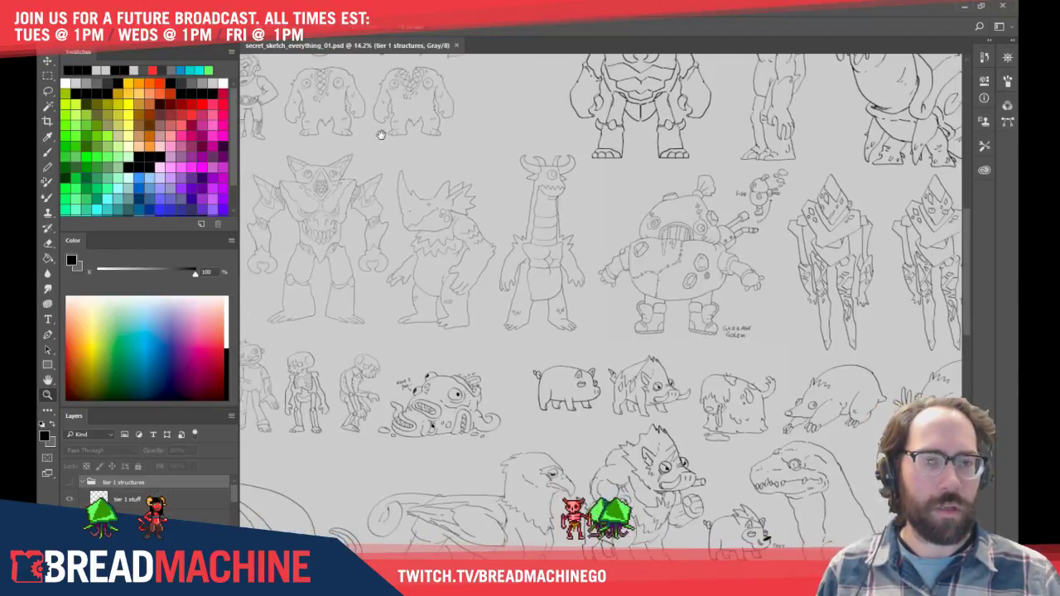
{"action": "left_click_drag", "start_coordinate": [367, 157], "coordinate": [406, 193]}
{"action": "scroll", "coordinate": [406, 192], "scroll_direction": "up", "scroll_amount": 5, "text": "alt"}
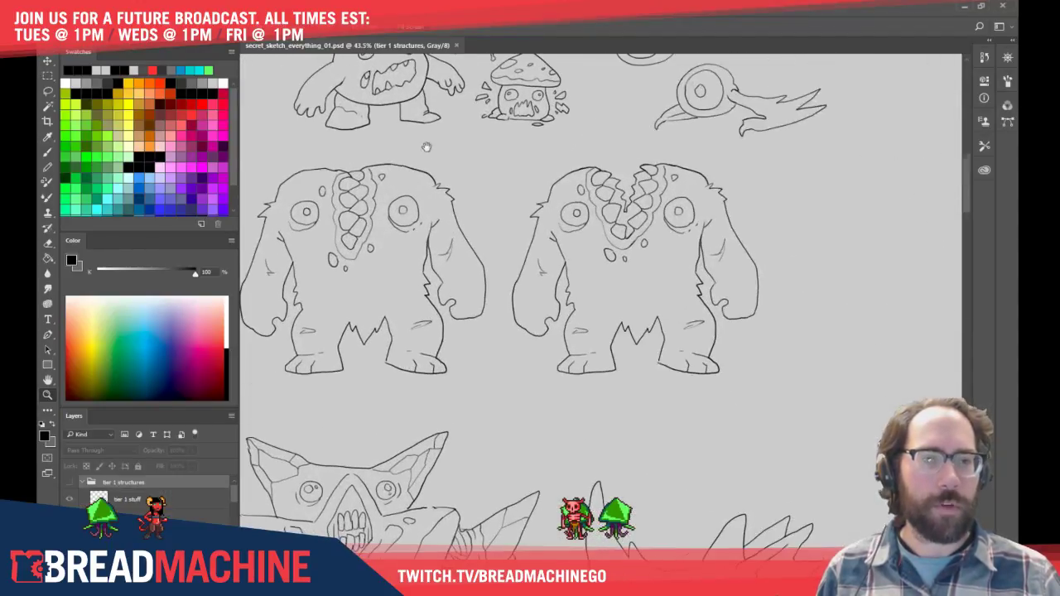
{"action": "scroll", "coordinate": [536, 266], "scroll_direction": "up", "scroll_amount": 2, "text": "alt"}
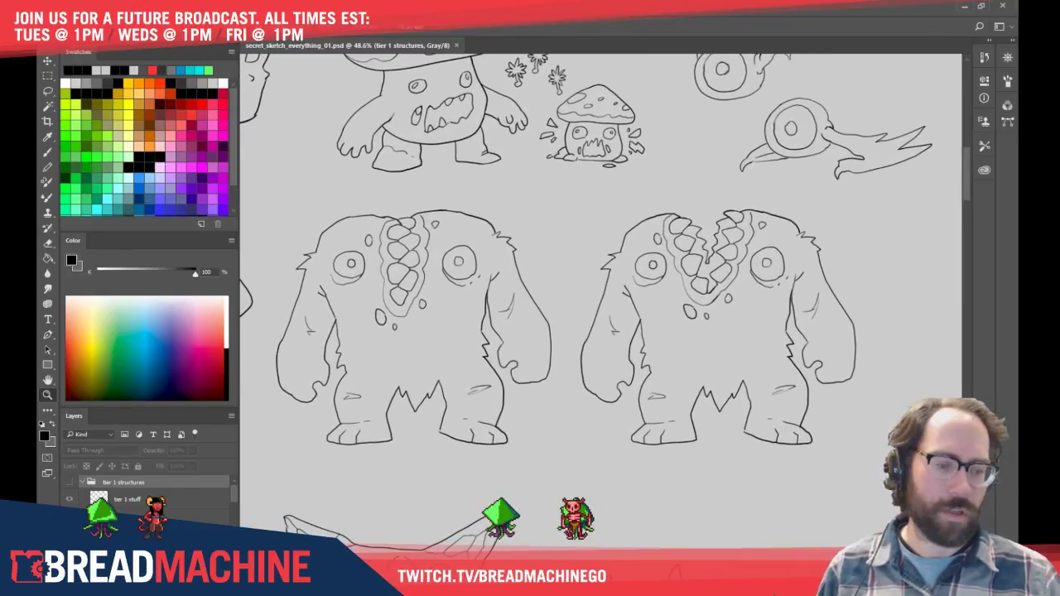
{"action": "mouse_move", "coordinate": [544, 590]}
Return to Blender and compare the gug's vertical mouth and teeth with the reference sketch
{"action": "left_click", "coordinate": [544, 534]}
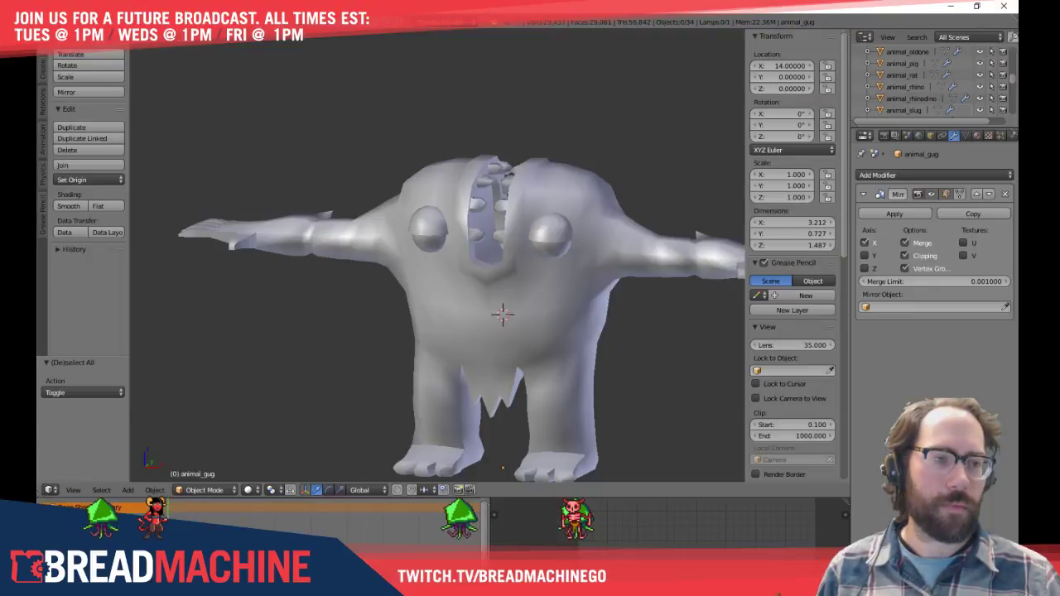
{"action": "middle_click_drag", "start_coordinate": [671, 414], "coordinate": [651, 388]}
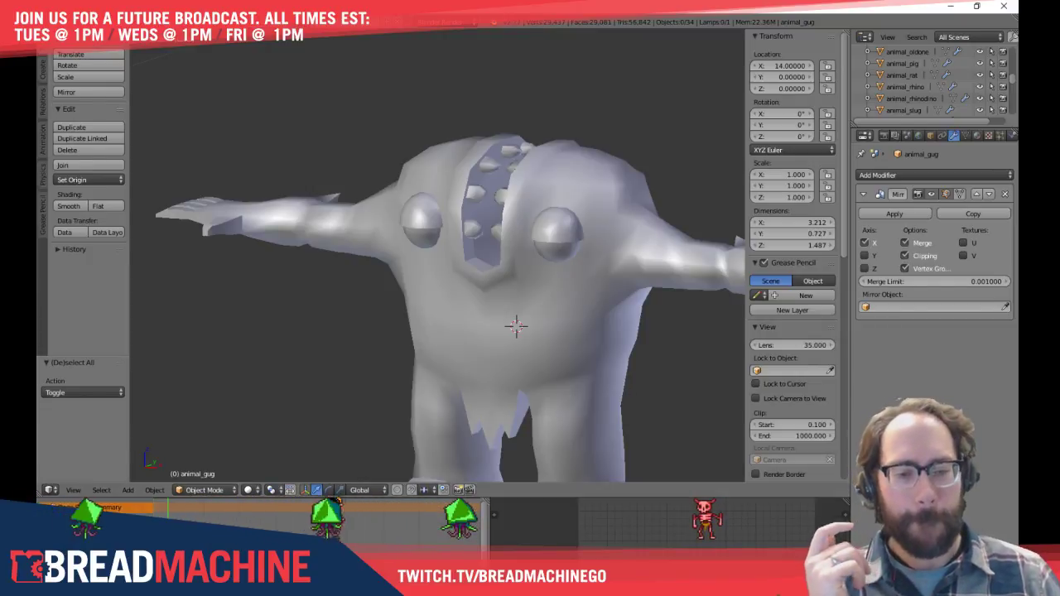
{"action": "key", "text": "alt+Tab"}
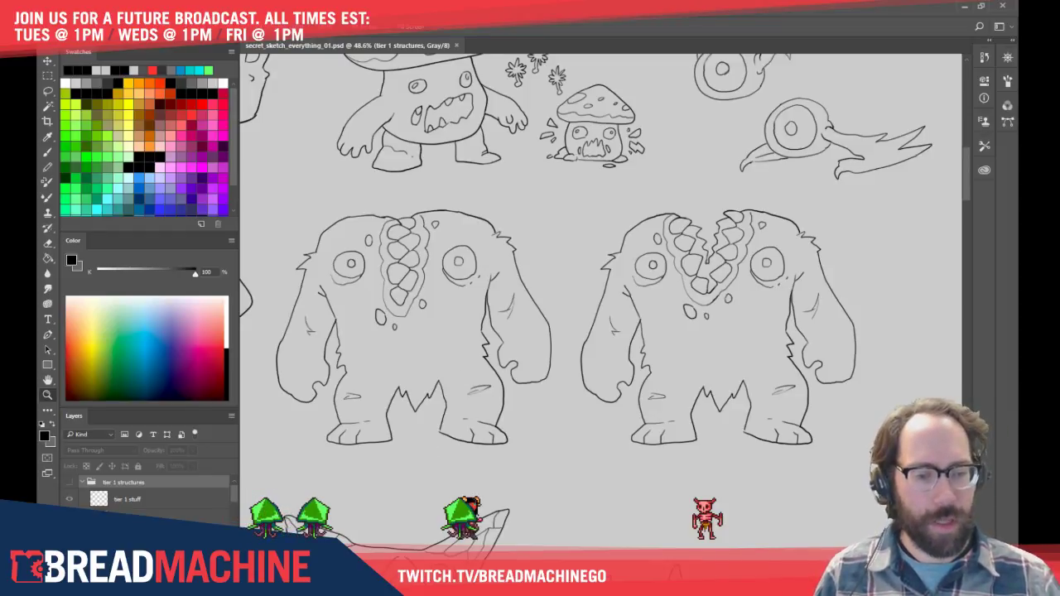
{"action": "key", "text": "alt+Tab"}
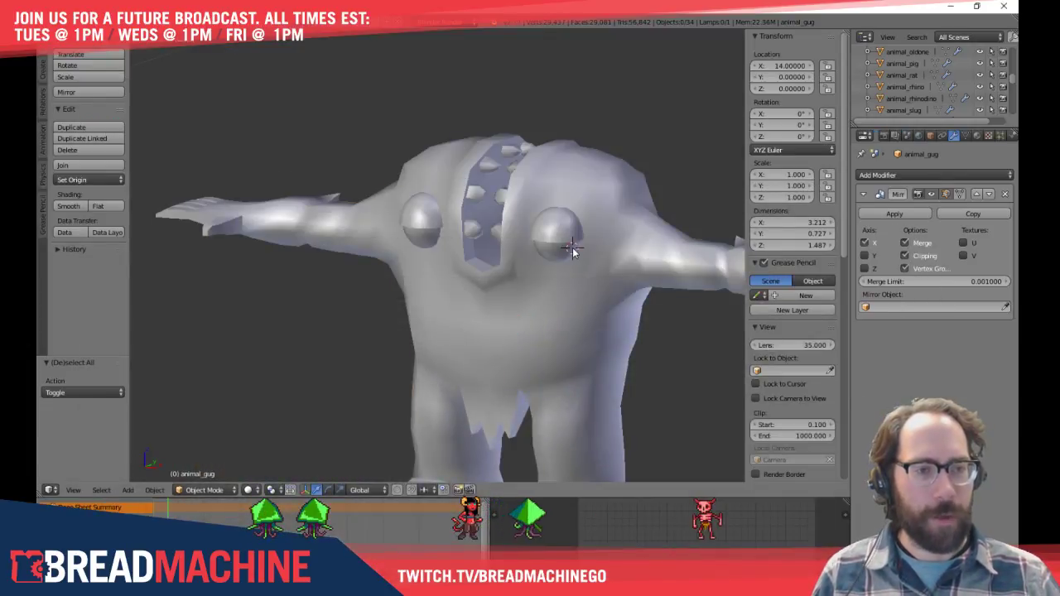
{"action": "key", "text": "KP_1"}
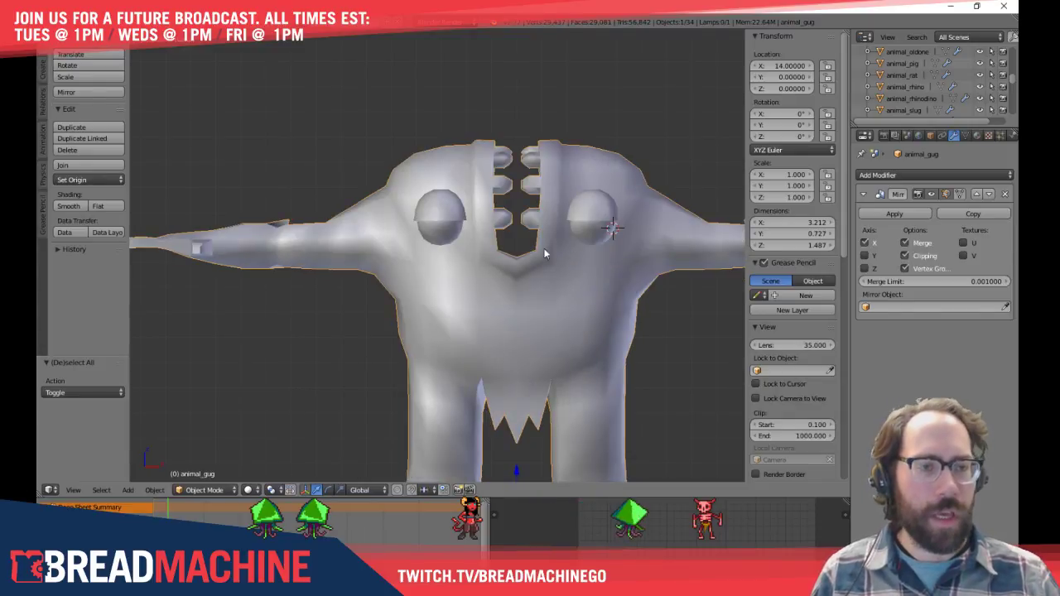
{"action": "middle_click_drag", "start_coordinate": [511, 269], "coordinate": [452, 313], "text": "shift"}
{"action": "mouse_move", "coordinate": [481, 235]}
{"action": "middle_mouse_down"}
{"action": "mouse_move", "coordinate": [485, 373]}
{"action": "mouse_move", "coordinate": [485, 243]}
{"action": "middle_mouse_up"}
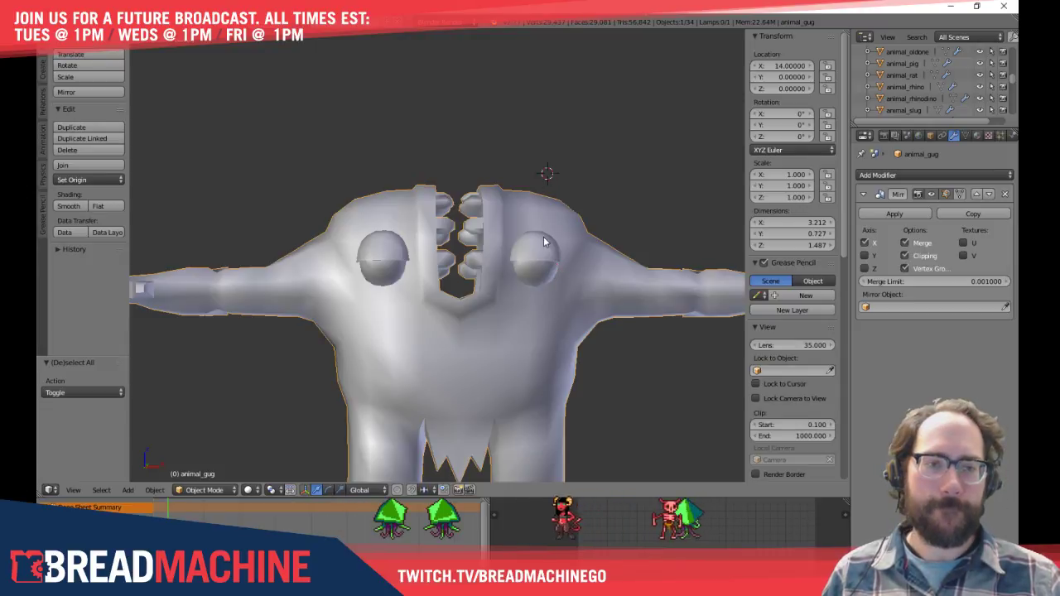
{"action": "scroll", "coordinate": [475, 224], "scroll_direction": "down", "scroll_amount": 5}
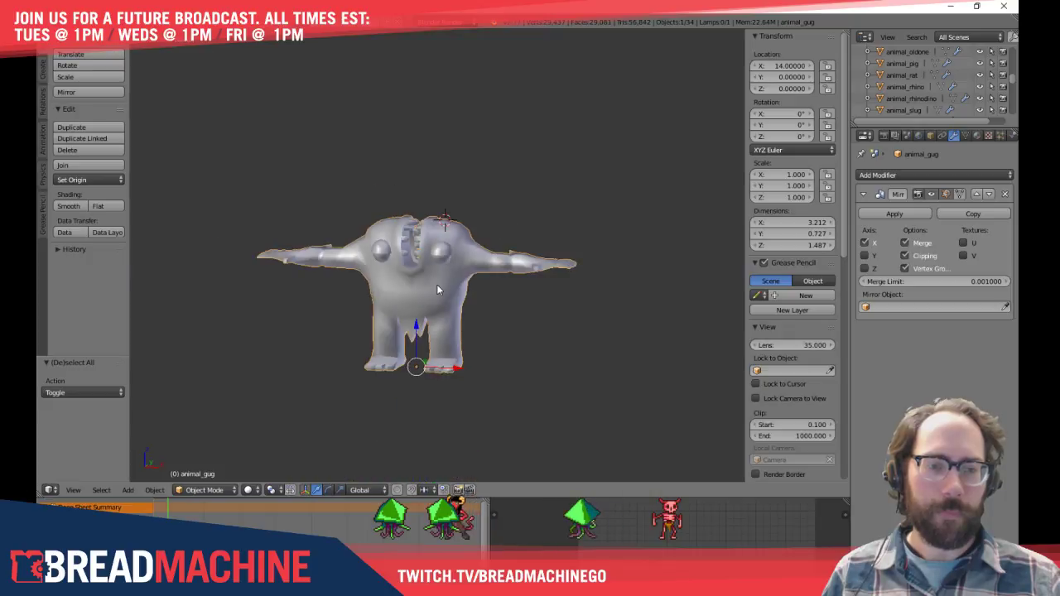
{"action": "key", "text": "KP_1"}
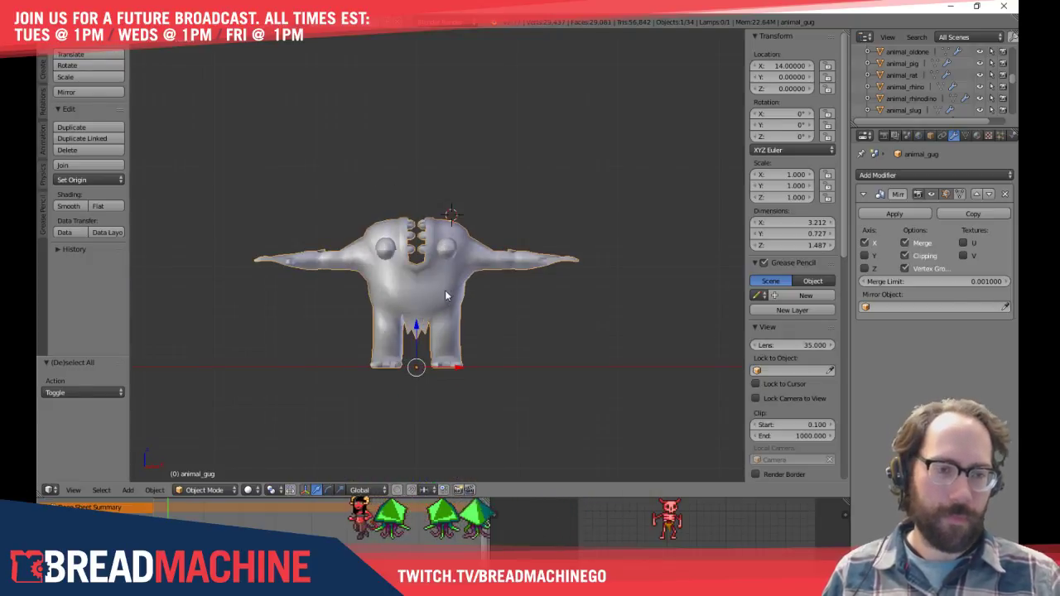
{"action": "scroll", "coordinate": [439, 277], "scroll_direction": "up", "scroll_amount": 6}
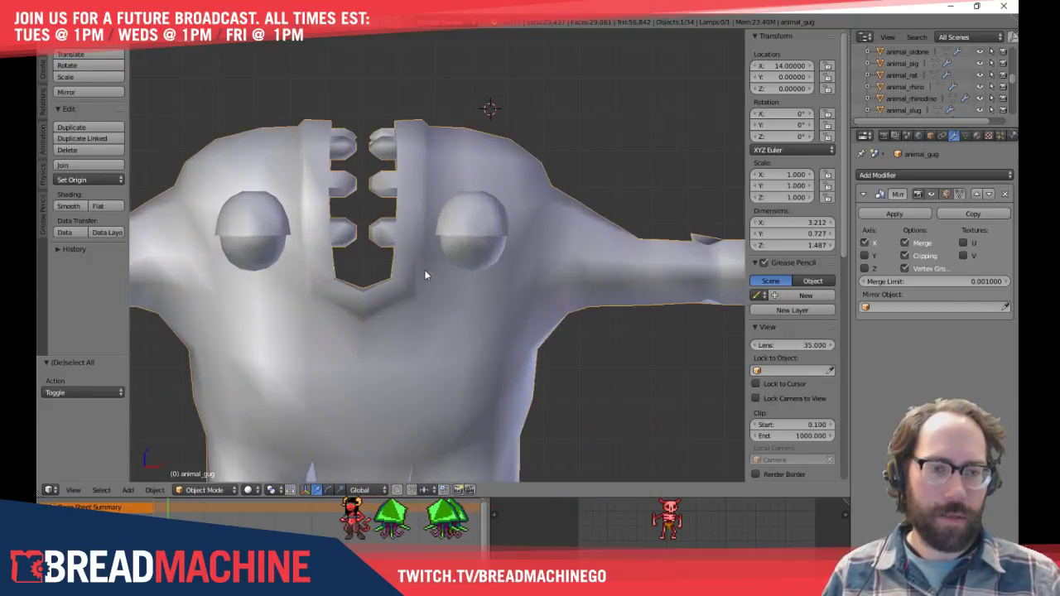
Enter Edit Mode on animal_gug and try selecting the lowest front tooth as a linked piece
{"action": "key", "text": "Tab"}
{"action": "middle_click_drag", "start_coordinate": [424, 275], "coordinate": [465, 340]}
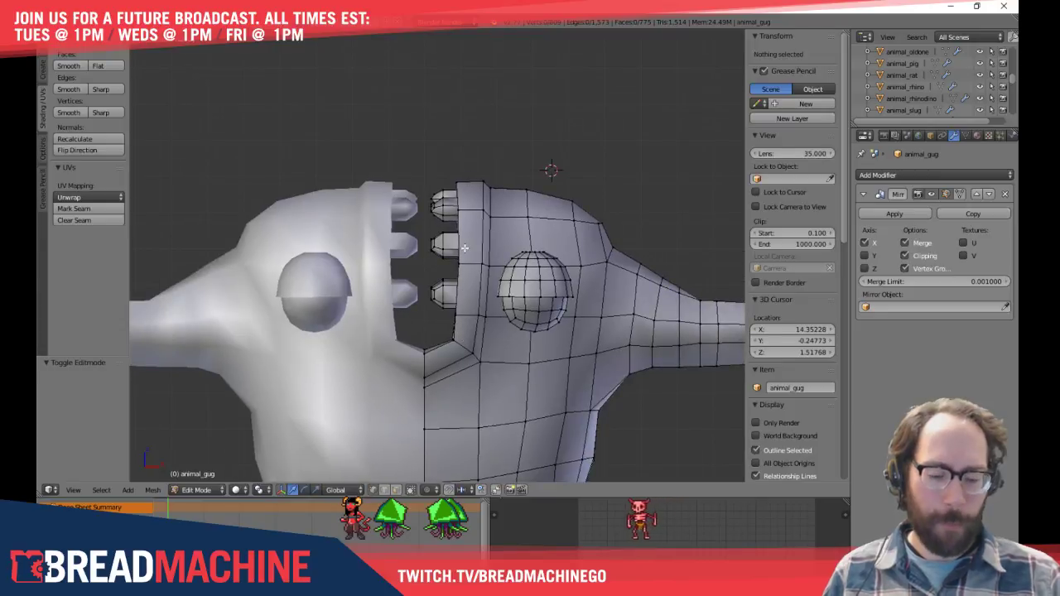
{"action": "middle_click_drag", "start_coordinate": [484, 219], "coordinate": [396, 251]}
{"action": "key", "text": "KP_1"}
{"action": "scroll", "coordinate": [492, 319], "scroll_direction": "up", "scroll_amount": 6}
{"action": "middle_click_drag", "start_coordinate": [346, 280], "coordinate": [373, 250], "text": "shift"}
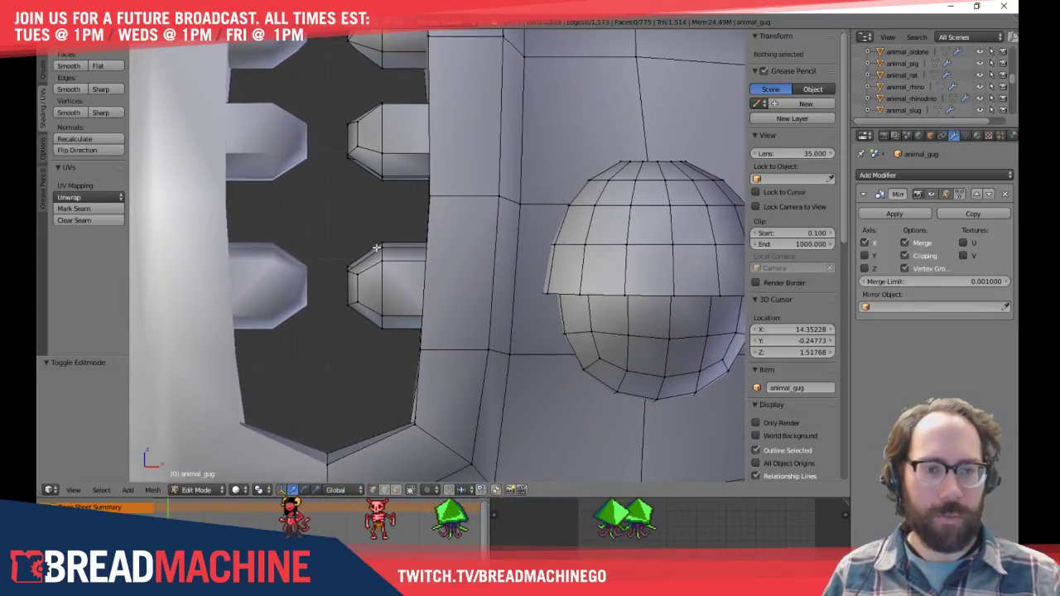
{"action": "key", "text": "l"}
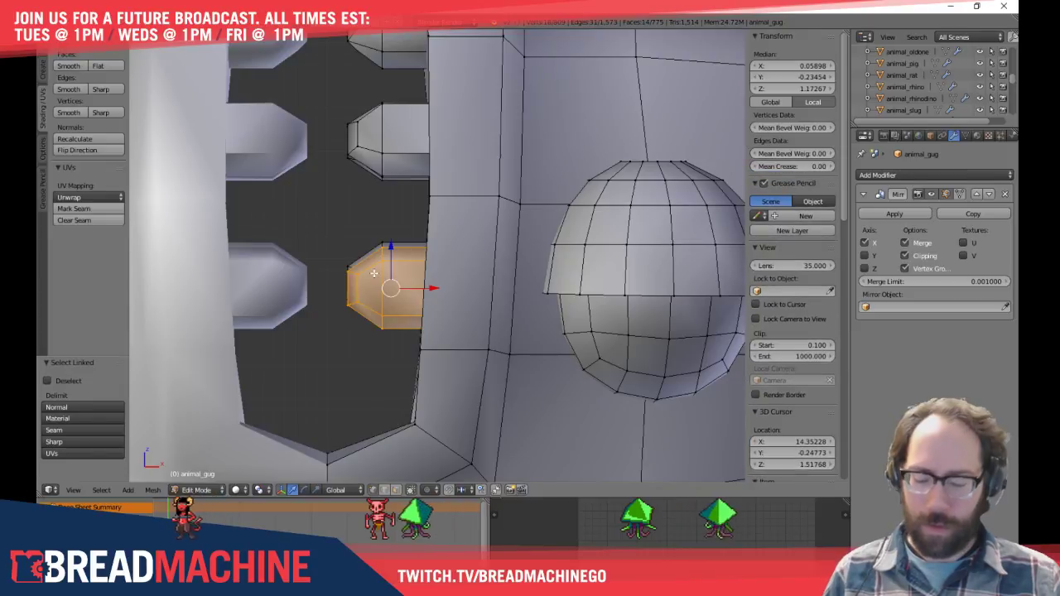
{"action": "key", "text": "a"}
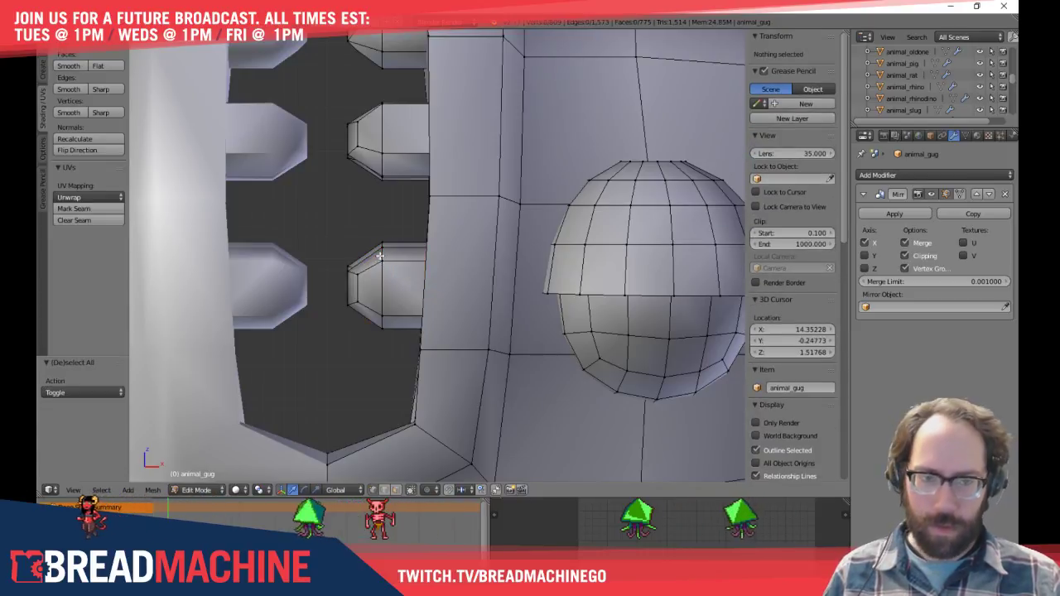
Hide the gug's body and all teeth above the lowest front one, then face the remaining tooth from the front
{"action": "key", "text": "KP_4"}
{"action": "key", "text": "KP_4"}
{"action": "key", "text": "KP_4"}
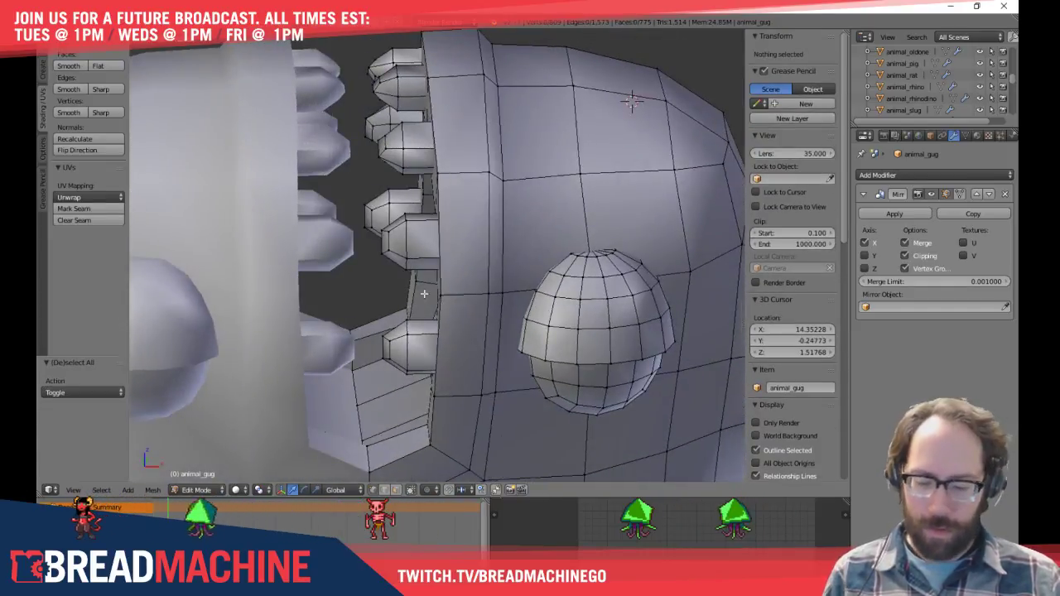
{"action": "key", "text": "l"}
{"action": "key", "text": "l"}
{"action": "key", "text": "l"}
{"action": "key", "text": "l"}
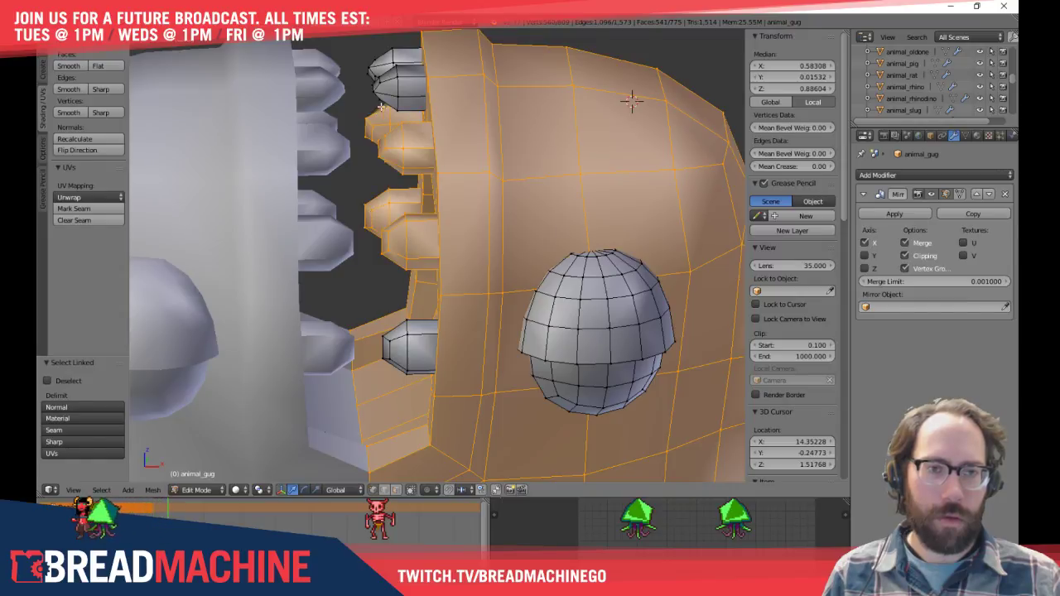
{"action": "key", "text": "l"}
{"action": "key", "text": "h"}
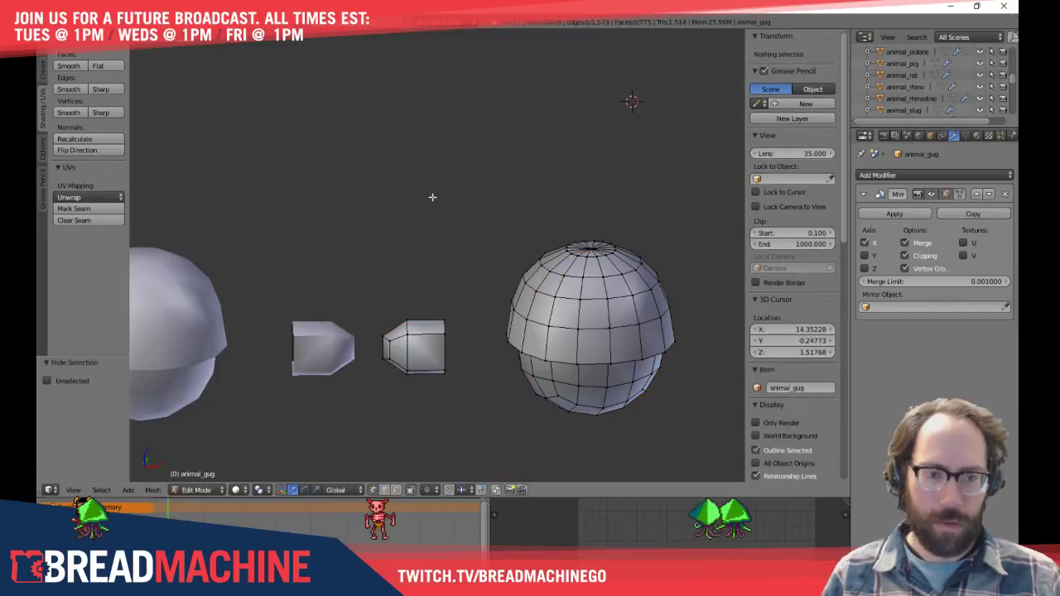
{"action": "key", "text": "KP_1"}
{"action": "middle_click_drag", "start_coordinate": [391, 278], "coordinate": [359, 242], "text": "shift"}
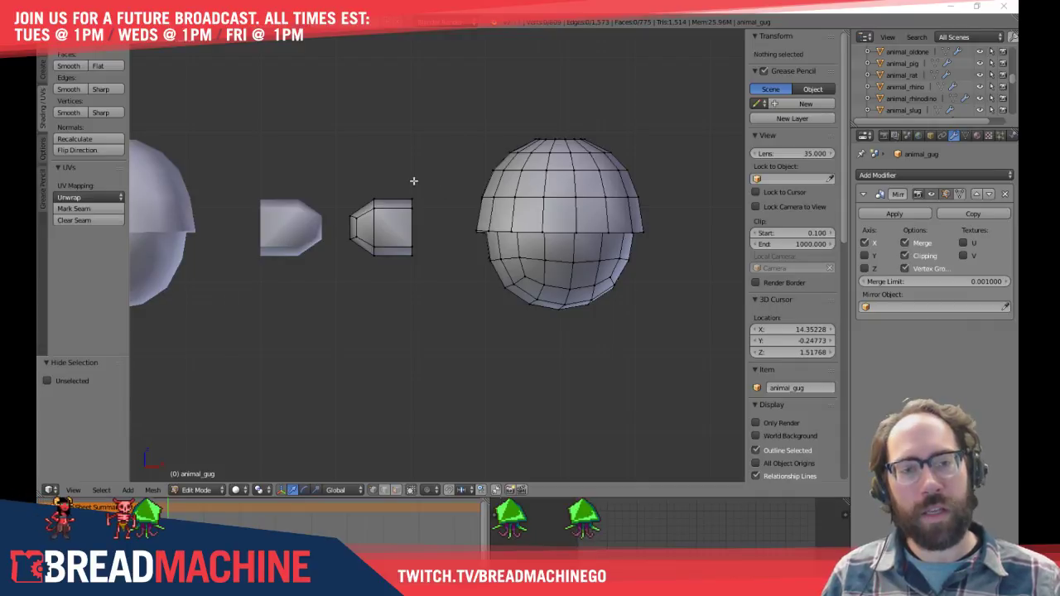
{"action": "key", "text": "space"}
{"action": "key", "text": "Escape"}
{"action": "middle_click_drag", "start_coordinate": [414, 219], "coordinate": [398, 186], "text": "shift"}
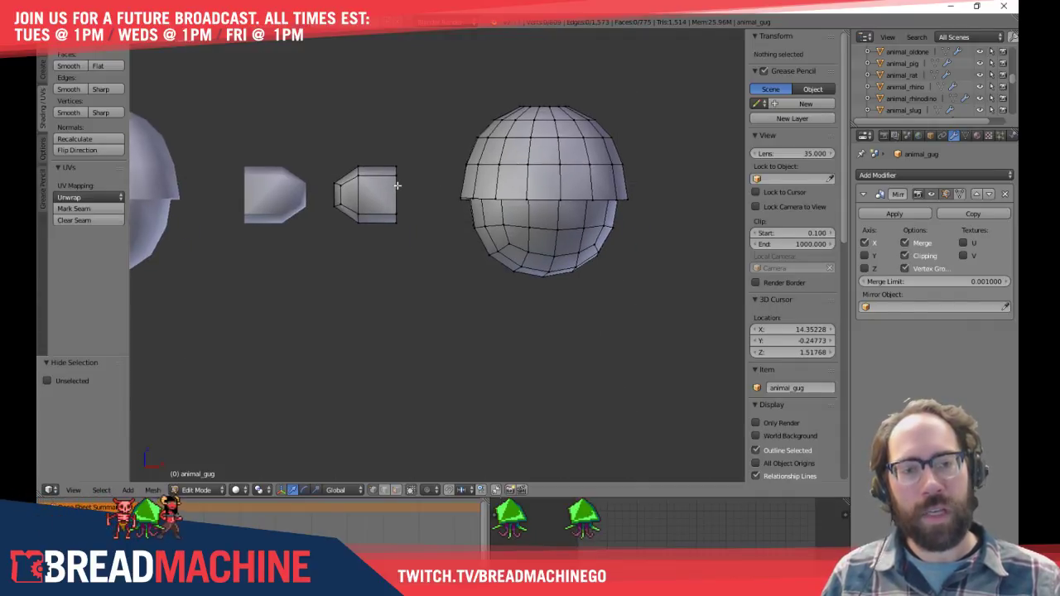
{"action": "scroll", "coordinate": [385, 200], "scroll_direction": "up", "scroll_amount": 2}
{"action": "middle_click_drag", "start_coordinate": [328, 243], "coordinate": [335, 285], "text": "shift"}
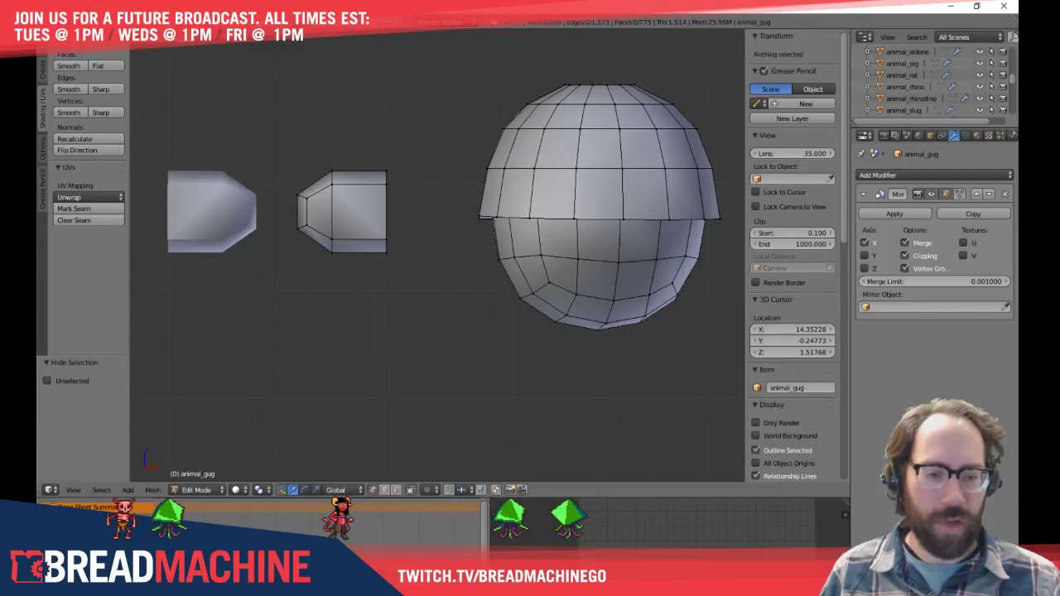
Switch to Photoshop to check the tooth shapes in the gug drawings, then return to Blender
{"action": "mouse_move", "coordinate": [396, 580]}
{"action": "left_click", "coordinate": [396, 537]}
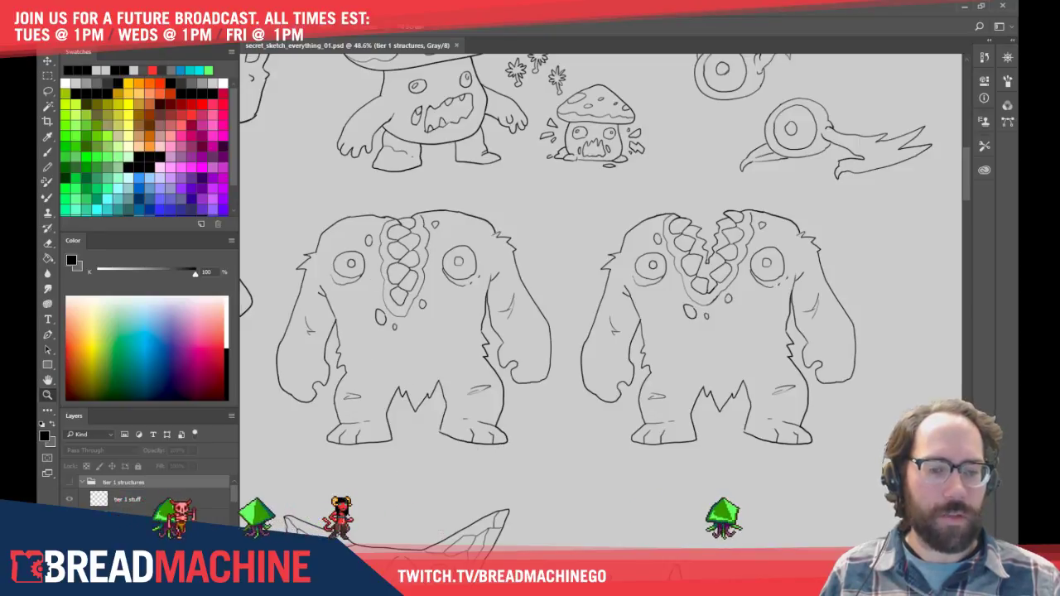
{"action": "mouse_move", "coordinate": [351, 579]}
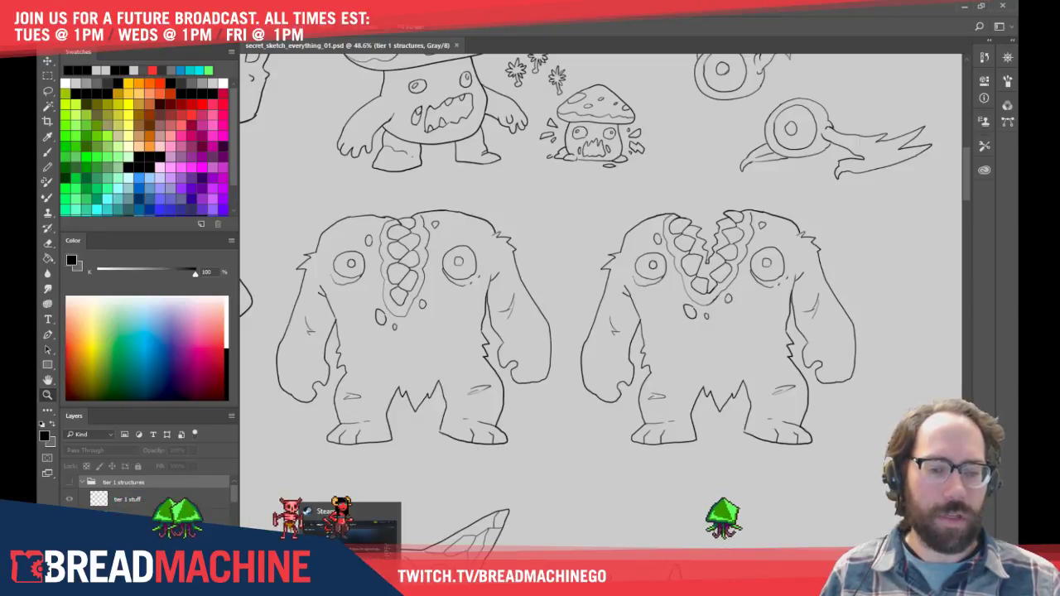
{"action": "mouse_move", "coordinate": [537, 579]}
{"action": "left_click", "coordinate": [511, 530]}
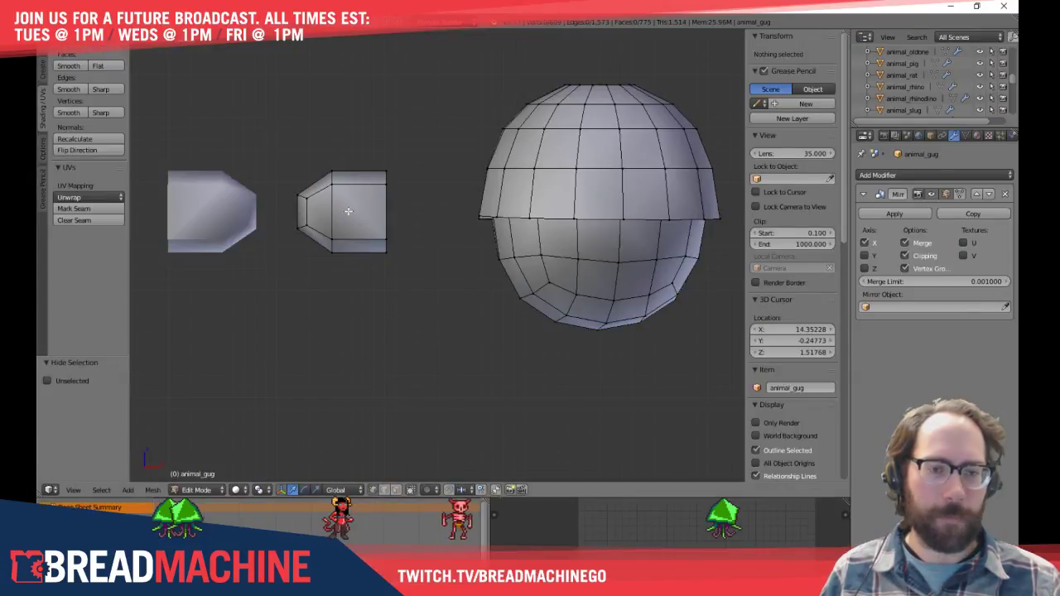
Add a centred loop cut running lengthwise through the middle of the isolated tooth
{"action": "scroll", "coordinate": [347, 211], "scroll_direction": "up", "scroll_amount": 4}
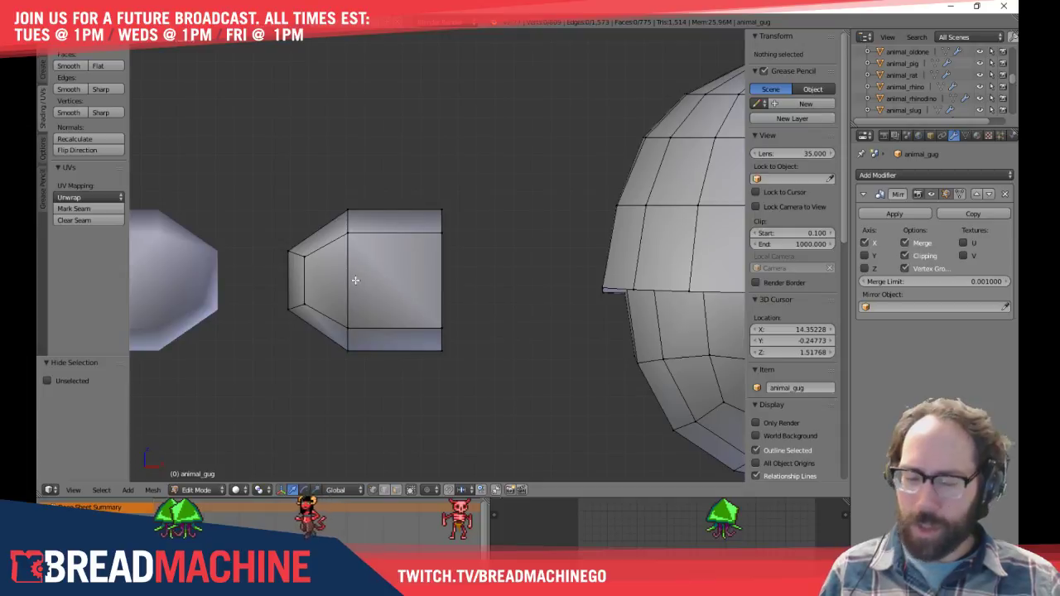
{"action": "key", "text": "ctrl+r"}
{"action": "left_click", "coordinate": [348, 282]}
{"action": "right_click", "coordinate": [347, 282]}
{"action": "key", "text": "a"}
{"action": "middle_click_drag", "start_coordinate": [307, 271], "coordinate": [353, 292], "text": "shift"}
Pull the middle vertices at the tooth's tip outward along X towards the mouth's centre to form a point
{"action": "key", "text": "z"}
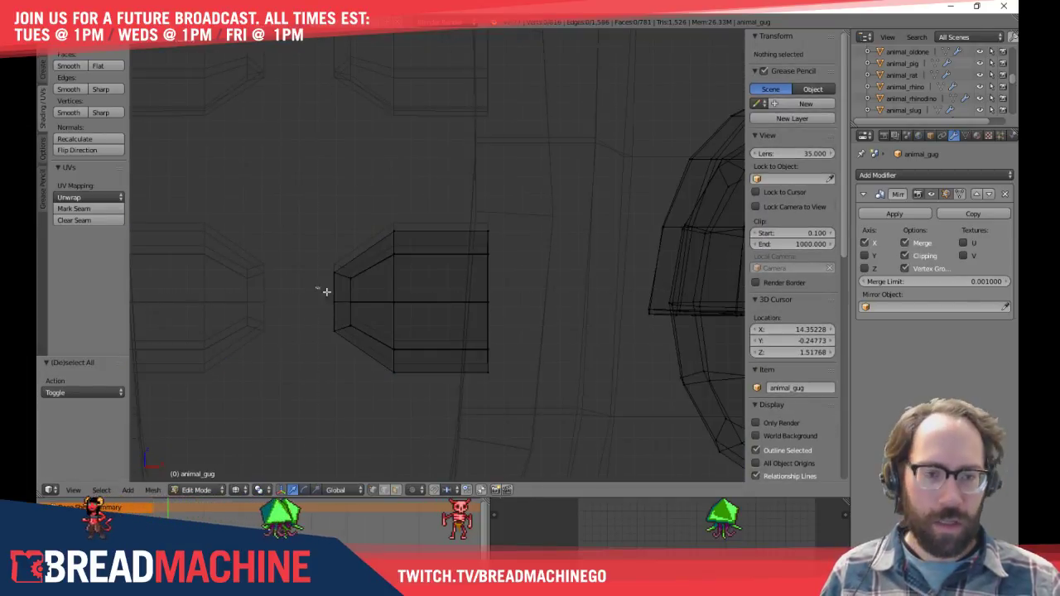
{"action": "left_click_drag", "start_coordinate": [359, 313], "coordinate": [359, 313]}
{"action": "key", "text": "g"}
{"action": "key", "text": "x"}
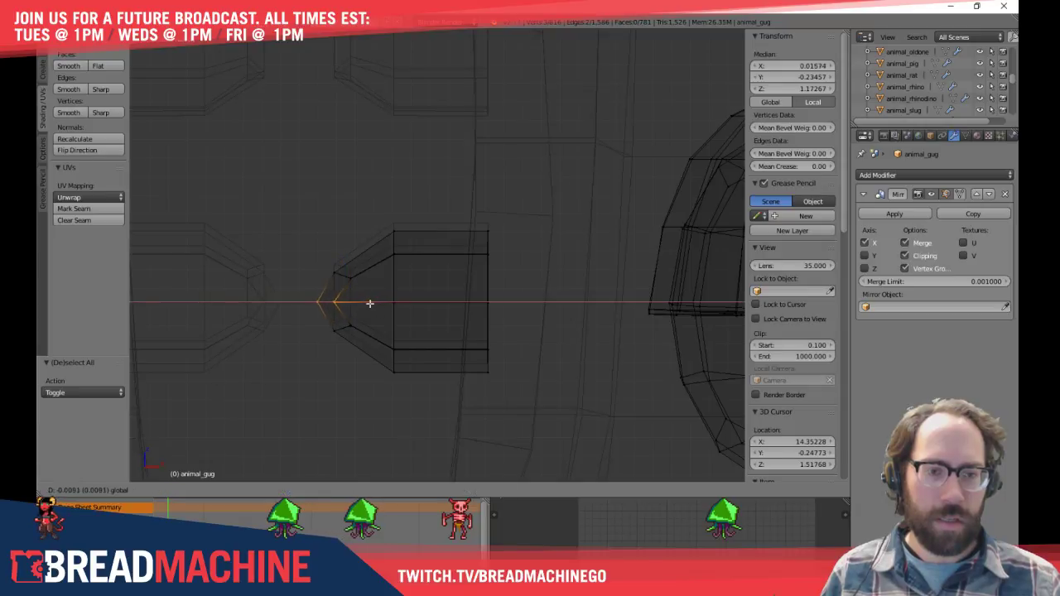
{"action": "left_click", "coordinate": [368, 303]}
{"action": "key", "text": "z"}
{"action": "key", "text": "a"}
{"action": "key", "text": "z"}
{"action": "key", "text": "a"}
{"action": "key", "text": "a"}
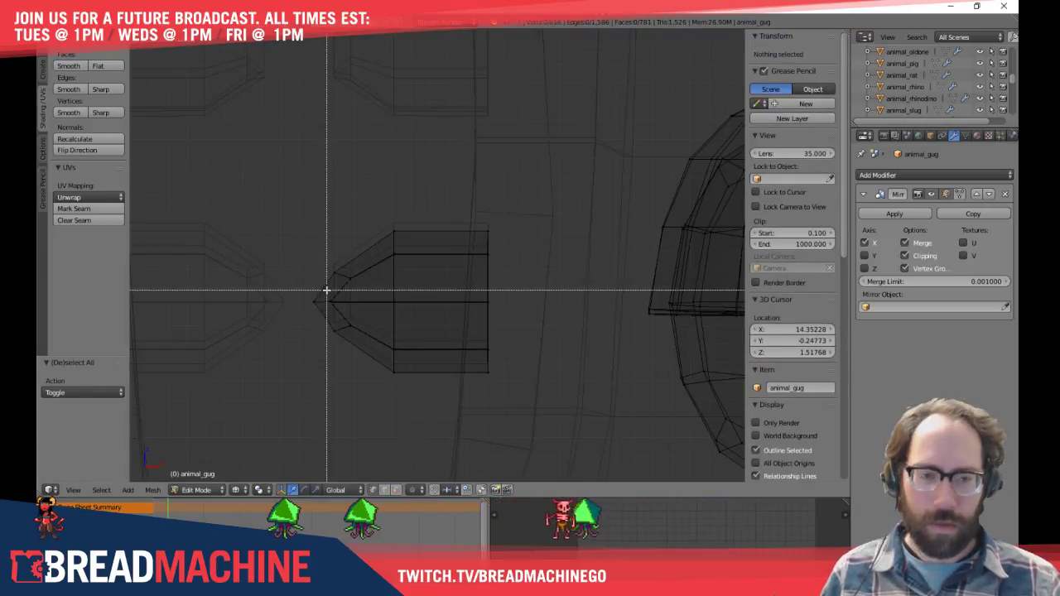
Move the inner middle vertex at the tooth's tip back 0.004 along X
{"action": "left_click_drag", "start_coordinate": [345, 313], "coordinate": [345, 313]}
{"action": "key", "text": "g"}
{"action": "key", "text": "x"}
{"action": "left_click", "coordinate": [379, 303]}
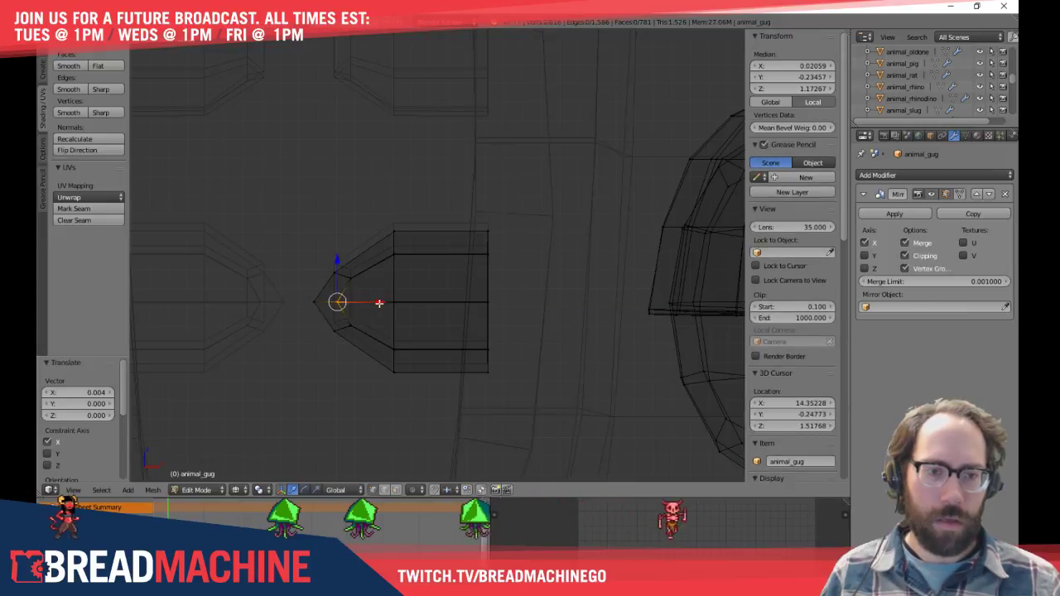
{"action": "key", "text": "z"}
{"action": "scroll", "coordinate": [415, 318], "scroll_direction": "down", "scroll_amount": 3}
{"action": "key", "text": "a"}
{"action": "scroll", "coordinate": [361, 296], "scroll_direction": "up", "scroll_amount": 4}
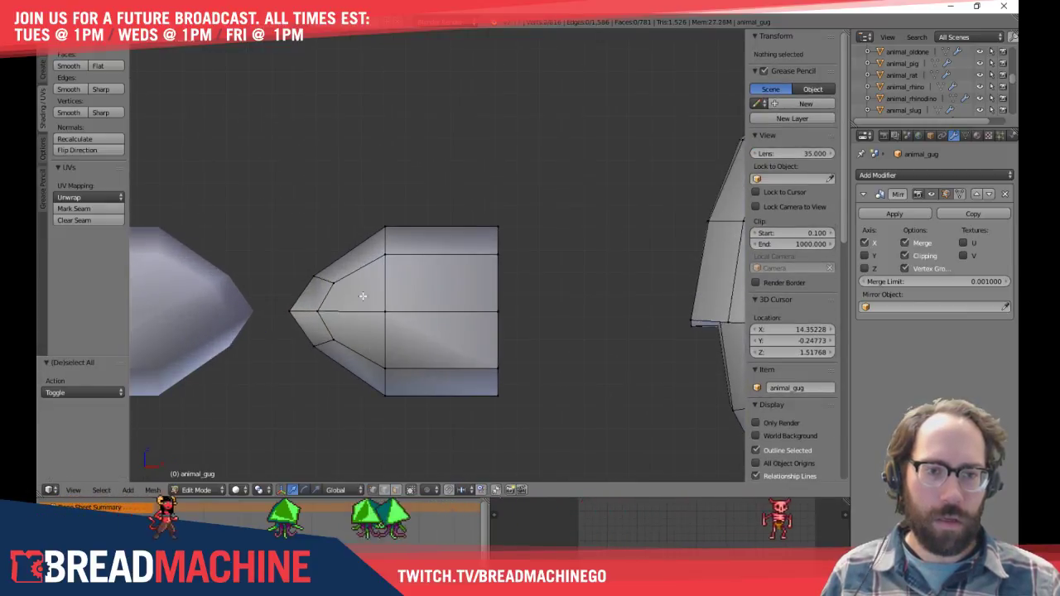
Scale the four corner vertices above and below the tooth's tip by 1.321 along Z
{"action": "key", "text": "z"}
{"action": "key", "text": "a"}
{"action": "key", "text": "a"}
{"action": "key", "text": "b"}
{"action": "left_click_drag", "start_coordinate": [386, 264], "coordinate": [411, 290]}
{"action": "key", "text": "b"}
{"action": "left_click_drag", "start_coordinate": [367, 324], "coordinate": [422, 362]}
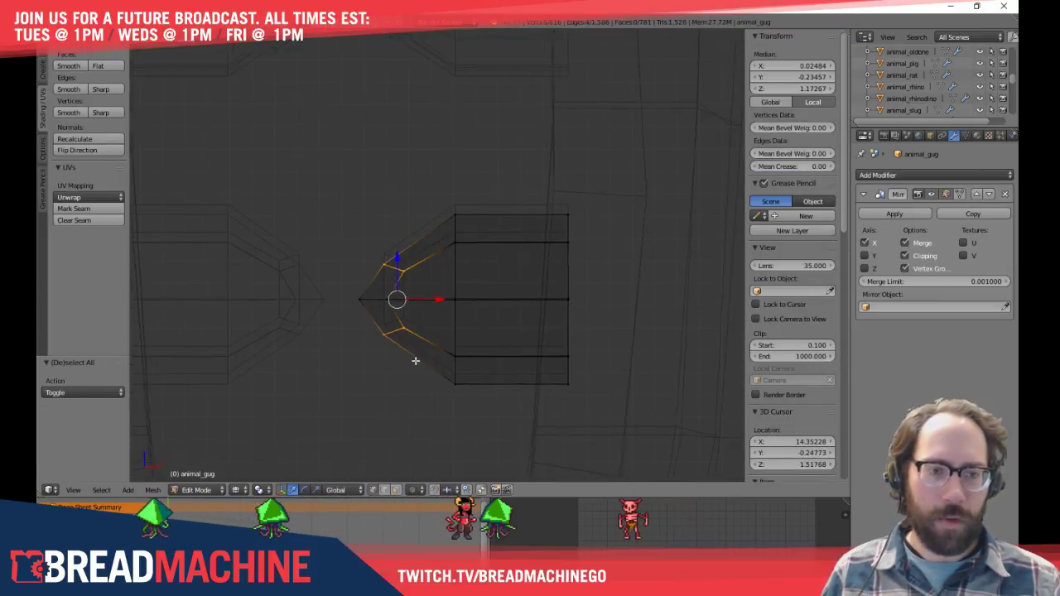
{"action": "middle_click_drag", "start_coordinate": [404, 348], "coordinate": [386, 335], "text": "shift"}
{"action": "key", "text": "s"}
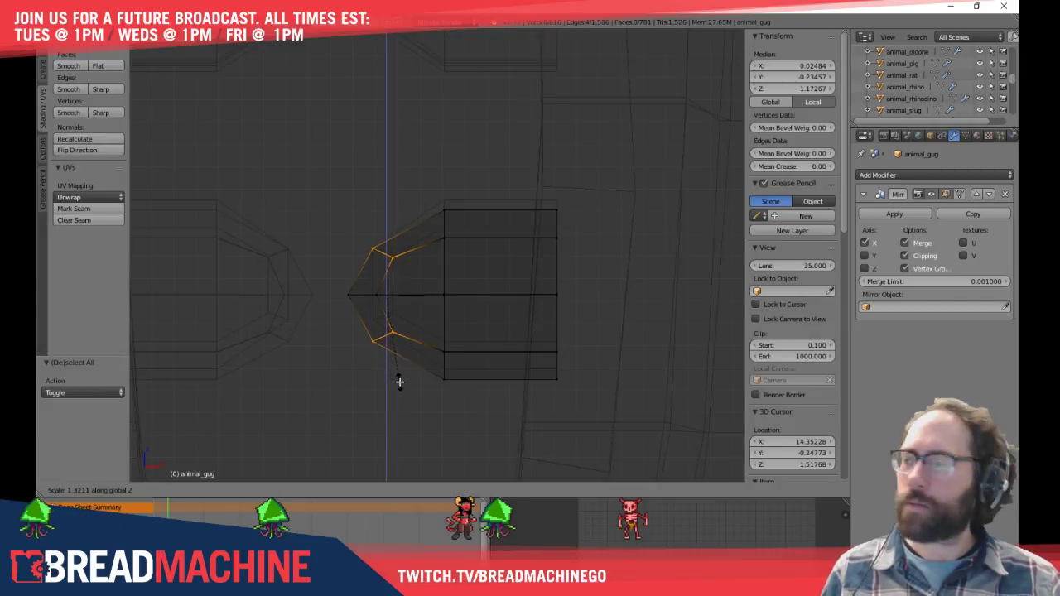
{"action": "left_click", "coordinate": [399, 381]}
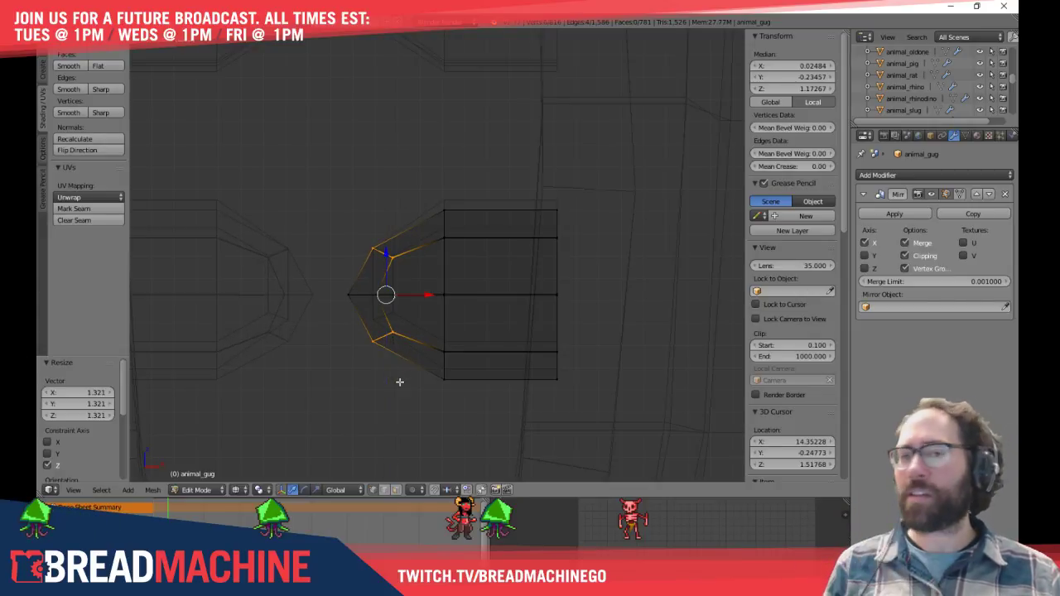
{"action": "key", "text": "a"}
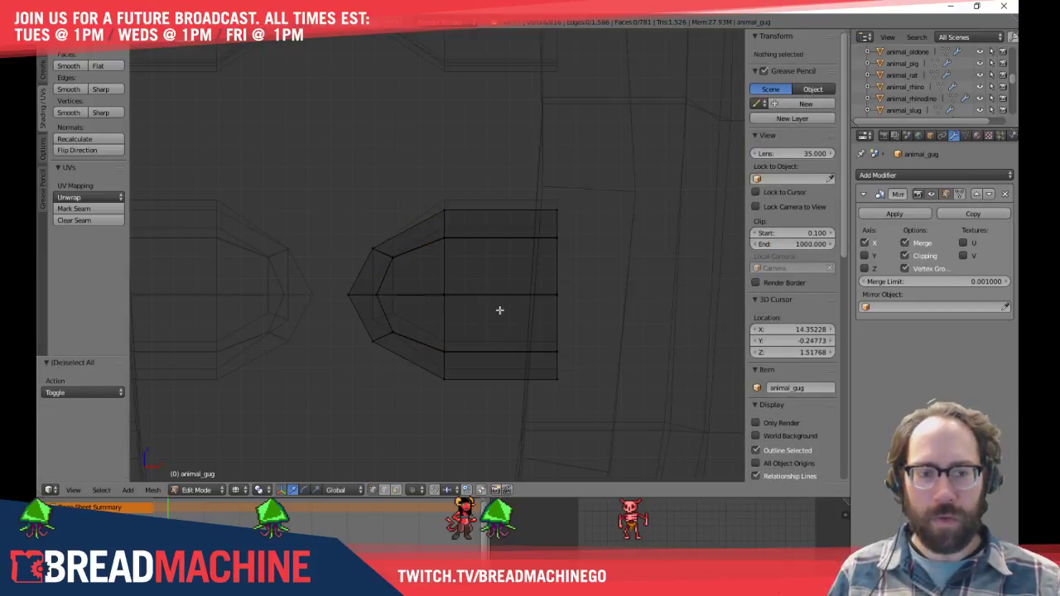
{"action": "key", "text": "z"}
{"action": "mouse_move", "coordinate": [598, 284]}
{"action": "middle_mouse_down"}
{"action": "mouse_move", "coordinate": [551, 328]}
{"action": "mouse_move", "coordinate": [602, 386]}
{"action": "mouse_move", "coordinate": [629, 359]}
{"action": "mouse_move", "coordinate": [598, 270]}
{"action": "mouse_move", "coordinate": [651, 251]}
{"action": "mouse_move", "coordinate": [704, 316]}
{"action": "mouse_move", "coordinate": [670, 336]}
{"action": "mouse_move", "coordinate": [516, 310]}
{"action": "mouse_move", "coordinate": [495, 349]}
{"action": "mouse_move", "coordinate": [505, 370]}
{"action": "middle_mouse_up"}
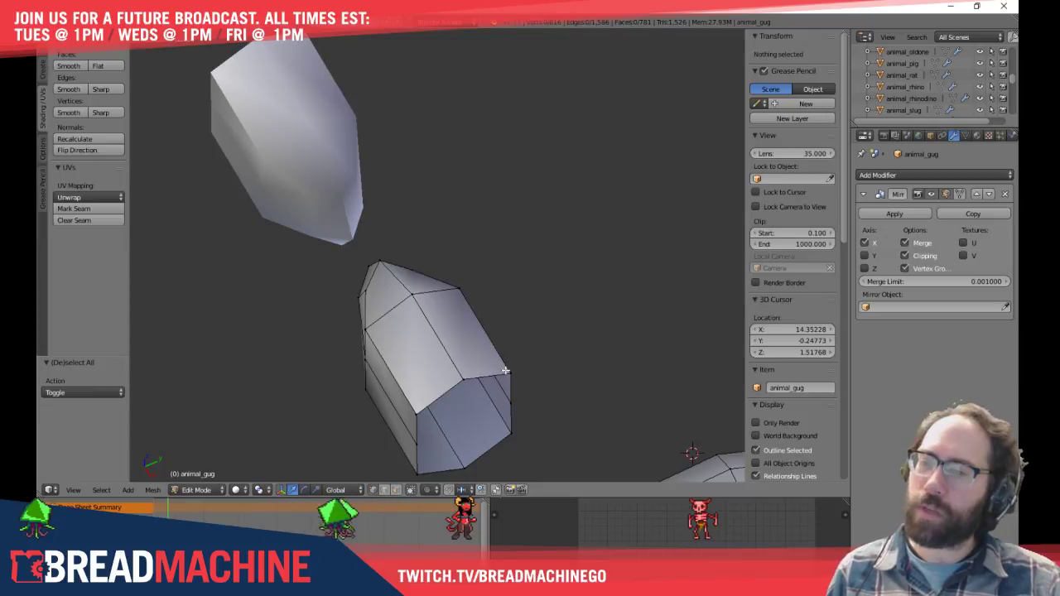
Widen the tooth's open base by scaling its end vertices 1.129 along Z
{"action": "key", "text": "KP_1"}
{"action": "middle_click_drag", "start_coordinate": [513, 108], "coordinate": [286, 392], "text": "shift"}
{"action": "scroll", "coordinate": [502, 184], "scroll_direction": "up", "scroll_amount": 5}
{"action": "middle_click_drag", "start_coordinate": [501, 183], "coordinate": [380, 356], "text": "shift"}
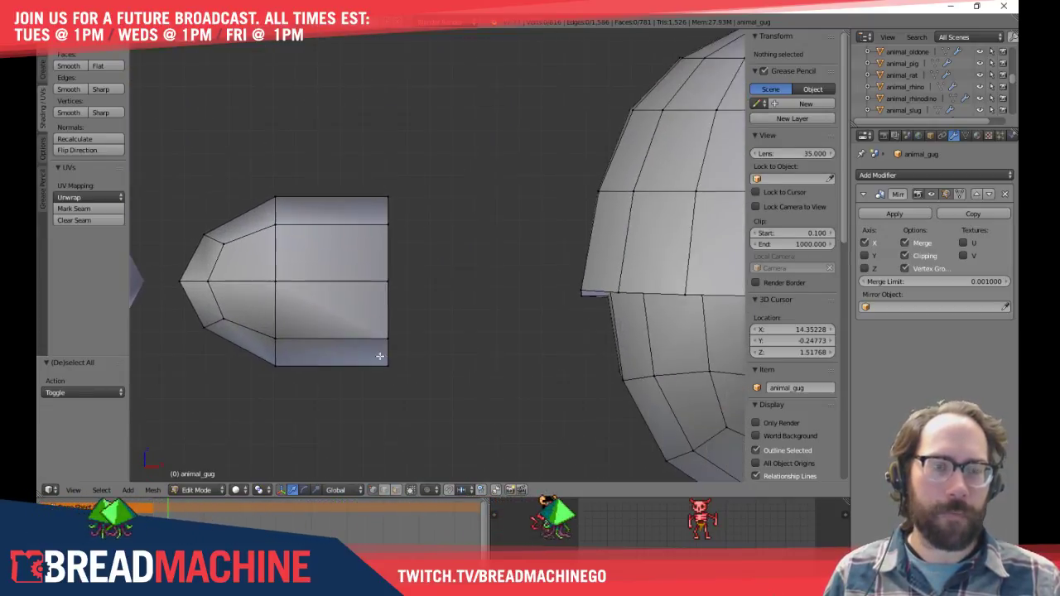
{"action": "key", "text": "z"}
{"action": "key", "text": "b"}
{"action": "left_click_drag", "start_coordinate": [362, 178], "coordinate": [433, 426]}
{"action": "middle_click_drag", "start_coordinate": [433, 425], "coordinate": [442, 400], "text": "shift"}
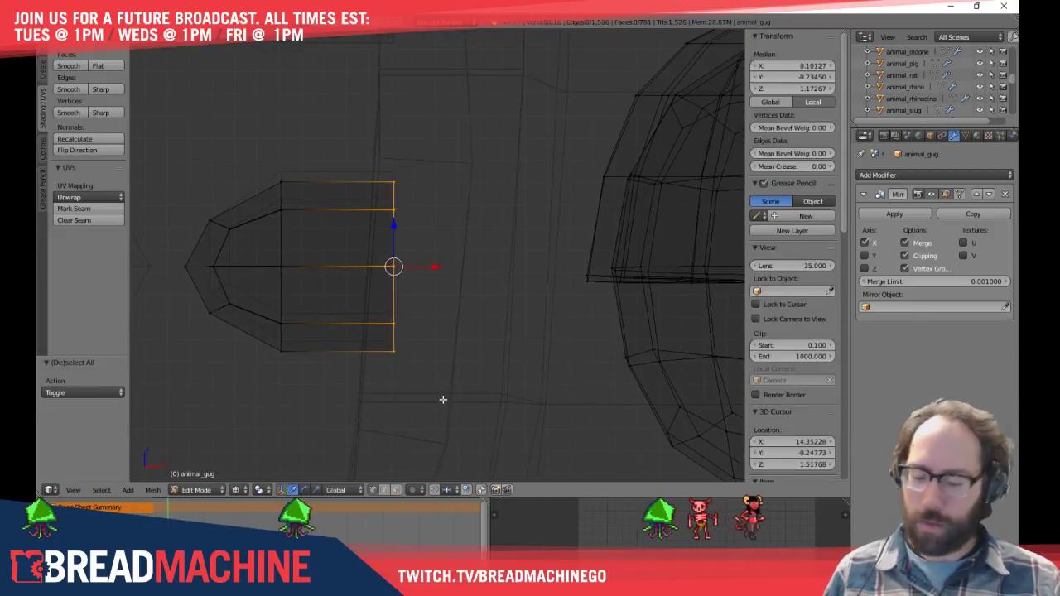
{"action": "key", "text": "s"}
{"action": "left_click", "coordinate": [454, 413]}
{"action": "scroll", "coordinate": [456, 414], "scroll_direction": "down", "scroll_amount": 2}
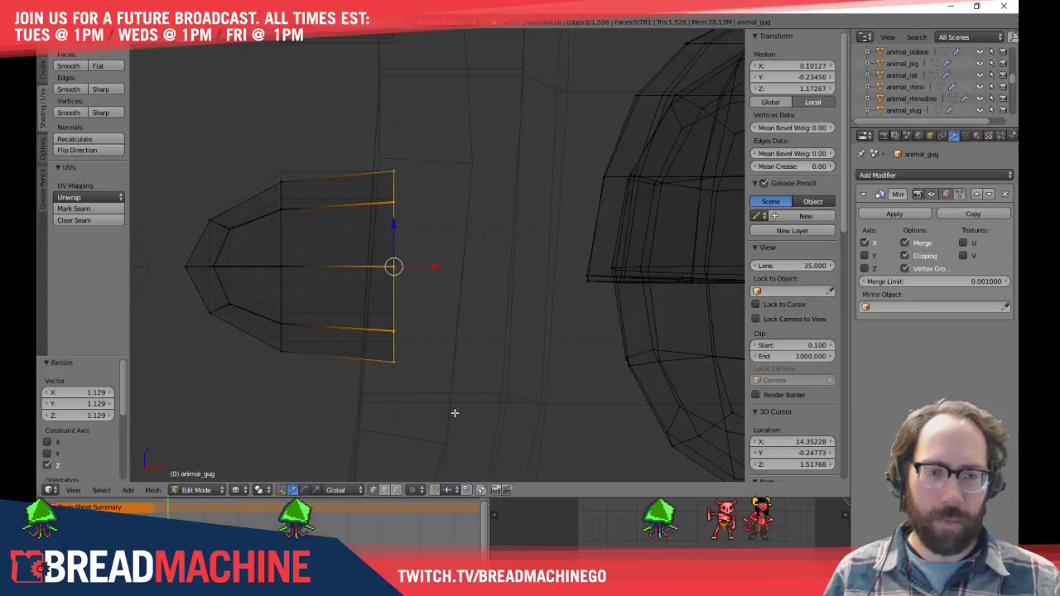
{"action": "key", "text": "z"}
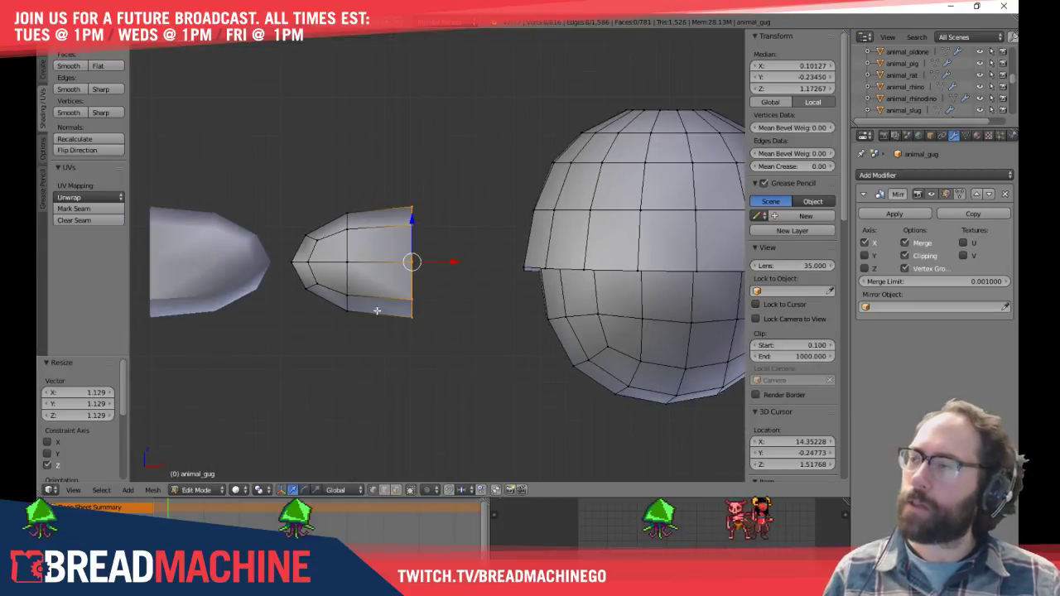
{"action": "middle_click_drag", "start_coordinate": [358, 263], "coordinate": [403, 293], "text": "shift"}
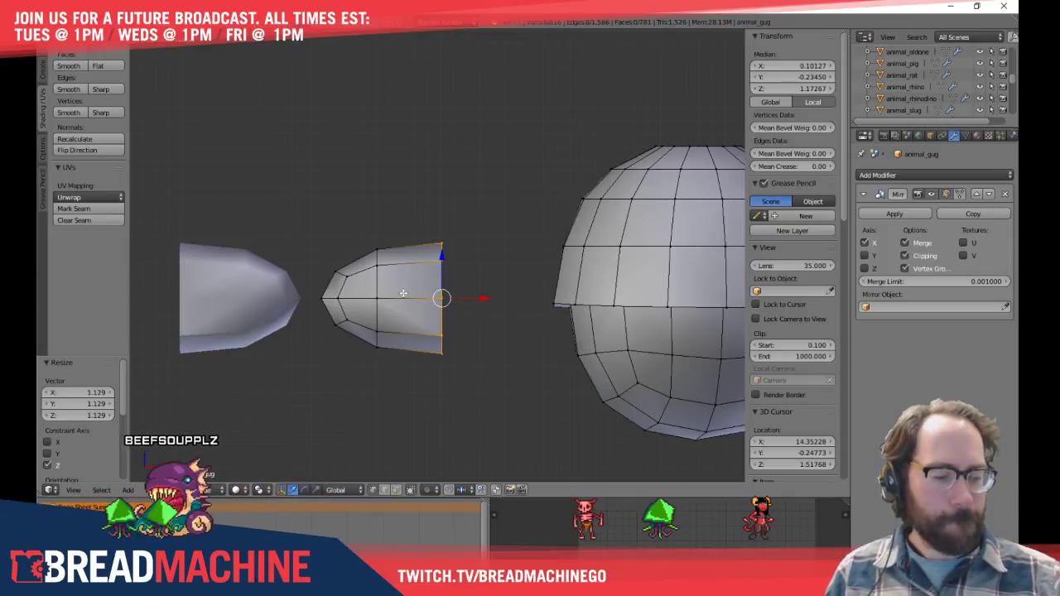
{"action": "scroll", "coordinate": [497, 331], "scroll_direction": "down", "scroll_amount": 1}
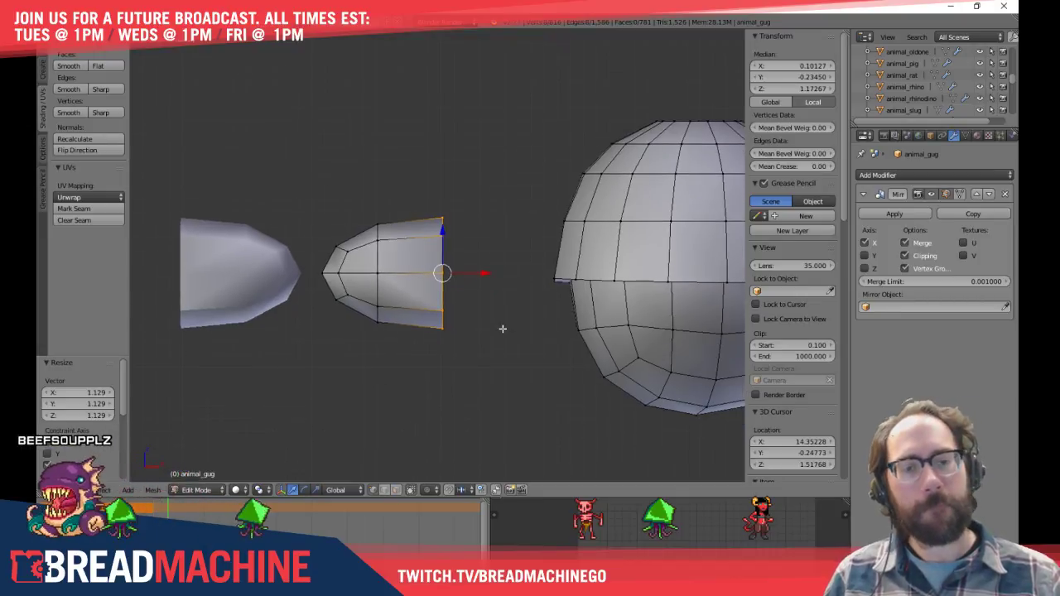
{"action": "scroll", "coordinate": [439, 306], "scroll_direction": "down", "scroll_amount": 3}
{"action": "key", "text": "a"}
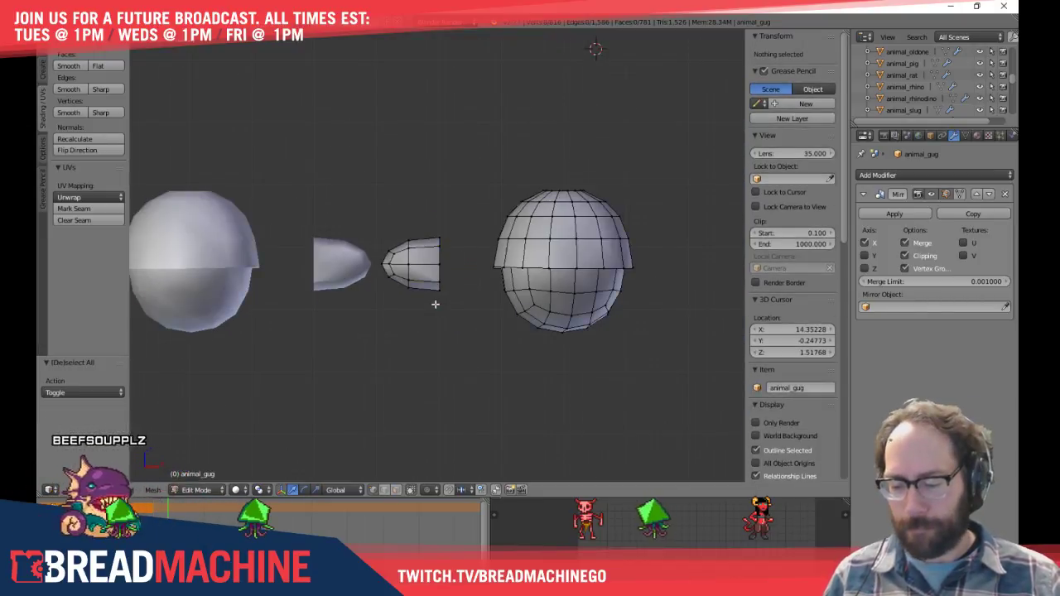
Reveal the hidden geometry and scale the whole lowest front tooth 1.297 along Z and 1.112 along X
{"action": "key", "text": "alt+h"}
{"action": "key", "text": "a"}
{"action": "middle_click_drag", "start_coordinate": [413, 284], "coordinate": [468, 313]}
{"action": "scroll", "coordinate": [395, 290], "scroll_direction": "up", "scroll_amount": 5}
{"action": "key", "text": "l"}
{"action": "key", "text": "s"}
{"action": "key", "text": "z"}
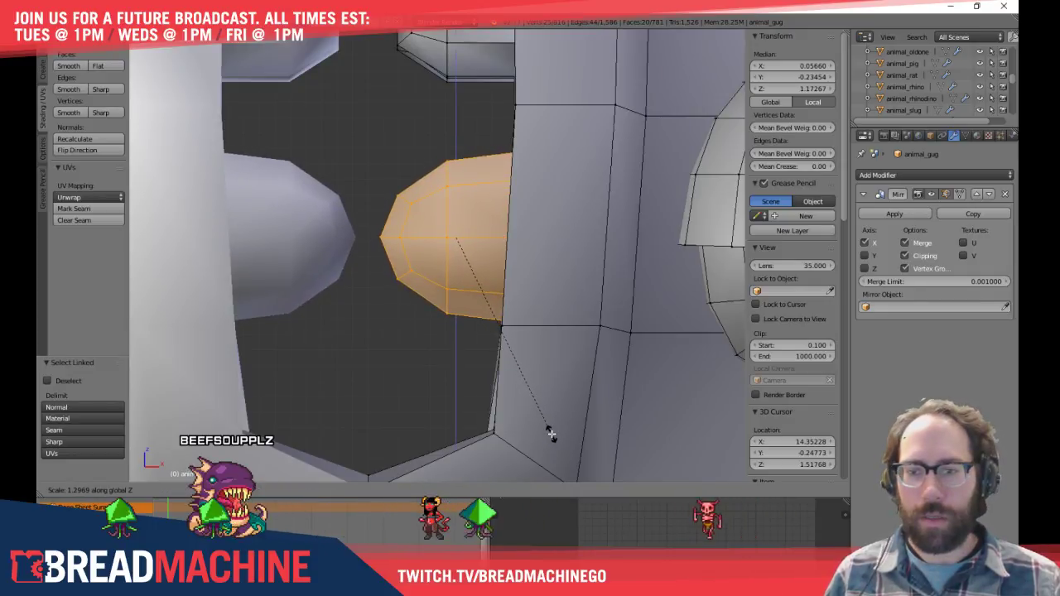
{"action": "left_click", "coordinate": [551, 434]}
{"action": "key", "text": "s"}
{"action": "key", "text": "x"}
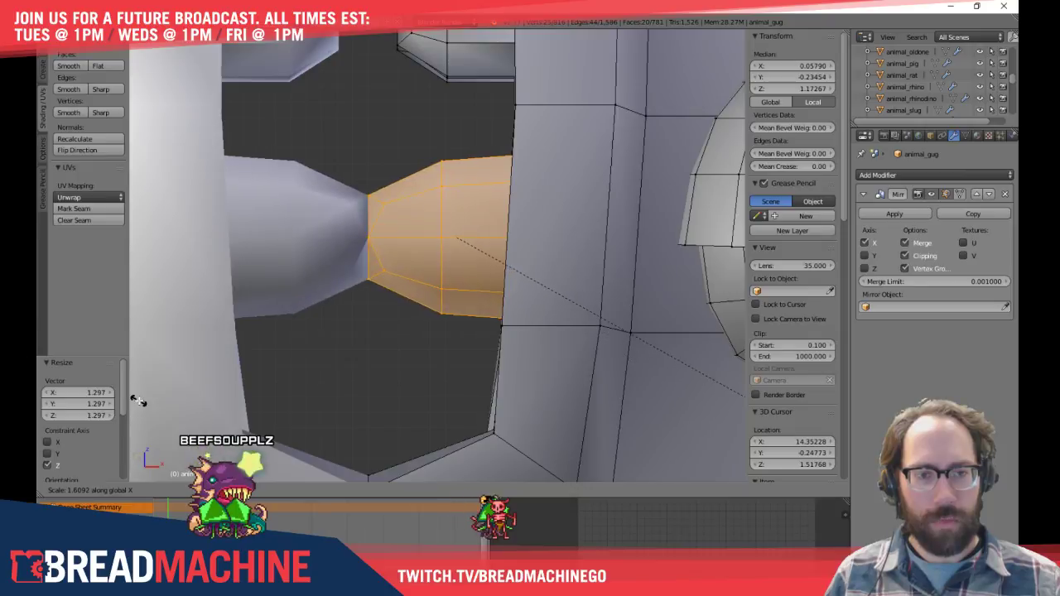
{"action": "left_click", "coordinate": [635, 371]}
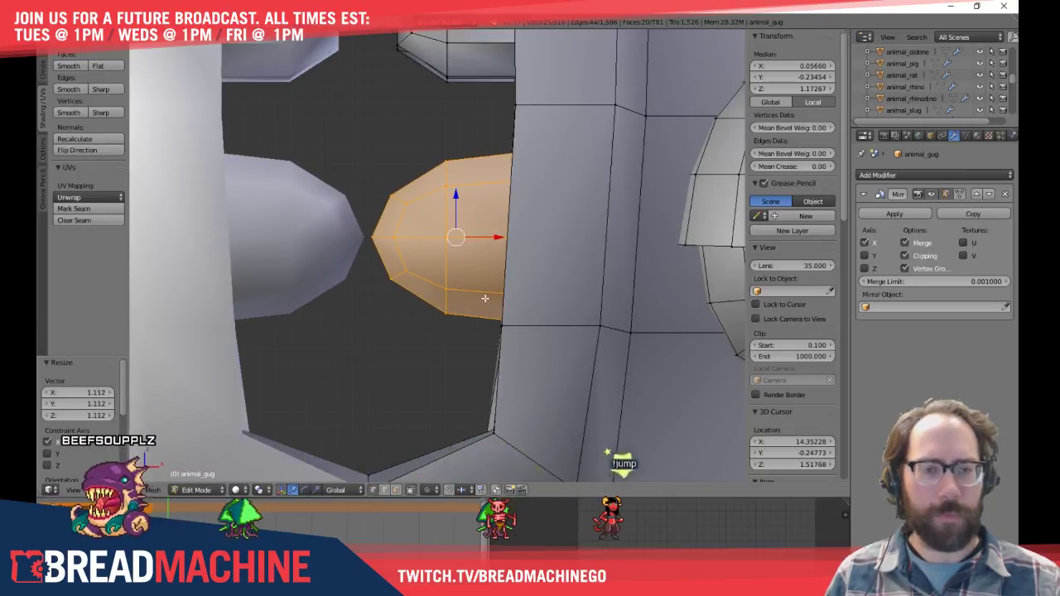
Leave Edit Mode, duplicate the whole gug and move the copy 2.316 up along Z
{"action": "scroll", "coordinate": [469, 268], "scroll_direction": "down", "scroll_amount": 3}
{"action": "scroll", "coordinate": [469, 268], "scroll_direction": "down", "scroll_amount": 5}
{"action": "key", "text": "Tab"}
{"action": "middle_click_drag", "start_coordinate": [490, 246], "coordinate": [485, 279]}
{"action": "key", "text": "KP_1"}
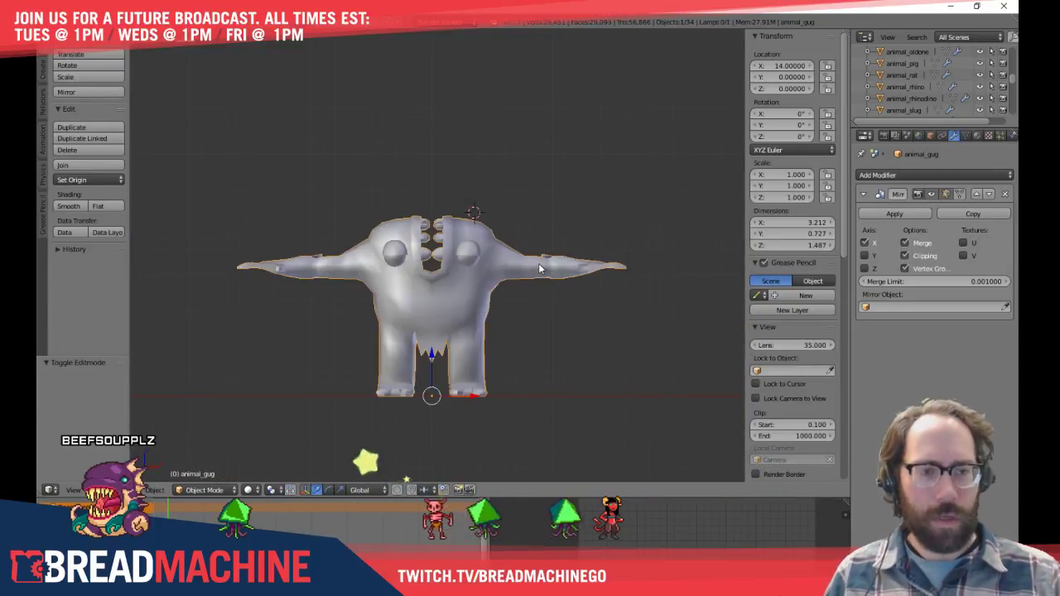
{"action": "middle_click_drag", "start_coordinate": [456, 362], "coordinate": [468, 409], "text": "shift"}
{"action": "key", "text": "shift+d"}
{"action": "key", "text": "Escape"}
{"action": "key", "text": "g"}
{"action": "key", "text": "z"}
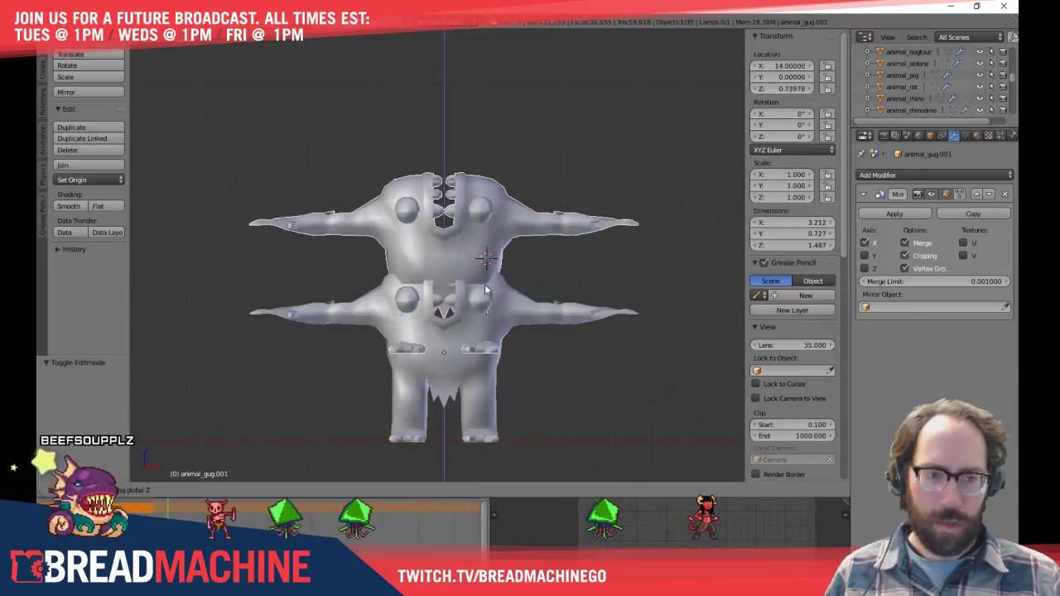
{"action": "left_click", "coordinate": [494, 100]}
{"action": "middle_click_drag", "start_coordinate": [508, 158], "coordinate": [468, 247], "text": "shift"}
Select the original animal_gug model below the copy and frame its head
{"action": "scroll", "coordinate": [943, 87], "scroll_direction": "down", "scroll_amount": 10}
{"action": "scroll", "coordinate": [917, 92], "scroll_direction": "up", "scroll_amount": 8}
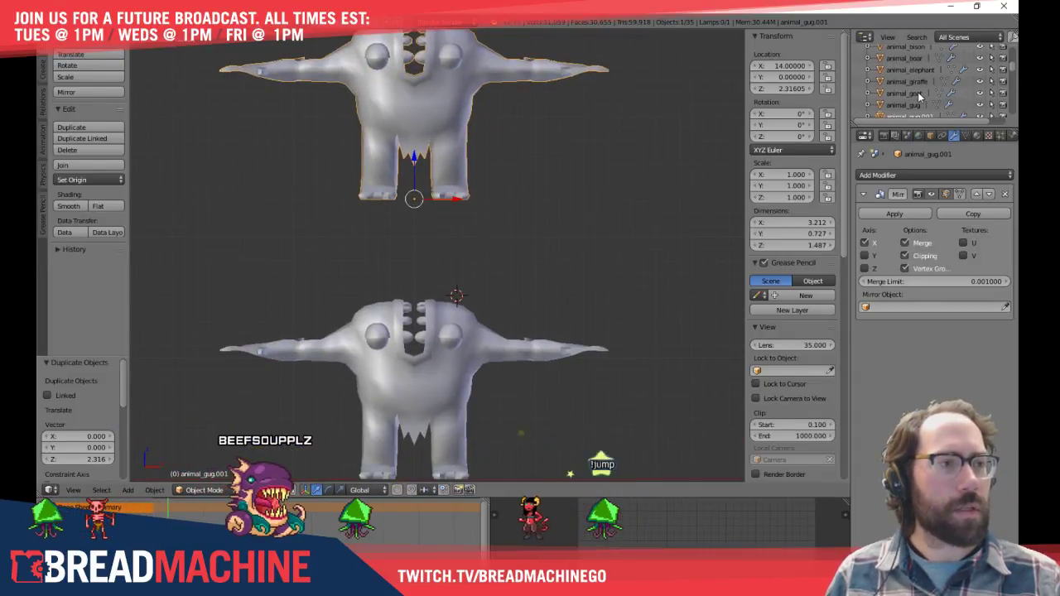
{"action": "right_click", "coordinate": [429, 384]}
{"action": "middle_click_drag", "start_coordinate": [429, 385], "coordinate": [428, 327], "text": "shift"}
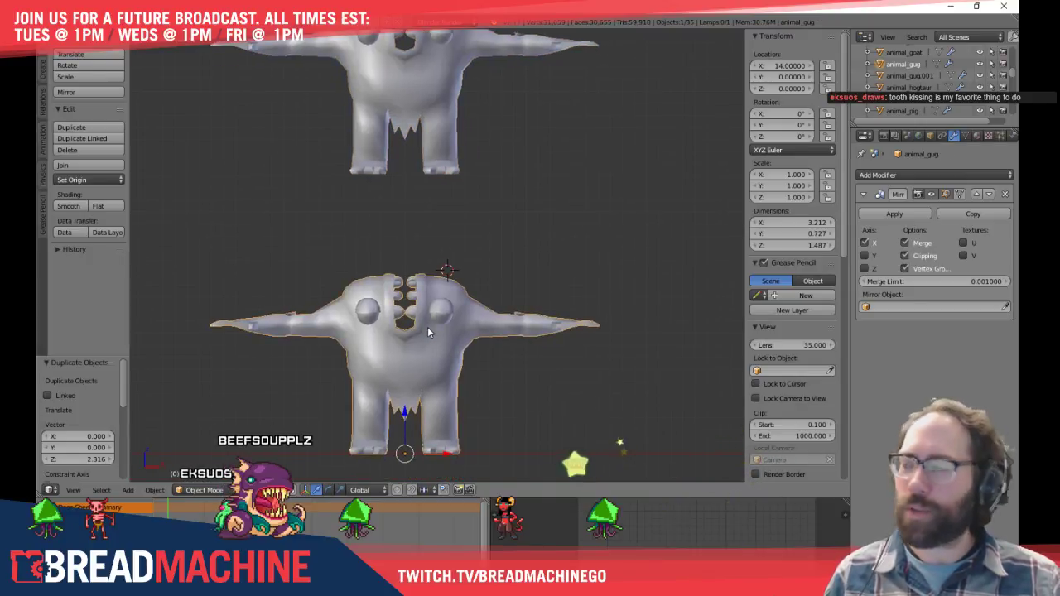
{"action": "scroll", "coordinate": [428, 327], "scroll_direction": "up", "scroll_amount": 1}
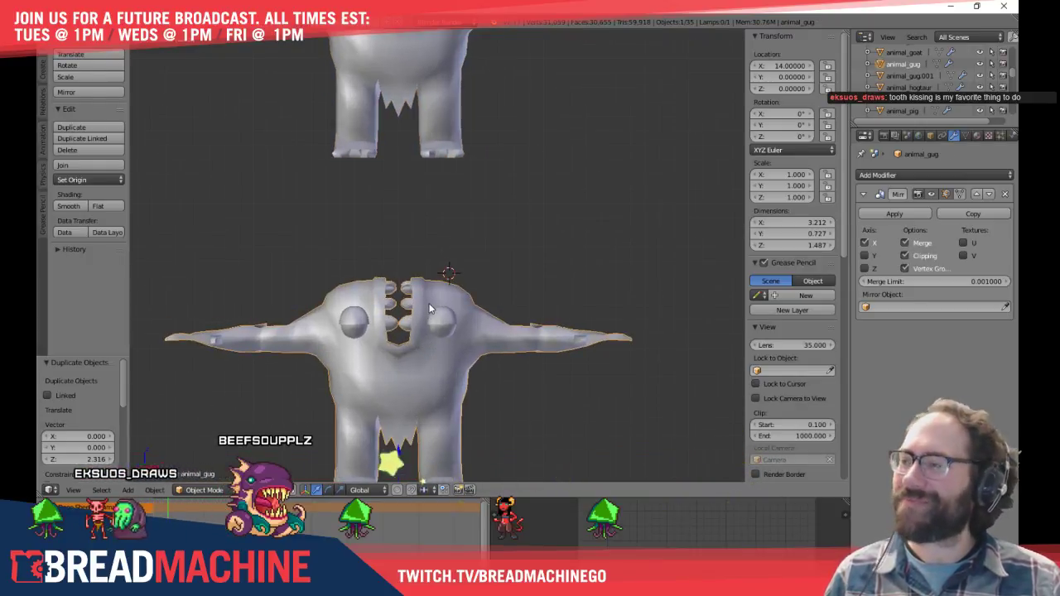
Examine the gug's mouth opening and teeth up close from the front and from an angle
{"action": "scroll", "coordinate": [421, 341], "scroll_direction": "up", "scroll_amount": 6}
{"action": "middle_click_drag", "start_coordinate": [362, 377], "coordinate": [444, 161], "text": "shift"}
{"action": "middle_click_drag", "start_coordinate": [475, 252], "coordinate": [484, 198], "text": "shift"}
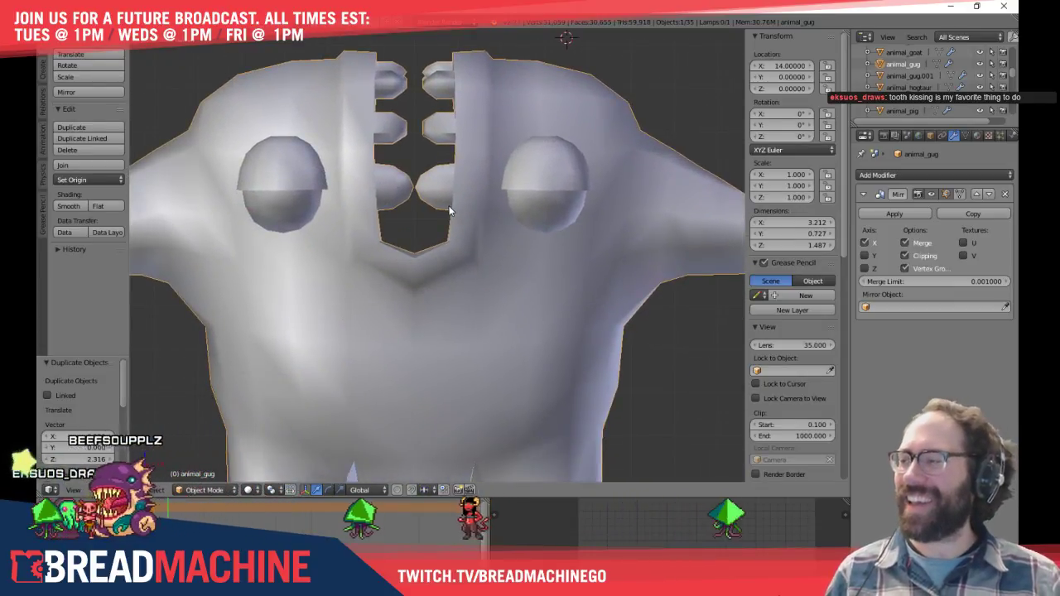
{"action": "middle_click_drag", "start_coordinate": [459, 200], "coordinate": [434, 245], "text": "shift"}
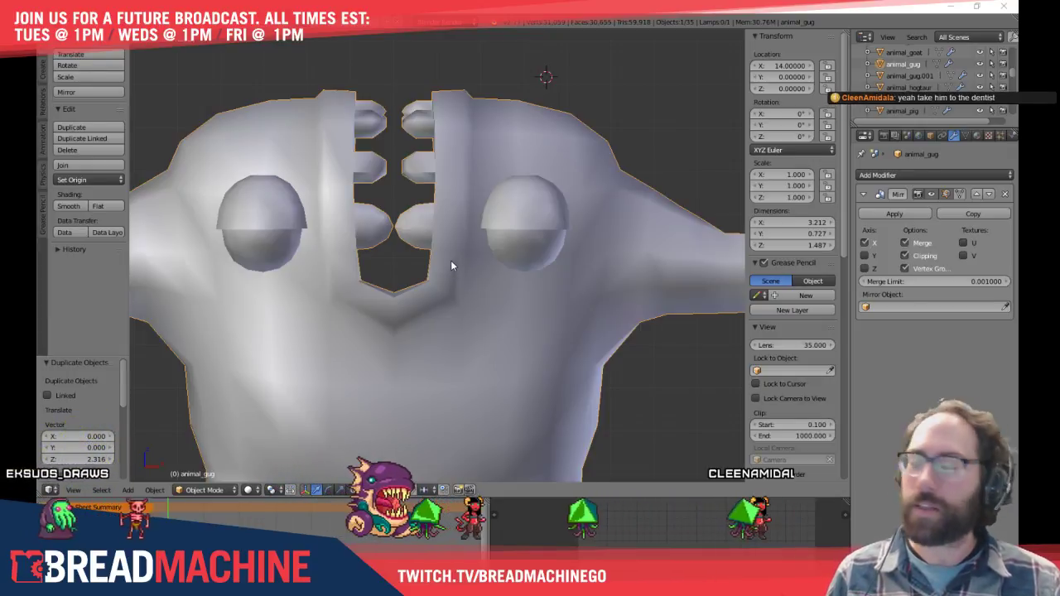
{"action": "middle_click_drag", "start_coordinate": [516, 231], "coordinate": [430, 240]}
{"action": "scroll", "coordinate": [429, 244], "scroll_direction": "down", "scroll_amount": 1}
{"action": "mouse_move", "coordinate": [422, 283]}
{"action": "middle_mouse_down"}
{"action": "mouse_move", "coordinate": [422, 227]}
{"action": "mouse_move", "coordinate": [403, 260]}
{"action": "mouse_move", "coordinate": [404, 287]}
{"action": "middle_mouse_up"}
{"action": "key", "text": "KP_1"}
{"action": "scroll", "coordinate": [421, 216], "scroll_direction": "up", "scroll_amount": 4}
{"action": "middle_click_drag", "start_coordinate": [399, 172], "coordinate": [262, 194]}
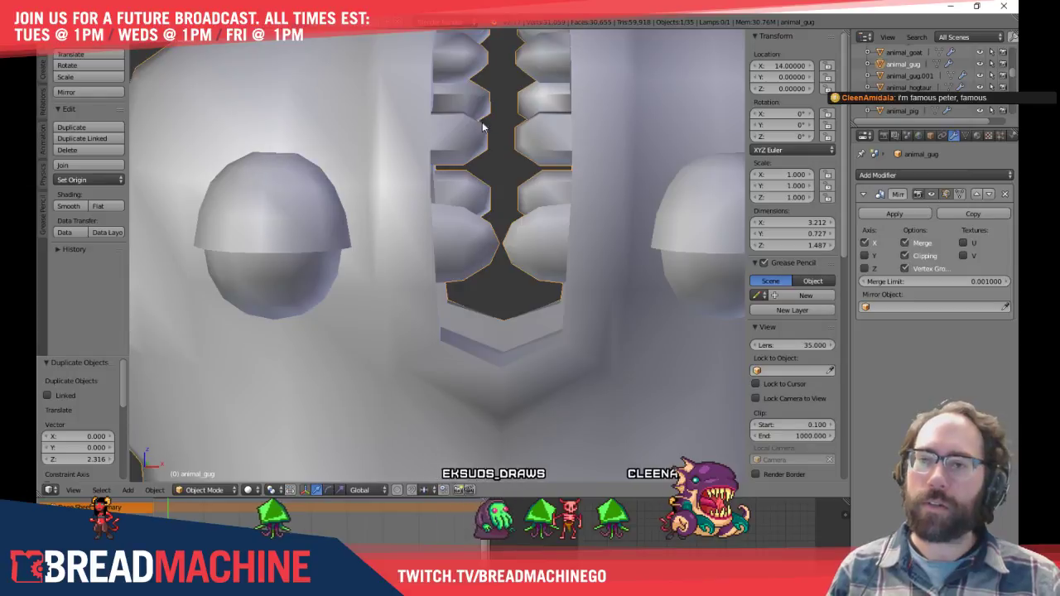
{"action": "scroll", "coordinate": [491, 189], "scroll_direction": "down", "scroll_amount": 3}
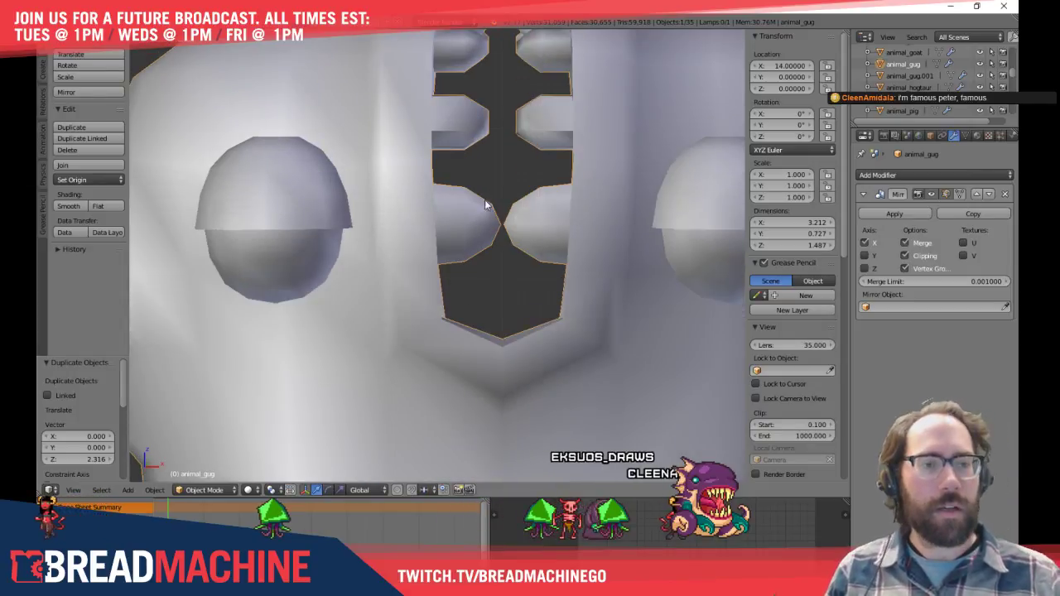
{"action": "scroll", "coordinate": [408, 296], "scroll_direction": "down", "scroll_amount": 2}
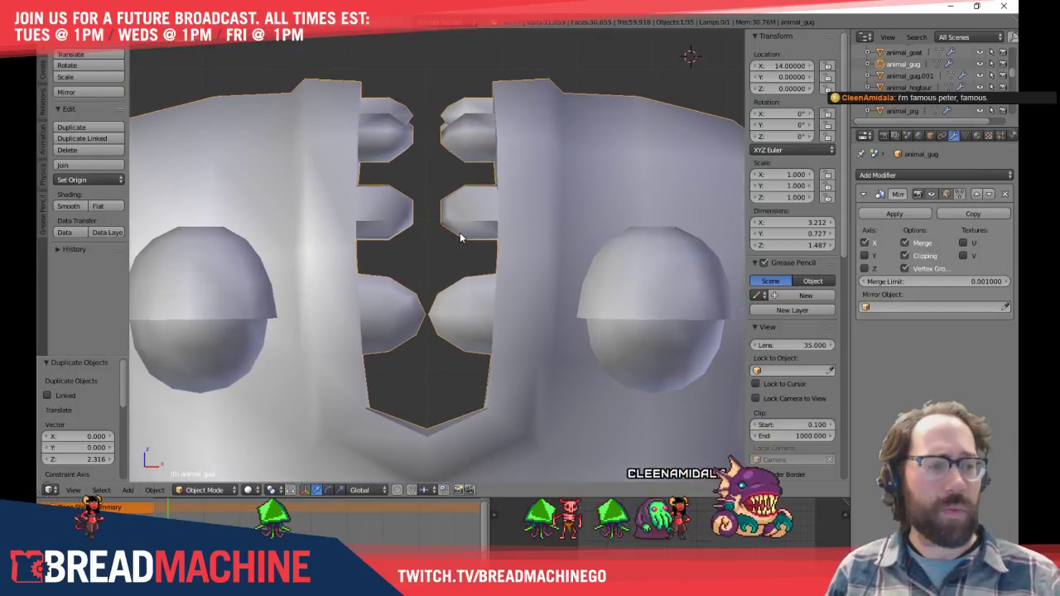
Enter Edit Mode on the gug and turn off the Mirror modifier's viewport display
{"action": "key", "text": "Tab"}
{"action": "middle_click_drag", "start_coordinate": [458, 236], "coordinate": [434, 287], "text": "shift"}
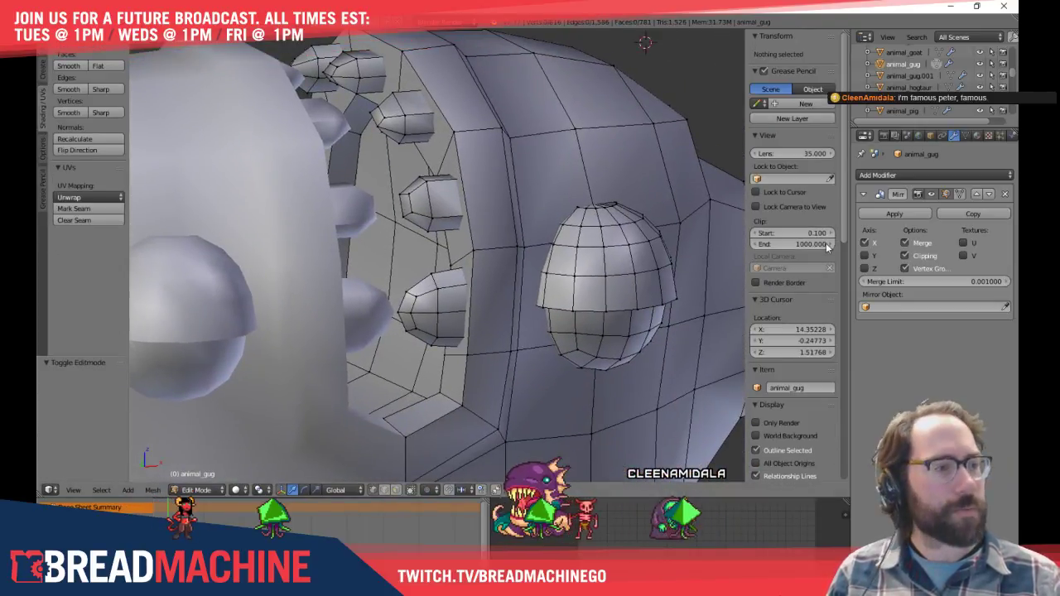
{"action": "left_click", "coordinate": [931, 194]}
{"action": "middle_click_drag", "start_coordinate": [445, 291], "coordinate": [454, 294]}
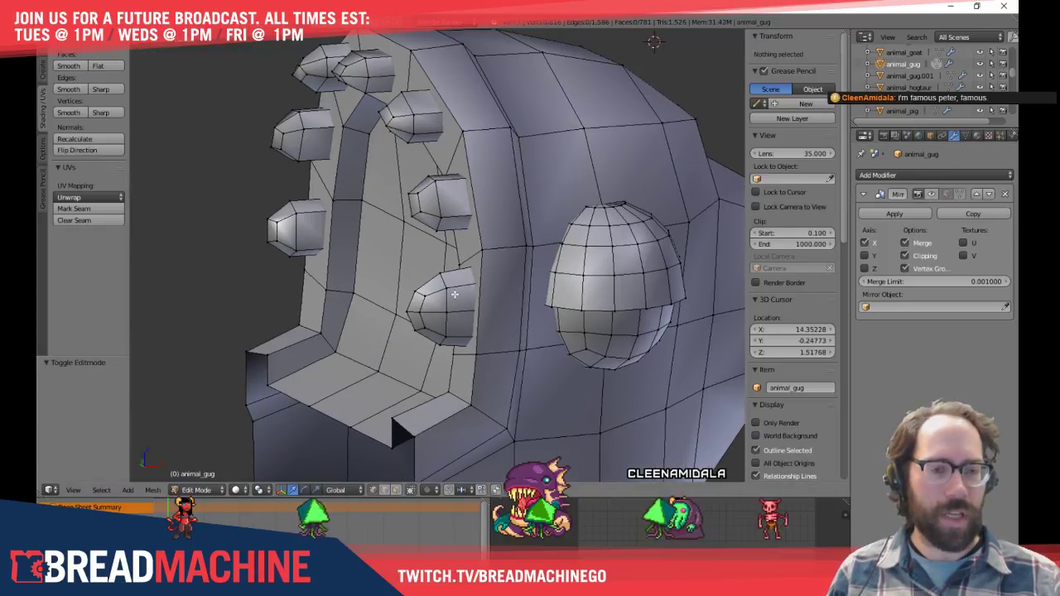
From the mouth's inner side, scale the horizontal middle edge loop of the lowest front tooth 1.369 along Y
{"action": "key", "text": "KP_1"}
{"action": "key", "text": "KP_4"}
{"action": "key", "text": "KP_4"}
{"action": "key", "text": "KP_4"}
{"action": "key", "text": "KP_4"}
{"action": "key", "text": "KP_4"}
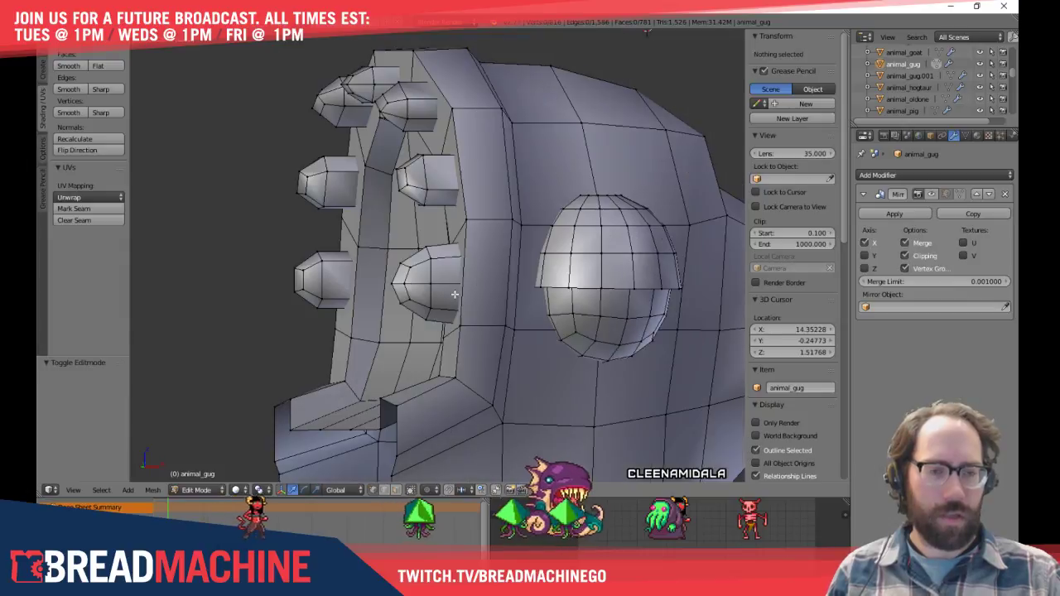
{"action": "middle_click_drag", "start_coordinate": [454, 294], "coordinate": [454, 294]}
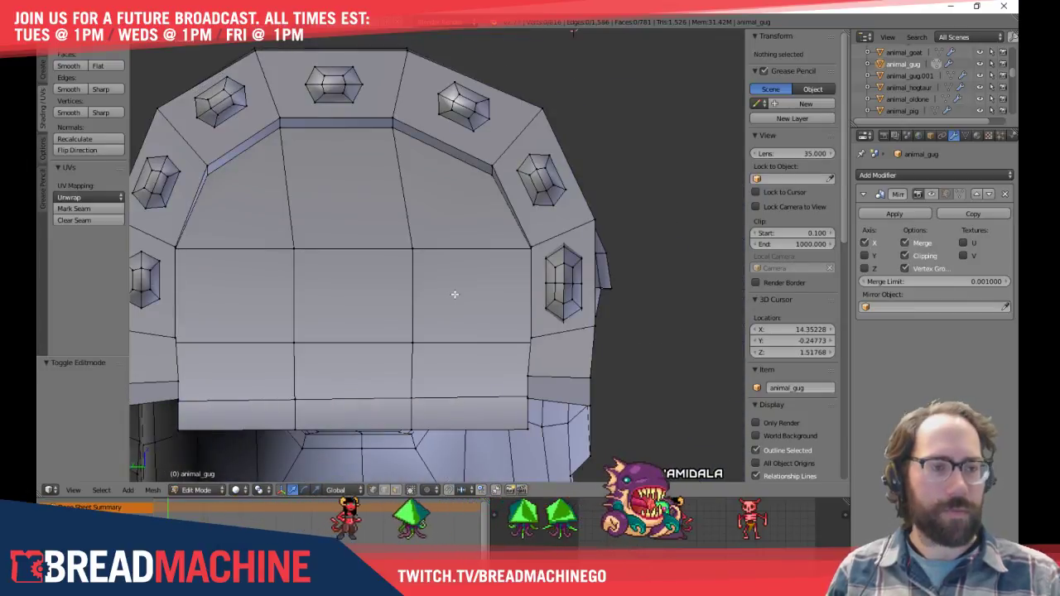
{"action": "middle_click_drag", "start_coordinate": [570, 293], "coordinate": [572, 296], "text": "shift"}
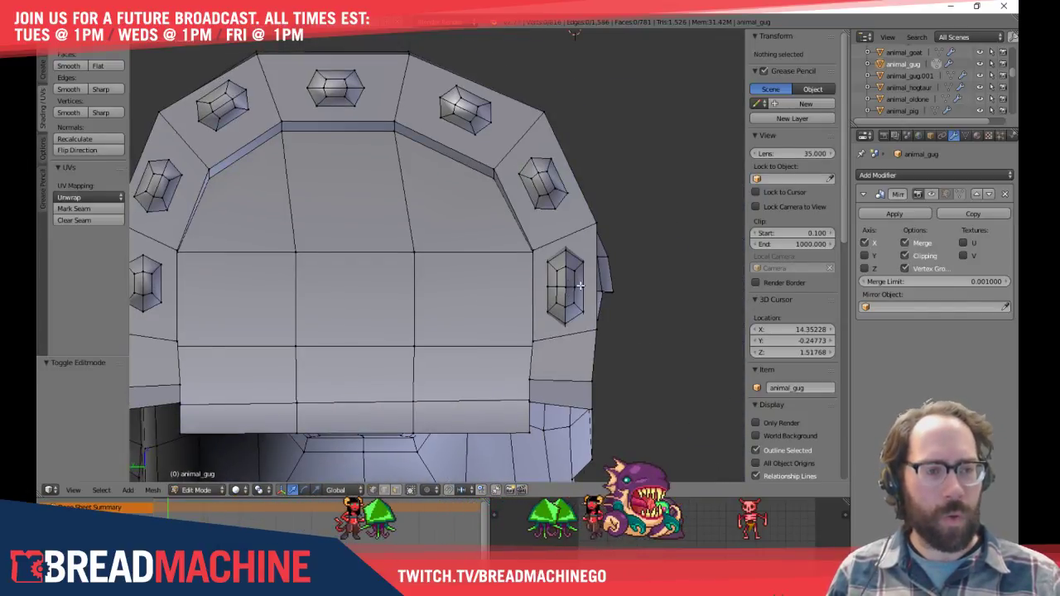
{"action": "scroll", "coordinate": [580, 286], "scroll_direction": "up", "scroll_amount": 4}
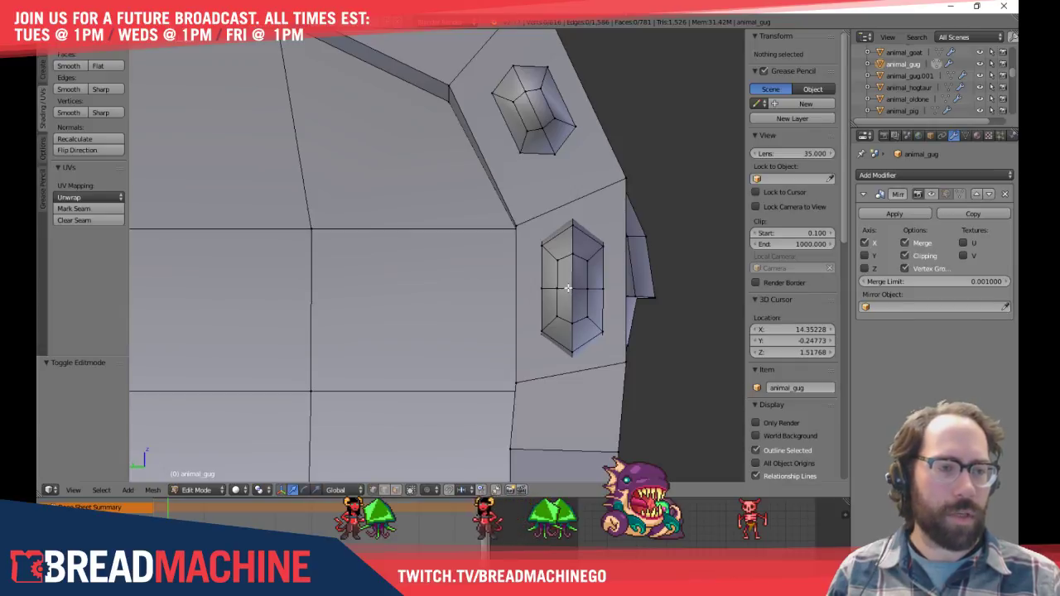
{"action": "right_click", "coordinate": [568, 287]}
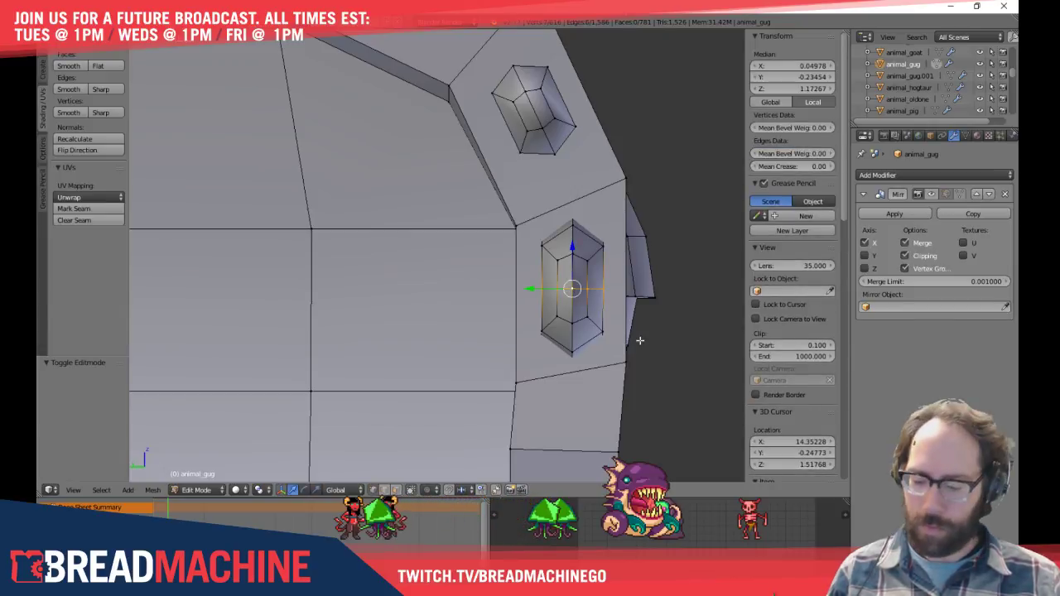
{"action": "key", "text": "s"}
{"action": "key", "text": "y"}
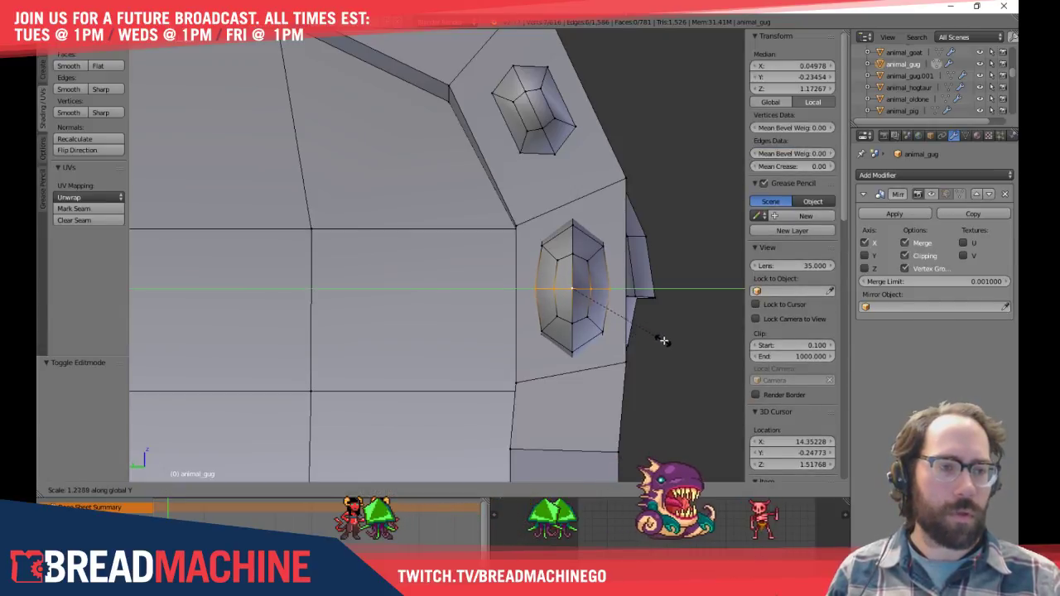
{"action": "left_click", "coordinate": [673, 342]}
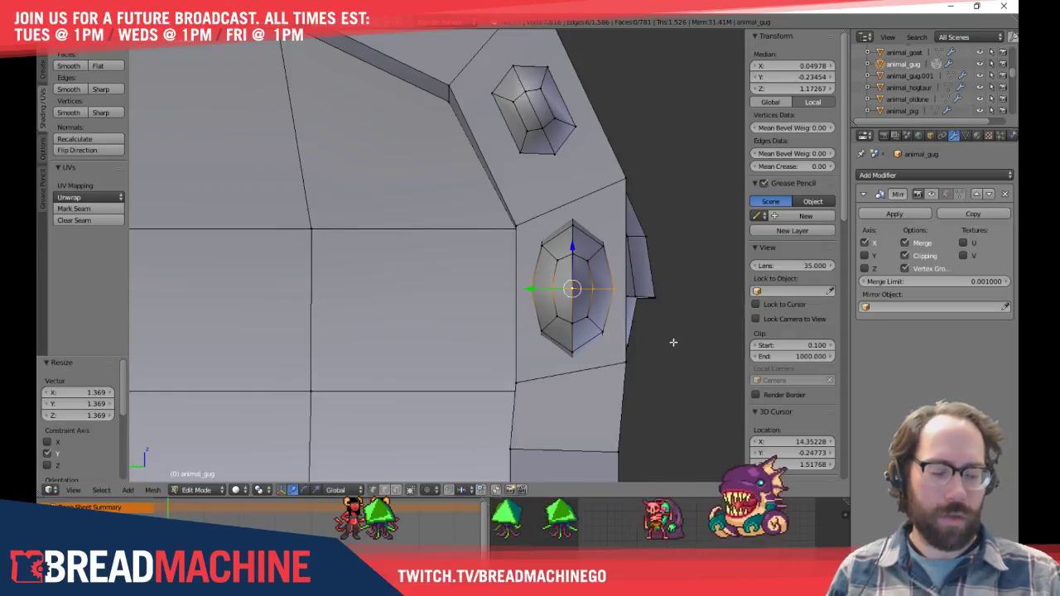
Clear the mesh selection and leave Edit Mode on the gug
{"action": "key", "text": "KP_1"}
{"action": "key", "text": "z"}
{"action": "key", "text": "z"}
{"action": "key", "text": "a"}
{"action": "key", "text": "Tab"}
Inspect the widened lowest front tooth against the other teeth from the front and from the inner side
{"action": "middle_click_drag", "start_coordinate": [582, 263], "coordinate": [166, 254]}
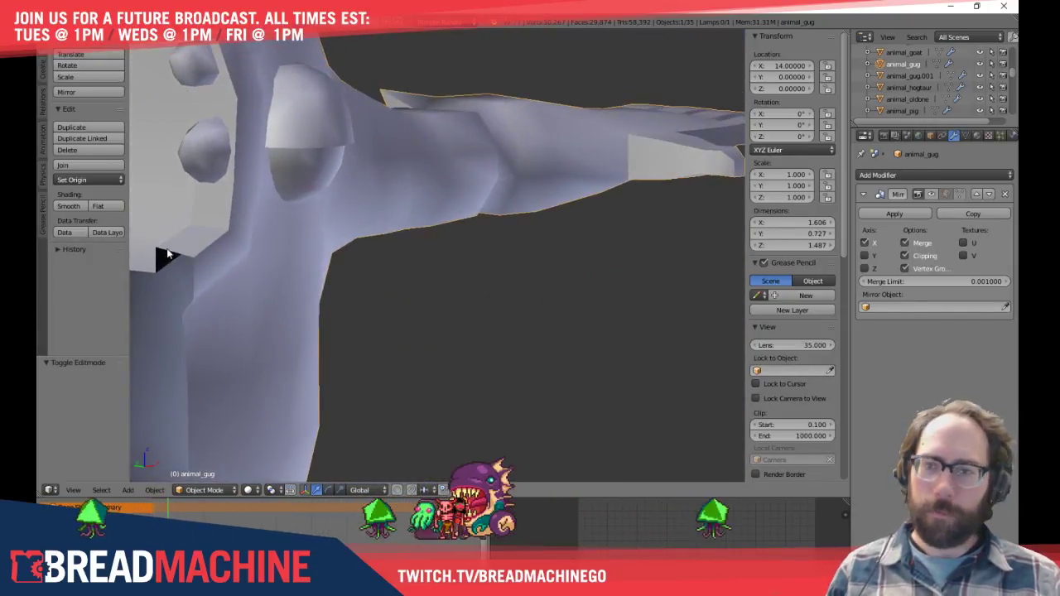
{"action": "middle_click_drag", "start_coordinate": [234, 203], "coordinate": [377, 234]}
{"action": "key", "text": "KP_1"}
{"action": "scroll", "coordinate": [196, 184], "scroll_direction": "down", "scroll_amount": 3}
{"action": "scroll", "coordinate": [315, 182], "scroll_direction": "up", "scroll_amount": 6}
{"action": "middle_click_drag", "start_coordinate": [297, 154], "coordinate": [527, 269], "text": "shift"}
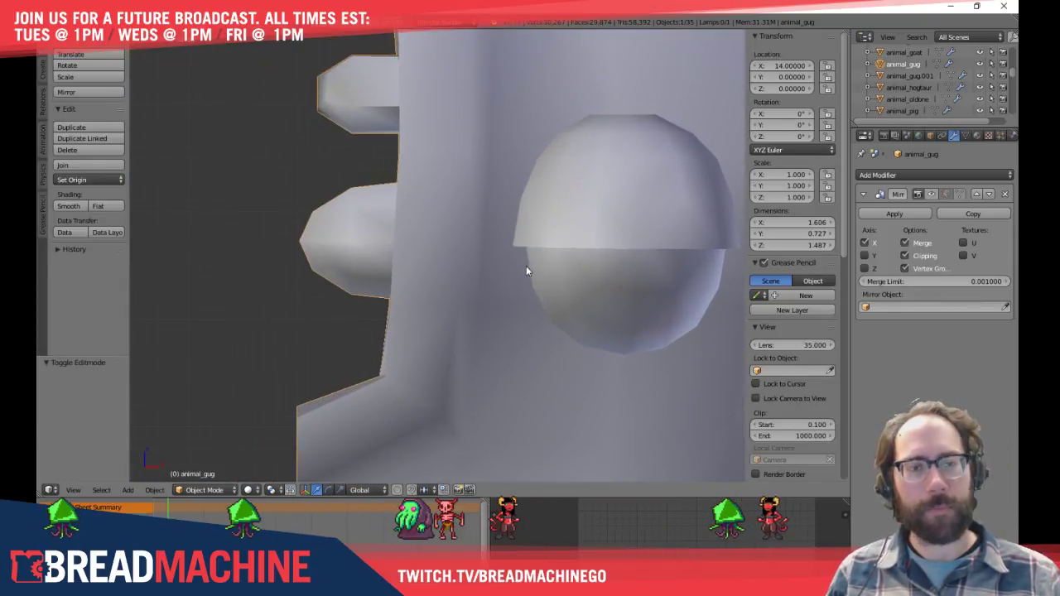
{"action": "middle_click_drag", "start_coordinate": [349, 201], "coordinate": [401, 306], "text": "shift"}
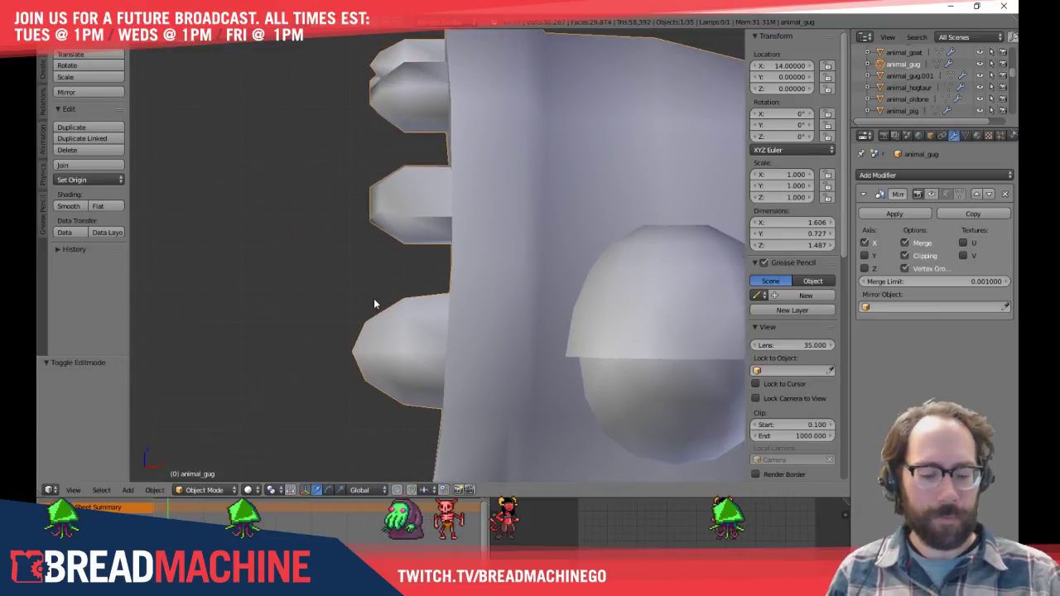
{"action": "key", "text": "KP_4"}
{"action": "key", "text": "KP_4"}
{"action": "key", "text": "KP_4"}
{"action": "key", "text": "KP_4"}
{"action": "key", "text": "KP_4"}
{"action": "key", "text": "KP_4"}
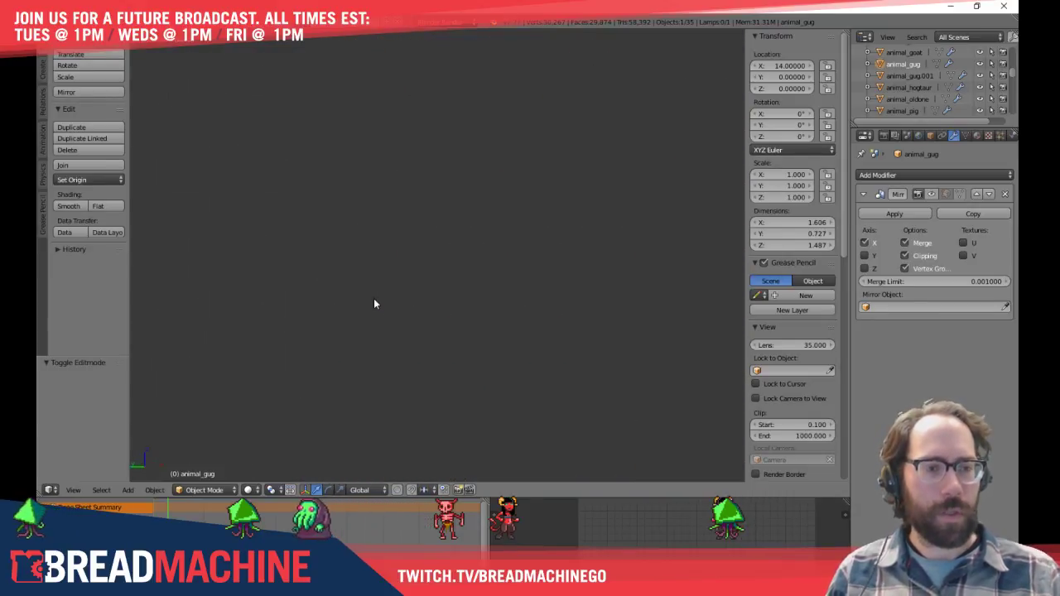
{"action": "middle_click_drag", "start_coordinate": [529, 300], "coordinate": [364, 281], "text": "shift"}
{"action": "mouse_move", "coordinate": [454, 282]}
{"action": "middle_mouse_down", "text": "shift"}
{"action": "mouse_move", "coordinate": [304, 254]}
{"action": "mouse_move", "coordinate": [186, 248]}
{"action": "middle_mouse_up", "text": "shift"}
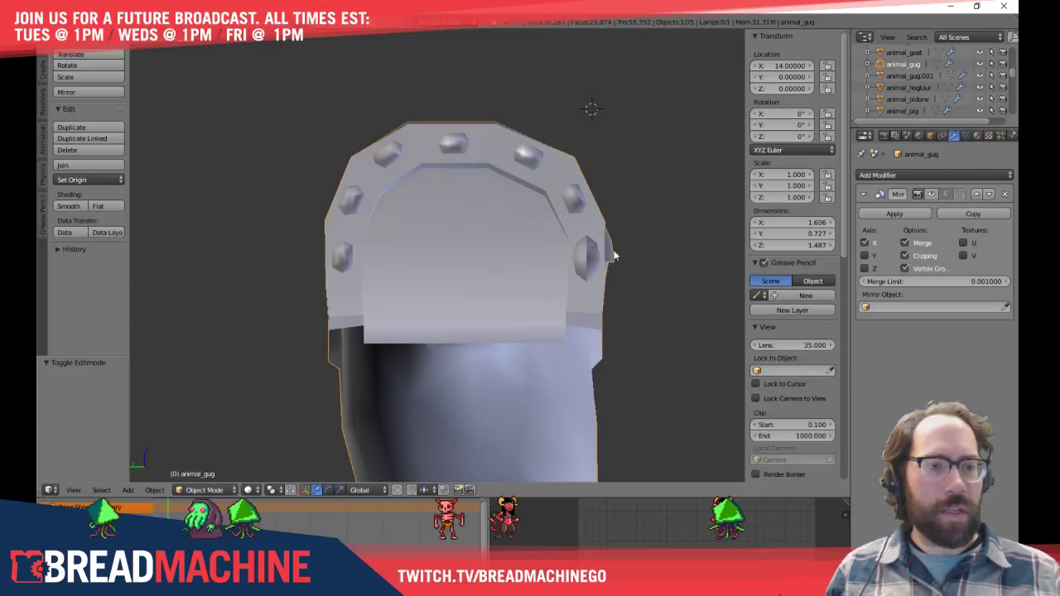
{"action": "scroll", "coordinate": [615, 255], "scroll_direction": "up", "scroll_amount": 5}
{"action": "middle_click_drag", "start_coordinate": [485, 253], "coordinate": [159, 255], "text": "shift"}
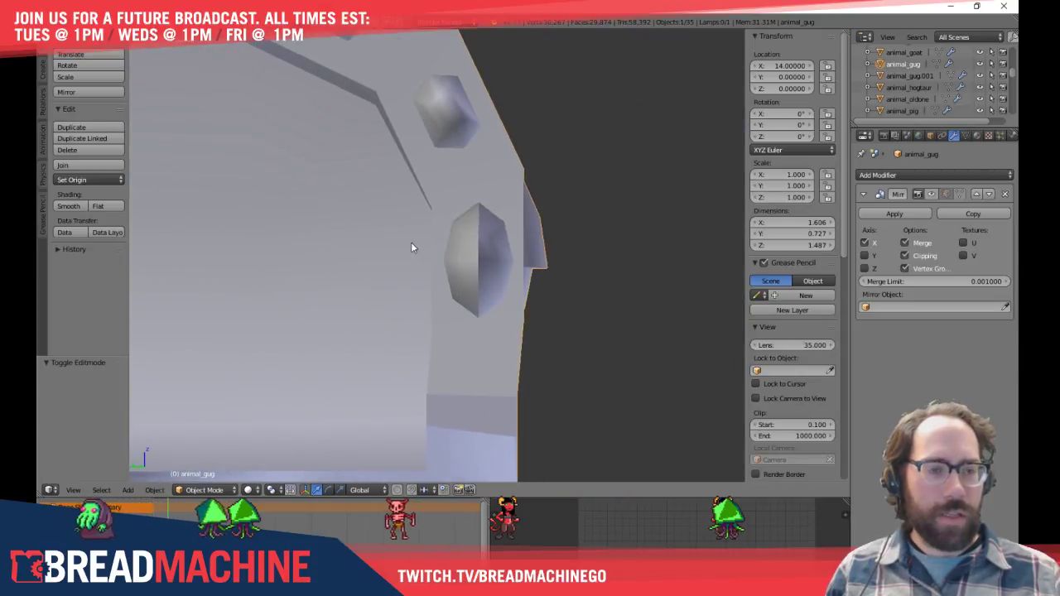
Apply smooth shading to the gug and return to Edit Mode at the lowest front tooth
{"action": "left_click", "coordinate": [69, 206]}
{"action": "key", "text": "Tab"}
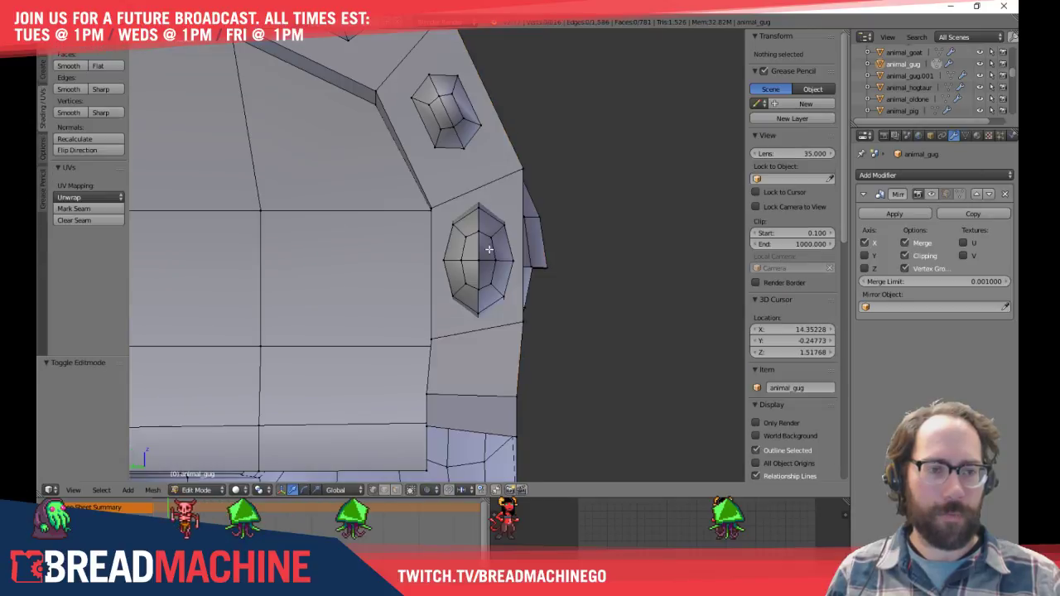
{"action": "scroll", "coordinate": [489, 253], "scroll_direction": "up", "scroll_amount": 4}
{"action": "middle_click_drag", "start_coordinate": [518, 238], "coordinate": [404, 246], "text": "shift"}
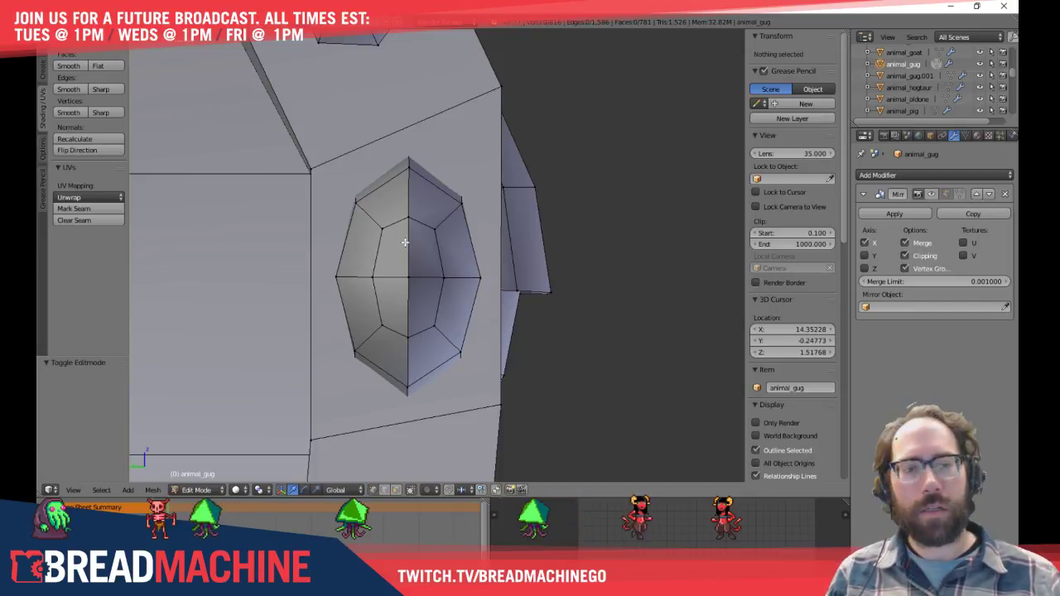
{"action": "middle_click_drag", "start_coordinate": [419, 230], "coordinate": [427, 267], "text": "shift"}
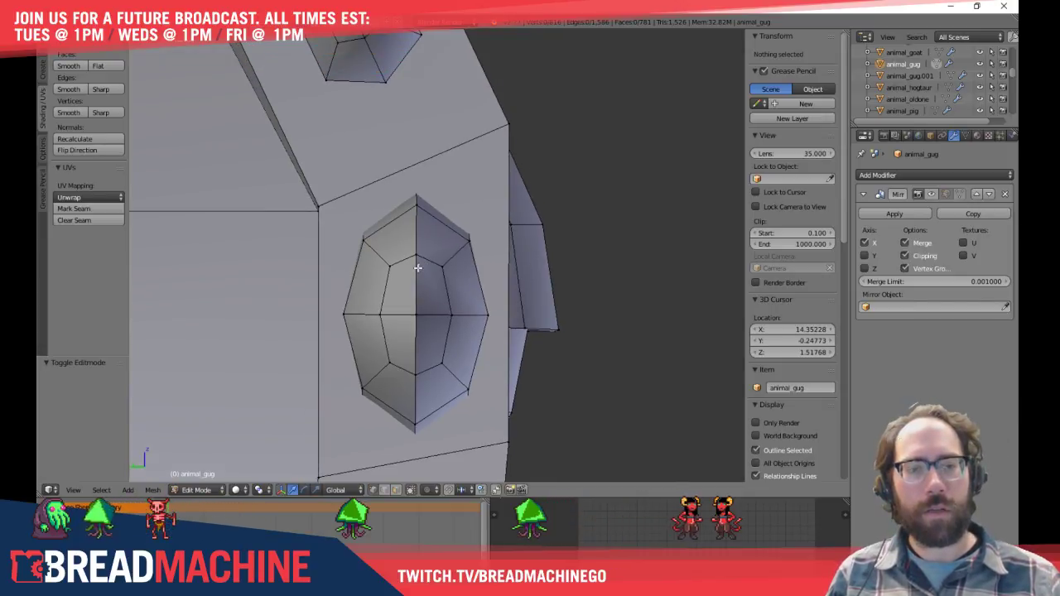
Select the whole lowest front tooth and duplicate it onto the tooth above, offset 0.030 along Y and 0.139 along Z
{"action": "right_click", "coordinate": [414, 272], "text": "alt"}
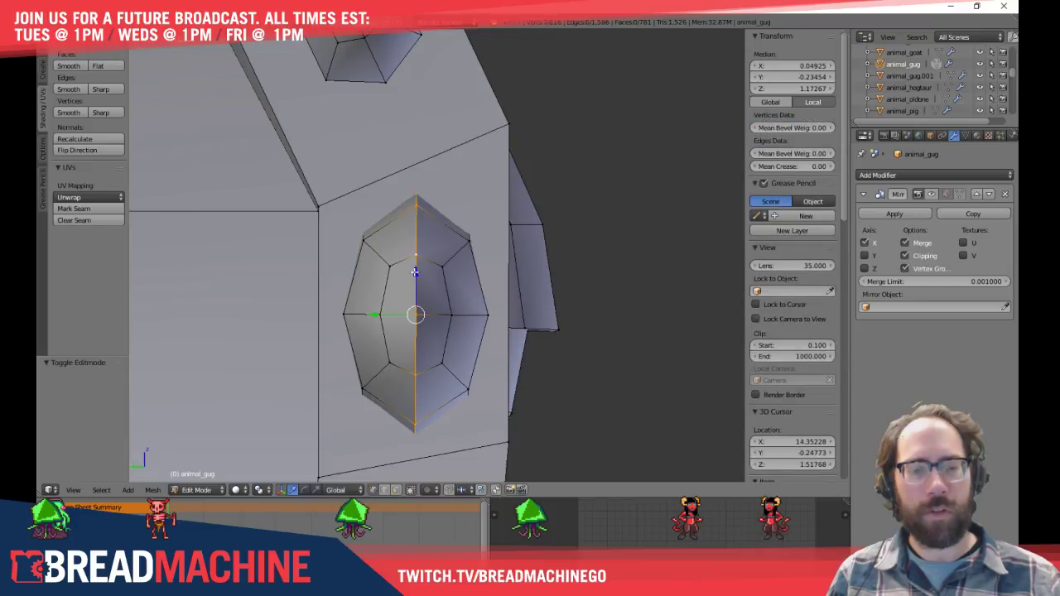
{"action": "key", "text": "l"}
{"action": "scroll", "coordinate": [414, 272], "scroll_direction": "down", "scroll_amount": 3}
{"action": "middle_click_drag", "start_coordinate": [425, 247], "coordinate": [446, 268], "text": "shift"}
{"action": "scroll", "coordinate": [490, 308], "scroll_direction": "up", "scroll_amount": 2}
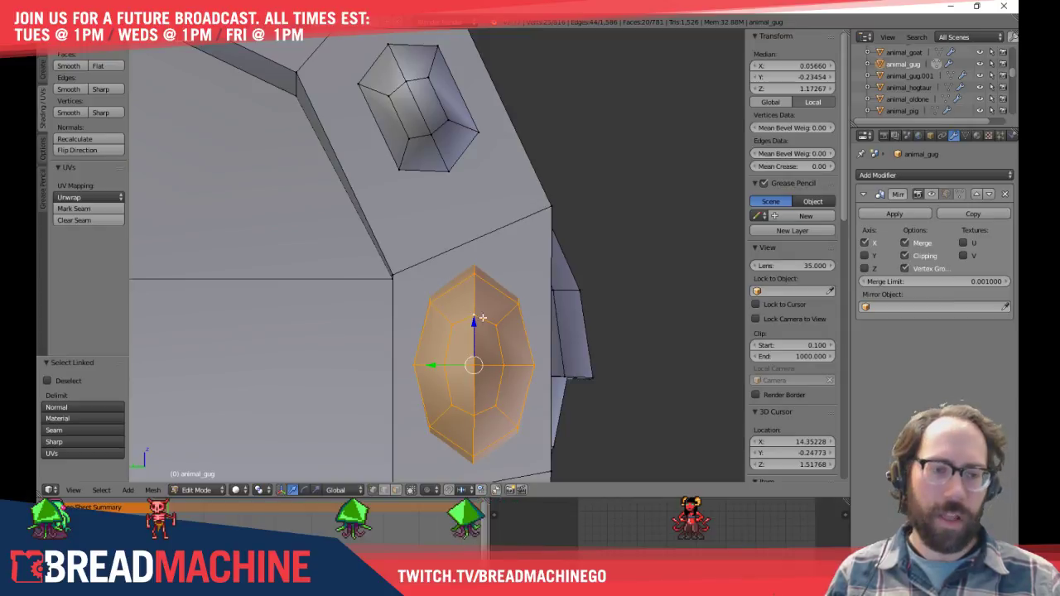
{"action": "scroll", "coordinate": [491, 341], "scroll_direction": "down", "scroll_amount": 2}
{"action": "middle_click_drag", "start_coordinate": [483, 327], "coordinate": [483, 343], "text": "shift"}
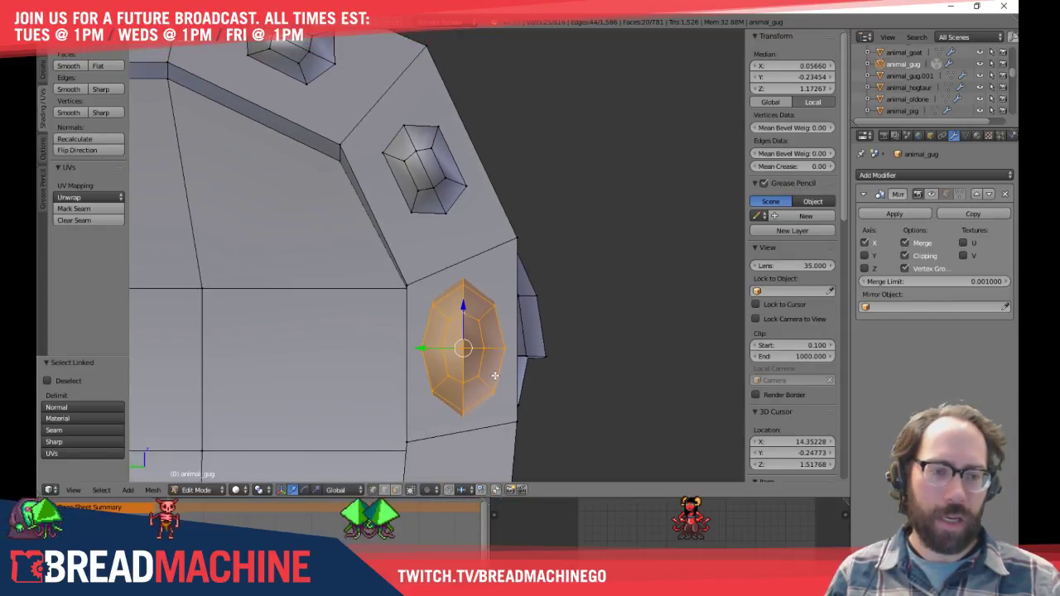
{"action": "key", "text": "shift+d"}
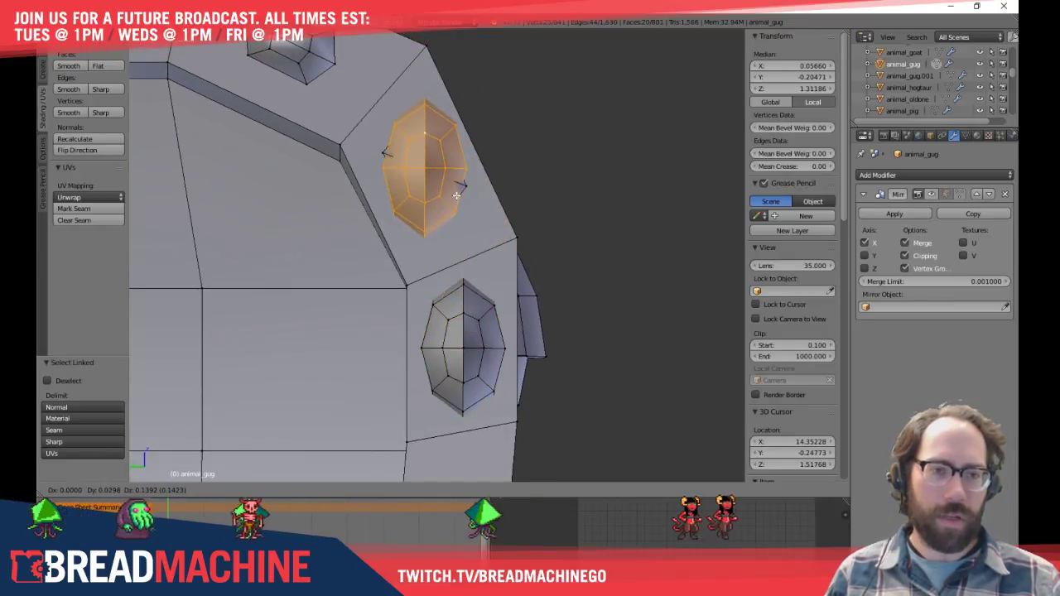
{"action": "left_click", "coordinate": [456, 196]}
{"action": "middle_click_drag", "start_coordinate": [460, 217], "coordinate": [456, 269], "text": "shift"}
Rotate the duplicated tooth by -26.811° and 0.987°, nudge it -0.001 along Z over the old tooth, and deselect it in solid shading
{"action": "key", "text": "r"}
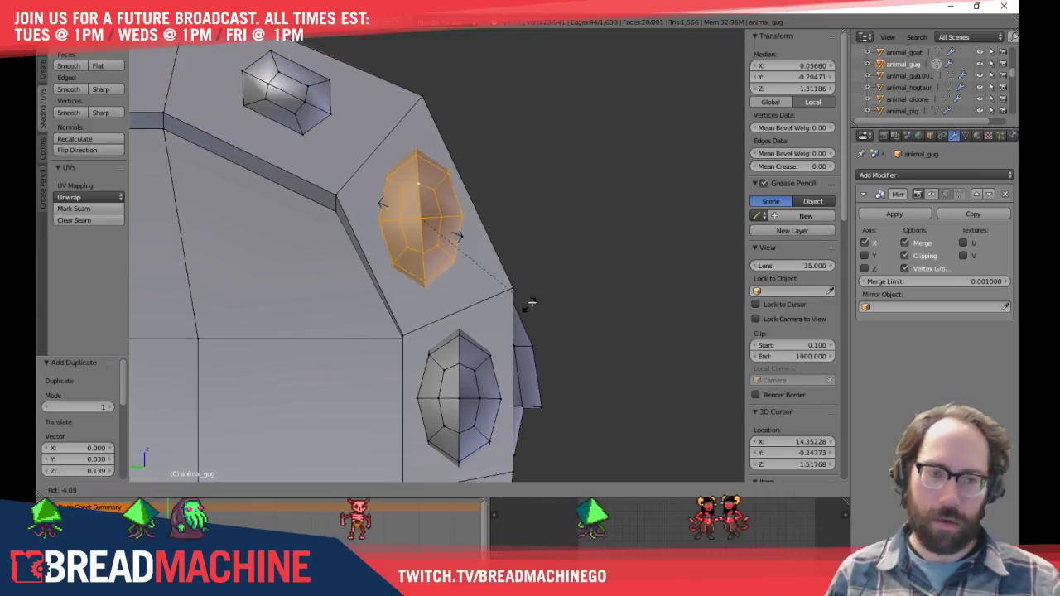
{"action": "left_click", "coordinate": [561, 258]}
{"action": "key", "text": "z"}
{"action": "scroll", "coordinate": [447, 253], "scroll_direction": "up", "scroll_amount": 4}
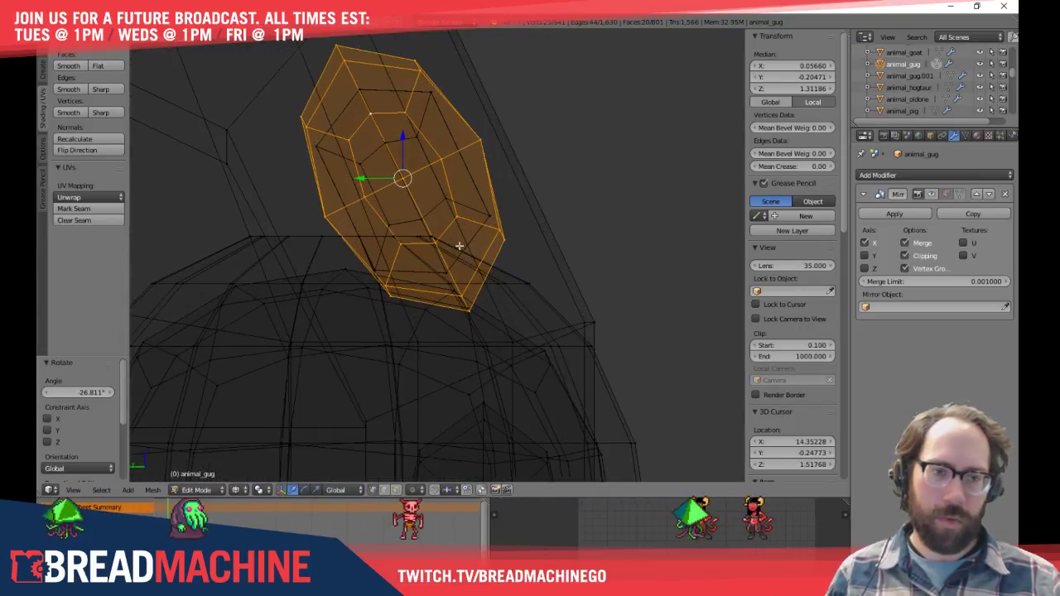
{"action": "key", "text": "r"}
{"action": "left_click", "coordinate": [513, 320]}
{"action": "key", "text": "g"}
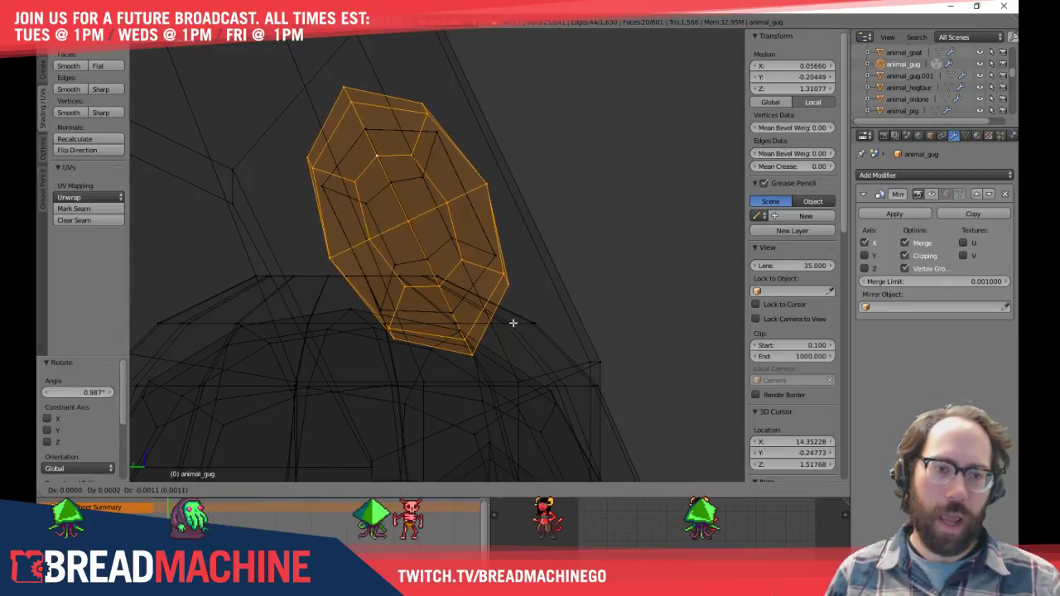
{"action": "left_click", "coordinate": [513, 323]}
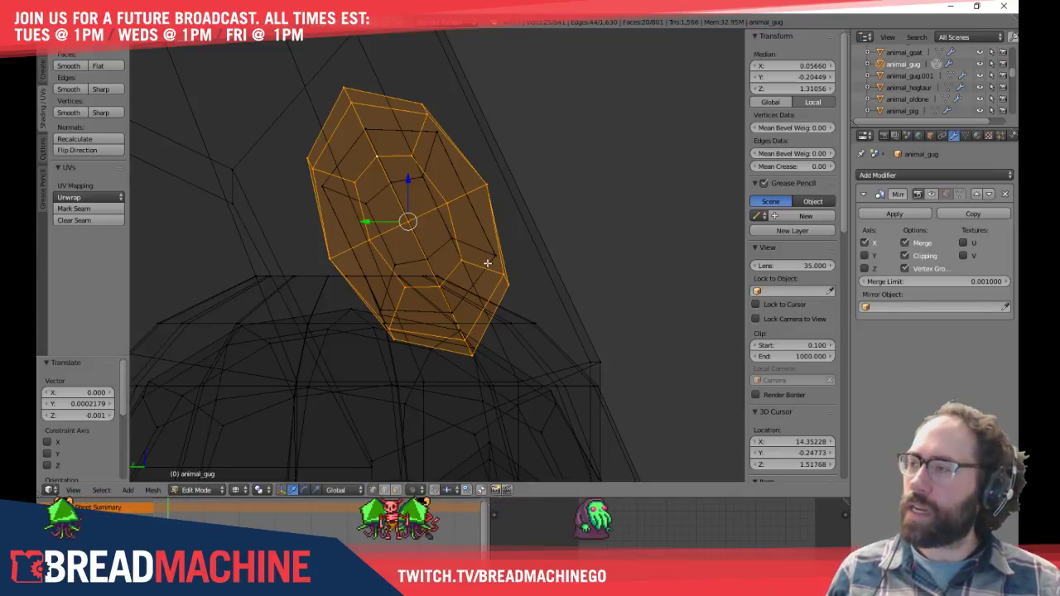
{"action": "key", "text": "a"}
{"action": "scroll", "coordinate": [496, 257], "scroll_direction": "down", "scroll_amount": 2}
{"action": "scroll", "coordinate": [475, 276], "scroll_direction": "up", "scroll_amount": 5}
{"action": "key", "text": "z"}
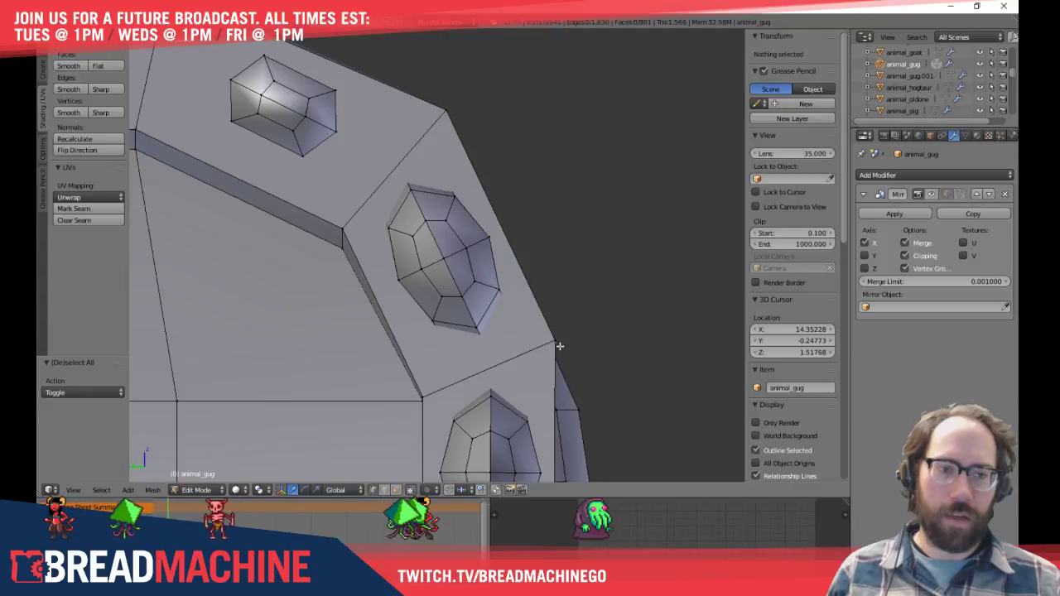
Select the whole duplicated tooth above the lowest front tooth in wireframe and nudge it about -0.0006 along Y and -0.0003 along Z
{"action": "scroll", "coordinate": [557, 341], "scroll_direction": "down", "scroll_amount": 2}
{"action": "scroll", "coordinate": [519, 308], "scroll_direction": "up", "scroll_amount": 1}
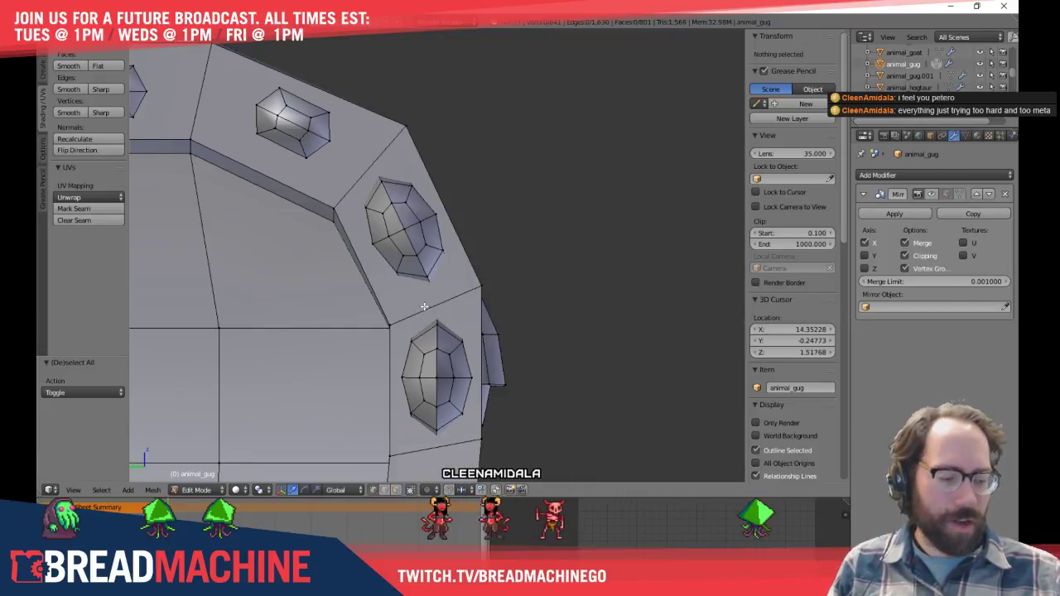
{"action": "scroll", "coordinate": [408, 256], "scroll_direction": "up", "scroll_amount": 3}
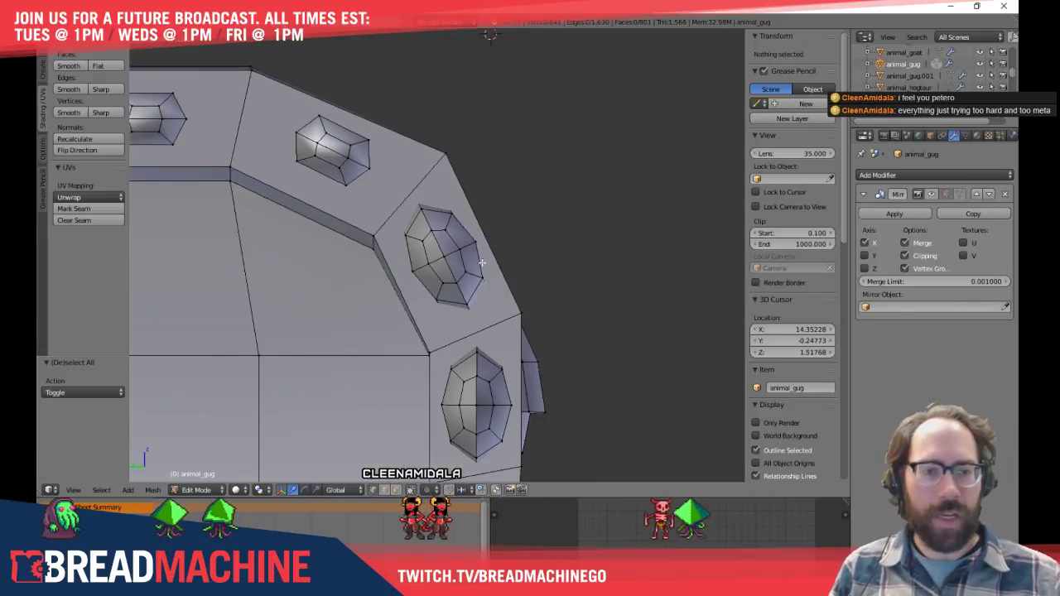
{"action": "key", "text": "l"}
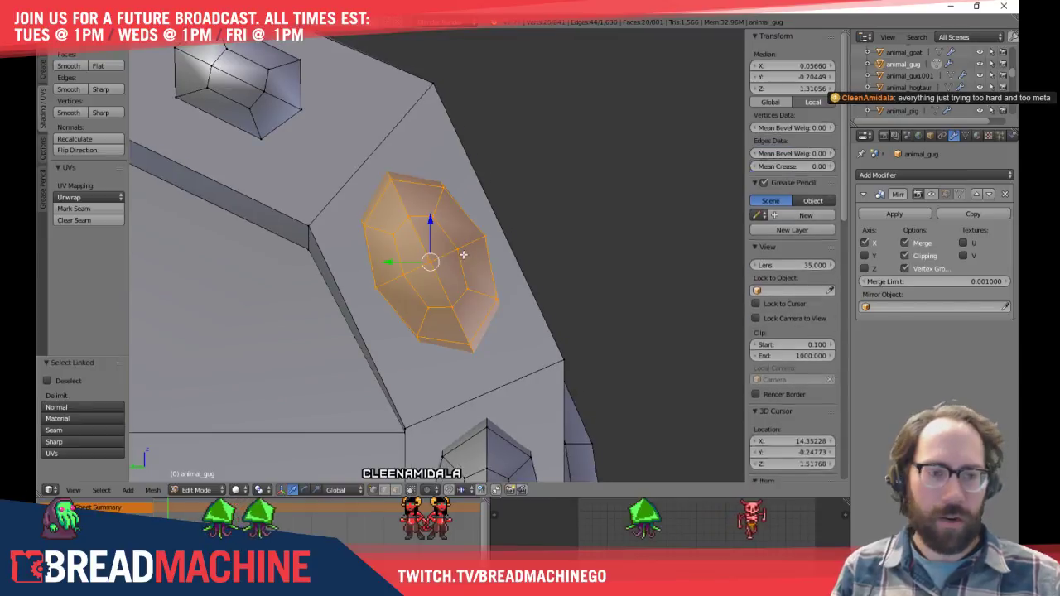
{"action": "key", "text": "z"}
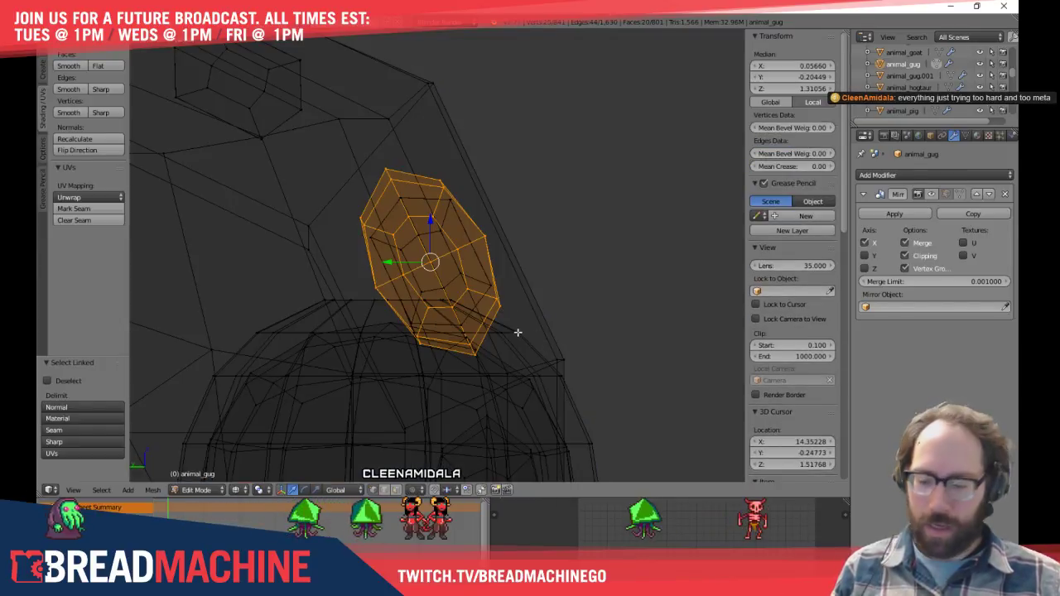
{"action": "key", "text": "g"}
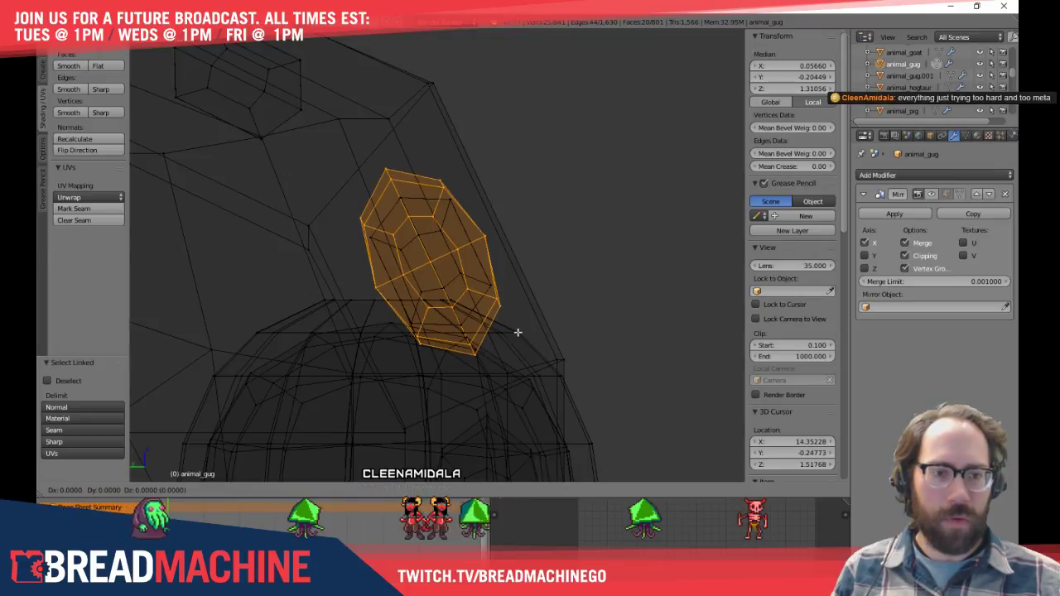
{"action": "left_click", "coordinate": [519, 332]}
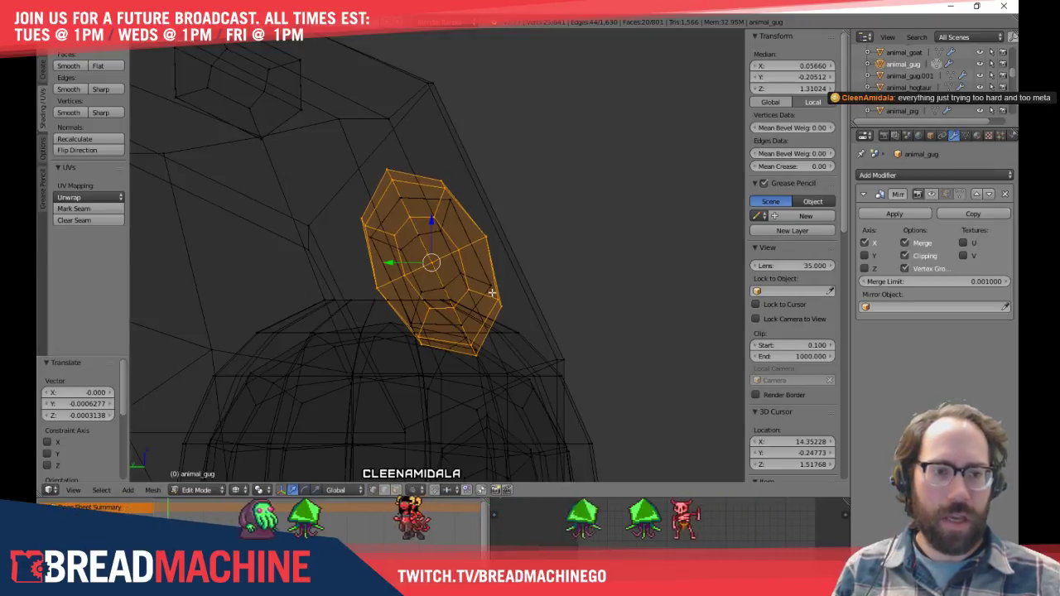
Select only the old tooth enclosed by the duplicated tooth and delete its vertices
{"action": "key", "text": "a"}
{"action": "key", "text": "l"}
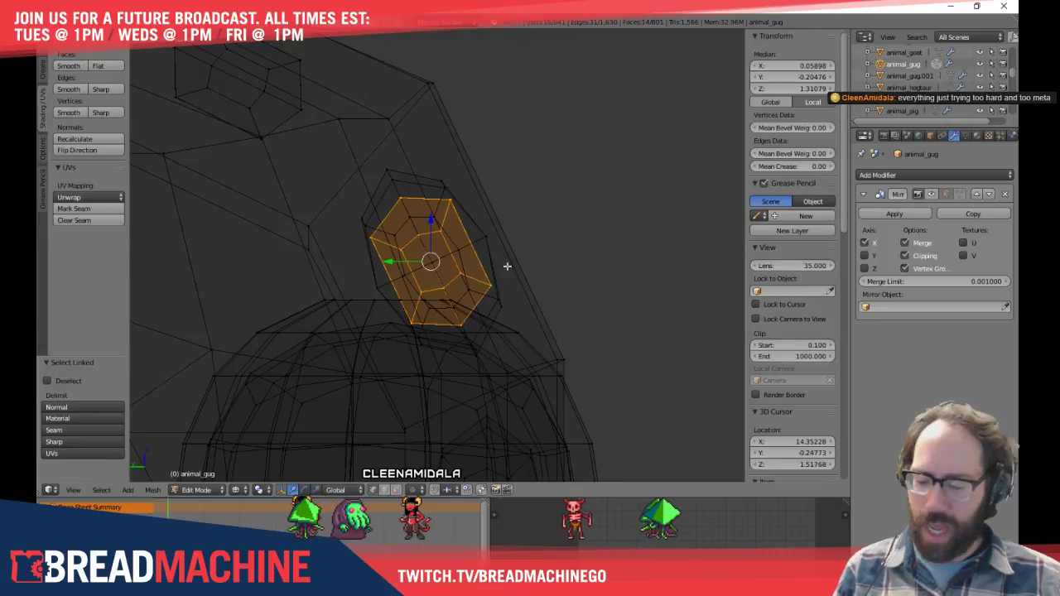
{"action": "key", "text": "space"}
{"action": "key", "text": "Escape"}
{"action": "middle_click_drag", "start_coordinate": [502, 245], "coordinate": [471, 276]}
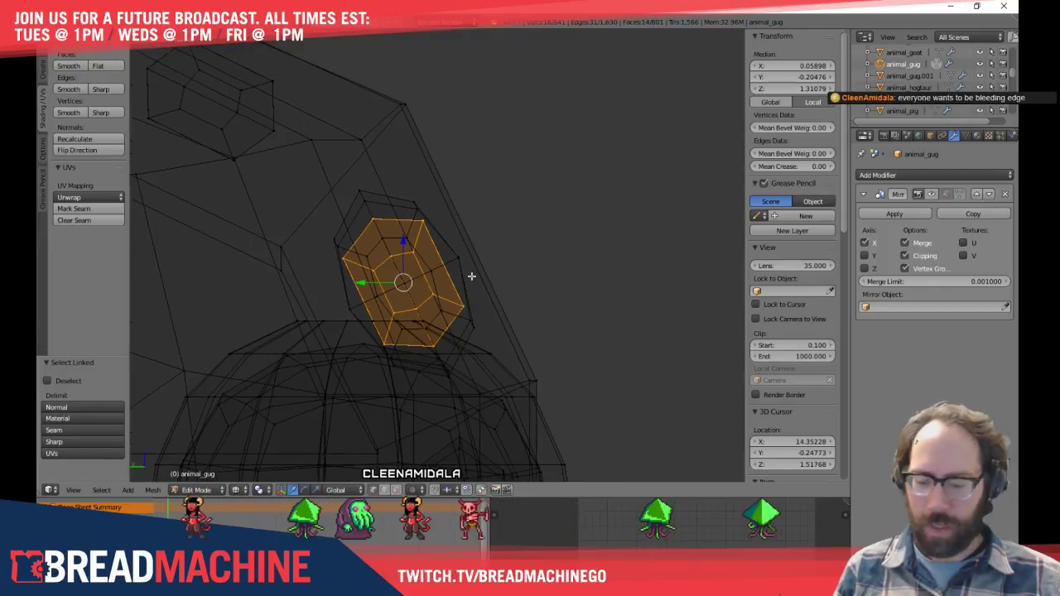
{"action": "key", "text": "g"}
{"action": "left_click", "coordinate": [614, 179]}
{"action": "middle_click_drag", "start_coordinate": [562, 186], "coordinate": [549, 240], "text": "shift"}
{"action": "key", "text": "x"}
{"action": "left_click", "coordinate": [579, 209]}
Select the whole duplicated tooth and duplicate it onto the next upper tooth, offset 0.100 along Y and 0.101 along Z
{"action": "key", "text": "l"}
{"action": "middle_click_drag", "start_coordinate": [486, 303], "coordinate": [620, 345], "text": "shift"}
{"action": "key", "text": "g"}
{"action": "left_click", "coordinate": [433, 153]}
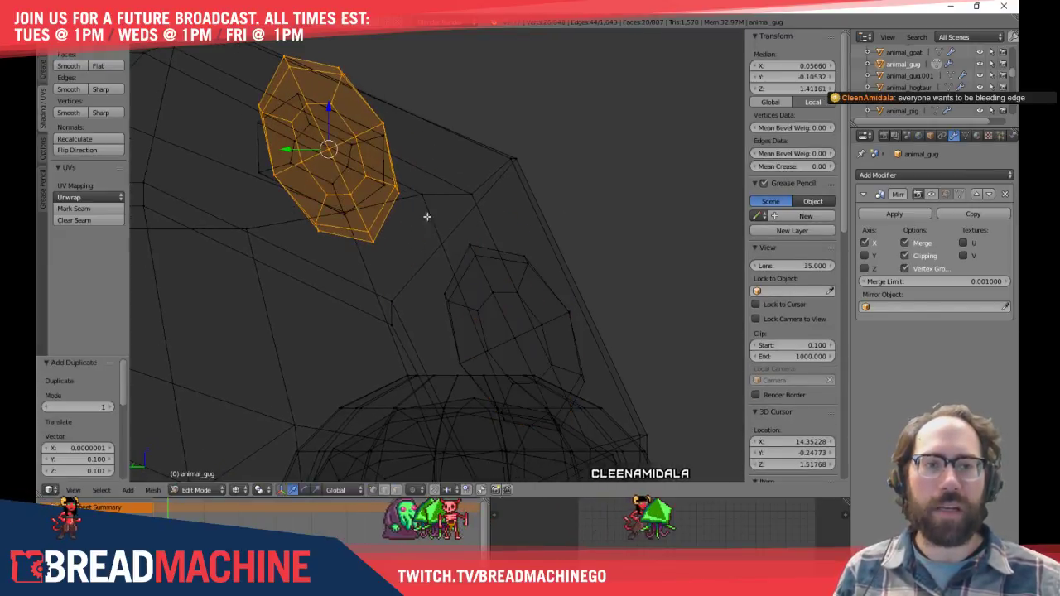
Rotate the new tooth copy about -39° to follow the jaw edge and move it 0.005 along Y and -0.002 along Z
{"action": "middle_click_drag", "start_coordinate": [419, 201], "coordinate": [601, 313], "text": "shift"}
{"action": "key", "text": "r"}
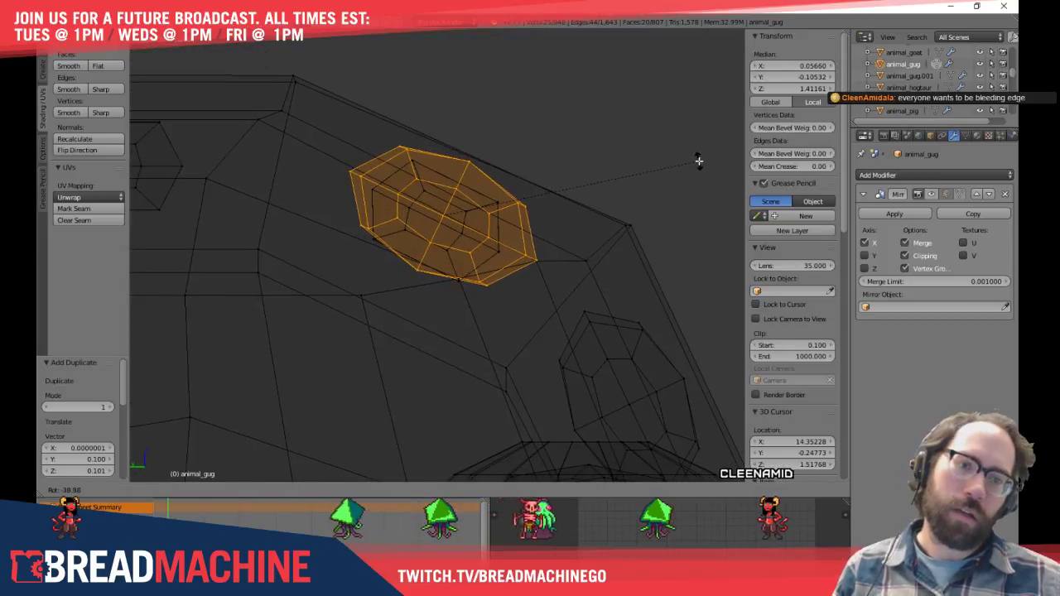
{"action": "left_click", "coordinate": [698, 160]}
{"action": "key", "text": "f"}
{"action": "key", "text": "ctrl+z"}
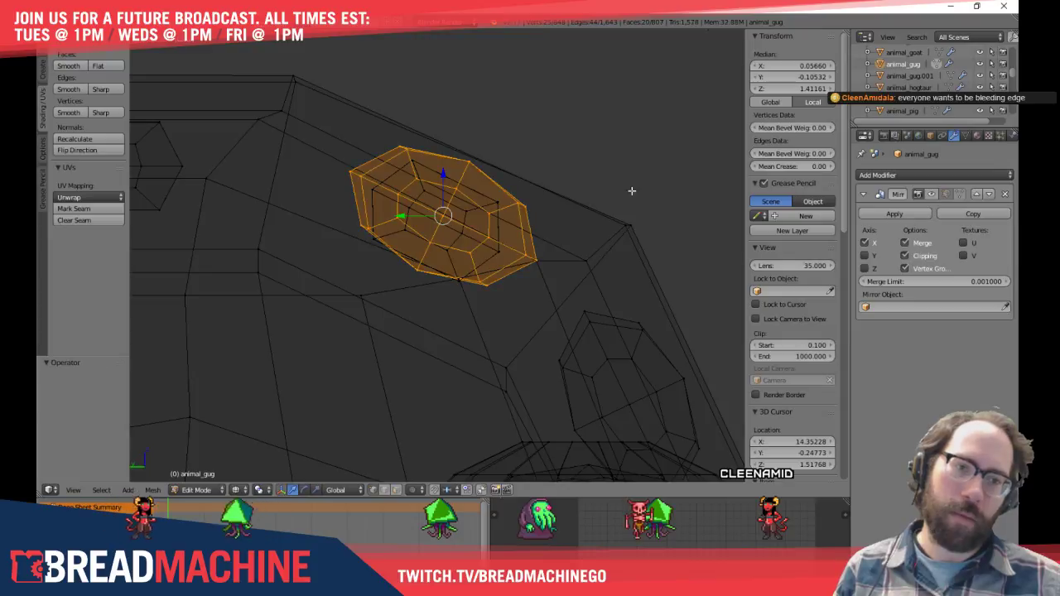
{"action": "key", "text": "g"}
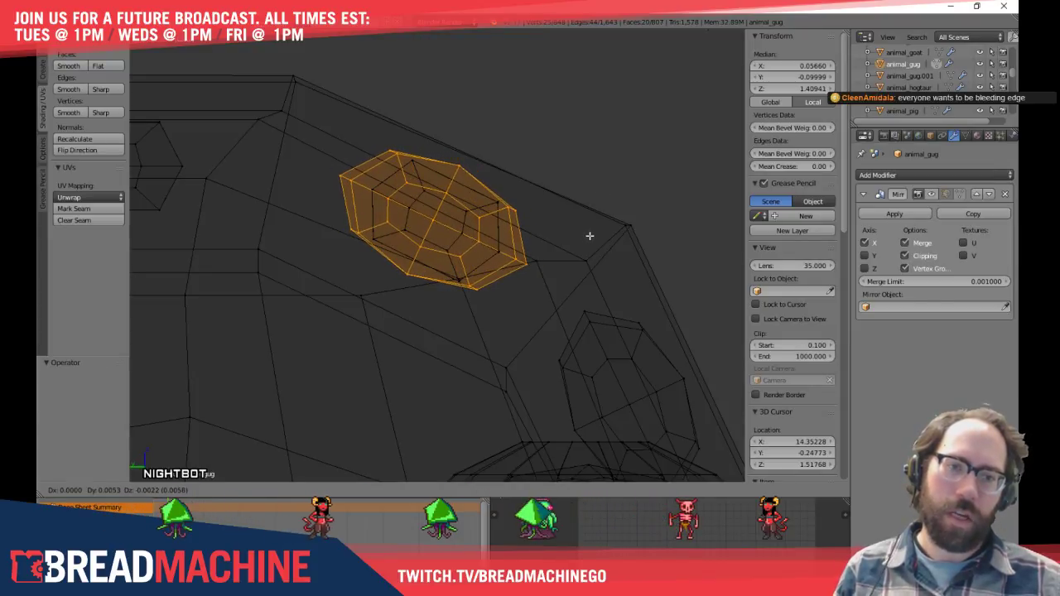
{"action": "left_click", "coordinate": [590, 235]}
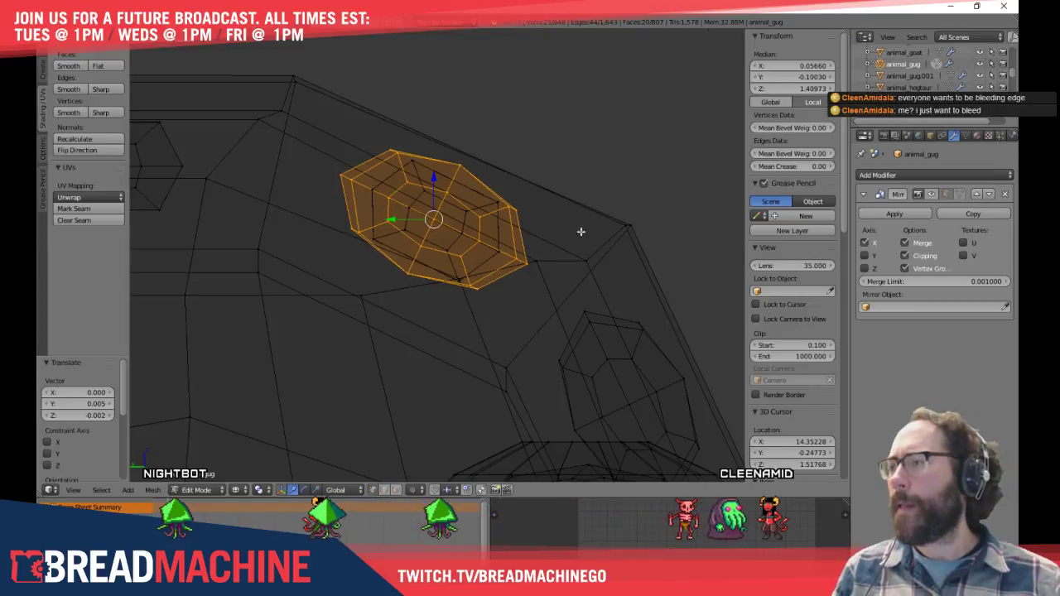
Select only the old tooth enclosed by the new angled copy and delete its vertices
{"action": "middle_click_drag", "start_coordinate": [561, 227], "coordinate": [551, 246], "text": "shift"}
{"action": "key", "text": "a"}
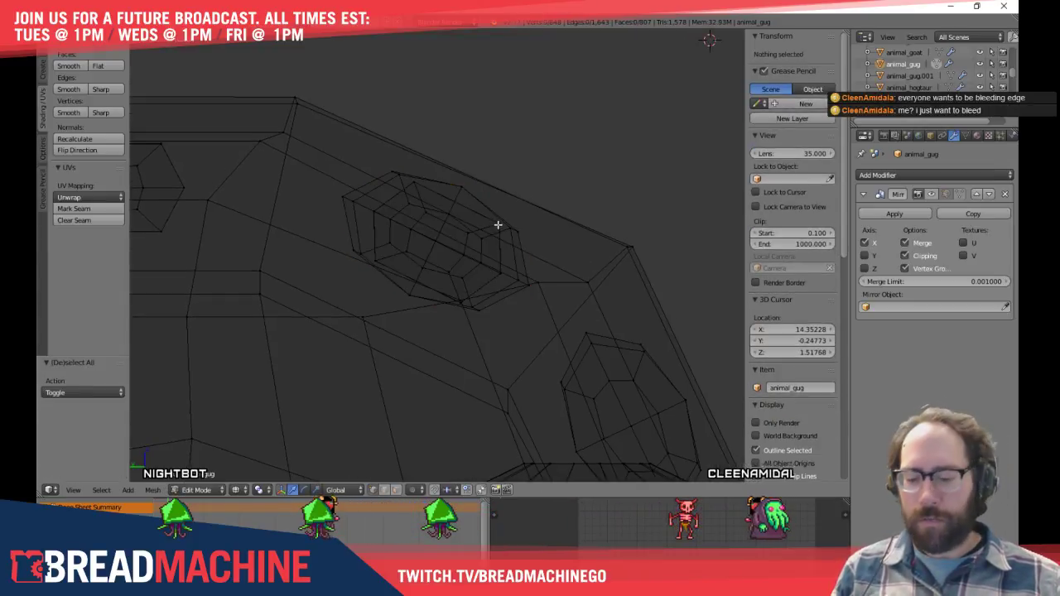
{"action": "key", "text": "l"}
{"action": "middle_click_drag", "start_coordinate": [491, 263], "coordinate": [531, 297], "text": "shift"}
{"action": "key", "text": "x"}
{"action": "left_click", "coordinate": [499, 283]}
Try duplicating the angled tooth toward the top middle tooth, offset 0.153 along Y and 0.076 along Z, and delete that copy
{"action": "key", "text": "l"}
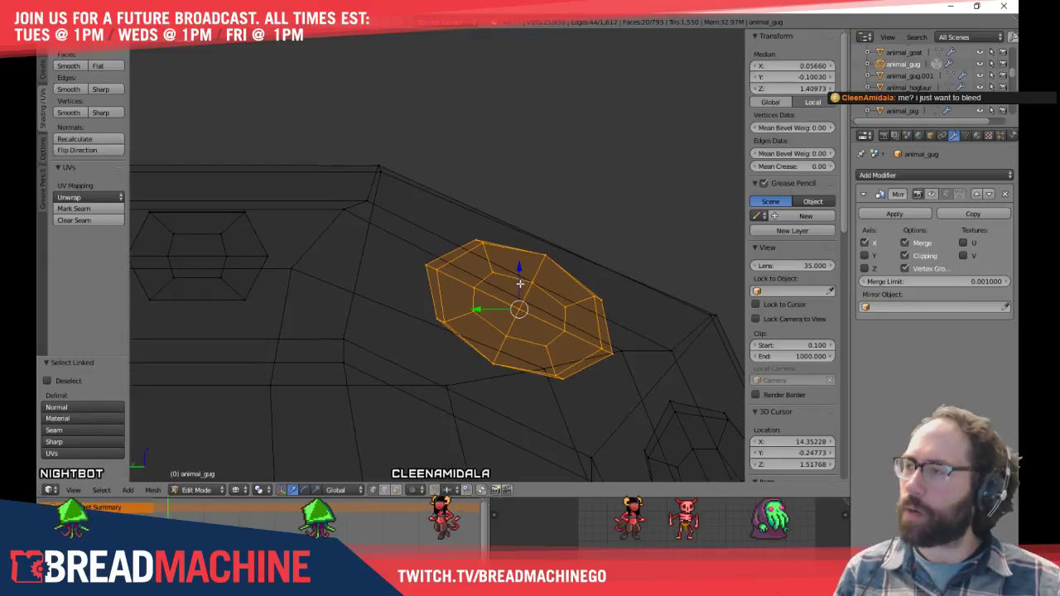
{"action": "key", "text": "shift+d"}
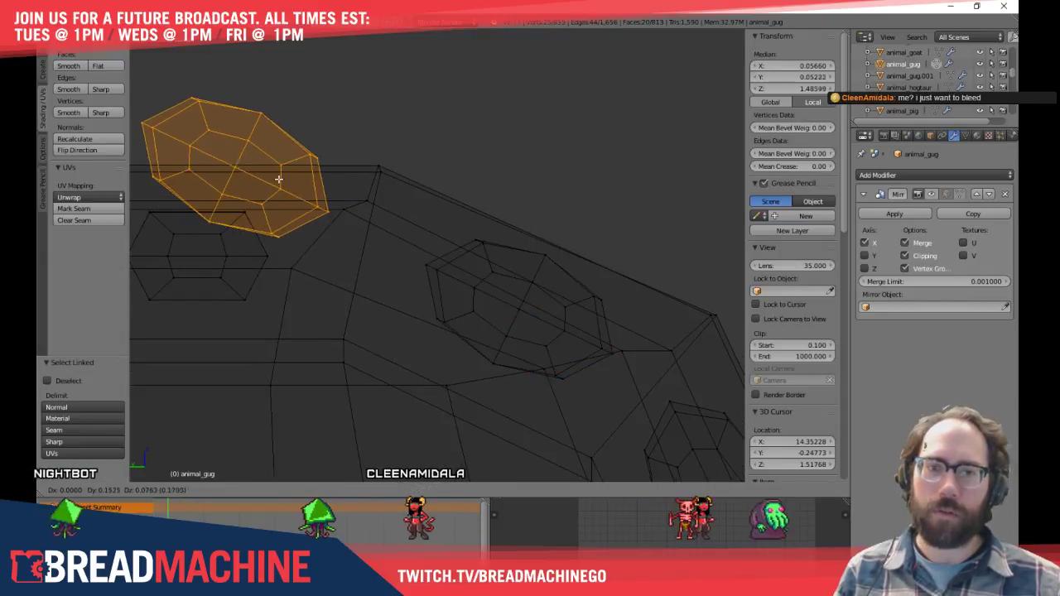
{"action": "left_click", "coordinate": [265, 186]}
{"action": "middle_click_drag", "start_coordinate": [395, 235], "coordinate": [511, 241]}
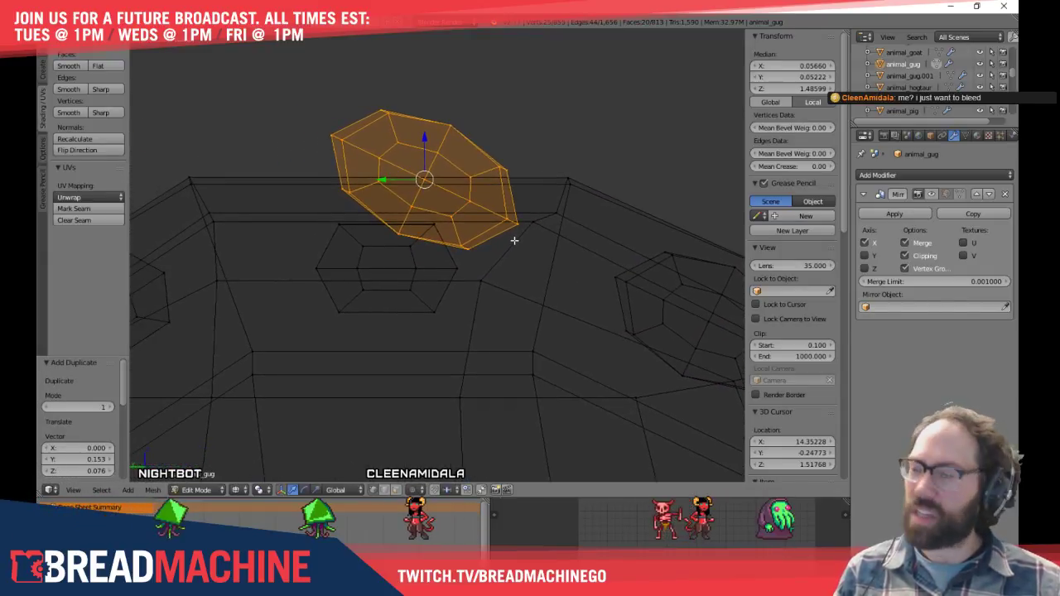
{"action": "middle_click_drag", "start_coordinate": [522, 278], "coordinate": [419, 251]}
{"action": "key", "text": "x"}
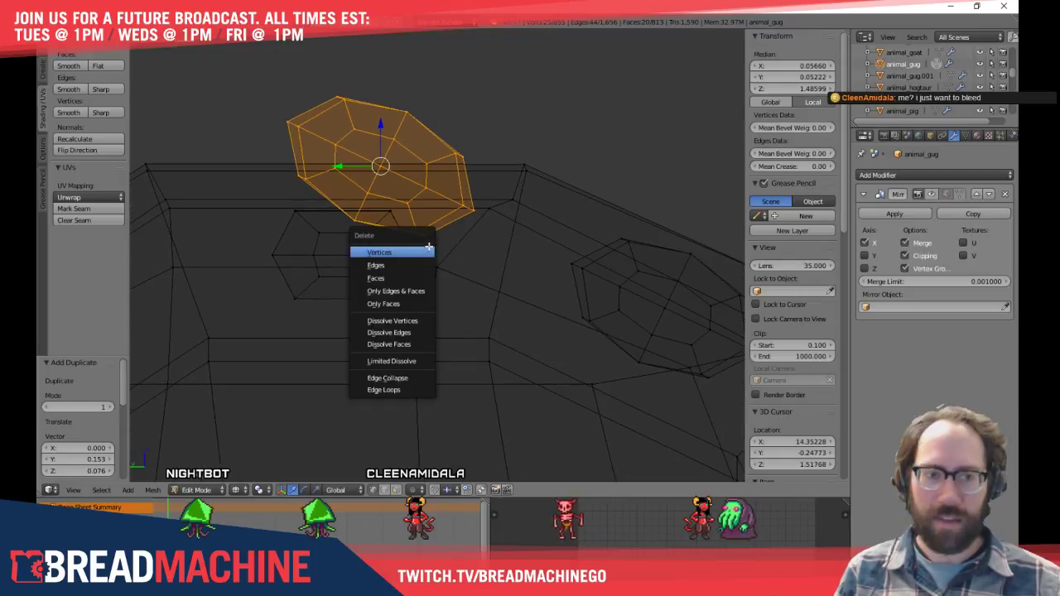
{"action": "left_click", "coordinate": [430, 250]}
Select the whole lowest front tooth and duplicate it, placing the upright copy above it outside the face outline
{"action": "middle_click_drag", "start_coordinate": [421, 235], "coordinate": [273, 124], "text": "shift"}
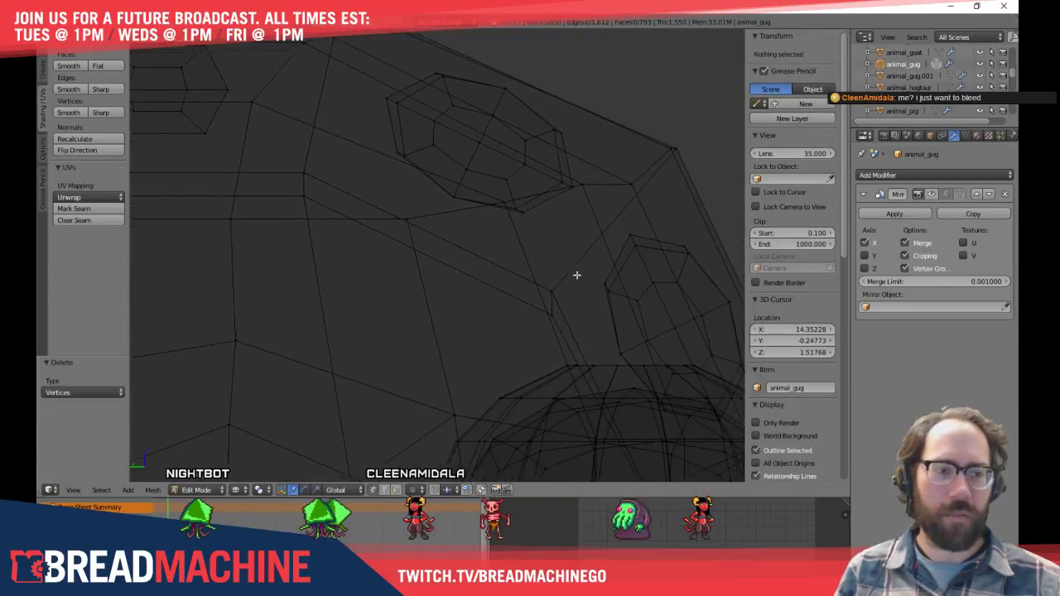
{"action": "middle_click_drag", "start_coordinate": [585, 279], "coordinate": [357, 196], "text": "shift"}
{"action": "middle_click_drag", "start_coordinate": [494, 308], "coordinate": [443, 178], "text": "shift"}
{"action": "middle_click_drag", "start_coordinate": [499, 363], "coordinate": [488, 303], "text": "shift"}
{"action": "right_click", "coordinate": [487, 365]}
{"action": "key", "text": "l"}
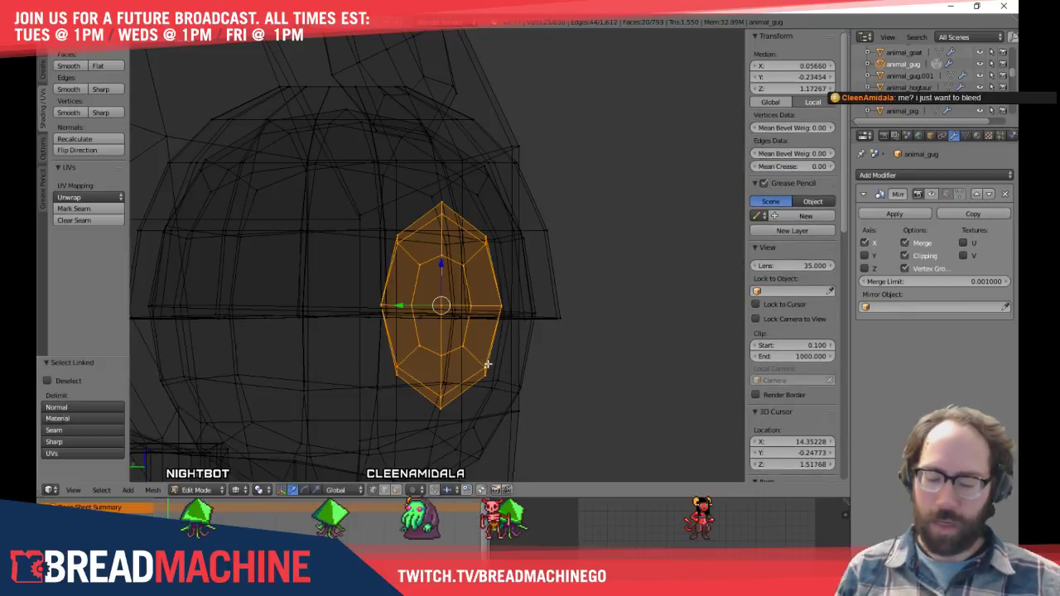
{"action": "key", "text": "shift+d"}
{"action": "left_click", "coordinate": [621, 128]}
Move the upright copy 0.099 along Y and 0.094 along Z, and another 0.195 and 0.115 to above the top middle tooth
{"action": "middle_click_drag", "start_coordinate": [630, 168], "coordinate": [695, 322], "text": "shift"}
{"action": "key", "text": "g"}
{"action": "left_click", "coordinate": [432, 65]}
{"action": "middle_click_drag", "start_coordinate": [518, 155], "coordinate": [659, 335], "text": "shift"}
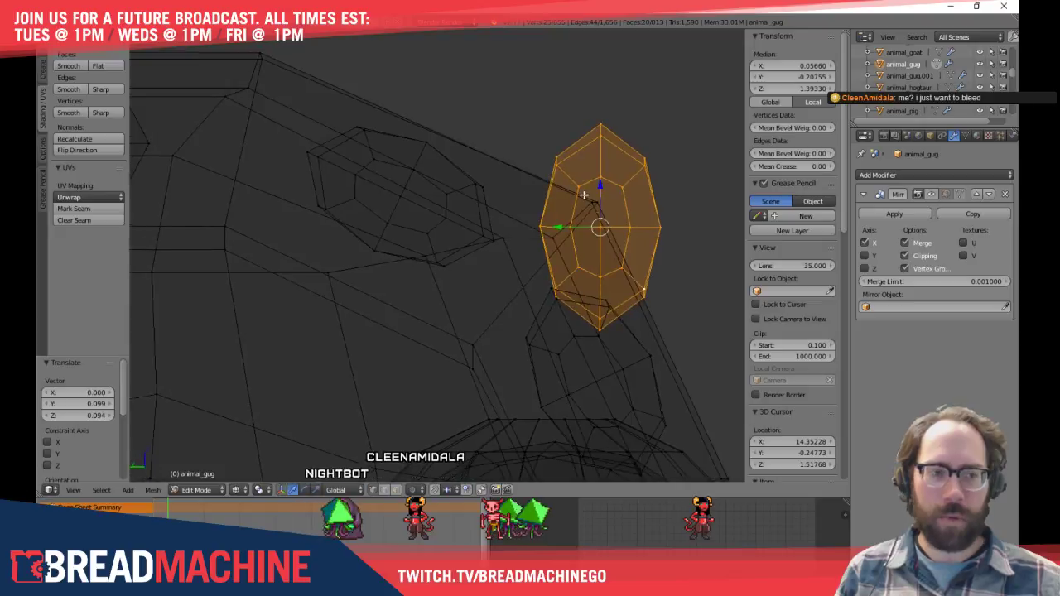
{"action": "middle_click_drag", "start_coordinate": [593, 205], "coordinate": [657, 273], "text": "shift"}
{"action": "key", "text": "g"}
{"action": "left_click", "coordinate": [298, 62]}
{"action": "middle_click_drag", "start_coordinate": [298, 62], "coordinate": [570, 218]}
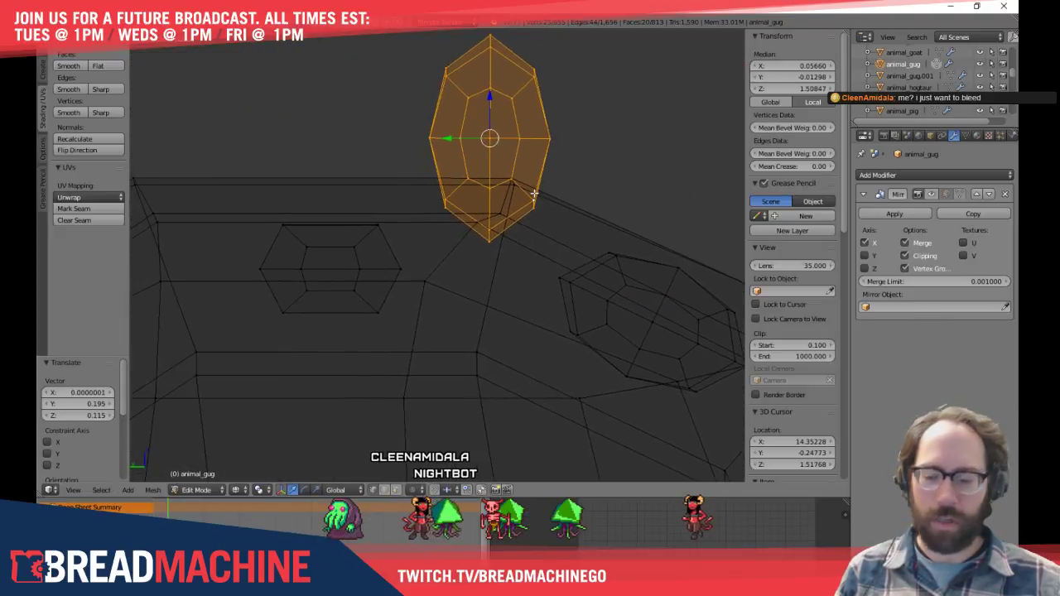
Rotate the copied tooth -90° and move it 0.086 along Y and -0.070 along Z over the top middle tooth
{"action": "key", "text": "r"}
{"action": "left_click", "coordinate": [568, 64]}
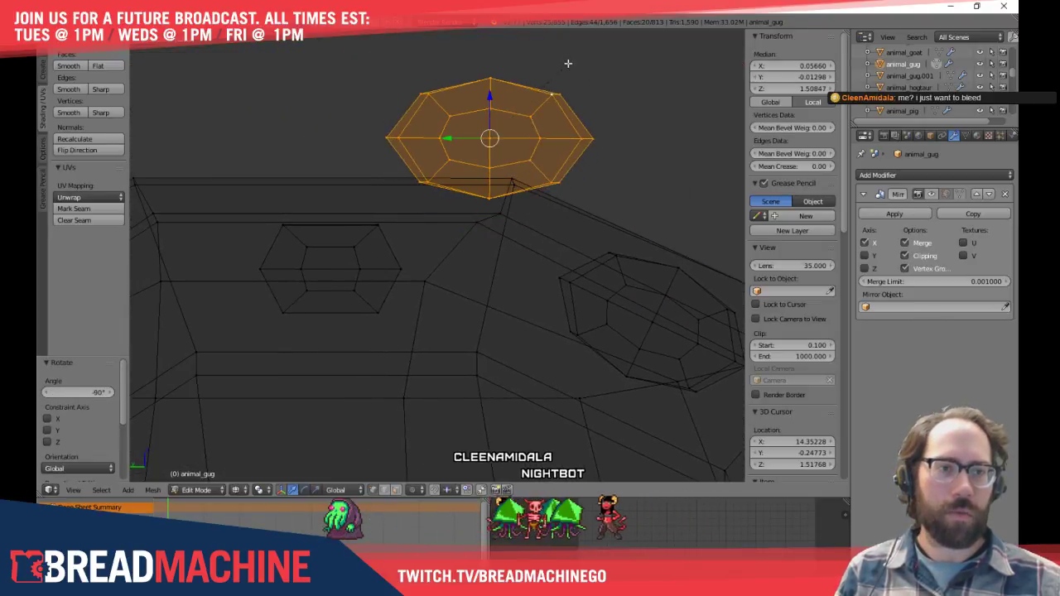
{"action": "key", "text": "g"}
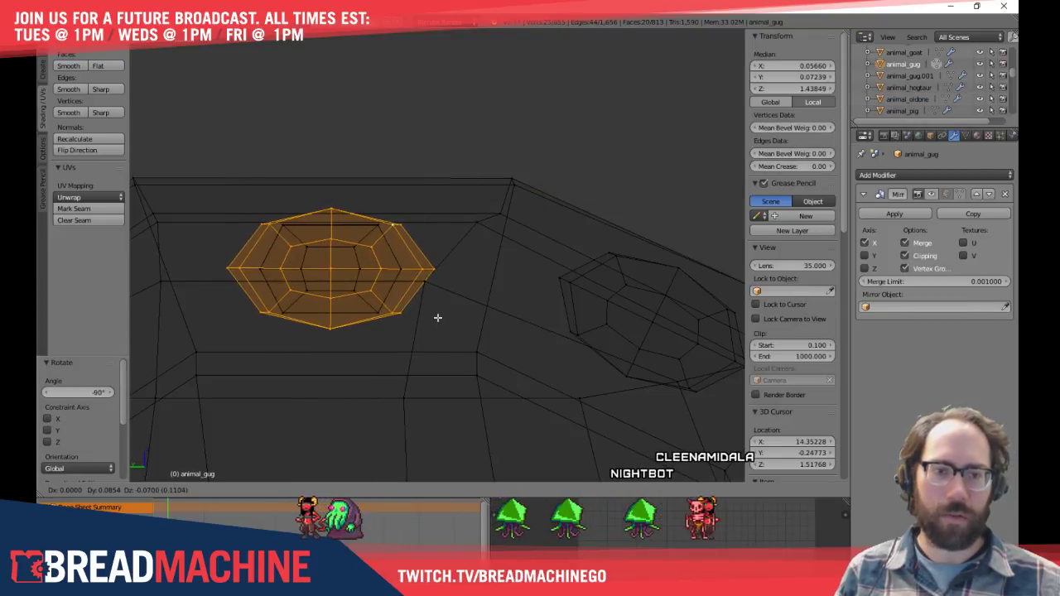
{"action": "left_click", "coordinate": [436, 318]}
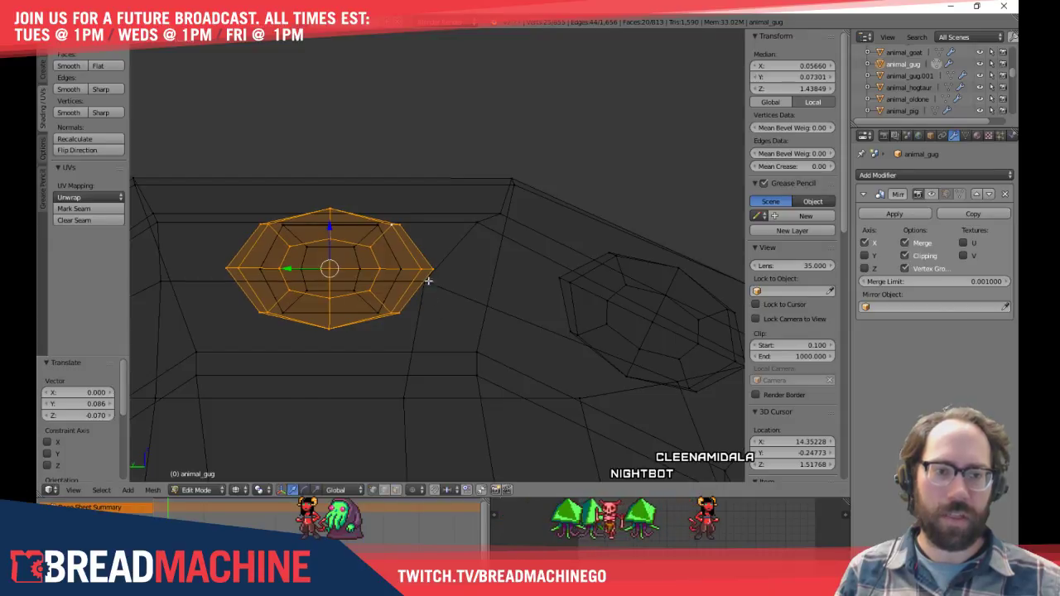
Select only the old top middle tooth inside the horizontal copy and delete its vertices
{"action": "key", "text": "a"}
{"action": "key", "text": "l"}
{"action": "key", "text": "x"}
{"action": "left_click", "coordinate": [355, 272]}
Select the whole new top middle tooth and duplicate it toward the adjacent inner tooth, offset 0.125 along Y and 0.025 along Z
{"action": "middle_click_drag", "start_coordinate": [355, 273], "coordinate": [600, 304]}
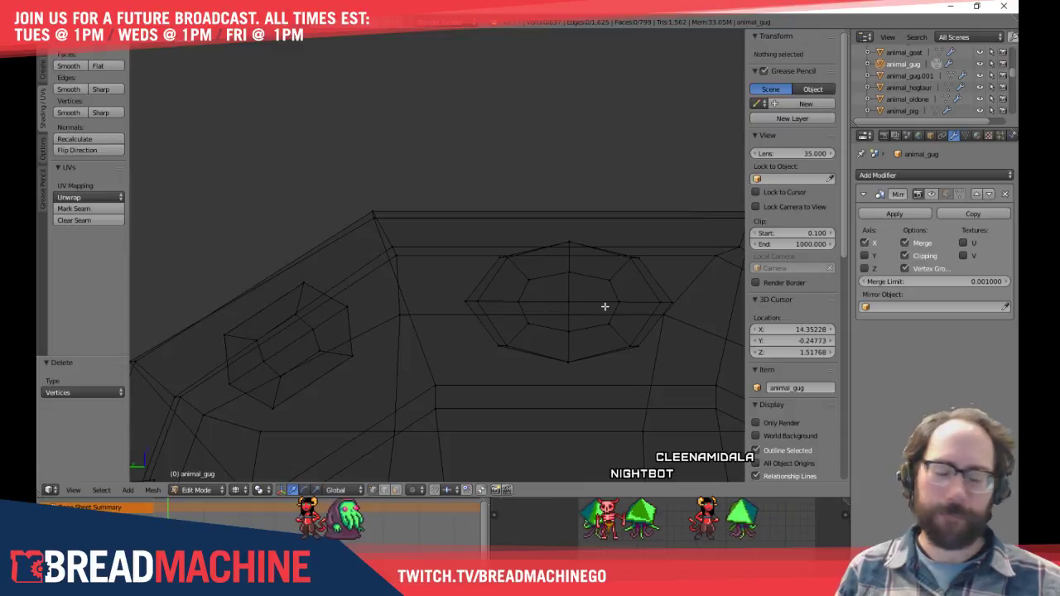
{"action": "middle_click_drag", "start_coordinate": [551, 274], "coordinate": [509, 254]}
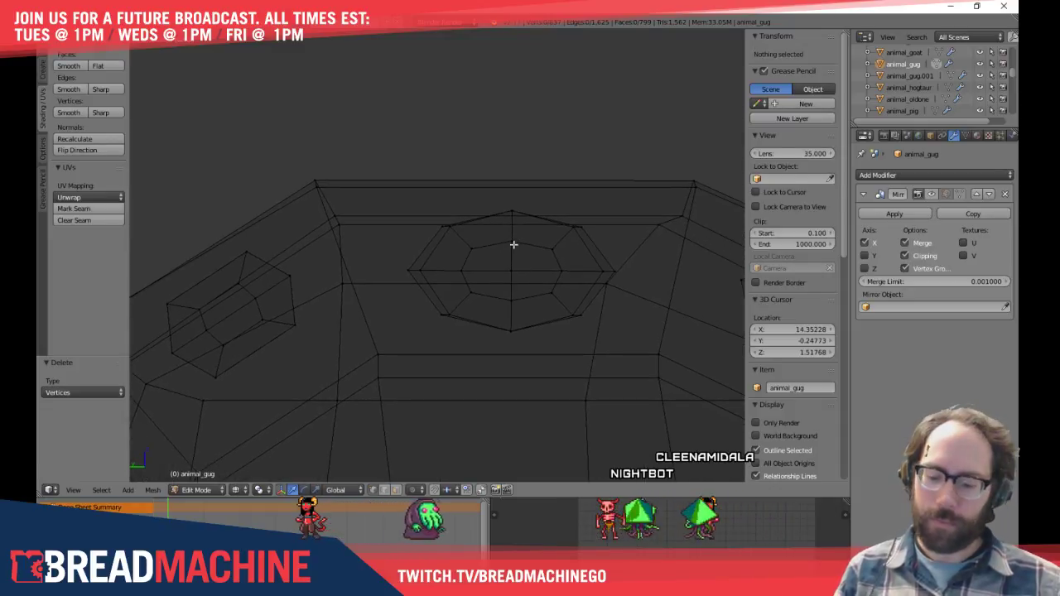
{"action": "key", "text": "l"}
{"action": "key", "text": "shift+d"}
{"action": "left_click", "coordinate": [279, 184]}
{"action": "middle_click_drag", "start_coordinate": [279, 184], "coordinate": [527, 290]}
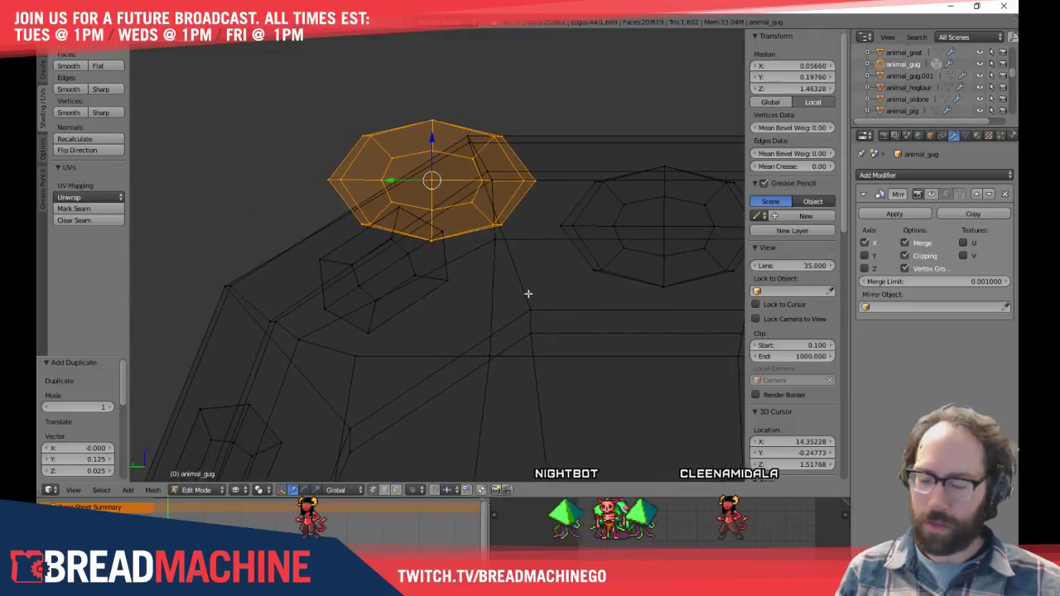
Rotate the copy -36.96°, move it 0.027 along Y and -0.049 along Z onto the old inner tooth, and rotate it 3.436°
{"action": "key", "text": "r"}
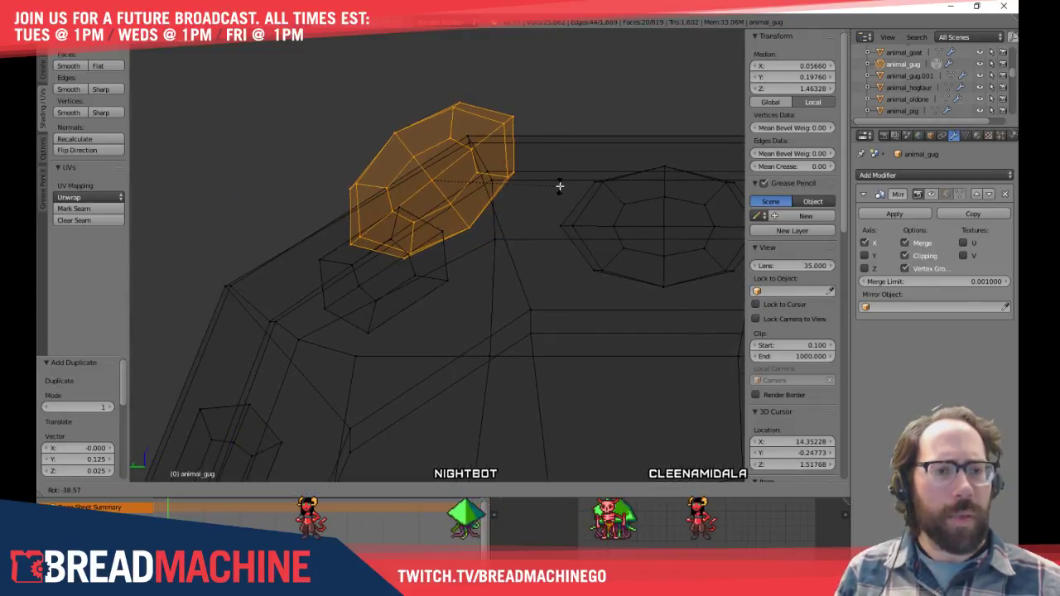
{"action": "left_click", "coordinate": [558, 189]}
{"action": "key", "text": "g"}
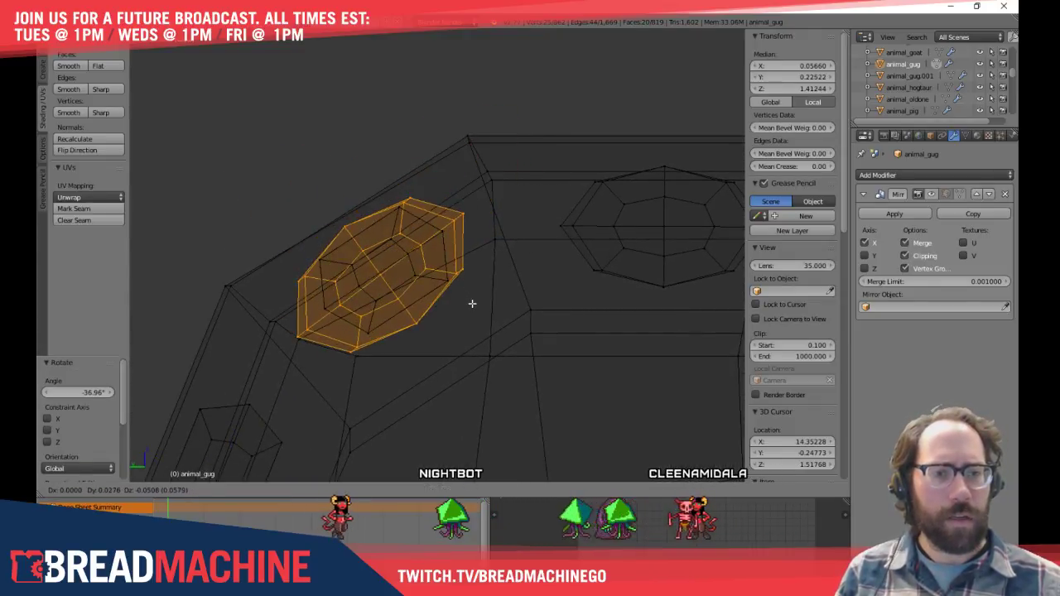
{"action": "left_click", "coordinate": [473, 300]}
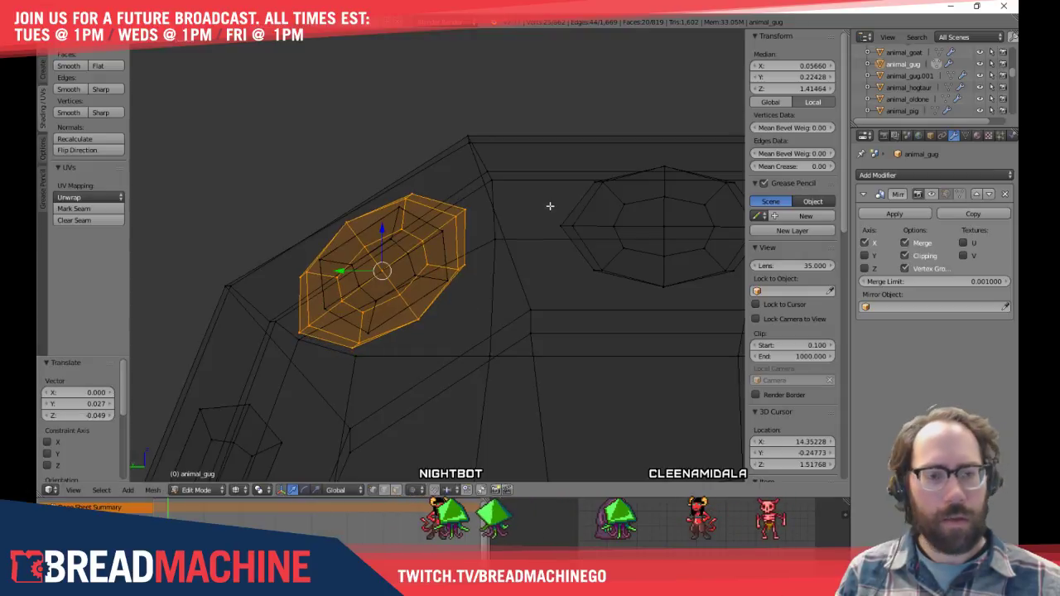
{"action": "key", "text": "r"}
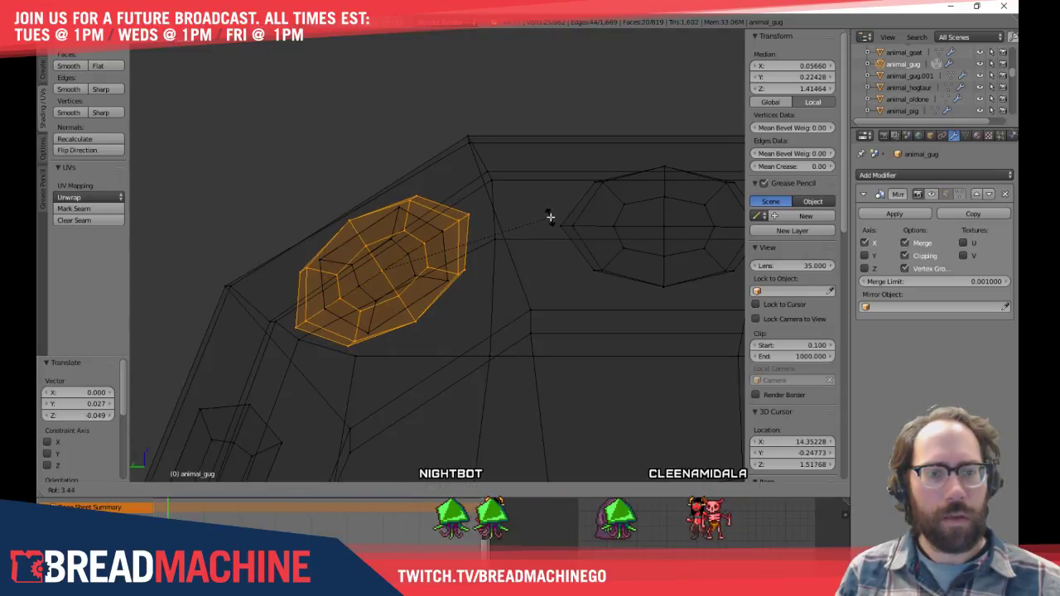
{"action": "left_click", "coordinate": [550, 217]}
In solid shading, nudge the angled inner tooth copy about -0.004 along Y and -0.007 along Z
{"action": "key", "text": "z"}
{"action": "middle_click_drag", "start_coordinate": [501, 227], "coordinate": [413, 206], "text": "shift"}
{"action": "key", "text": "g"}
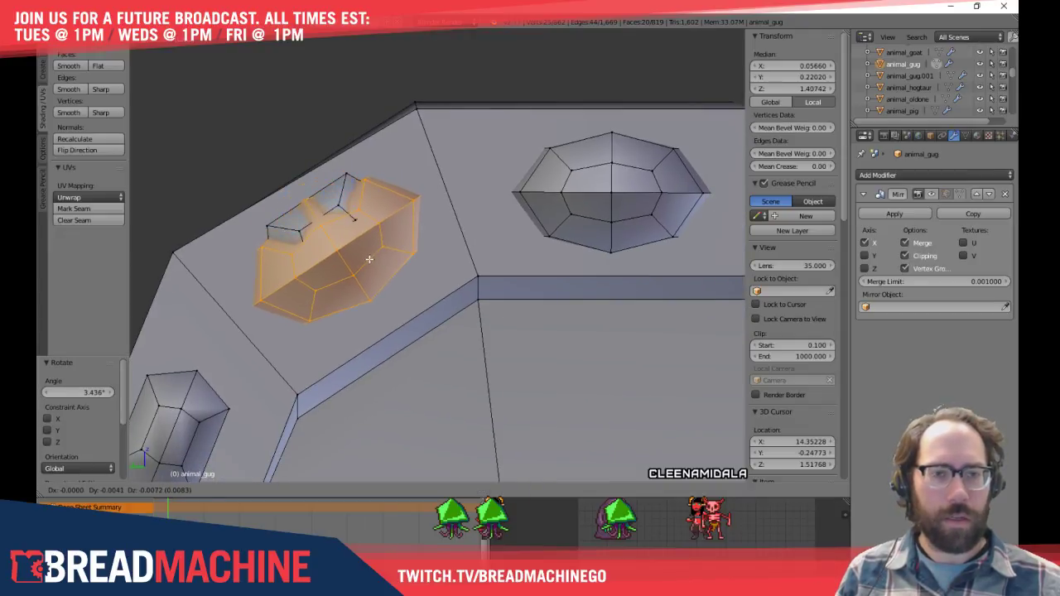
{"action": "left_click", "coordinate": [370, 259]}
Select only the old angled inner tooth inside the new copy and delete its vertices
{"action": "key", "text": "l"}
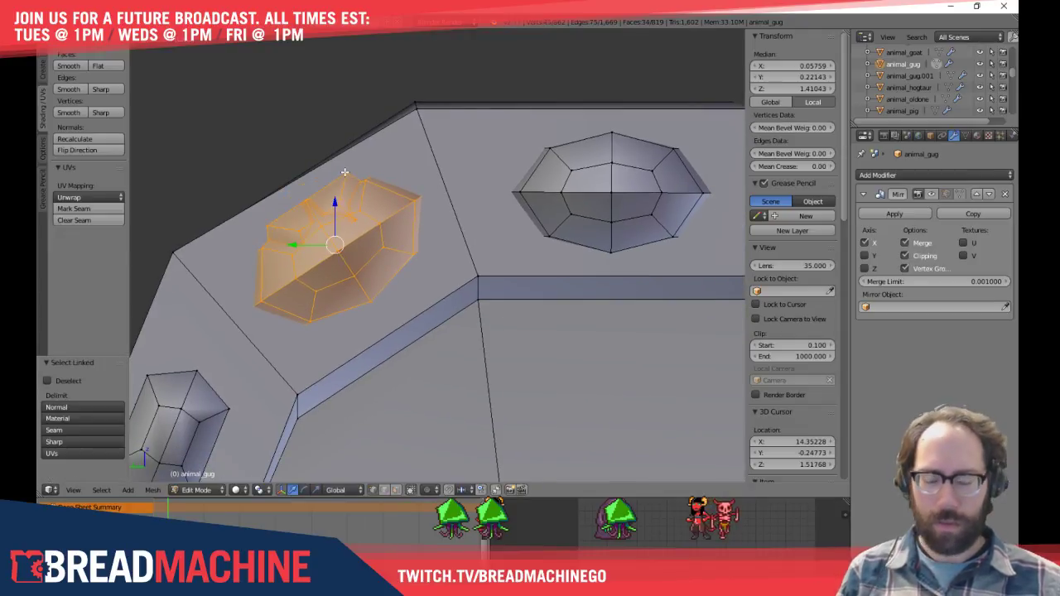
{"action": "key", "text": "a"}
{"action": "key", "text": "l"}
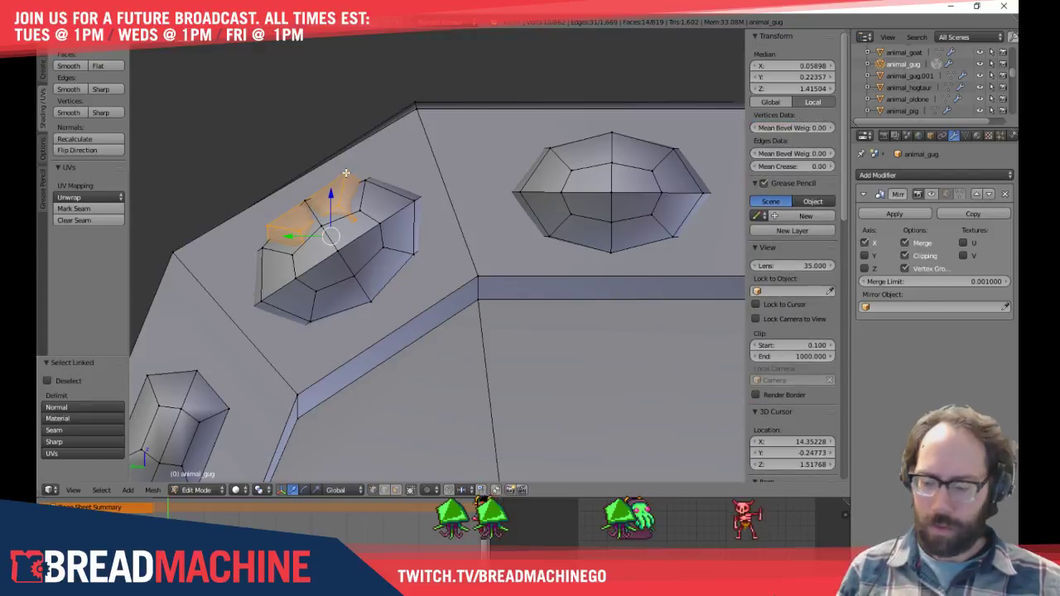
{"action": "key", "text": "x"}
{"action": "left_click", "coordinate": [346, 171]}
{"action": "middle_click_drag", "start_coordinate": [326, 189], "coordinate": [459, 222]}
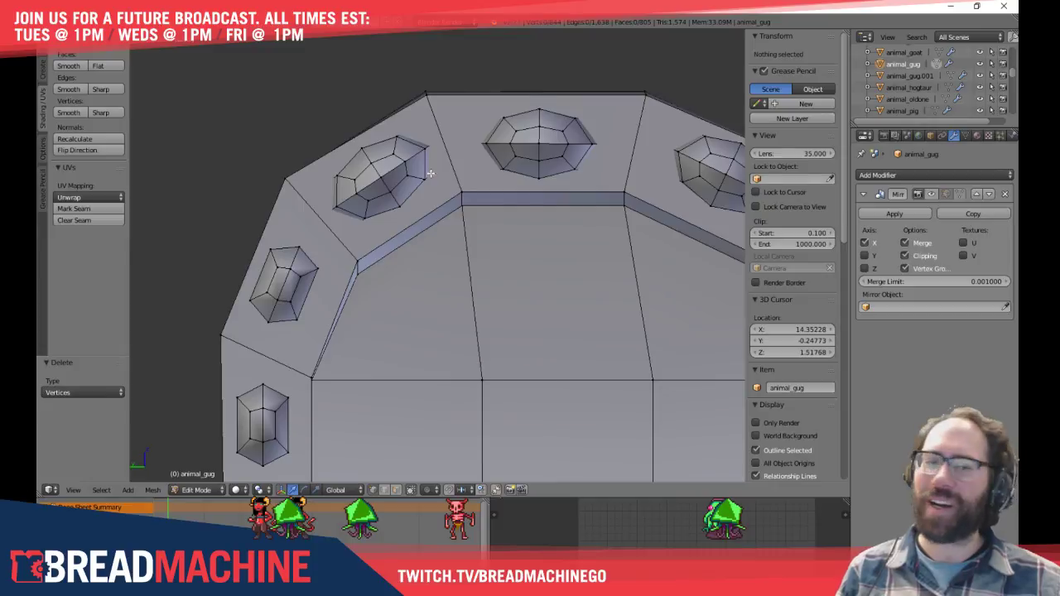
Duplicate the new angled inner tooth toward the next outer tooth, offset 0.134 along Y and -0.084 along Z
{"action": "middle_click_drag", "start_coordinate": [429, 173], "coordinate": [441, 150], "text": "shift"}
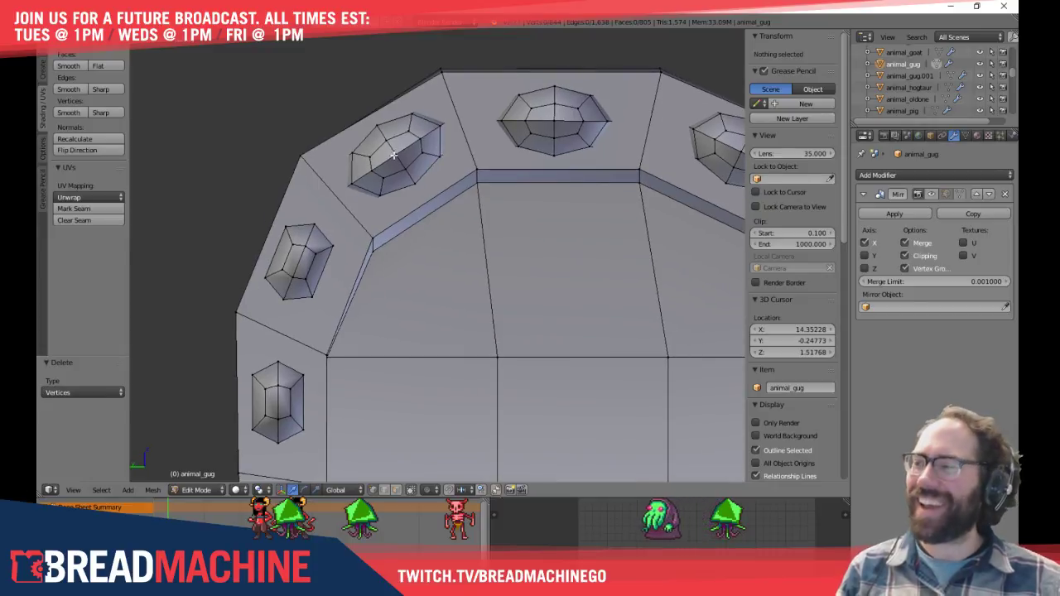
{"action": "middle_click_drag", "start_coordinate": [345, 161], "coordinate": [251, 144], "text": "shift"}
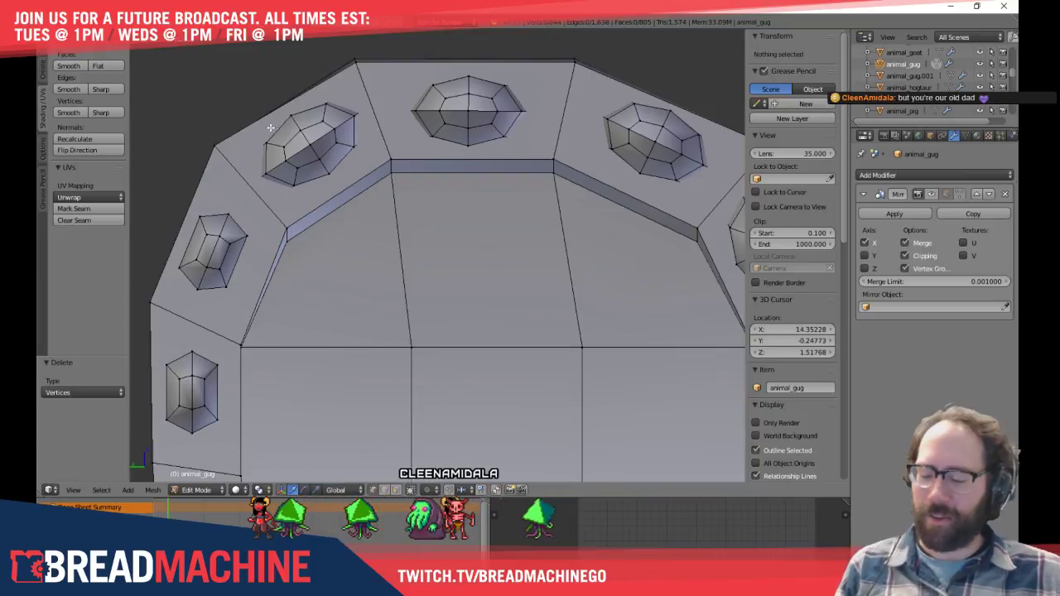
{"action": "middle_click_drag", "start_coordinate": [306, 142], "coordinate": [448, 111], "text": "shift"}
{"action": "key", "text": "l"}
{"action": "key", "text": "shift+d"}
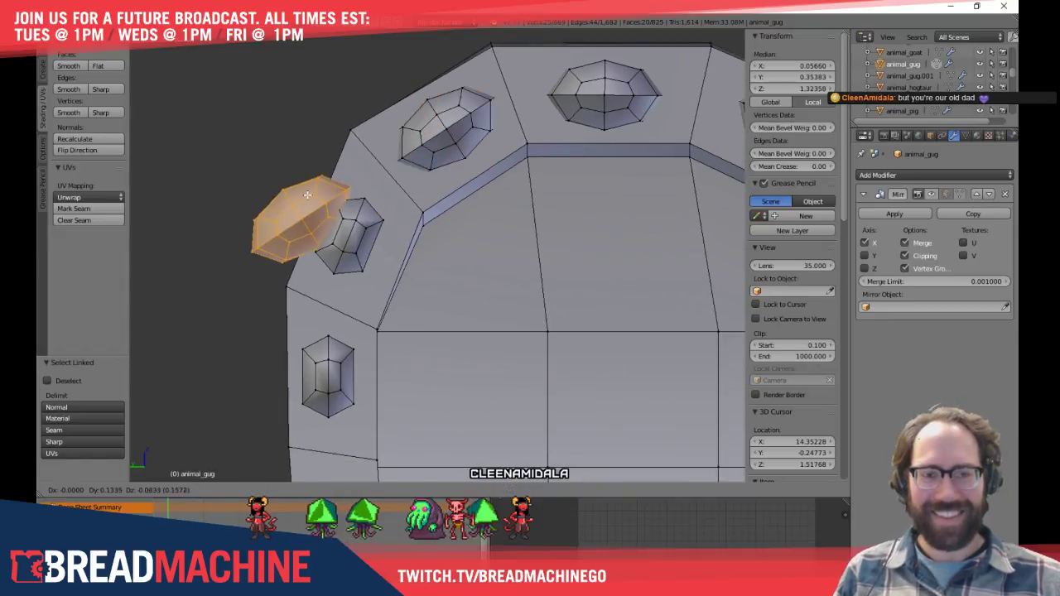
{"action": "left_click", "coordinate": [285, 219]}
{"action": "scroll", "coordinate": [287, 214], "scroll_direction": "up", "scroll_amount": 4}
{"action": "middle_click_drag", "start_coordinate": [287, 213], "coordinate": [396, 243]}
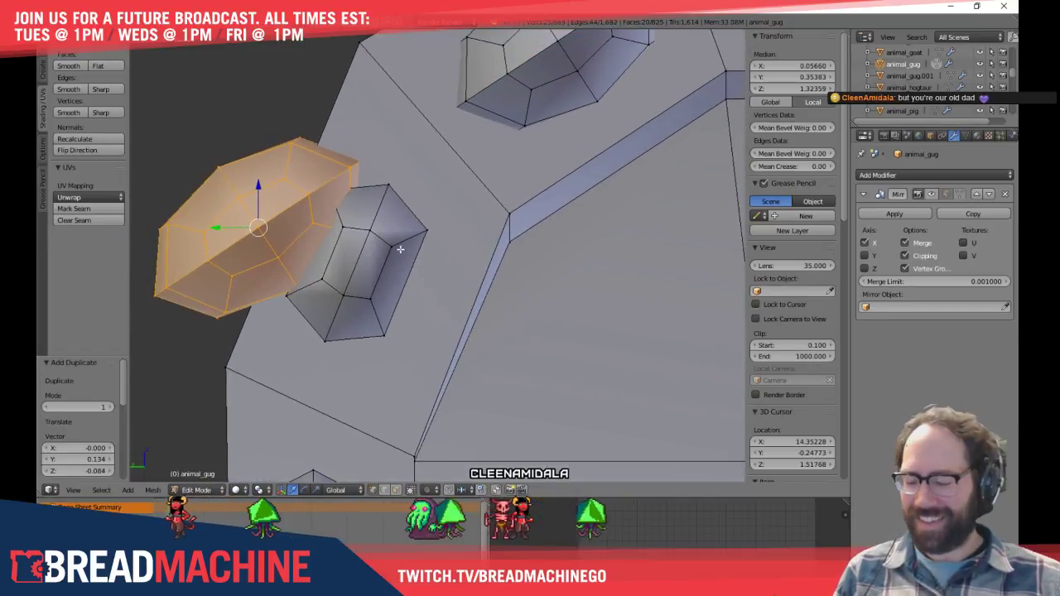
In wireframe, rotate the copy -34.633° and move it -0.044 along Y and -0.017 along Z onto the old outer tooth
{"action": "key", "text": "z"}
{"action": "key", "text": "r"}
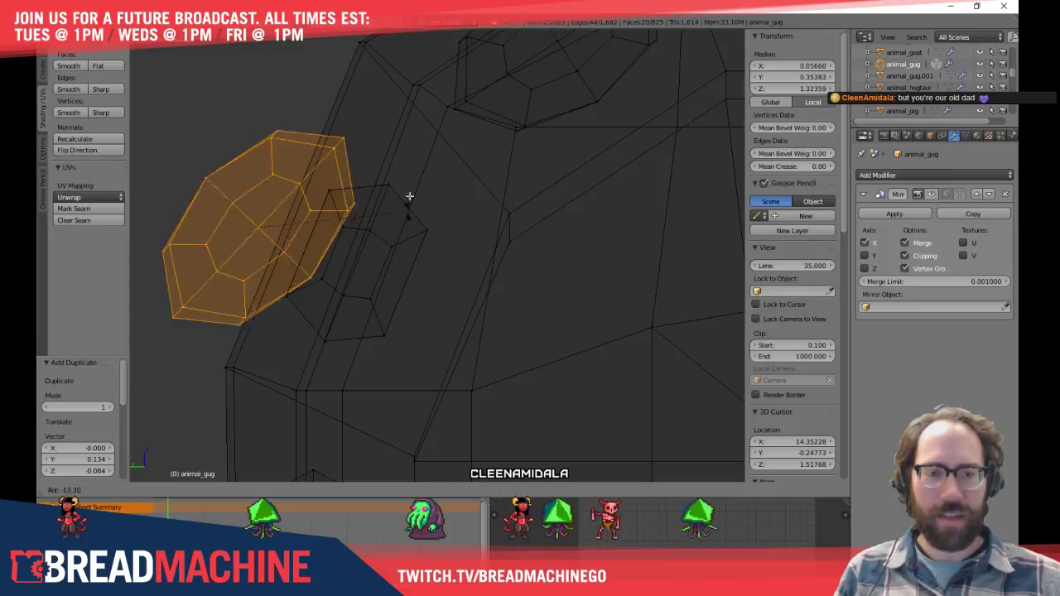
{"action": "left_click", "coordinate": [400, 154]}
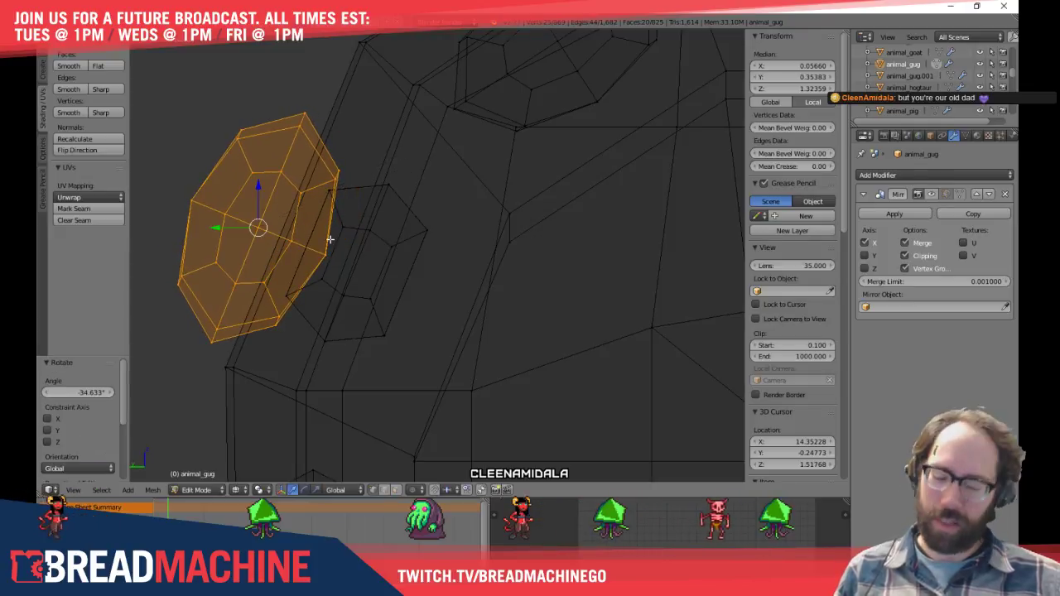
{"action": "key", "text": "g"}
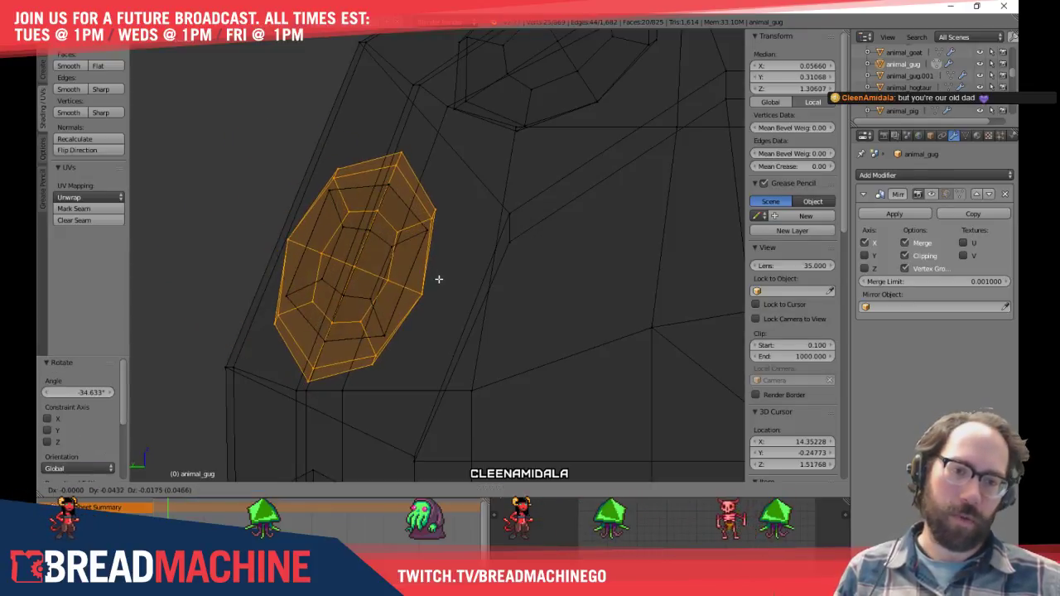
{"action": "left_click", "coordinate": [439, 278]}
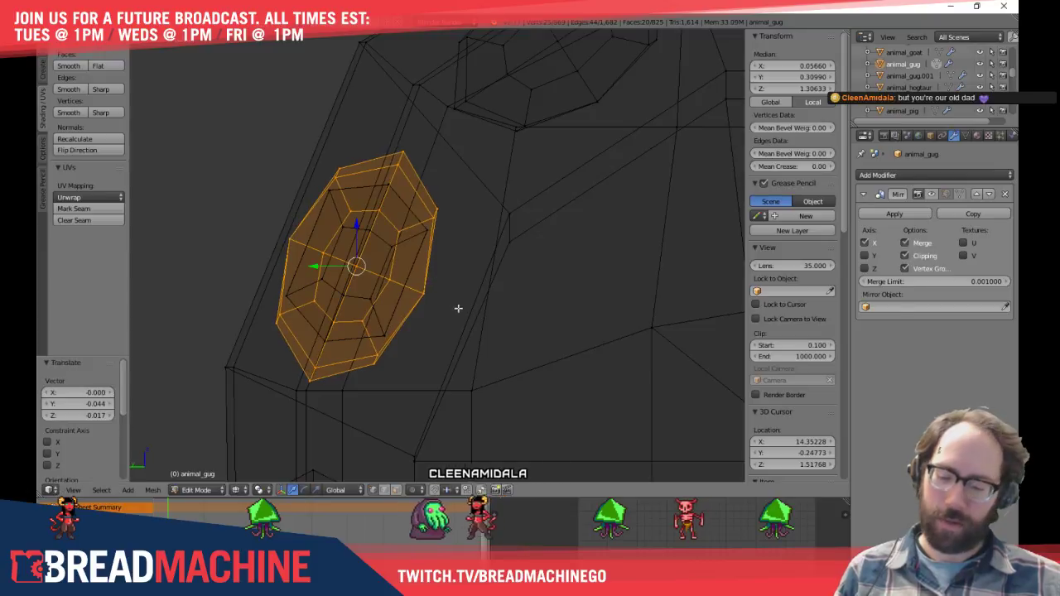
Fine-tune the steep outer tooth copy's rotation and position over the old tooth, and return to solid shading
{"action": "key", "text": "r"}
{"action": "left_click", "coordinate": [485, 301]}
{"action": "key", "text": "g"}
{"action": "left_click", "coordinate": [490, 304]}
{"action": "key", "text": "z"}
{"action": "scroll", "coordinate": [491, 281], "scroll_direction": "down", "scroll_amount": 3}
{"action": "middle_click_drag", "start_coordinate": [491, 273], "coordinate": [419, 283], "text": "shift"}
Select only the old steep outer tooth poking through the new copy and delete its vertices
{"action": "key", "text": "a"}
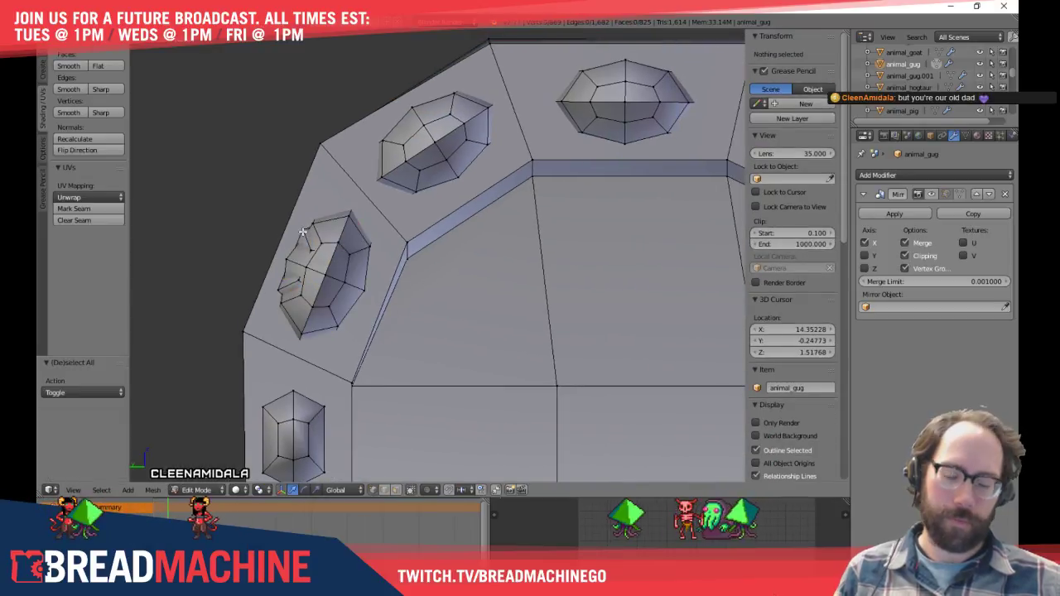
{"action": "key", "text": "l"}
{"action": "key", "text": "l"}
{"action": "key", "text": "x"}
{"action": "left_click", "coordinate": [330, 260]}
Move the palate's vertex column nearest the old lowest tooth 0.019 along Y to line up with the mouth's upper rim
{"action": "middle_click_drag", "start_coordinate": [392, 339], "coordinate": [363, 204], "text": "shift"}
{"action": "scroll", "coordinate": [390, 163], "scroll_direction": "down", "scroll_amount": 5}
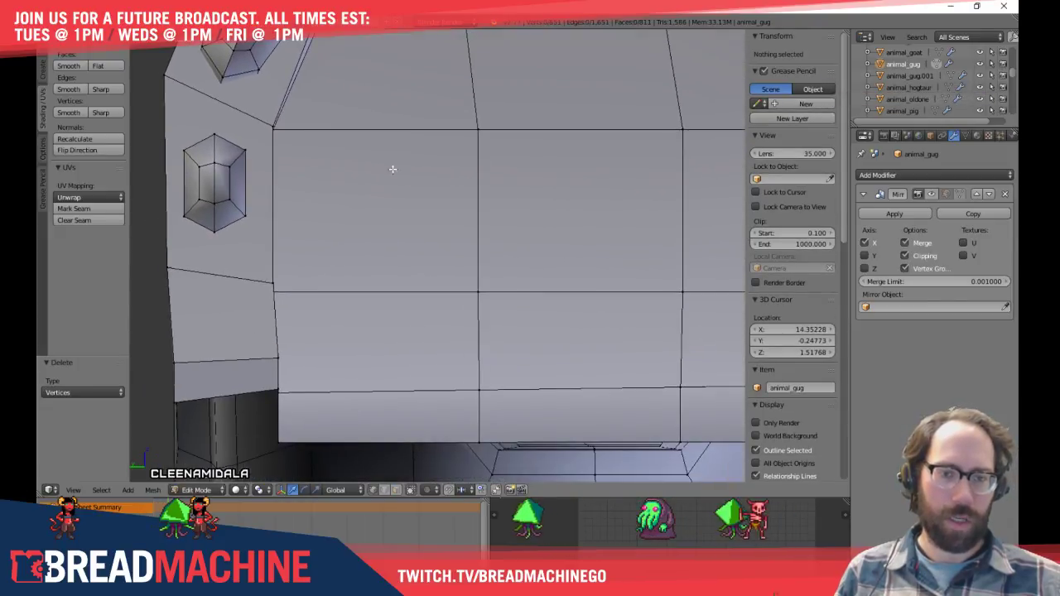
{"action": "middle_click_drag", "start_coordinate": [407, 177], "coordinate": [479, 202]}
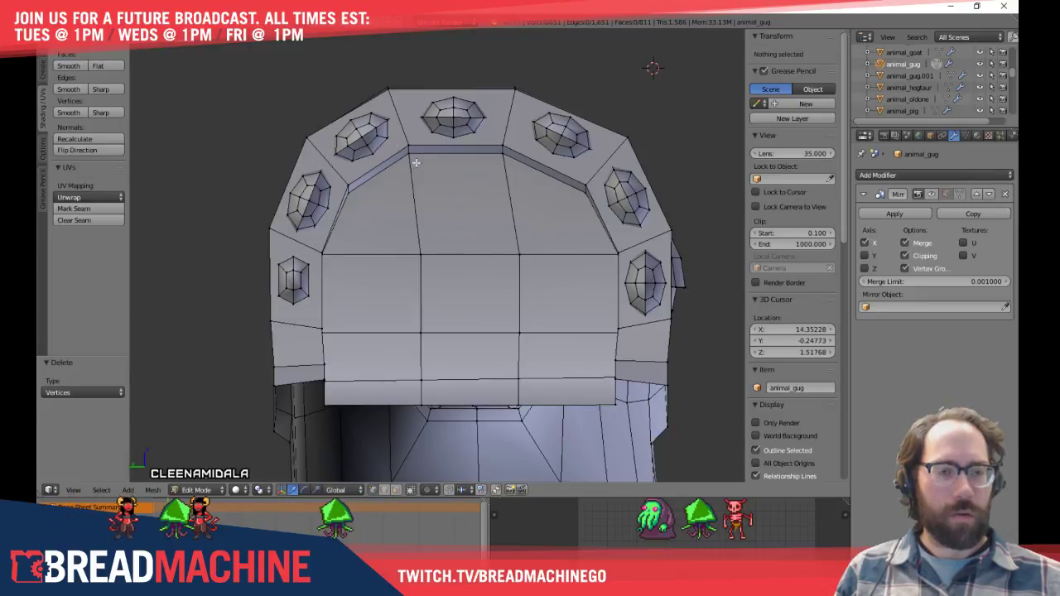
{"action": "middle_click_drag", "start_coordinate": [433, 279], "coordinate": [408, 218], "text": "shift"}
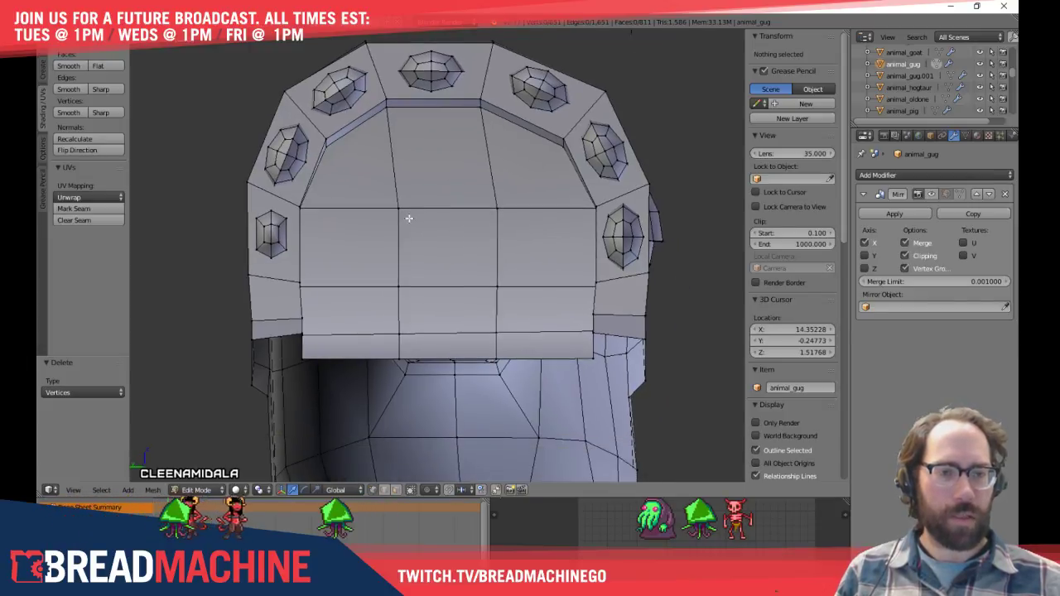
{"action": "right_click", "coordinate": [399, 208]}
{"action": "right_click", "coordinate": [398, 285], "text": "shift"}
{"action": "right_click", "coordinate": [397, 344], "text": "shift"}
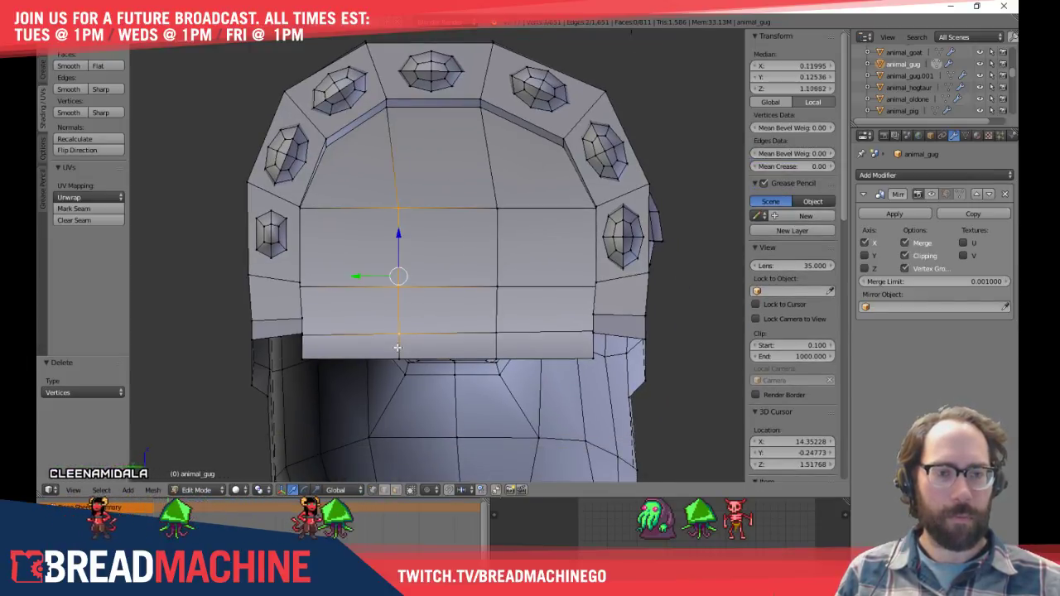
{"action": "key", "text": "g"}
{"action": "key", "text": "y"}
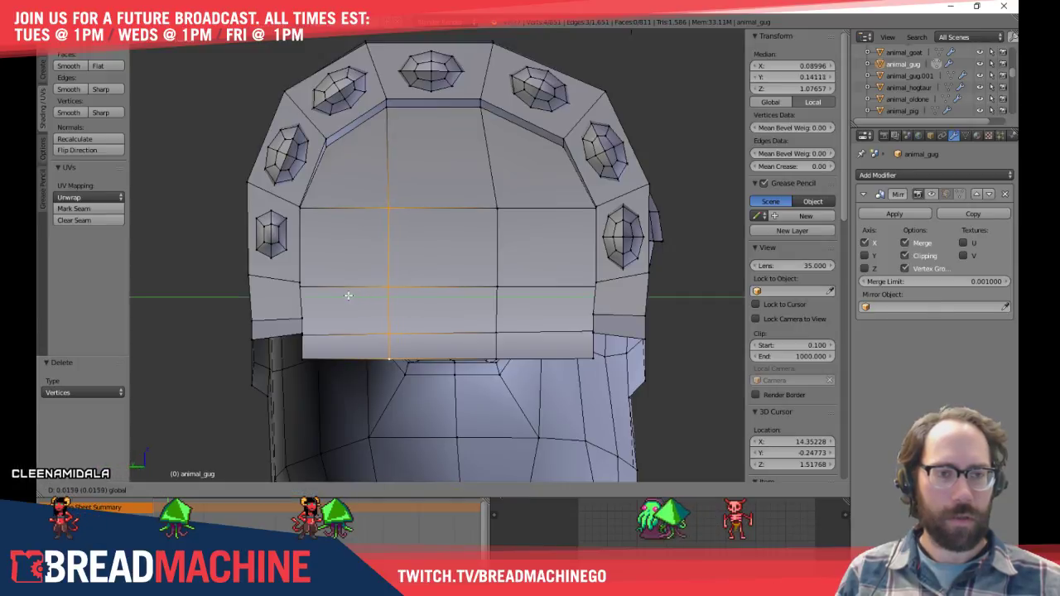
{"action": "left_click", "coordinate": [346, 296]}
Select the palate's other inner vertex column and move it 0.013 along Y, leaving nothing selected
{"action": "right_click", "coordinate": [496, 209]}
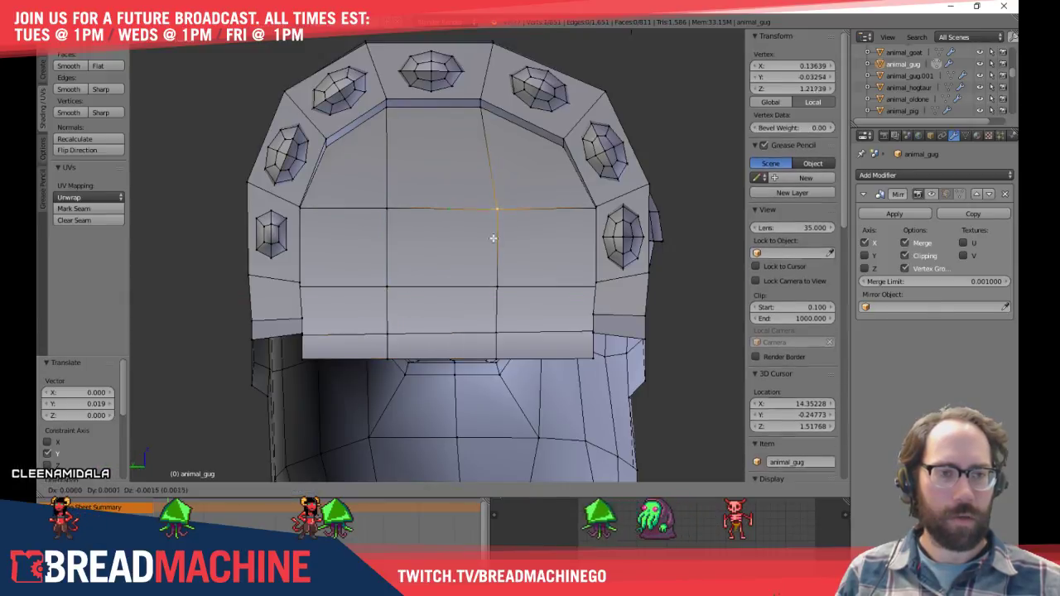
{"action": "right_click", "coordinate": [496, 286], "text": "shift"}
{"action": "right_click", "coordinate": [494, 332], "text": "shift"}
{"action": "right_click", "coordinate": [496, 356], "text": "shift"}
{"action": "middle_click_drag", "start_coordinate": [459, 244], "coordinate": [454, 287]}
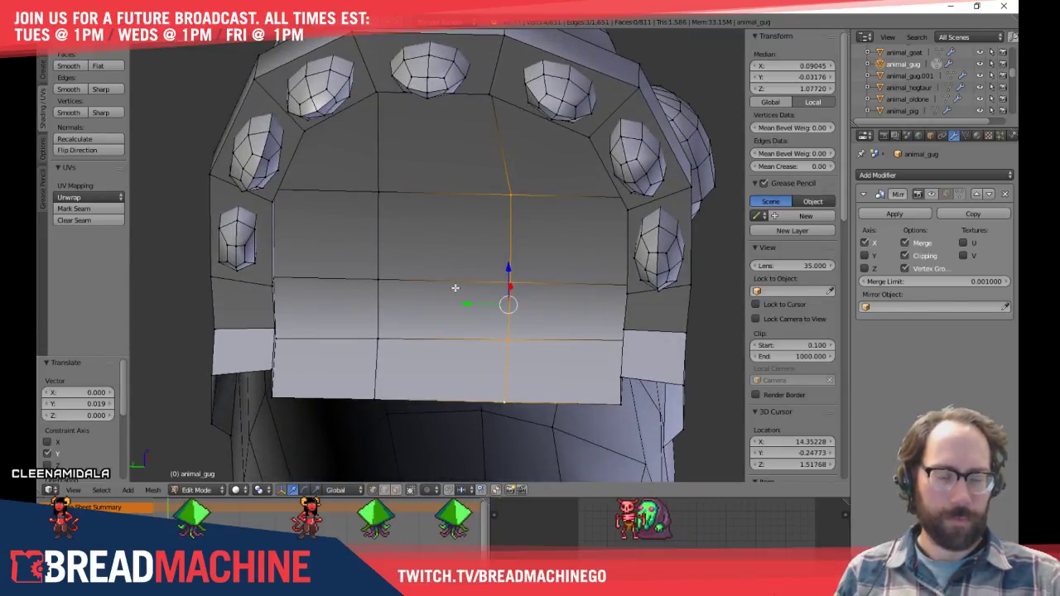
{"action": "key", "text": "KP_1"}
{"action": "key", "text": "KP_4"}
{"action": "key", "text": "KP_4"}
{"action": "key", "text": "KP_4"}
{"action": "key", "text": "KP_4"}
{"action": "key", "text": "KP_4"}
{"action": "key", "text": "KP_4"}
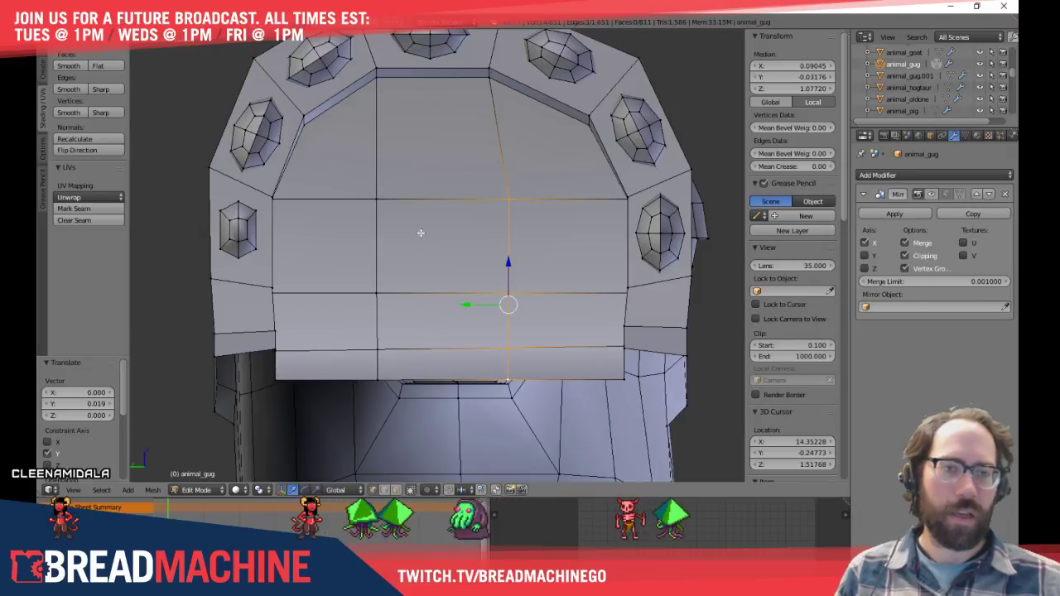
{"action": "left_click_drag", "start_coordinate": [466, 306], "coordinate": [455, 304]}
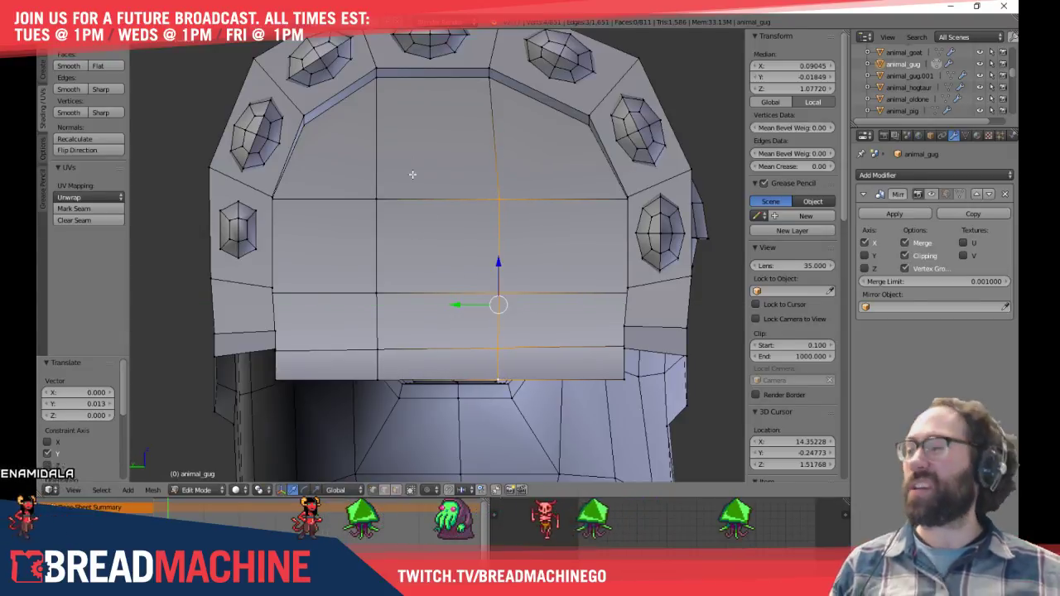
{"action": "key", "text": "a"}
{"action": "middle_click_drag", "start_coordinate": [395, 94], "coordinate": [454, 209]}
{"action": "scroll", "coordinate": [371, 117], "scroll_direction": "up", "scroll_amount": 3}
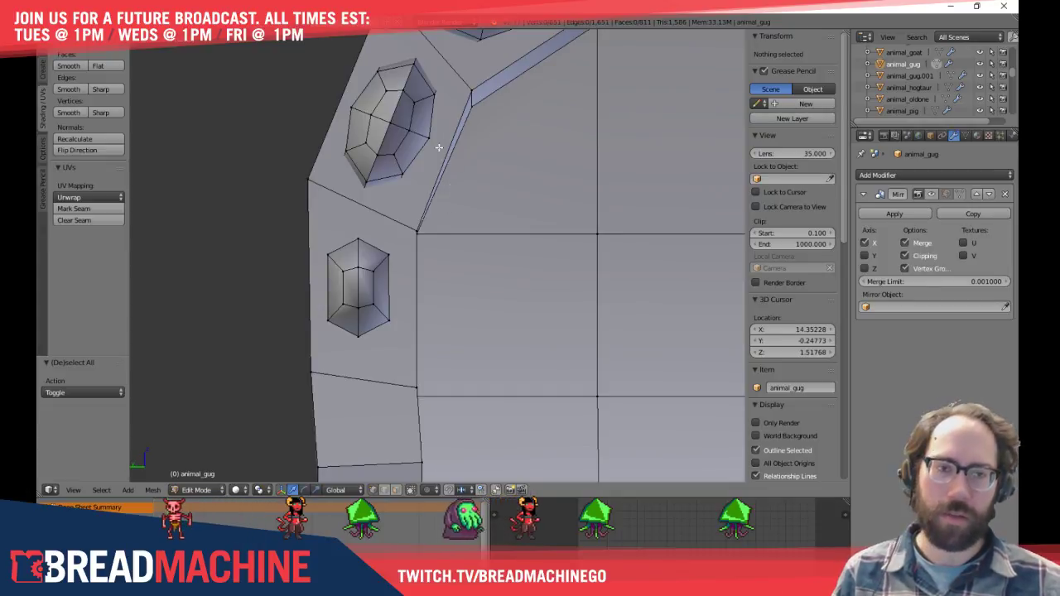
{"action": "scroll", "coordinate": [607, 190], "scroll_direction": "down", "scroll_amount": 4}
{"action": "scroll", "coordinate": [563, 185], "scroll_direction": "up", "scroll_amount": 3}
{"action": "mouse_move", "coordinate": [399, 185]}
{"action": "middle_mouse_down", "text": "shift"}
{"action": "mouse_move", "coordinate": [399, 200]}
{"action": "mouse_move", "coordinate": [404, 166]}
{"action": "middle_mouse_up", "text": "shift"}
{"action": "key", "text": "l"}
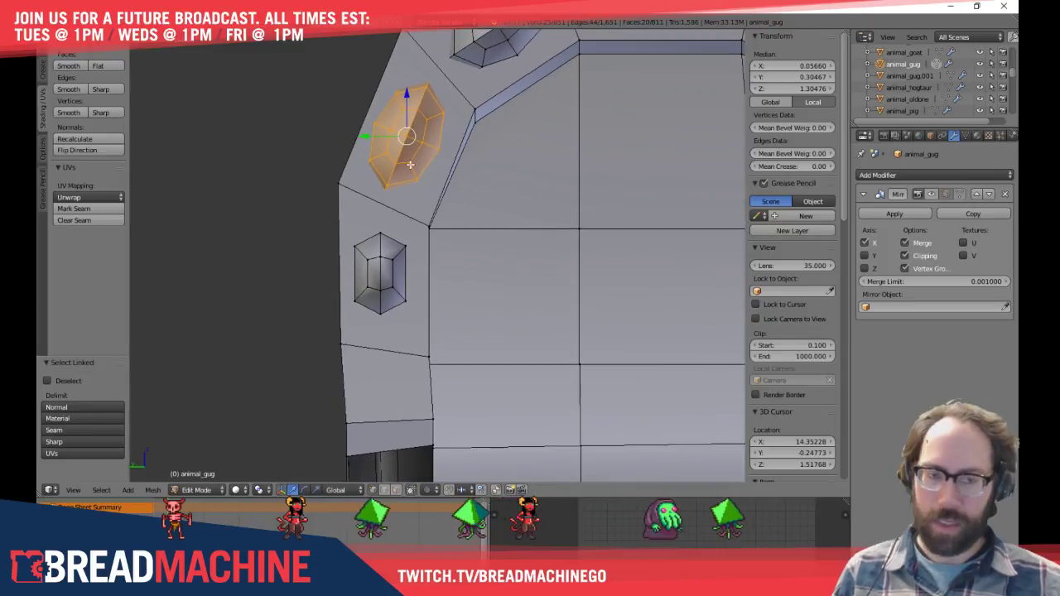
{"action": "key", "text": "shift+d"}
{"action": "left_click", "coordinate": [382, 321]}
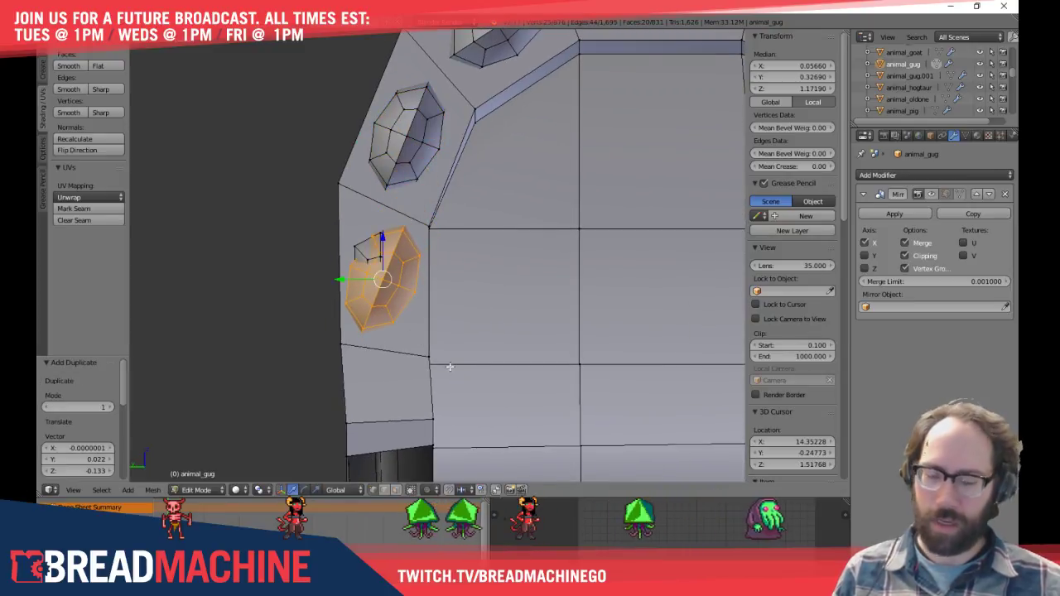
{"action": "key", "text": "x"}
{"action": "left_click", "coordinate": [485, 333]}
Duplicate the reshaped lowest front tooth toward the opposite side of the mouth, offset 0.437 along Y and -0.004 along Z
{"action": "scroll", "coordinate": [544, 279], "scroll_direction": "up", "scroll_amount": 1, "text": "shift"}
{"action": "middle_click_drag", "start_coordinate": [544, 279], "coordinate": [357, 229]}
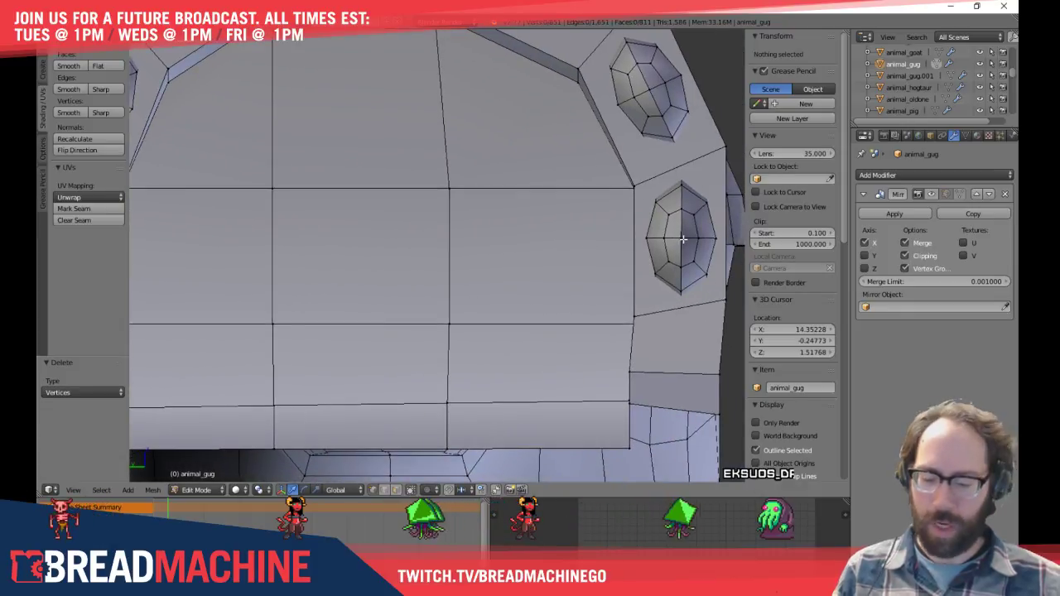
{"action": "key", "text": "l"}
{"action": "key", "text": "shift+d"}
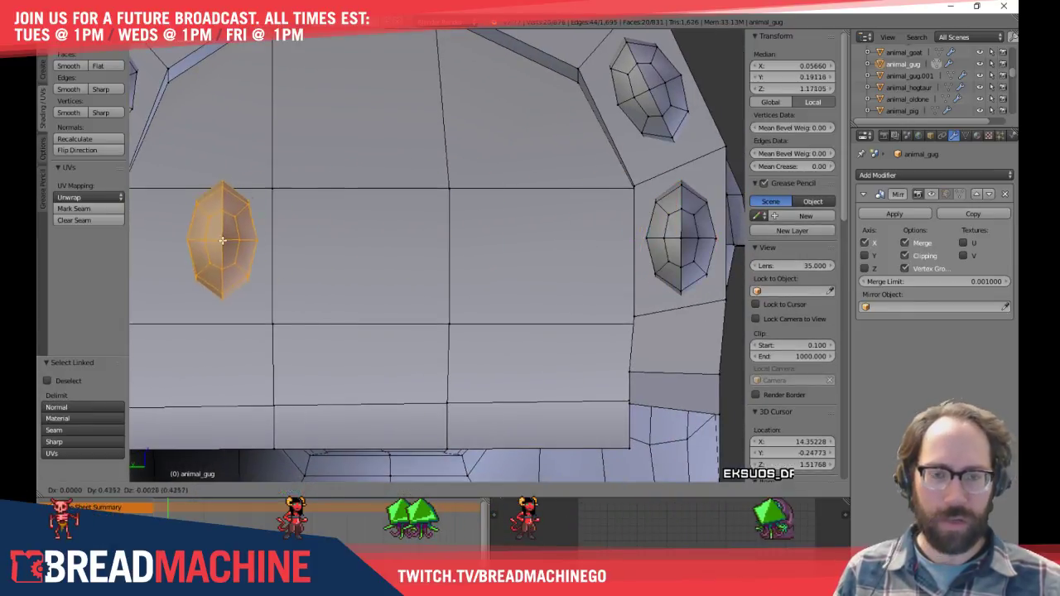
{"action": "left_click", "coordinate": [210, 243]}
Move the upright copy 0.126 along Y and 0.006 along Z onto the old lowest tooth, and nudge it 0.001 along Z in wireframe
{"action": "scroll", "coordinate": [283, 242], "scroll_direction": "up", "scroll_amount": 1, "text": "ctrl"}
{"action": "middle_click_drag", "start_coordinate": [265, 241], "coordinate": [524, 258], "text": "shift"}
{"action": "scroll", "coordinate": [486, 253], "scroll_direction": "up", "scroll_amount": 2}
{"action": "key", "text": "g"}
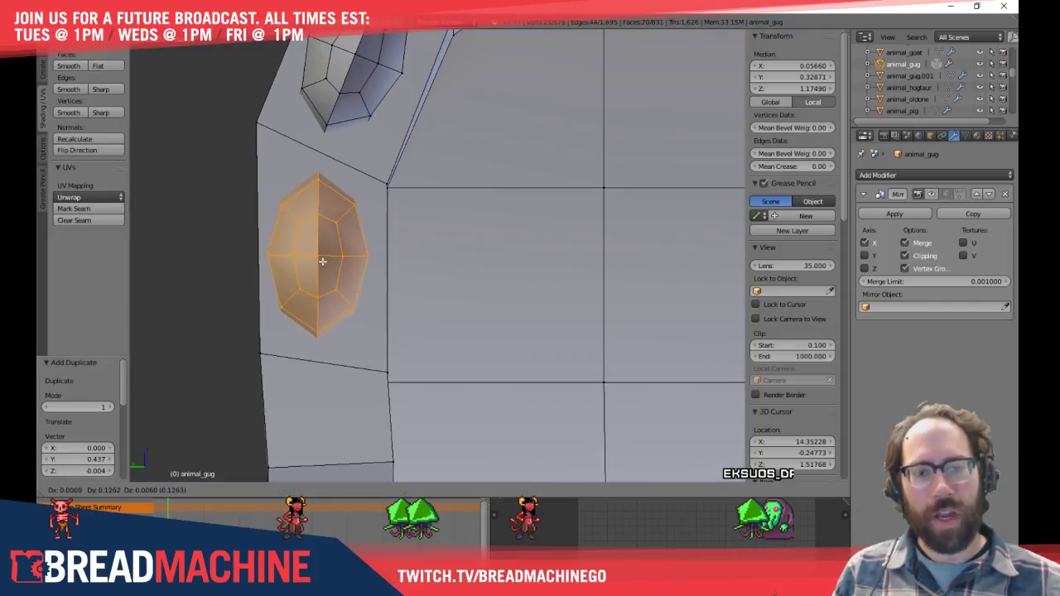
{"action": "left_click", "coordinate": [327, 262]}
{"action": "key", "text": "z"}
{"action": "scroll", "coordinate": [326, 262], "scroll_direction": "up", "scroll_amount": 3}
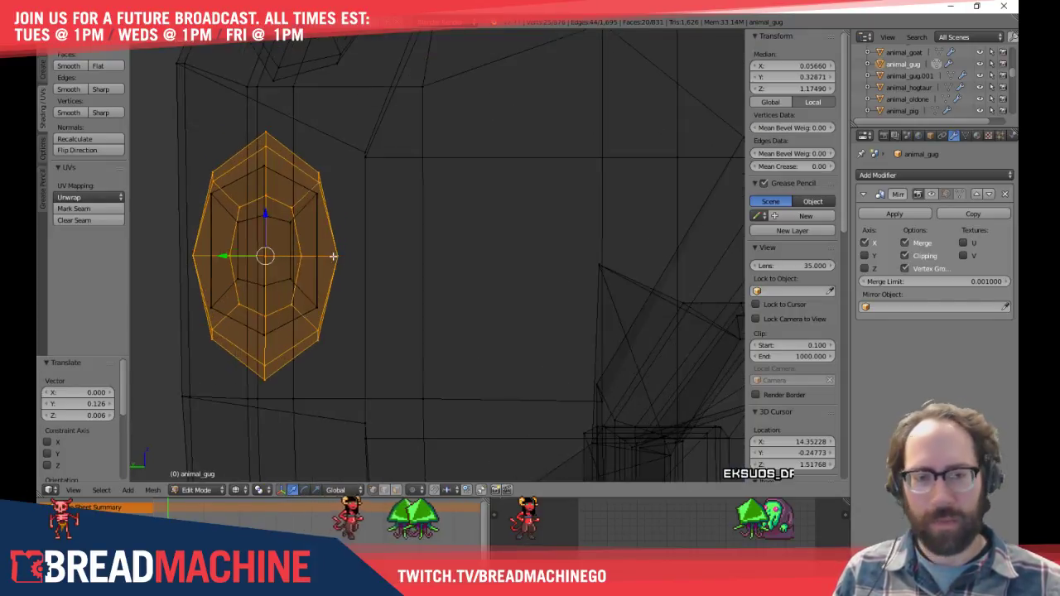
{"action": "key", "text": "g"}
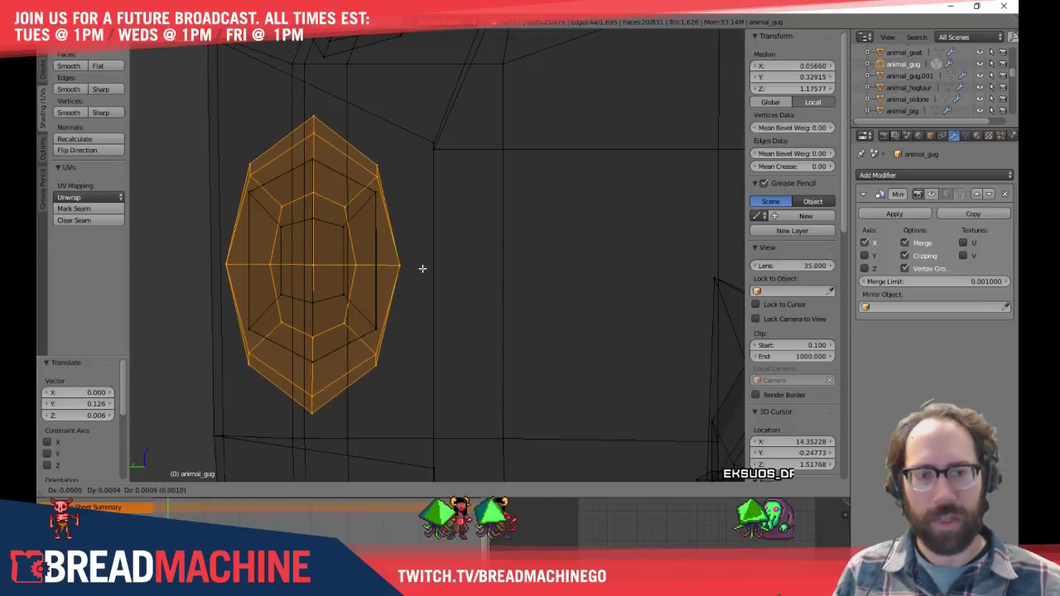
{"action": "left_click", "coordinate": [421, 268]}
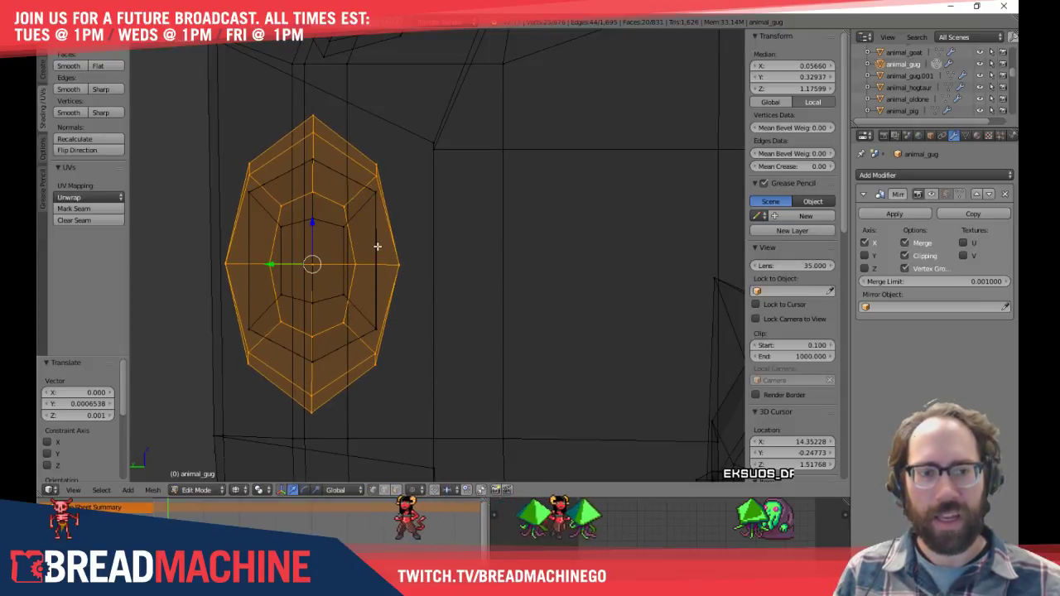
Select only the old lowest tooth inside the upright copy and delete its vertices
{"action": "key", "text": "a"}
{"action": "key", "text": "a"}
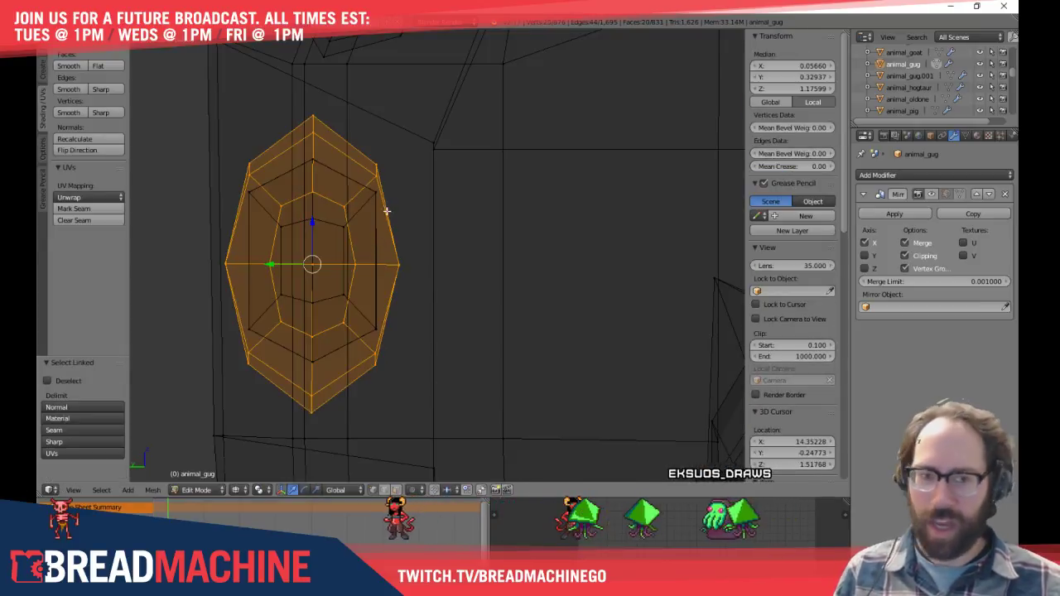
{"action": "key", "text": "a"}
{"action": "key", "text": "l"}
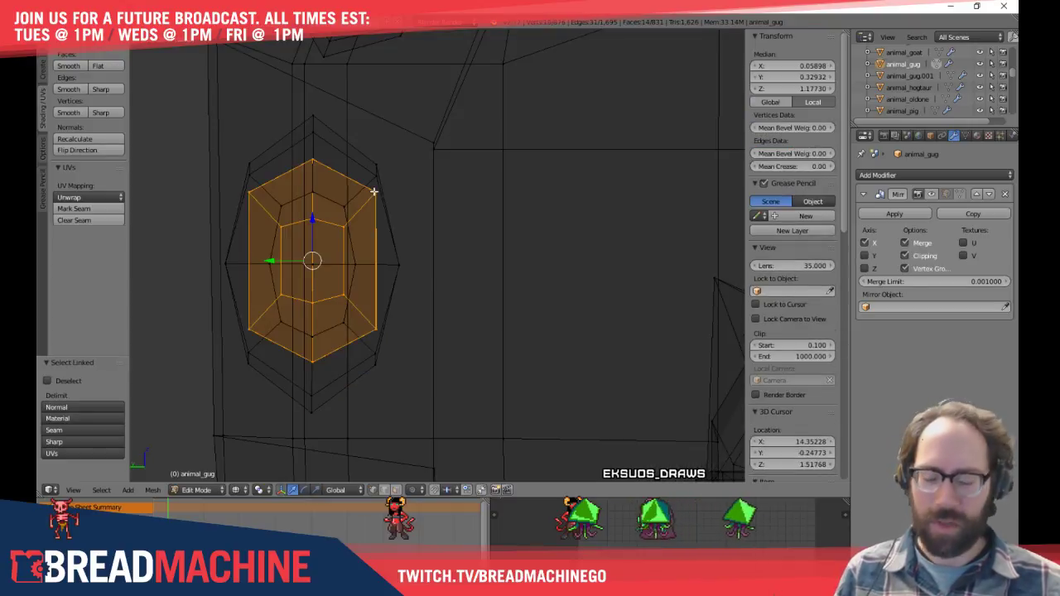
{"action": "key", "text": "x"}
{"action": "left_click", "coordinate": [356, 196]}
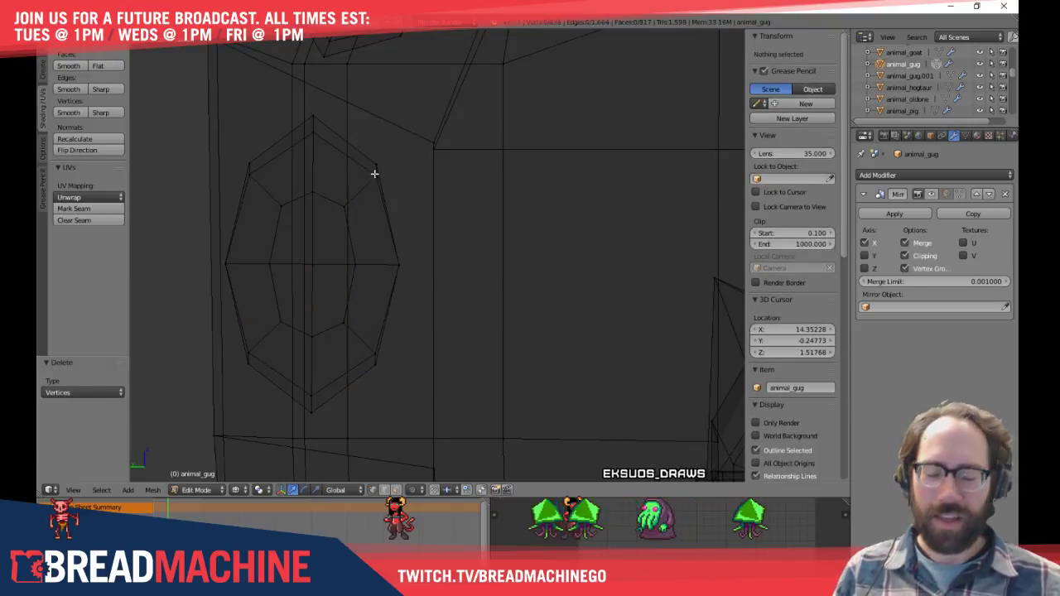
Select the whole new lowest tooth and move it -0.005 along Y
{"action": "key", "text": "l"}
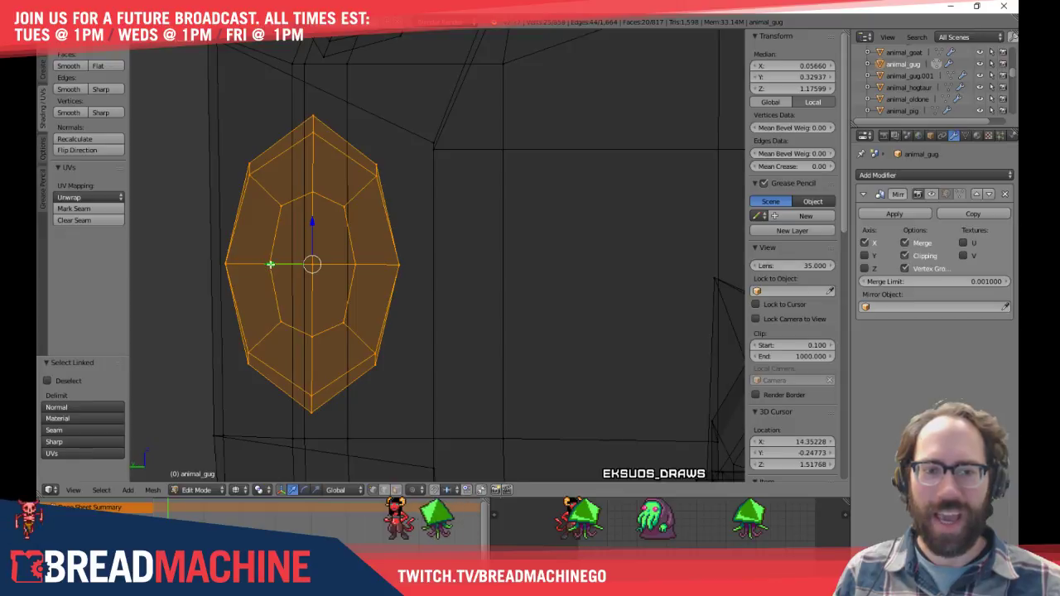
{"action": "key", "text": "g"}
{"action": "key", "text": "y"}
{"action": "left_click", "coordinate": [282, 265]}
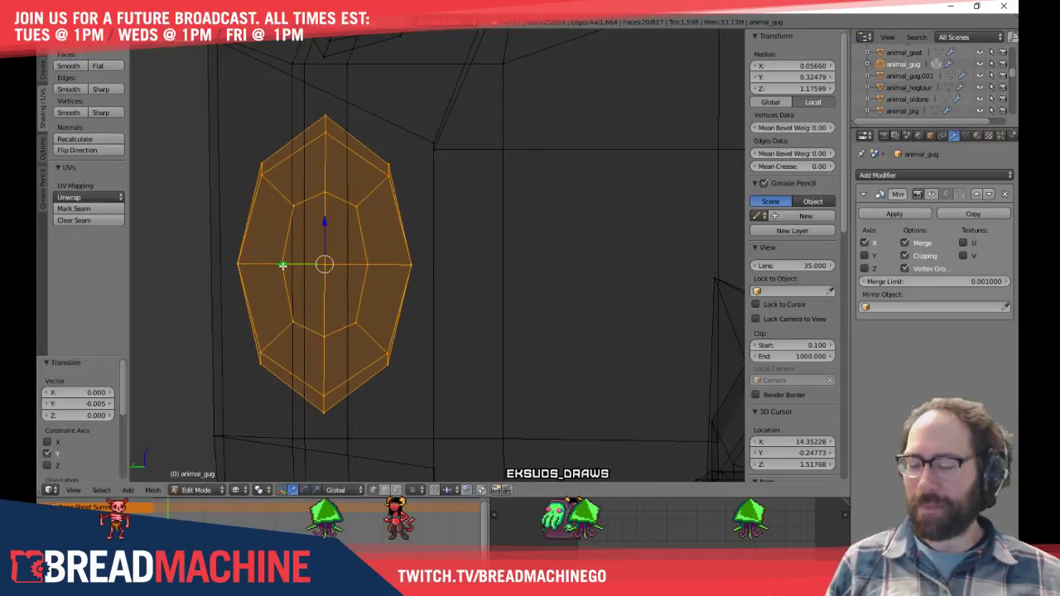
Select the whole lowest tooth in wireframe front view and move it -0.003 along Z
{"action": "key", "text": "a"}
{"action": "middle_click_drag", "start_coordinate": [317, 254], "coordinate": [521, 227]}
{"action": "key", "text": "z"}
{"action": "scroll", "coordinate": [526, 215], "scroll_direction": "down", "scroll_amount": 2}
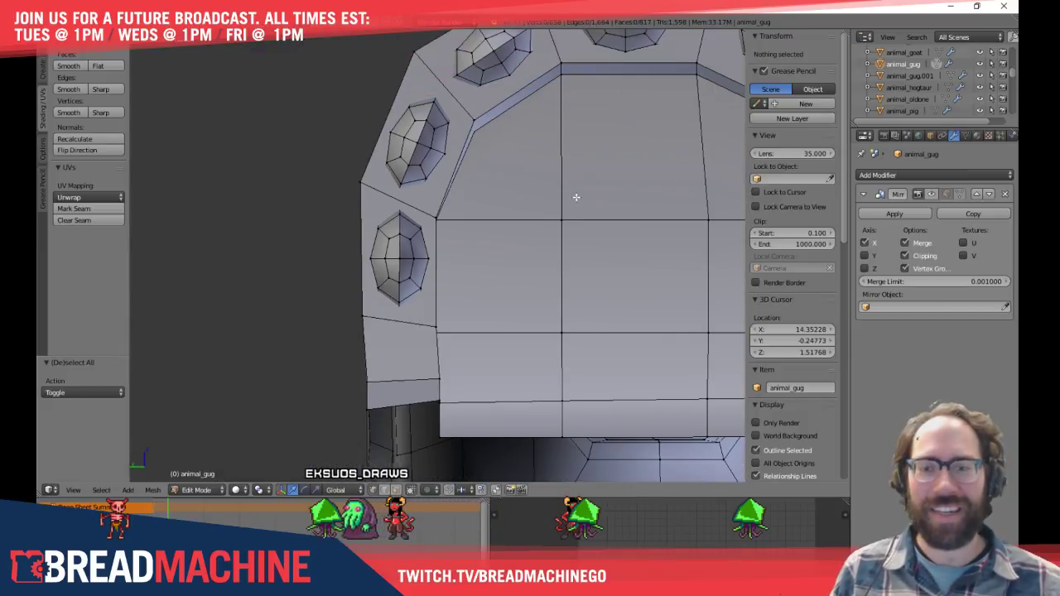
{"action": "middle_click_drag", "start_coordinate": [586, 198], "coordinate": [479, 207], "text": "shift"}
{"action": "scroll", "coordinate": [628, 219], "scroll_direction": "down", "scroll_amount": 3}
{"action": "middle_click_drag", "start_coordinate": [628, 219], "coordinate": [590, 224]}
{"action": "scroll", "coordinate": [591, 224], "scroll_direction": "up", "scroll_amount": 3}
{"action": "key", "text": "KP_1"}
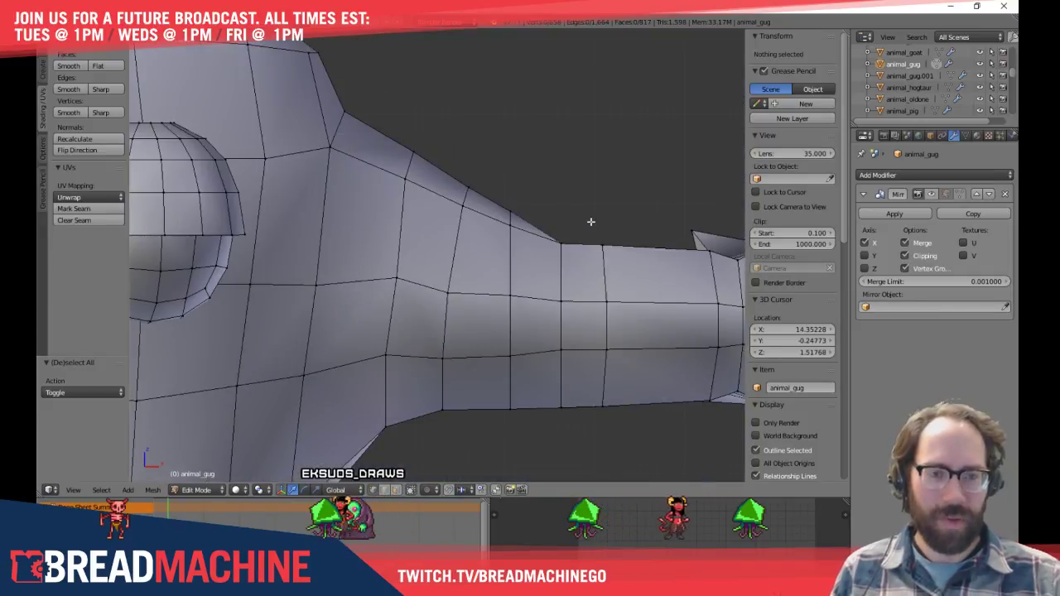
{"action": "key", "text": "z"}
{"action": "middle_click_drag", "start_coordinate": [426, 223], "coordinate": [801, 277], "text": "shift"}
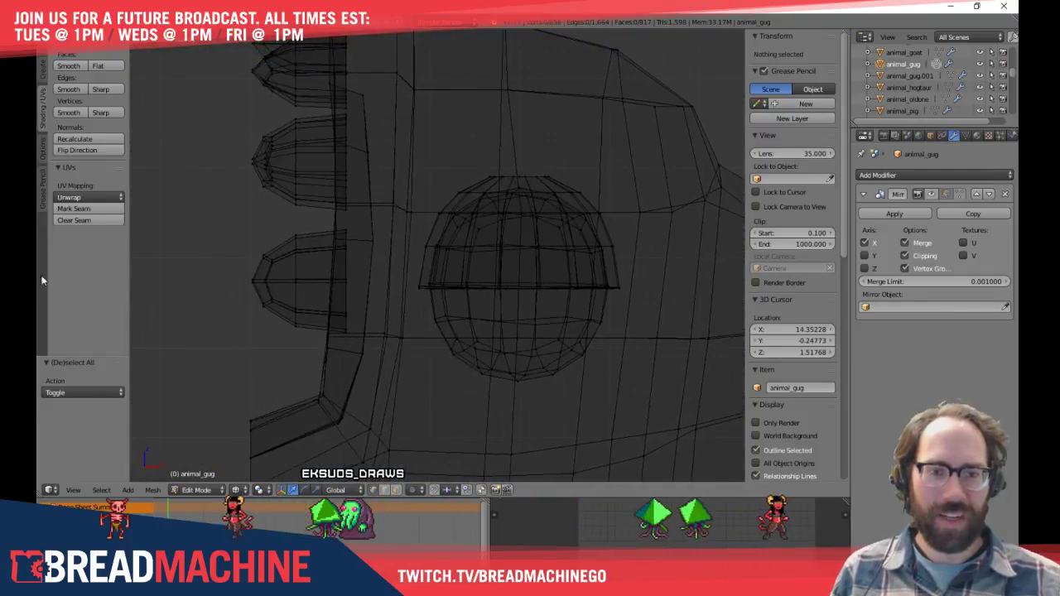
{"action": "middle_click_drag", "start_coordinate": [335, 292], "coordinate": [425, 276], "text": "shift"}
{"action": "scroll", "coordinate": [405, 270], "scroll_direction": "up", "scroll_amount": 5}
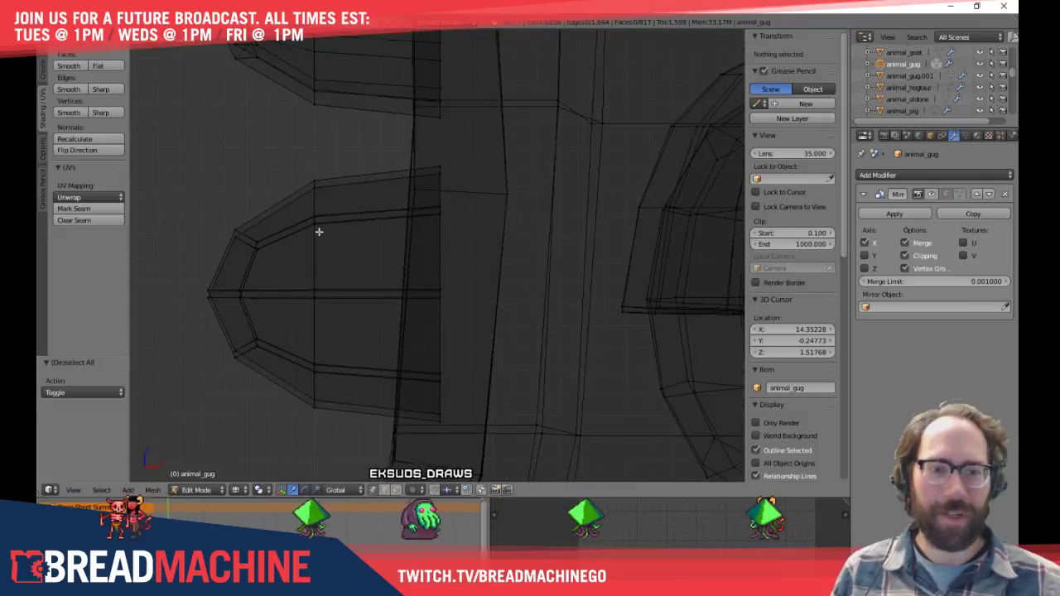
{"action": "middle_click_drag", "start_coordinate": [323, 232], "coordinate": [400, 230], "text": "shift"}
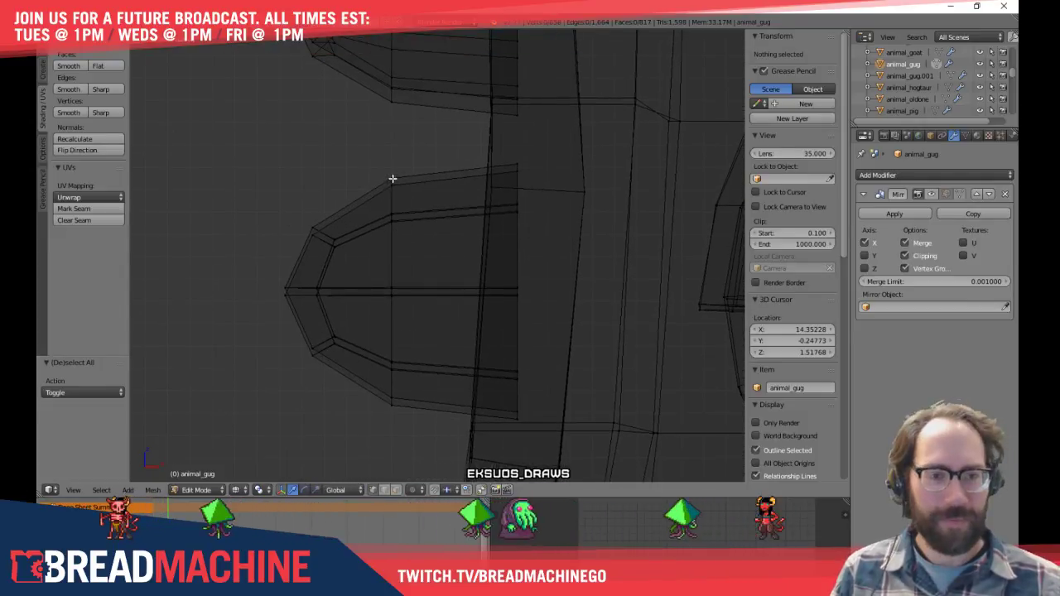
{"action": "key", "text": "l"}
{"action": "key", "text": "g"}
{"action": "key", "text": "z"}
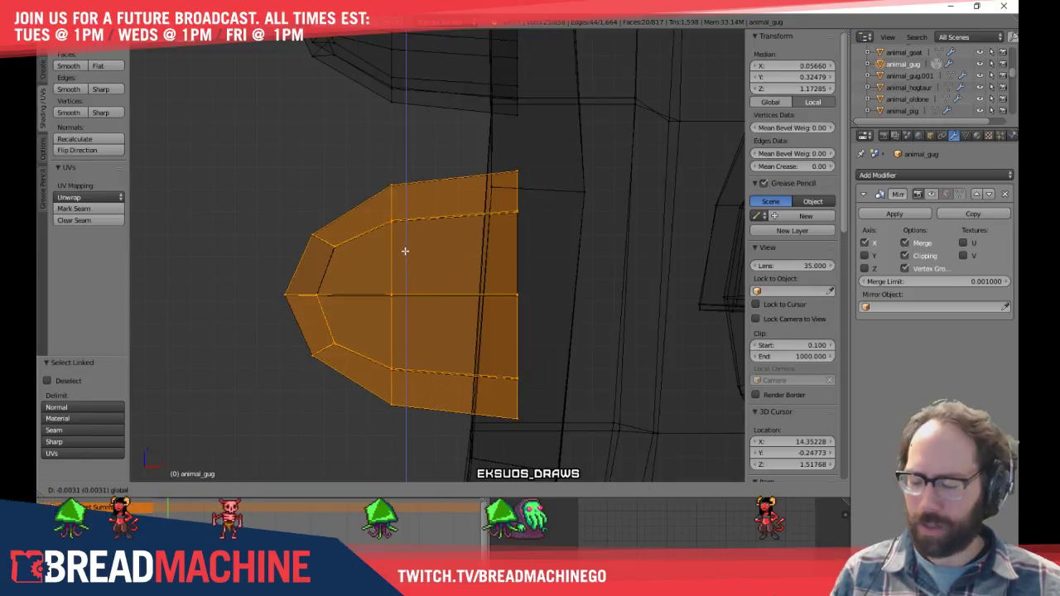
{"action": "left_click", "coordinate": [405, 251]}
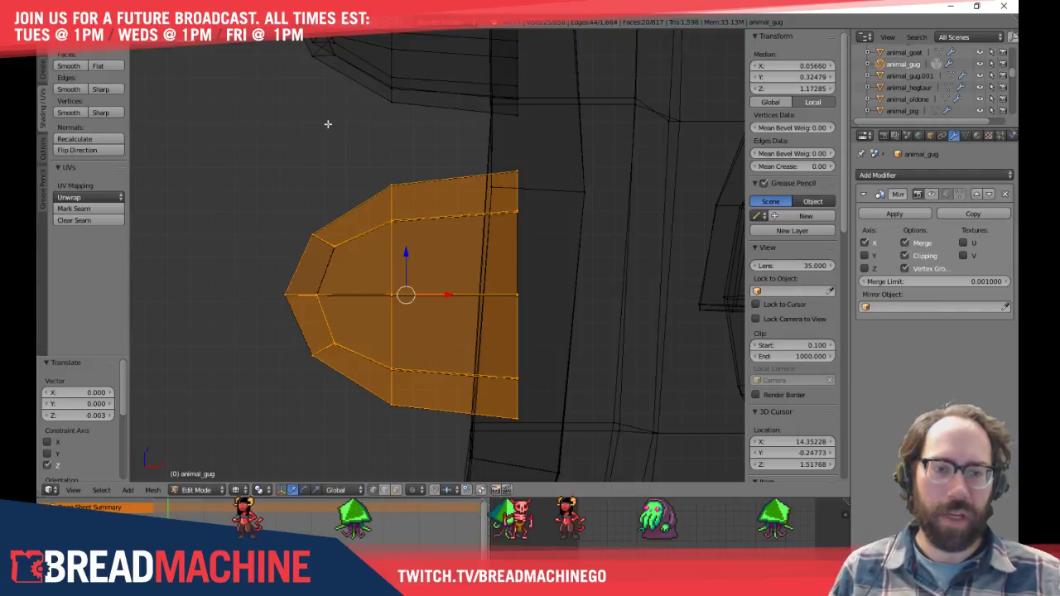
Select the whole tooth just above the lowest one and nudge it slightly upward along Z
{"action": "key", "text": "a"}
{"action": "middle_click_drag", "start_coordinate": [309, 111], "coordinate": [368, 316]}
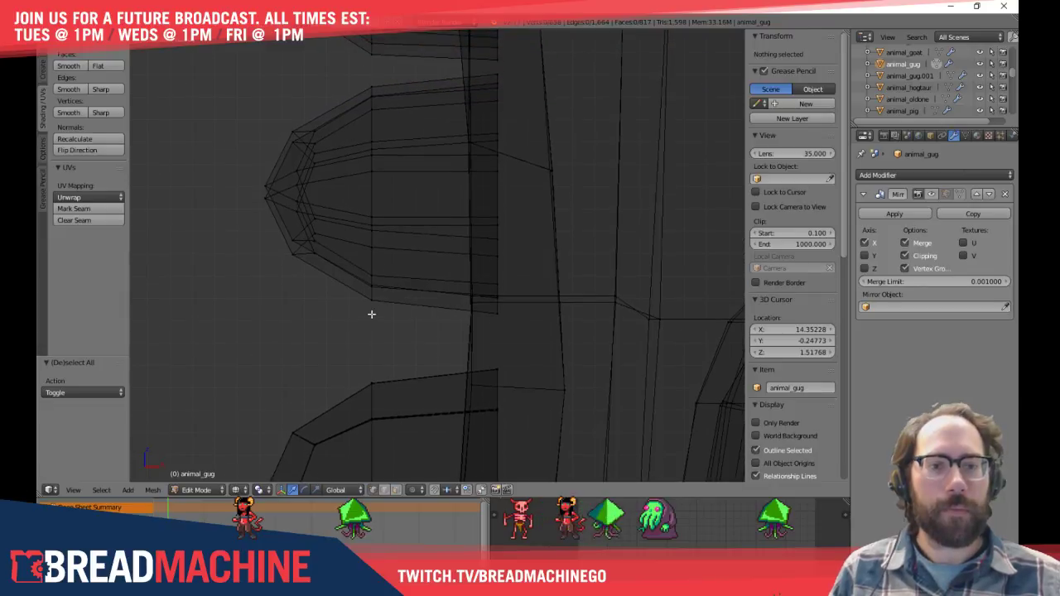
{"action": "key", "text": "l"}
{"action": "key", "text": "g"}
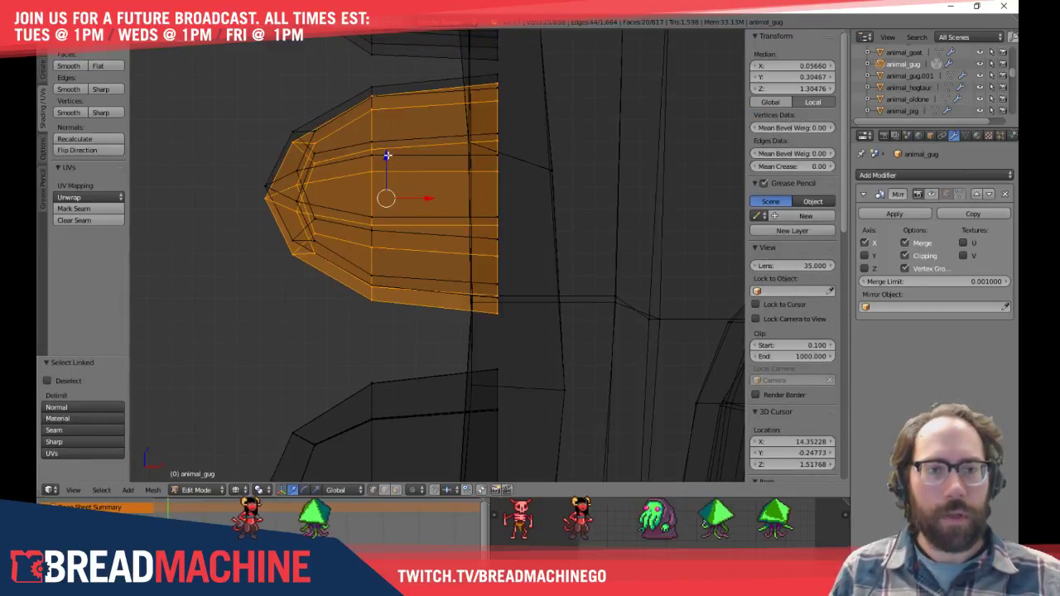
{"action": "key", "text": "z"}
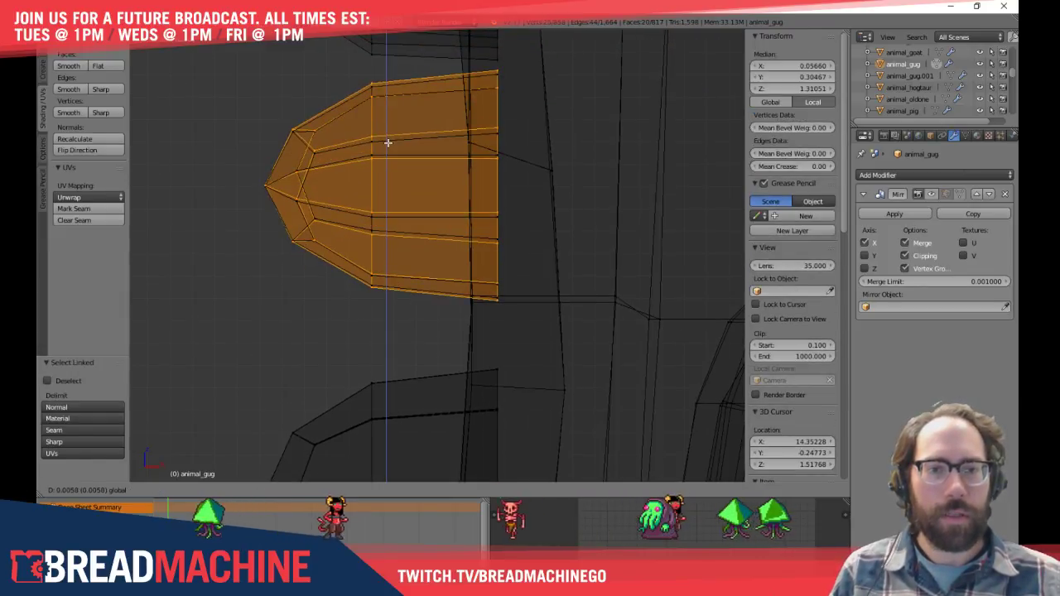
{"action": "left_click", "coordinate": [385, 147]}
Examine the spacing of the upper teeth in front wireframe view and around the mouth in solid shading
{"action": "middle_click_drag", "start_coordinate": [386, 149], "coordinate": [382, 296], "text": "shift"}
{"action": "key", "text": "a"}
{"action": "scroll", "coordinate": [345, 228], "scroll_direction": "down", "scroll_amount": 7}
{"action": "middle_click_drag", "start_coordinate": [345, 232], "coordinate": [546, 280]}
{"action": "key", "text": "KP_1"}
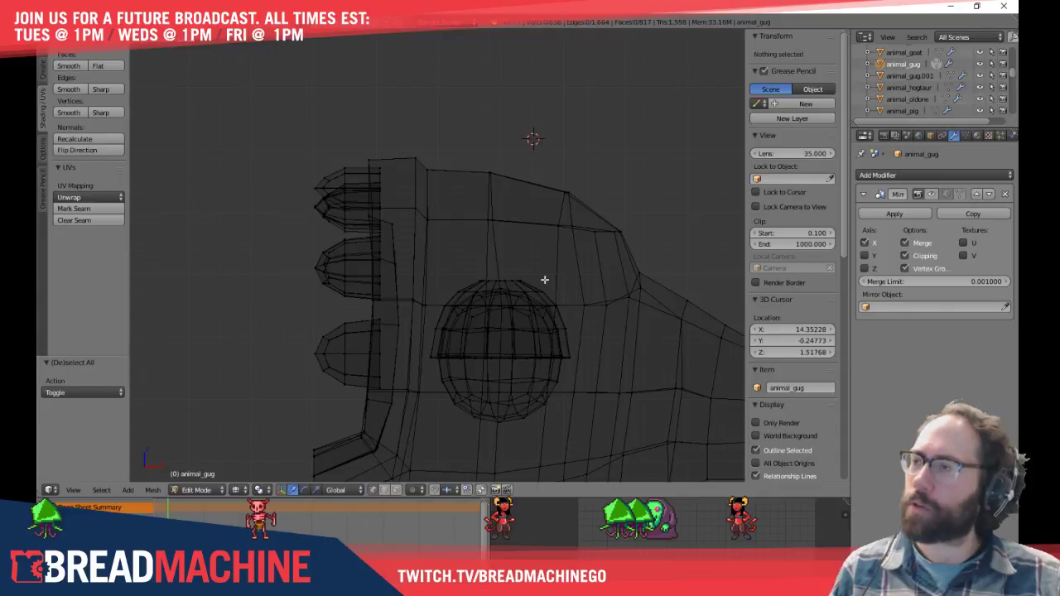
{"action": "mouse_move", "coordinate": [424, 318]}
{"action": "middle_mouse_down"}
{"action": "mouse_move", "coordinate": [428, 208]}
{"action": "mouse_move", "coordinate": [362, 256]}
{"action": "mouse_move", "coordinate": [496, 249]}
{"action": "mouse_move", "coordinate": [521, 268]}
{"action": "mouse_move", "coordinate": [426, 256]}
{"action": "middle_mouse_up"}
{"action": "key", "text": "z"}
{"action": "middle_click_drag", "start_coordinate": [500, 277], "coordinate": [478, 299]}
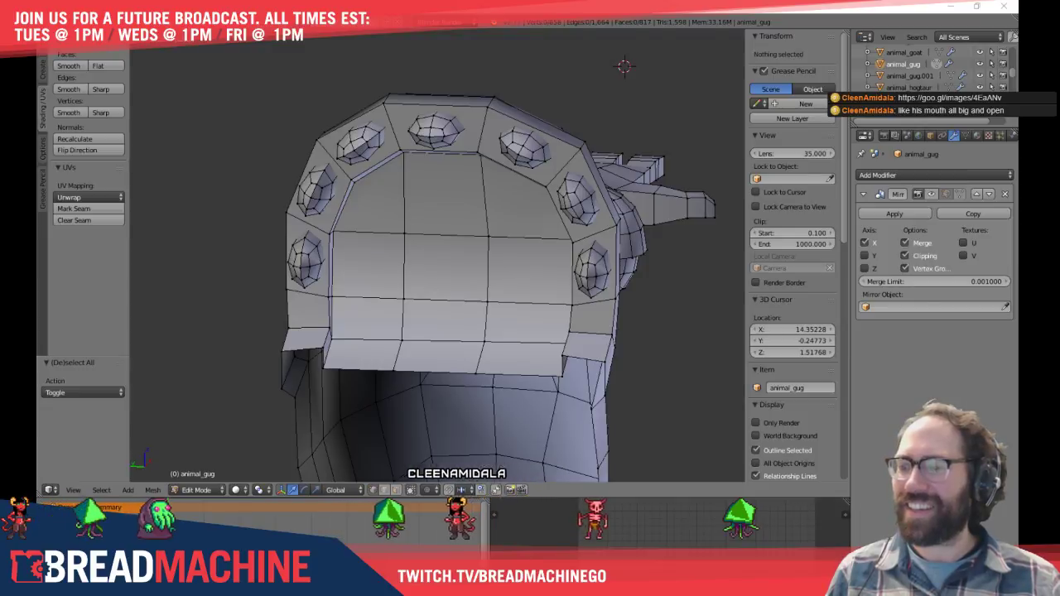
View the linked Reptar wagon cartoon image in the browser, then close its tab
{"action": "left_click_drag", "start_coordinate": [476, 171], "coordinate": [554, 80]}
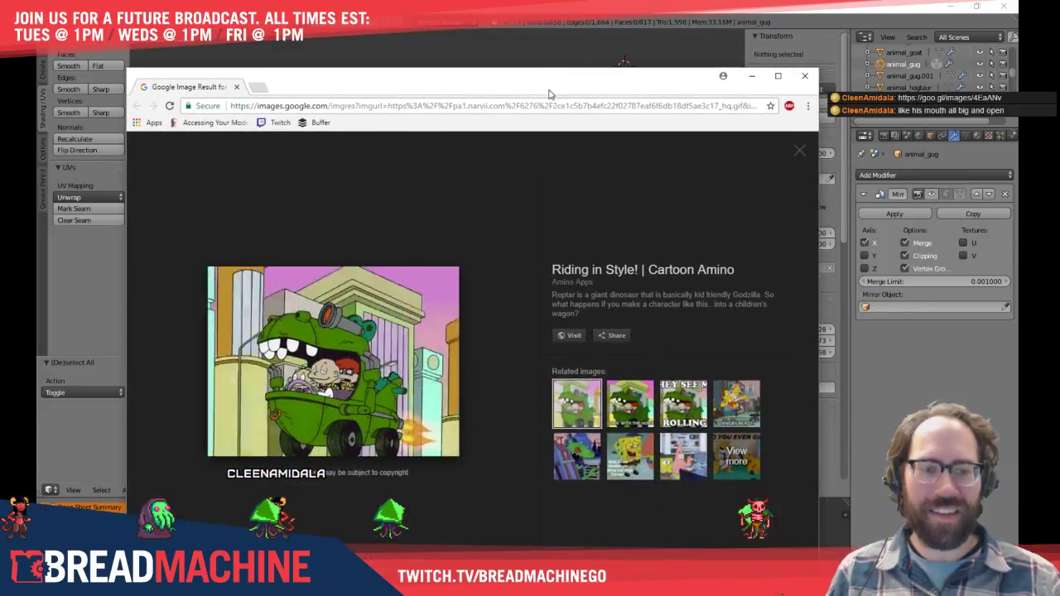
{"action": "left_click", "coordinate": [237, 87]}
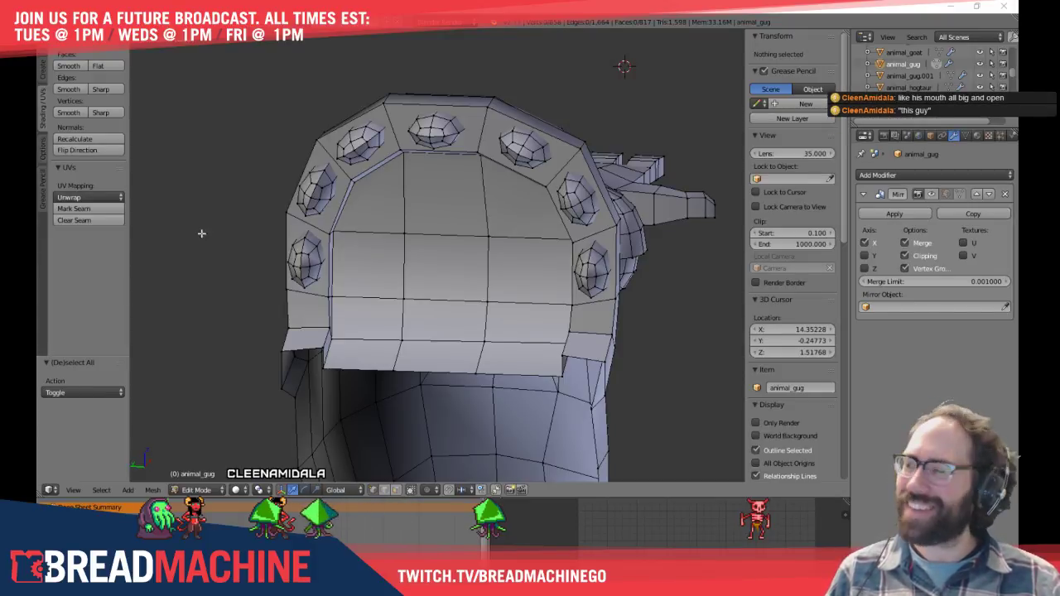
Examine the row of upper teeth and the mouth opening from the front, side and angled views
{"action": "middle_click_drag", "start_coordinate": [263, 261], "coordinate": [233, 235], "text": "shift"}
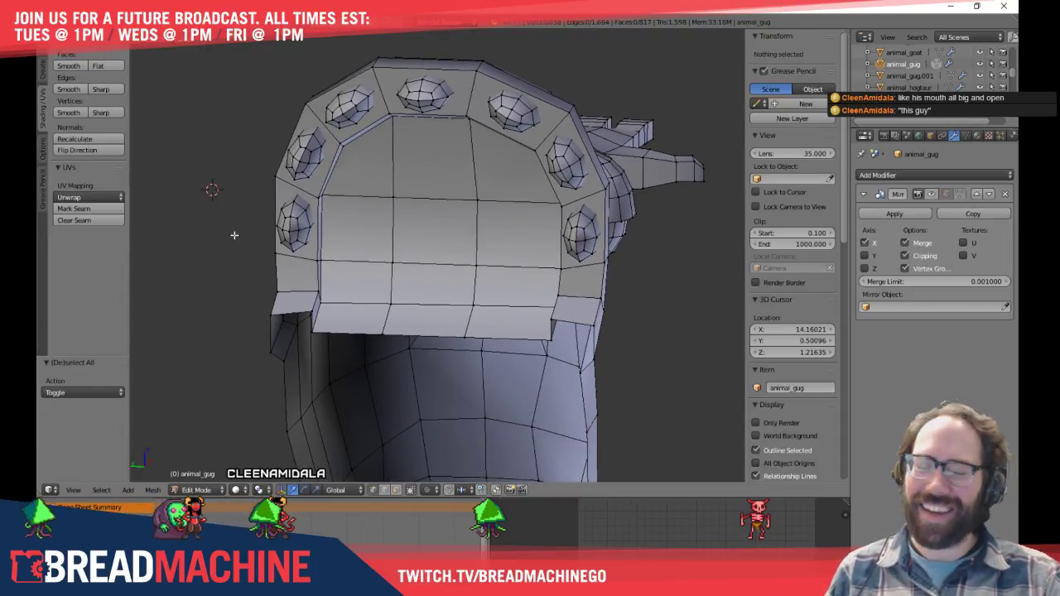
{"action": "mouse_move", "coordinate": [421, 255]}
{"action": "middle_mouse_down", "text": "shift"}
{"action": "mouse_move", "coordinate": [407, 246]}
{"action": "mouse_move", "coordinate": [403, 259]}
{"action": "middle_mouse_up", "text": "shift"}
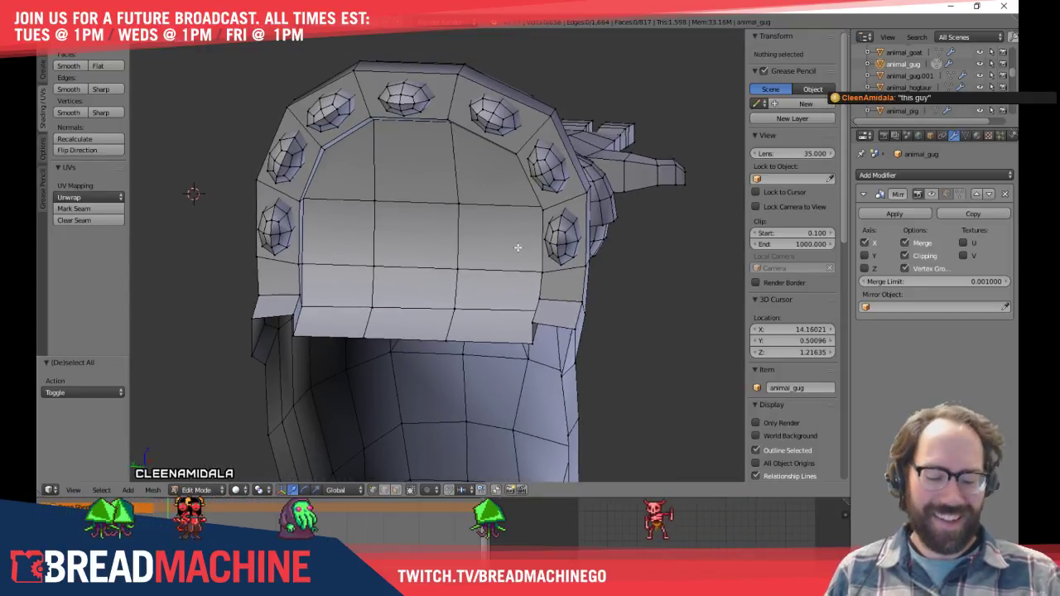
{"action": "key", "text": "KP_3"}
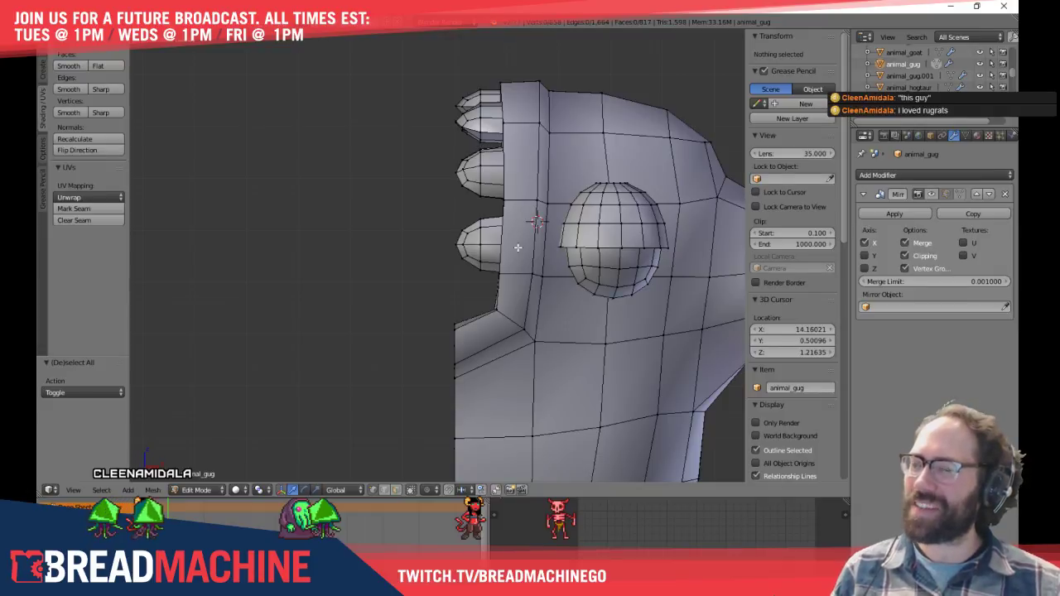
{"action": "middle_click_drag", "start_coordinate": [434, 349], "coordinate": [335, 280], "text": "shift"}
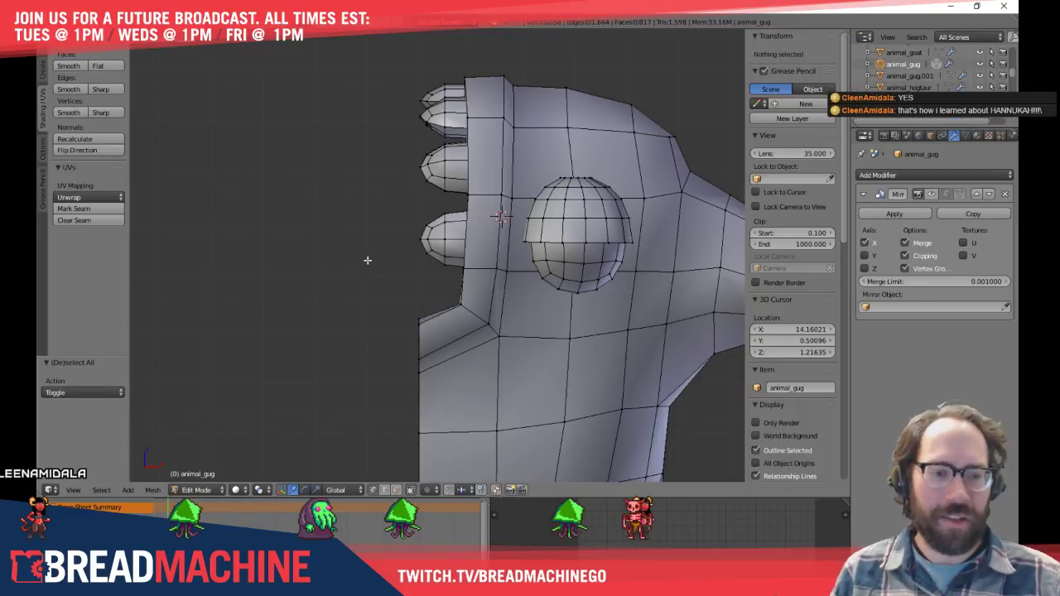
{"action": "mouse_move", "coordinate": [322, 243]}
{"action": "middle_mouse_down"}
{"action": "mouse_move", "coordinate": [456, 220]}
{"action": "mouse_move", "coordinate": [326, 237]}
{"action": "middle_mouse_up"}
{"action": "scroll", "coordinate": [379, 237], "scroll_direction": "up", "scroll_amount": 2}
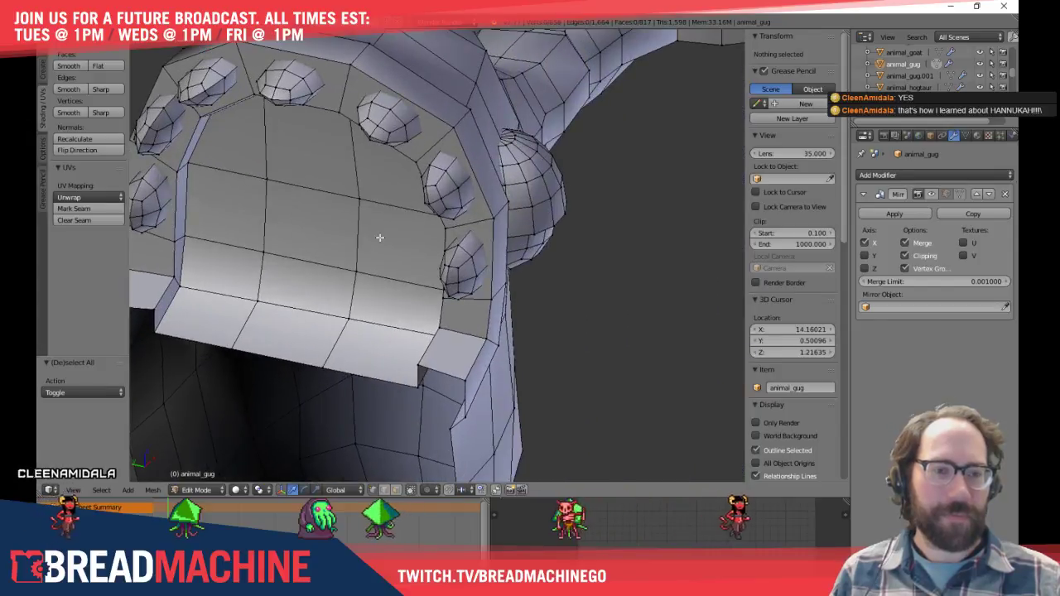
{"action": "scroll", "coordinate": [436, 228], "scroll_direction": "down", "scroll_amount": 3}
{"action": "key", "text": "KP_1"}
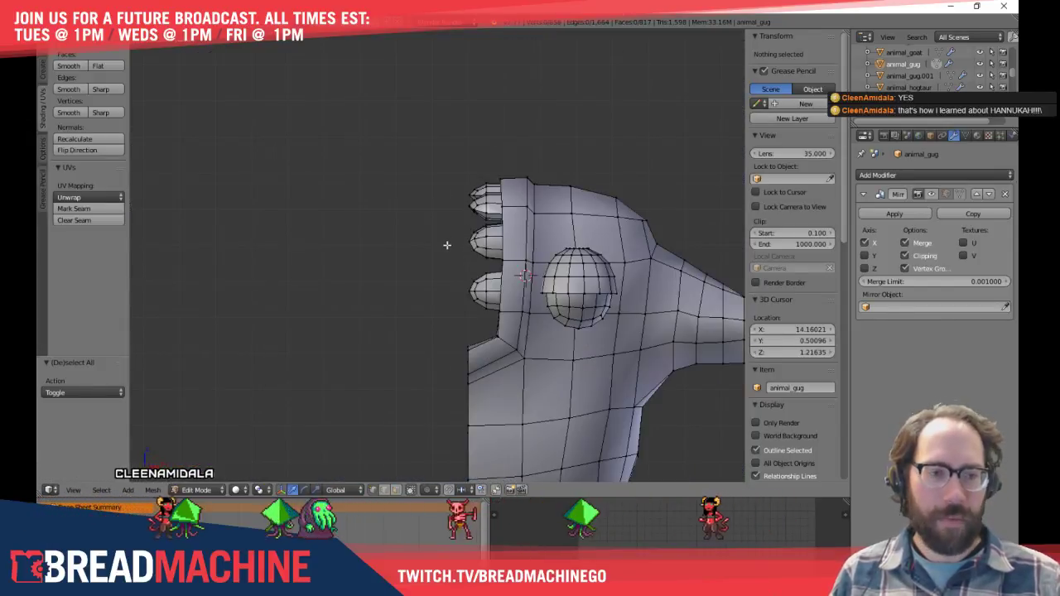
{"action": "middle_click_drag", "start_coordinate": [438, 229], "coordinate": [409, 181], "text": "shift"}
Leave Edit Mode, show the Mirror modifier's result in the viewport, and examine the gap between the facing teeth
{"action": "key", "text": "Tab"}
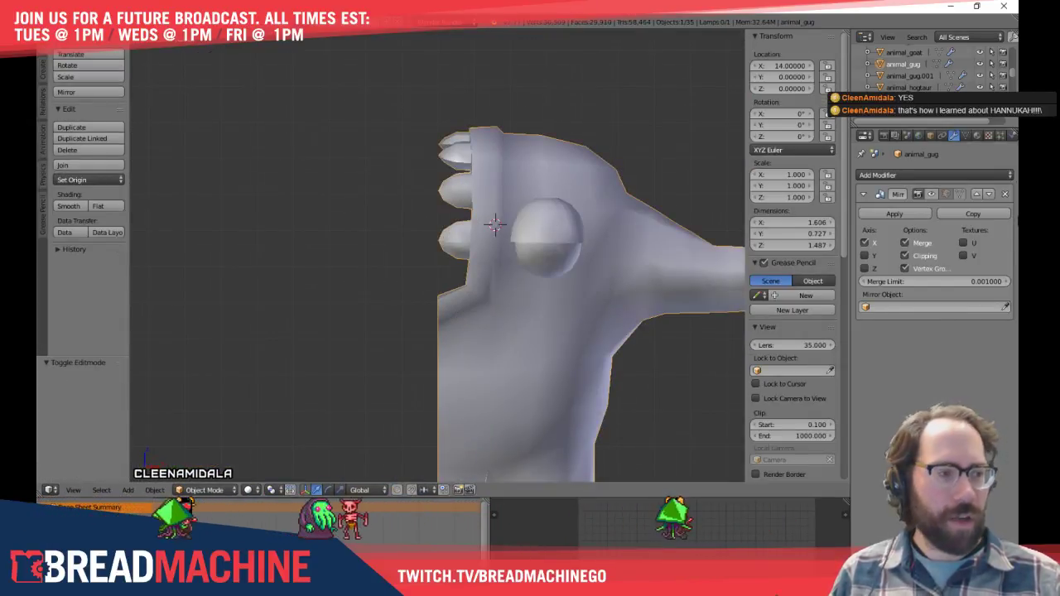
{"action": "left_click", "coordinate": [931, 194]}
{"action": "key", "text": "KP_1"}
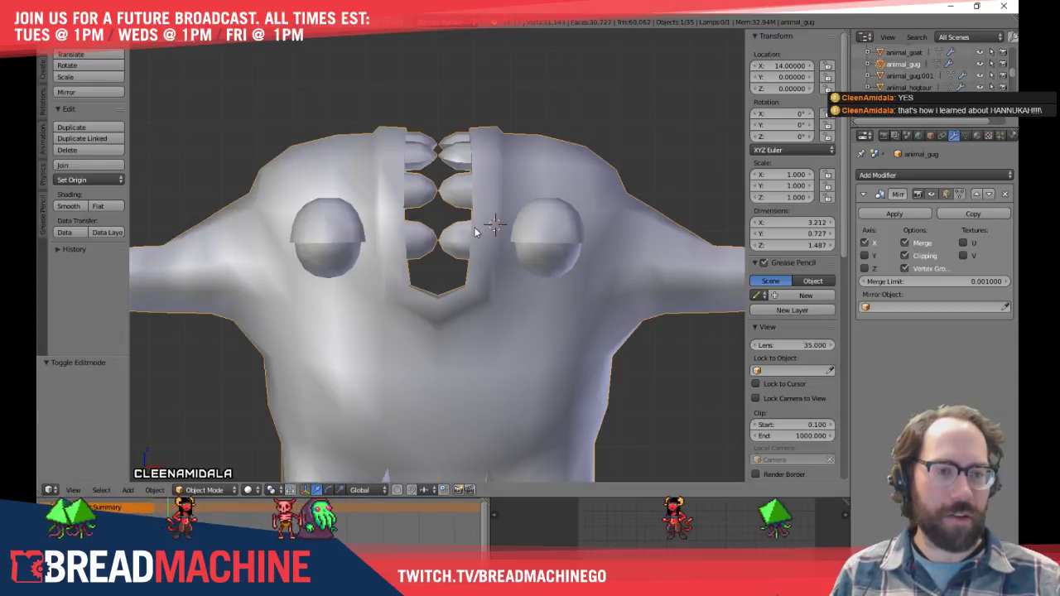
{"action": "scroll", "coordinate": [424, 246], "scroll_direction": "up", "scroll_amount": 3}
{"action": "scroll", "coordinate": [423, 246], "scroll_direction": "up", "scroll_amount": 6}
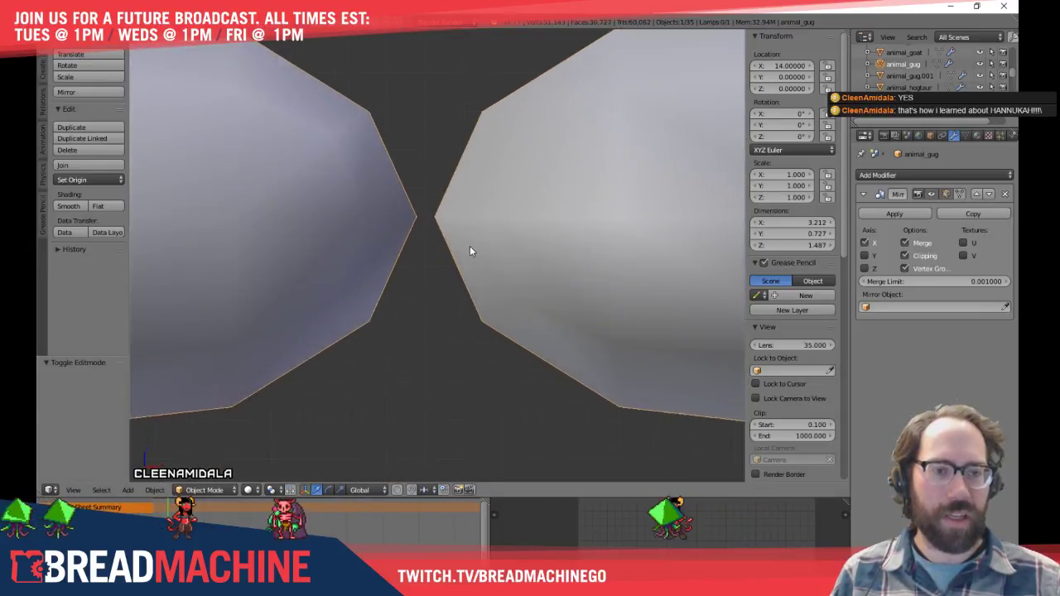
{"action": "scroll", "coordinate": [470, 251], "scroll_direction": "down", "scroll_amount": 4}
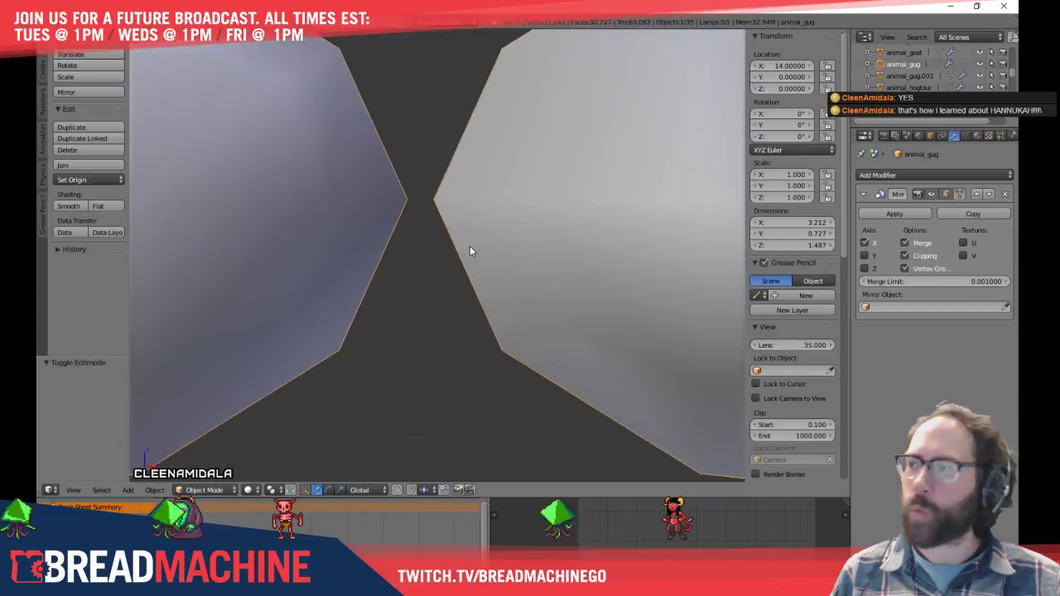
{"action": "scroll", "coordinate": [472, 251], "scroll_direction": "up", "scroll_amount": 2}
{"action": "scroll", "coordinate": [472, 252], "scroll_direction": "down", "scroll_amount": 10}
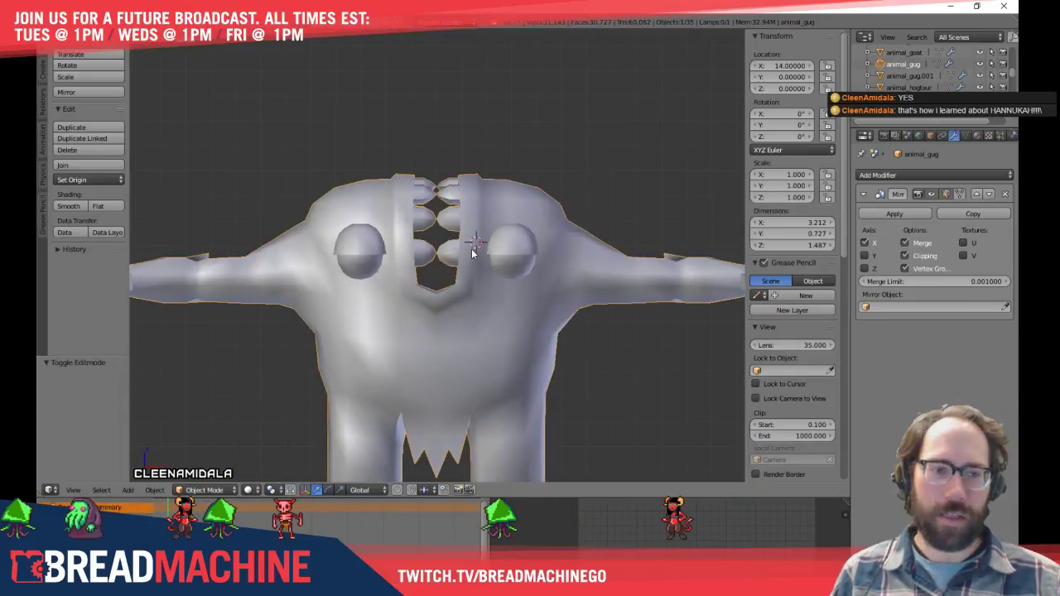
{"action": "middle_click_drag", "start_coordinate": [494, 213], "coordinate": [451, 257]}
{"action": "scroll", "coordinate": [442, 217], "scroll_direction": "up", "scroll_amount": 2}
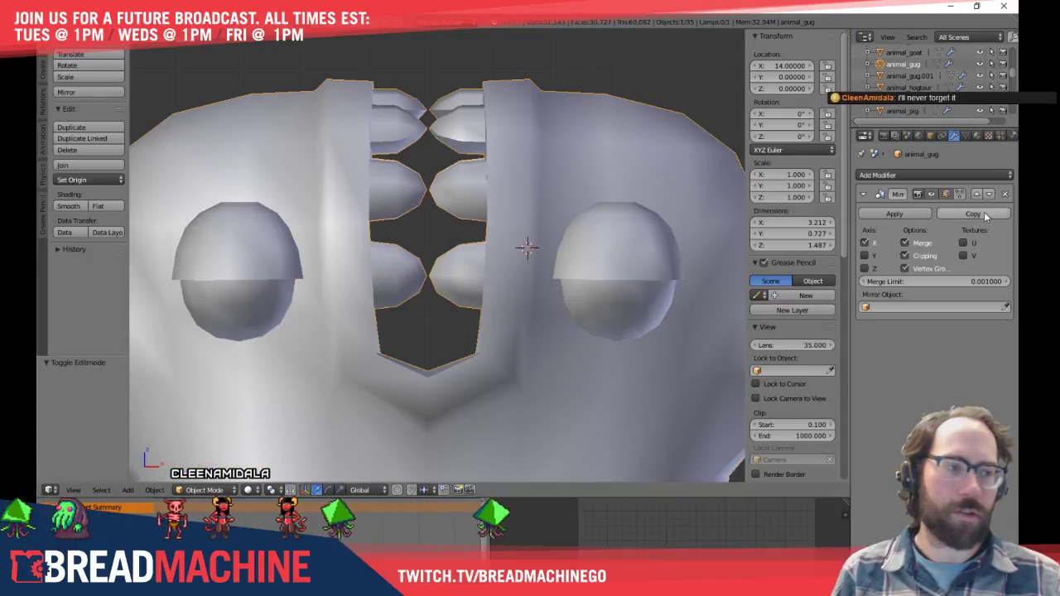
Remove the Mirror modifier from the gug model and return to Edit Mode
{"action": "middle_click_drag", "start_coordinate": [450, 210], "coordinate": [432, 174], "text": "shift"}
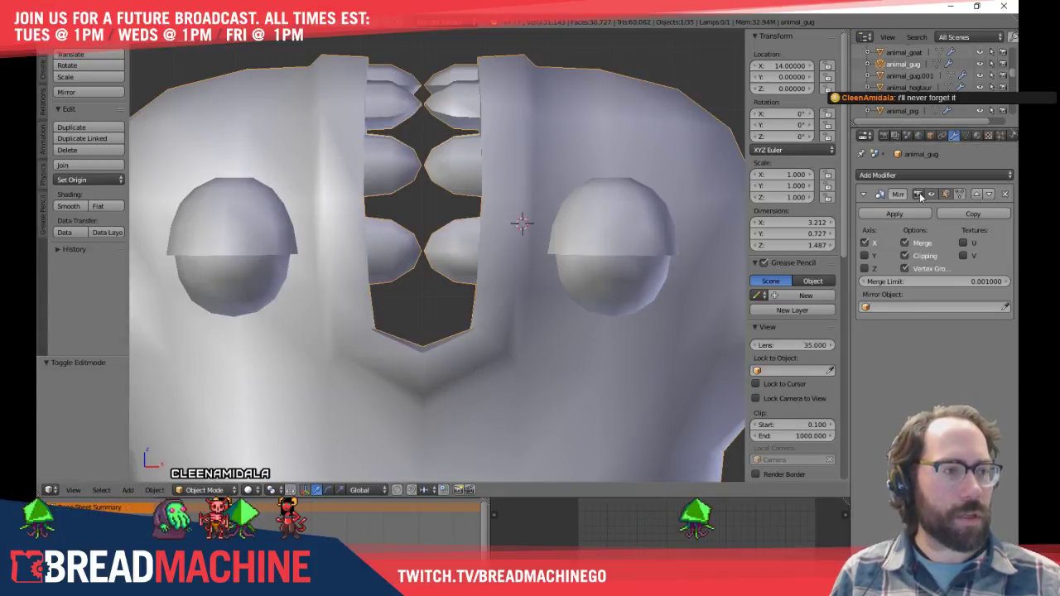
{"action": "left_click", "coordinate": [1004, 195]}
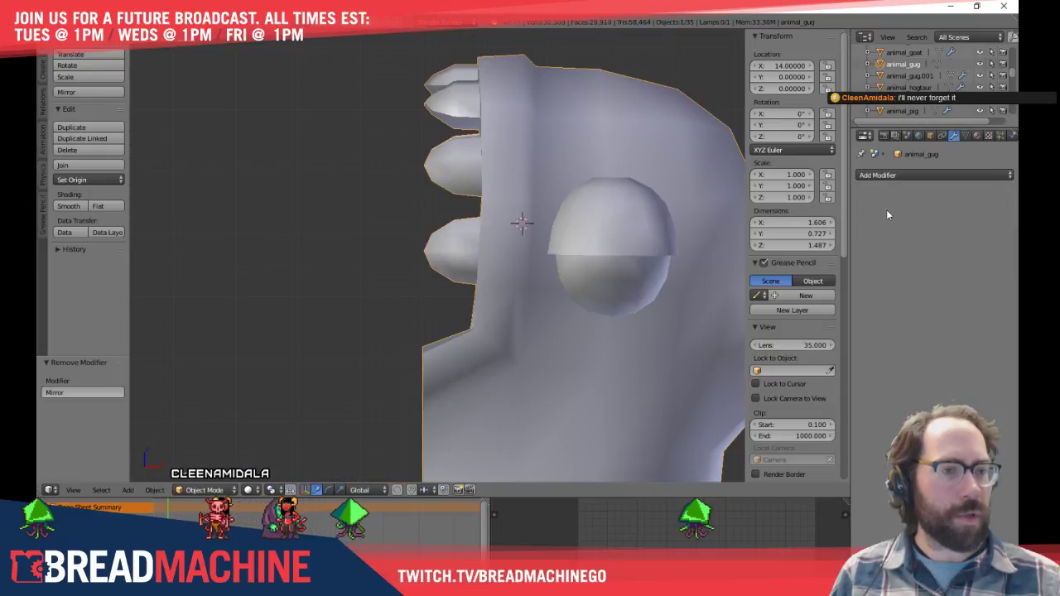
{"action": "middle_click_drag", "start_coordinate": [510, 257], "coordinate": [525, 371]}
{"action": "key", "text": "Tab"}
Box-select the tips of all the upper teeth in wireframe and lengthen them along negative X past the model's centreline
{"action": "scroll", "coordinate": [456, 230], "scroll_direction": "up", "scroll_amount": 2}
{"action": "key", "text": "z"}
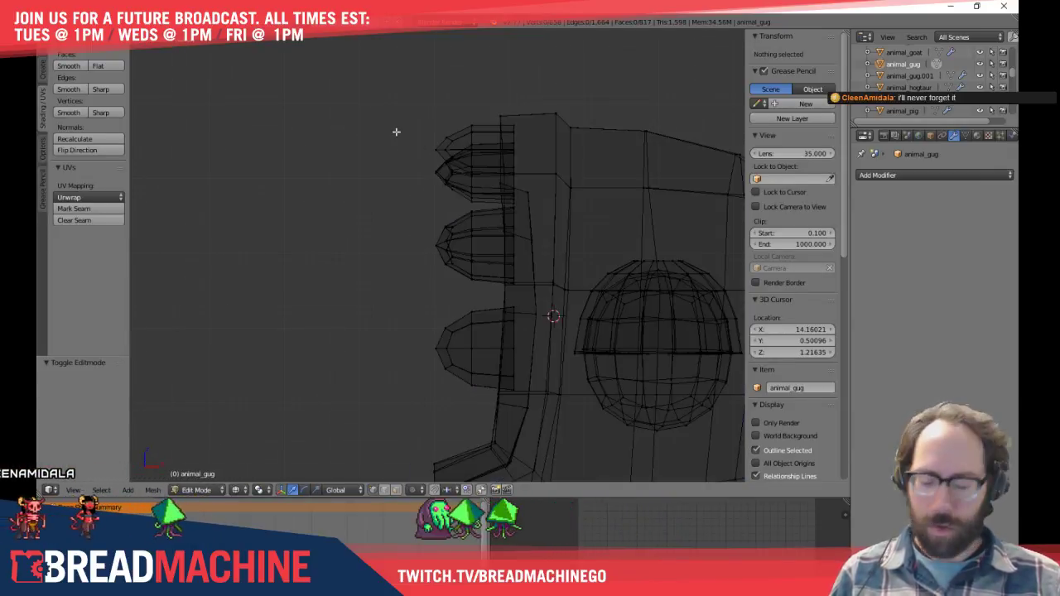
{"action": "key", "text": "b"}
{"action": "left_click_drag", "start_coordinate": [387, 109], "coordinate": [484, 414]}
{"action": "key", "text": "g"}
{"action": "key", "text": "x"}
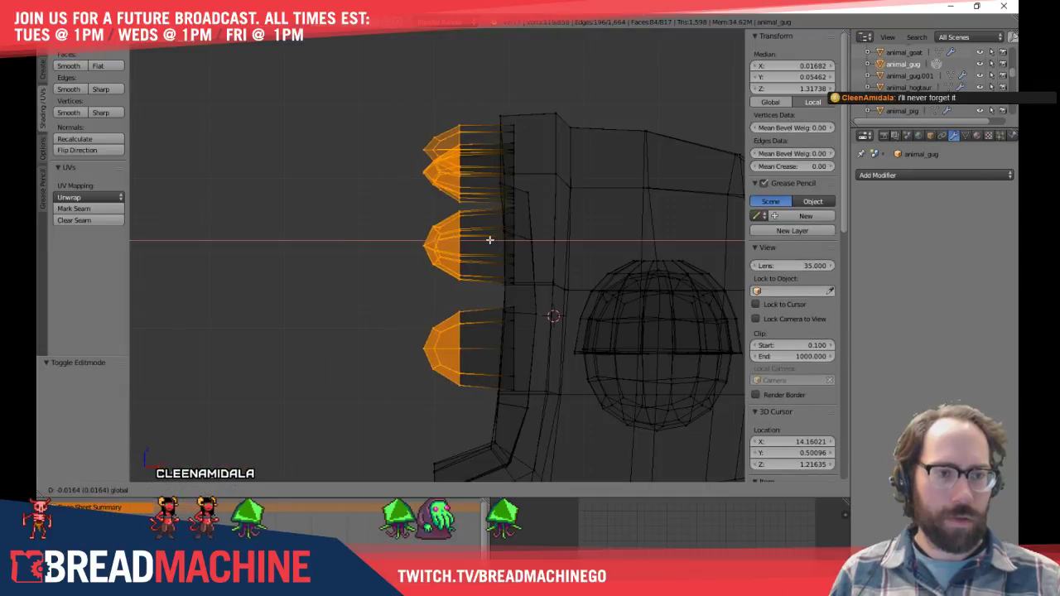
{"action": "left_click", "coordinate": [478, 238]}
Deselect everything and examine the lengthened teeth in solid shading from the front, side and close-up angled views
{"action": "key", "text": "z"}
{"action": "middle_click_drag", "start_coordinate": [433, 291], "coordinate": [541, 331]}
{"action": "key", "text": "a"}
{"action": "scroll", "coordinate": [491, 296], "scroll_direction": "down", "scroll_amount": 3}
{"action": "key", "text": "a"}
{"action": "middle_click_drag", "start_coordinate": [492, 296], "coordinate": [442, 268]}
{"action": "key", "text": "a"}
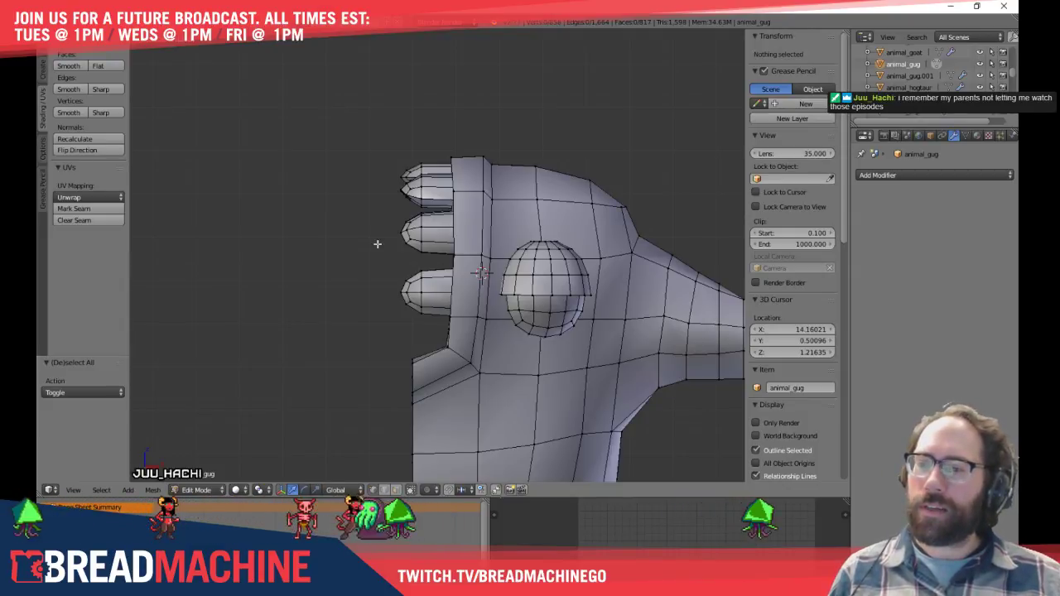
{"action": "middle_click_drag", "start_coordinate": [370, 211], "coordinate": [497, 209]}
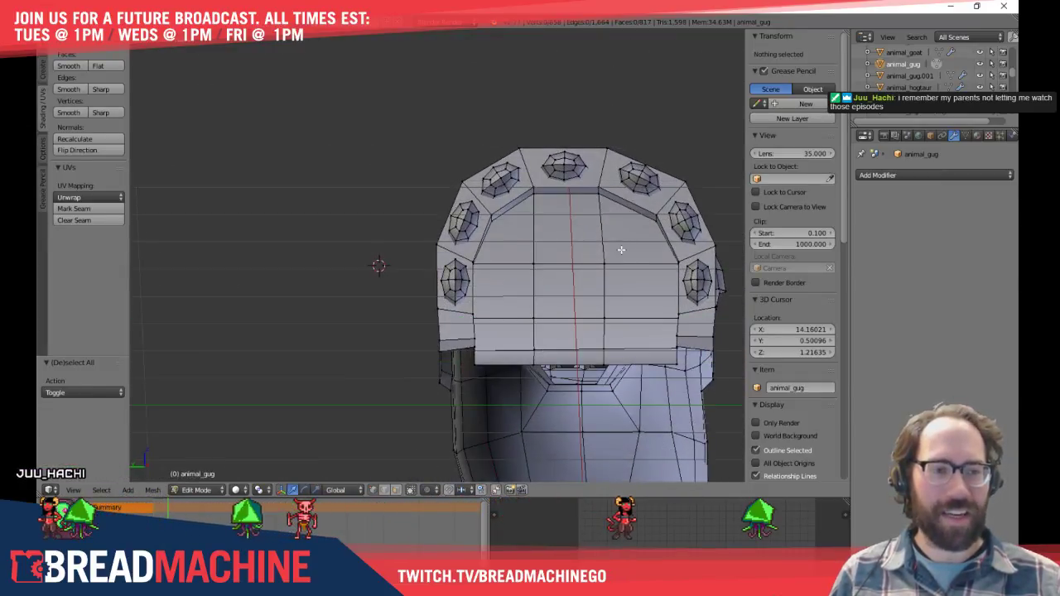
{"action": "middle_click_drag", "start_coordinate": [615, 250], "coordinate": [605, 267]}
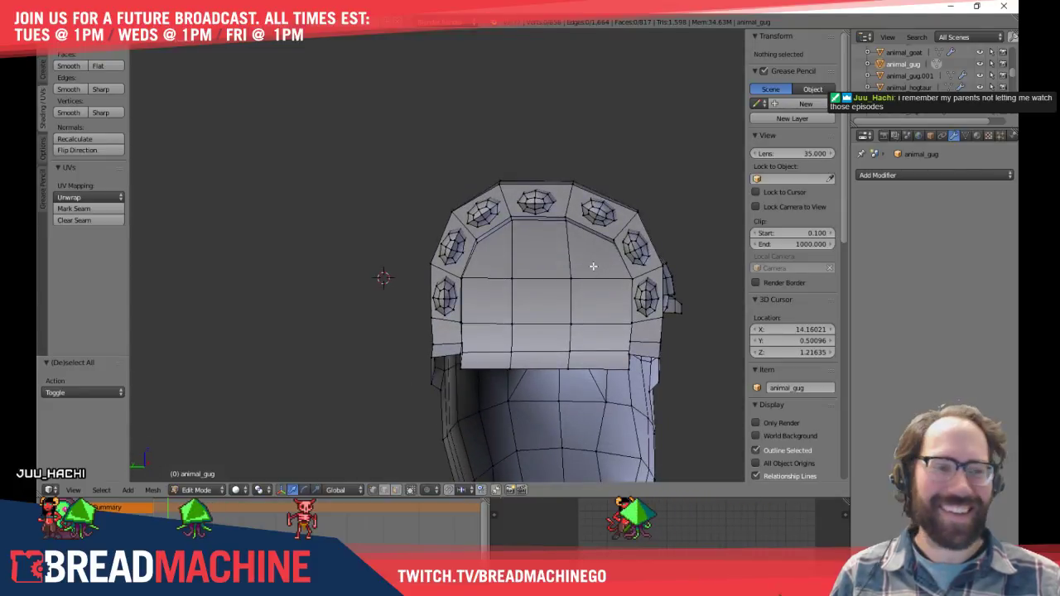
{"action": "key", "text": "KP_1"}
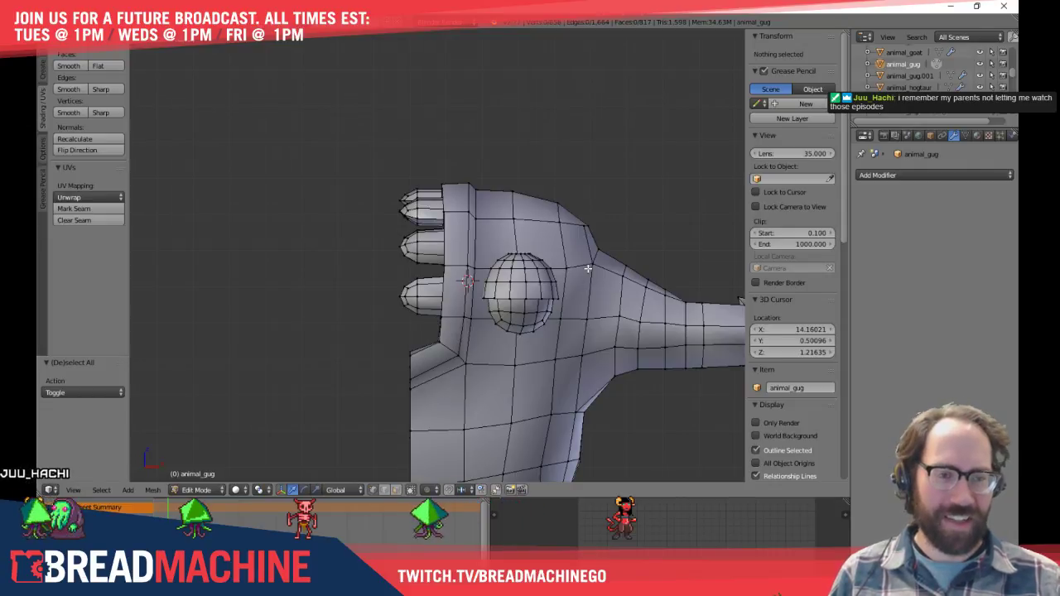
{"action": "scroll", "coordinate": [496, 265], "scroll_direction": "up", "scroll_amount": 4}
{"action": "middle_click_drag", "start_coordinate": [440, 278], "coordinate": [407, 221]}
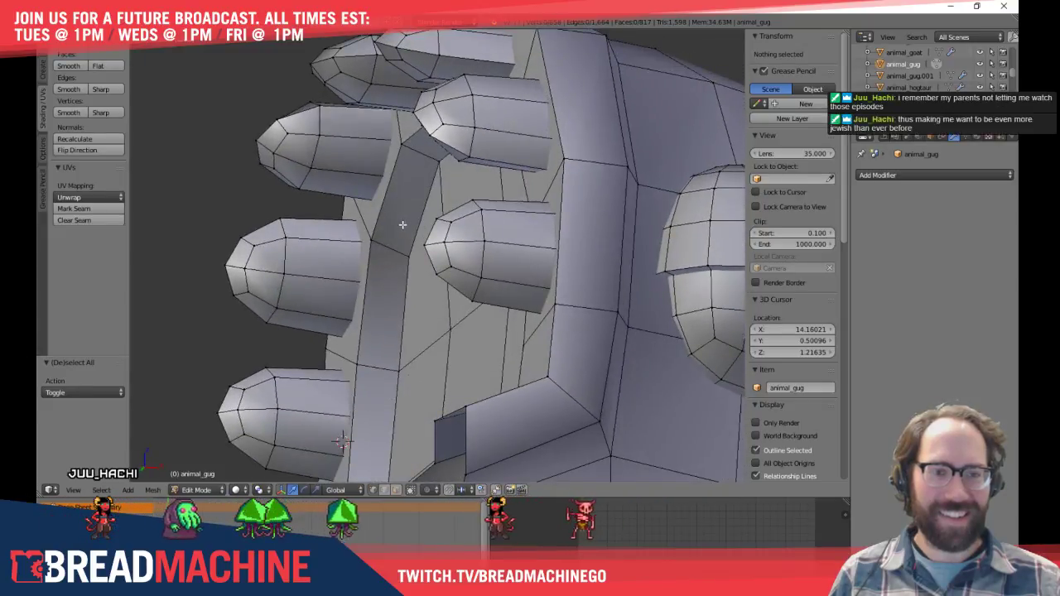
Examine the row of lengthened teeth from an angle, face-on into the mouth and from the head's side
{"action": "scroll", "coordinate": [402, 224], "scroll_direction": "down", "scroll_amount": 4}
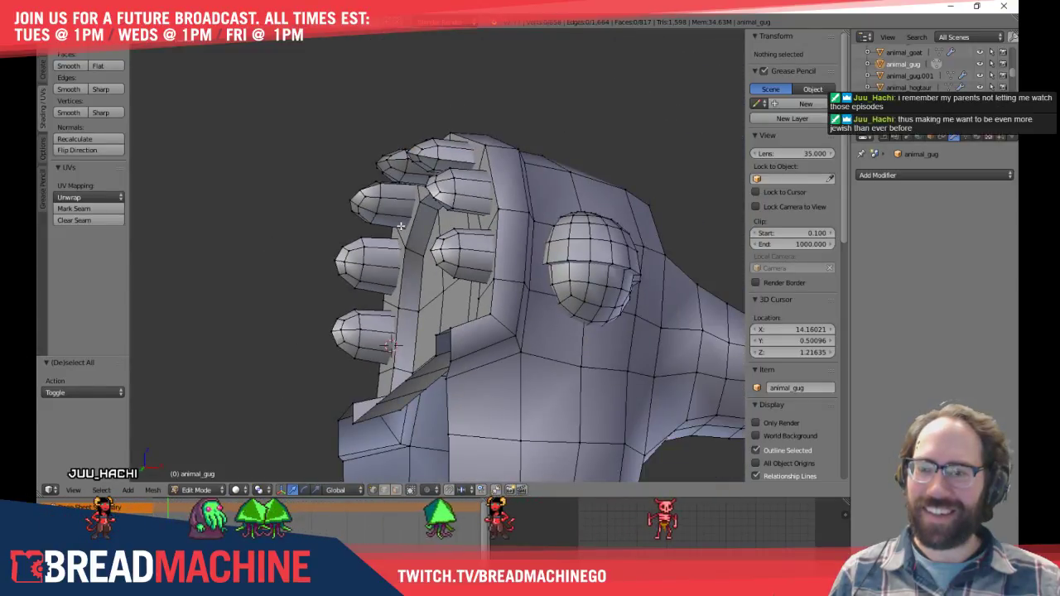
{"action": "middle_click_drag", "start_coordinate": [411, 250], "coordinate": [456, 287]}
{"action": "scroll", "coordinate": [533, 291], "scroll_direction": "up", "scroll_amount": 1}
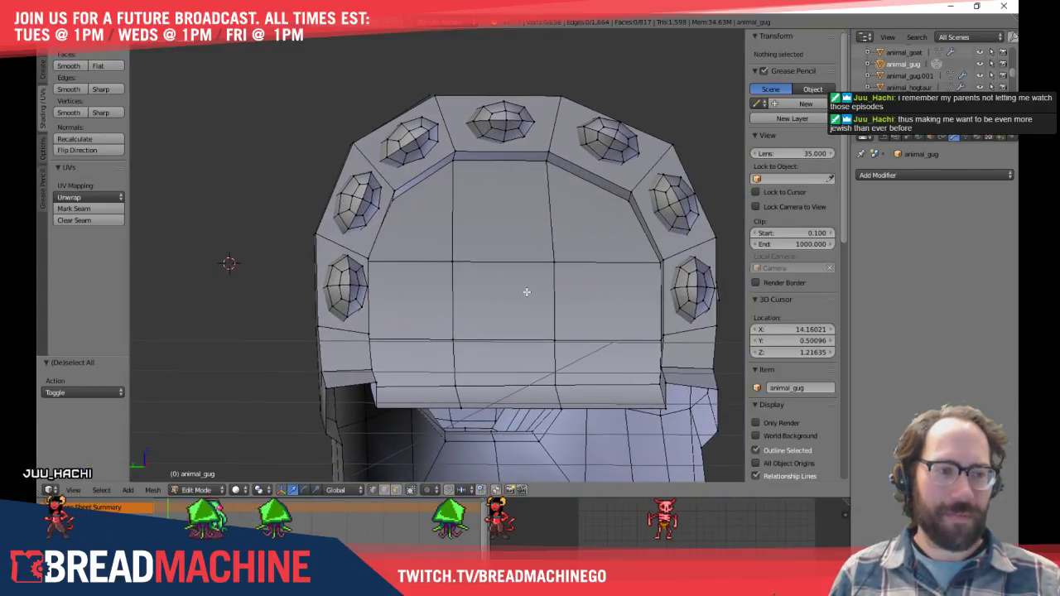
{"action": "key", "text": "KP_1"}
{"action": "middle_click_drag", "start_coordinate": [379, 253], "coordinate": [717, 255], "text": "shift"}
{"action": "middle_click_drag", "start_coordinate": [337, 229], "coordinate": [434, 247], "text": "shift"}
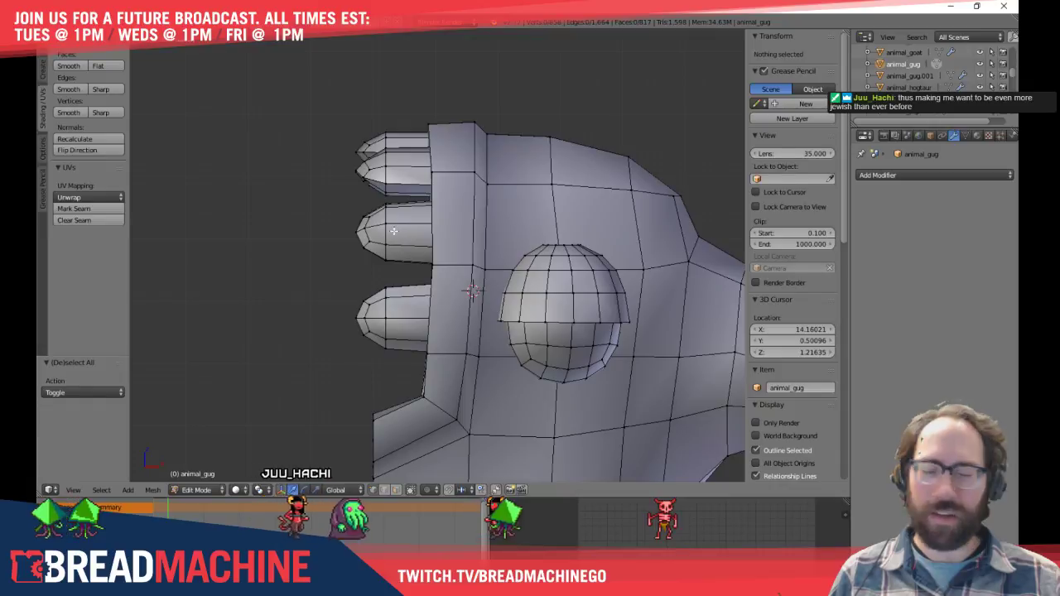
{"action": "right_click", "coordinate": [386, 298]}
{"action": "scroll", "coordinate": [414, 301], "scroll_direction": "up", "scroll_amount": 5}
{"action": "key", "text": "z"}
{"action": "middle_click_drag", "start_coordinate": [433, 361], "coordinate": [458, 193], "text": "shift"}
{"action": "right_click", "coordinate": [508, 268], "text": "alt"}
{"action": "scroll", "coordinate": [565, 282], "scroll_direction": "down", "scroll_amount": 5}
{"action": "key", "text": "a"}
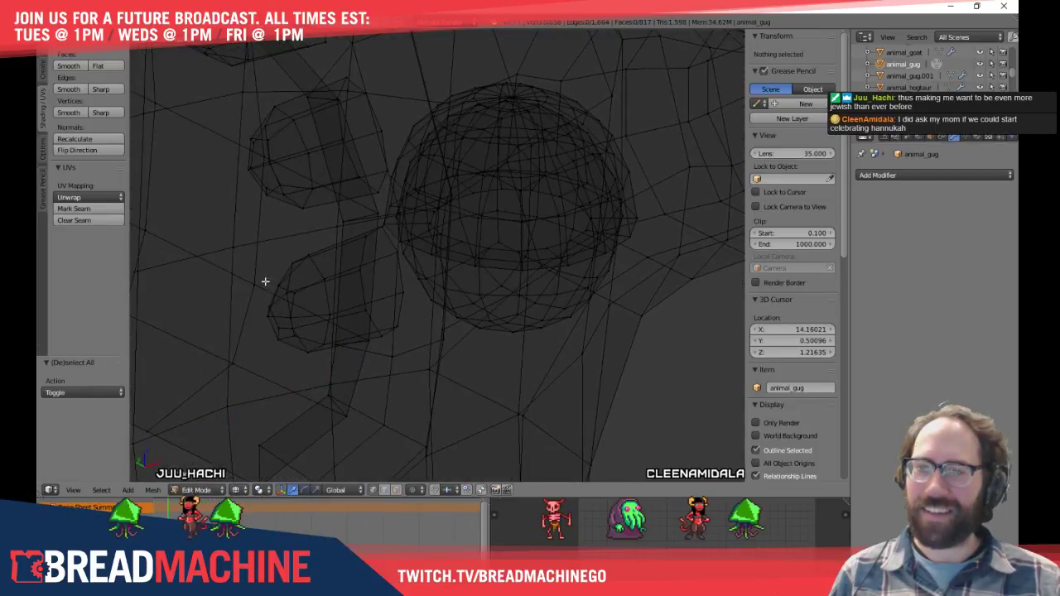
Select the base edge loop of the lowest tooth on the eye side and scale it up by about 1.196
{"action": "middle_click_drag", "start_coordinate": [260, 285], "coordinate": [345, 275]}
{"action": "right_click", "coordinate": [424, 258], "text": "alt"}
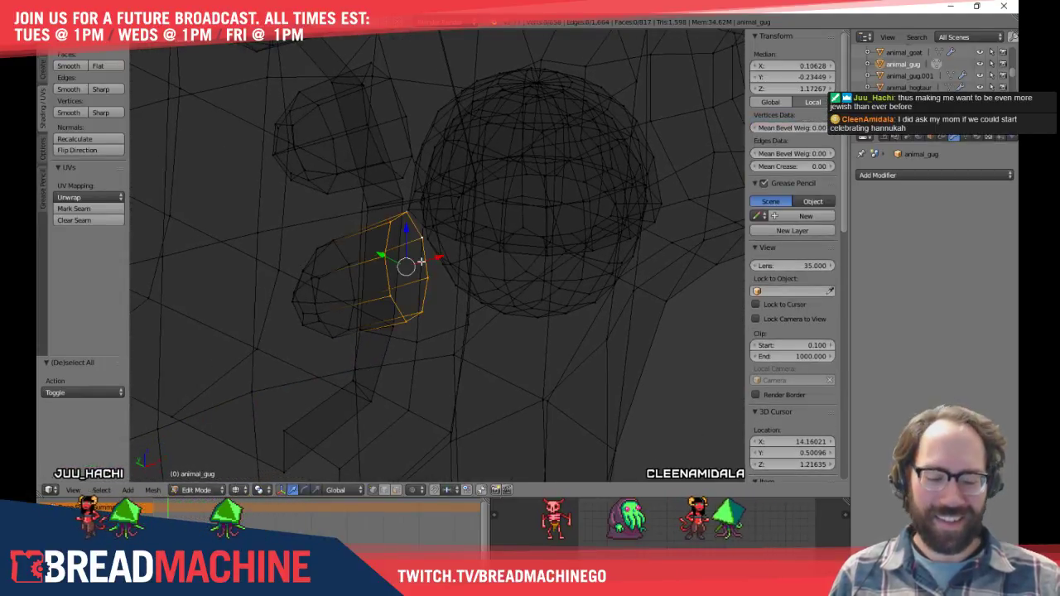
{"action": "key", "text": "KP_3"}
{"action": "key", "text": "z"}
{"action": "key", "text": "KP_1"}
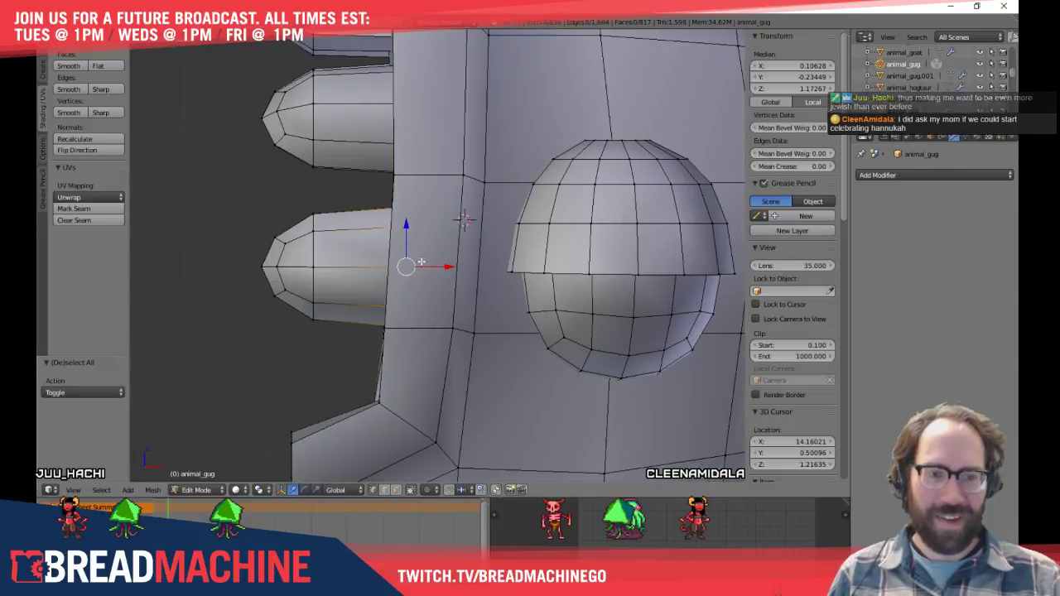
{"action": "scroll", "coordinate": [447, 231], "scroll_direction": "up", "scroll_amount": 3}
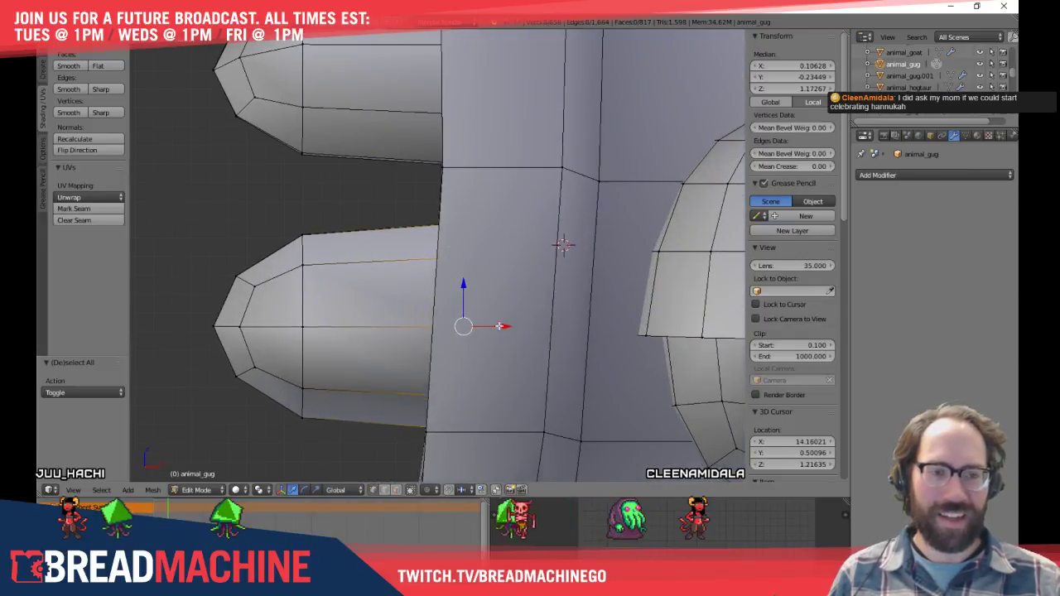
{"action": "key", "text": "s"}
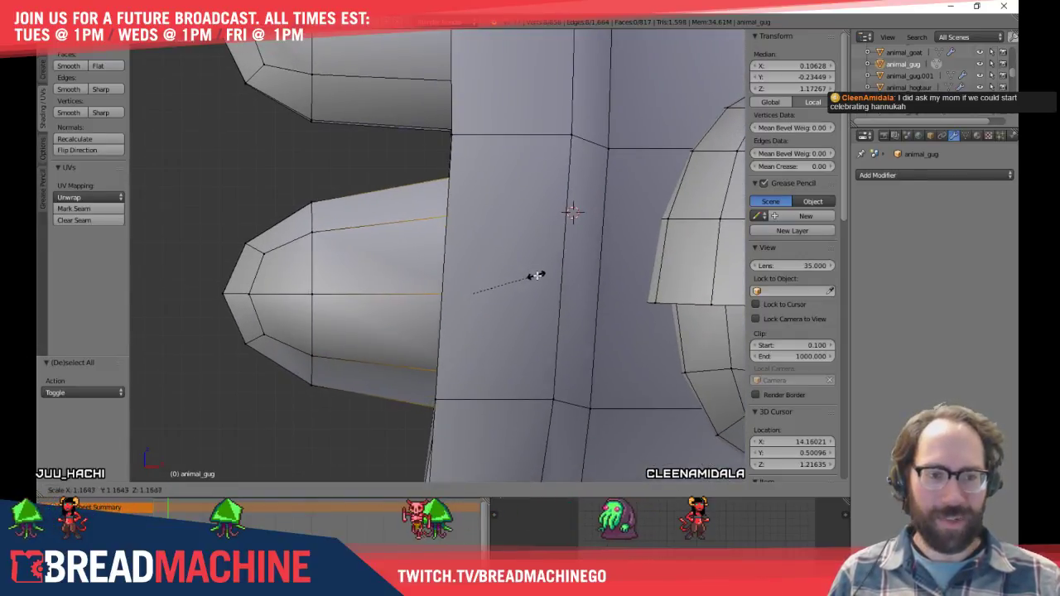
{"action": "left_click", "coordinate": [539, 276]}
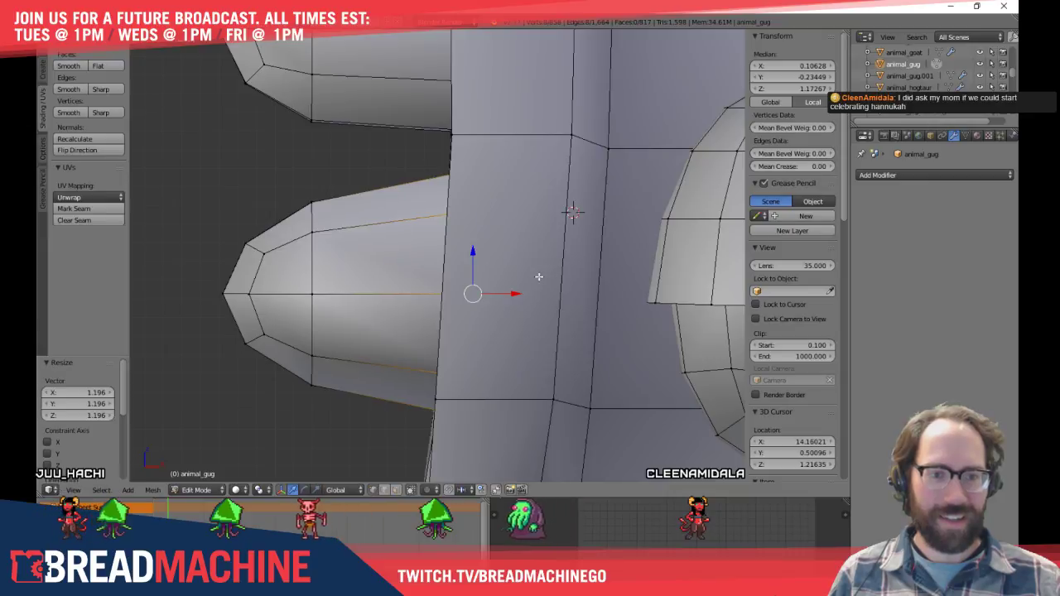
Narrow the same tooth's base loop slightly along Y, to about 0.92 of its width
{"action": "key", "text": "a"}
{"action": "right_click", "coordinate": [316, 261], "text": "alt"}
{"action": "middle_click_drag", "start_coordinate": [326, 271], "coordinate": [531, 266], "text": "shift"}
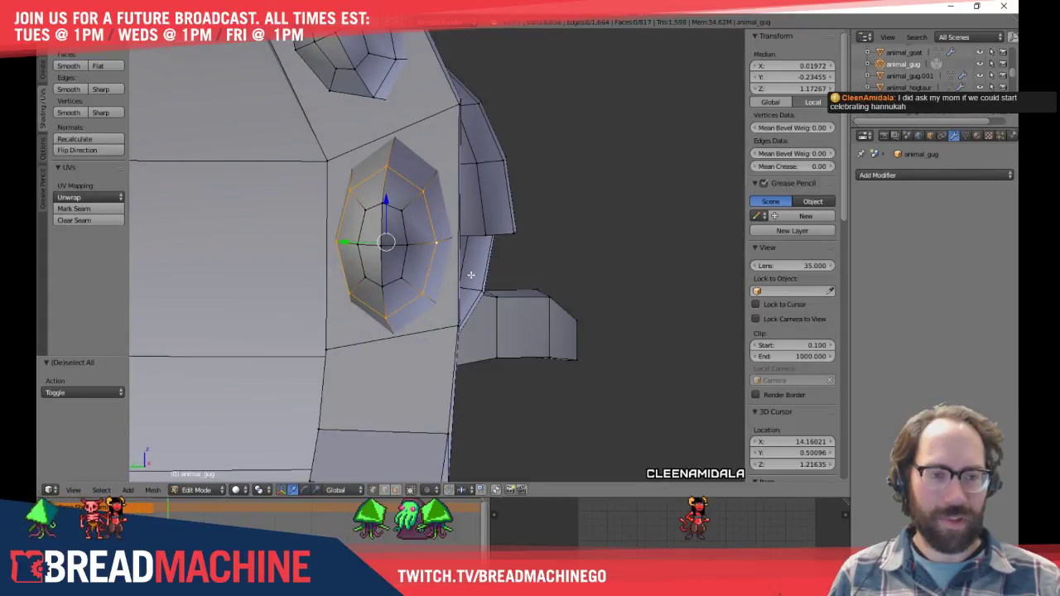
{"action": "key", "text": "z"}
{"action": "mouse_move", "coordinate": [442, 178]}
{"action": "middle_mouse_down"}
{"action": "mouse_move", "coordinate": [431, 193]}
{"action": "mouse_move", "coordinate": [450, 177]}
{"action": "middle_mouse_up"}
{"action": "key", "text": "z"}
{"action": "middle_click_drag", "start_coordinate": [525, 273], "coordinate": [569, 294]}
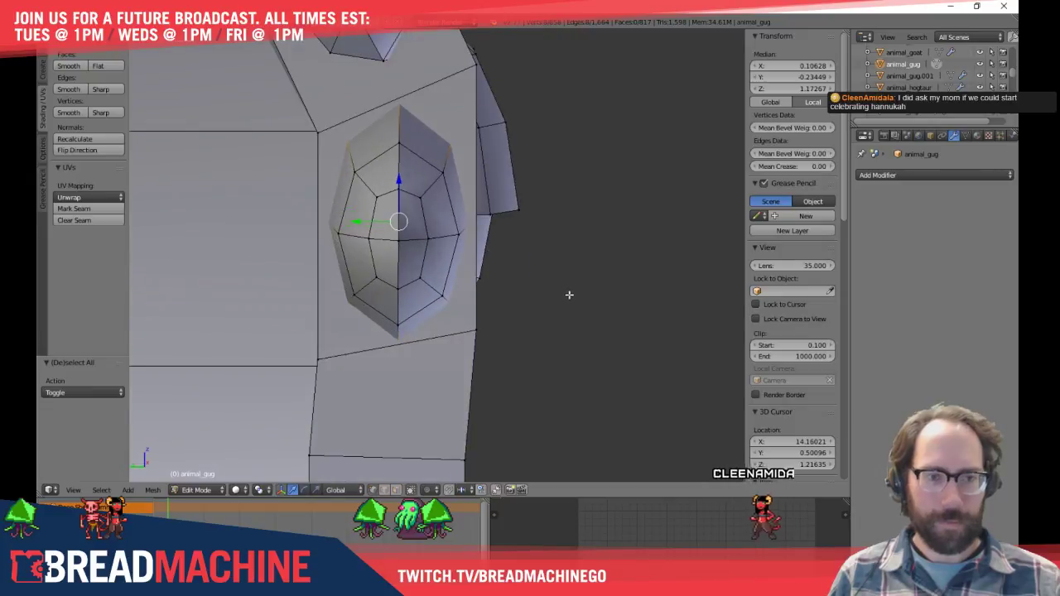
{"action": "key", "text": "s"}
{"action": "key", "text": "y"}
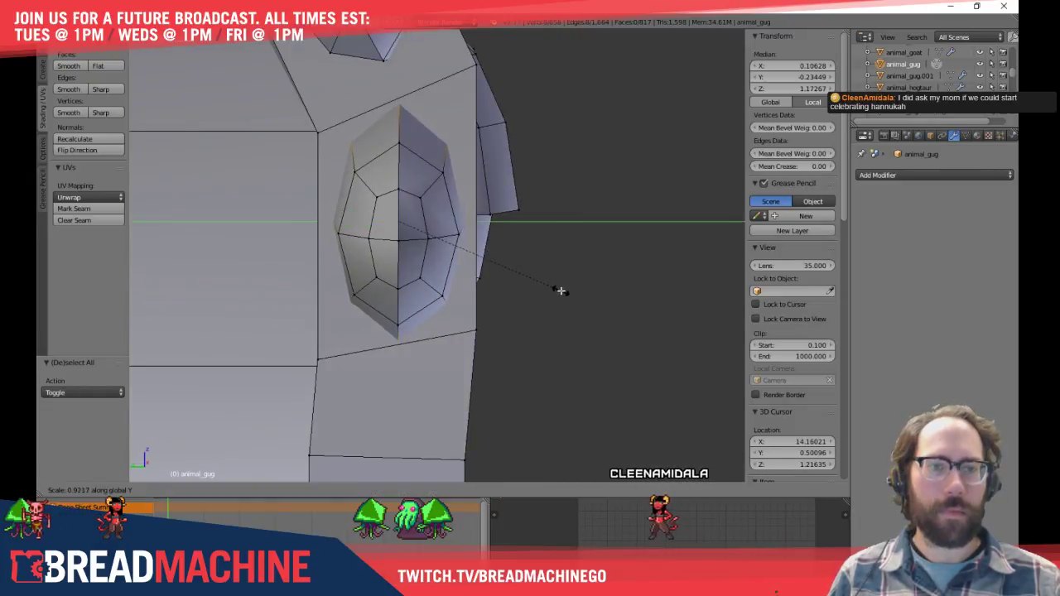
{"action": "left_click", "coordinate": [560, 289]}
Select the tooth's middle edge loop and scale it by about 1.136 along Z
{"action": "key", "text": "a"}
{"action": "right_click", "coordinate": [449, 201], "text": "alt"}
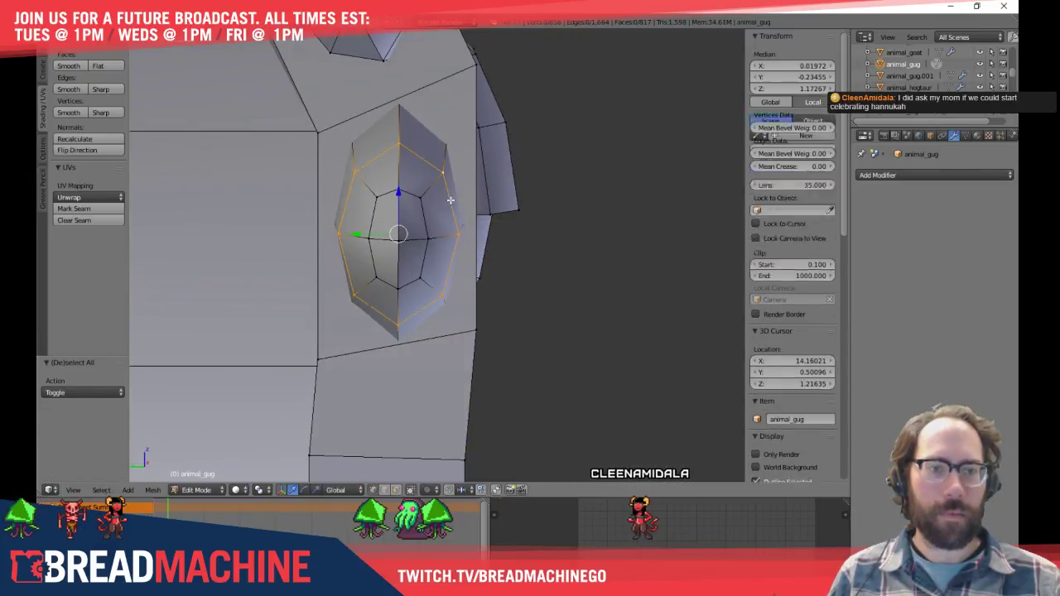
{"action": "key", "text": "s"}
{"action": "key", "text": "z"}
{"action": "left_click", "coordinate": [534, 364]}
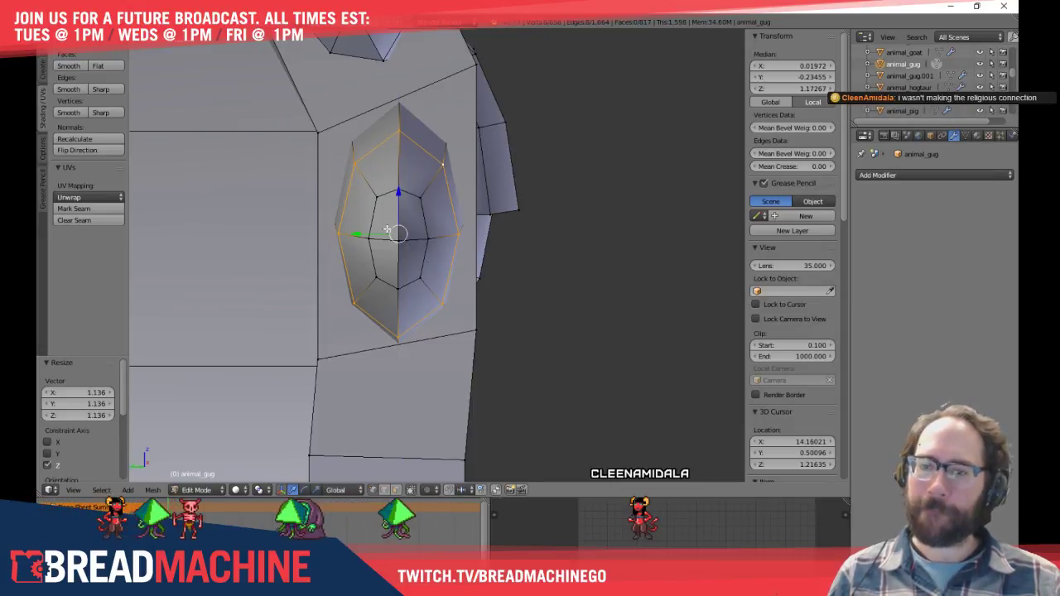
Cut a new edge loop around the tooth between its middle loop and base, and stretch it along Z to round the profile
{"action": "key", "text": "KP_1"}
{"action": "middle_click_drag", "start_coordinate": [402, 235], "coordinate": [348, 254], "text": "shift"}
{"action": "key", "text": "a"}
{"action": "key", "text": "ctrl+r"}
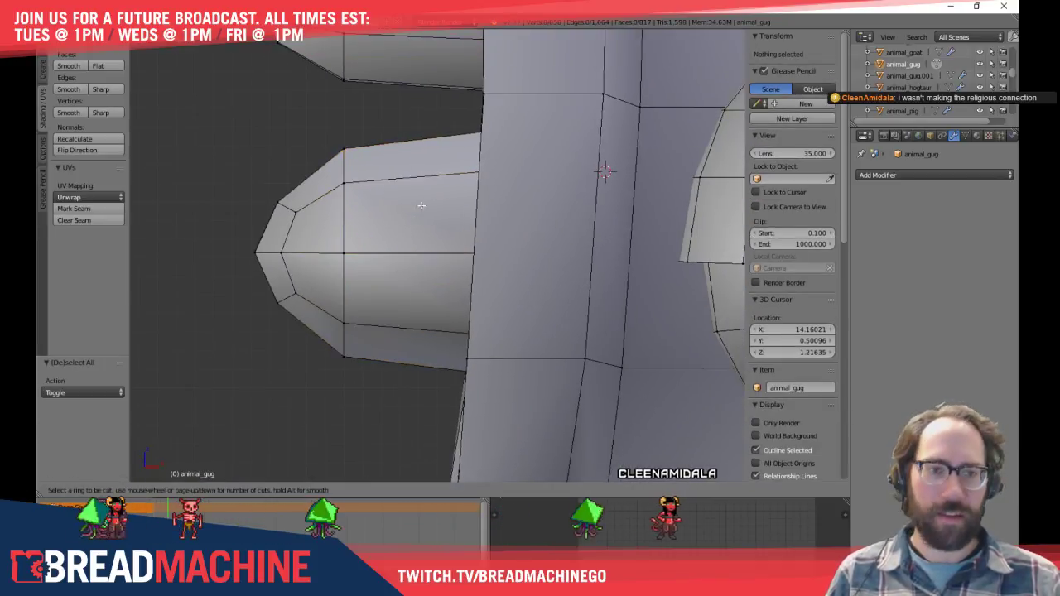
{"action": "left_click", "coordinate": [423, 205]}
{"action": "left_click", "coordinate": [431, 195]}
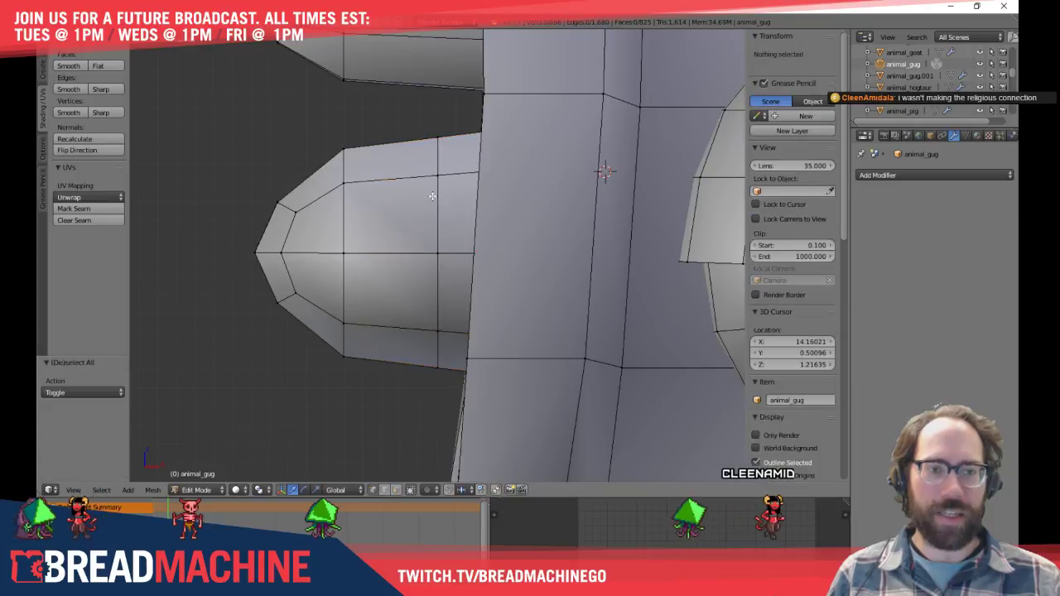
{"action": "key", "text": "s"}
{"action": "key", "text": "z"}
{"action": "left_click", "coordinate": [549, 428]}
Reselect the tooth's new edge loop and move it slightly along X toward the base
{"action": "key", "text": "a"}
{"action": "scroll", "coordinate": [518, 400], "scroll_direction": "down", "scroll_amount": 4}
{"action": "scroll", "coordinate": [481, 356], "scroll_direction": "up", "scroll_amount": 5}
{"action": "right_click", "coordinate": [437, 289], "text": "alt"}
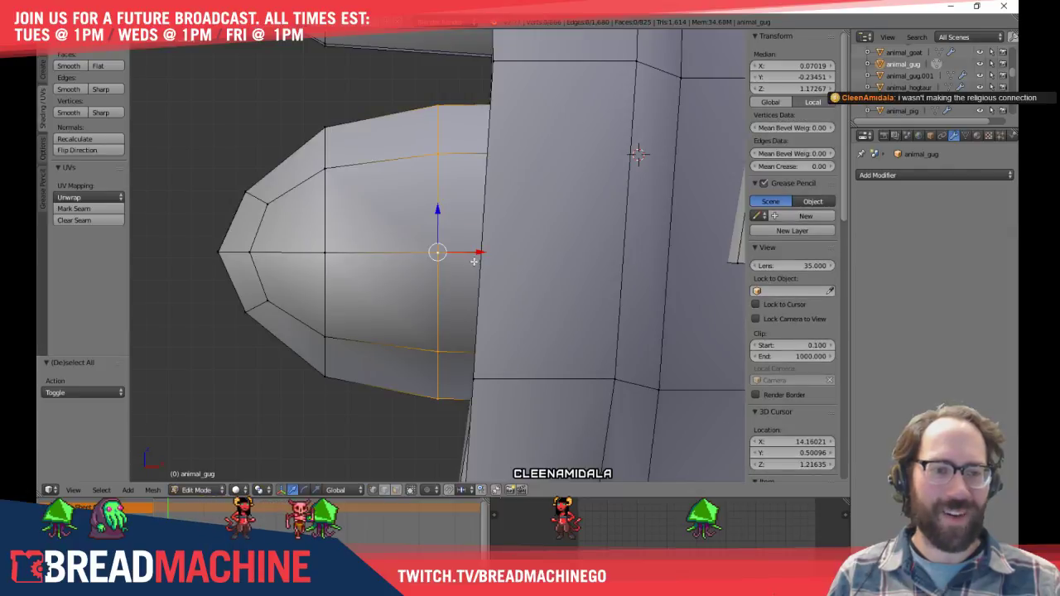
{"action": "left_click_drag", "start_coordinate": [478, 253], "coordinate": [486, 253]}
{"action": "key", "text": "a"}
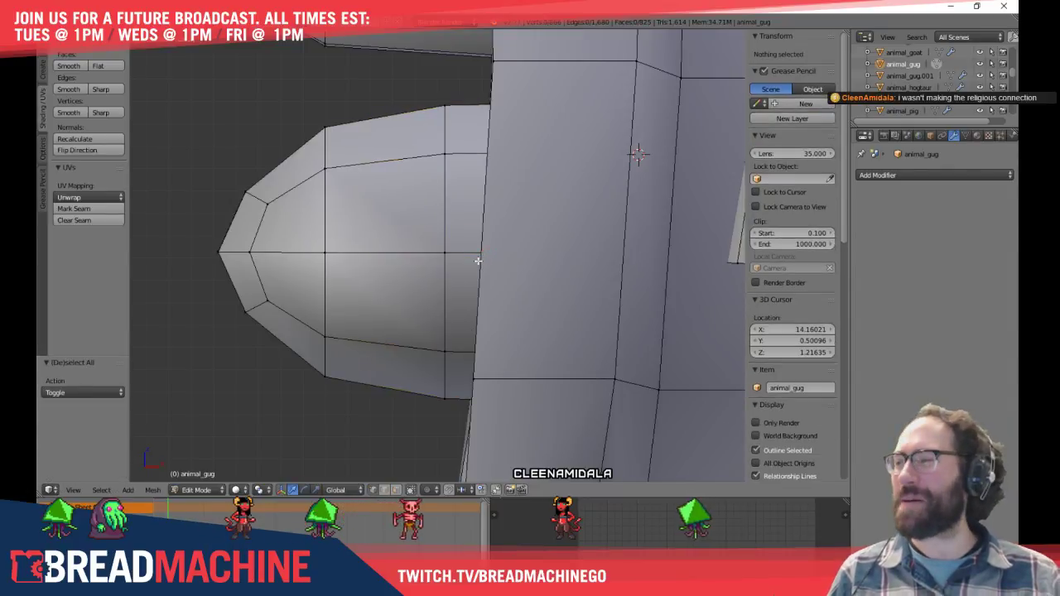
Examine the reshaped tooth in wireframe and solid shading, selecting its linked geometry to compare it with the other teeth face-on
{"action": "key", "text": "z"}
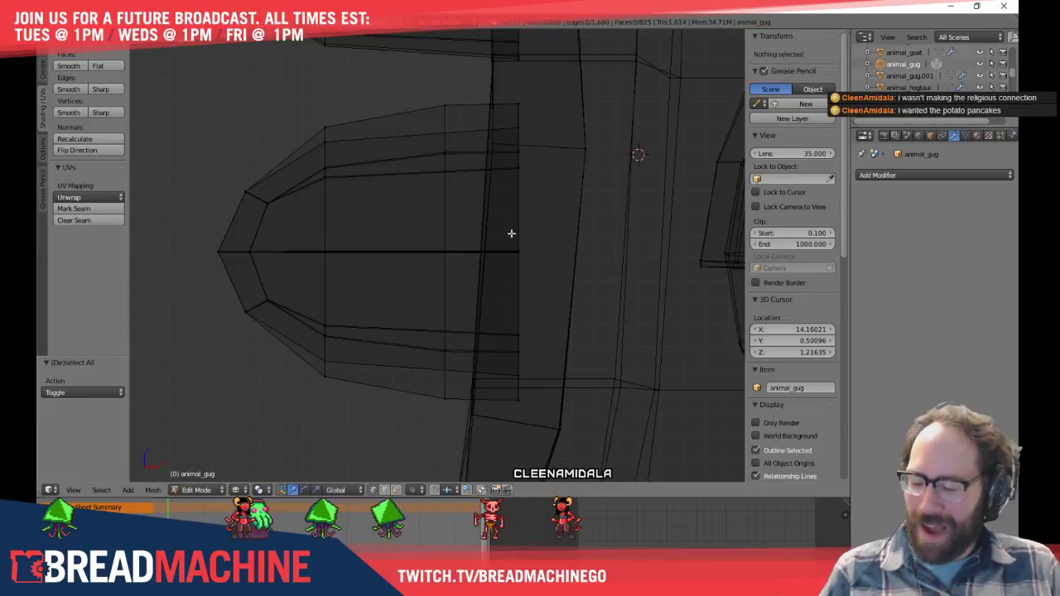
{"action": "scroll", "coordinate": [447, 209], "scroll_direction": "down", "scroll_amount": 2}
{"action": "key", "text": "a"}
{"action": "key", "text": "a"}
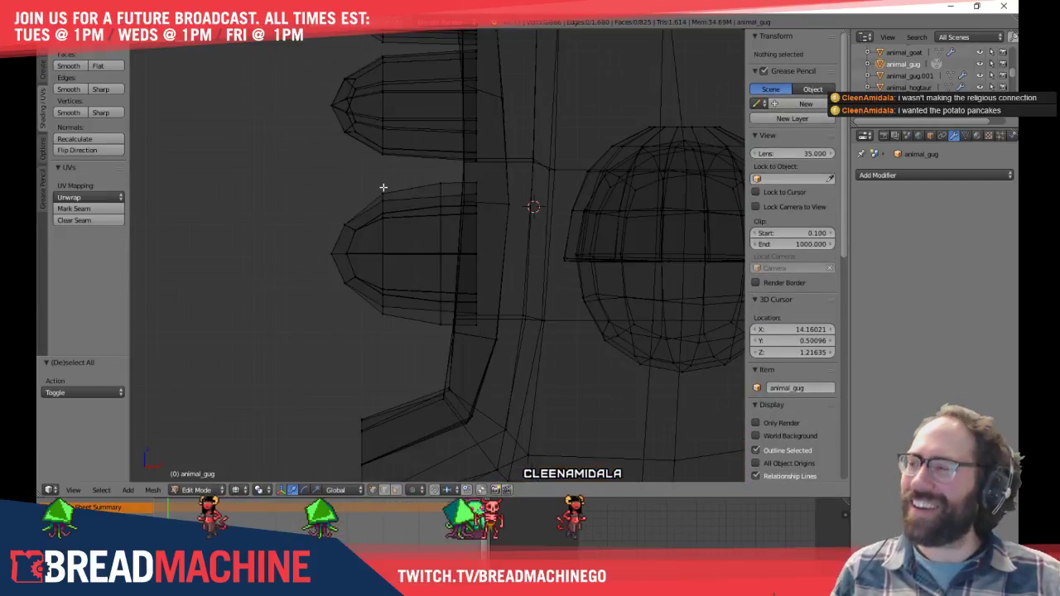
{"action": "mouse_move", "coordinate": [381, 227]}
{"action": "middle_mouse_down"}
{"action": "mouse_move", "coordinate": [444, 232]}
{"action": "mouse_move", "coordinate": [430, 257]}
{"action": "mouse_move", "coordinate": [483, 251]}
{"action": "mouse_move", "coordinate": [452, 267]}
{"action": "mouse_move", "coordinate": [402, 254]}
{"action": "mouse_move", "coordinate": [390, 236]}
{"action": "mouse_move", "coordinate": [398, 252]}
{"action": "mouse_move", "coordinate": [397, 217]}
{"action": "mouse_move", "coordinate": [433, 177]}
{"action": "mouse_move", "coordinate": [569, 189]}
{"action": "mouse_move", "coordinate": [567, 179]}
{"action": "middle_mouse_up"}
{"action": "key", "text": "z"}
{"action": "right_click", "coordinate": [397, 252]}
{"action": "key", "text": "l"}
{"action": "key", "text": "ctrl+KP_3"}
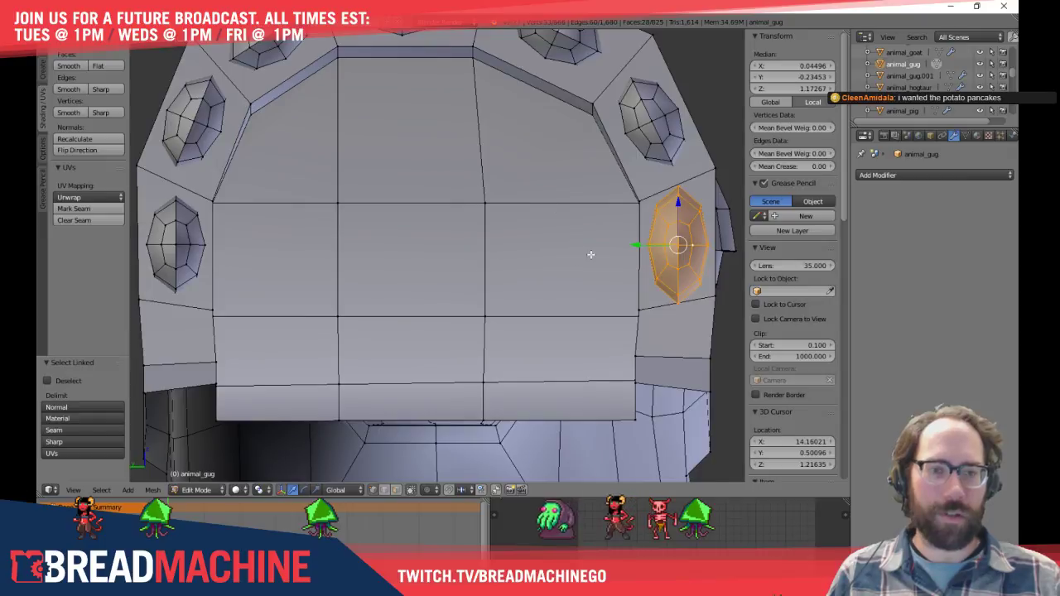
{"action": "middle_click_drag", "start_coordinate": [581, 256], "coordinate": [601, 269], "text": "shift"}
{"action": "key", "text": "a"}
Move the two upper vertices of the mouth's inner rim on the positive Y side inward, away from the teeth
{"action": "right_click", "coordinate": [269, 123]}
{"action": "middle_click_drag", "start_coordinate": [299, 147], "coordinate": [283, 176], "text": "shift"}
{"action": "key", "text": "g"}
{"action": "left_click", "coordinate": [307, 189]}
{"action": "right_click", "coordinate": [343, 92]}
{"action": "key", "text": "g"}
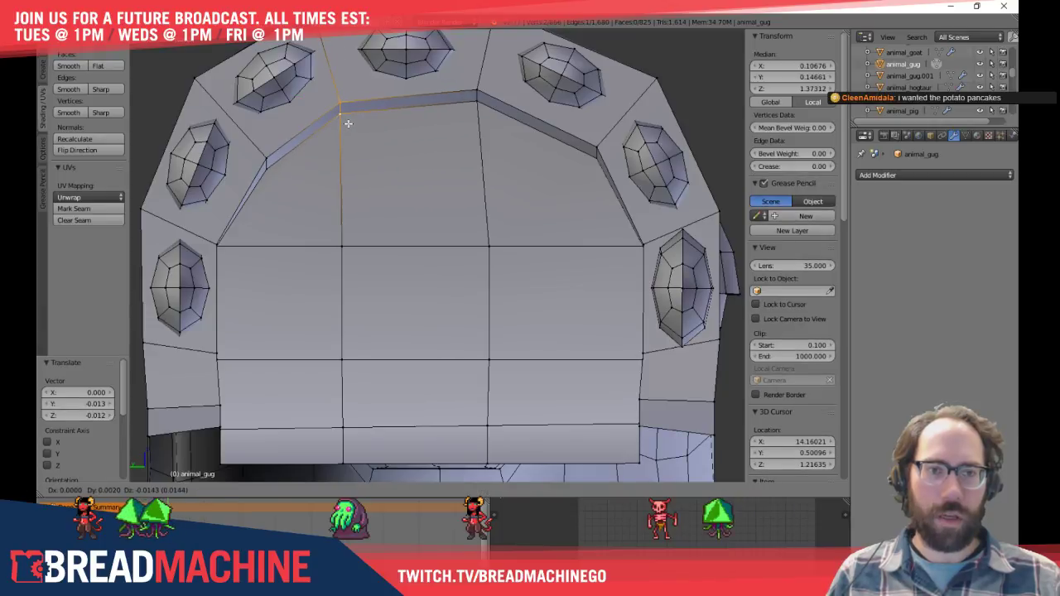
{"action": "left_click", "coordinate": [348, 122]}
Move the two upper inner-rim vertices on the negative Y side, shifting the outer one about 0.010 along Y
{"action": "right_click", "coordinate": [477, 95]}
{"action": "key", "text": "g"}
{"action": "left_click", "coordinate": [489, 131]}
{"action": "right_click", "coordinate": [602, 147]}
{"action": "key", "text": "g"}
{"action": "left_click", "coordinate": [590, 153]}
Move the inner-rim vertex beside the reshaped tooth inward by about 0.011 along Y
{"action": "right_click", "coordinate": [640, 244]}
{"action": "right_click", "coordinate": [641, 244], "text": "shift"}
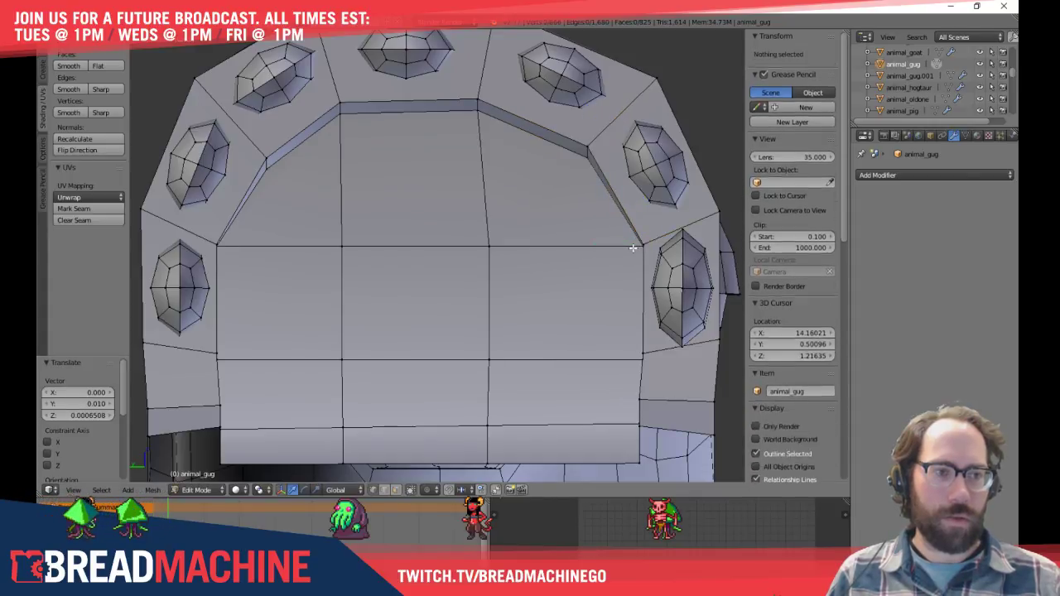
{"action": "key", "text": "z"}
{"action": "key", "text": "z"}
{"action": "key", "text": "g"}
{"action": "left_click", "coordinate": [628, 245]}
Move the matching inner-rim vertex on the positive Y side by about -0.011 along Y and -0.003 along Z
{"action": "middle_click_drag", "start_coordinate": [193, 229], "coordinate": [159, 233], "text": "shift"}
{"action": "right_click", "coordinate": [293, 235]}
{"action": "right_click", "coordinate": [286, 226], "text": "shift"}
{"action": "right_click", "coordinate": [322, 230]}
{"action": "middle_click_drag", "start_coordinate": [245, 287], "coordinate": [241, 272], "text": "shift"}
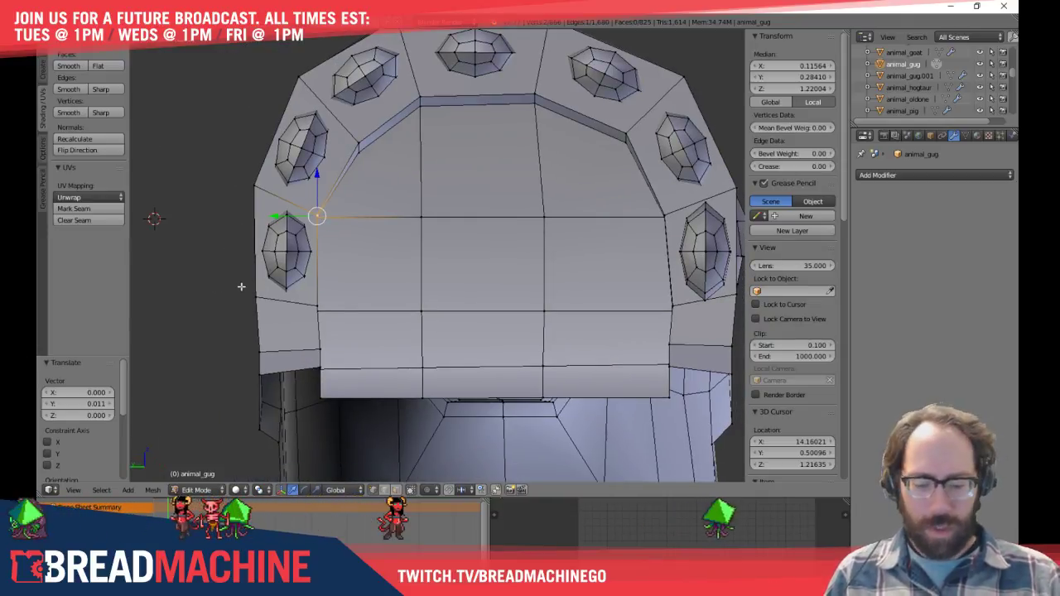
{"action": "key", "text": "g"}
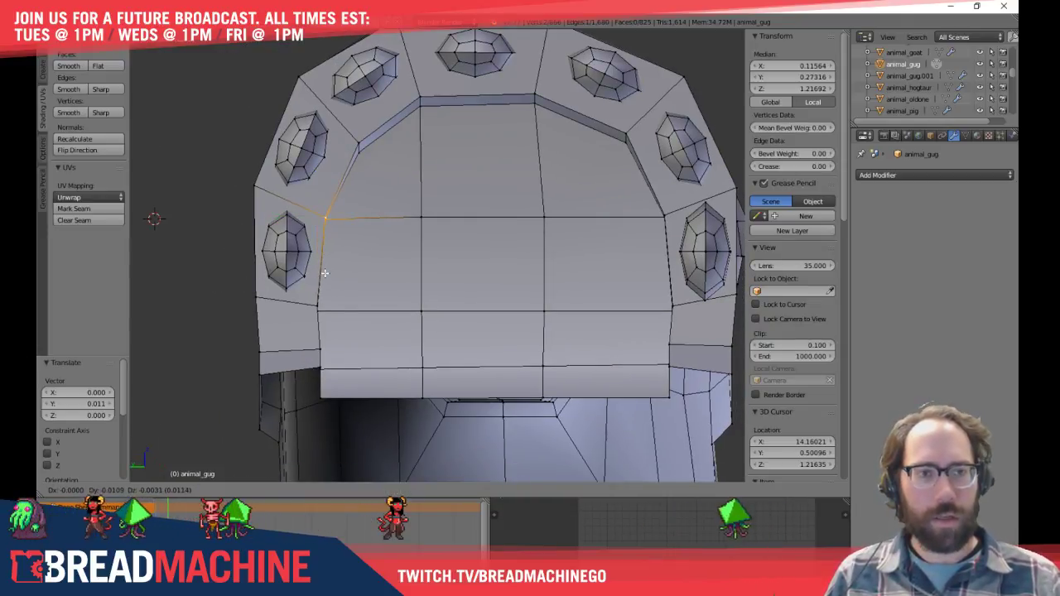
{"action": "left_click", "coordinate": [325, 273]}
Select the lower inner-rim vertices at both sides of the mouth and scale them together to 0.936 along Y
{"action": "middle_click_drag", "start_coordinate": [373, 303], "coordinate": [322, 279], "text": "shift"}
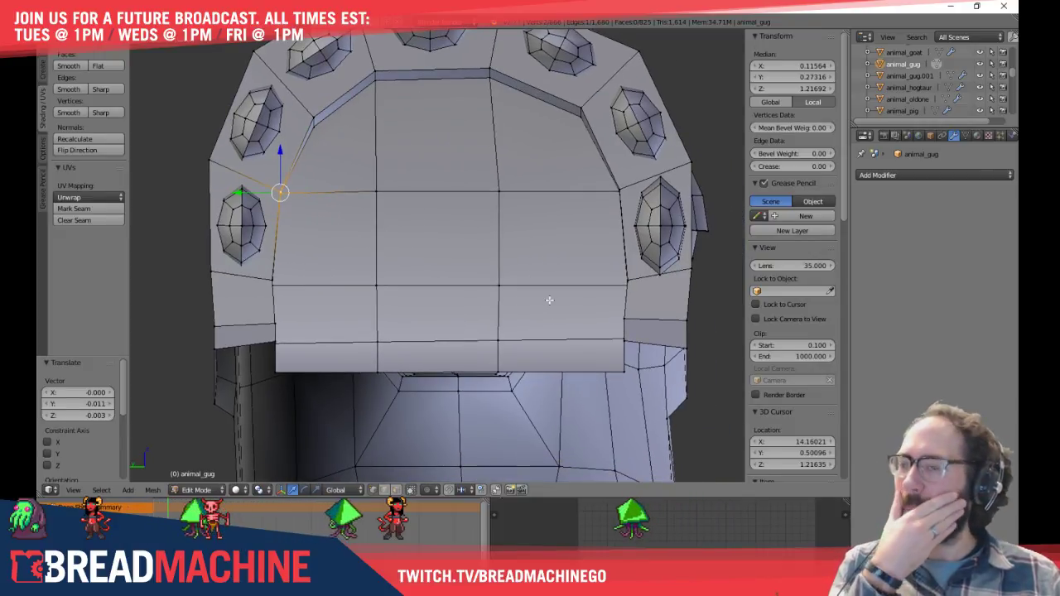
{"action": "middle_click_drag", "start_coordinate": [378, 295], "coordinate": [317, 298]}
{"action": "right_click", "coordinate": [292, 280]}
{"action": "right_click", "coordinate": [301, 280], "text": "shift"}
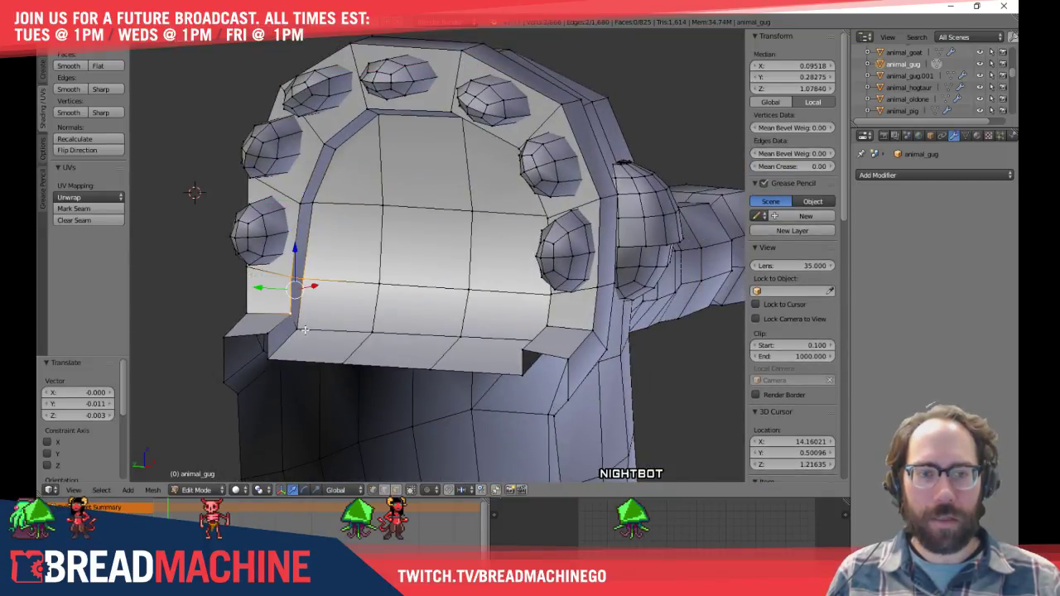
{"action": "middle_click_drag", "start_coordinate": [325, 356], "coordinate": [509, 267]}
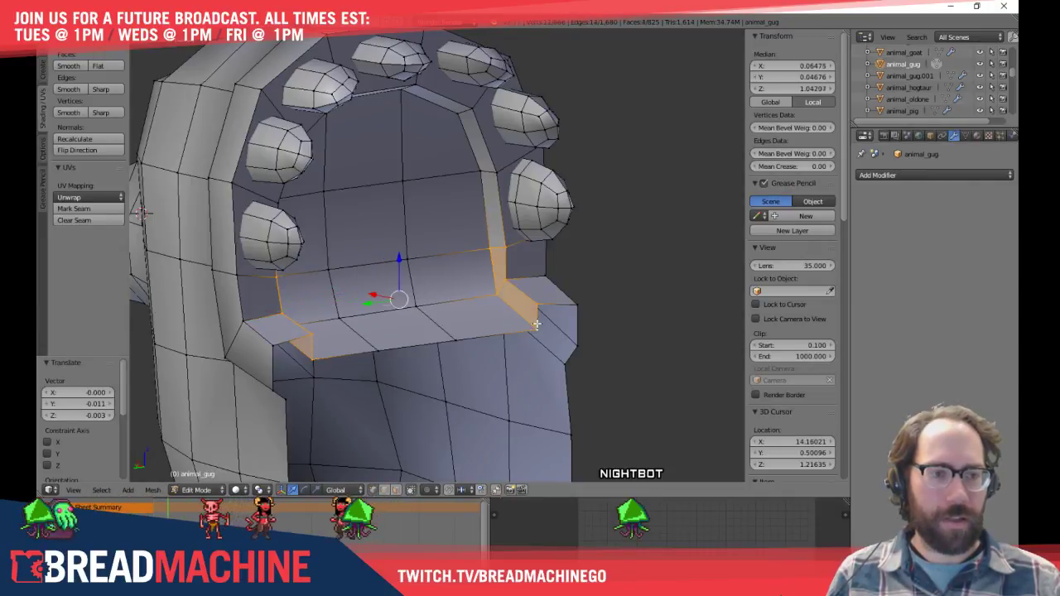
{"action": "key", "text": "KP_1"}
{"action": "key", "text": "z"}
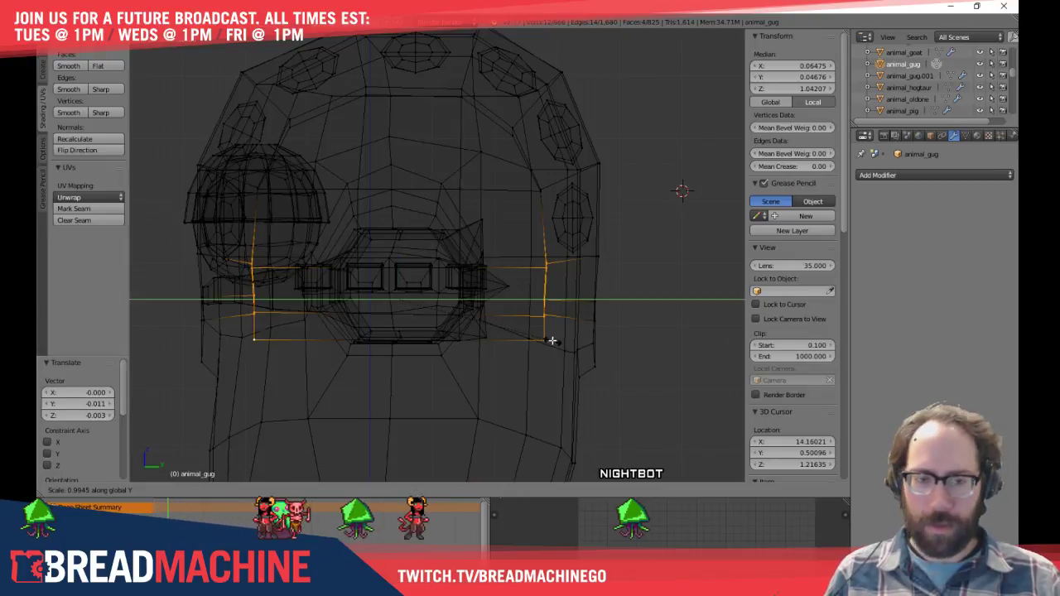
{"action": "key", "text": "s"}
{"action": "key", "text": "y"}
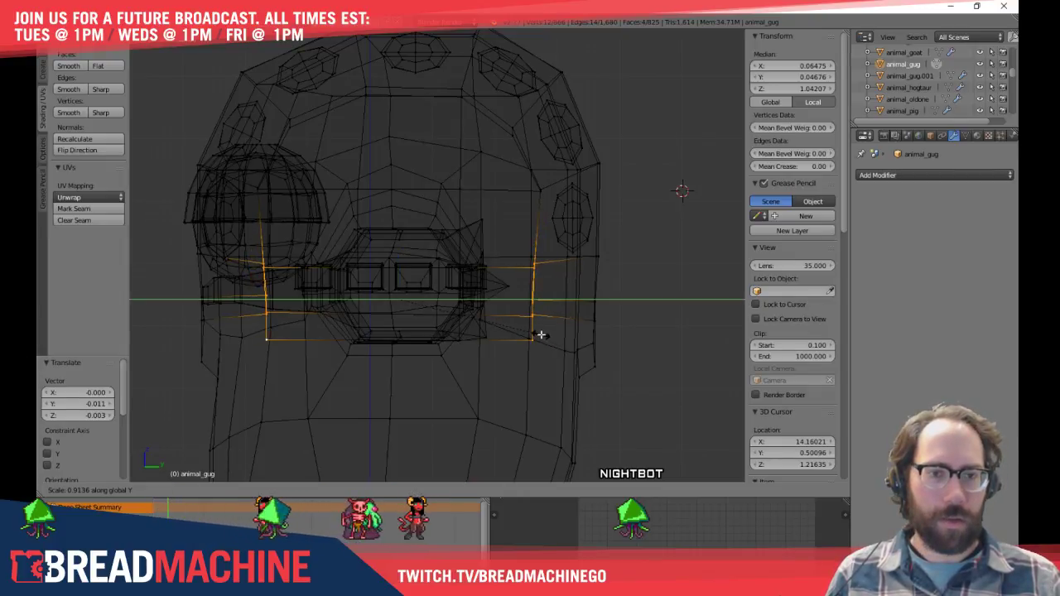
{"action": "left_click", "coordinate": [544, 335]}
{"action": "middle_click_drag", "start_coordinate": [251, 292], "coordinate": [532, 299]}
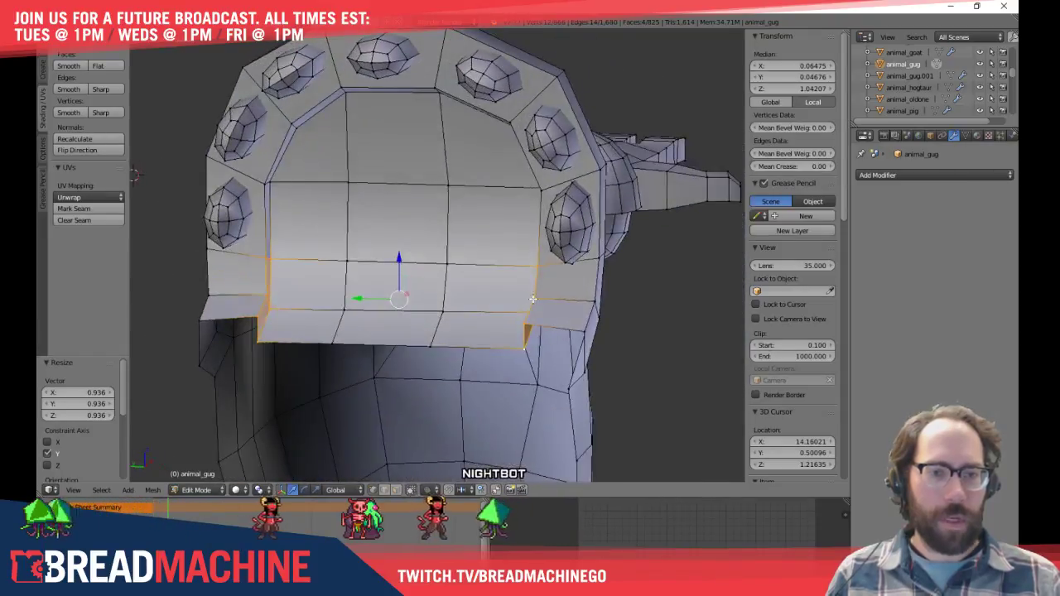
Select the horizontal edge loop crossing the lower inner mouth and rim and edge-slide it upward by a factor of -0.113
{"action": "key", "text": "a"}
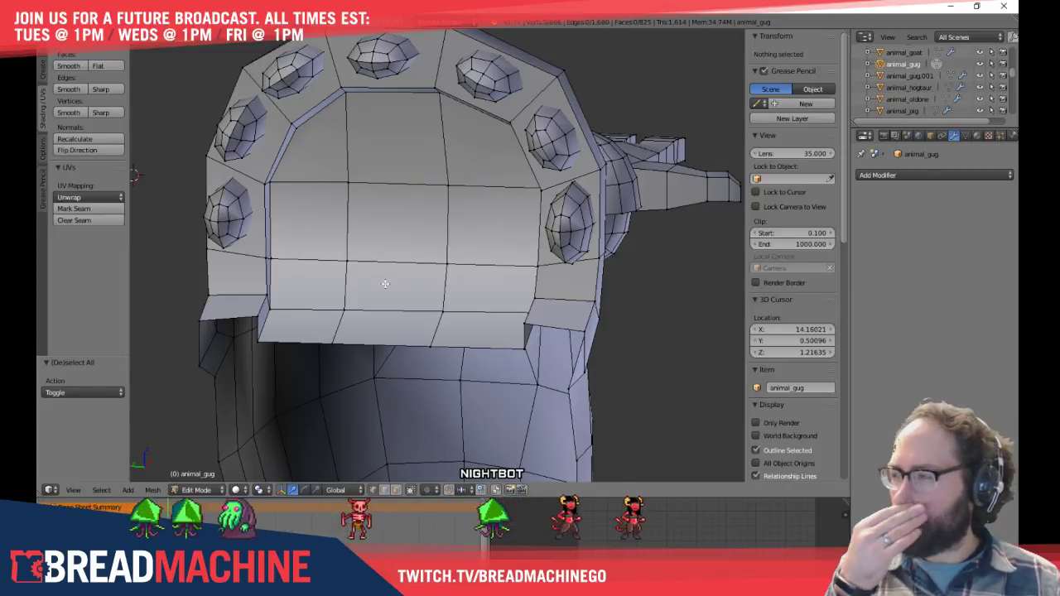
{"action": "scroll", "coordinate": [295, 248], "scroll_direction": "up", "scroll_amount": 1}
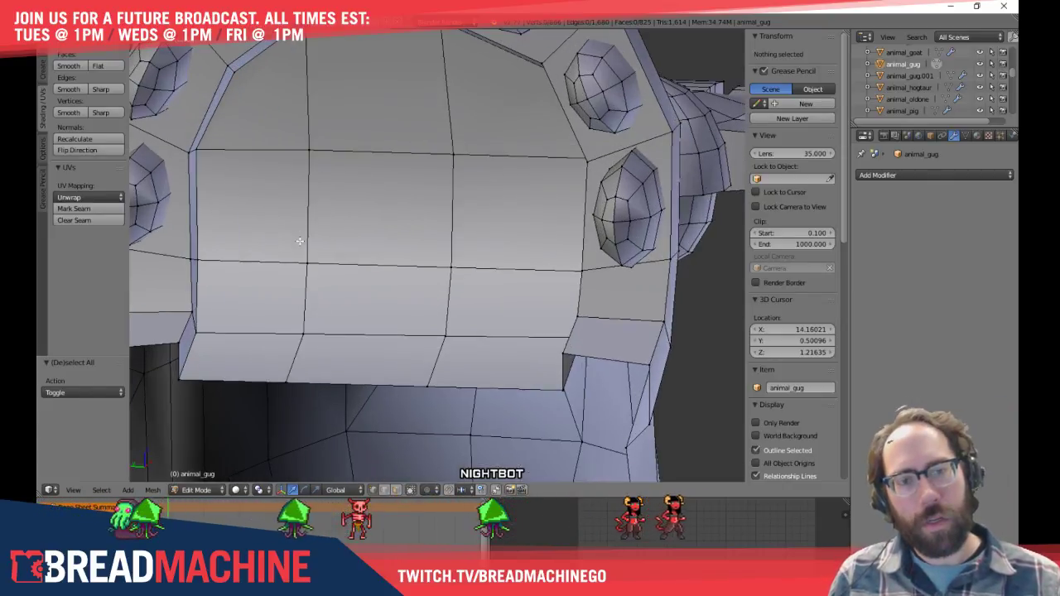
{"action": "scroll", "coordinate": [345, 266], "scroll_direction": "up", "scroll_amount": 1}
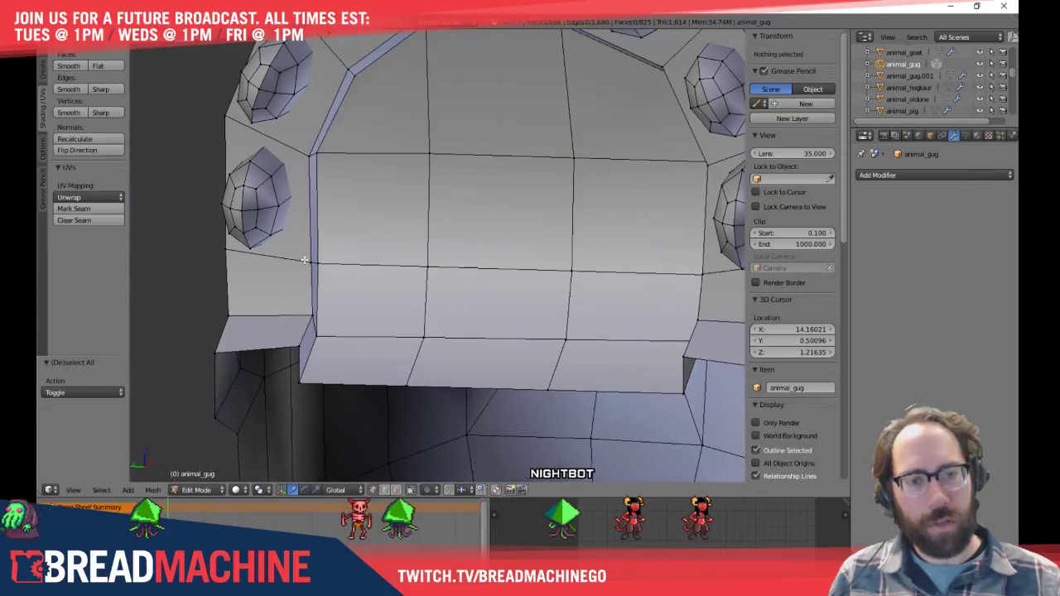
{"action": "right_click", "coordinate": [345, 266]}
{"action": "right_click", "coordinate": [571, 270], "text": "shift"}
{"action": "middle_click_drag", "start_coordinate": [665, 274], "coordinate": [532, 265]}
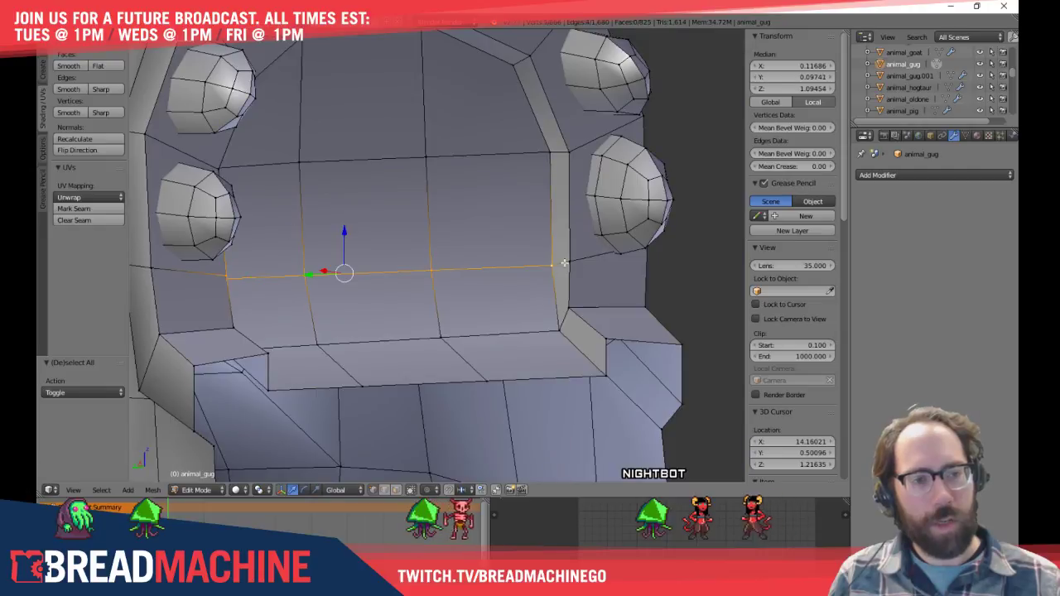
{"action": "key", "text": "g"}
{"action": "key", "text": "g"}
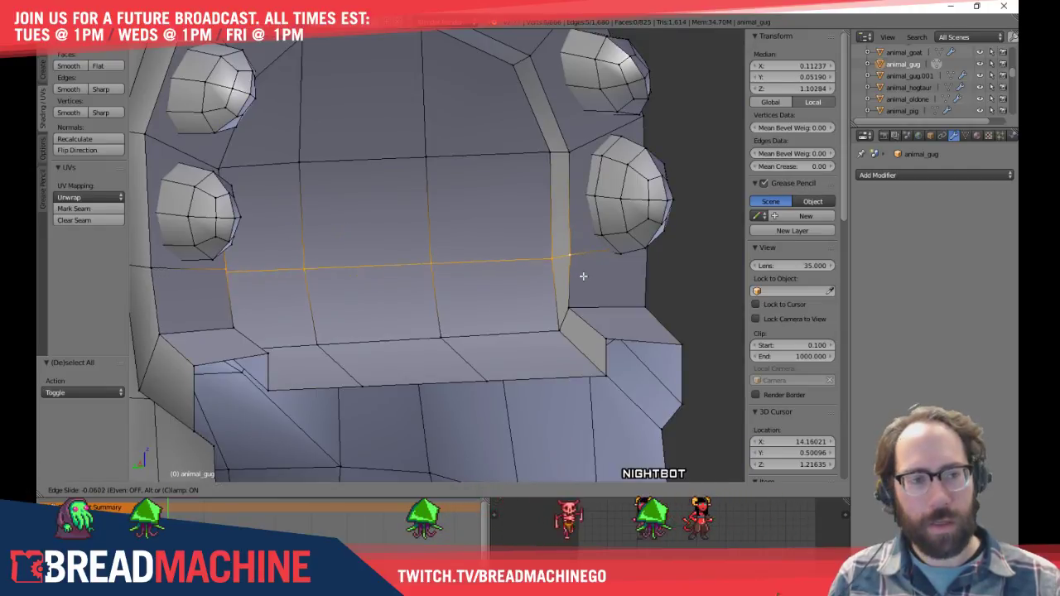
{"action": "left_click", "coordinate": [584, 272]}
Select the lowest tooth on the negative Y side and move it 0.005 along Y, centring it between the rim edges
{"action": "key", "text": "KP_1"}
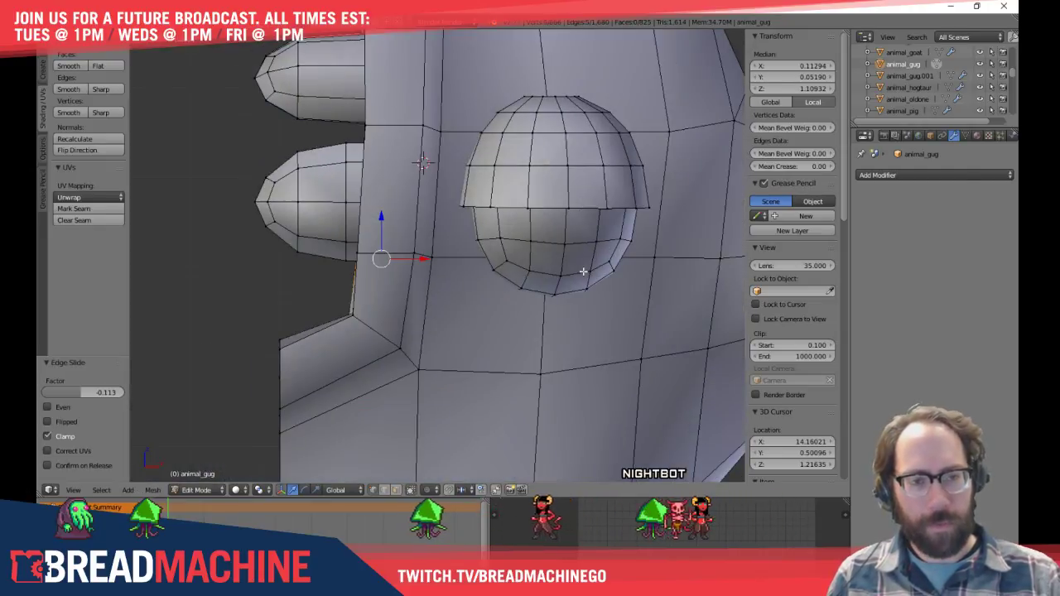
{"action": "key", "text": "KP_4"}
{"action": "key", "text": "KP_4"}
{"action": "key", "text": "KP_4"}
{"action": "key", "text": "KP_4"}
{"action": "key", "text": "KP_4"}
{"action": "key", "text": "KP_4"}
{"action": "key", "text": "KP_4"}
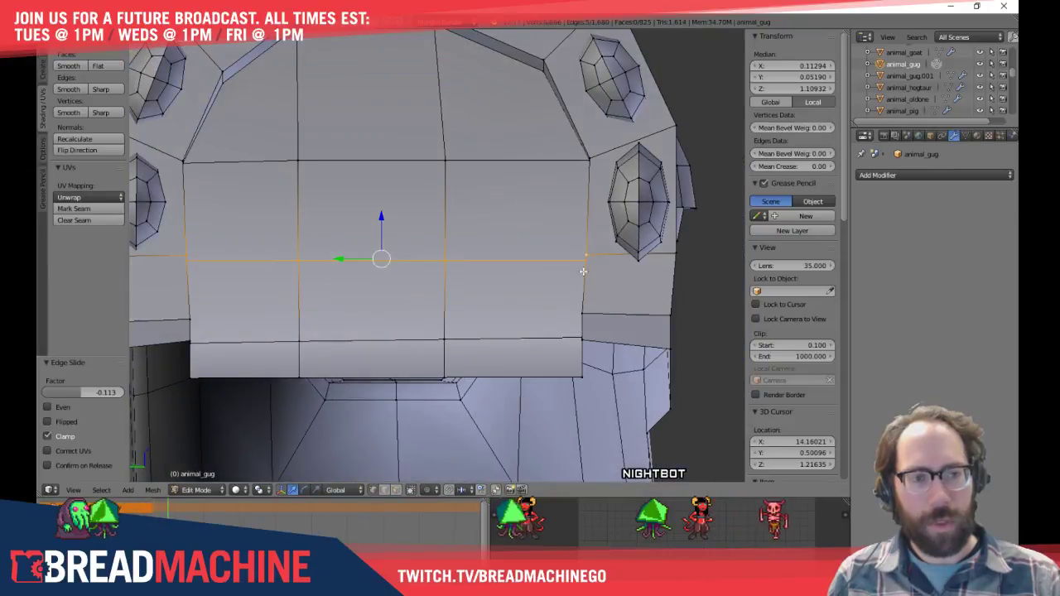
{"action": "middle_click_drag", "start_coordinate": [510, 266], "coordinate": [445, 285]}
{"action": "key", "text": "a"}
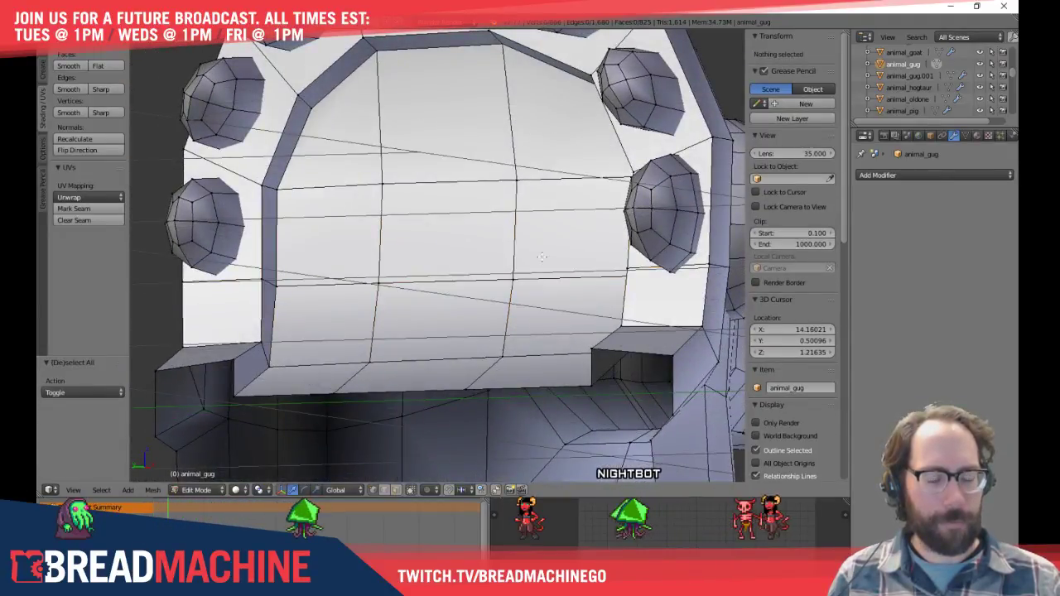
{"action": "middle_click_drag", "start_coordinate": [542, 256], "coordinate": [645, 261]}
{"action": "key", "text": "l"}
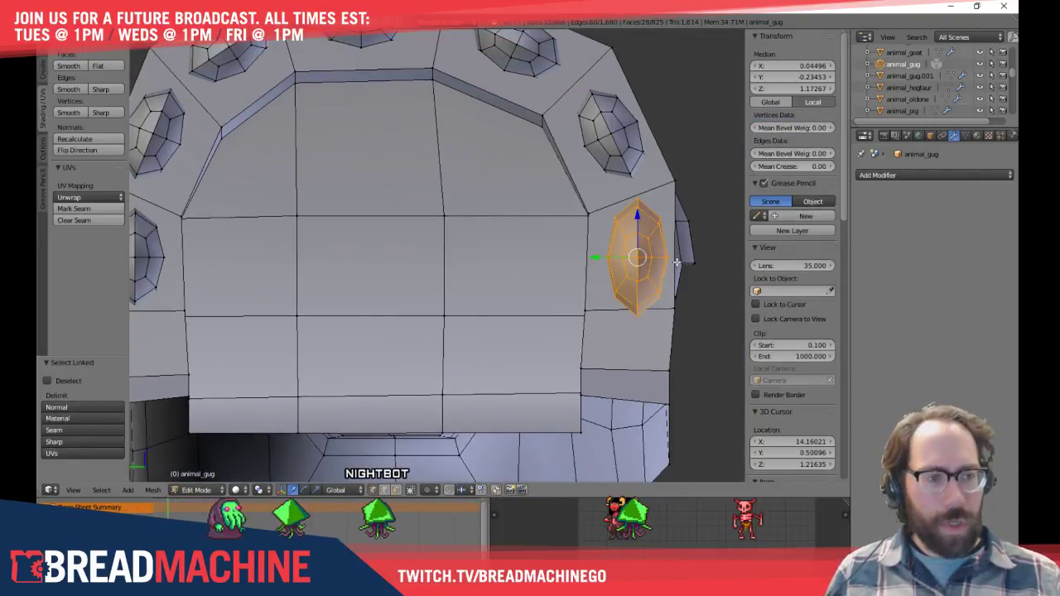
{"action": "left_click_drag", "start_coordinate": [594, 258], "coordinate": [590, 258]}
Duplicate the reshaped tooth across the mouth to the positive Y side, offset 0.554 along Y
{"action": "middle_click_drag", "start_coordinate": [613, 242], "coordinate": [652, 317], "text": "shift"}
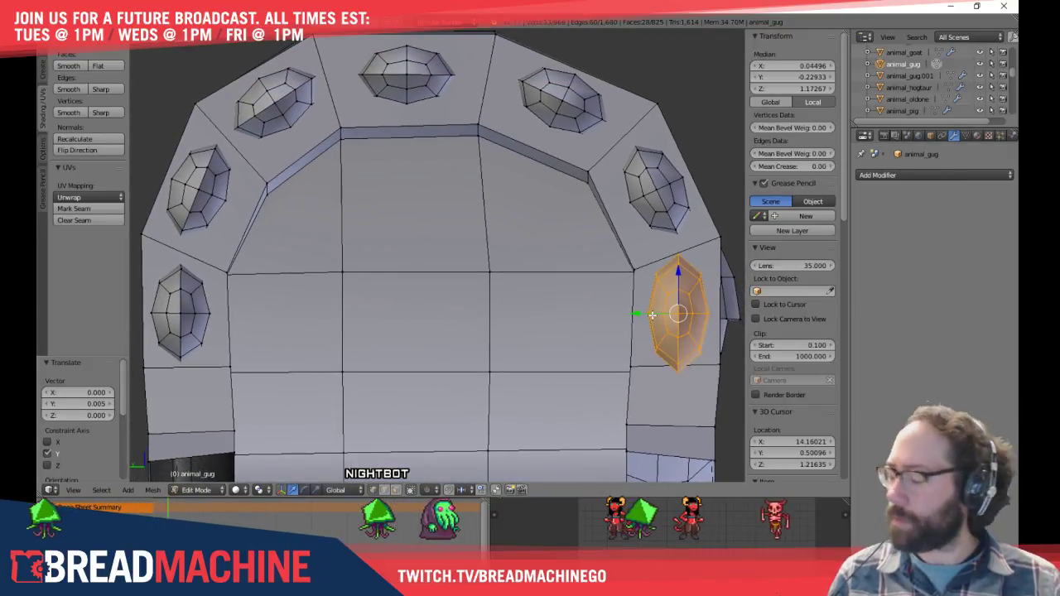
{"action": "key", "text": "g"}
{"action": "key", "text": "y"}
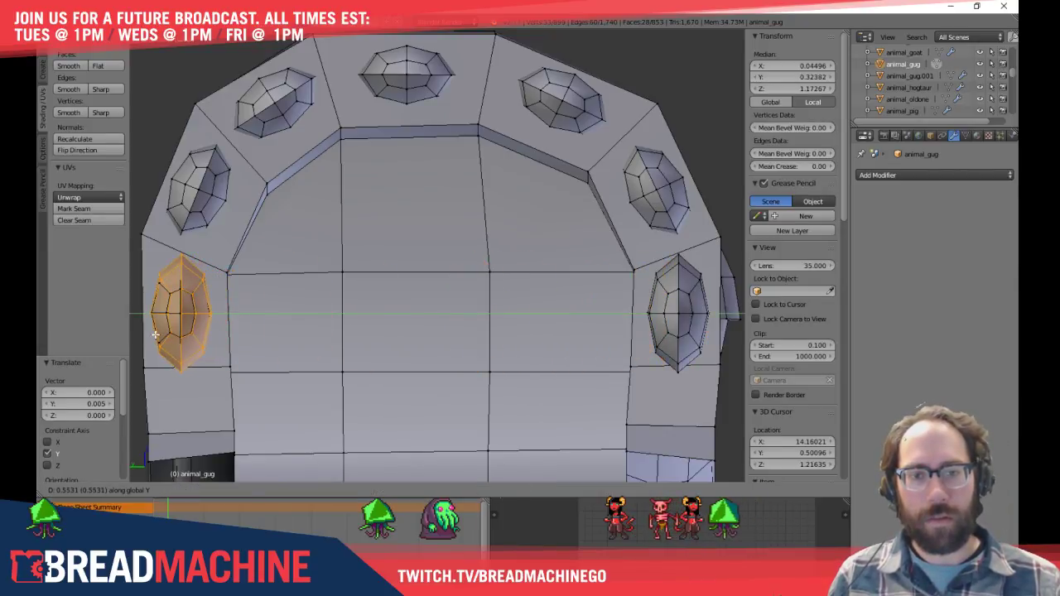
{"action": "left_click", "coordinate": [154, 334]}
Delete the vertices of the old lowest tooth on the positive Y side, keeping the new copy
{"action": "middle_click_drag", "start_coordinate": [155, 334], "coordinate": [201, 329], "text": "shift"}
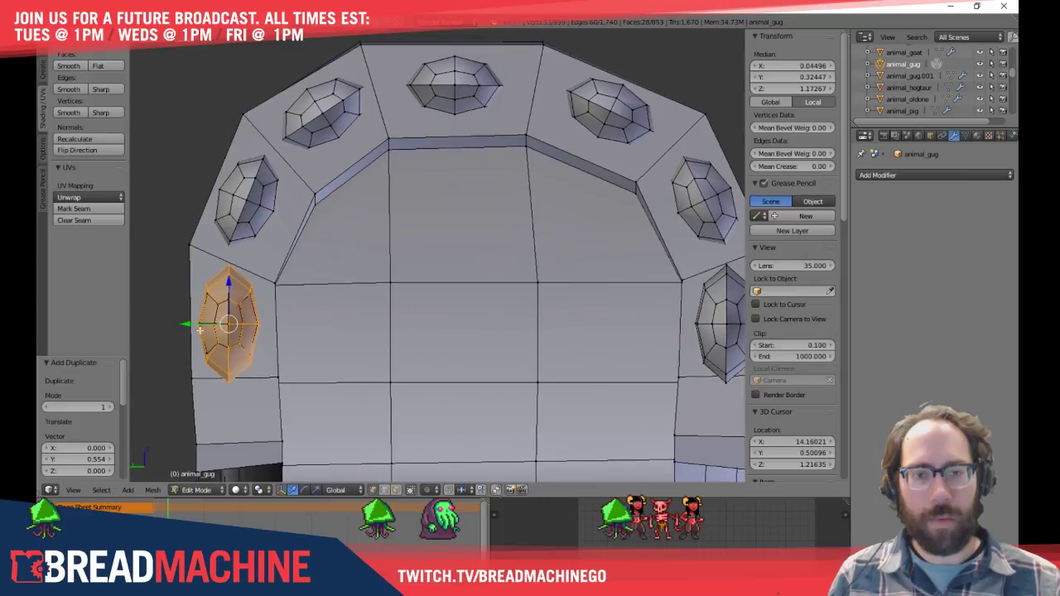
{"action": "key", "text": "a"}
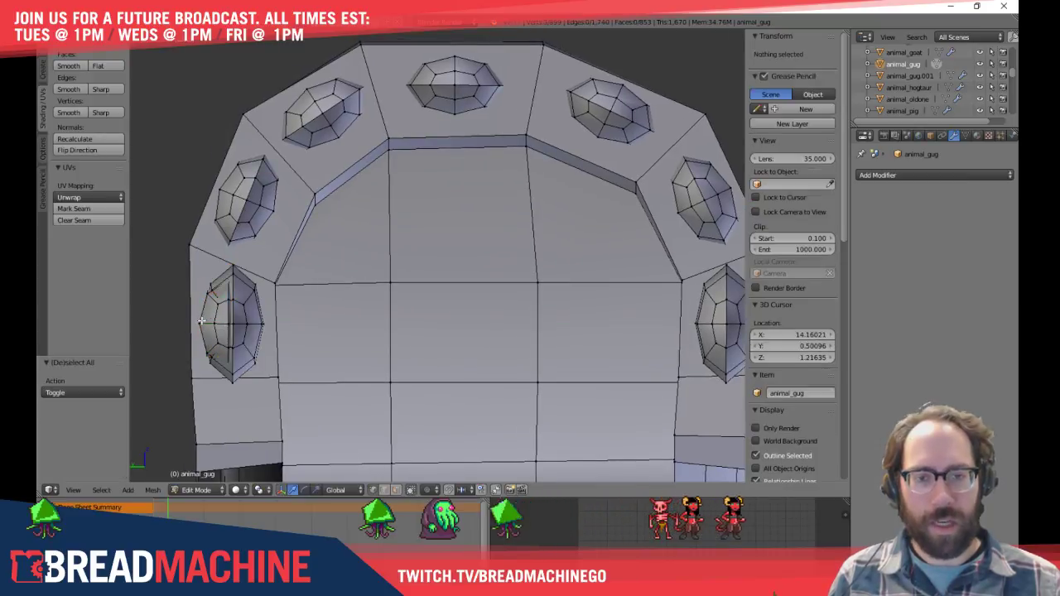
{"action": "key", "text": "l"}
{"action": "key", "text": "x"}
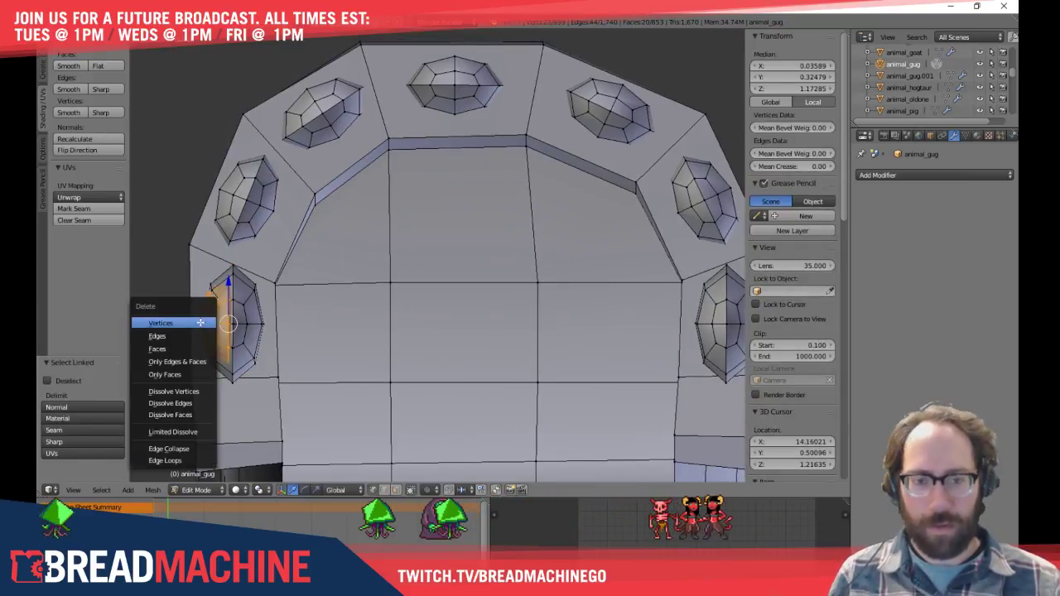
{"action": "left_click", "coordinate": [228, 323]}
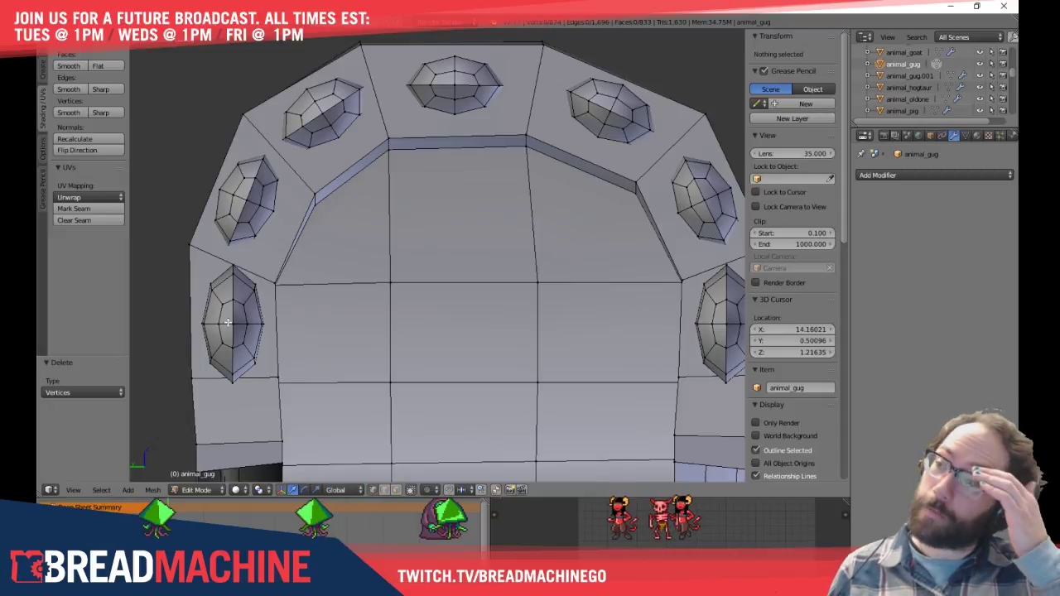
Duplicate the new positive-Y tooth up to the top-centre slot, offset -0.245 along Y and 0.281 along Z
{"action": "middle_click_drag", "start_coordinate": [226, 325], "coordinate": [201, 292]}
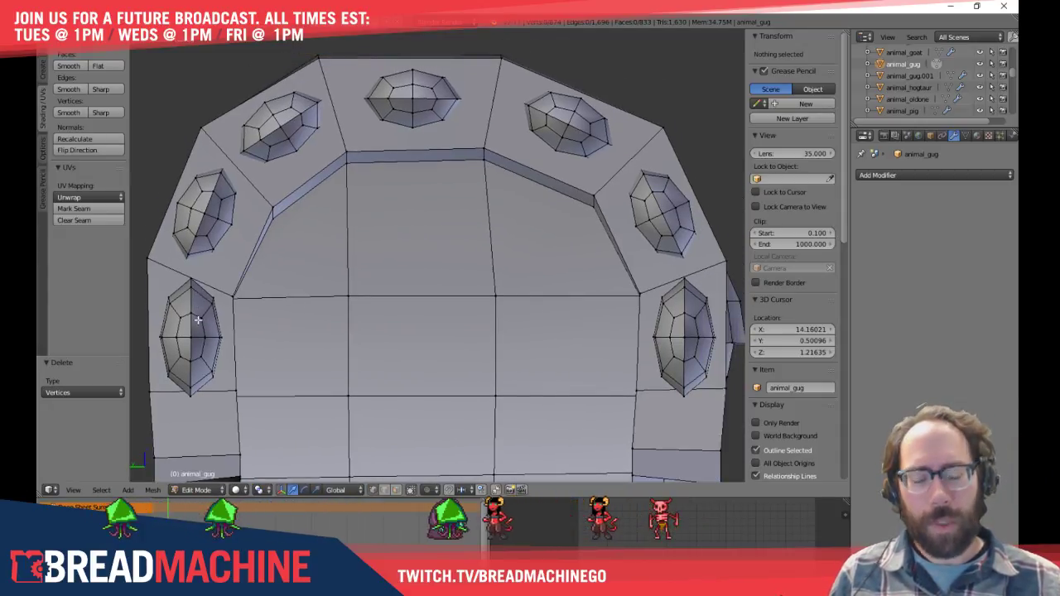
{"action": "key", "text": "l"}
{"action": "middle_click_drag", "start_coordinate": [233, 278], "coordinate": [235, 303], "text": "shift"}
{"action": "key", "text": "shift+d"}
{"action": "left_click", "coordinate": [455, 52]}
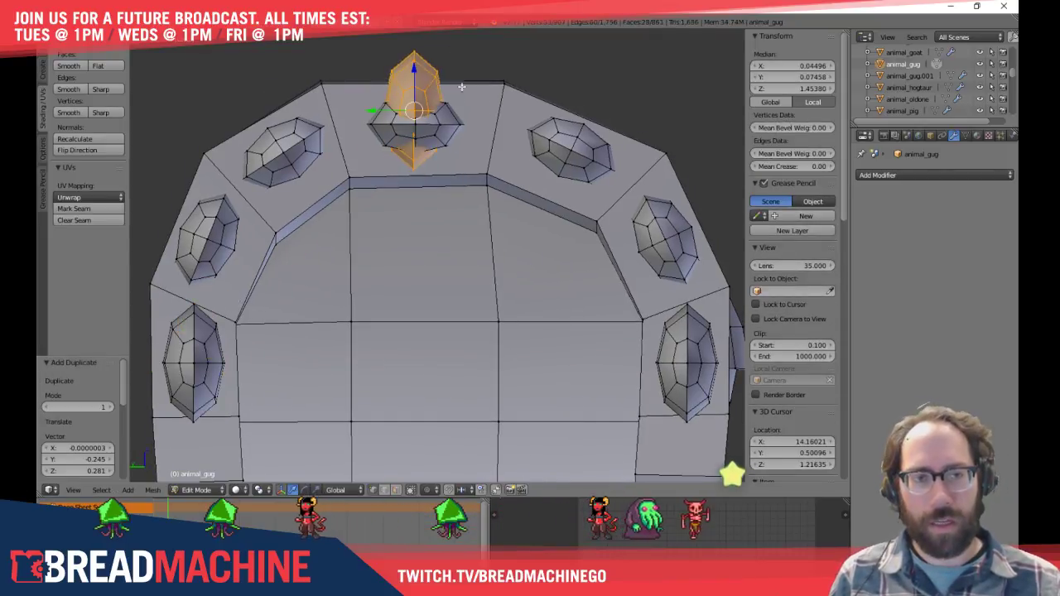
Rotate the top-centre copy 90° and move it -0.001 along Y and -0.015 along Z onto the old tooth
{"action": "middle_click_drag", "start_coordinate": [456, 53], "coordinate": [476, 100]}
{"action": "key", "text": "r"}
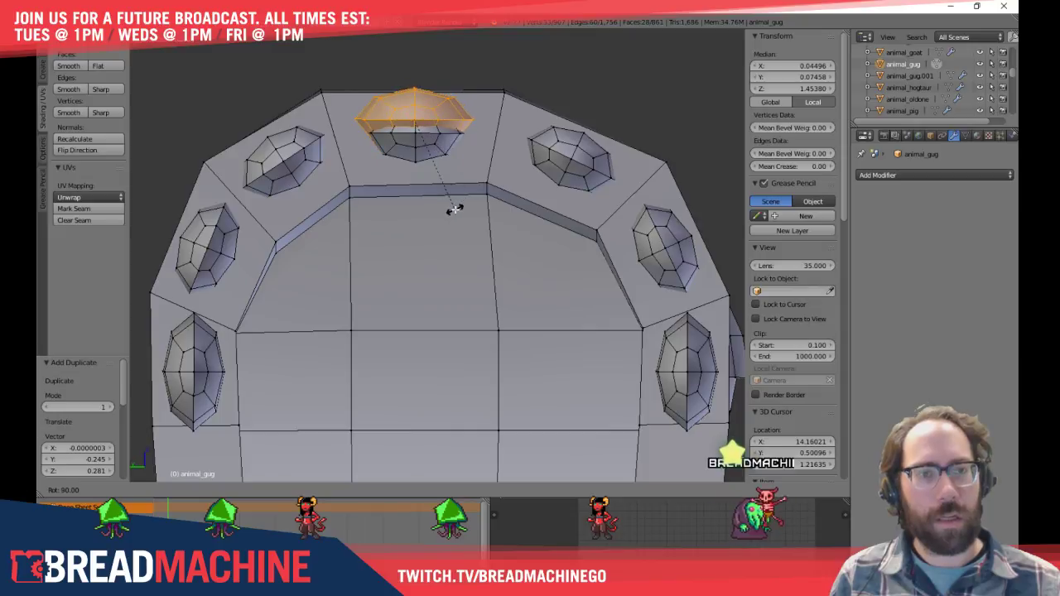
{"action": "left_click", "coordinate": [454, 209]}
{"action": "key", "text": "g"}
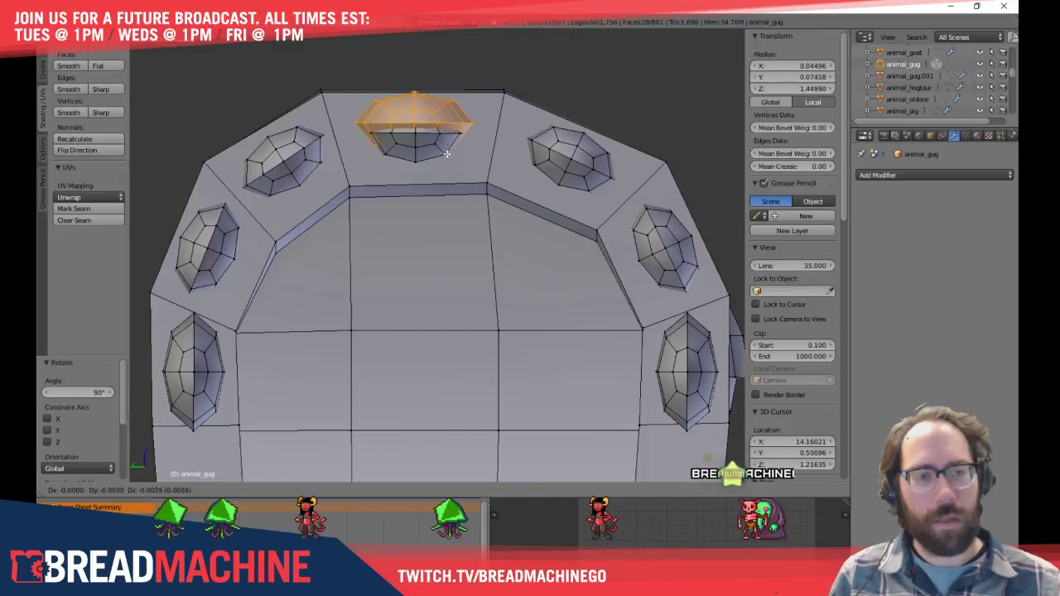
{"action": "left_click", "coordinate": [448, 164]}
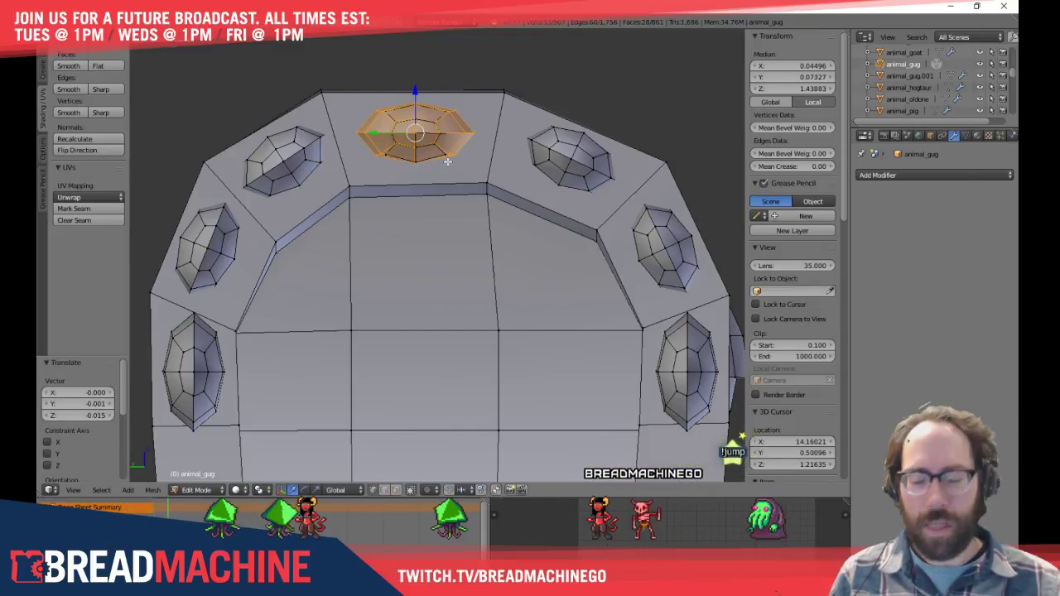
Delete the old top-centre tooth's vertices with its replacement temporarily hidden, and reveal the replacement
{"action": "key", "text": "a"}
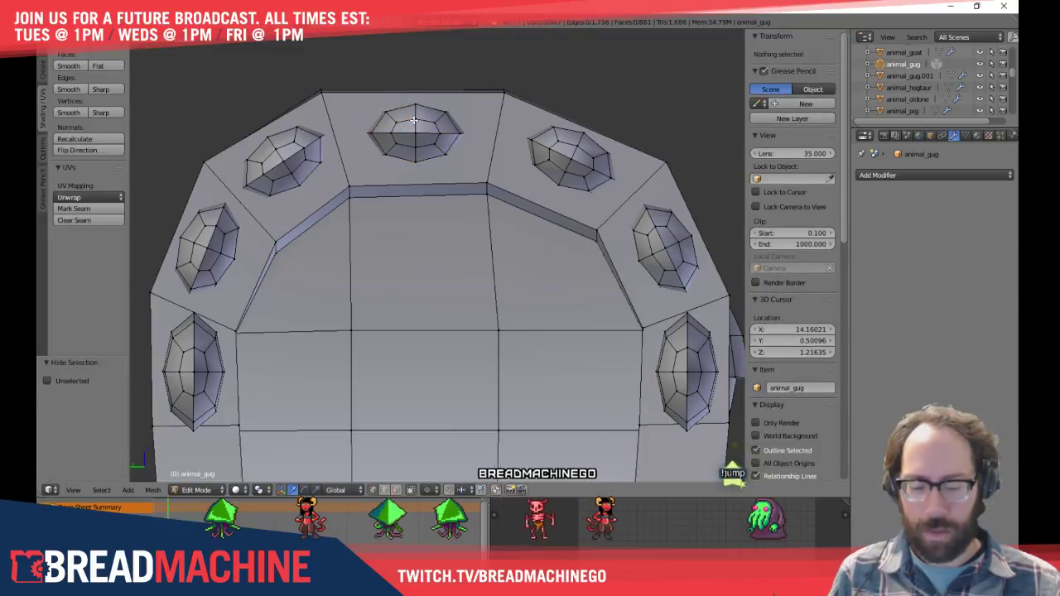
{"action": "key", "text": "l"}
{"action": "key", "text": "x"}
{"action": "left_click", "coordinate": [413, 122]}
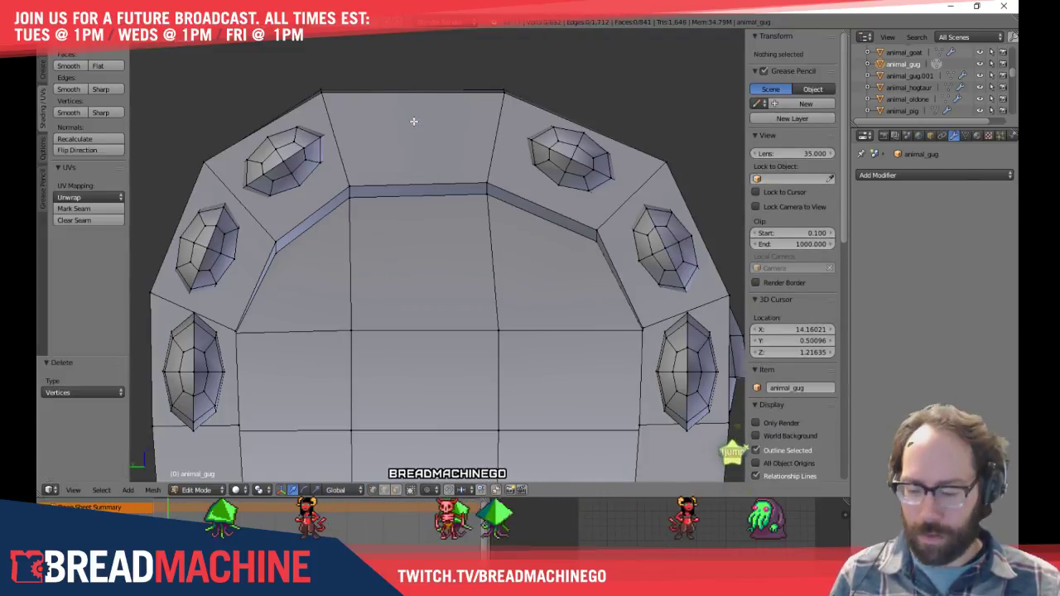
{"action": "key", "text": "ctrl+z"}
{"action": "key", "text": "a"}
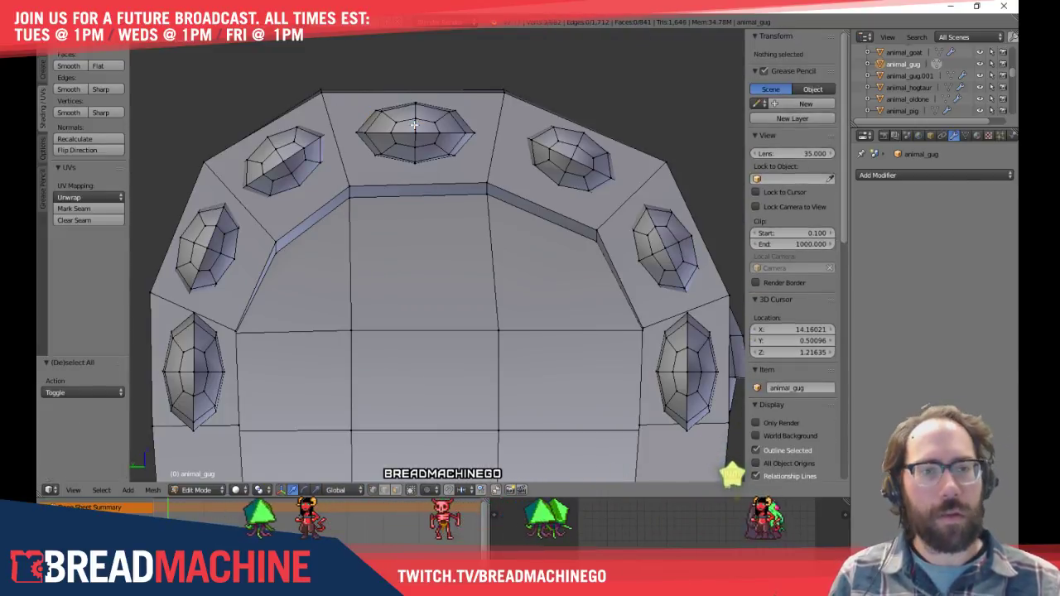
Duplicate the top-centre tooth to the adjacent slot on the negative Y side, offset -0.173 along Y and -0.029 along Z
{"action": "key", "text": "l"}
{"action": "key", "text": "a"}
{"action": "key", "text": "l"}
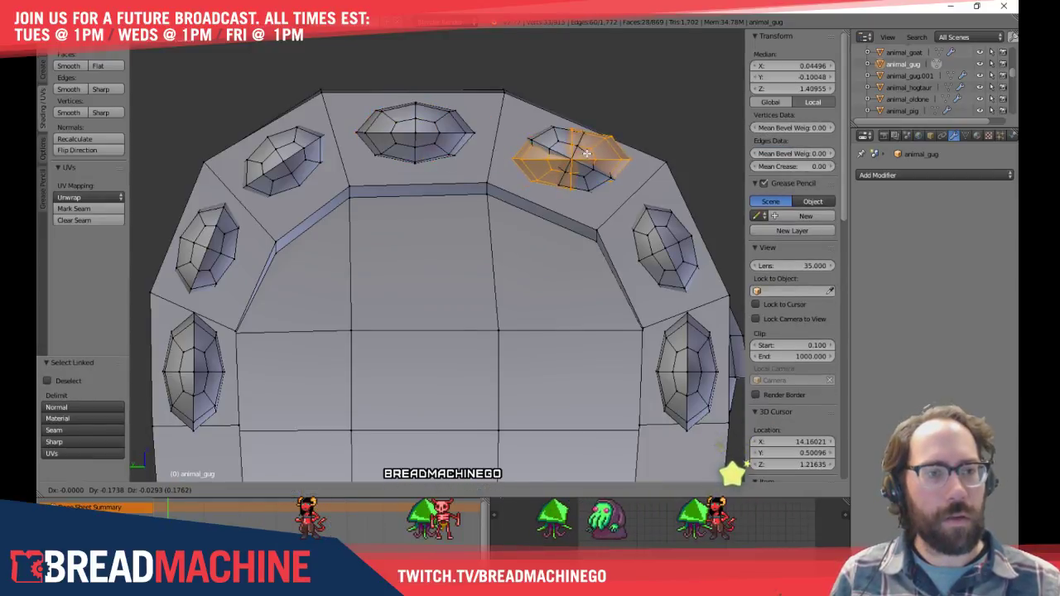
{"action": "left_click", "coordinate": [586, 153]}
Rotate the copied tooth 25.672° to follow the rim and move it 0.002 along Y and -0.004 along Z
{"action": "middle_click_drag", "start_coordinate": [586, 154], "coordinate": [550, 149], "text": "shift"}
{"action": "key", "text": "r"}
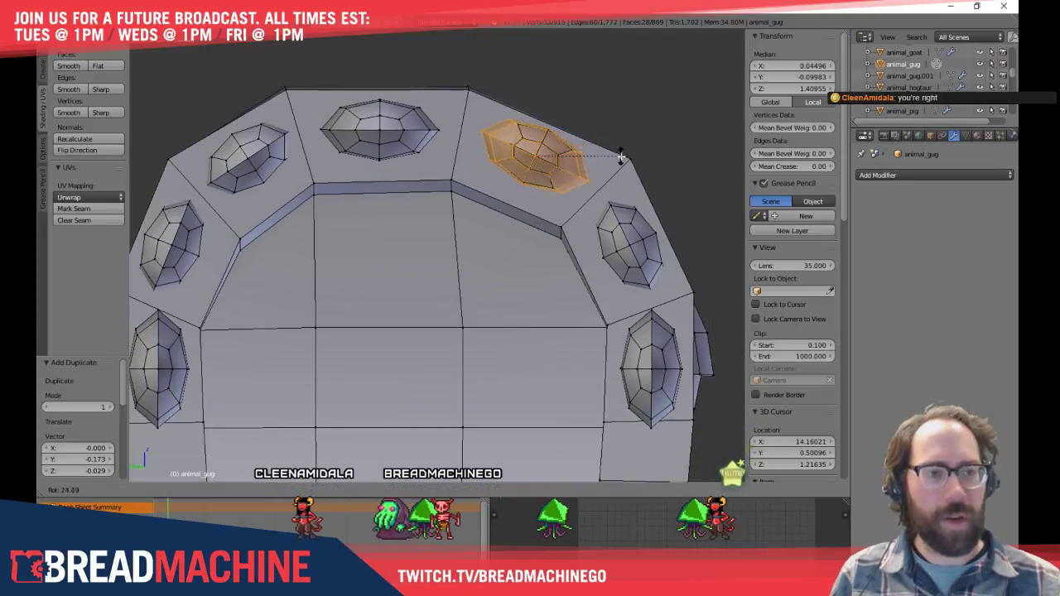
{"action": "left_click", "coordinate": [621, 157]}
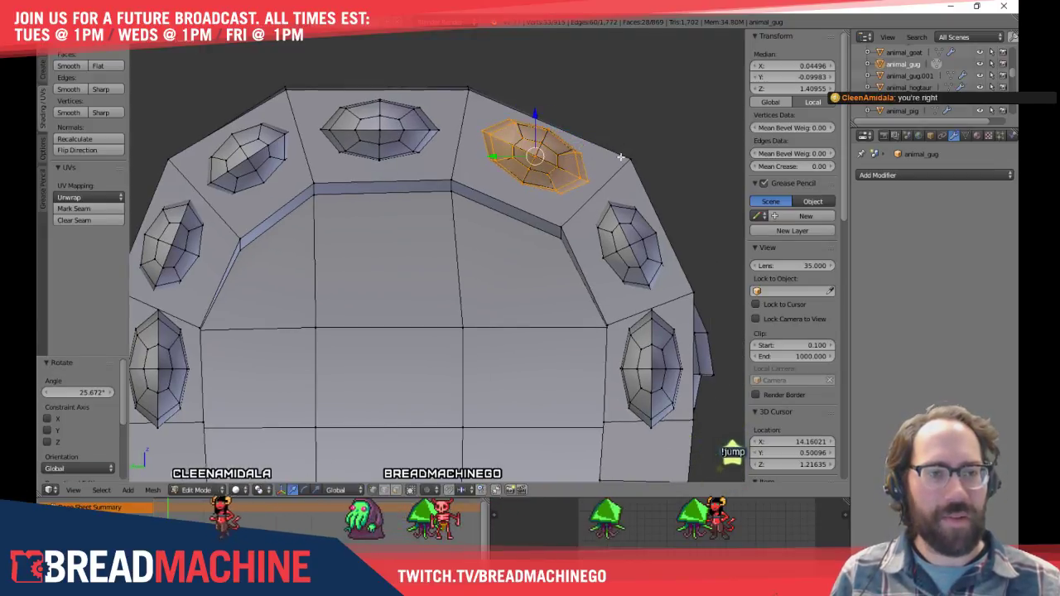
{"action": "key", "text": "g"}
{"action": "left_click", "coordinate": [557, 173]}
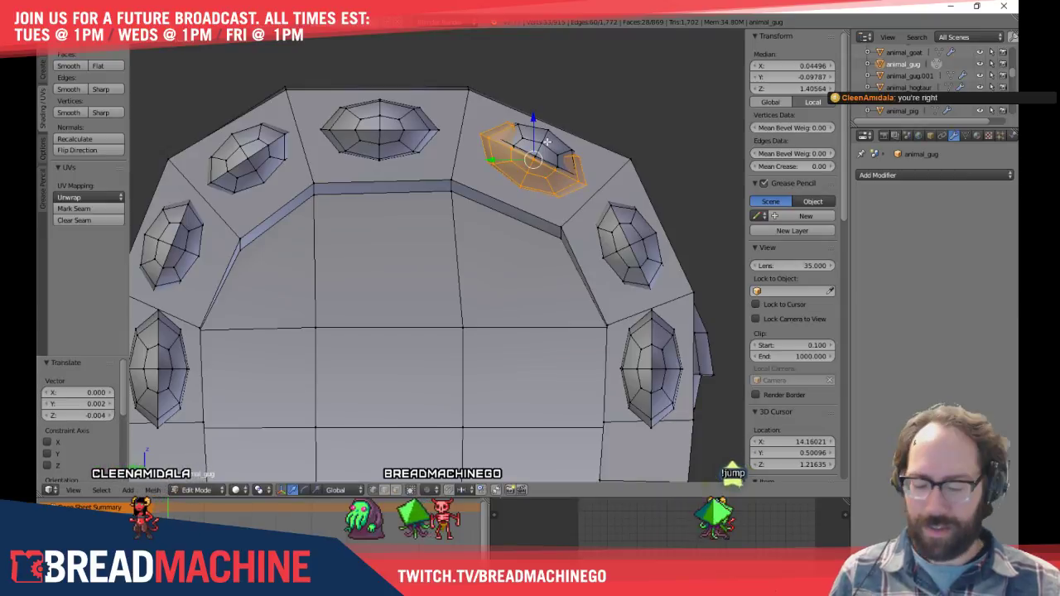
Delete the vertices of the old tooth beneath the new copy beside the top centre
{"action": "key", "text": "l"}
{"action": "key", "text": "a"}
{"action": "key", "text": "l"}
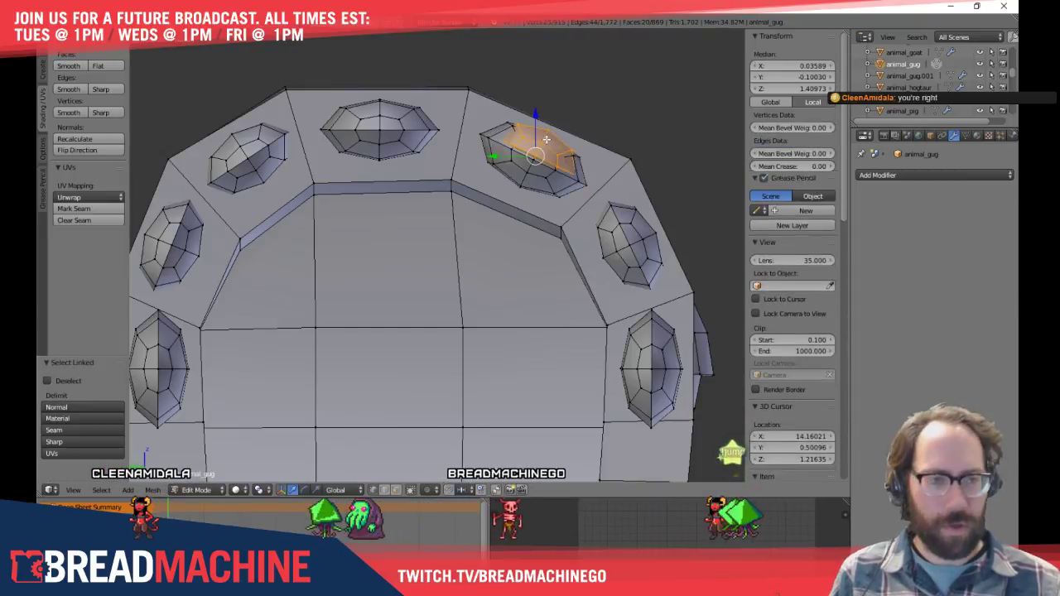
{"action": "key", "text": "x"}
{"action": "left_click", "coordinate": [544, 137]}
Duplicate the newly placed upper tooth down to the next slot on the negative Y side, offset -0.107 along Y
{"action": "middle_click_drag", "start_coordinate": [543, 138], "coordinate": [426, 152]}
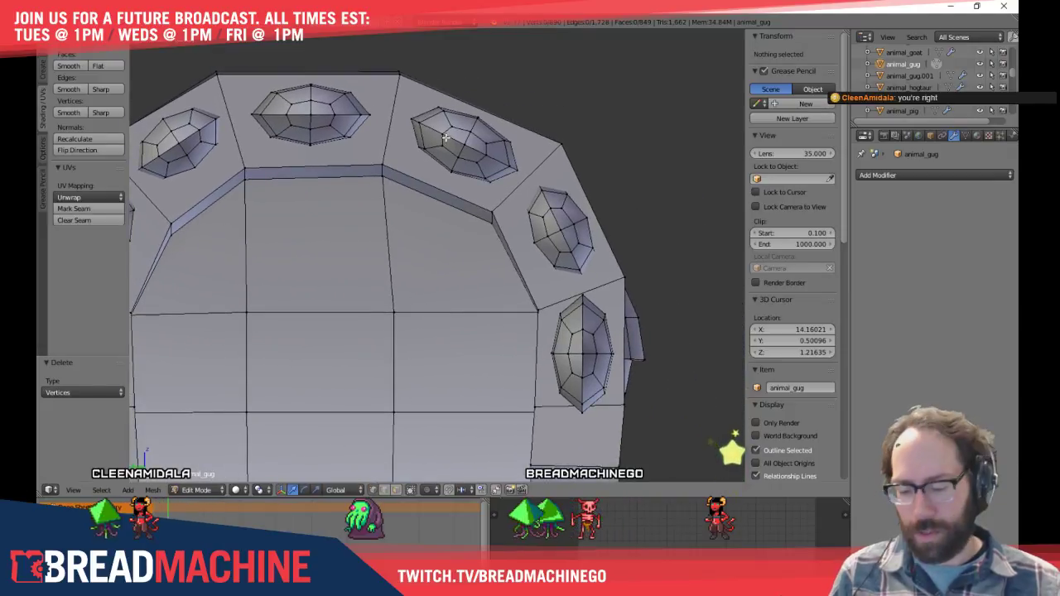
{"action": "key", "text": "l"}
{"action": "key", "text": "g"}
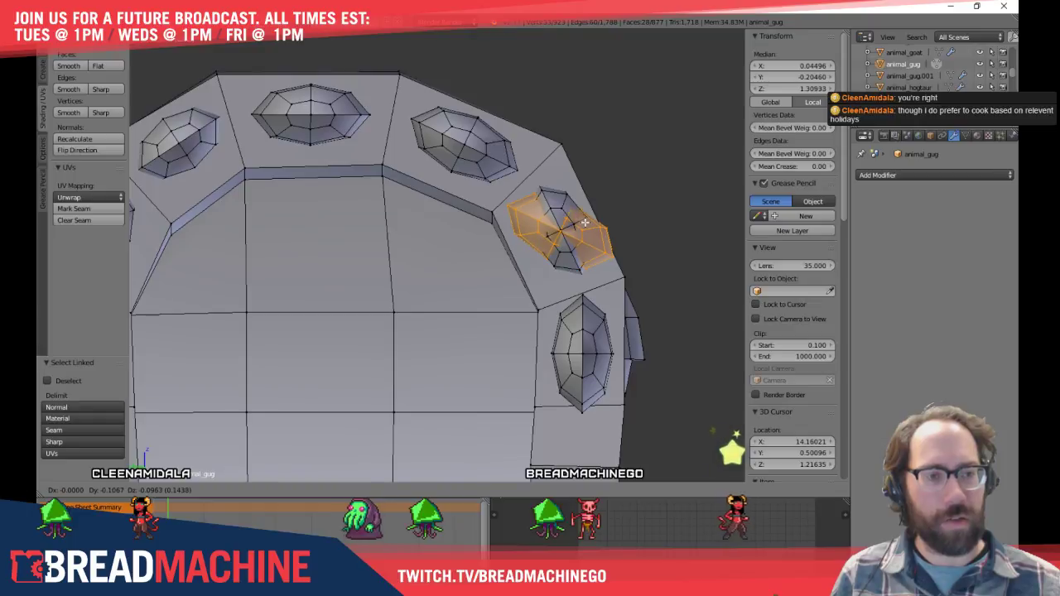
{"action": "left_click", "coordinate": [584, 222]}
Rotate this copy to follow the steeper rim section and move it 0.003 along Y and -0.002 along Z
{"action": "key", "text": "r"}
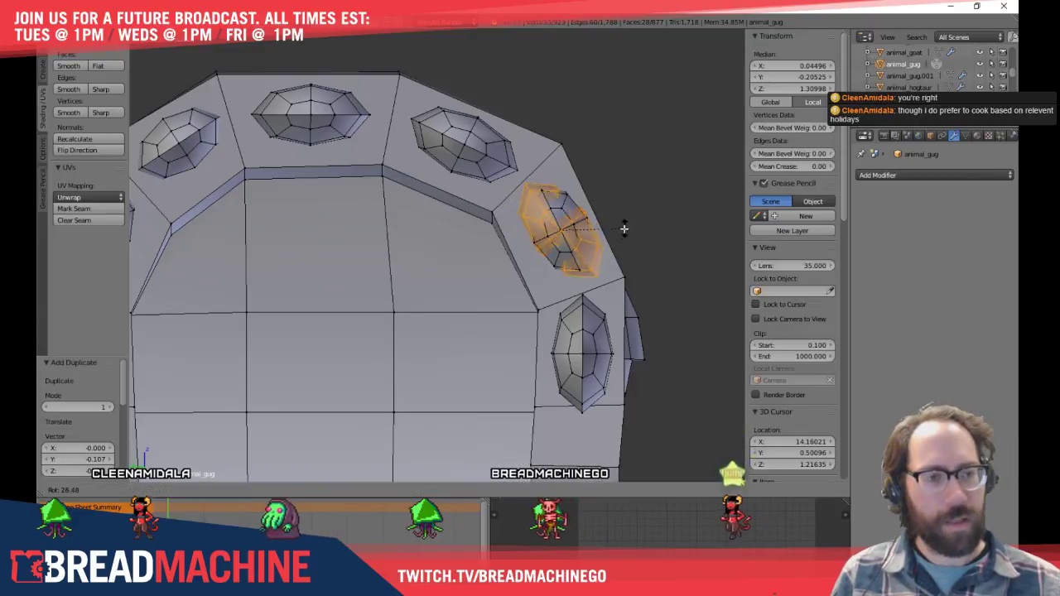
{"action": "left_click", "coordinate": [606, 244]}
{"action": "key", "text": "g"}
{"action": "left_click", "coordinate": [586, 221]}
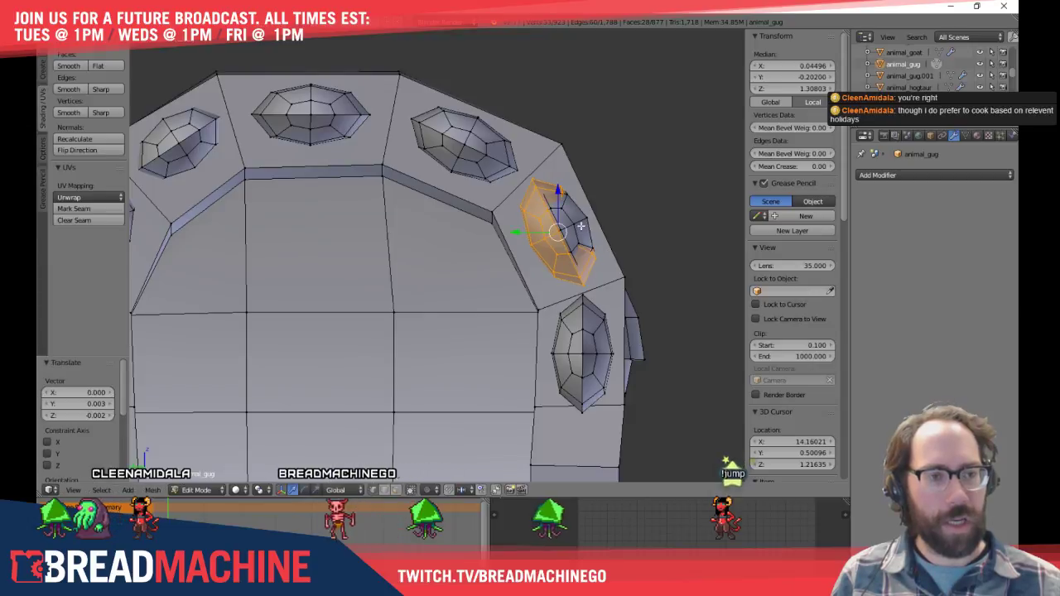
Delete the vertices of the old tooth under the copy on the steeper negative-Y rim section
{"action": "key", "text": "a"}
{"action": "key", "text": "l"}
{"action": "key", "text": "x"}
{"action": "left_click", "coordinate": [585, 218]}
Duplicate the sloped negative-Y upper tooth to the matching positive-Y slot, offset 0.318 along Y, and rotate the copy -59.185° to follow the rim
{"action": "middle_click_drag", "start_coordinate": [585, 218], "coordinate": [578, 192]}
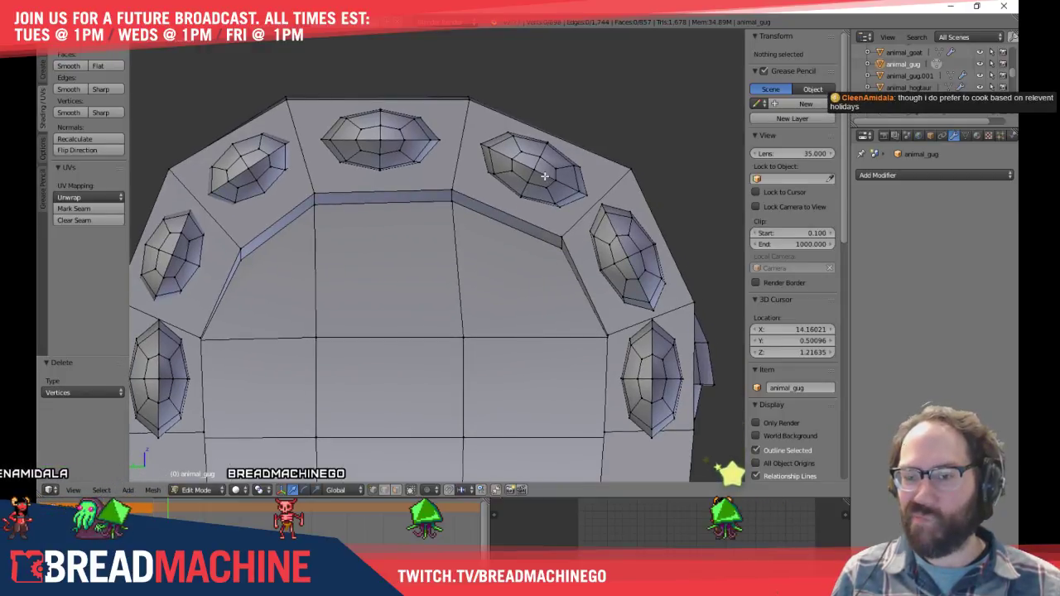
{"action": "middle_click_drag", "start_coordinate": [509, 167], "coordinate": [576, 171], "text": "shift"}
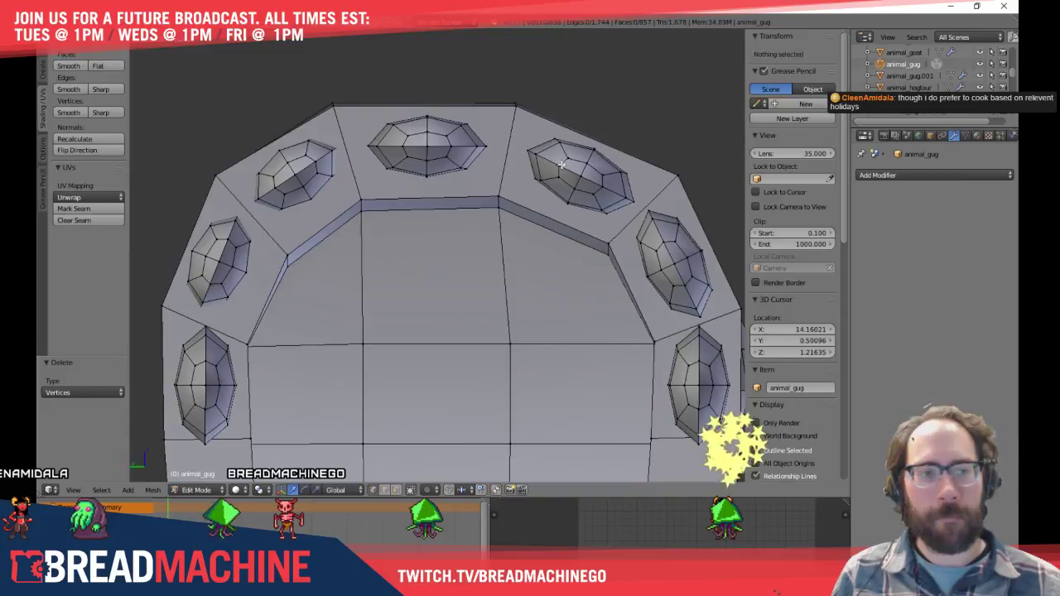
{"action": "key", "text": "l"}
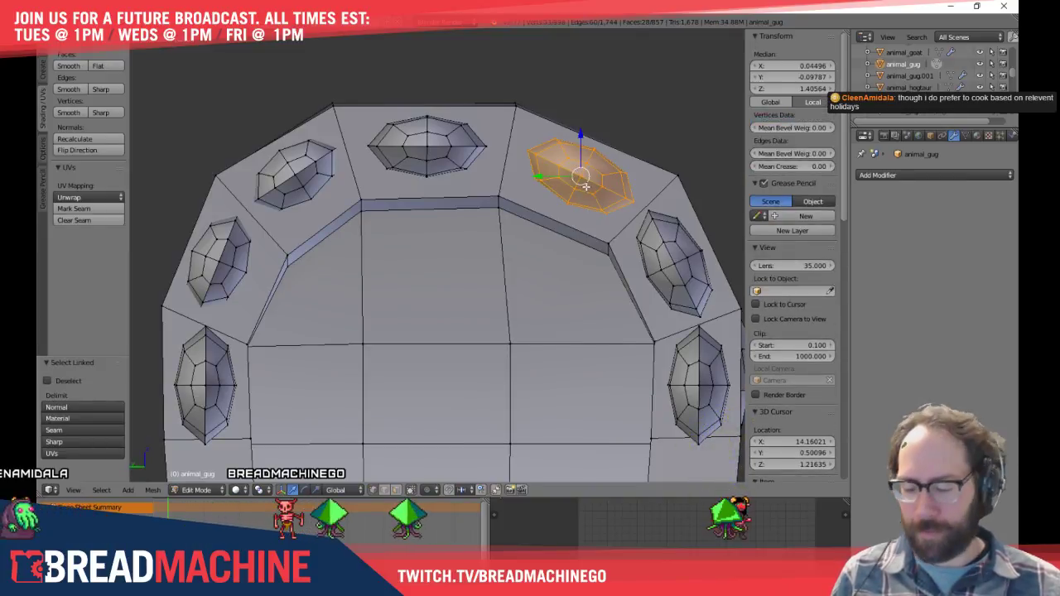
{"action": "key", "text": "g"}
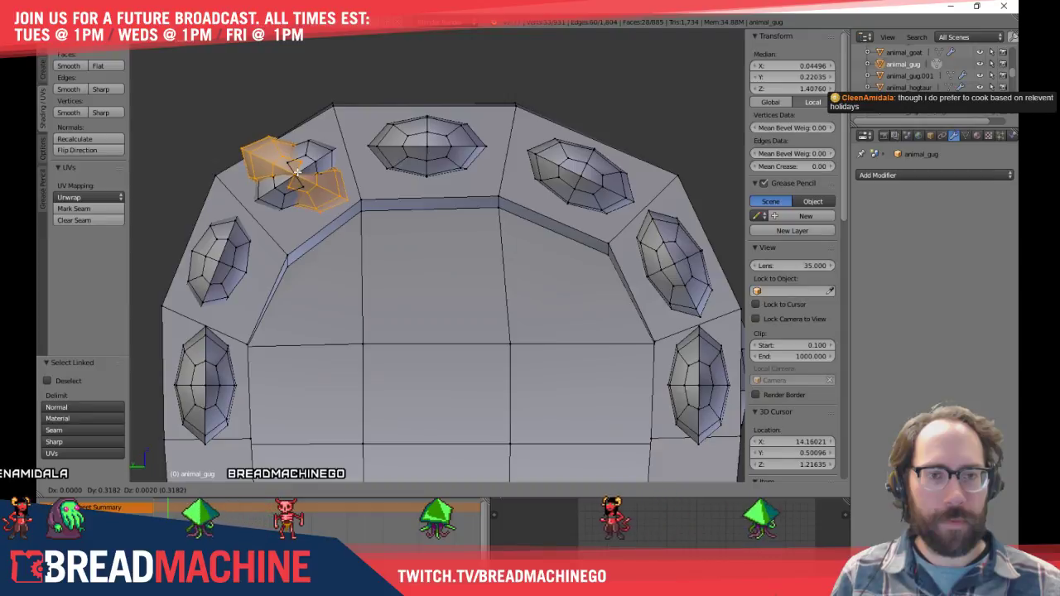
{"action": "left_click", "coordinate": [295, 172]}
{"action": "key", "text": "r"}
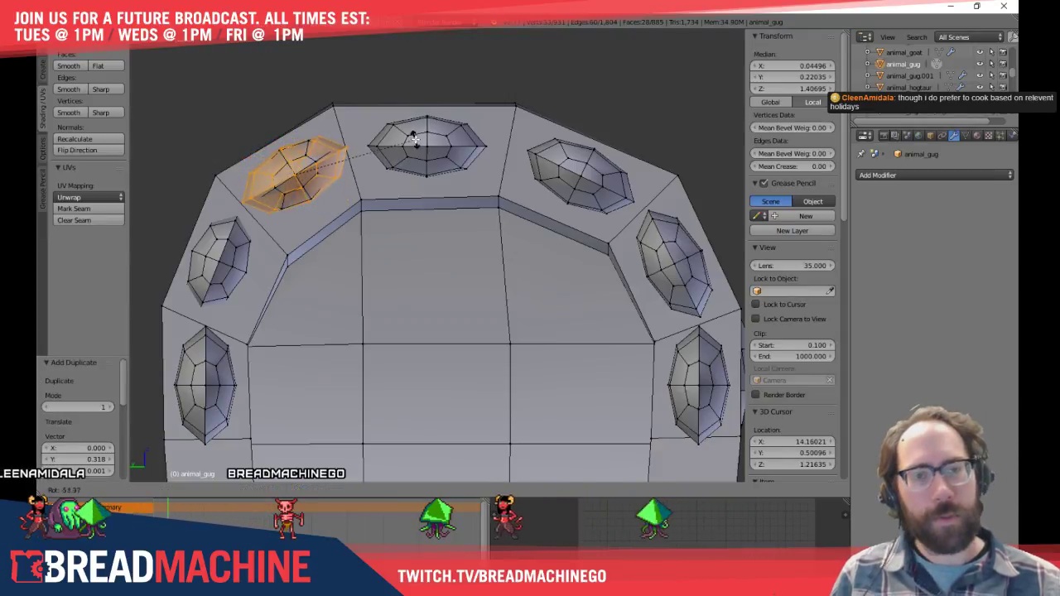
{"action": "left_click", "coordinate": [413, 130]}
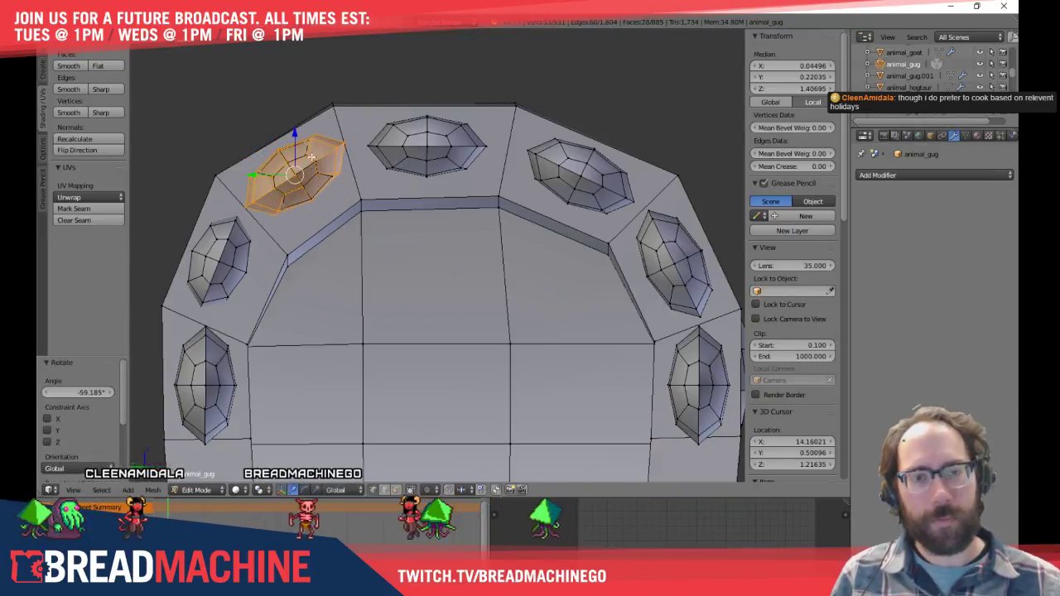
Delete the vertices of the old tooth beneath the new copy on the positive-Y side beside the top centre
{"action": "key", "text": "a"}
{"action": "key", "text": "l"}
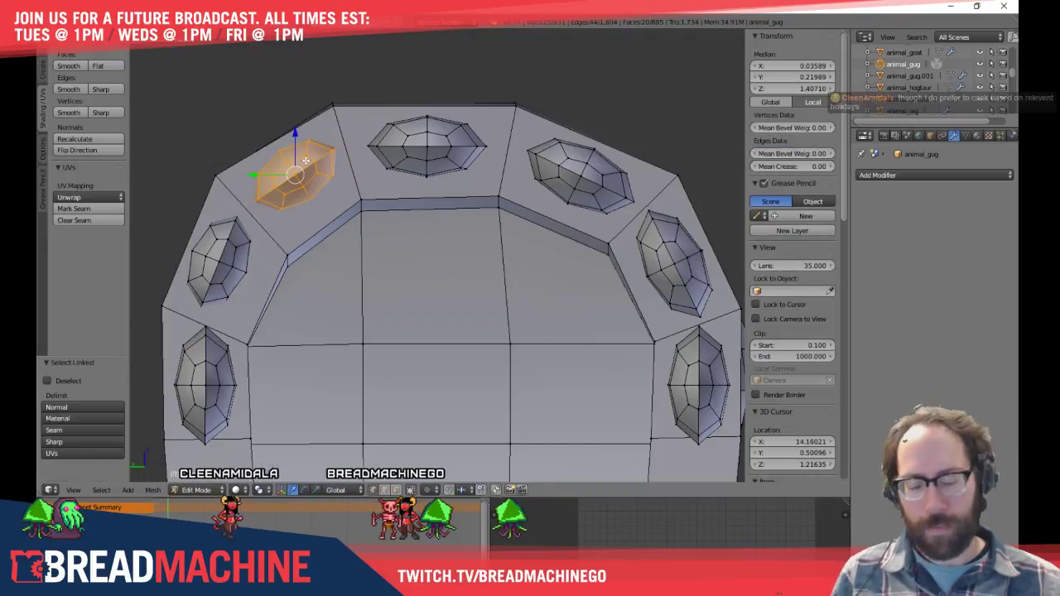
{"action": "key", "text": "x"}
{"action": "left_click", "coordinate": [306, 160]}
{"action": "key", "text": "alt+h"}
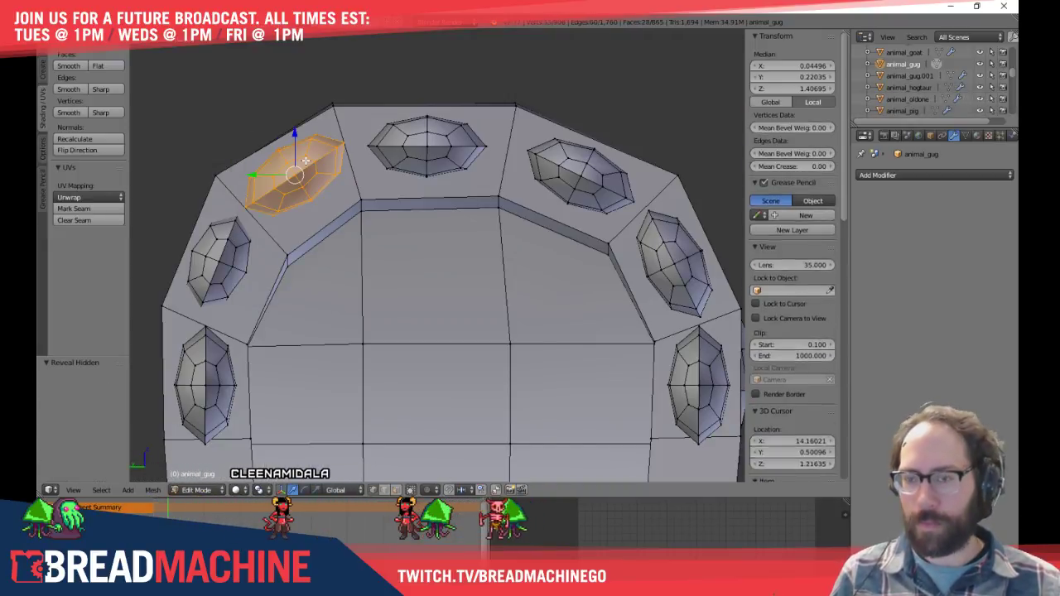
Duplicate the top centre tooth to the steeper positive-Y slot, offset 0.232 along Y and -0.128 along Z, and rotate it -67.871°
{"action": "middle_click_drag", "start_coordinate": [346, 174], "coordinate": [363, 171], "text": "shift"}
{"action": "key", "text": "a"}
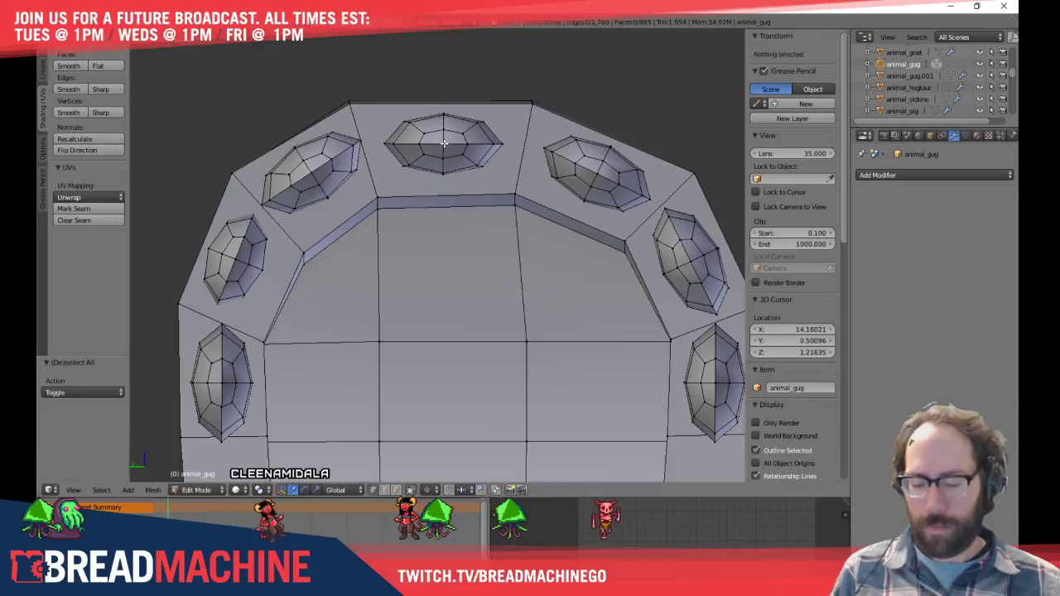
{"action": "key", "text": "l"}
{"action": "key", "text": "g"}
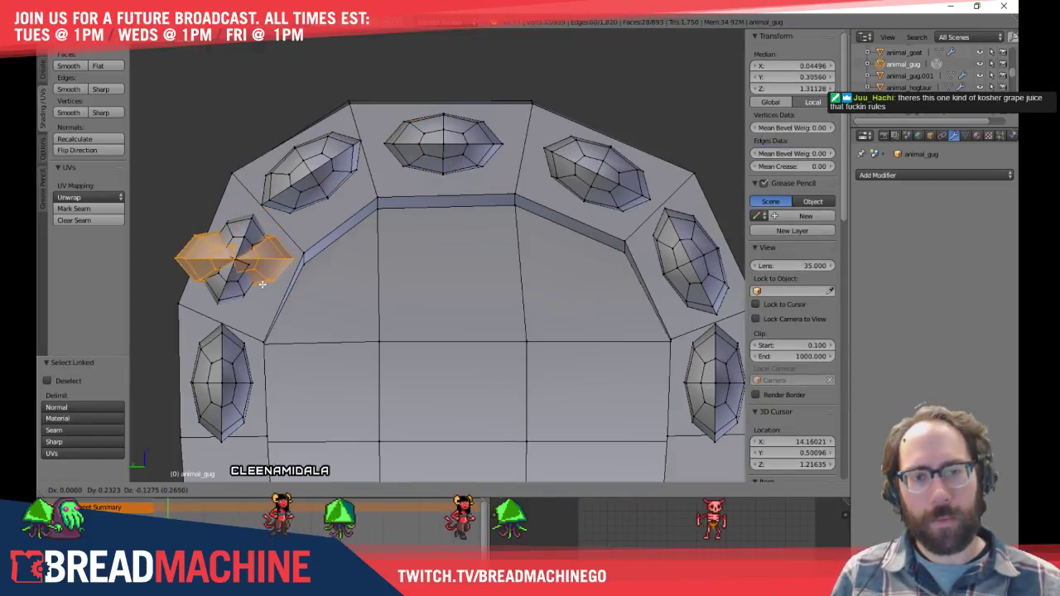
{"action": "left_click", "coordinate": [262, 285]}
{"action": "middle_click_drag", "start_coordinate": [262, 285], "coordinate": [337, 252], "text": "shift"}
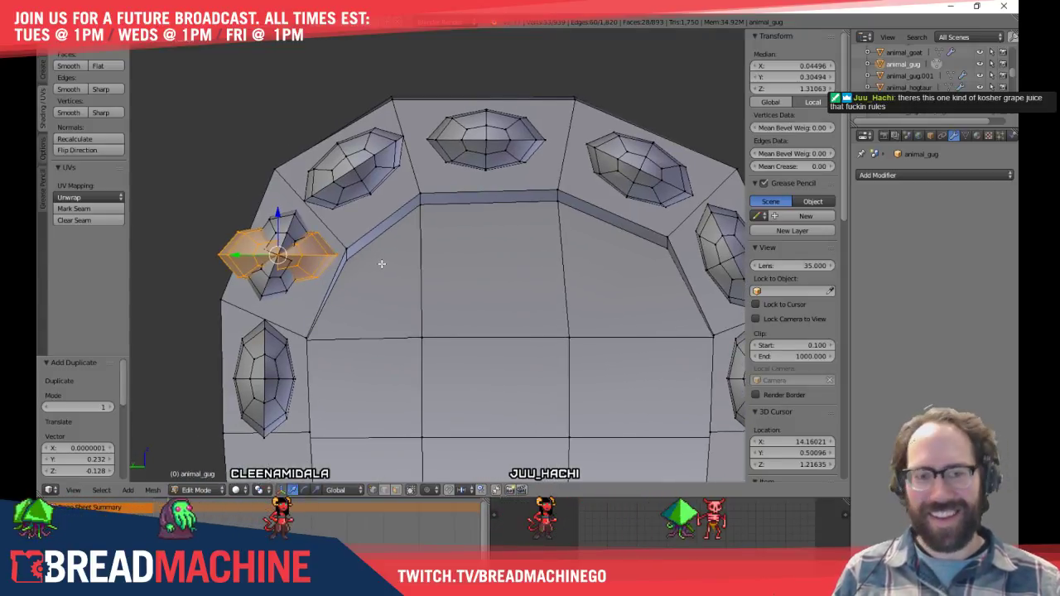
{"action": "key", "text": "r"}
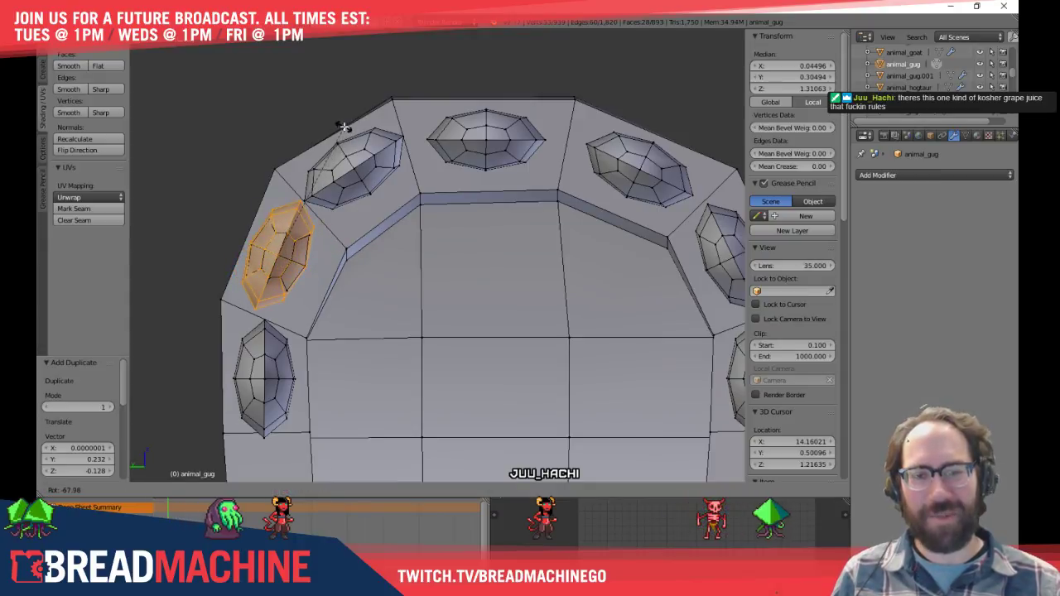
{"action": "left_click", "coordinate": [343, 127]}
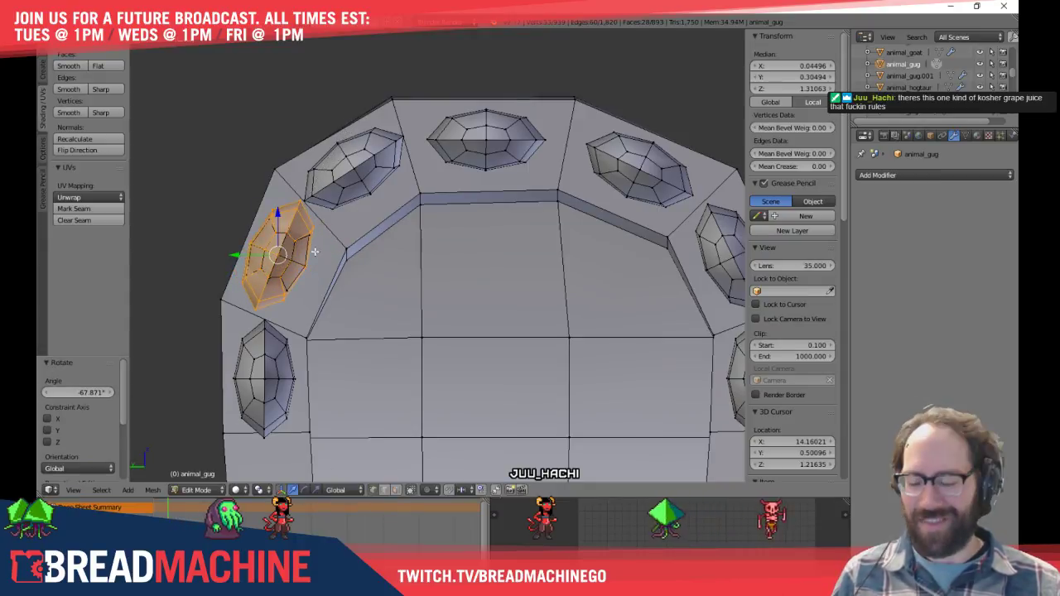
Delete the vertices of the old tooth under the copy on the steeper positive-Y rim section
{"action": "key", "text": "h"}
{"action": "key", "text": "l"}
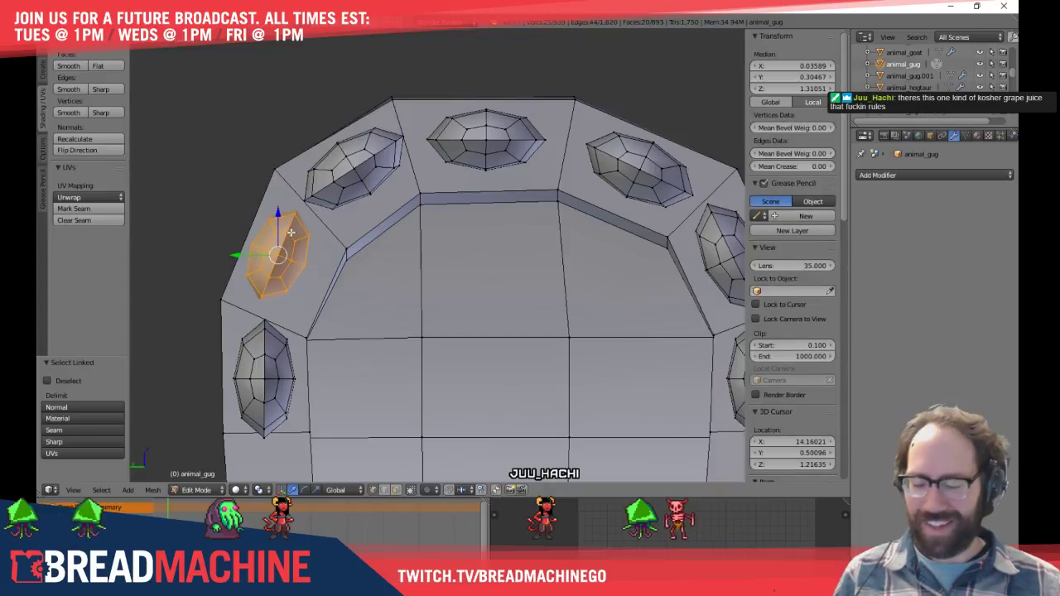
{"action": "key", "text": "x"}
{"action": "left_click", "coordinate": [291, 231]}
{"action": "key", "text": "ctrl+z"}
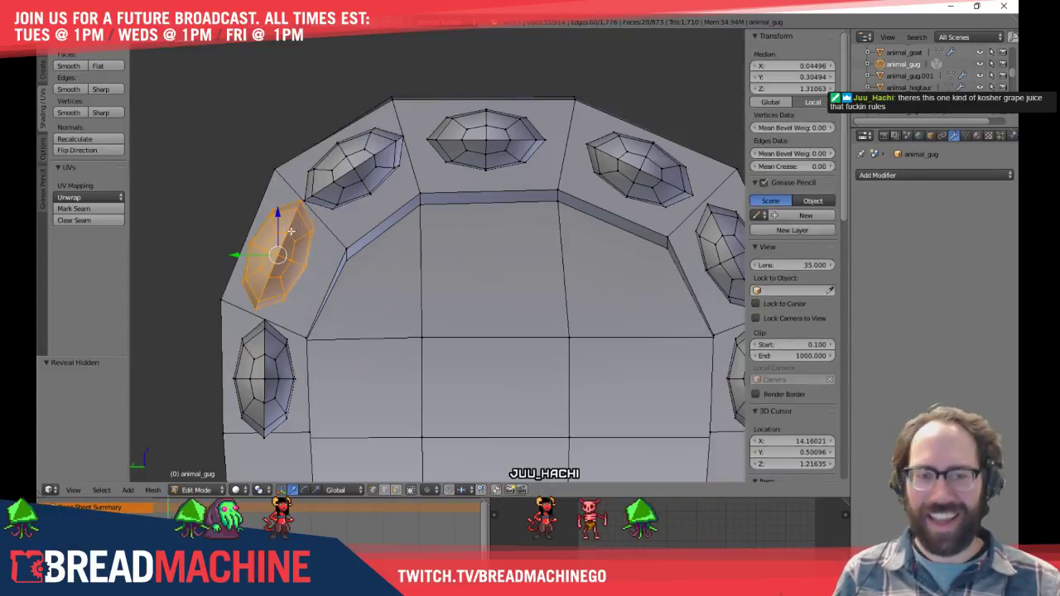
Move the steeper positive-Y tooth slightly down and inward to a median of about Y 0.303 and Z 1.306
{"action": "key", "text": "a"}
{"action": "right_click", "coordinate": [291, 258]}
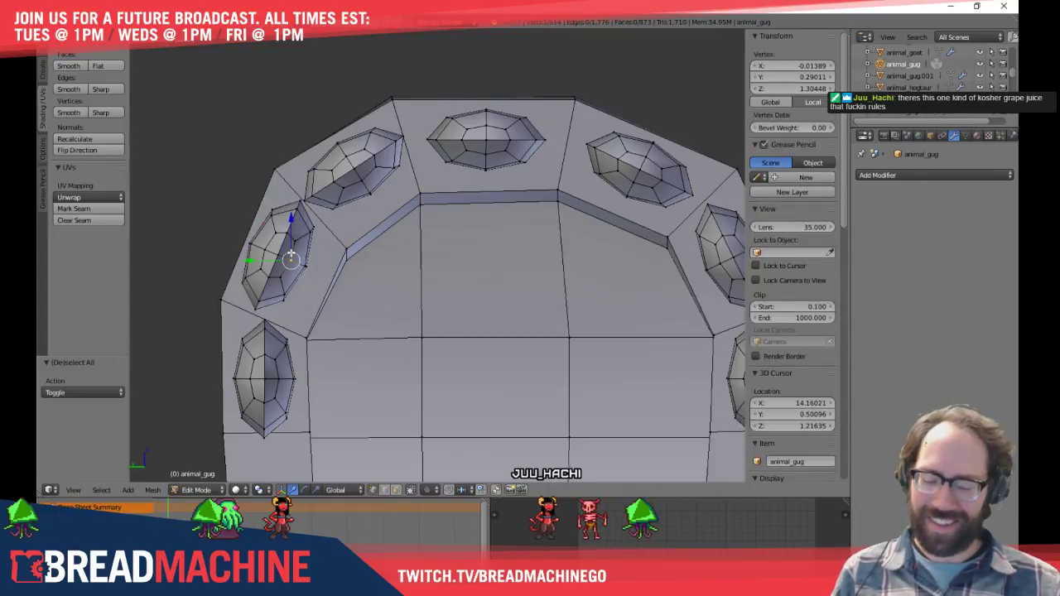
{"action": "key", "text": "l"}
{"action": "key", "text": "g"}
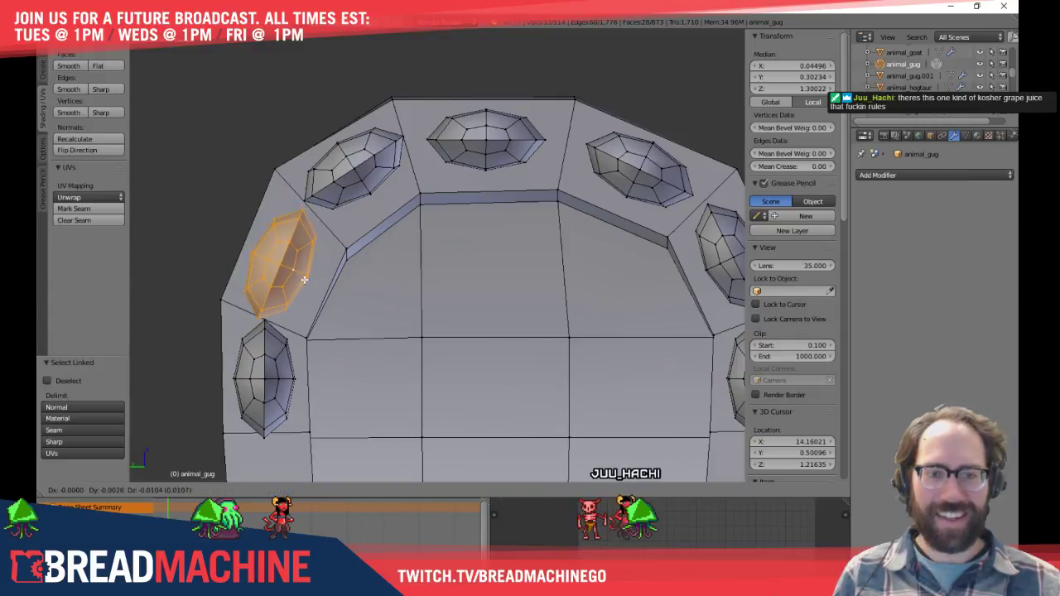
{"action": "left_click", "coordinate": [304, 273]}
{"action": "key", "text": "a"}
Select all seven upper teeth and move them 0.050 along X, sinking their bases into the mouth rim
{"action": "scroll", "coordinate": [400, 255], "scroll_direction": "down", "scroll_amount": 3}
{"action": "middle_click_drag", "start_coordinate": [502, 258], "coordinate": [413, 261]}
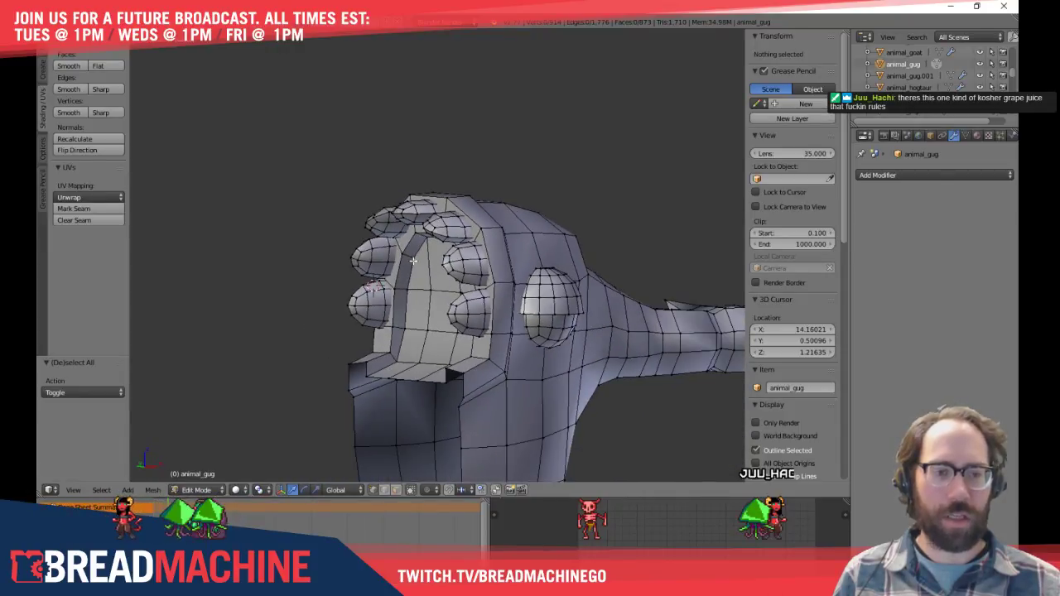
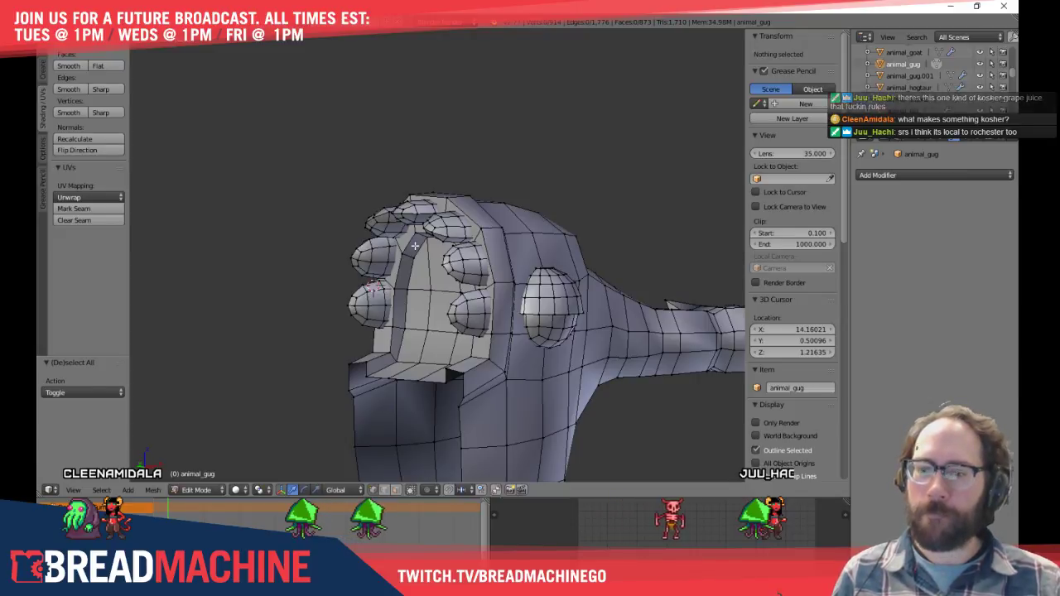
{"action": "key", "text": "KP_1"}
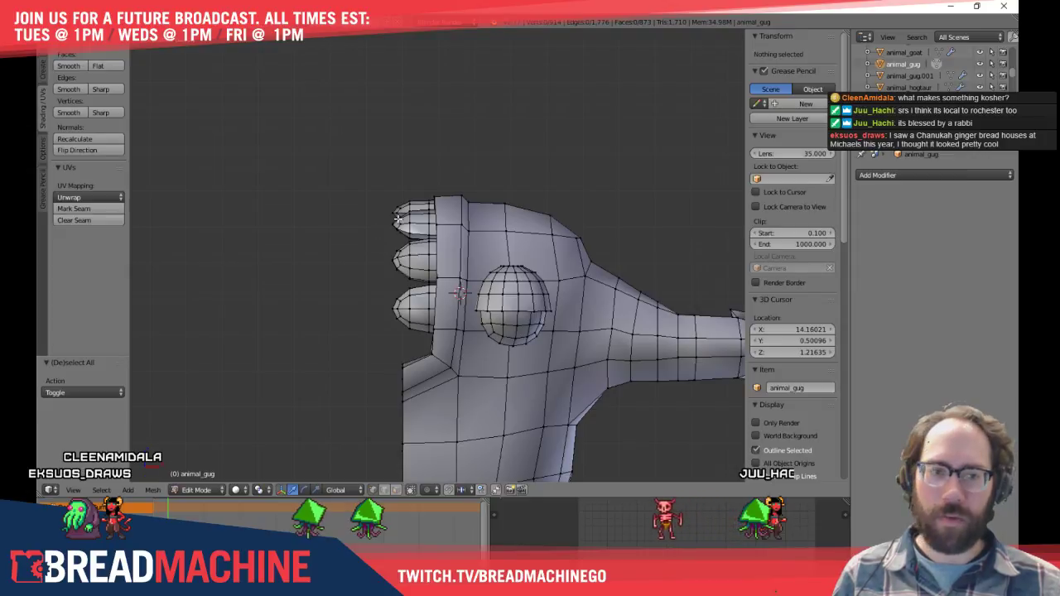
{"action": "middle_click_drag", "start_coordinate": [403, 210], "coordinate": [469, 243]}
{"action": "key", "text": "l"}
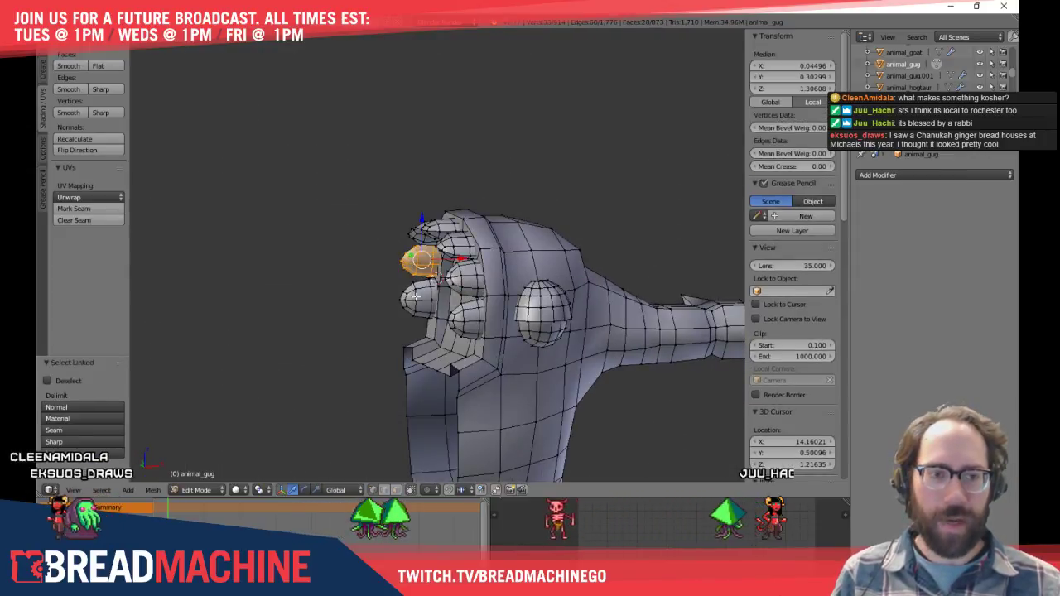
{"action": "key", "text": "l"}
{"action": "key", "text": "l"}
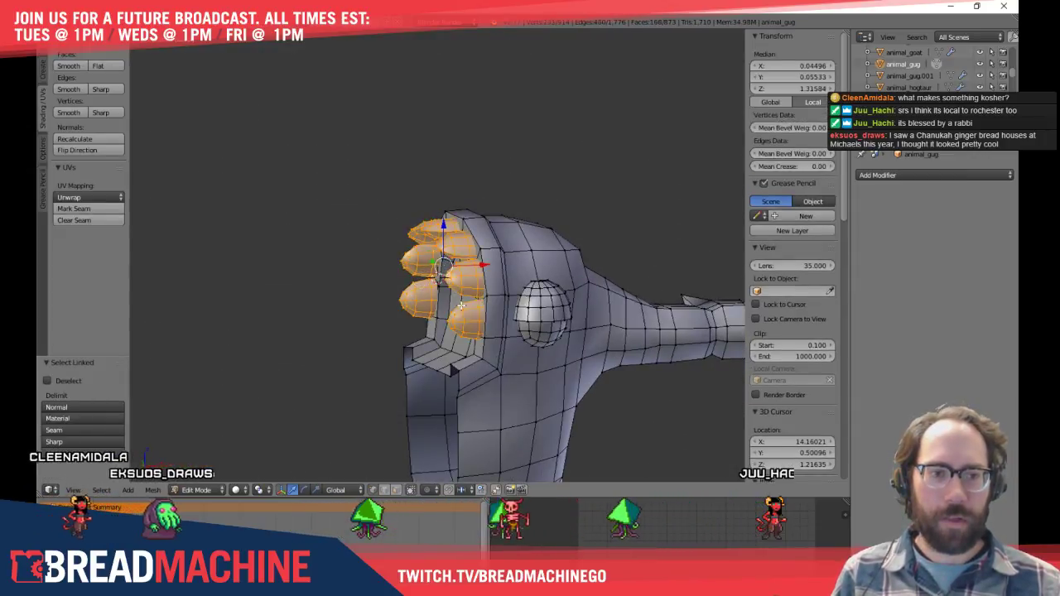
{"action": "key", "text": "KP_1"}
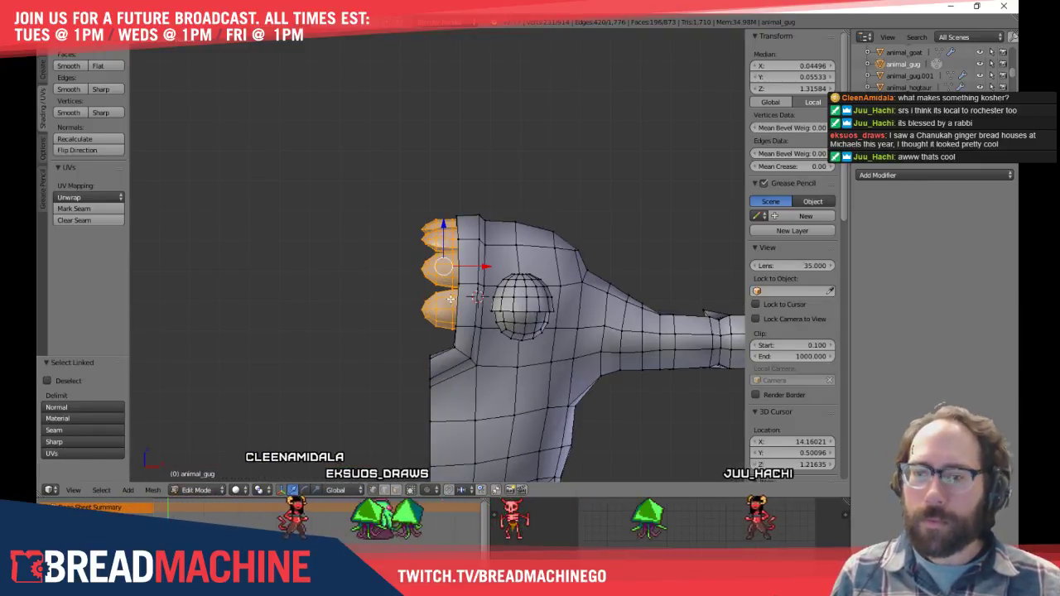
{"action": "scroll", "coordinate": [450, 299], "scroll_direction": "up", "scroll_amount": 1}
{"action": "scroll", "coordinate": [450, 298], "scroll_direction": "up", "scroll_amount": 3}
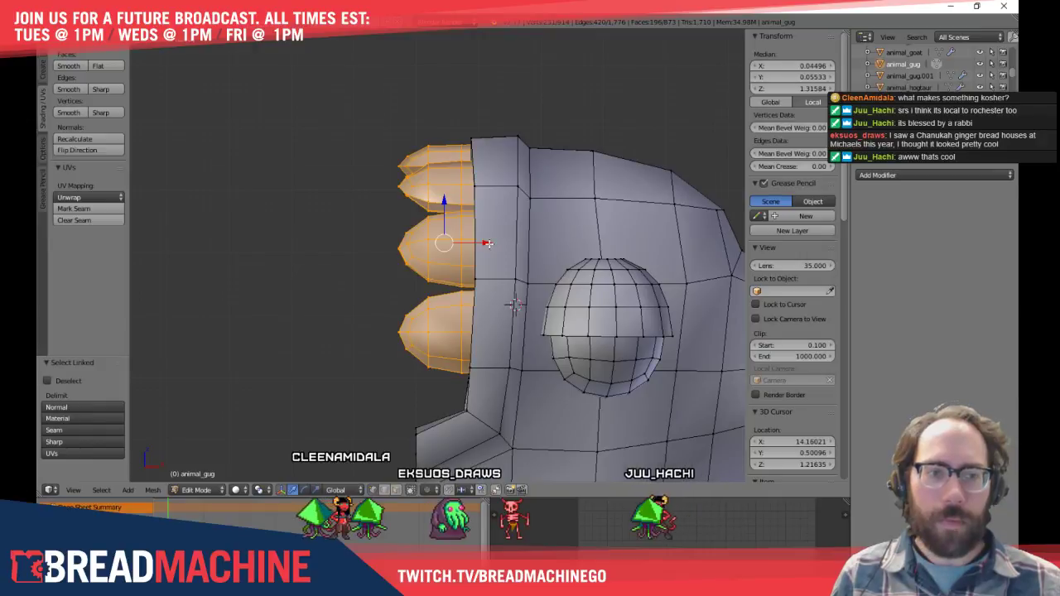
{"action": "key", "text": "g"}
{"action": "key", "text": "x"}
{"action": "left_click", "coordinate": [517, 242]}
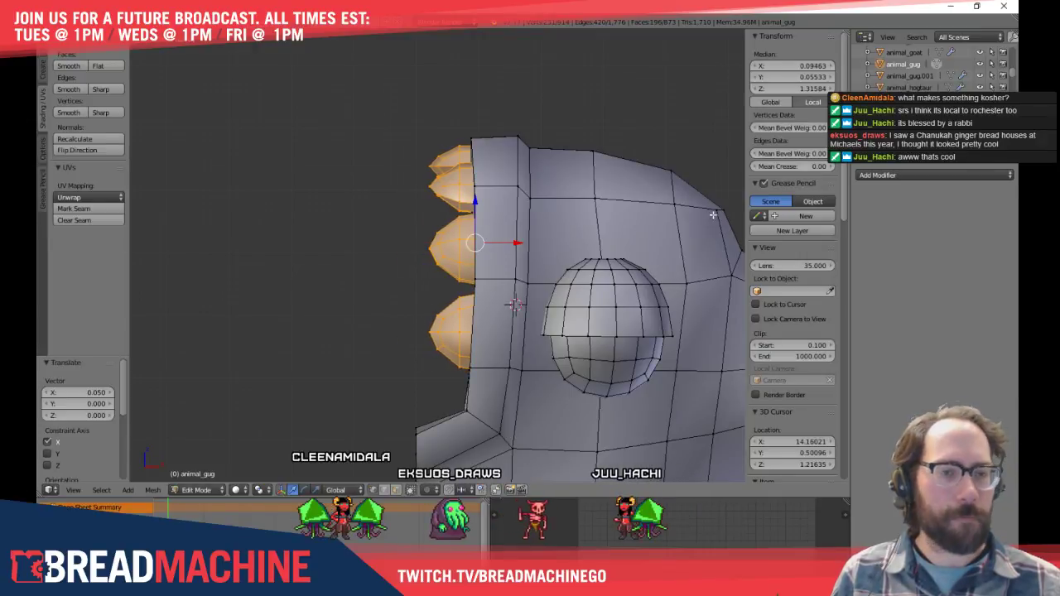
{"action": "key", "text": "Tab"}
{"action": "key", "text": "Tab"}
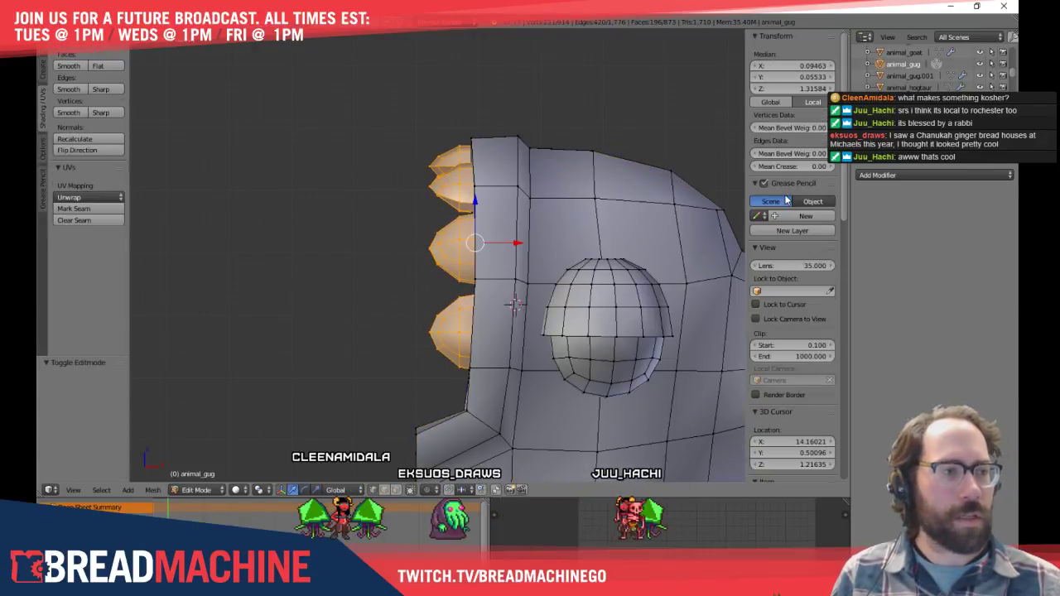
{"action": "left_click", "coordinate": [881, 175]}
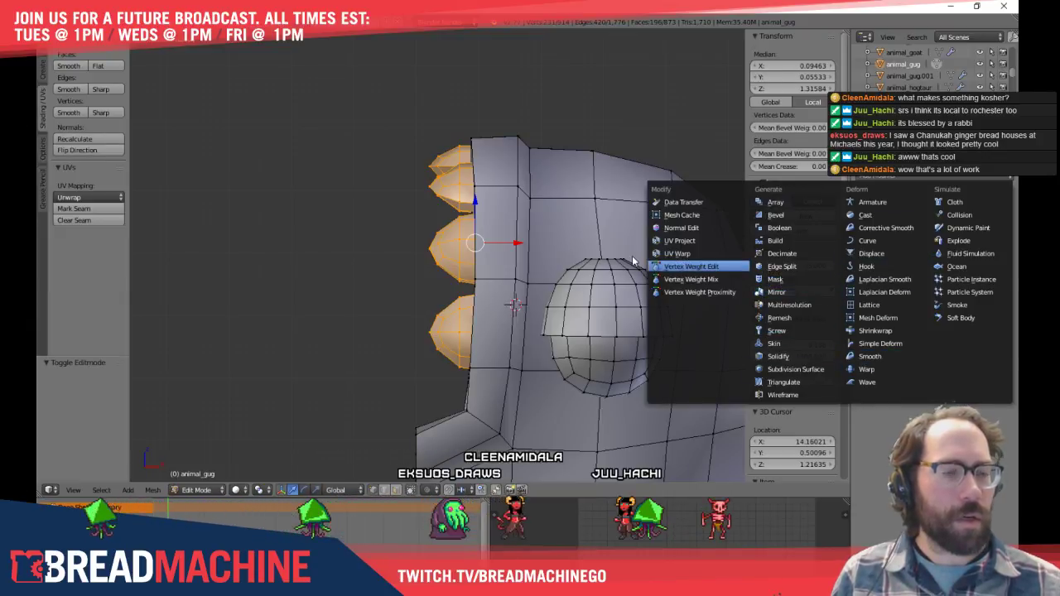
Duplicate the whole gug object in place and rename the copy animal_gug_just teeth
{"action": "key", "text": "Tab"}
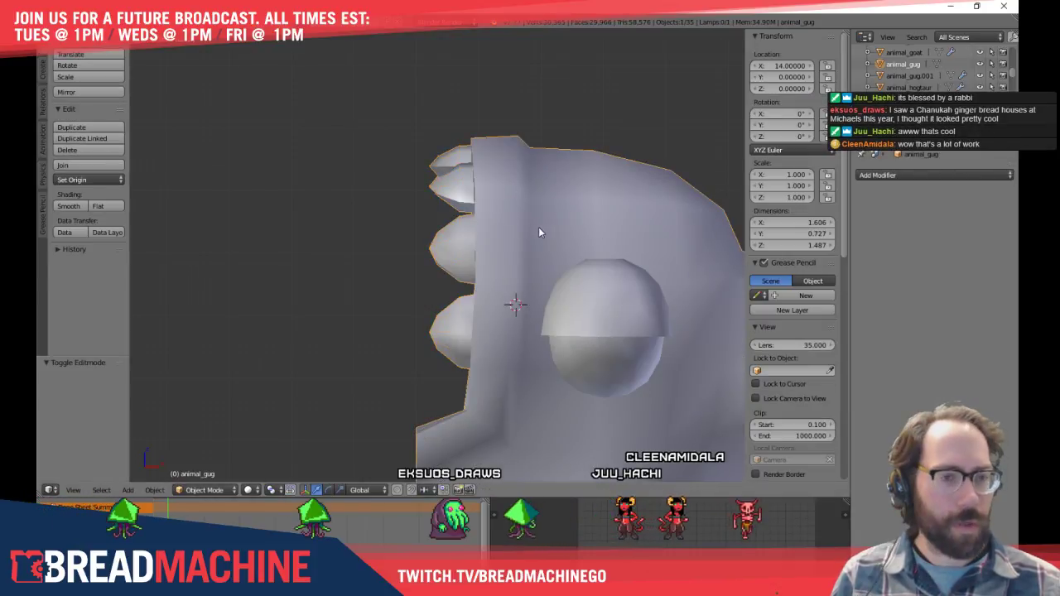
{"action": "key", "text": "shift+d"}
{"action": "right_click", "coordinate": [499, 198]}
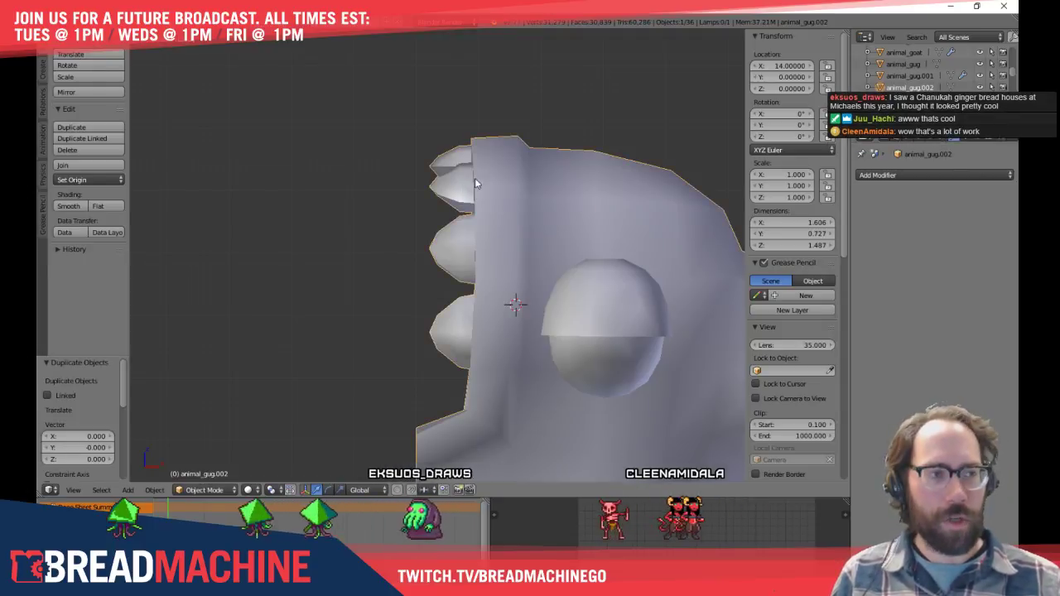
{"action": "double_click", "coordinate": [921, 87]}
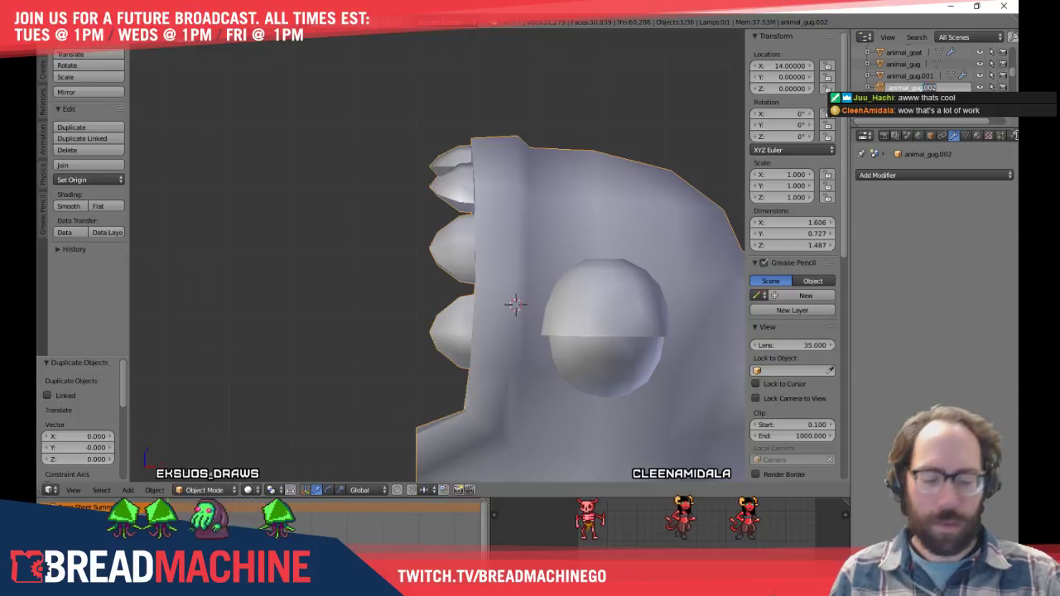
{"action": "type", "text": "_just teeth"}
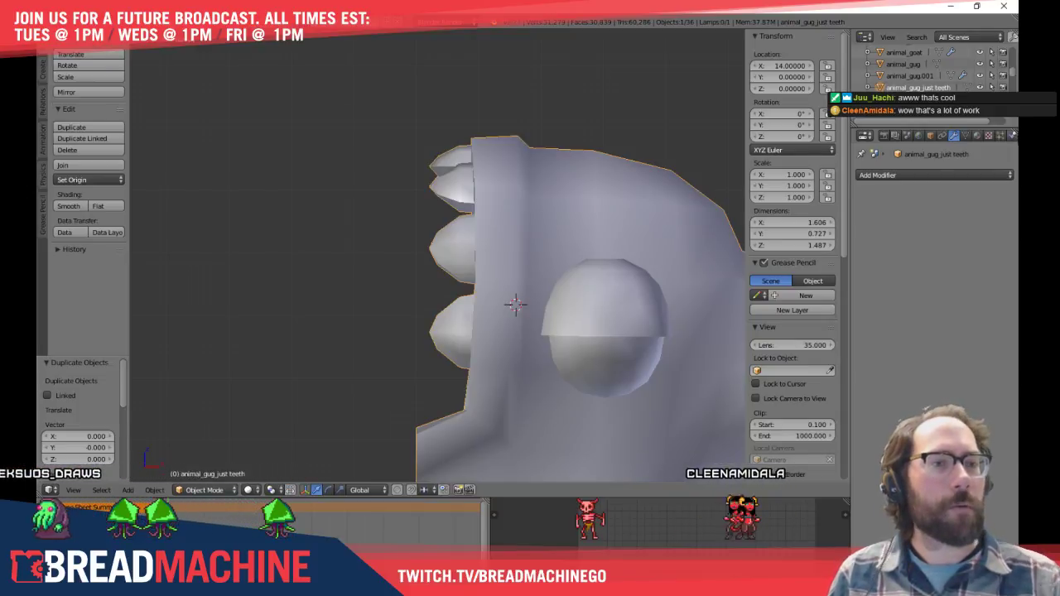
{"action": "key", "text": "Return"}
Delete all vertices of the animal_gug_just teeth copy except the upper teeth
{"action": "key", "text": "Tab"}
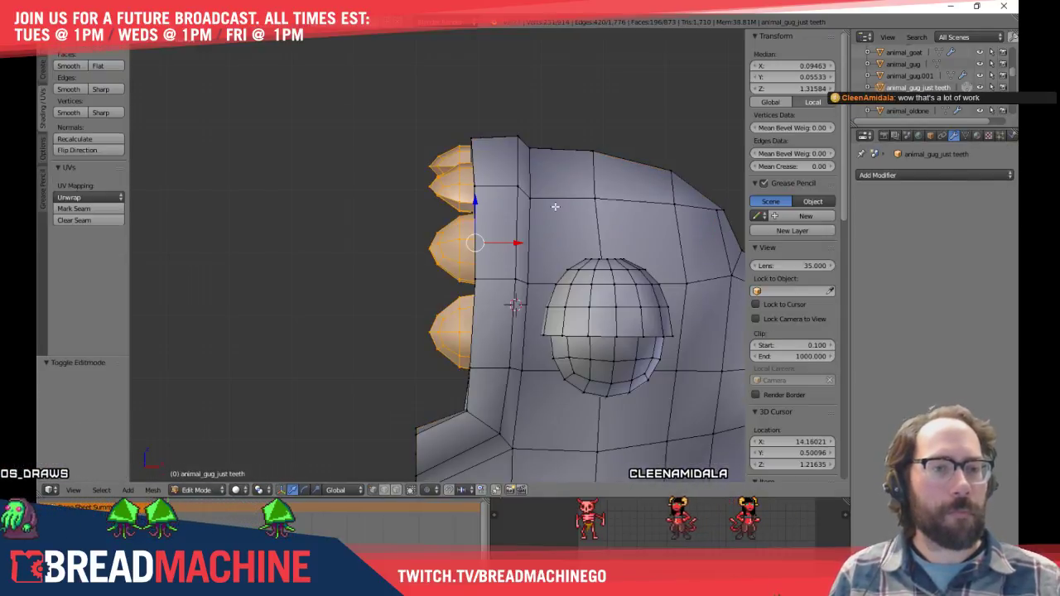
{"action": "mouse_move", "coordinate": [507, 213]}
{"action": "middle_mouse_down"}
{"action": "mouse_move", "coordinate": [542, 213]}
{"action": "mouse_move", "coordinate": [507, 229]}
{"action": "middle_mouse_up"}
{"action": "key", "text": "h"}
{"action": "key", "text": "a"}
{"action": "key", "text": "x"}
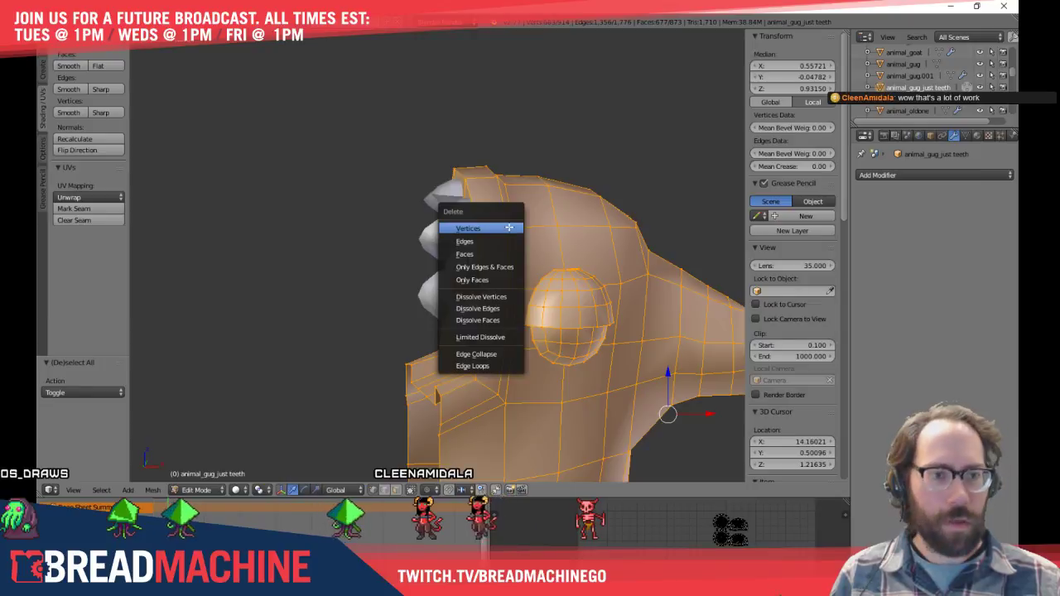
{"action": "left_click", "coordinate": [508, 226]}
{"action": "key", "text": "Tab"}
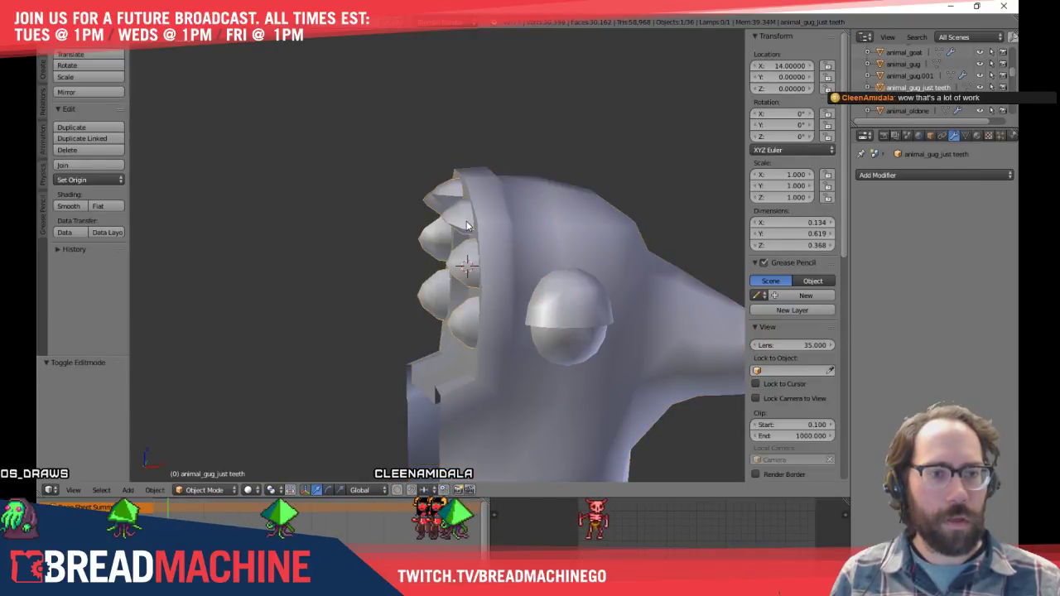
Delete the selected upper teeth from the original animal_gug mesh, keeping the body
{"action": "right_click", "coordinate": [490, 222]}
{"action": "key", "text": "Tab"}
{"action": "key", "text": "x"}
{"action": "left_click", "coordinate": [464, 221]}
{"action": "key", "text": "Tab"}
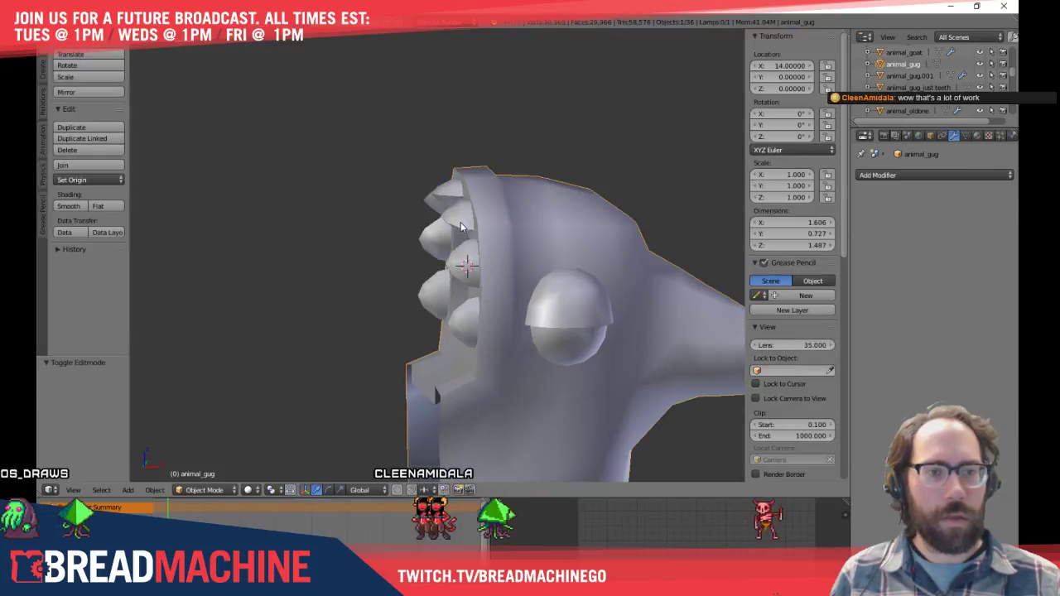
Add a Mirror modifier across X to the animal_gug body
{"action": "key", "text": "a"}
{"action": "middle_click_drag", "start_coordinate": [479, 223], "coordinate": [453, 242]}
{"action": "right_click", "coordinate": [454, 241]}
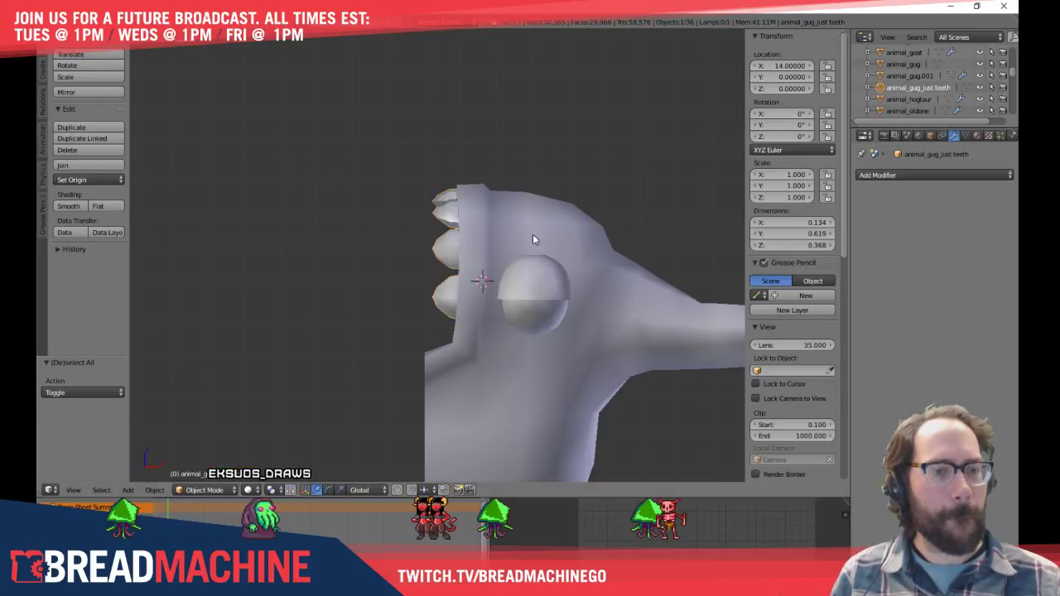
{"action": "right_click", "coordinate": [466, 211]}
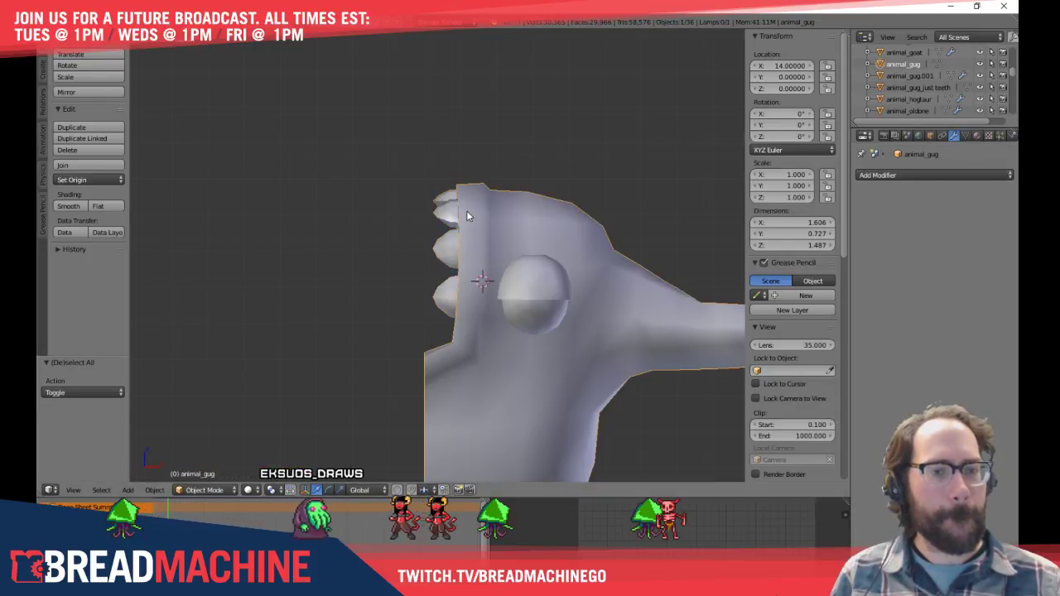
{"action": "left_click", "coordinate": [880, 175]}
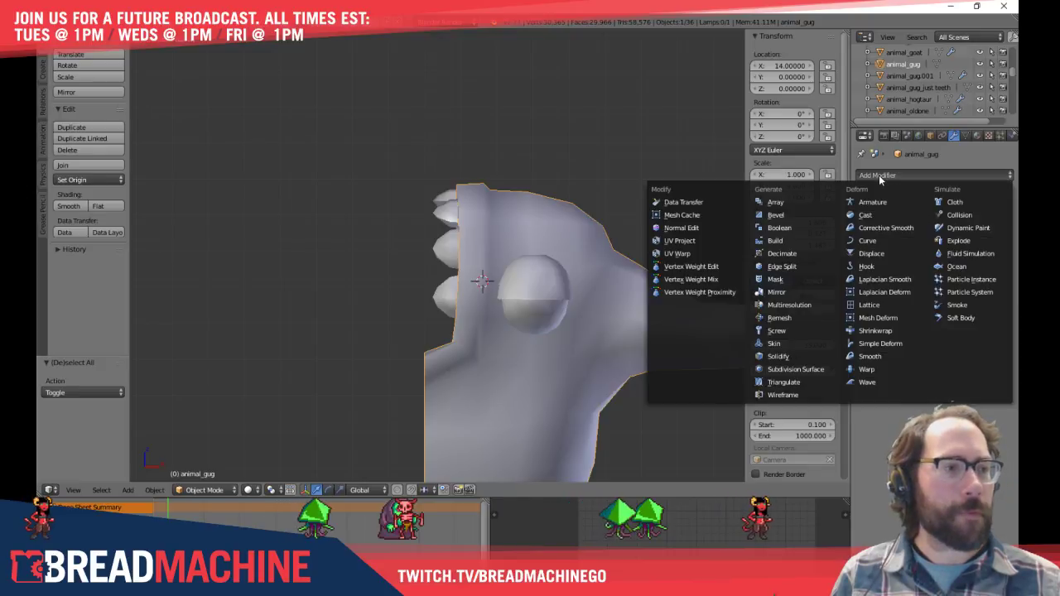
{"action": "left_click", "coordinate": [777, 294]}
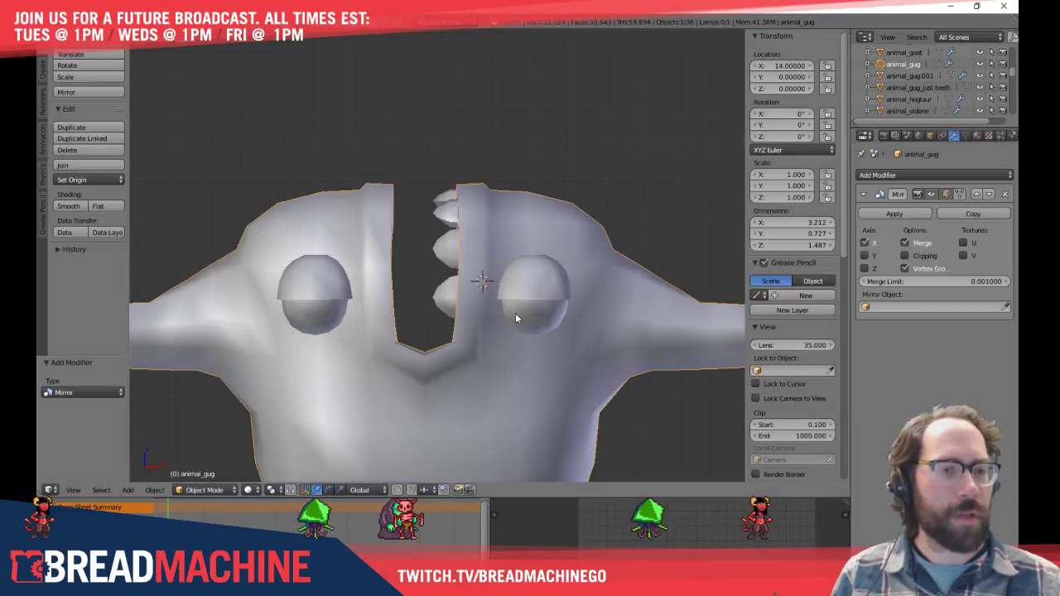
{"action": "mouse_move", "coordinate": [431, 272]}
{"action": "middle_mouse_down"}
{"action": "mouse_move", "coordinate": [454, 343]}
{"action": "mouse_move", "coordinate": [520, 294]}
{"action": "mouse_move", "coordinate": [503, 326]}
{"action": "mouse_move", "coordinate": [418, 282]}
{"action": "mouse_move", "coordinate": [430, 276]}
{"action": "middle_mouse_up"}
Move all teeth in animal_gug_just teeth by -0.028 along X, toward the middle of the mouth
{"action": "right_click", "coordinate": [441, 228]}
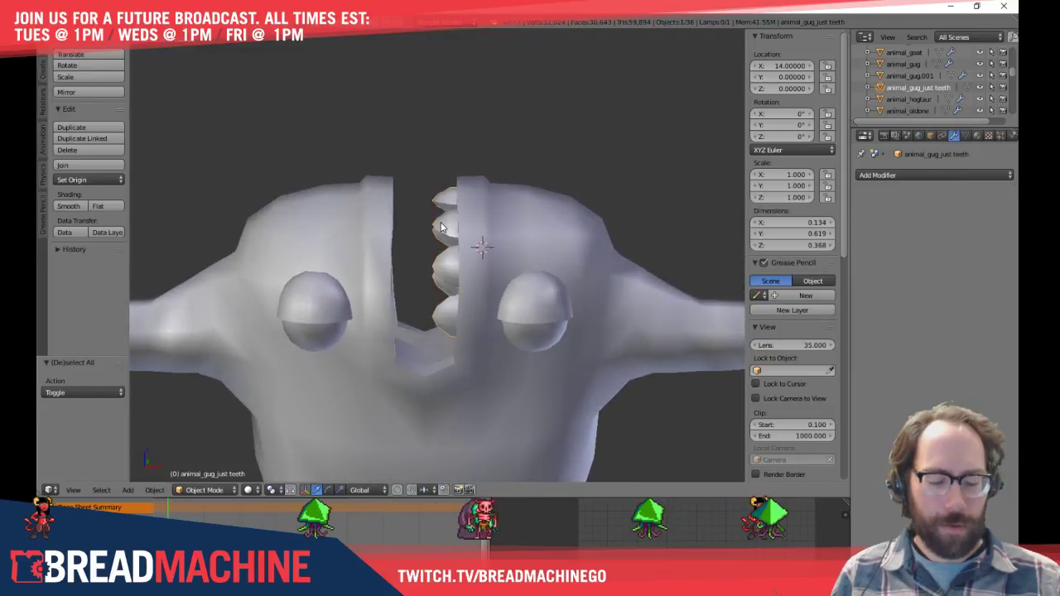
{"action": "key", "text": "KP_1"}
{"action": "scroll", "coordinate": [441, 228], "scroll_direction": "down", "scroll_amount": 7}
{"action": "scroll", "coordinate": [443, 274], "scroll_direction": "up", "scroll_amount": 4}
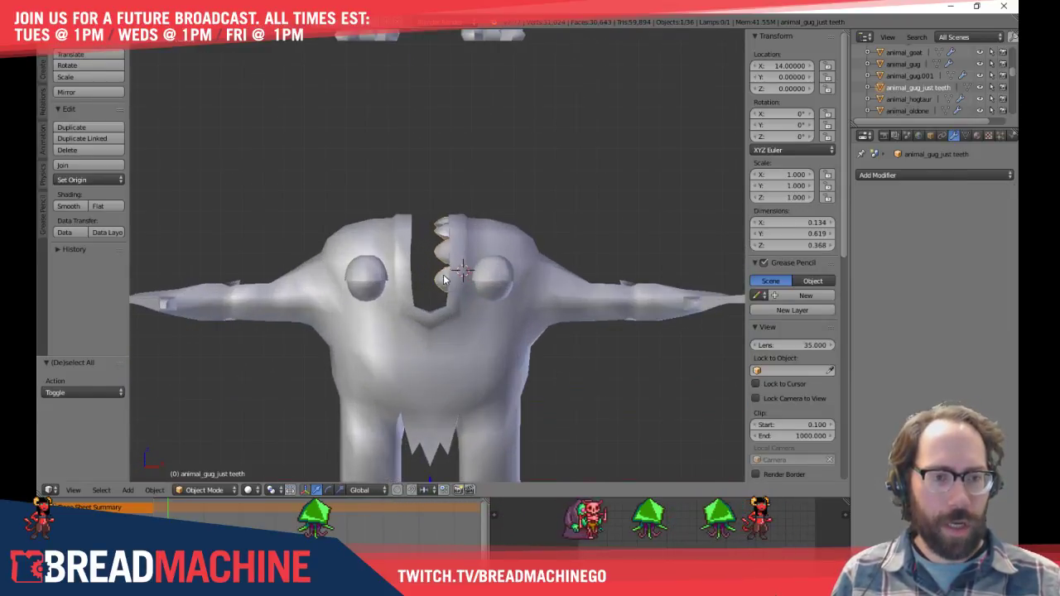
{"action": "middle_click_drag", "start_coordinate": [462, 315], "coordinate": [462, 241], "text": "shift"}
{"action": "key", "text": "Tab"}
{"action": "key", "text": "Tab"}
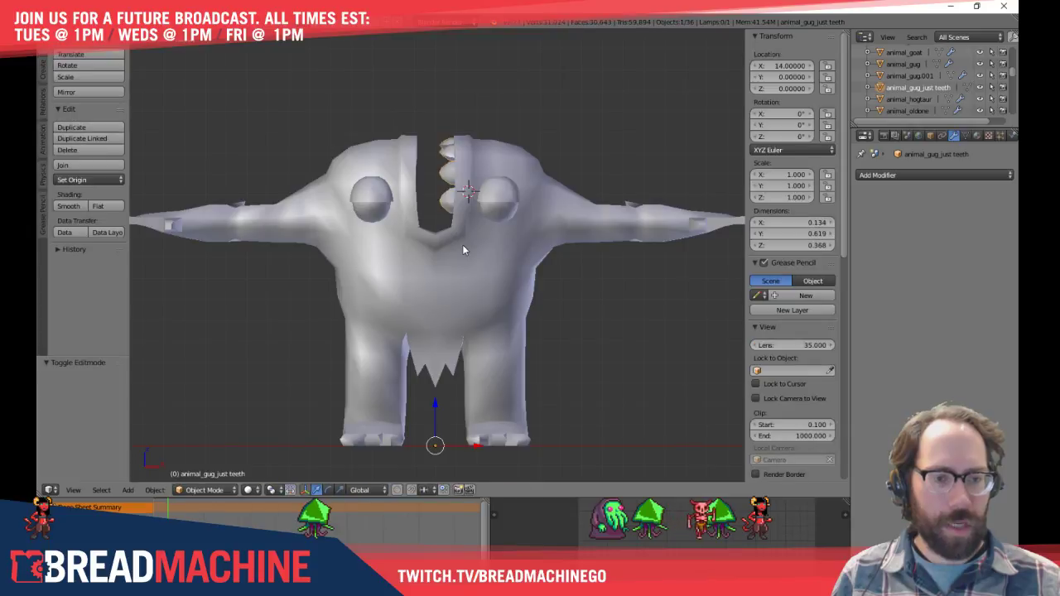
{"action": "right_click", "coordinate": [480, 263]}
{"action": "right_click", "coordinate": [458, 199]}
{"action": "key", "text": "Tab"}
{"action": "scroll", "coordinate": [446, 176], "scroll_direction": "up", "scroll_amount": 4}
{"action": "key", "text": "a"}
{"action": "middle_click_drag", "start_coordinate": [505, 91], "coordinate": [505, 240], "text": "shift"}
{"action": "key", "text": "a"}
{"action": "key", "text": "a"}
{"action": "left_click_drag", "start_coordinate": [516, 231], "coordinate": [502, 236]}
{"action": "key", "text": "z"}
{"action": "key", "text": "z"}
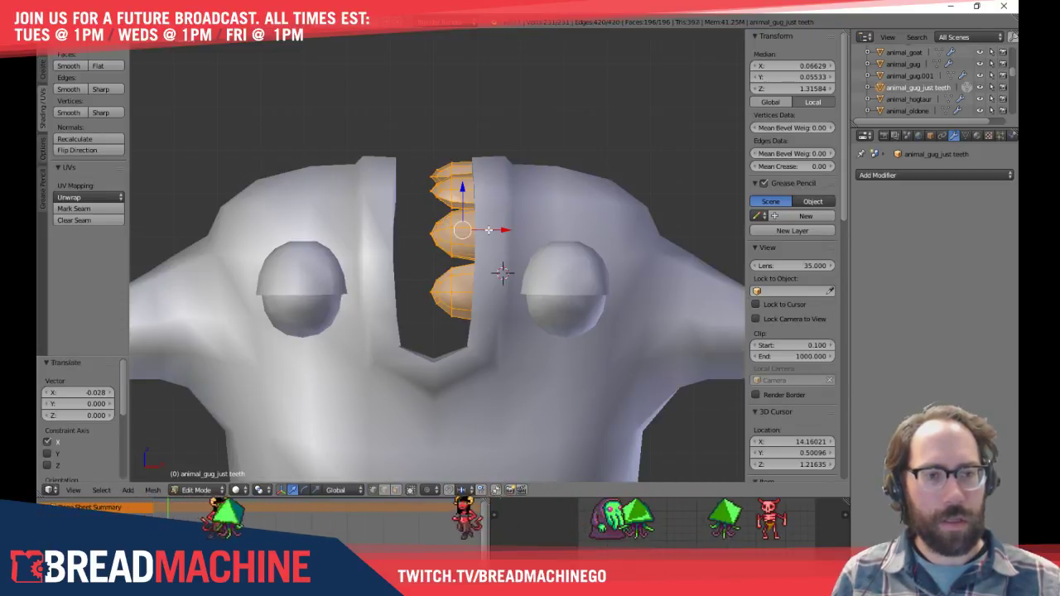
Duplicate the animal_gug_just teeth object in place
{"action": "key", "text": "Tab"}
{"action": "scroll", "coordinate": [480, 197], "scroll_direction": "down", "scroll_amount": 4}
{"action": "middle_click_drag", "start_coordinate": [481, 198], "coordinate": [495, 227]}
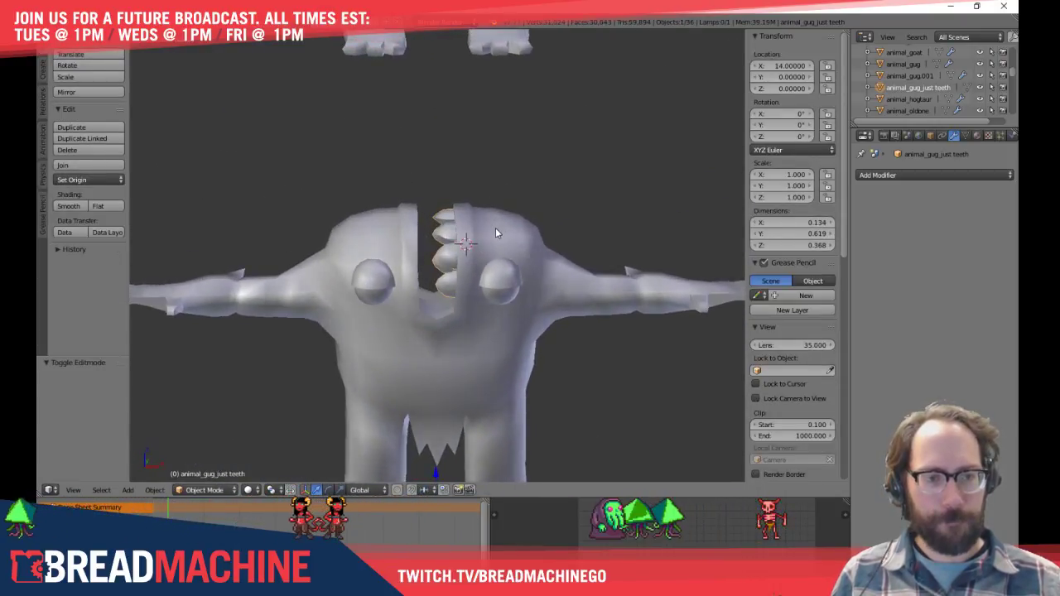
{"action": "scroll", "coordinate": [493, 235], "scroll_direction": "down", "scroll_amount": 2}
{"action": "key", "text": "KP_1"}
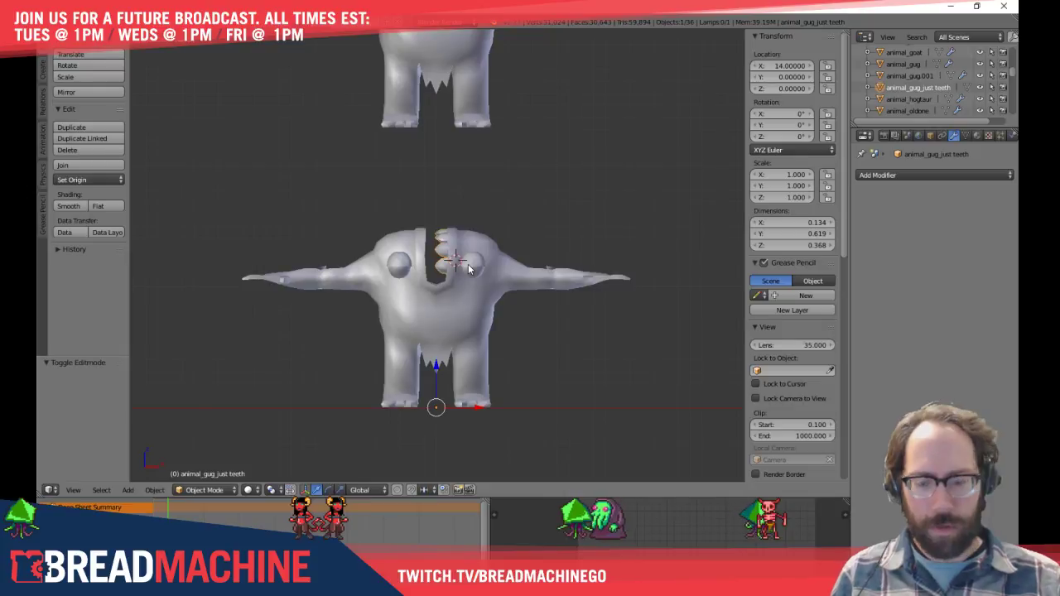
{"action": "key", "text": "shift+d"}
{"action": "key", "text": "Escape"}
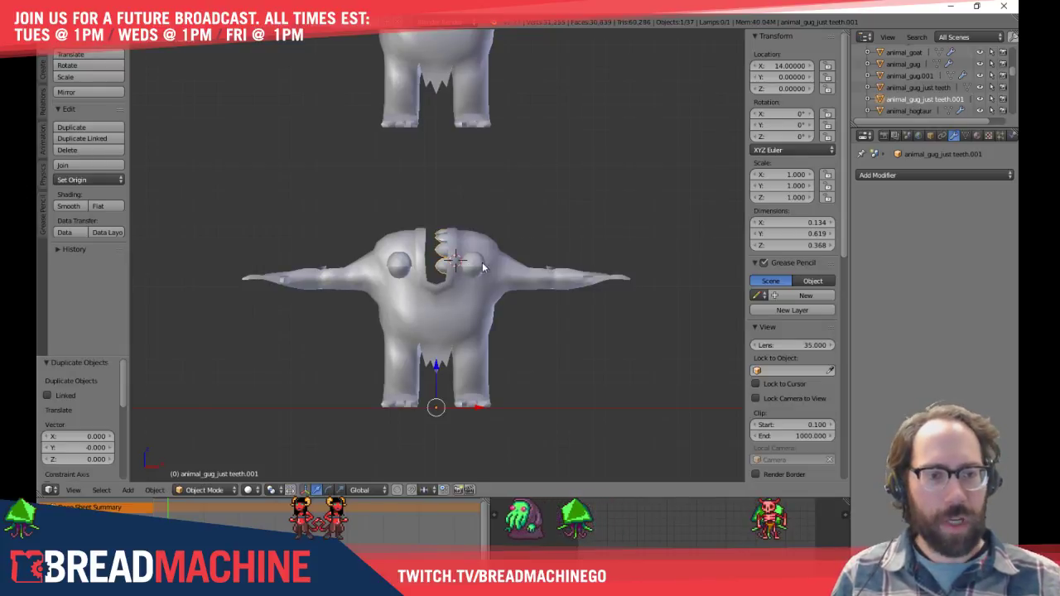
Try to mirror all of the duplicated teeth's geometry along the global X axis
{"action": "key", "text": "Tab"}
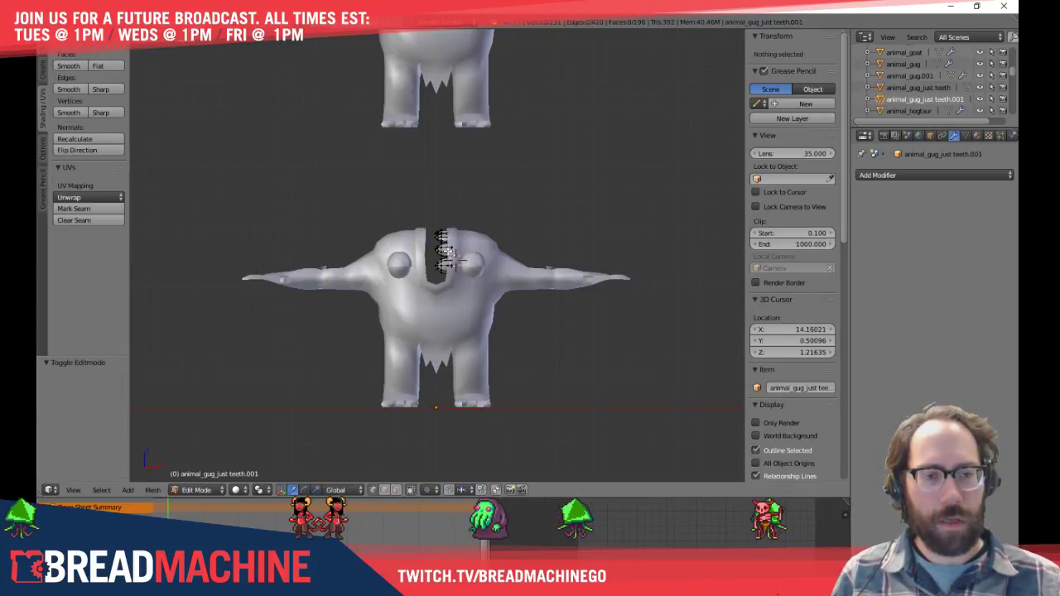
{"action": "key", "text": "a"}
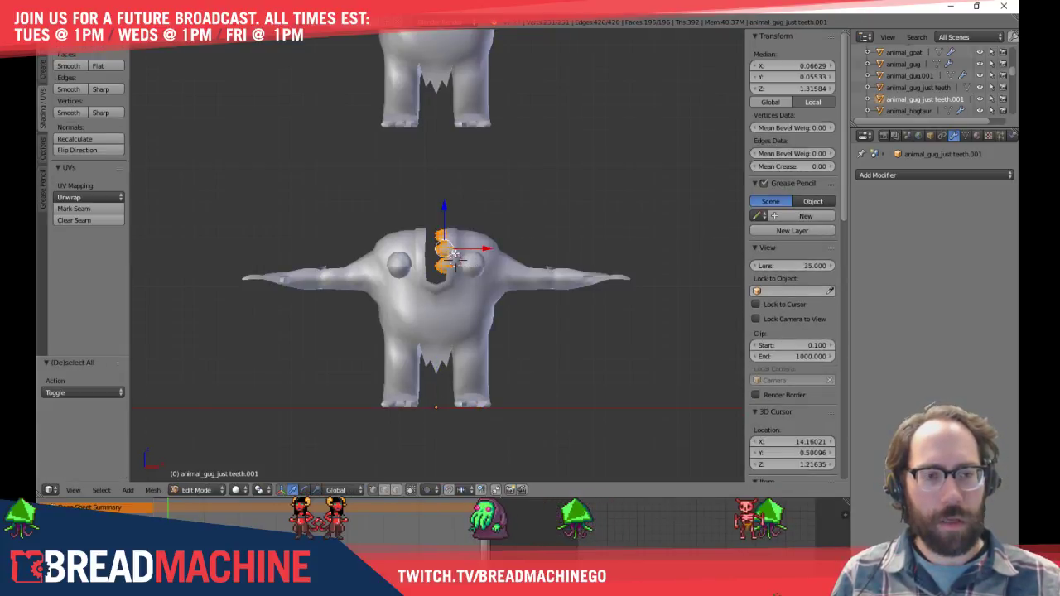
{"action": "left_click", "coordinate": [152, 489]}
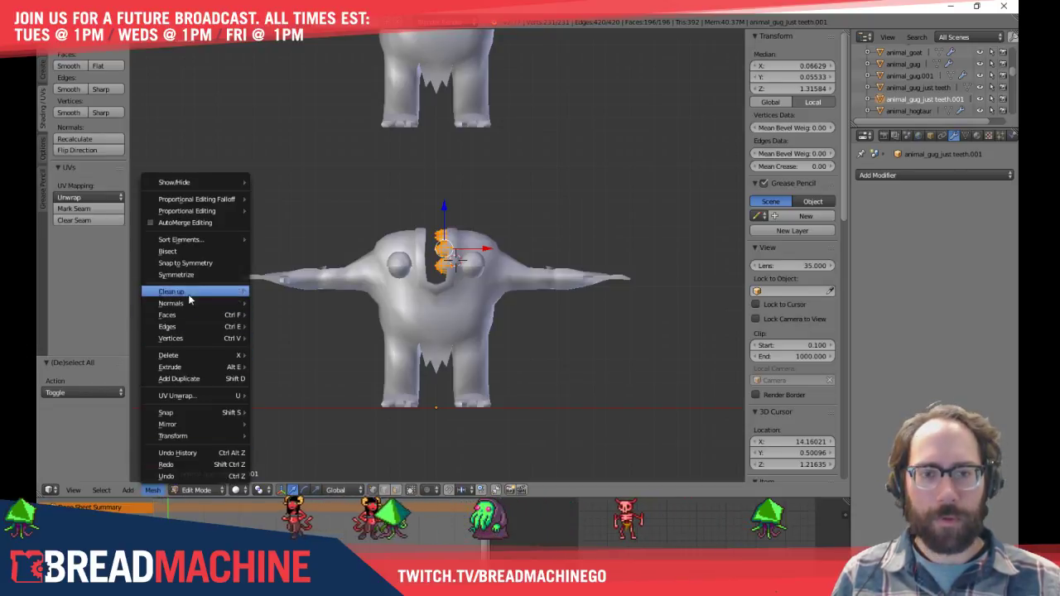
{"action": "mouse_move", "coordinate": [208, 429]}
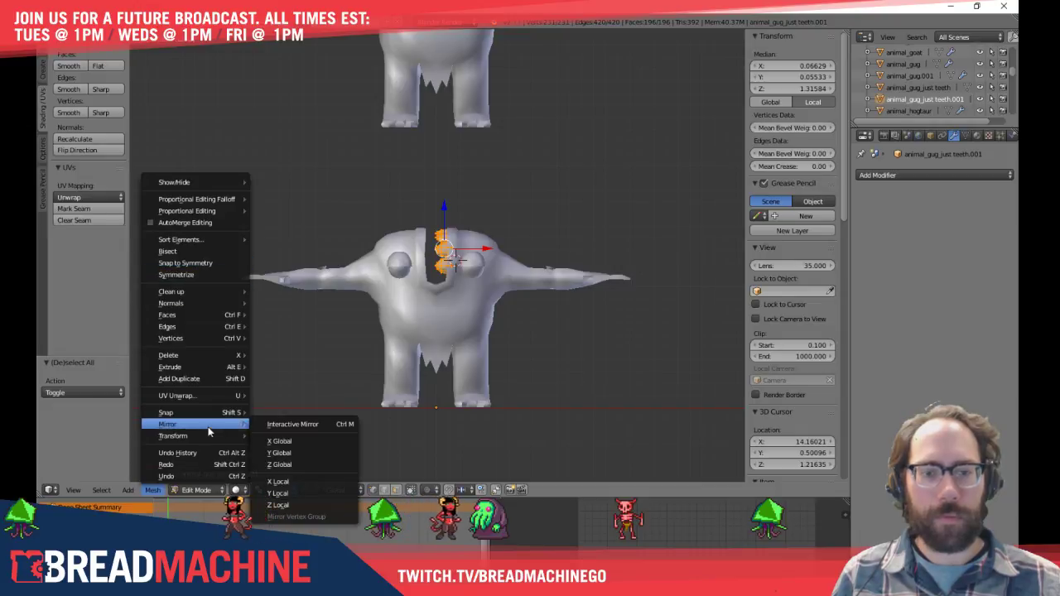
{"action": "left_click", "coordinate": [282, 441]}
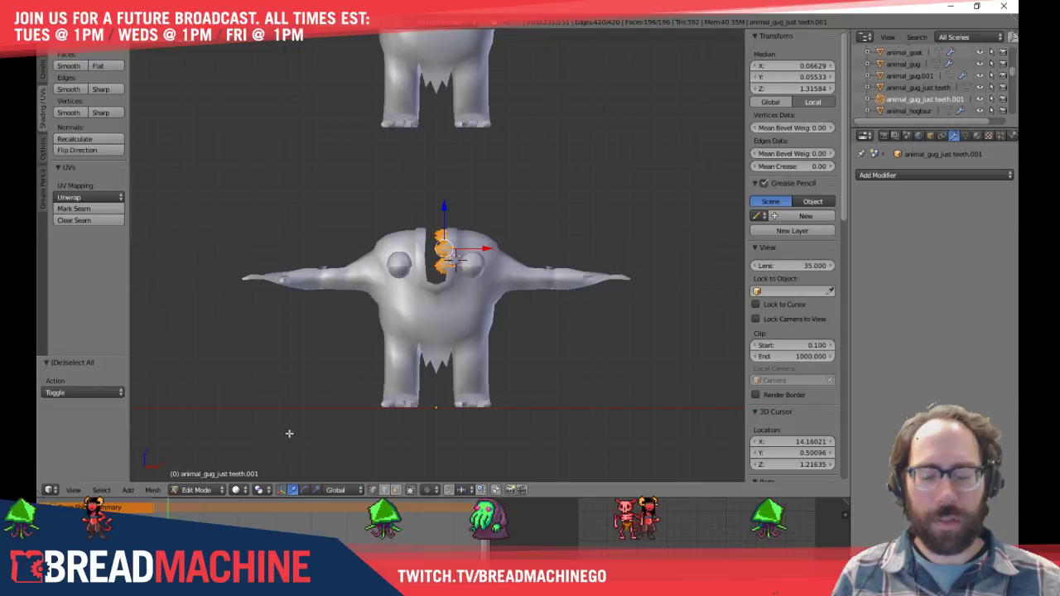
{"action": "key", "text": "Tab"}
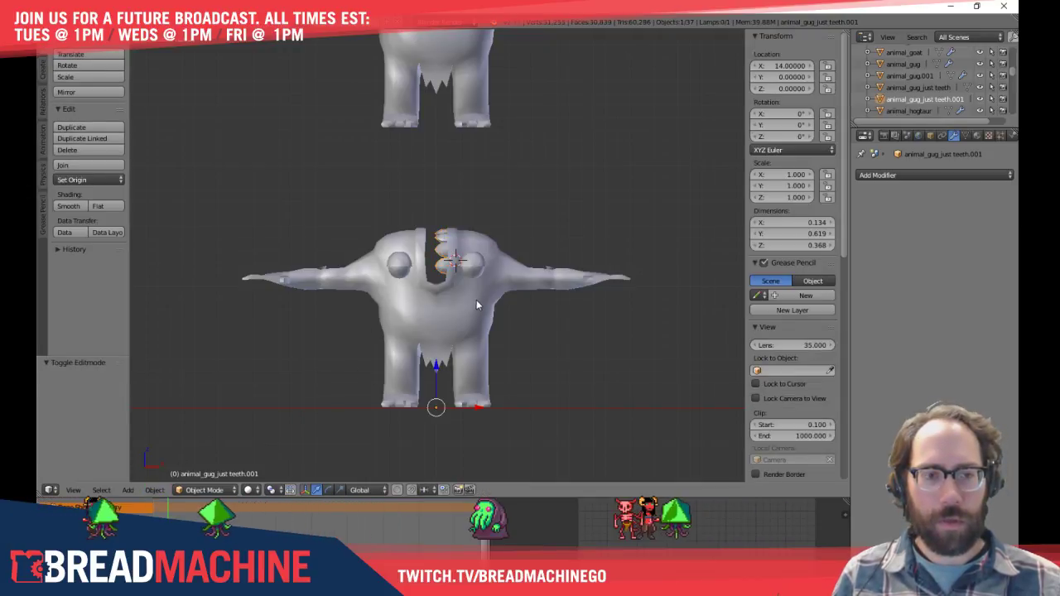
Rotate the duplicated teeth object 180° as seen from above, placing it on the opposite mouth rim
{"action": "key", "text": "KP_7"}
{"action": "key", "text": "r"}
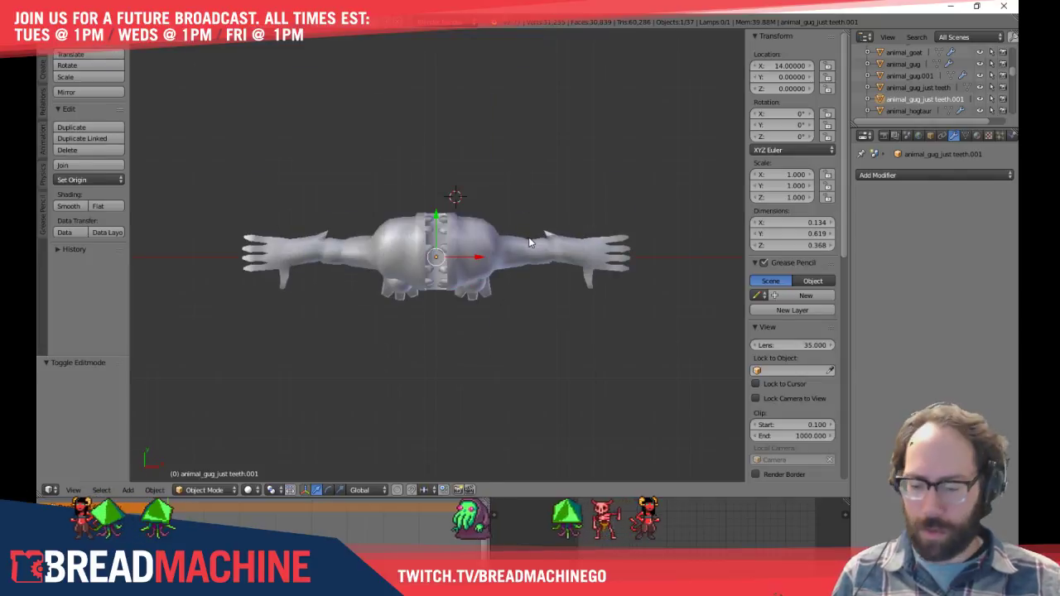
{"action": "left_click", "coordinate": [329, 277]}
{"action": "key", "text": "z"}
{"action": "mouse_move", "coordinate": [478, 251]}
{"action": "middle_mouse_down"}
{"action": "mouse_move", "coordinate": [364, 219]}
{"action": "mouse_move", "coordinate": [331, 247]}
{"action": "middle_mouse_up"}
{"action": "scroll", "coordinate": [389, 251], "scroll_direction": "up", "scroll_amount": 9}
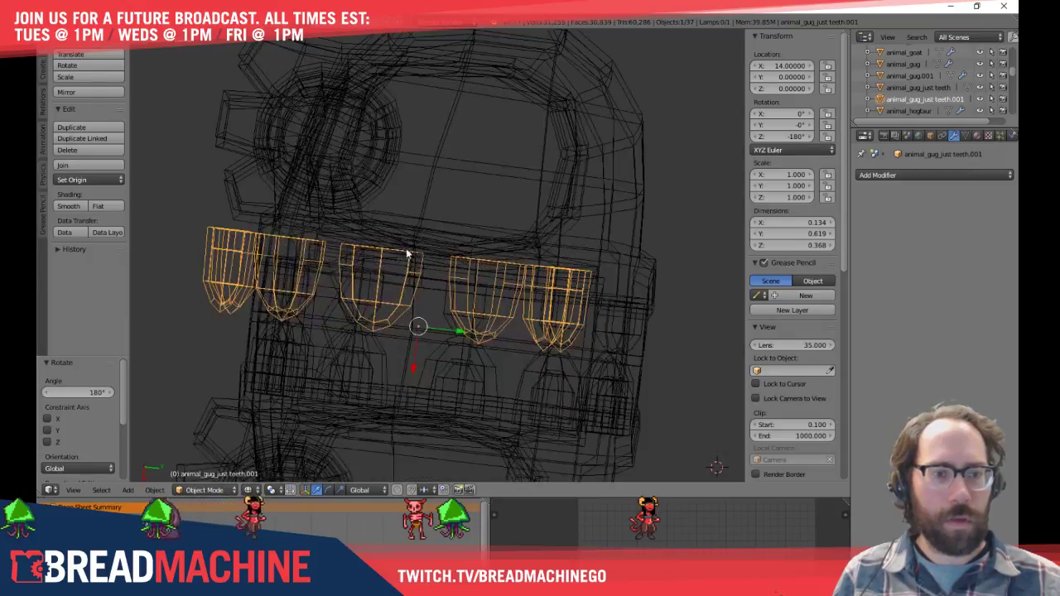
Select all vertices of the rotated teeth and move them along Y toward the back of the mouth
{"action": "key", "text": "KP_7"}
{"action": "middle_click_drag", "start_coordinate": [447, 215], "coordinate": [447, 249], "text": "shift"}
{"action": "key", "text": "Tab"}
{"action": "key", "text": "a"}
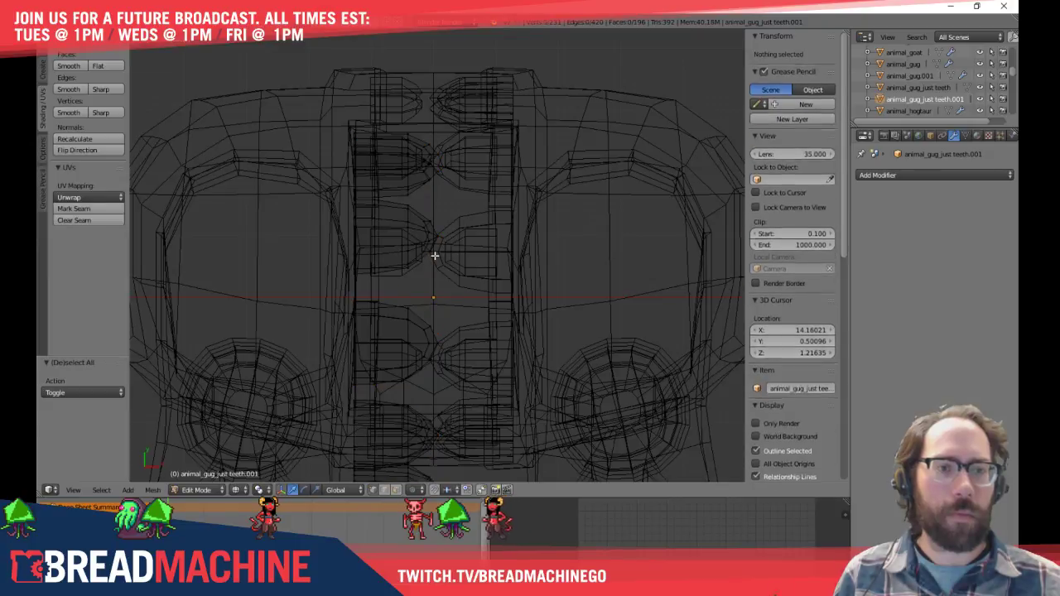
{"action": "key", "text": "a"}
{"action": "key", "text": "g"}
{"action": "key", "text": "y"}
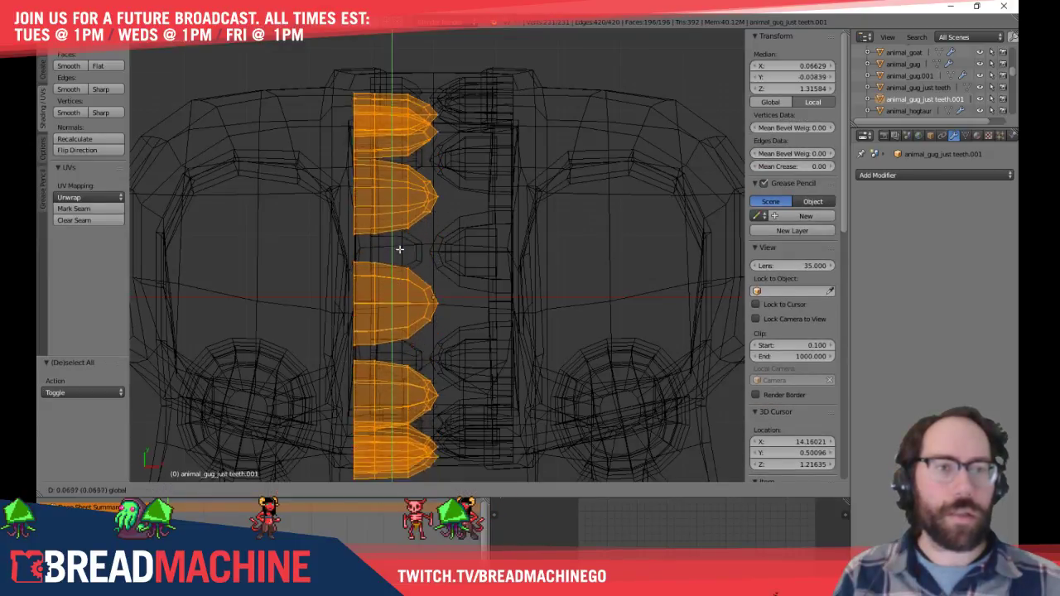
{"action": "left_click", "coordinate": [400, 235]}
{"action": "mouse_move", "coordinate": [400, 235]}
{"action": "middle_mouse_down"}
{"action": "mouse_move", "coordinate": [397, 158]}
{"action": "mouse_move", "coordinate": [301, 154]}
{"action": "mouse_move", "coordinate": [298, 163]}
{"action": "mouse_move", "coordinate": [414, 183]}
{"action": "mouse_move", "coordinate": [451, 208]}
{"action": "mouse_move", "coordinate": [401, 268]}
{"action": "mouse_move", "coordinate": [361, 256]}
{"action": "mouse_move", "coordinate": [366, 268]}
{"action": "middle_mouse_up"}
{"action": "key", "text": "z"}
{"action": "key", "text": "Tab"}
{"action": "key", "text": "Tab"}
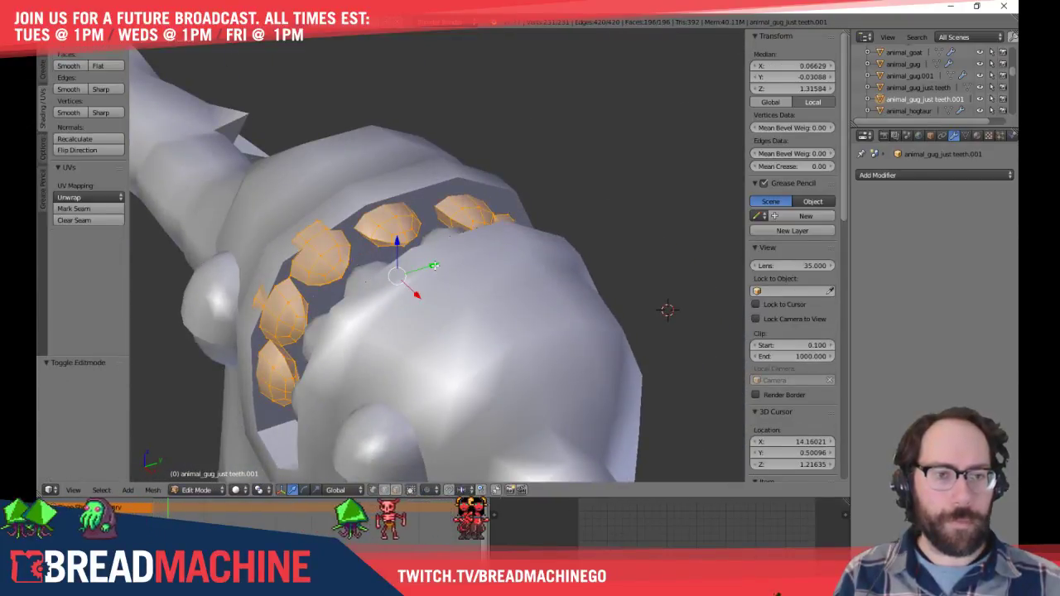
Shift the rotated teeth a further 0.021 along Y to line them up with the opposite row
{"action": "key", "text": "g"}
{"action": "key", "text": "y"}
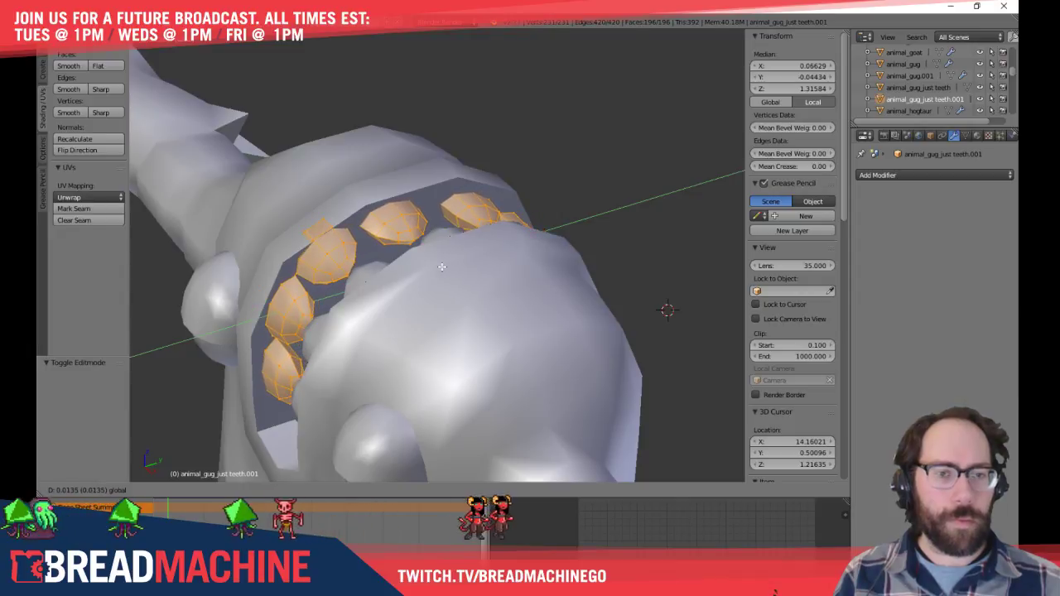
{"action": "left_click", "coordinate": [445, 266]}
{"action": "middle_click_drag", "start_coordinate": [446, 266], "coordinate": [602, 243]}
{"action": "key", "text": "KP_1"}
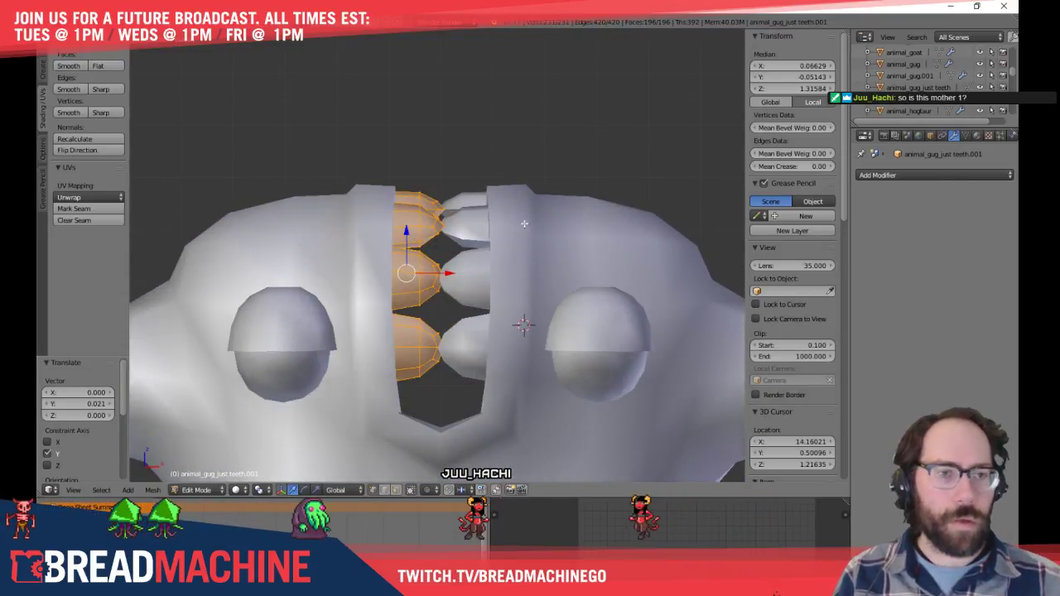
{"action": "scroll", "coordinate": [442, 221], "scroll_direction": "down", "scroll_amount": 1}
{"action": "scroll", "coordinate": [439, 229], "scroll_direction": "up", "scroll_amount": 3}
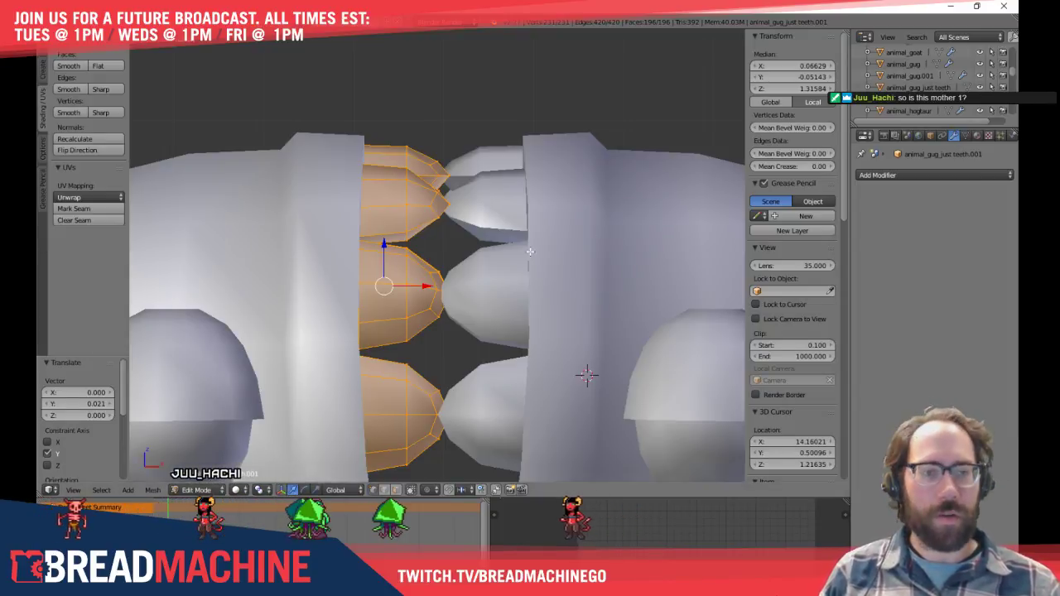
{"action": "middle_click_drag", "start_coordinate": [446, 250], "coordinate": [498, 256], "text": "shift"}
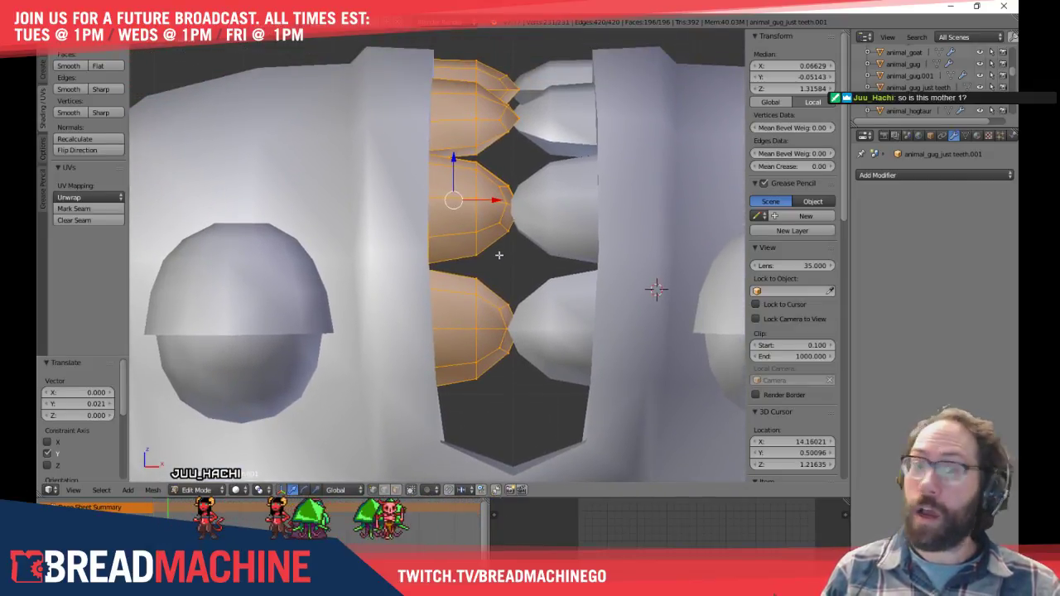
Try flipping the normal direction of all the rotated teeth, and flip it back
{"action": "key", "text": "Tab"}
{"action": "middle_click_drag", "start_coordinate": [503, 304], "coordinate": [313, 250]}
{"action": "key", "text": "Tab"}
{"action": "key", "text": "Tab"}
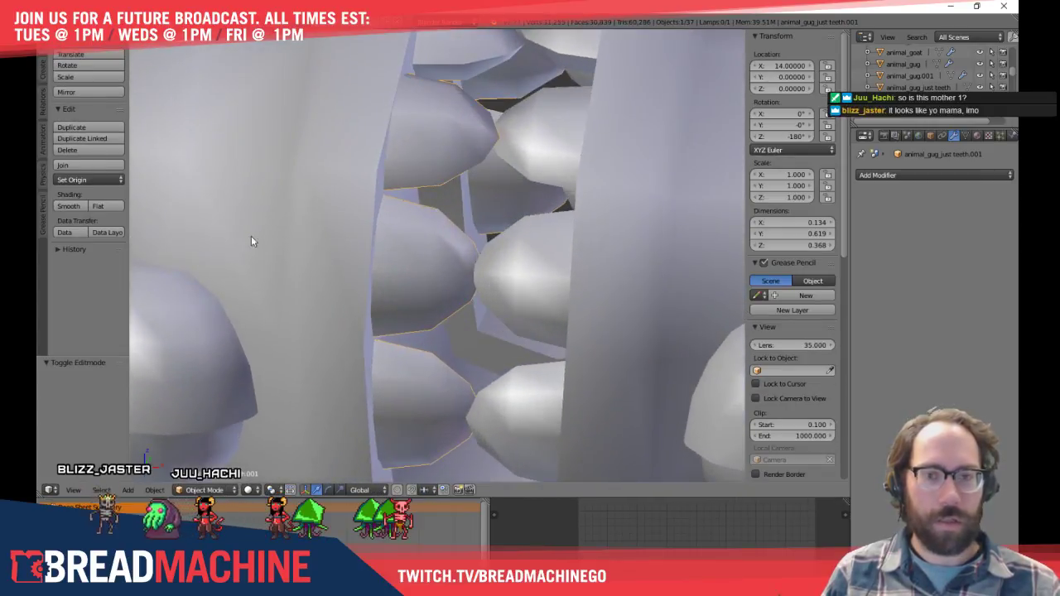
{"action": "left_click", "coordinate": [46, 140]}
{"action": "left_click", "coordinate": [44, 77]}
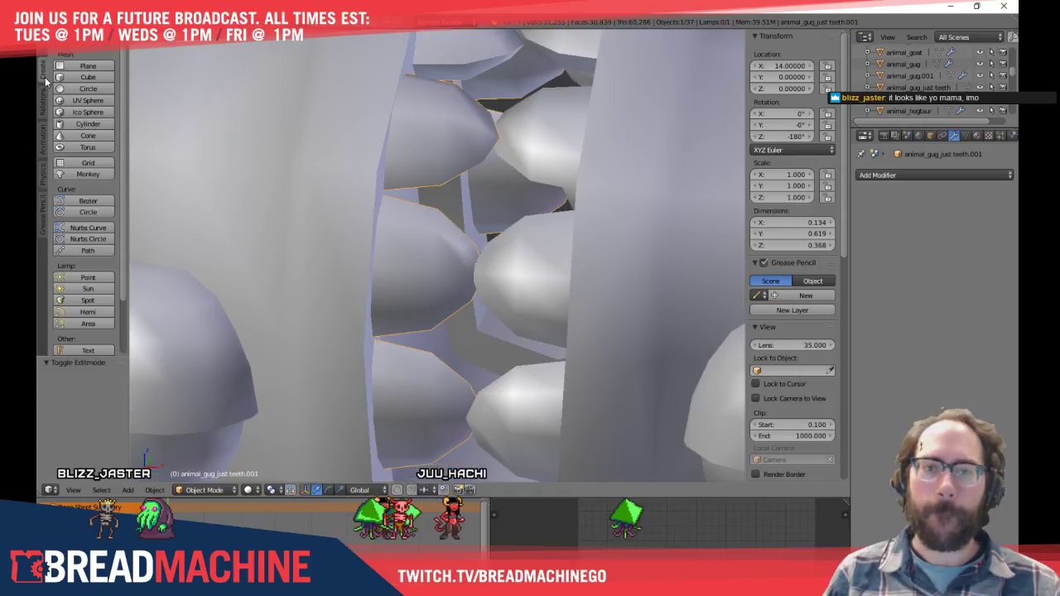
{"action": "left_click", "coordinate": [44, 48]}
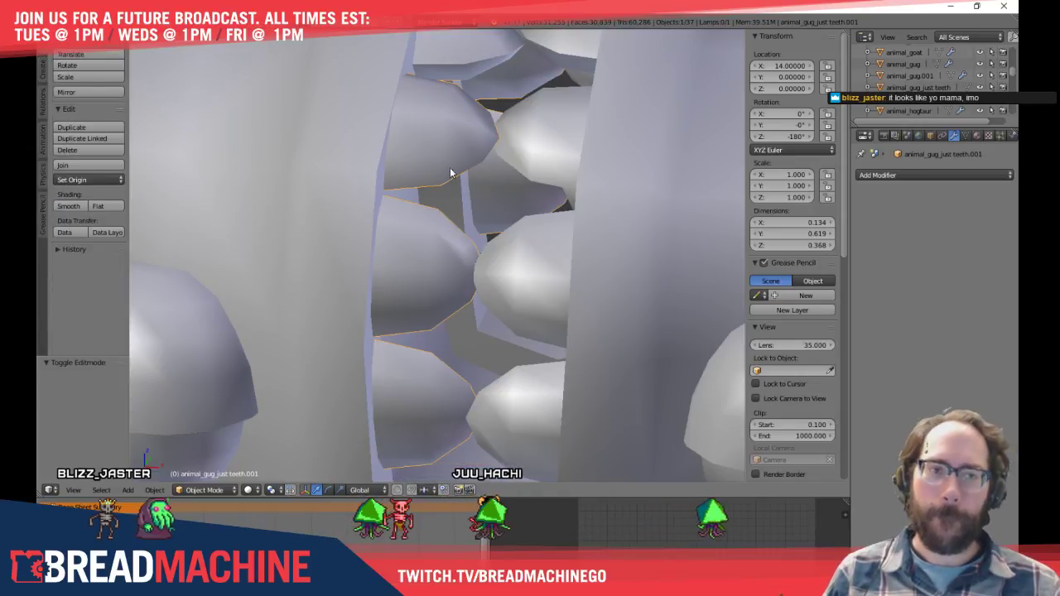
{"action": "key", "text": "Tab"}
{"action": "key", "text": "a"}
{"action": "key", "text": "a"}
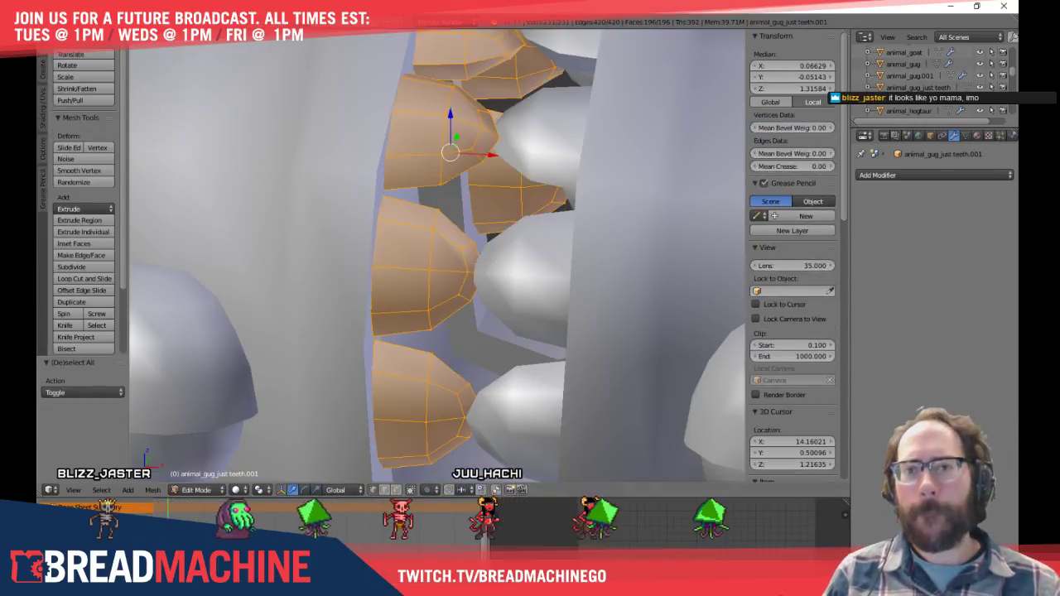
{"action": "left_click", "coordinate": [43, 106]}
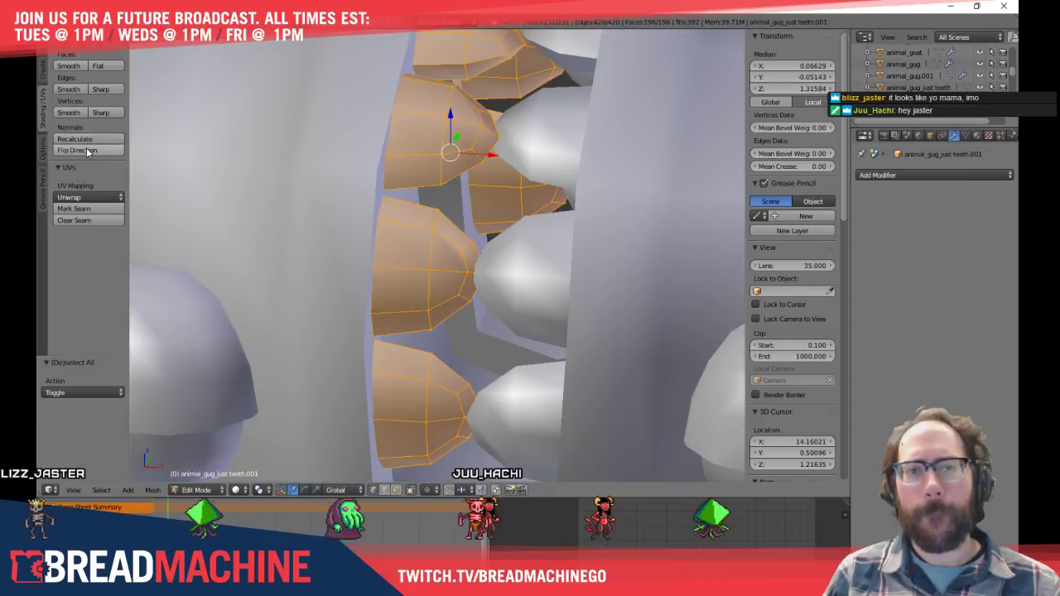
{"action": "left_click", "coordinate": [86, 149]}
{"action": "left_click", "coordinate": [87, 149]}
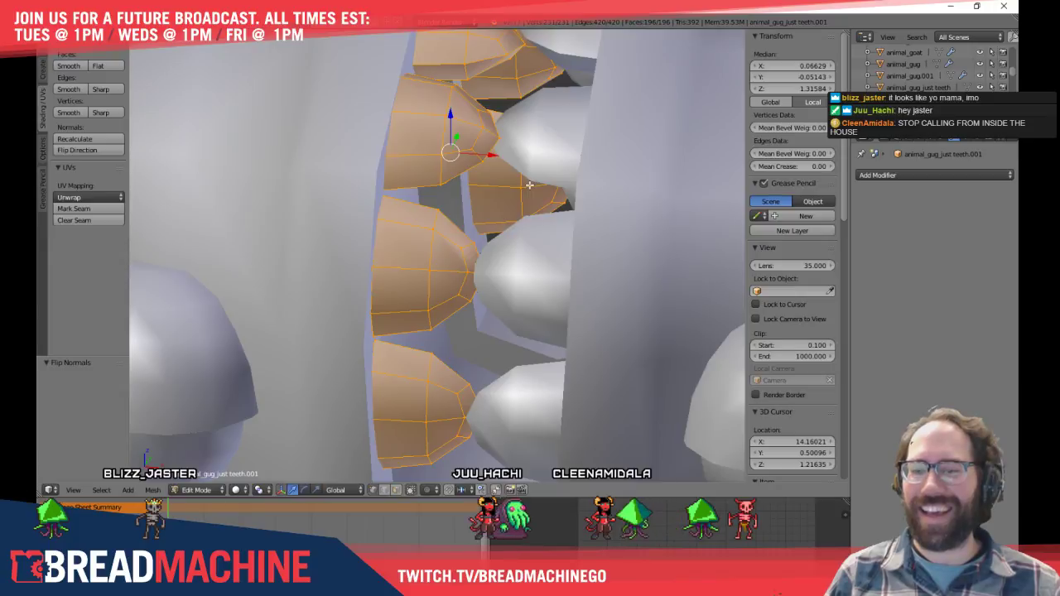
Select the lowest front tooth of the rotated row and move it -0.058 along Z
{"action": "scroll", "coordinate": [529, 184], "scroll_direction": "down", "scroll_amount": 2}
{"action": "key", "text": "KP_1"}
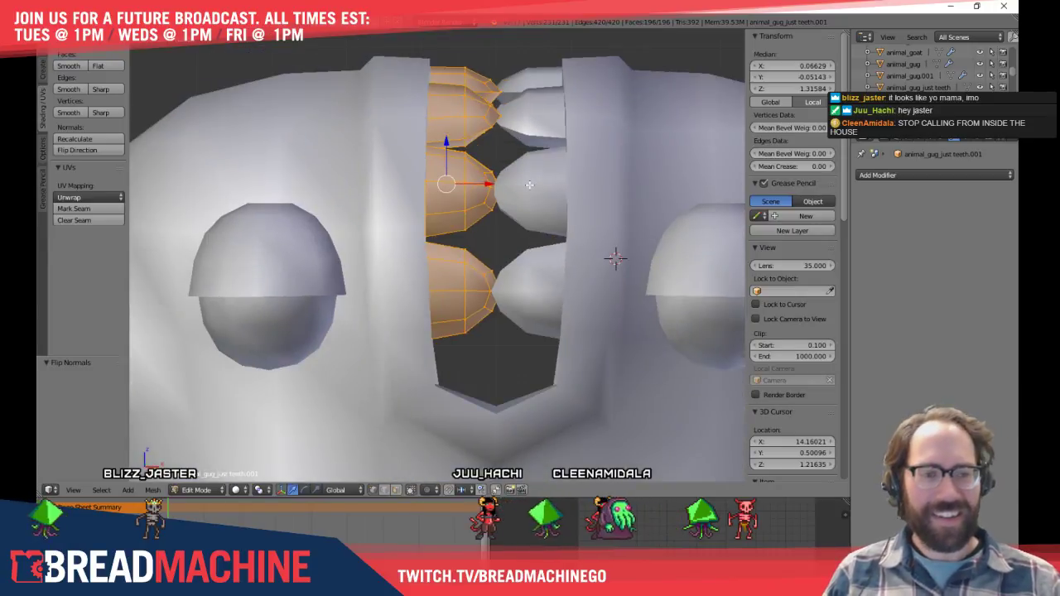
{"action": "key", "text": "a"}
{"action": "key", "text": "l"}
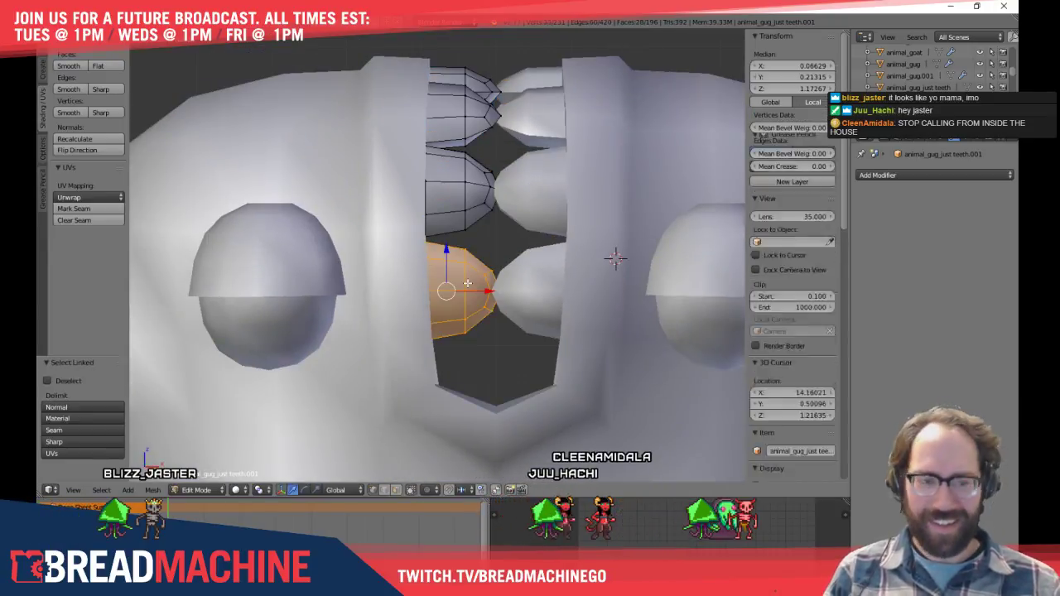
{"action": "middle_click_drag", "start_coordinate": [479, 244], "coordinate": [480, 235], "text": "shift"}
{"action": "left_click_drag", "start_coordinate": [447, 238], "coordinate": [449, 282]}
{"action": "key", "text": "z"}
{"action": "key", "text": "z"}
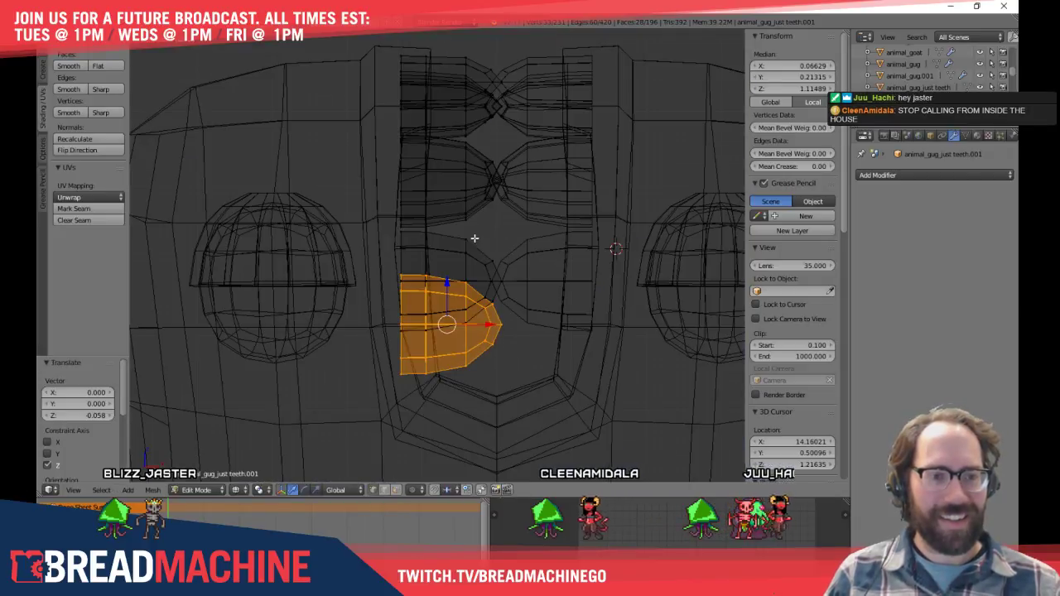
Lower the selected front tooth a further -0.005 along Z
{"action": "middle_click_drag", "start_coordinate": [488, 215], "coordinate": [574, 149]}
{"action": "key", "text": "KP_1"}
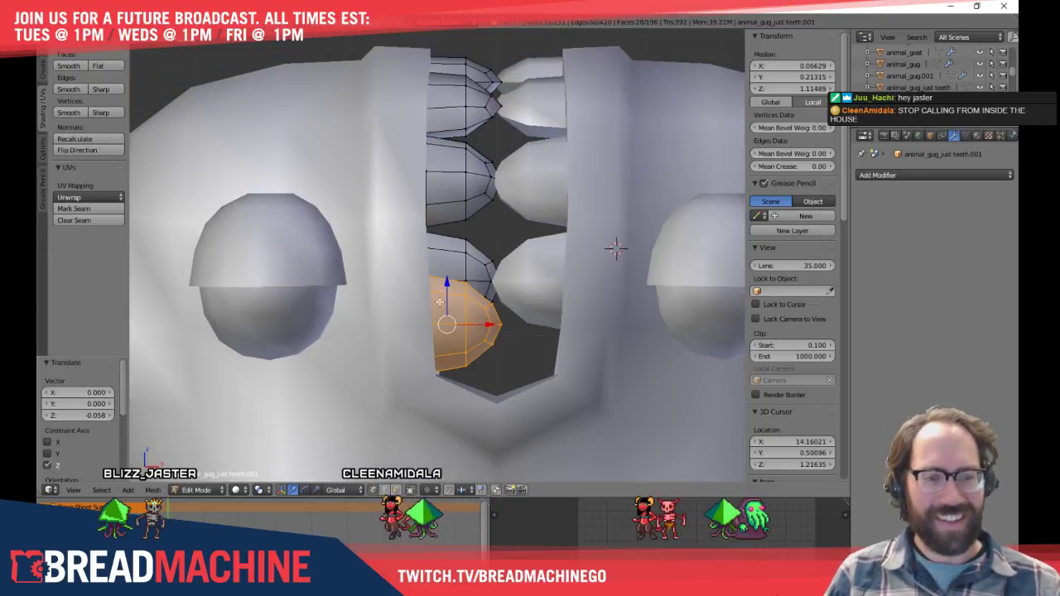
{"action": "left_click_drag", "start_coordinate": [447, 283], "coordinate": [448, 286]}
{"action": "middle_click_drag", "start_coordinate": [448, 286], "coordinate": [369, 299], "text": "shift"}
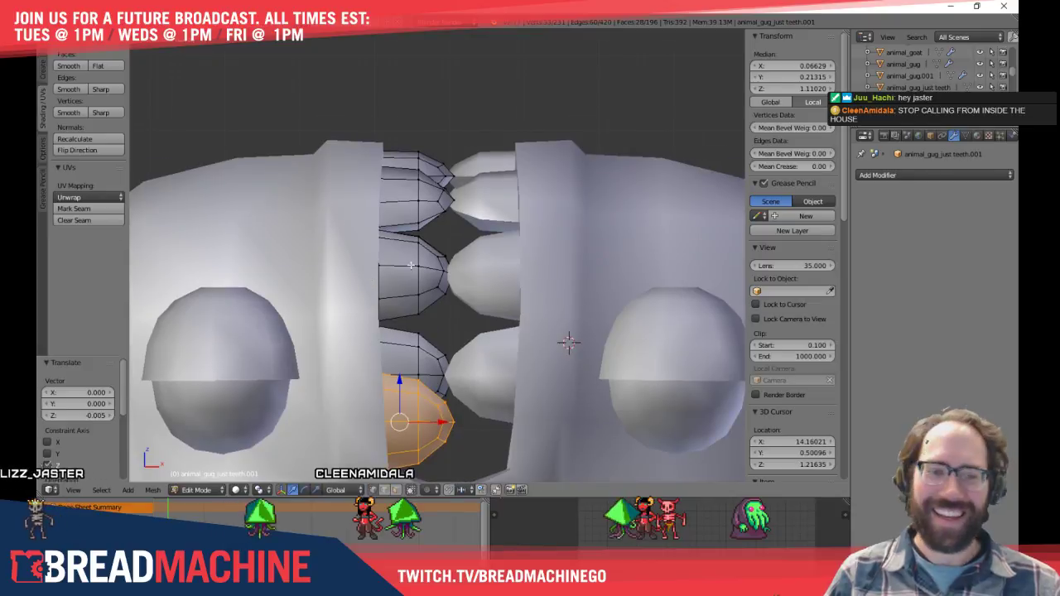
Select the second tooth up in the rotated row, lower it along the mouth rim, and fine-shift it 0.004 along Y and 0.023 along Z
{"action": "right_click", "coordinate": [420, 266]}
{"action": "key", "text": "z"}
{"action": "key", "text": "z"}
{"action": "middle_click_drag", "start_coordinate": [425, 273], "coordinate": [375, 283]}
{"action": "key", "text": "KP_3"}
{"action": "key", "text": "z"}
{"action": "middle_click_drag", "start_coordinate": [438, 277], "coordinate": [468, 270], "text": "shift"}
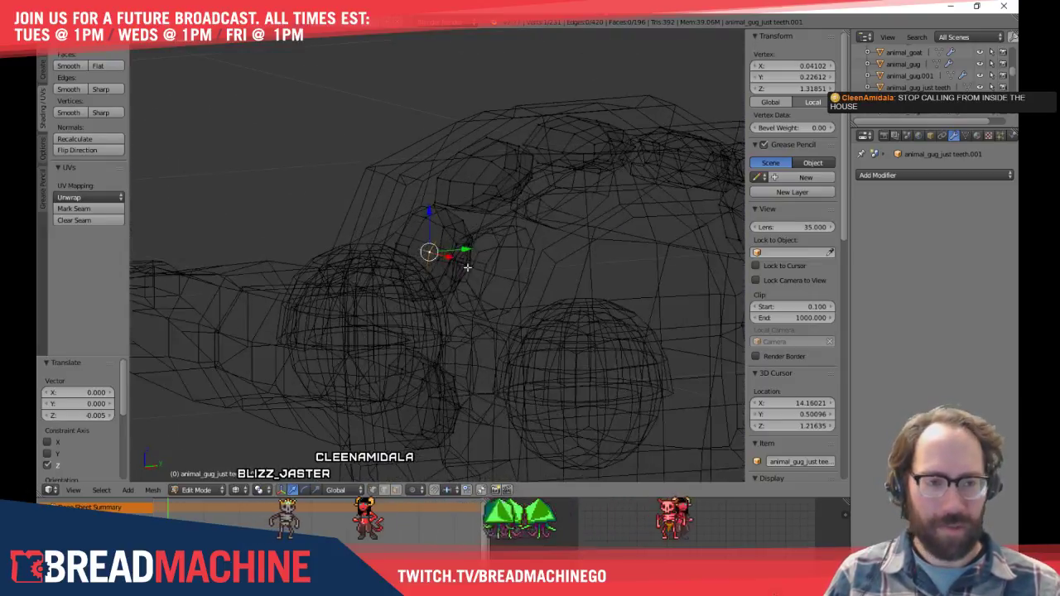
{"action": "key", "text": "l"}
{"action": "key", "text": "KP_1"}
{"action": "key", "text": "g"}
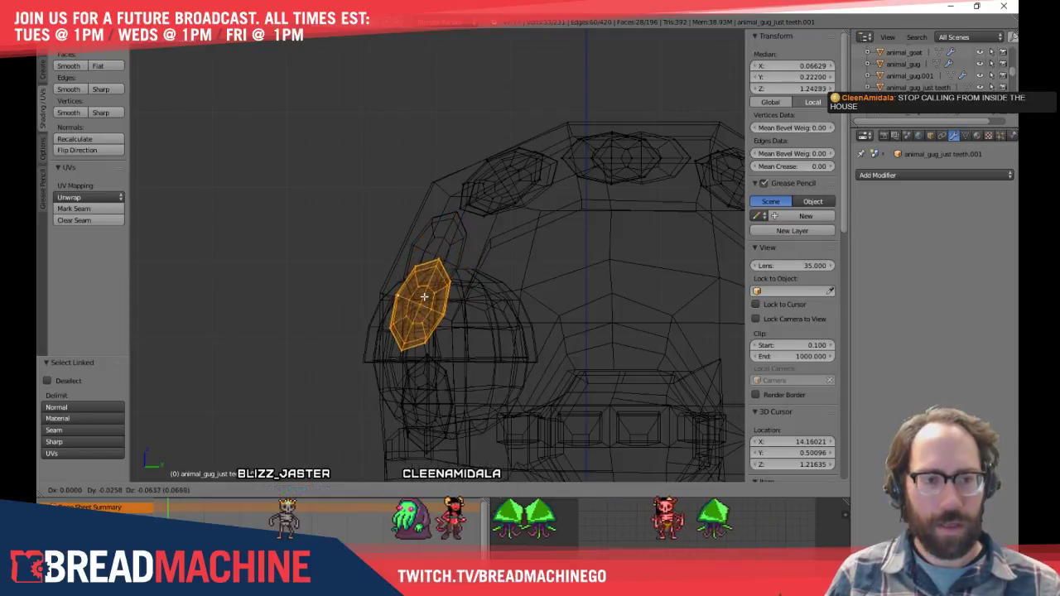
{"action": "left_click", "coordinate": [423, 302]}
{"action": "left_click_drag", "start_coordinate": [464, 309], "coordinate": [476, 296]}
Rotate the second tooth to follow the rim's curve, nudge it slightly upward, and fine-tune its angle by -2.347°
{"action": "key", "text": "r"}
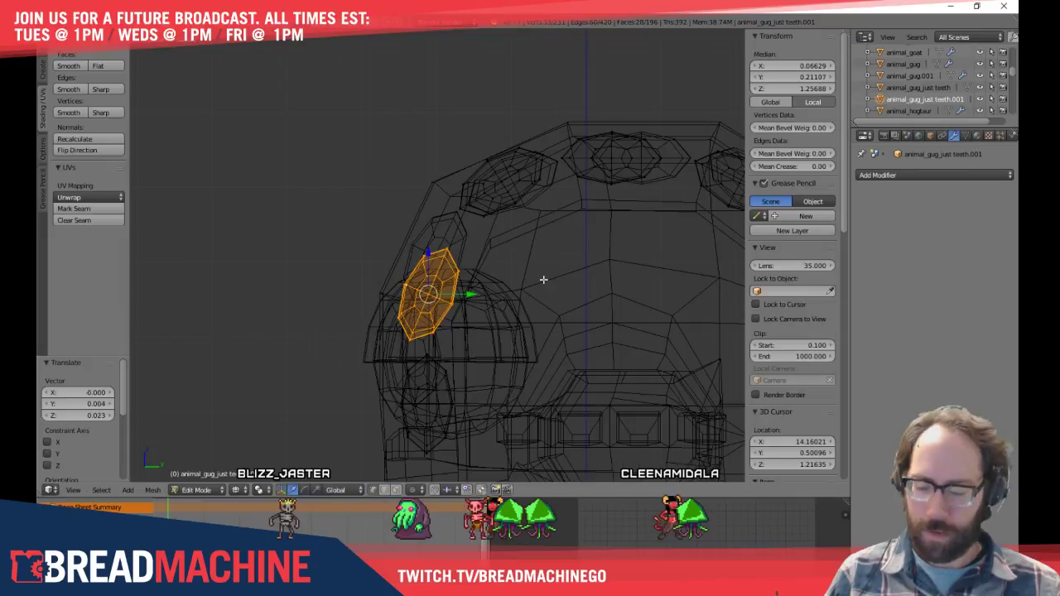
{"action": "left_click", "coordinate": [547, 253]}
{"action": "key", "text": "g"}
{"action": "left_click", "coordinate": [551, 246]}
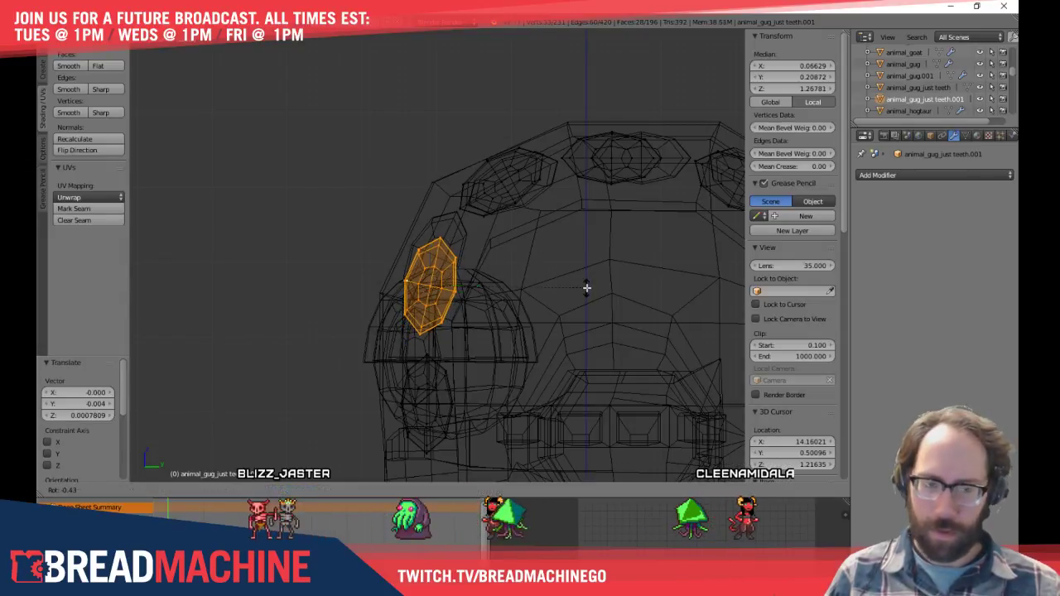
{"action": "key", "text": "r"}
{"action": "left_click", "coordinate": [513, 260]}
{"action": "mouse_move", "coordinate": [513, 260]}
{"action": "middle_mouse_down"}
{"action": "mouse_move", "coordinate": [668, 293]}
{"action": "mouse_move", "coordinate": [717, 227]}
{"action": "mouse_move", "coordinate": [512, 263]}
{"action": "middle_mouse_up"}
{"action": "key", "text": "z"}
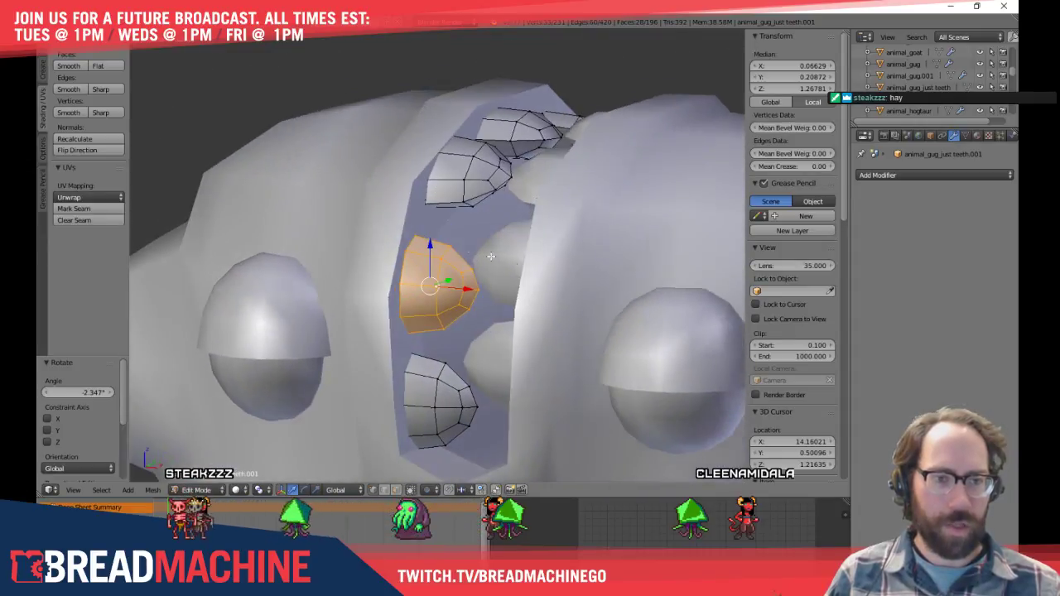
{"action": "left_click", "coordinate": [432, 250]}
{"action": "middle_click_drag", "start_coordinate": [433, 250], "coordinate": [447, 230]}
Select the whole third tooth of the row and move it down along the rim toward the second tooth
{"action": "key", "text": "a"}
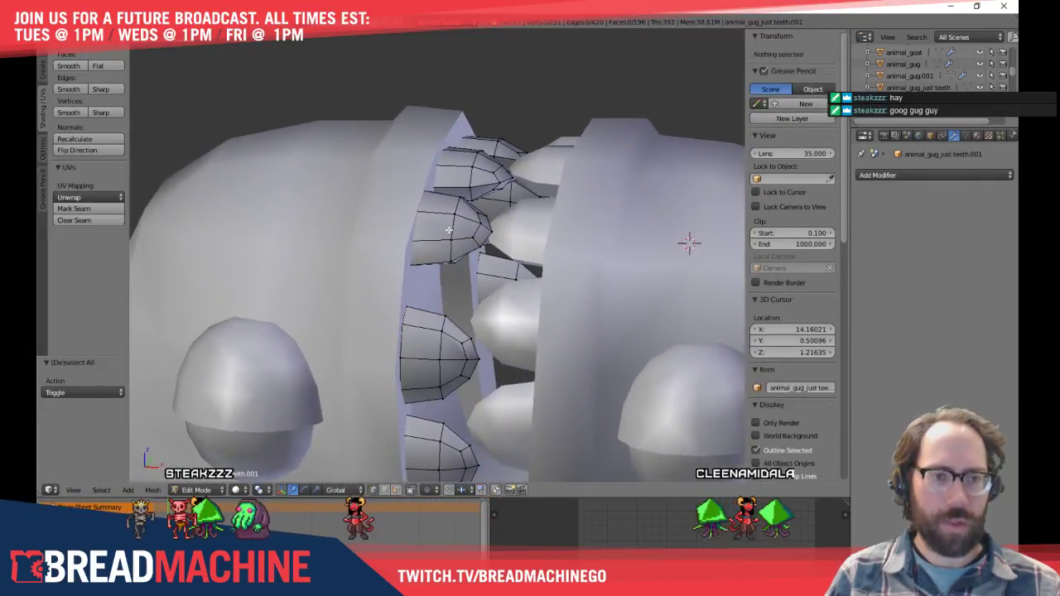
{"action": "key", "text": "l"}
{"action": "middle_click_drag", "start_coordinate": [458, 256], "coordinate": [434, 241]}
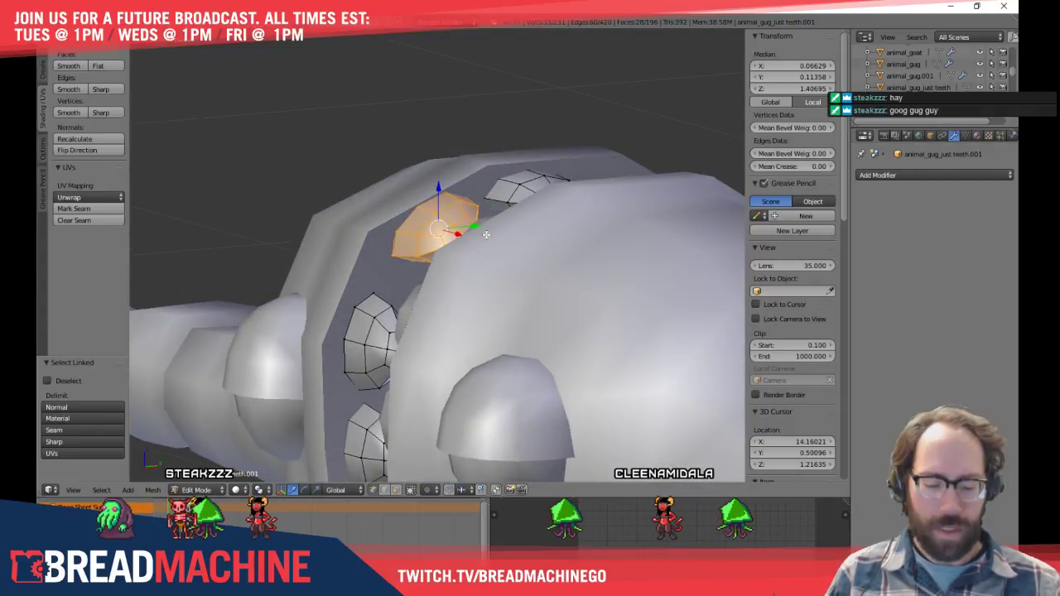
{"action": "key", "text": "KP_1"}
{"action": "key", "text": "z"}
{"action": "scroll", "coordinate": [464, 217], "scroll_direction": "up", "scroll_amount": 3}
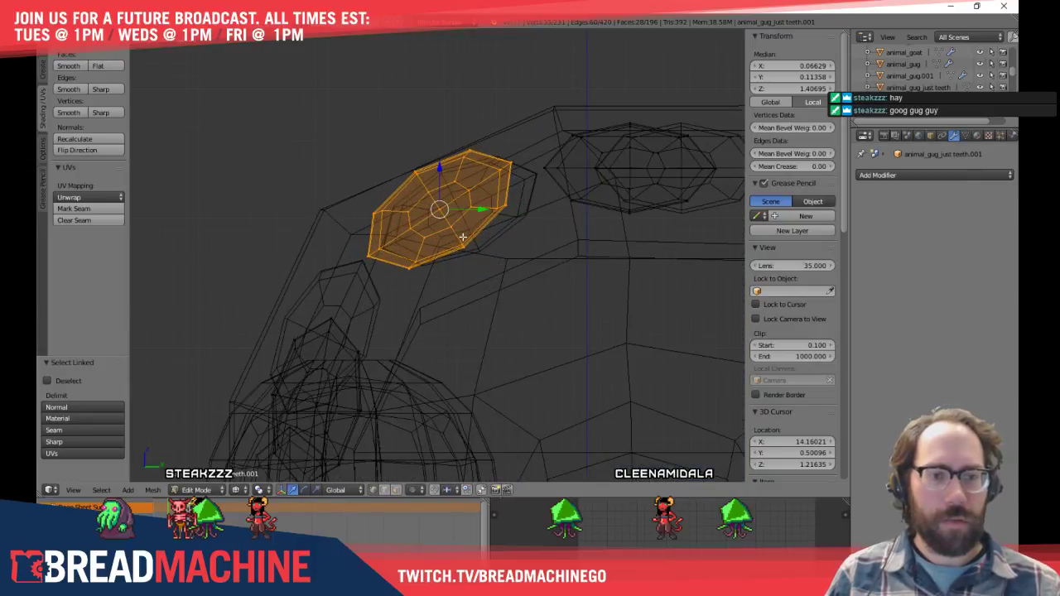
{"action": "middle_click_drag", "start_coordinate": [464, 216], "coordinate": [496, 236]}
{"action": "key", "text": "g"}
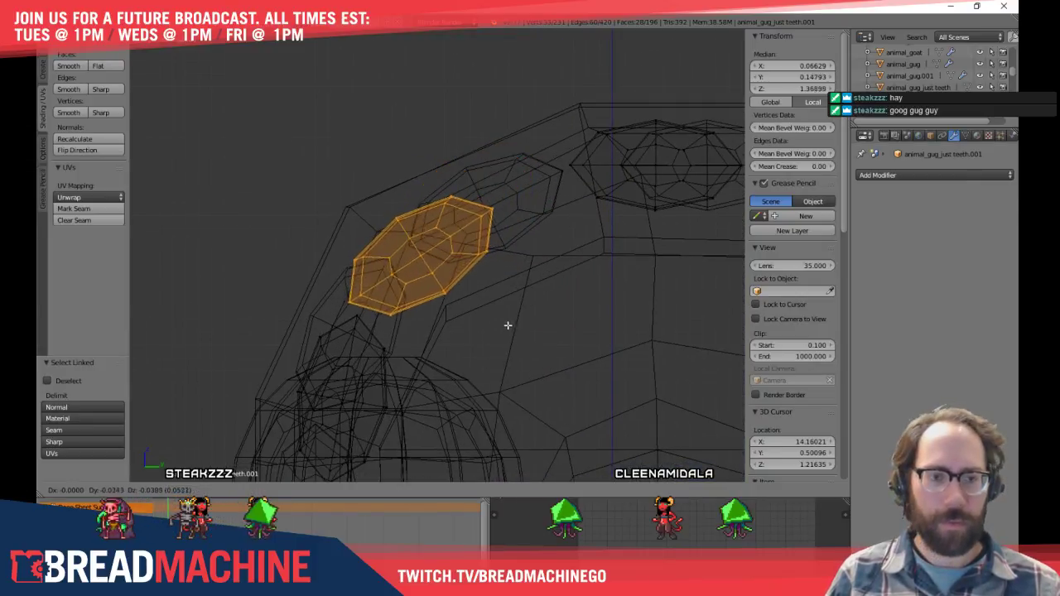
{"action": "left_click", "coordinate": [529, 317]}
Rotate the third tooth -9.719° to match the rim and shift it 0.004 along Y and 0.005 along Z
{"action": "left_click", "coordinate": [575, 289]}
{"action": "key", "text": "g"}
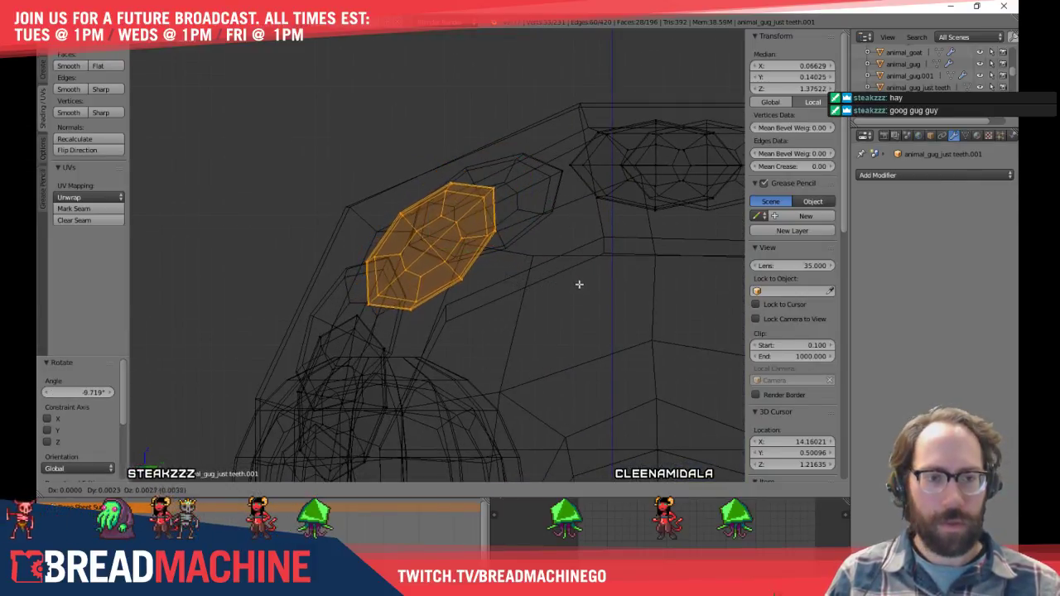
{"action": "left_click", "coordinate": [582, 282]}
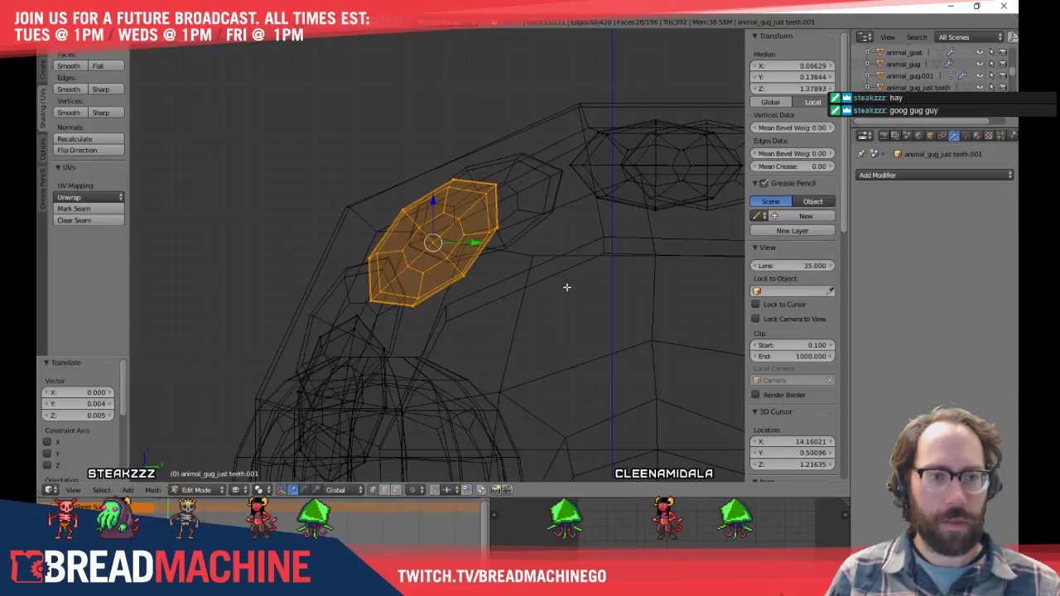
{"action": "key", "text": "z"}
{"action": "middle_click_drag", "start_coordinate": [566, 288], "coordinate": [601, 253]}
{"action": "scroll", "coordinate": [601, 252], "scroll_direction": "down", "scroll_amount": 6}
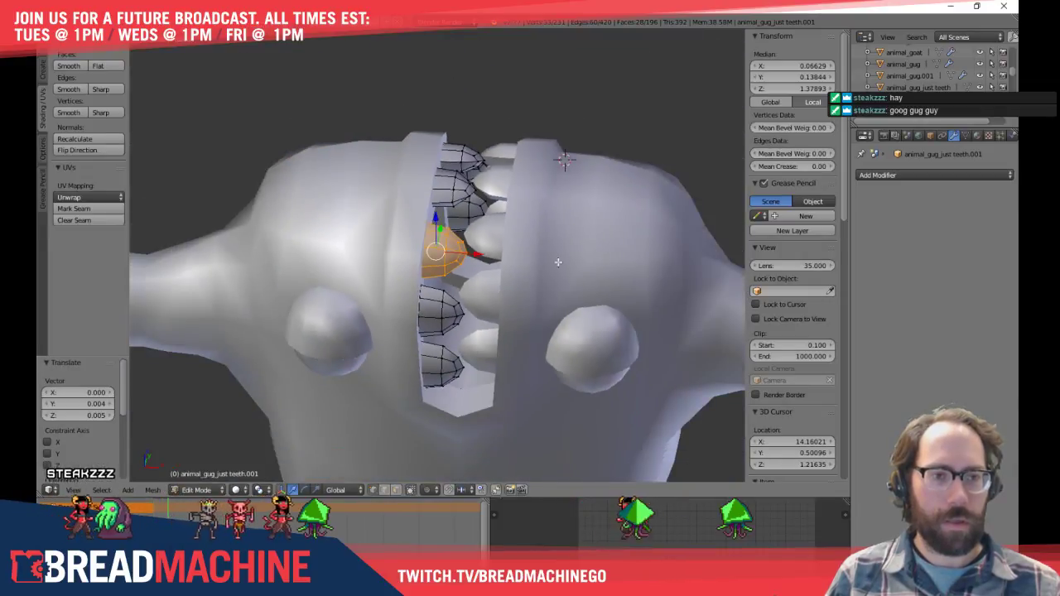
{"action": "middle_click_drag", "start_coordinate": [513, 271], "coordinate": [494, 210]}
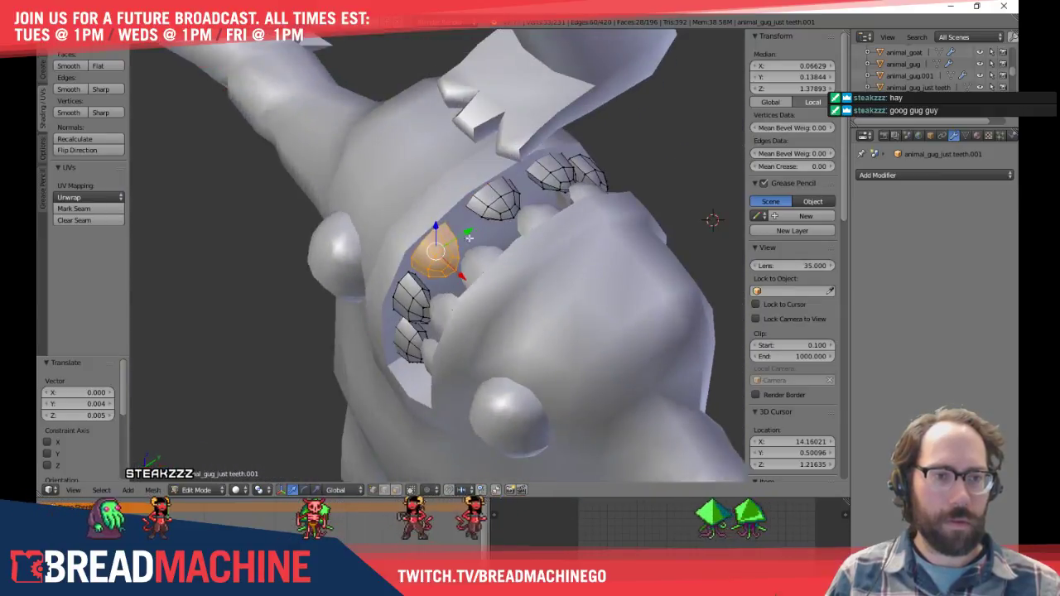
Select the fourth tooth and move it about -0.041 along Y toward the front and -0.015 along Z
{"action": "key", "text": "a"}
{"action": "key", "text": "l"}
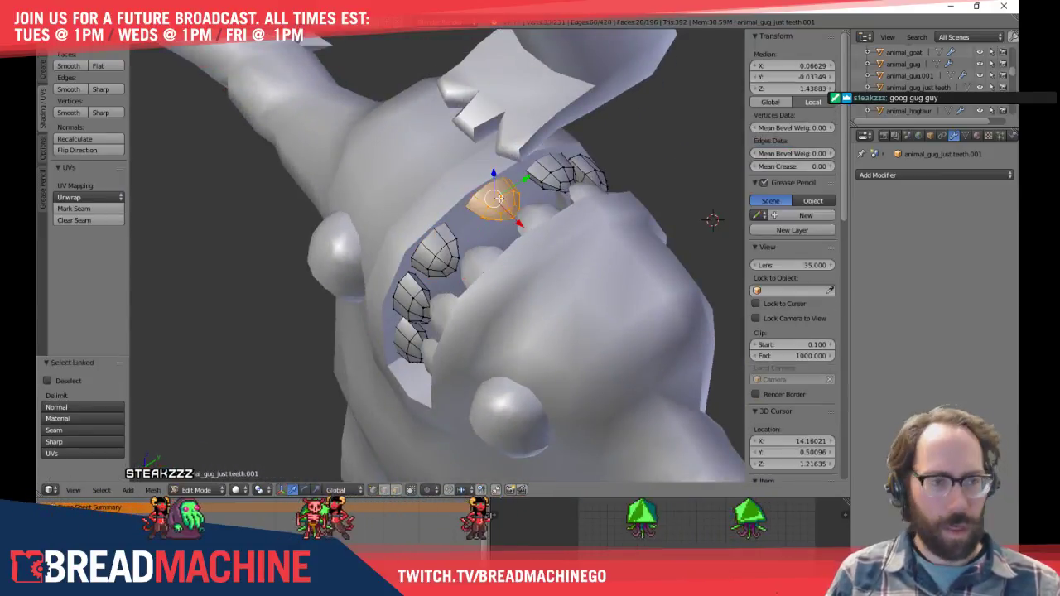
{"action": "left_click", "coordinate": [512, 182]}
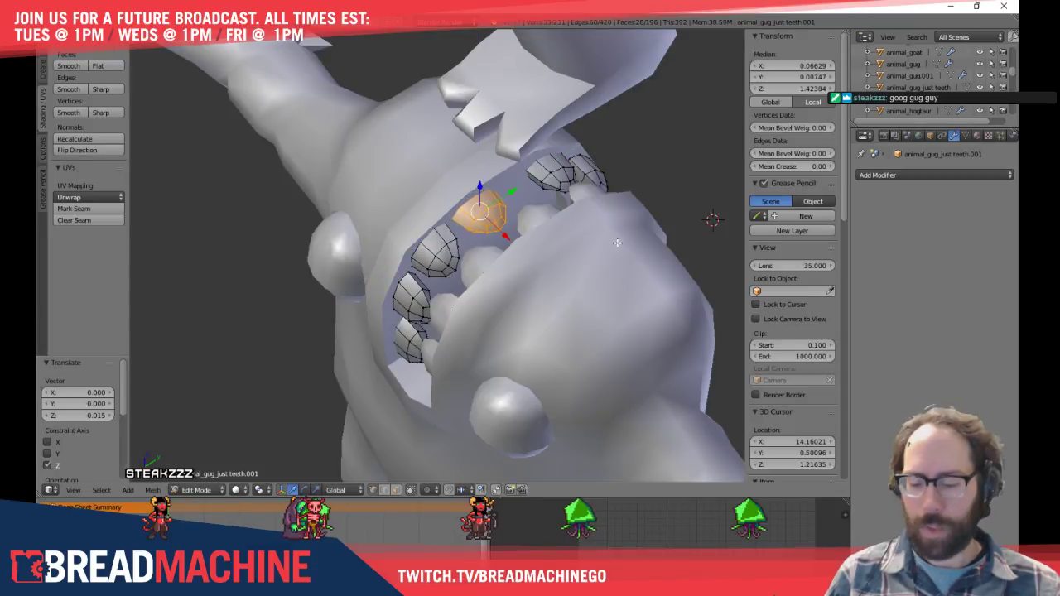
{"action": "left_click", "coordinate": [684, 225]}
{"action": "key", "text": "a"}
Select the fifth tooth, slide it along Y toward the fourth tooth, and raise it 0.008 along Z
{"action": "middle_click_drag", "start_coordinate": [662, 236], "coordinate": [483, 269]}
{"action": "scroll", "coordinate": [517, 256], "scroll_direction": "up", "scroll_amount": 3}
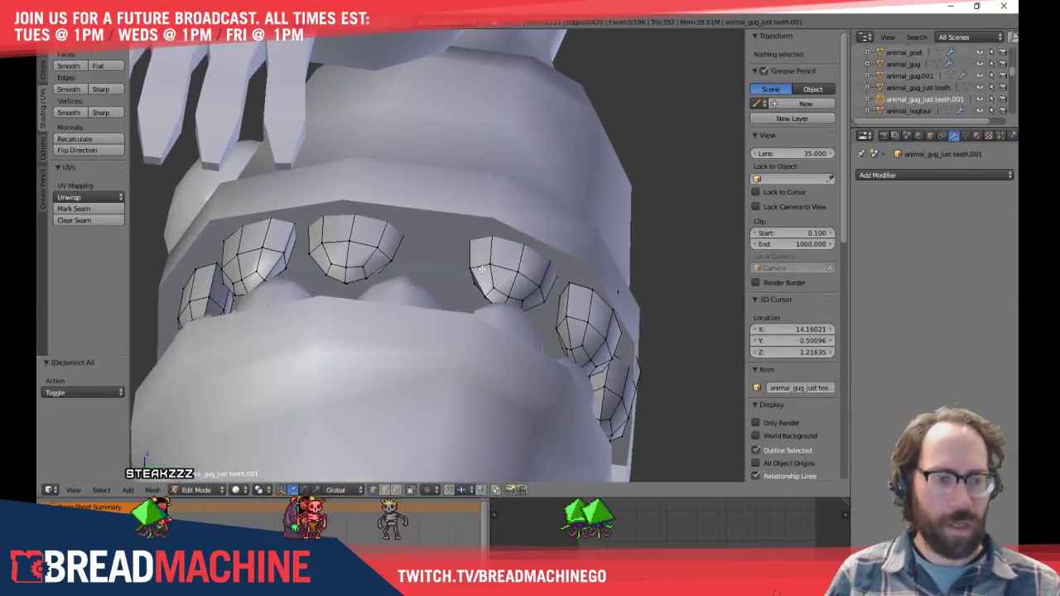
{"action": "key", "text": "l"}
{"action": "left_click_drag", "start_coordinate": [551, 276], "coordinate": [505, 270]}
{"action": "left_click_drag", "start_coordinate": [464, 239], "coordinate": [465, 236]}
Rotate the fifth tooth 13.288° about X and raise it 0.007 along Z
{"action": "key", "text": "r"}
{"action": "key", "text": "x"}
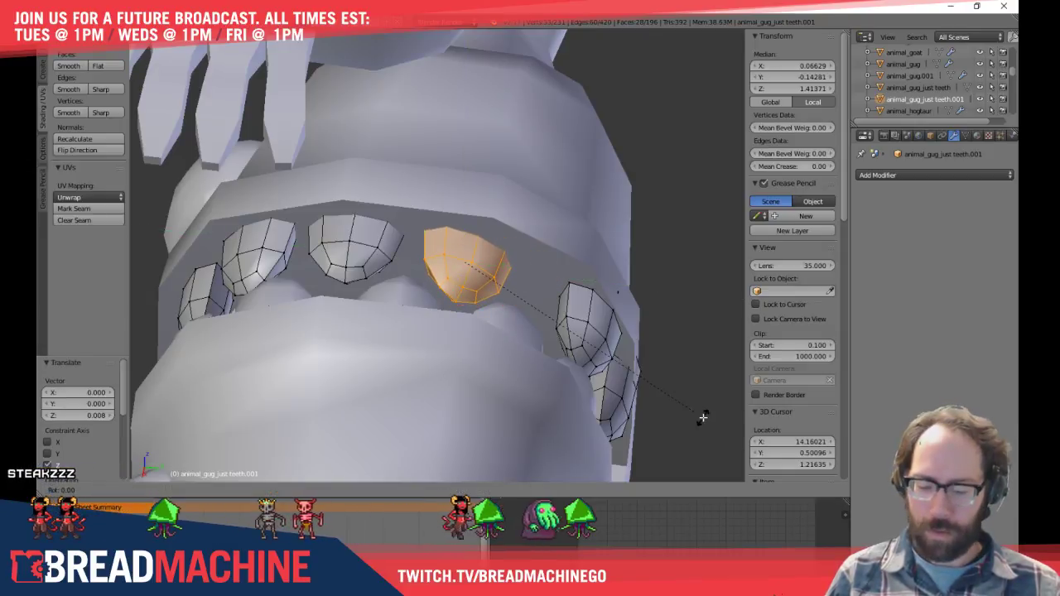
{"action": "left_click", "coordinate": [678, 339]}
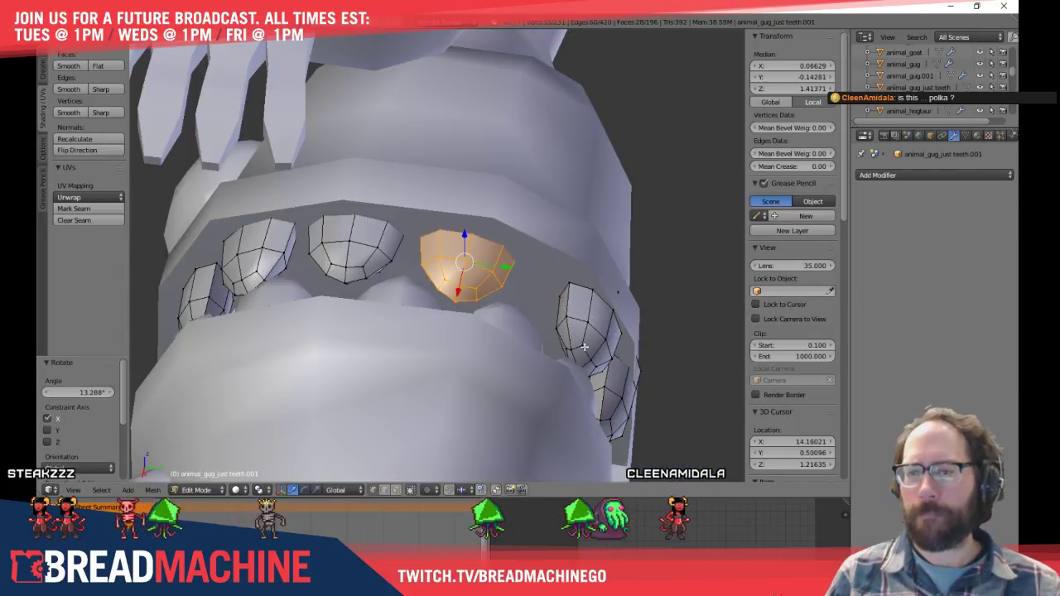
{"action": "middle_click_drag", "start_coordinate": [575, 342], "coordinate": [499, 261]}
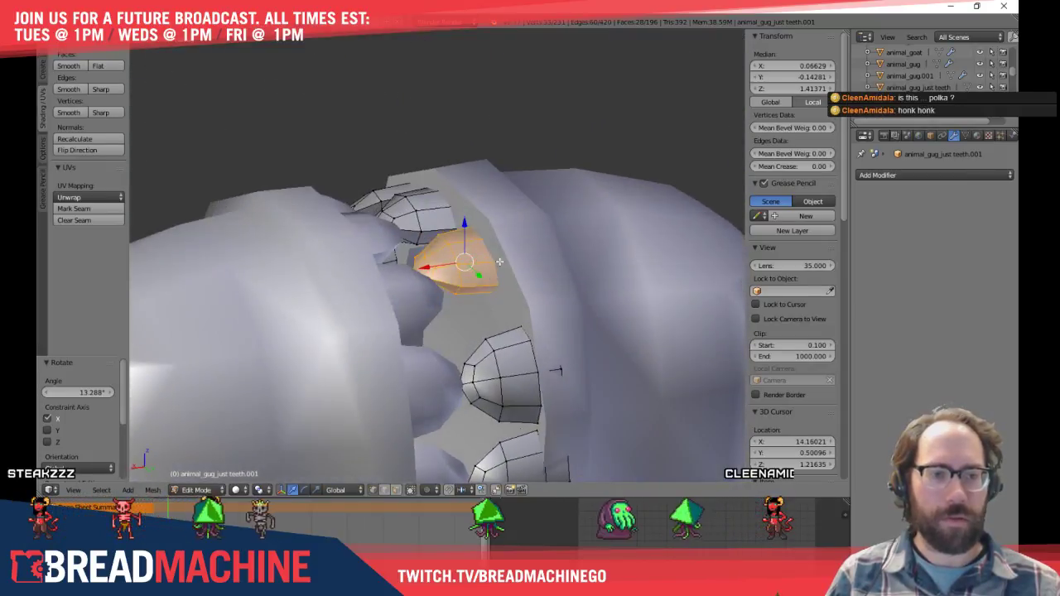
{"action": "left_click_drag", "start_coordinate": [467, 223], "coordinate": [465, 217]}
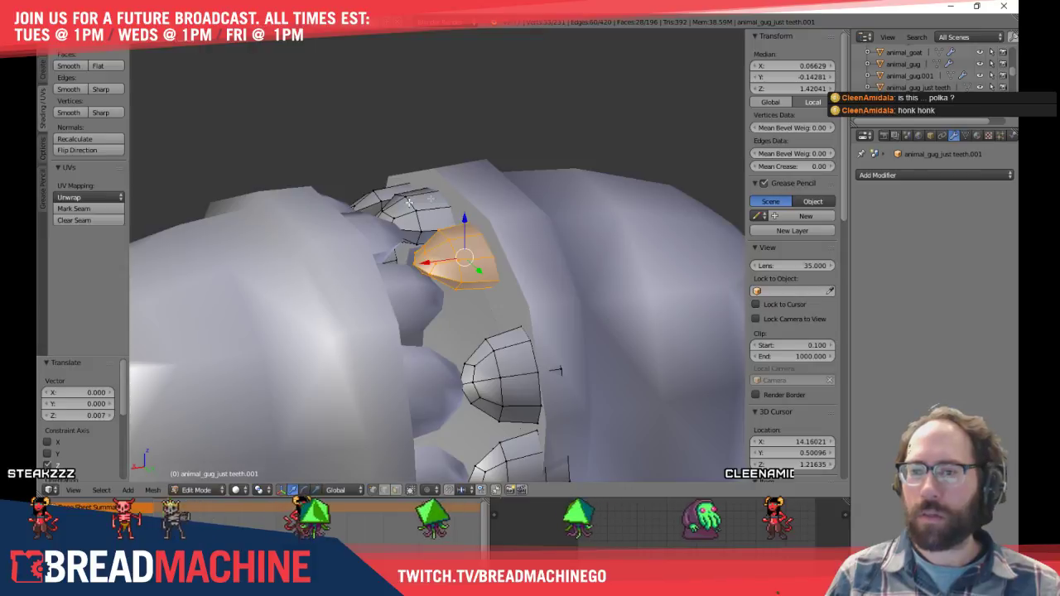
{"action": "middle_click_drag", "start_coordinate": [365, 215], "coordinate": [555, 360]}
Select the sixth tooth, move it -0.035 along Y and 0.055 along Z up the rim, and rotate it 16.595° about X
{"action": "key", "text": "a"}
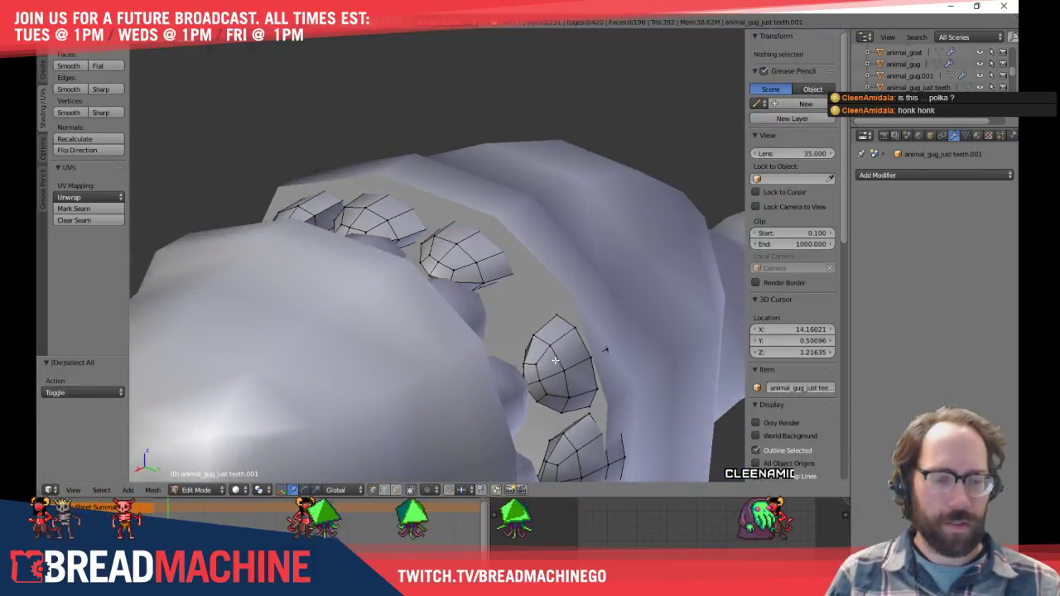
{"action": "key", "text": "k"}
{"action": "key", "text": "Escape"}
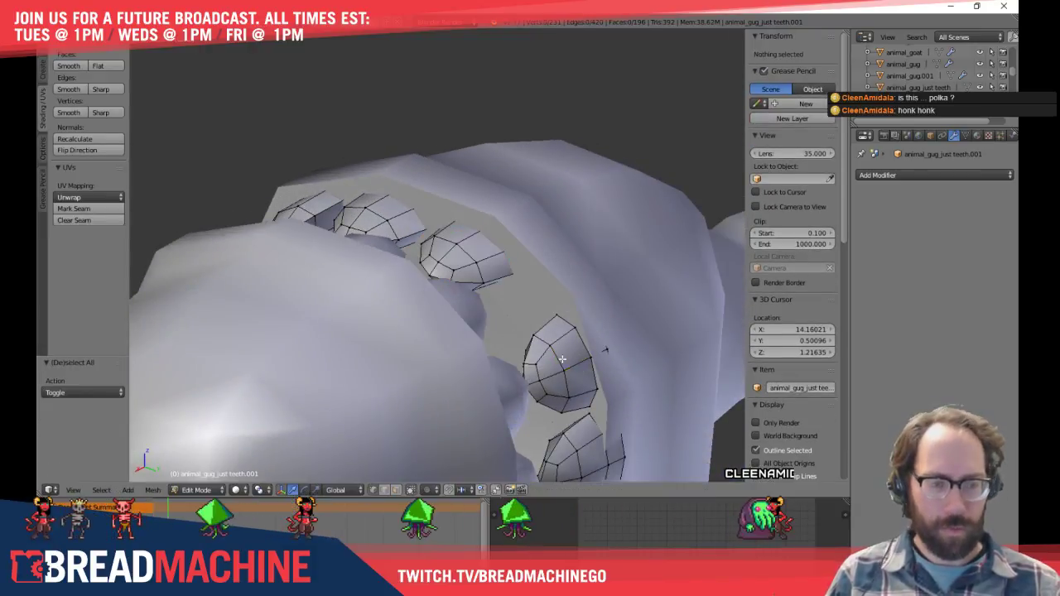
{"action": "key", "text": "l"}
{"action": "middle_click_drag", "start_coordinate": [554, 356], "coordinate": [443, 241]}
{"action": "middle_click_drag", "start_coordinate": [514, 279], "coordinate": [511, 325]}
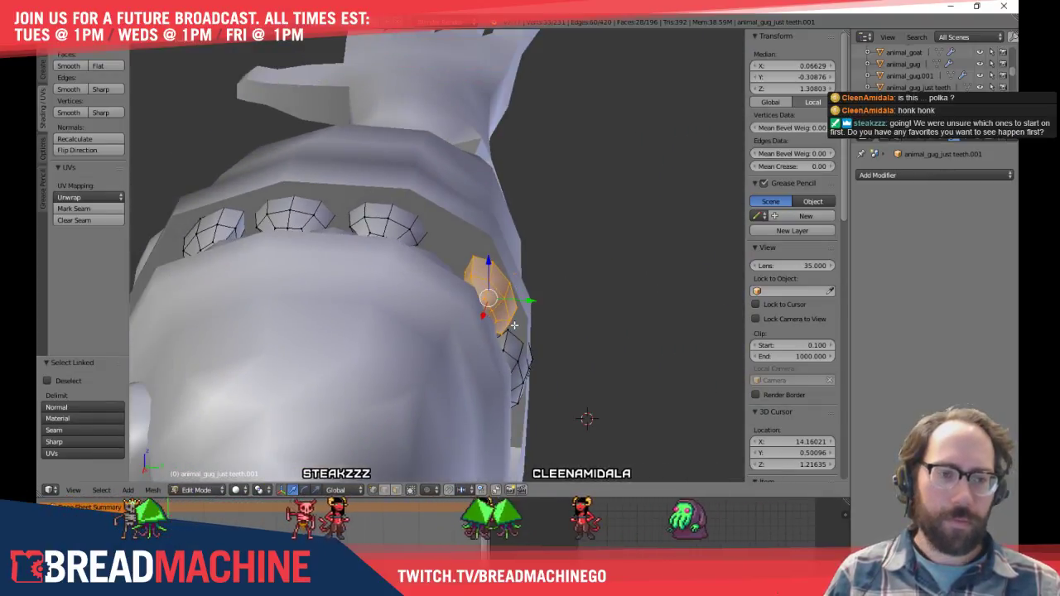
{"action": "key", "text": "g"}
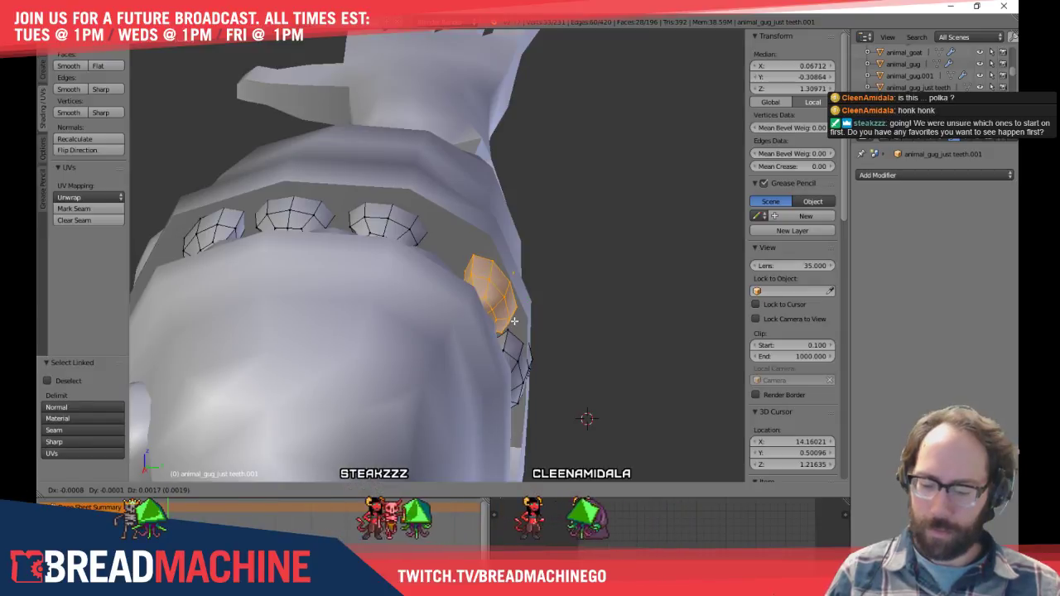
{"action": "left_click", "coordinate": [493, 290]}
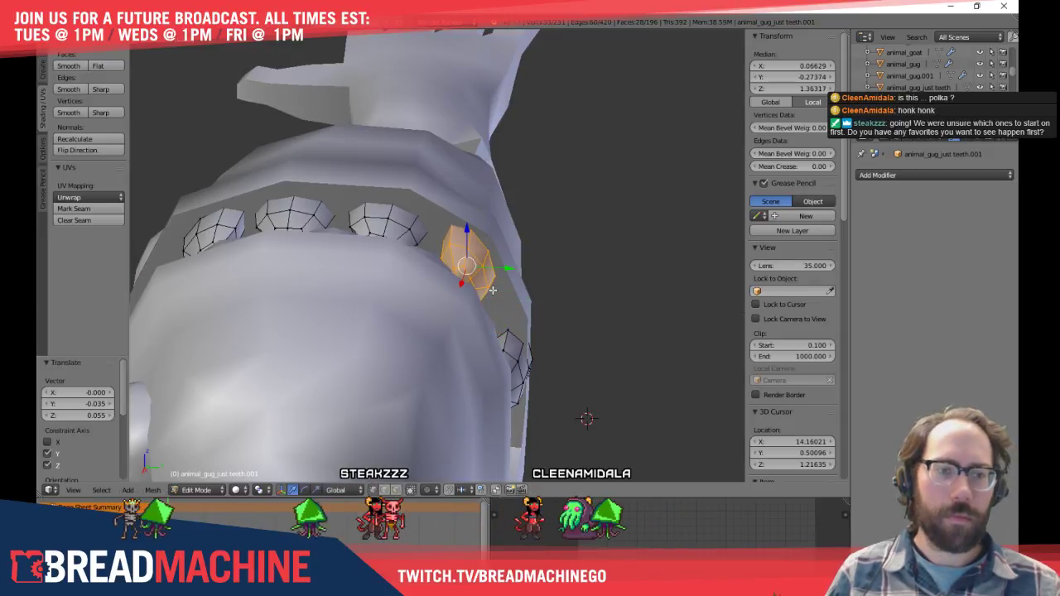
{"action": "key", "text": "r"}
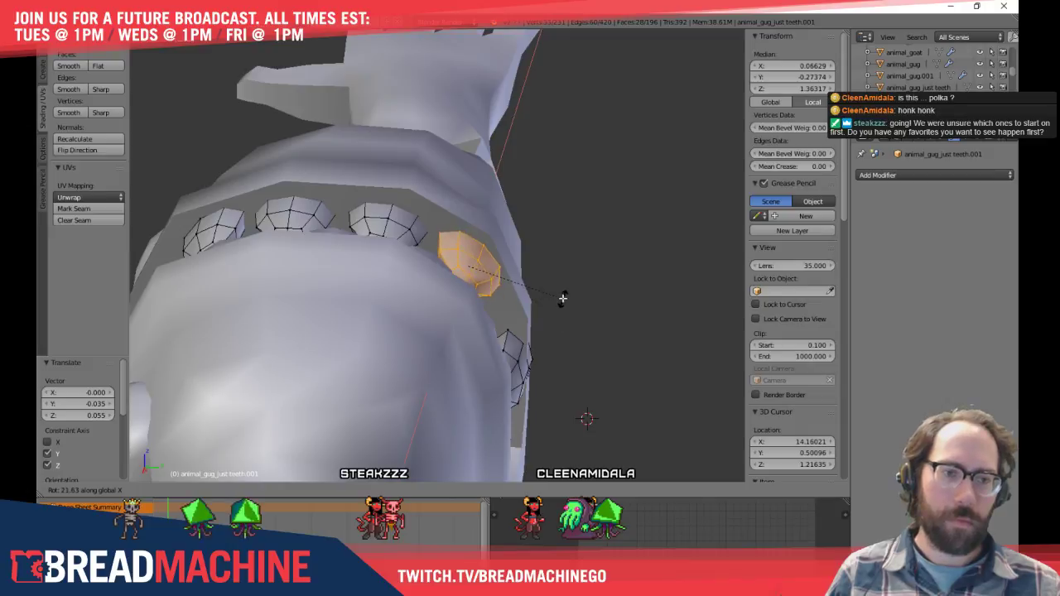
{"action": "left_click", "coordinate": [563, 306]}
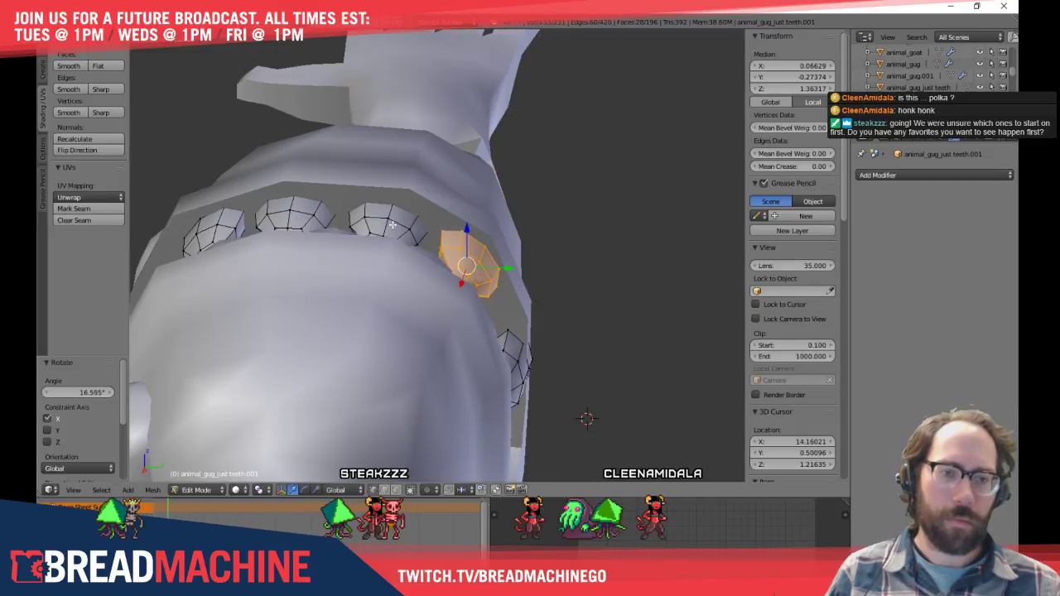
Select only the fifth tooth again and rotate it slightly about X to match the rim
{"action": "key", "text": "l"}
{"action": "key", "text": "a"}
{"action": "key", "text": "l"}
{"action": "key", "text": "r"}
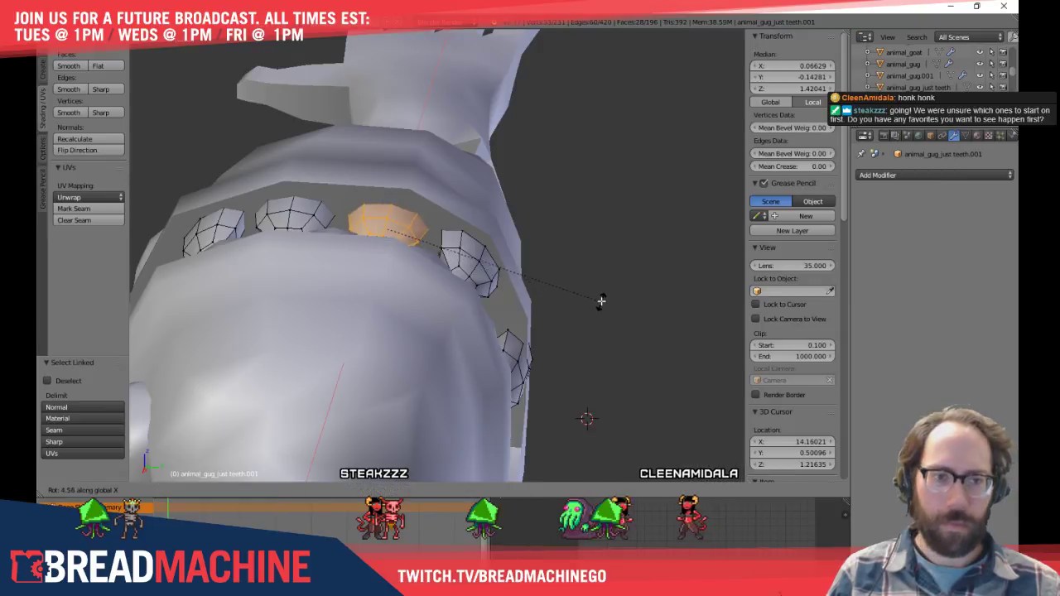
Rotate the selected upper tooth about 4.5° around the global X axis and leave mesh editing
{"action": "left_click", "coordinate": [600, 297]}
{"action": "key", "text": "a"}
{"action": "middle_click_drag", "start_coordinate": [601, 348], "coordinate": [464, 253]}
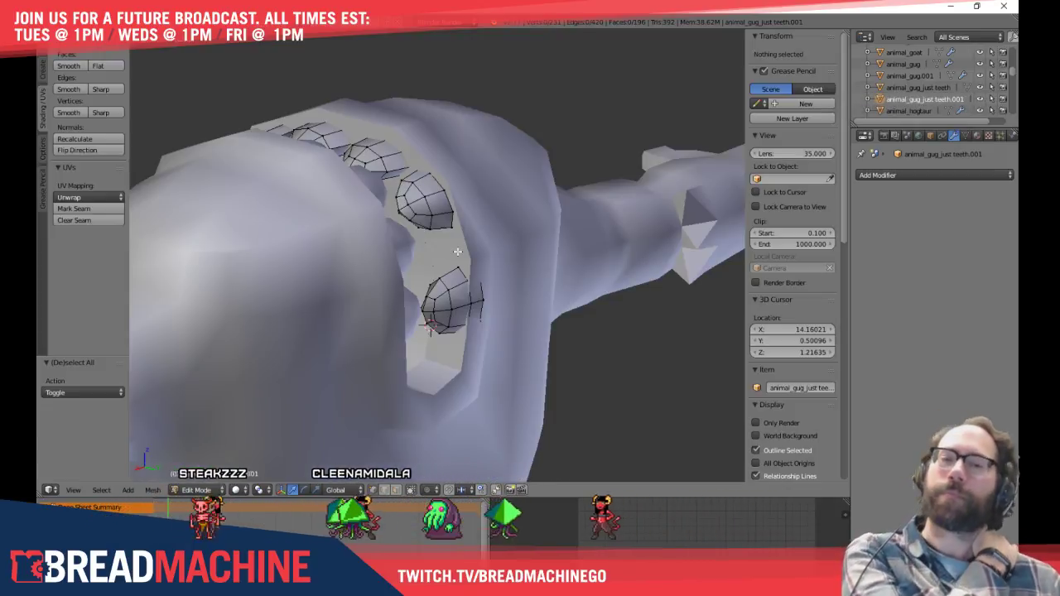
{"action": "scroll", "coordinate": [414, 149], "scroll_direction": "down", "scroll_amount": 5}
{"action": "key", "text": "Tab"}
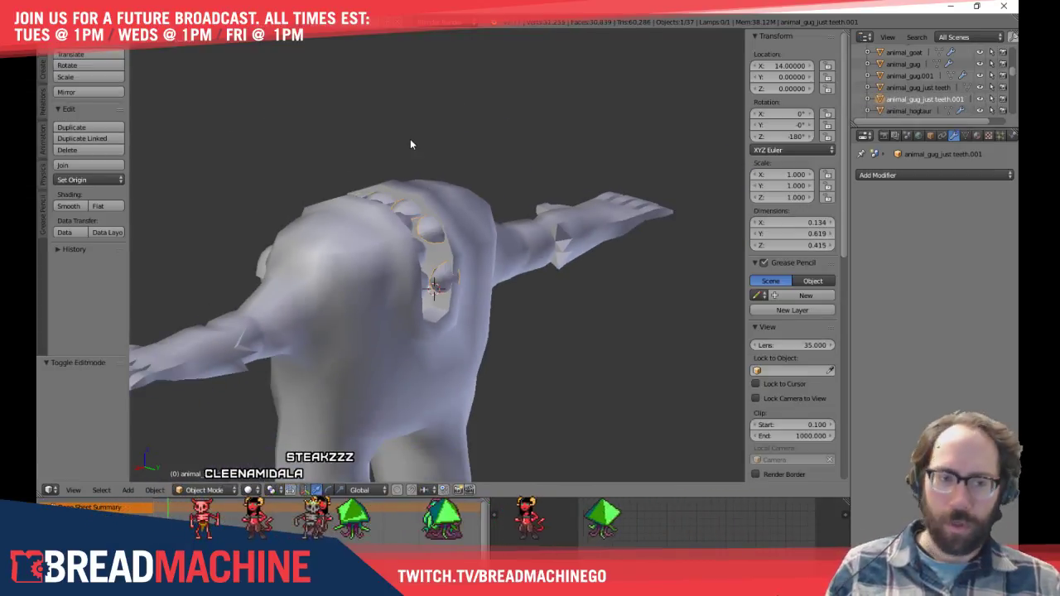
Restore the full scene from the isolated view, clear the selection and look over the whole lineup of creature models
{"action": "scroll", "coordinate": [404, 144], "scroll_direction": "down", "scroll_amount": 4}
{"action": "key", "text": "KP_Divide"}
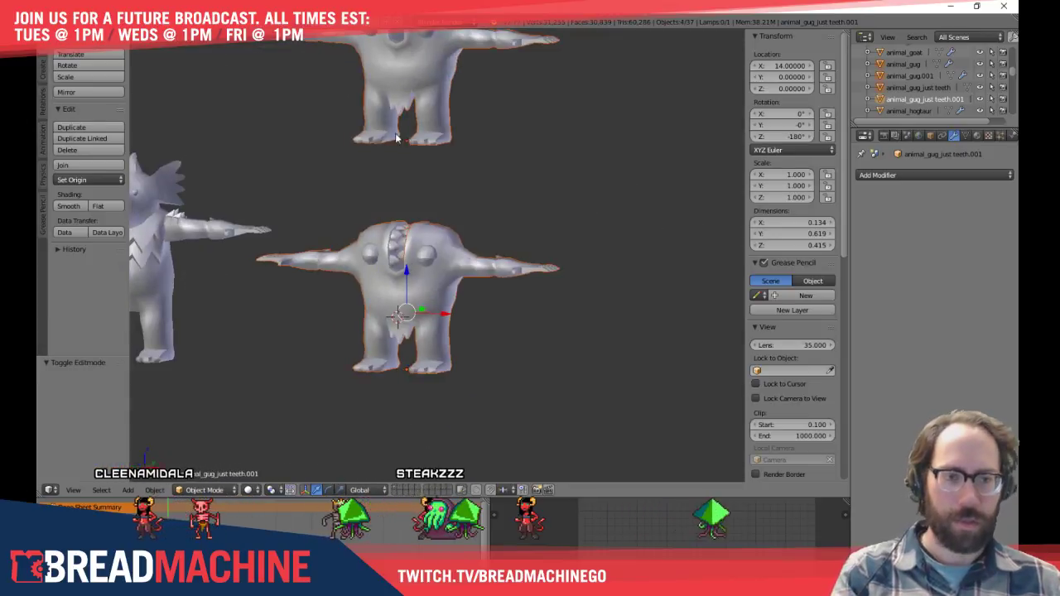
{"action": "scroll", "coordinate": [400, 143], "scroll_direction": "down", "scroll_amount": 3}
{"action": "key", "text": "s"}
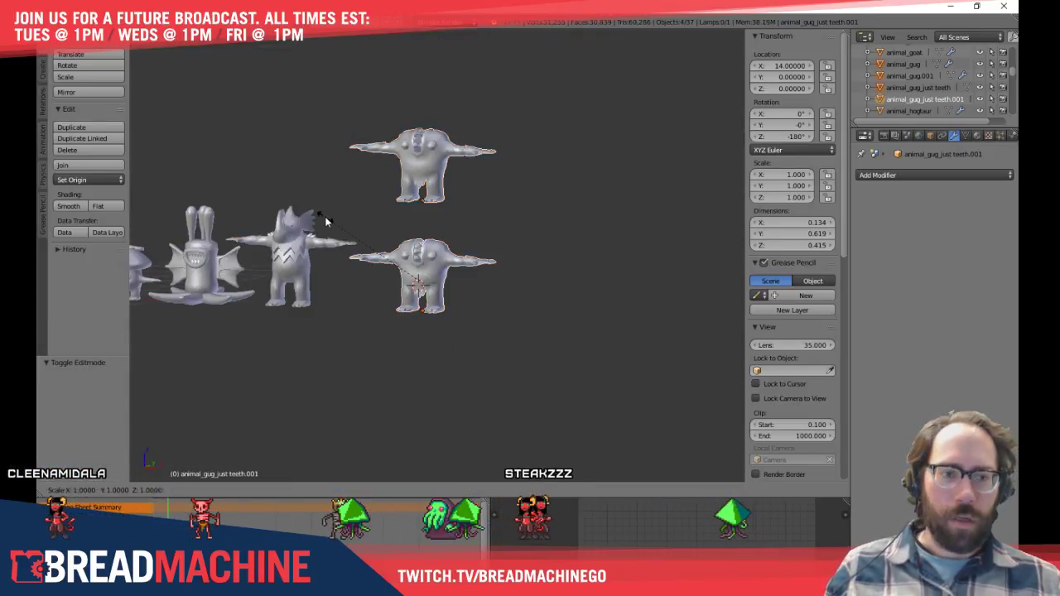
{"action": "key", "text": "Escape"}
{"action": "key", "text": "a"}
{"action": "middle_click_drag", "start_coordinate": [363, 226], "coordinate": [136, 199], "text": "shift"}
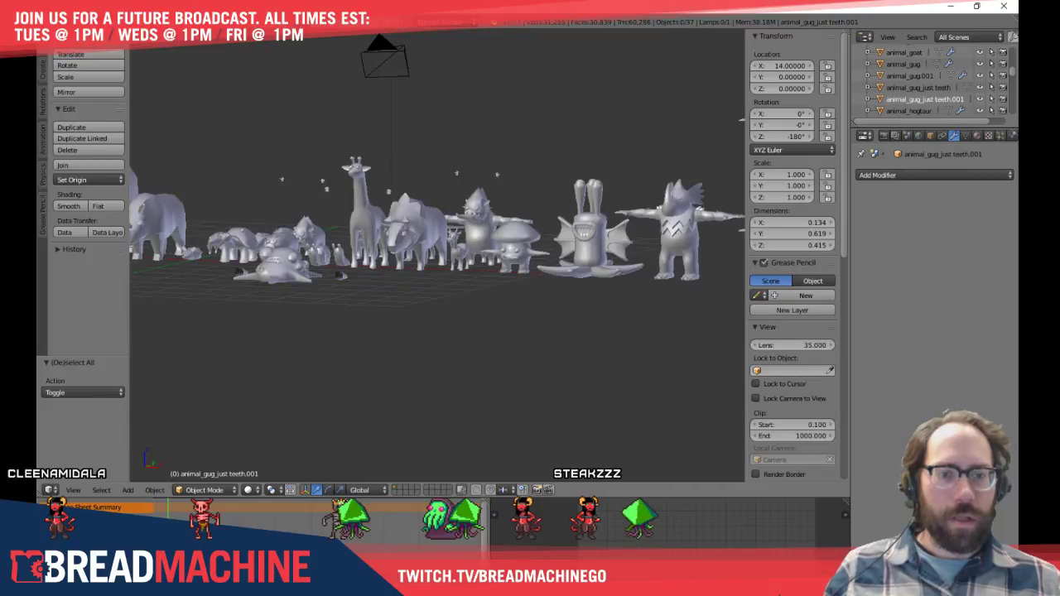
{"action": "middle_click_drag", "start_coordinate": [214, 274], "coordinate": [521, 309]}
{"action": "scroll", "coordinate": [497, 331], "scroll_direction": "up", "scroll_amount": 4}
{"action": "middle_click_drag", "start_coordinate": [474, 355], "coordinate": [510, 118], "text": "shift"}
{"action": "scroll", "coordinate": [466, 236], "scroll_direction": "up", "scroll_amount": 1}
{"action": "scroll", "coordinate": [496, 293], "scroll_direction": "up", "scroll_amount": 2}
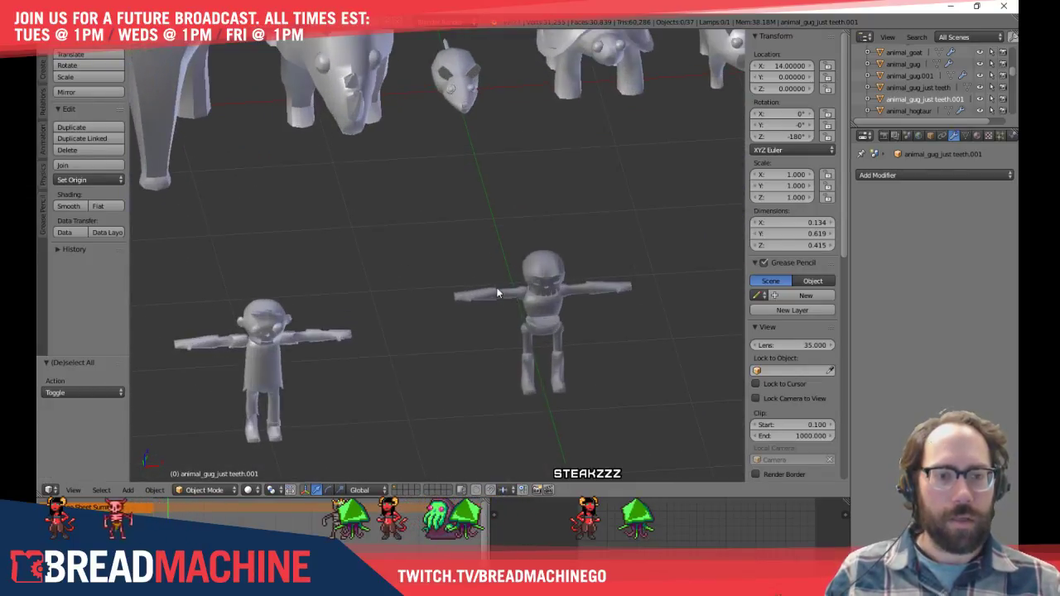
Inspect the small humanoid figures and the nearby animals, selecting the zombie and the boar in turn
{"action": "right_click", "coordinate": [531, 306]}
{"action": "right_click", "coordinate": [253, 337]}
{"action": "middle_click_drag", "start_coordinate": [441, 207], "coordinate": [282, 312], "text": "shift"}
{"action": "middle_click_drag", "start_coordinate": [484, 207], "coordinate": [339, 218], "text": "shift"}
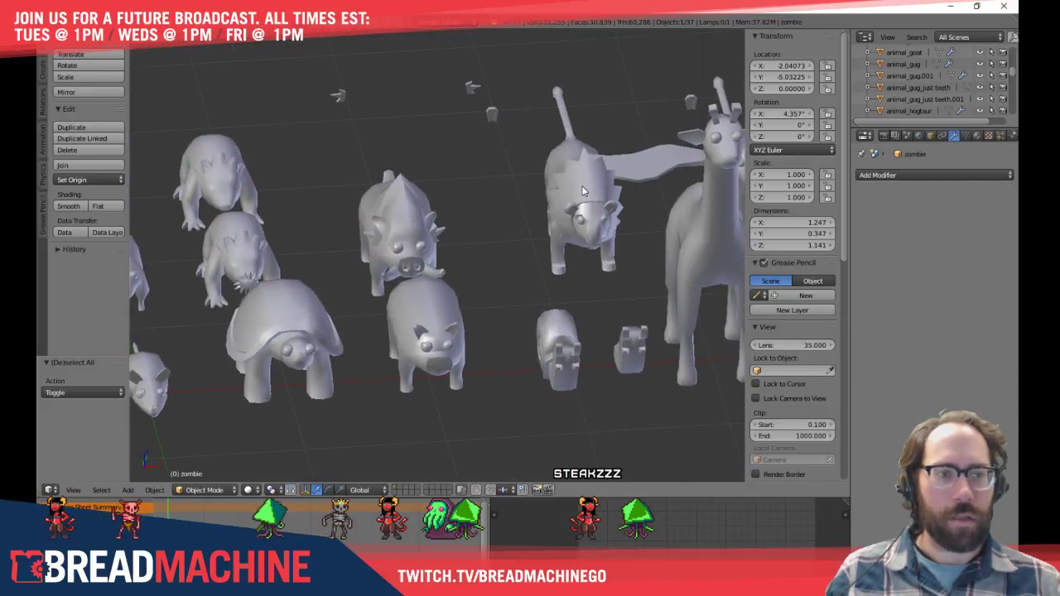
{"action": "middle_click_drag", "start_coordinate": [531, 197], "coordinate": [552, 173]}
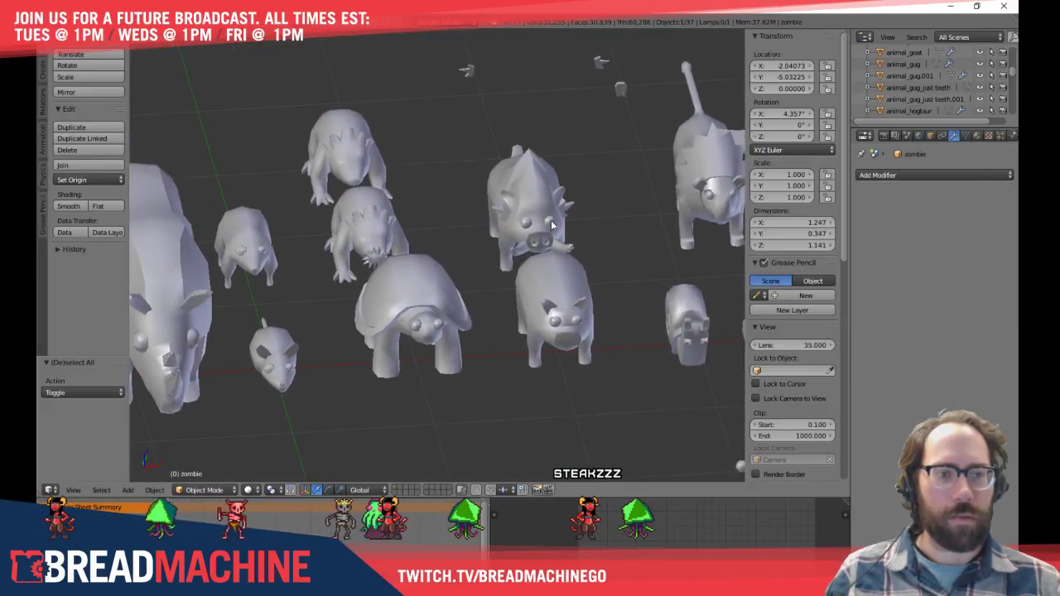
{"action": "right_click", "coordinate": [532, 182]}
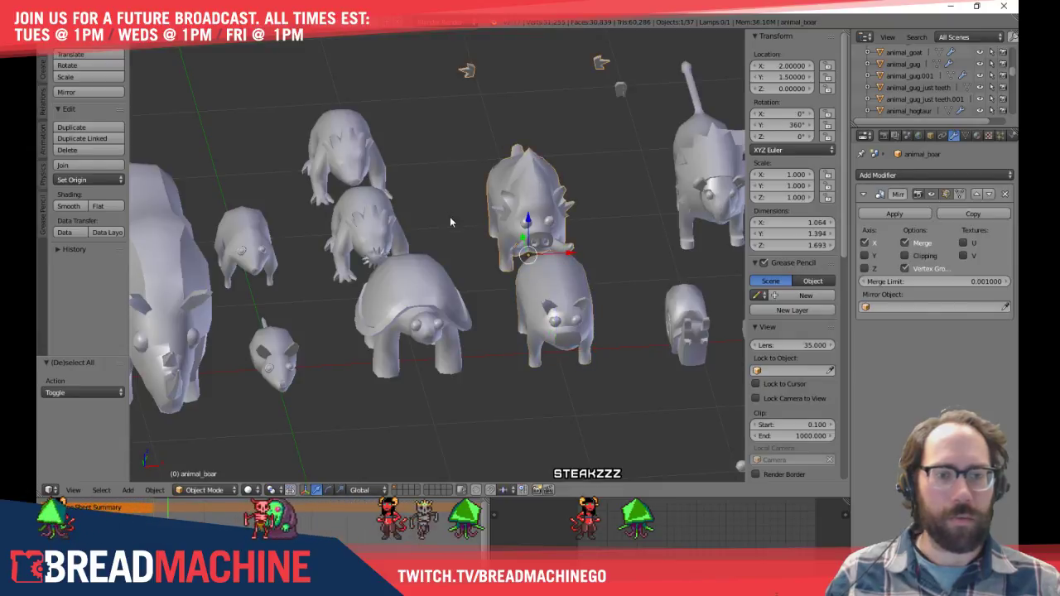
Look over the remaining animals, selecting the gryphon and viewing the elephant and crocodile models
{"action": "middle_click_drag", "start_coordinate": [561, 185], "coordinate": [309, 204], "text": "shift"}
{"action": "middle_click_drag", "start_coordinate": [540, 212], "coordinate": [498, 241]}
{"action": "right_click", "coordinate": [497, 242]}
{"action": "middle_click_drag", "start_coordinate": [534, 325], "coordinate": [571, 162], "text": "shift"}
{"action": "middle_click_drag", "start_coordinate": [304, 279], "coordinate": [524, 177], "text": "shift"}
{"action": "middle_click_drag", "start_coordinate": [301, 129], "coordinate": [547, 314], "text": "shift"}
{"action": "middle_click_drag", "start_coordinate": [351, 190], "coordinate": [499, 279], "text": "shift"}
{"action": "middle_click_drag", "start_coordinate": [391, 112], "coordinate": [630, 50], "text": "shift"}
{"action": "right_click", "coordinate": [544, 579]}
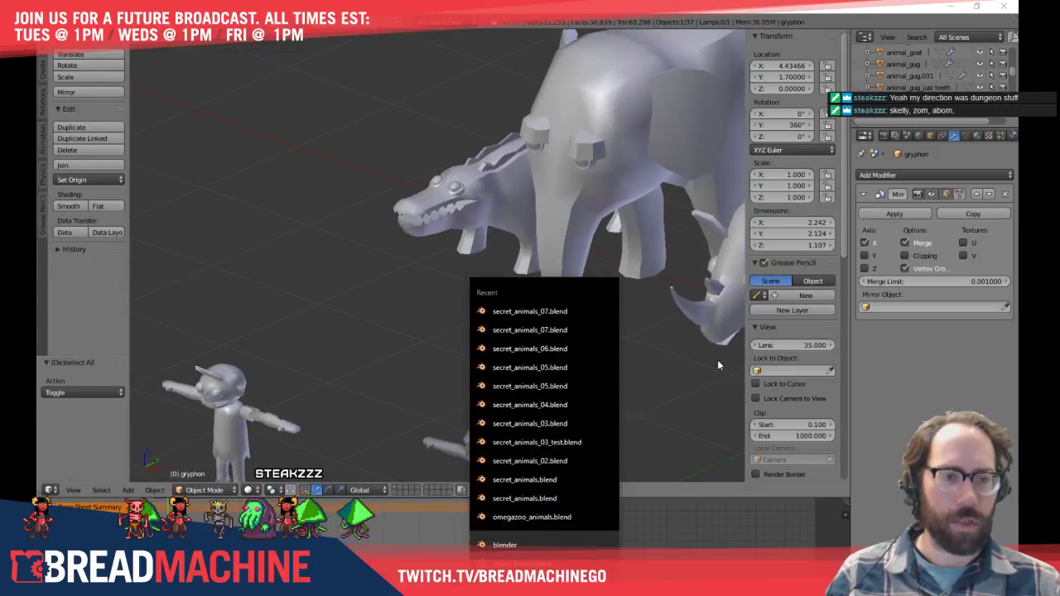
{"action": "key", "text": "Escape"}
Inspect the many-eyed blob creature from several angles, clear the selection and view the full lineup
{"action": "middle_click_drag", "start_coordinate": [610, 393], "coordinate": [487, 320]}
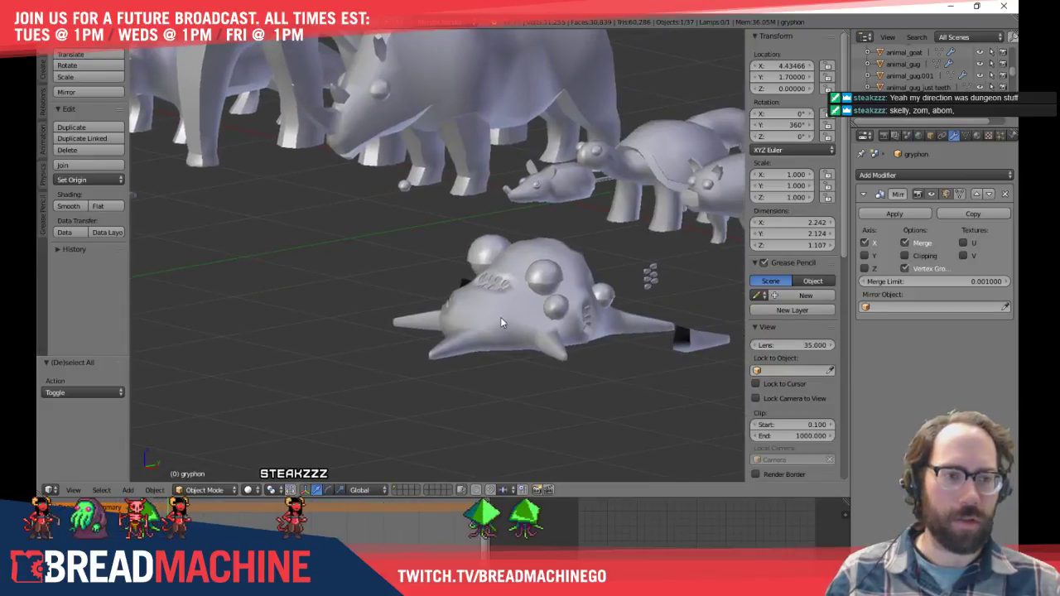
{"action": "right_click", "coordinate": [556, 308]}
{"action": "middle_click_drag", "start_coordinate": [557, 308], "coordinate": [551, 348]}
{"action": "right_click", "coordinate": [551, 348]}
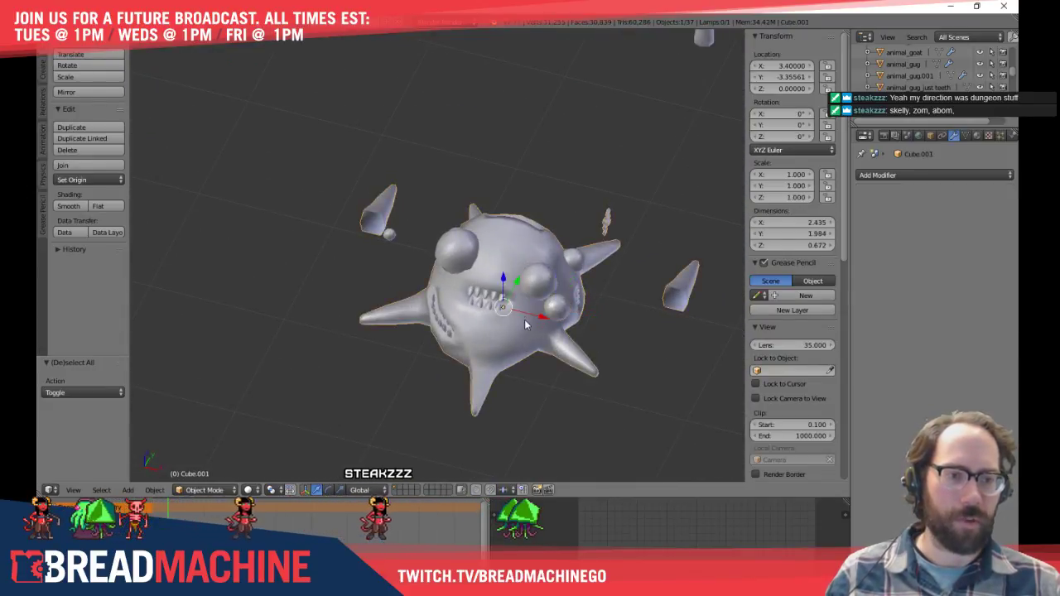
{"action": "scroll", "coordinate": [524, 328], "scroll_direction": "down", "scroll_amount": 3}
{"action": "key", "text": "a"}
{"action": "scroll", "coordinate": [614, 306], "scroll_direction": "down", "scroll_amount": 4}
{"action": "middle_click_drag", "start_coordinate": [604, 300], "coordinate": [385, 290]}
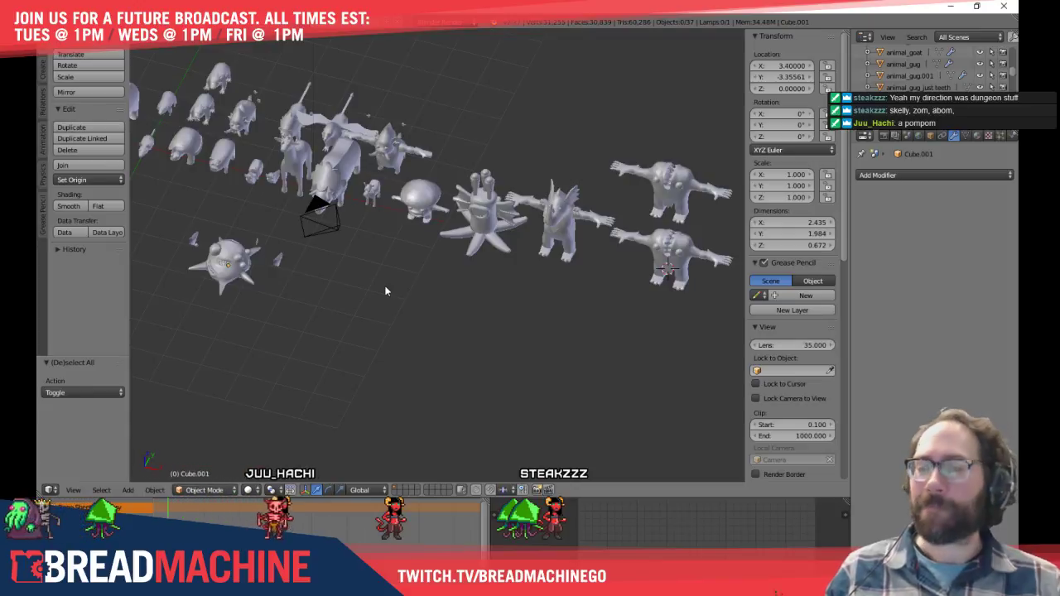
{"action": "right_click", "coordinate": [677, 243]}
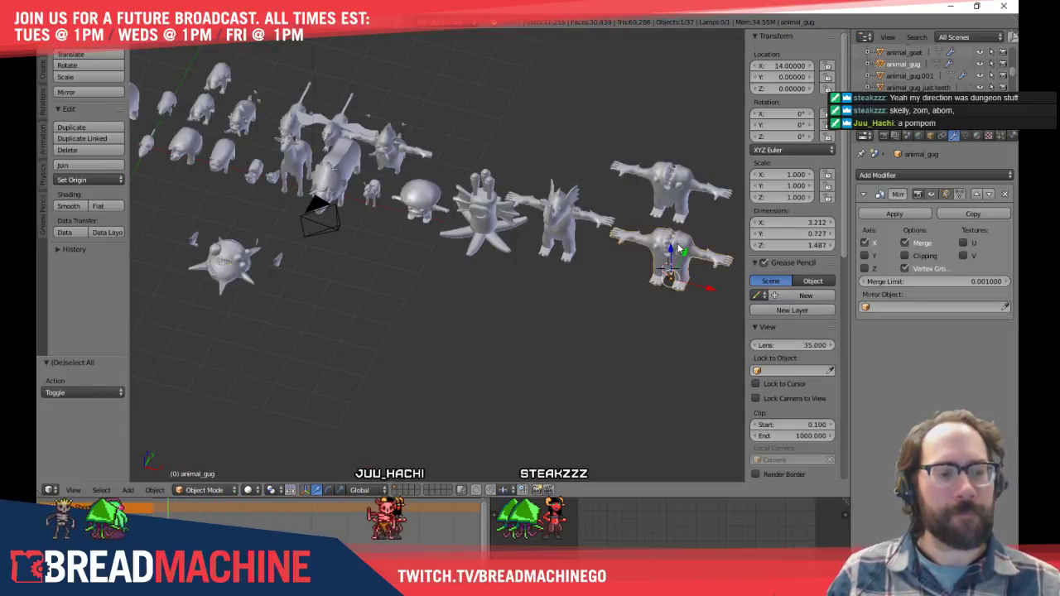
{"action": "key", "text": "KP_1"}
{"action": "key", "text": "KP_Divide"}
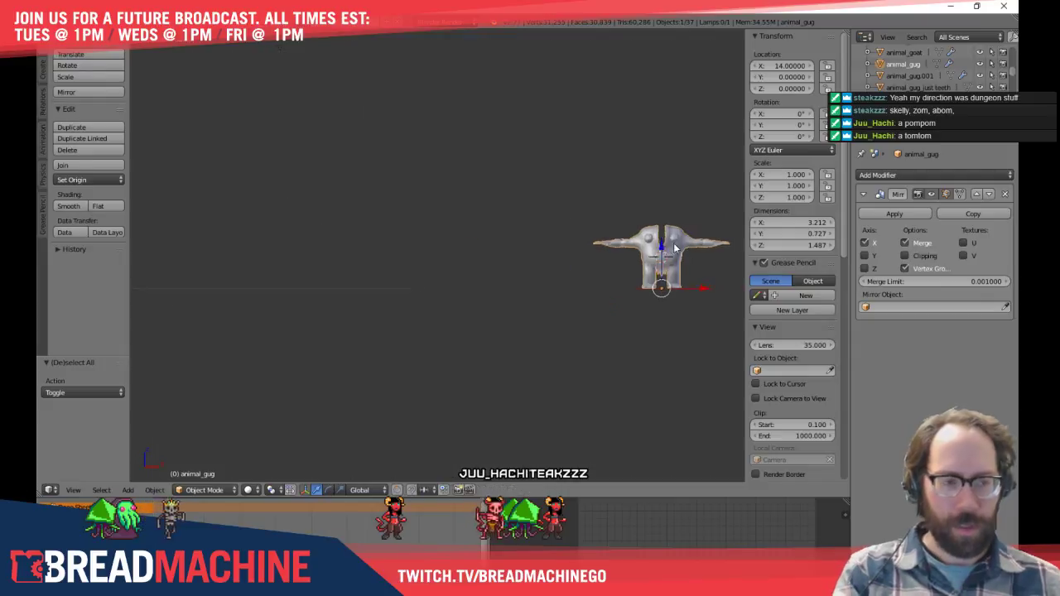
{"action": "key", "text": "a"}
{"action": "key", "text": "KP_Divide"}
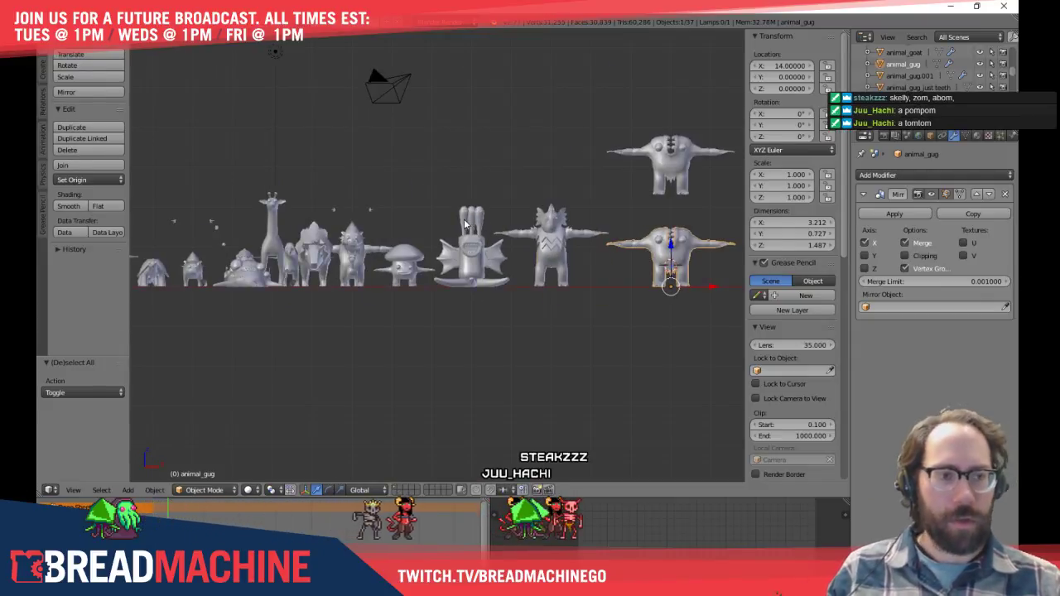
Isolate the lower gug's body together with both of its teeth objects, with its mouth opening in close view
{"action": "middle_click_drag", "start_coordinate": [608, 233], "coordinate": [447, 302], "text": "shift"}
{"action": "scroll", "coordinate": [315, 218], "scroll_direction": "up", "scroll_amount": 8}
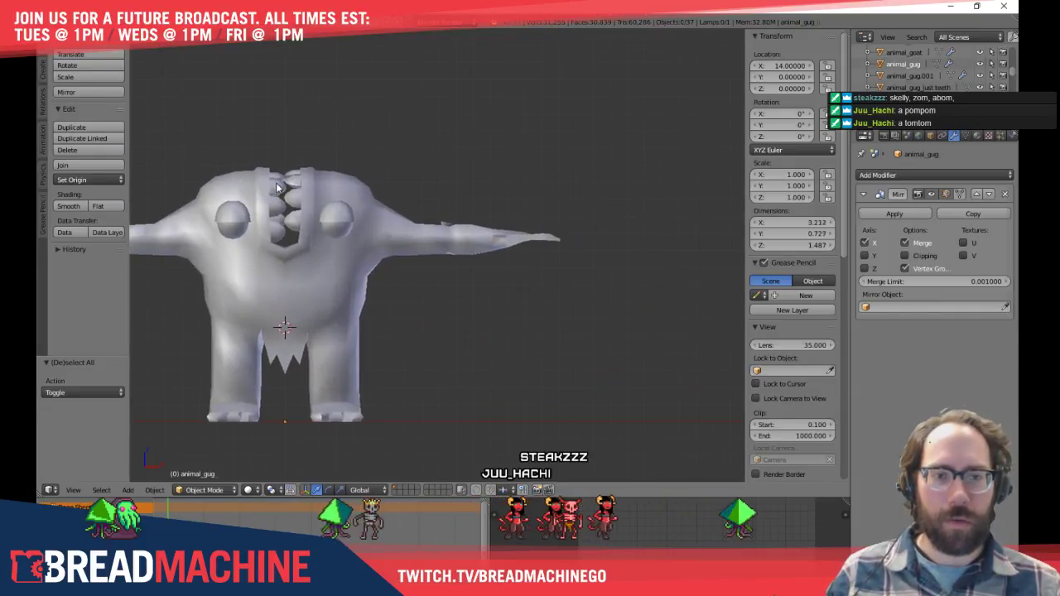
{"action": "right_click", "coordinate": [294, 206]}
{"action": "right_click", "coordinate": [318, 200], "text": "shift"}
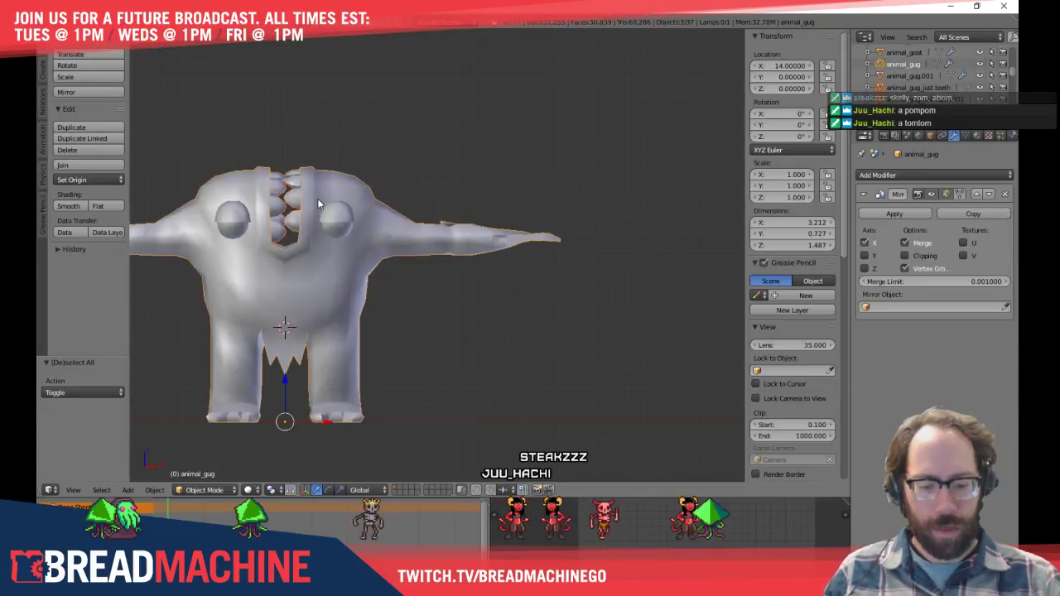
{"action": "key", "text": "KP_Decimal"}
{"action": "middle_click_drag", "start_coordinate": [371, 152], "coordinate": [355, 227]}
{"action": "scroll", "coordinate": [444, 219], "scroll_direction": "up", "scroll_amount": 5}
{"action": "middle_click_drag", "start_coordinate": [483, 124], "coordinate": [456, 242], "text": "shift"}
{"action": "key", "text": "a"}
{"action": "middle_click_drag", "start_coordinate": [462, 174], "coordinate": [331, 234], "text": "shift"}
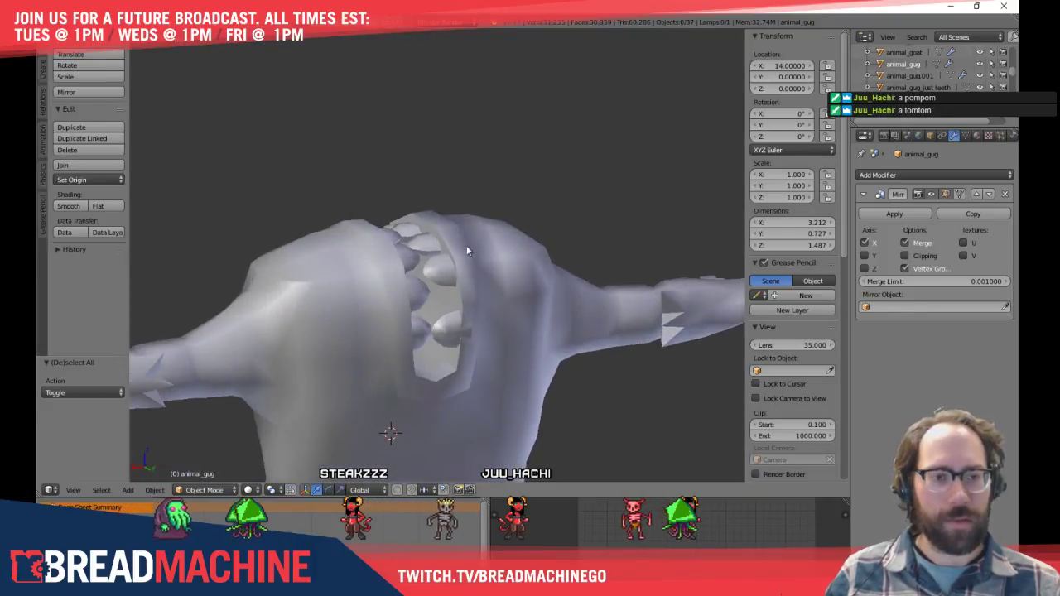
{"action": "scroll", "coordinate": [447, 248], "scroll_direction": "up", "scroll_amount": 4}
{"action": "middle_click_drag", "start_coordinate": [466, 311], "coordinate": [390, 303], "text": "shift"}
In the animal_gug_just teeth.001 mesh, move the lowest tooth -0.016 along Y and raise it about 0.058 along Z
{"action": "right_click", "coordinate": [393, 306]}
{"action": "key", "text": "Tab"}
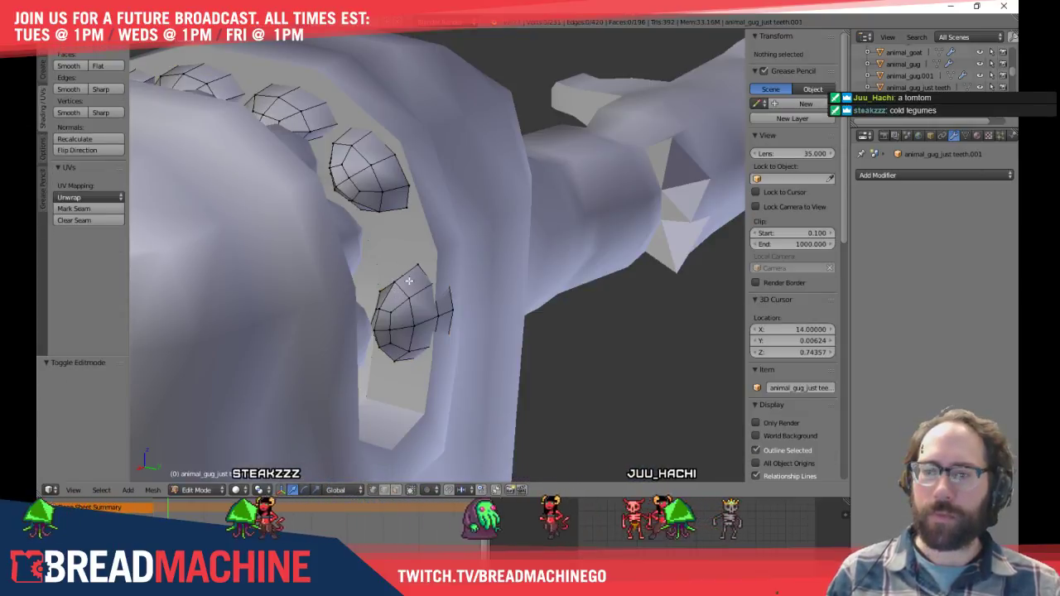
{"action": "key", "text": "l"}
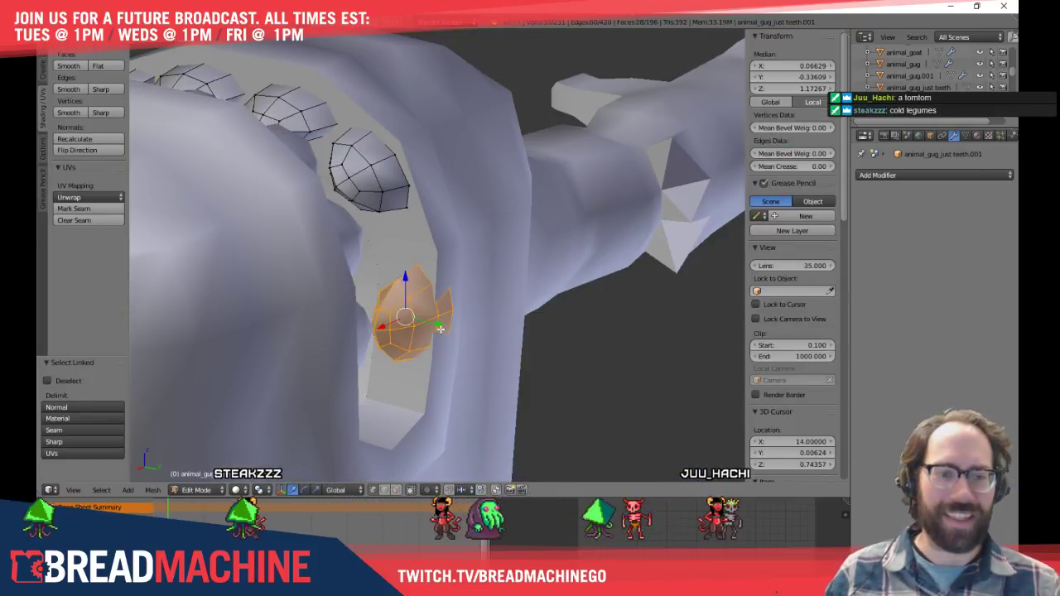
{"action": "left_click", "coordinate": [425, 322]}
{"action": "key", "text": "g"}
{"action": "key", "text": "z"}
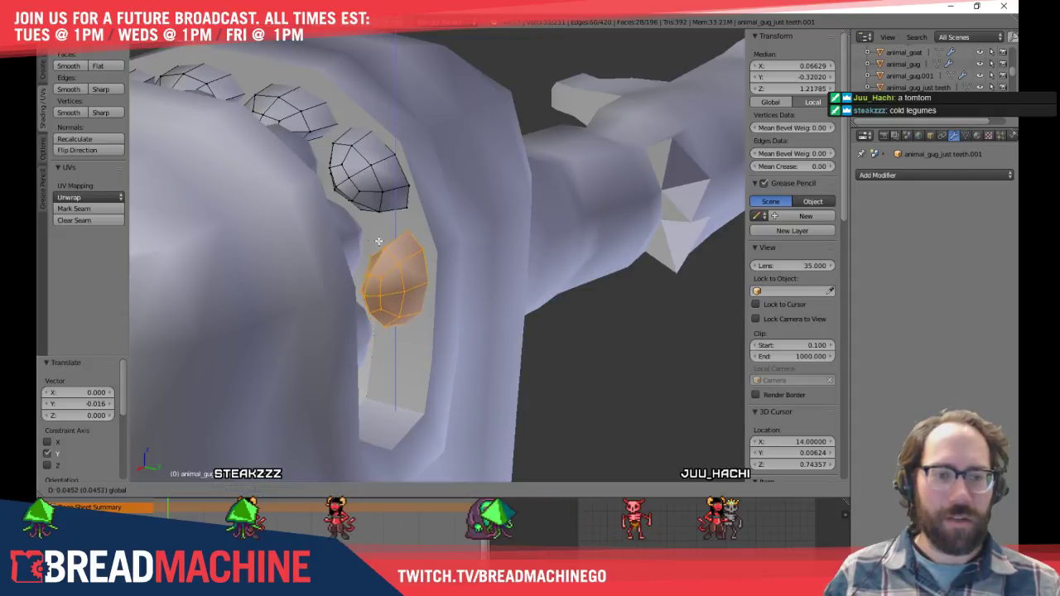
{"action": "left_click", "coordinate": [378, 239]}
{"action": "middle_click_drag", "start_coordinate": [522, 248], "coordinate": [383, 251]}
{"action": "left_click", "coordinate": [393, 233]}
Duplicate the lowest tooth and place the copy 0.126 below it along Z
{"action": "middle_click_drag", "start_coordinate": [285, 231], "coordinate": [207, 208]}
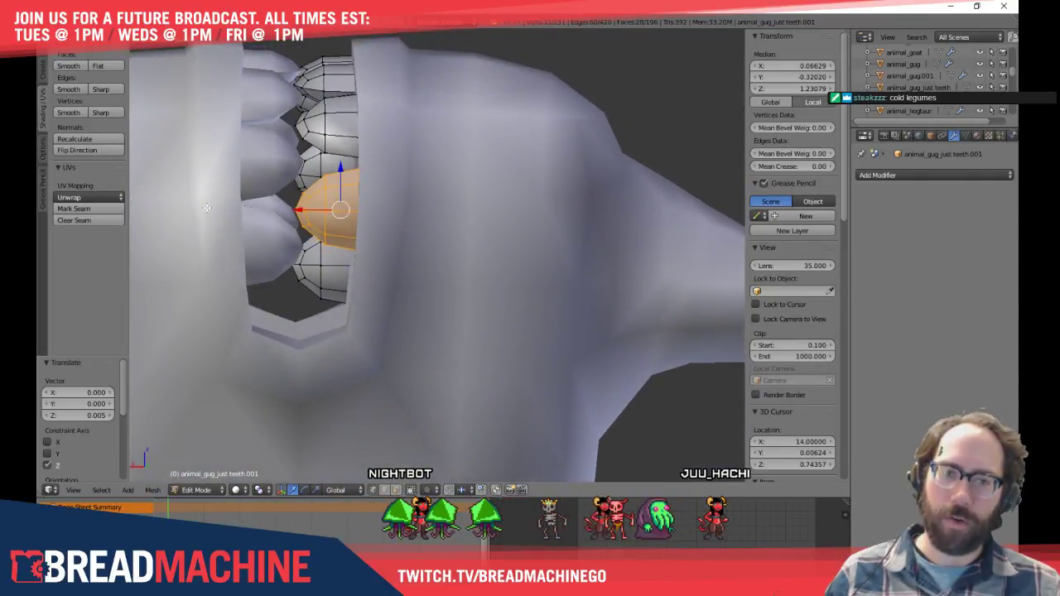
{"action": "middle_click_drag", "start_coordinate": [345, 262], "coordinate": [339, 241]}
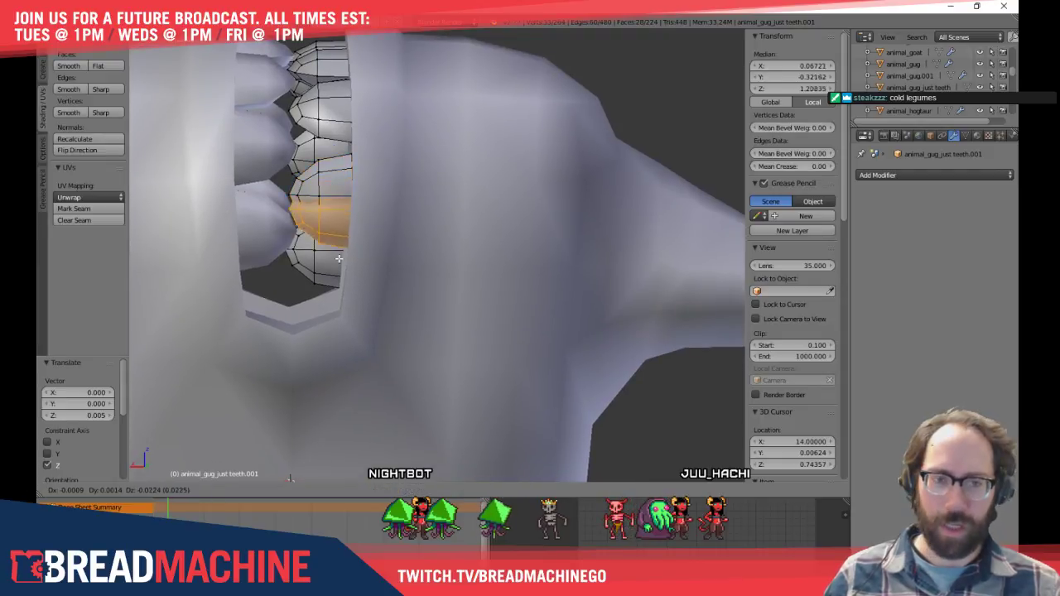
{"action": "left_click", "coordinate": [365, 321]}
{"action": "middle_click_drag", "start_coordinate": [365, 322], "coordinate": [393, 245]}
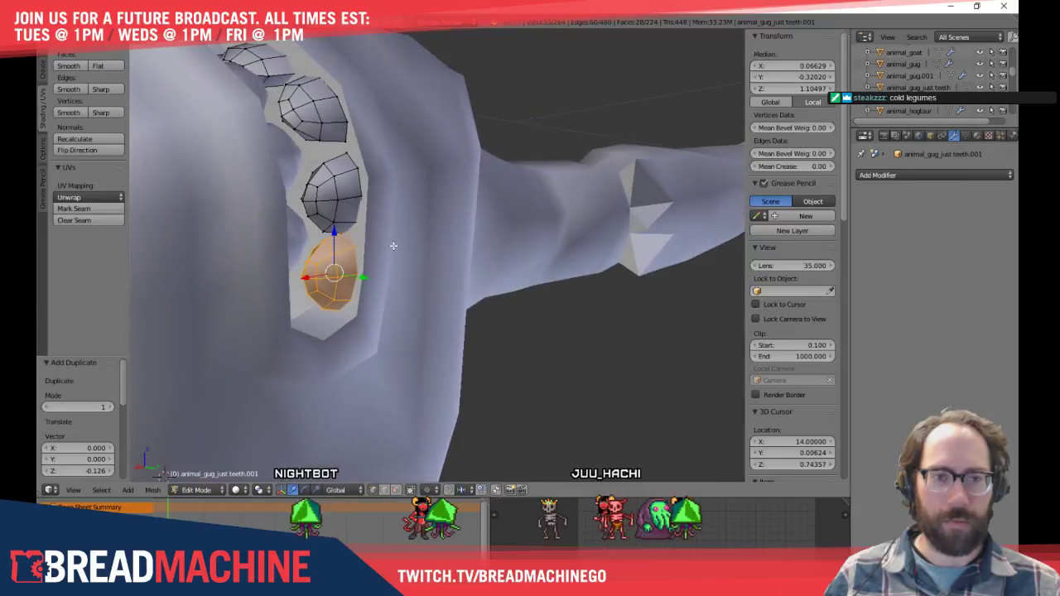
{"action": "middle_click_drag", "start_coordinate": [366, 205], "coordinate": [387, 258], "text": "shift"}
{"action": "scroll", "coordinate": [336, 253], "scroll_direction": "up", "scroll_amount": 3}
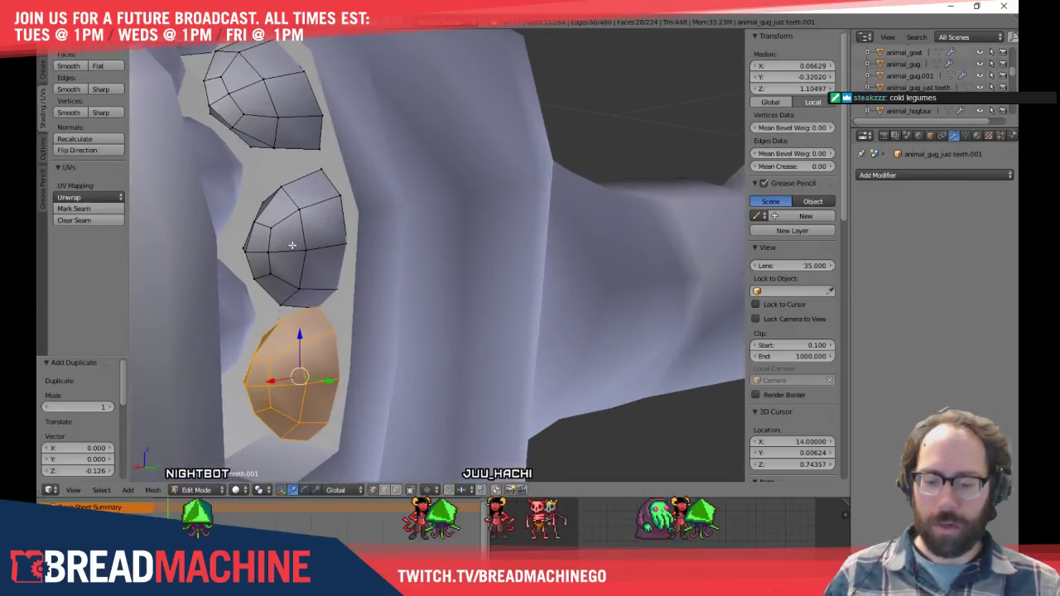
Raise the tooth directly above the new copy by 0.009 along Z
{"action": "key", "text": "a"}
{"action": "key", "text": "l"}
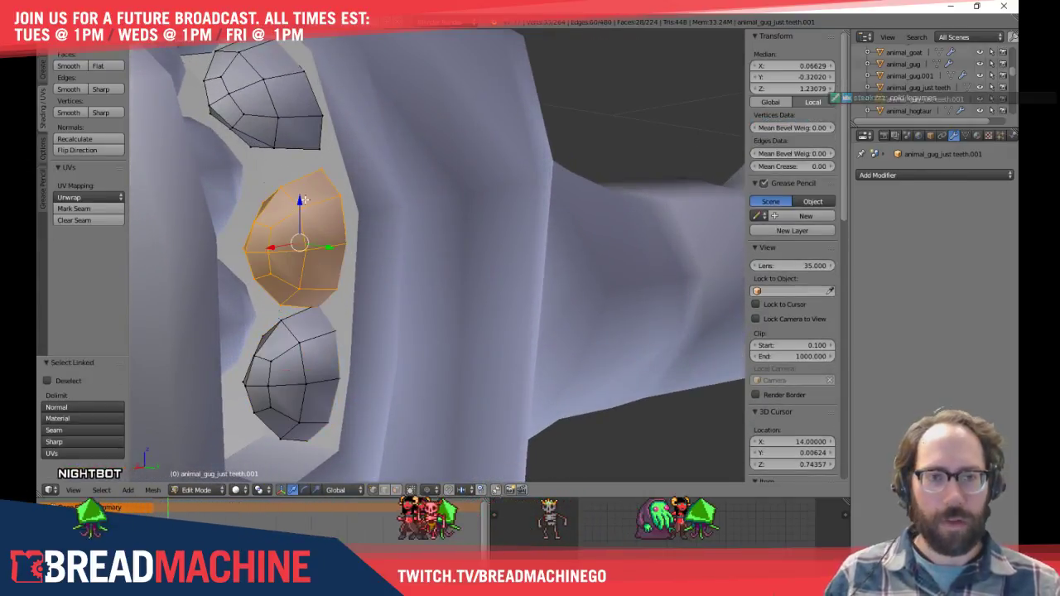
{"action": "key", "text": "g"}
{"action": "left_click_drag", "start_coordinate": [298, 190], "coordinate": [298, 188]}
{"action": "middle_click_drag", "start_coordinate": [298, 190], "coordinate": [392, 116], "text": "shift"}
{"action": "middle_click_drag", "start_coordinate": [460, 193], "coordinate": [391, 191]}
{"action": "key", "text": "KP_1"}
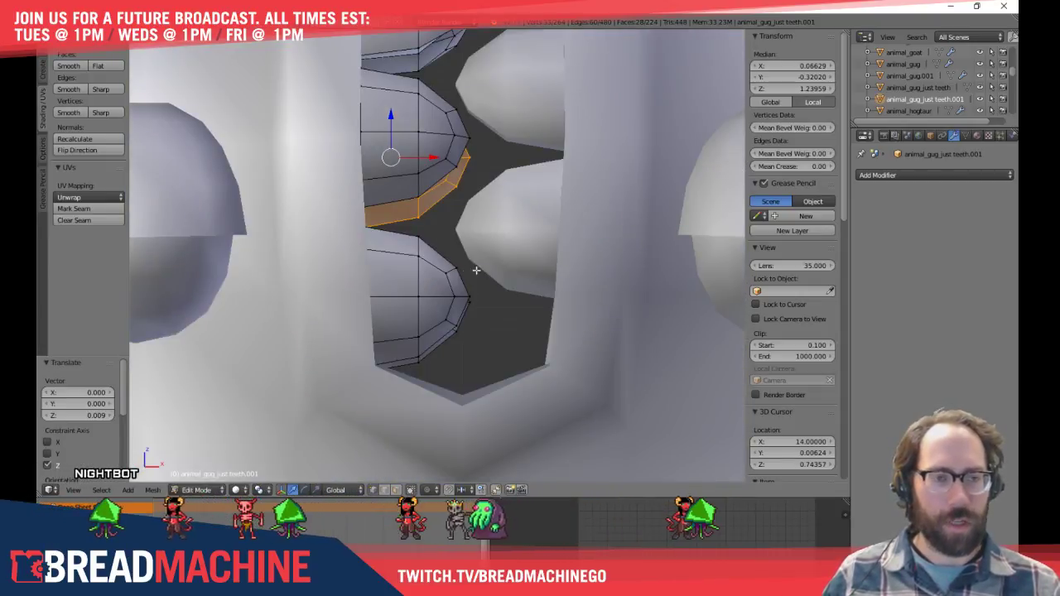
Raise the lowest tooth about 0.0045 along Z in front view and clear the selection
{"action": "middle_click_drag", "start_coordinate": [457, 208], "coordinate": [377, 227], "text": "shift"}
{"action": "scroll", "coordinate": [442, 243], "scroll_direction": "down", "scroll_amount": 4}
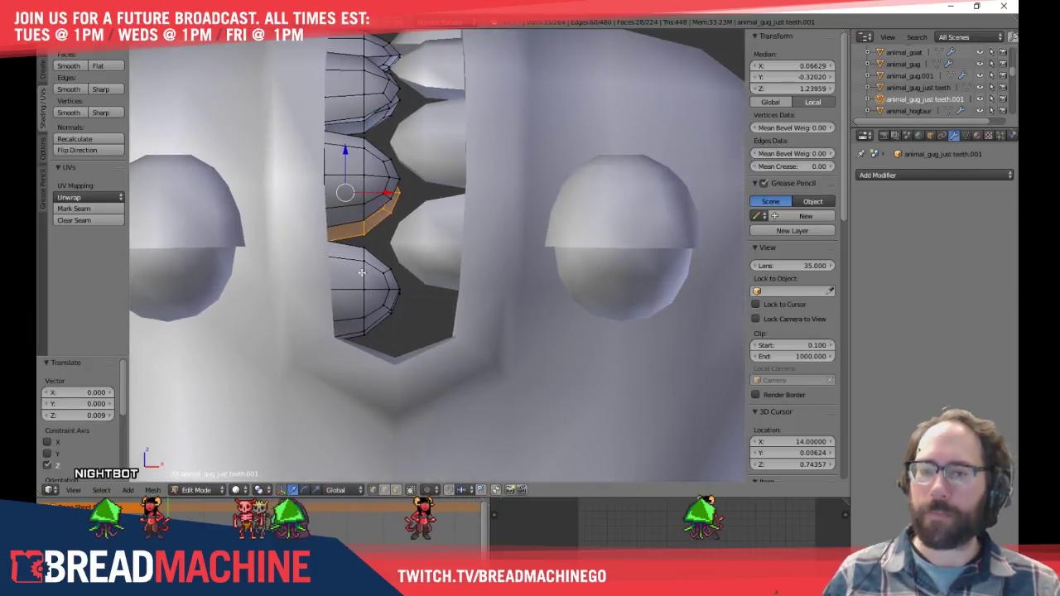
{"action": "key", "text": "a"}
{"action": "key", "text": "l"}
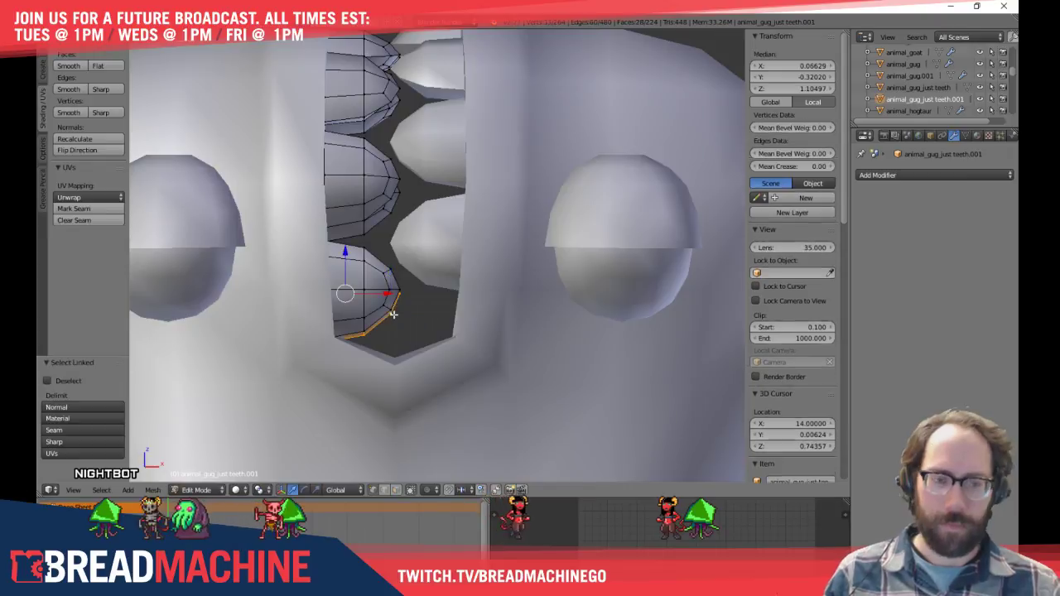
{"action": "scroll", "coordinate": [393, 314], "scroll_direction": "up", "scroll_amount": 4}
{"action": "middle_click_drag", "start_coordinate": [277, 265], "coordinate": [331, 289], "text": "shift"}
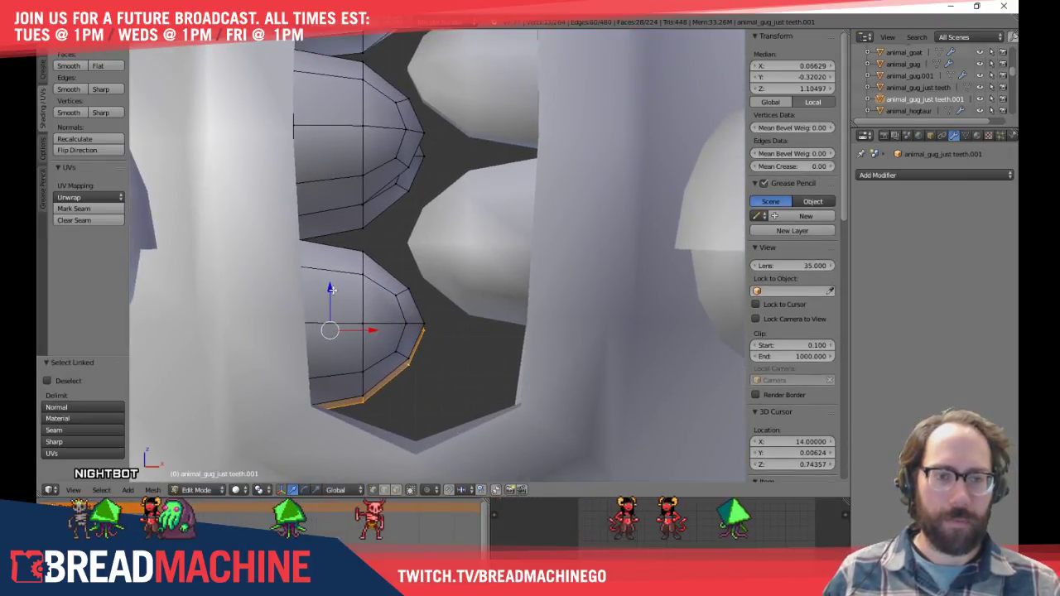
{"action": "key", "text": "g"}
{"action": "key", "text": "z"}
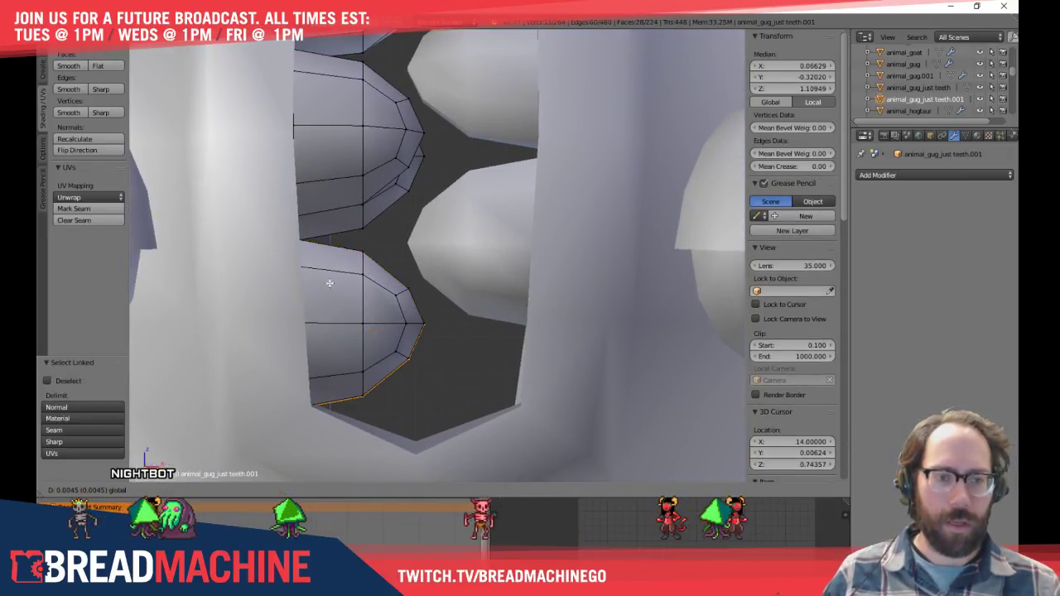
{"action": "left_click", "coordinate": [330, 283]}
{"action": "key", "text": "a"}
{"action": "scroll", "coordinate": [405, 262], "scroll_direction": "down", "scroll_amount": 2}
{"action": "scroll", "coordinate": [404, 262], "scroll_direction": "down", "scroll_amount": 1}
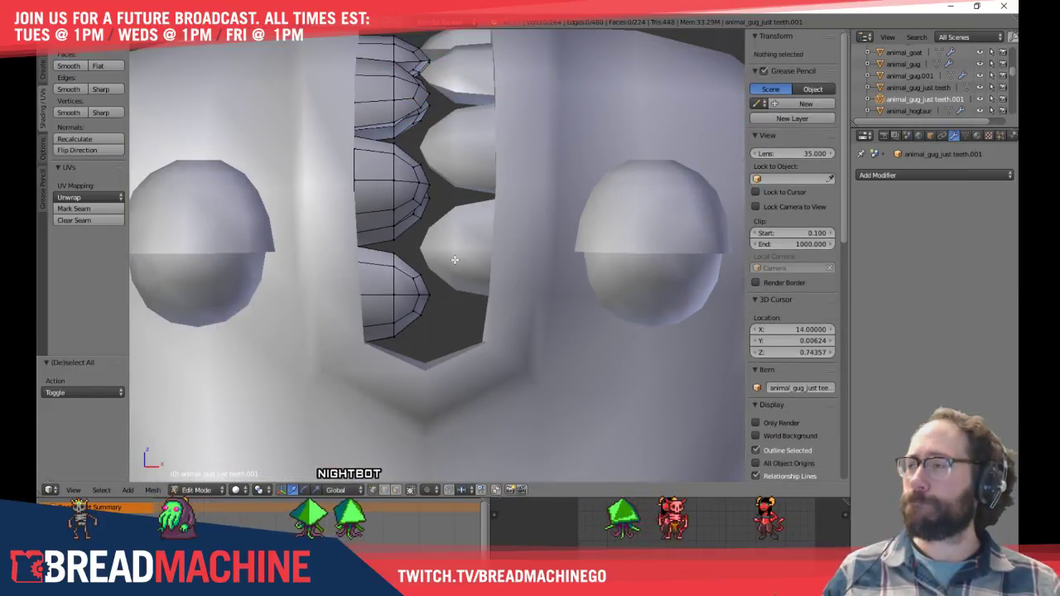
Examine the fit and spacing of the lower teeth against the inner mouth wall
{"action": "middle_click_drag", "start_coordinate": [479, 222], "coordinate": [290, 236]}
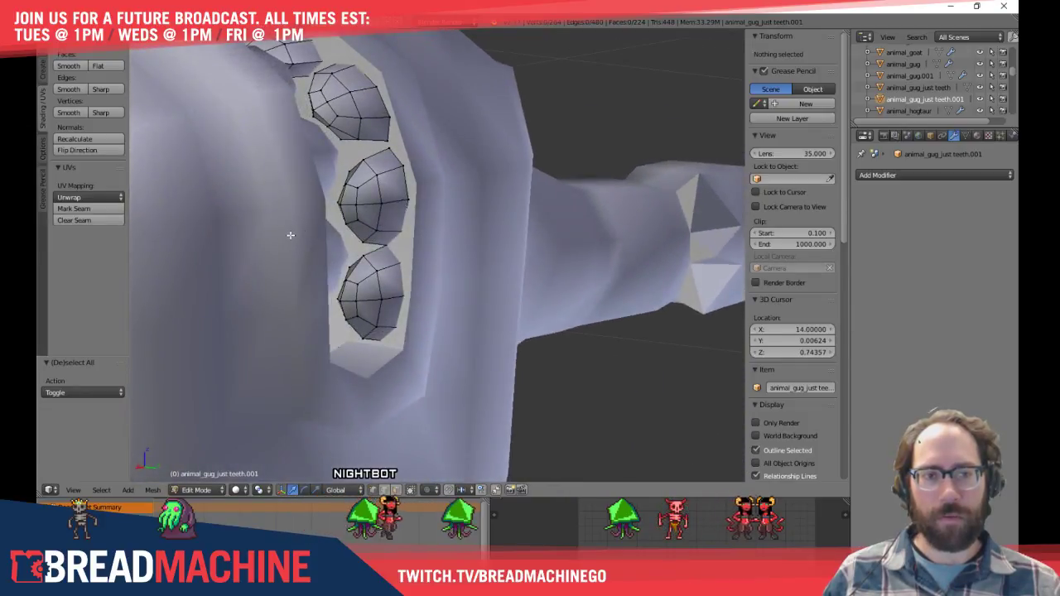
{"action": "middle_click_drag", "start_coordinate": [459, 245], "coordinate": [548, 289]}
{"action": "scroll", "coordinate": [494, 256], "scroll_direction": "up", "scroll_amount": 2}
{"action": "middle_click_drag", "start_coordinate": [494, 255], "coordinate": [500, 283], "text": "shift"}
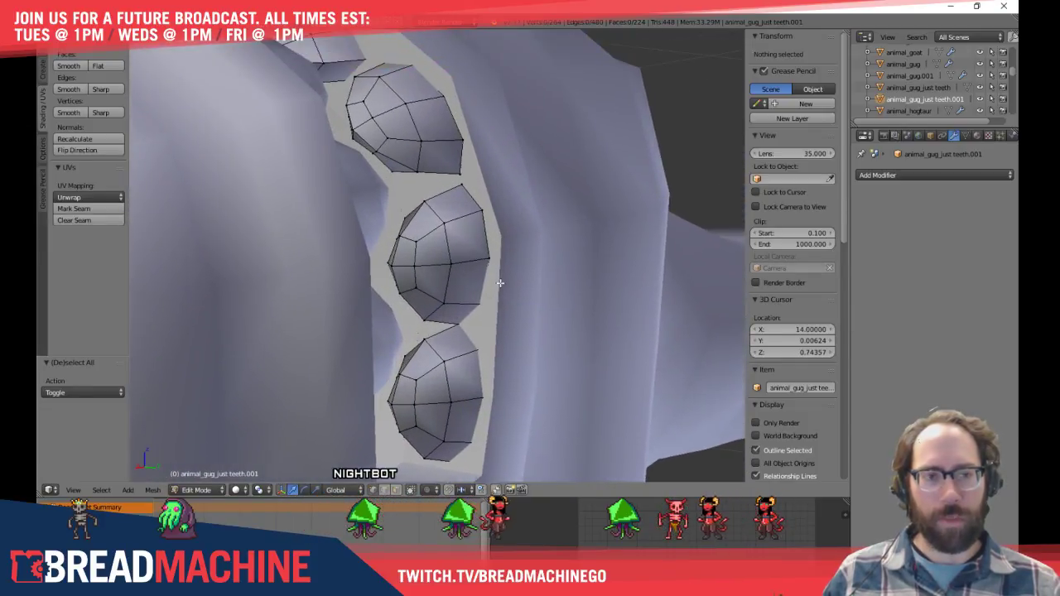
Raise the second-lowest tooth by 0.004 along Z
{"action": "key", "text": "l"}
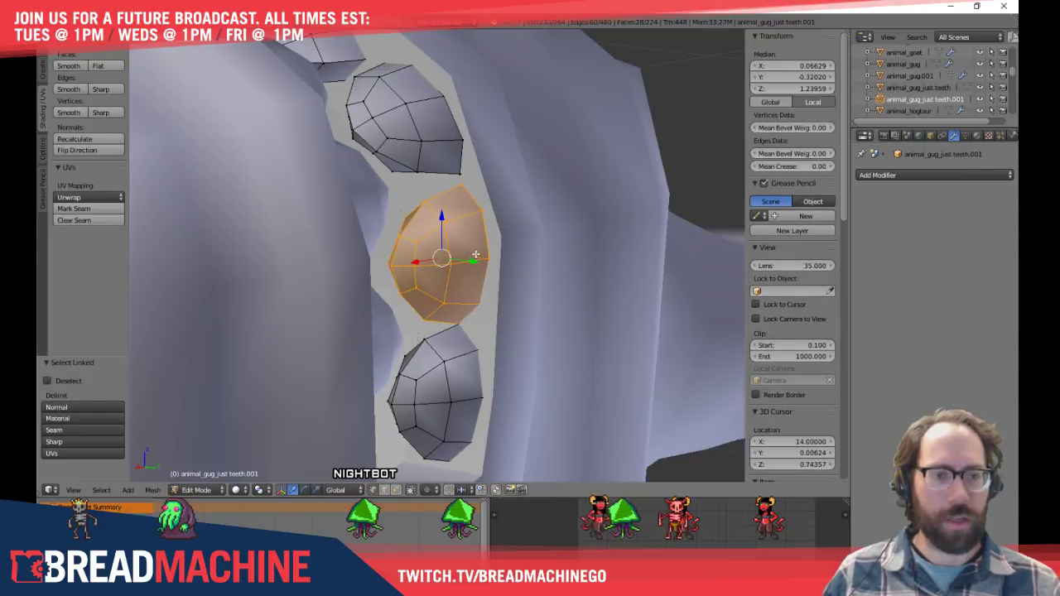
{"action": "left_click_drag", "start_coordinate": [442, 215], "coordinate": [441, 215]}
{"action": "middle_click_drag", "start_coordinate": [607, 294], "coordinate": [558, 281]}
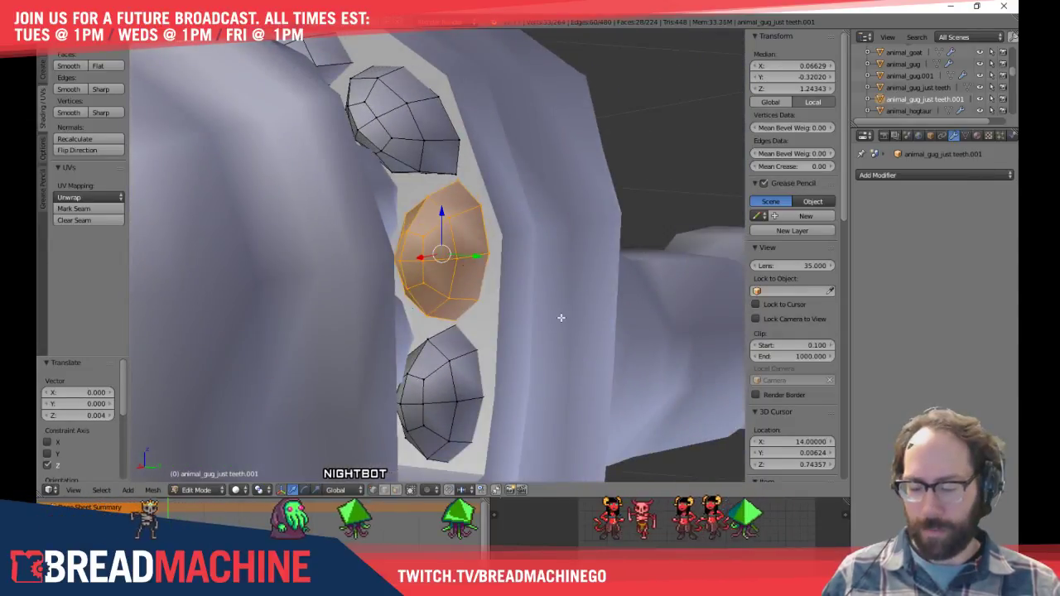
Rotate the second-lowest tooth slightly about the X axis and clear the selection
{"action": "key", "text": "r"}
{"action": "key", "text": "x"}
{"action": "left_click", "coordinate": [570, 310]}
{"action": "key", "text": "a"}
{"action": "middle_click_drag", "start_coordinate": [579, 307], "coordinate": [504, 307]}
{"action": "scroll", "coordinate": [504, 302], "scroll_direction": "down", "scroll_amount": 5}
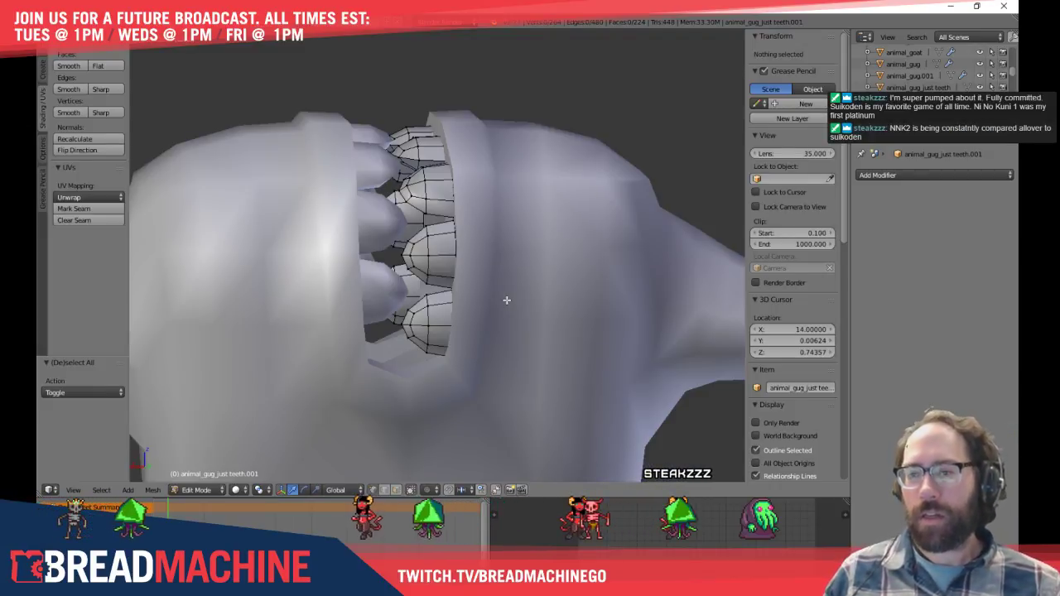
Leave mesh editing and examine how the two rows of teeth interlock inside the gug's mouth
{"action": "middle_click_drag", "start_coordinate": [442, 139], "coordinate": [389, 220]}
{"action": "key", "text": "Tab"}
{"action": "key", "text": "Tab"}
{"action": "key", "text": "Tab"}
{"action": "right_click", "coordinate": [380, 225]}
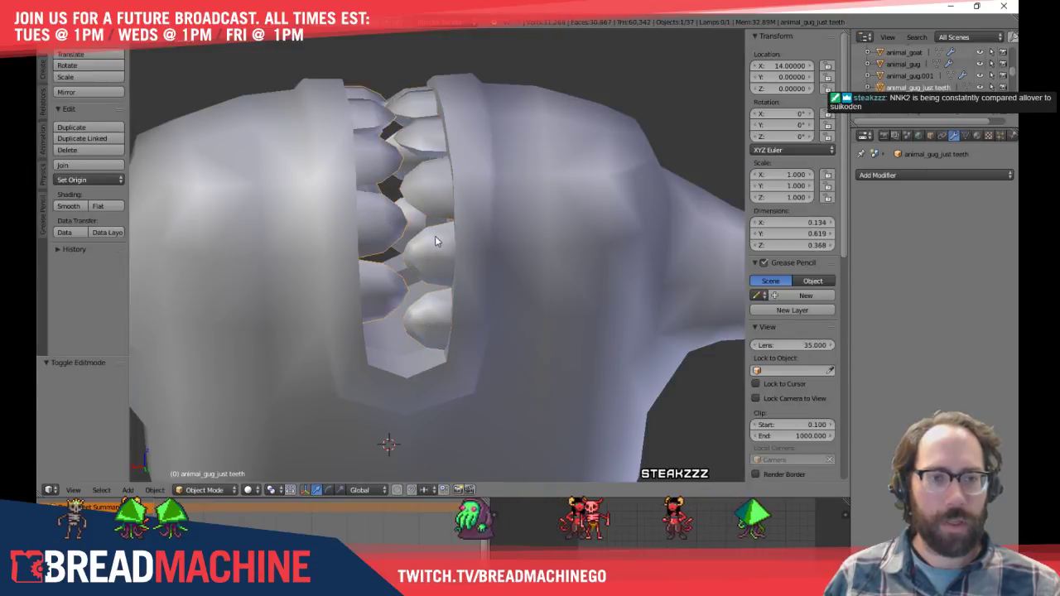
{"action": "middle_click_drag", "start_coordinate": [474, 221], "coordinate": [449, 219]}
{"action": "key", "text": "Tab"}
{"action": "key", "text": "Tab"}
{"action": "key", "text": "Tab"}
{"action": "key", "text": "Tab"}
{"action": "key", "text": "a"}
{"action": "middle_click_drag", "start_coordinate": [411, 208], "coordinate": [689, 182]}
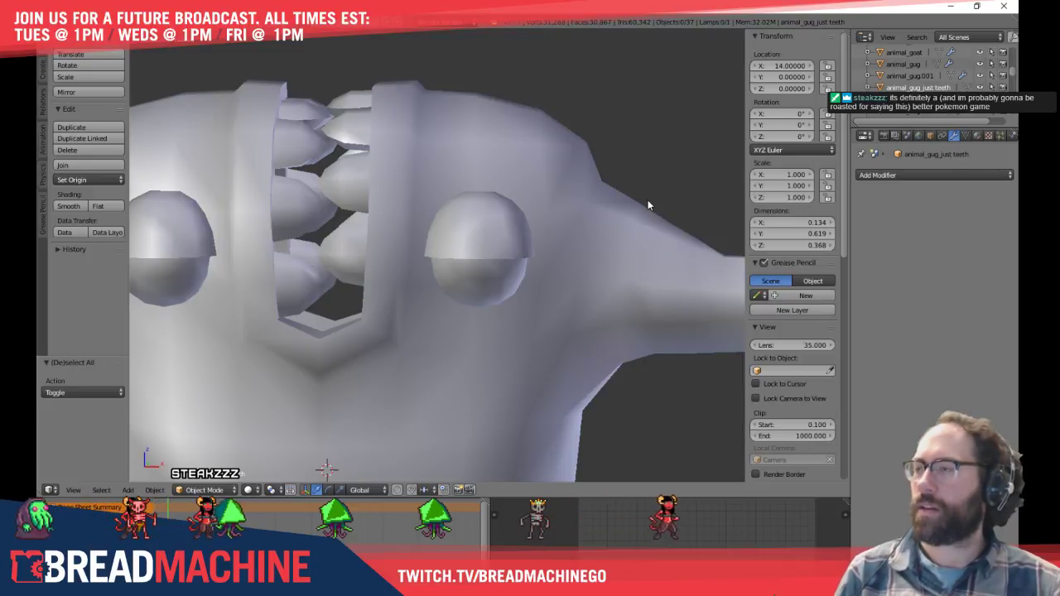
{"action": "middle_click_drag", "start_coordinate": [417, 152], "coordinate": [429, 132]}
{"action": "key", "text": "KP_1"}
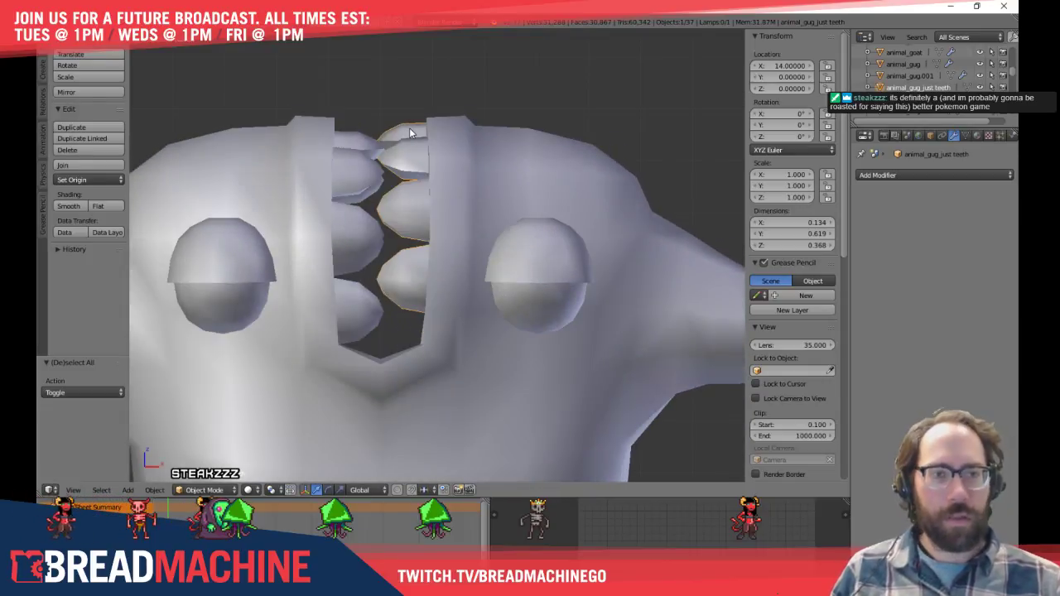
Check the animal_gug_just teeth.001 row up close and against the gug's whole body, and clear the selection
{"action": "right_click", "coordinate": [352, 139]}
{"action": "scroll", "coordinate": [379, 138], "scroll_direction": "up", "scroll_amount": 3}
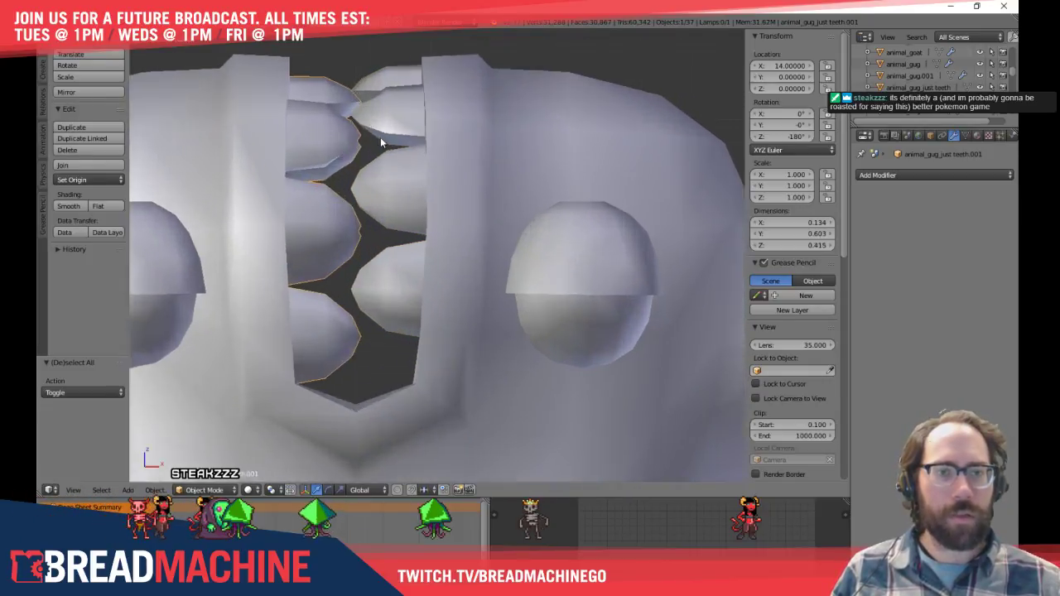
{"action": "middle_click_drag", "start_coordinate": [406, 174], "coordinate": [543, 194], "text": "shift"}
{"action": "scroll", "coordinate": [544, 190], "scroll_direction": "down", "scroll_amount": 3}
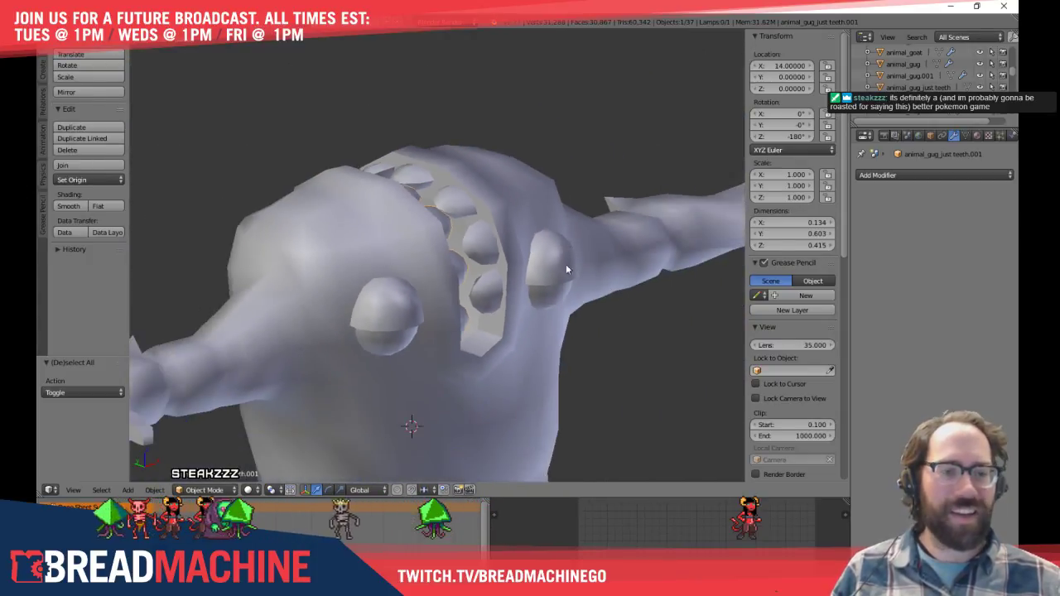
{"action": "key", "text": "Tab"}
{"action": "key", "text": "Tab"}
{"action": "middle_click_drag", "start_coordinate": [583, 291], "coordinate": [467, 285]}
{"action": "scroll", "coordinate": [490, 274], "scroll_direction": "down", "scroll_amount": 6}
{"action": "key", "text": "a"}
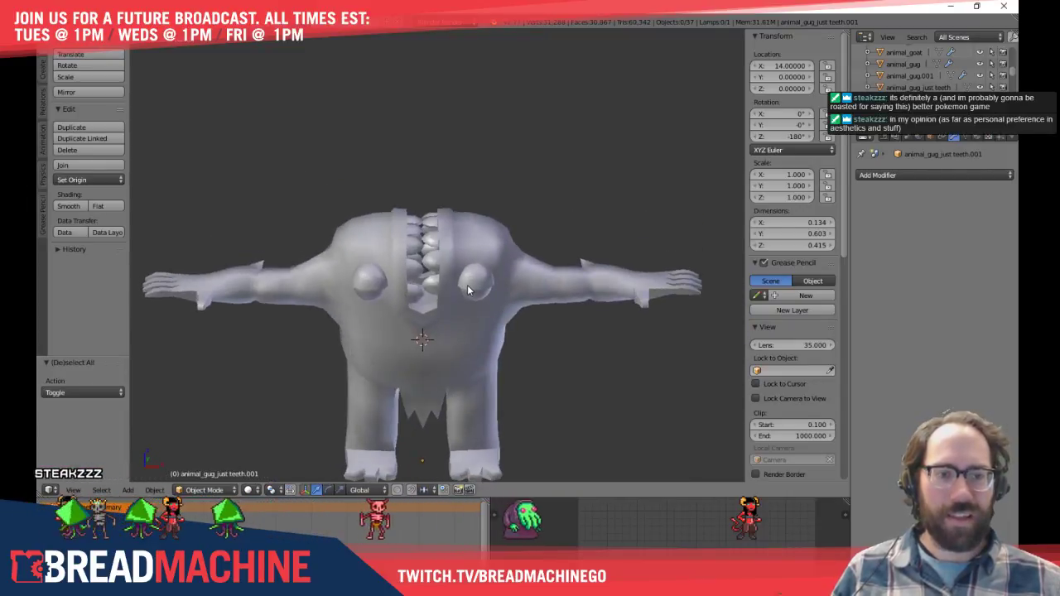
Examine the finished mouth and both tooth rows from the front and from oblique angles
{"action": "scroll", "coordinate": [467, 285], "scroll_direction": "up", "scroll_amount": 2}
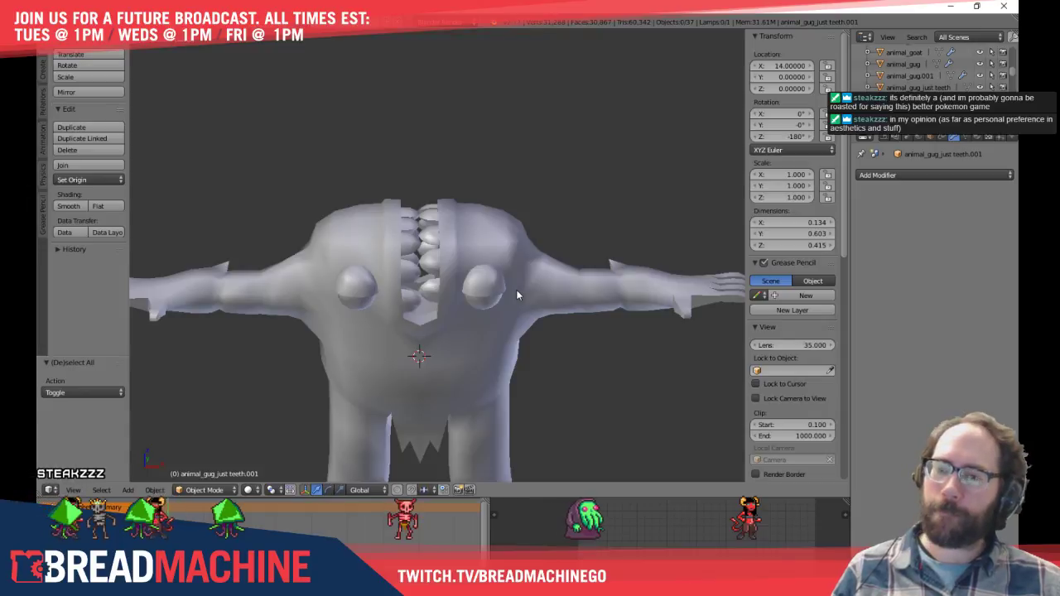
{"action": "middle_click_drag", "start_coordinate": [516, 288], "coordinate": [476, 262]}
{"action": "left_click", "coordinate": [303, 387]}
{"action": "scroll", "coordinate": [512, 258], "scroll_direction": "up", "scroll_amount": 7}
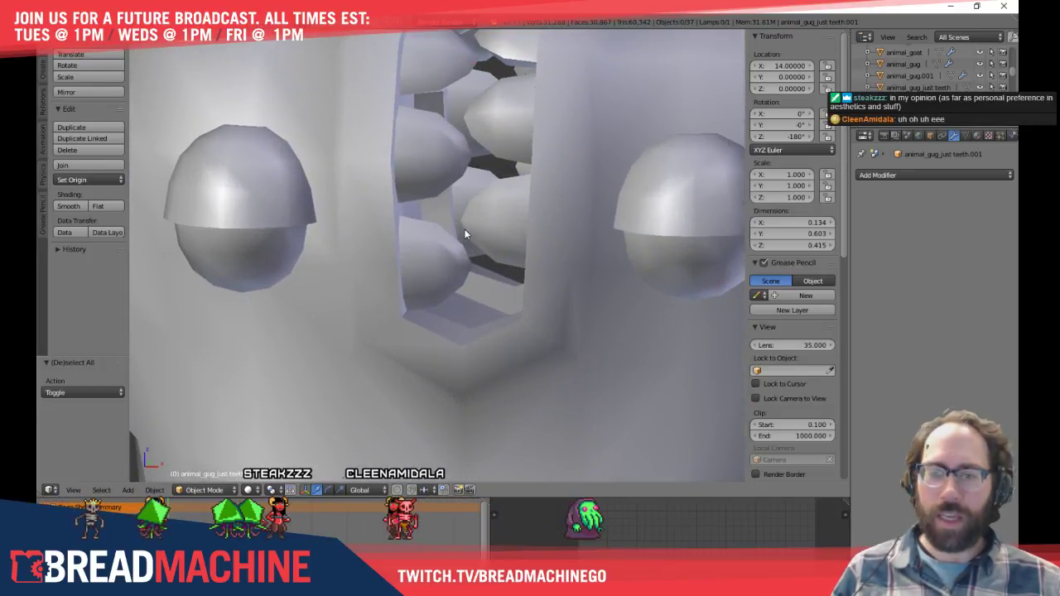
{"action": "key", "text": "KP_1"}
{"action": "middle_click_drag", "start_coordinate": [516, 122], "coordinate": [544, 220], "text": "shift"}
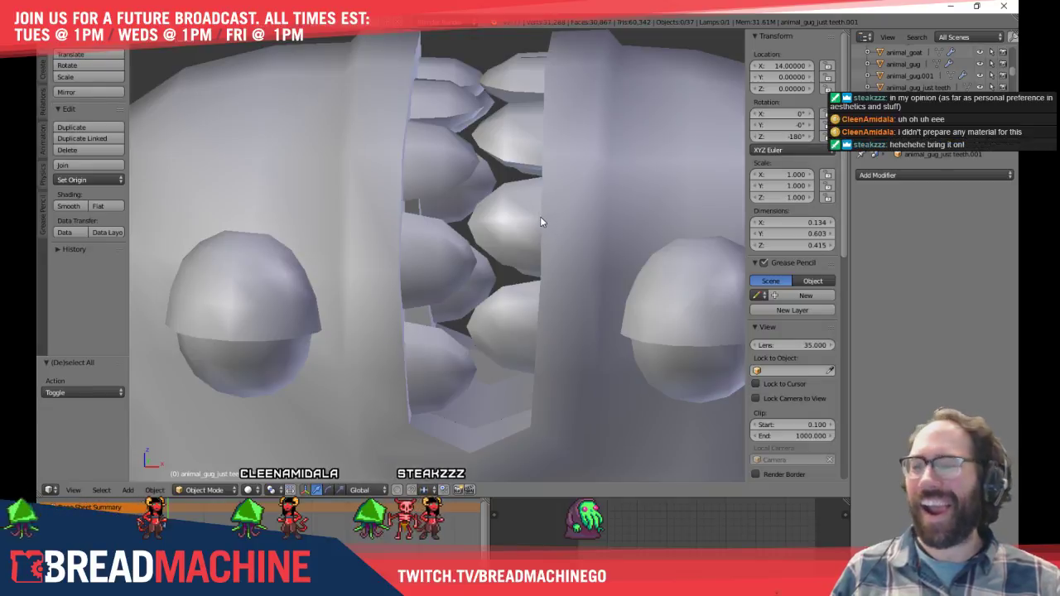
{"action": "scroll", "coordinate": [528, 199], "scroll_direction": "down", "scroll_amount": 5}
{"action": "middle_click_drag", "start_coordinate": [518, 197], "coordinate": [469, 241]}
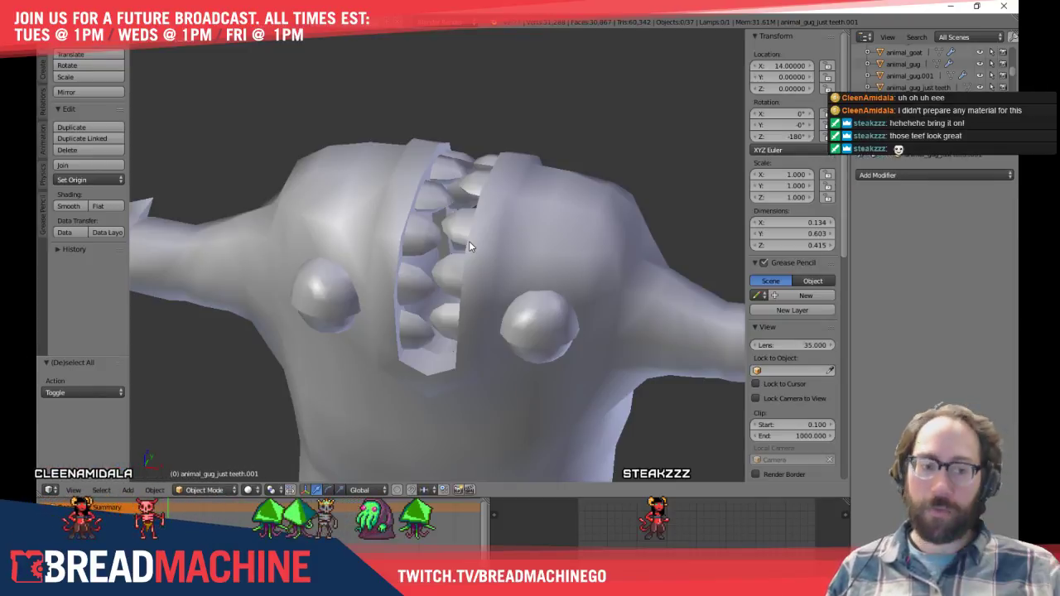
{"action": "middle_click_drag", "start_coordinate": [450, 137], "coordinate": [439, 116], "text": "shift"}
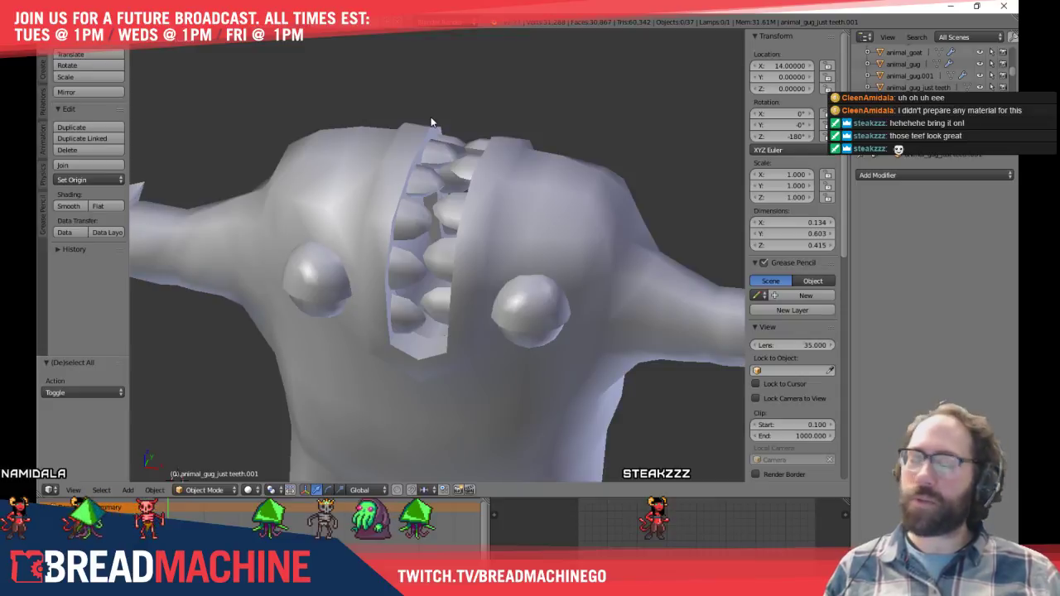
{"action": "middle_click_drag", "start_coordinate": [492, 166], "coordinate": [536, 162]}
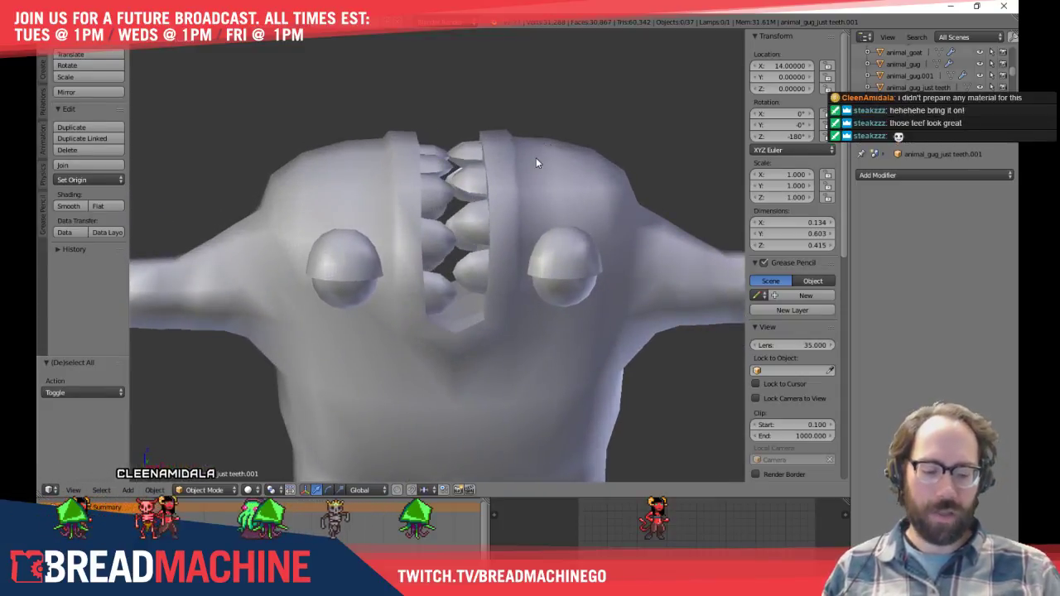
{"action": "key", "text": "KP_1"}
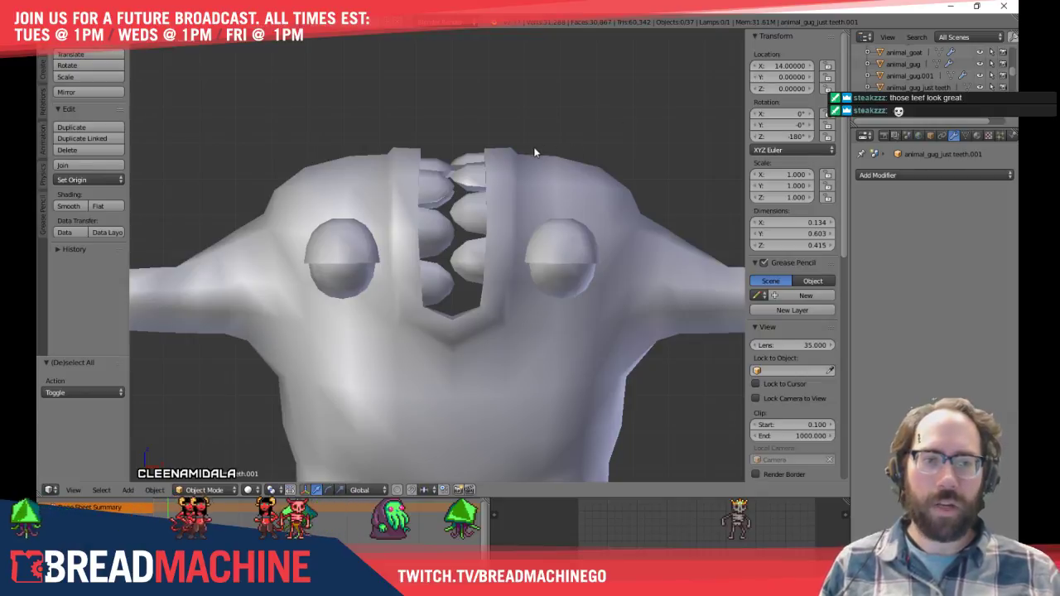
{"action": "middle_click_drag", "start_coordinate": [500, 126], "coordinate": [472, 125]}
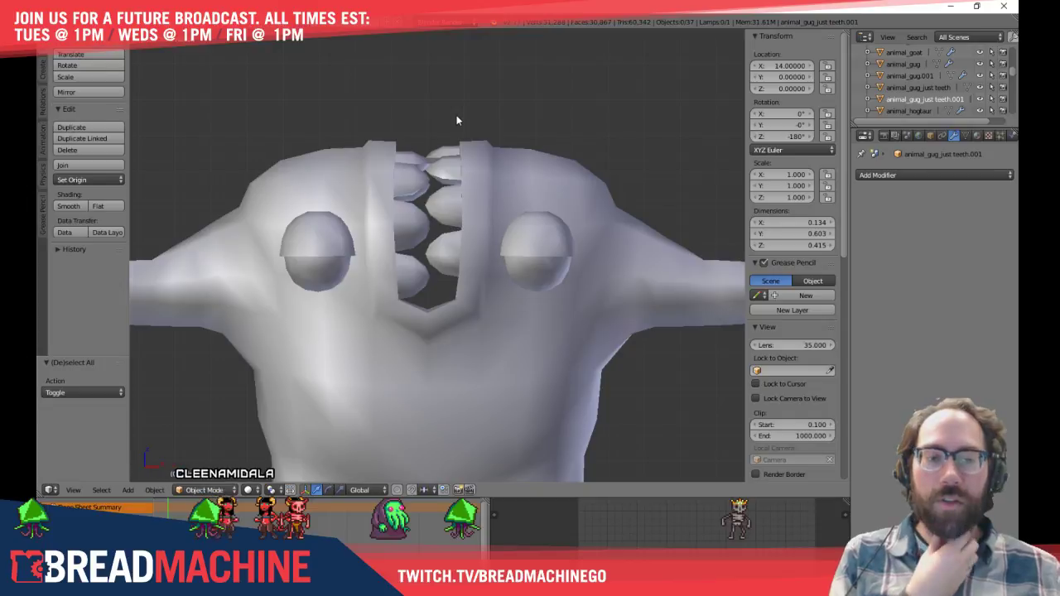
Save the scene over the existing file secret_animals_07.blend
{"action": "middle_click_drag", "start_coordinate": [411, 153], "coordinate": [397, 135]}
{"action": "key", "text": "ctrl+s"}
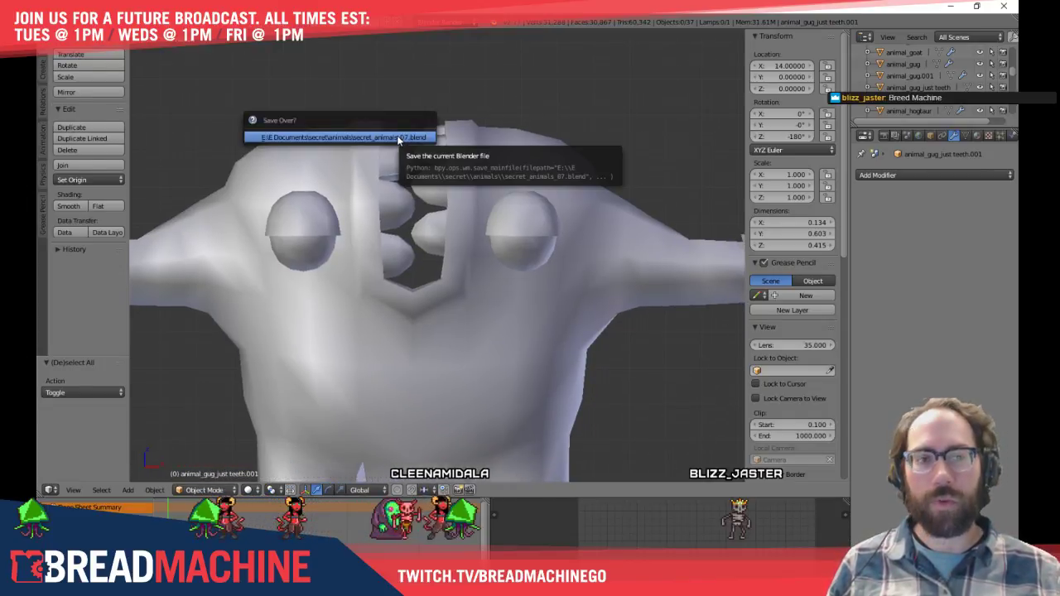
{"action": "left_click", "coordinate": [398, 137]}
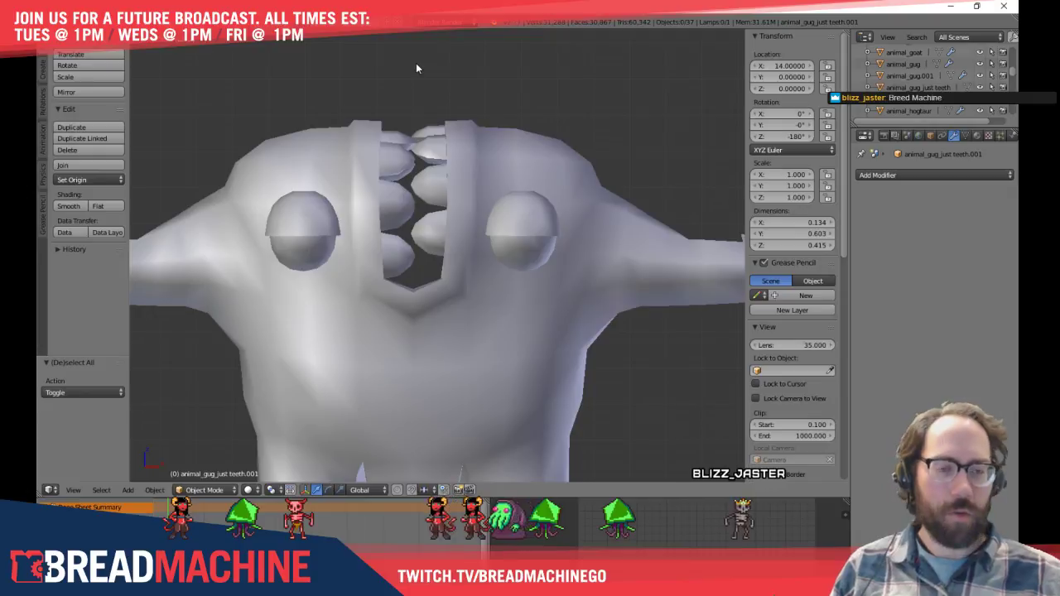
Leave the isolated local view of the gug to bring back the whole animal scene, with nothing selected
{"action": "middle_click_drag", "start_coordinate": [351, 71], "coordinate": [521, 65], "text": "shift"}
{"action": "scroll", "coordinate": [455, 76], "scroll_direction": "down", "scroll_amount": 2}
{"action": "middle_click_drag", "start_coordinate": [648, 171], "coordinate": [484, 86], "text": "shift"}
{"action": "scroll", "coordinate": [432, 154], "scroll_direction": "down", "scroll_amount": 3}
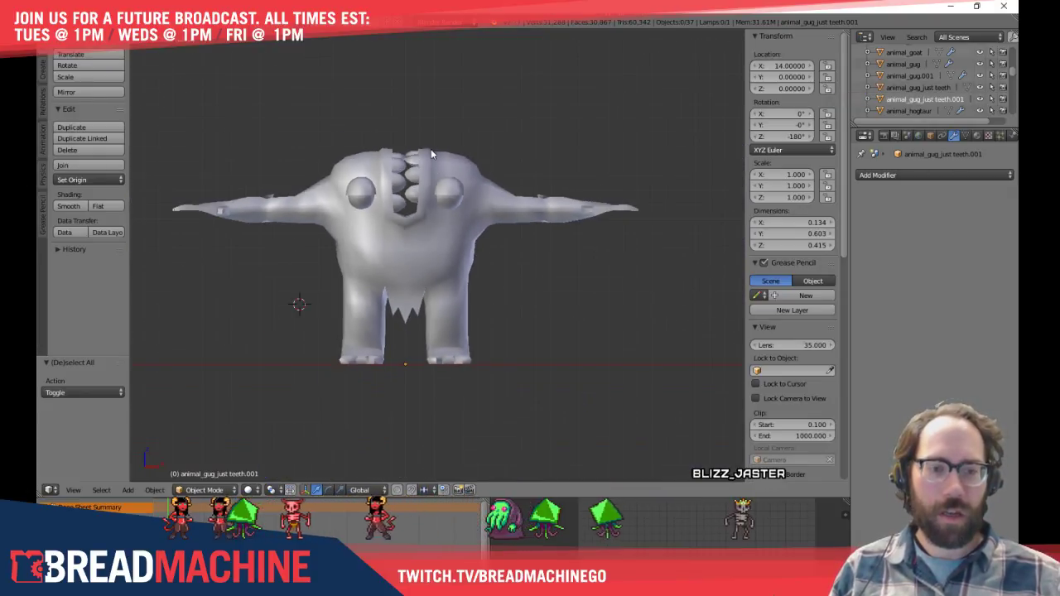
{"action": "key", "text": "a"}
{"action": "key", "text": "a"}
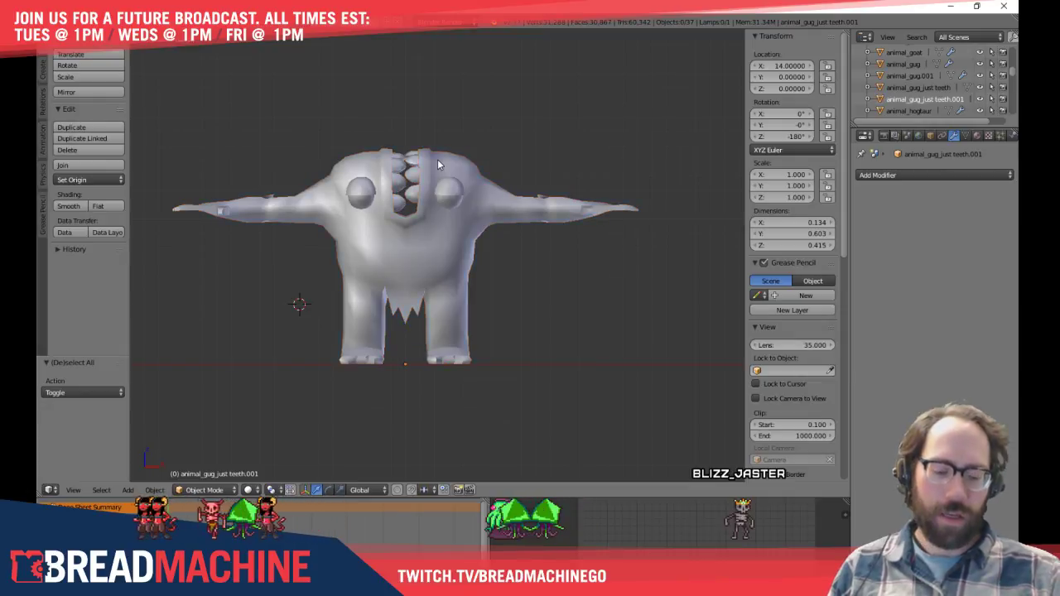
{"action": "key", "text": "KP_Divide"}
{"action": "key", "text": "a"}
{"action": "middle_click_drag", "start_coordinate": [319, 179], "coordinate": [352, 189], "text": "shift"}
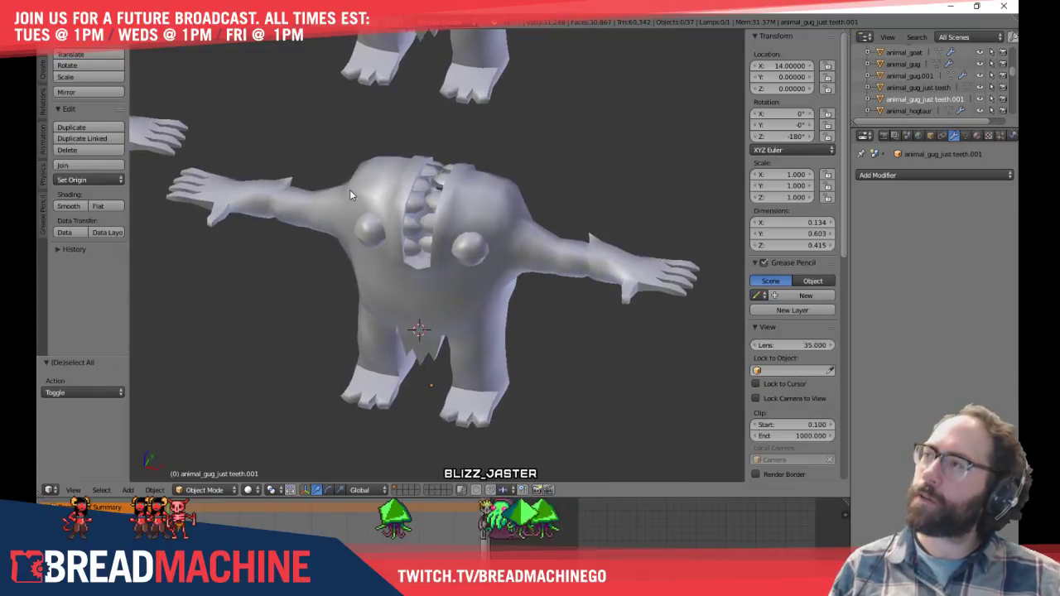
Examine the neighbouring animal_rhinodino model and its proportions, and clear the selection
{"action": "middle_click_drag", "start_coordinate": [298, 227], "coordinate": [458, 241], "text": "shift"}
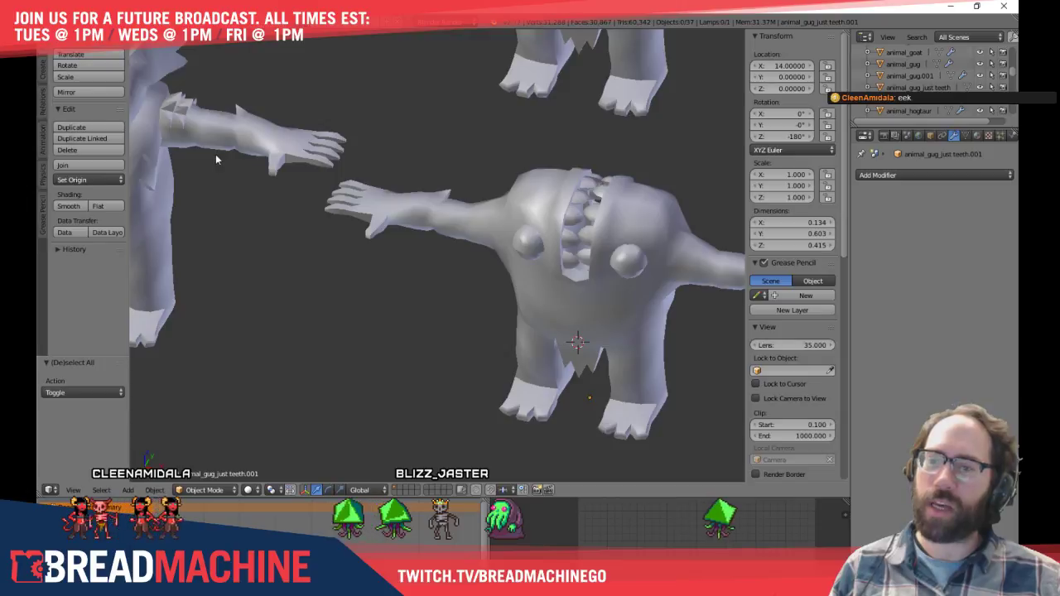
{"action": "middle_click_drag", "start_coordinate": [216, 155], "coordinate": [287, 175], "text": "shift"}
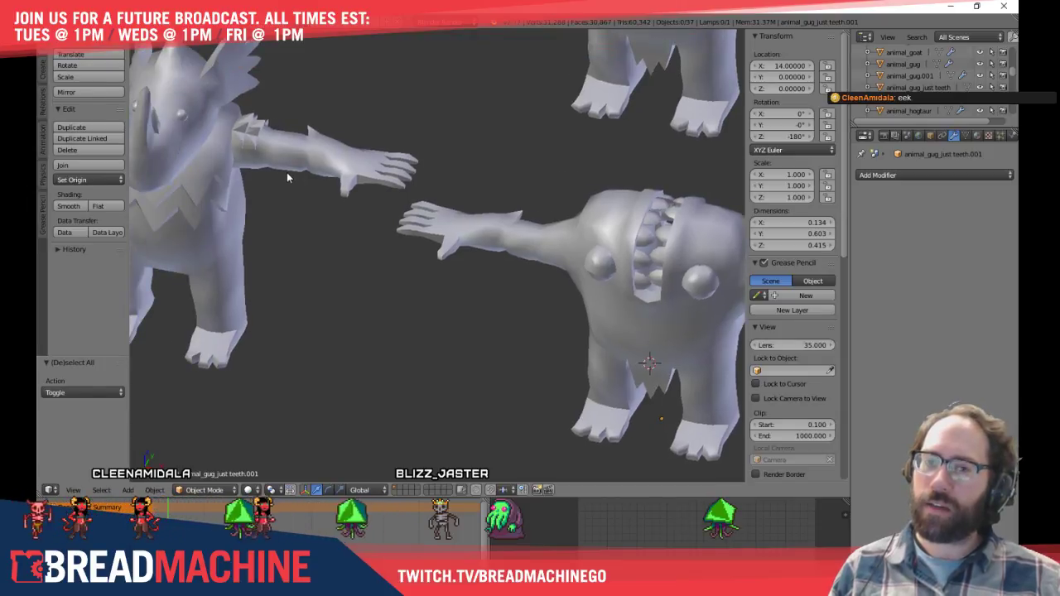
{"action": "middle_click_drag", "start_coordinate": [288, 179], "coordinate": [589, 242], "text": "shift"}
{"action": "scroll", "coordinate": [369, 216], "scroll_direction": "down", "scroll_amount": 1}
{"action": "middle_click_drag", "start_coordinate": [353, 216], "coordinate": [464, 265], "text": "shift"}
{"action": "right_click", "coordinate": [464, 265]}
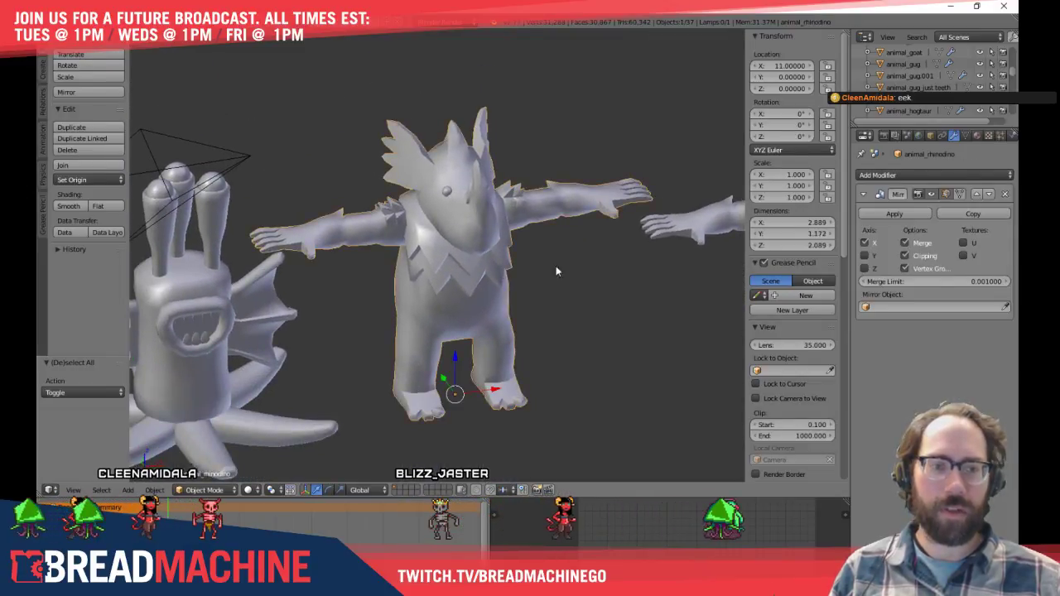
{"action": "key", "text": "KP_1"}
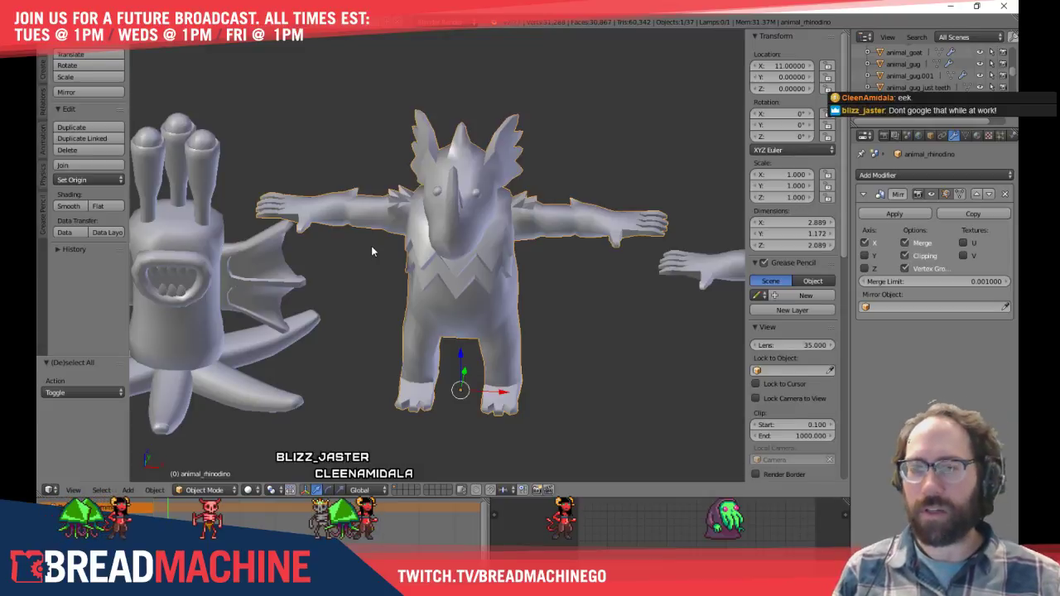
{"action": "key", "text": "a"}
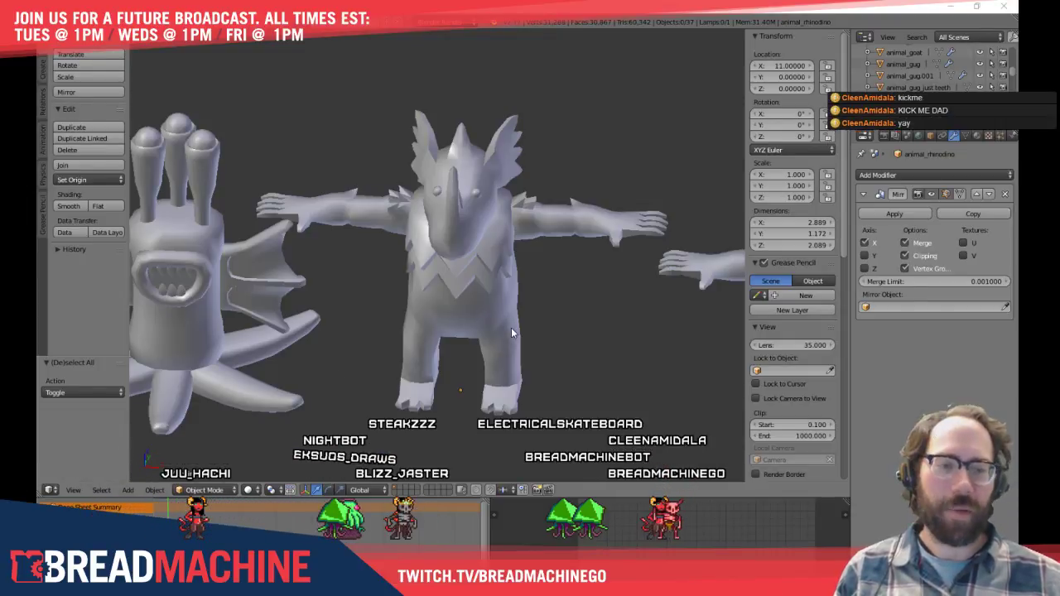
Save the full animal scene again over the current Blender file
{"action": "middle_click_drag", "start_coordinate": [524, 335], "coordinate": [465, 331], "text": "shift"}
{"action": "key", "text": "a"}
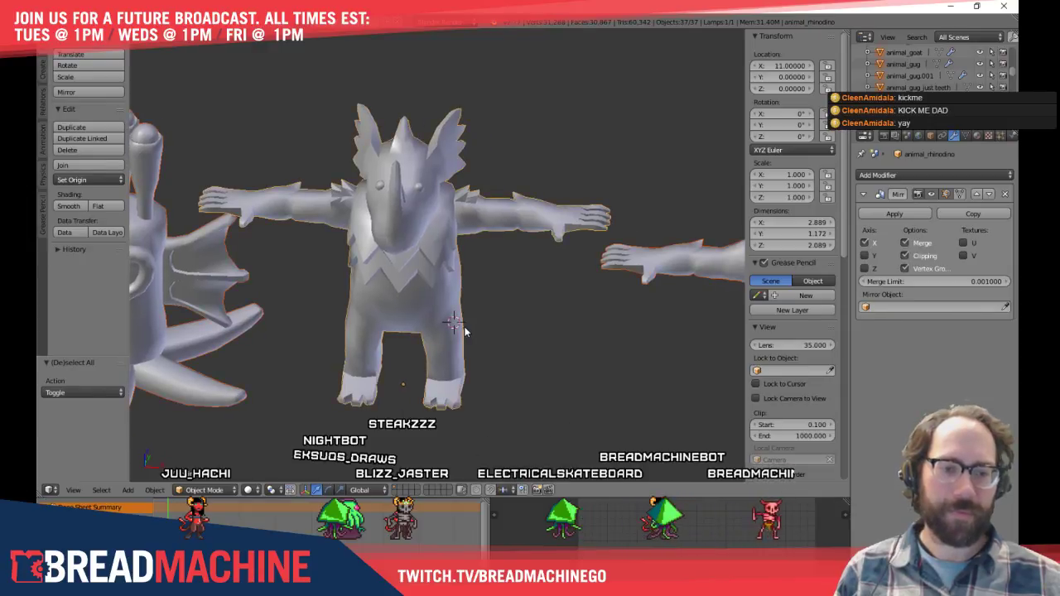
{"action": "key", "text": "a"}
{"action": "key", "text": "ctrl+s"}
{"action": "left_click", "coordinate": [467, 326]}
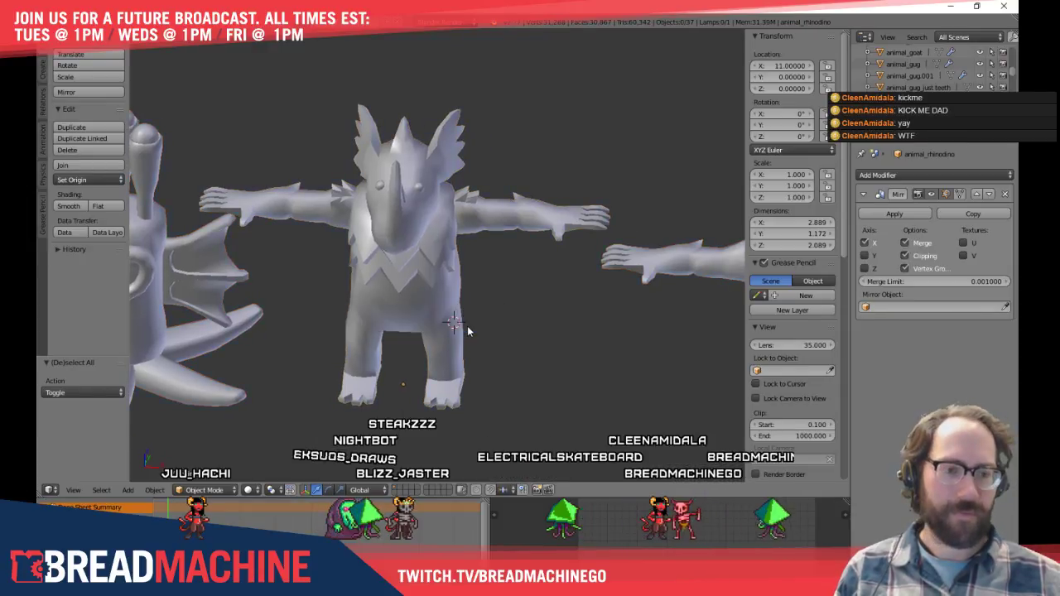
{"action": "left_click", "coordinate": [527, 389]}
{"action": "left_click", "coordinate": [397, 444]}
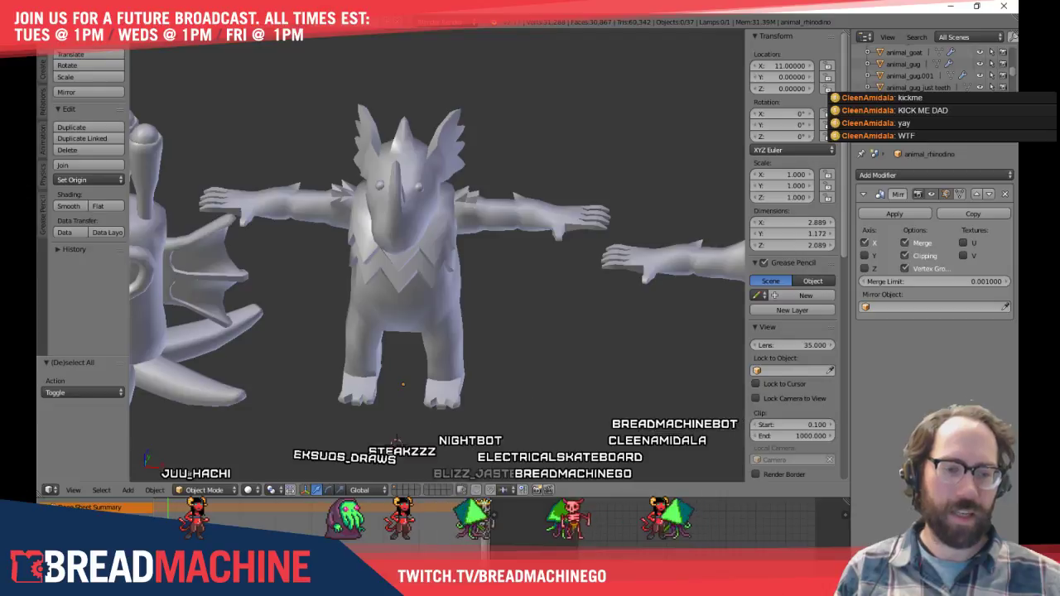
Survey the lineup of animal models from the rhinodino across to the elephant
{"action": "scroll", "coordinate": [304, 424], "scroll_direction": "down", "scroll_amount": 1}
{"action": "middle_click_drag", "start_coordinate": [304, 424], "coordinate": [473, 387], "text": "shift"}
{"action": "scroll", "coordinate": [367, 408], "scroll_direction": "down", "scroll_amount": 2}
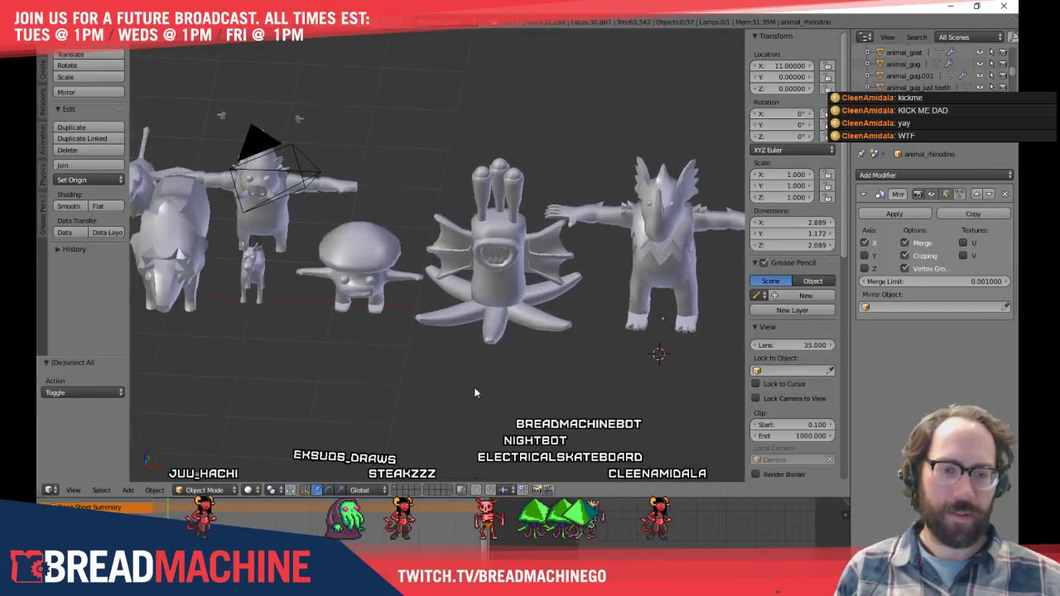
{"action": "middle_click_drag", "start_coordinate": [307, 363], "coordinate": [509, 371], "text": "shift"}
{"action": "middle_click_drag", "start_coordinate": [386, 357], "coordinate": [492, 361], "text": "shift"}
{"action": "middle_click_drag", "start_coordinate": [249, 350], "coordinate": [518, 356]}
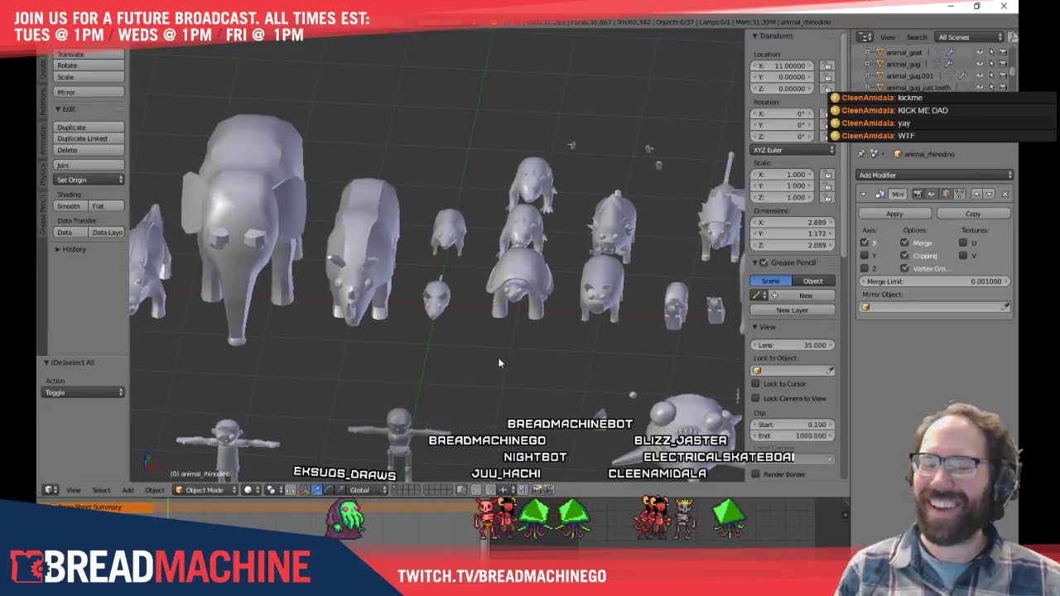
{"action": "middle_click_drag", "start_coordinate": [479, 359], "coordinate": [478, 269]}
Inspect the tortoise's mesh topology from underneath in Edit Mode and return to Object Mode with nothing selected
{"action": "right_click", "coordinate": [418, 271]}
{"action": "middle_click_drag", "start_coordinate": [459, 311], "coordinate": [355, 206]}
{"action": "scroll", "coordinate": [389, 221], "scroll_direction": "up", "scroll_amount": 6}
{"action": "key", "text": "Tab"}
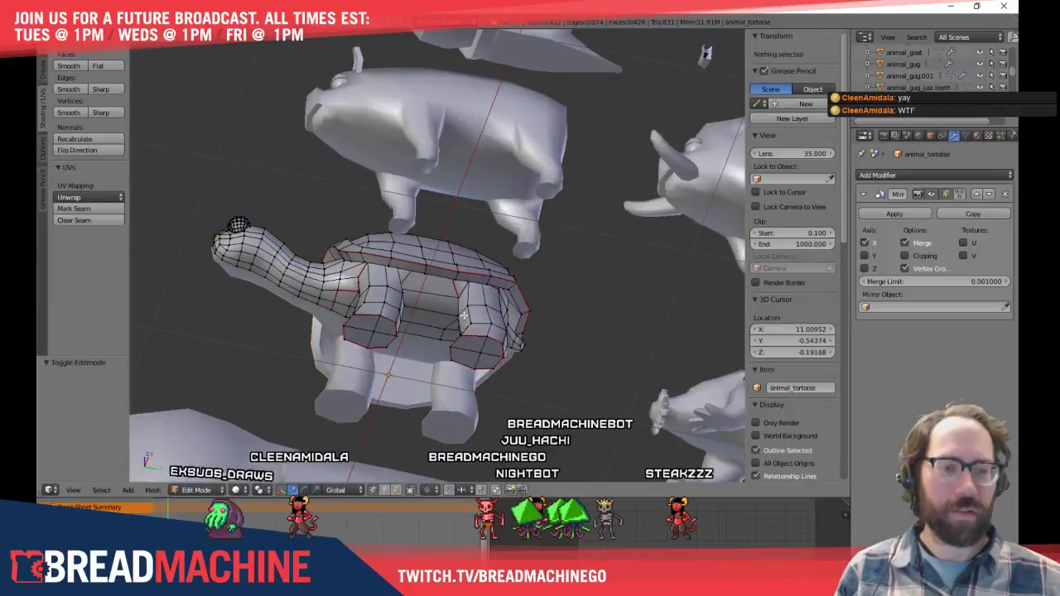
{"action": "scroll", "coordinate": [455, 298], "scroll_direction": "up", "scroll_amount": 4}
{"action": "middle_click_drag", "start_coordinate": [447, 198], "coordinate": [266, 310]}
{"action": "scroll", "coordinate": [563, 328], "scroll_direction": "down", "scroll_amount": 4}
{"action": "key", "text": "Tab"}
{"action": "scroll", "coordinate": [563, 328], "scroll_direction": "down", "scroll_amount": 4}
{"action": "key", "text": "a"}
Return to the gug in the lineup, select its body and examine its mouth and teeth up close
{"action": "middle_click_drag", "start_coordinate": [520, 326], "coordinate": [267, 290], "text": "shift"}
{"action": "scroll", "coordinate": [218, 298], "scroll_direction": "up", "scroll_amount": 2}
{"action": "middle_click_drag", "start_coordinate": [465, 298], "coordinate": [263, 304], "text": "shift"}
{"action": "mouse_move", "coordinate": [528, 304]}
{"action": "middle_mouse_down", "text": "shift"}
{"action": "mouse_move", "coordinate": [494, 315]}
{"action": "mouse_move", "coordinate": [461, 294]}
{"action": "mouse_move", "coordinate": [530, 315]}
{"action": "middle_mouse_up", "text": "shift"}
{"action": "middle_click_drag", "start_coordinate": [497, 154], "coordinate": [539, 199], "text": "shift"}
{"action": "right_click", "coordinate": [544, 150]}
{"action": "middle_click_drag", "start_coordinate": [545, 150], "coordinate": [444, 315], "text": "shift"}
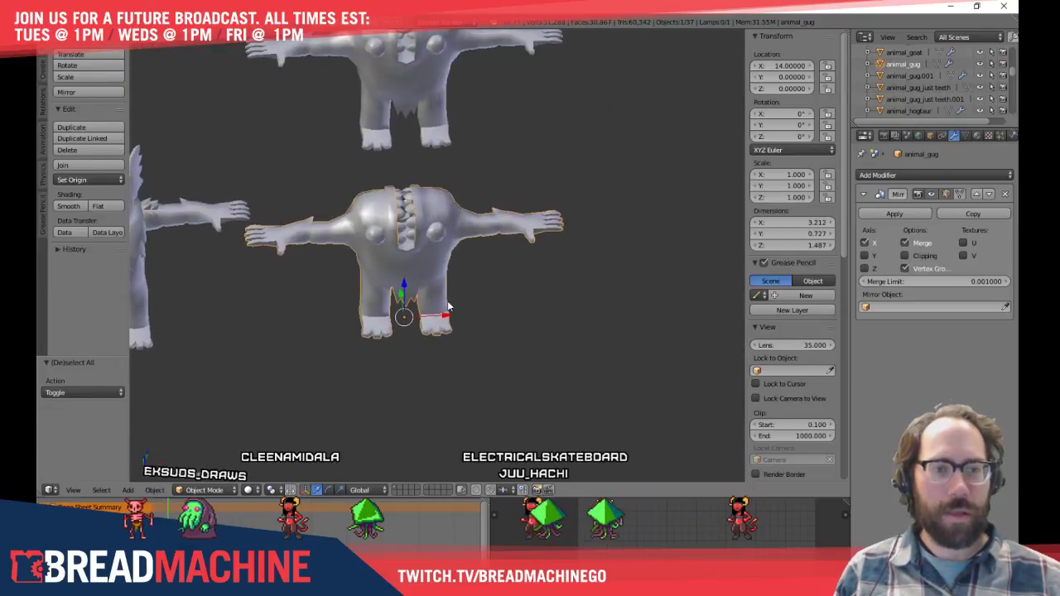
{"action": "scroll", "coordinate": [444, 316], "scroll_direction": "up", "scroll_amount": 5}
{"action": "middle_click_drag", "start_coordinate": [478, 209], "coordinate": [544, 378], "text": "shift"}
{"action": "middle_click_drag", "start_coordinate": [589, 409], "coordinate": [664, 375]}
{"action": "scroll", "coordinate": [621, 363], "scroll_direction": "up", "scroll_amount": 5}
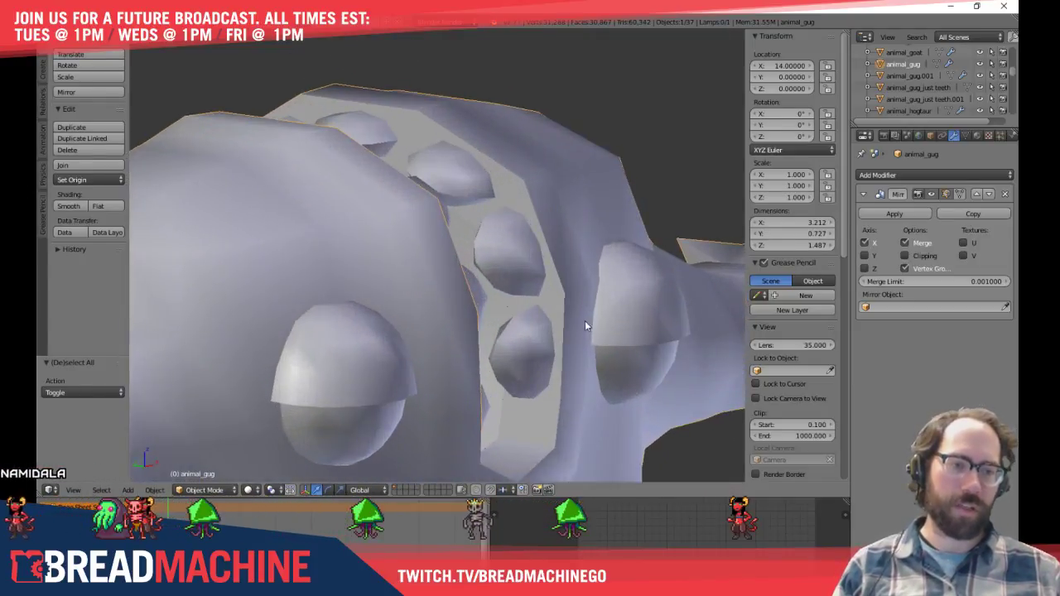
Inspect the gug's face and tooth topology in Edit Mode and return to Object Mode with nothing selected
{"action": "key", "text": "Tab"}
{"action": "middle_click_drag", "start_coordinate": [581, 344], "coordinate": [529, 320]}
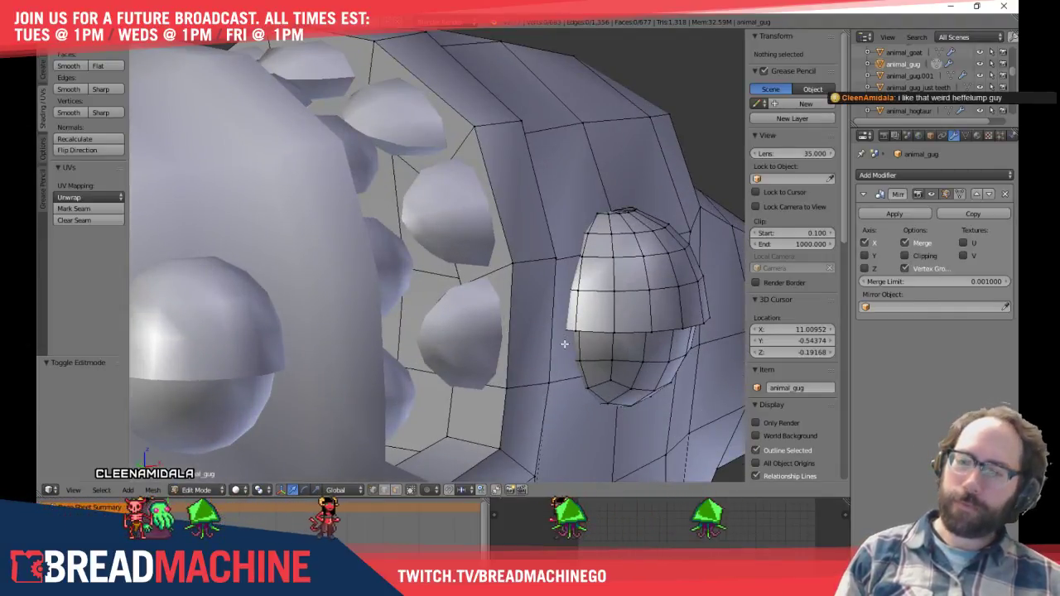
{"action": "scroll", "coordinate": [562, 351], "scroll_direction": "down", "scroll_amount": 5}
{"action": "key", "text": "a"}
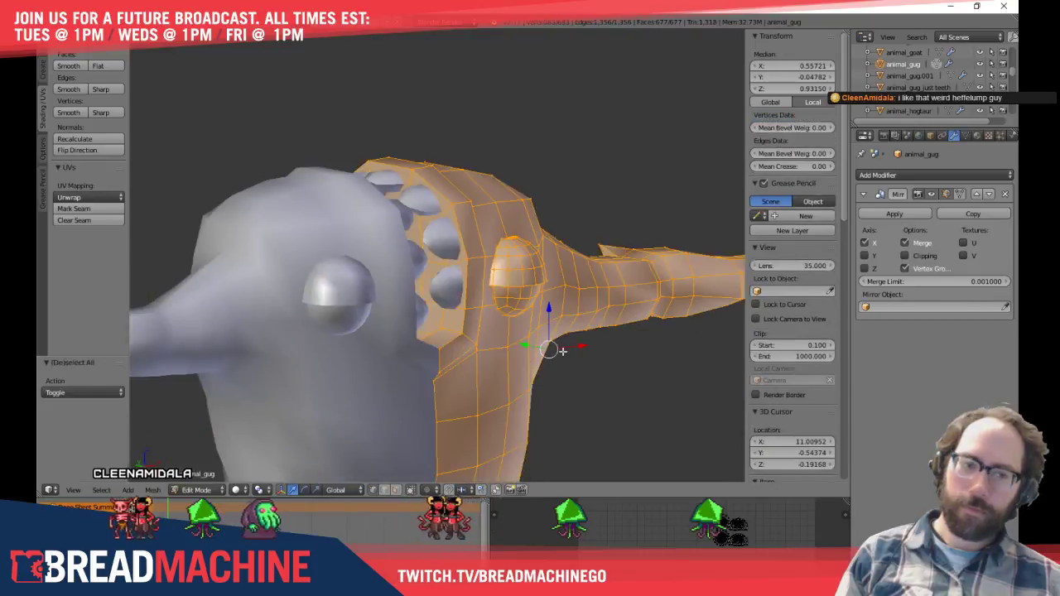
{"action": "key", "text": "Tab"}
{"action": "key", "text": "a"}
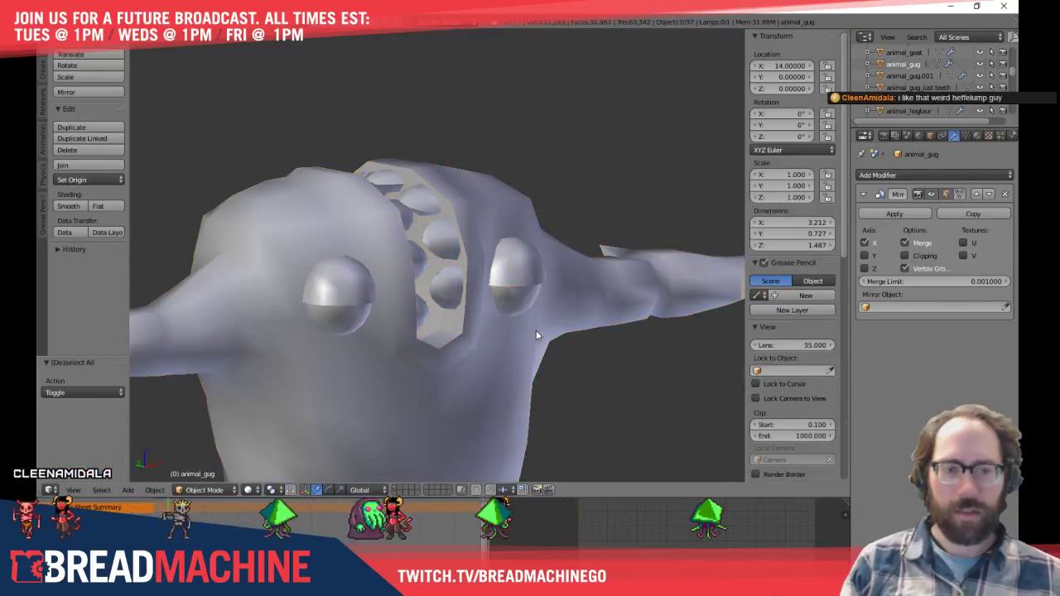
Survey the model lineup from the gug past the rhinodino and the winged tentacled creature to the giraffe and back
{"action": "middle_click_drag", "start_coordinate": [372, 336], "coordinate": [649, 303], "text": "shift"}
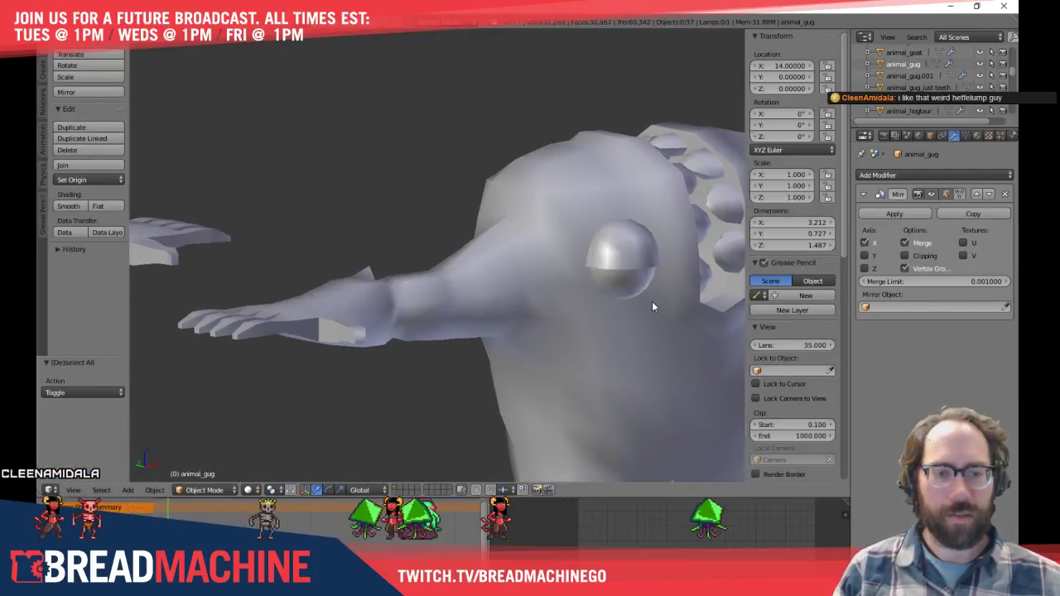
{"action": "scroll", "coordinate": [565, 308], "scroll_direction": "down", "scroll_amount": 4}
{"action": "middle_click_drag", "start_coordinate": [503, 411], "coordinate": [451, 401]}
{"action": "middle_click_drag", "start_coordinate": [342, 361], "coordinate": [672, 405], "text": "shift"}
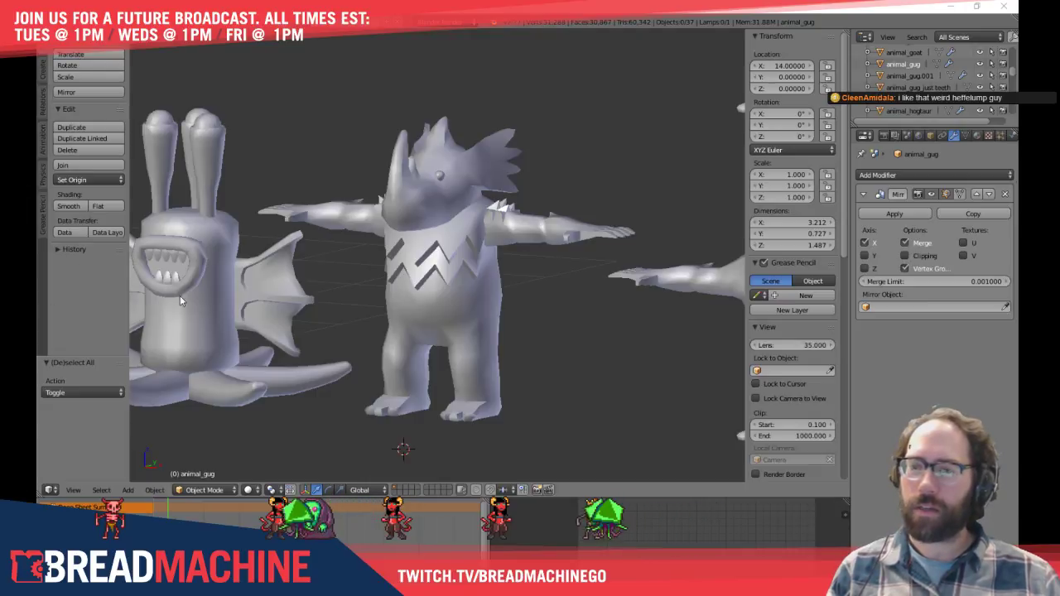
{"action": "middle_click_drag", "start_coordinate": [261, 172], "coordinate": [651, 282]}
{"action": "middle_click_drag", "start_coordinate": [448, 268], "coordinate": [278, 273]}
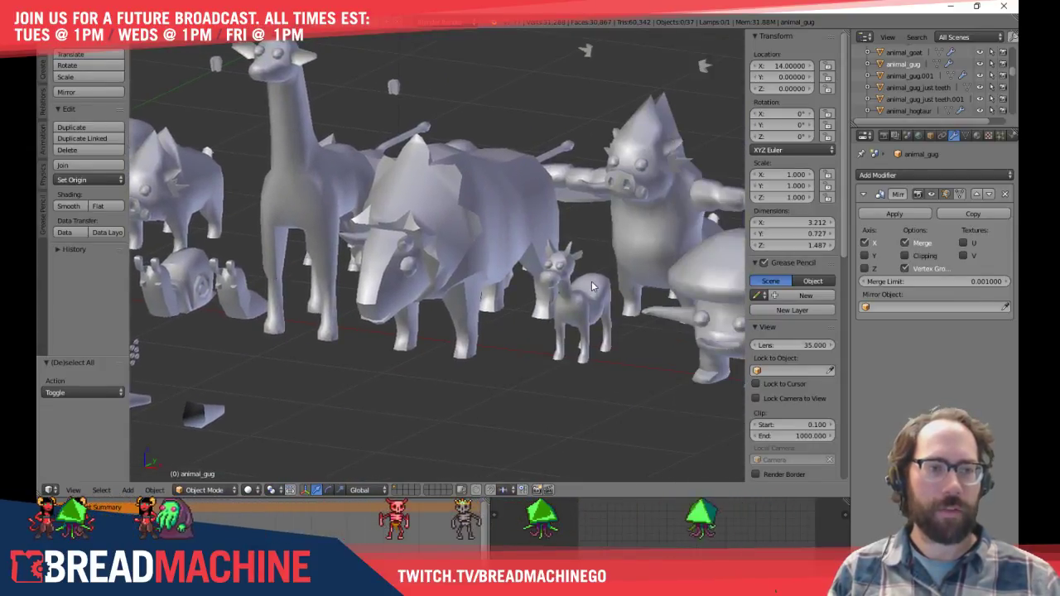
{"action": "middle_click_drag", "start_coordinate": [592, 286], "coordinate": [387, 281]}
{"action": "middle_click_drag", "start_coordinate": [585, 306], "coordinate": [341, 279], "text": "shift"}
{"action": "middle_click_drag", "start_coordinate": [518, 291], "coordinate": [329, 273], "text": "shift"}
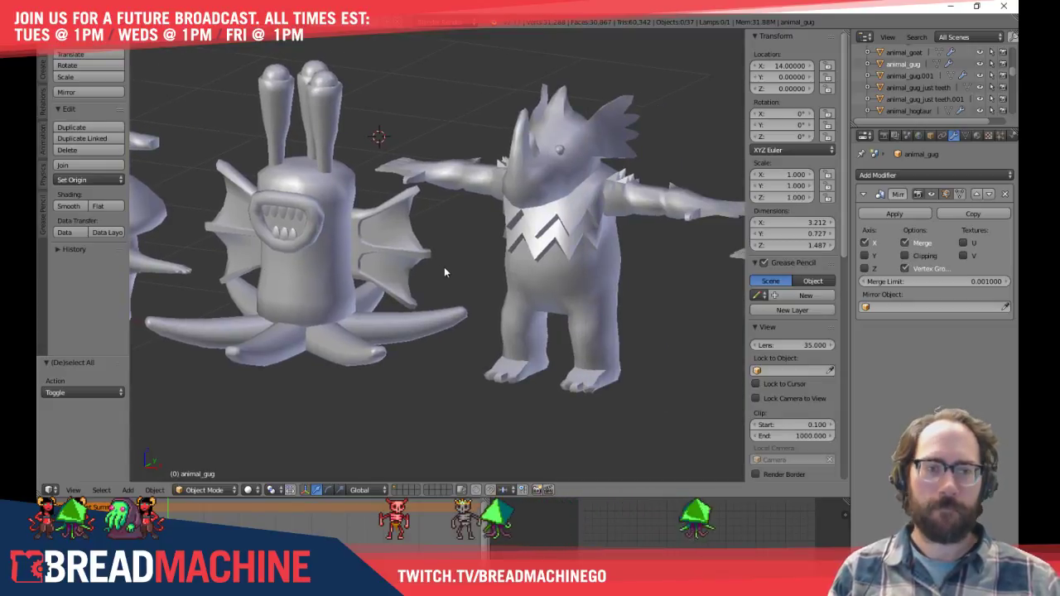
{"action": "middle_click_drag", "start_coordinate": [464, 263], "coordinate": [346, 260]}
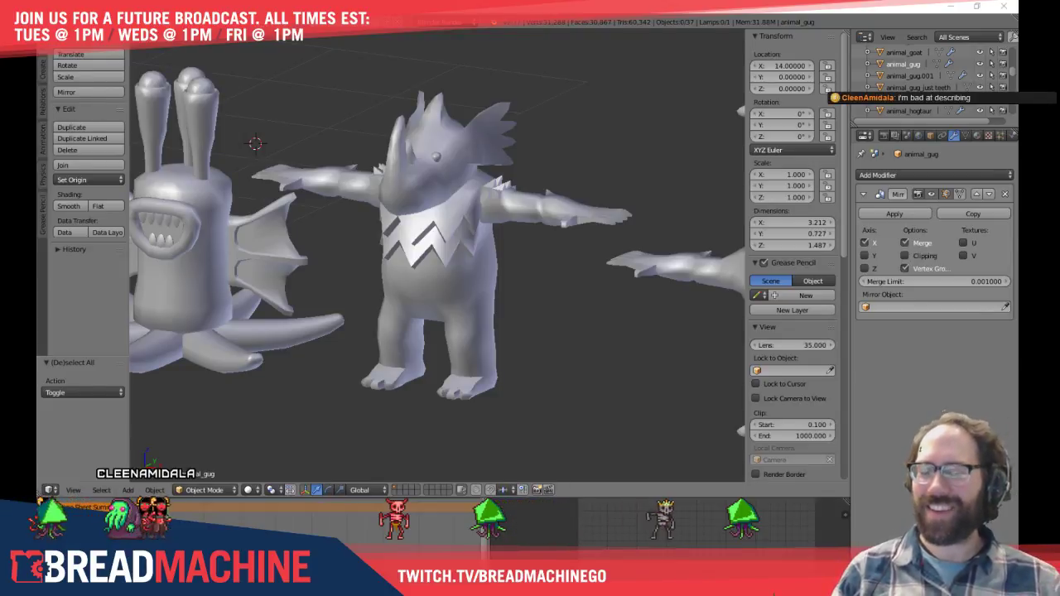
{"action": "middle_click_drag", "start_coordinate": [549, 260], "coordinate": [353, 251], "text": "shift"}
{"action": "scroll", "coordinate": [360, 255], "scroll_direction": "down", "scroll_amount": 3}
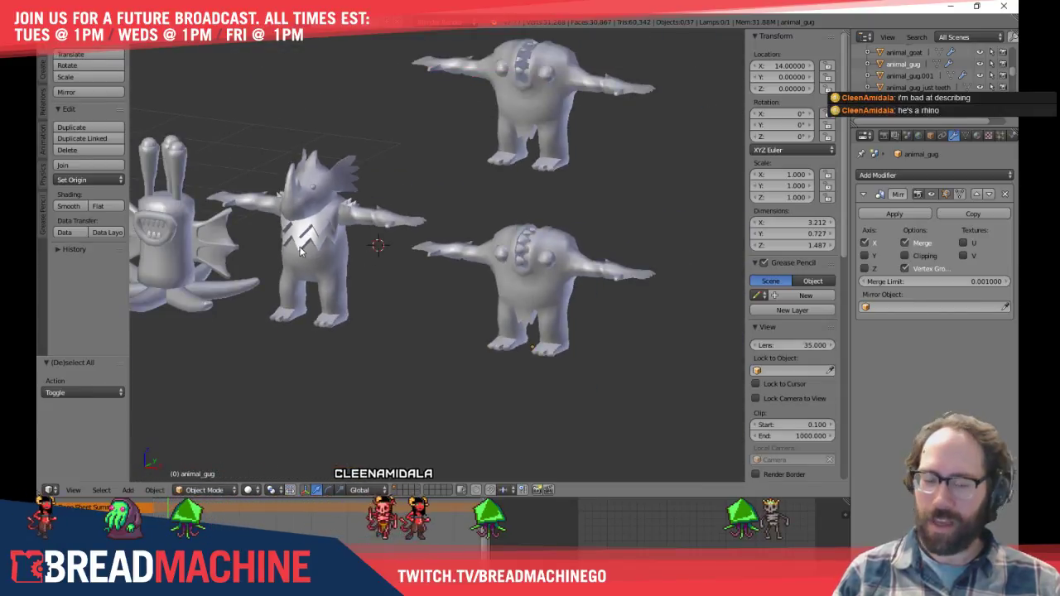
{"action": "right_click", "coordinate": [322, 240]}
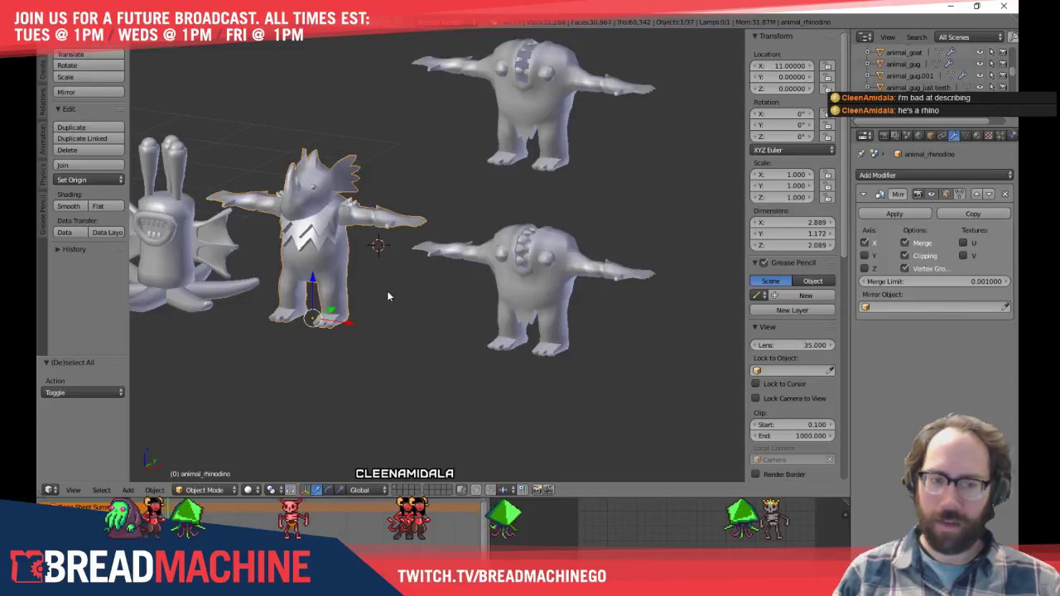
{"action": "key", "text": "r"}
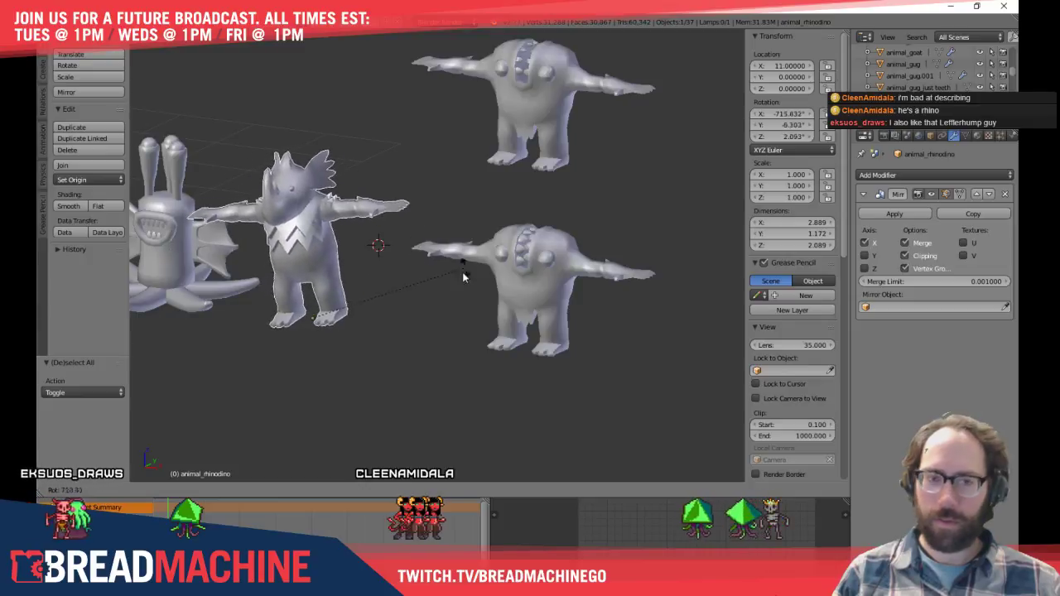
{"action": "key", "text": "z"}
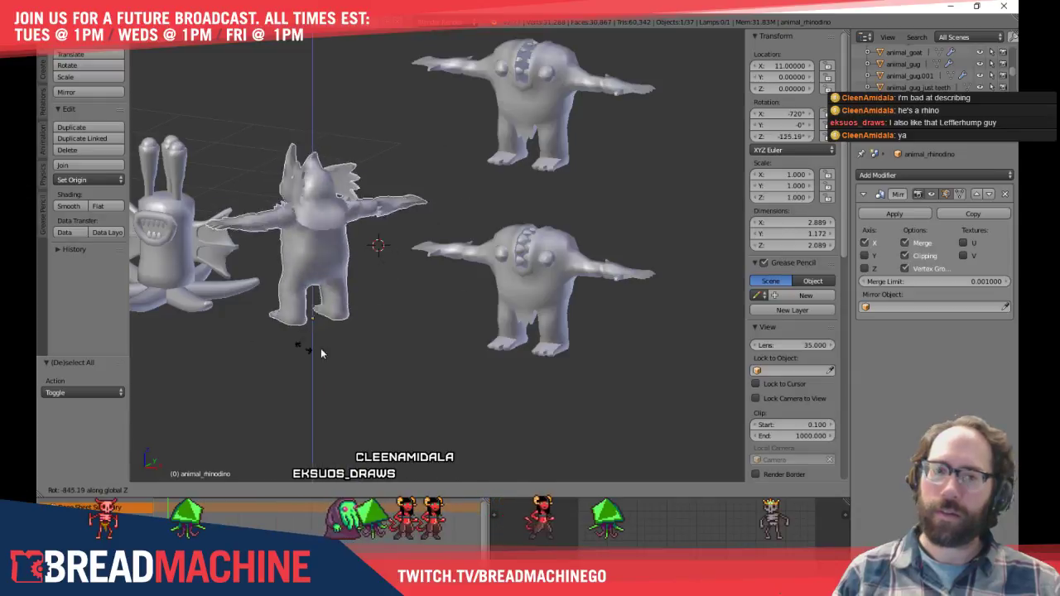
{"action": "key", "text": "Escape"}
Save the animal scene over the current Blender file
{"action": "middle_click_drag", "start_coordinate": [416, 276], "coordinate": [466, 260], "text": "shift"}
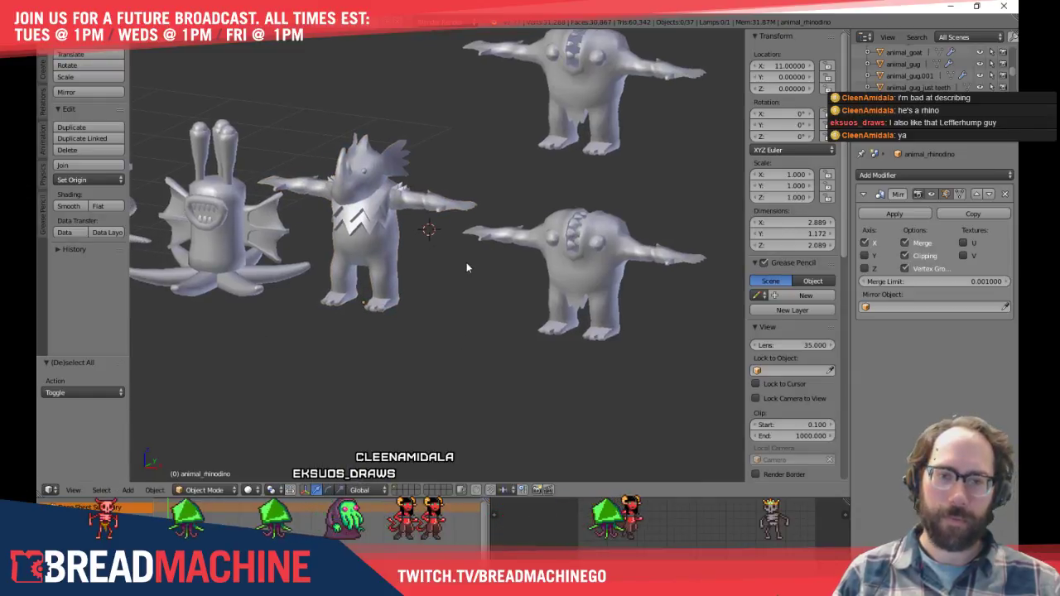
{"action": "key", "text": "ctrl+s"}
{"action": "left_click", "coordinate": [466, 260]}
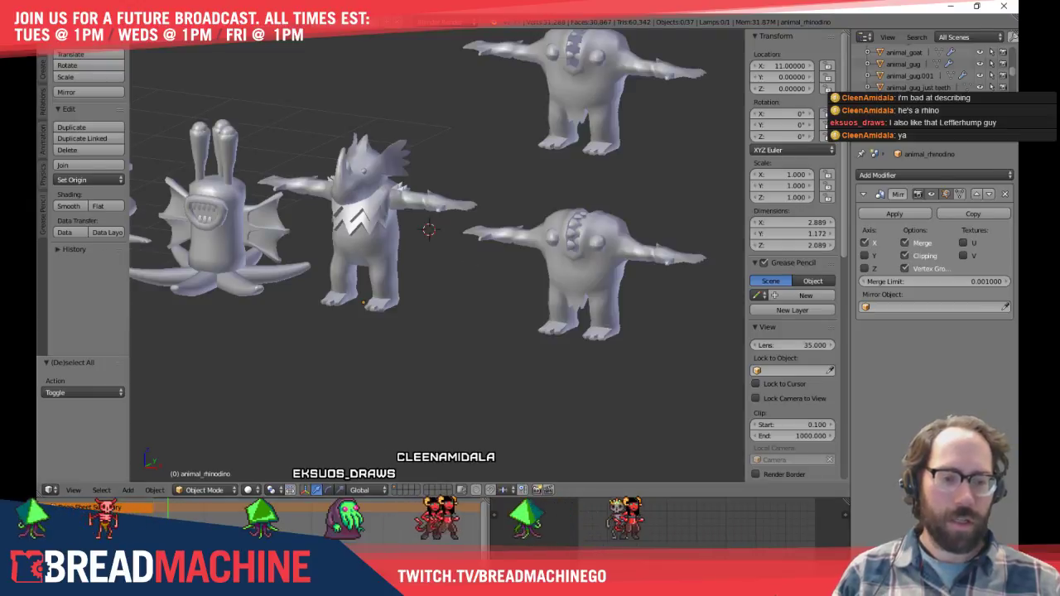
Switch to Photoshop and look over the animal sketches in secret_sketch_everything_01.psd
{"action": "key", "text": "alt+Tab"}
{"action": "left_click_drag", "start_coordinate": [534, 171], "coordinate": [249, 440]}
{"action": "left_click_drag", "start_coordinate": [565, 285], "coordinate": [952, 309]}
{"action": "left_click_drag", "start_coordinate": [347, 232], "coordinate": [719, 307]}
{"action": "mouse_move", "coordinate": [373, 187]}
{"action": "left_mouse_down"}
{"action": "mouse_move", "coordinate": [551, 320]}
{"action": "mouse_move", "coordinate": [568, 361]}
{"action": "mouse_move", "coordinate": [586, 362]}
{"action": "left_mouse_up"}
{"action": "mouse_move", "coordinate": [450, 379]}
{"action": "left_mouse_down"}
{"action": "mouse_move", "coordinate": [561, 349]}
{"action": "mouse_move", "coordinate": [534, 382]}
{"action": "left_mouse_up"}
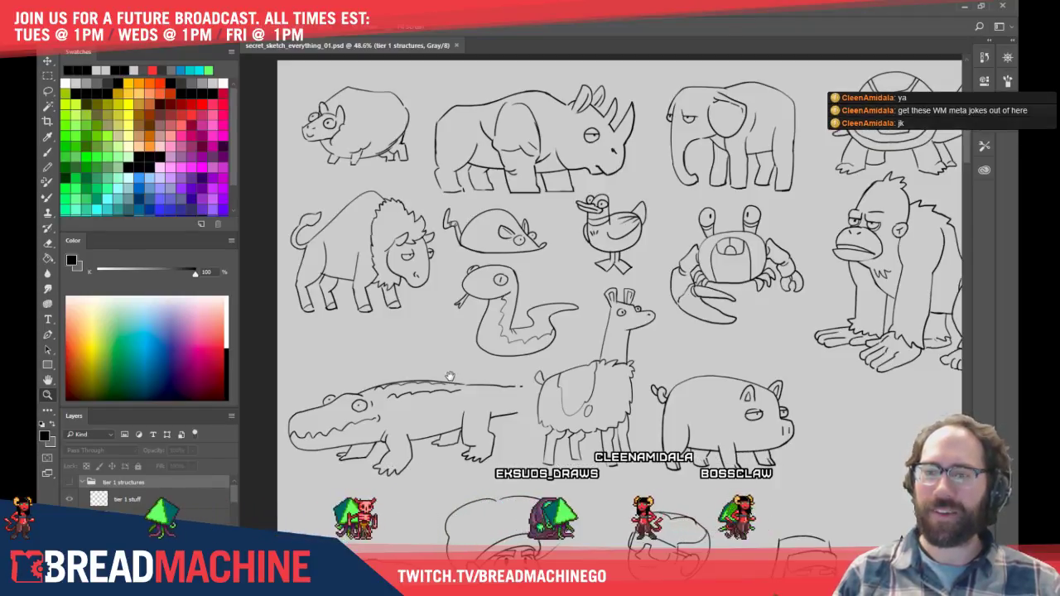
Look through the rows of human character sketches below the animals
{"action": "mouse_move", "coordinate": [469, 392]}
{"action": "left_mouse_down"}
{"action": "mouse_move", "coordinate": [456, 309]}
{"action": "mouse_move", "coordinate": [483, 284]}
{"action": "mouse_move", "coordinate": [481, 217]}
{"action": "left_mouse_up"}
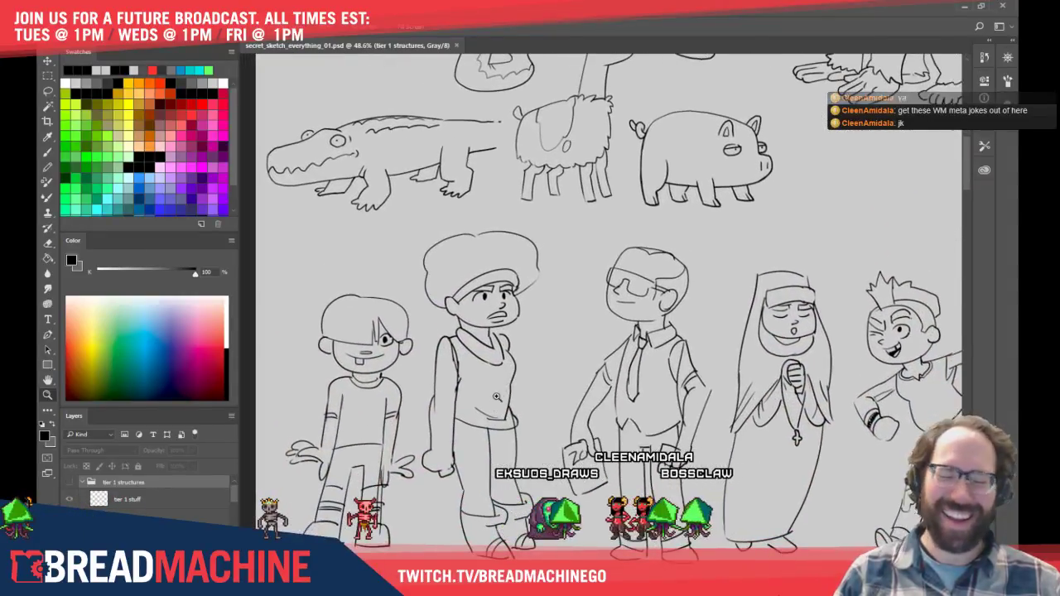
{"action": "mouse_move", "coordinate": [567, 424]}
{"action": "left_mouse_down"}
{"action": "mouse_move", "coordinate": [447, 379]}
{"action": "mouse_move", "coordinate": [347, 370]}
{"action": "left_mouse_up"}
{"action": "mouse_move", "coordinate": [828, 390]}
{"action": "left_mouse_down"}
{"action": "mouse_move", "coordinate": [574, 386]}
{"action": "mouse_move", "coordinate": [527, 414]}
{"action": "left_mouse_up"}
{"action": "scroll", "coordinate": [526, 414], "scroll_direction": "right", "scroll_amount": 2}
{"action": "scroll", "coordinate": [521, 401], "scroll_direction": "down", "scroll_amount": 7}
{"action": "scroll", "coordinate": [516, 389], "scroll_direction": "down", "scroll_amount": 2}
{"action": "scroll", "coordinate": [546, 385], "scroll_direction": "left", "scroll_amount": 6}
{"action": "scroll", "coordinate": [586, 377], "scroll_direction": "left", "scroll_amount": 4}
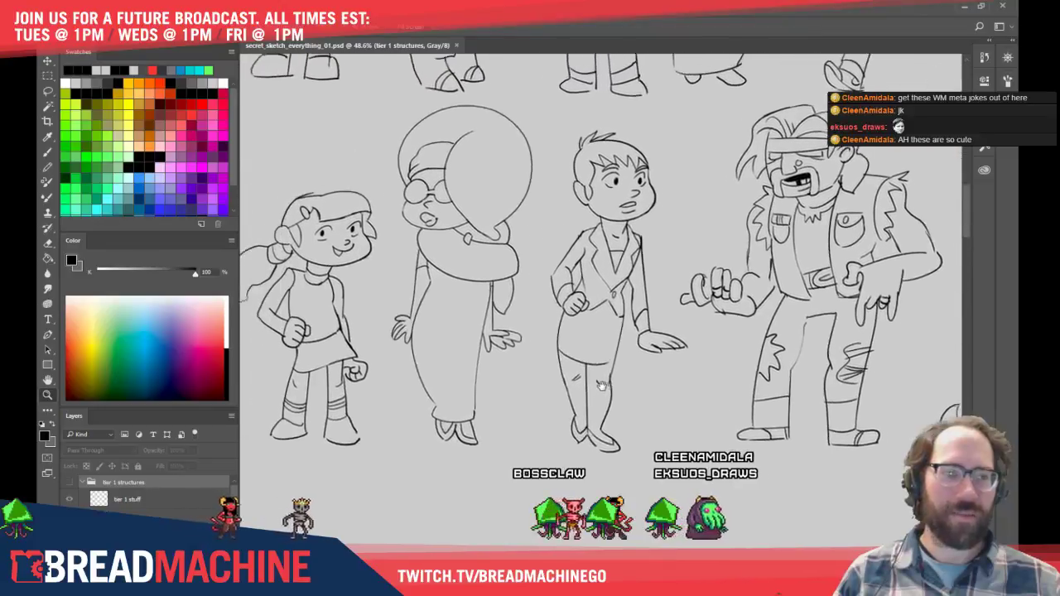
{"action": "left_click_drag", "start_coordinate": [669, 474], "coordinate": [600, 331]}
{"action": "left_click_drag", "start_coordinate": [605, 481], "coordinate": [582, 300]}
{"action": "mouse_move", "coordinate": [621, 505]}
{"action": "left_mouse_down"}
{"action": "mouse_move", "coordinate": [587, 307]}
{"action": "mouse_move", "coordinate": [690, 266]}
{"action": "left_mouse_up"}
Bring the big-beaked bird sketch into view and move the sketch document out of the main Photoshop window
{"action": "scroll", "coordinate": [691, 266], "scroll_direction": "down", "scroll_amount": 2}
{"action": "scroll", "coordinate": [678, 267], "scroll_direction": "left", "scroll_amount": 2}
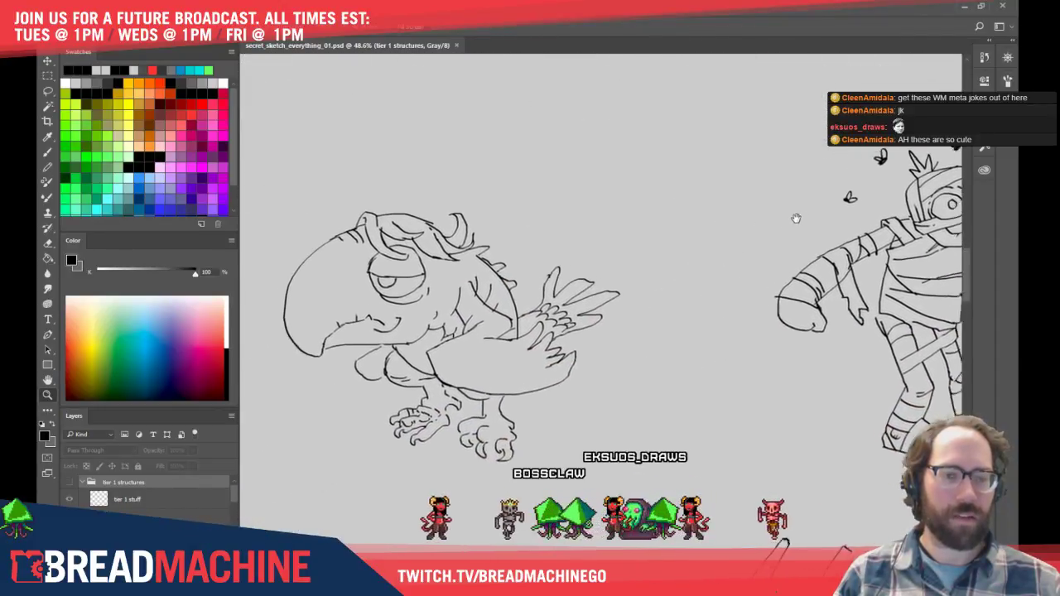
{"action": "scroll", "coordinate": [427, 336], "scroll_direction": "right", "scroll_amount": 3}
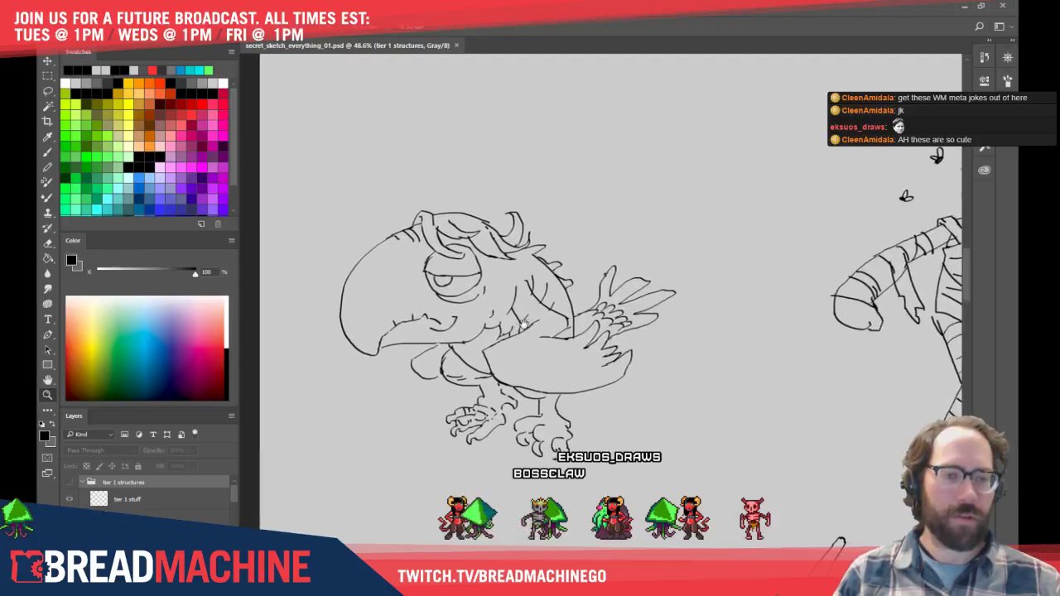
{"action": "scroll", "coordinate": [462, 331], "scroll_direction": "left", "scroll_amount": 5}
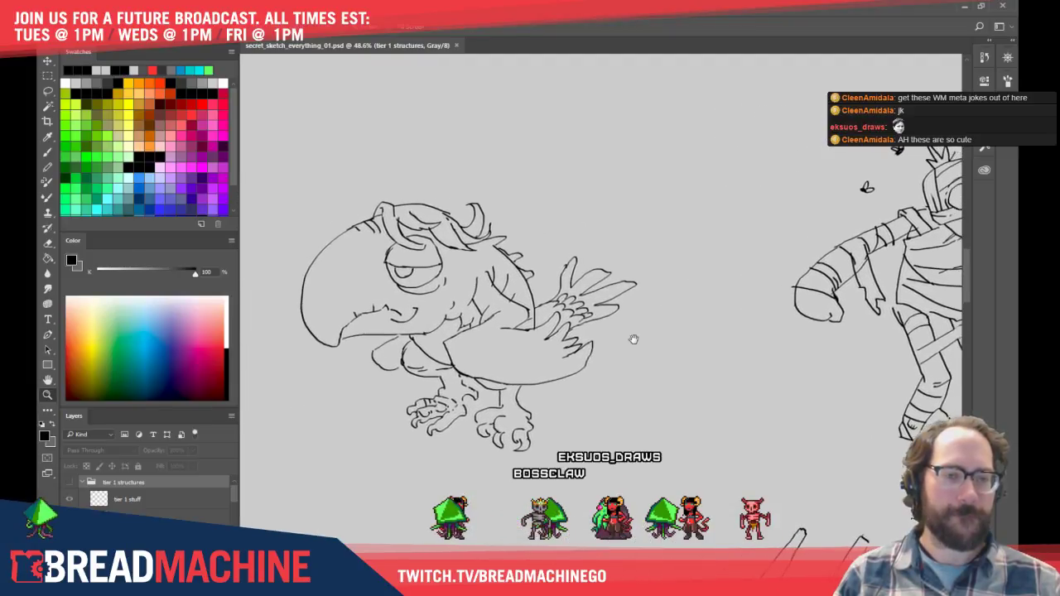
{"action": "scroll", "coordinate": [696, 355], "scroll_direction": "down", "scroll_amount": 1}
{"action": "scroll", "coordinate": [696, 354], "scroll_direction": "right", "scroll_amount": 1}
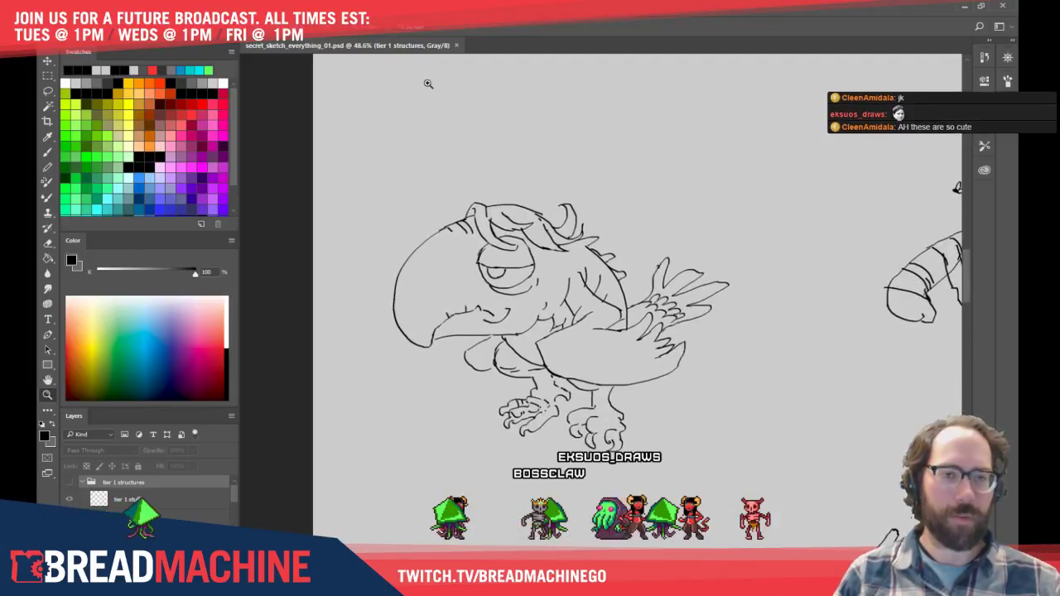
{"action": "left_click_drag", "start_coordinate": [420, 47], "coordinate": [0, 83]}
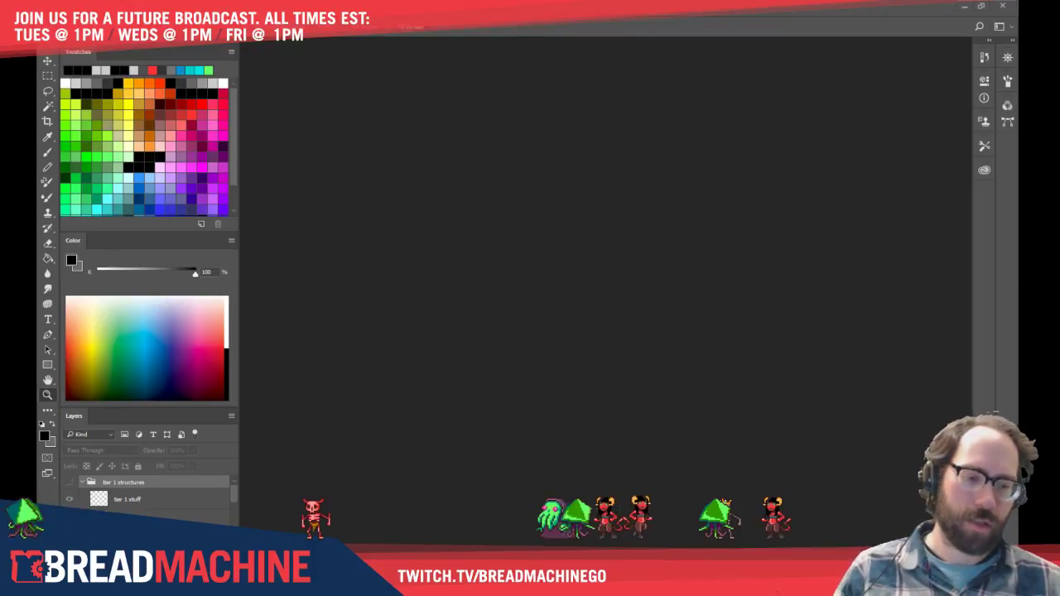
Switch back to Blender and survey the animal lineup from the rhinodino across to the elephant and human figures
{"action": "key", "text": "alt+Tab"}
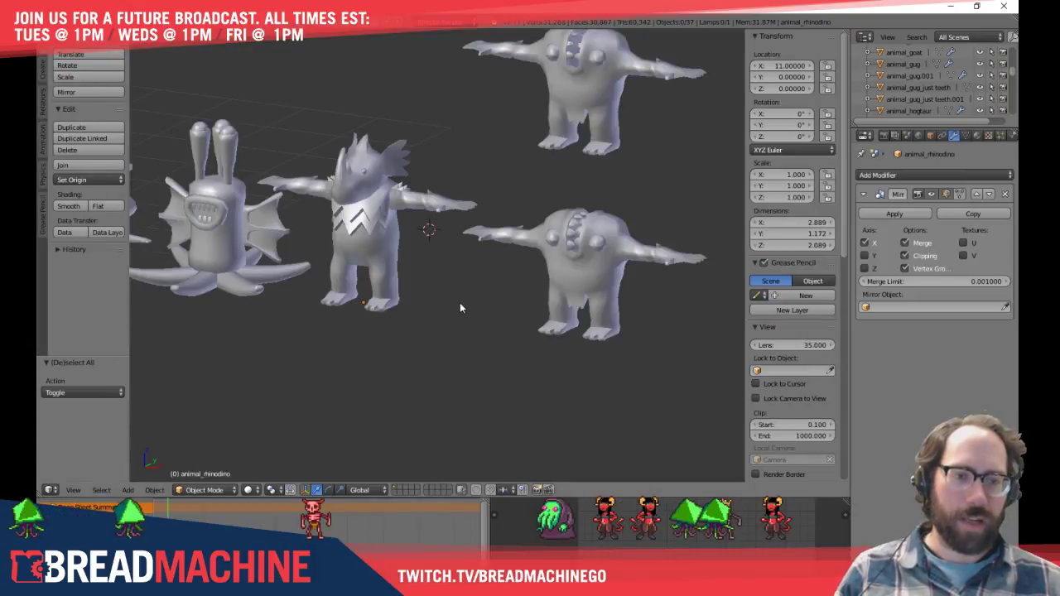
{"action": "middle_click_drag", "start_coordinate": [380, 333], "coordinate": [469, 317]}
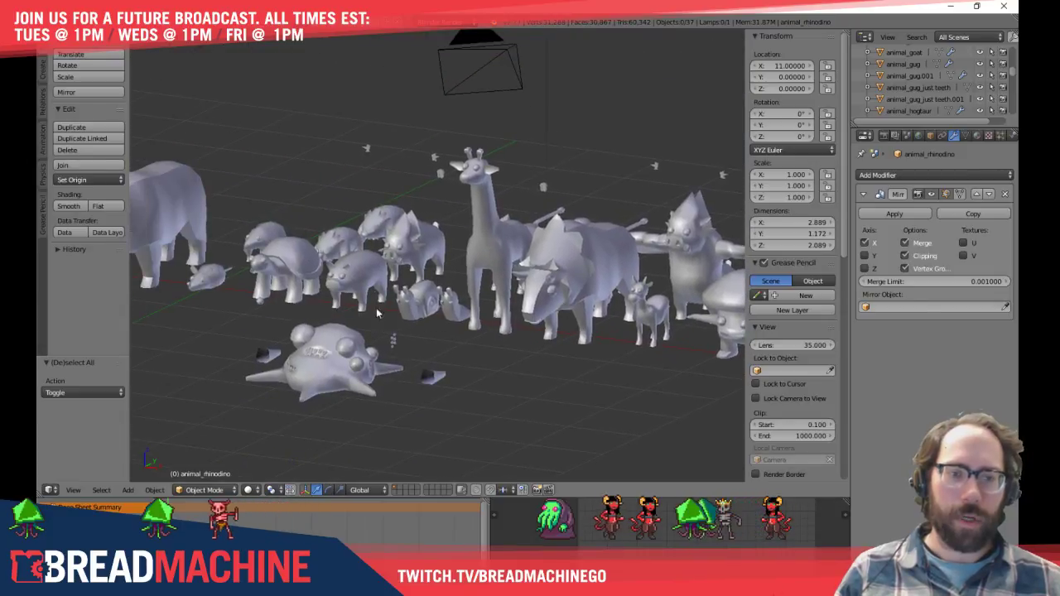
{"action": "middle_click_drag", "start_coordinate": [336, 295], "coordinate": [447, 321]}
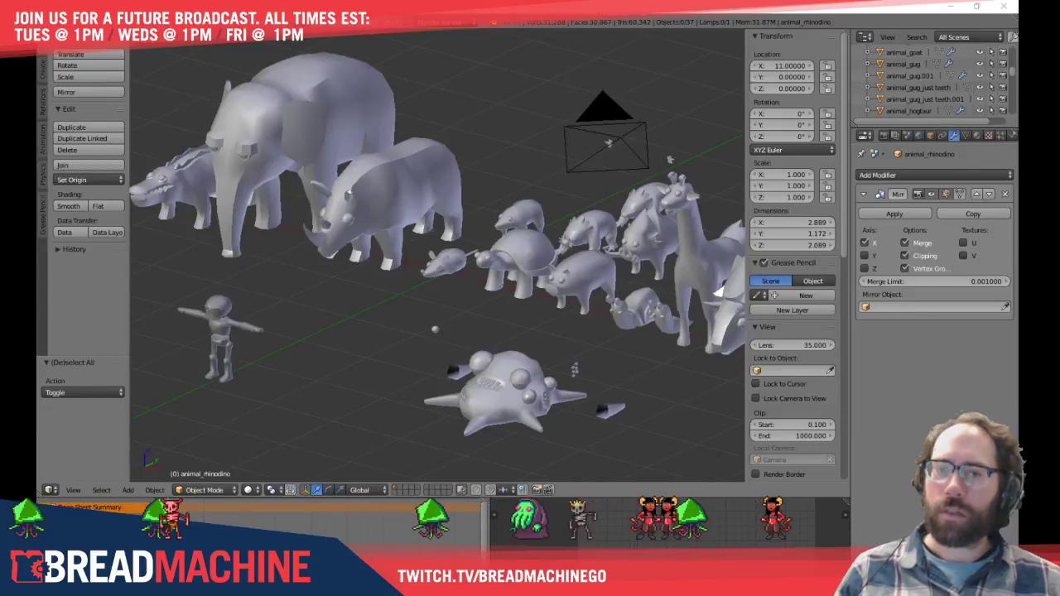
{"action": "middle_click_drag", "start_coordinate": [342, 295], "coordinate": [503, 351], "text": "shift"}
{"action": "middle_click_drag", "start_coordinate": [383, 310], "coordinate": [224, 222], "text": "shift"}
Examine the human figures and the many-eyed blob creature from the right orthographic view
{"action": "key", "text": "KP_3"}
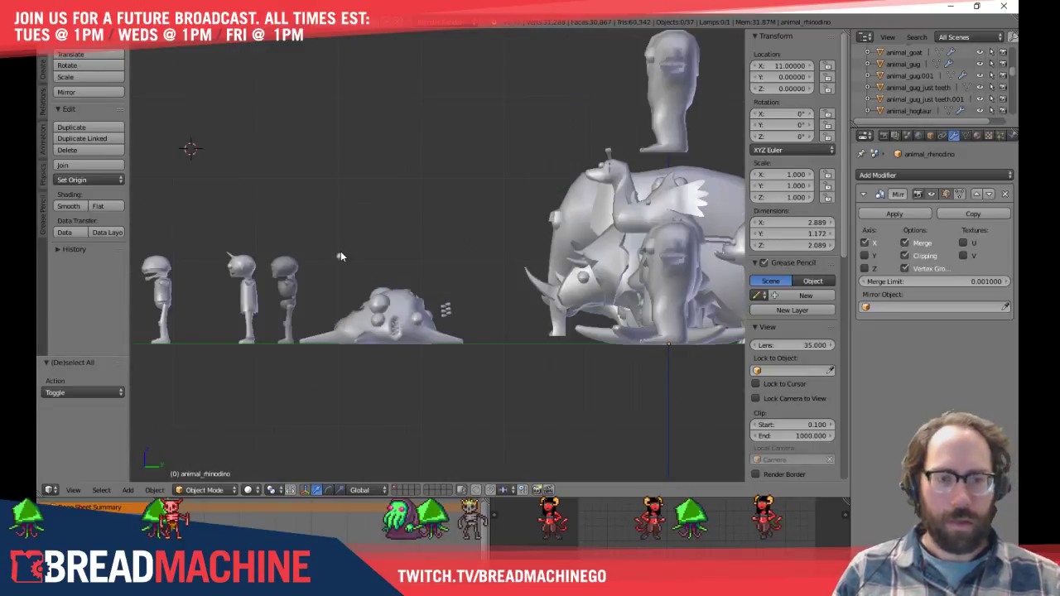
{"action": "middle_click_drag", "start_coordinate": [324, 281], "coordinate": [406, 285], "text": "shift"}
{"action": "scroll", "coordinate": [406, 286], "scroll_direction": "up", "scroll_amount": 5}
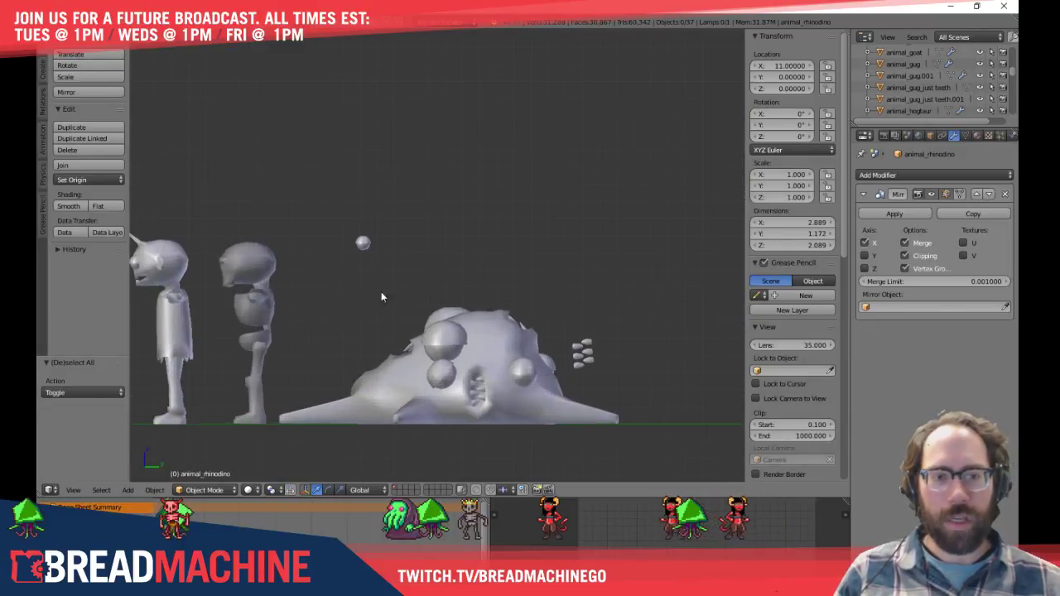
{"action": "scroll", "coordinate": [353, 241], "scroll_direction": "up", "scroll_amount": 4}
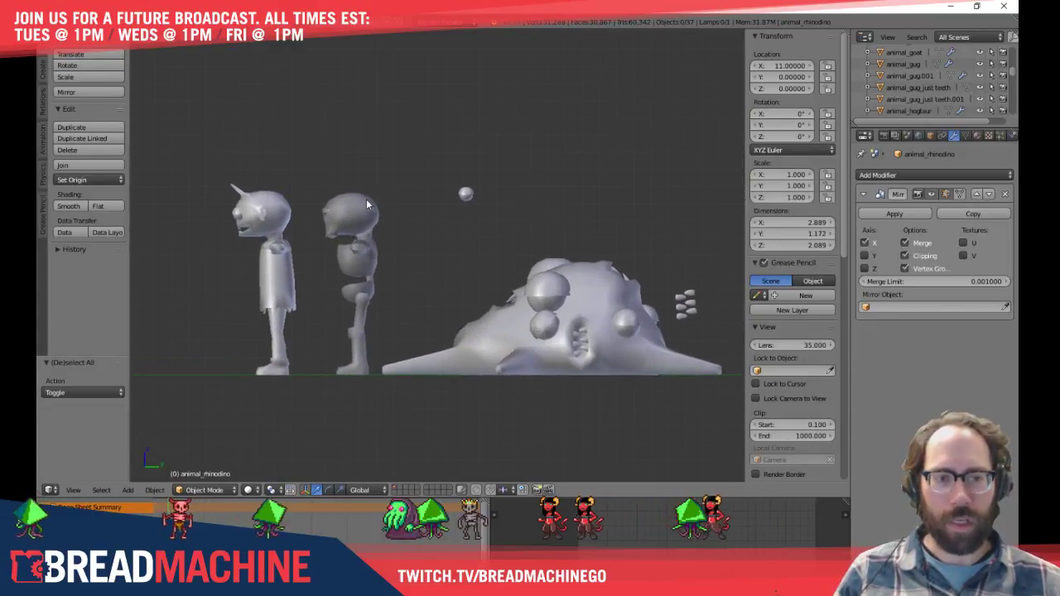
{"action": "middle_click_drag", "start_coordinate": [487, 225], "coordinate": [262, 176], "text": "shift"}
{"action": "scroll", "coordinate": [531, 210], "scroll_direction": "down", "scroll_amount": 1}
{"action": "scroll", "coordinate": [559, 230], "scroll_direction": "down", "scroll_amount": 3}
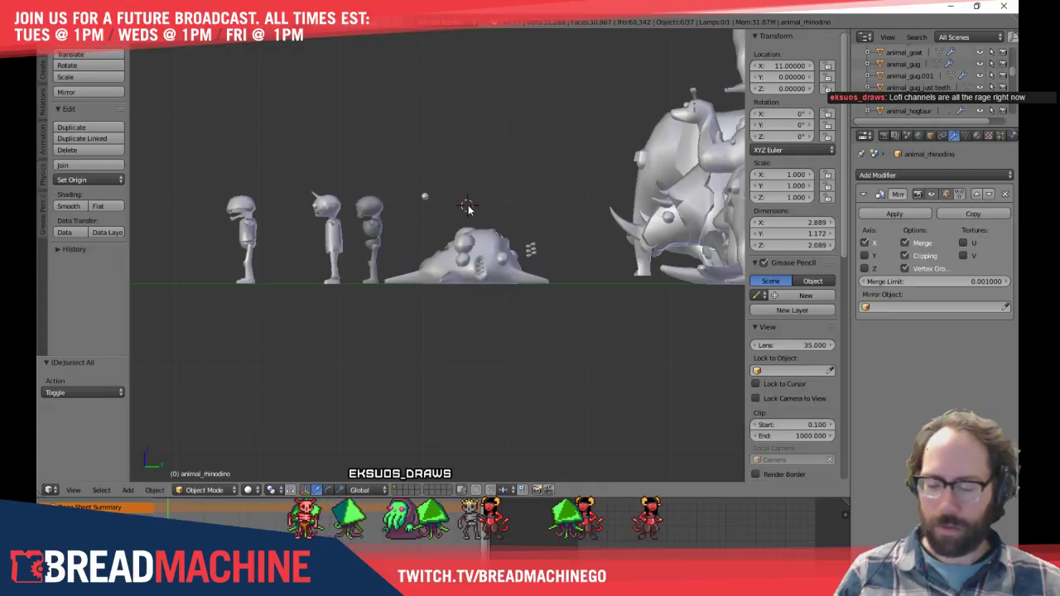
Reset the 3D cursor to the world origin, add a cube there and move it to Y -8
{"action": "key", "text": "shift+c"}
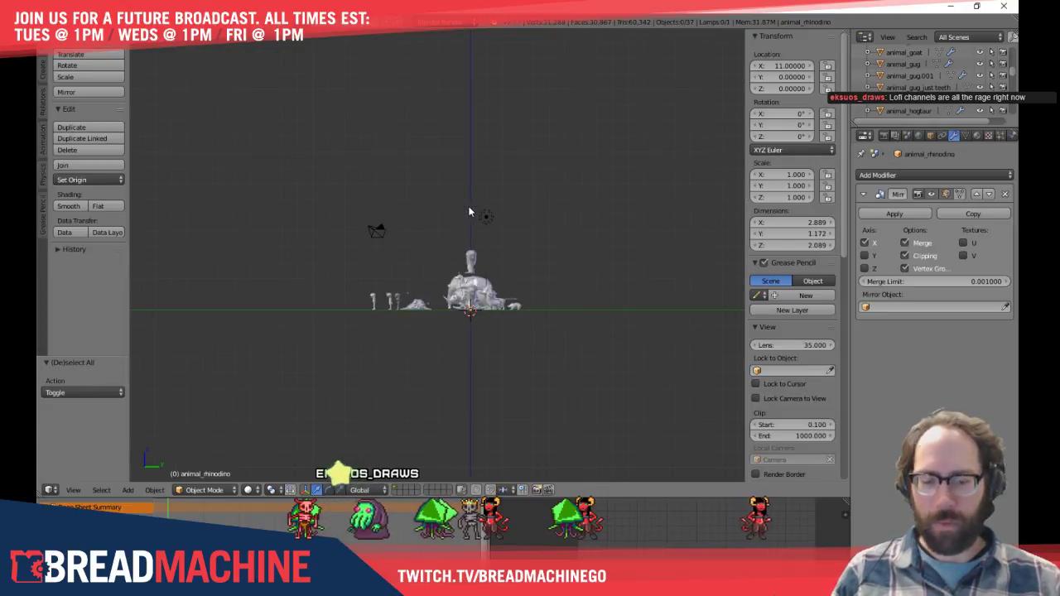
{"action": "key", "text": "space"}
{"action": "type", "text": "cu"}
{"action": "left_click", "coordinate": [488, 283]}
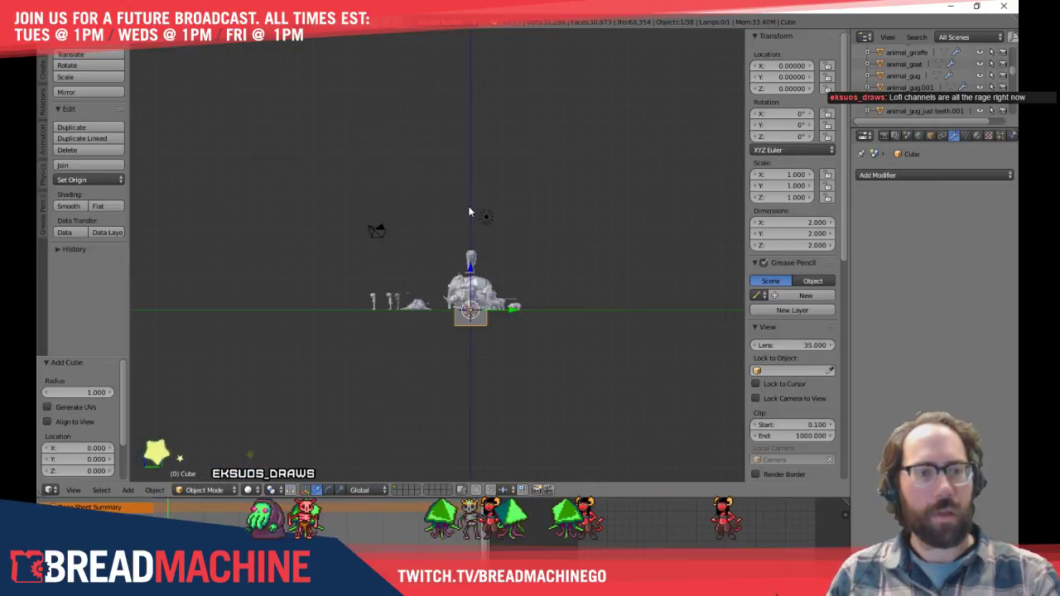
{"action": "left_click_drag", "start_coordinate": [514, 311], "coordinate": [391, 310], "text": "ctrl"}
{"action": "middle_click_drag", "start_coordinate": [464, 332], "coordinate": [465, 309], "text": "shift"}
{"action": "scroll", "coordinate": [464, 309], "scroll_direction": "up", "scroll_amount": 8}
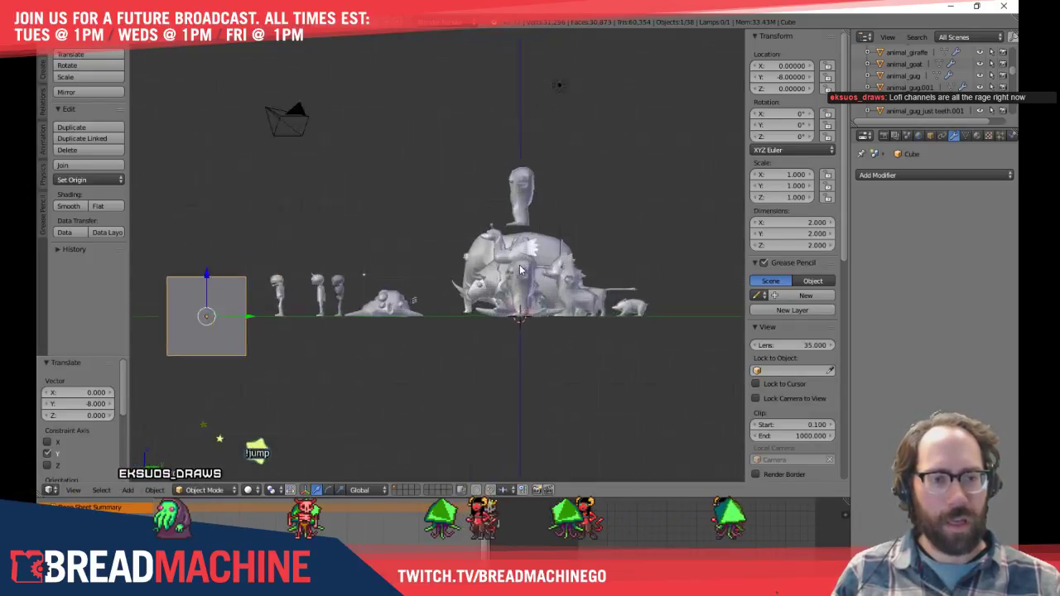
Select the gryphon among the crowd of animals and examine it in perspective
{"action": "middle_click_drag", "start_coordinate": [483, 276], "coordinate": [450, 312], "text": "shift"}
{"action": "middle_click_drag", "start_coordinate": [430, 271], "coordinate": [409, 293]}
{"action": "middle_click_drag", "start_coordinate": [332, 309], "coordinate": [481, 151], "text": "shift"}
{"action": "right_click", "coordinate": [370, 320]}
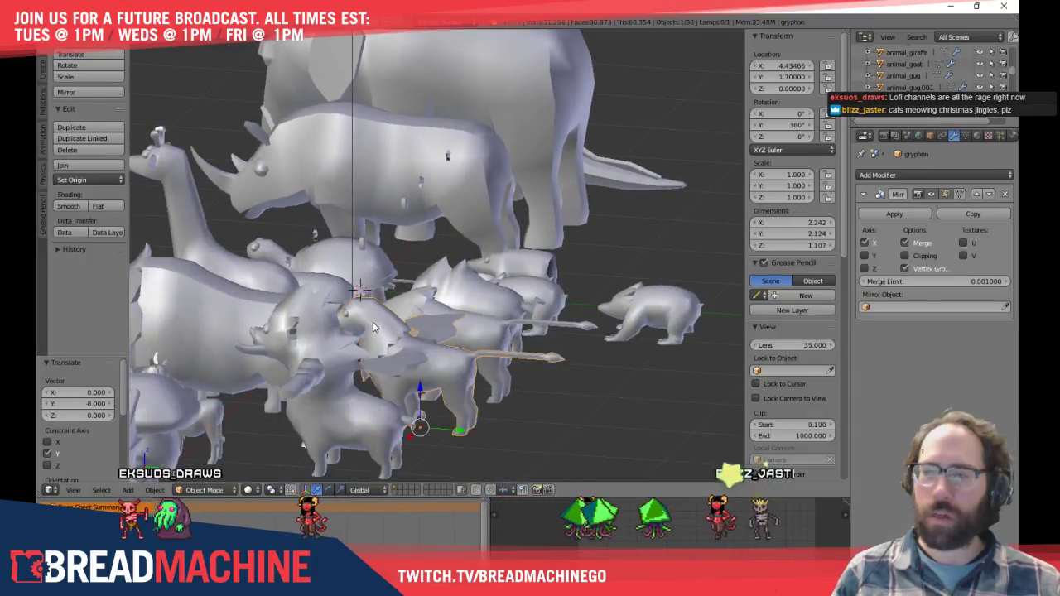
{"action": "scroll", "coordinate": [376, 324], "scroll_direction": "down", "scroll_amount": 4}
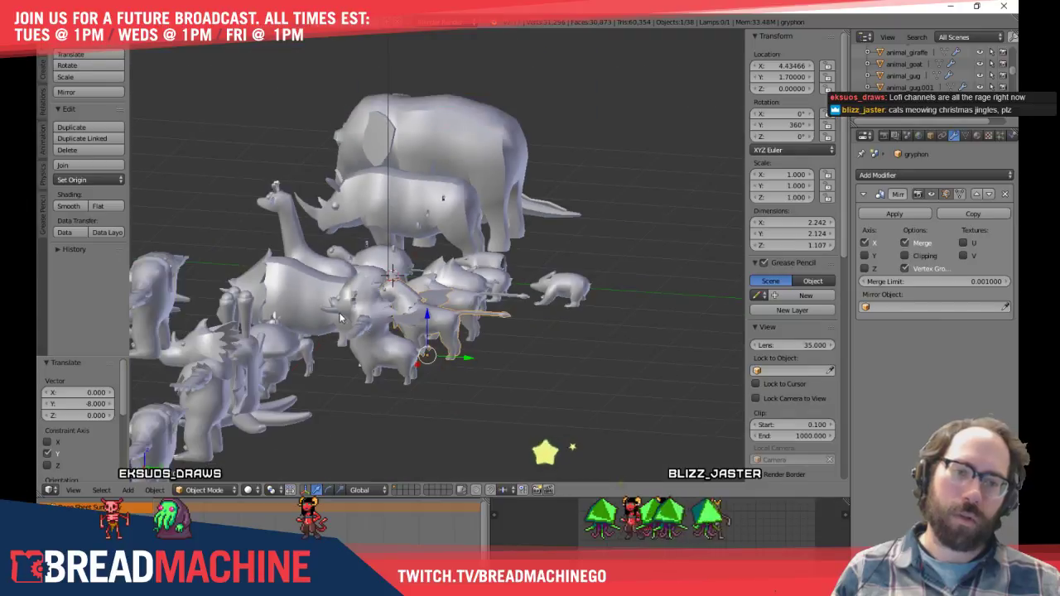
Delete the cube standing beside the animal lineup
{"action": "middle_click_drag", "start_coordinate": [342, 313], "coordinate": [572, 296], "text": "shift"}
{"action": "middle_click_drag", "start_coordinate": [434, 295], "coordinate": [587, 305], "text": "shift"}
{"action": "right_click", "coordinate": [316, 260]}
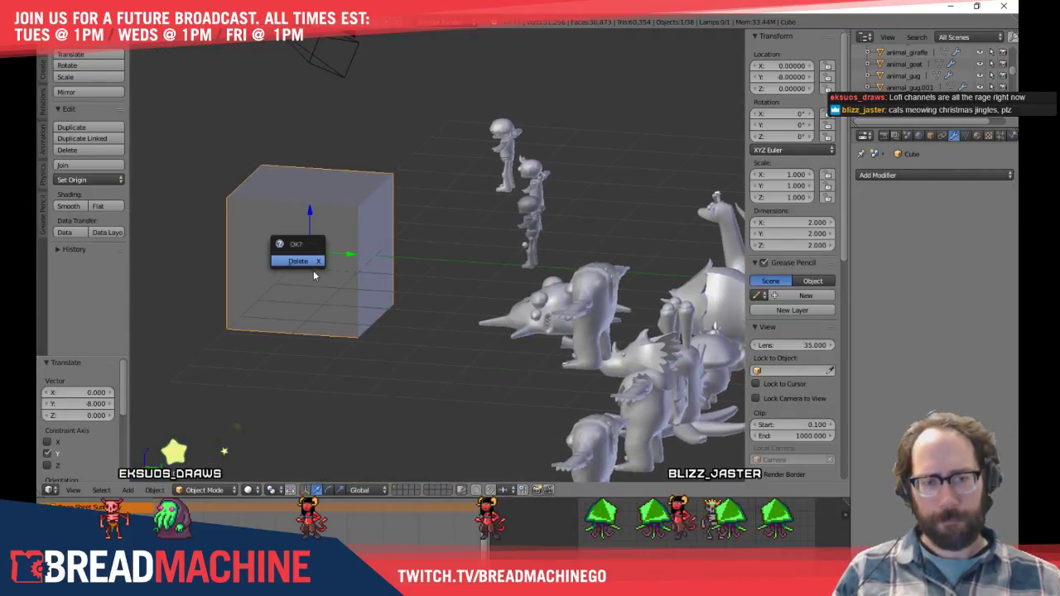
{"action": "left_click", "coordinate": [313, 263]}
{"action": "middle_click_drag", "start_coordinate": [314, 265], "coordinate": [505, 243]}
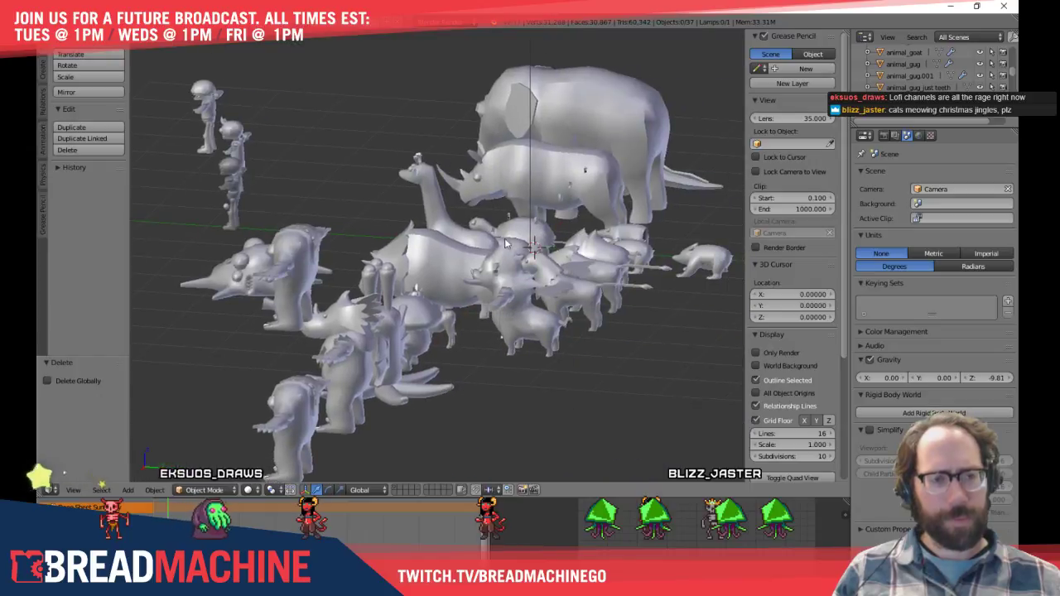
Duplicate the gryphon in the right orthographic view and place the copy along Y at -5
{"action": "right_click", "coordinate": [555, 267]}
{"action": "key", "text": "KP_1"}
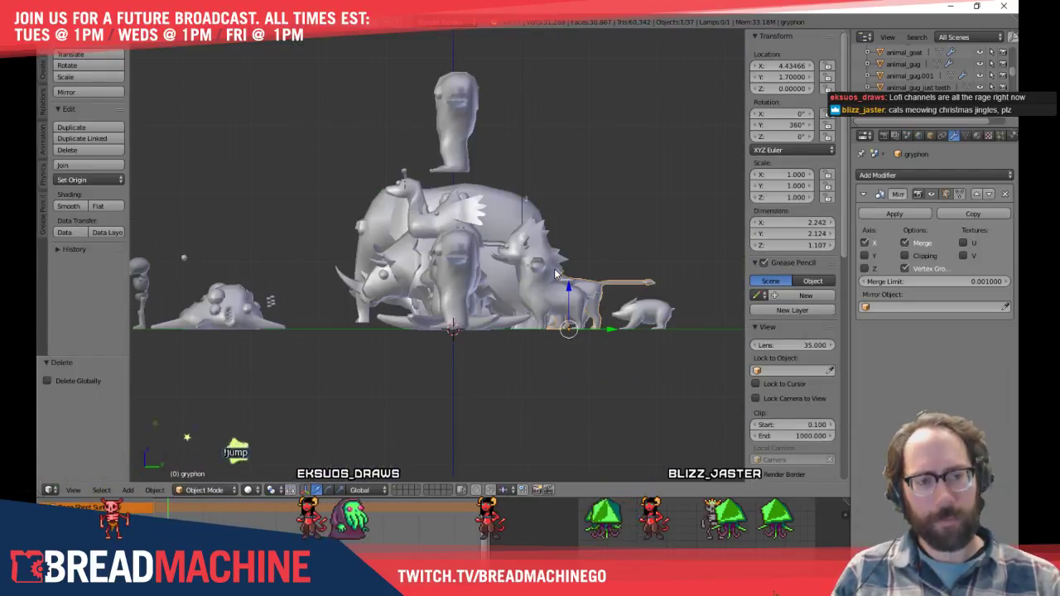
{"action": "key", "text": "KP_3"}
{"action": "key", "text": "shift+d"}
{"action": "key", "text": "ctrl"}
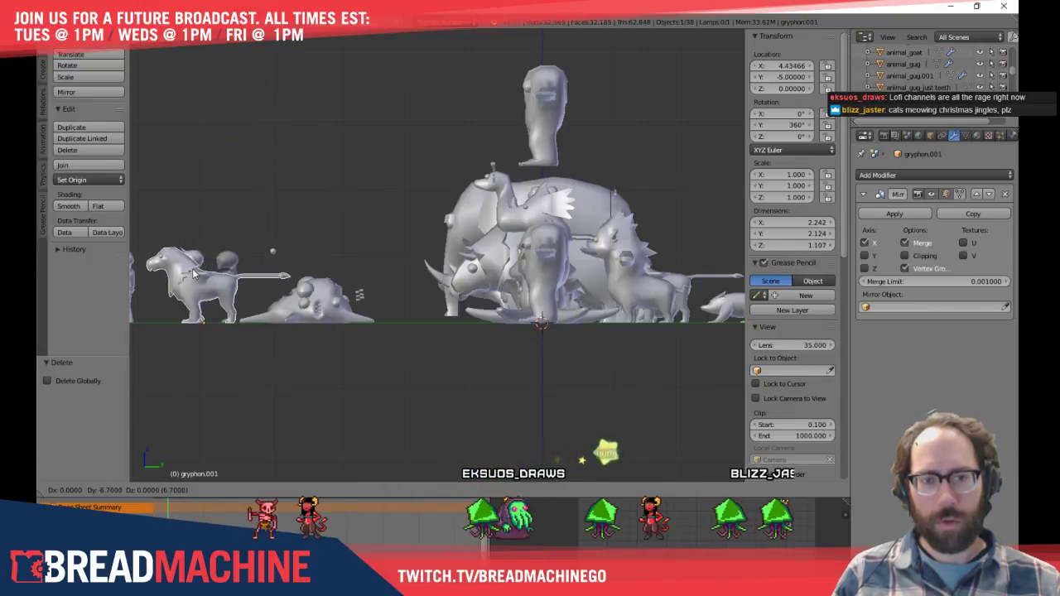
{"action": "left_click", "coordinate": [193, 274]}
Move the gryphon copy along the Y axis to 4.1, into the empty space beyond the pig
{"action": "middle_click_drag", "start_coordinate": [193, 274], "coordinate": [483, 340], "text": "shift"}
{"action": "left_click_drag", "start_coordinate": [533, 394], "coordinate": [710, 393], "text": "ctrl"}
{"action": "middle_click_drag", "start_coordinate": [709, 392], "coordinate": [351, 332], "text": "shift"}
{"action": "left_click_drag", "start_coordinate": [351, 332], "coordinate": [606, 348], "text": "ctrl"}
{"action": "middle_click_drag", "start_coordinate": [605, 348], "coordinate": [362, 335], "text": "shift"}
{"action": "left_click_drag", "start_coordinate": [363, 335], "coordinate": [552, 349], "text": "ctrl"}
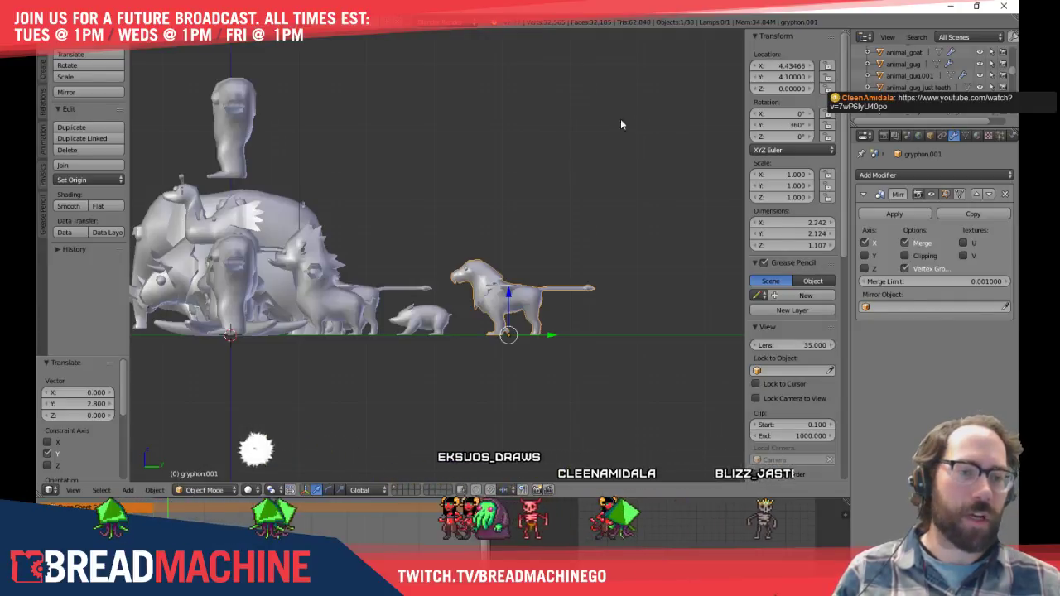
Rename the gryphon copy as harpy
{"action": "scroll", "coordinate": [928, 70], "scroll_direction": "up", "scroll_amount": 1}
{"action": "scroll", "coordinate": [927, 66], "scroll_direction": "up", "scroll_amount": 5}
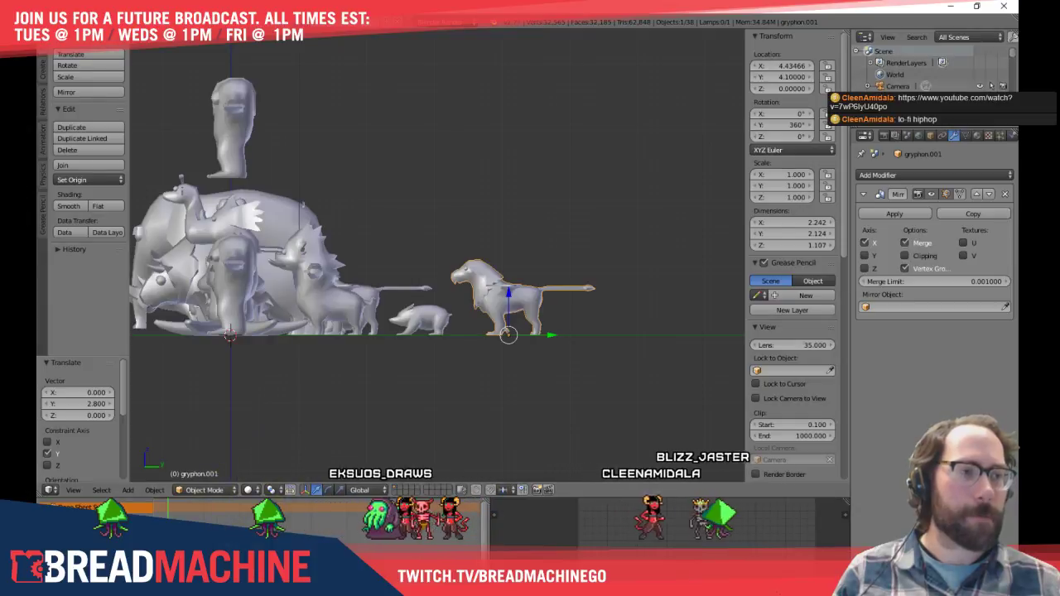
{"action": "scroll", "coordinate": [927, 66], "scroll_direction": "down", "scroll_amount": 6}
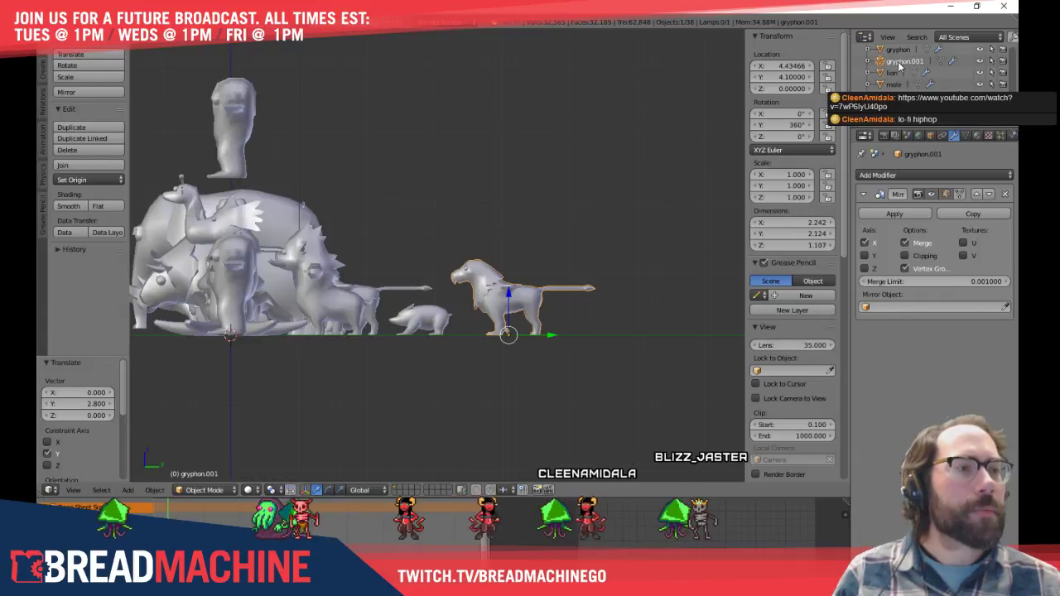
{"action": "double_click", "coordinate": [898, 63]}
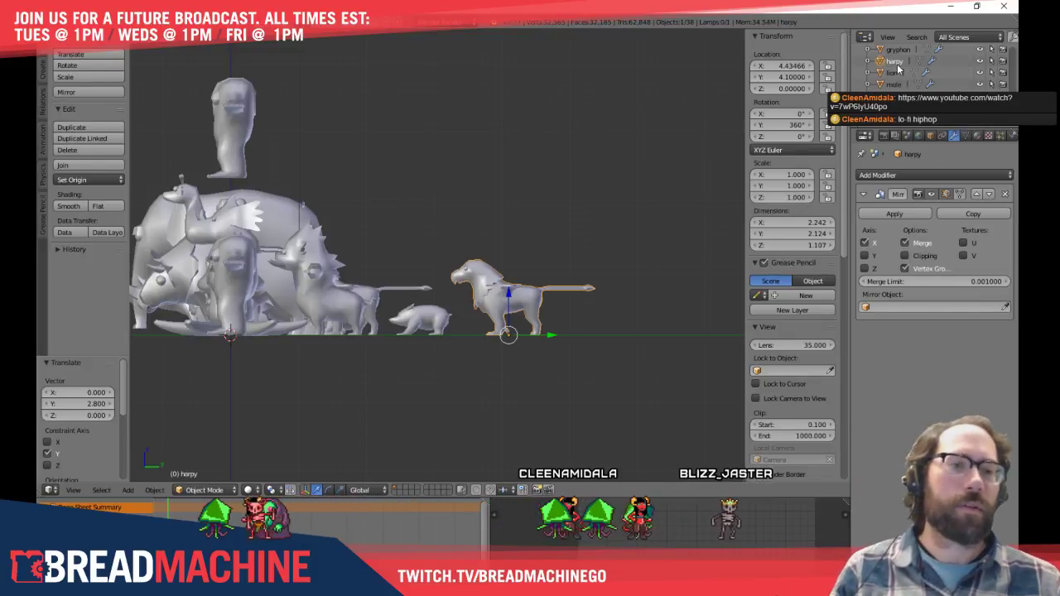
Enter Edit Mode on the harpy and examine its head, mane, wing and body topology from the side
{"action": "scroll", "coordinate": [530, 303], "scroll_direction": "up", "scroll_amount": 6}
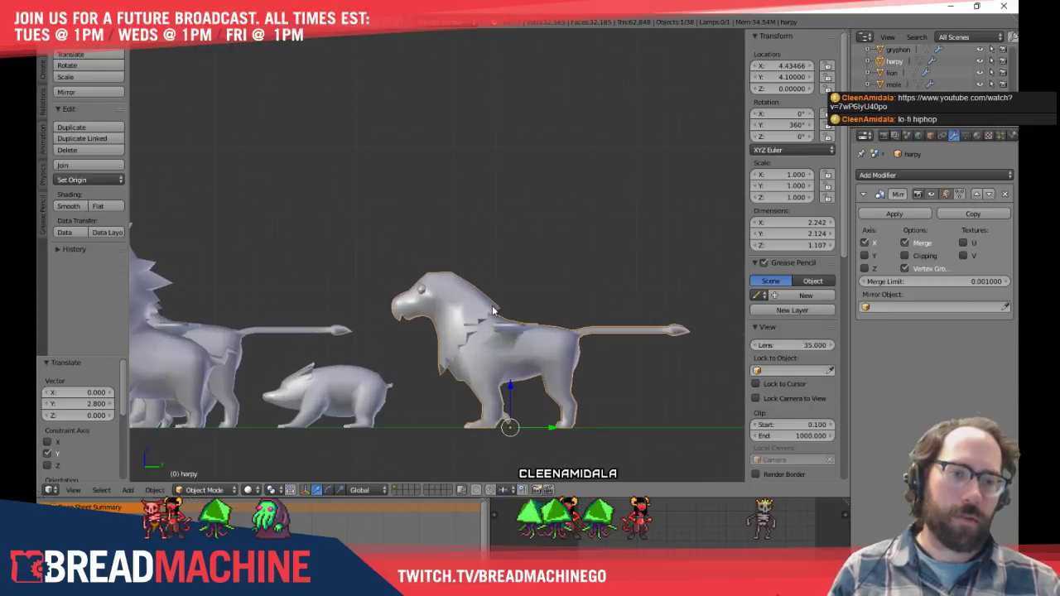
{"action": "scroll", "coordinate": [406, 271], "scroll_direction": "up", "scroll_amount": 2}
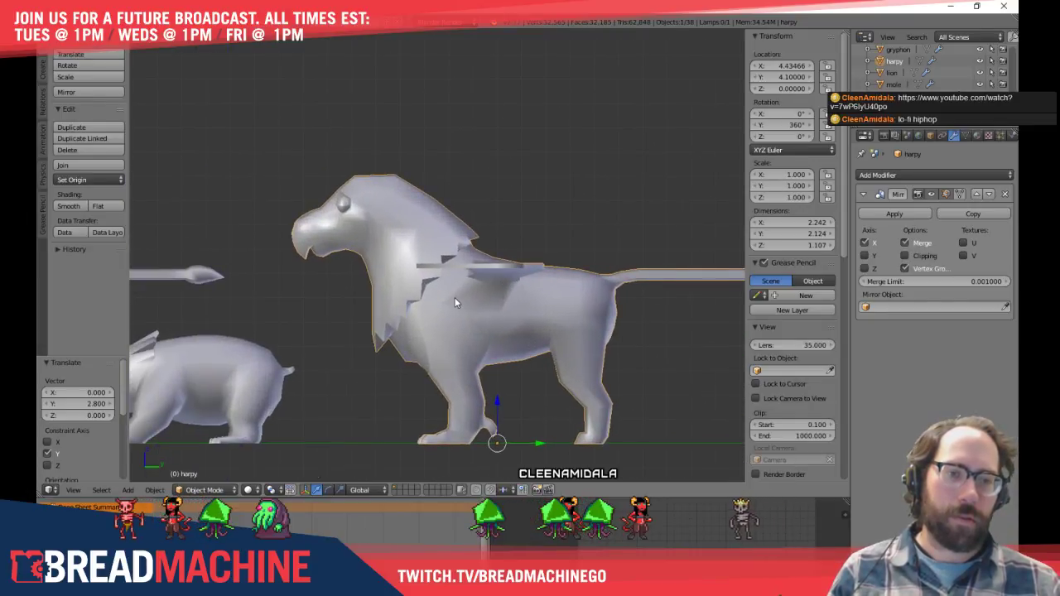
{"action": "key", "text": "Tab"}
{"action": "scroll", "coordinate": [423, 286], "scroll_direction": "up", "scroll_amount": 1}
{"action": "middle_click_drag", "start_coordinate": [423, 286], "coordinate": [448, 287]}
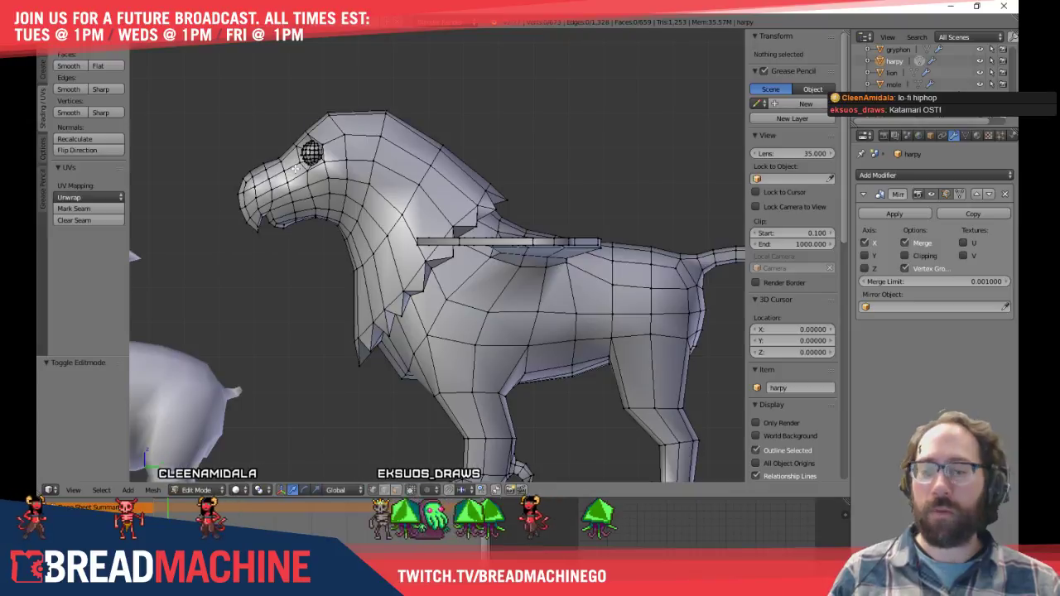
{"action": "scroll", "coordinate": [303, 170], "scroll_direction": "up", "scroll_amount": 5}
{"action": "scroll", "coordinate": [303, 171], "scroll_direction": "down", "scroll_amount": 4}
{"action": "middle_click_drag", "start_coordinate": [414, 185], "coordinate": [439, 188], "text": "shift"}
{"action": "scroll", "coordinate": [439, 189], "scroll_direction": "down", "scroll_amount": 3}
{"action": "scroll", "coordinate": [443, 194], "scroll_direction": "up", "scroll_amount": 5}
{"action": "scroll", "coordinate": [449, 206], "scroll_direction": "down", "scroll_amount": 1}
{"action": "scroll", "coordinate": [422, 190], "scroll_direction": "down", "scroll_amount": 4}
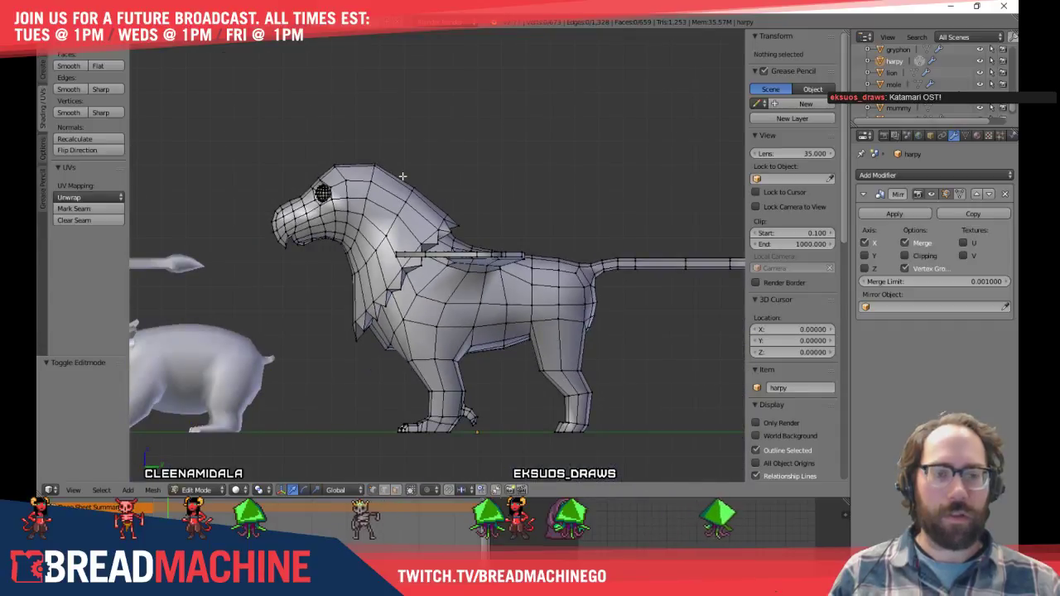
{"action": "middle_click_drag", "start_coordinate": [402, 176], "coordinate": [367, 181], "text": "shift"}
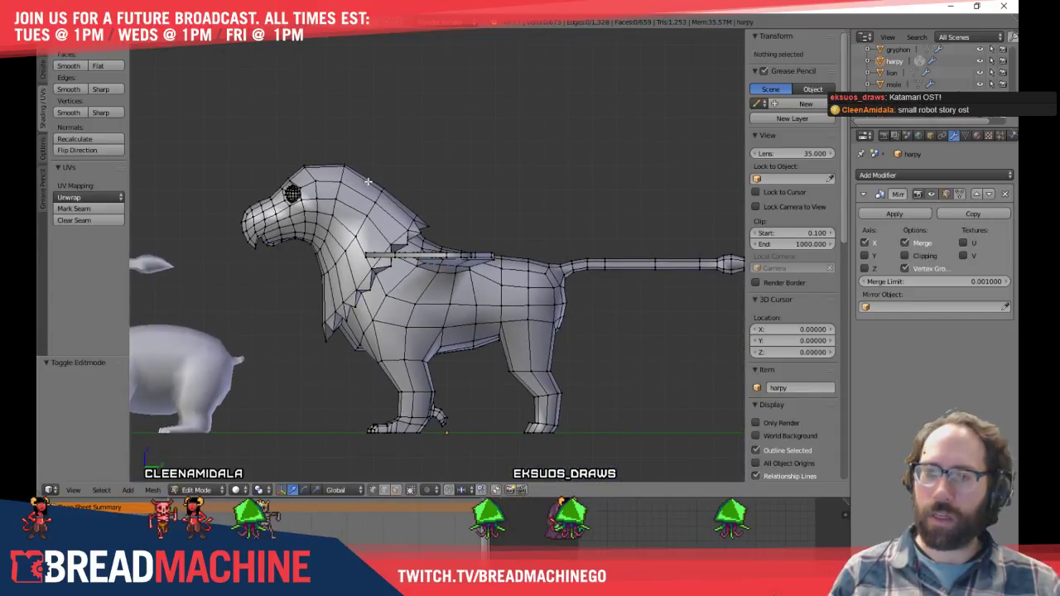
{"action": "scroll", "coordinate": [472, 238], "scroll_direction": "up", "scroll_amount": 5}
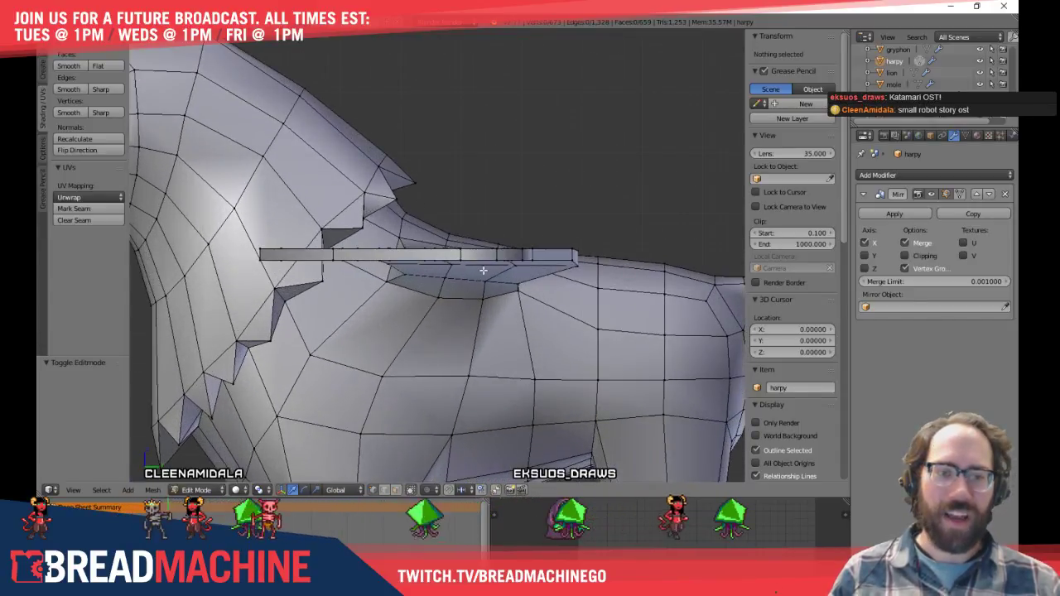
{"action": "scroll", "coordinate": [414, 174], "scroll_direction": "down", "scroll_amount": 5}
Delete the vertices of the harpy's hindquarters, hind legs and tail, selecting them through the mesh in wireframe shading
{"action": "scroll", "coordinate": [403, 166], "scroll_direction": "down", "scroll_amount": 2}
{"action": "scroll", "coordinate": [356, 162], "scroll_direction": "up", "scroll_amount": 3}
{"action": "key", "text": "z"}
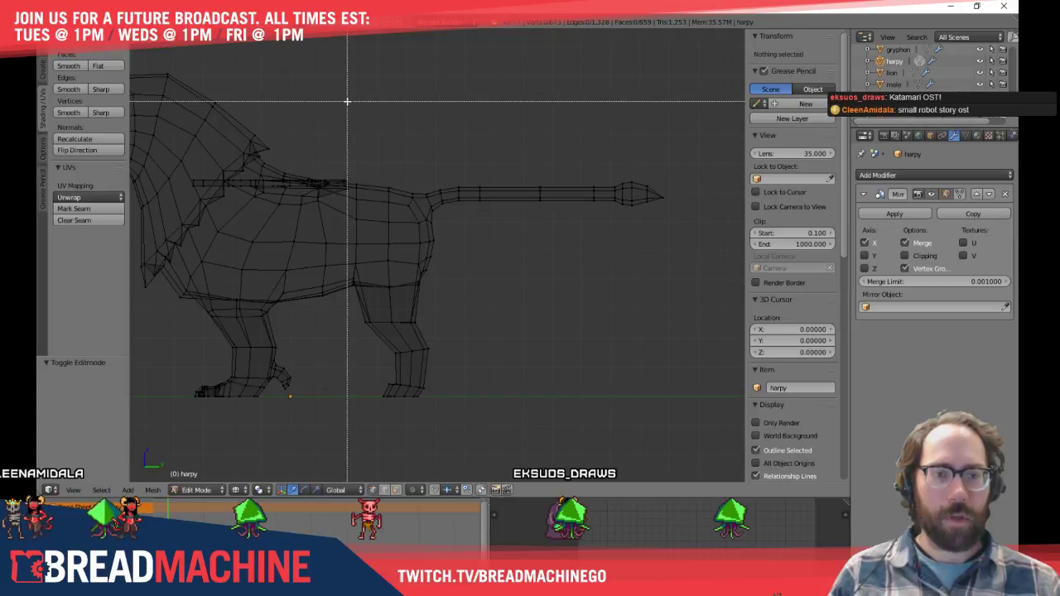
{"action": "left_click_drag", "start_coordinate": [349, 101], "coordinate": [744, 468]}
{"action": "key", "text": "x"}
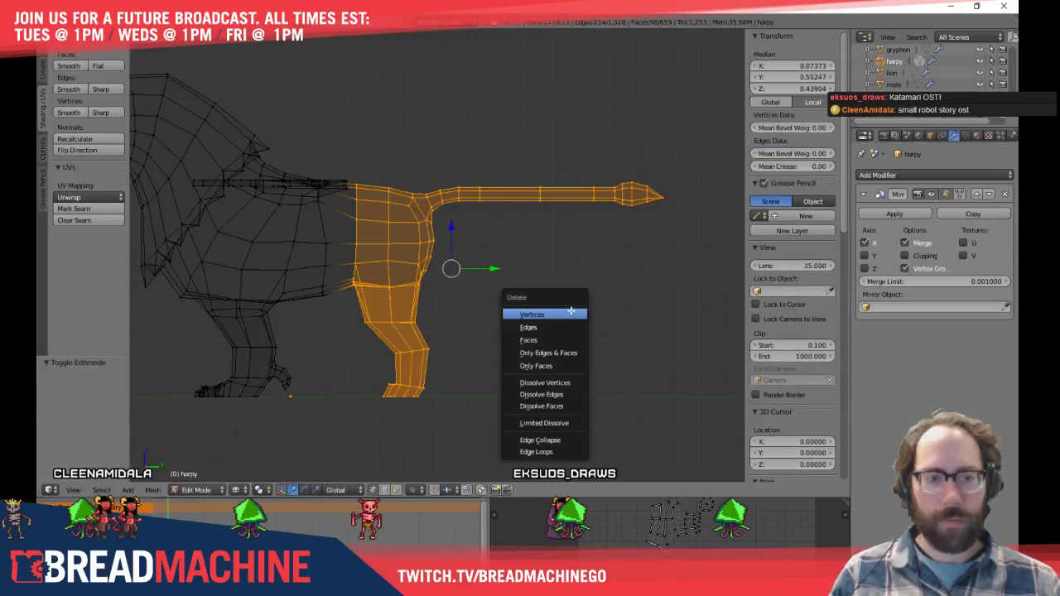
{"action": "left_click", "coordinate": [571, 313]}
{"action": "middle_click_drag", "start_coordinate": [540, 310], "coordinate": [704, 348], "text": "shift"}
{"action": "middle_click_drag", "start_coordinate": [527, 251], "coordinate": [580, 307]}
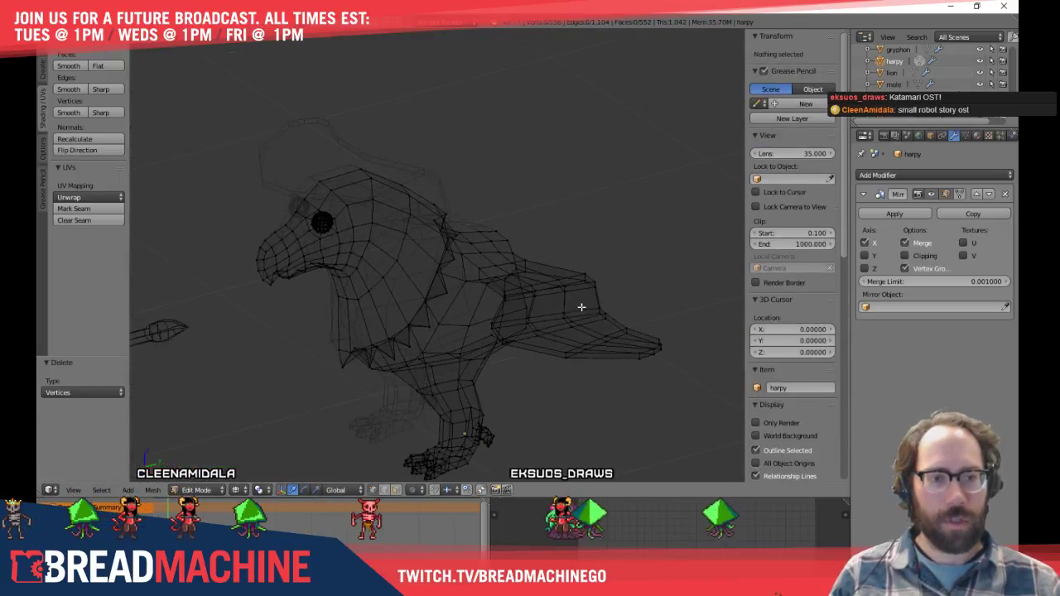
{"action": "key", "text": "z"}
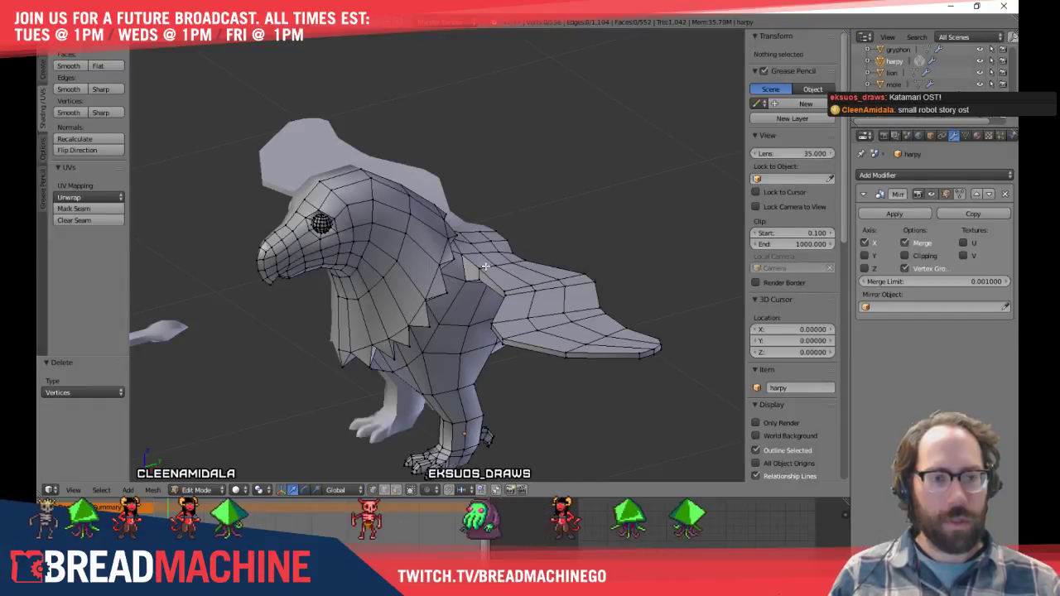
Delete the vertices joining the wing to the shoulder, plus the detached remainder of the wing
{"action": "right_click", "coordinate": [485, 268]}
{"action": "key", "text": "x"}
{"action": "left_click", "coordinate": [484, 268]}
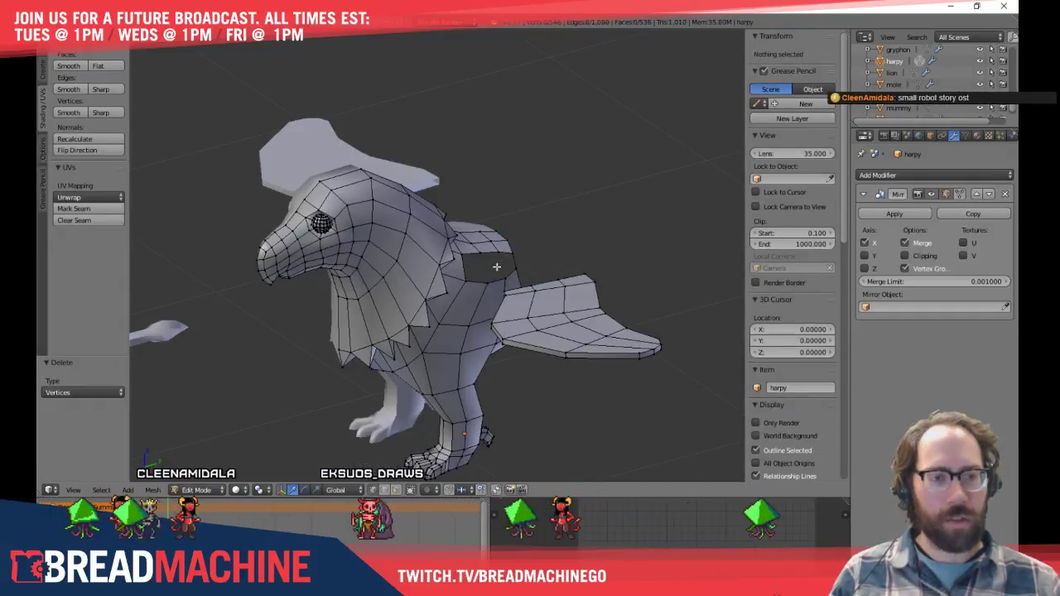
{"action": "key", "text": "l"}
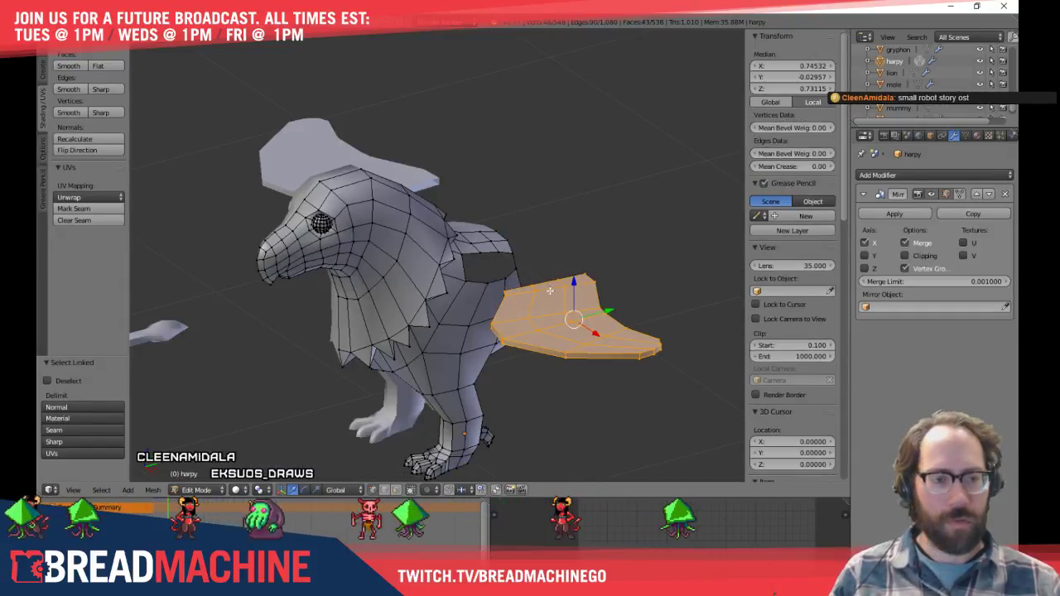
{"action": "key", "text": "x"}
{"action": "left_click", "coordinate": [550, 289]}
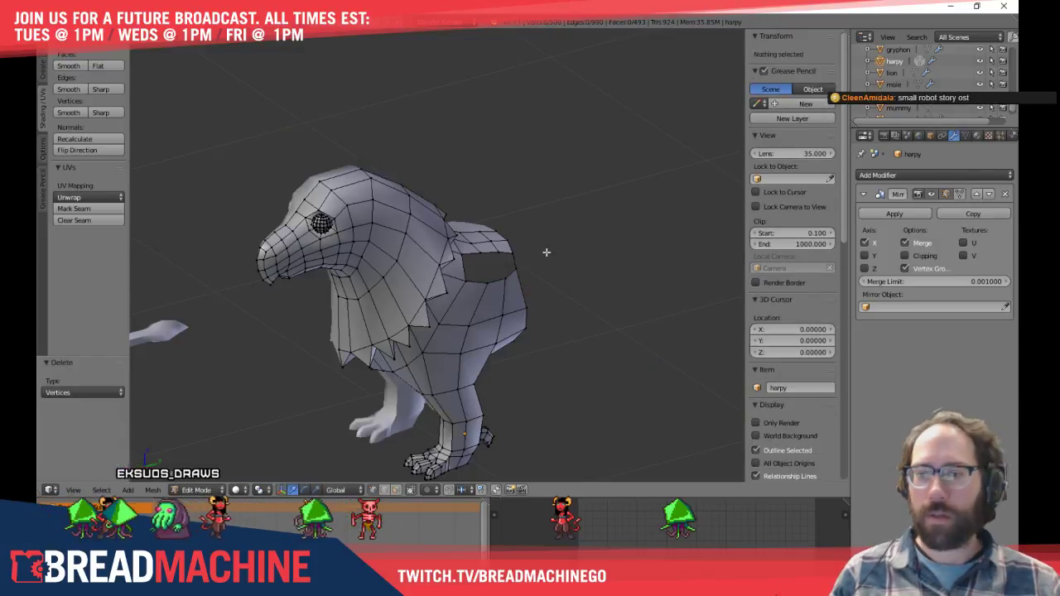
Dissolve the mane's jagged tip vertices along the side of the neck
{"action": "middle_click_drag", "start_coordinate": [563, 257], "coordinate": [520, 266]}
{"action": "scroll", "coordinate": [519, 265], "scroll_direction": "up", "scroll_amount": 5}
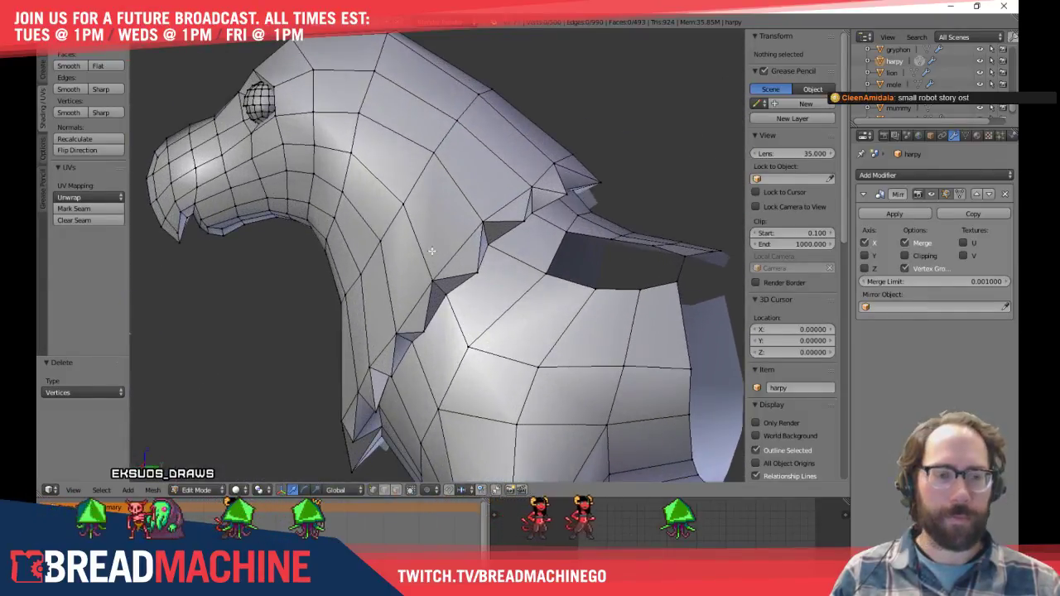
{"action": "middle_click_drag", "start_coordinate": [443, 250], "coordinate": [483, 218]}
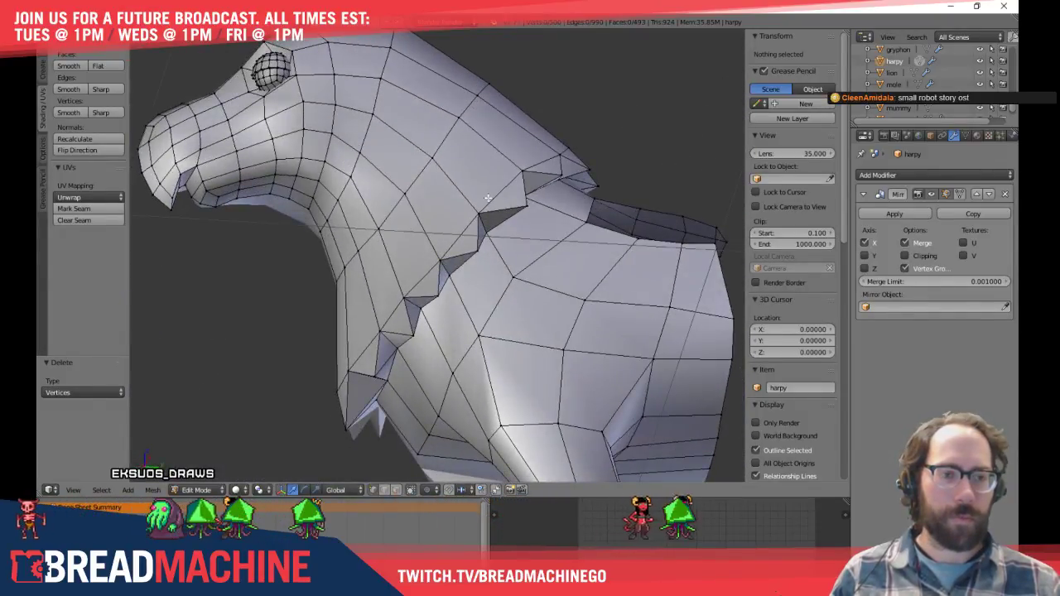
{"action": "right_click", "coordinate": [500, 190]}
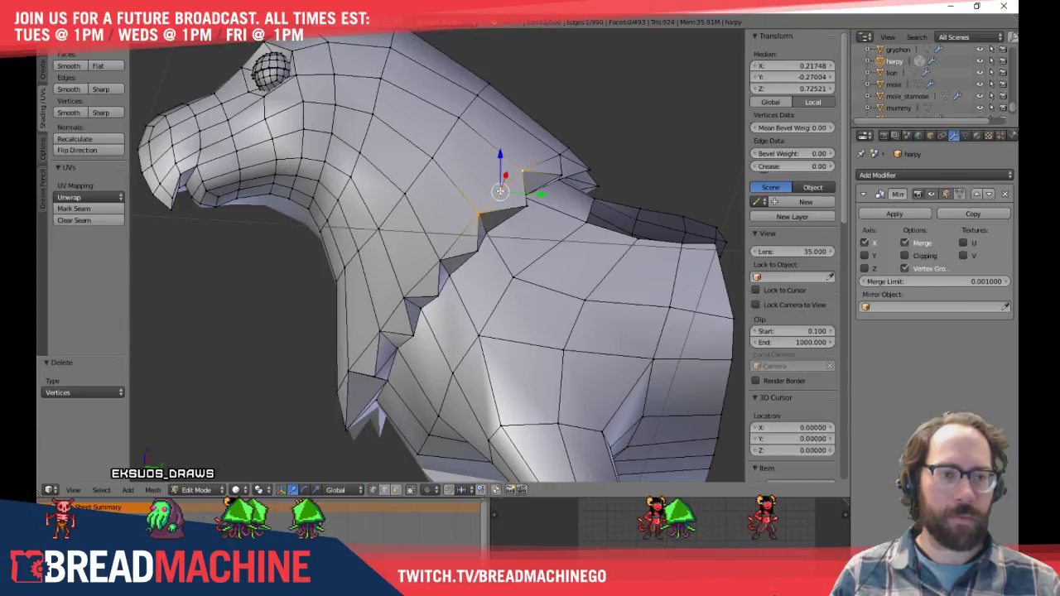
{"action": "middle_click_drag", "start_coordinate": [477, 255], "coordinate": [444, 248]}
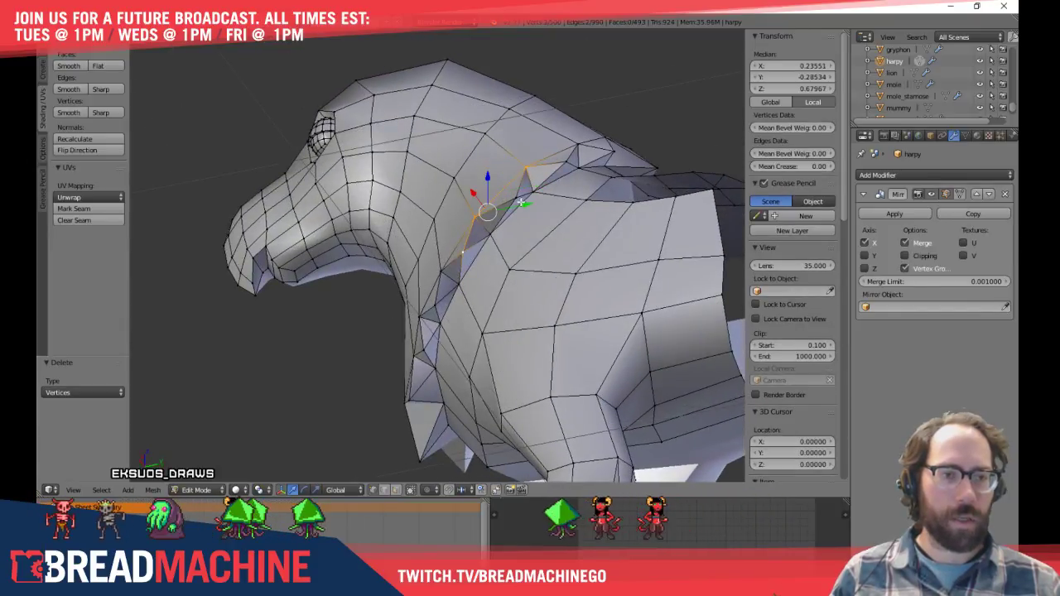
{"action": "right_click_drag", "start_coordinate": [521, 202], "coordinate": [461, 234]}
{"action": "left_click", "coordinate": [462, 251]}
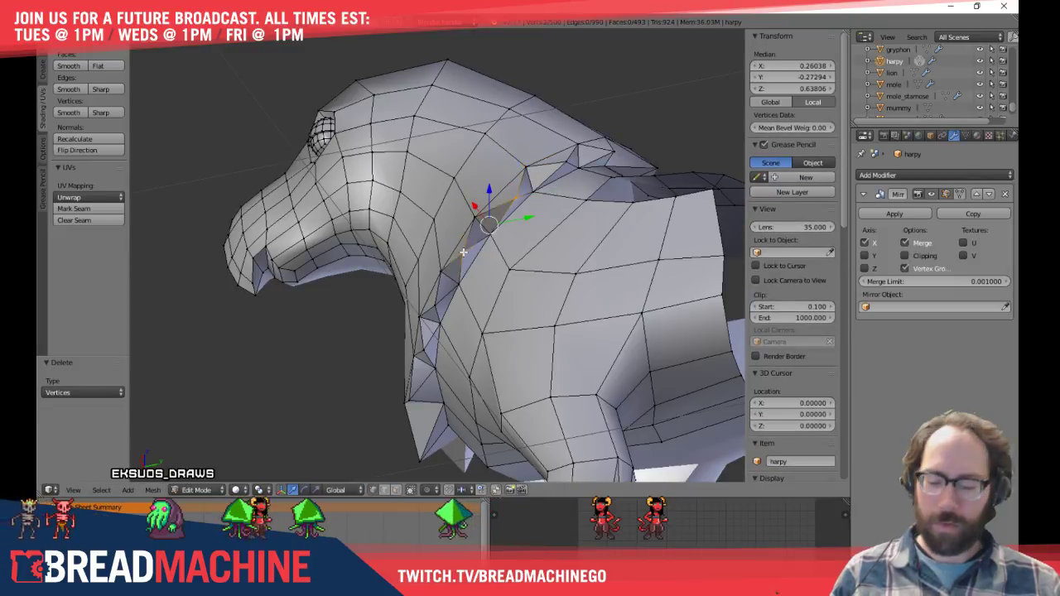
{"action": "key", "text": "x"}
{"action": "left_click", "coordinate": [460, 311]}
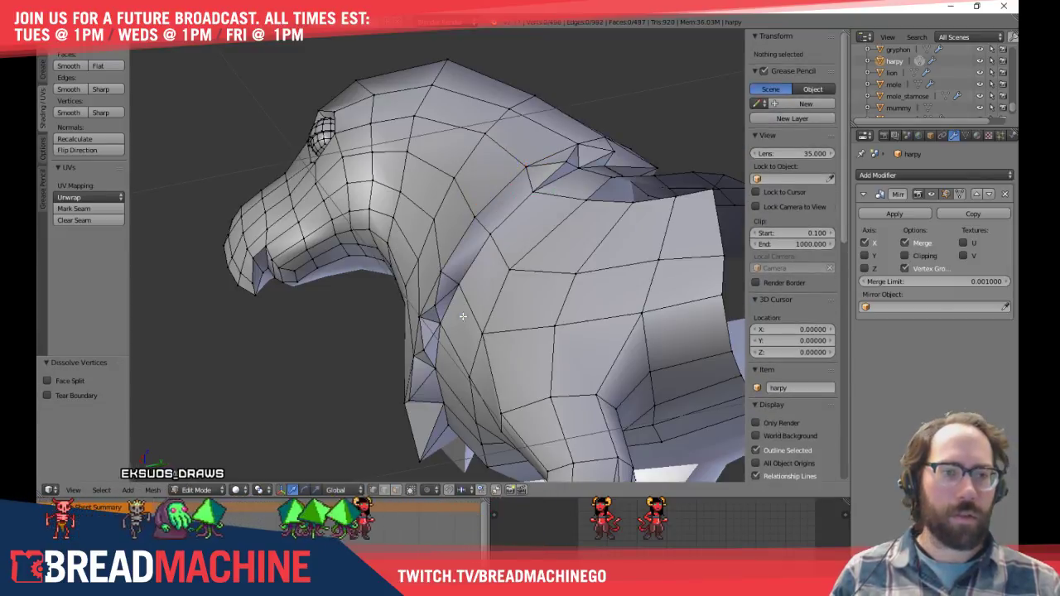
Dissolve the remaining mane tip vertices on the upper back and down the chest
{"action": "right_click", "coordinate": [564, 161]}
{"action": "right_click", "coordinate": [591, 155]}
{"action": "middle_click_drag", "start_coordinate": [663, 156], "coordinate": [529, 232]}
{"action": "right_click", "coordinate": [445, 268], "text": "shift"}
{"action": "right_click", "coordinate": [431, 305], "text": "shift"}
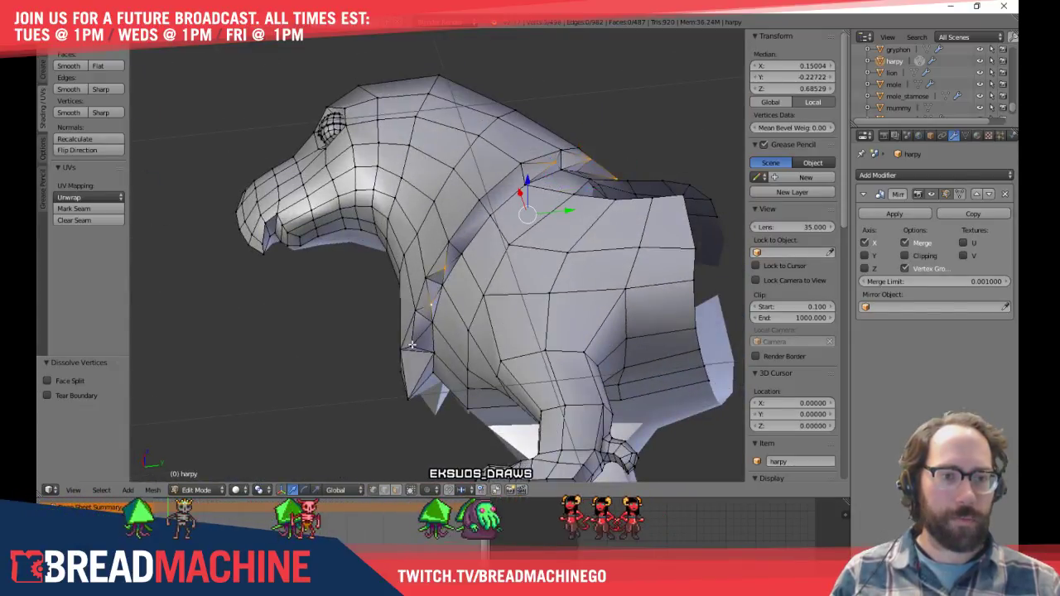
{"action": "right_click", "coordinate": [431, 410], "text": "shift"}
{"action": "key", "text": "x"}
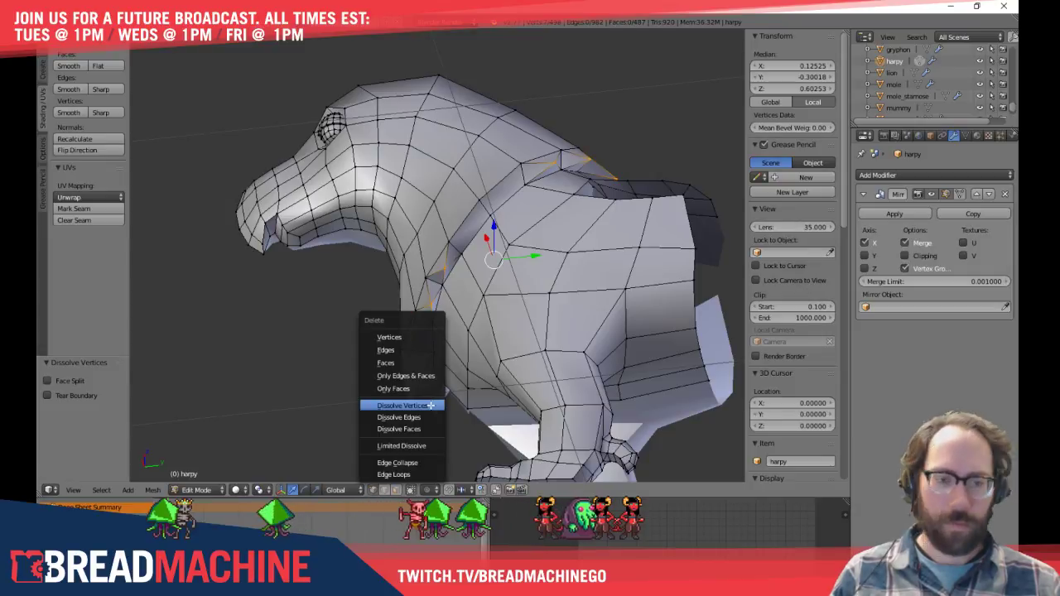
{"action": "left_click", "coordinate": [429, 405]}
Remove the mane's border loop between neck and body using Dissolve Edges
{"action": "middle_click_drag", "start_coordinate": [413, 345], "coordinate": [498, 307], "text": "shift"}
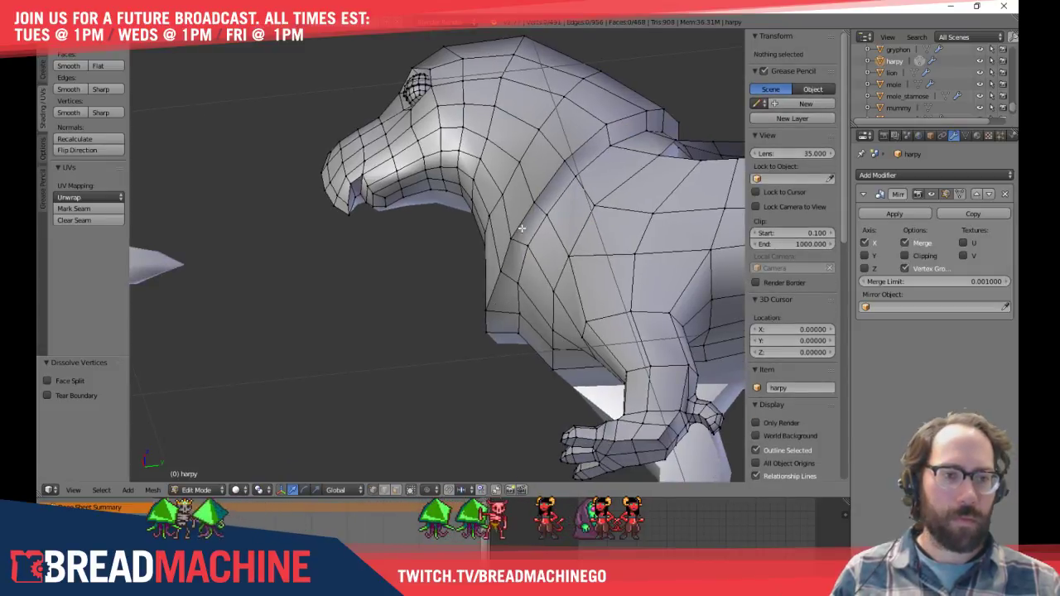
{"action": "right_click", "coordinate": [521, 228], "text": "alt"}
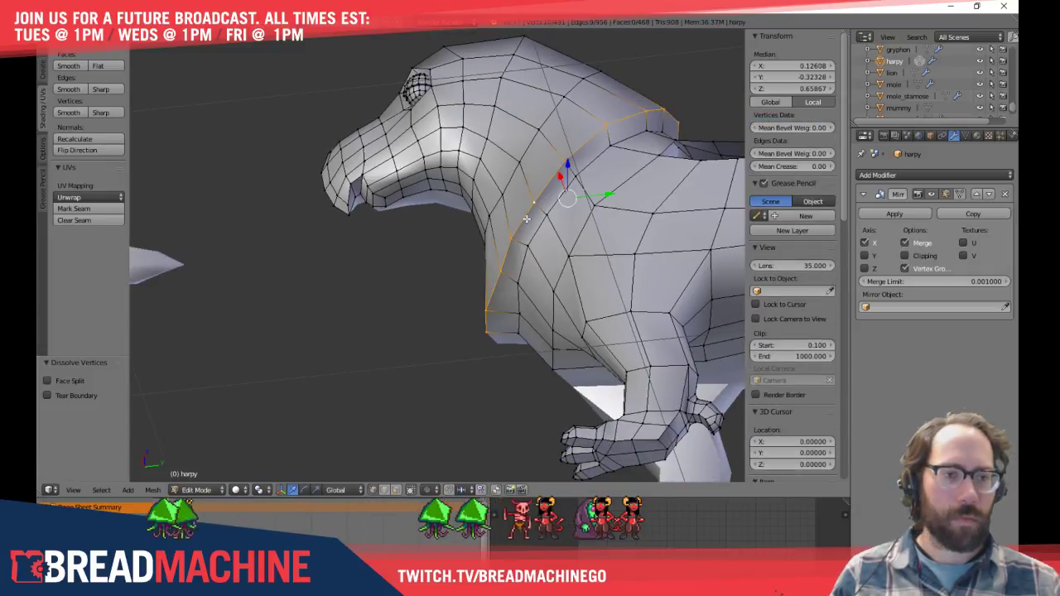
{"action": "key", "text": "x"}
{"action": "left_click", "coordinate": [500, 218]}
{"action": "key", "text": "ctrl+z"}
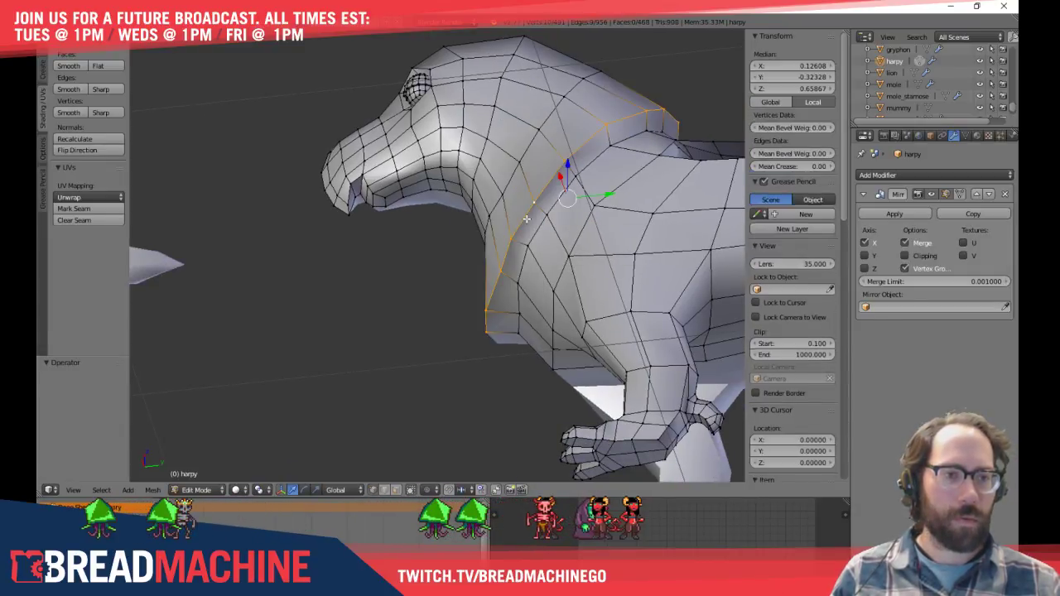
{"action": "key", "text": "x"}
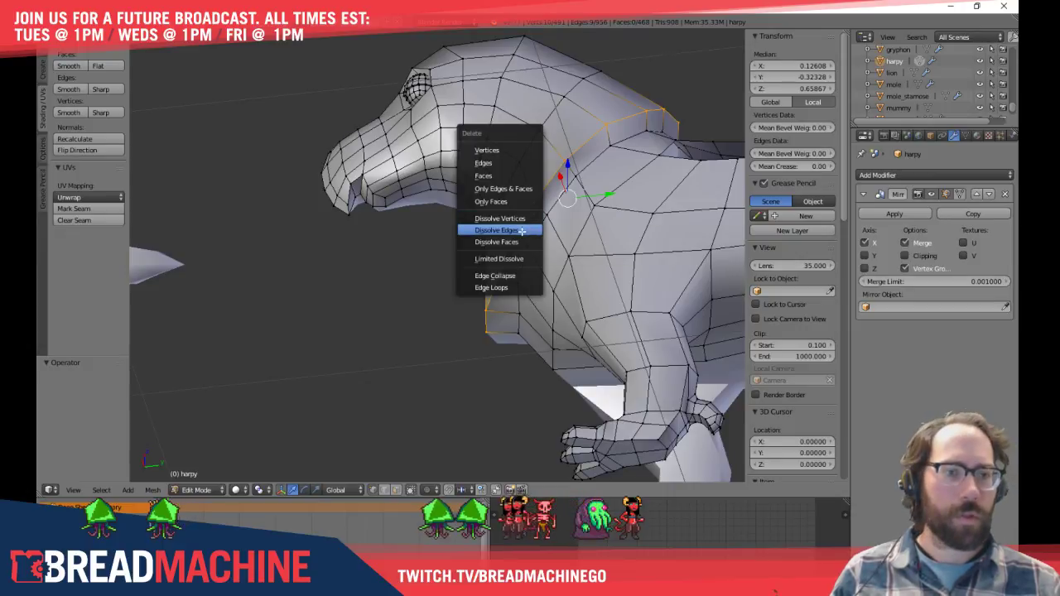
{"action": "left_click", "coordinate": [497, 230]}
{"action": "middle_click_drag", "start_coordinate": [522, 231], "coordinate": [623, 160]}
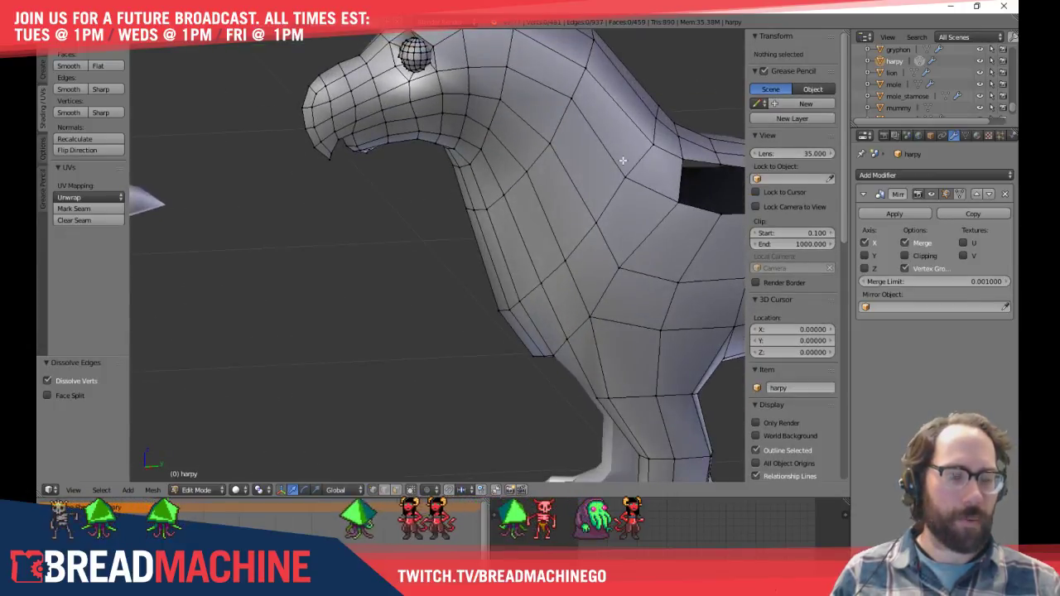
Return to Object Mode and isolate the harpy in local view from the right orthographic side
{"action": "key", "text": "KP_3"}
{"action": "scroll", "coordinate": [427, 156], "scroll_direction": "down", "scroll_amount": 5}
{"action": "key", "text": "Tab"}
{"action": "key", "text": "KP_Divide"}
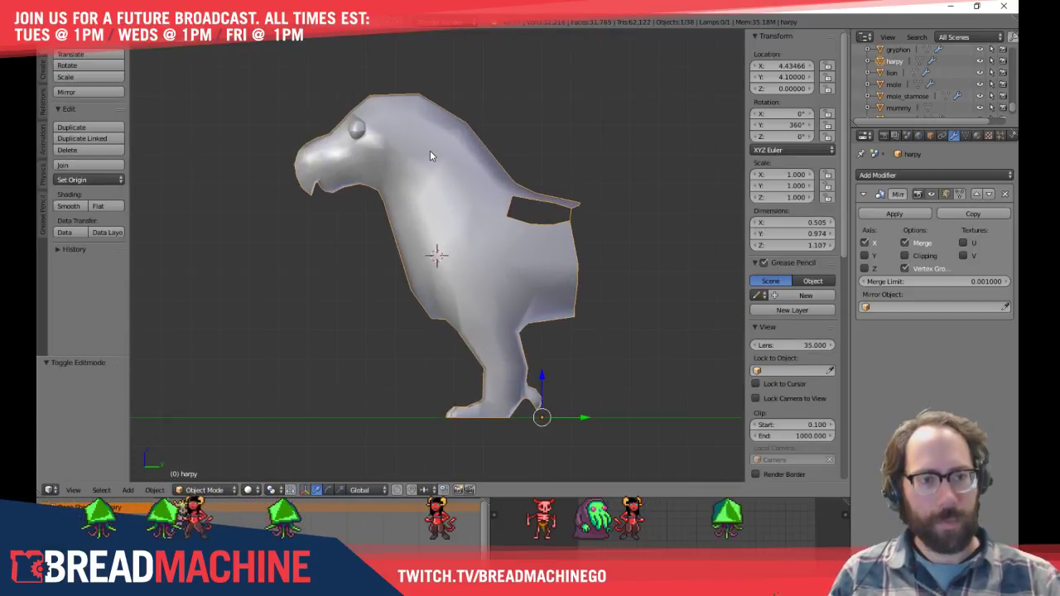
Enter Edit Mode and edge-slide the two short edges on the upper back toward the neck
{"action": "key", "text": "Tab"}
{"action": "scroll", "coordinate": [430, 156], "scroll_direction": "up", "scroll_amount": 3}
{"action": "middle_click_drag", "start_coordinate": [510, 151], "coordinate": [477, 258], "text": "shift"}
{"action": "right_click", "coordinate": [502, 235]}
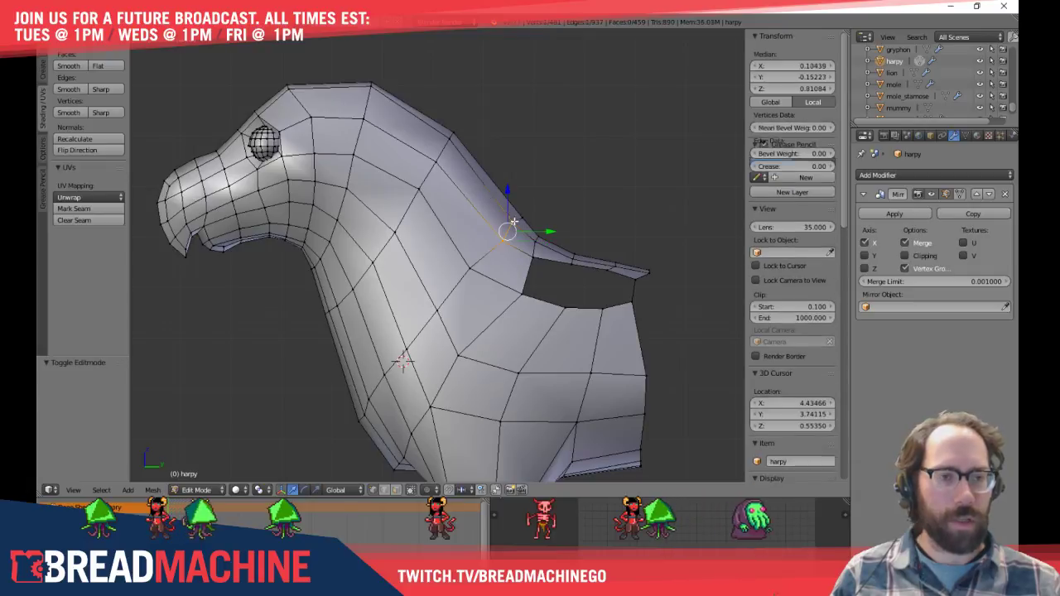
{"action": "right_click", "coordinate": [524, 214], "text": "shift"}
{"action": "key", "text": "g"}
{"action": "key", "text": "g"}
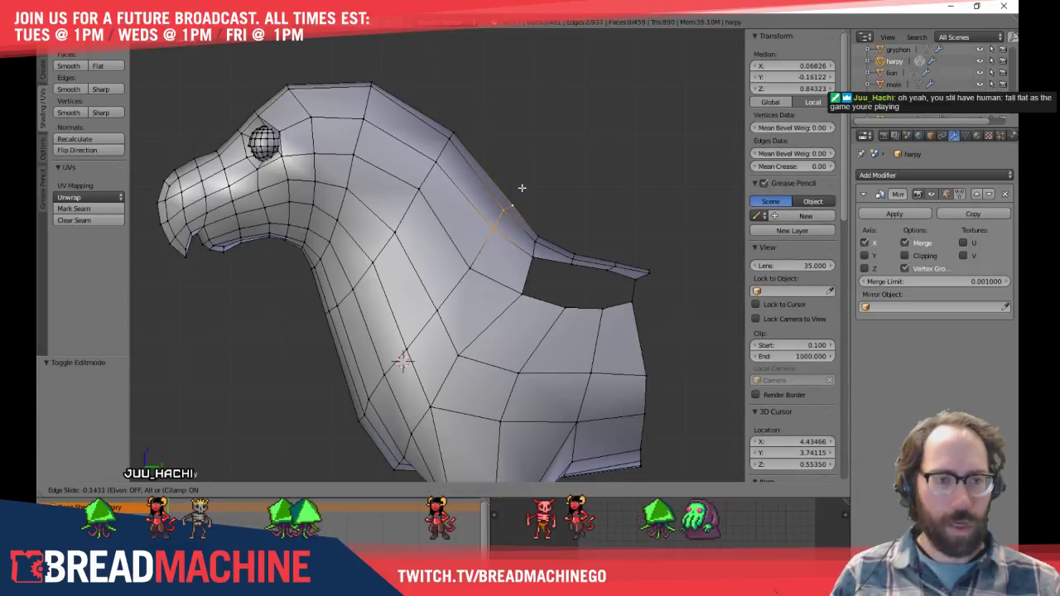
{"action": "left_click", "coordinate": [522, 190]}
Vertex-slide the spine ridge vertex by about 0.129, and edge-slide the neighbouring upper-back edge by about -0.085
{"action": "right_click", "coordinate": [523, 204]}
{"action": "key", "text": "g"}
{"action": "key", "text": "g"}
{"action": "left_click", "coordinate": [524, 190]}
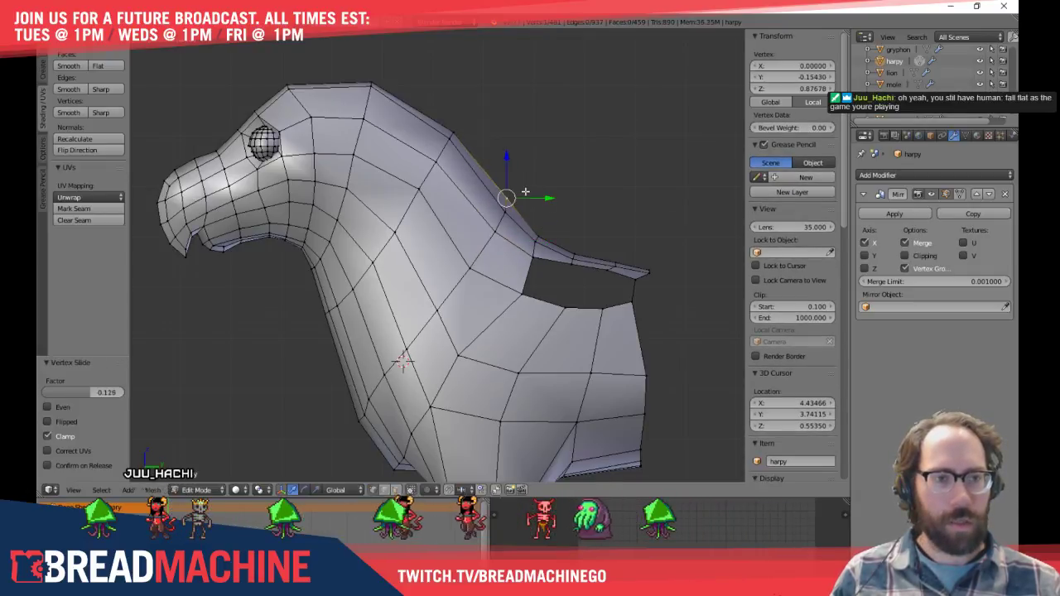
{"action": "right_click", "coordinate": [492, 229], "text": "shift"}
{"action": "key", "text": "g"}
{"action": "key", "text": "g"}
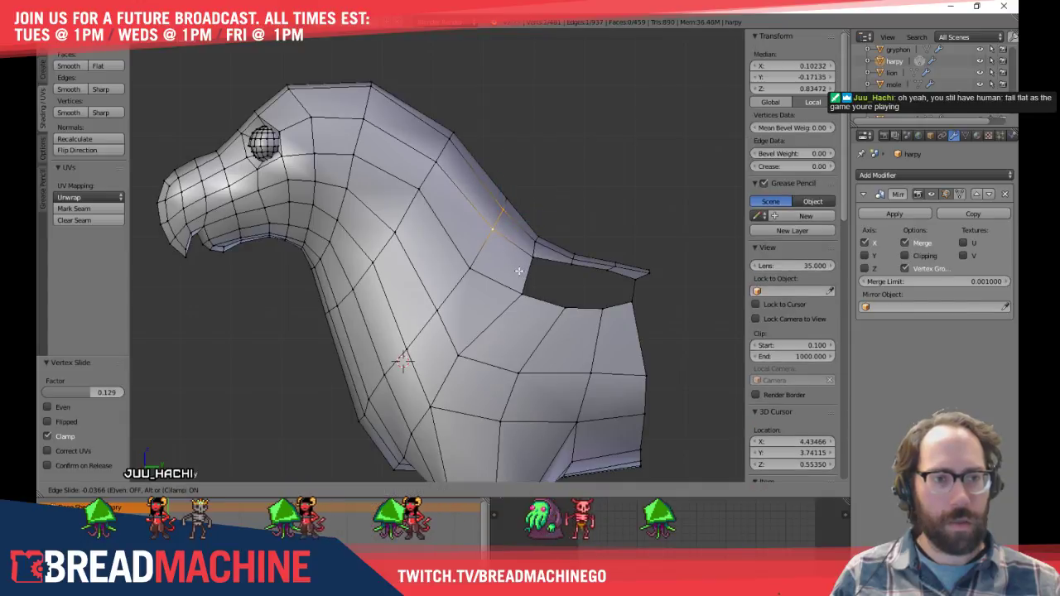
{"action": "left_click", "coordinate": [515, 269]}
Edge-slide the chain of edges running from the shoulder down to the chest by about -0.073
{"action": "right_click", "coordinate": [471, 271]}
{"action": "right_click", "coordinate": [438, 312], "text": "shift"}
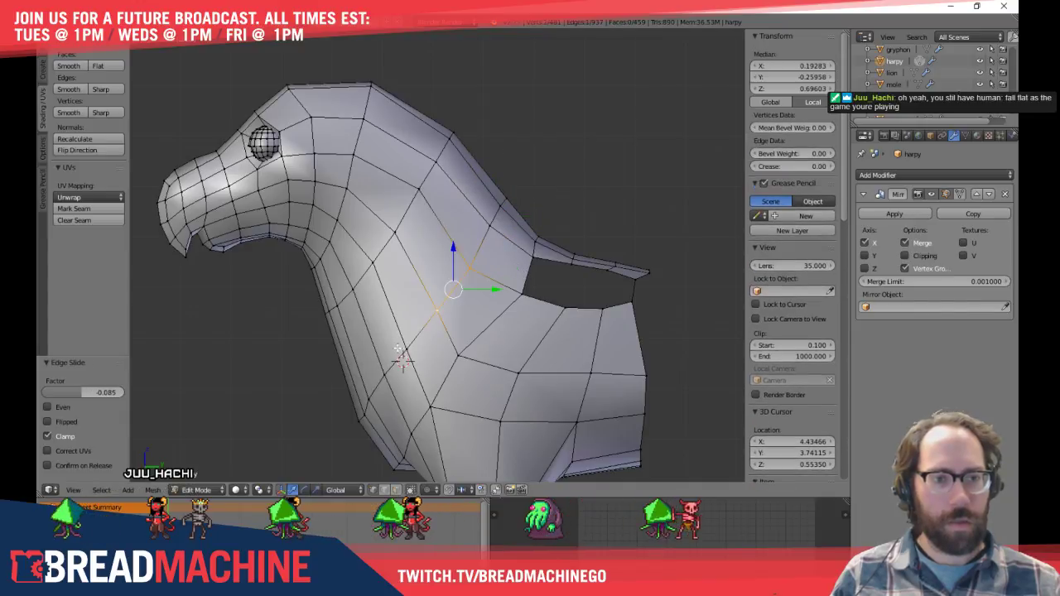
{"action": "right_click", "coordinate": [407, 351], "text": "shift"}
{"action": "right_click", "coordinate": [387, 372], "text": "shift"}
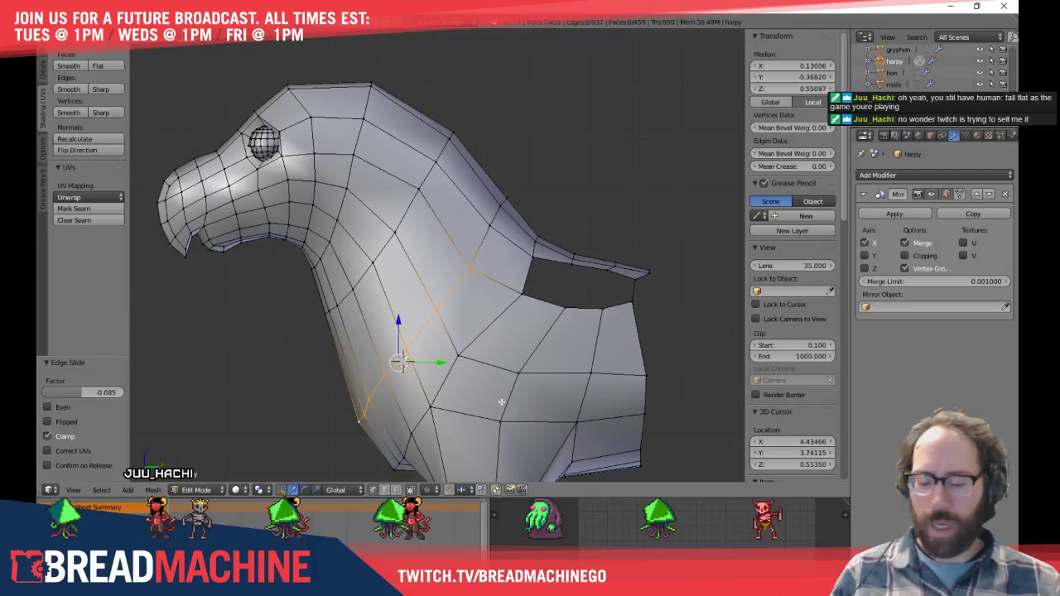
{"action": "key", "text": "g"}
{"action": "key", "text": "g"}
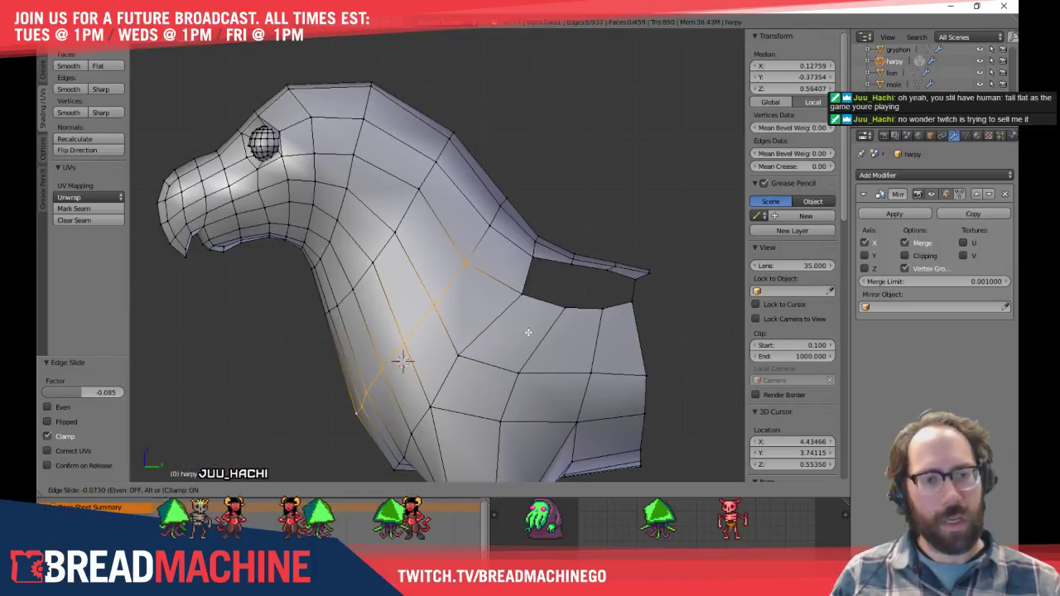
{"action": "left_click", "coordinate": [528, 332]}
{"action": "middle_click_drag", "start_coordinate": [501, 323], "coordinate": [481, 303], "text": "shift"}
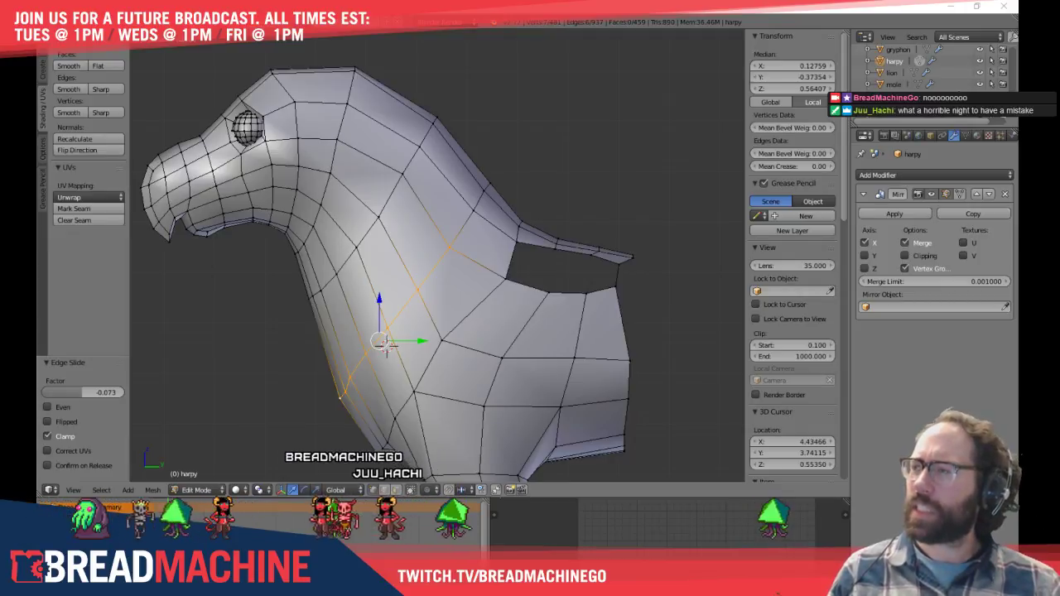
Raise the edges on the bridge of the beak just in front of the eye to straighten the profile
{"action": "left_click", "coordinate": [239, 270]}
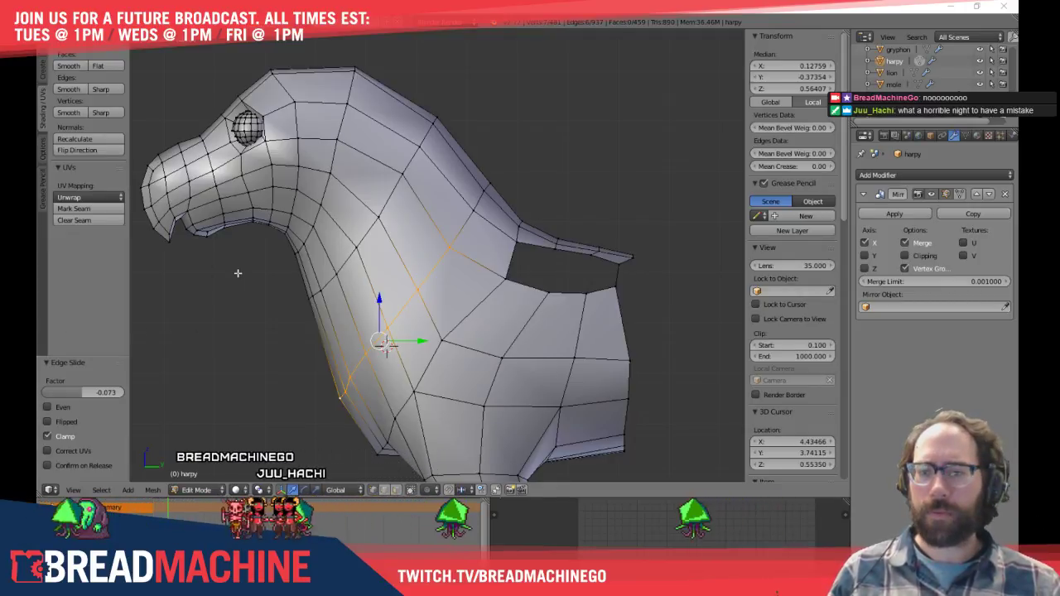
{"action": "middle_click_drag", "start_coordinate": [279, 241], "coordinate": [324, 300], "text": "shift"}
{"action": "key", "text": "a"}
{"action": "middle_click_drag", "start_coordinate": [284, 240], "coordinate": [558, 302], "text": "shift"}
{"action": "scroll", "coordinate": [373, 277], "scroll_direction": "up", "scroll_amount": 4}
{"action": "right_click", "coordinate": [387, 243]}
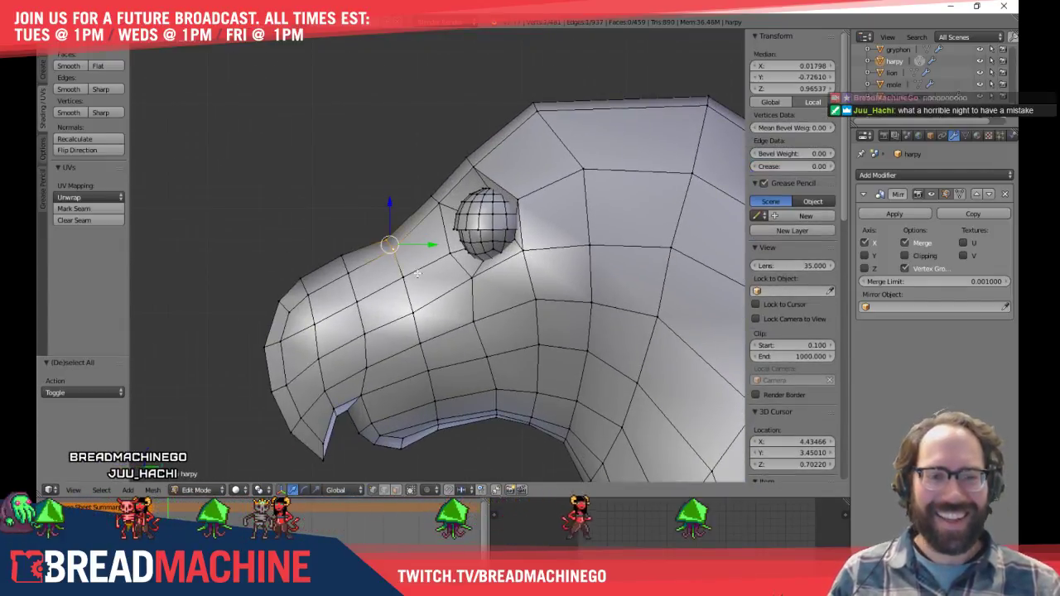
{"action": "key", "text": "g"}
{"action": "left_click", "coordinate": [407, 242]}
{"action": "key", "text": "a"}
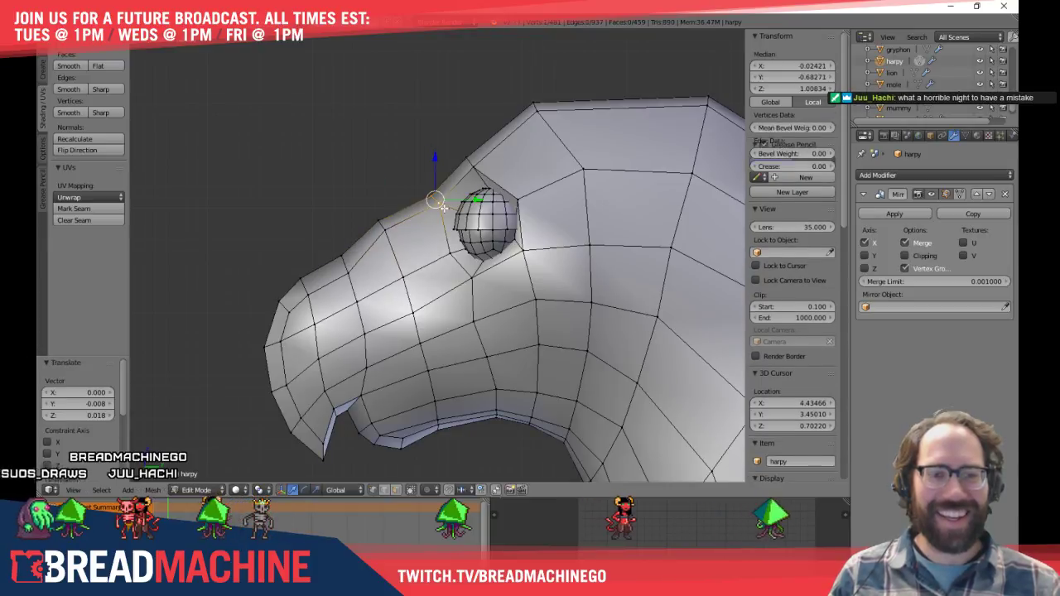
Nudge the vertices along the upper beak toward its tip slightly upward to smooth the curve
{"action": "right_click", "coordinate": [343, 256]}
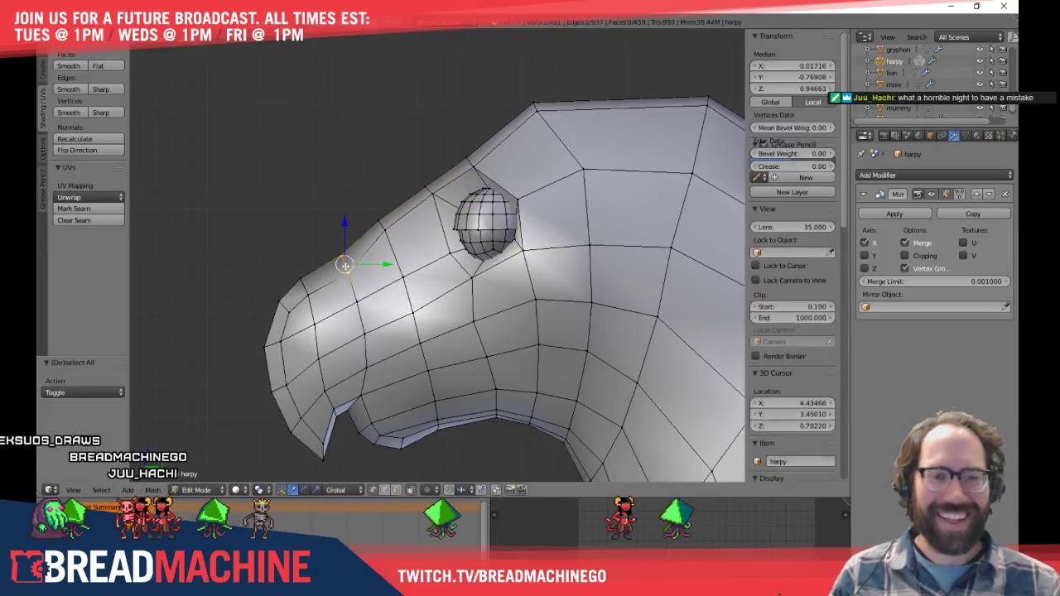
{"action": "key", "text": "g"}
{"action": "left_click", "coordinate": [347, 267]}
{"action": "key", "text": "g"}
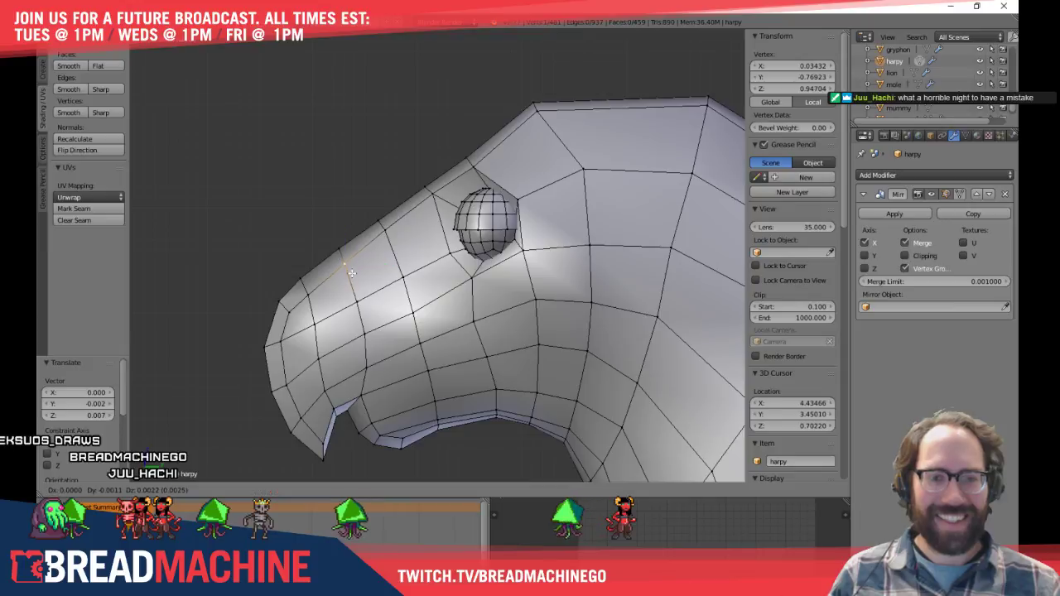
{"action": "left_click", "coordinate": [351, 271]}
{"action": "middle_click_drag", "start_coordinate": [351, 271], "coordinate": [375, 263], "text": "shift"}
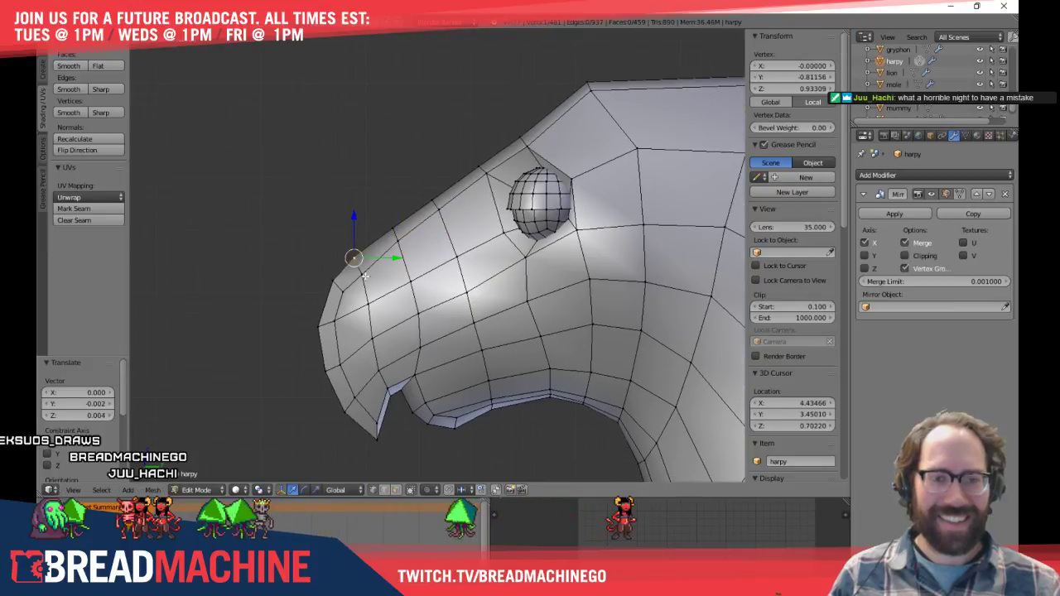
{"action": "right_click", "coordinate": [362, 270], "text": "shift"}
{"action": "key", "text": "g"}
{"action": "key", "text": "a"}
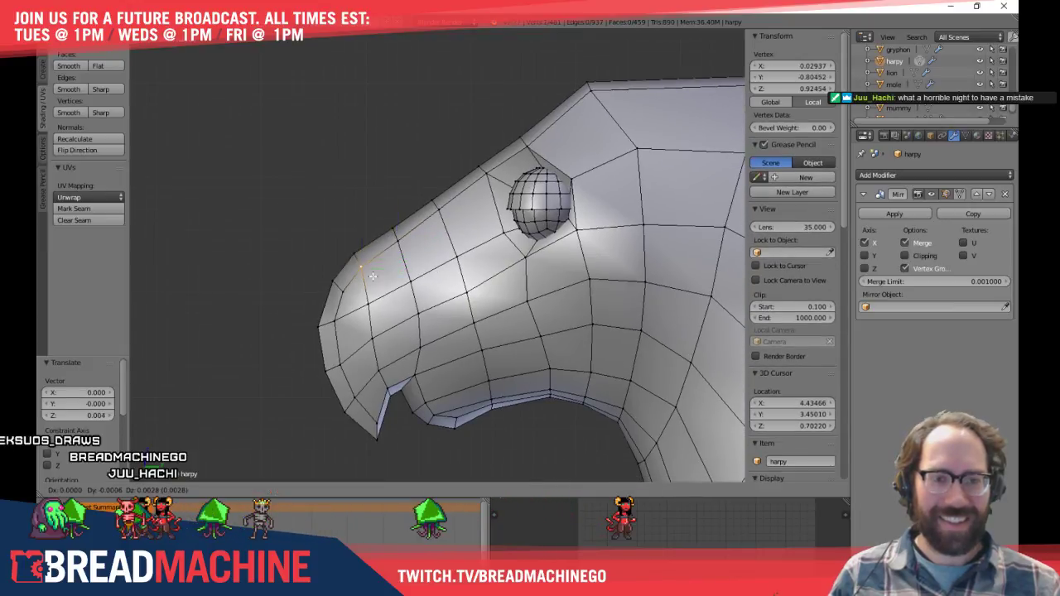
{"action": "middle_click_drag", "start_coordinate": [389, 303], "coordinate": [372, 284], "text": "shift"}
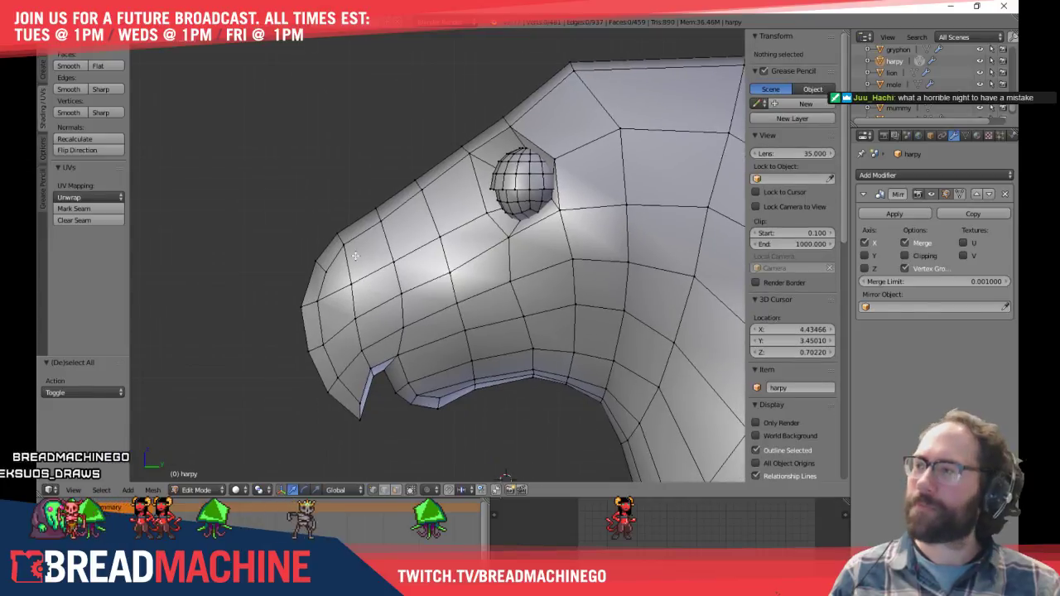
Vertex-slide the two cheek vertices below the eye to even out the surrounding edge flow
{"action": "right_click", "coordinate": [525, 271]}
{"action": "key", "text": "shift+v"}
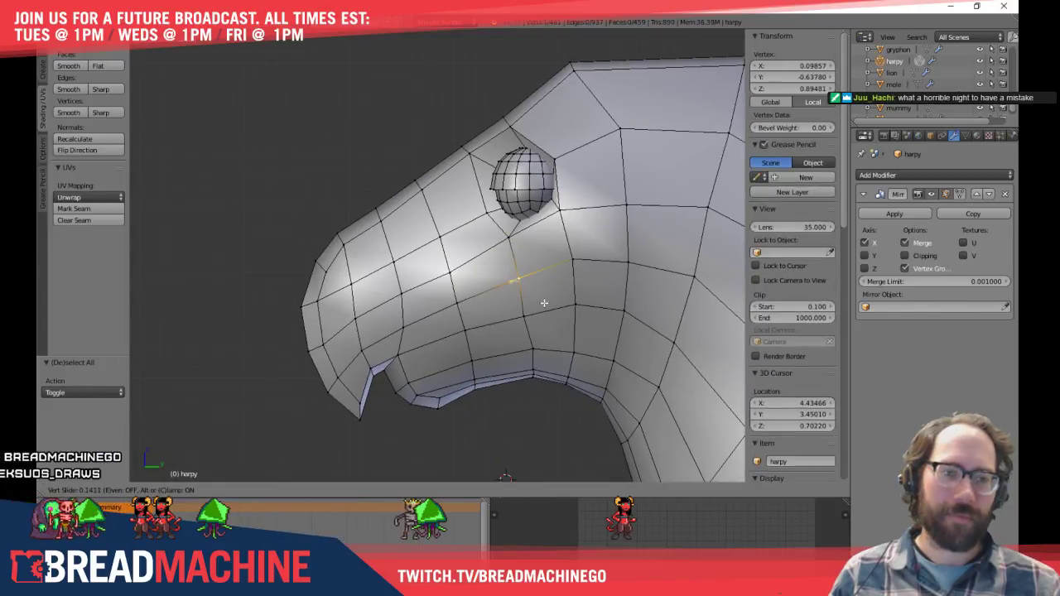
{"action": "left_click", "coordinate": [529, 317]}
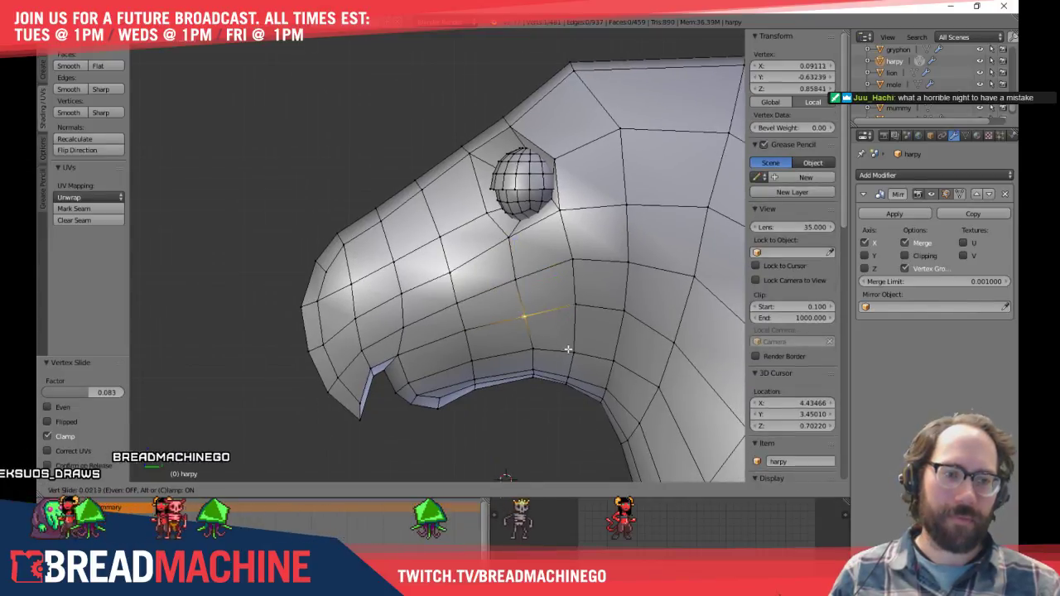
{"action": "key", "text": "a"}
{"action": "scroll", "coordinate": [559, 302], "scroll_direction": "down", "scroll_amount": 3}
{"action": "scroll", "coordinate": [557, 300], "scroll_direction": "up", "scroll_amount": 1}
{"action": "middle_click_drag", "start_coordinate": [557, 301], "coordinate": [449, 237], "text": "shift"}
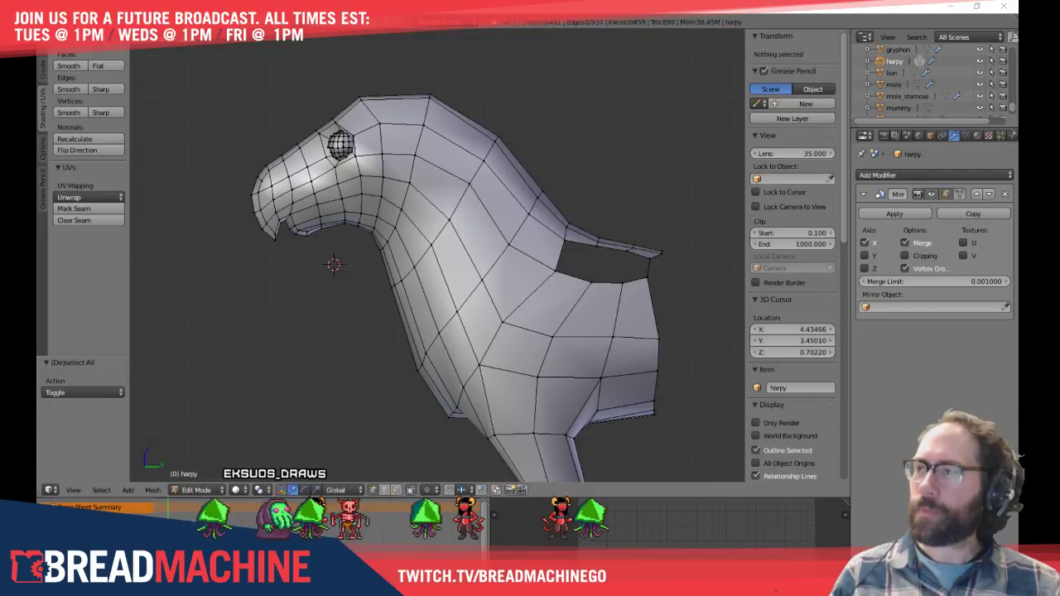
{"action": "key", "text": "alt+Tab"}
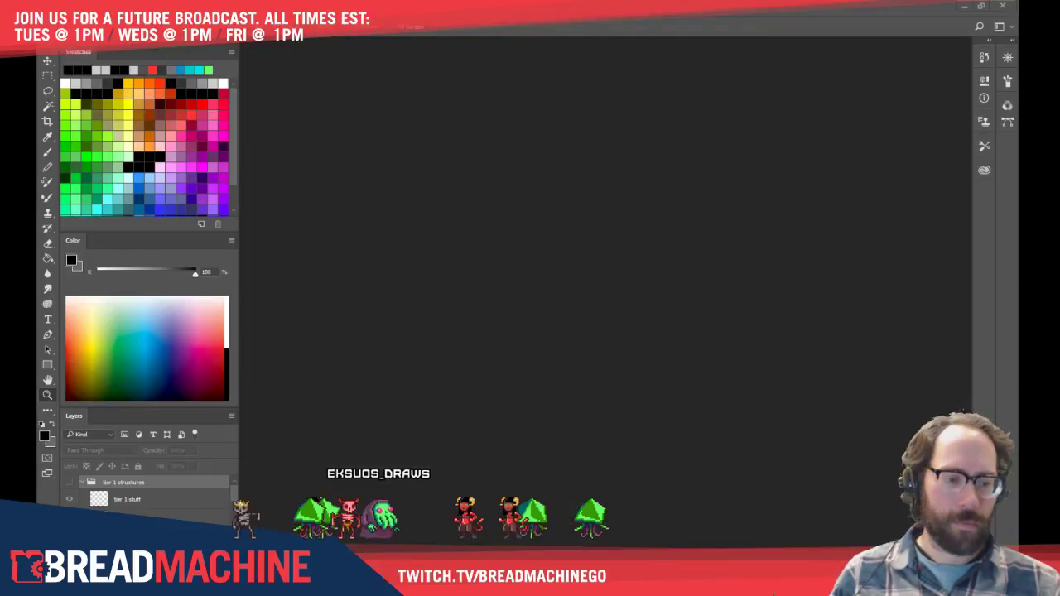
{"action": "key", "text": "alt+Tab"}
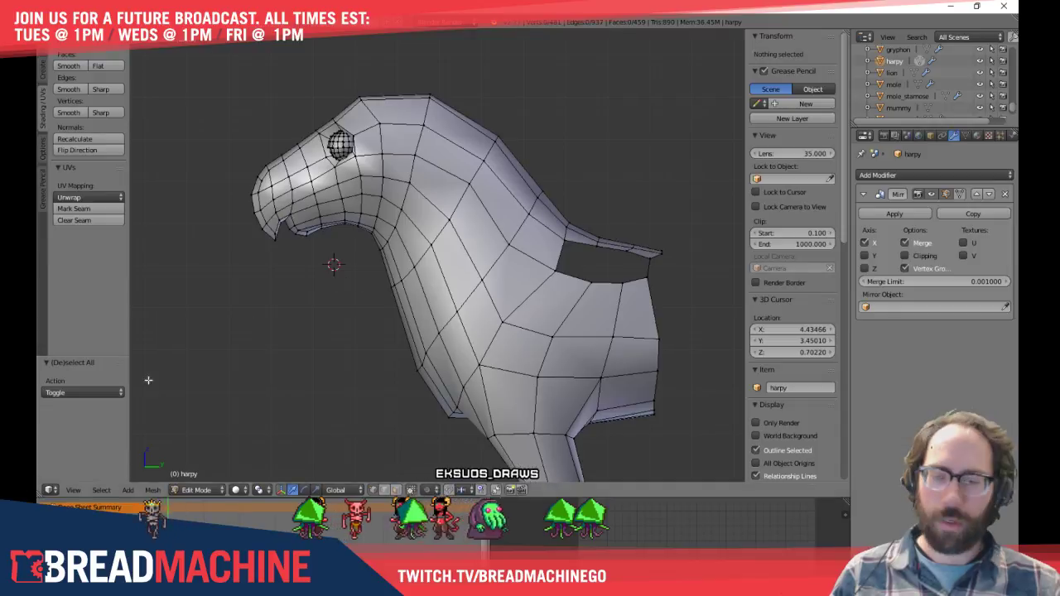
{"action": "key", "text": "alt+Tab"}
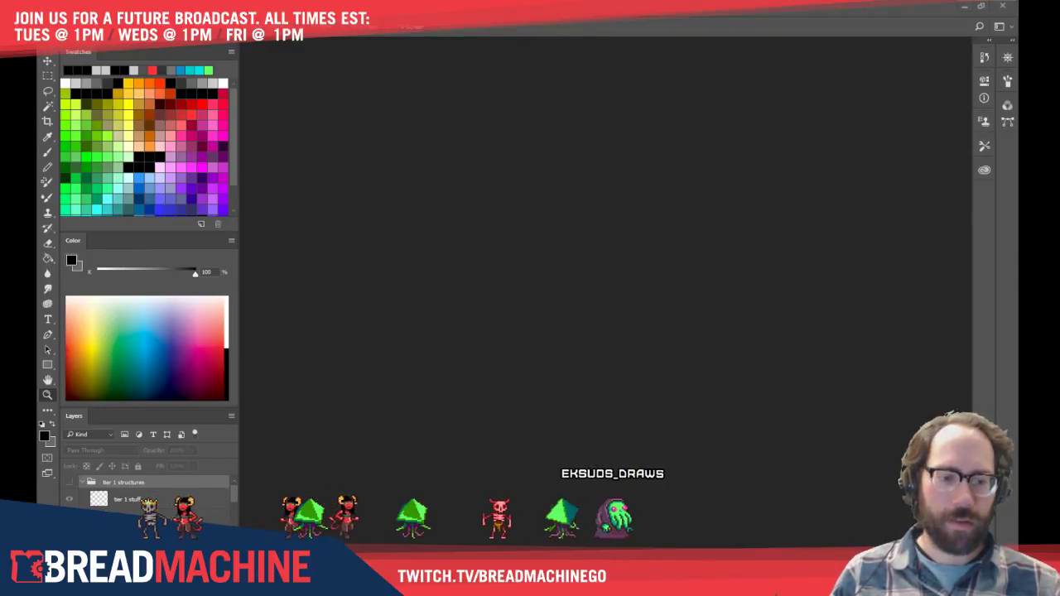
{"action": "key", "text": "alt+Tab"}
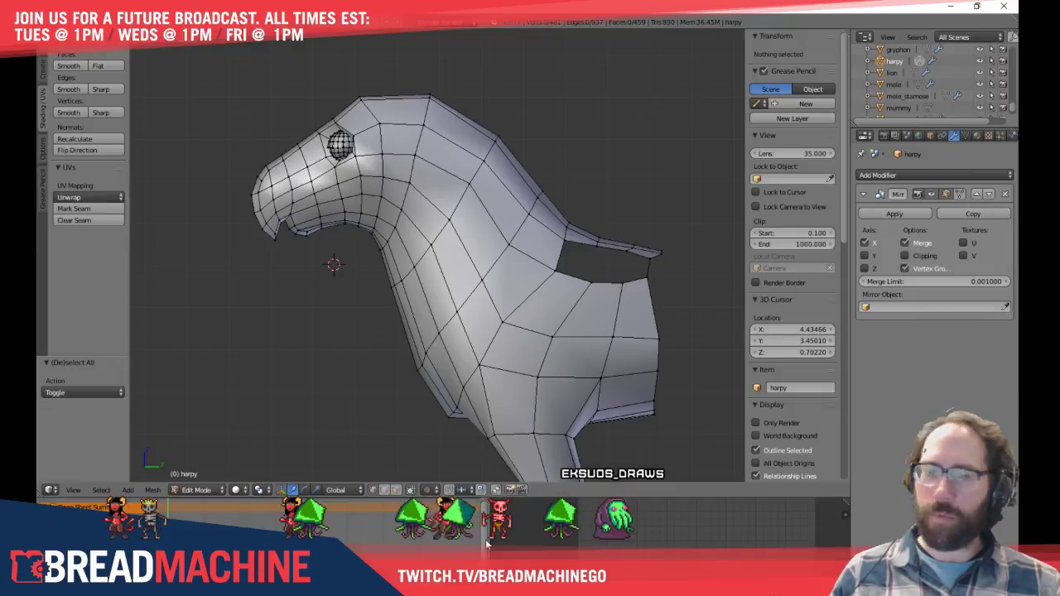
Examine the harpy's side profile from the beak and neck down to the body and legs
{"action": "middle_click_drag", "start_coordinate": [306, 209], "coordinate": [402, 284], "text": "shift"}
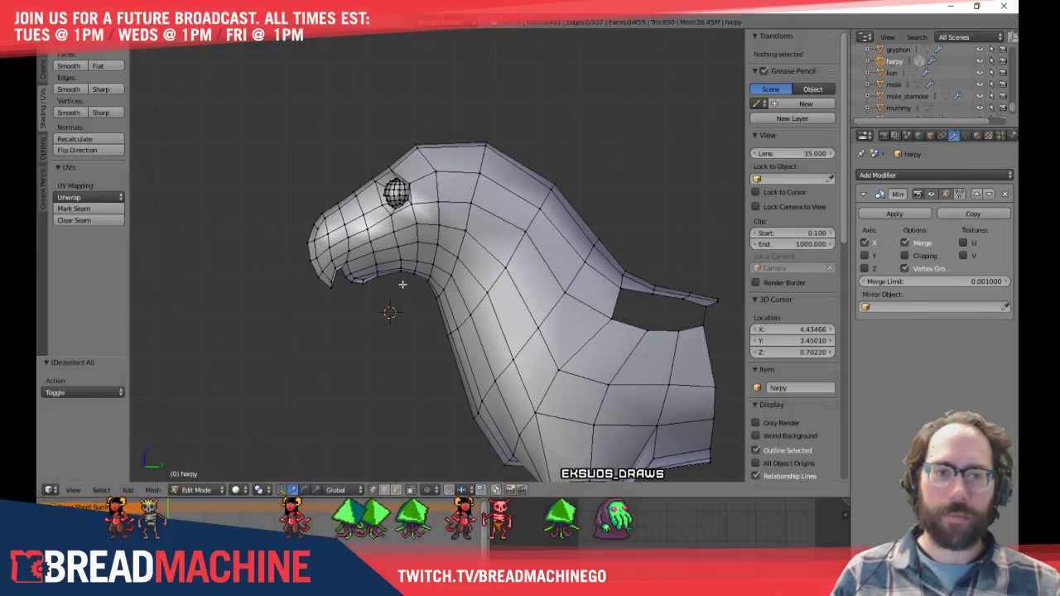
{"action": "scroll", "coordinate": [378, 272], "scroll_direction": "up", "scroll_amount": 1}
{"action": "middle_click_drag", "start_coordinate": [359, 250], "coordinate": [260, 194], "text": "shift"}
{"action": "middle_click_drag", "start_coordinate": [378, 237], "coordinate": [448, 227], "text": "shift"}
{"action": "scroll", "coordinate": [553, 261], "scroll_direction": "down", "scroll_amount": 4}
{"action": "middle_click_drag", "start_coordinate": [526, 248], "coordinate": [422, 225], "text": "shift"}
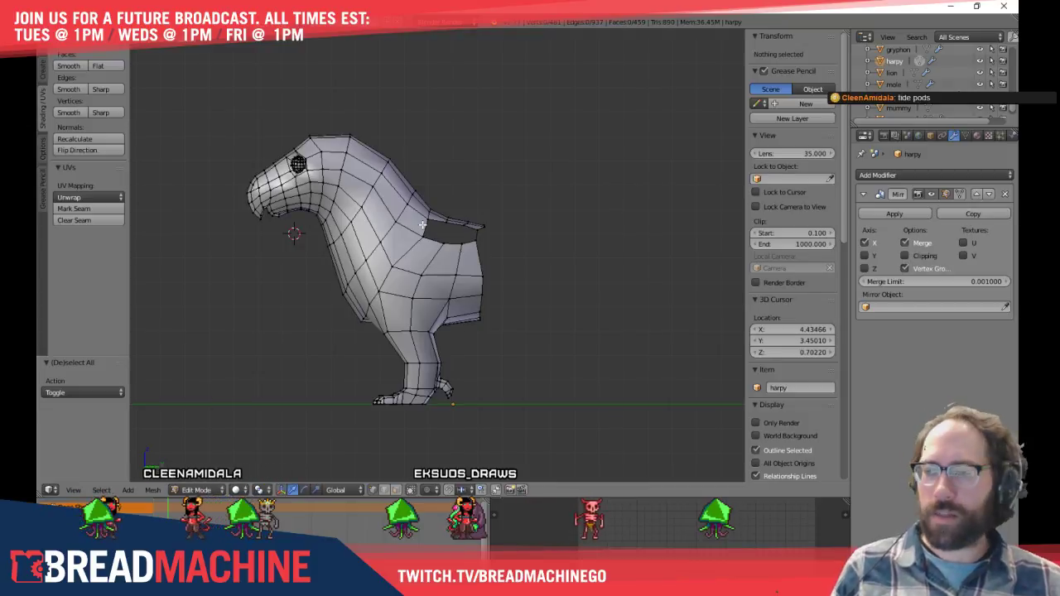
{"action": "scroll", "coordinate": [422, 223], "scroll_direction": "up", "scroll_amount": 3}
{"action": "middle_click_drag", "start_coordinate": [471, 231], "coordinate": [424, 234], "text": "shift"}
{"action": "scroll", "coordinate": [403, 228], "scroll_direction": "down", "scroll_amount": 1}
{"action": "scroll", "coordinate": [428, 234], "scroll_direction": "up", "scroll_amount": 3}
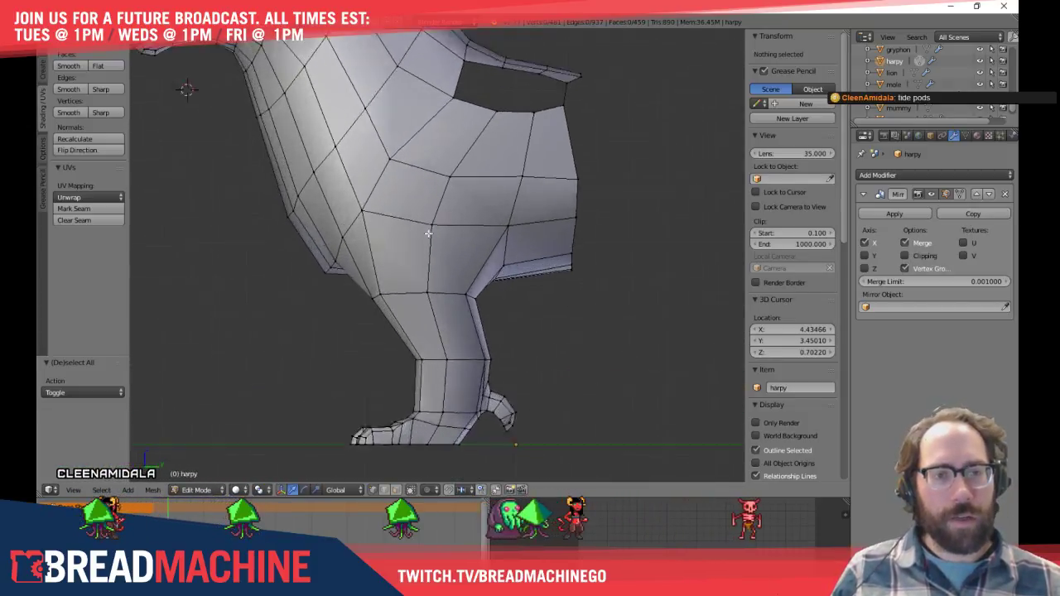
{"action": "scroll", "coordinate": [428, 234], "scroll_direction": "up", "scroll_amount": 2}
{"action": "scroll", "coordinate": [497, 241], "scroll_direction": "down", "scroll_amount": 3}
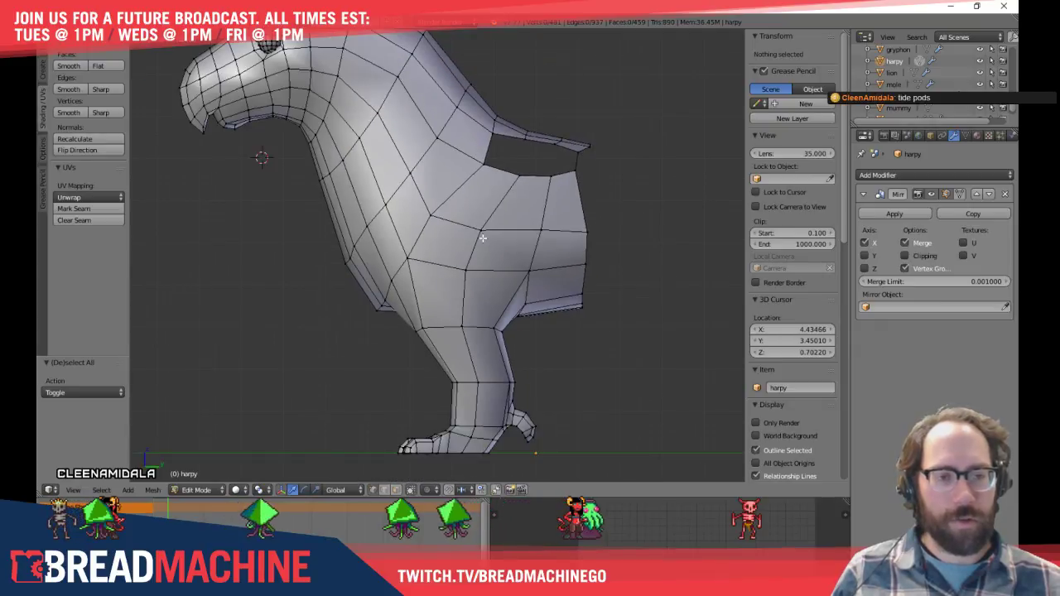
Rip the edge loop around the top of the thigh and move the leg slightly down from the body
{"action": "right_click", "coordinate": [411, 259]}
{"action": "right_click", "coordinate": [465, 270], "text": "shift"}
{"action": "right_click", "coordinate": [528, 271], "text": "shift"}
{"action": "right_click", "coordinate": [389, 280], "text": "shift"}
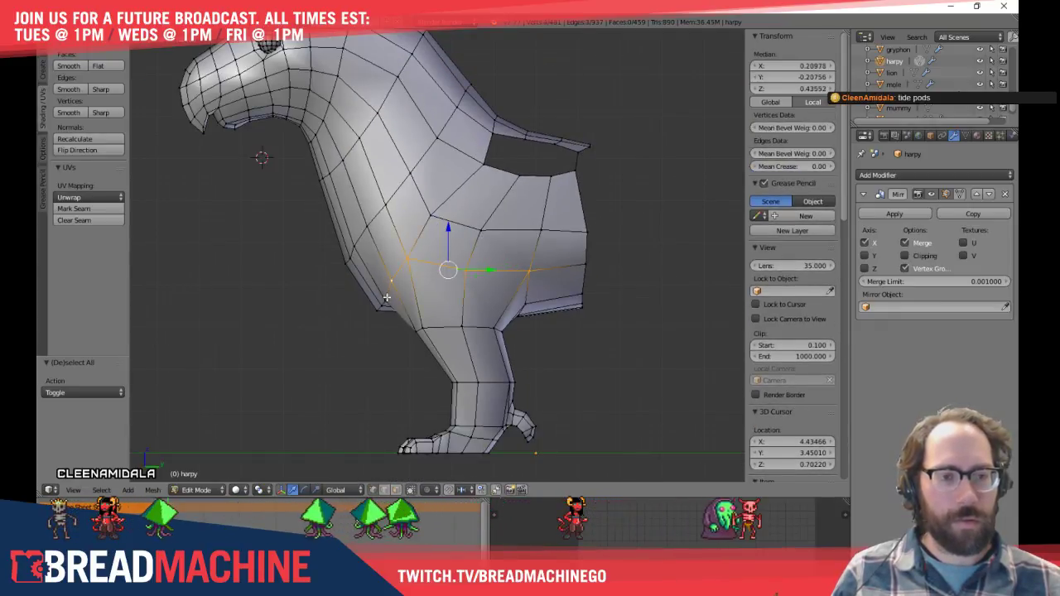
{"action": "middle_click_drag", "start_coordinate": [389, 295], "coordinate": [396, 282]}
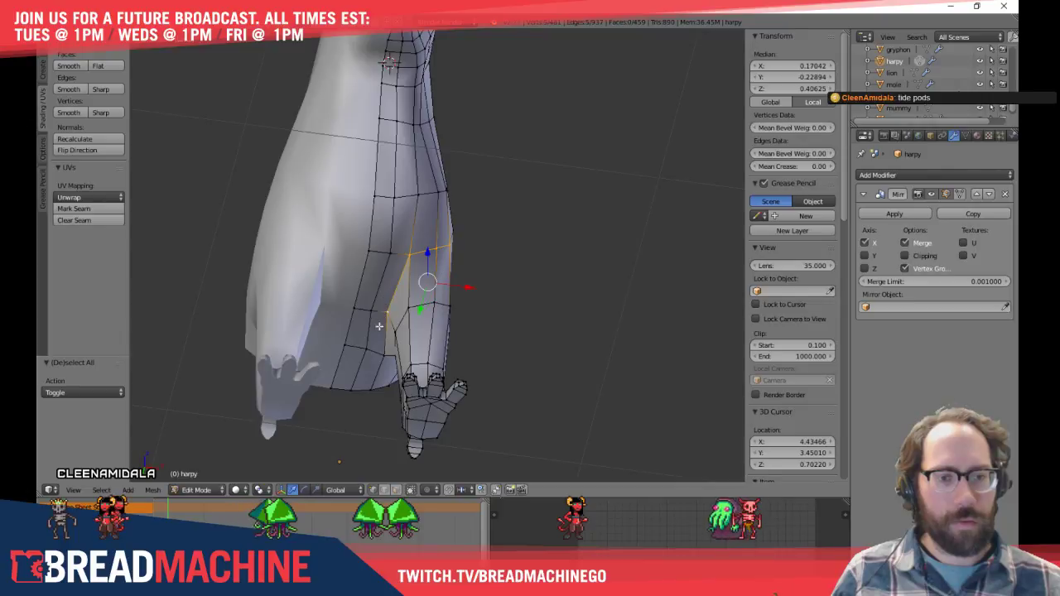
{"action": "right_click", "coordinate": [365, 349], "text": "shift"}
{"action": "middle_click_drag", "start_coordinate": [497, 294], "coordinate": [347, 350]}
{"action": "right_click", "coordinate": [510, 306], "text": "shift"}
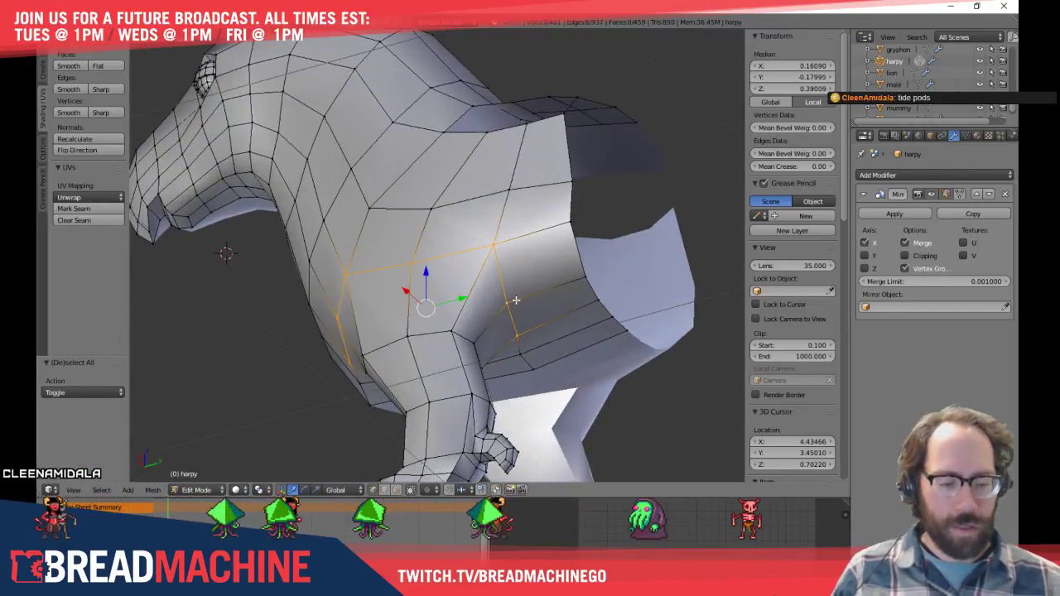
{"action": "key", "text": "KP_3"}
{"action": "scroll", "coordinate": [423, 311], "scroll_direction": "down", "scroll_amount": 2}
{"action": "key", "text": "v"}
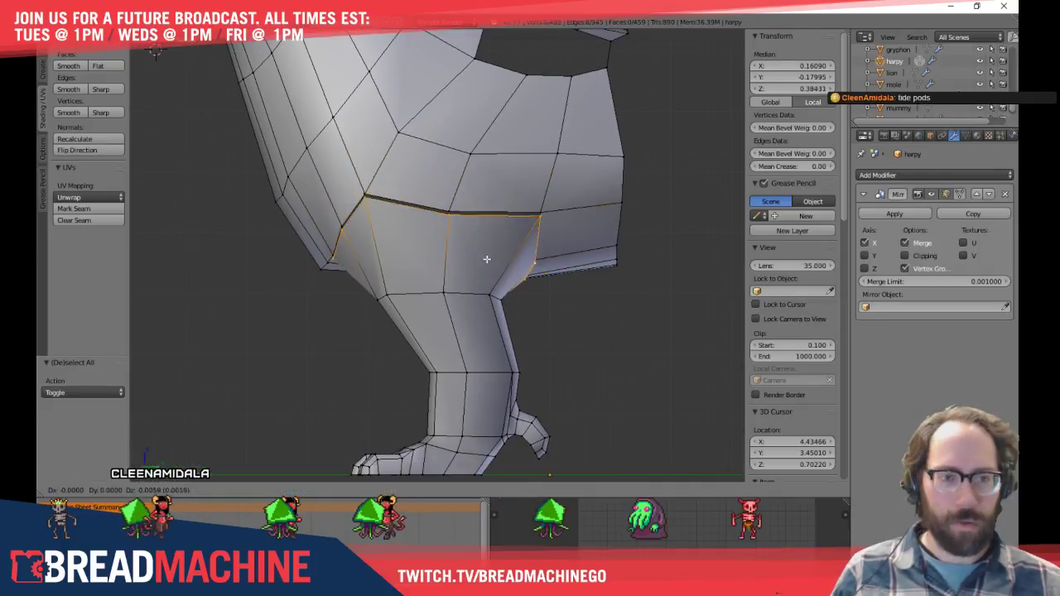
{"action": "left_click", "coordinate": [486, 272]}
{"action": "key", "text": "a"}
{"action": "scroll", "coordinate": [456, 187], "scroll_direction": "down", "scroll_amount": 3}
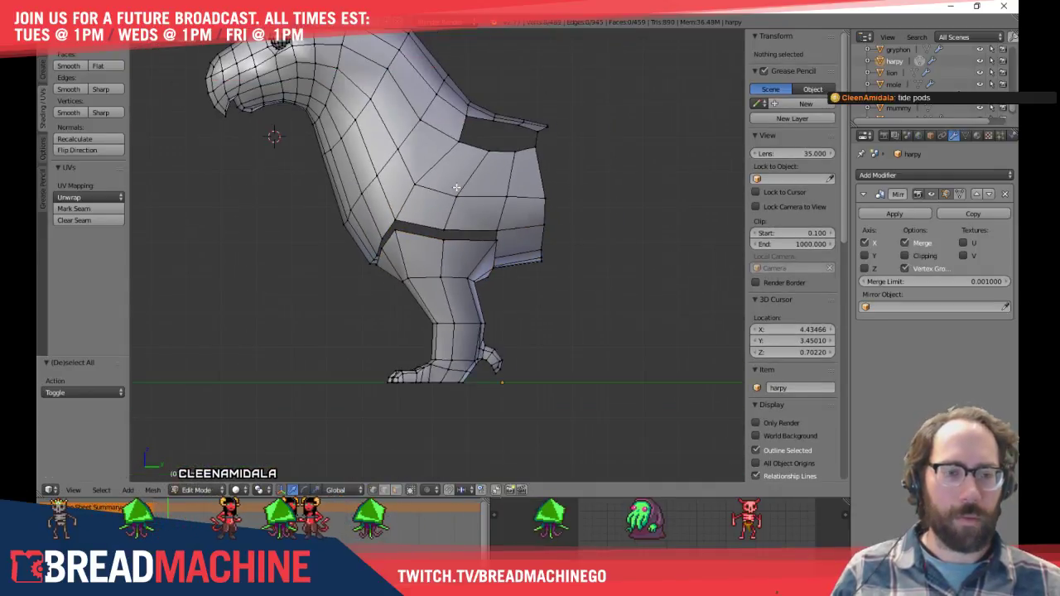
Edge-slide the front edge of the gap along the upper flank by 0.326, and vertex-slide its upper vertex toward the back
{"action": "middle_click_drag", "start_coordinate": [399, 169], "coordinate": [382, 208], "text": "shift"}
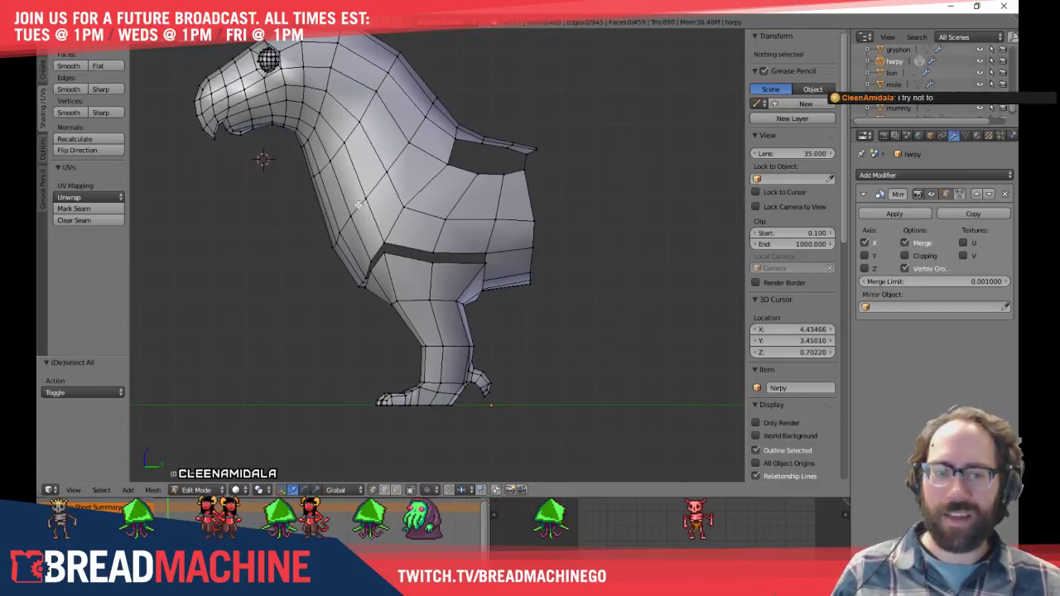
{"action": "middle_click_drag", "start_coordinate": [475, 239], "coordinate": [468, 290]}
{"action": "right_click", "coordinate": [439, 226]}
{"action": "right_click", "coordinate": [444, 206], "text": "shift"}
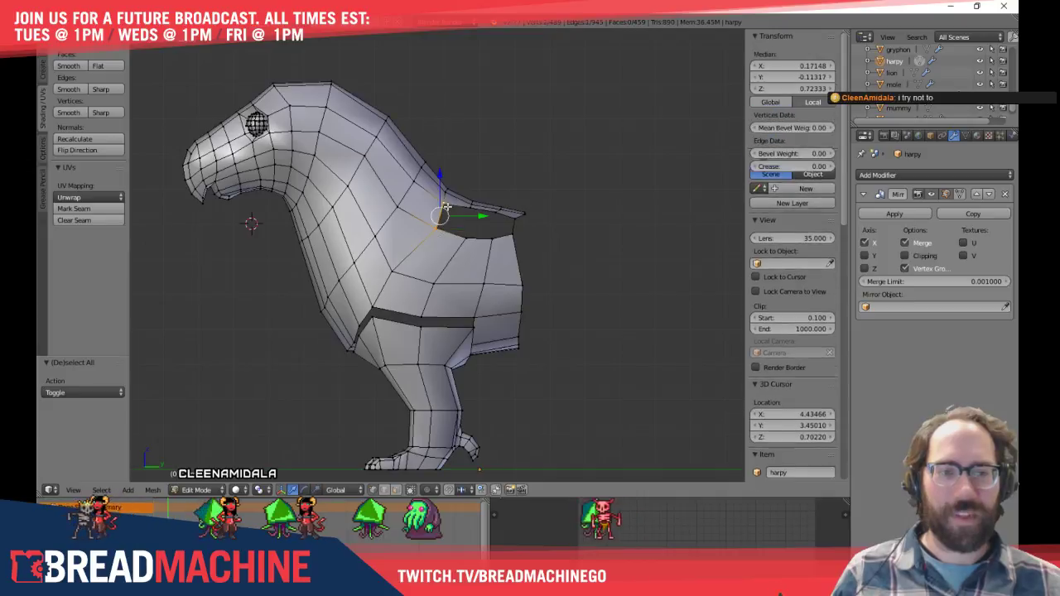
{"action": "scroll", "coordinate": [543, 268], "scroll_direction": "up", "scroll_amount": 2}
{"action": "middle_click_drag", "start_coordinate": [543, 267], "coordinate": [563, 295], "text": "shift"}
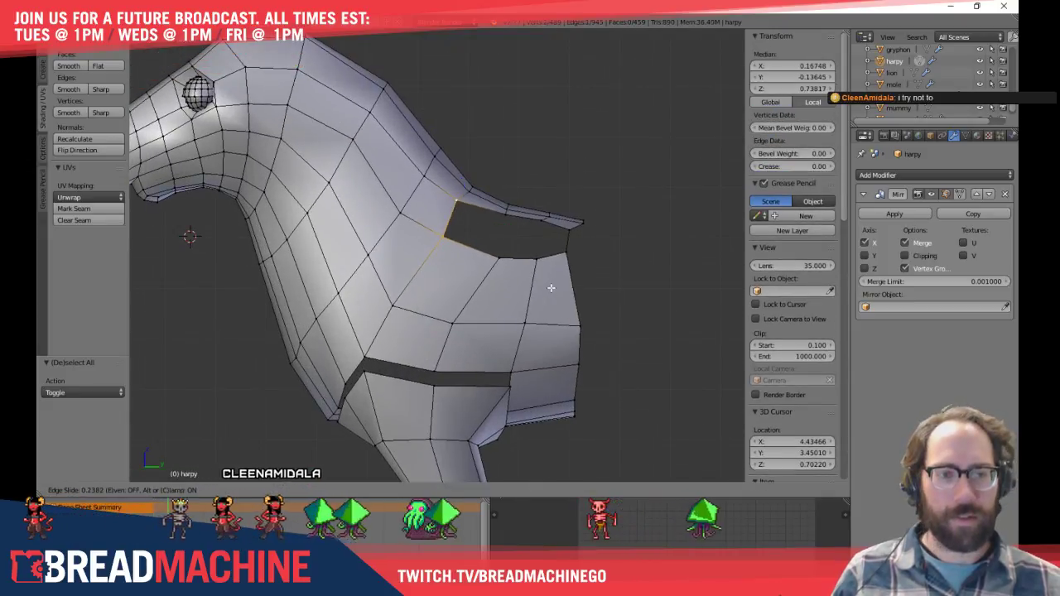
{"action": "key", "text": "g"}
{"action": "key", "text": "g"}
{"action": "left_click", "coordinate": [451, 196]}
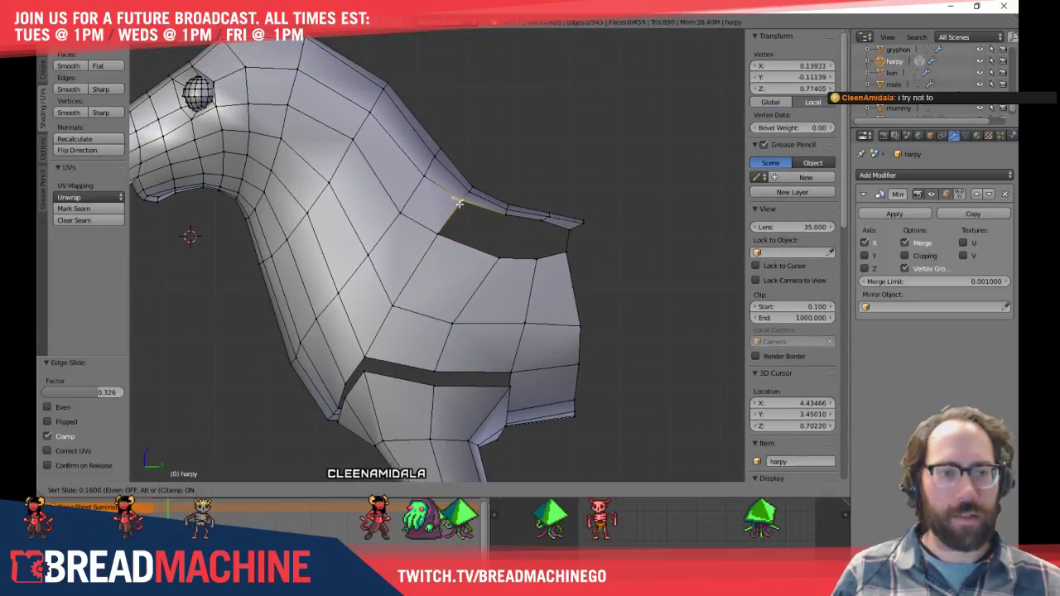
{"action": "key", "text": "a"}
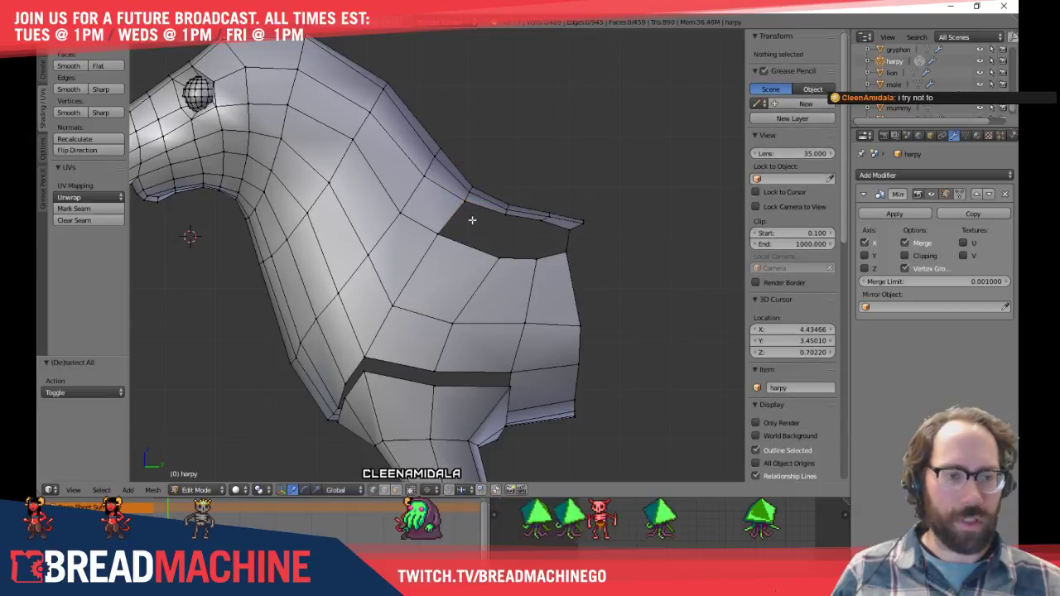
Fill the gap between the back strip and the upper flank with three faces by bridging its opposite edges
{"action": "middle_click_drag", "start_coordinate": [473, 218], "coordinate": [425, 232]}
{"action": "key", "text": "ctrl+Tab"}
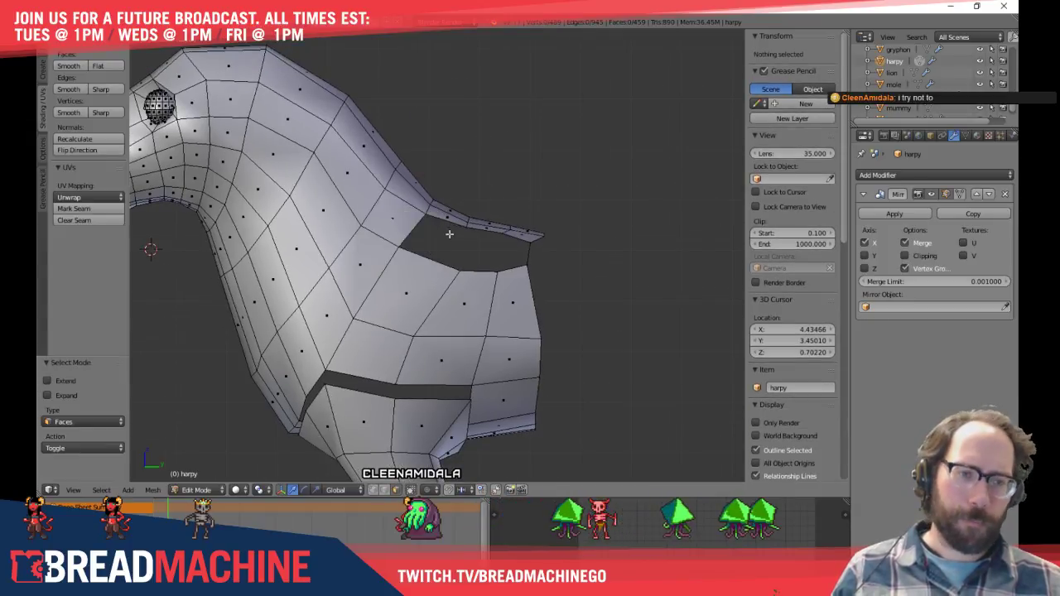
{"action": "key", "text": "ctrl+Tab"}
{"action": "left_click", "coordinate": [433, 207]}
{"action": "right_click", "coordinate": [441, 240]}
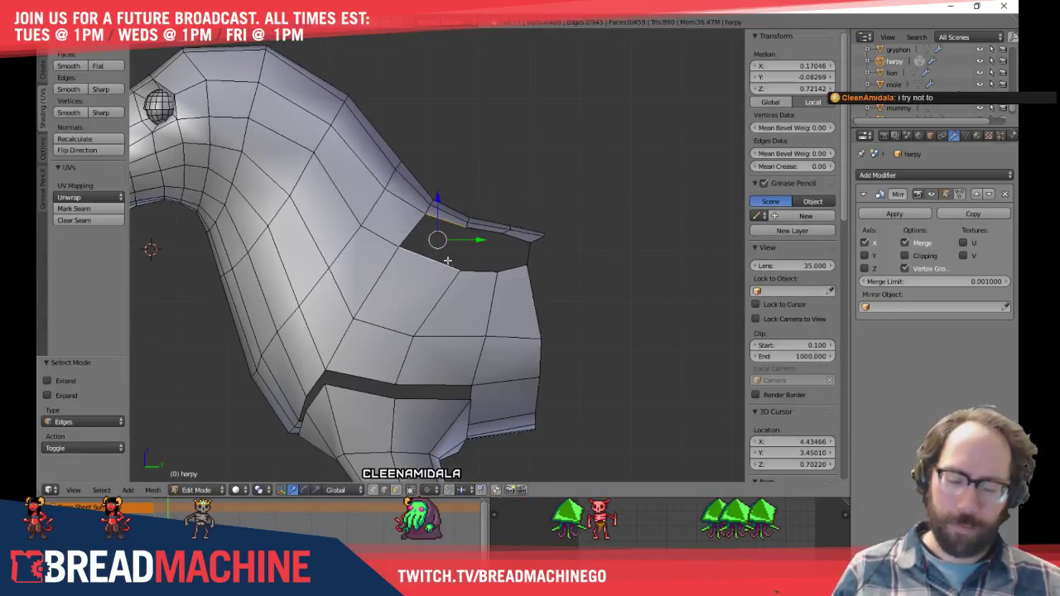
{"action": "key", "text": "f"}
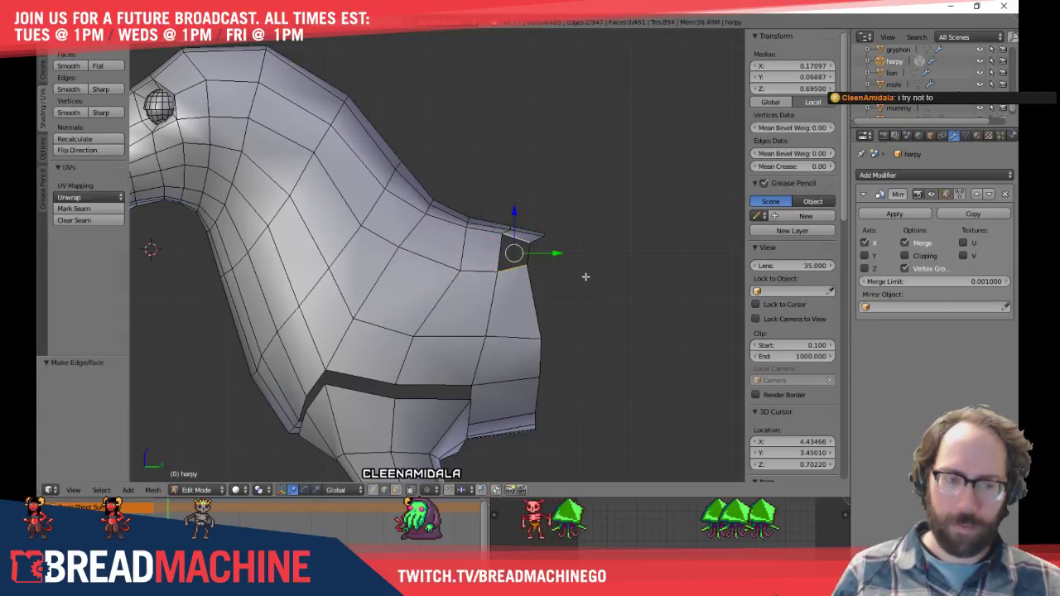
{"action": "key", "text": "a"}
{"action": "scroll", "coordinate": [560, 273], "scroll_direction": "up", "scroll_amount": 3}
{"action": "key", "text": "ctrl+Tab"}
{"action": "left_click", "coordinate": [459, 241]}
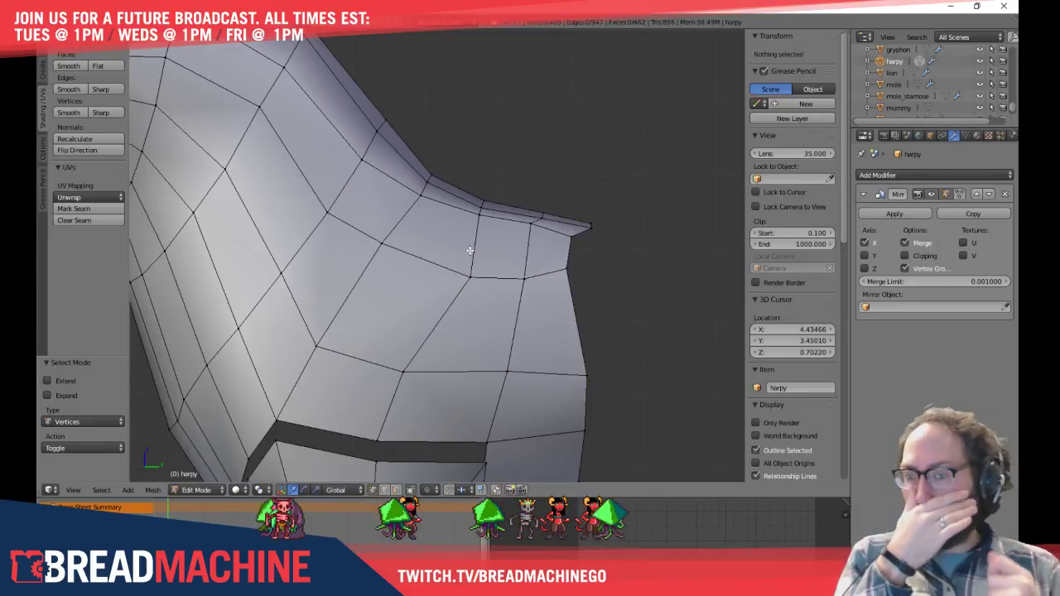
Move the edge loop at the base of the thigh down and slightly forward
{"action": "scroll", "coordinate": [427, 177], "scroll_direction": "down", "scroll_amount": 4}
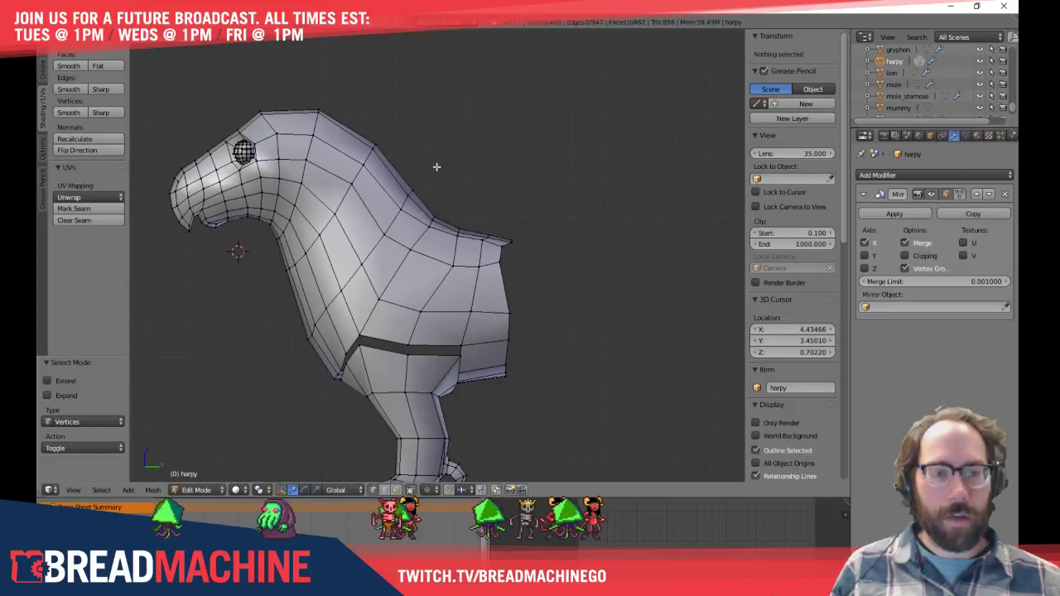
{"action": "middle_click_drag", "start_coordinate": [470, 143], "coordinate": [509, 113], "text": "shift"}
{"action": "scroll", "coordinate": [506, 199], "scroll_direction": "up", "scroll_amount": 3}
{"action": "scroll", "coordinate": [426, 177], "scroll_direction": "down", "scroll_amount": 5}
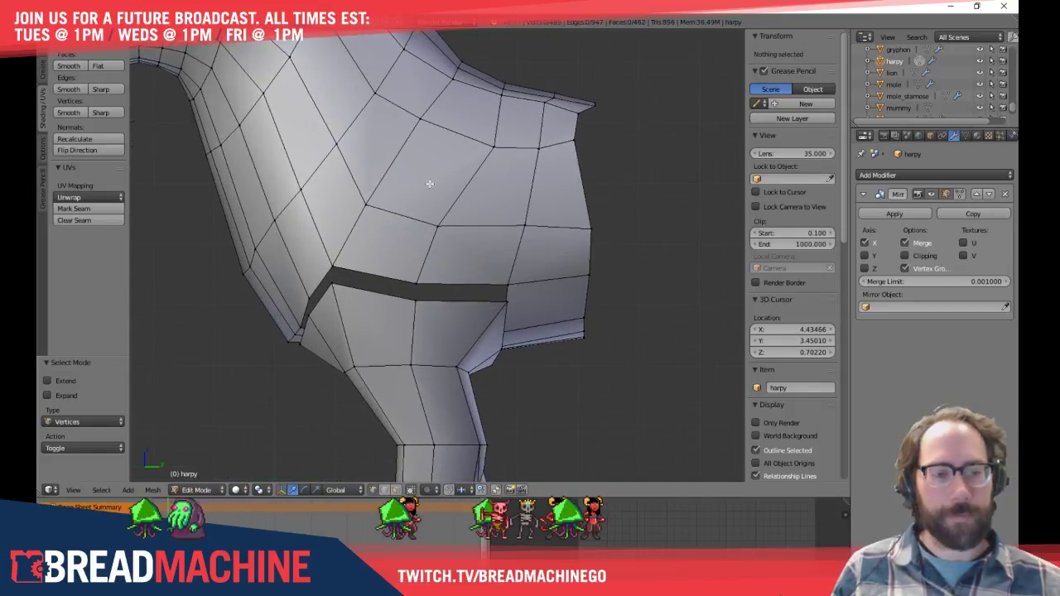
{"action": "middle_click_drag", "start_coordinate": [428, 226], "coordinate": [412, 207]}
{"action": "scroll", "coordinate": [379, 250], "scroll_direction": "up", "scroll_amount": 6}
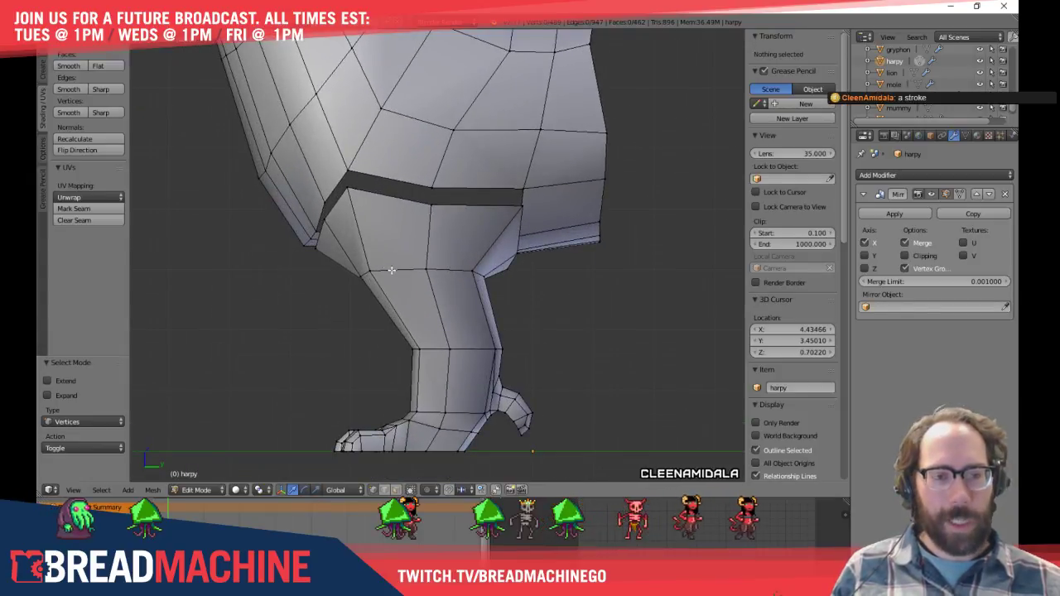
{"action": "right_click", "coordinate": [387, 268], "text": "alt"}
{"action": "key", "text": "g"}
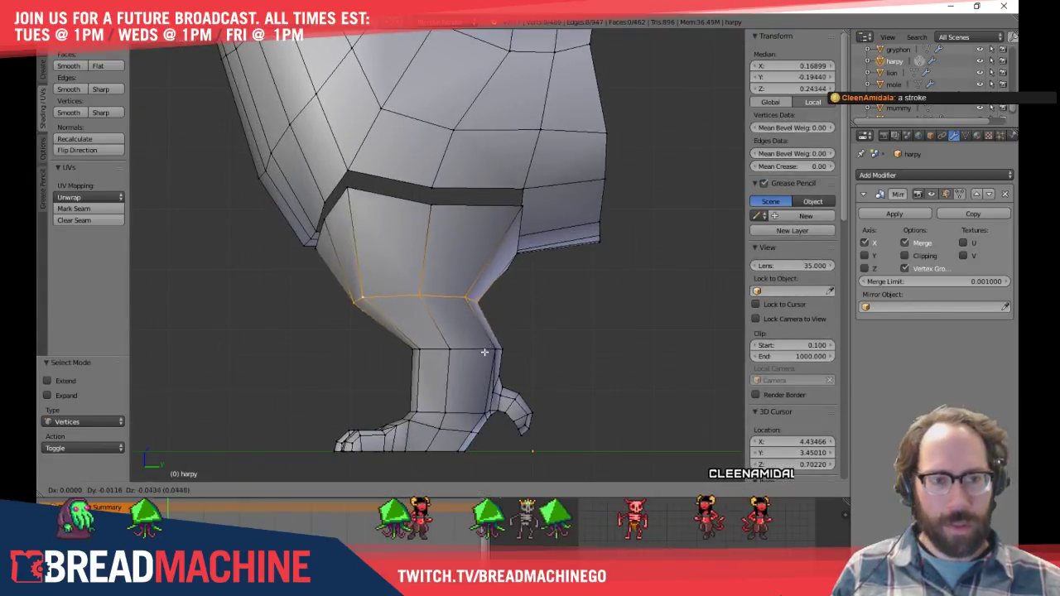
{"action": "left_click", "coordinate": [484, 356]}
{"action": "key", "text": "a"}
Narrow the lower leg by scaling down the full edge loop at the bend above the foot
{"action": "right_click", "coordinate": [458, 346], "text": "alt"}
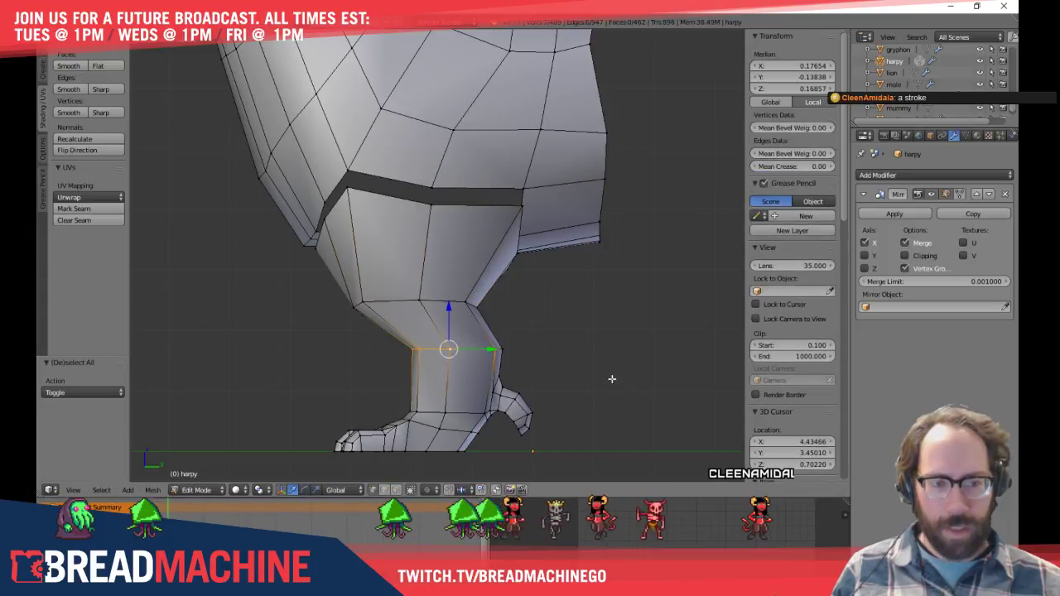
{"action": "key", "text": "z"}
{"action": "key", "text": "b"}
{"action": "left_click_drag", "start_coordinate": [398, 338], "coordinate": [528, 376]}
{"action": "key", "text": "s"}
{"action": "left_click", "coordinate": [584, 355]}
Reposition the lower leg's bend loop slightly backward over the foot
{"action": "key", "text": "g"}
{"action": "left_click", "coordinate": [563, 357]}
{"action": "key", "text": "a"}
{"action": "key", "text": "b"}
{"action": "left_click_drag", "start_coordinate": [379, 339], "coordinate": [513, 369]}
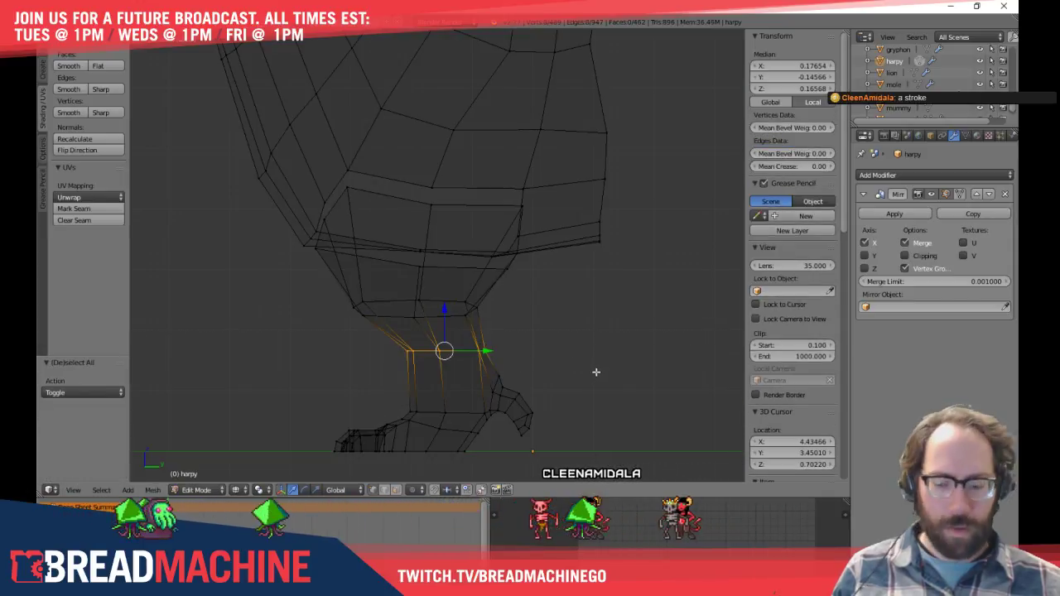
{"action": "key", "text": "g"}
{"action": "left_click", "coordinate": [613, 370]}
Shorten the whole foot, including the toes and rear claw, slightly along the Y axis
{"action": "key", "text": "a"}
{"action": "key", "text": "b"}
{"action": "left_click_drag", "start_coordinate": [310, 366], "coordinate": [638, 453]}
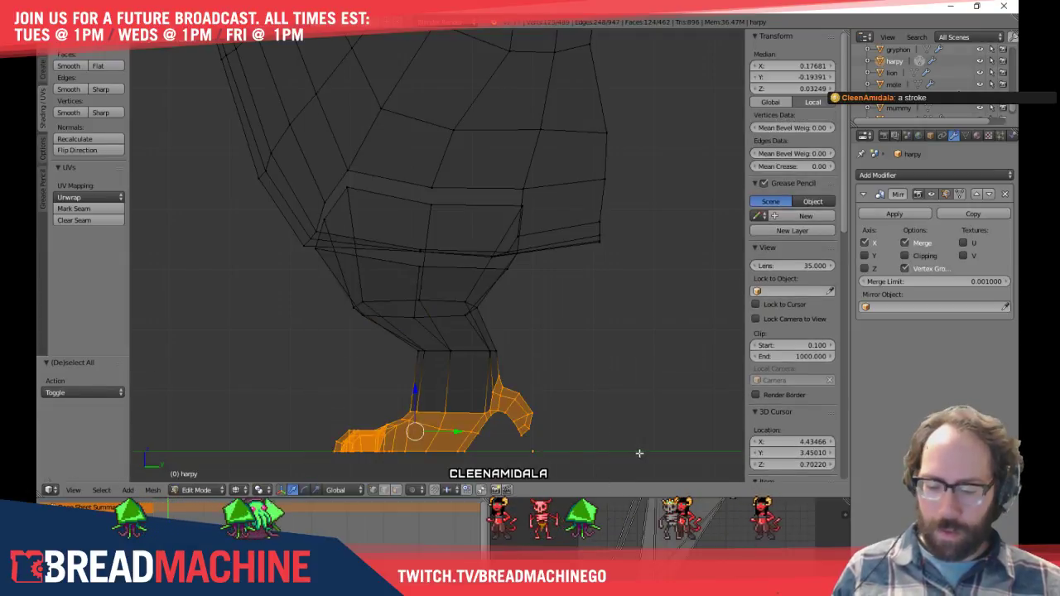
{"action": "key", "text": "s"}
{"action": "key", "text": "y"}
{"action": "left_click", "coordinate": [608, 442]}
Scale the whole foot along the X axis to adjust its width
{"action": "middle_click_drag", "start_coordinate": [608, 442], "coordinate": [581, 371]}
{"action": "key", "text": "s"}
{"action": "key", "text": "x"}
{"action": "left_click", "coordinate": [568, 362]}
{"action": "key", "text": "z"}
{"action": "mouse_move", "coordinate": [530, 353]}
{"action": "middle_mouse_down"}
{"action": "mouse_move", "coordinate": [548, 331]}
{"action": "mouse_move", "coordinate": [323, 319]}
{"action": "mouse_move", "coordinate": [267, 343]}
{"action": "mouse_move", "coordinate": [289, 326]}
{"action": "mouse_move", "coordinate": [521, 365]}
{"action": "middle_mouse_up"}
{"action": "key", "text": "a"}
{"action": "scroll", "coordinate": [521, 364], "scroll_direction": "up", "scroll_amount": 6}
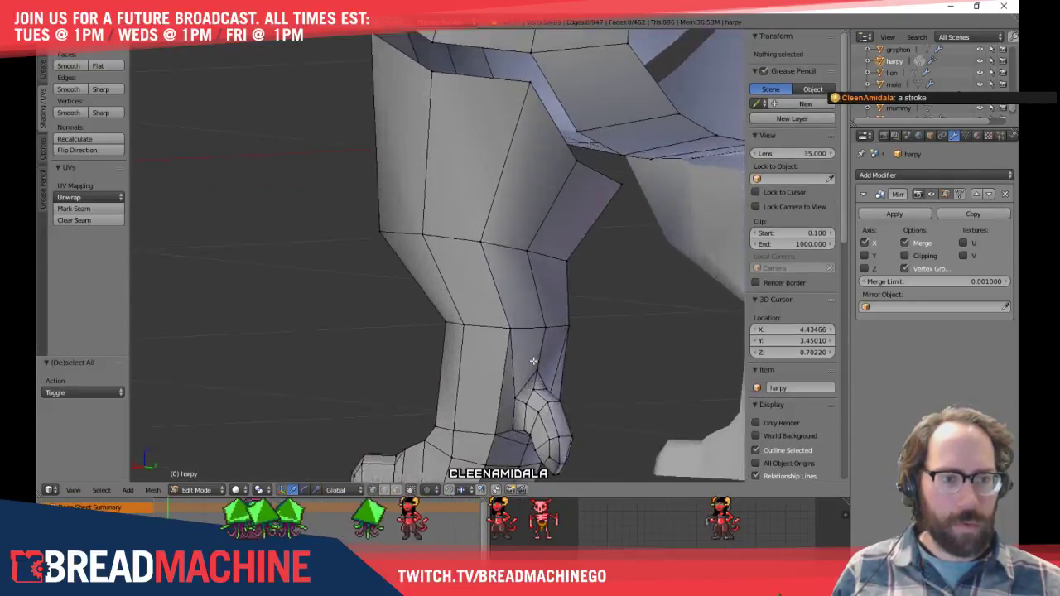
Raise the two vertices on either side of the rear toe's base by 0.012 along Z
{"action": "key", "text": "Tab"}
{"action": "key", "text": "Tab"}
{"action": "middle_click_drag", "start_coordinate": [514, 317], "coordinate": [422, 335]}
{"action": "right_click", "coordinate": [343, 377]}
{"action": "right_click", "coordinate": [416, 374], "text": "shift"}
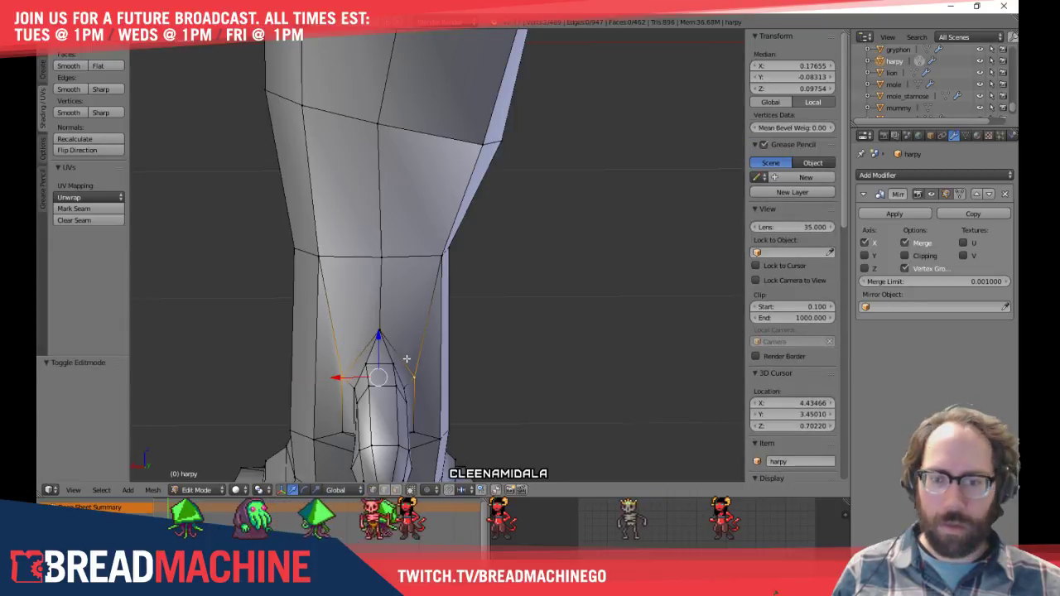
{"action": "left_click", "coordinate": [385, 321]}
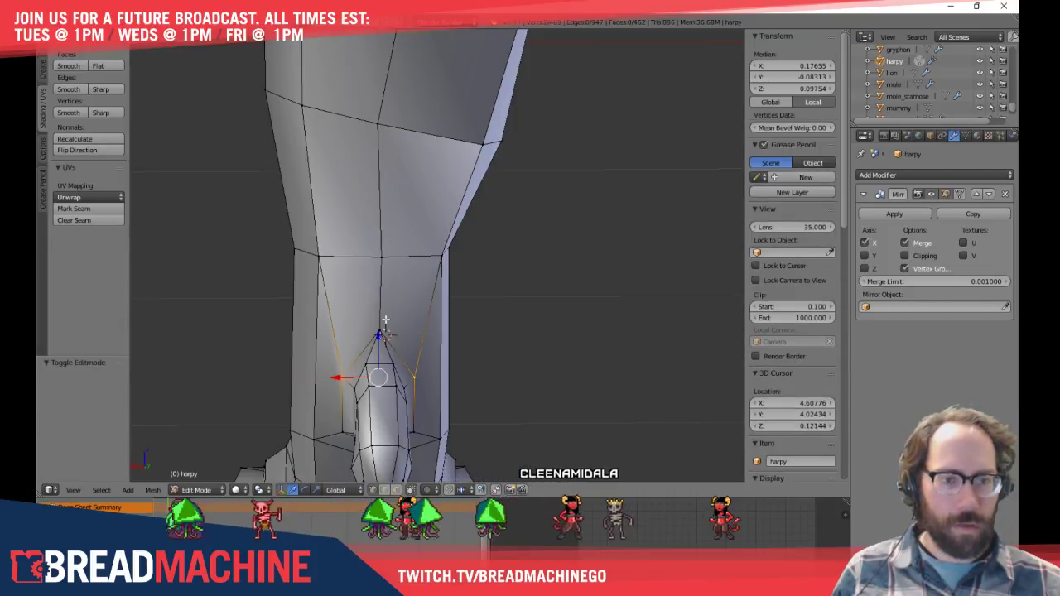
{"action": "left_click_drag", "start_coordinate": [378, 333], "coordinate": [379, 313]}
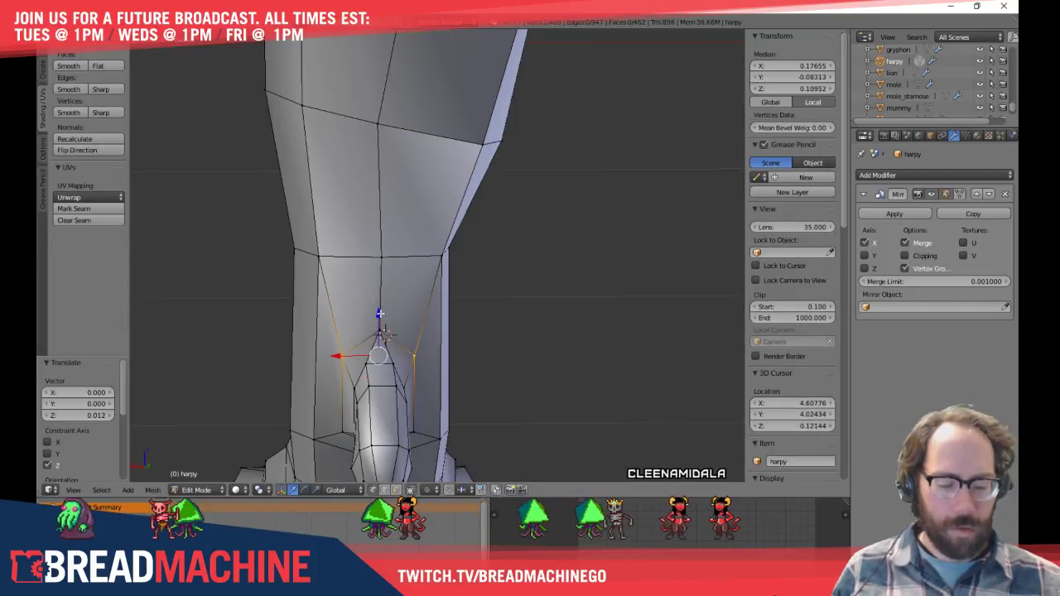
Shift the two vertices beside the rear toe's base by 0.007 along Y and 0.005 along Z
{"action": "key", "text": "KP_3"}
{"action": "key", "text": "g"}
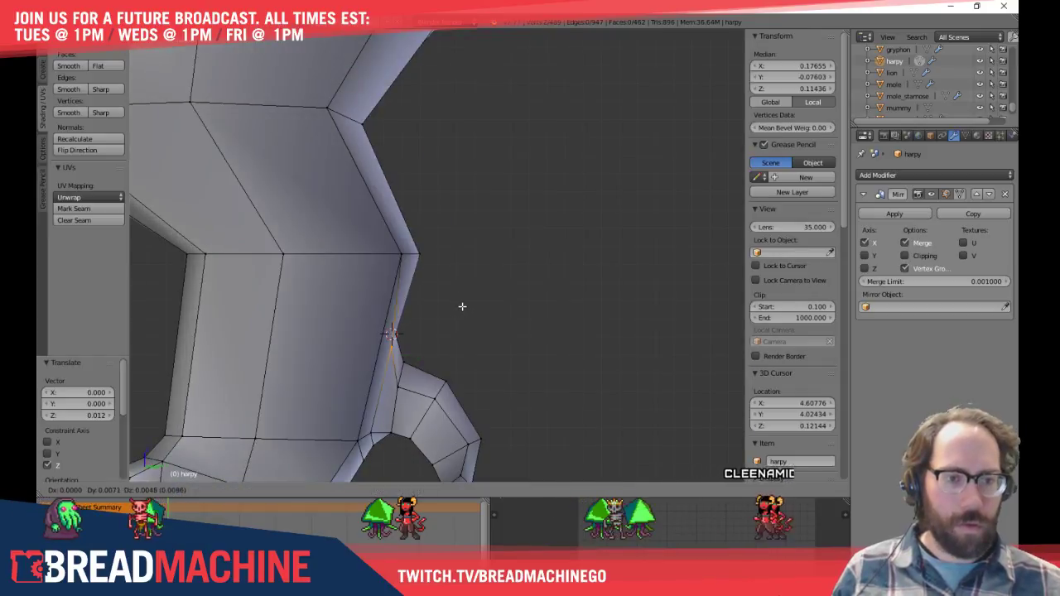
{"action": "left_click", "coordinate": [462, 306]}
{"action": "middle_click_drag", "start_coordinate": [510, 329], "coordinate": [402, 330]}
{"action": "right_click", "coordinate": [399, 330]}
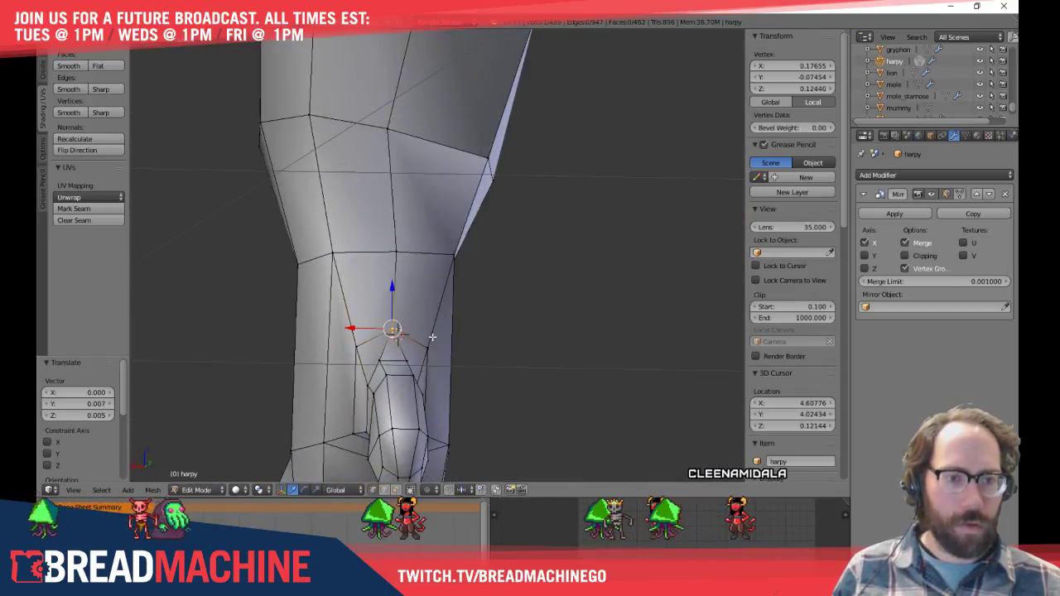
{"action": "key", "text": "a"}
Try to merge the two vertices on the upper edge of the rear toe
{"action": "middle_click_drag", "start_coordinate": [438, 335], "coordinate": [405, 339]}
{"action": "right_click", "coordinate": [372, 333]}
{"action": "right_click", "coordinate": [397, 334], "text": "shift"}
{"action": "scroll", "coordinate": [407, 330], "scroll_direction": "up", "scroll_amount": 2}
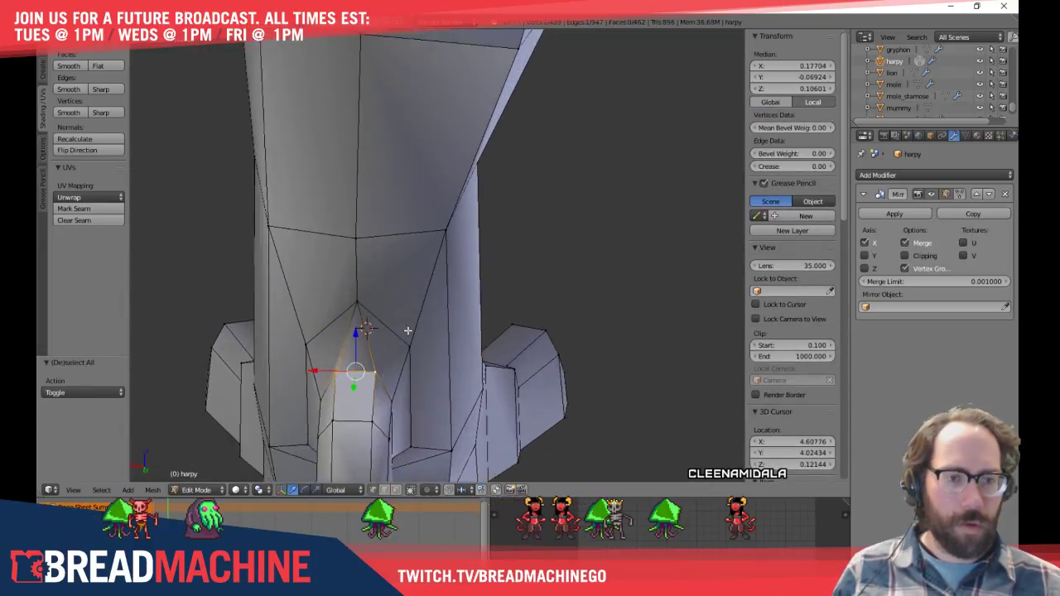
{"action": "scroll", "coordinate": [407, 330], "scroll_direction": "up", "scroll_amount": 1}
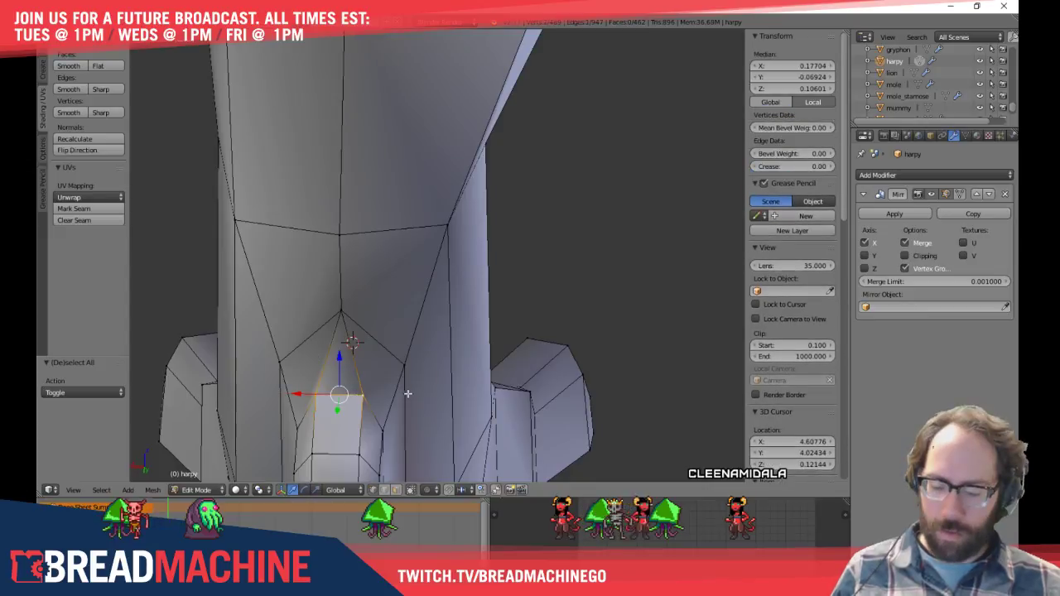
{"action": "key", "text": "alt+m"}
{"action": "left_click", "coordinate": [381, 427]}
{"action": "middle_click_drag", "start_coordinate": [398, 390], "coordinate": [536, 291]}
Examine the reshaped foot and rear toe from behind and underneath, and check the harpy's full side profile
{"action": "key", "text": "Tab"}
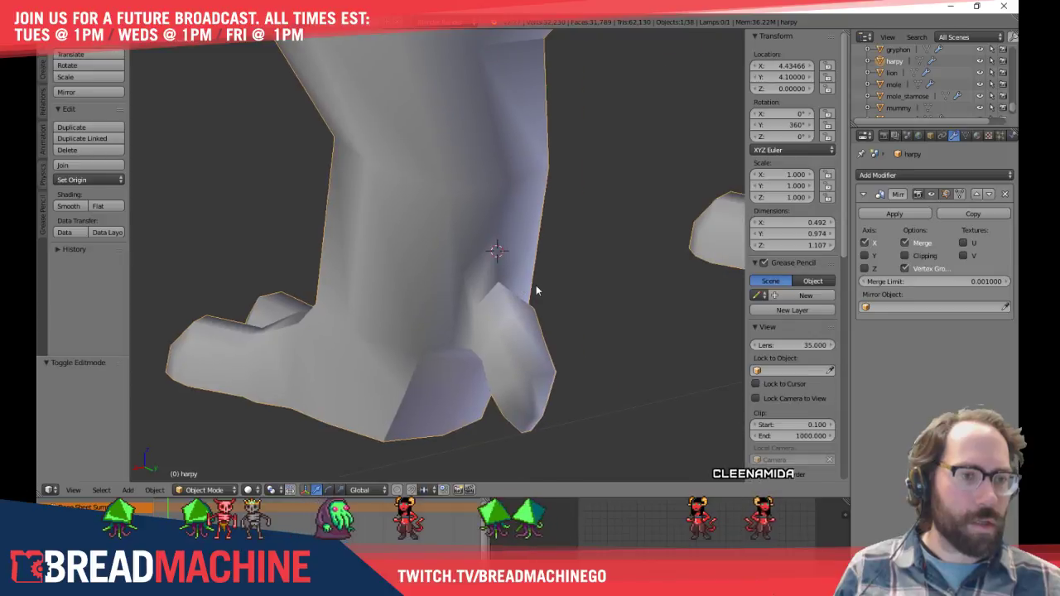
{"action": "key", "text": "Tab"}
{"action": "key", "text": "alt+z"}
{"action": "key", "text": "alt+z"}
{"action": "right_click", "coordinate": [539, 252]}
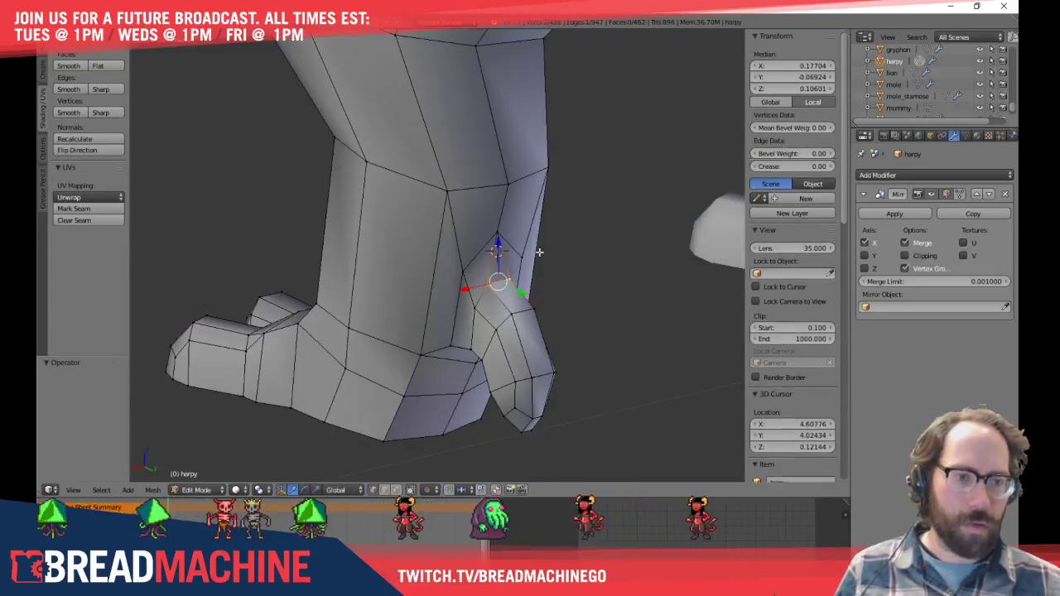
{"action": "key", "text": "a"}
{"action": "middle_click_drag", "start_coordinate": [591, 245], "coordinate": [570, 242]}
{"action": "middle_click_drag", "start_coordinate": [510, 303], "coordinate": [436, 304]}
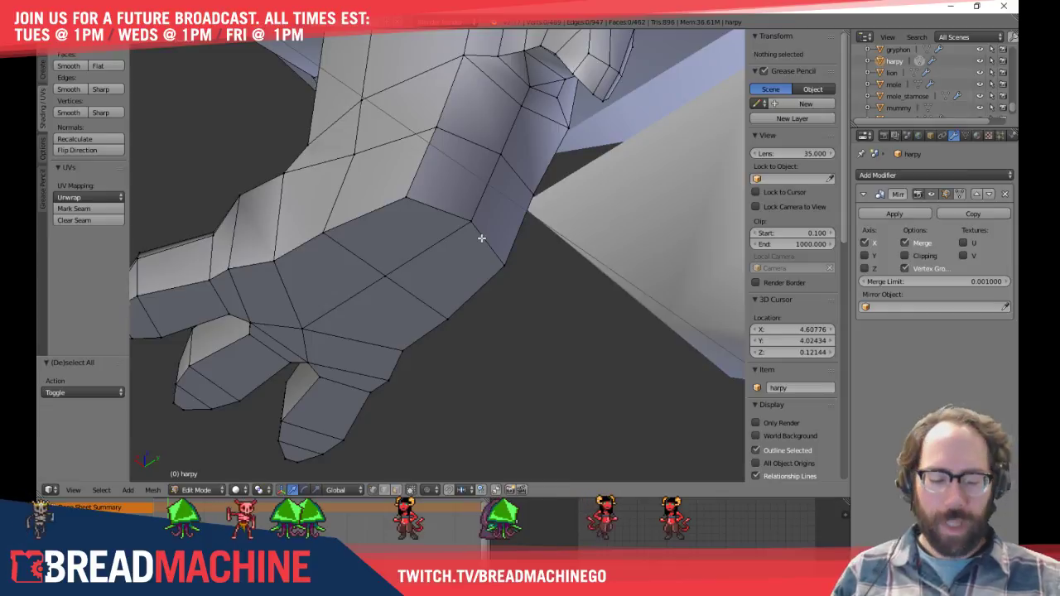
{"action": "key", "text": "KP_3"}
{"action": "key", "text": "KP_3"}
{"action": "key", "text": "Home"}
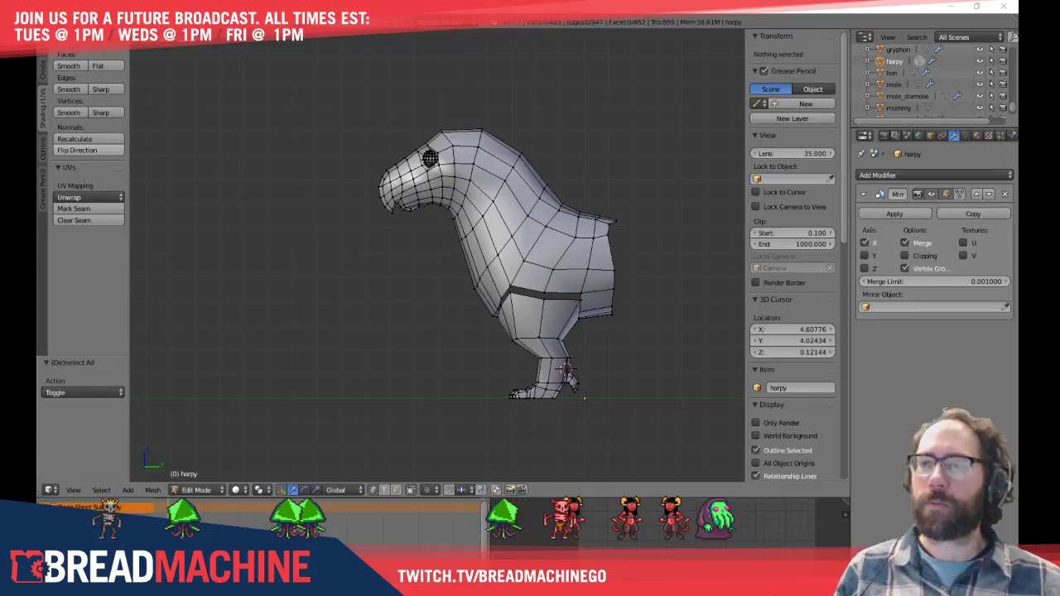
{"action": "key", "text": "alt+Tab"}
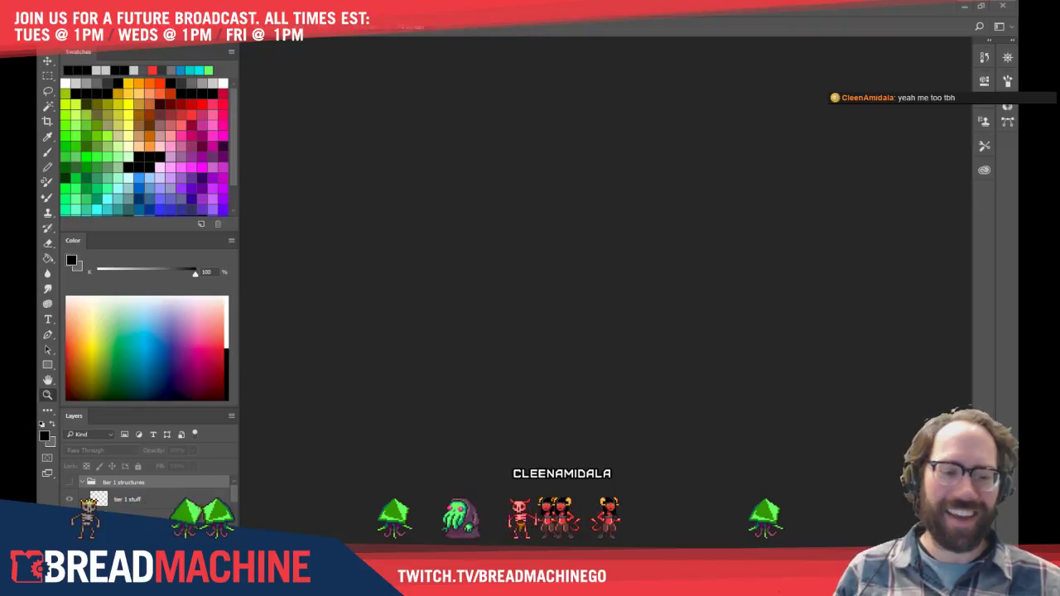
{"action": "key", "text": "alt+Tab"}
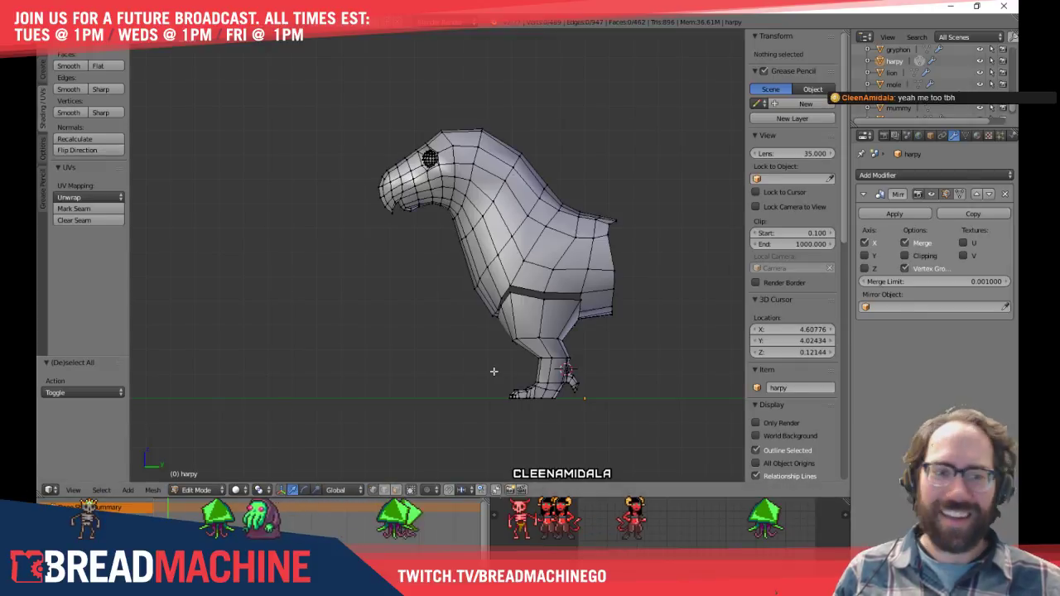
Move the thigh's open top loop by -0.011 along Y and -0.063 along Z, and scale it to 0.799 along Y
{"action": "scroll", "coordinate": [562, 324], "scroll_direction": "up", "scroll_amount": 6}
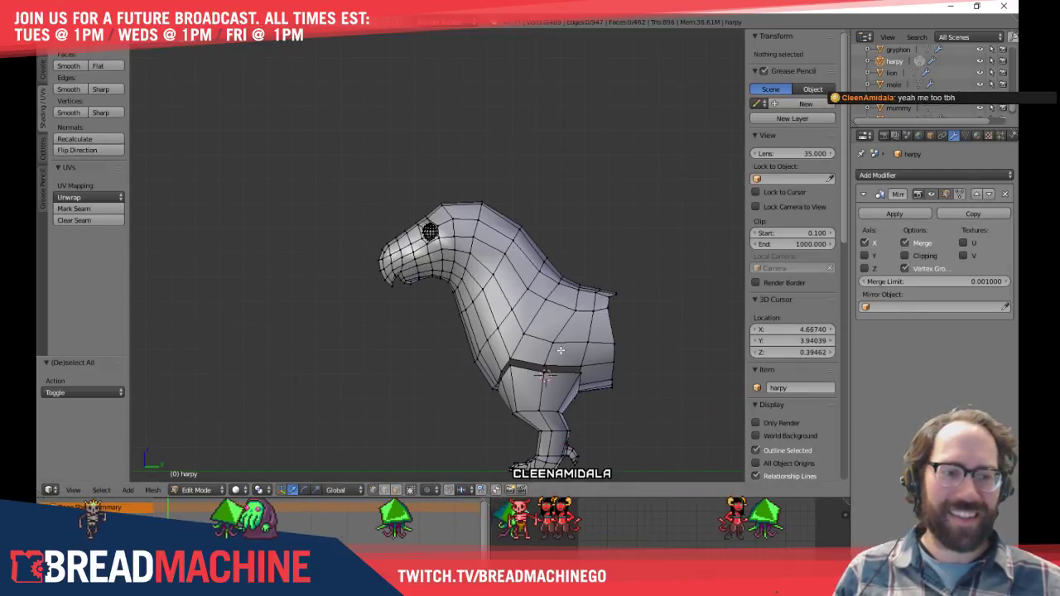
{"action": "scroll", "coordinate": [647, 258], "scroll_direction": "up", "scroll_amount": 2}
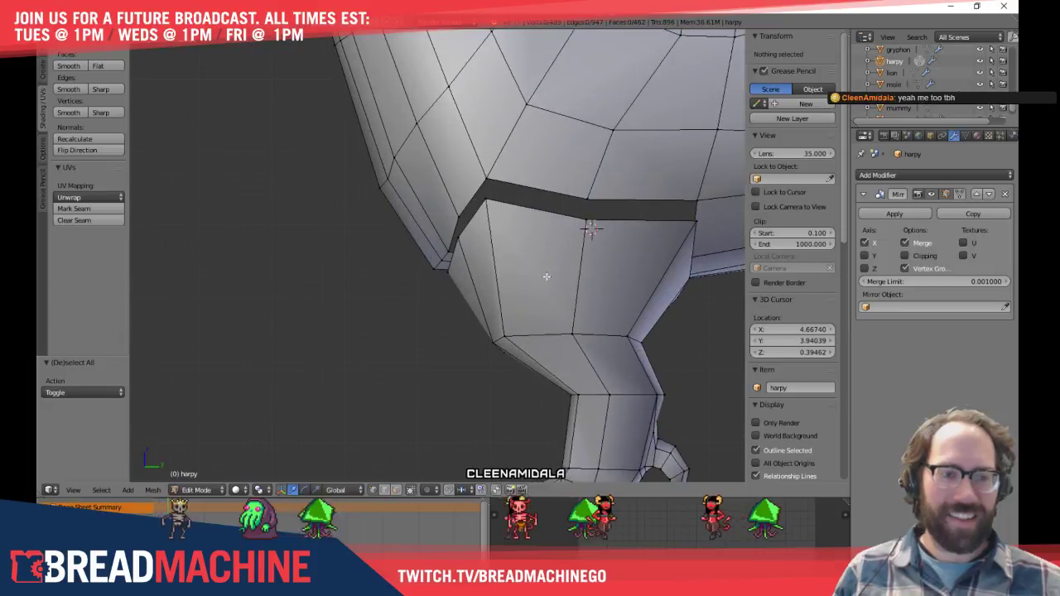
{"action": "middle_click_drag", "start_coordinate": [596, 277], "coordinate": [589, 276], "text": "shift"}
{"action": "right_click", "coordinate": [587, 221], "text": "alt"}
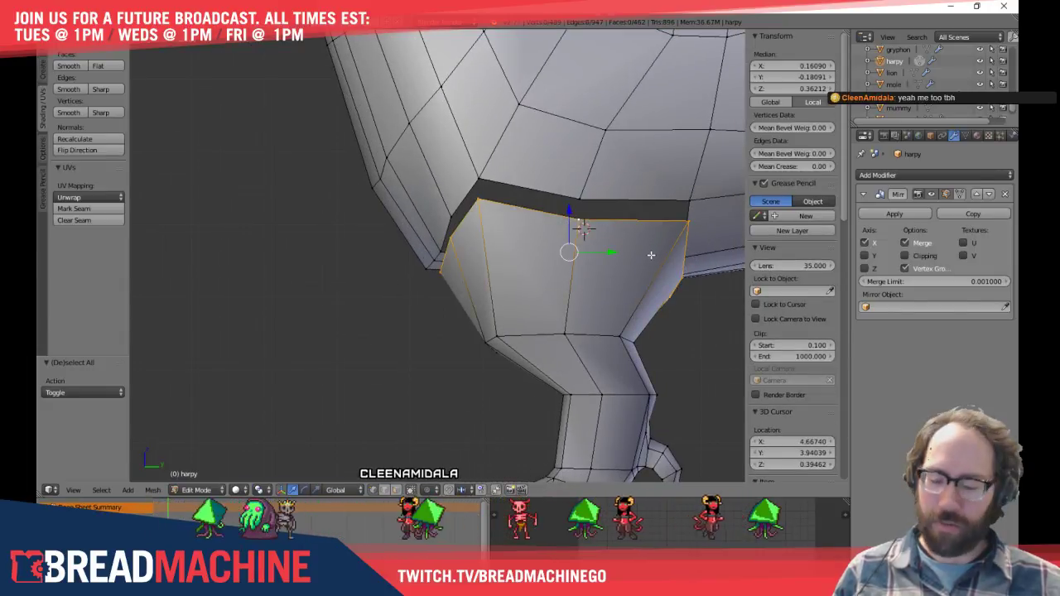
{"action": "key", "text": "g"}
{"action": "left_click", "coordinate": [664, 318]}
{"action": "middle_click_drag", "start_coordinate": [664, 318], "coordinate": [591, 303], "text": "shift"}
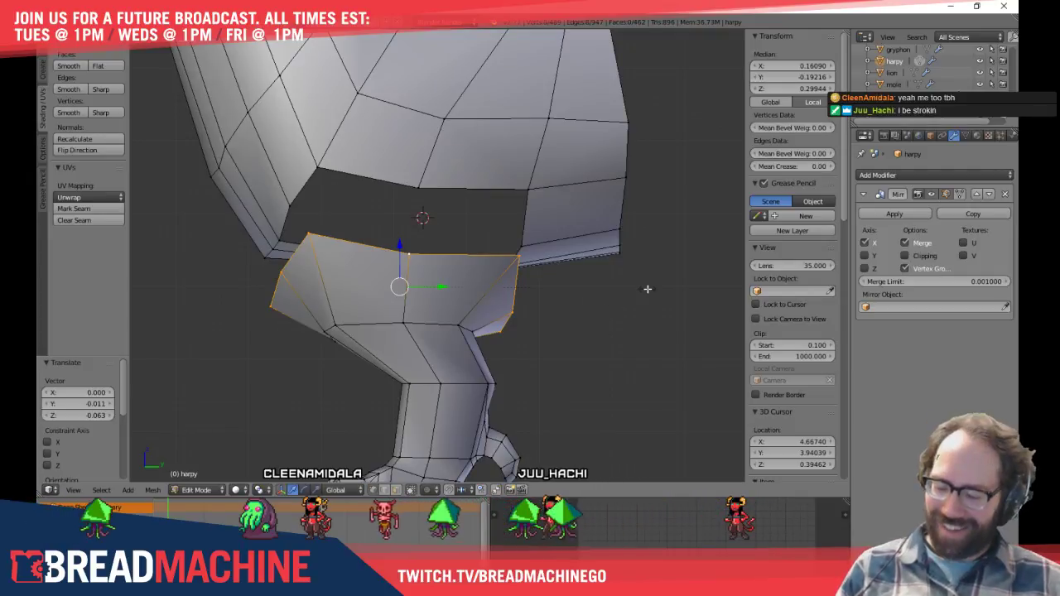
{"action": "key", "text": "s"}
{"action": "left_click", "coordinate": [591, 273]}
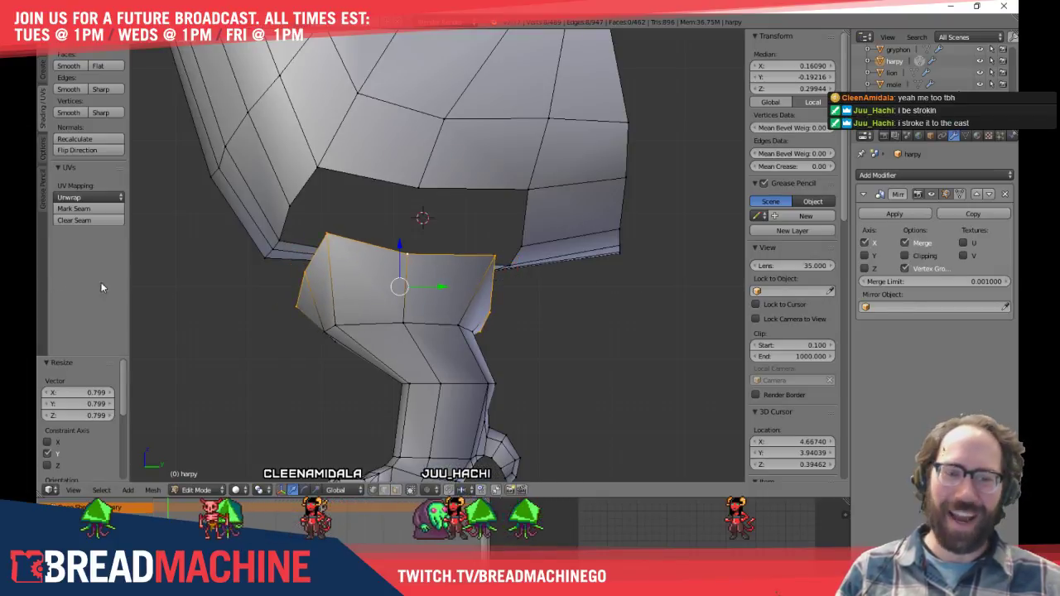
Shift the two front vertices of the thigh's open top loop slightly toward the rear along Y
{"action": "middle_click_drag", "start_coordinate": [272, 258], "coordinate": [377, 282]}
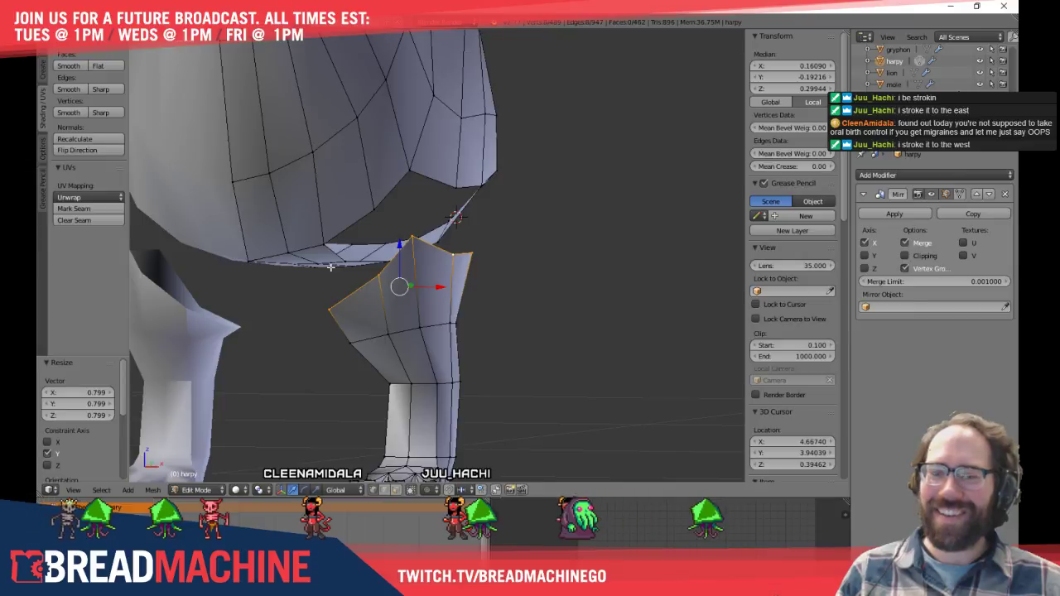
{"action": "right_click", "coordinate": [327, 308]}
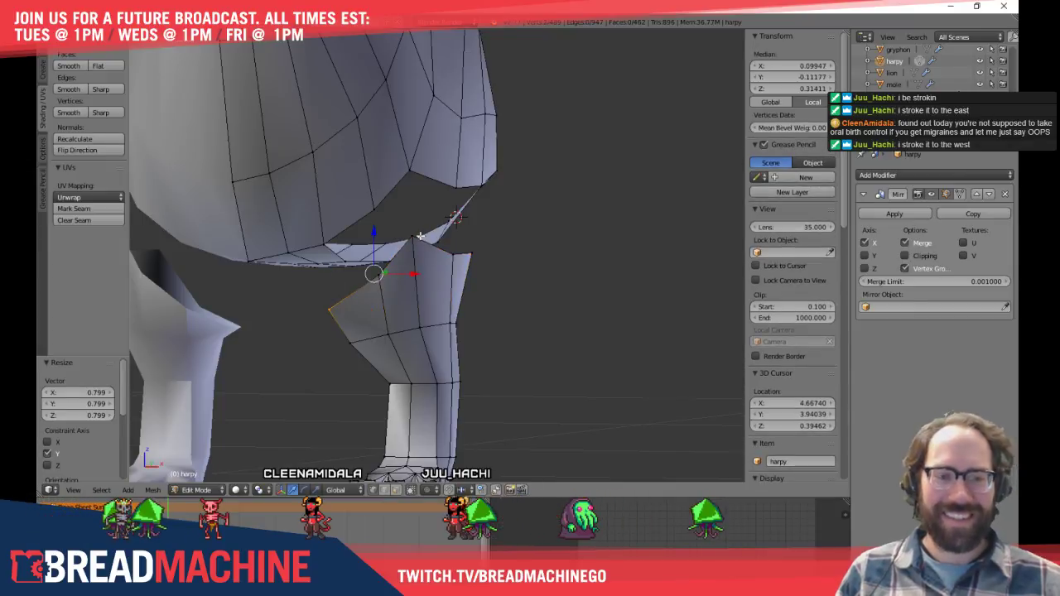
{"action": "middle_click_drag", "start_coordinate": [420, 236], "coordinate": [406, 214]}
{"action": "key", "text": "a"}
{"action": "right_click", "coordinate": [404, 217]}
{"action": "right_click", "coordinate": [346, 270], "text": "shift"}
{"action": "scroll", "coordinate": [348, 272], "scroll_direction": "up", "scroll_amount": 3}
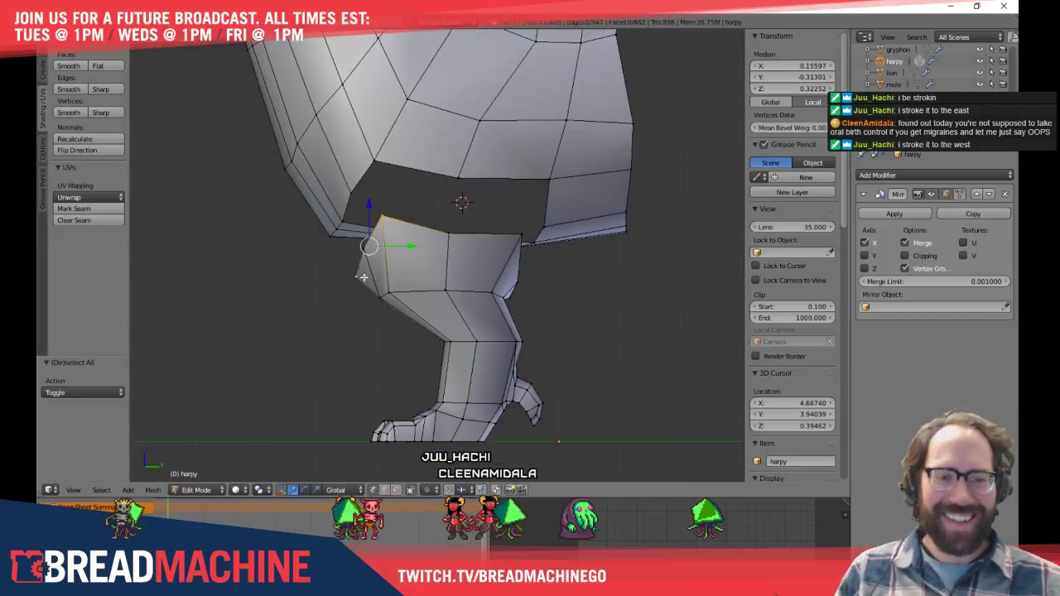
{"action": "scroll", "coordinate": [363, 282], "scroll_direction": "up", "scroll_amount": 2}
{"action": "left_click_drag", "start_coordinate": [376, 243], "coordinate": [390, 245]}
{"action": "left_click", "coordinate": [394, 245]}
Move the front outer vertex of the thigh's top loop by -0.039 along Y and -0.028 along Z
{"action": "right_click", "coordinate": [367, 193]}
{"action": "key", "text": "g"}
{"action": "left_click", "coordinate": [331, 225]}
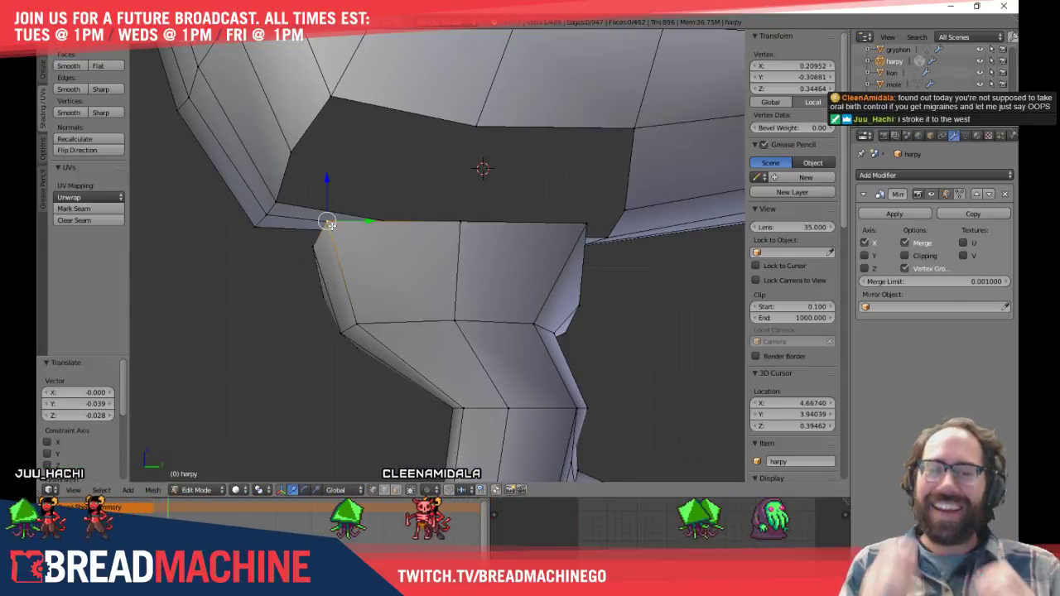
Reposition the rear vertices of the thigh's top loop, raising the lowest one by 0.049 along Z and 0.004 along Y
{"action": "middle_click_drag", "start_coordinate": [517, 267], "coordinate": [465, 279], "text": "shift"}
{"action": "right_click", "coordinate": [508, 217]}
{"action": "key", "text": "g"}
{"action": "left_click", "coordinate": [511, 300]}
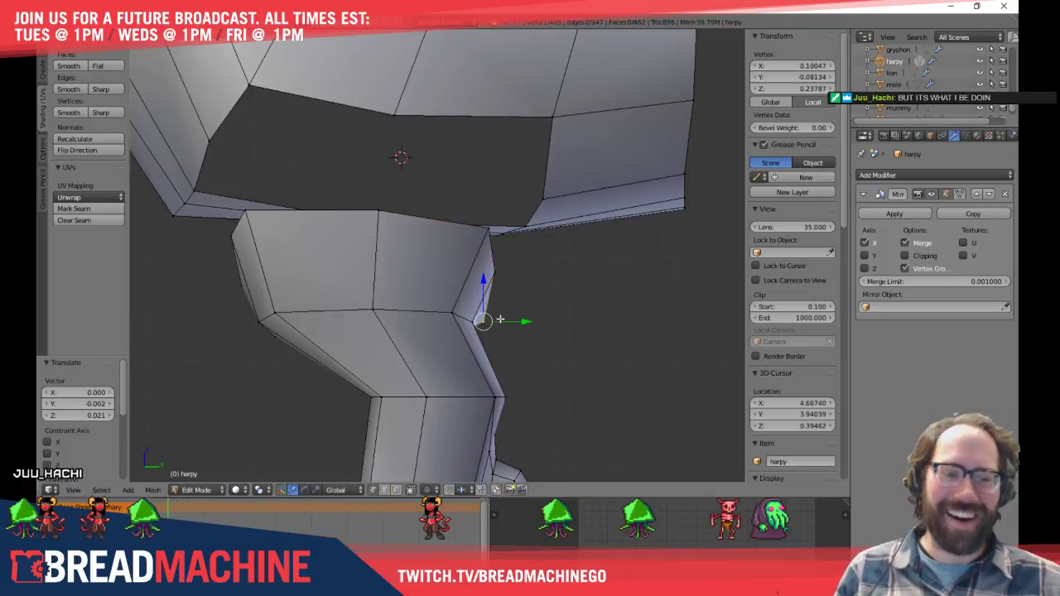
{"action": "key", "text": "g"}
{"action": "left_click", "coordinate": [502, 269]}
Move the inner middle vertex of the thigh's top loop by 0.005 along X, 0.001 along Y and 0.014 along Z
{"action": "middle_click_drag", "start_coordinate": [585, 300], "coordinate": [452, 298]}
{"action": "right_click", "coordinate": [524, 320]}
{"action": "key", "text": "g"}
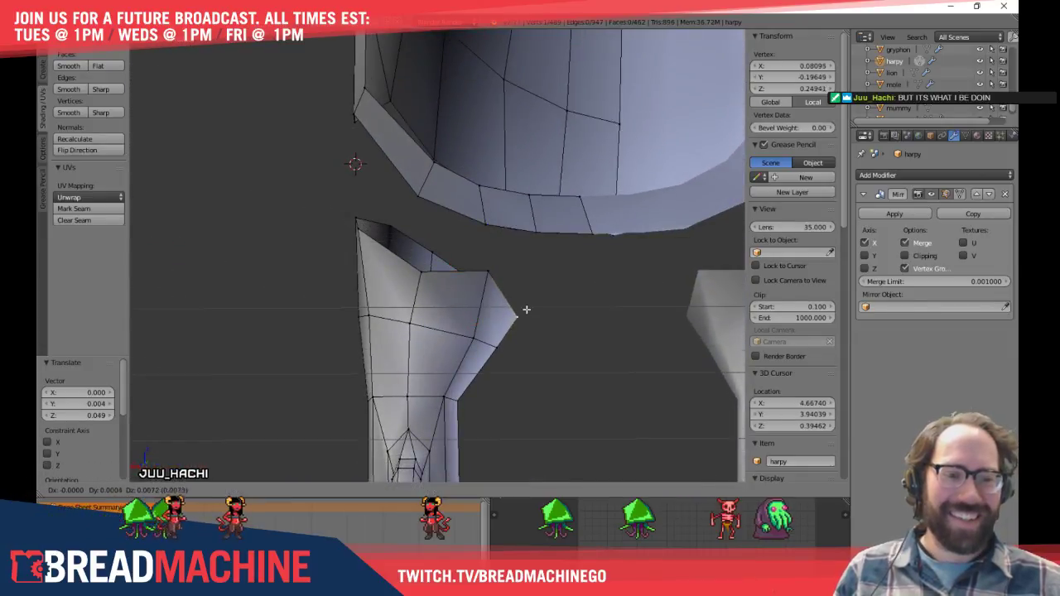
{"action": "left_click", "coordinate": [519, 304]}
Slide the inner rear vertex of the loop below the thigh's opening by 0.279 and move the neighbouring inner vertex outward in line with it
{"action": "scroll", "coordinate": [488, 340], "scroll_direction": "up", "scroll_amount": 1}
{"action": "right_click", "coordinate": [477, 354]}
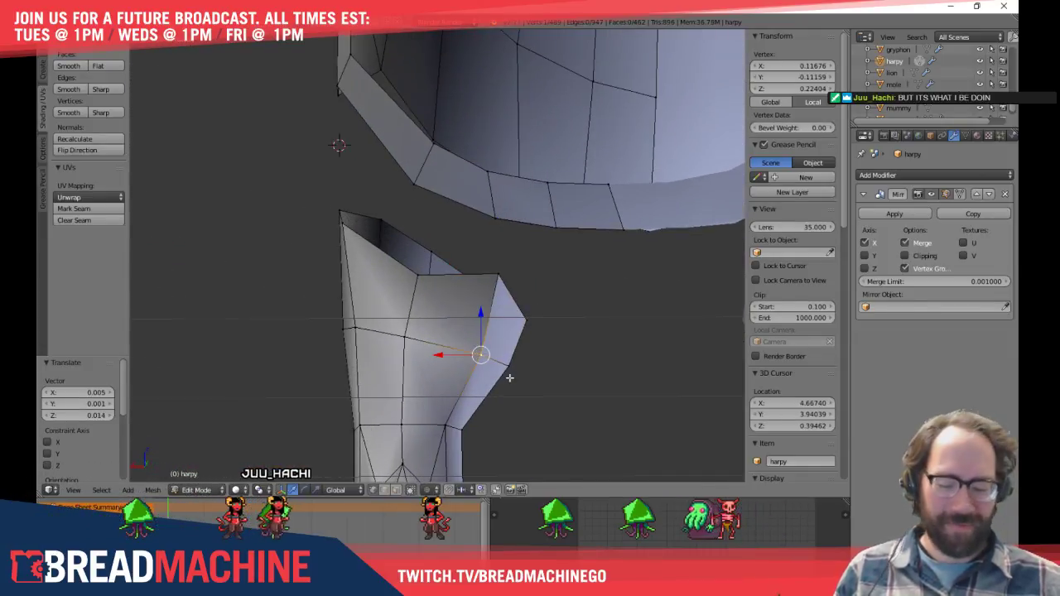
{"action": "key", "text": "KP_1"}
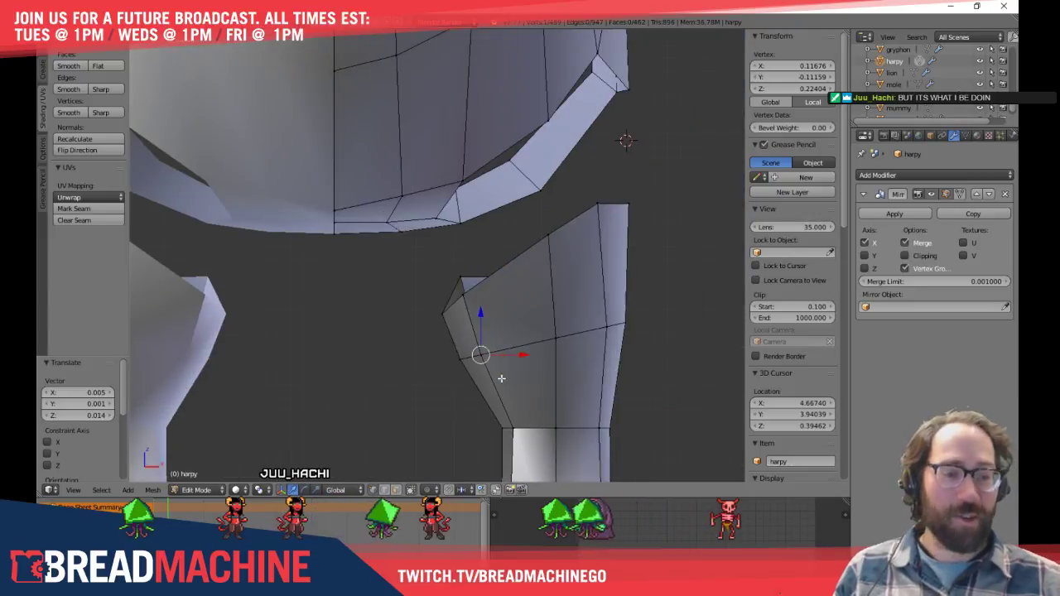
{"action": "middle_click_drag", "start_coordinate": [470, 341], "coordinate": [472, 315], "text": "shift"}
{"action": "key", "text": "shift+v"}
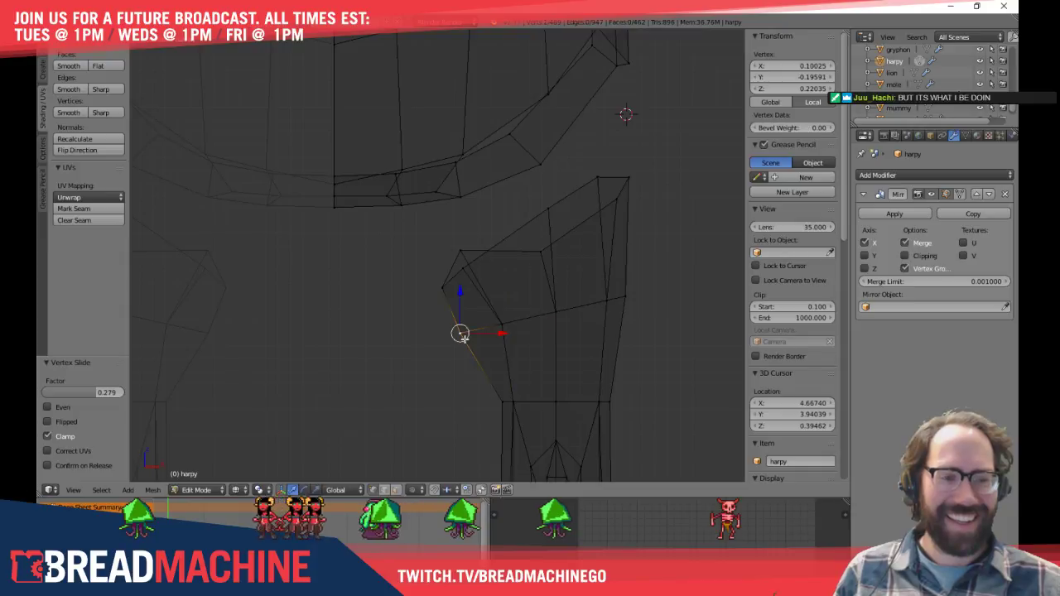
{"action": "key", "text": "g"}
{"action": "left_click", "coordinate": [501, 349]}
{"action": "key", "text": "a"}
{"action": "key", "text": "KP_1"}
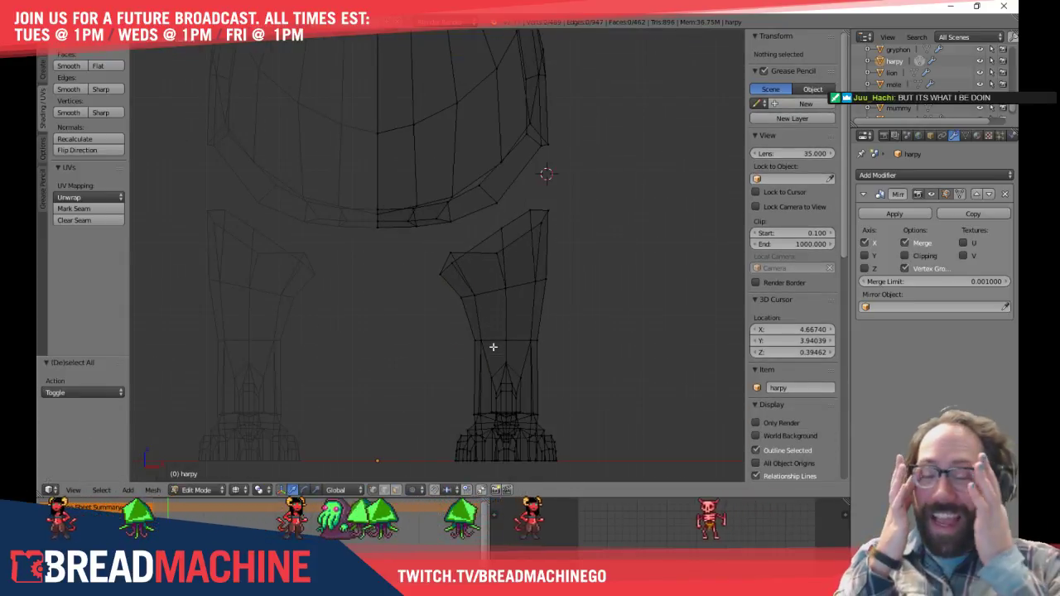
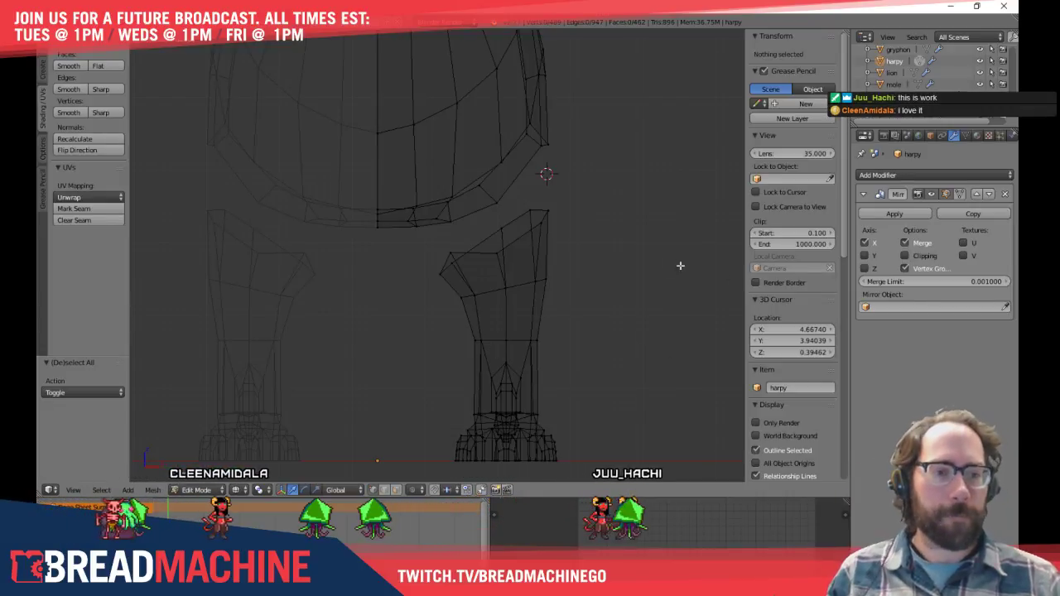
Lower the inner rear vertex of the thigh's top loop slightly in the front wireframe view
{"action": "scroll", "coordinate": [464, 272], "scroll_direction": "up", "scroll_amount": 5}
{"action": "right_click", "coordinate": [389, 270]}
{"action": "middle_click_drag", "start_coordinate": [444, 268], "coordinate": [416, 274], "text": "shift"}
{"action": "key", "text": "a"}
{"action": "right_click", "coordinate": [361, 261]}
{"action": "key", "text": "g"}
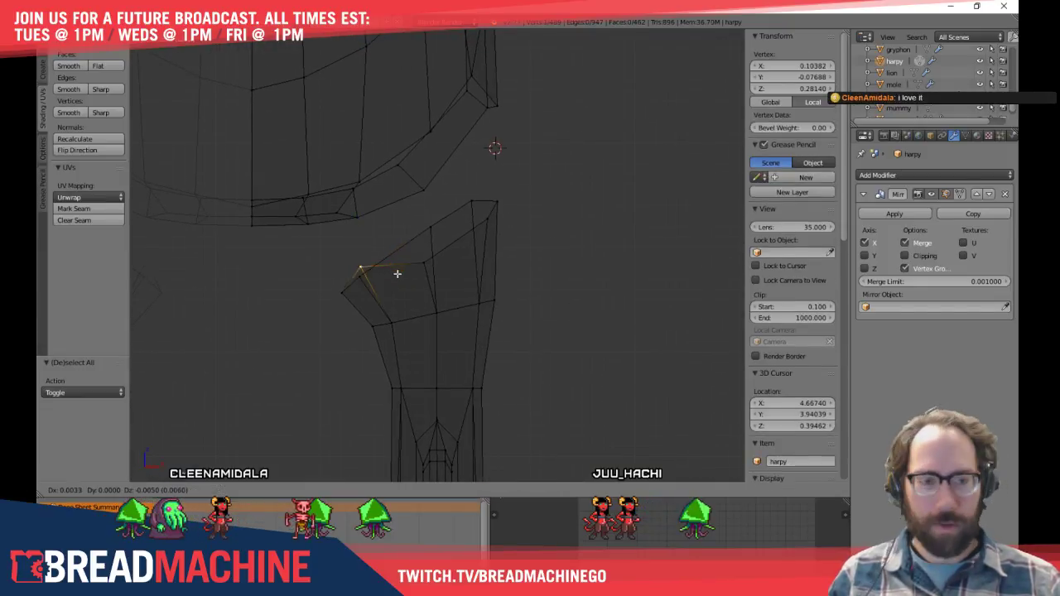
{"action": "right_click", "coordinate": [402, 286]}
{"action": "key", "text": "a"}
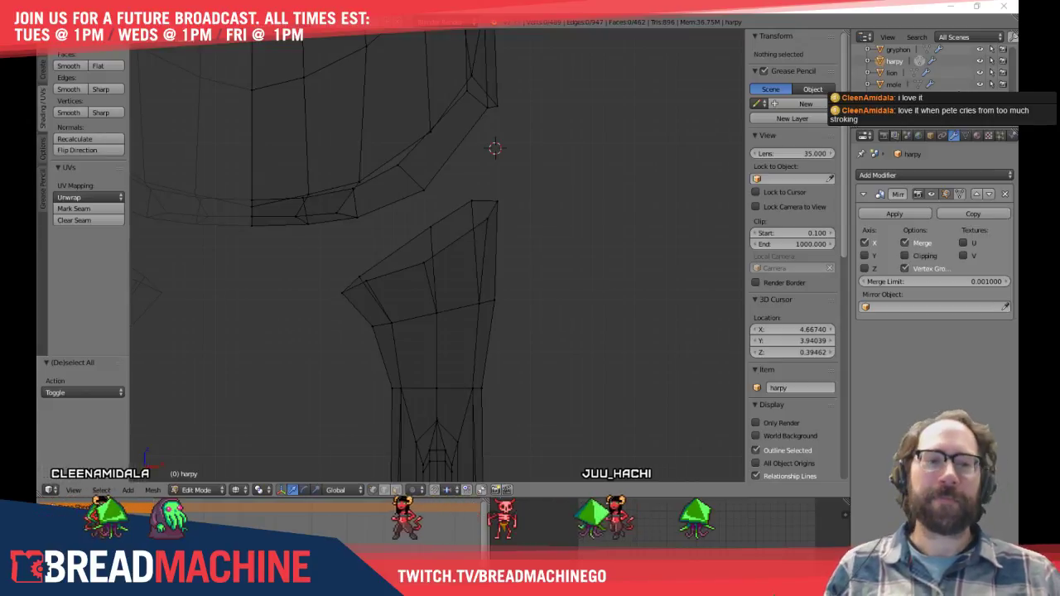
Rotate the thigh's whole top loop by 16.462° in front view and shift it about 0.008 along X
{"action": "right_click", "coordinate": [461, 236]}
{"action": "key", "text": "a"}
{"action": "right_click", "coordinate": [464, 241], "text": "alt"}
{"action": "middle_click_drag", "start_coordinate": [465, 241], "coordinate": [532, 254]}
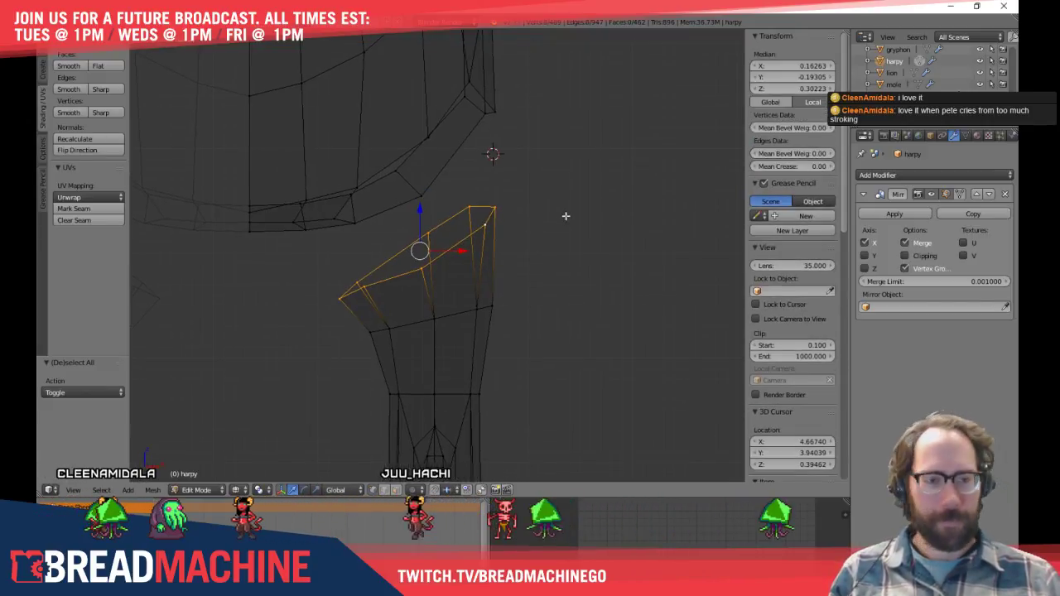
{"action": "key", "text": "r"}
{"action": "left_click", "coordinate": [568, 254]}
{"action": "key", "text": "g"}
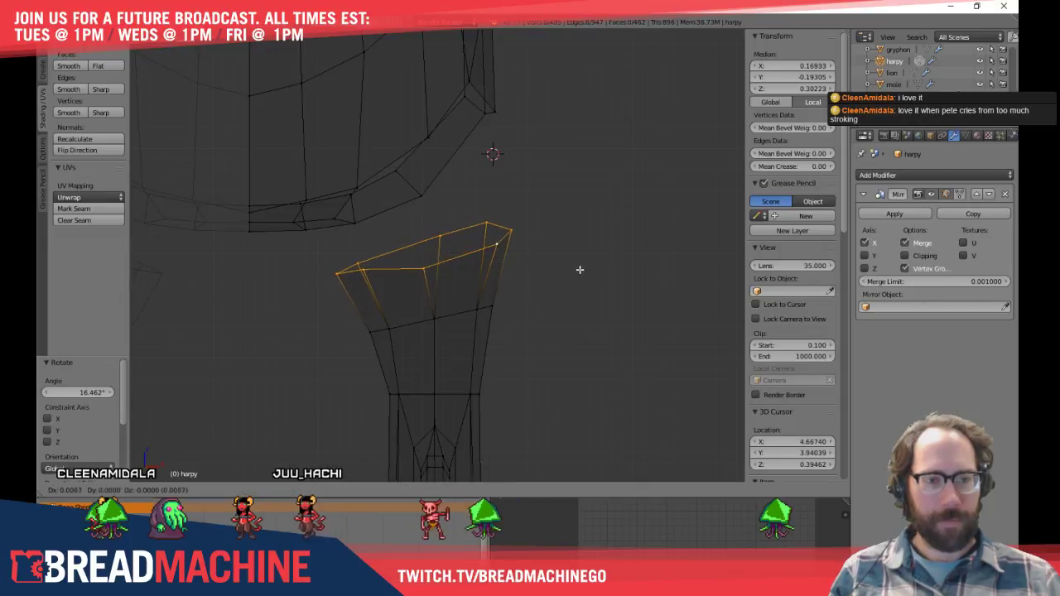
{"action": "left_click", "coordinate": [579, 269]}
Rotate the edge loop below the thigh's opening by 6.622° in front view
{"action": "key", "text": "a"}
{"action": "right_click", "coordinate": [444, 314], "text": "alt"}
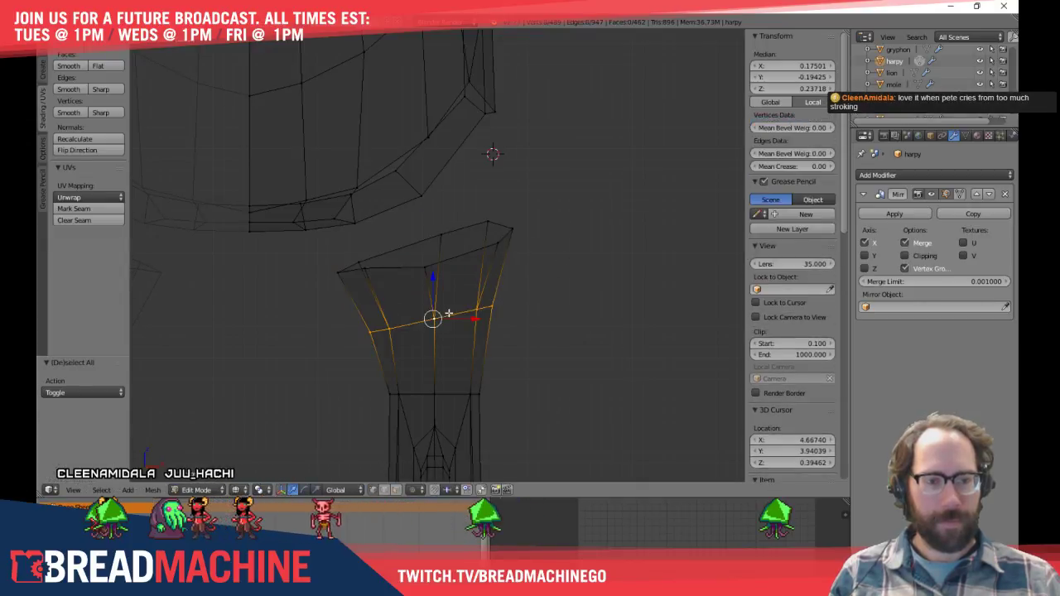
{"action": "key", "text": "r"}
{"action": "left_click", "coordinate": [592, 328]}
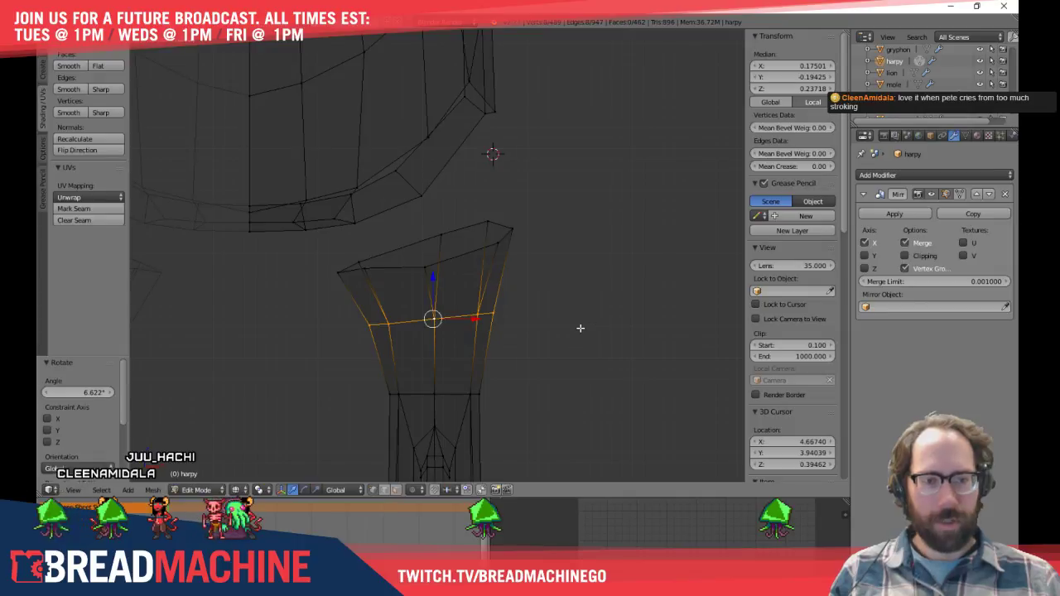
{"action": "key", "text": "a"}
Extrude the thigh's open top loop upward and toward the rear into the gap in the body, working in solid side view
{"action": "key", "text": "KP_1"}
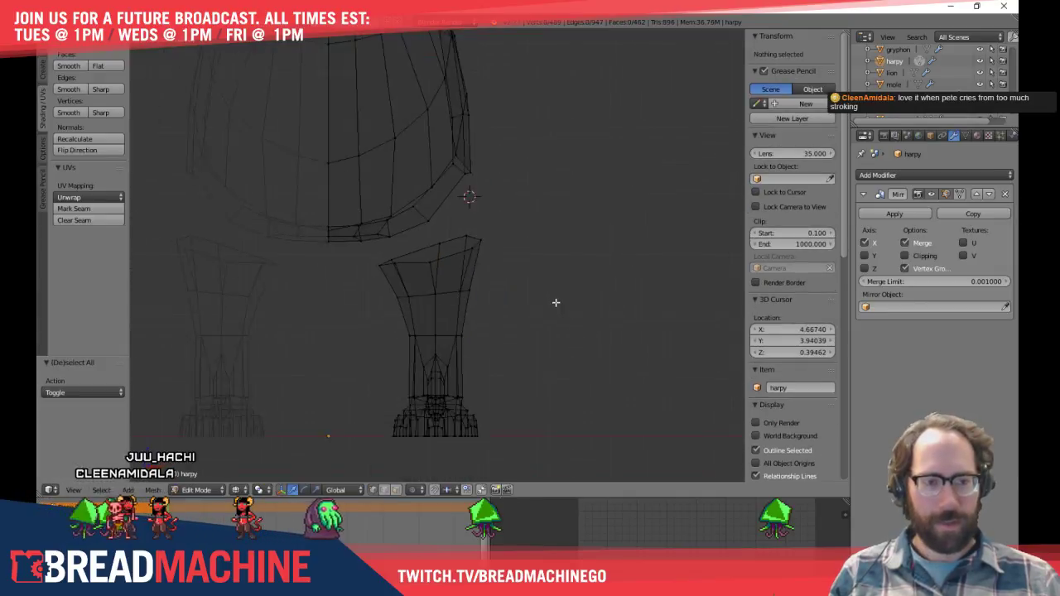
{"action": "key", "text": "KP_3"}
{"action": "key", "text": "z"}
{"action": "middle_click_drag", "start_coordinate": [337, 273], "coordinate": [661, 361], "text": "shift"}
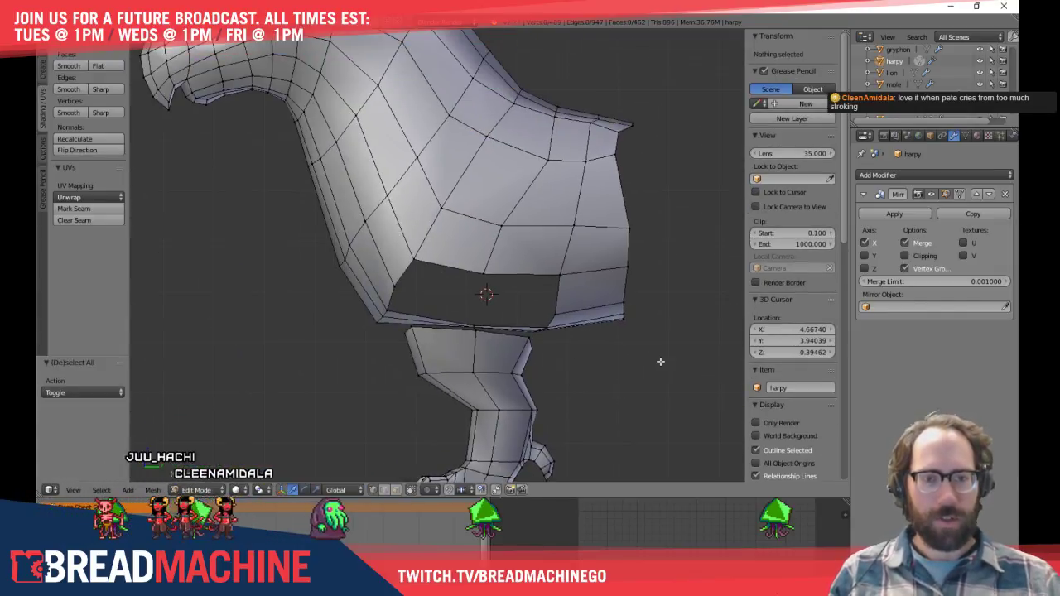
{"action": "scroll", "coordinate": [511, 293], "scroll_direction": "up", "scroll_amount": 6}
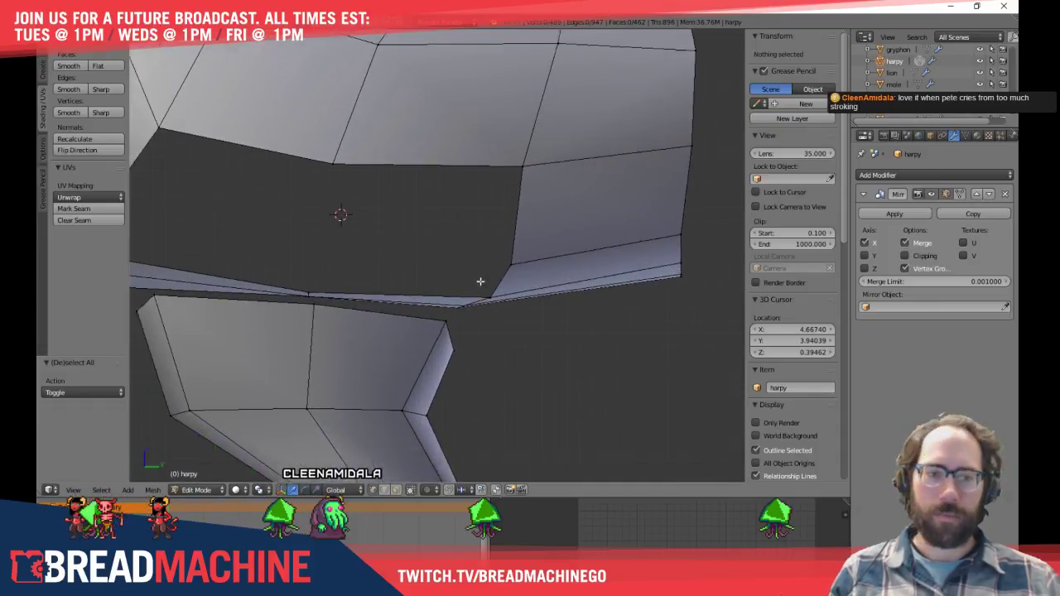
{"action": "right_click", "coordinate": [510, 291], "text": "alt"}
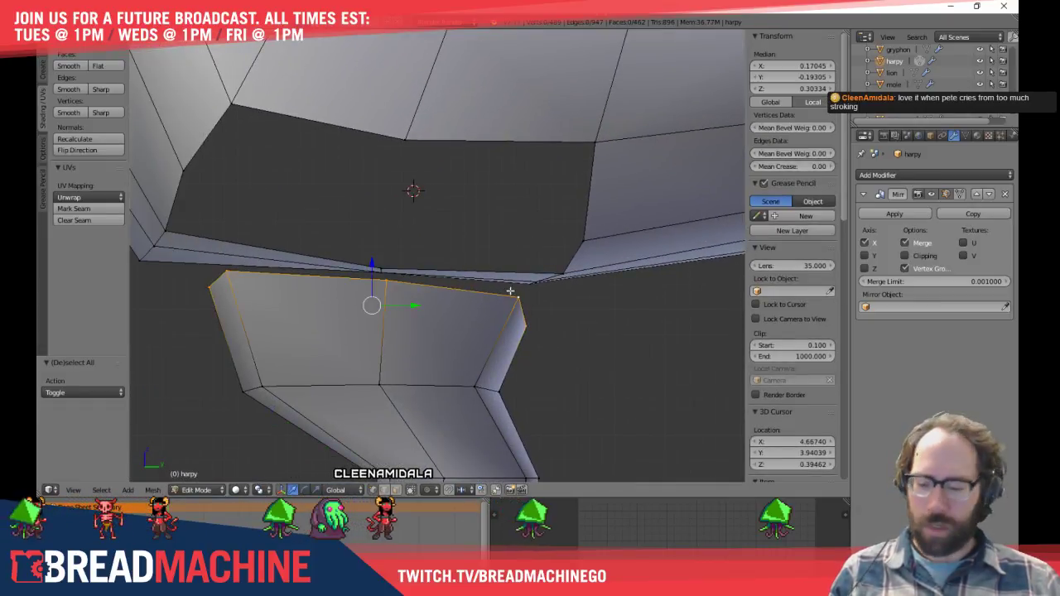
{"action": "key", "text": "e"}
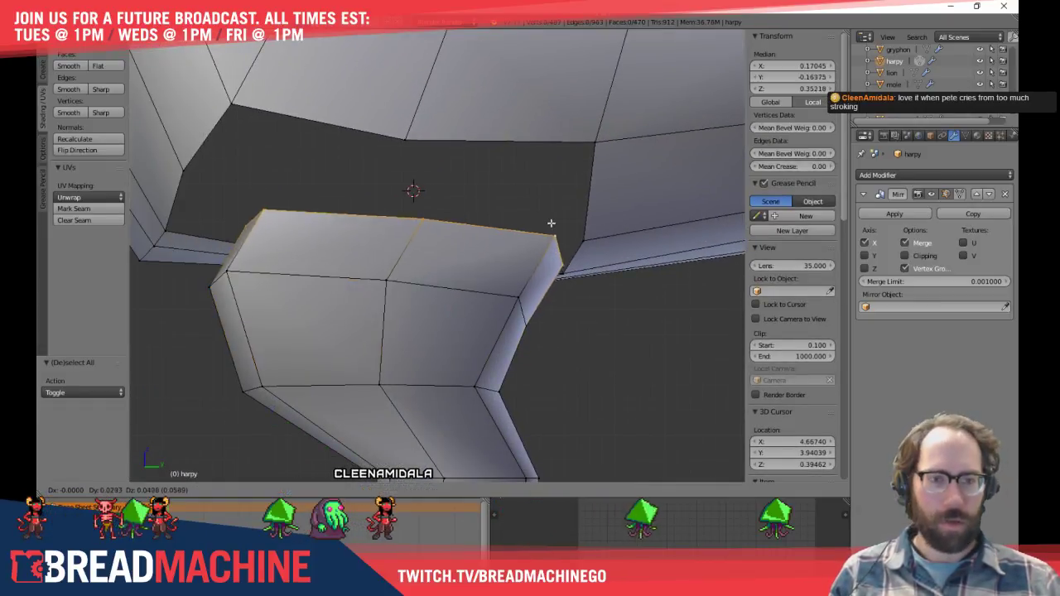
{"action": "left_click", "coordinate": [576, 232]}
{"action": "key", "text": "a"}
Move the three rear vertices of the loop below the new thigh extrusion down and forward in side view
{"action": "scroll", "coordinate": [582, 276], "scroll_direction": "down", "scroll_amount": 8}
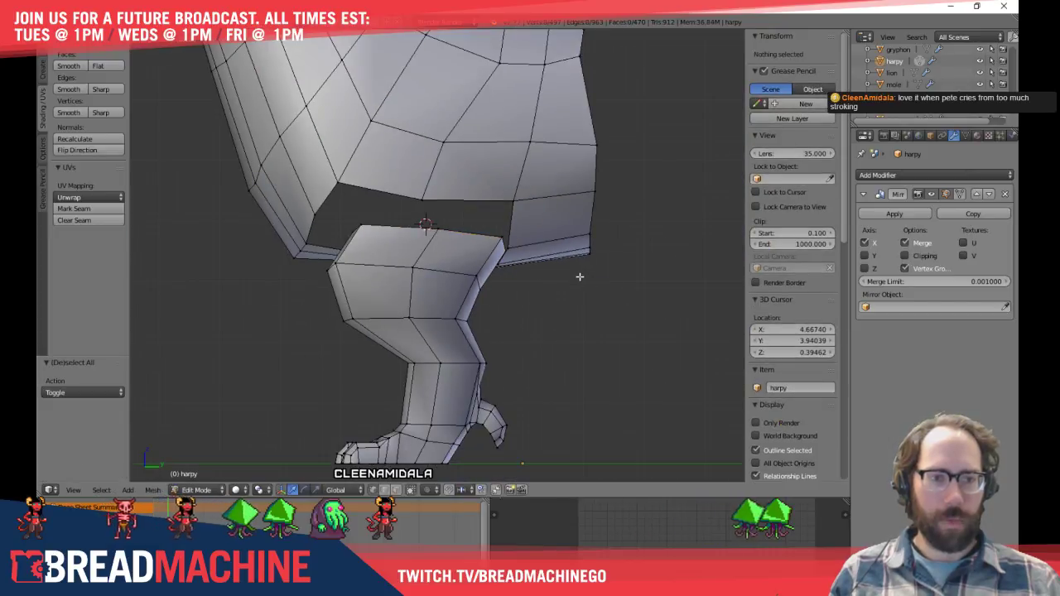
{"action": "middle_click_drag", "start_coordinate": [574, 277], "coordinate": [601, 295]}
{"action": "scroll", "coordinate": [602, 295], "scroll_direction": "up", "scroll_amount": 8}
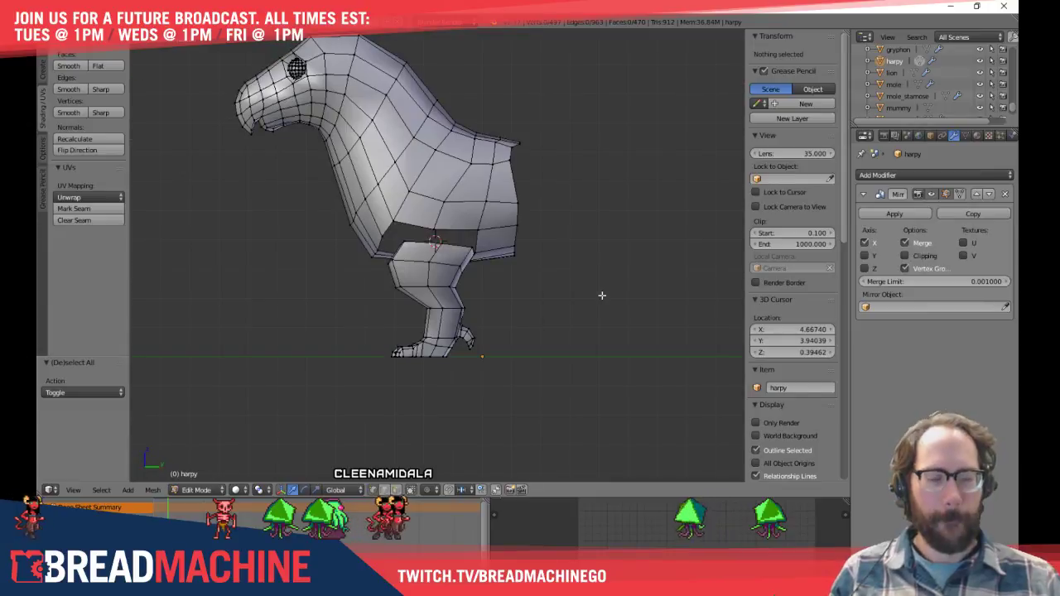
{"action": "middle_click_drag", "start_coordinate": [513, 300], "coordinate": [447, 227], "text": "shift"}
{"action": "right_click", "coordinate": [469, 239]}
{"action": "middle_click_drag", "start_coordinate": [495, 280], "coordinate": [342, 276], "text": "shift"}
{"action": "right_click", "coordinate": [433, 262], "text": "shift"}
{"action": "right_click", "coordinate": [489, 266], "text": "shift"}
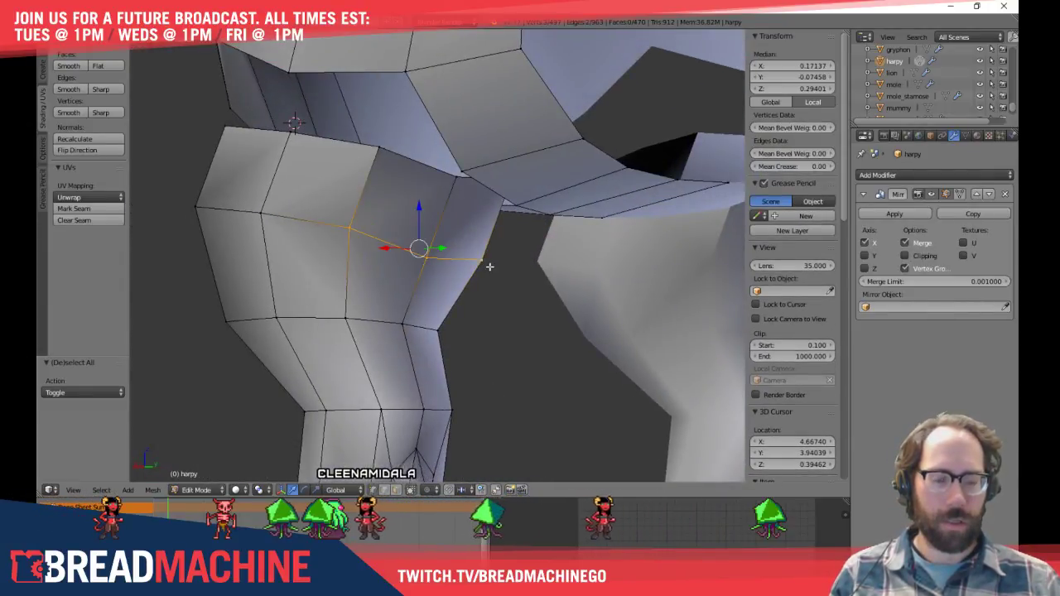
{"action": "middle_click_drag", "start_coordinate": [489, 266], "coordinate": [489, 265]}
{"action": "key", "text": "g"}
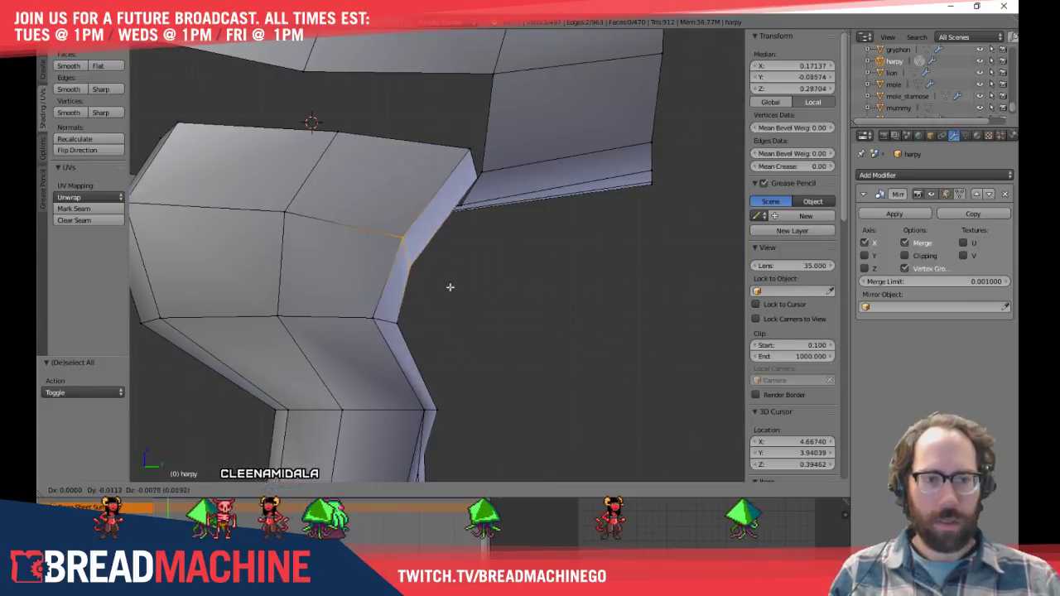
{"action": "left_click", "coordinate": [444, 301]}
Lower the outer middle vertex of the loop below the new thigh extrusion slightly in side view
{"action": "key", "text": "a"}
{"action": "right_click", "coordinate": [295, 212]}
{"action": "key", "text": "g"}
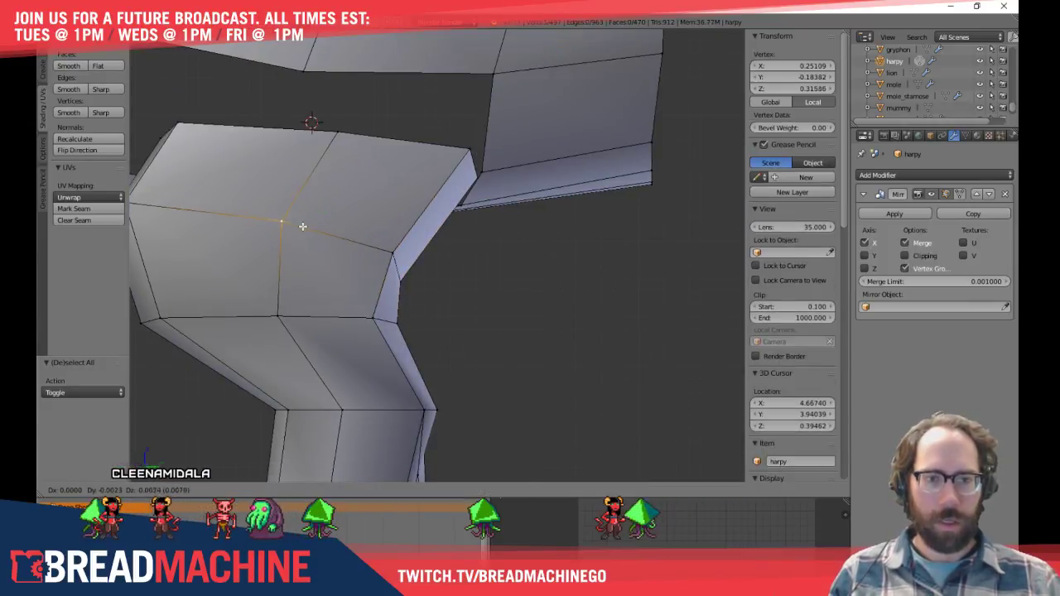
{"action": "left_click", "coordinate": [304, 230]}
Nudge the lower thigh loop's rear vertex by -0.002 along Y and 0.008 along Z, and raise the rear vertex above it about 0.013
{"action": "middle_click_drag", "start_coordinate": [298, 269], "coordinate": [386, 208], "text": "shift"}
{"action": "right_click", "coordinate": [476, 264]}
{"action": "key", "text": "g"}
{"action": "left_click", "coordinate": [483, 260]}
{"action": "key", "text": "g"}
{"action": "left_click", "coordinate": [485, 250]}
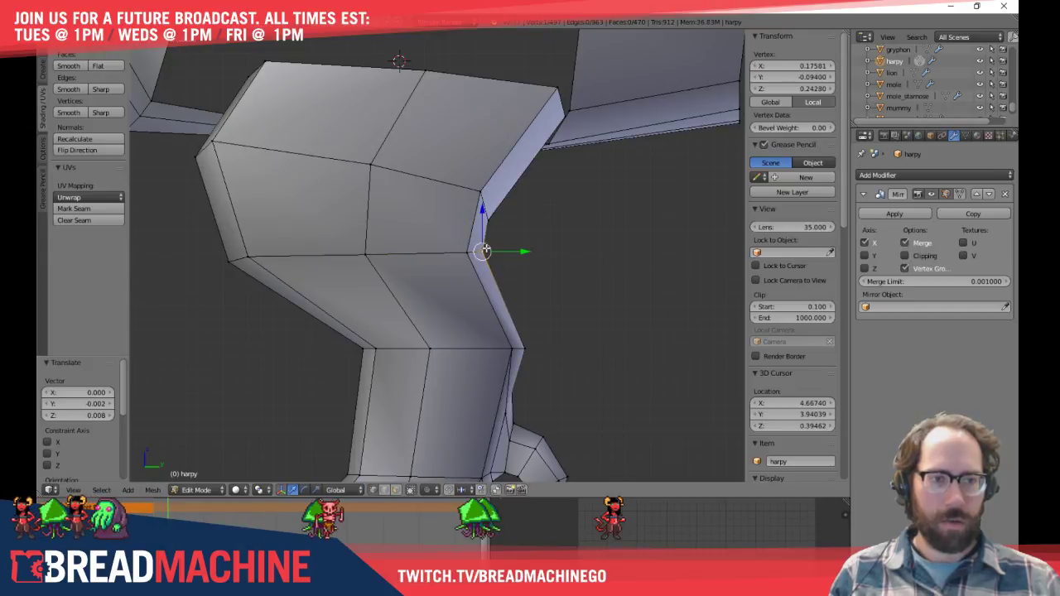
{"action": "key", "text": "g"}
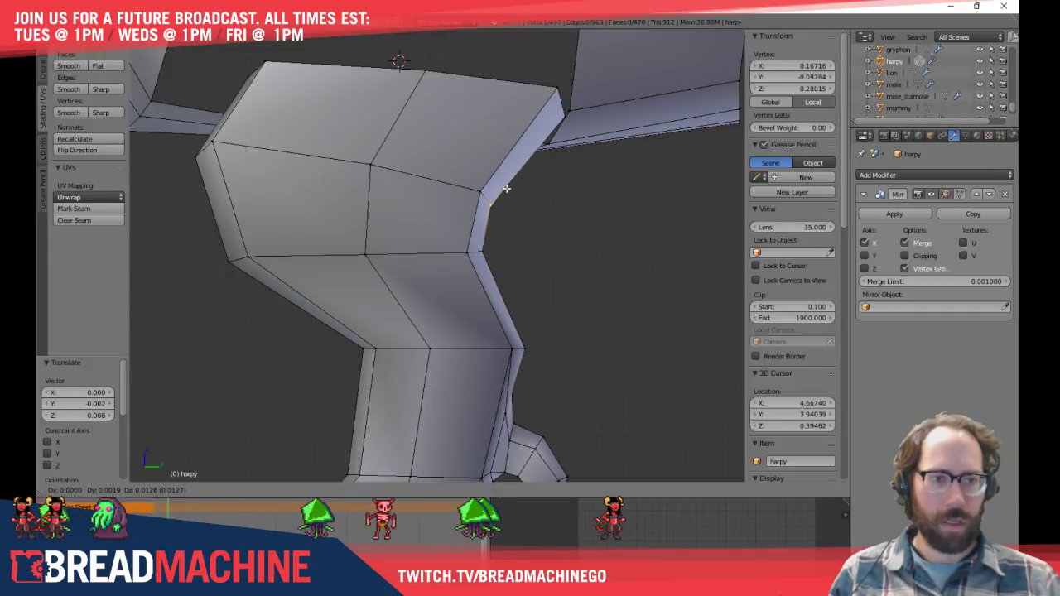
{"action": "left_click", "coordinate": [507, 188]}
{"action": "key", "text": "a"}
Reposition the inner rear vertex of the upper thigh loop in the front wireframe view
{"action": "middle_click_drag", "start_coordinate": [627, 256], "coordinate": [530, 240]}
{"action": "right_click", "coordinate": [568, 218]}
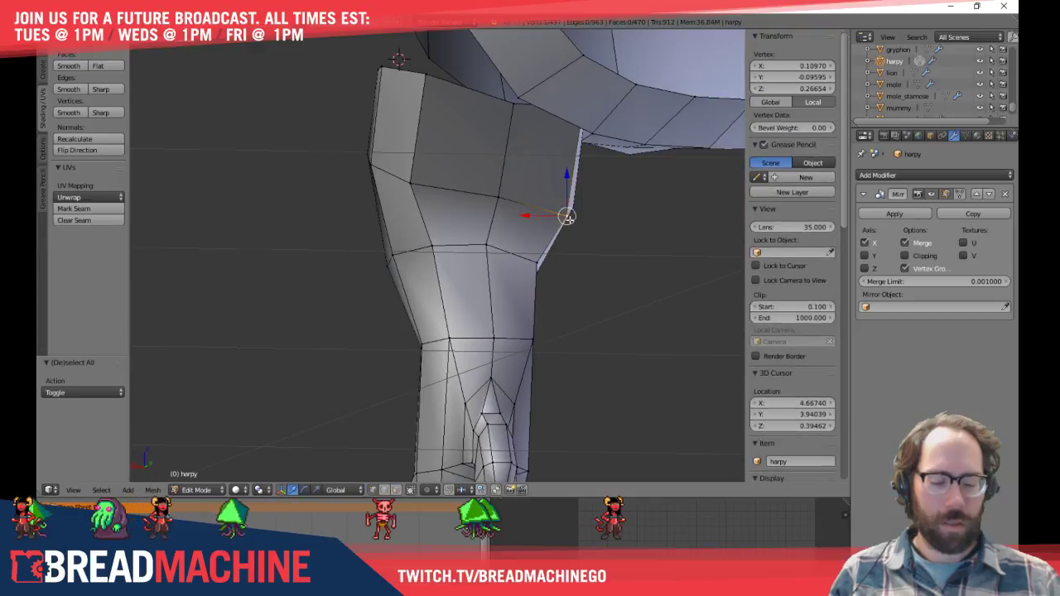
{"action": "key", "text": "KP_1"}
{"action": "key", "text": "z"}
{"action": "middle_click_drag", "start_coordinate": [434, 242], "coordinate": [299, 291], "text": "shift"}
{"action": "key", "text": "g"}
{"action": "left_click", "coordinate": [442, 315]}
{"action": "key", "text": "a"}
Shift the two front middle vertices of the upper thigh by -0.005 along X, and slide them along their edges
{"action": "key", "text": "z"}
{"action": "middle_click_drag", "start_coordinate": [404, 314], "coordinate": [515, 315]}
{"action": "right_click", "coordinate": [471, 134]}
{"action": "right_click", "coordinate": [470, 207], "text": "shift"}
{"action": "left_click_drag", "start_coordinate": [514, 171], "coordinate": [506, 171]}
{"action": "key", "text": "g"}
{"action": "key", "text": "g"}
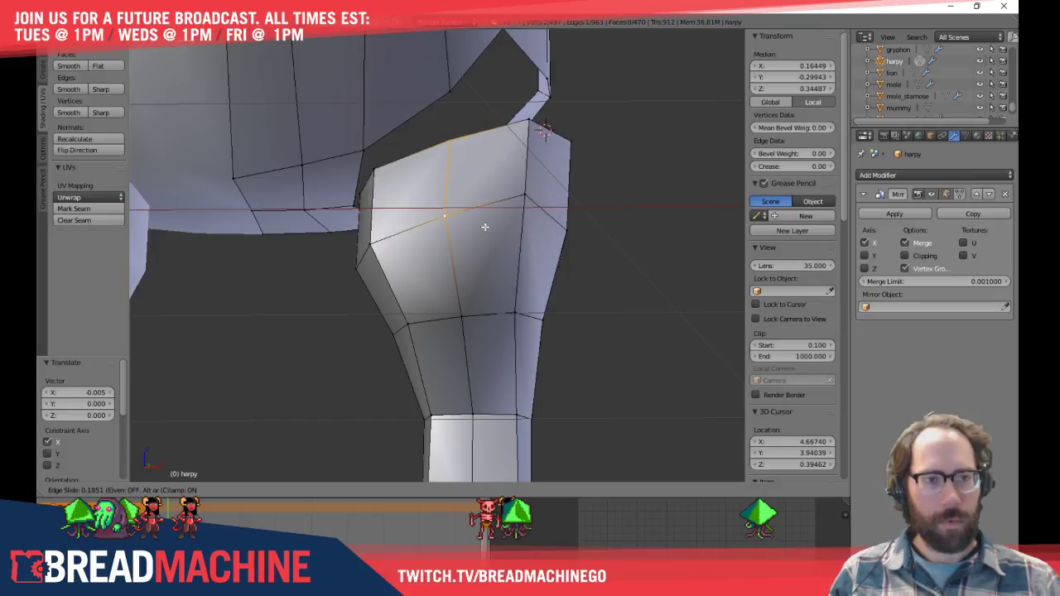
{"action": "left_click", "coordinate": [485, 227]}
Slide the lower of the two front middle vertices along its edge on the upper thigh
{"action": "right_click", "coordinate": [447, 217]}
{"action": "key", "text": "g"}
{"action": "key", "text": "g"}
{"action": "left_click", "coordinate": [468, 214]}
{"action": "key", "text": "a"}
Nudge the rear middle vertex of the upper thigh loop to even out the back of the leg
{"action": "scroll", "coordinate": [563, 249], "scroll_direction": "down", "scroll_amount": 4}
{"action": "middle_click_drag", "start_coordinate": [594, 225], "coordinate": [329, 240]}
{"action": "scroll", "coordinate": [352, 249], "scroll_direction": "up", "scroll_amount": 4}
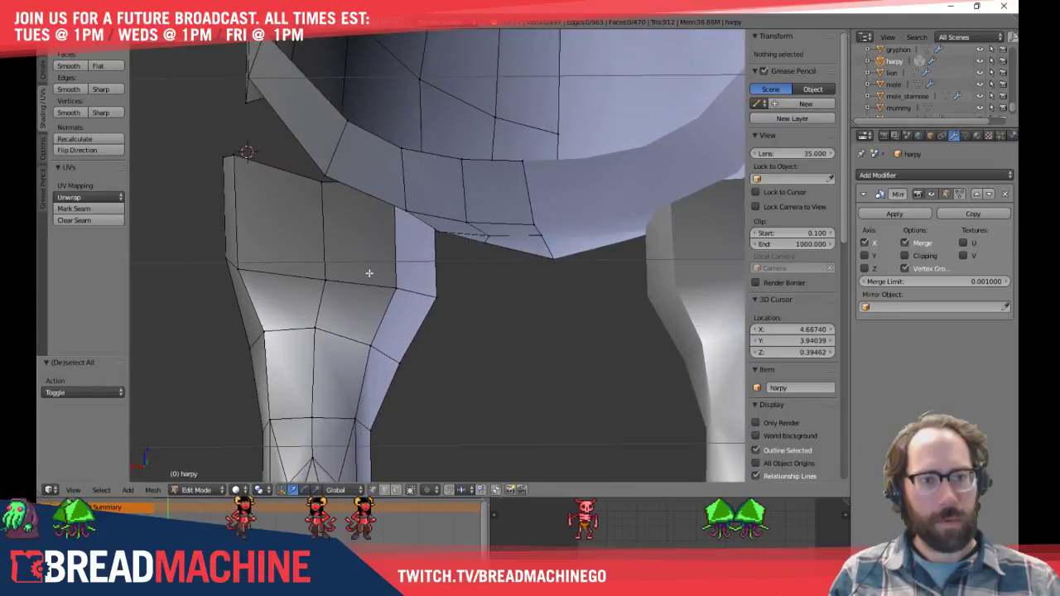
{"action": "middle_click_drag", "start_coordinate": [369, 273], "coordinate": [460, 284], "text": "shift"}
{"action": "right_click", "coordinate": [380, 284]}
{"action": "key", "text": "g"}
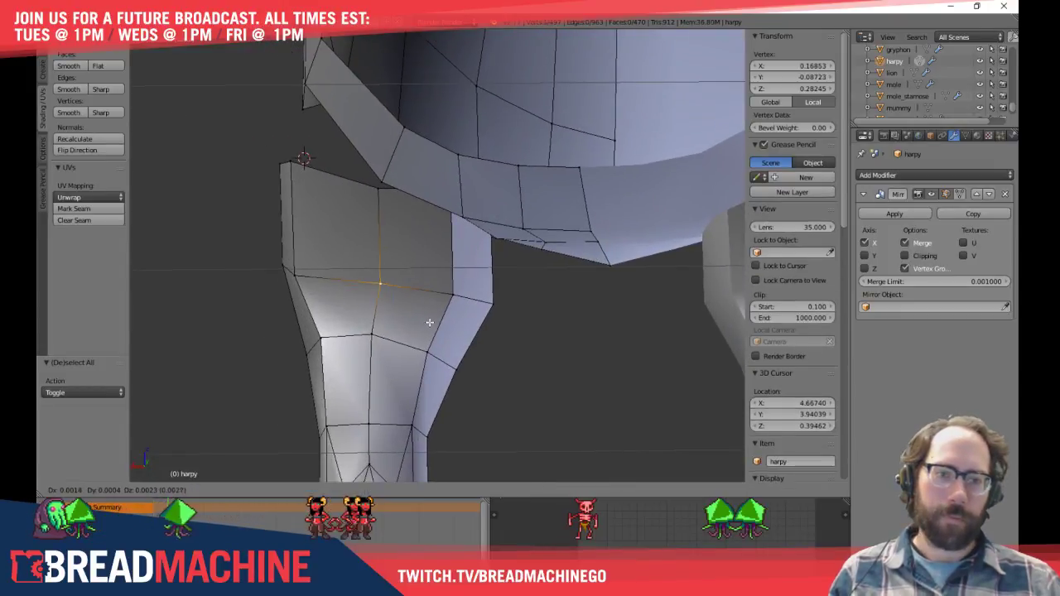
{"action": "left_click", "coordinate": [424, 321]}
{"action": "key", "text": "a"}
Select two vertices on the inner side of the upper thigh and reposition them together in front view
{"action": "mouse_move", "coordinate": [416, 310]}
{"action": "middle_mouse_down"}
{"action": "mouse_move", "coordinate": [447, 299]}
{"action": "mouse_move", "coordinate": [436, 272]}
{"action": "mouse_move", "coordinate": [447, 184]}
{"action": "mouse_move", "coordinate": [544, 367]}
{"action": "mouse_move", "coordinate": [515, 289]}
{"action": "middle_mouse_up"}
{"action": "scroll", "coordinate": [447, 253], "scroll_direction": "up", "scroll_amount": 2}
{"action": "key", "text": "z"}
{"action": "right_click", "coordinate": [453, 175]}
{"action": "right_click", "coordinate": [514, 289], "text": "shift"}
{"action": "key", "text": "z"}
{"action": "middle_click_drag", "start_coordinate": [556, 402], "coordinate": [492, 240]}
{"action": "middle_click_drag", "start_coordinate": [372, 162], "coordinate": [323, 198]}
{"action": "key", "text": "g"}
{"action": "left_click", "coordinate": [327, 211]}
{"action": "key", "text": "a"}
Select the whole linked leg mesh and shift it outward along X by about 0.035
{"action": "scroll", "coordinate": [332, 213], "scroll_direction": "down", "scroll_amount": 4}
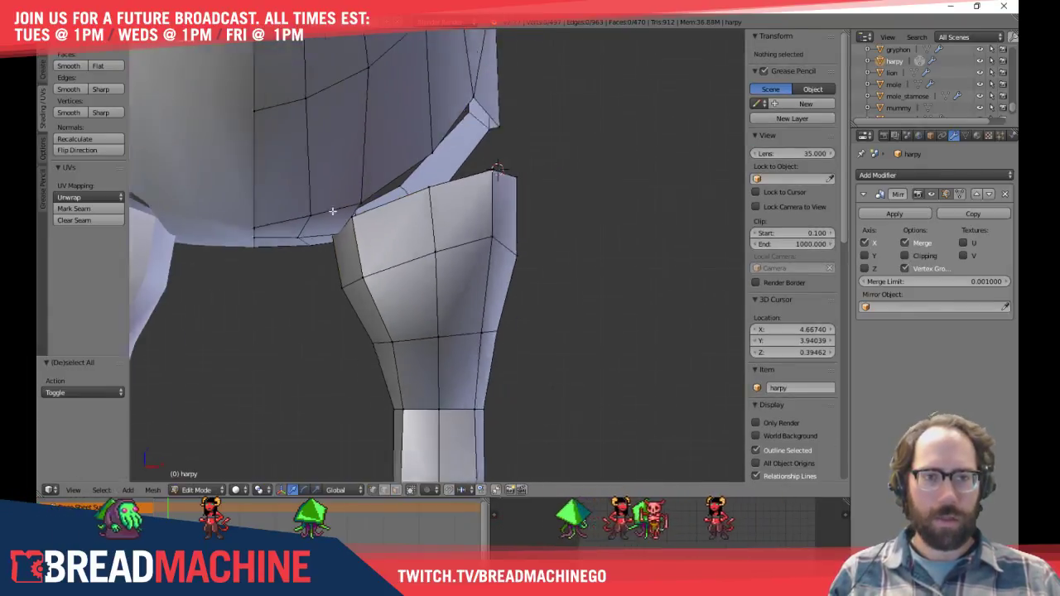
{"action": "middle_click_drag", "start_coordinate": [435, 201], "coordinate": [480, 264], "text": "shift"}
{"action": "scroll", "coordinate": [481, 264], "scroll_direction": "down", "scroll_amount": 3}
{"action": "key", "text": "a"}
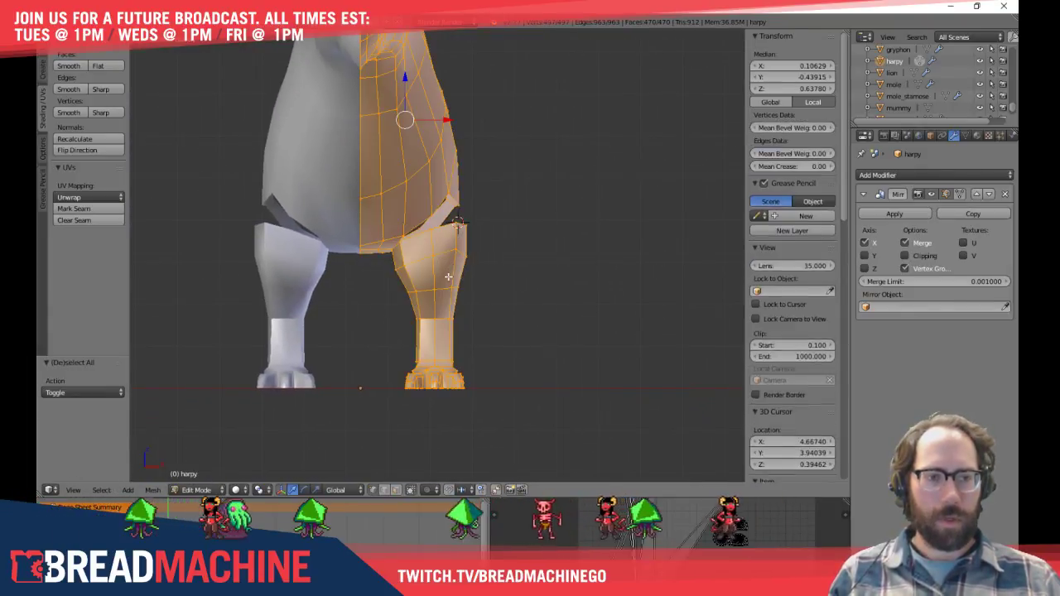
{"action": "key", "text": "a"}
{"action": "key", "text": "l"}
{"action": "key", "text": "g"}
{"action": "key", "text": "x"}
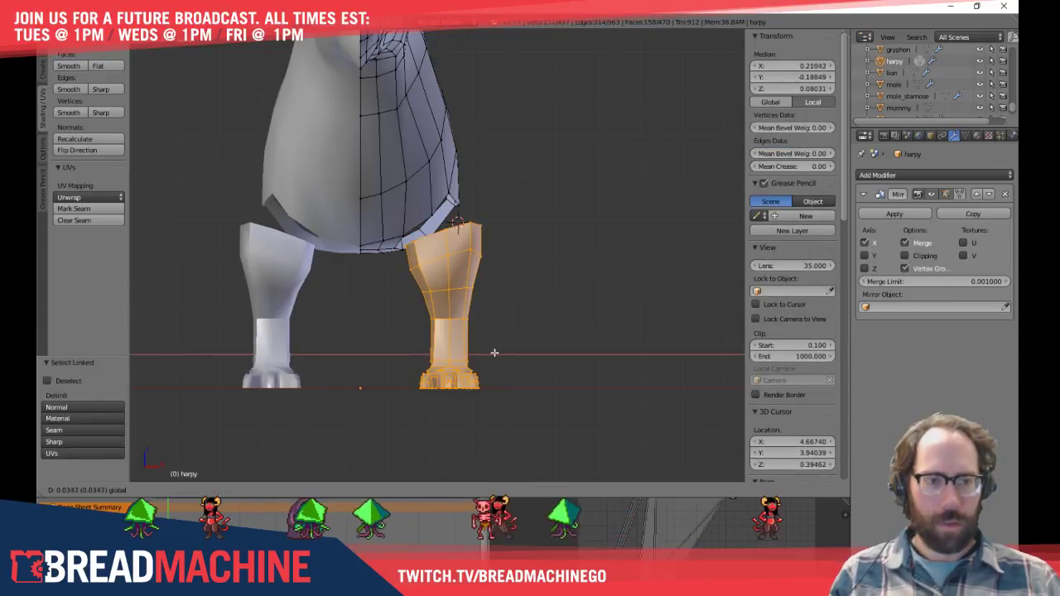
{"action": "left_click", "coordinate": [494, 352]}
{"action": "key", "text": "a"}
Slide the middle vertex on the upper rim of the body's leg opening upward along its edge by a factor of 0.476
{"action": "middle_click_drag", "start_coordinate": [508, 145], "coordinate": [381, 164], "text": "shift"}
{"action": "scroll", "coordinate": [437, 214], "scroll_direction": "up", "scroll_amount": 6}
{"action": "key", "text": "a"}
{"action": "right_click", "coordinate": [390, 271]}
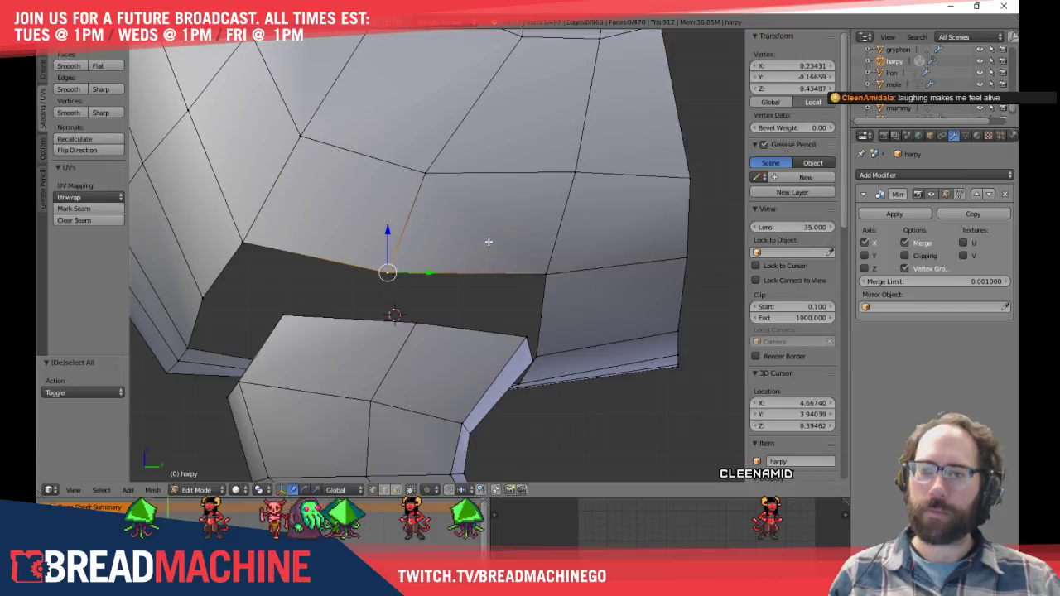
{"action": "key", "text": "shift+v"}
{"action": "left_click", "coordinate": [520, 189]}
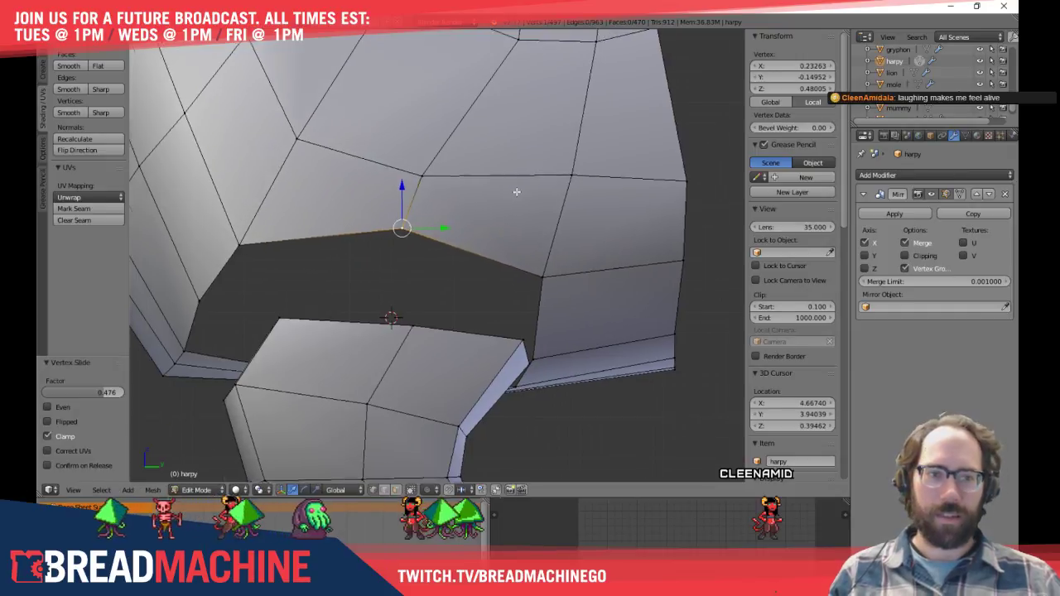
Slide three vertices in the rows above the leg opening along their edges to even out the hip faces
{"action": "middle_click_drag", "start_coordinate": [521, 189], "coordinate": [395, 237]}
{"action": "key", "text": "shift+v"}
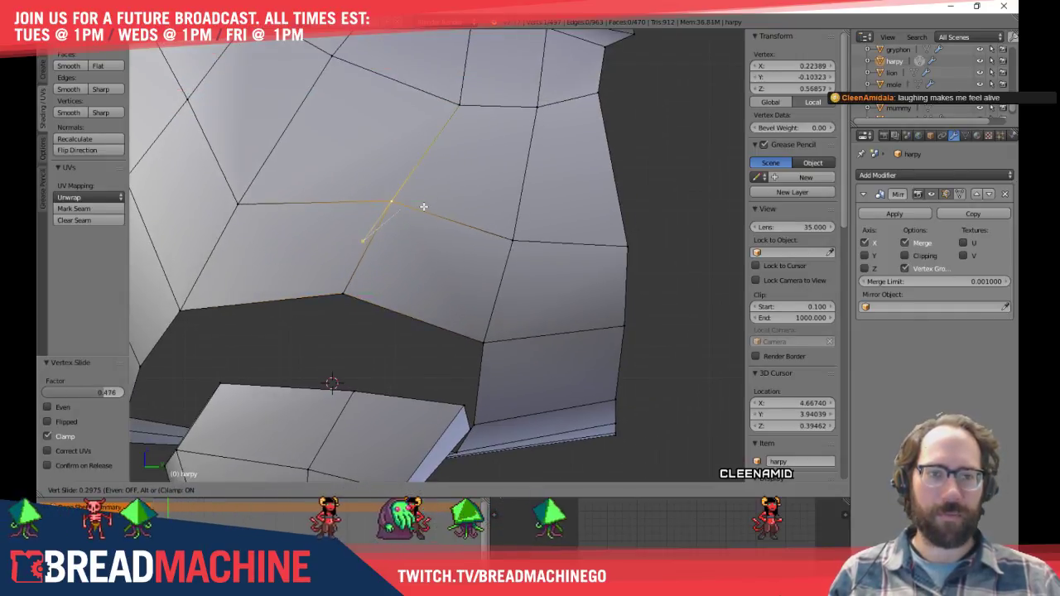
{"action": "left_click", "coordinate": [423, 206]}
{"action": "right_click", "coordinate": [238, 203]}
{"action": "key", "text": "shift+v"}
{"action": "left_click", "coordinate": [426, 220]}
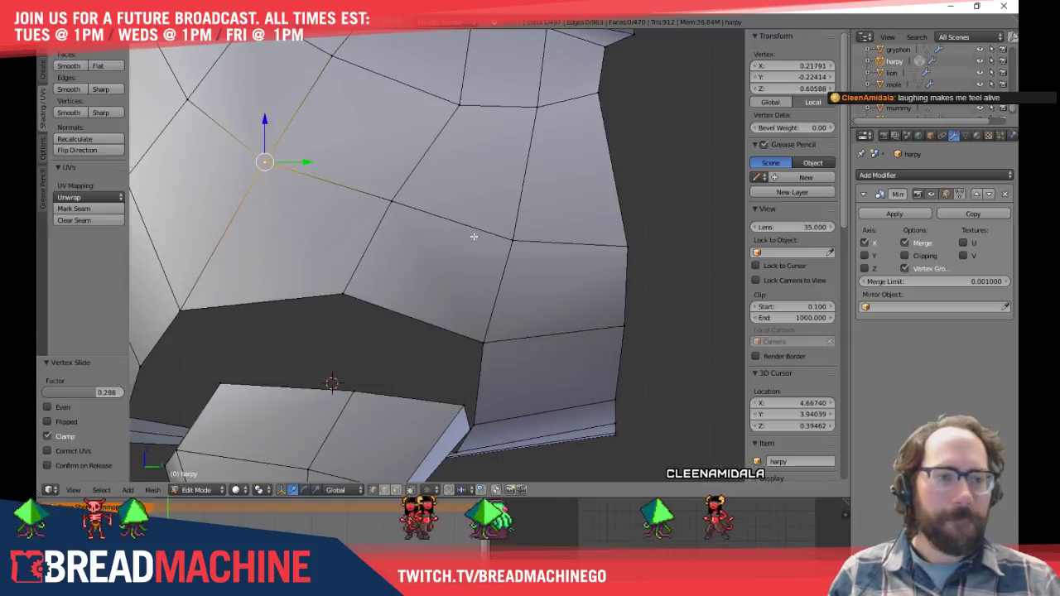
{"action": "right_click", "coordinate": [459, 104]}
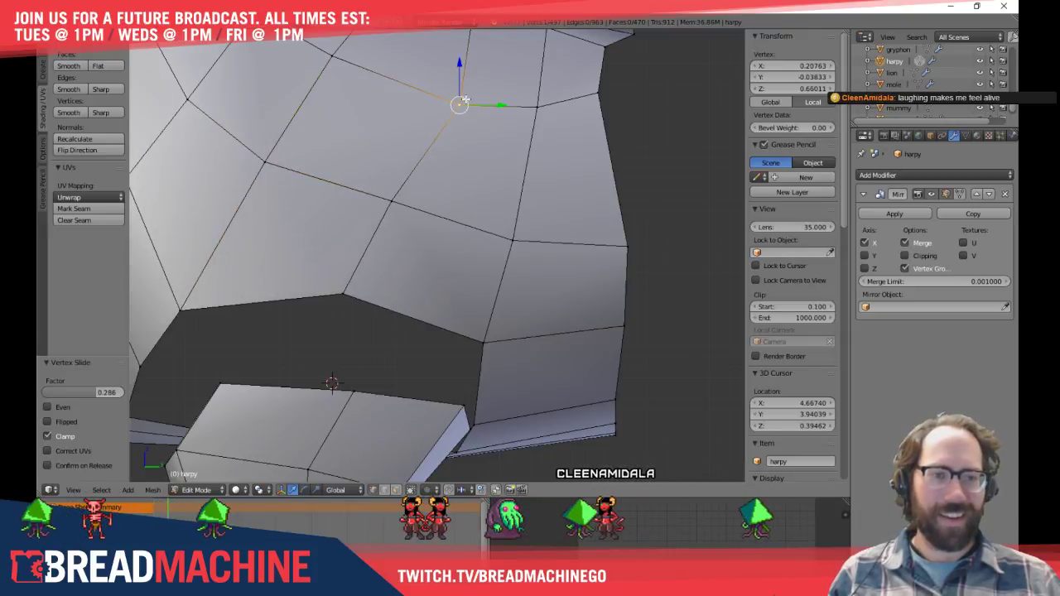
{"action": "key", "text": "g"}
{"action": "left_click", "coordinate": [468, 173]}
Edge-slide the rear rim of the leg opening toward the back of the body, and slide the vertex above it rearward
{"action": "middle_click_drag", "start_coordinate": [512, 321], "coordinate": [439, 215], "text": "shift"}
{"action": "right_click", "coordinate": [448, 313], "text": "shift"}
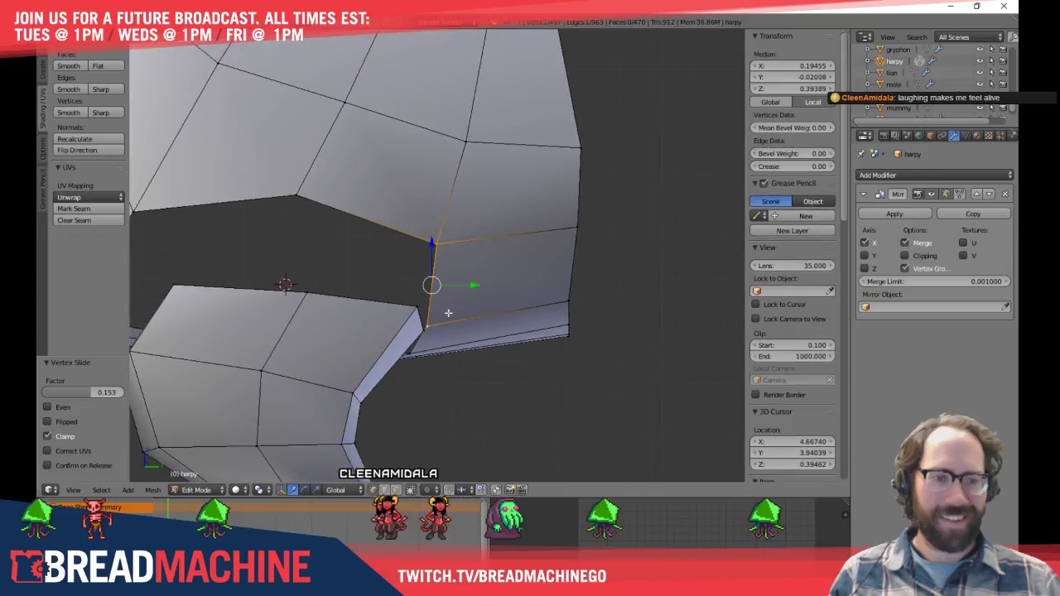
{"action": "key", "text": "g"}
{"action": "key", "text": "g"}
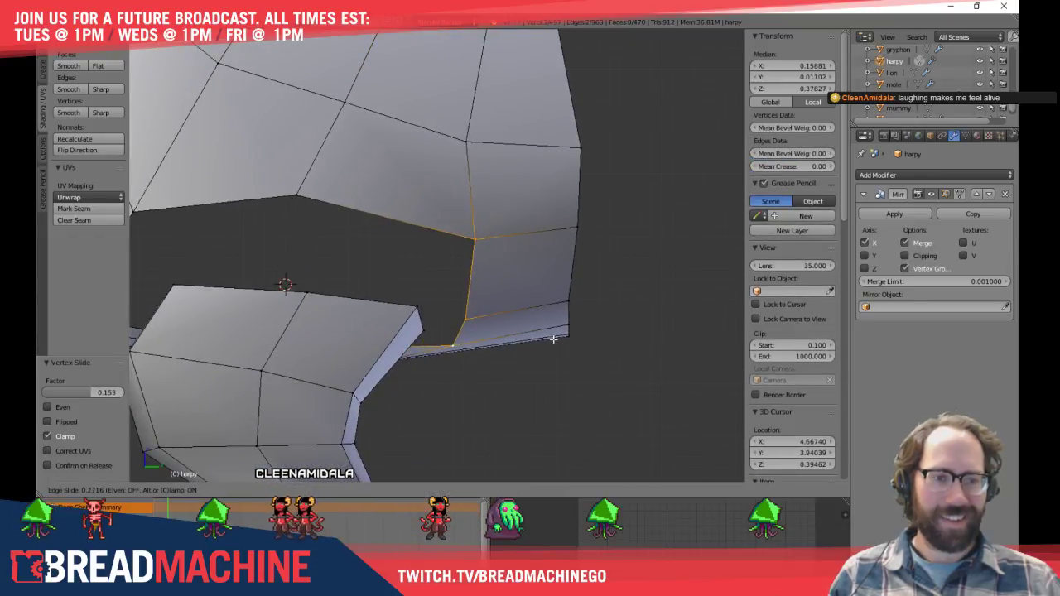
{"action": "right_click", "coordinate": [469, 142]}
{"action": "key", "text": "g"}
{"action": "left_click", "coordinate": [489, 139]}
{"action": "key", "text": "a"}
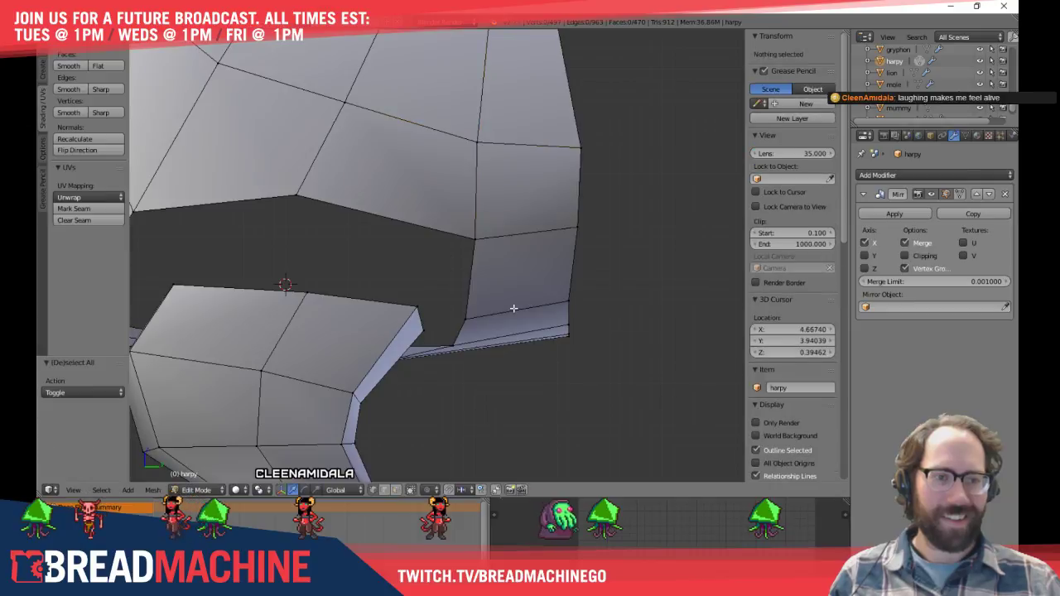
Select the rear cross edge on the underside of the belly and slide it toward the back
{"action": "middle_click_drag", "start_coordinate": [518, 307], "coordinate": [492, 203], "text": "shift"}
{"action": "middle_click_drag", "start_coordinate": [459, 244], "coordinate": [499, 234]}
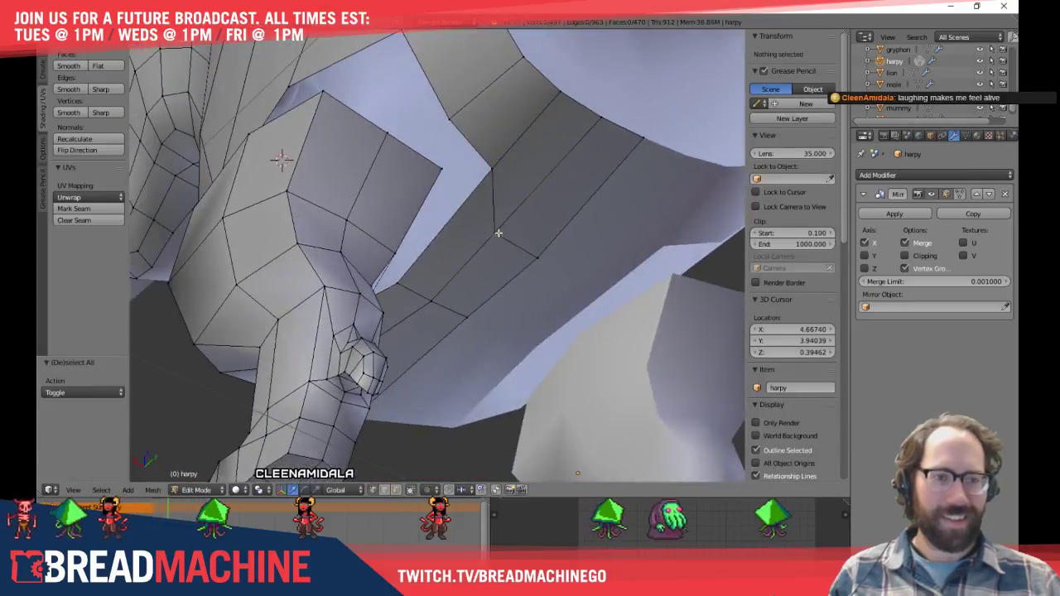
{"action": "right_click", "coordinate": [514, 239]}
{"action": "scroll", "coordinate": [554, 262], "scroll_direction": "up", "scroll_amount": 3}
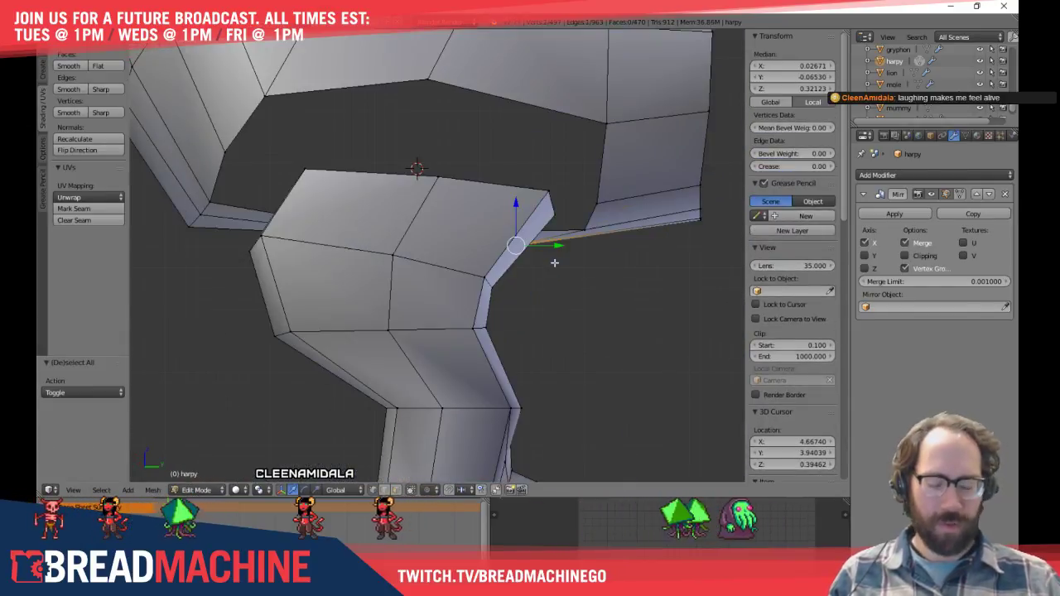
{"action": "middle_click_drag", "start_coordinate": [556, 256], "coordinate": [495, 292], "text": "shift"}
{"action": "key", "text": "g"}
{"action": "key", "text": "g"}
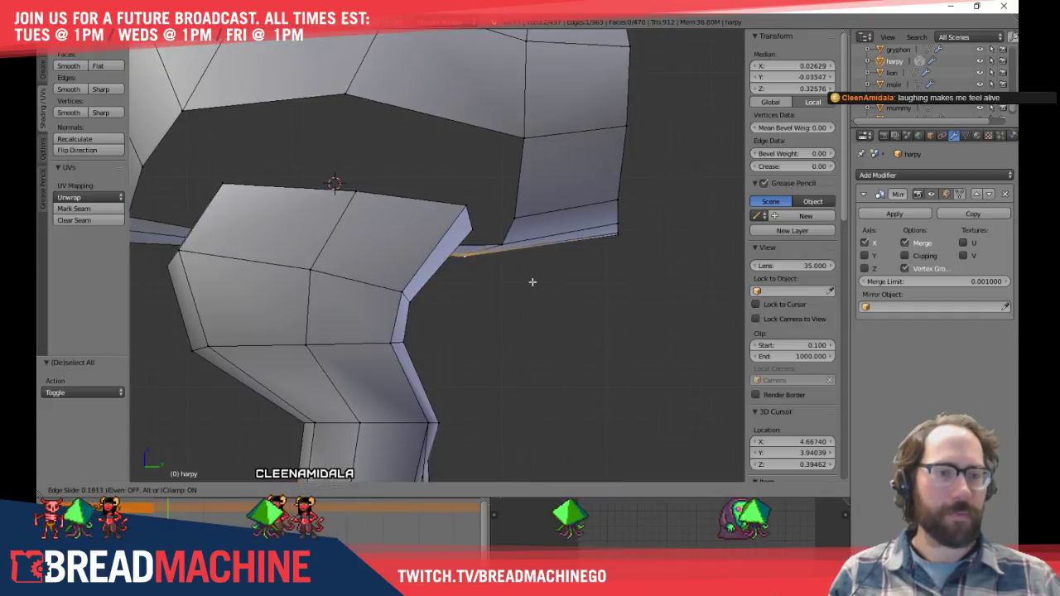
{"action": "left_click", "coordinate": [554, 282]}
{"action": "key", "text": "a"}
Select the cross edges in the middle of the belly's underside and edge-slide them to even the spacing between the legs
{"action": "middle_click_drag", "start_coordinate": [549, 308], "coordinate": [321, 233]}
{"action": "middle_click_drag", "start_coordinate": [457, 325], "coordinate": [376, 238], "text": "shift"}
{"action": "right_click", "coordinate": [390, 253]}
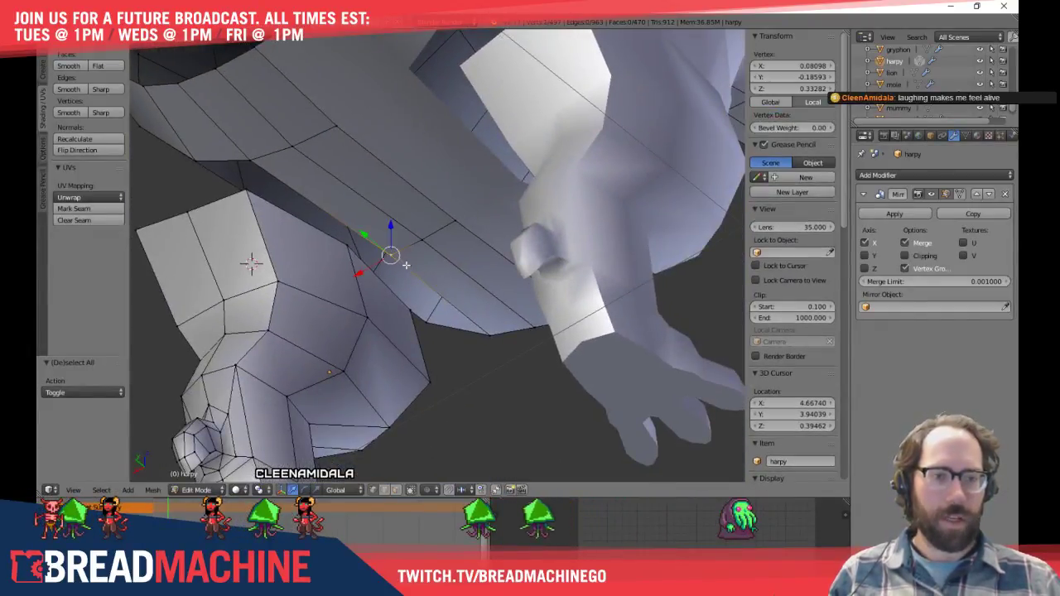
{"action": "right_click", "coordinate": [422, 239], "text": "shift"}
{"action": "key", "text": "g"}
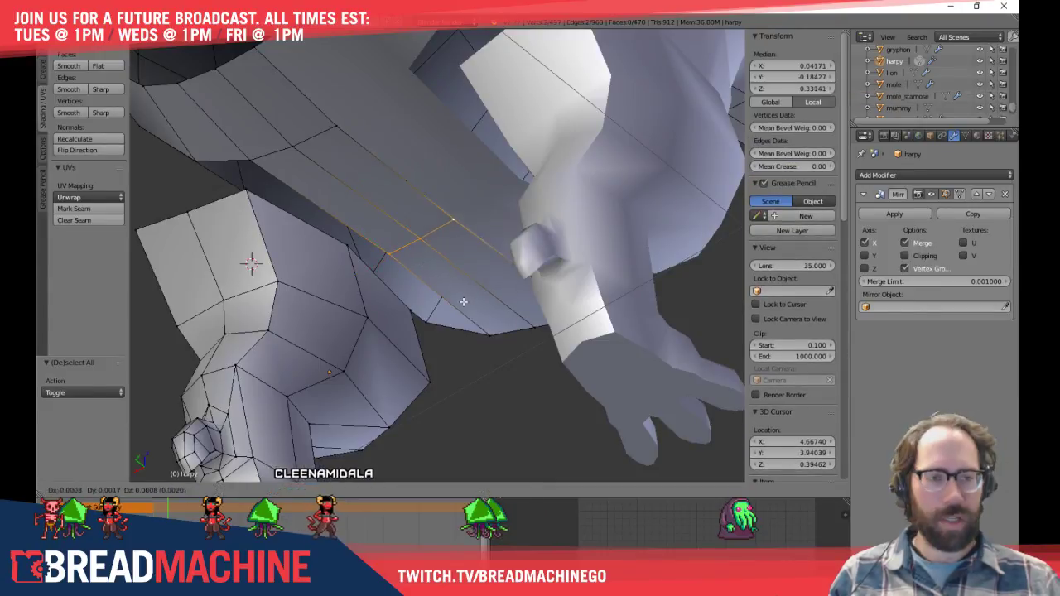
{"action": "left_click", "coordinate": [440, 281]}
{"action": "middle_click_drag", "start_coordinate": [440, 279], "coordinate": [441, 238]}
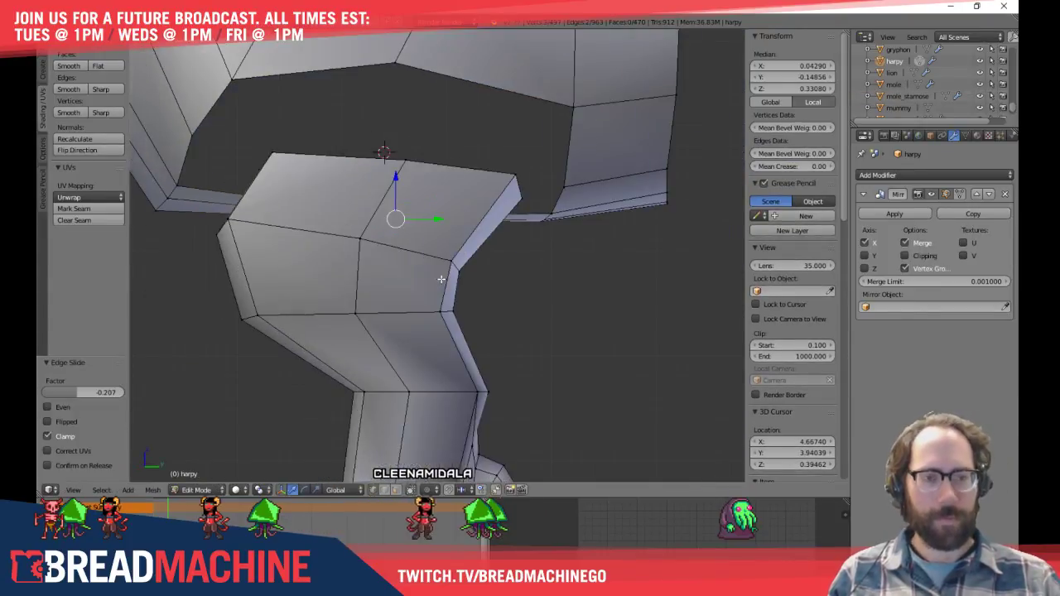
{"action": "key", "text": "z"}
{"action": "key", "text": "g"}
{"action": "key", "text": "g"}
{"action": "left_click", "coordinate": [435, 235]}
{"action": "key", "text": "z"}
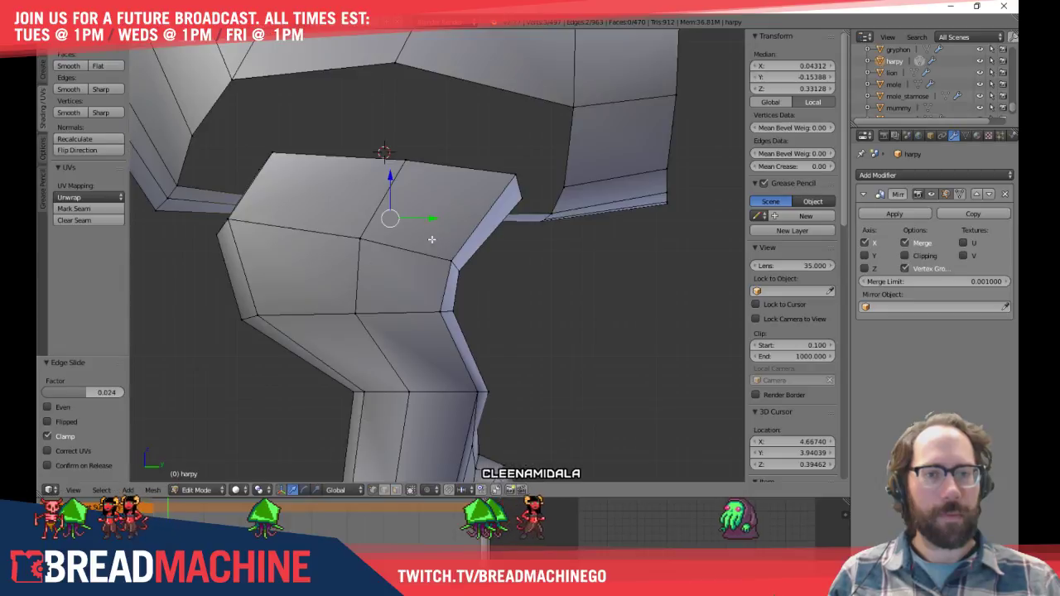
Select three vertices across the front of the belly and edge-slide them by a factor of -0.316
{"action": "middle_click_drag", "start_coordinate": [261, 265], "coordinate": [426, 266]}
{"action": "right_click", "coordinate": [483, 131]}
{"action": "right_click", "coordinate": [432, 141], "text": "shift"}
{"action": "right_click", "coordinate": [376, 148], "text": "shift"}
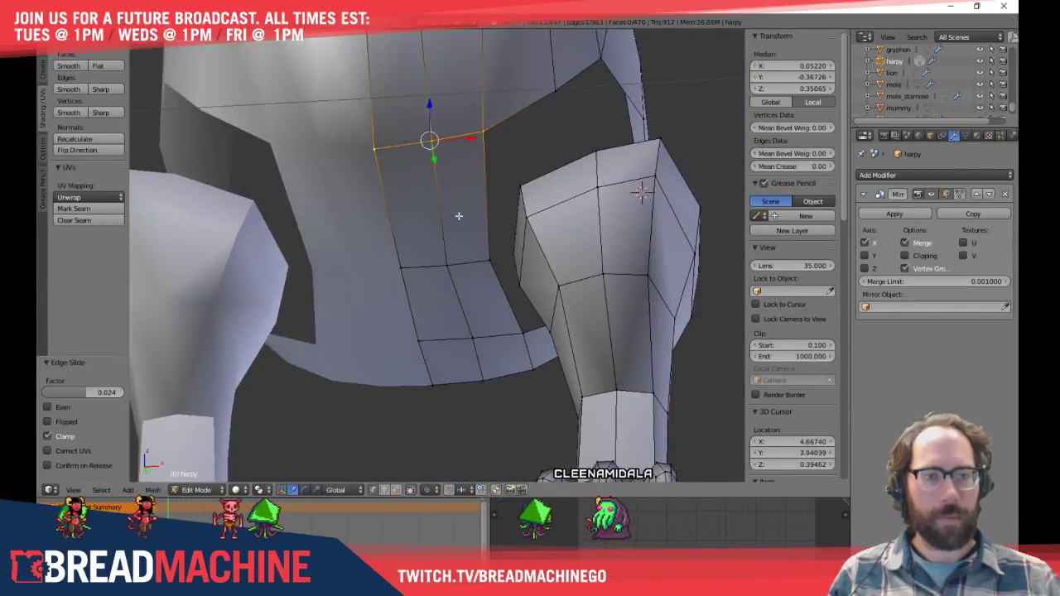
{"action": "key", "text": "g"}
{"action": "key", "text": "g"}
{"action": "left_click", "coordinate": [521, 182]}
Move the front, upper front and upper middle vertices of the leg opening rearward one by one to reshape its rim
{"action": "middle_click_drag", "start_coordinate": [524, 177], "coordinate": [398, 293]}
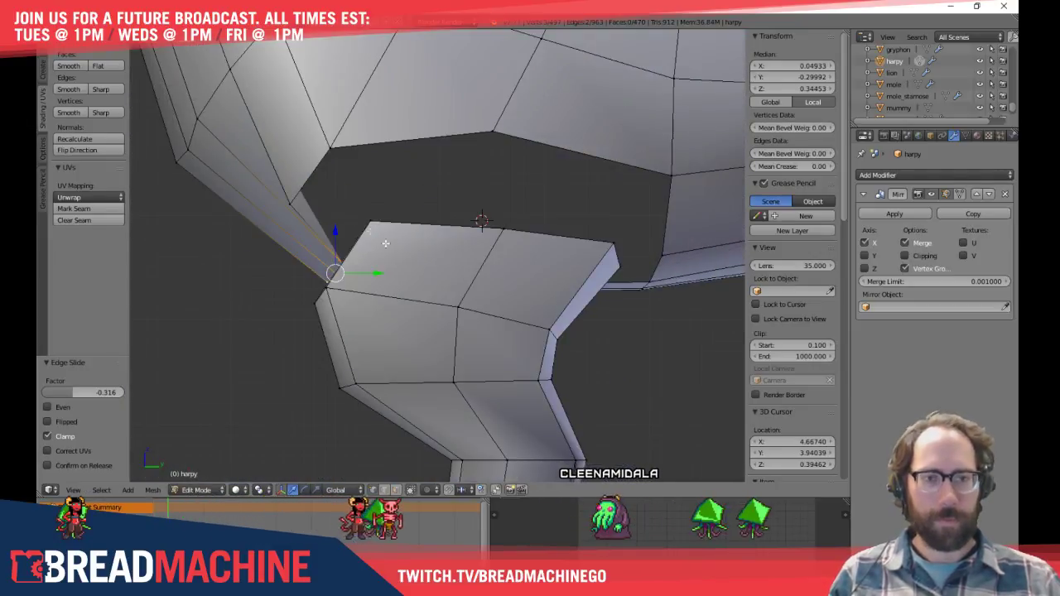
{"action": "right_click", "coordinate": [293, 203]}
{"action": "key", "text": "g"}
{"action": "left_click", "coordinate": [340, 207]}
{"action": "right_click", "coordinate": [327, 143]}
{"action": "key", "text": "g"}
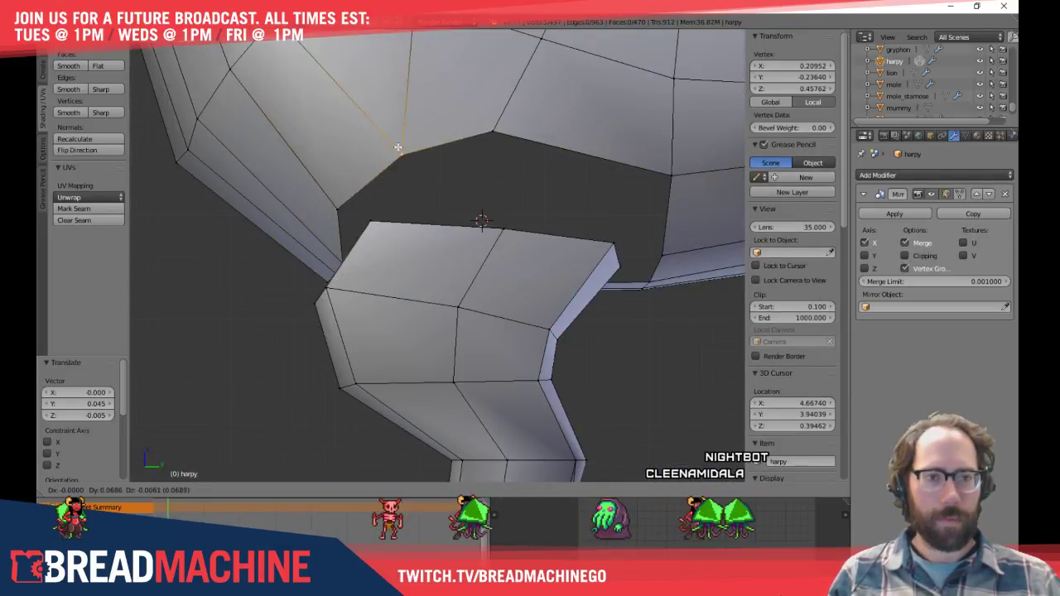
{"action": "left_click", "coordinate": [383, 150]}
{"action": "right_click", "coordinate": [494, 131]}
{"action": "key", "text": "g"}
{"action": "left_click", "coordinate": [538, 153]}
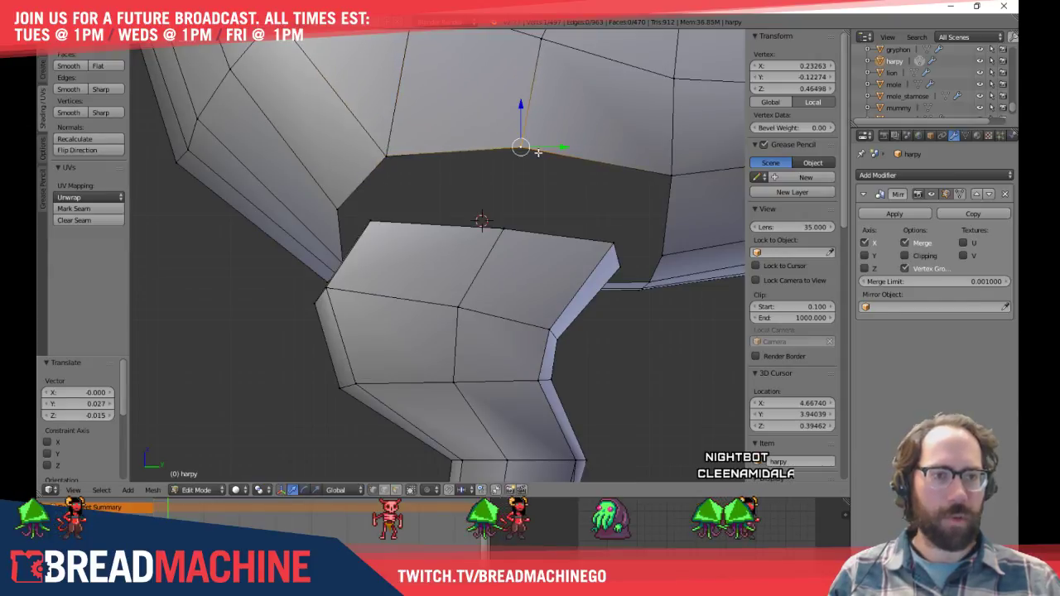
Nudge the lowest front vertex of the leg opening by 0.003 along Y and 0.012 along Z
{"action": "middle_click_drag", "start_coordinate": [472, 135], "coordinate": [469, 180], "text": "shift"}
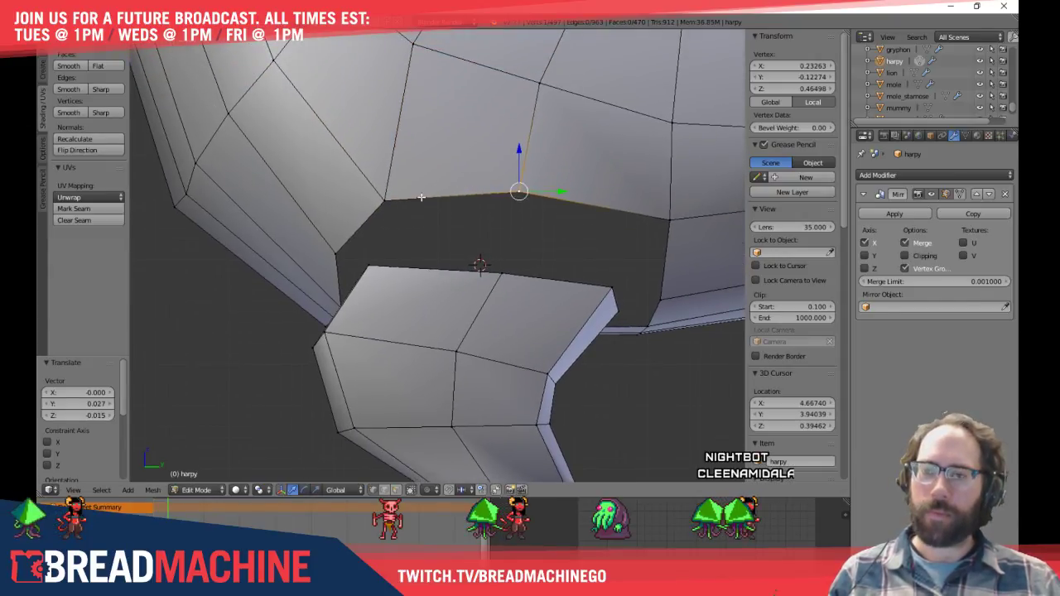
{"action": "middle_click_drag", "start_coordinate": [337, 241], "coordinate": [421, 239]}
{"action": "key", "text": "KP_3"}
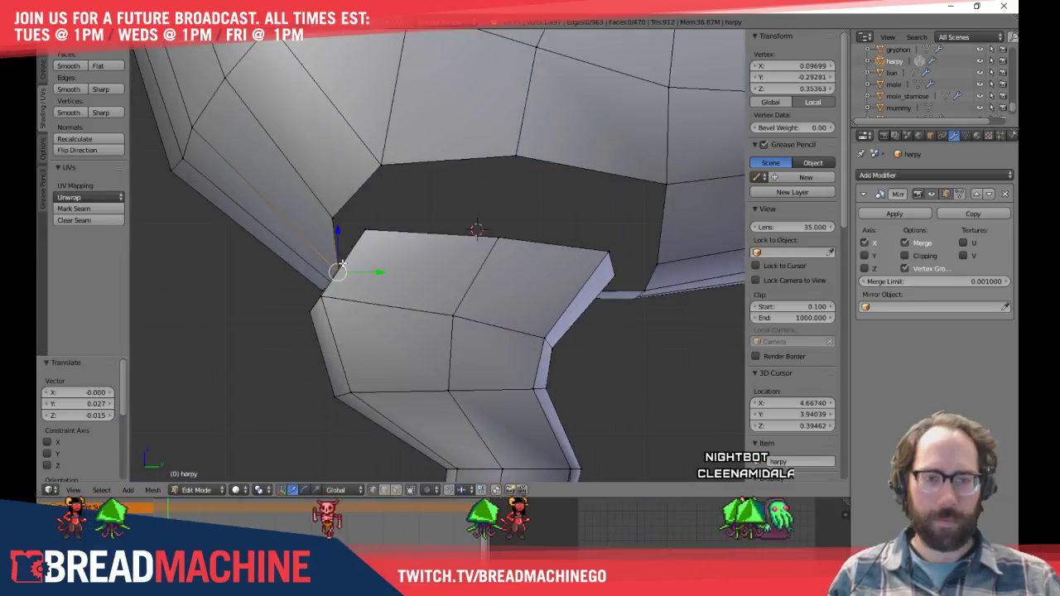
{"action": "key", "text": "g"}
{"action": "left_click", "coordinate": [361, 229]}
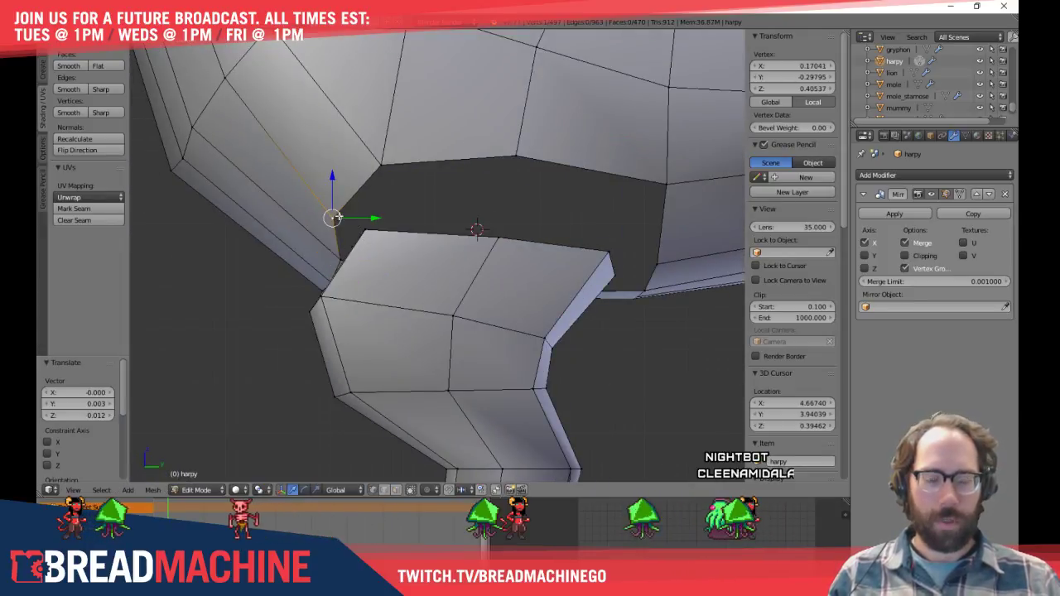
{"action": "key", "text": "a"}
Move the body's upper rear edge by 0.027 along Y and -0.014 along Z, and slide a rear vertex by a factor of 0.151
{"action": "scroll", "coordinate": [571, 157], "scroll_direction": "down", "scroll_amount": 5}
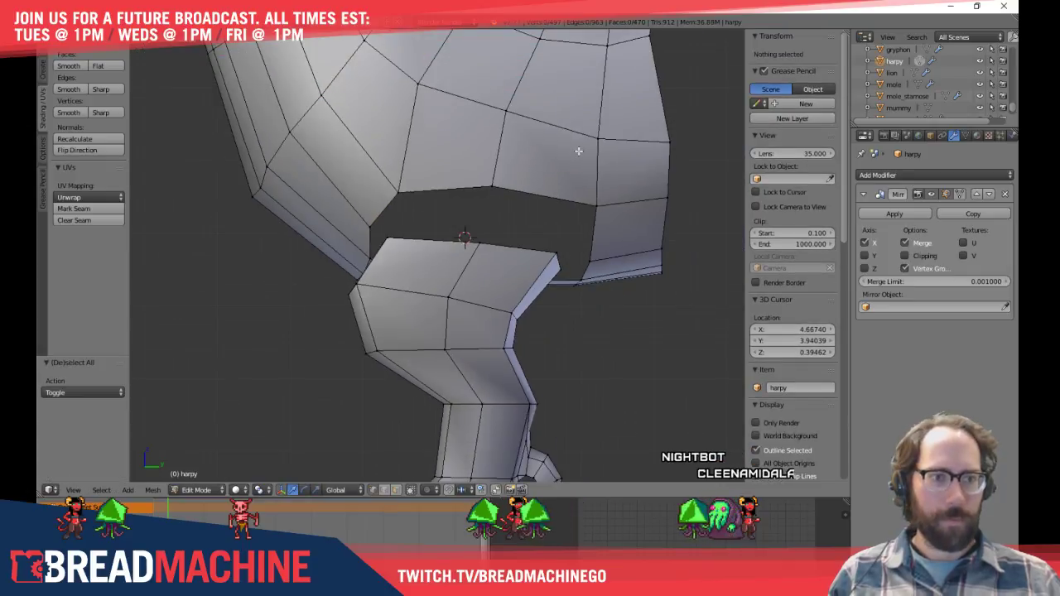
{"action": "middle_click_drag", "start_coordinate": [568, 166], "coordinate": [503, 191]}
{"action": "middle_click_drag", "start_coordinate": [461, 176], "coordinate": [572, 211]}
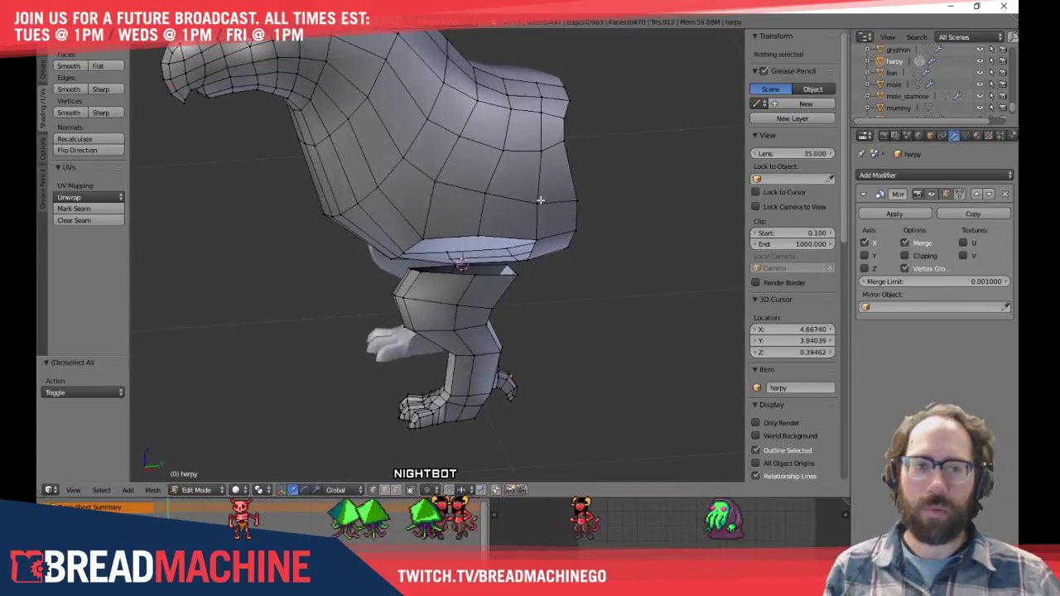
{"action": "key", "text": "KP_3"}
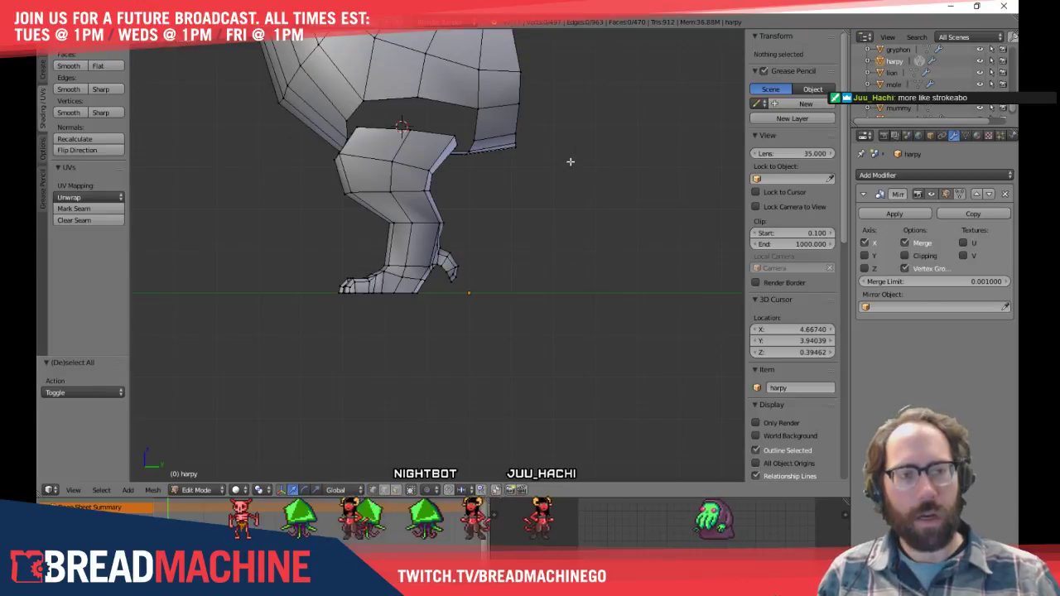
{"action": "scroll", "coordinate": [501, 312], "scroll_direction": "up", "scroll_amount": 6}
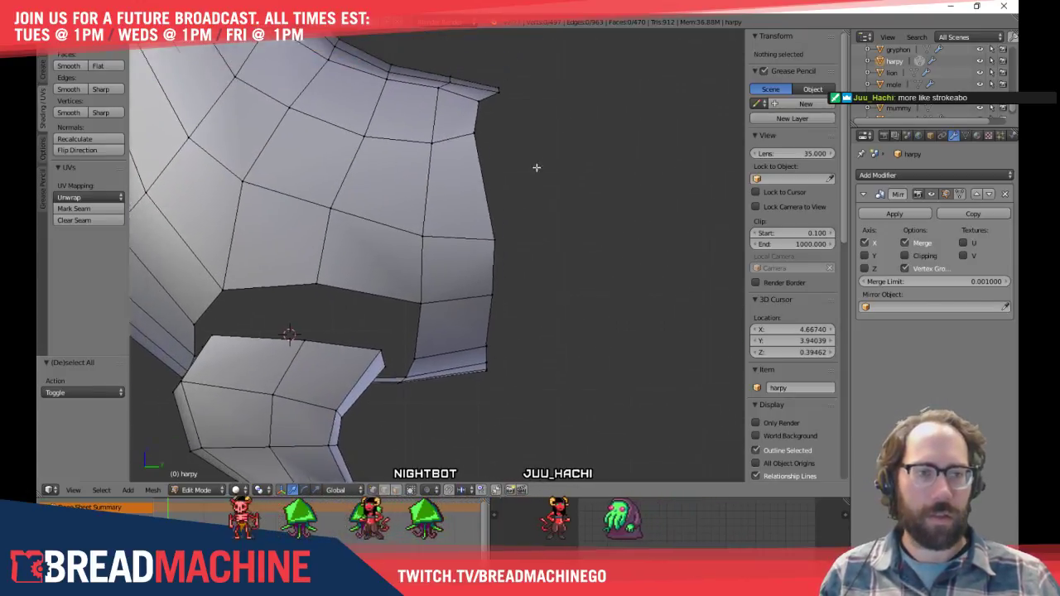
{"action": "right_click", "coordinate": [447, 149]}
{"action": "key", "text": "g"}
{"action": "left_click", "coordinate": [502, 202]}
{"action": "right_click", "coordinate": [484, 178]}
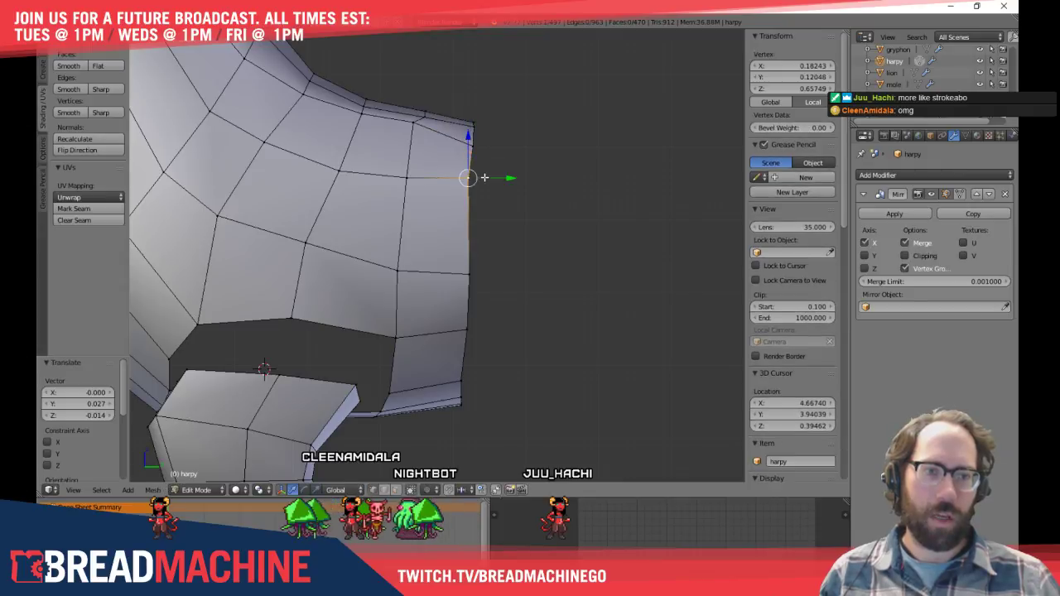
{"action": "key", "text": "g"}
{"action": "left_click", "coordinate": [484, 196]}
In edge select mode, select two vertical edges beside the body's rear opening and extrude them -0.144 along X
{"action": "middle_click_drag", "start_coordinate": [552, 177], "coordinate": [461, 264]}
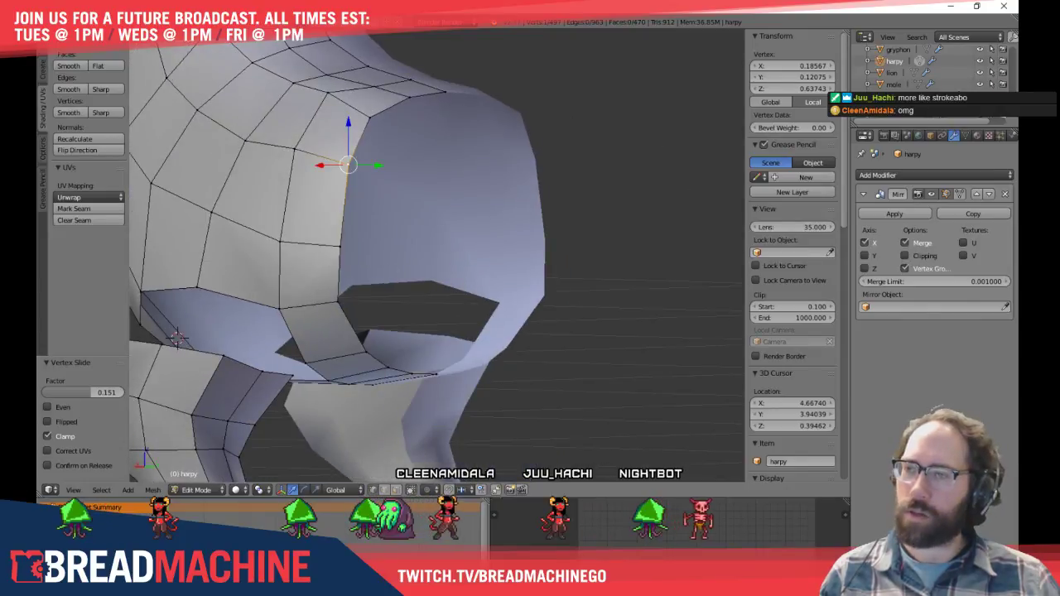
{"action": "key", "text": "a"}
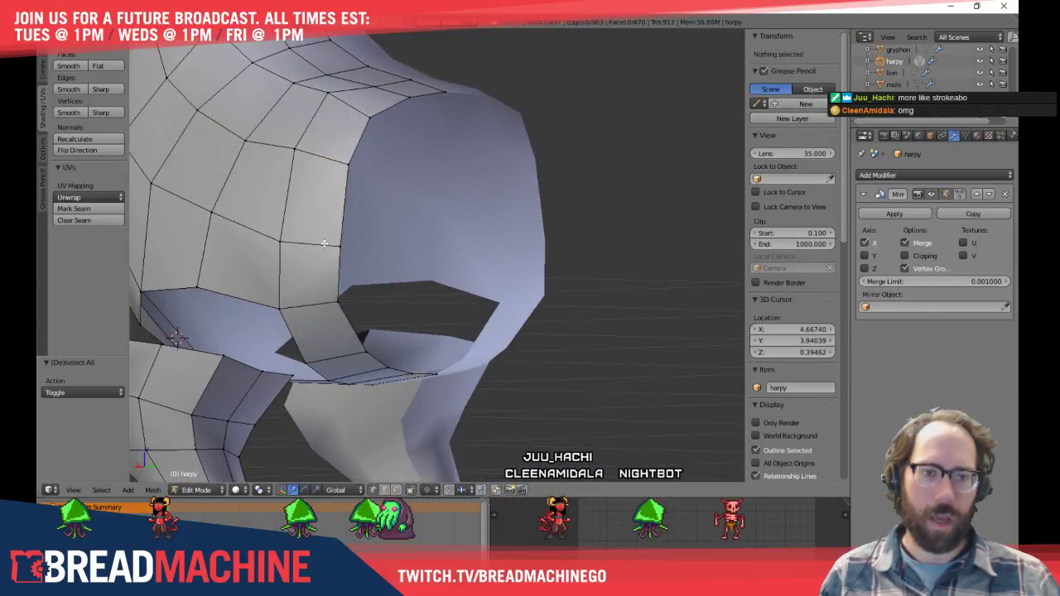
{"action": "key", "text": "ctrl+Tab"}
{"action": "left_click", "coordinate": [312, 240]}
{"action": "right_click", "coordinate": [342, 207]}
{"action": "right_click", "coordinate": [339, 269], "text": "shift"}
{"action": "middle_click_drag", "start_coordinate": [447, 272], "coordinate": [414, 352]}
{"action": "key", "text": "e"}
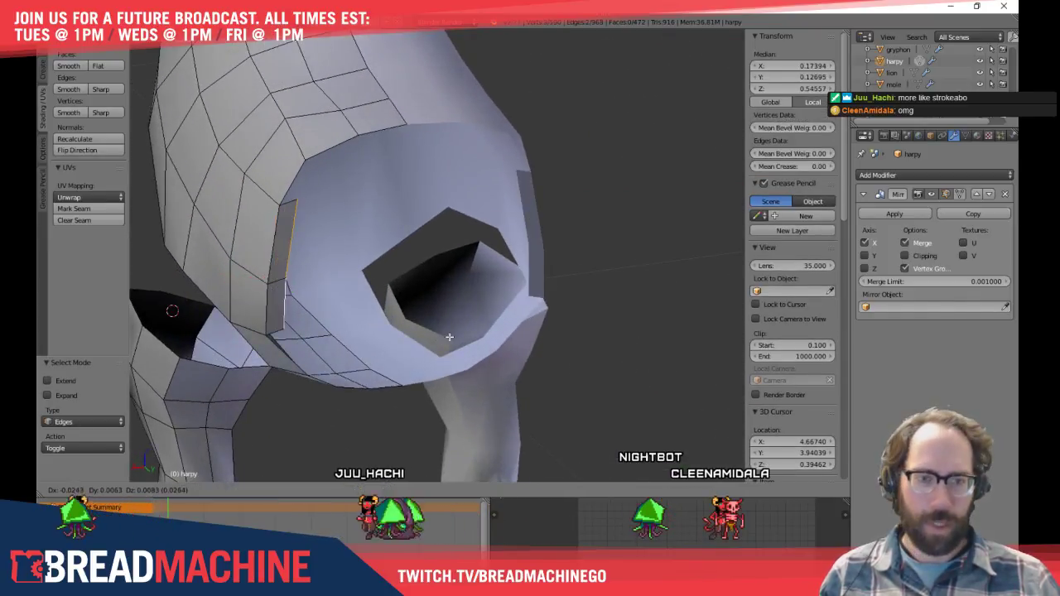
{"action": "key", "text": "x"}
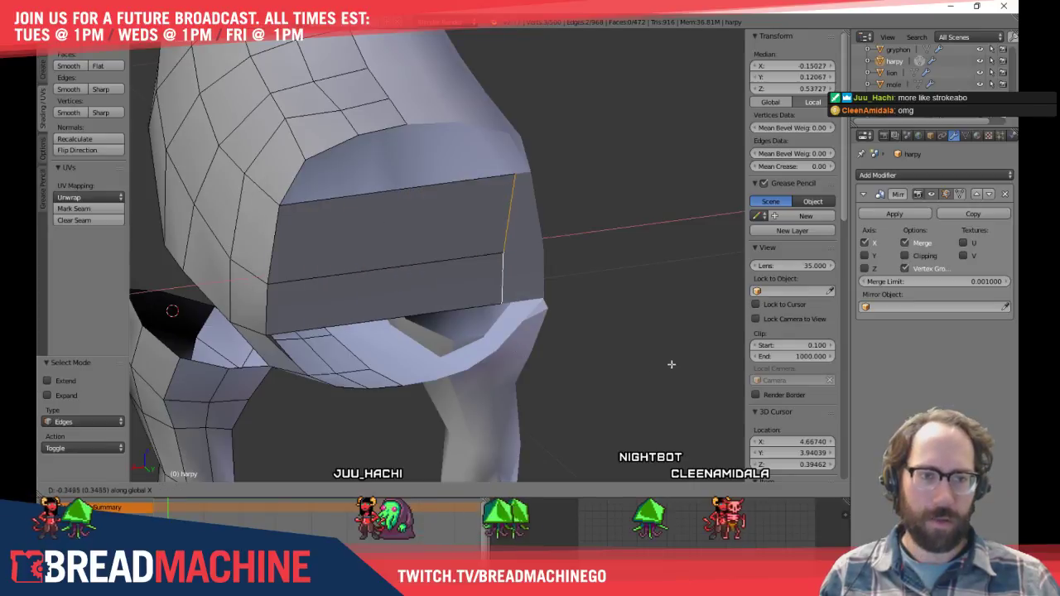
{"action": "left_click", "coordinate": [547, 356]}
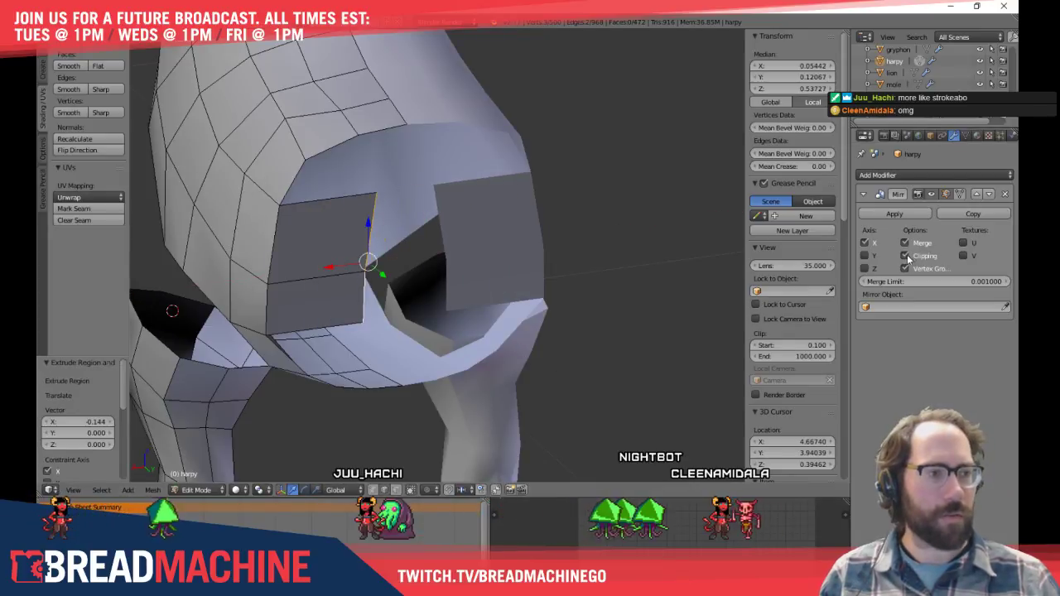
Move the extruded edges along X until they meet the mirrored half at the body's centreline
{"action": "key", "text": "g"}
{"action": "key", "text": "x"}
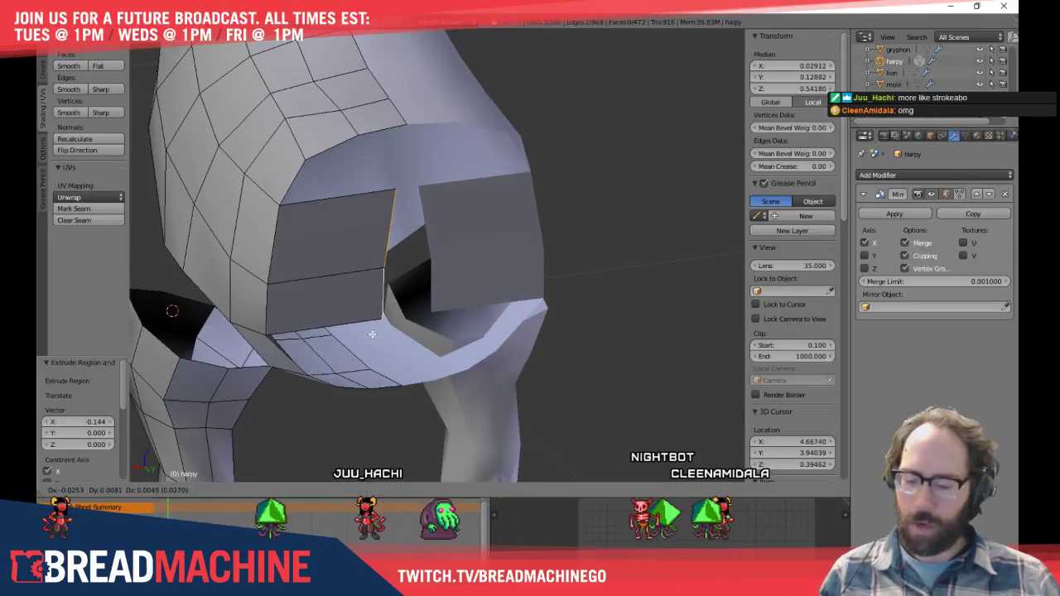
{"action": "left_click", "coordinate": [409, 334]}
{"action": "key", "text": "a"}
{"action": "middle_click_drag", "start_coordinate": [409, 334], "coordinate": [384, 283]}
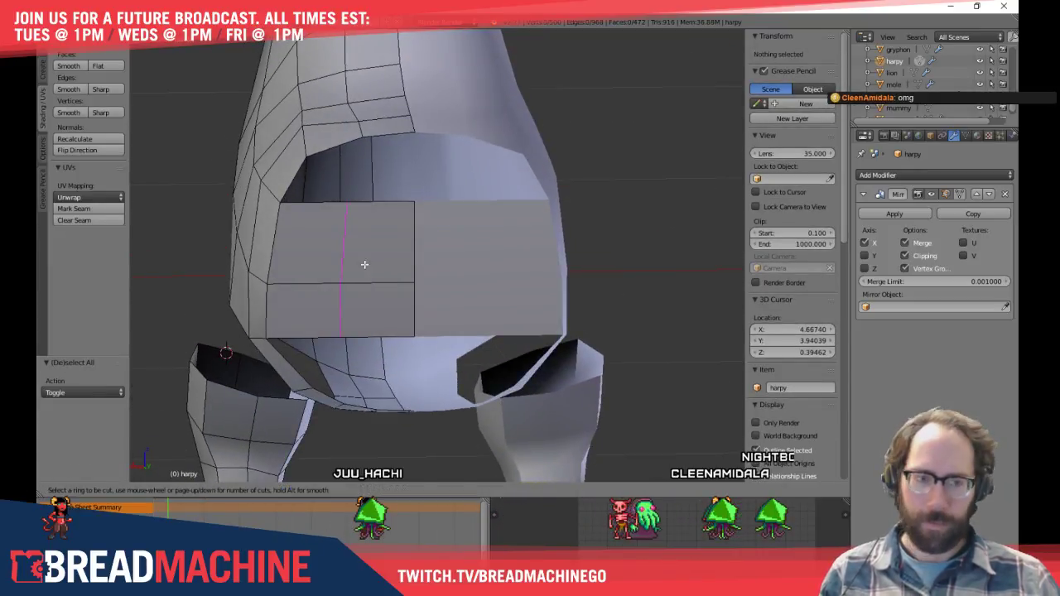
Add one centred vertical loop cut through the new faces across the body's rear opening
{"action": "key", "text": "ctrl+r"}
{"action": "left_click", "coordinate": [346, 284]}
{"action": "right_click", "coordinate": [351, 288]}
{"action": "key", "text": "a"}
{"action": "middle_click_drag", "start_coordinate": [384, 248], "coordinate": [368, 261]}
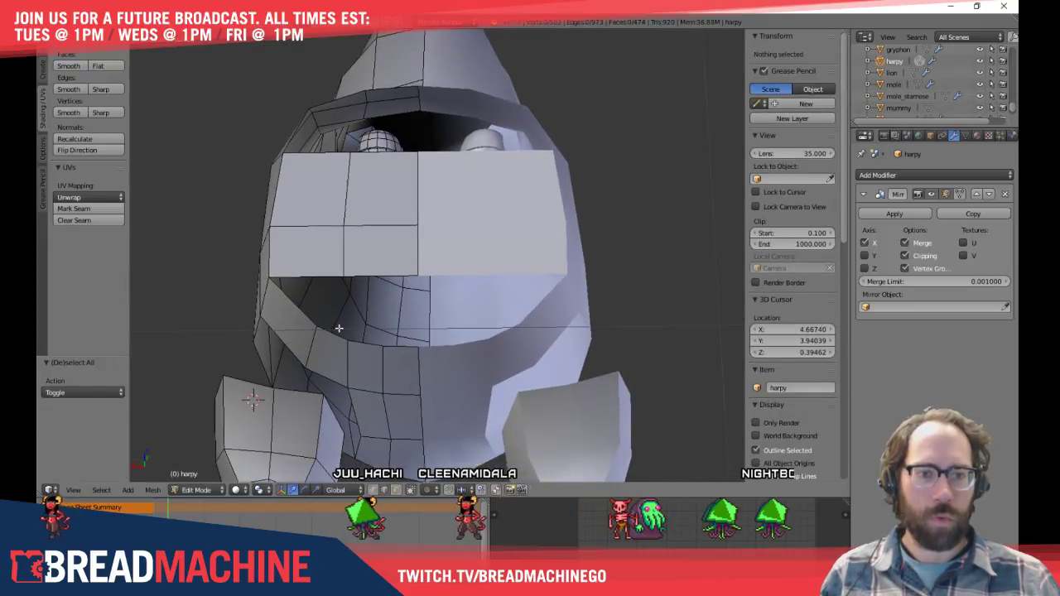
{"action": "middle_click_drag", "start_coordinate": [339, 329], "coordinate": [352, 348]}
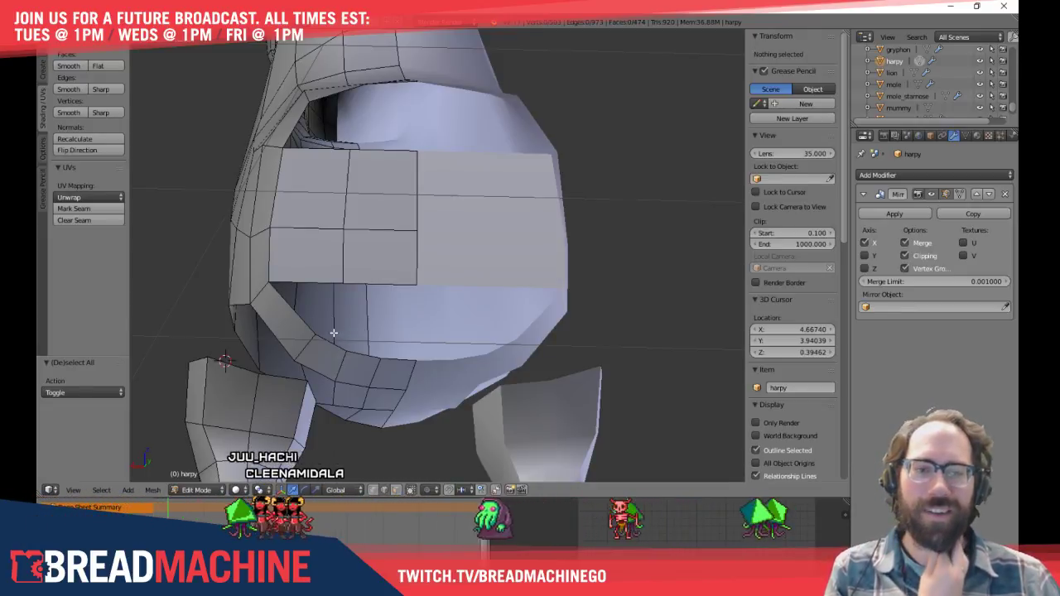
Extrude the lower inner edge of the rear patch about 0.065 downward along Z
{"action": "right_click", "coordinate": [378, 284]}
{"action": "middle_click_drag", "start_coordinate": [409, 289], "coordinate": [397, 261], "text": "shift"}
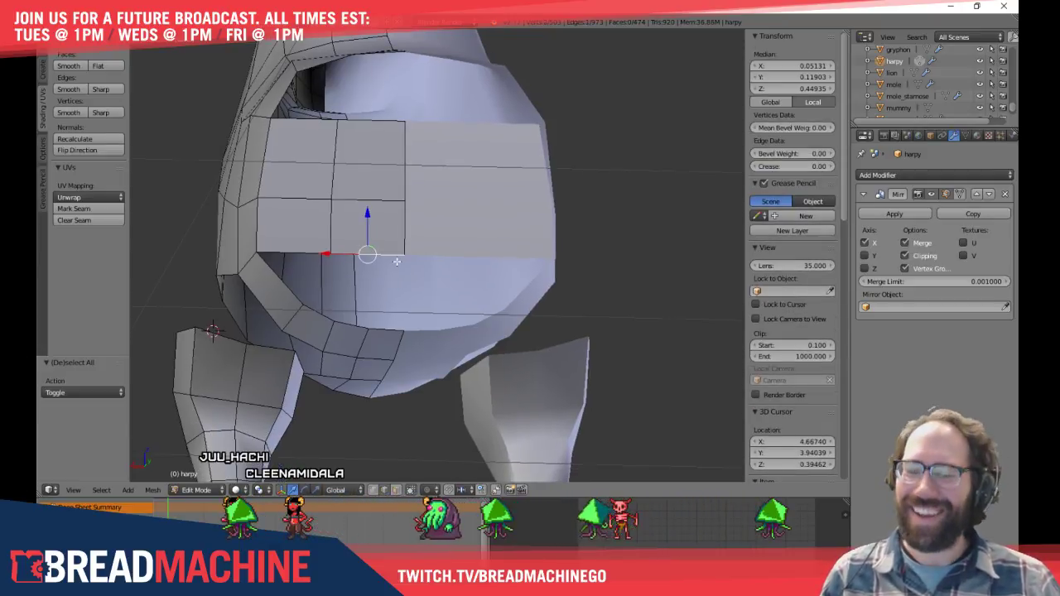
{"action": "key", "text": "e"}
{"action": "key", "text": "z"}
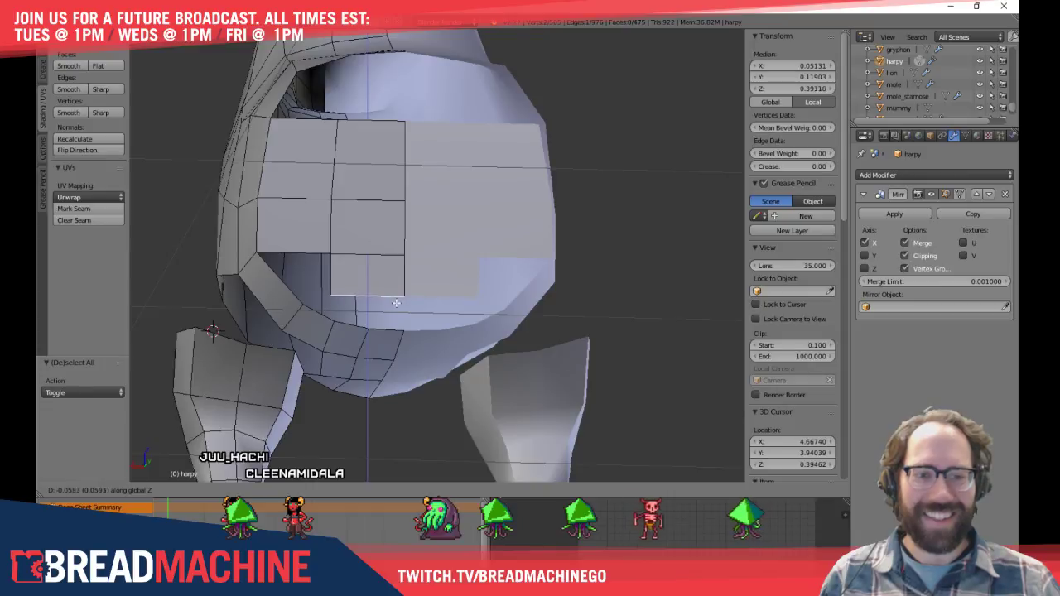
{"action": "left_click", "coordinate": [394, 307]}
{"action": "key", "text": "a"}
Fill the lower outer corner between the extruded face and the rear opening's rim with a face
{"action": "right_click", "coordinate": [328, 280]}
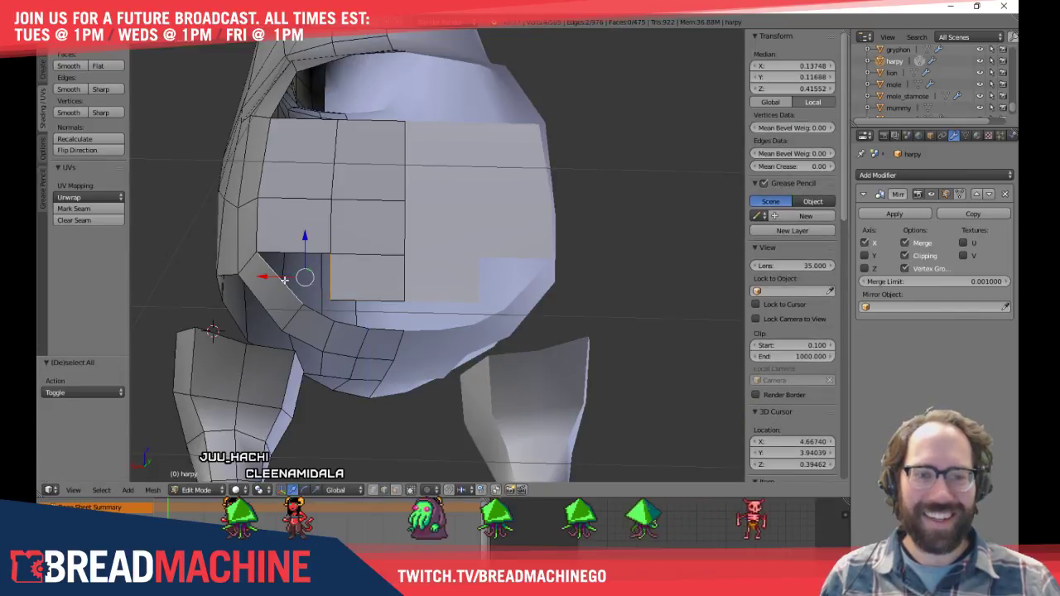
{"action": "key", "text": "f"}
{"action": "key", "text": "a"}
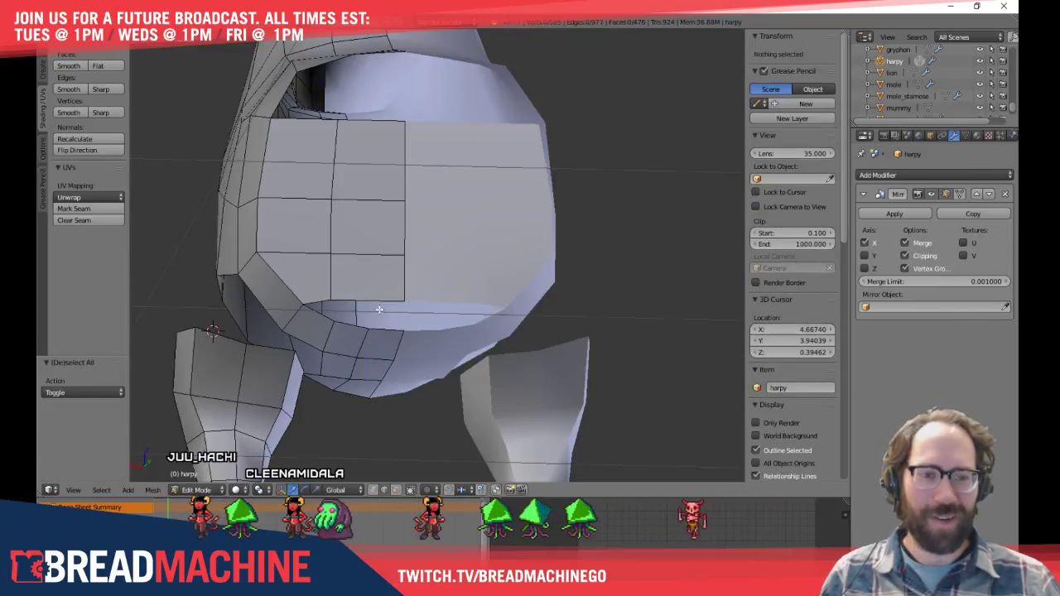
Fill the gap above the rear patch with faces, bridging its upper edge to the opening's rim
{"action": "middle_click_drag", "start_coordinate": [350, 146], "coordinate": [319, 230]}
{"action": "right_click", "coordinate": [320, 230]}
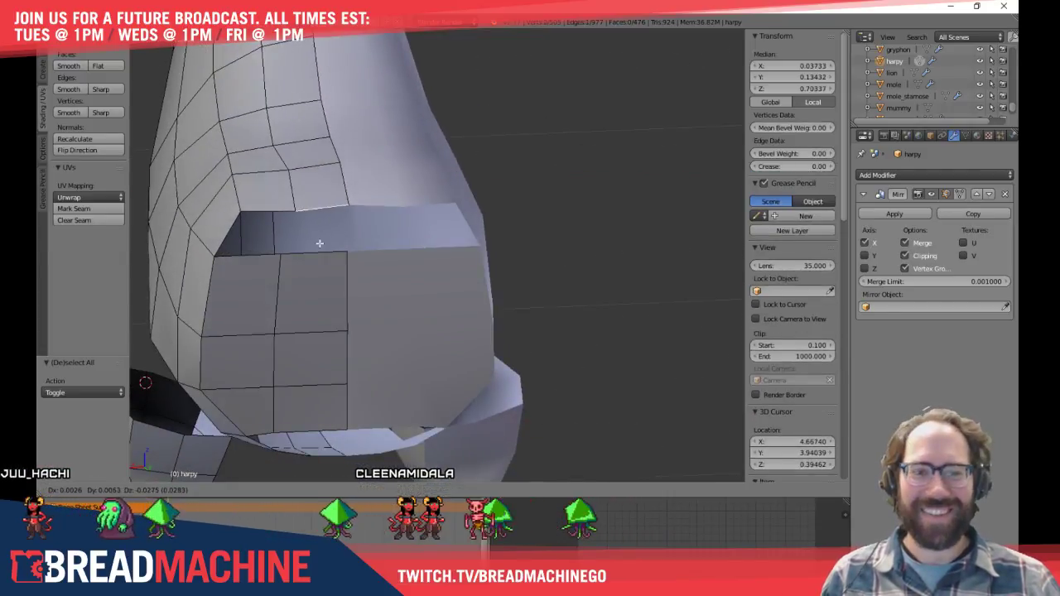
{"action": "right_click", "coordinate": [317, 245], "text": "shift"}
{"action": "key", "text": "f"}
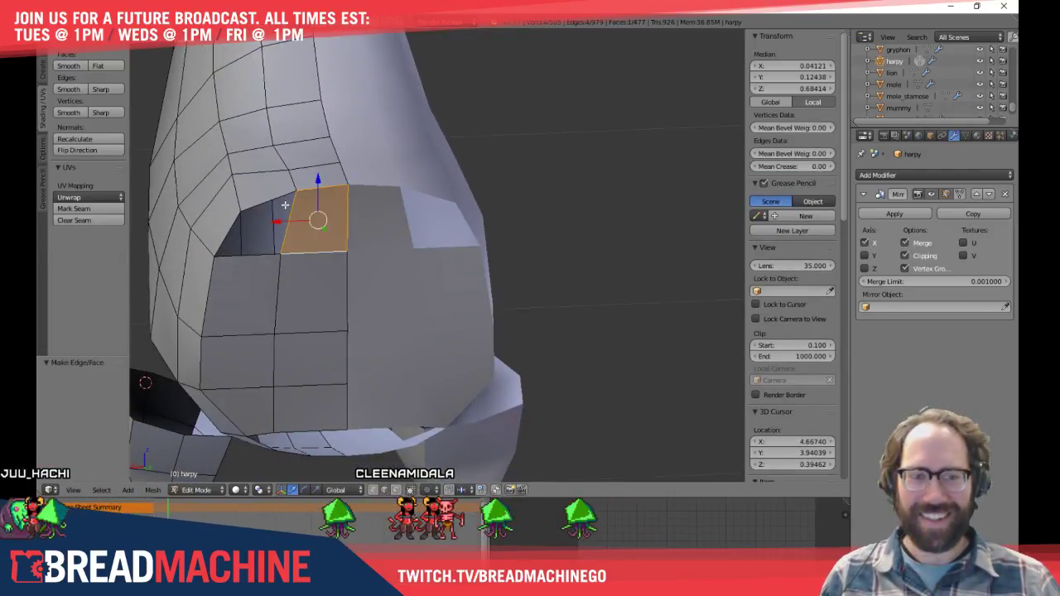
{"action": "key", "text": "f"}
{"action": "key", "text": "a"}
{"action": "middle_click_drag", "start_coordinate": [297, 211], "coordinate": [291, 323]}
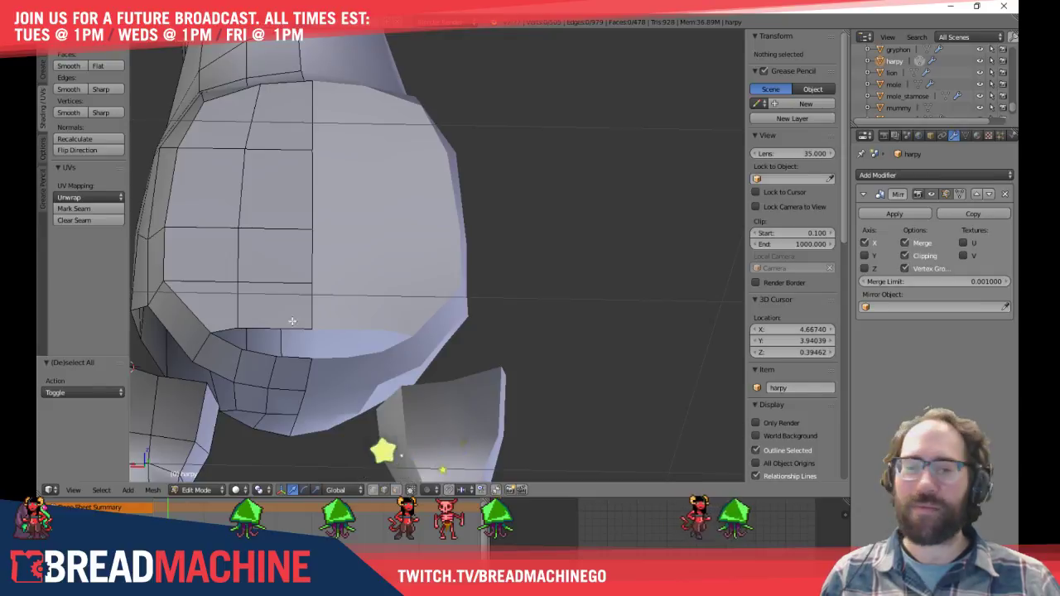
Close the remaining gap below the rear patch with two faces joined to the lower rim
{"action": "right_click", "coordinate": [305, 329]}
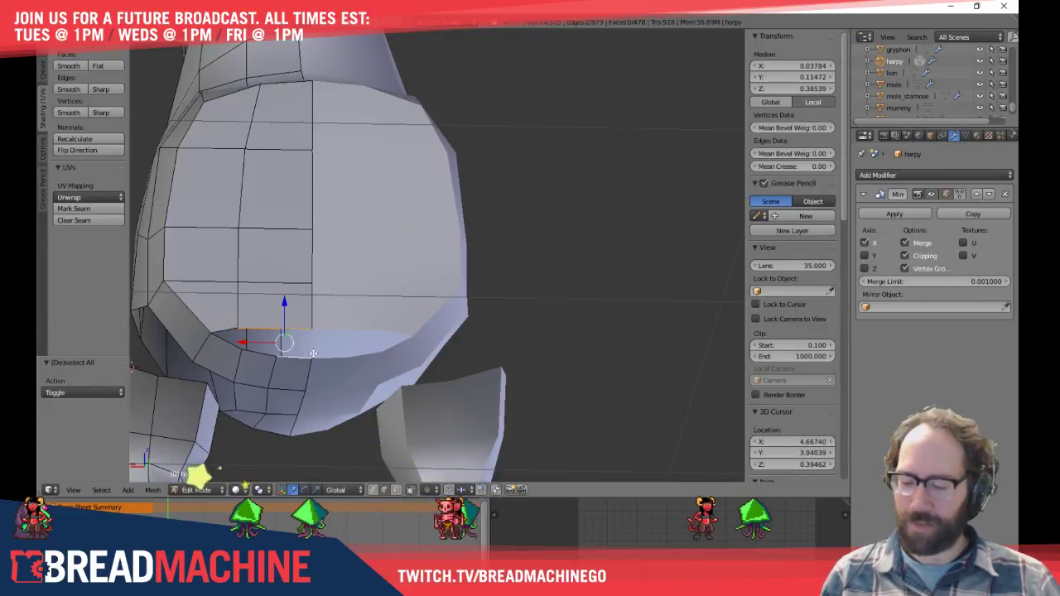
{"action": "key", "text": "f"}
{"action": "key", "text": "a"}
{"action": "right_click", "coordinate": [251, 339], "text": "alt"}
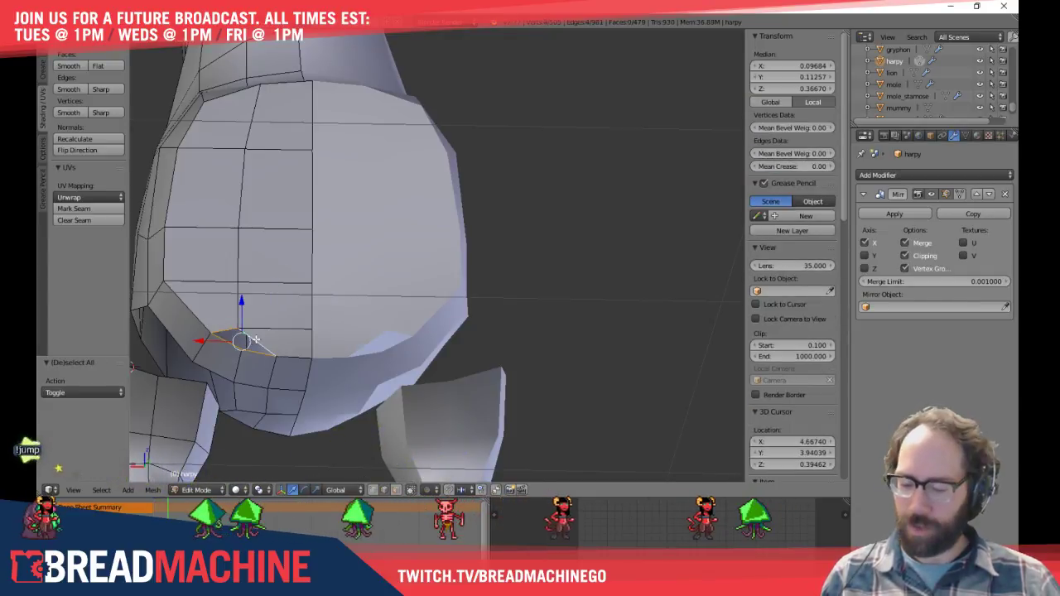
{"action": "key", "text": "f"}
{"action": "key", "text": "a"}
In vertex select mode, slide the lower middle vertex of the rear patch toward the centreline by a factor of 0.252
{"action": "key", "text": "ctrl+Tab"}
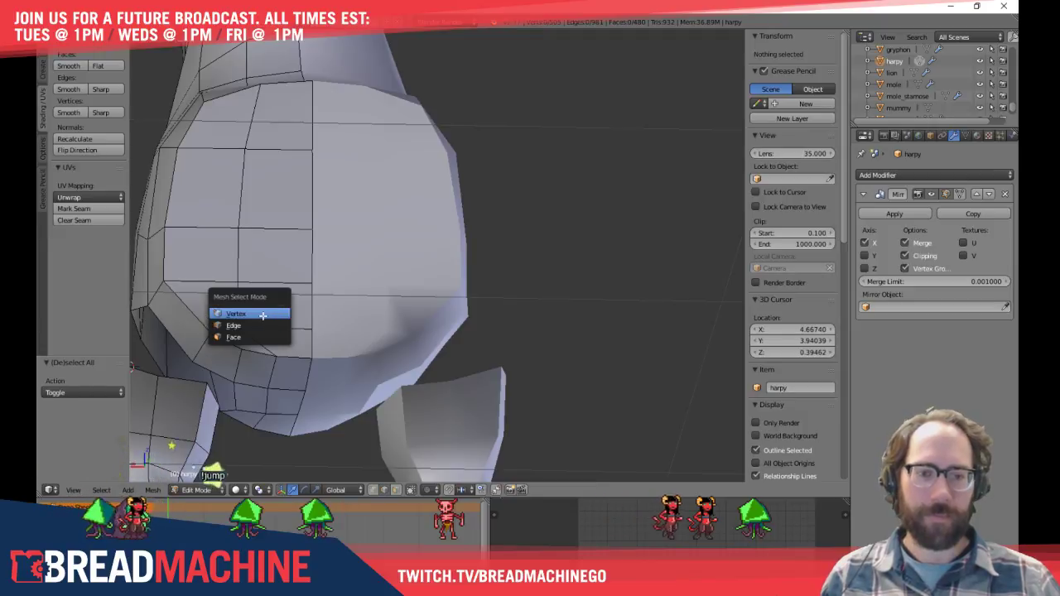
{"action": "left_click", "coordinate": [262, 316]}
{"action": "right_click", "coordinate": [238, 327]}
{"action": "key", "text": "shift+v"}
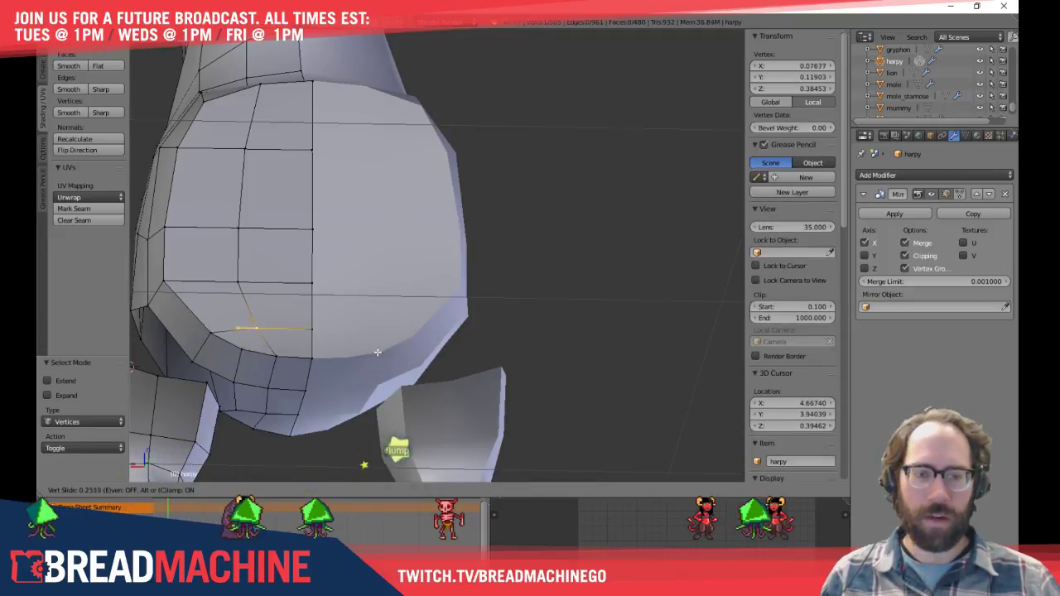
{"action": "left_click", "coordinate": [377, 352]}
Select the three upper vertices of the rear patch's middle column and edge-slide them by -0.157, then by 0.126
{"action": "right_click", "coordinate": [238, 139]}
{"action": "right_click", "coordinate": [248, 228], "text": "shift"}
{"action": "right_click", "coordinate": [248, 275], "text": "shift"}
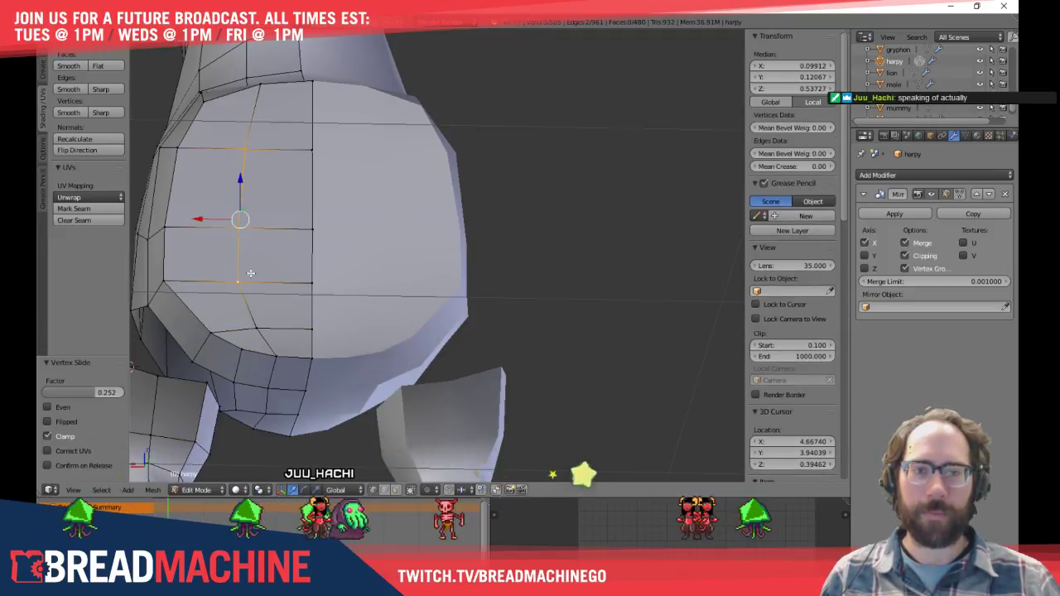
{"action": "middle_click_drag", "start_coordinate": [257, 271], "coordinate": [263, 281]}
{"action": "key", "text": "g"}
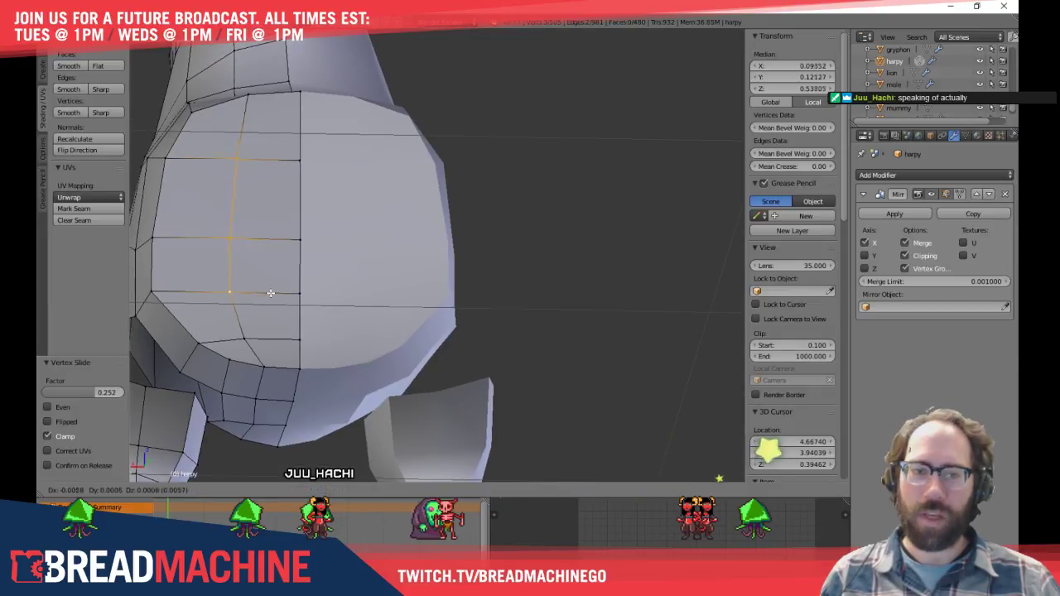
{"action": "left_click", "coordinate": [281, 294]}
{"action": "key", "text": "g"}
{"action": "key", "text": "g"}
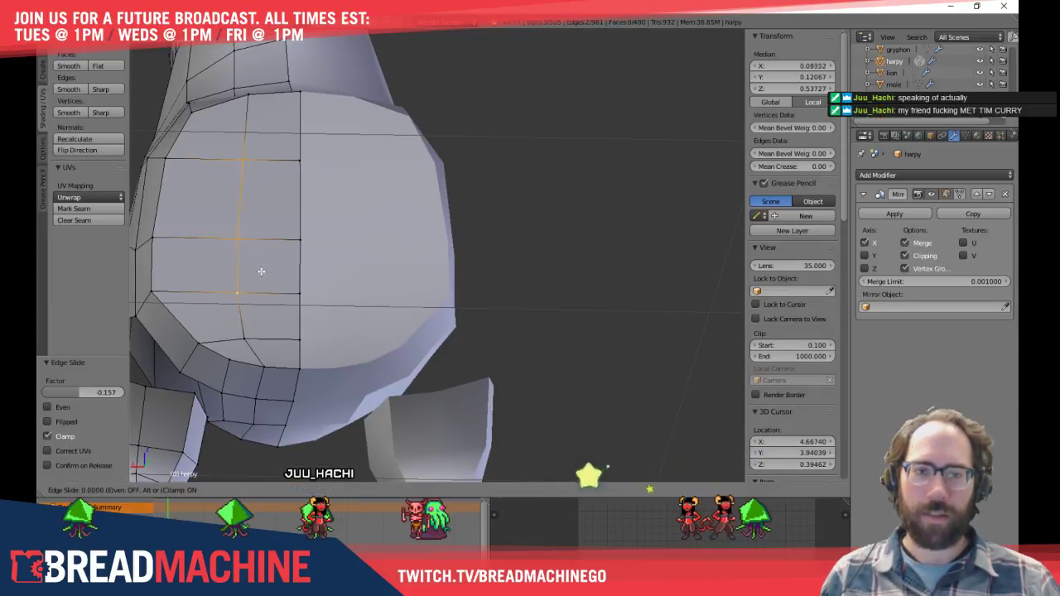
{"action": "left_click", "coordinate": [244, 264]}
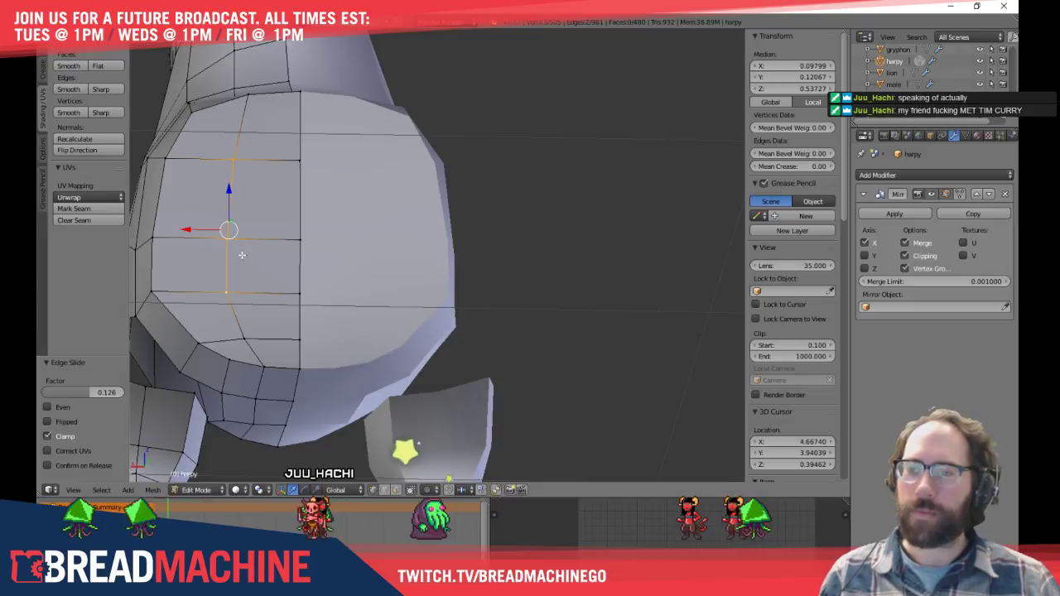
In side view, move the upper flank vertex near the rear by 0.012 along Y and -0.006 along Z, and shift a lower flank vertex slightly rearward
{"action": "middle_click_drag", "start_coordinate": [186, 241], "coordinate": [259, 265]}
{"action": "key", "text": "KP_3"}
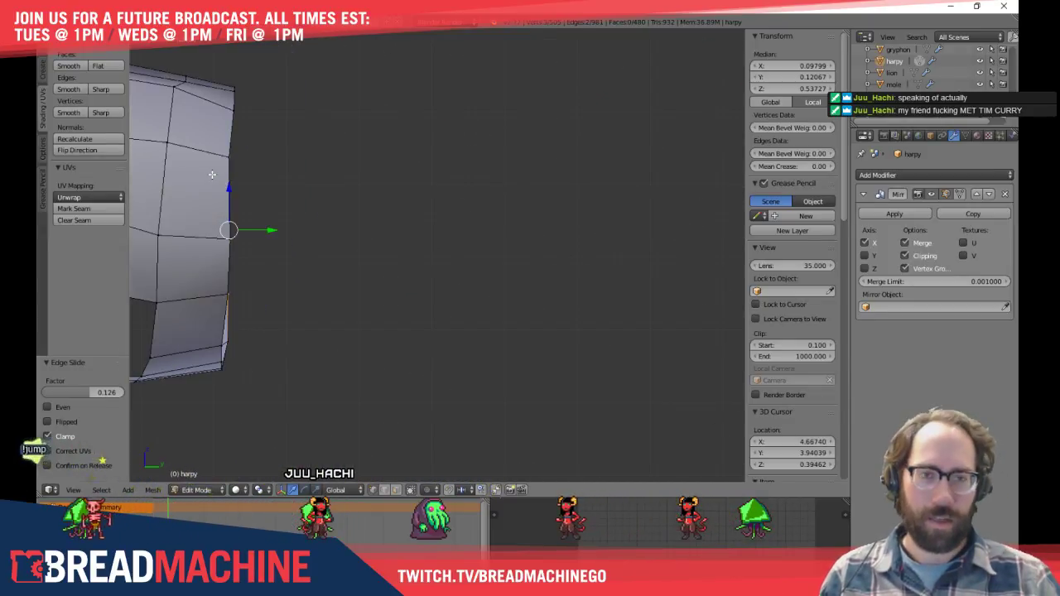
{"action": "middle_click_drag", "start_coordinate": [226, 115], "coordinate": [369, 232], "text": "shift"}
{"action": "right_click", "coordinate": [367, 234]}
{"action": "key", "text": "g"}
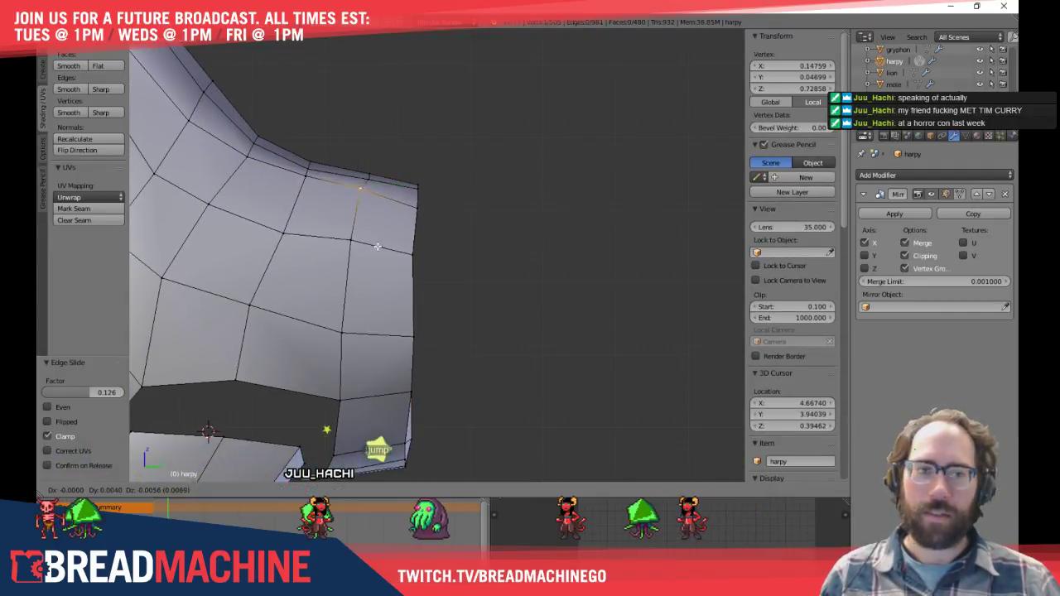
{"action": "left_click", "coordinate": [384, 245]}
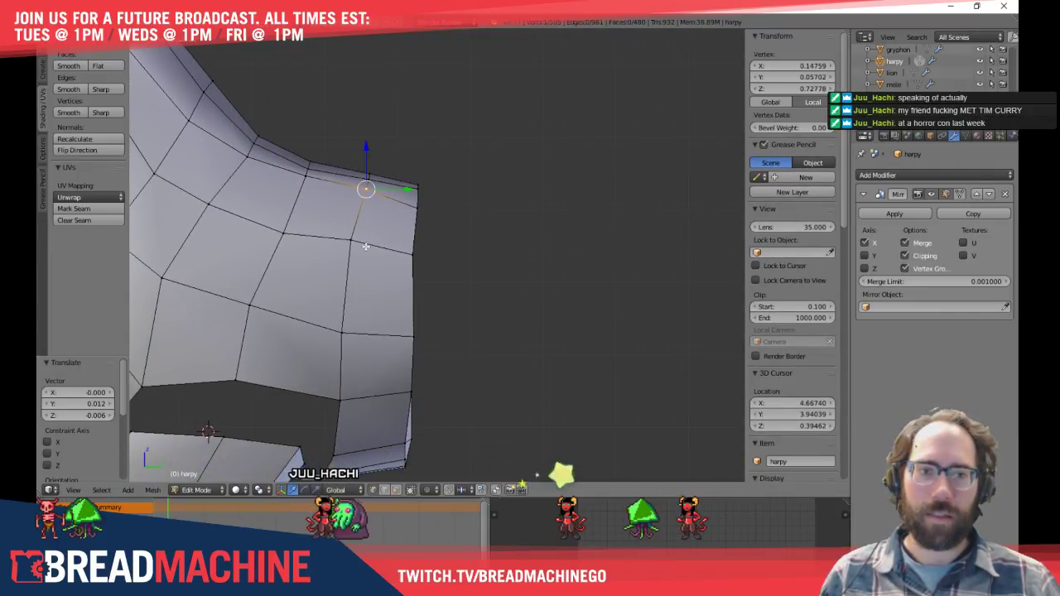
{"action": "key", "text": "a"}
{"action": "middle_click_drag", "start_coordinate": [404, 341], "coordinate": [381, 271], "text": "shift"}
{"action": "right_click_drag", "start_coordinate": [333, 263], "coordinate": [342, 264]}
{"action": "key", "text": "a"}
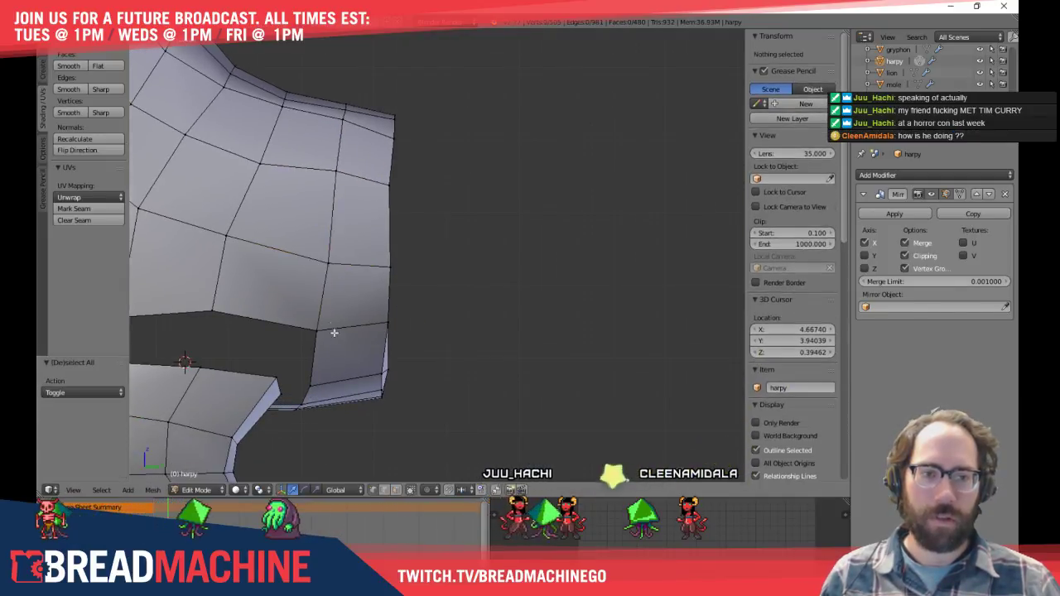
Select the edge loop outlining the closed rear face and try scaling it along Y in side view
{"action": "middle_click_drag", "start_coordinate": [333, 333], "coordinate": [298, 260], "text": "shift"}
{"action": "middle_click_drag", "start_coordinate": [400, 173], "coordinate": [347, 141], "text": "shift"}
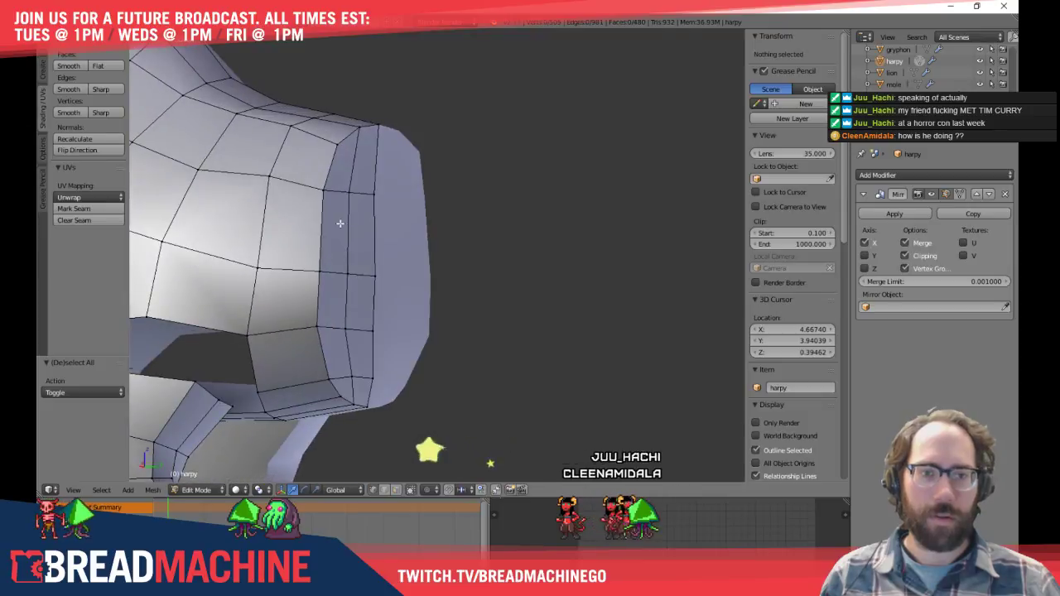
{"action": "right_click", "coordinate": [345, 135], "text": "alt"}
{"action": "right_click", "coordinate": [346, 135], "text": "alt+shift"}
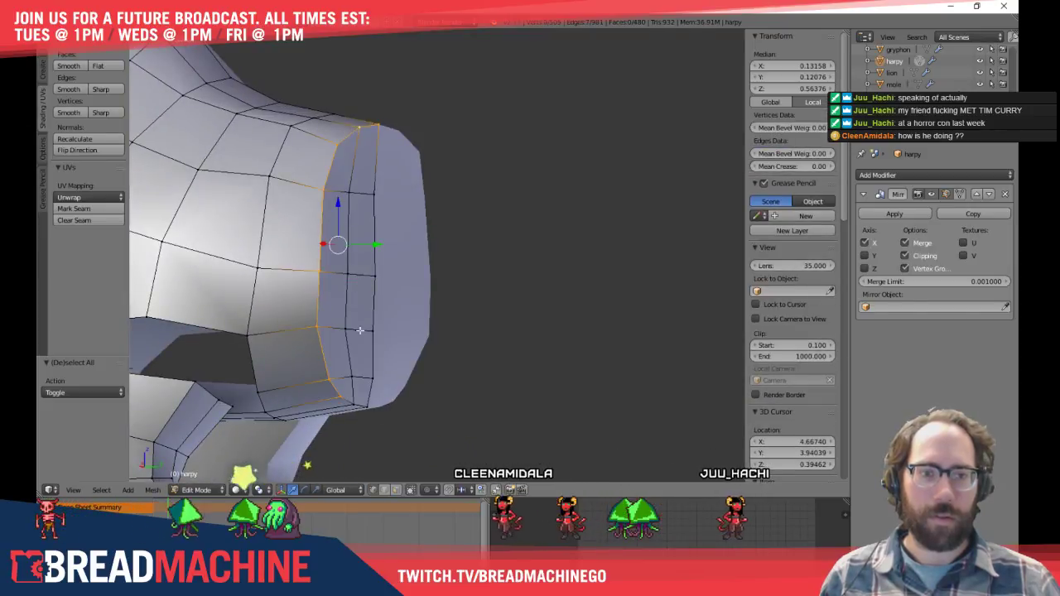
{"action": "right_click", "coordinate": [347, 400], "text": "alt+shift"}
{"action": "middle_click_drag", "start_coordinate": [347, 400], "coordinate": [328, 327]}
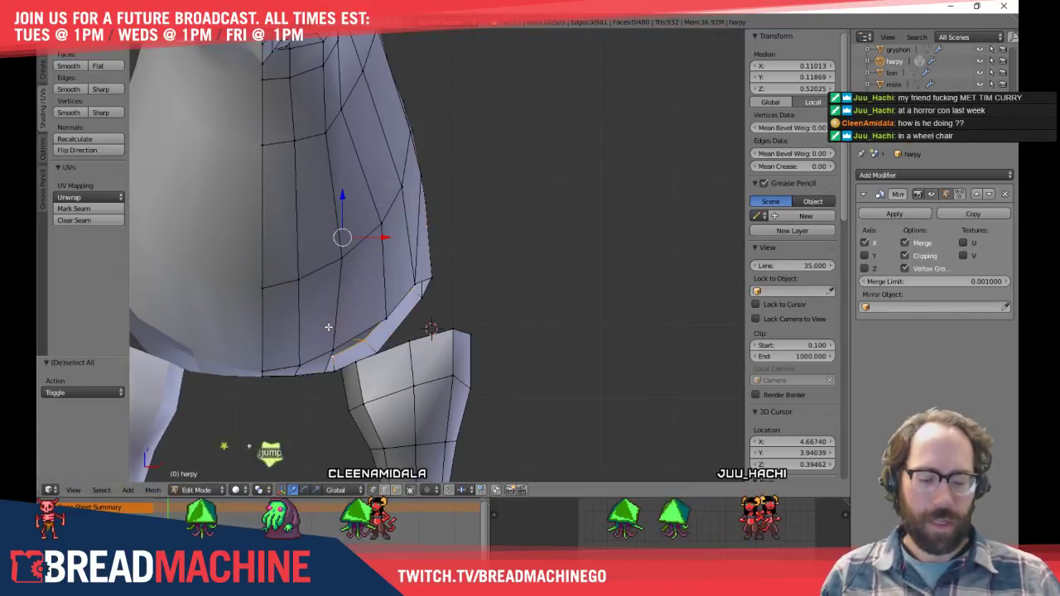
{"action": "key", "text": "KP_3"}
{"action": "middle_click_drag", "start_coordinate": [383, 288], "coordinate": [369, 310], "text": "shift"}
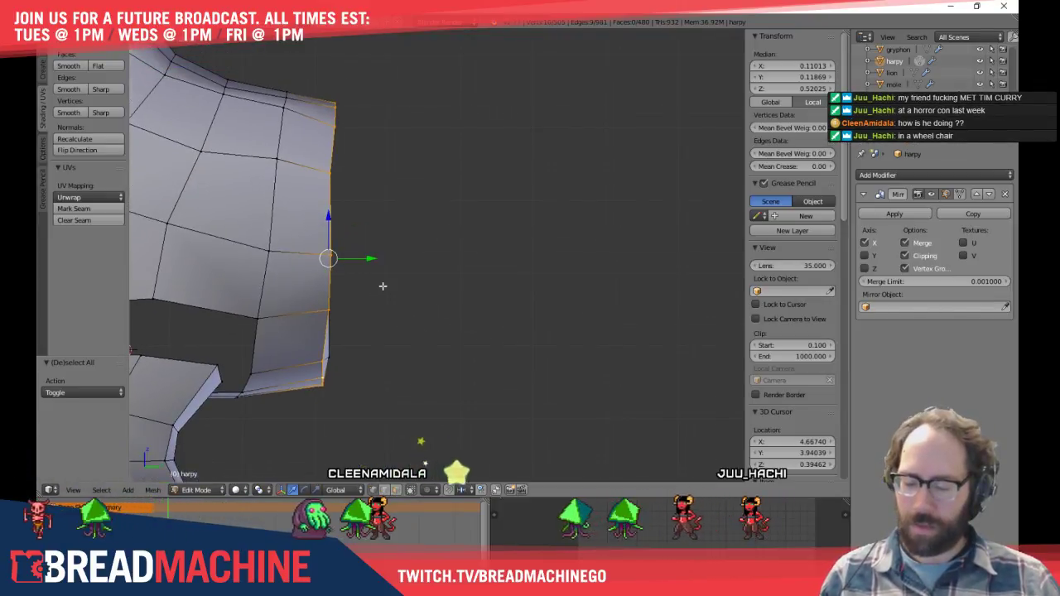
{"action": "middle_click_drag", "start_coordinate": [425, 276], "coordinate": [410, 285], "text": "shift"}
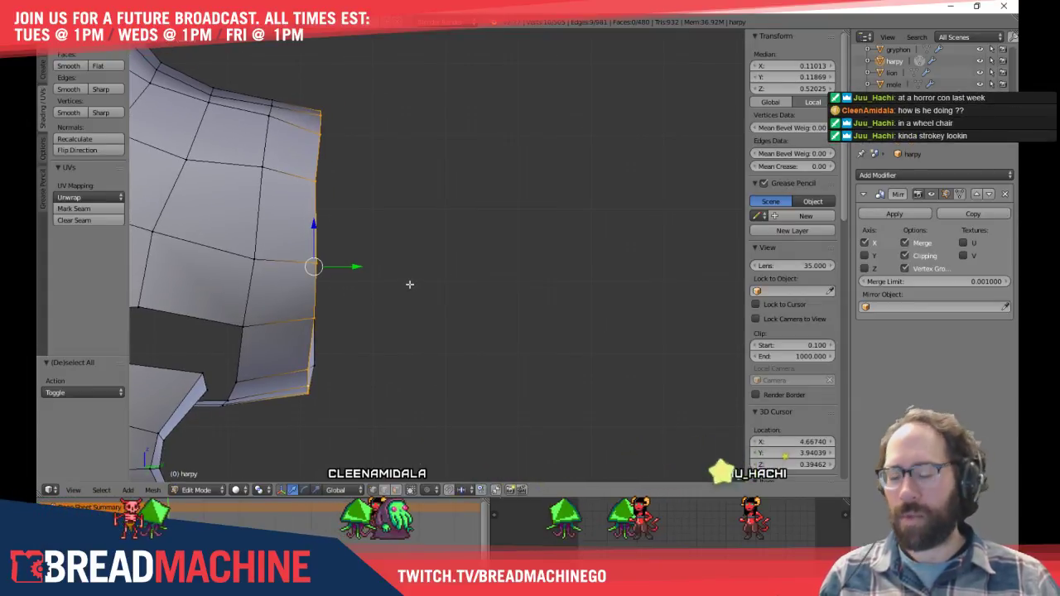
{"action": "key", "text": "s"}
{"action": "key", "text": "y"}
{"action": "key", "text": "Return"}
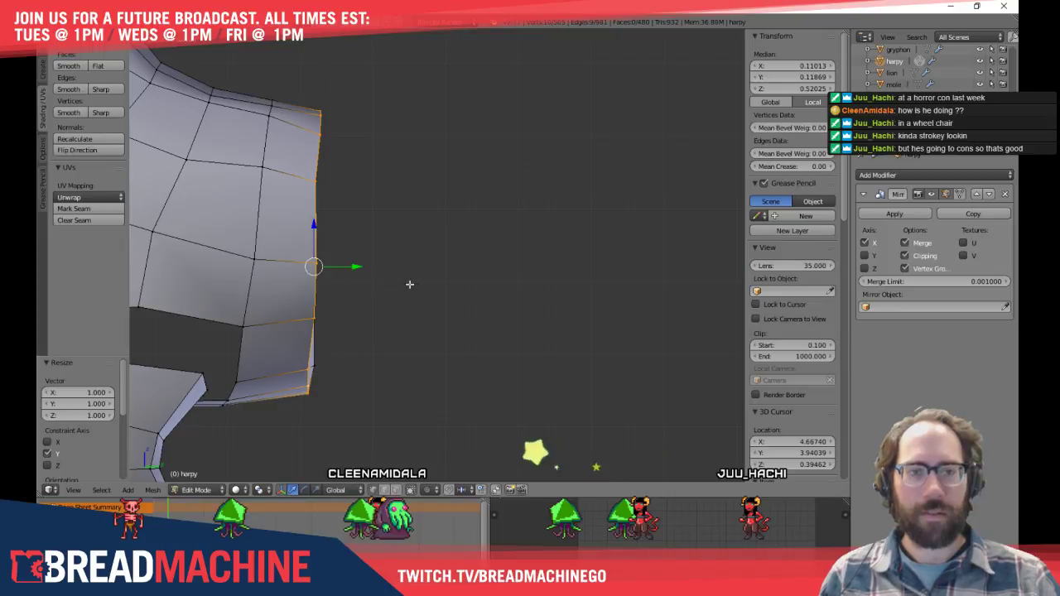
Flatten the selected rear outline by scaling it to 0 along Y
{"action": "middle_click_drag", "start_coordinate": [409, 284], "coordinate": [447, 284]}
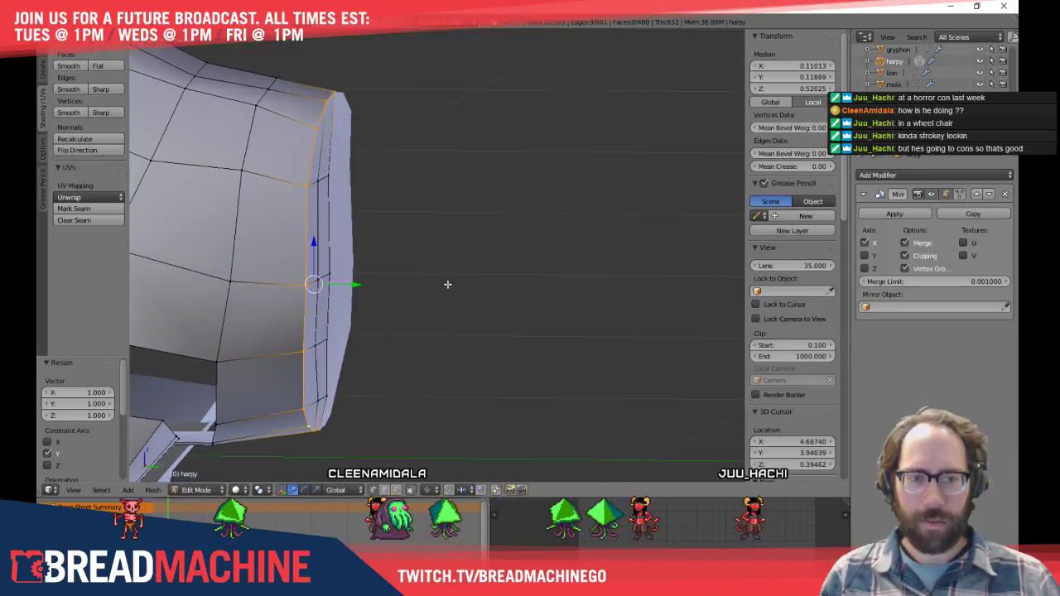
{"action": "key", "text": "s"}
{"action": "key", "text": "y"}
{"action": "key", "text": "0"}
{"action": "key", "text": "Return"}
{"action": "key", "text": "a"}
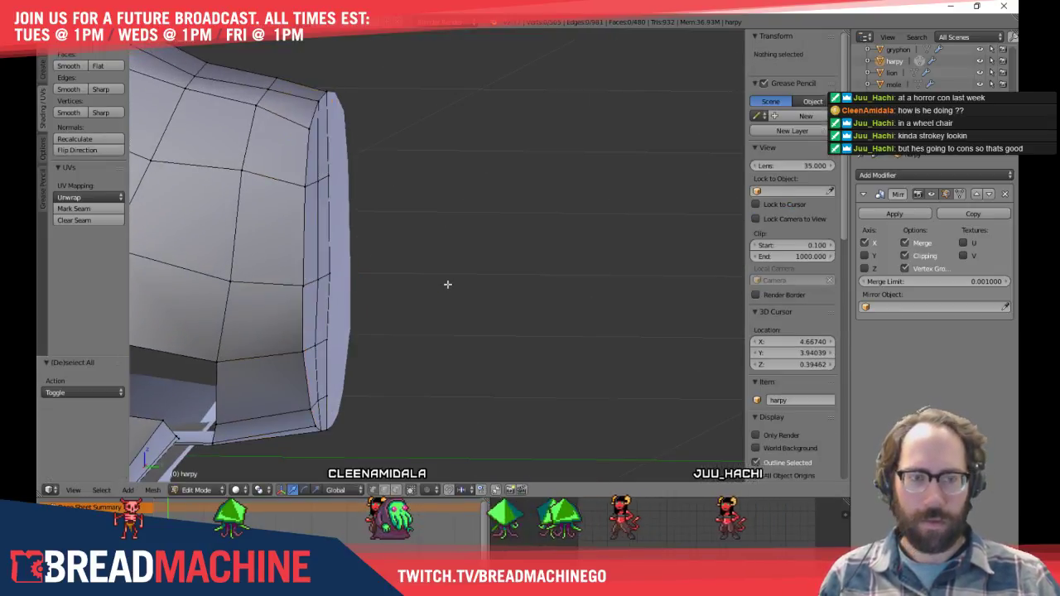
In wireframe side view, box-select all vertices of the rear face and flatten them into one plane along Y
{"action": "key", "text": "KP_1"}
{"action": "key", "text": "KP_3"}
{"action": "scroll", "coordinate": [474, 196], "scroll_direction": "down", "scroll_amount": 2}
{"action": "key", "text": "z"}
{"action": "key", "text": "b"}
{"action": "left_click_drag", "start_coordinate": [414, 90], "coordinate": [525, 372]}
{"action": "middle_click_drag", "start_coordinate": [555, 277], "coordinate": [504, 305], "text": "shift"}
{"action": "key", "text": "s"}
{"action": "key", "text": "y"}
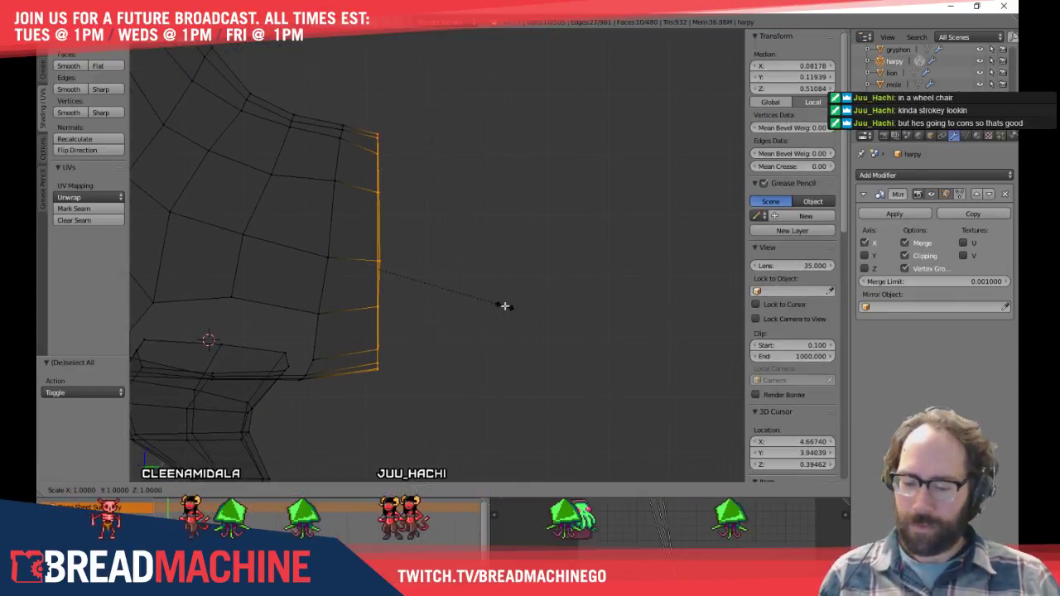
{"action": "left_click", "coordinate": [505, 305]}
{"action": "key", "text": "a"}
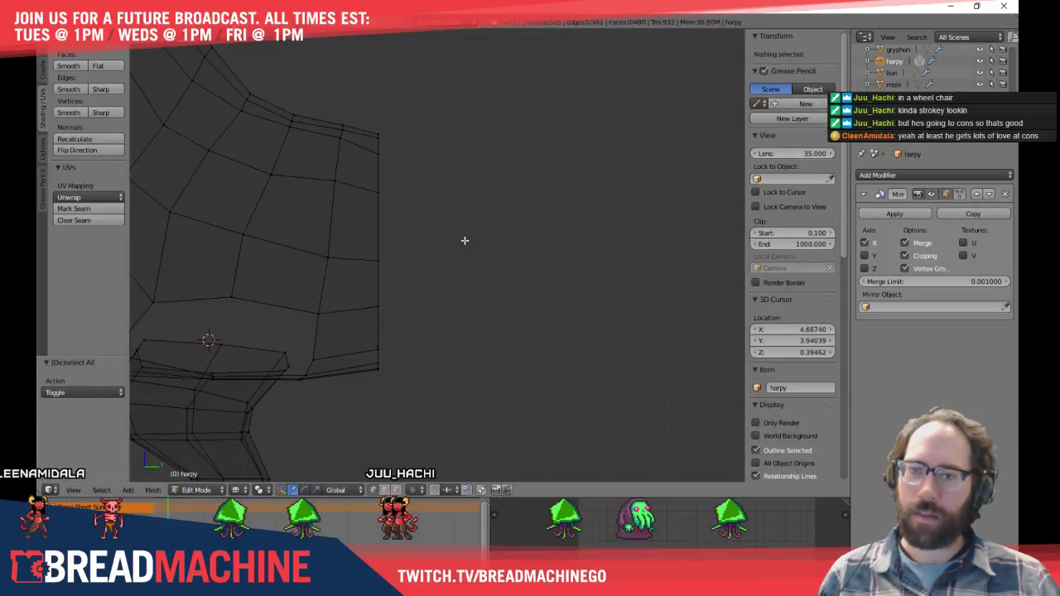
Select the outer outline of the flat rear face and move it -0.018 along Y in side view
{"action": "key", "text": "z"}
{"action": "middle_click_drag", "start_coordinate": [456, 240], "coordinate": [397, 243]}
{"action": "right_click", "coordinate": [373, 148], "text": "alt"}
{"action": "right_click", "coordinate": [375, 142], "text": "alt+shift"}
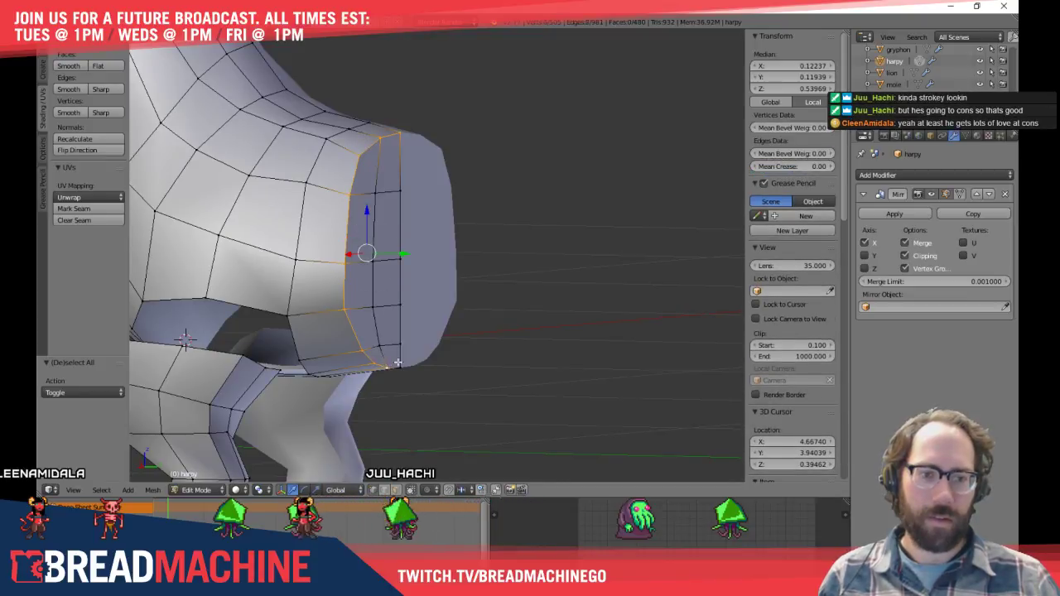
{"action": "key", "text": "KP_1"}
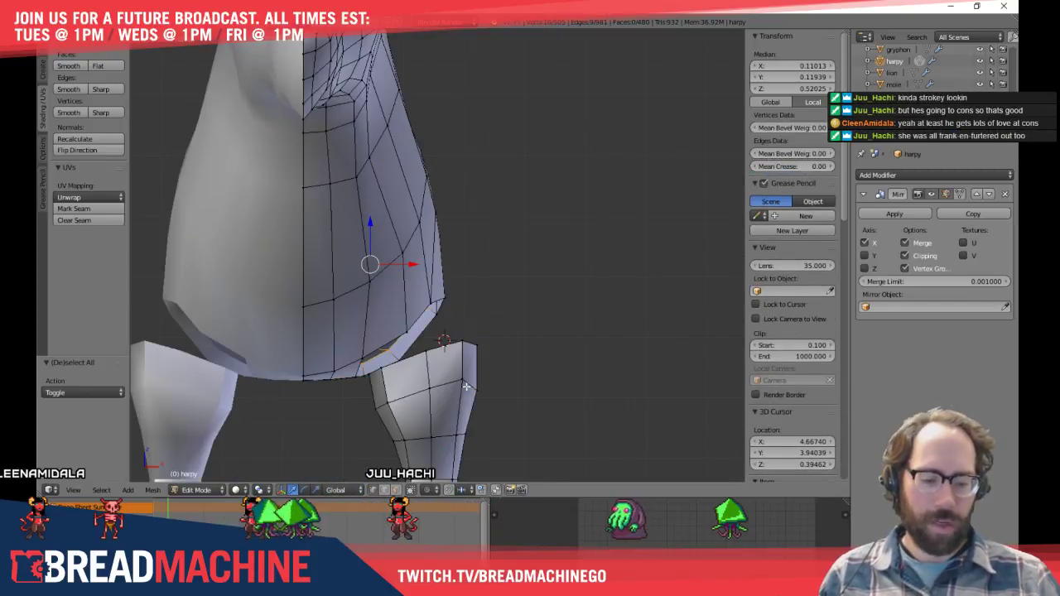
{"action": "key", "text": "KP_3"}
{"action": "scroll", "coordinate": [430, 310], "scroll_direction": "up", "scroll_amount": 3}
{"action": "middle_click_drag", "start_coordinate": [440, 308], "coordinate": [469, 320], "text": "shift"}
{"action": "middle_click_drag", "start_coordinate": [479, 283], "coordinate": [485, 275], "text": "shift"}
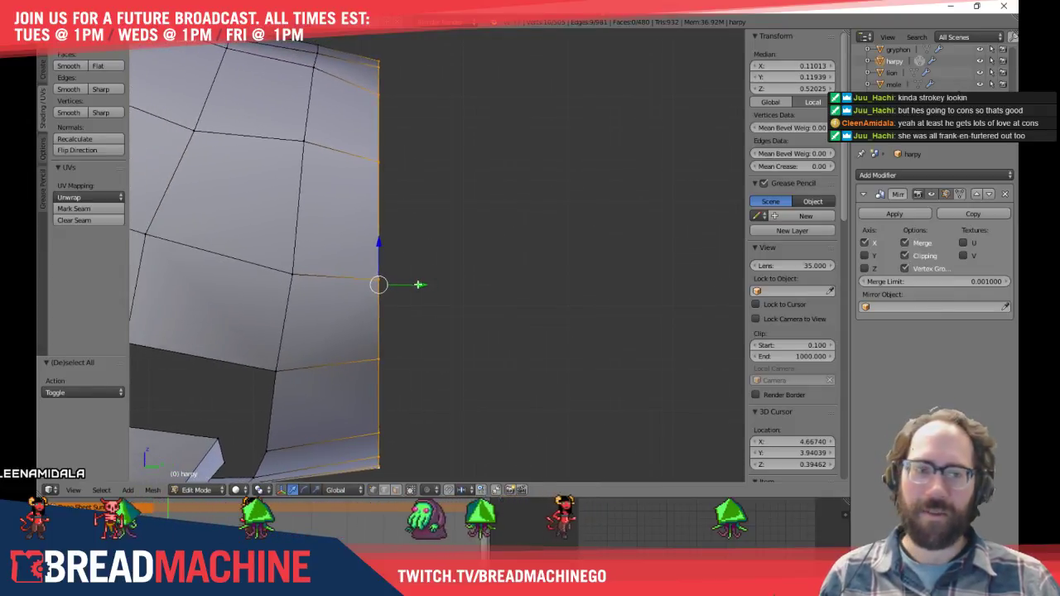
{"action": "left_click_drag", "start_coordinate": [418, 284], "coordinate": [397, 284]}
{"action": "middle_click_drag", "start_coordinate": [413, 263], "coordinate": [485, 268], "text": "shift"}
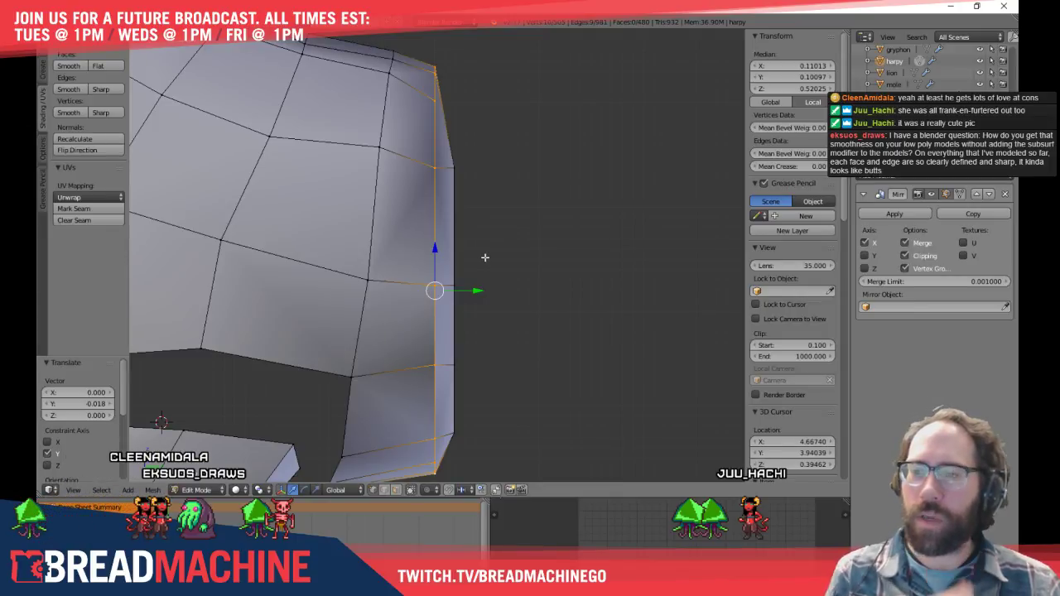
Leave Edit Mode and apply flat shading to the harpy
{"action": "key", "text": "Tab"}
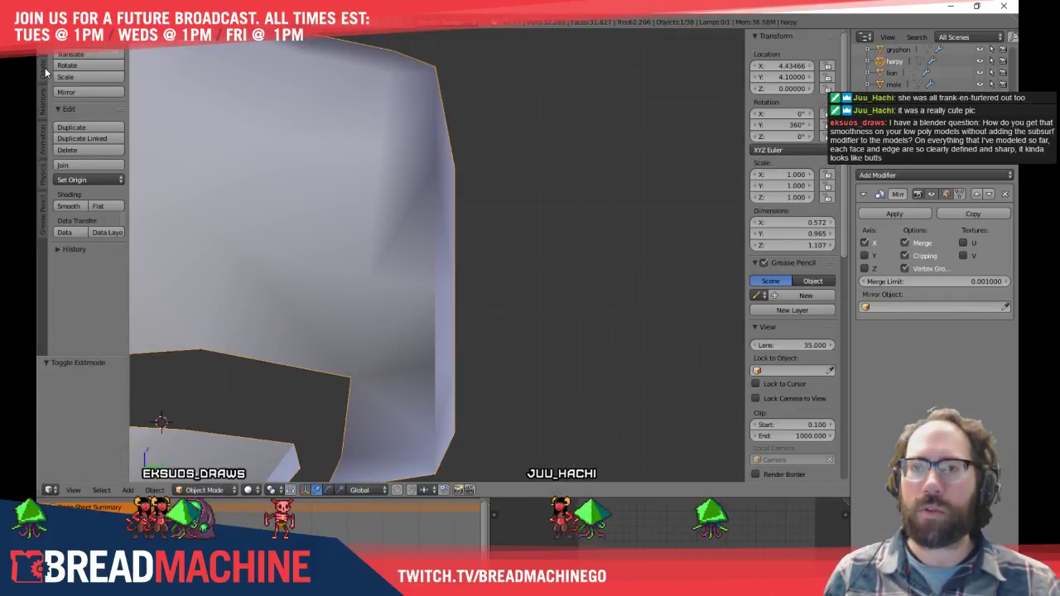
{"action": "left_click", "coordinate": [45, 71]}
{"action": "left_click", "coordinate": [44, 63]}
{"action": "middle_click_drag", "start_coordinate": [307, 147], "coordinate": [492, 192]}
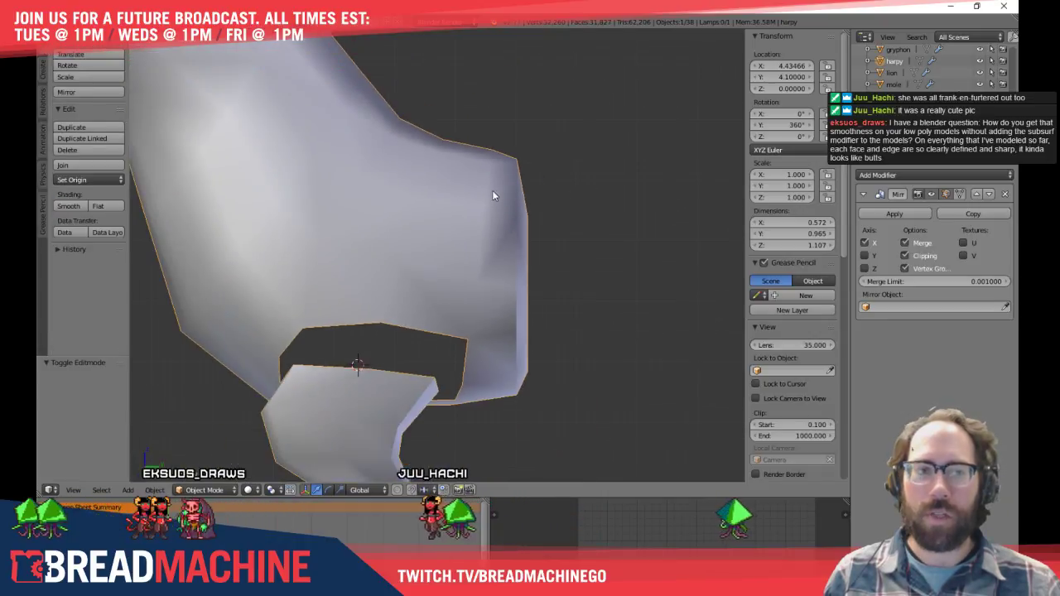
{"action": "left_click", "coordinate": [100, 206]}
{"action": "mouse_move", "coordinate": [166, 214]}
{"action": "middle_mouse_down"}
{"action": "mouse_move", "coordinate": [256, 214]}
{"action": "mouse_move", "coordinate": [449, 307]}
{"action": "middle_mouse_up"}
{"action": "scroll", "coordinate": [448, 307], "scroll_direction": "down", "scroll_amount": 2}
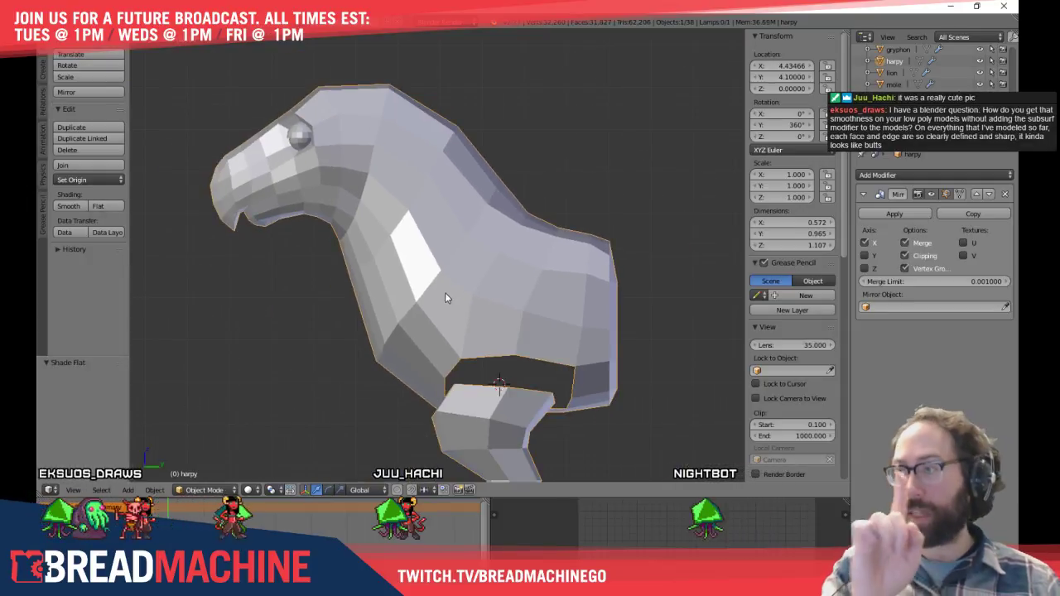
Alternate the harpy between smooth and flat shading several times to compare them, ending on smooth
{"action": "left_click", "coordinate": [73, 205]}
{"action": "left_click", "coordinate": [93, 206]}
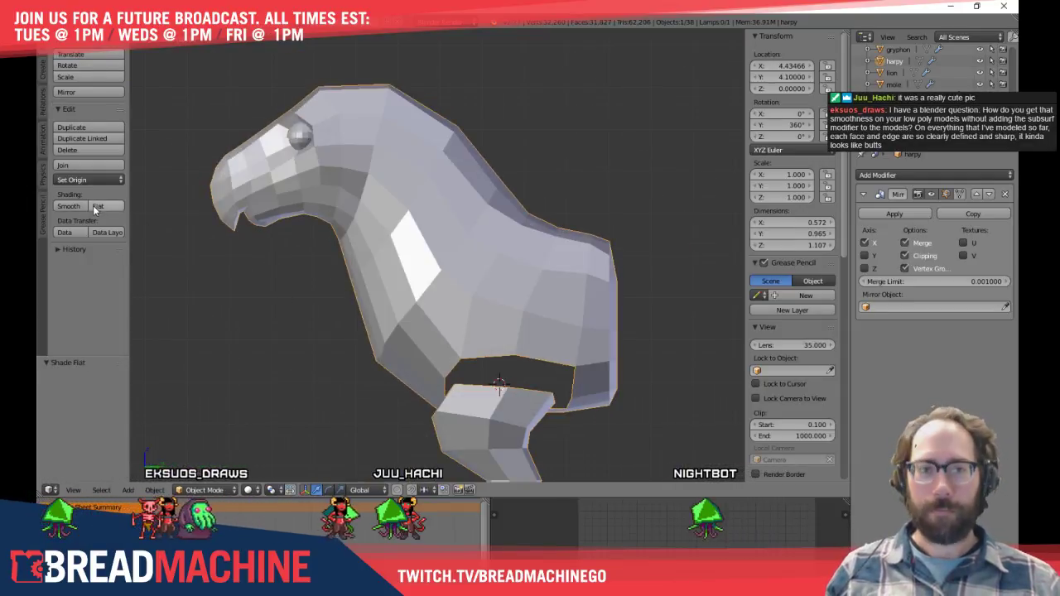
{"action": "left_click", "coordinate": [86, 207]}
{"action": "left_click", "coordinate": [99, 205]}
{"action": "left_click", "coordinate": [79, 206]}
{"action": "left_click", "coordinate": [97, 206]}
{"action": "left_click", "coordinate": [81, 206]}
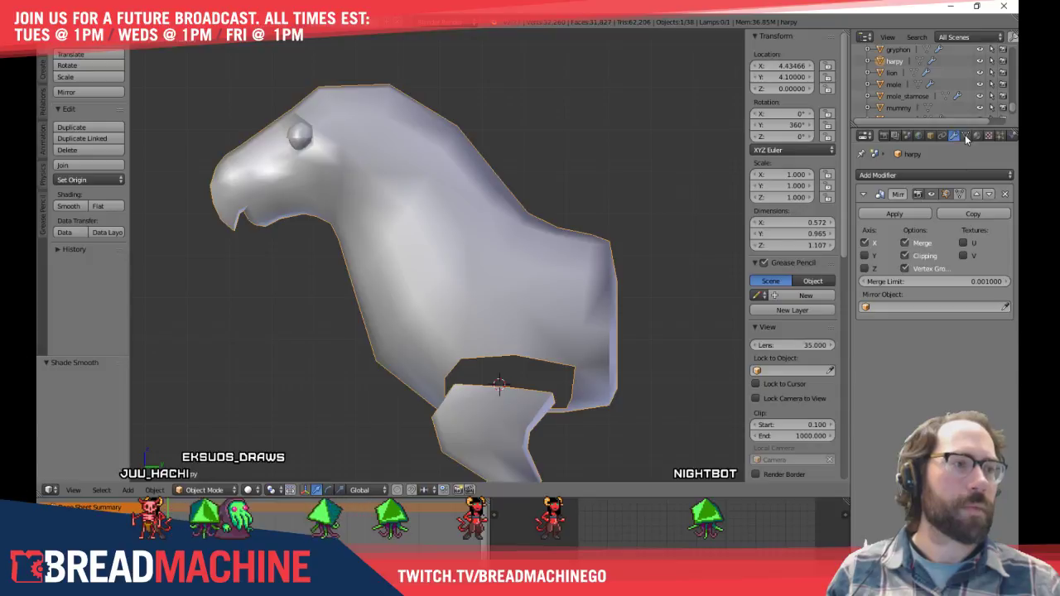
In the mesh normals settings, turn Auto Smooth off and on again, and try angles of 53.2° and 180°
{"action": "left_click", "coordinate": [966, 136]}
{"action": "left_click", "coordinate": [861, 211]}
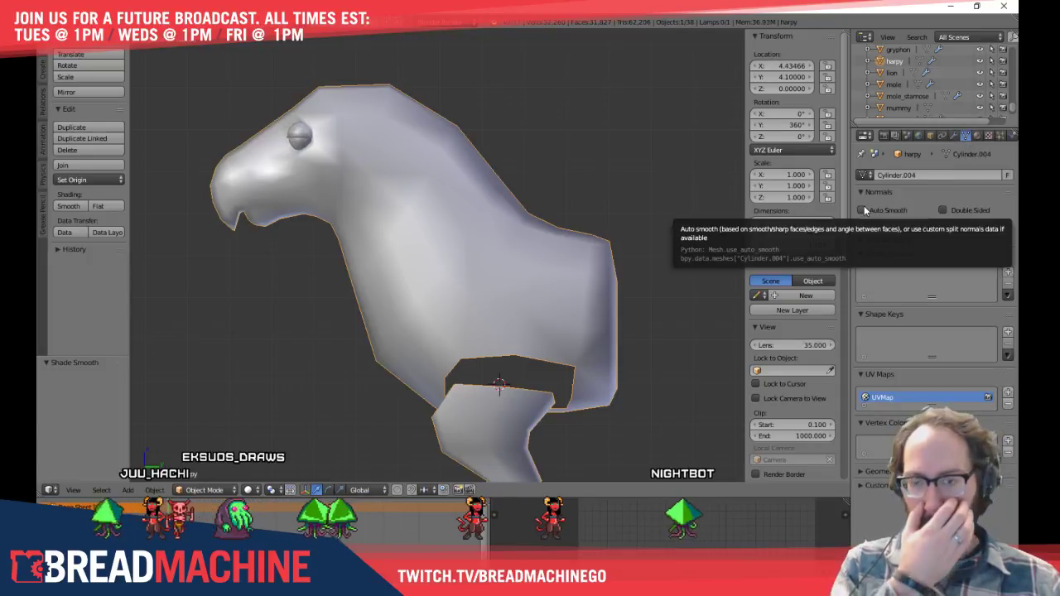
{"action": "left_click", "coordinate": [861, 211]}
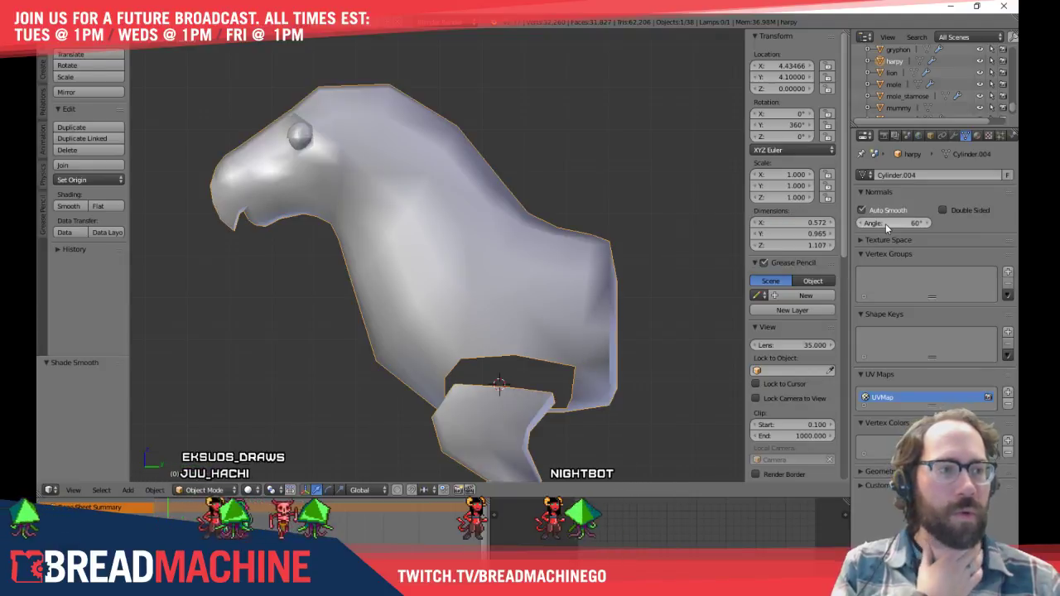
{"action": "mouse_move", "coordinate": [878, 222]}
{"action": "left_mouse_down"}
{"action": "mouse_move", "coordinate": [824, 223]}
{"action": "mouse_move", "coordinate": [865, 223]}
{"action": "left_mouse_up"}
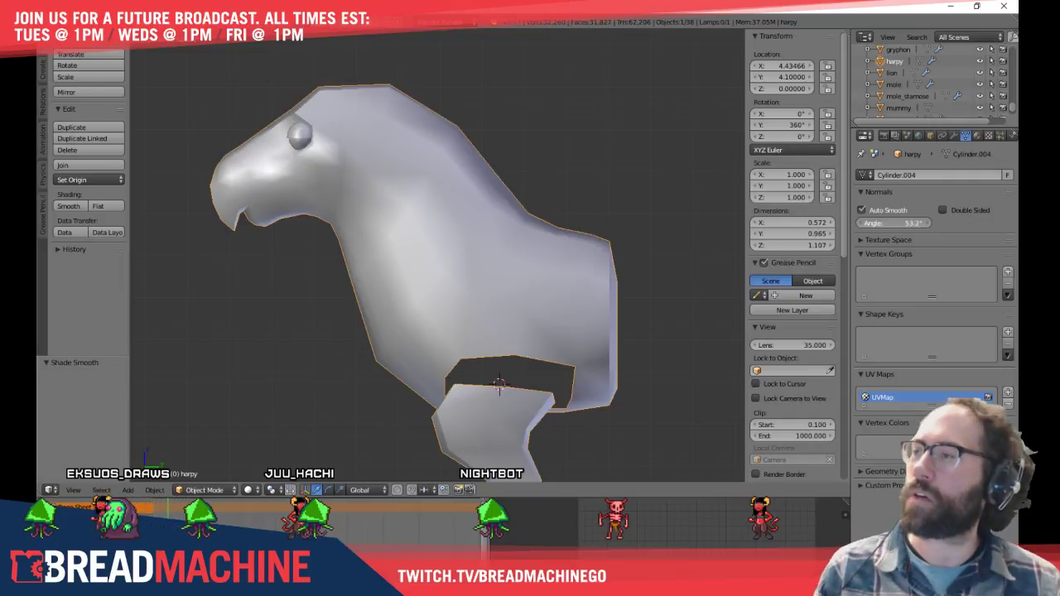
{"action": "left_click_drag", "start_coordinate": [893, 223], "coordinate": [916, 222]}
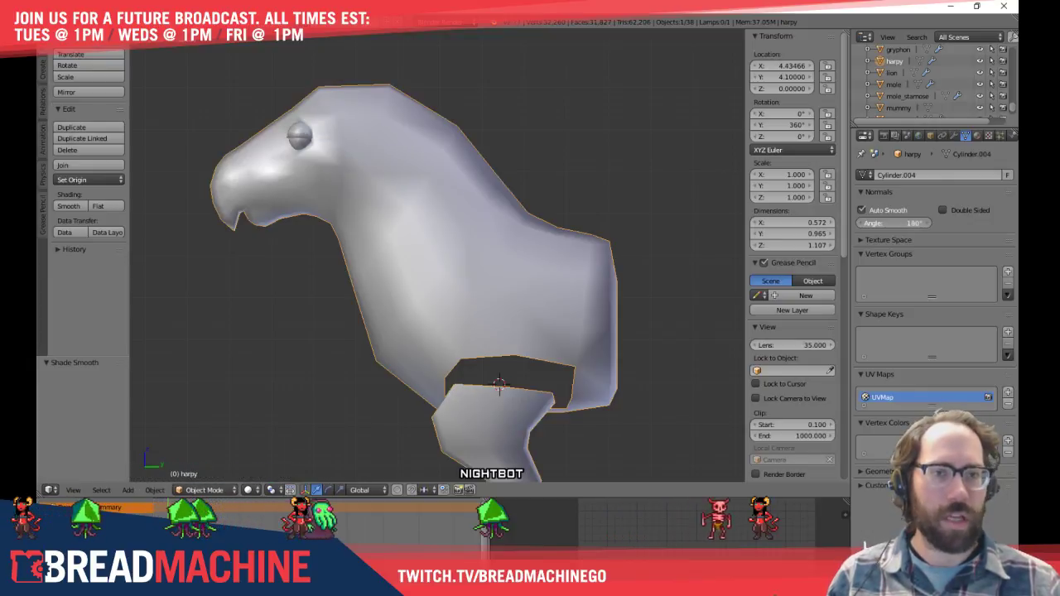
Set the harpy's Auto Smooth angle to 60°
{"action": "middle_click_drag", "start_coordinate": [392, 219], "coordinate": [371, 236]}
{"action": "left_click", "coordinate": [896, 223]}
{"action": "type", "text": "60"}
{"action": "key", "text": "Return"}
Examine the shading of the harpy's rear, legs and leg openings from behind, up close and from the side
{"action": "middle_click_drag", "start_coordinate": [599, 232], "coordinate": [384, 253]}
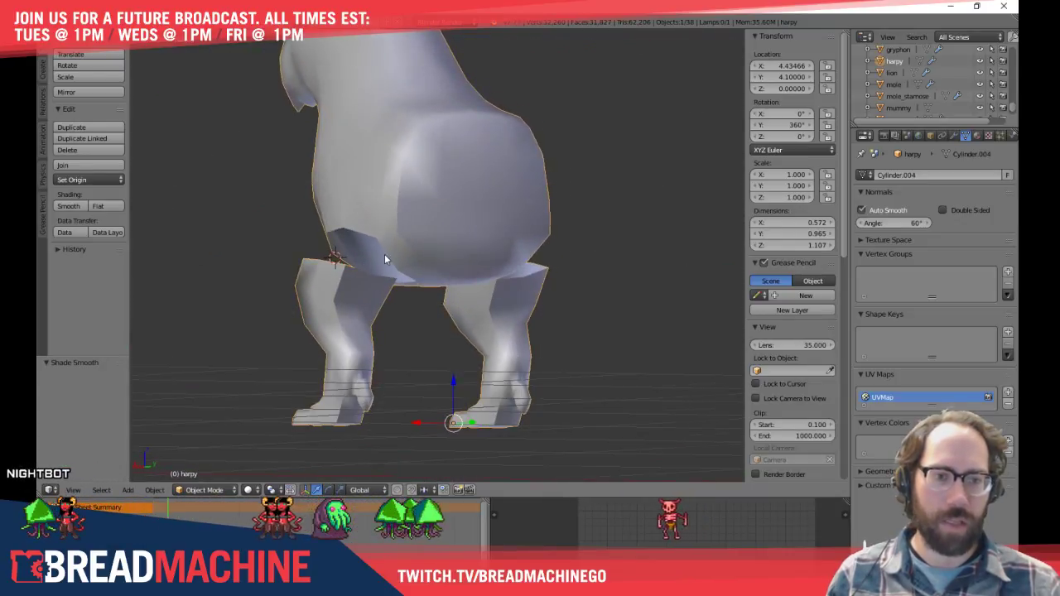
{"action": "middle_click_drag", "start_coordinate": [373, 327], "coordinate": [381, 244], "text": "shift"}
{"action": "scroll", "coordinate": [378, 228], "scroll_direction": "up", "scroll_amount": 3}
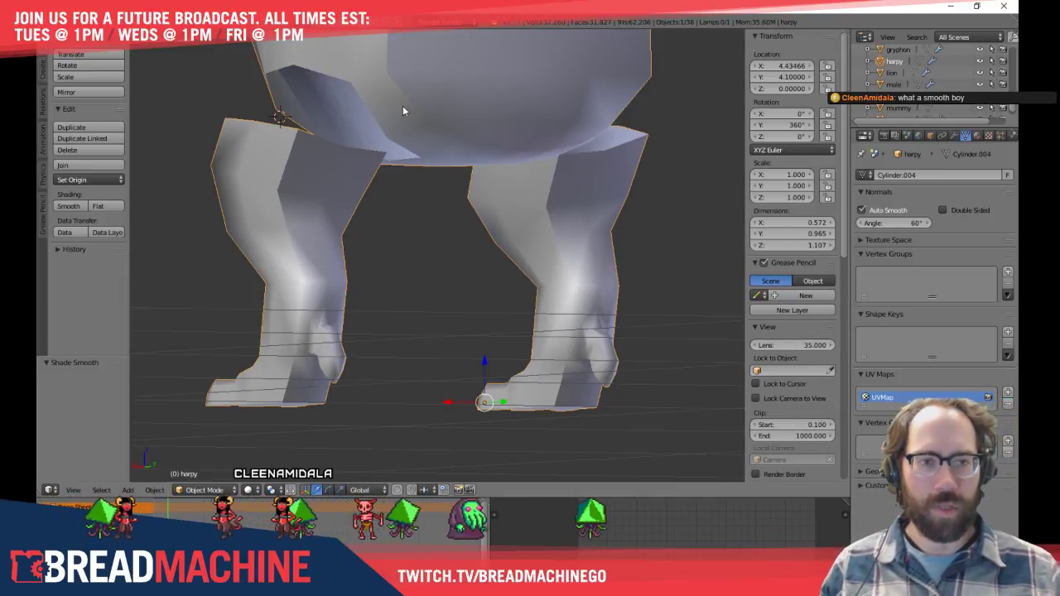
{"action": "middle_click_drag", "start_coordinate": [394, 124], "coordinate": [463, 263], "text": "shift"}
{"action": "middle_click_drag", "start_coordinate": [397, 253], "coordinate": [523, 255]}
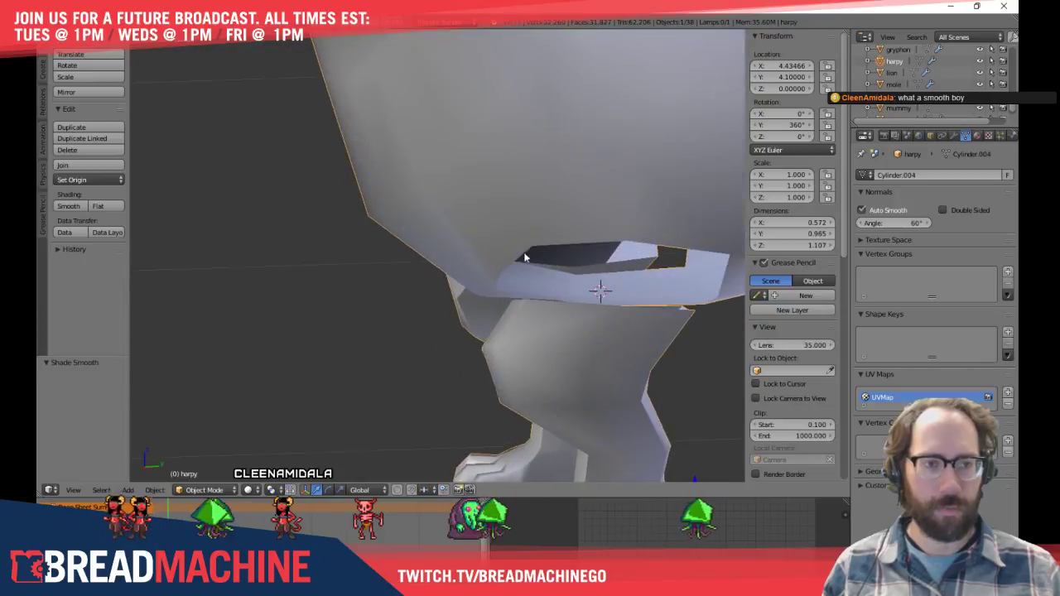
{"action": "scroll", "coordinate": [442, 262], "scroll_direction": "down", "scroll_amount": 7}
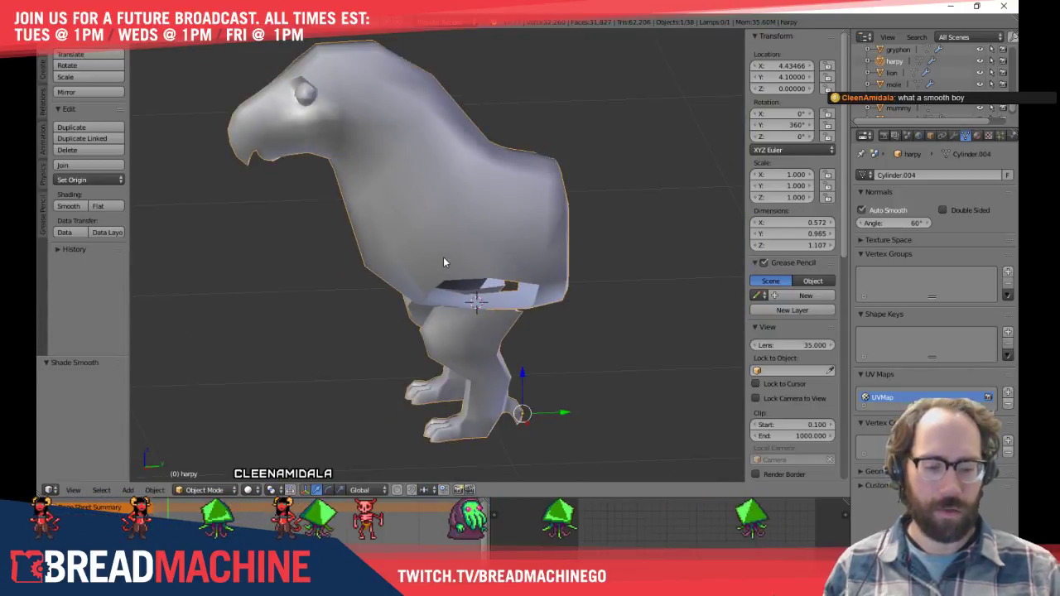
{"action": "key", "text": "KP_3"}
{"action": "middle_click_drag", "start_coordinate": [469, 212], "coordinate": [292, 235], "text": "shift"}
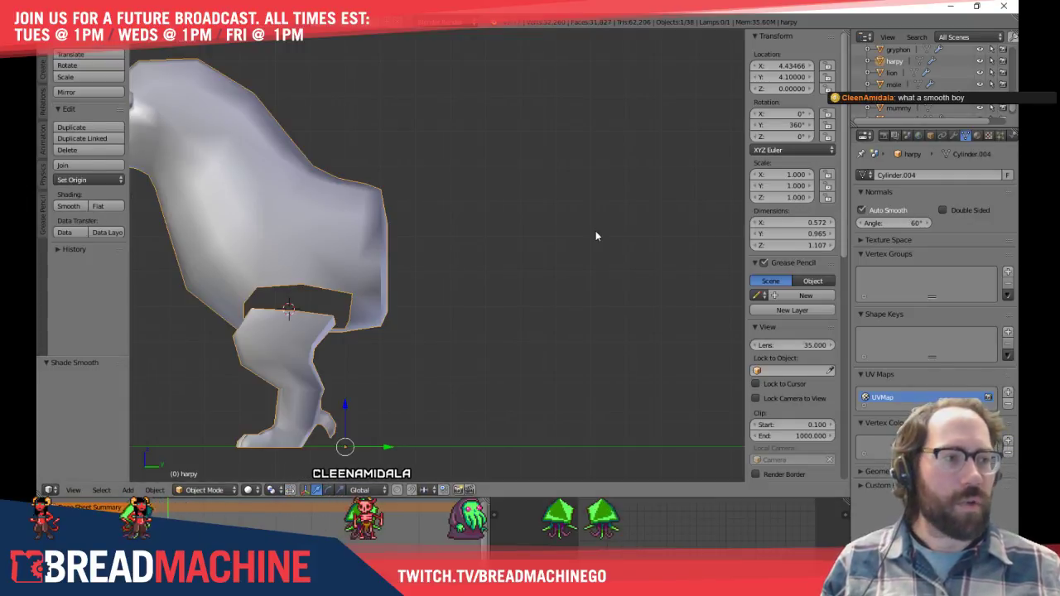
{"action": "middle_click_drag", "start_coordinate": [523, 247], "coordinate": [609, 248], "text": "shift"}
{"action": "middle_click_drag", "start_coordinate": [510, 274], "coordinate": [442, 276]}
In Edit Mode, select the three middle faces of the rear and move them 0.036 along Y in side view
{"action": "key", "text": "Tab"}
{"action": "right_click", "coordinate": [407, 279]}
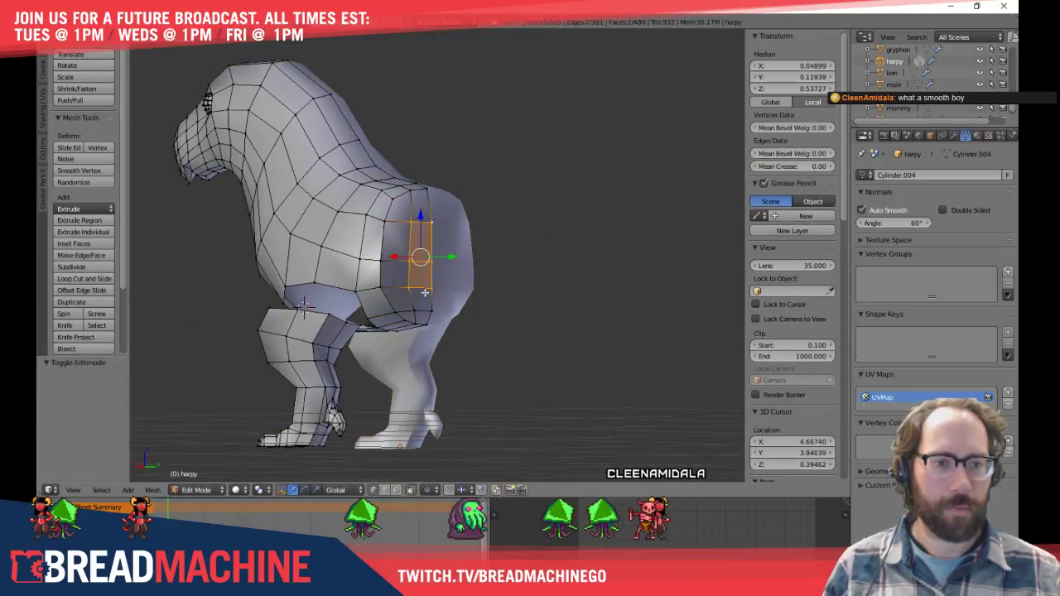
{"action": "key", "text": "KP_3"}
{"action": "key", "text": "KP_1"}
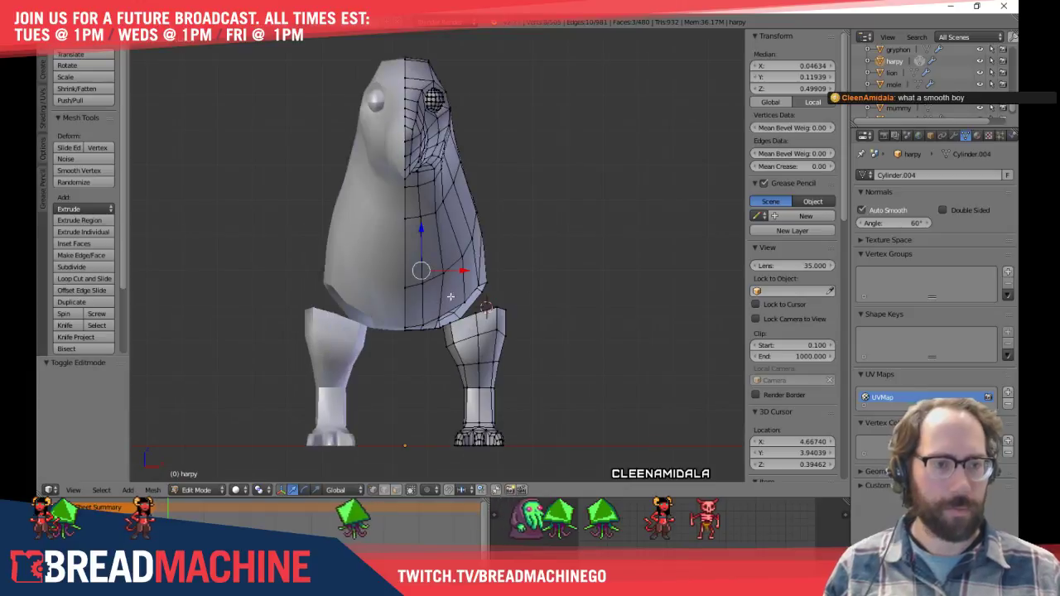
{"action": "key", "text": "KP_3"}
{"action": "scroll", "coordinate": [463, 288], "scroll_direction": "up", "scroll_amount": 2}
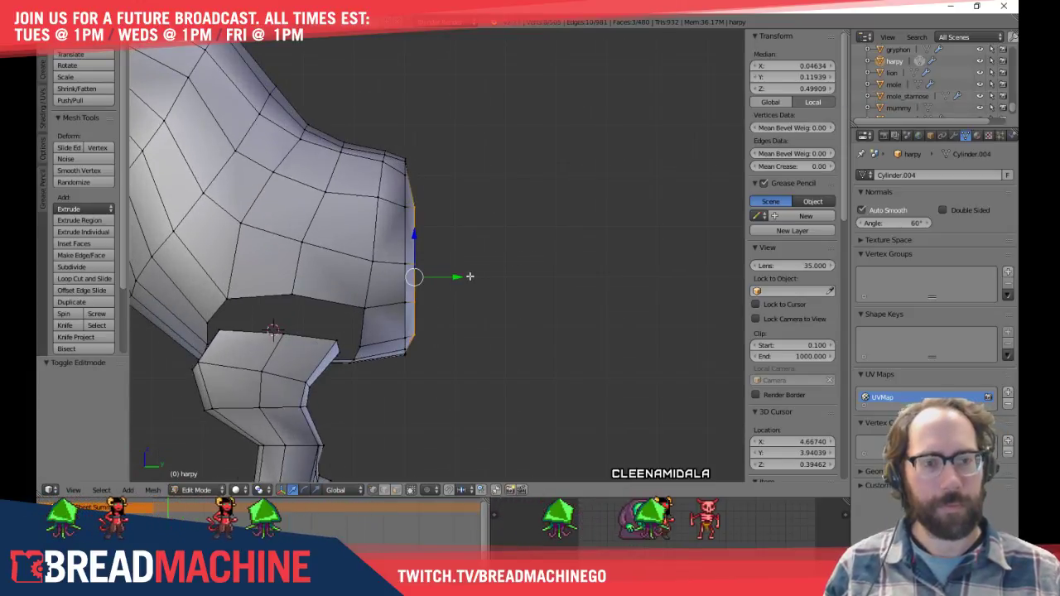
{"action": "key", "text": "g"}
{"action": "key", "text": "y"}
{"action": "left_click", "coordinate": [483, 282]}
Select the four-vertex column beside the rear's centerline and edge-slide it outward by a factor of 0.234
{"action": "mouse_move", "coordinate": [483, 282]}
{"action": "middle_mouse_down"}
{"action": "mouse_move", "coordinate": [542, 309]}
{"action": "mouse_move", "coordinate": [483, 297]}
{"action": "middle_mouse_up"}
{"action": "right_click", "coordinate": [411, 208]}
{"action": "right_click", "coordinate": [409, 263], "text": "shift"}
{"action": "right_click", "coordinate": [408, 300], "text": "shift"}
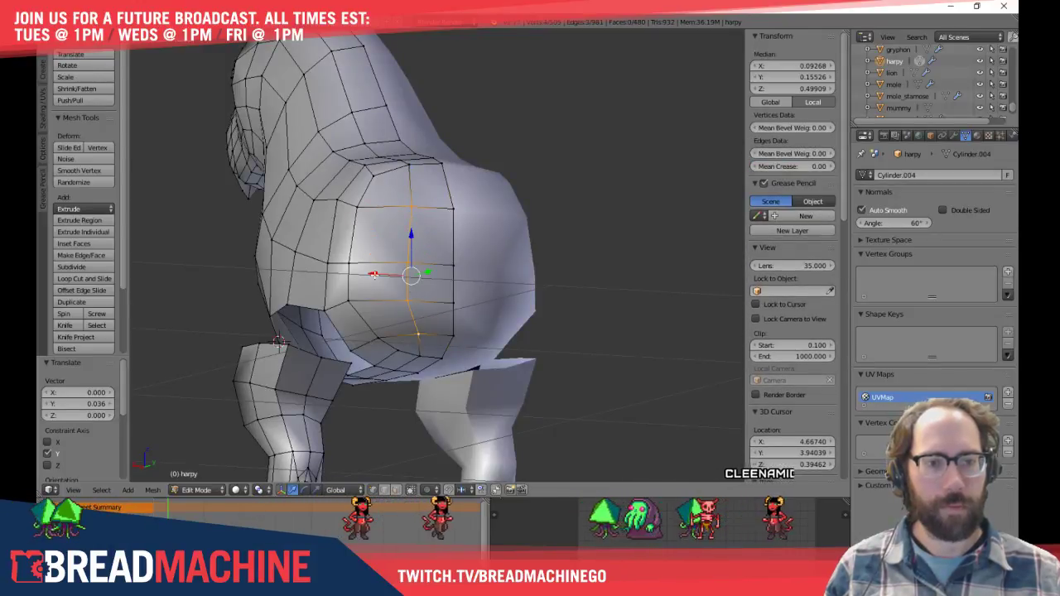
{"action": "key", "text": "g"}
{"action": "key", "text": "g"}
{"action": "left_click", "coordinate": [453, 341]}
{"action": "middle_click_drag", "start_coordinate": [453, 342], "coordinate": [552, 341]}
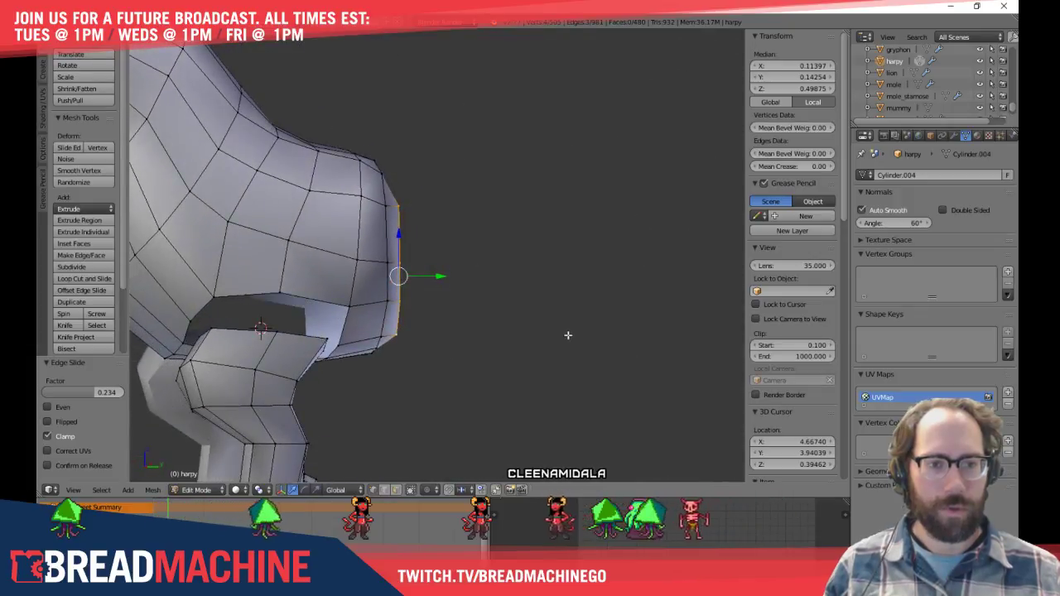
In side view, slide the upper flank vertex near the rear slightly down along its edge
{"action": "scroll", "coordinate": [563, 336], "scroll_direction": "down", "scroll_amount": 4}
{"action": "key", "text": "a"}
{"action": "middle_click_drag", "start_coordinate": [479, 322], "coordinate": [441, 332]}
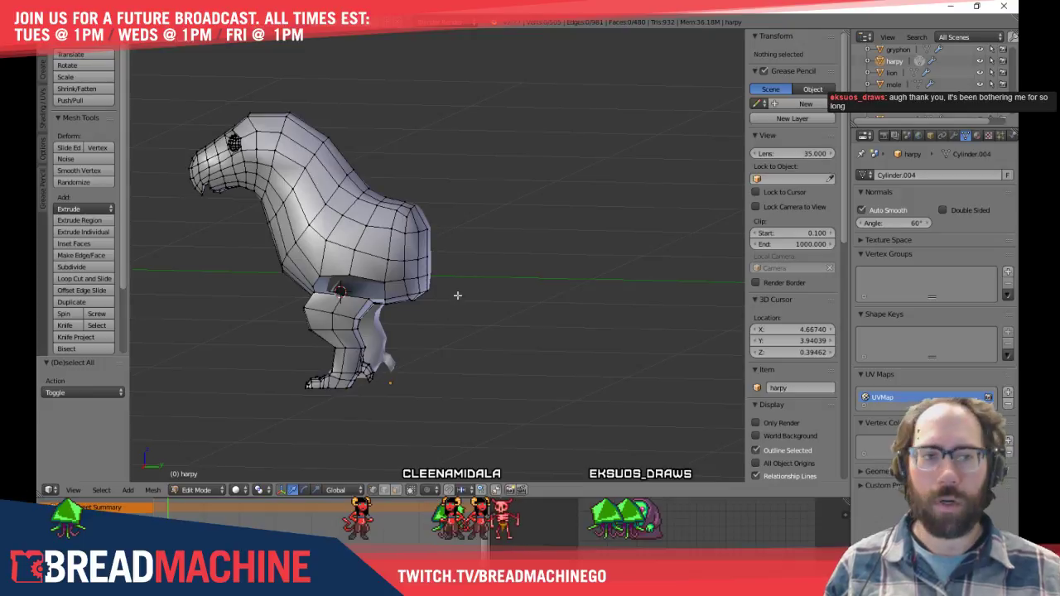
{"action": "key", "text": "KP_3"}
{"action": "middle_click_drag", "start_coordinate": [476, 284], "coordinate": [490, 274]}
{"action": "scroll", "coordinate": [513, 268], "scroll_direction": "up", "scroll_amount": 6}
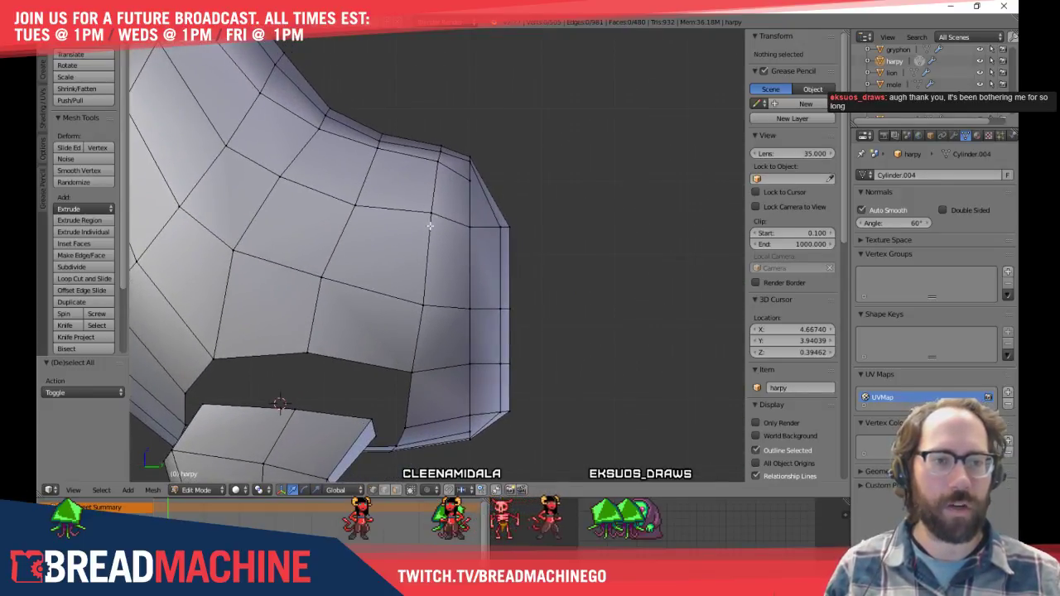
{"action": "right_click", "coordinate": [485, 205]}
{"action": "scroll", "coordinate": [463, 240], "scroll_direction": "down", "scroll_amount": 1}
{"action": "key", "text": "g"}
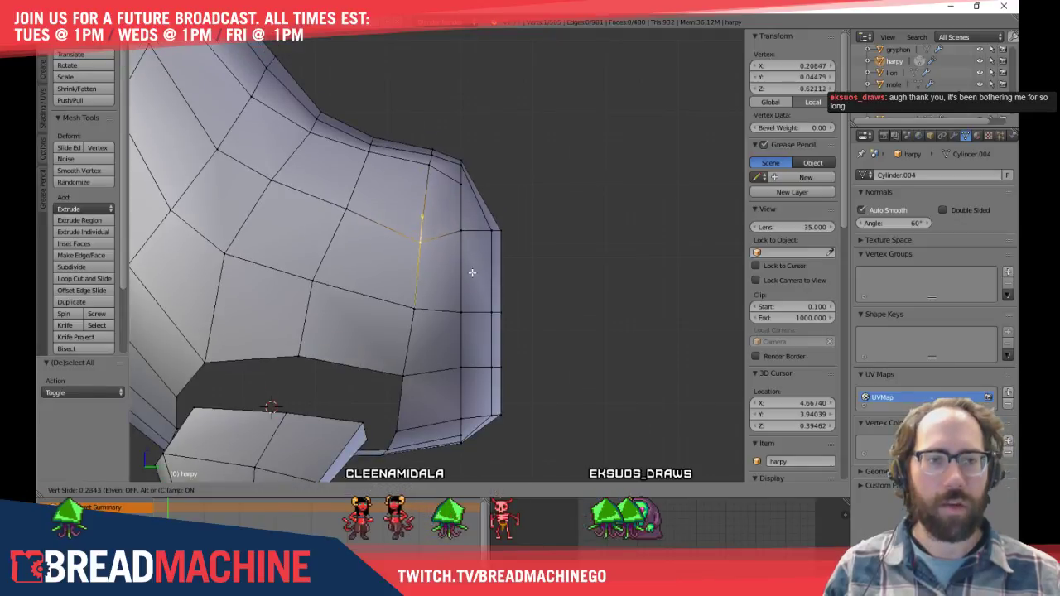
{"action": "left_click", "coordinate": [473, 263]}
Box-select the upper row of rear vertices in wireframe and edge-slide it downward by a factor of -0.204
{"action": "key", "text": "a"}
{"action": "key", "text": "z"}
{"action": "key", "text": "n"}
{"action": "left_click", "coordinate": [442, 211]}
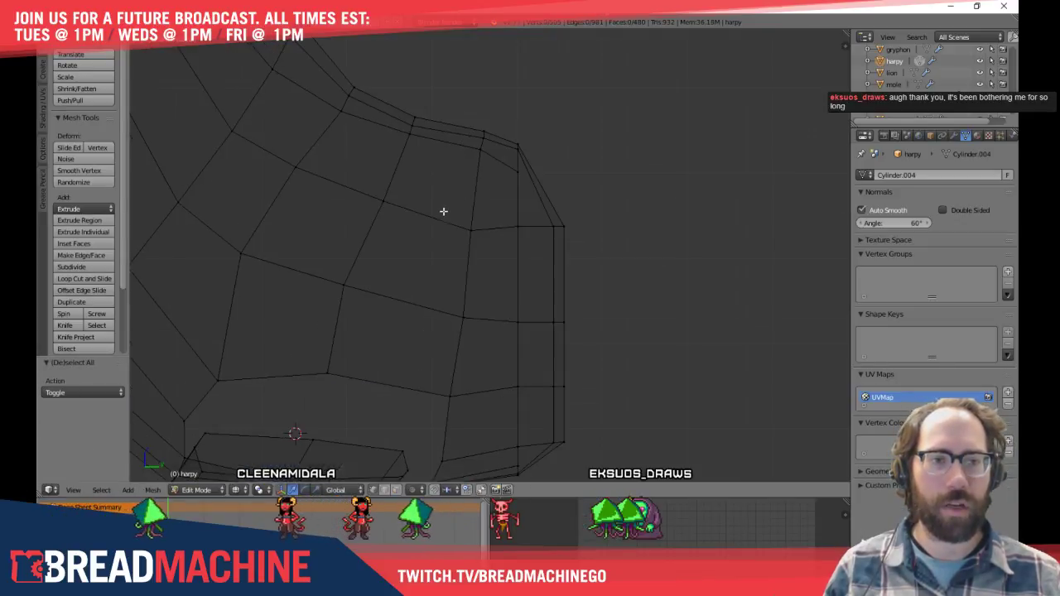
{"action": "key", "text": "n"}
{"action": "key", "text": "b"}
{"action": "left_click_drag", "start_coordinate": [450, 206], "coordinate": [589, 272]}
{"action": "key", "text": "z"}
{"action": "key", "text": "g"}
{"action": "key", "text": "g"}
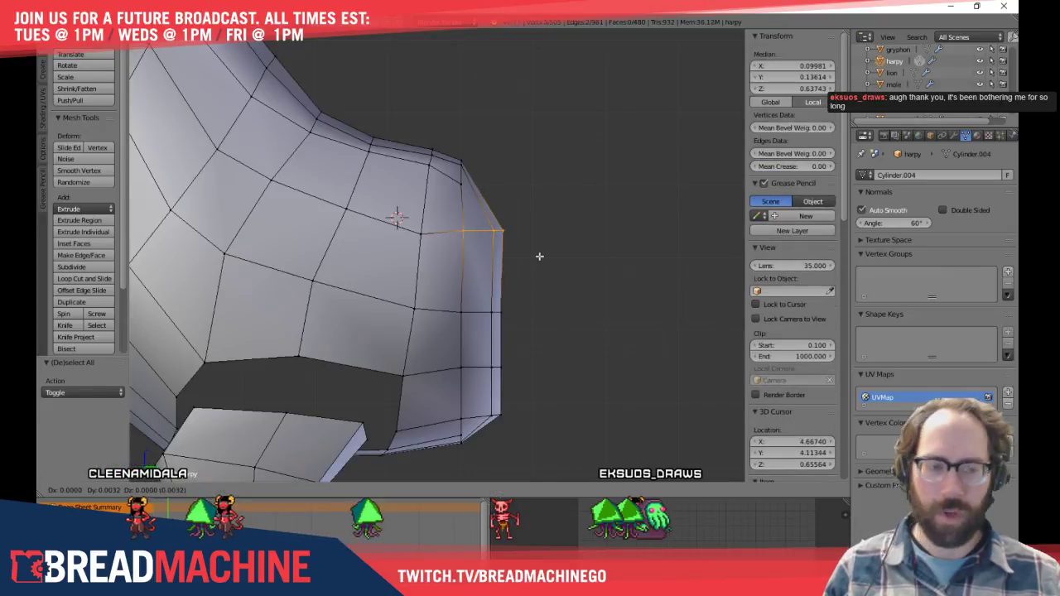
{"action": "left_click", "coordinate": [535, 283]}
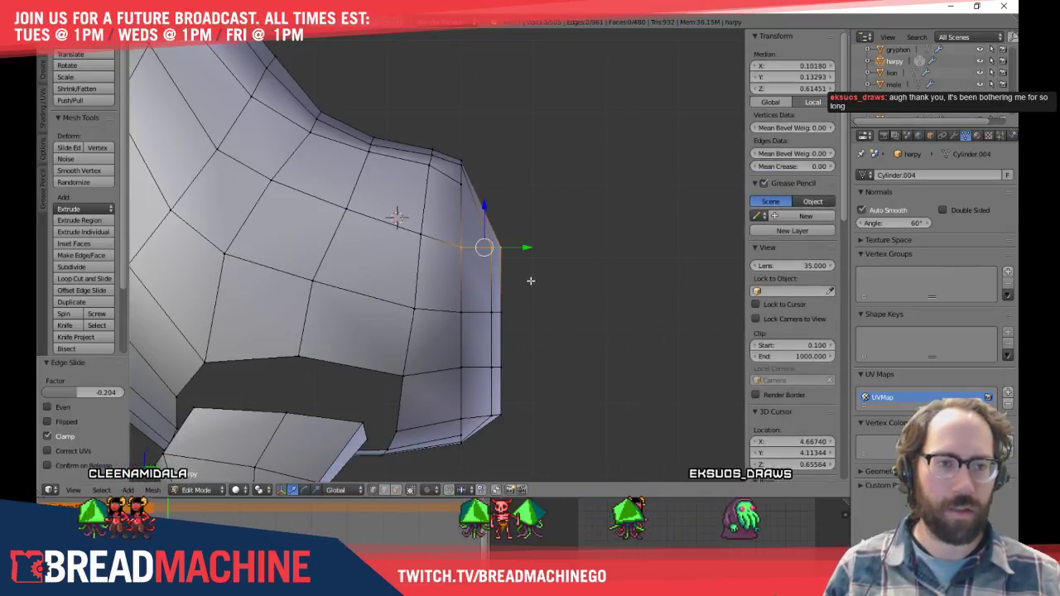
Box-select the vertices at the upper corner of the rump in wireframe, rotate them, and move them slightly rearward and down
{"action": "key", "text": "a"}
{"action": "middle_click_drag", "start_coordinate": [508, 207], "coordinate": [502, 236], "text": "shift"}
{"action": "key", "text": "z"}
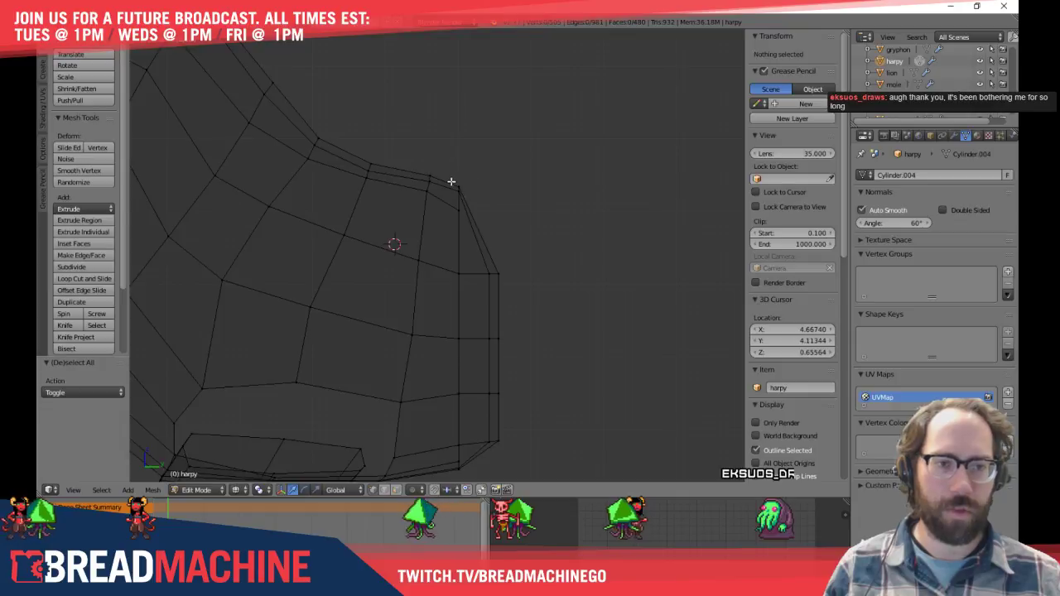
{"action": "key", "text": "b"}
{"action": "left_click_drag", "start_coordinate": [446, 179], "coordinate": [510, 254]}
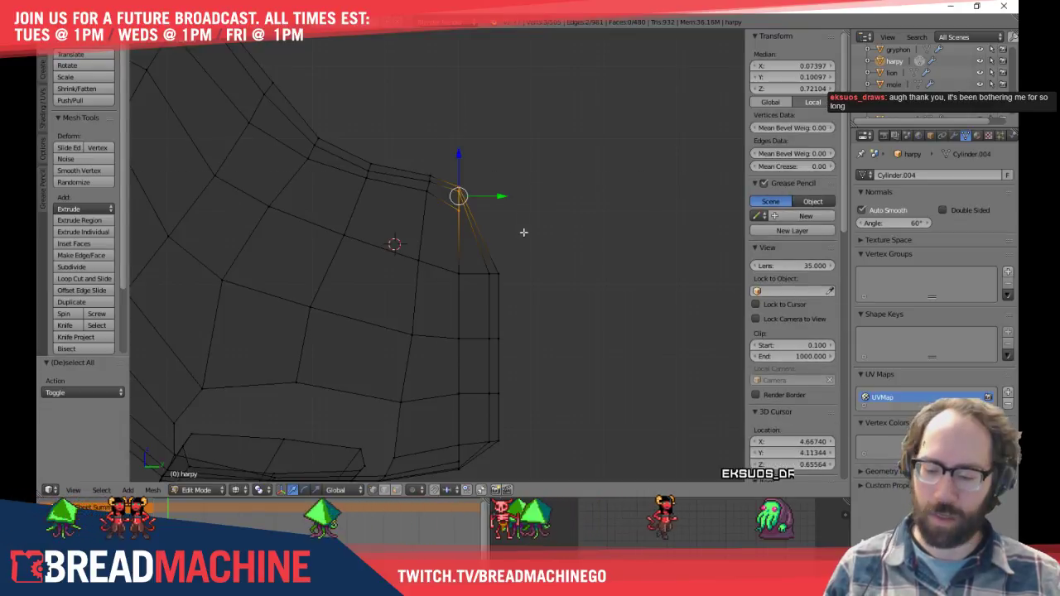
{"action": "key", "text": "r"}
{"action": "left_click", "coordinate": [605, 279]}
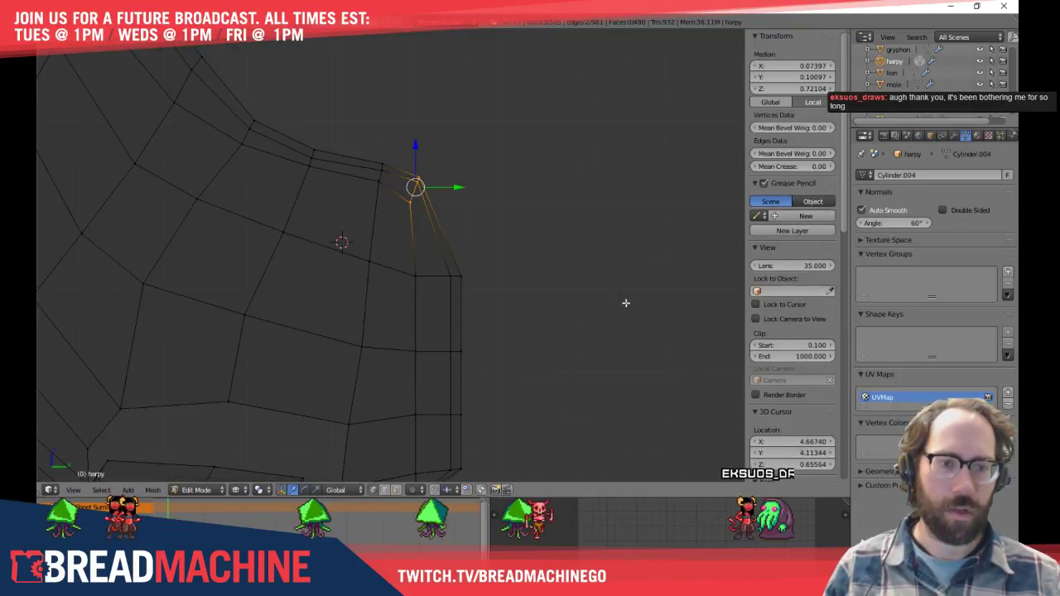
{"action": "key", "text": "g"}
{"action": "left_click", "coordinate": [611, 313]}
Box-select the back vertices just ahead of the rump's upper corner and move them slightly down
{"action": "key", "text": "a"}
{"action": "key", "text": "b"}
{"action": "left_click_drag", "start_coordinate": [403, 156], "coordinate": [444, 215]}
{"action": "key", "text": "g"}
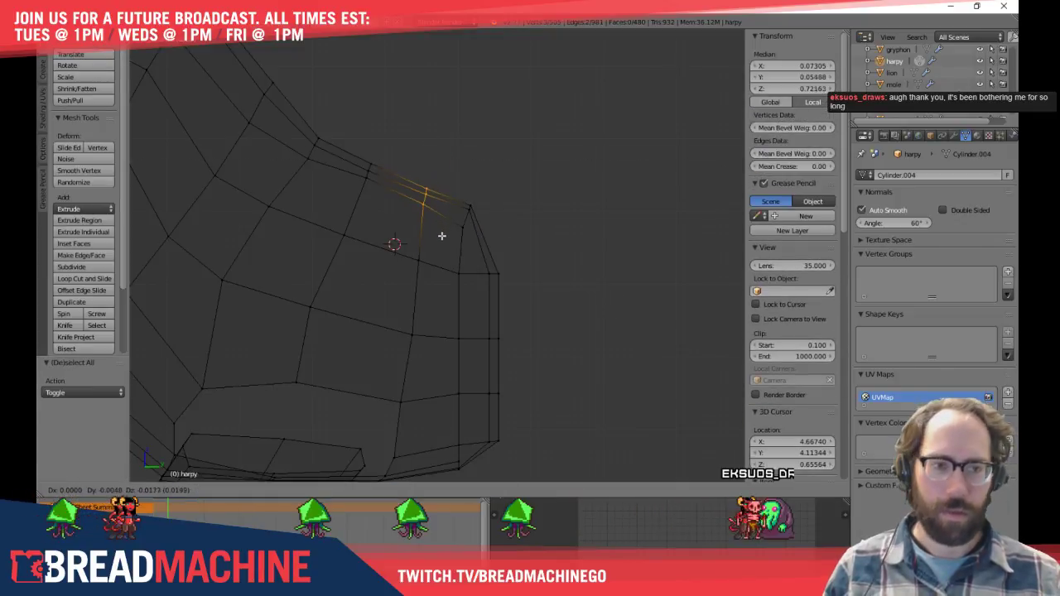
{"action": "left_click", "coordinate": [444, 232]}
Reposition the lowest vertex of the rump's upper corner slightly downward to round the outline
{"action": "key", "text": "a"}
{"action": "right_click", "coordinate": [463, 229]}
{"action": "key", "text": "g"}
{"action": "left_click", "coordinate": [460, 238]}
{"action": "key", "text": "g"}
{"action": "left_click", "coordinate": [514, 245]}
Move the middle vertex of the rump's upper corner -0.016 along Z, and shift its centerline vertex slightly rearward and down
{"action": "right_click", "coordinate": [467, 209]}
{"action": "key", "text": "g"}
{"action": "left_click", "coordinate": [471, 239]}
{"action": "right_click", "coordinate": [471, 206]}
{"action": "key", "text": "g"}
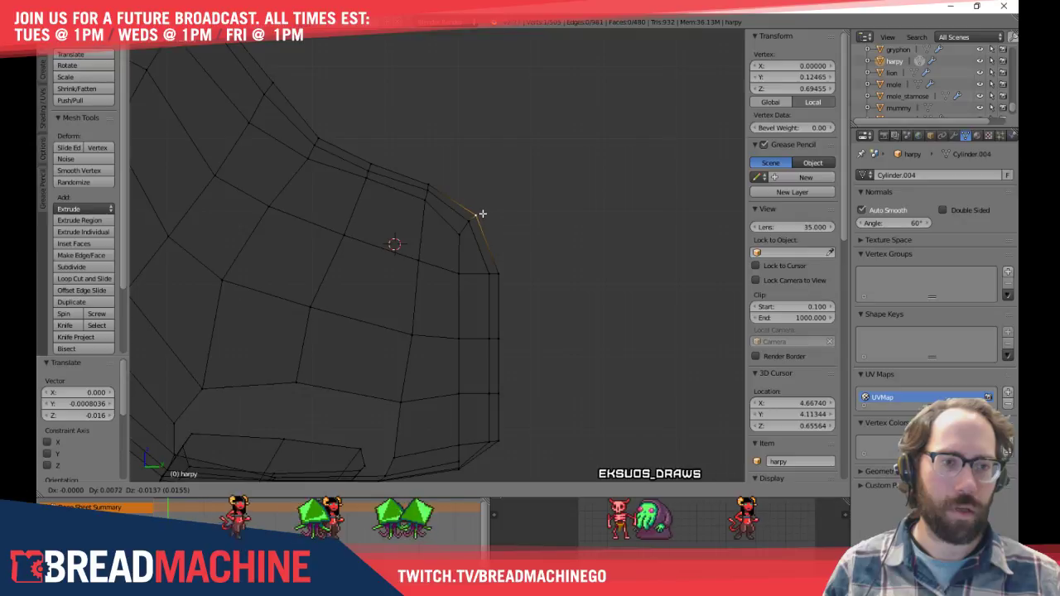
{"action": "left_click", "coordinate": [485, 214]}
{"action": "scroll", "coordinate": [565, 246], "scroll_direction": "down", "scroll_amount": 5}
{"action": "key", "text": "z"}
{"action": "key", "text": "a"}
{"action": "middle_click_drag", "start_coordinate": [587, 259], "coordinate": [549, 261]}
{"action": "scroll", "coordinate": [515, 264], "scroll_direction": "down", "scroll_amount": 3}
{"action": "scroll", "coordinate": [549, 262], "scroll_direction": "up", "scroll_amount": 7}
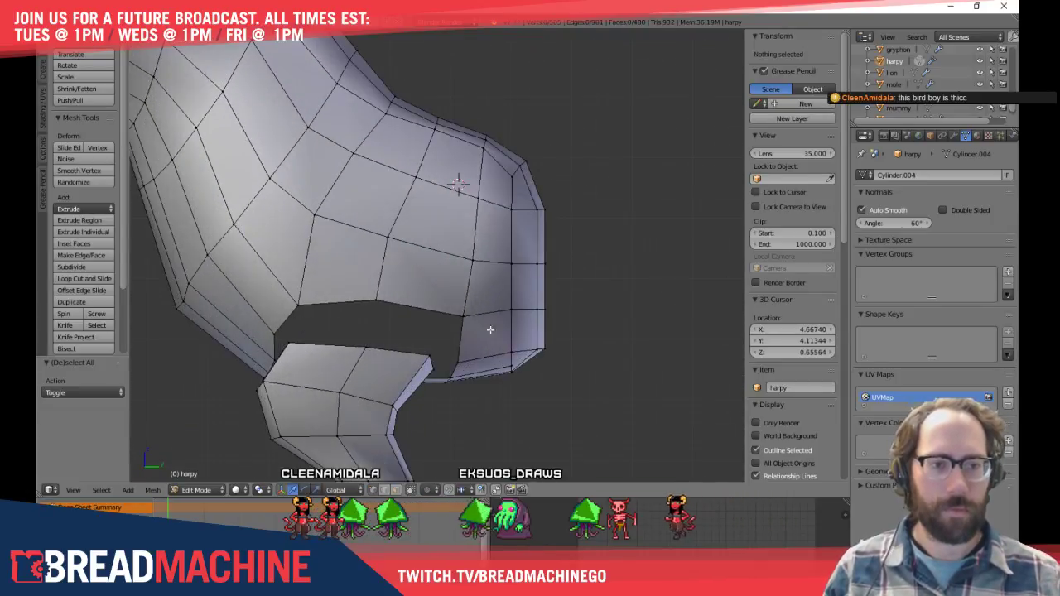
Select the body opening and the leg's upper boundary loop, and bridge them with faces
{"action": "middle_click_drag", "start_coordinate": [461, 336], "coordinate": [459, 171], "text": "shift"}
{"action": "right_click", "coordinate": [422, 152], "text": "alt"}
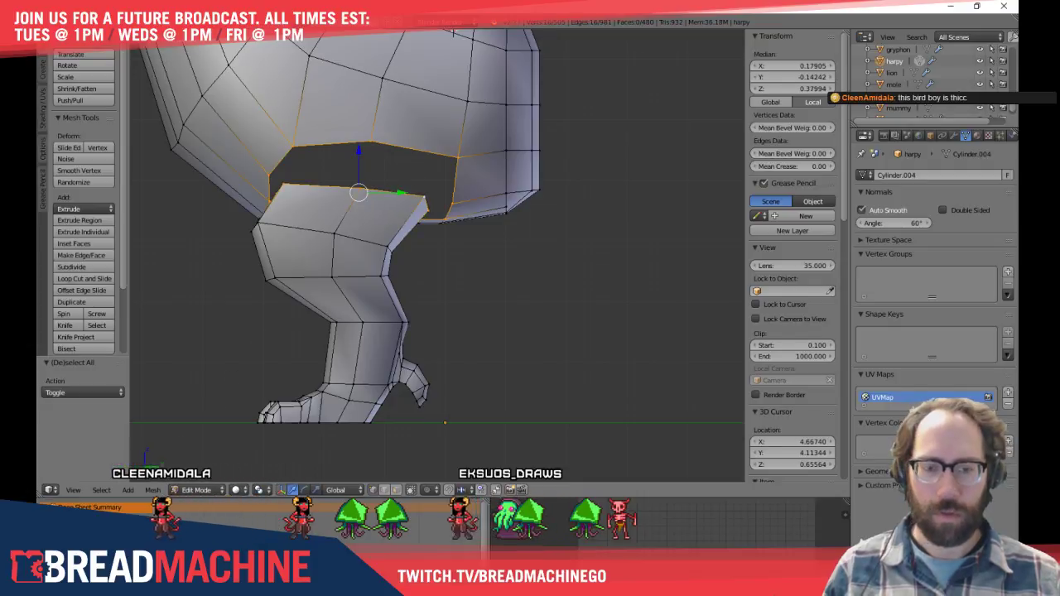
{"action": "left_click", "coordinate": [152, 489]}
{"action": "mouse_move", "coordinate": [185, 313]}
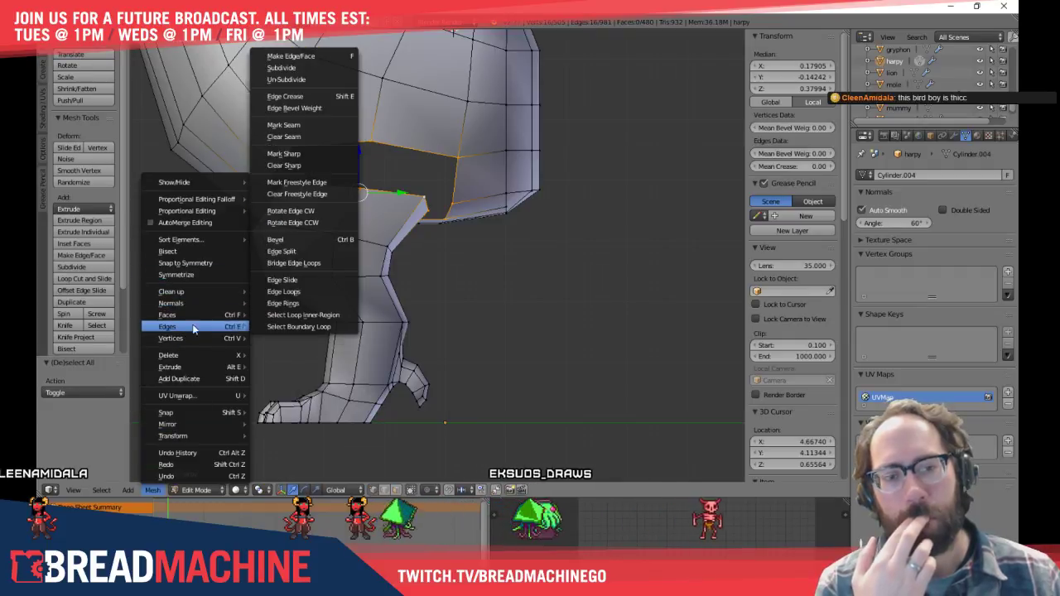
{"action": "left_click", "coordinate": [287, 263]}
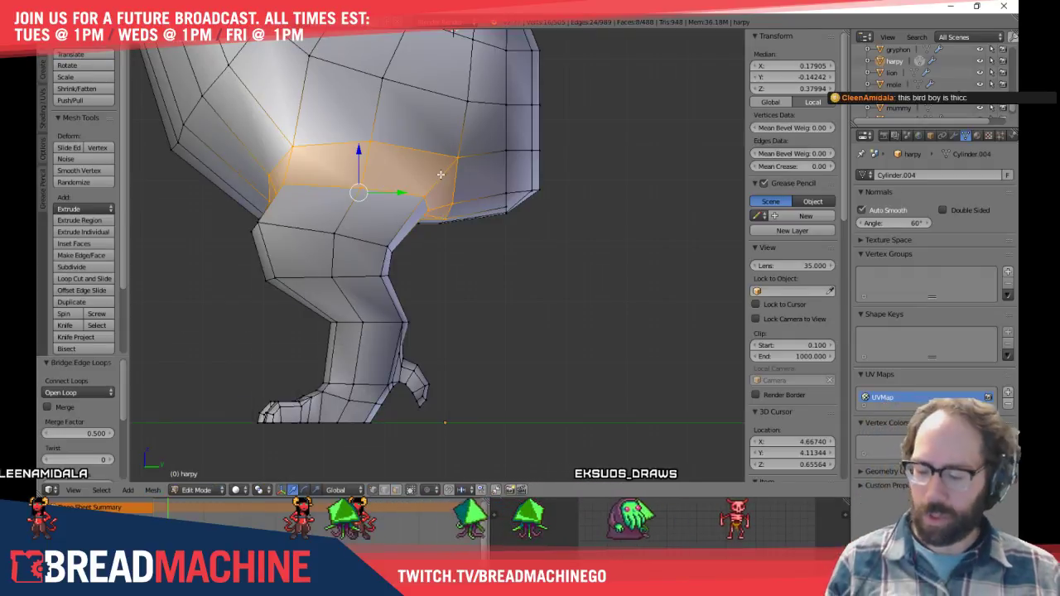
{"action": "key", "text": "a"}
Apply smooth shading to the whole harpy object in Object Mode
{"action": "middle_click_drag", "start_coordinate": [449, 130], "coordinate": [566, 160]}
{"action": "middle_click_drag", "start_coordinate": [587, 222], "coordinate": [471, 226], "text": "shift"}
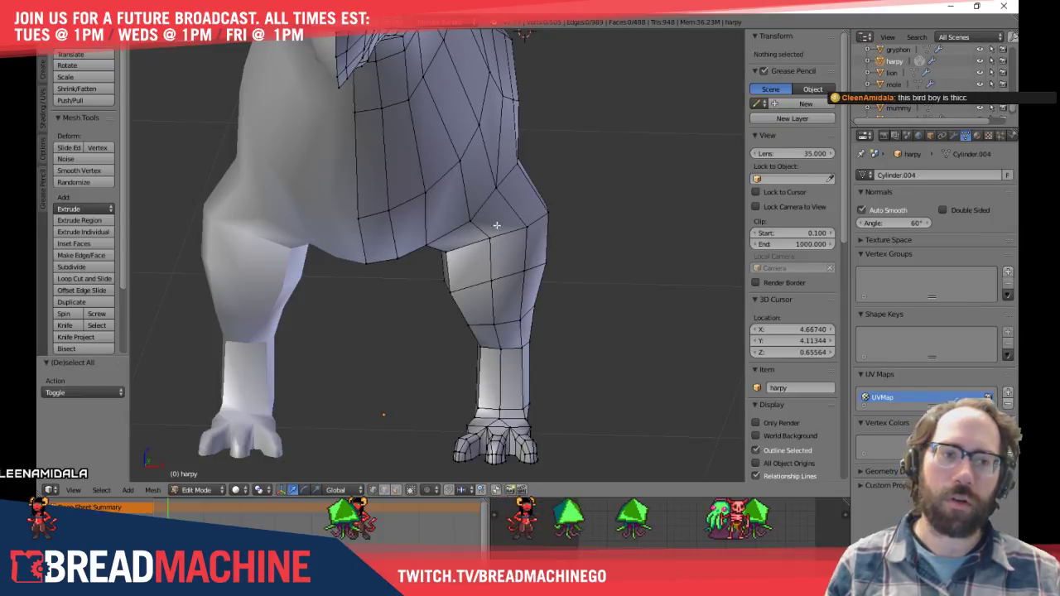
{"action": "key", "text": "KP_1"}
{"action": "key", "text": "Tab"}
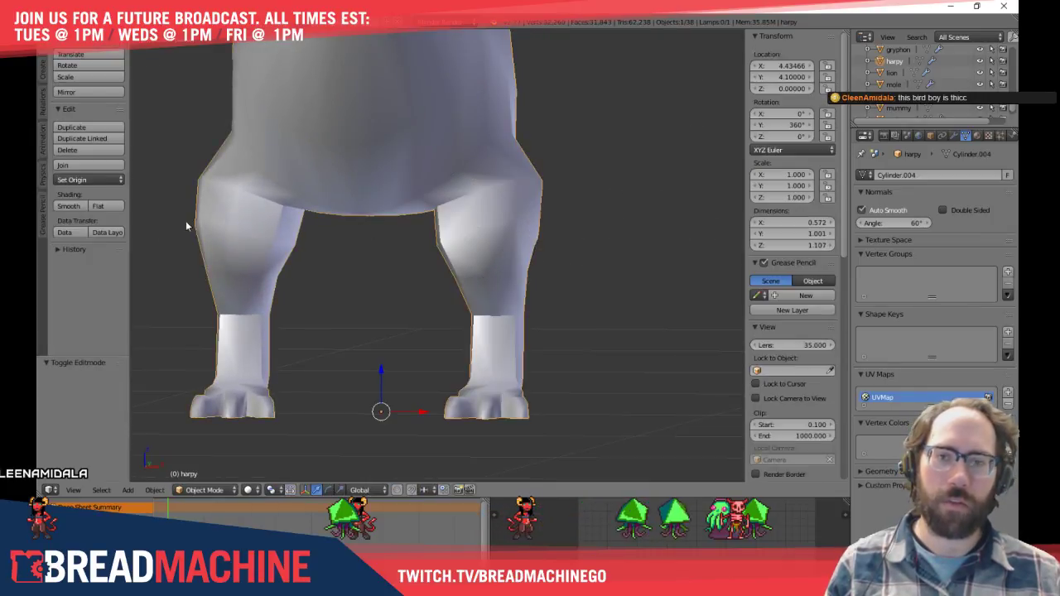
{"action": "left_click", "coordinate": [79, 204]}
{"action": "middle_click_drag", "start_coordinate": [508, 209], "coordinate": [610, 220]}
{"action": "scroll", "coordinate": [610, 220], "scroll_direction": "up", "scroll_amount": 2}
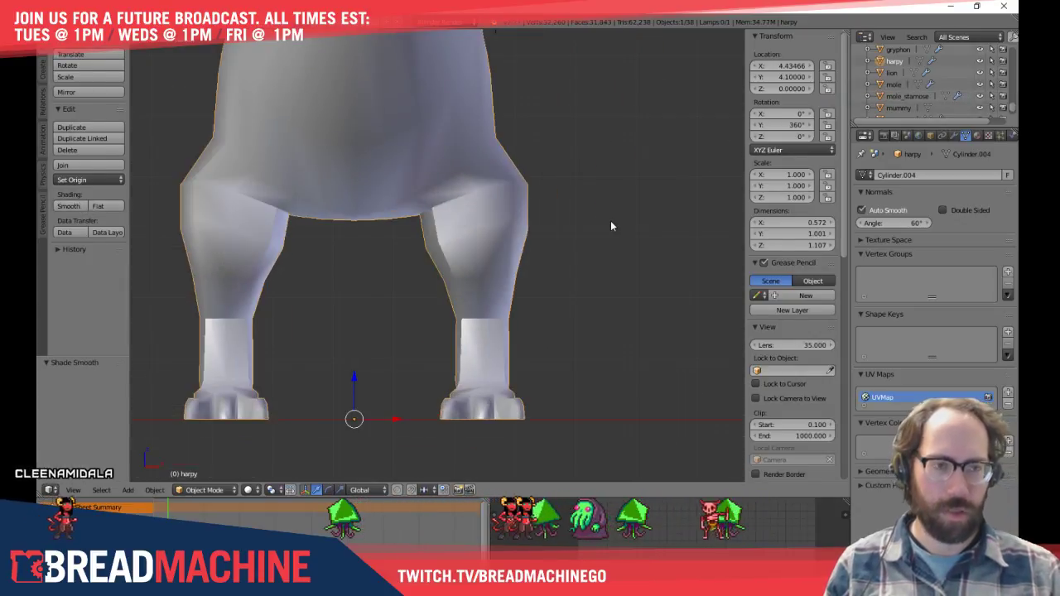
In Edit Mode, edge-slide the front body edge just above the thigh upward with a factor of -0.260
{"action": "key", "text": "Tab"}
{"action": "scroll", "coordinate": [538, 240], "scroll_direction": "up", "scroll_amount": 5}
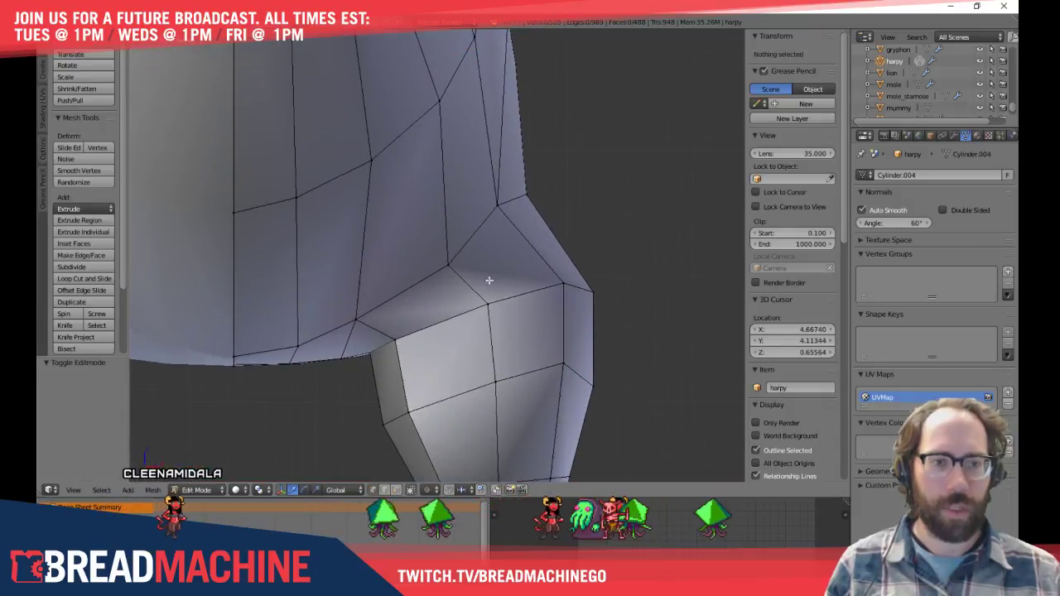
{"action": "right_click", "coordinate": [439, 279]}
{"action": "right_click", "coordinate": [358, 318], "text": "shift"}
{"action": "key", "text": "g"}
{"action": "key", "text": "g"}
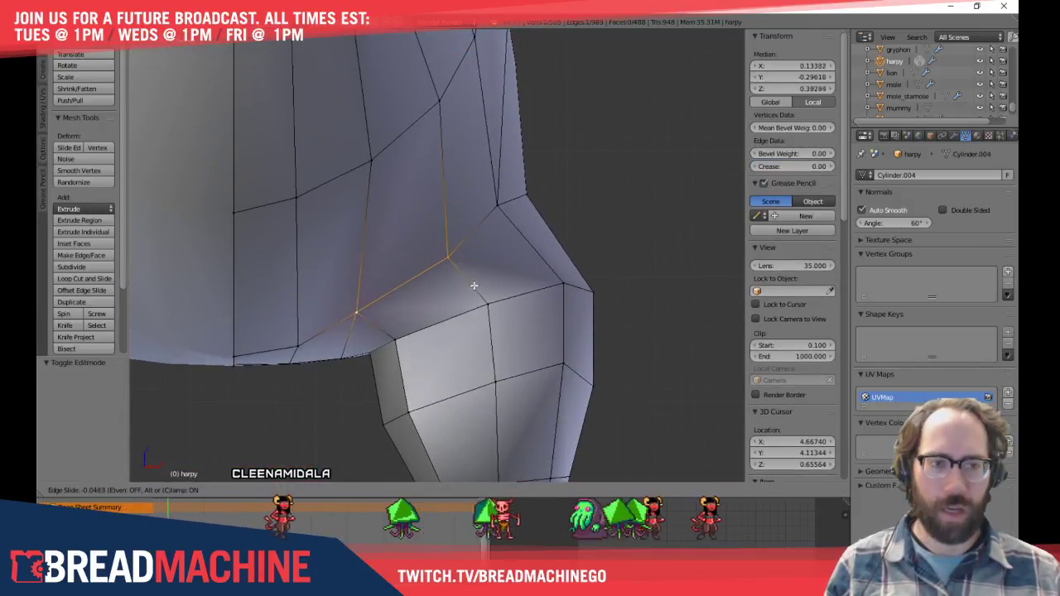
{"action": "left_click", "coordinate": [468, 264]}
Move the thigh's front upper edge vertices -0.015 in X and -0.006 in Z, then -0.020 in Y and 0.014 in Z
{"action": "middle_click_drag", "start_coordinate": [469, 266], "coordinate": [558, 306]}
{"action": "right_click", "coordinate": [502, 300]}
{"action": "right_click", "coordinate": [421, 328], "text": "shift"}
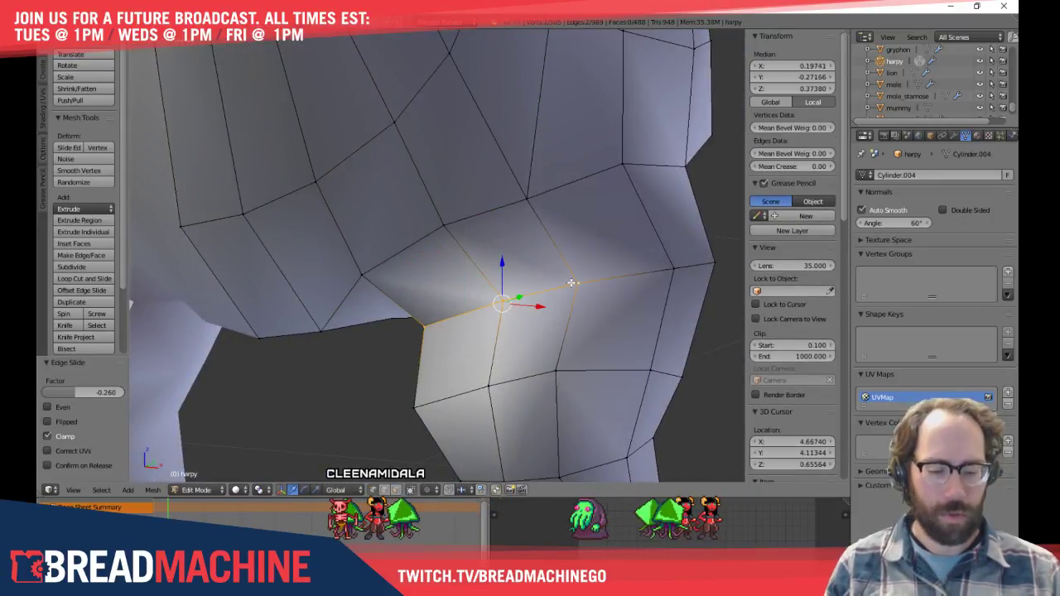
{"action": "key", "text": "KP_1"}
{"action": "key", "text": "g"}
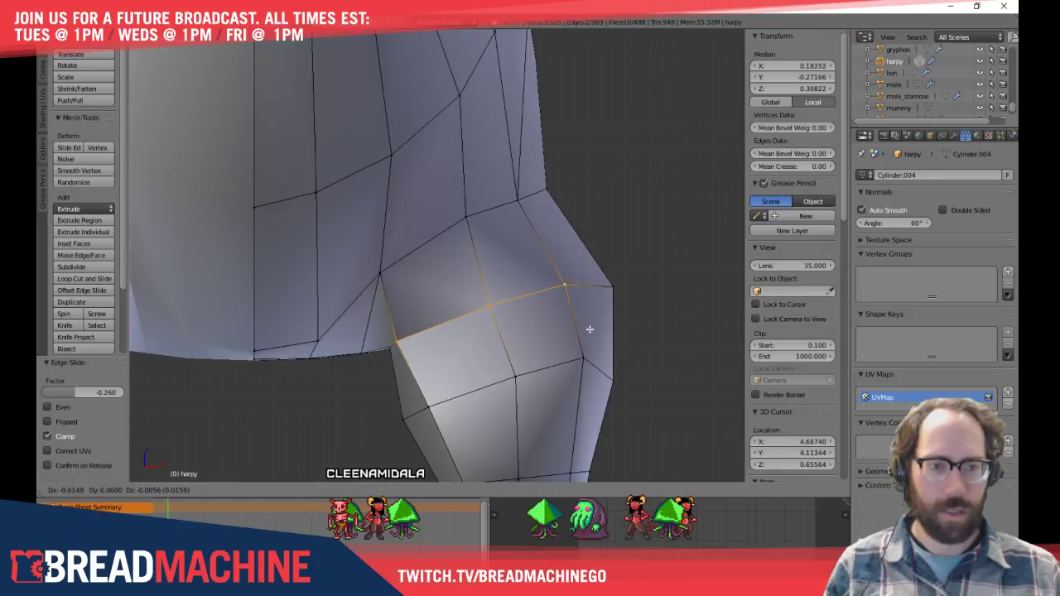
{"action": "left_click", "coordinate": [589, 328]}
{"action": "key", "text": "KP_3"}
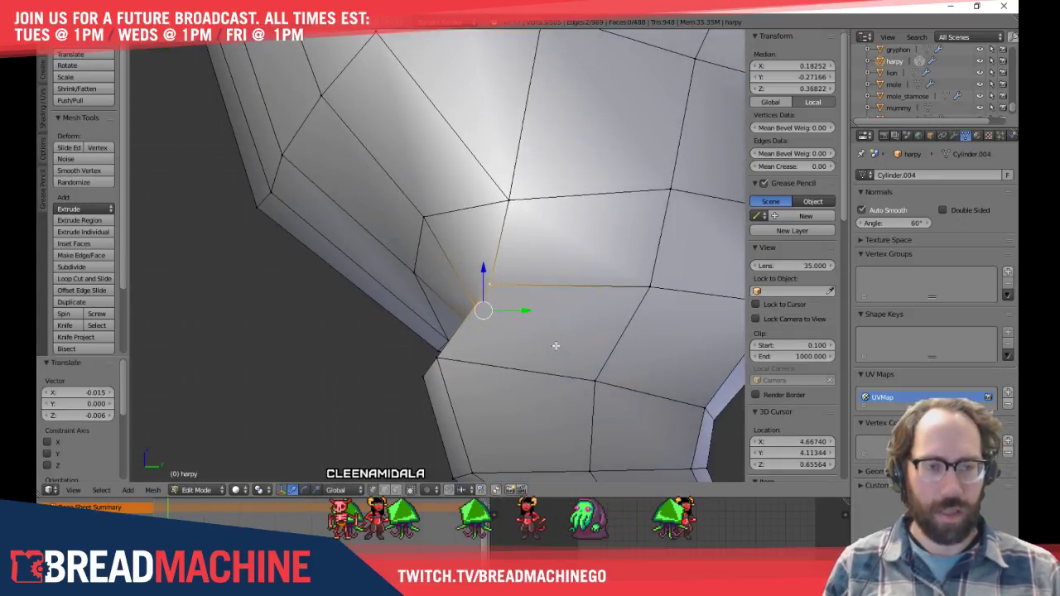
{"action": "key", "text": "g"}
{"action": "left_click", "coordinate": [532, 322]}
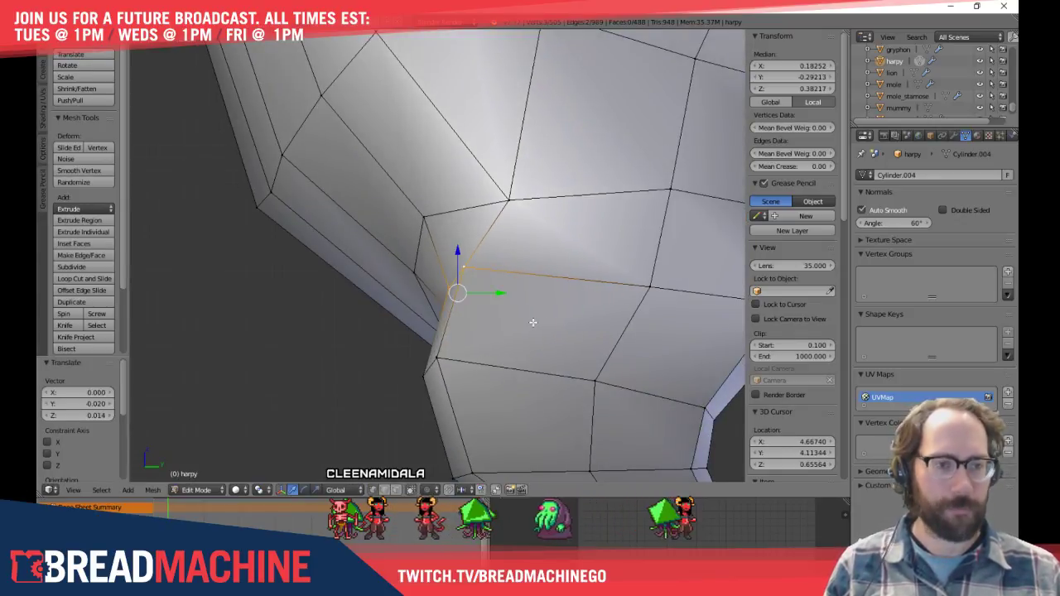
Vertex-slide the body vertex above the thigh's front corner up and forward with a factor of 0.171
{"action": "right_click", "coordinate": [507, 200]}
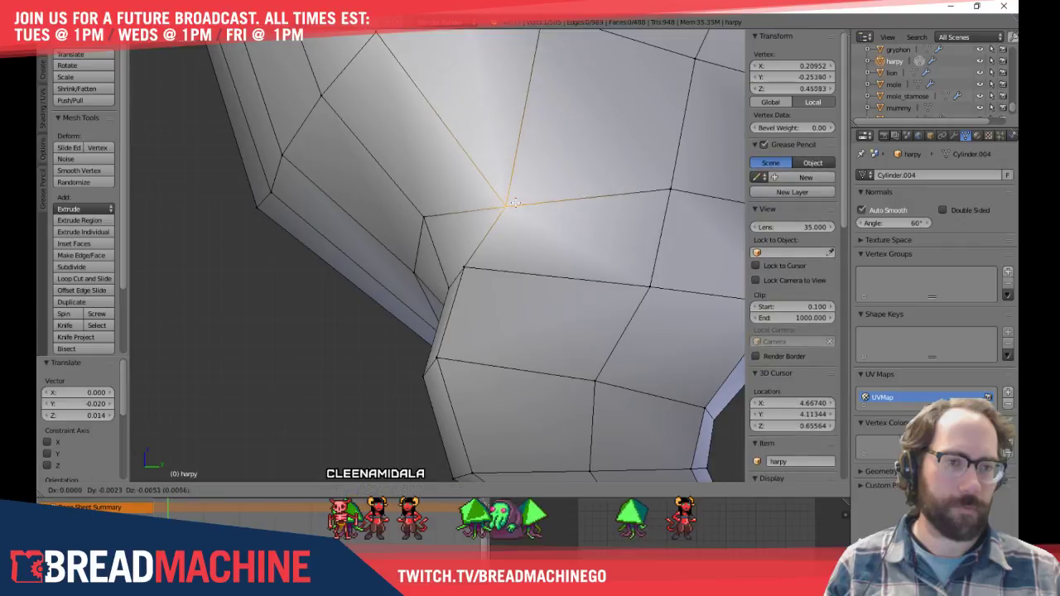
{"action": "key", "text": "shift+v"}
{"action": "left_click", "coordinate": [534, 274]}
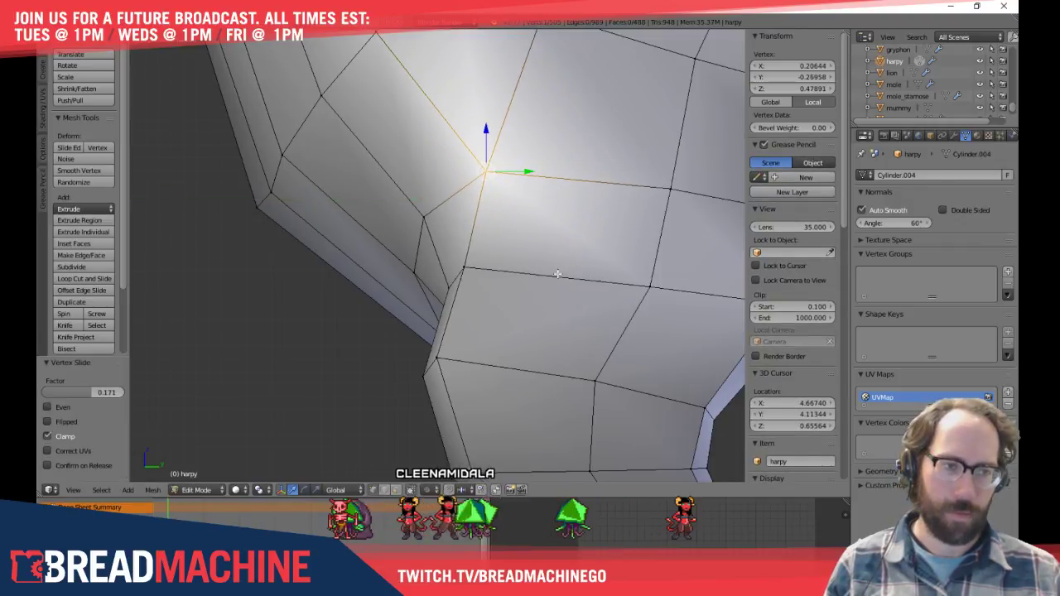
Edge-slide the middle edge on the outer upper thigh forward with a factor of -0.162, and vertex-slide its upper vertex slightly rearward
{"action": "middle_click_drag", "start_coordinate": [571, 267], "coordinate": [351, 267], "text": "shift"}
{"action": "right_click", "coordinate": [428, 286]}
{"action": "right_click", "coordinate": [449, 189], "text": "shift"}
{"action": "key", "text": "g"}
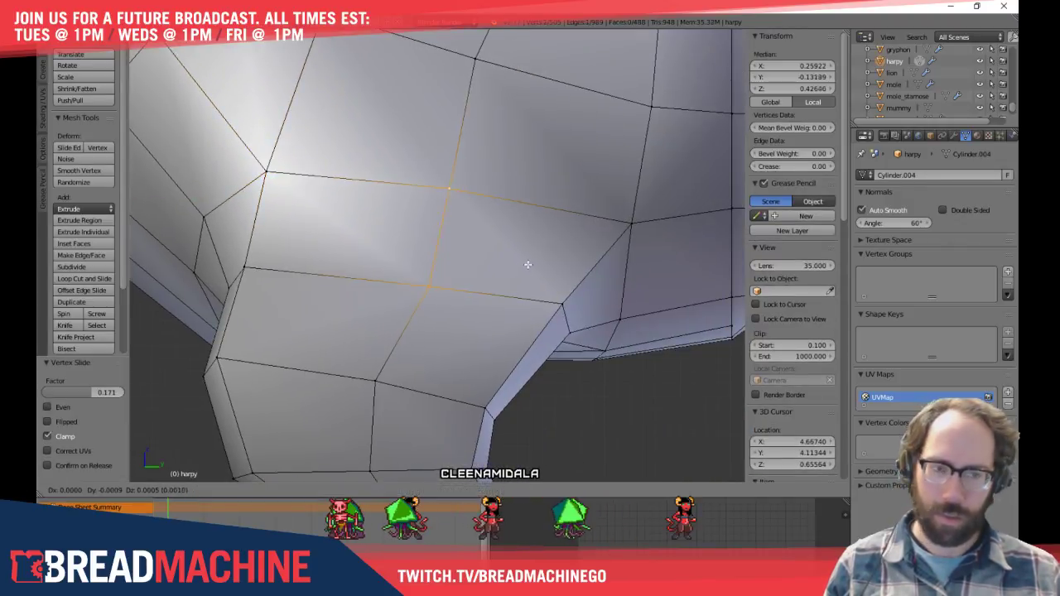
{"action": "left_click", "coordinate": [504, 261]}
{"action": "right_click", "coordinate": [427, 187]}
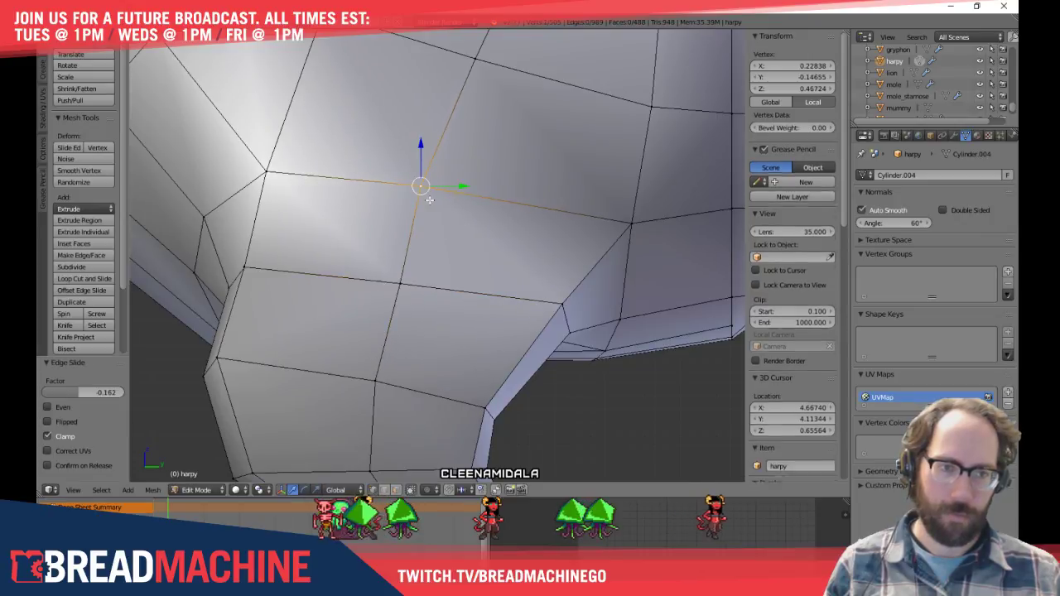
{"action": "key", "text": "shift+v"}
{"action": "left_click", "coordinate": [450, 203]}
{"action": "key", "text": "a"}
{"action": "scroll", "coordinate": [464, 240], "scroll_direction": "down", "scroll_amount": 6}
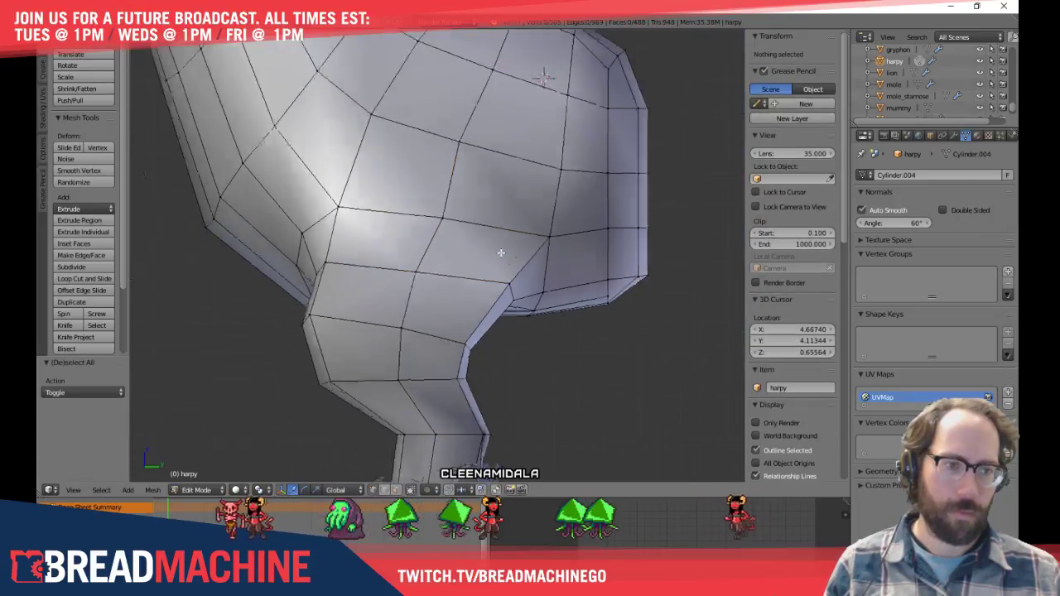
{"action": "right_click", "coordinate": [482, 278]}
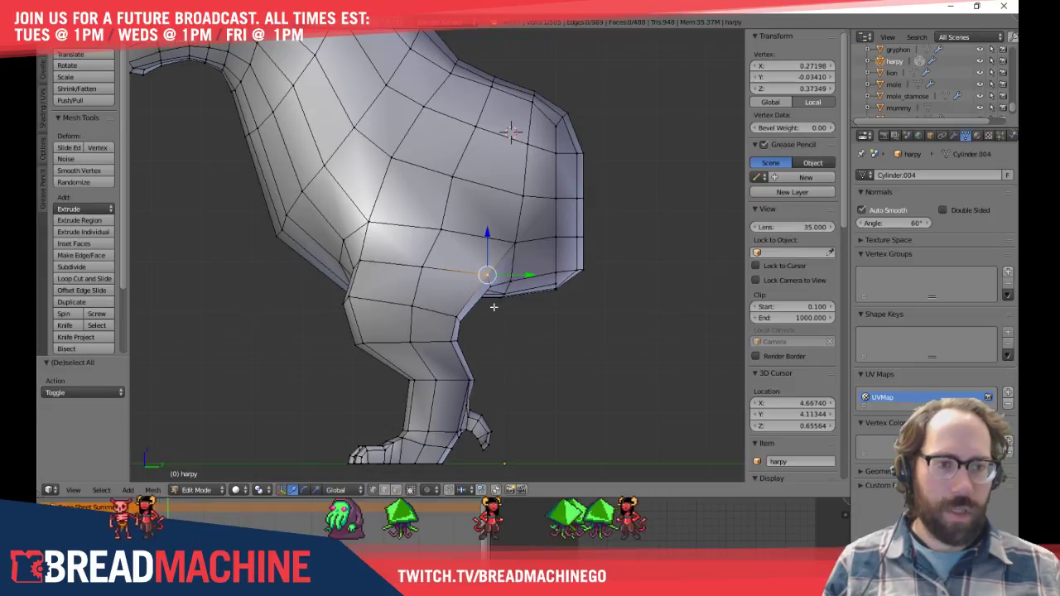
{"action": "middle_click_drag", "start_coordinate": [498, 305], "coordinate": [349, 231], "text": "shift"}
{"action": "middle_click_drag", "start_coordinate": [273, 210], "coordinate": [396, 225]}
{"action": "scroll", "coordinate": [397, 224], "scroll_direction": "up", "scroll_amount": 3}
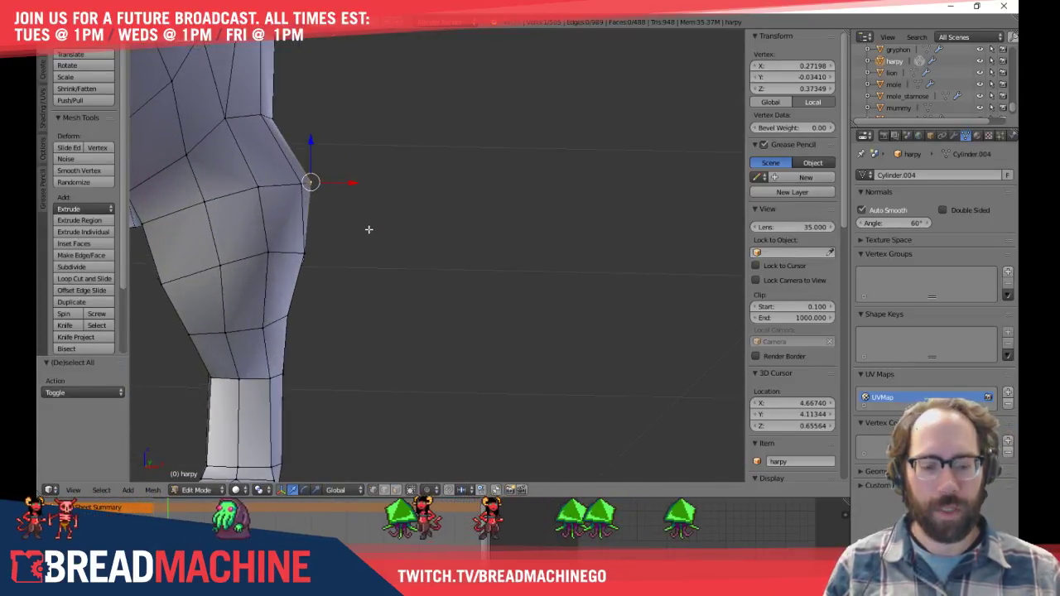
{"action": "right_click", "coordinate": [287, 158]}
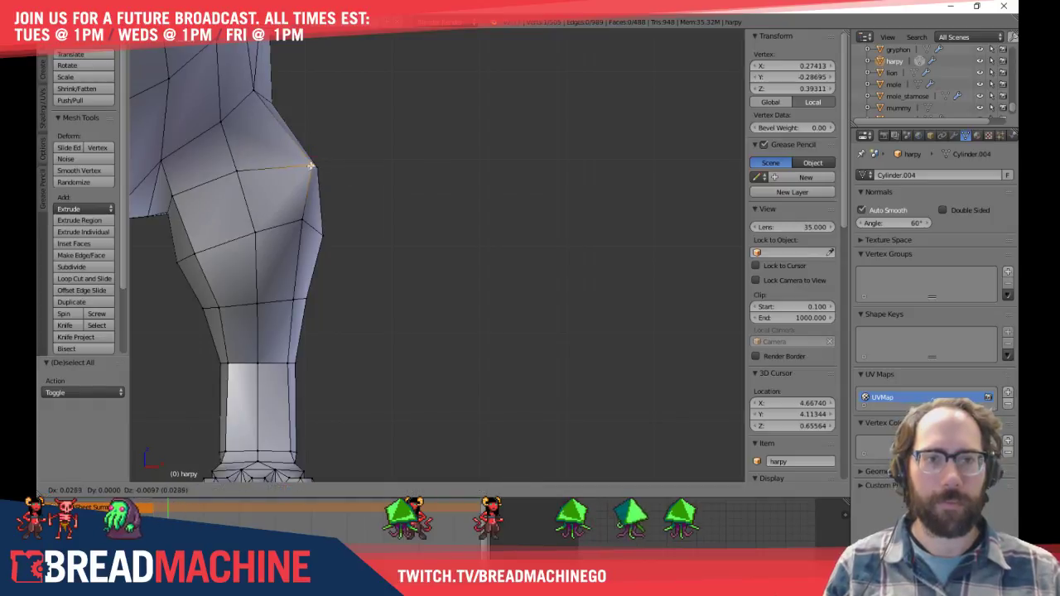
Select the two outermost vertices at the thigh's upper outer side and move them inward in front wireframe view
{"action": "middle_click_drag", "start_coordinate": [398, 175], "coordinate": [337, 172]}
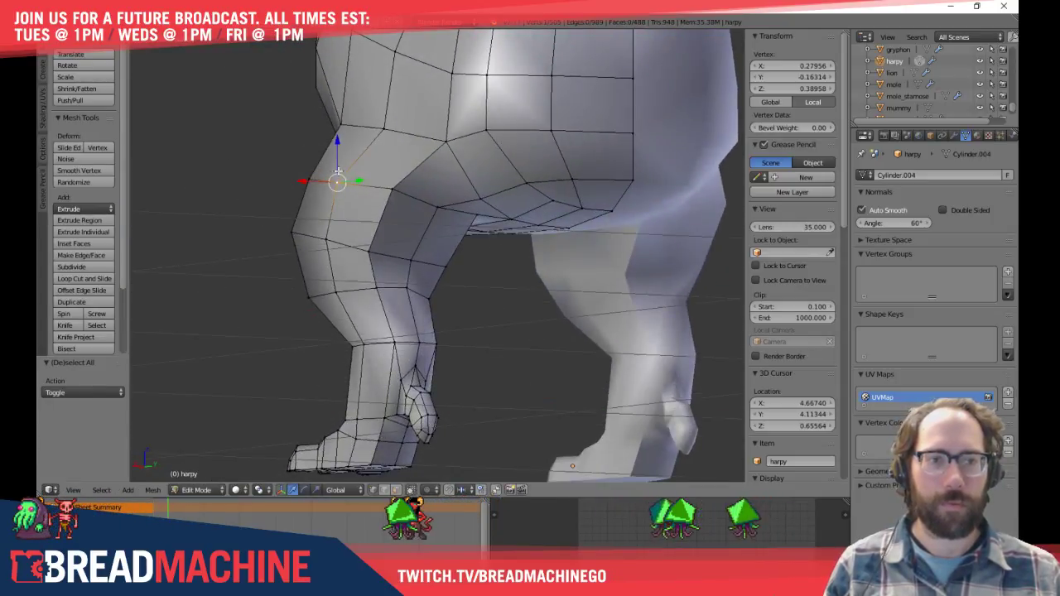
{"action": "right_click", "coordinate": [396, 191], "text": "shift"}
{"action": "middle_click_drag", "start_coordinate": [395, 191], "coordinate": [557, 214]}
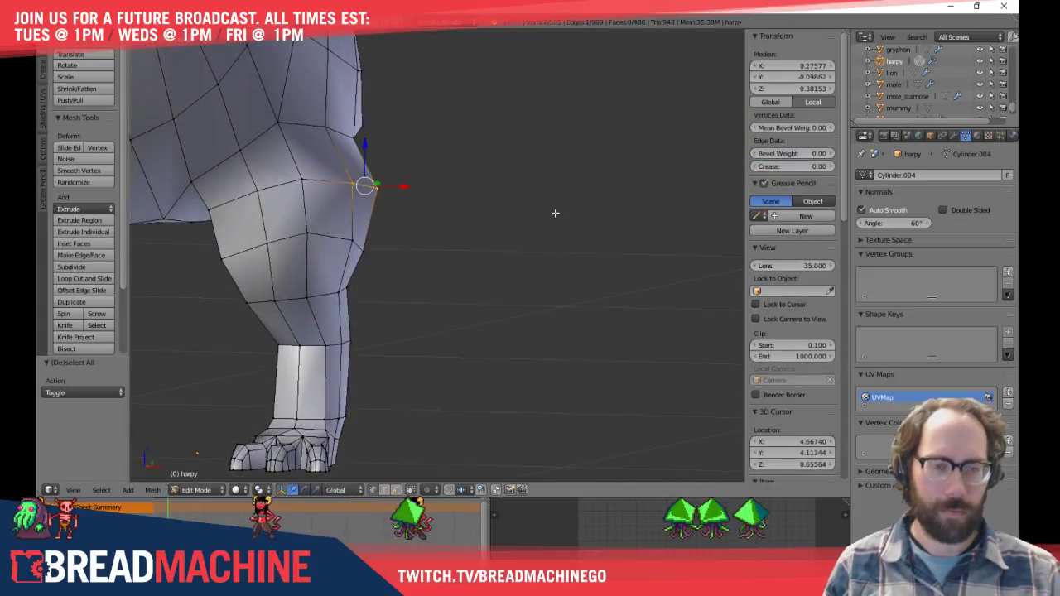
{"action": "key", "text": "KP_1"}
{"action": "scroll", "coordinate": [487, 211], "scroll_direction": "up", "scroll_amount": 5}
{"action": "middle_click_drag", "start_coordinate": [324, 200], "coordinate": [542, 324], "text": "shift"}
{"action": "key", "text": "z"}
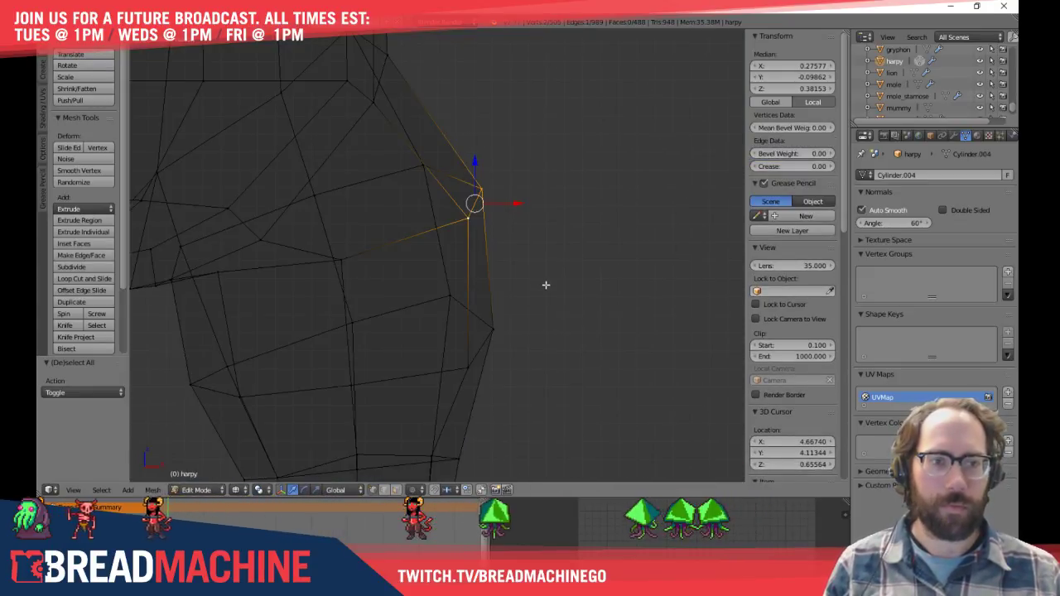
{"action": "key", "text": "g"}
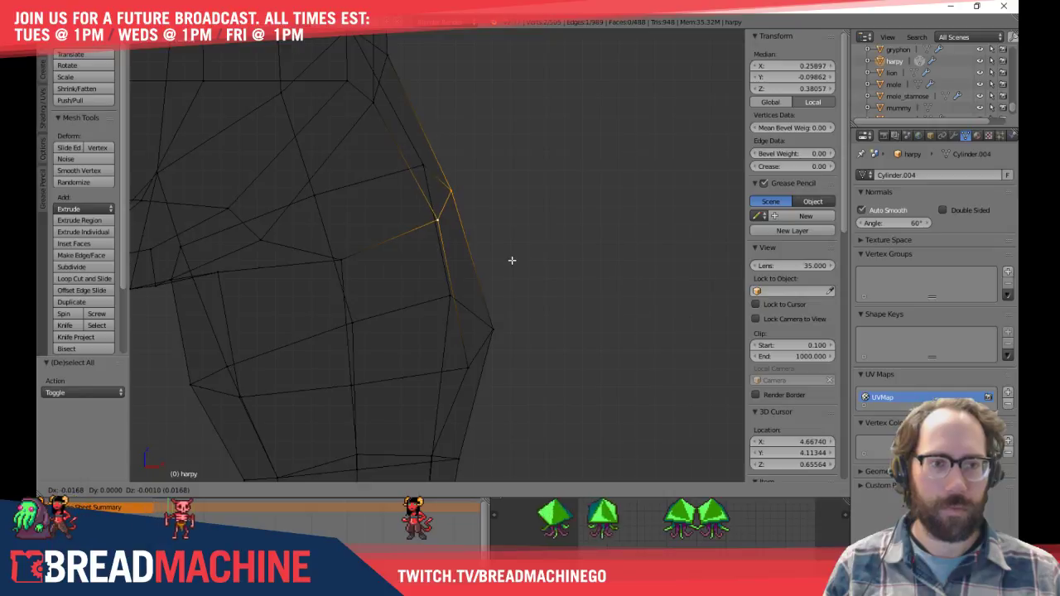
Finish nudging the two outer-thigh vertices inward and scale the edge loop around the thigh along X
{"action": "left_click", "coordinate": [512, 260]}
{"action": "key", "text": "a"}
{"action": "middle_click_drag", "start_coordinate": [512, 320], "coordinate": [554, 215], "text": "shift"}
{"action": "key", "text": "z"}
{"action": "right_click", "coordinate": [436, 217], "text": "alt"}
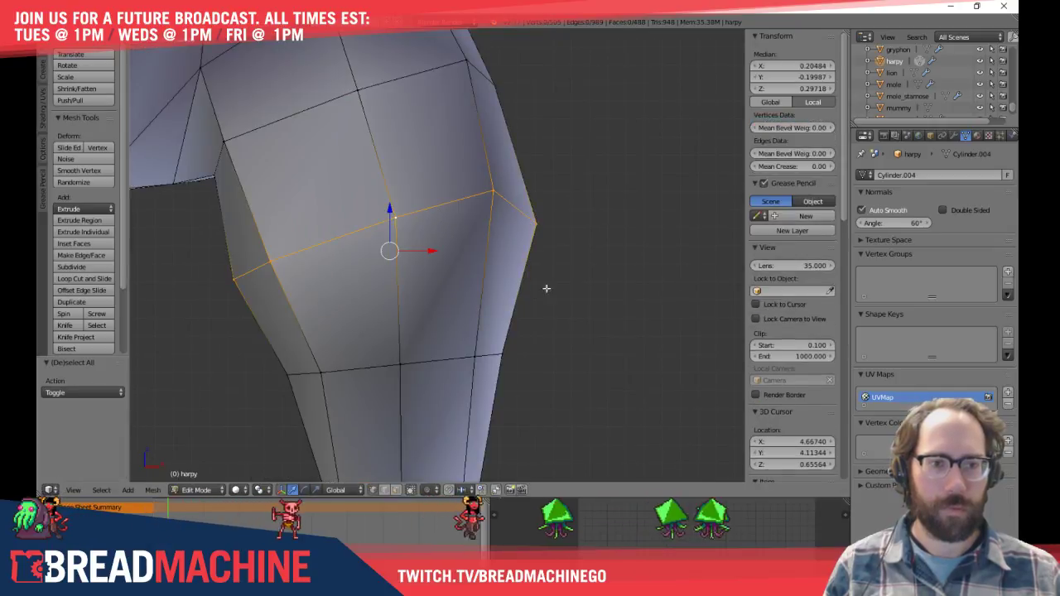
{"action": "key", "text": "s"}
{"action": "key", "text": "x"}
{"action": "left_click", "coordinate": [630, 350]}
{"action": "key", "text": "a"}
{"action": "scroll", "coordinate": [622, 348], "scroll_direction": "down", "scroll_amount": 7}
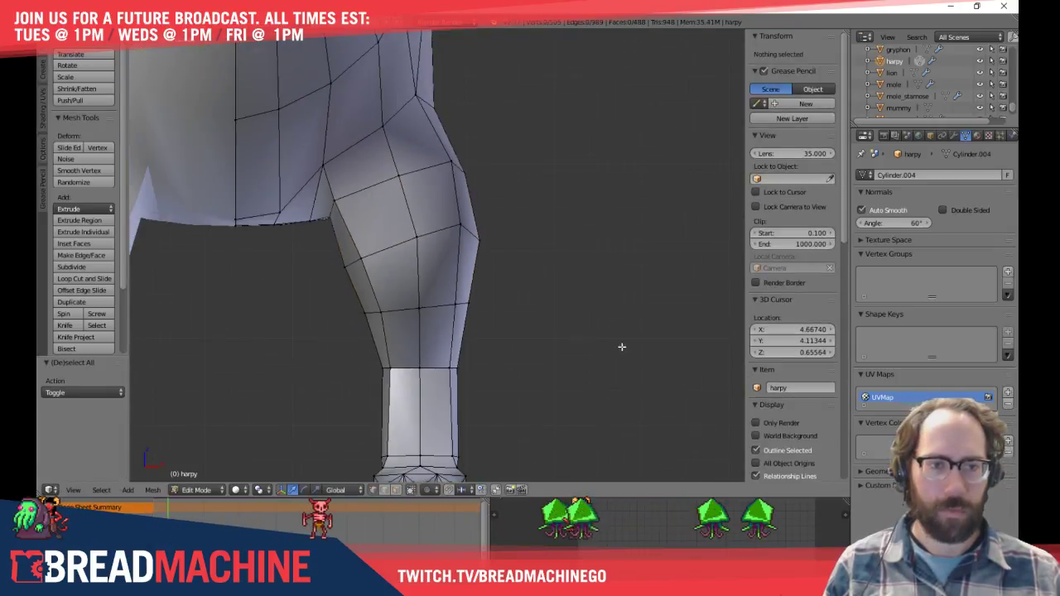
In wireframe, rotate the edge loop around the thigh by about 5.5 degrees in the front view
{"action": "middle_click_drag", "start_coordinate": [546, 321], "coordinate": [548, 319], "text": "shift"}
{"action": "key", "text": "z"}
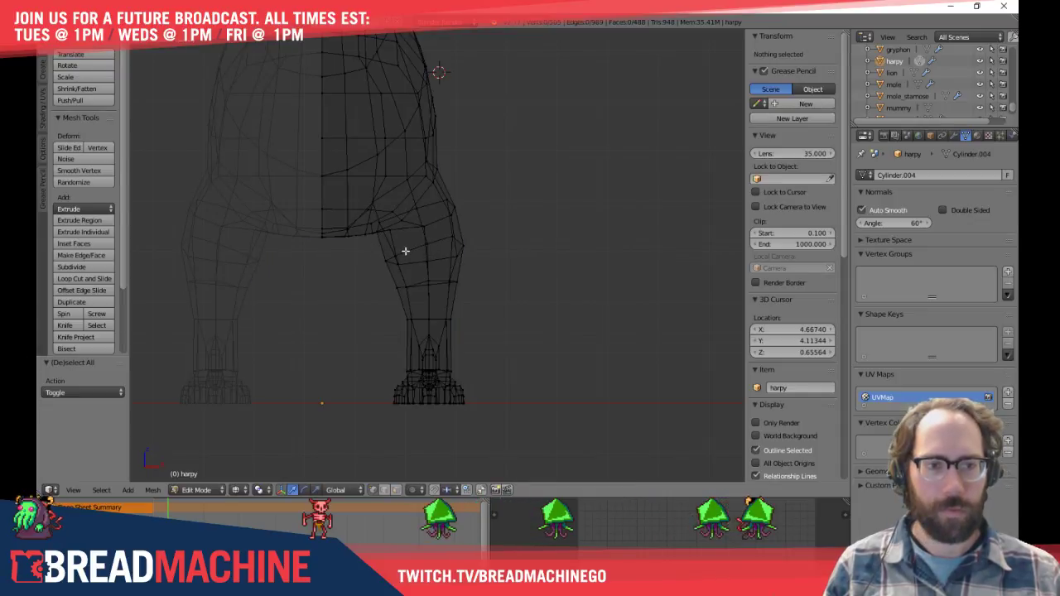
{"action": "right_click", "coordinate": [405, 251], "text": "alt"}
{"action": "key", "text": "r"}
{"action": "left_click", "coordinate": [504, 256]}
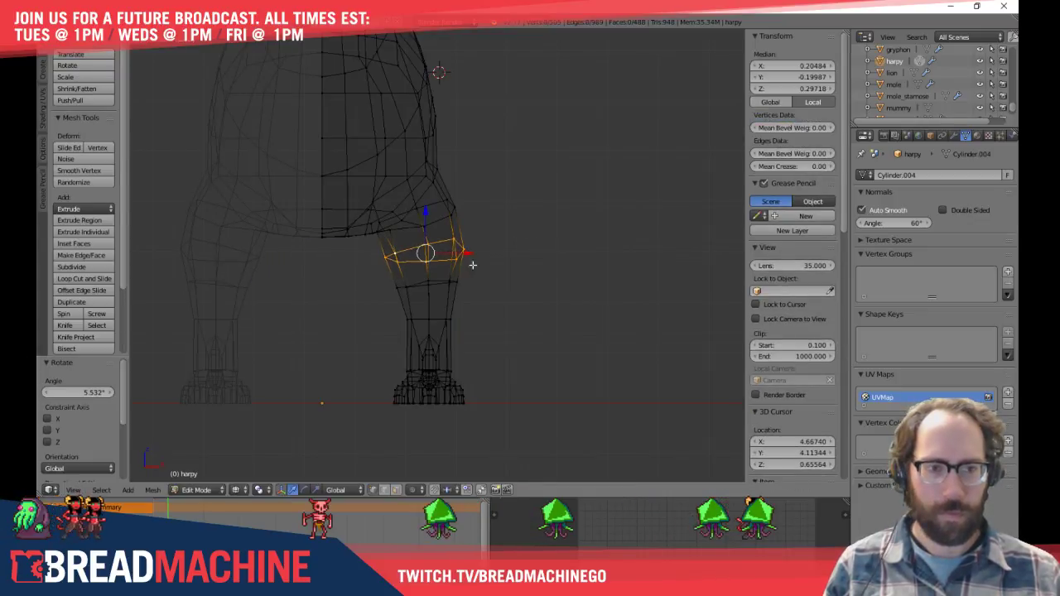
Select the whole lower leg and foot together with the thigh loop and shift them slightly inward along X
{"action": "right_click", "coordinate": [418, 286], "text": "alt+shift"}
{"action": "key", "text": "b"}
{"action": "left_click_drag", "start_coordinate": [333, 275], "coordinate": [609, 475]}
{"action": "key", "text": "g"}
{"action": "key", "text": "x"}
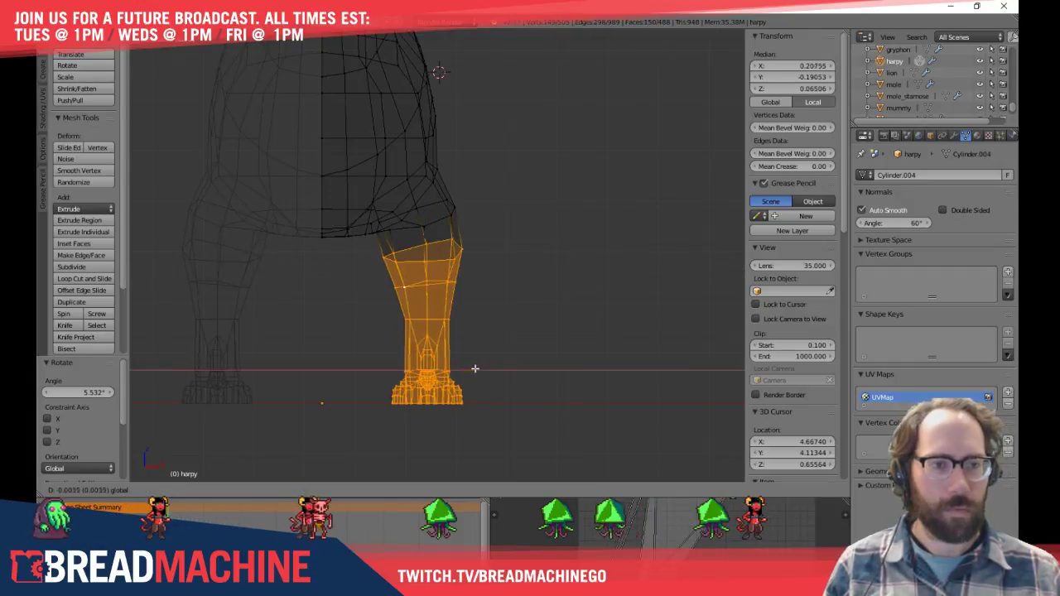
{"action": "left_click", "coordinate": [471, 369]}
{"action": "key", "text": "a"}
Examine the whole harpy from the side in Object Mode and compare it with the bird sketch in Photoshop
{"action": "key", "text": "z"}
{"action": "scroll", "coordinate": [514, 301], "scroll_direction": "down", "scroll_amount": 3}
{"action": "mouse_move", "coordinate": [513, 300]}
{"action": "middle_mouse_down"}
{"action": "mouse_move", "coordinate": [497, 321]}
{"action": "mouse_move", "coordinate": [456, 300]}
{"action": "mouse_move", "coordinate": [503, 298]}
{"action": "mouse_move", "coordinate": [371, 317]}
{"action": "mouse_move", "coordinate": [503, 304]}
{"action": "mouse_move", "coordinate": [638, 309]}
{"action": "mouse_move", "coordinate": [510, 319]}
{"action": "middle_mouse_up"}
{"action": "key", "text": "Tab"}
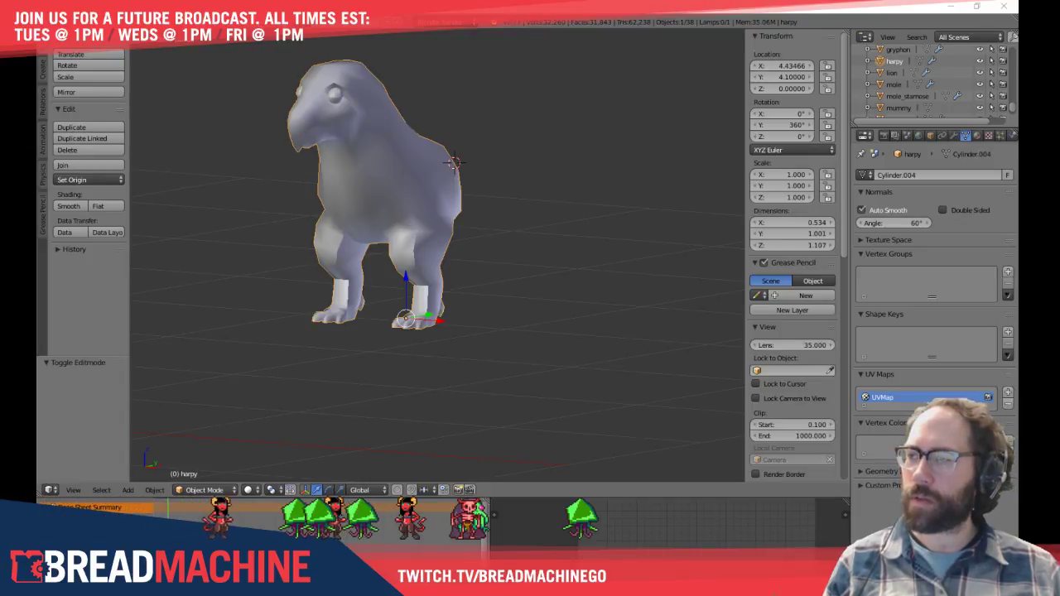
{"action": "key", "text": "KP_3"}
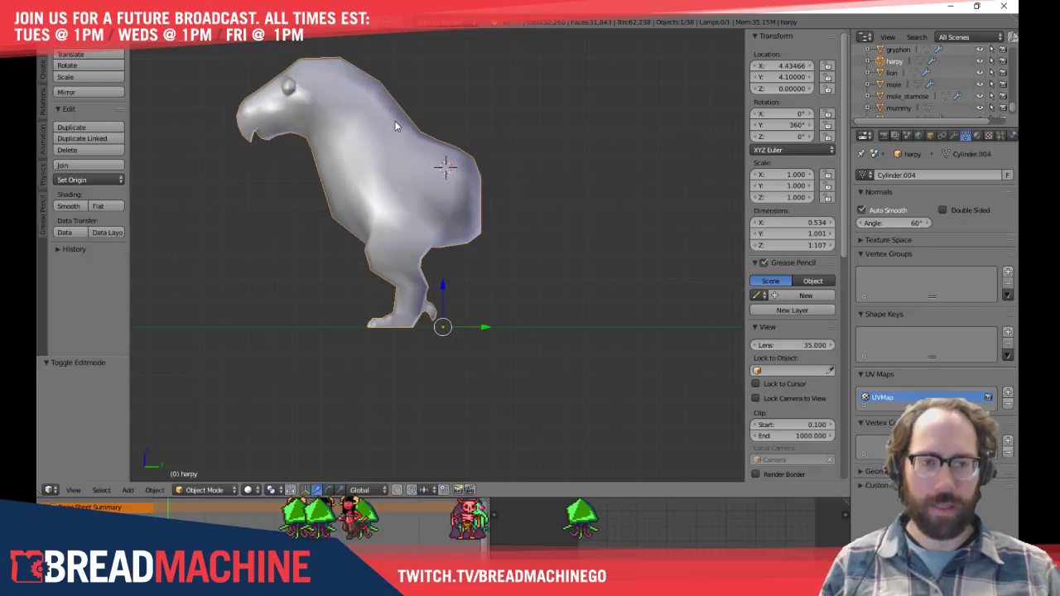
{"action": "middle_click_drag", "start_coordinate": [368, 123], "coordinate": [401, 139], "text": "shift"}
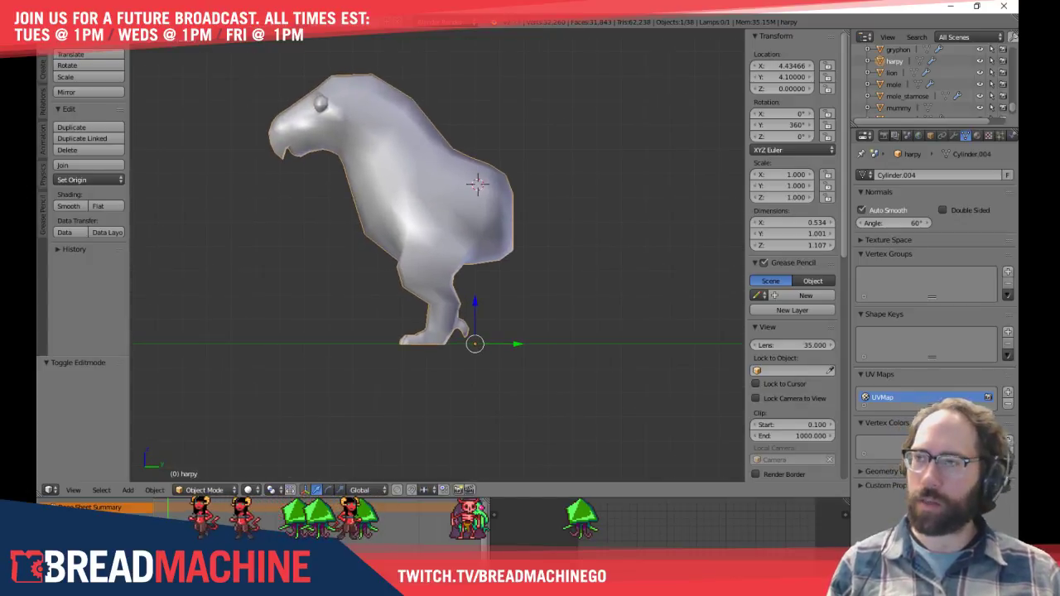
{"action": "key", "text": "alt+Tab"}
{"action": "mouse_move", "coordinate": [36, 124]}
{"action": "left_mouse_down"}
{"action": "mouse_move", "coordinate": [301, 90]}
{"action": "mouse_move", "coordinate": [400, 64]}
{"action": "mouse_move", "coordinate": [429, 70]}
{"action": "left_mouse_up"}
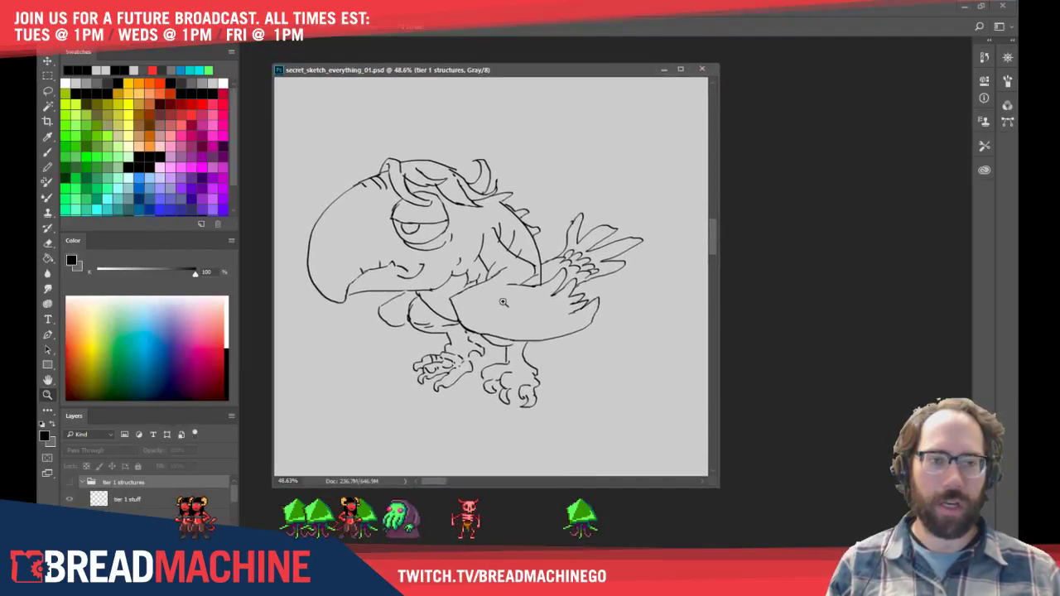
{"action": "left_click_drag", "start_coordinate": [518, 71], "coordinate": [0, 34]}
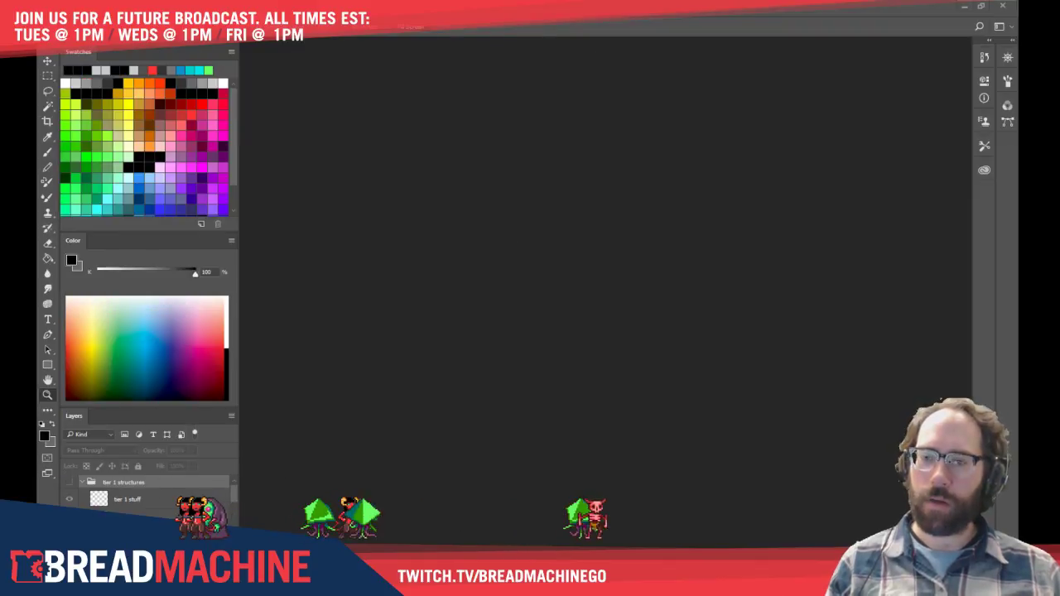
Switch back to Blender, select the whole head in Edit Mode, scale it 1.244 along Z and move it -0.090 in Y and -0.143 in Z
{"action": "key", "text": "alt+Tab"}
{"action": "middle_click_drag", "start_coordinate": [464, 245], "coordinate": [484, 333], "text": "shift"}
{"action": "key", "text": "Tab"}
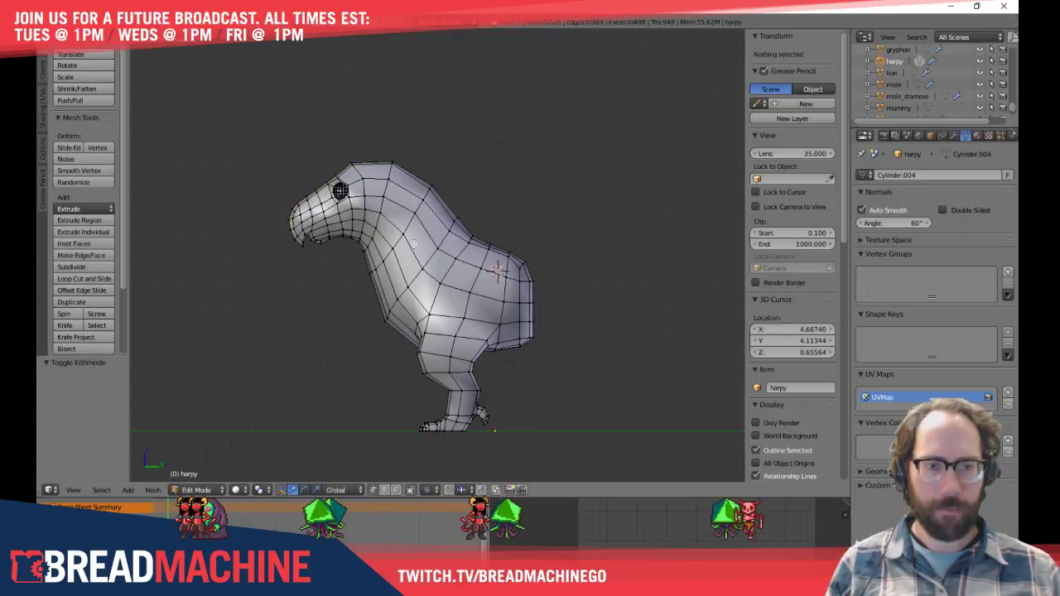
{"action": "scroll", "coordinate": [477, 246], "scroll_direction": "up", "scroll_amount": 4}
{"action": "middle_click_drag", "start_coordinate": [477, 246], "coordinate": [274, 125]}
{"action": "key", "text": "z"}
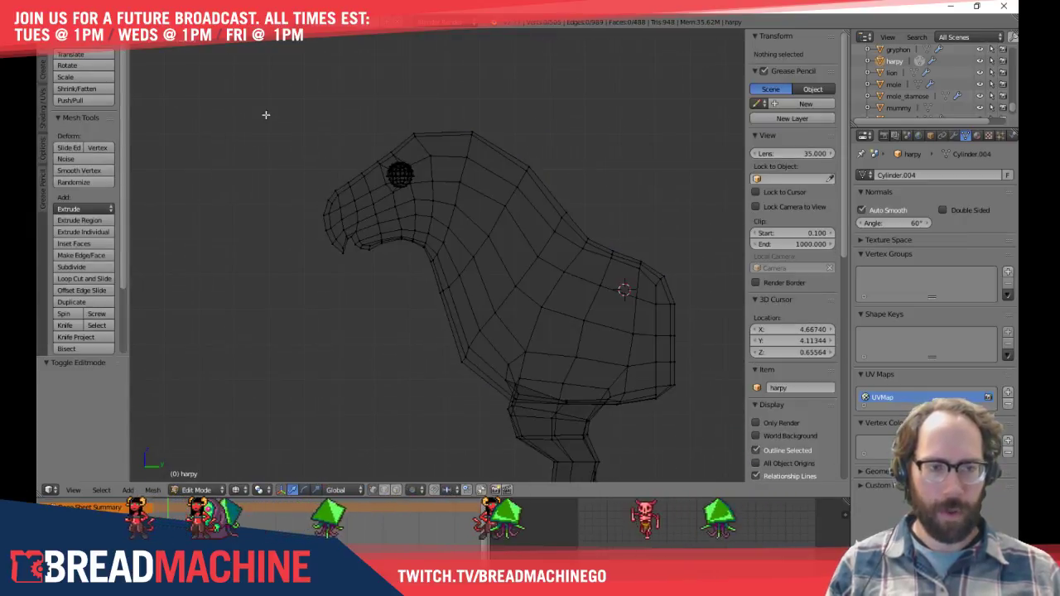
{"action": "left_click_drag", "start_coordinate": [229, 60], "coordinate": [443, 276]}
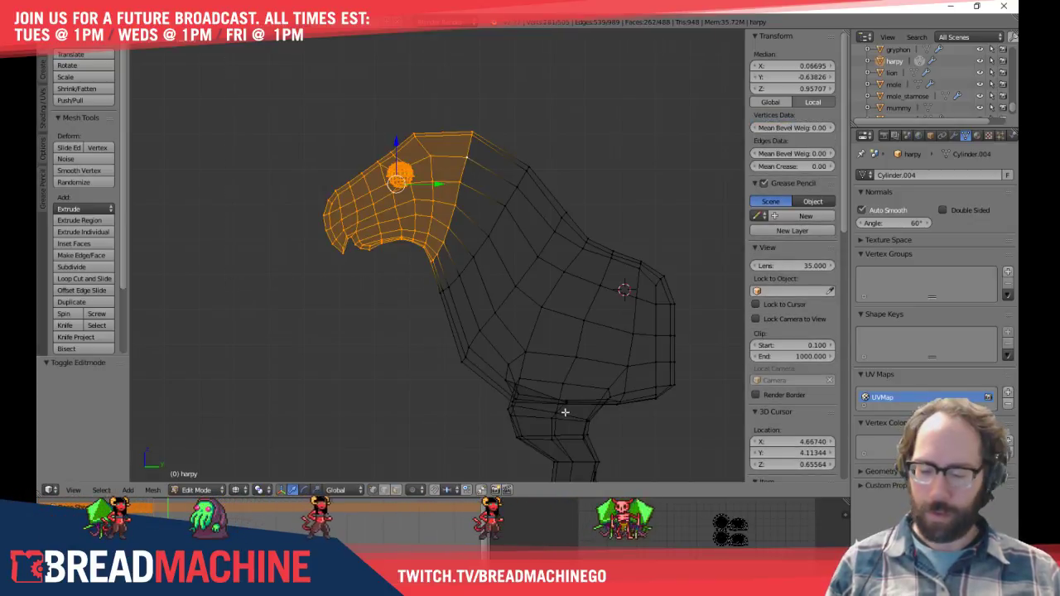
{"action": "key", "text": "s"}
{"action": "key", "text": "z"}
{"action": "left_click", "coordinate": [655, 423]}
{"action": "key", "text": "g"}
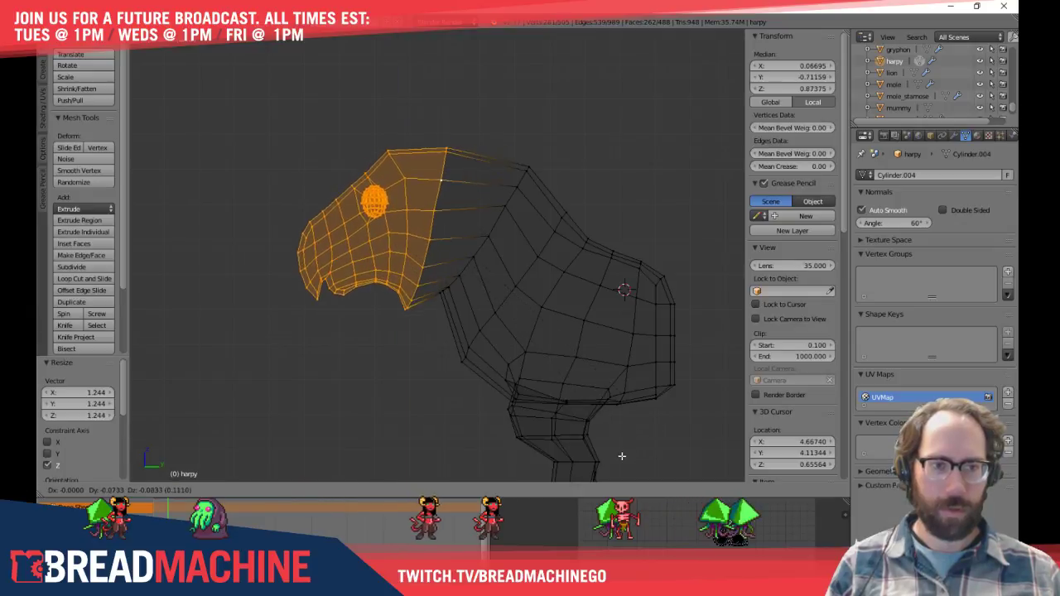
{"action": "left_click", "coordinate": [615, 476]}
Move the selected head half 0.028 outward along X and widen it by a factor of 1.192 along X
{"action": "middle_click_drag", "start_coordinate": [388, 286], "coordinate": [522, 318]}
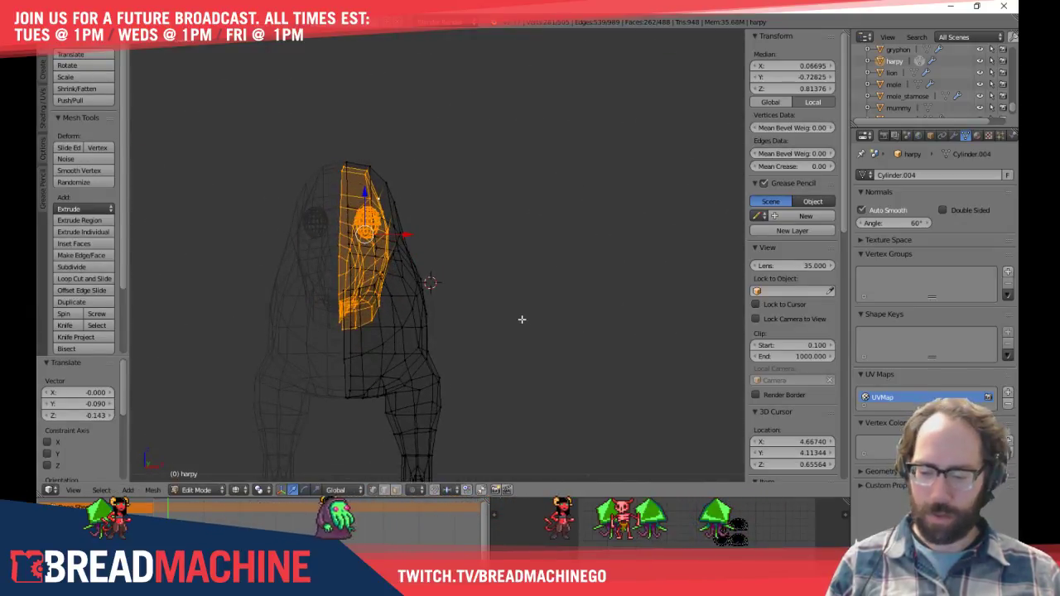
{"action": "left_click_drag", "start_coordinate": [402, 231], "coordinate": [416, 236]}
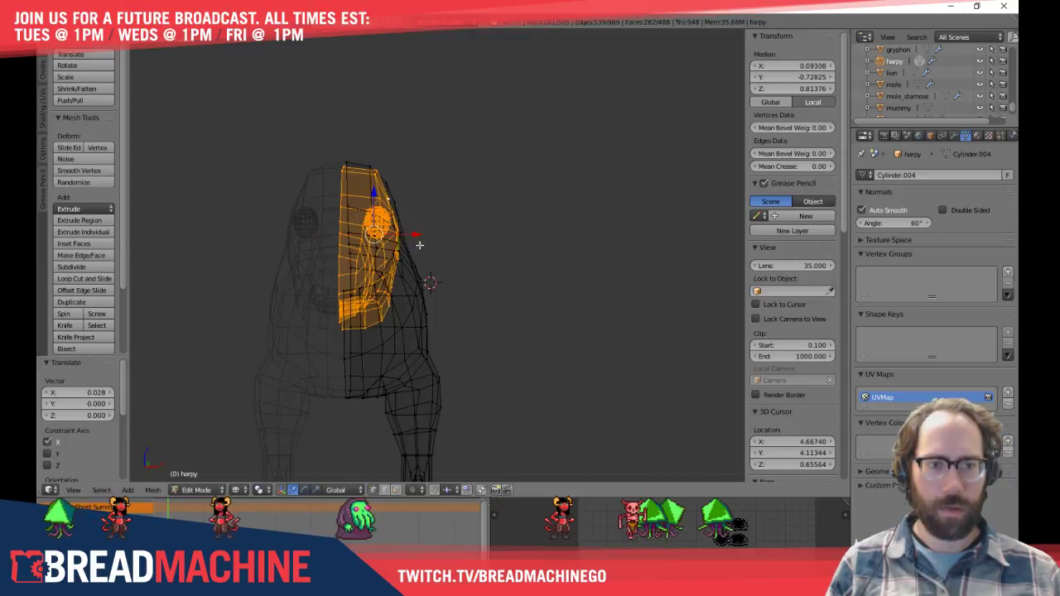
{"action": "key", "text": "s"}
{"action": "key", "text": "x"}
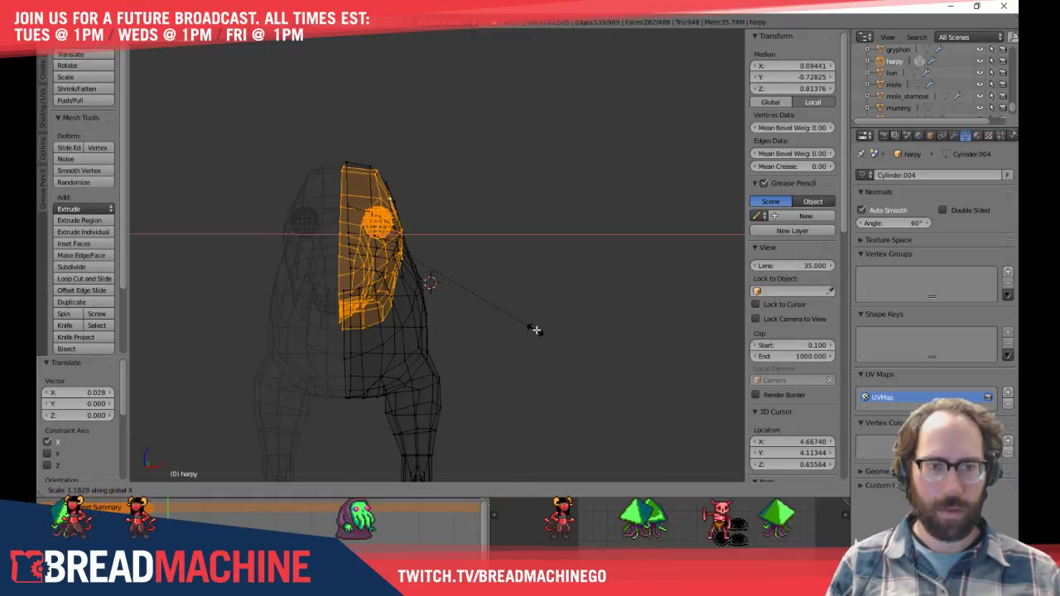
{"action": "left_click", "coordinate": [534, 331]}
Dissolve the edge loop at the base of the neck that bulges out behind the moved head
{"action": "key", "text": "z"}
{"action": "mouse_move", "coordinate": [489, 350]}
{"action": "middle_mouse_down"}
{"action": "mouse_move", "coordinate": [426, 322]}
{"action": "mouse_move", "coordinate": [358, 346]}
{"action": "mouse_move", "coordinate": [387, 317]}
{"action": "mouse_move", "coordinate": [345, 355]}
{"action": "mouse_move", "coordinate": [315, 362]}
{"action": "middle_mouse_up"}
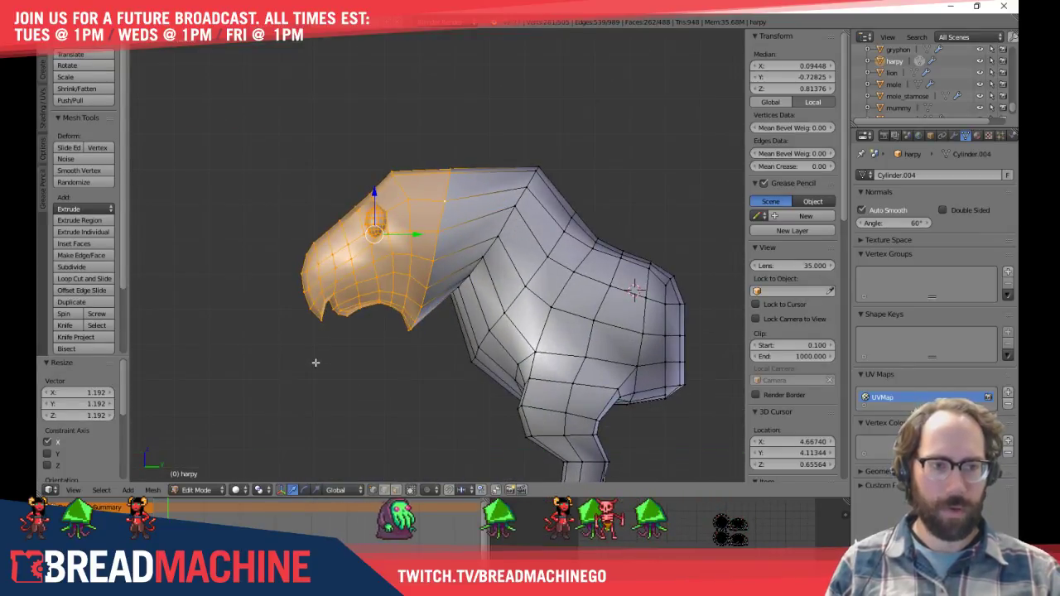
{"action": "middle_click_drag", "start_coordinate": [426, 320], "coordinate": [391, 320], "text": "shift"}
{"action": "scroll", "coordinate": [391, 319], "scroll_direction": "down", "scroll_amount": 3}
{"action": "scroll", "coordinate": [447, 291], "scroll_direction": "up", "scroll_amount": 6}
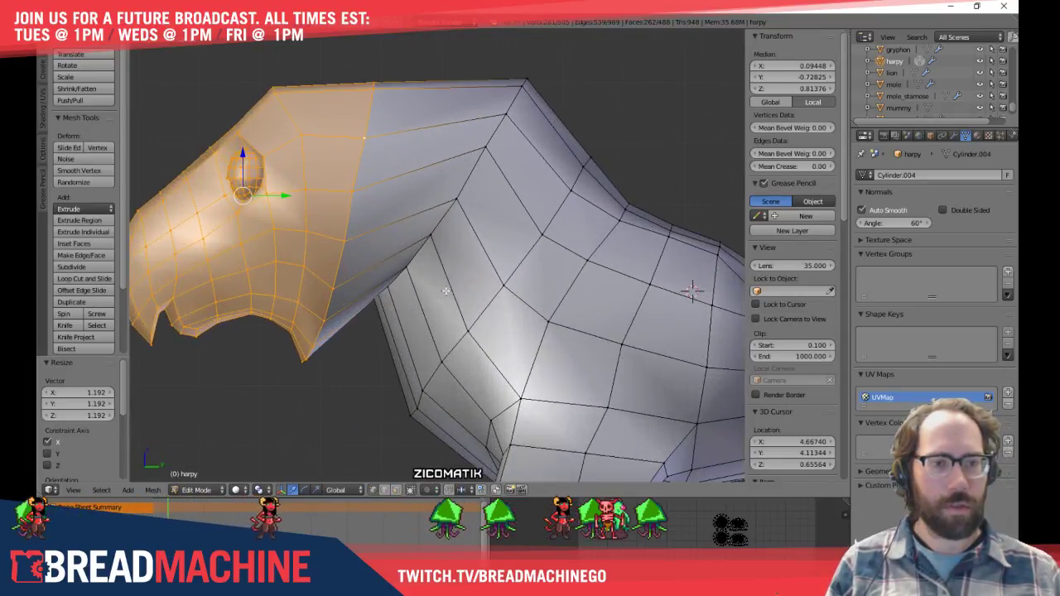
{"action": "key", "text": "a"}
{"action": "right_click", "coordinate": [434, 222], "text": "alt"}
{"action": "key", "text": "x"}
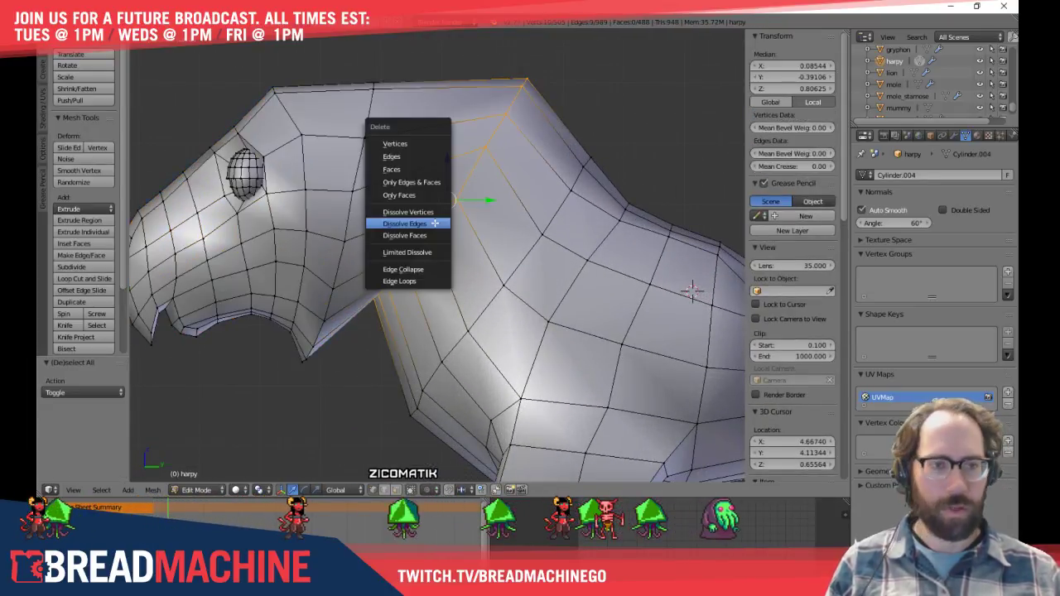
{"action": "left_click", "coordinate": [405, 223]}
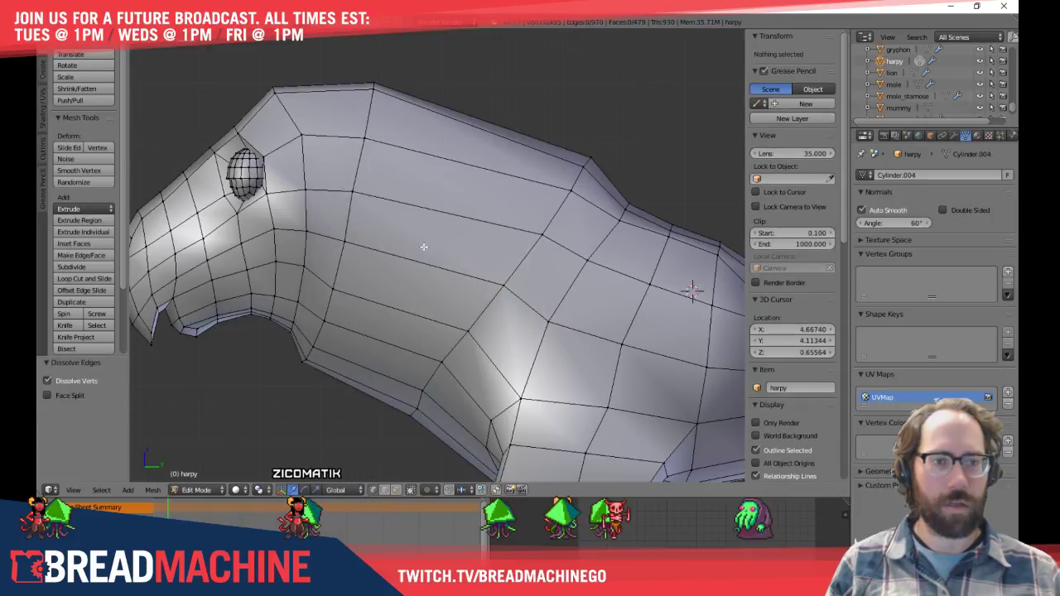
Add an edge loop around the middle of the neck and move it 0.013 in Y and 0.018 in Z
{"action": "key", "text": "a"}
{"action": "scroll", "coordinate": [447, 262], "scroll_direction": "down", "scroll_amount": 3}
{"action": "key", "text": "a"}
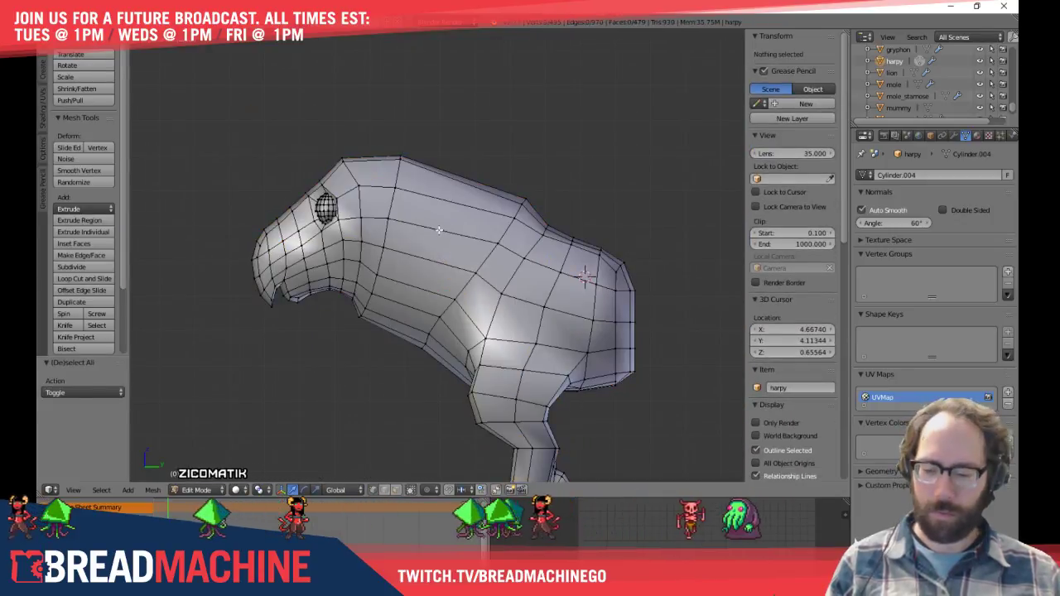
{"action": "right_click", "coordinate": [439, 230], "text": "alt"}
{"action": "key", "text": "g"}
{"action": "key", "text": "g"}
{"action": "right_click", "coordinate": [438, 230]}
{"action": "key", "text": "a"}
{"action": "right_click", "coordinate": [451, 212], "text": "alt"}
{"action": "key", "text": "g"}
{"action": "left_click", "coordinate": [503, 230]}
Dissolve the edge loop at the back of the head, in front of the mid-neck loop
{"action": "middle_click_drag", "start_coordinate": [468, 251], "coordinate": [446, 239], "text": "shift"}
{"action": "scroll", "coordinate": [463, 290], "scroll_direction": "up", "scroll_amount": 2}
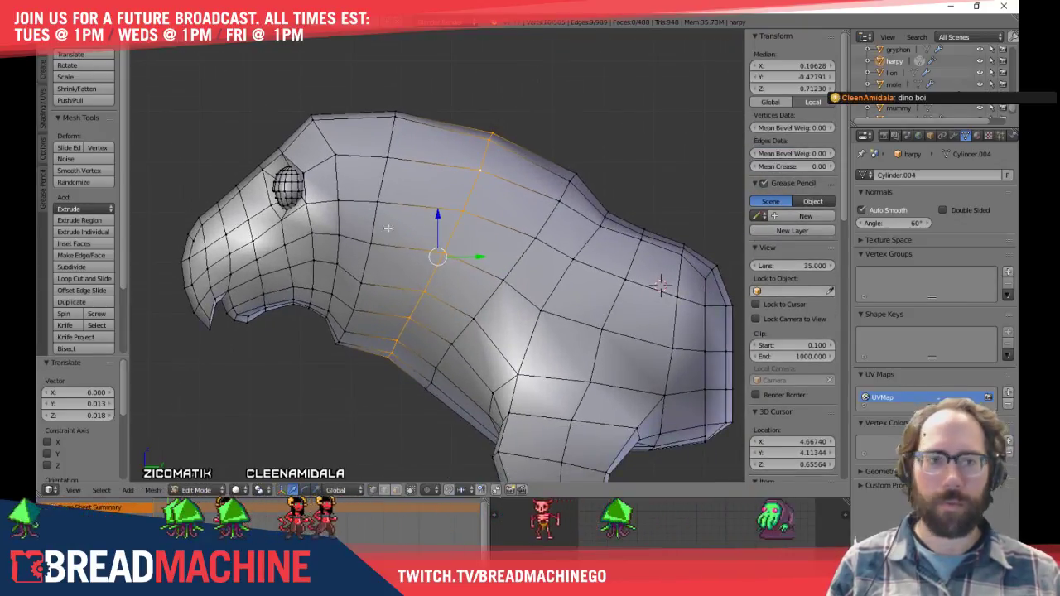
{"action": "key", "text": "a"}
{"action": "right_click", "coordinate": [376, 215], "text": "alt"}
{"action": "key", "text": "x"}
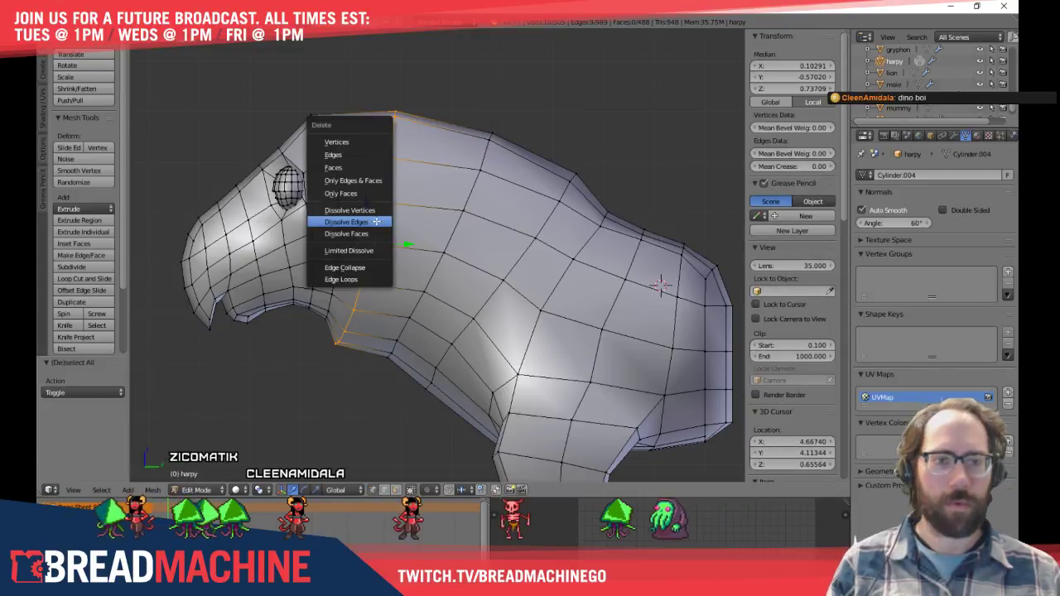
{"action": "left_click", "coordinate": [376, 219]}
Cut one new edge loop between the head and the mid-neck loop, and raise it 0.019 in Z and 0.002 in Y
{"action": "right_click", "coordinate": [395, 213], "text": "alt"}
{"action": "key", "text": "a"}
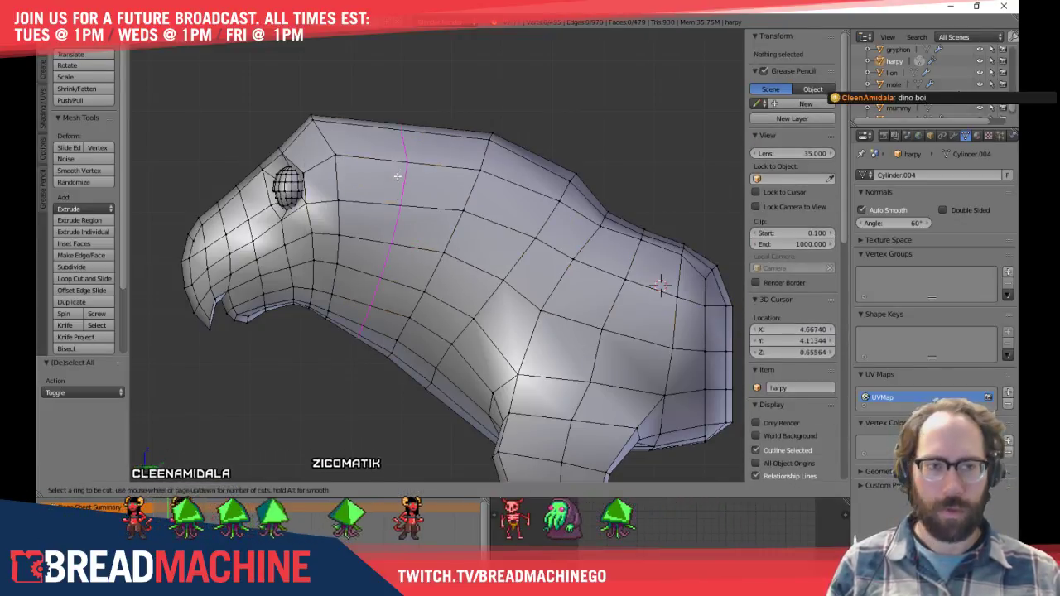
{"action": "left_click", "coordinate": [397, 175]}
{"action": "left_click", "coordinate": [403, 151]}
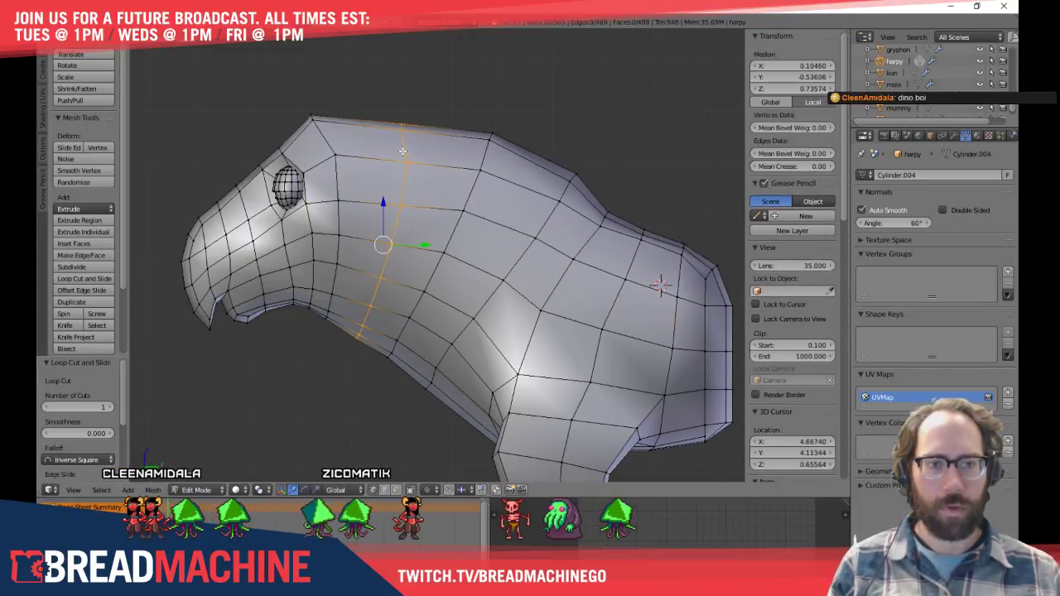
{"action": "key", "text": "g"}
{"action": "left_click", "coordinate": [461, 179]}
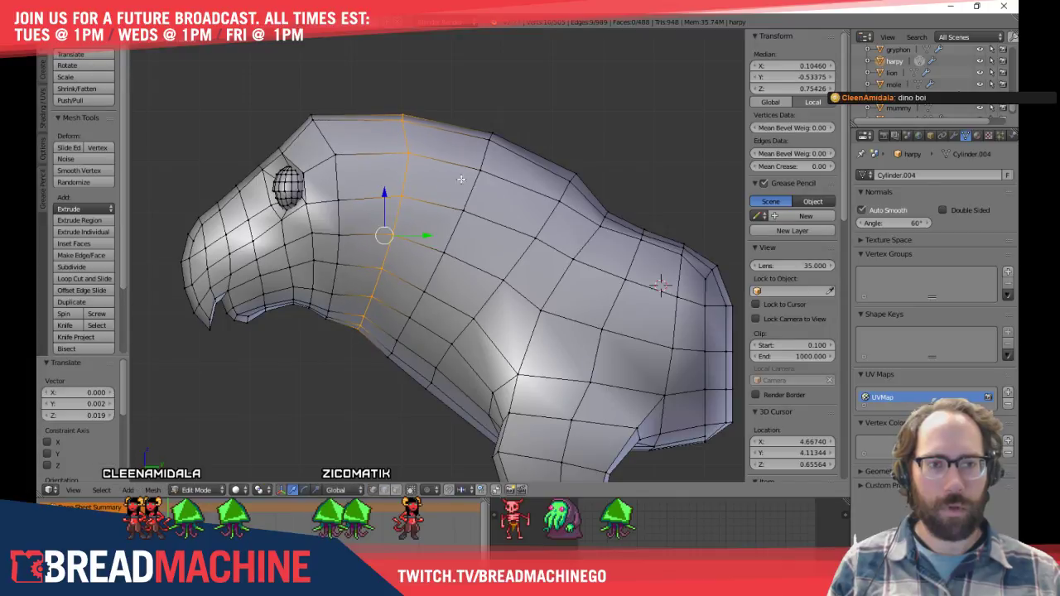
Scale the edge loop behind the head by 1.084 along Z
{"action": "left_click", "coordinate": [378, 230]}
{"action": "key", "text": "a"}
{"action": "right_click", "coordinate": [414, 182], "text": "alt"}
{"action": "key", "text": "g"}
{"action": "left_click", "coordinate": [492, 306]}
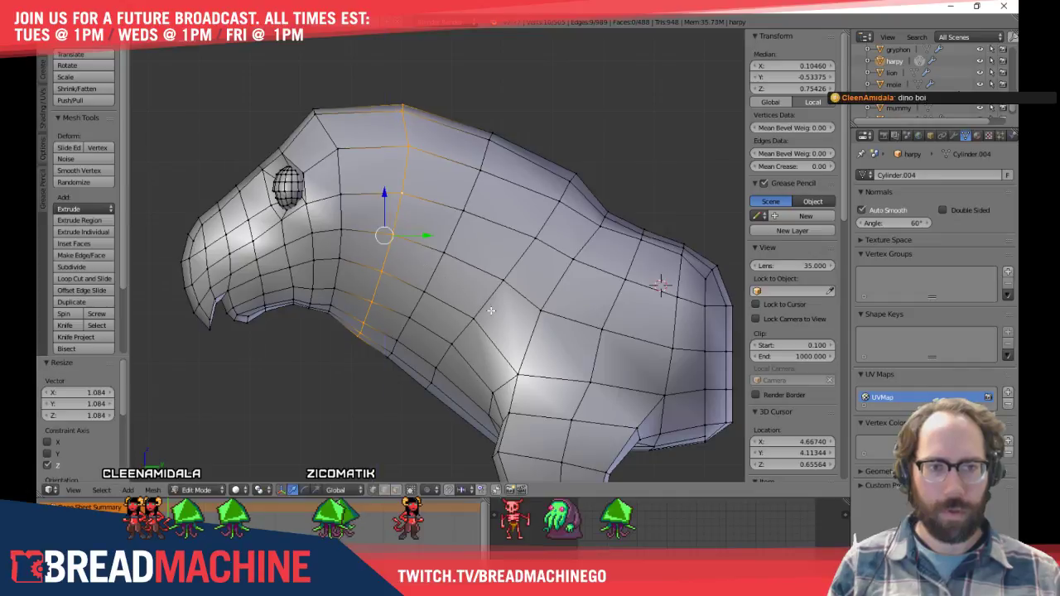
{"action": "key", "text": "a"}
Slide the mid-neck edge loop along the neck and reposition it to smooth the neck's curve
{"action": "right_click", "coordinate": [457, 284], "text": "alt"}
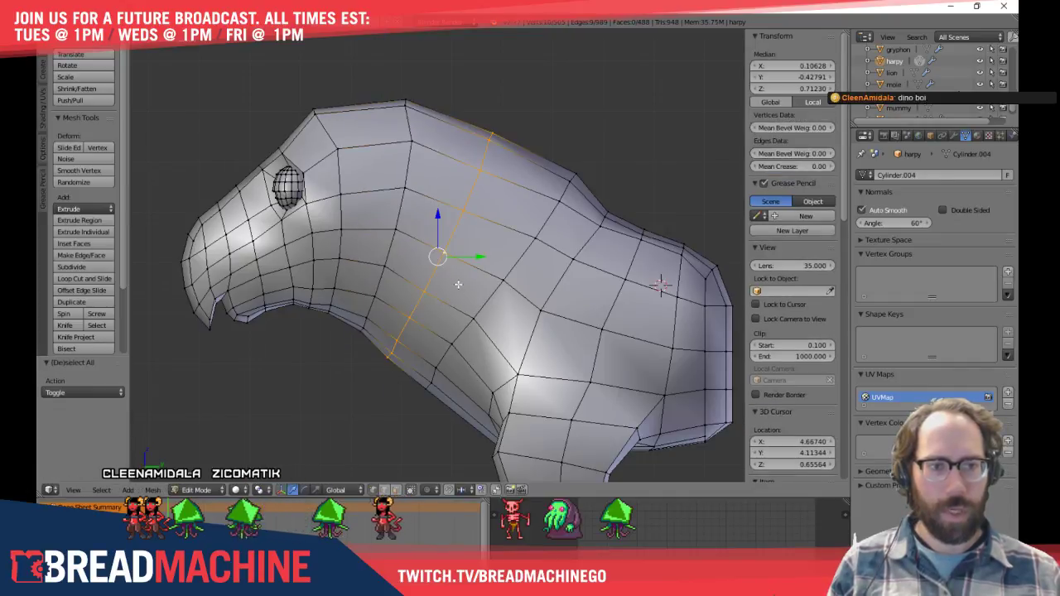
{"action": "key", "text": "g"}
{"action": "key", "text": "g"}
{"action": "left_click", "coordinate": [480, 295]}
{"action": "key", "text": "g"}
{"action": "left_click", "coordinate": [484, 292]}
{"action": "key", "text": "a"}
Examine the harpy's overall silhouette from behind and the shape of its rump up close
{"action": "scroll", "coordinate": [488, 295], "scroll_direction": "down", "scroll_amount": 5}
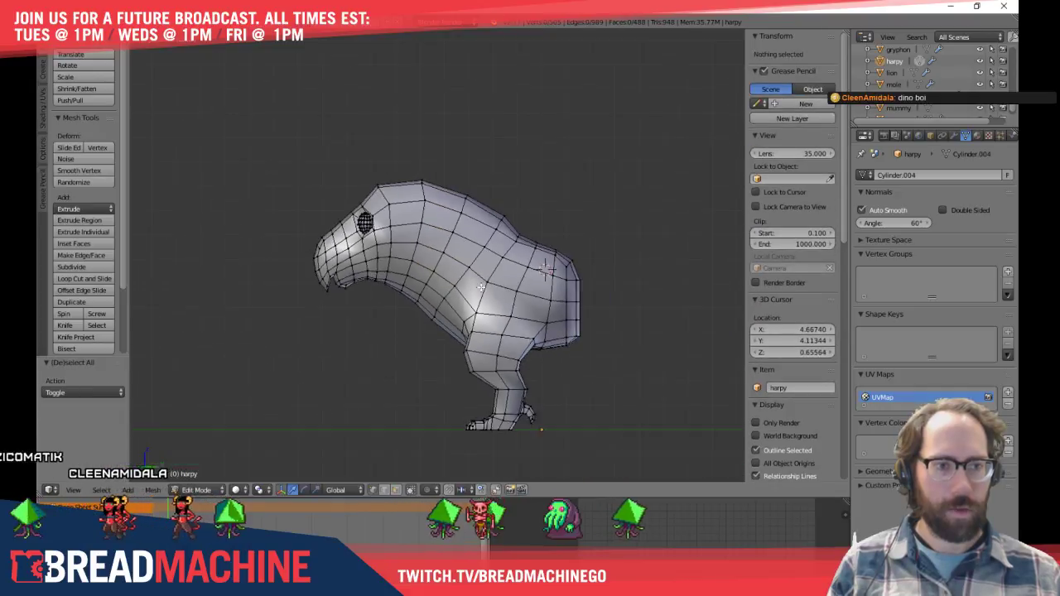
{"action": "middle_click_drag", "start_coordinate": [543, 307], "coordinate": [260, 334]}
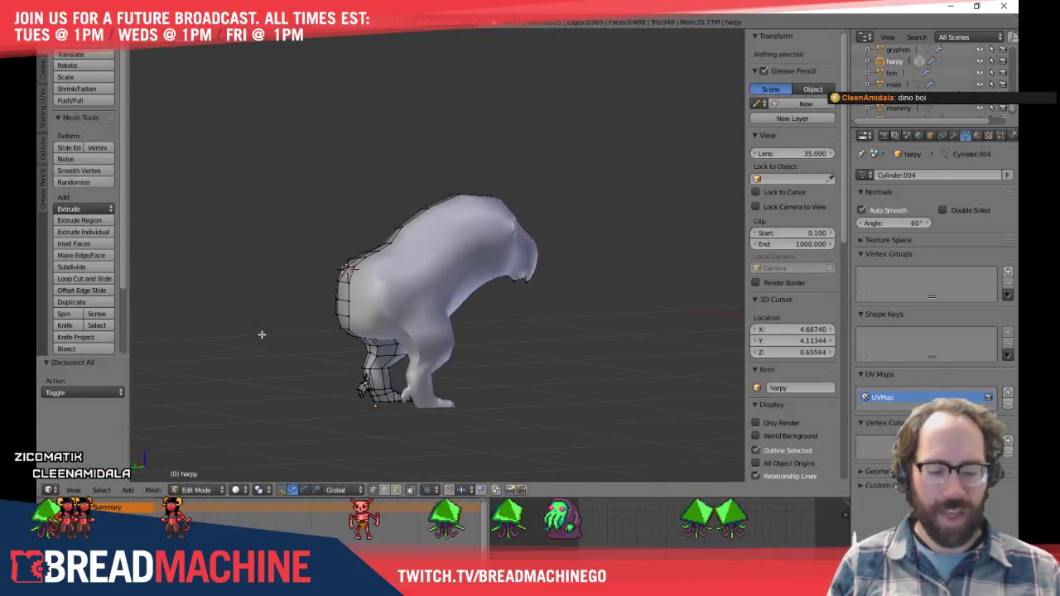
{"action": "key", "text": "KP_Divide"}
{"action": "middle_click_drag", "start_coordinate": [737, 298], "coordinate": [455, 311], "text": "shift"}
{"action": "scroll", "coordinate": [496, 317], "scroll_direction": "up", "scroll_amount": 1}
{"action": "scroll", "coordinate": [496, 317], "scroll_direction": "up", "scroll_amount": 5}
{"action": "scroll", "coordinate": [638, 308], "scroll_direction": "down", "scroll_amount": 1}
{"action": "key", "text": "a"}
{"action": "key", "text": "a"}
Select the two central faces at the back of the rump and pull them backward along Y to round it
{"action": "middle_click_drag", "start_coordinate": [523, 295], "coordinate": [499, 323]}
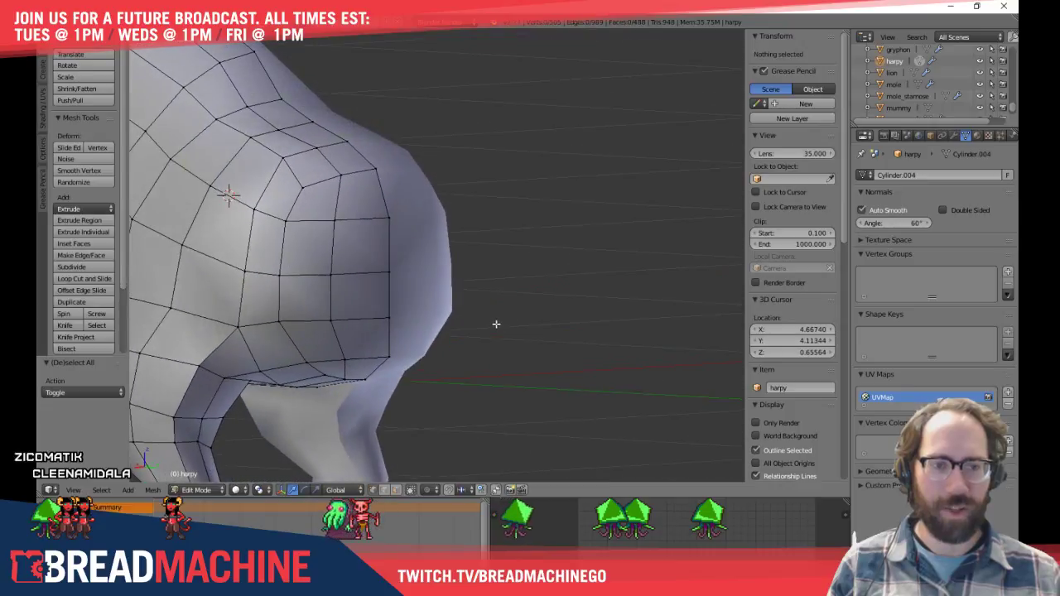
{"action": "right_click", "coordinate": [330, 274]}
{"action": "right_click", "coordinate": [339, 312], "text": "shift"}
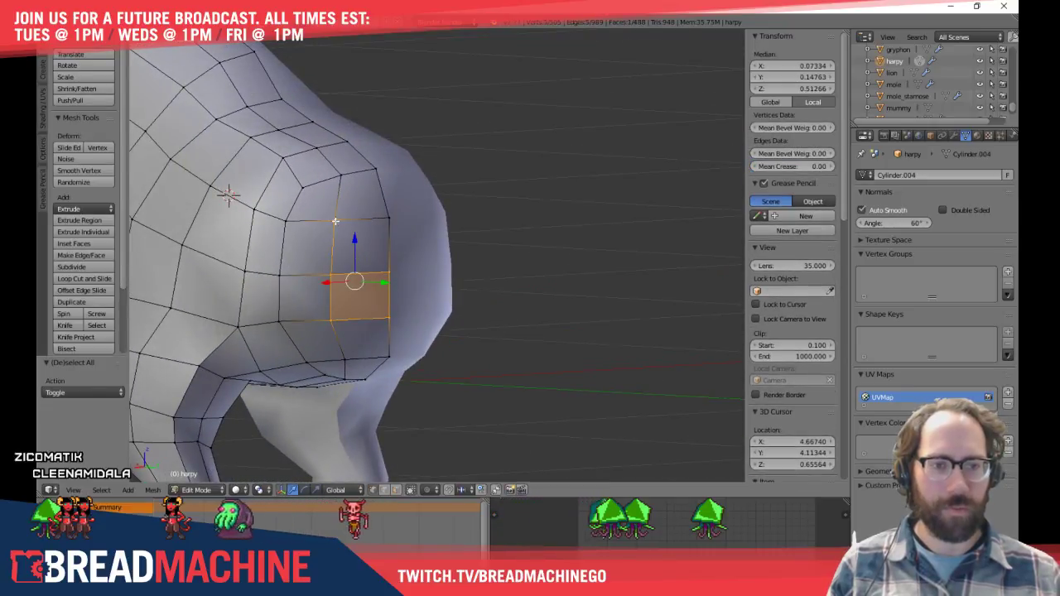
{"action": "key", "text": "KP_3"}
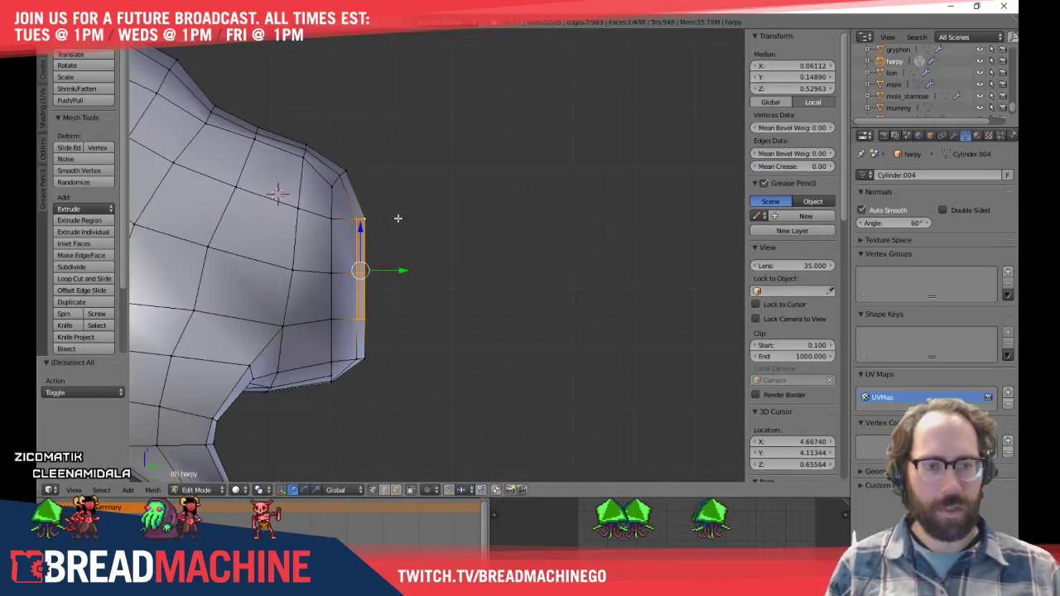
{"action": "left_click_drag", "start_coordinate": [406, 274], "coordinate": [417, 273]}
{"action": "middle_click_drag", "start_coordinate": [443, 324], "coordinate": [494, 292], "text": "shift"}
{"action": "key", "text": "a"}
{"action": "scroll", "coordinate": [339, 325], "scroll_direction": "down", "scroll_amount": 1}
{"action": "scroll", "coordinate": [495, 291], "scroll_direction": "up", "scroll_amount": 1}
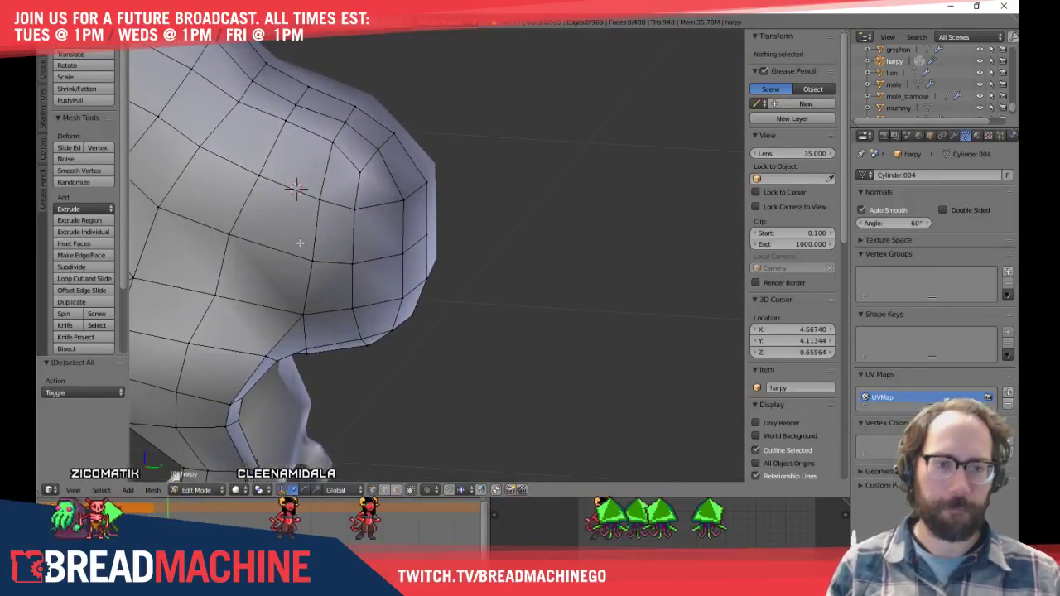
Select the short vertical edge on the side of the rump and edge-slide it by a factor of 0.120
{"action": "right_click", "coordinate": [329, 256]}
{"action": "right_click", "coordinate": [308, 186], "text": "shift"}
{"action": "key", "text": "KP_1"}
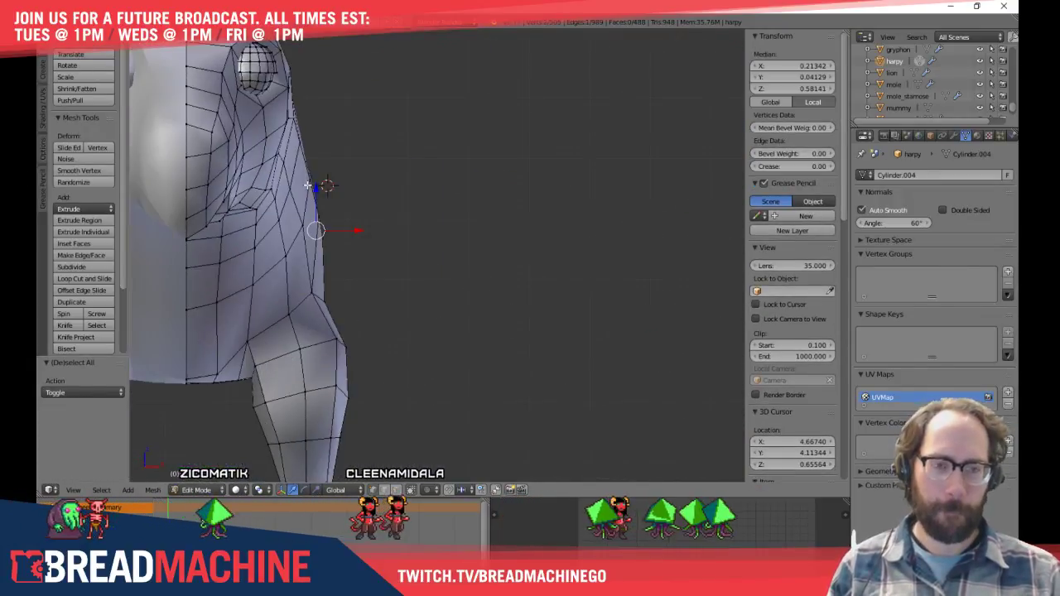
{"action": "key", "text": "KP_3"}
{"action": "scroll", "coordinate": [371, 220], "scroll_direction": "down", "scroll_amount": 1, "text": "shift"}
{"action": "middle_click_drag", "start_coordinate": [371, 219], "coordinate": [428, 276], "text": "shift"}
{"action": "key", "text": "g"}
{"action": "key", "text": "g"}
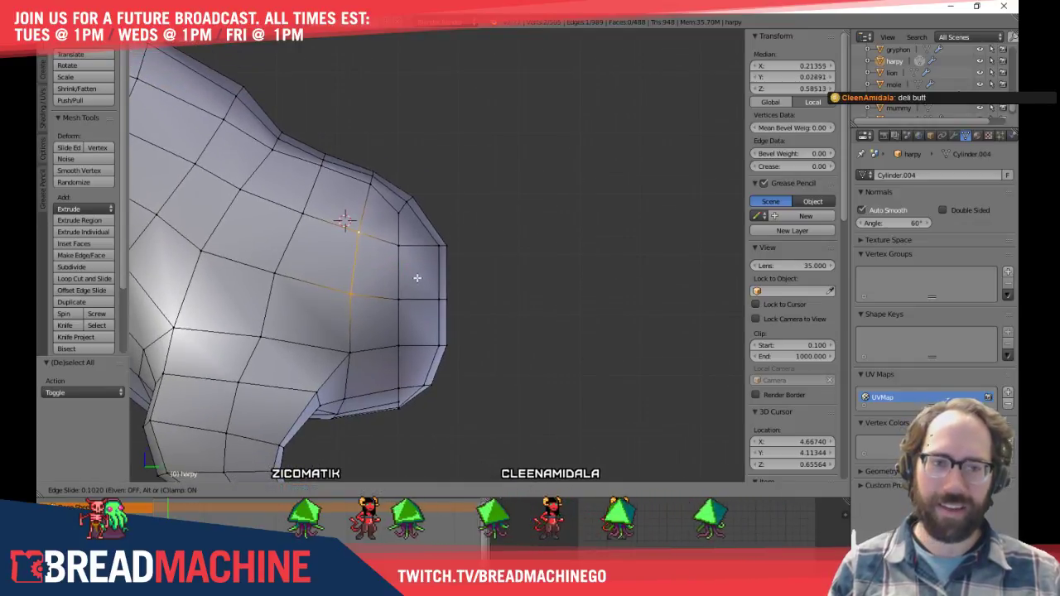
{"action": "left_click", "coordinate": [399, 267]}
Slide individual flank vertices ahead of the rump along their edges to even out the mesh spacing
{"action": "right_click", "coordinate": [275, 272]}
{"action": "key", "text": "shift+v"}
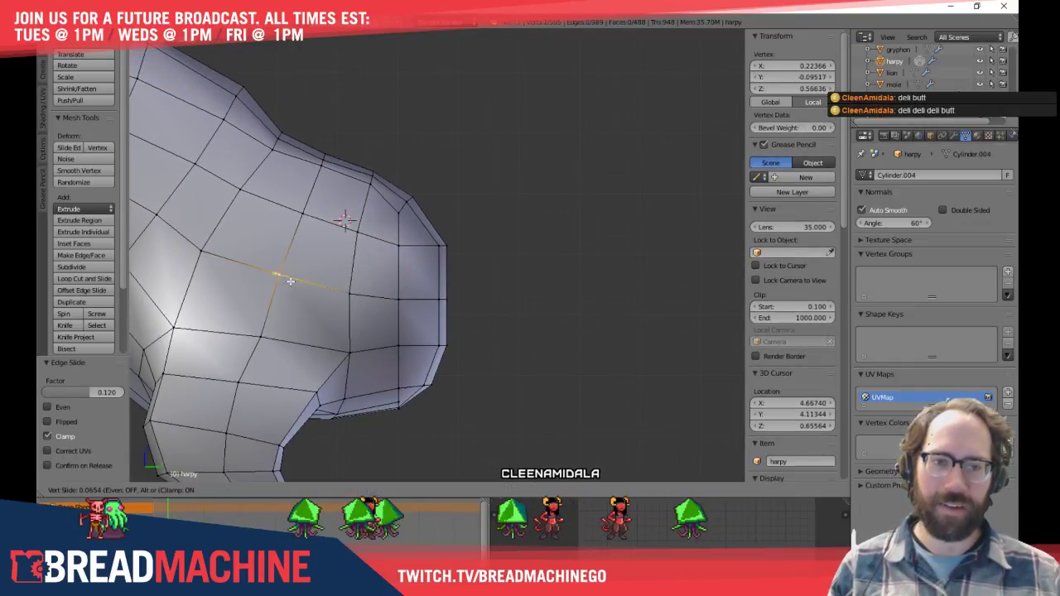
{"action": "key", "text": "a"}
{"action": "middle_click_drag", "start_coordinate": [290, 281], "coordinate": [329, 288]}
{"action": "middle_click_drag", "start_coordinate": [317, 245], "coordinate": [343, 253]}
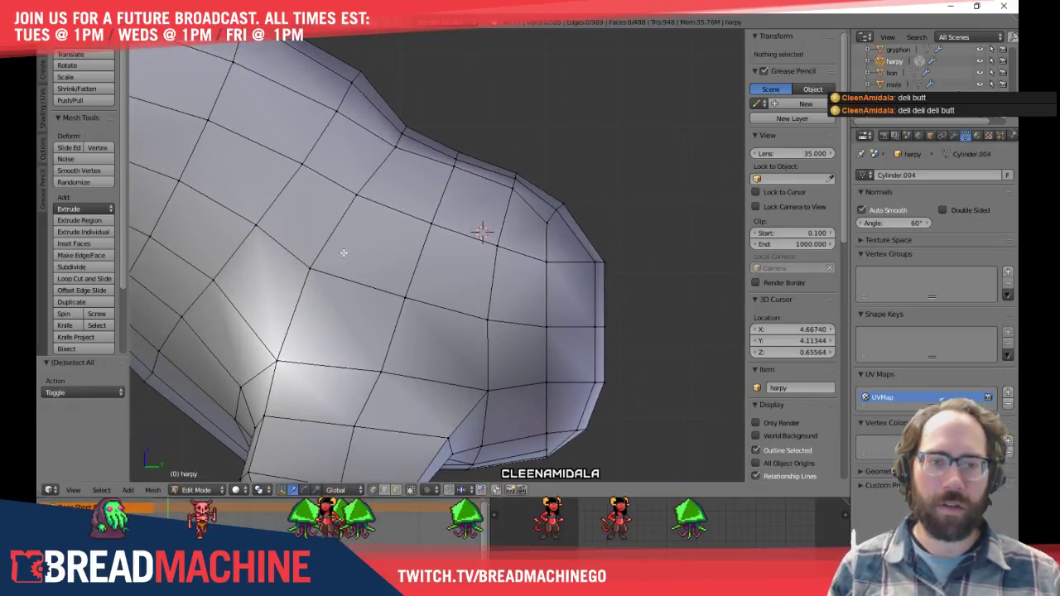
{"action": "right_click", "coordinate": [308, 247]}
{"action": "key", "text": "shift+v"}
{"action": "left_click", "coordinate": [360, 269]}
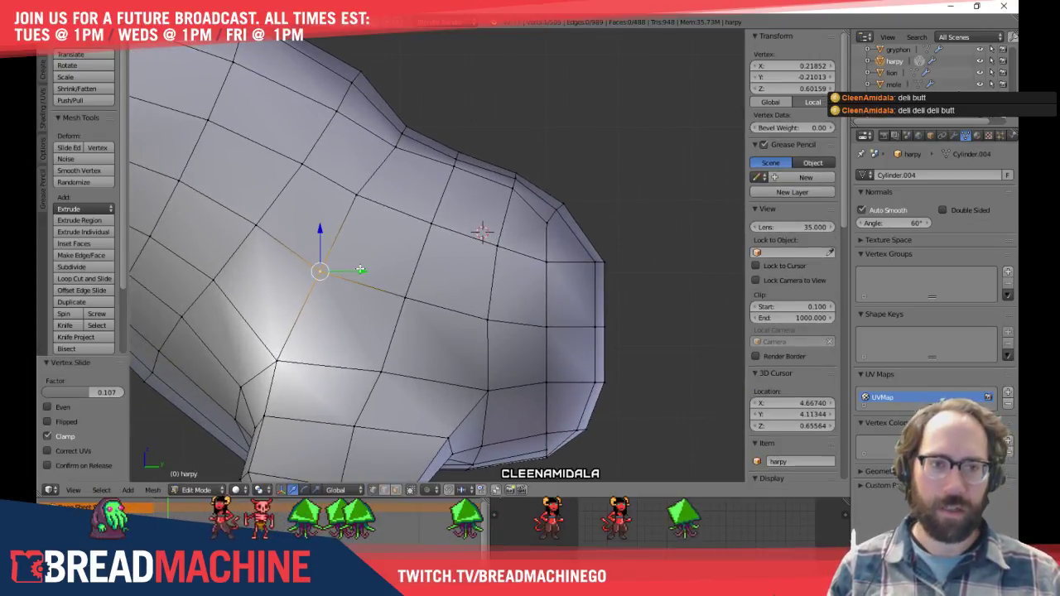
{"action": "key", "text": "shift+v"}
{"action": "left_click", "coordinate": [368, 209]}
Lift the two vertices in the lower back's dip by about 0.017 in Z and nudge the neighbouring side vertex down
{"action": "middle_click_drag", "start_coordinate": [464, 193], "coordinate": [473, 285], "text": "shift"}
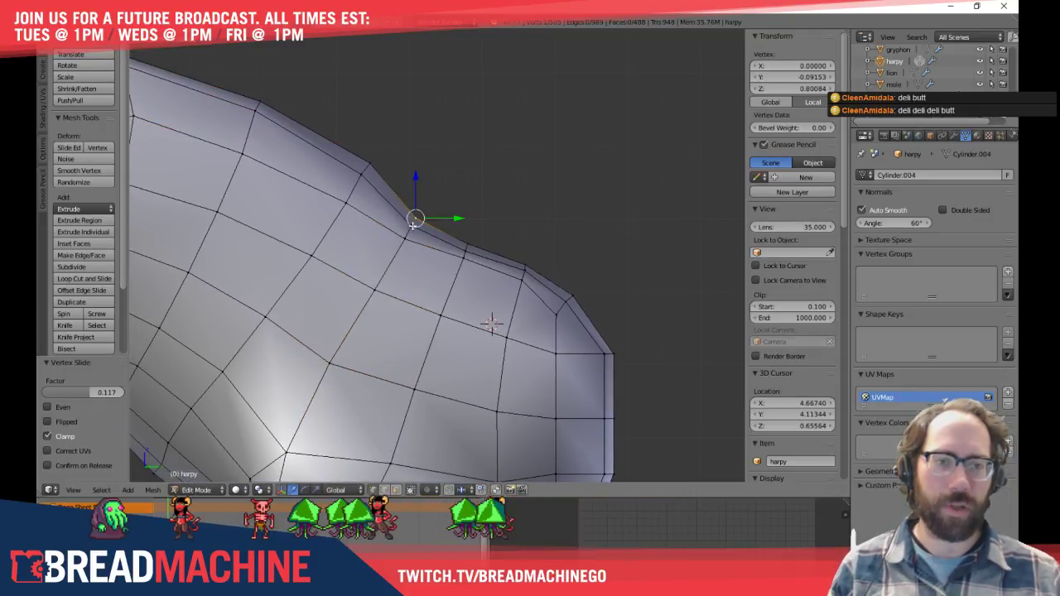
{"action": "right_click", "coordinate": [406, 239], "text": "shift"}
{"action": "key", "text": "g"}
{"action": "left_click", "coordinate": [478, 248]}
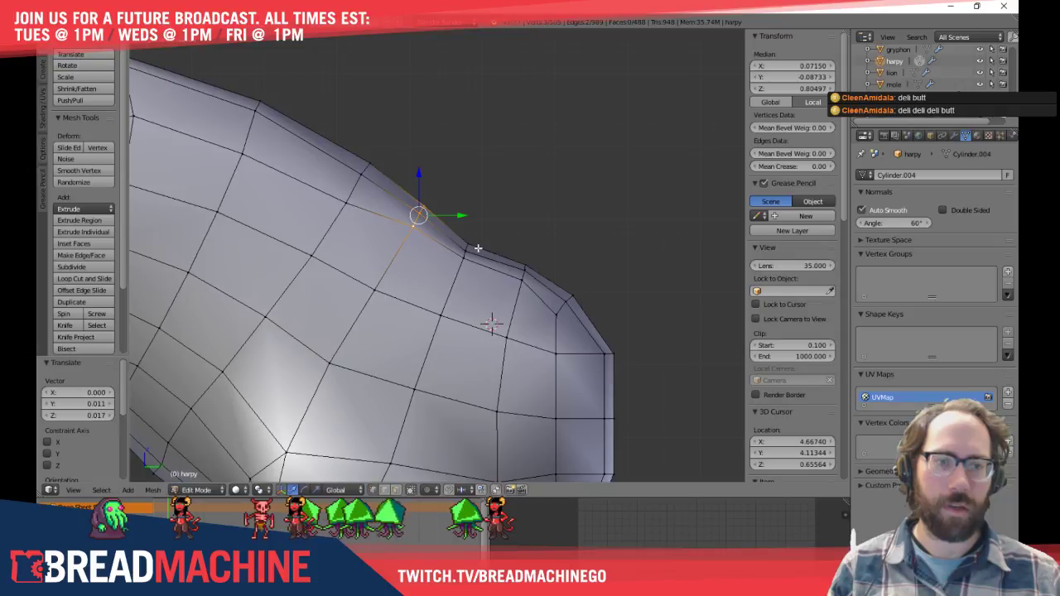
{"action": "right_click", "coordinate": [432, 246]}
{"action": "key", "text": "g"}
{"action": "left_click", "coordinate": [424, 253]}
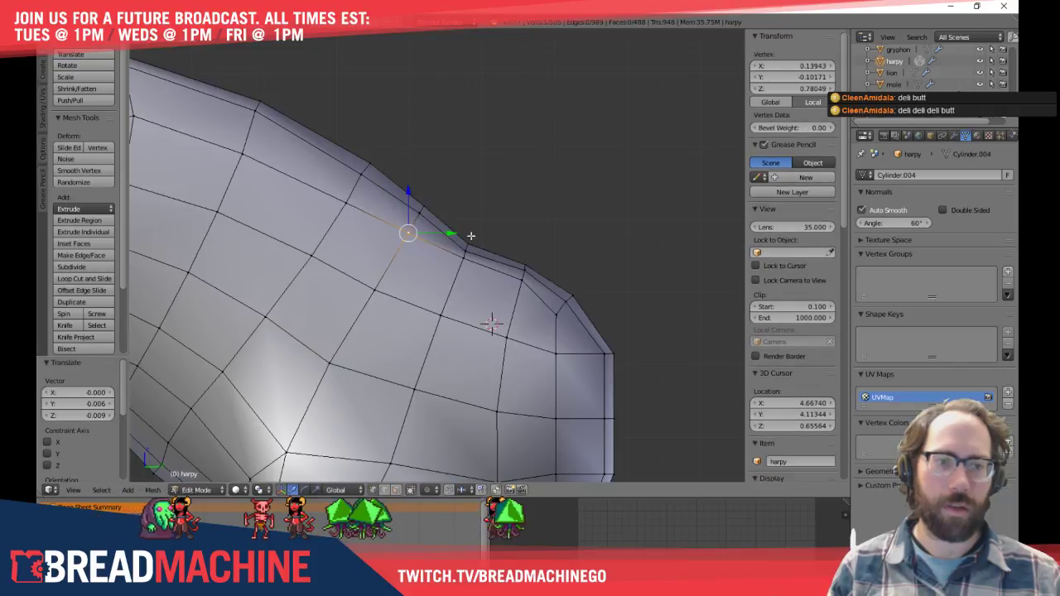
Raise the two vertex pairs along the spine just ahead of the rump to straighten the back's outline
{"action": "right_click", "coordinate": [466, 242], "text": "shift"}
{"action": "key", "text": "g"}
{"action": "left_click", "coordinate": [504, 246]}
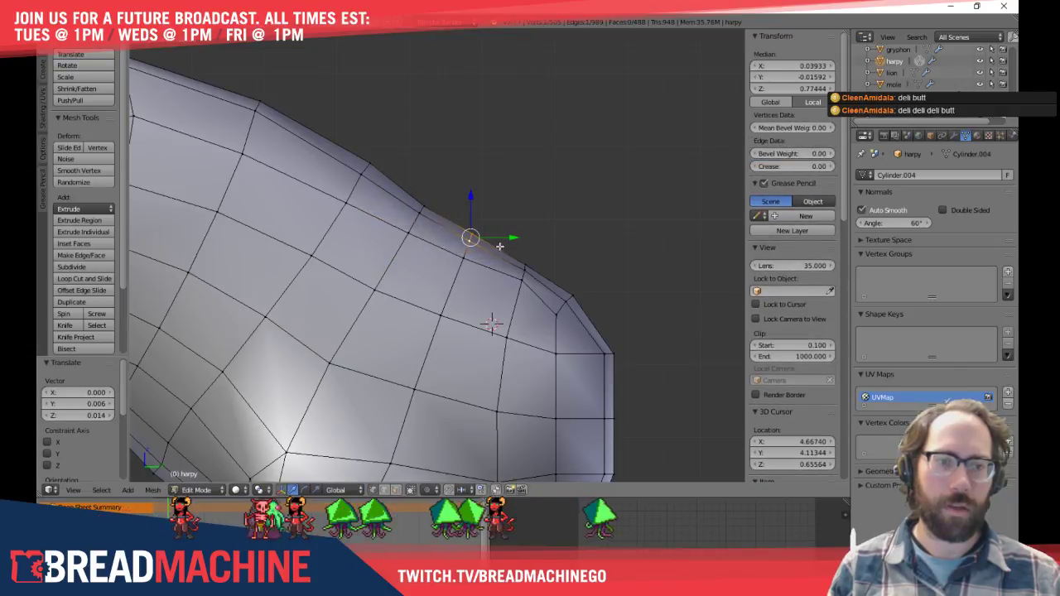
{"action": "right_click", "coordinate": [427, 207]}
{"action": "right_click", "coordinate": [424, 217], "text": "shift"}
{"action": "key", "text": "g"}
{"action": "left_click", "coordinate": [444, 215]}
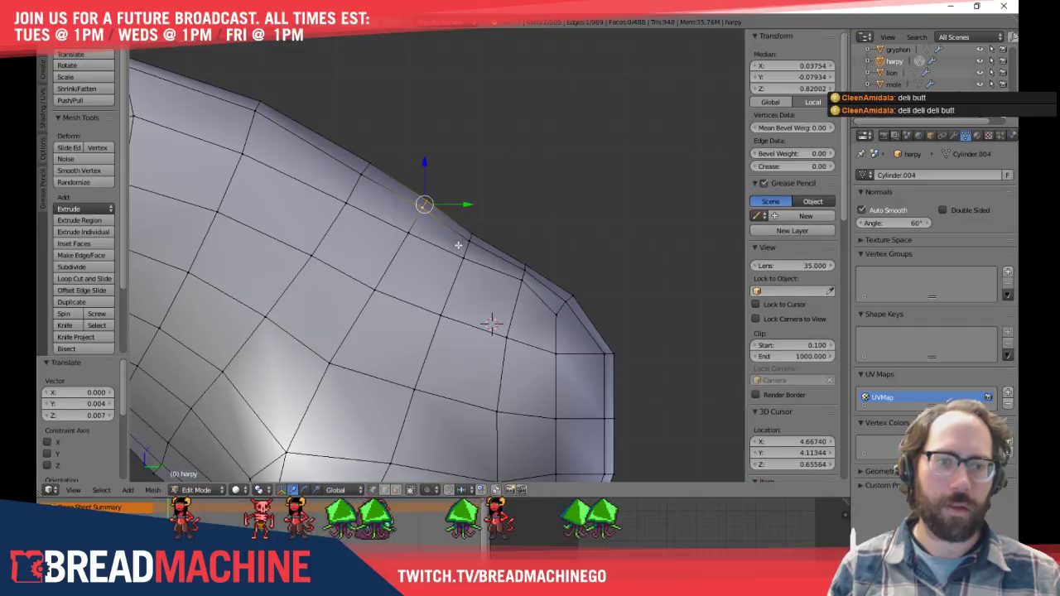
Nudge the two side vertices below the spine at the top of the rump slightly downward
{"action": "right_click", "coordinate": [461, 264]}
{"action": "key", "text": "g"}
{"action": "left_click", "coordinate": [460, 266]}
{"action": "right_click", "coordinate": [516, 281]}
{"action": "key", "text": "g"}
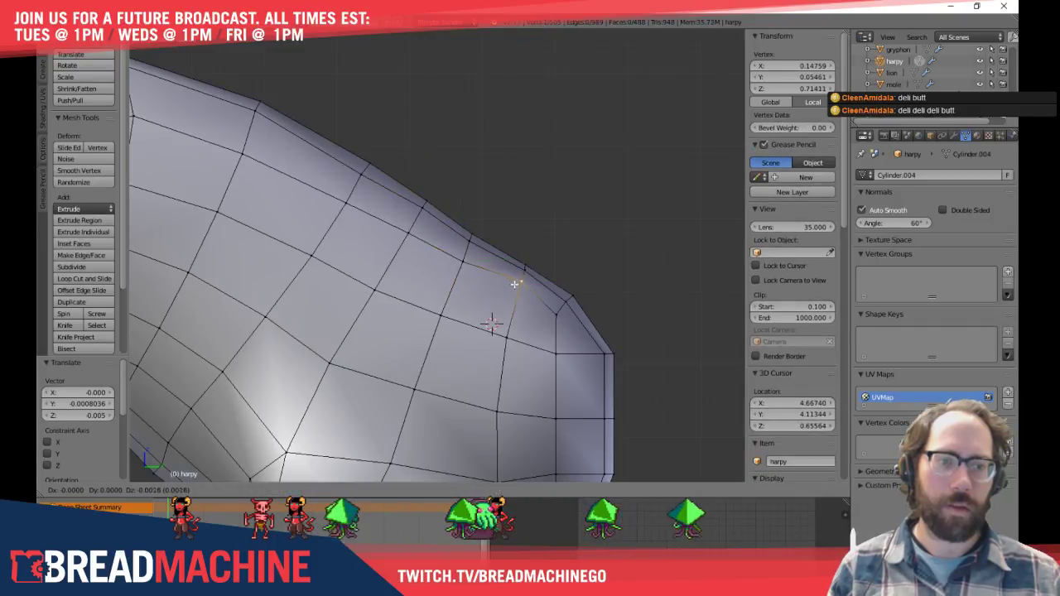
{"action": "left_click", "coordinate": [512, 288]}
{"action": "key", "text": "a"}
Examine the harpy's head, neck and body shape from the side and from below
{"action": "scroll", "coordinate": [485, 274], "scroll_direction": "down", "scroll_amount": 3}
{"action": "middle_click_drag", "start_coordinate": [367, 243], "coordinate": [480, 243], "text": "shift"}
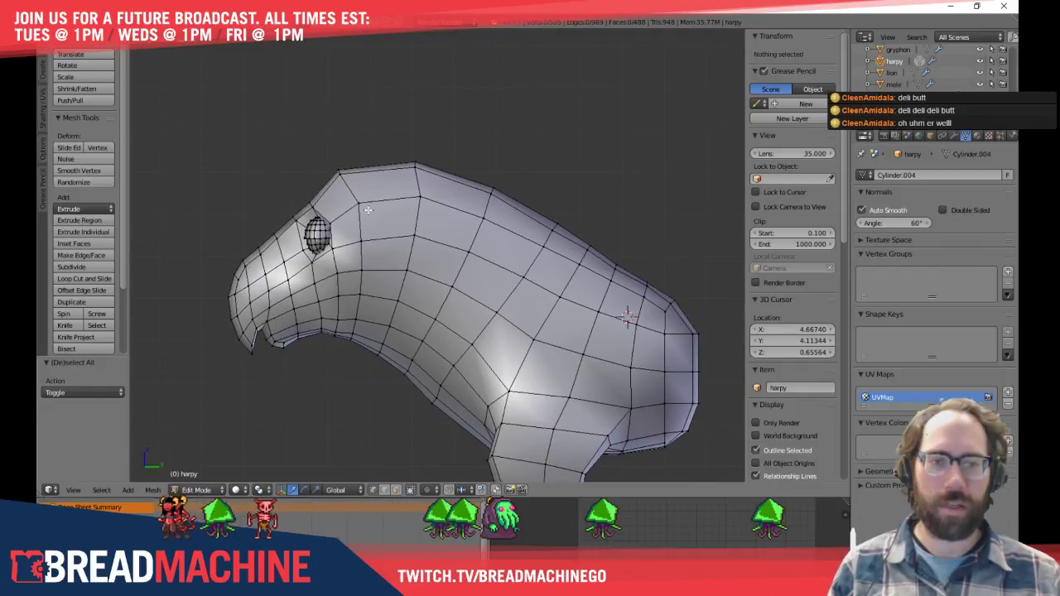
{"action": "scroll", "coordinate": [356, 222], "scroll_direction": "up", "scroll_amount": 1}
{"action": "middle_click_drag", "start_coordinate": [356, 222], "coordinate": [427, 226], "text": "shift"}
{"action": "middle_click_drag", "start_coordinate": [338, 232], "coordinate": [347, 163]}
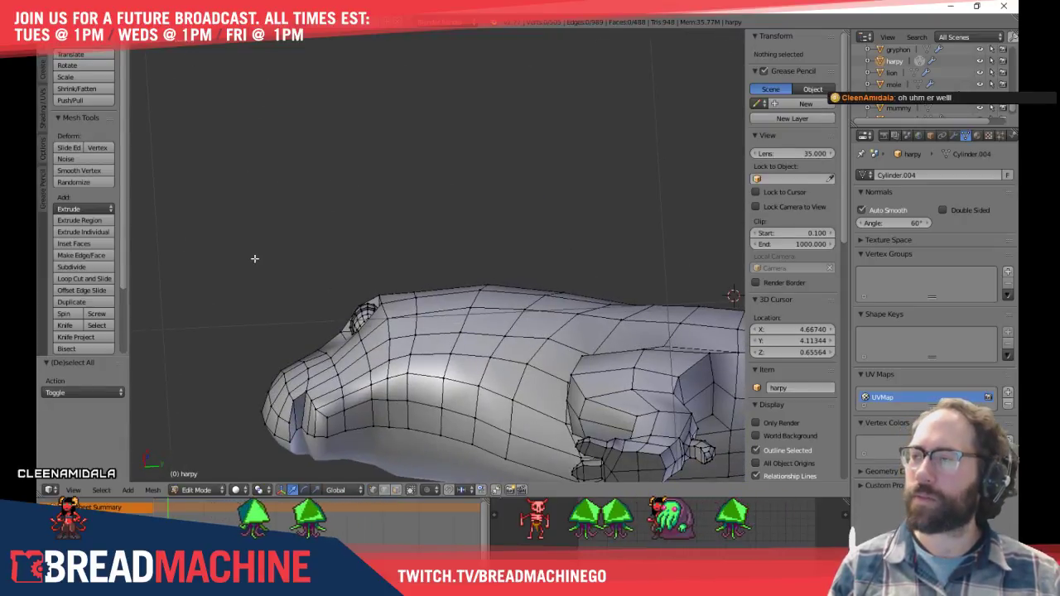
{"action": "middle_click_drag", "start_coordinate": [317, 255], "coordinate": [337, 349]}
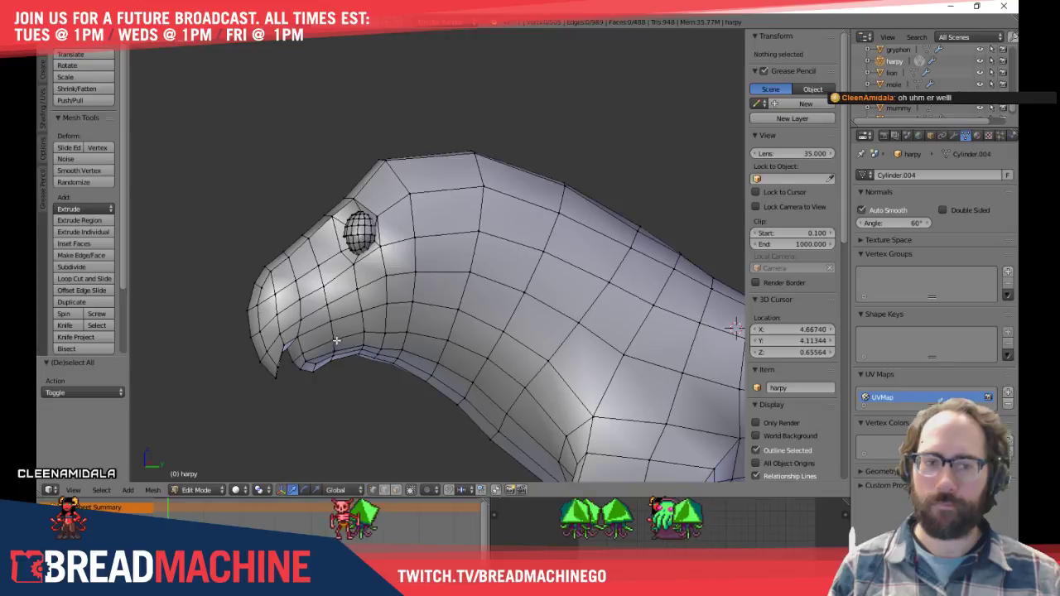
{"action": "key", "text": "KP_3"}
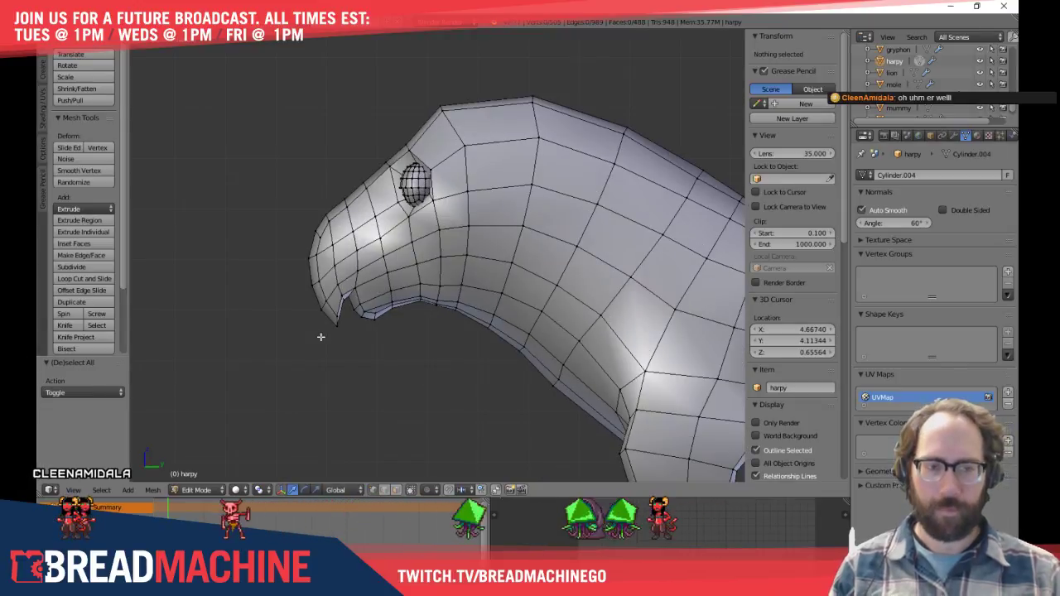
Select the mouth-line vertices from the cheek to the beak notch and rip them downward to open the mouth
{"action": "scroll", "coordinate": [324, 326], "scroll_direction": "up", "scroll_amount": 5}
{"action": "mouse_move", "coordinate": [317, 338]}
{"action": "middle_mouse_down", "text": "shift"}
{"action": "mouse_move", "coordinate": [360, 330]}
{"action": "mouse_move", "coordinate": [345, 338]}
{"action": "mouse_move", "coordinate": [303, 324]}
{"action": "middle_mouse_up", "text": "shift"}
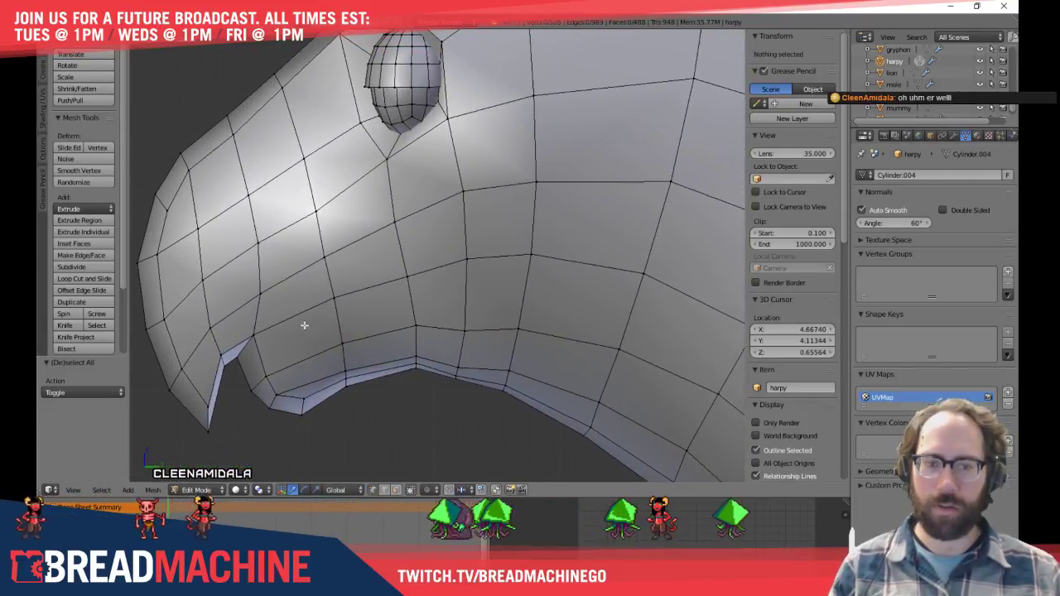
{"action": "right_click", "coordinate": [466, 259]}
{"action": "right_click", "coordinate": [415, 278], "text": "shift"}
{"action": "right_click", "coordinate": [333, 297], "text": "shift"}
{"action": "right_click", "coordinate": [249, 348], "text": "shift"}
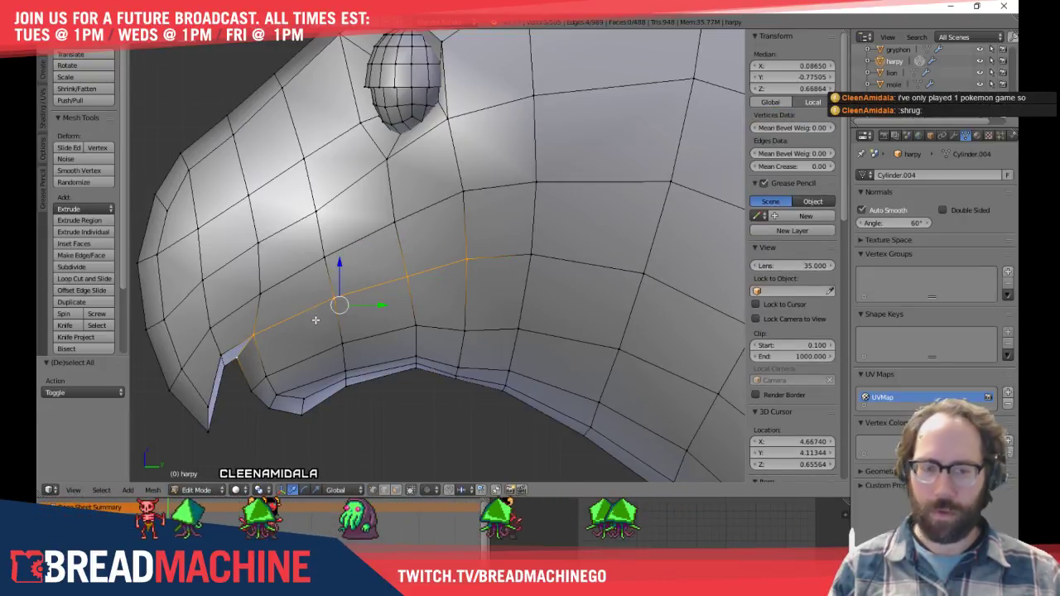
{"action": "key", "text": "e"}
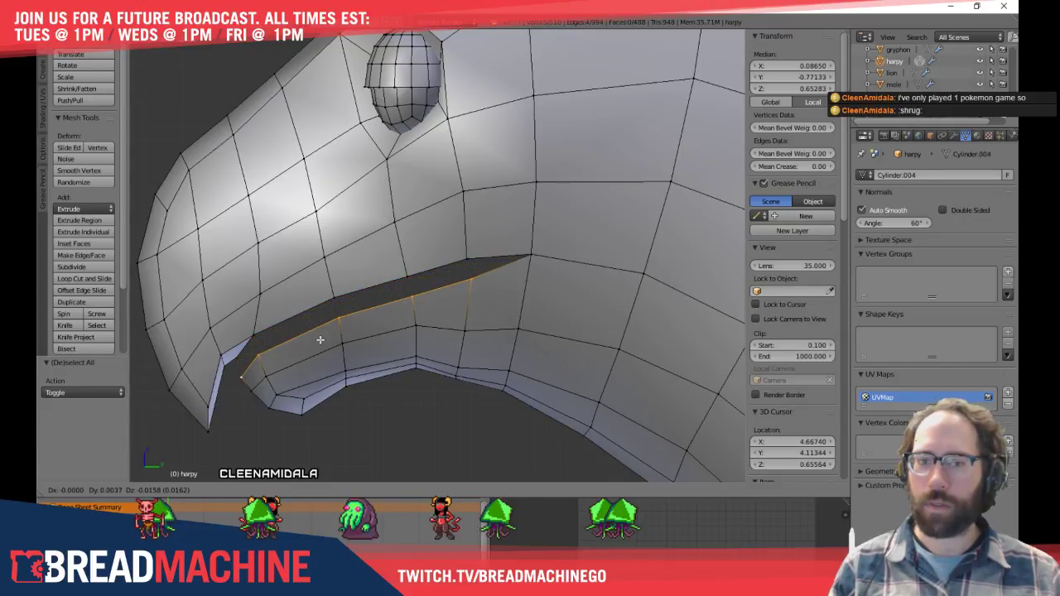
{"action": "left_click", "coordinate": [320, 340]}
Lower the vertices in the middle of the lower jaw, including those along its underside, to flatten the jaw's arch
{"action": "middle_click_drag", "start_coordinate": [346, 323], "coordinate": [299, 325], "text": "shift"}
{"action": "right_click", "coordinate": [369, 327]}
{"action": "middle_click_drag", "start_coordinate": [389, 334], "coordinate": [405, 303], "text": "shift"}
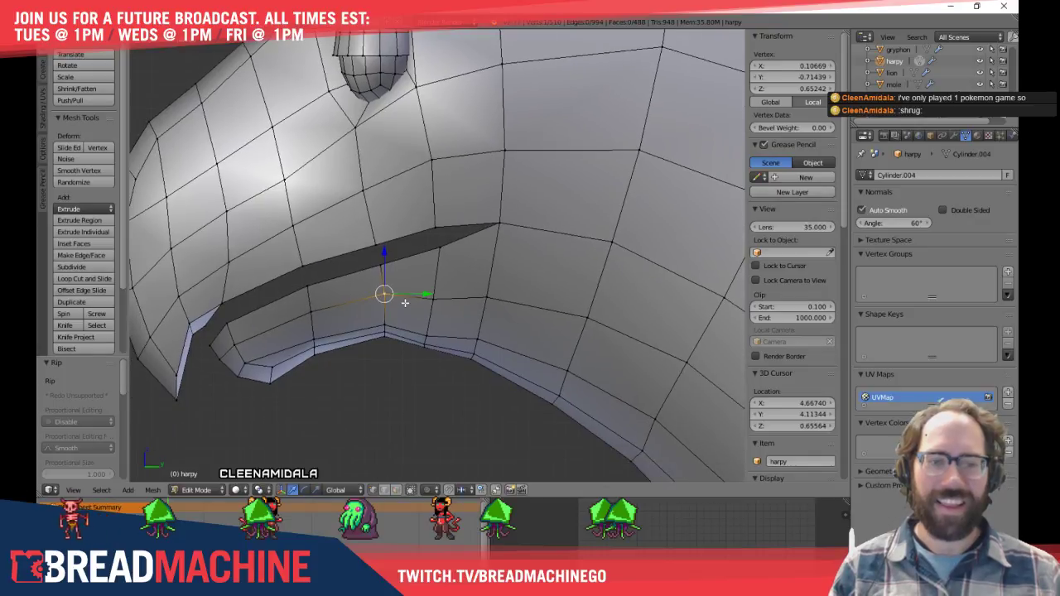
{"action": "key", "text": "g"}
{"action": "left_click", "coordinate": [409, 318]}
{"action": "right_click", "coordinate": [385, 332], "text": "shift"}
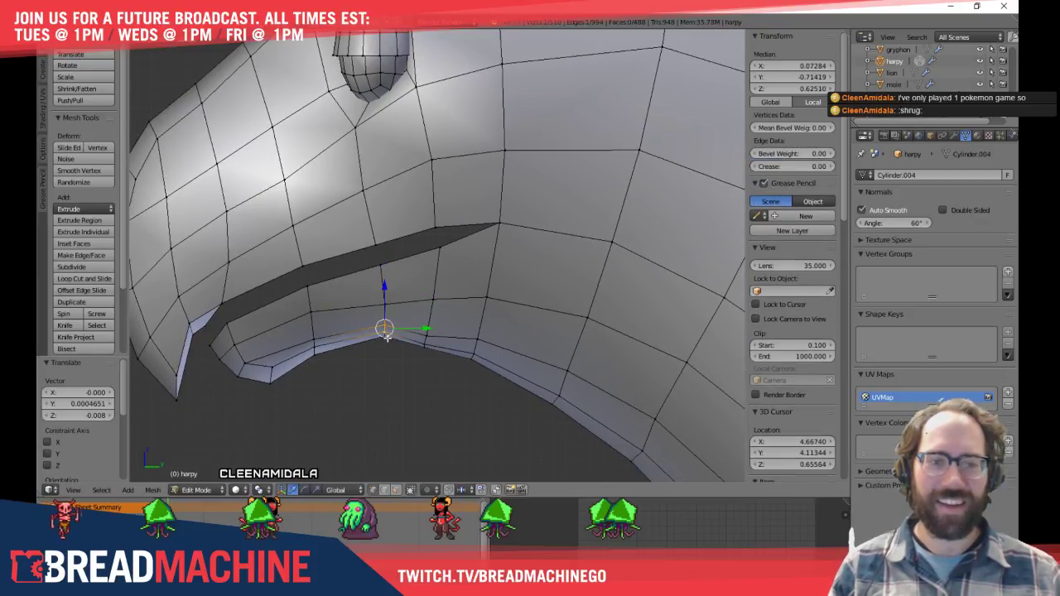
{"action": "key", "text": "g"}
{"action": "left_click", "coordinate": [418, 359]}
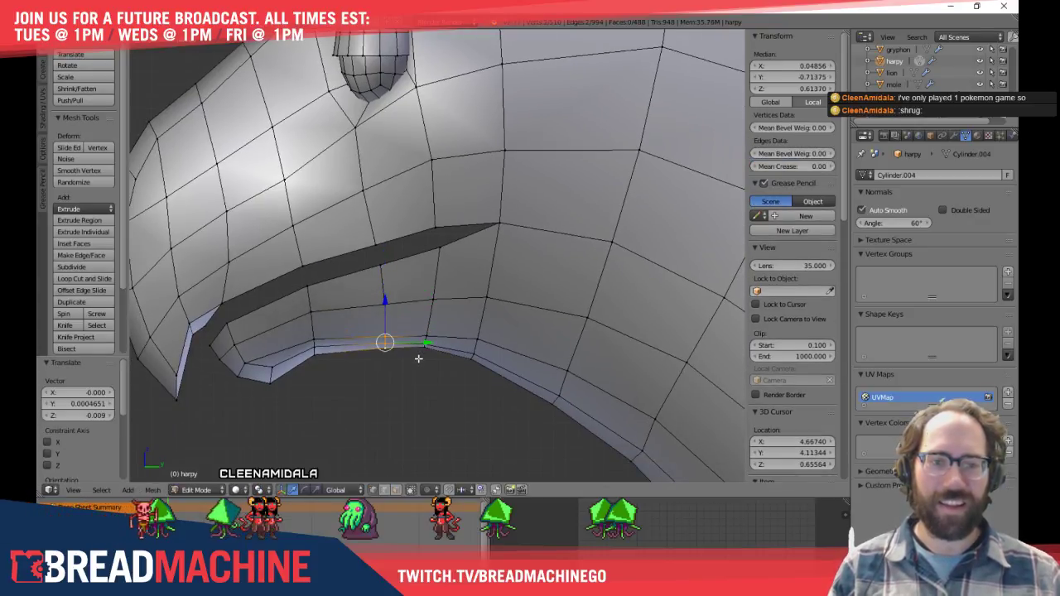
Lower the underside vertices nearer the beak tip by 0.007 and slide the jaw-side vertex above them by 0.273
{"action": "right_click", "coordinate": [316, 339]}
{"action": "right_click", "coordinate": [316, 346], "text": "shift"}
{"action": "right_click", "coordinate": [315, 354], "text": "shift"}
{"action": "key", "text": "g"}
{"action": "left_click", "coordinate": [355, 369]}
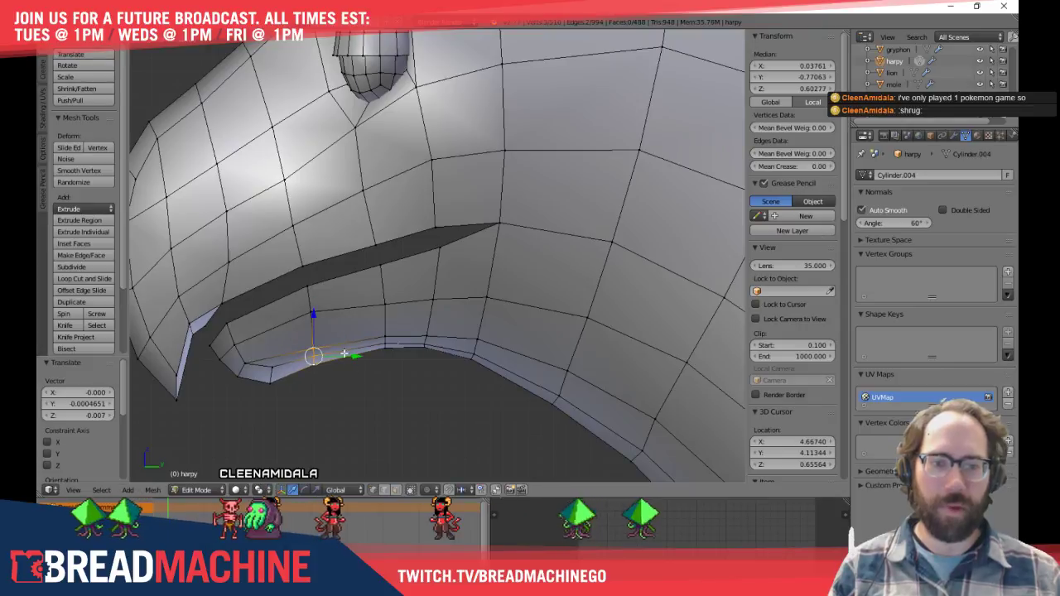
{"action": "key", "text": "a"}
{"action": "right_click", "coordinate": [318, 315]}
{"action": "key", "text": "g"}
{"action": "key", "text": "g"}
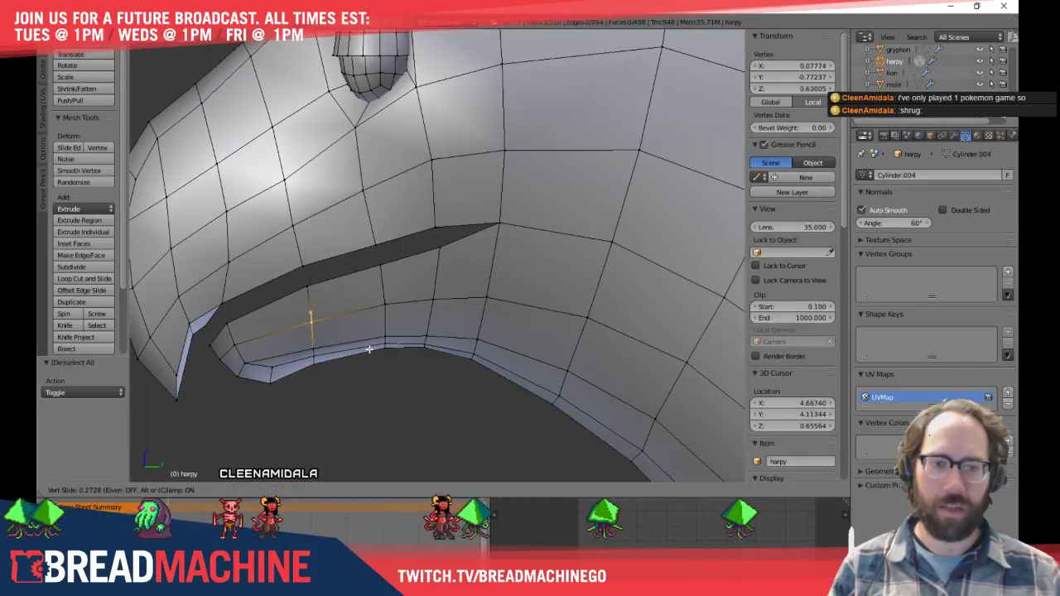
{"action": "left_click", "coordinate": [370, 347]}
Rotate the lower jaw's vertex column just ahead of the mouth corner by -9.087° and shift it slightly backward
{"action": "right_click", "coordinate": [384, 305]}
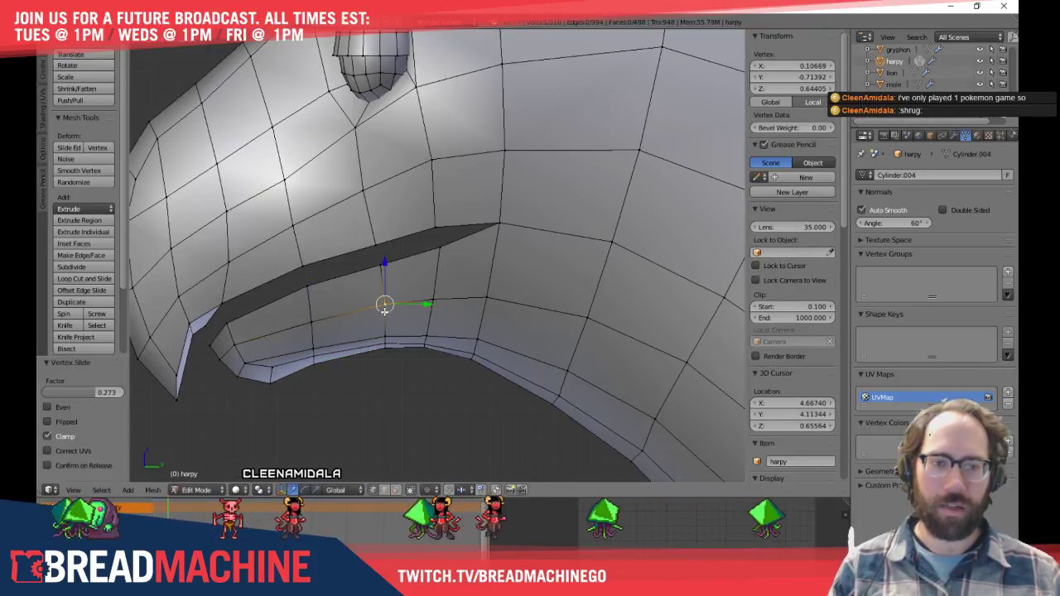
{"action": "key", "text": "a"}
{"action": "right_click", "coordinate": [432, 299]}
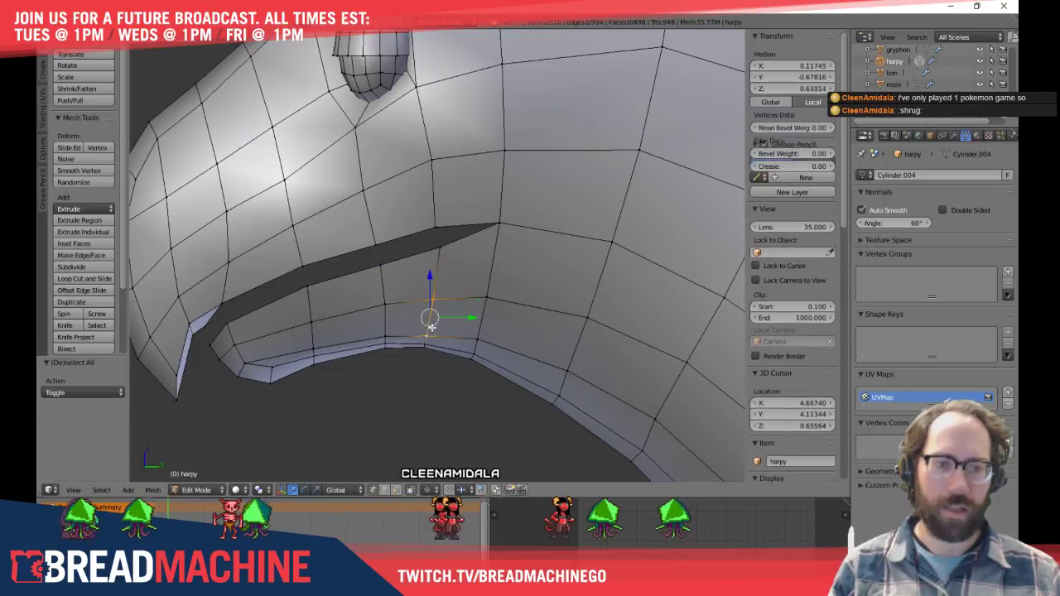
{"action": "right_click", "coordinate": [426, 346], "text": "shift"}
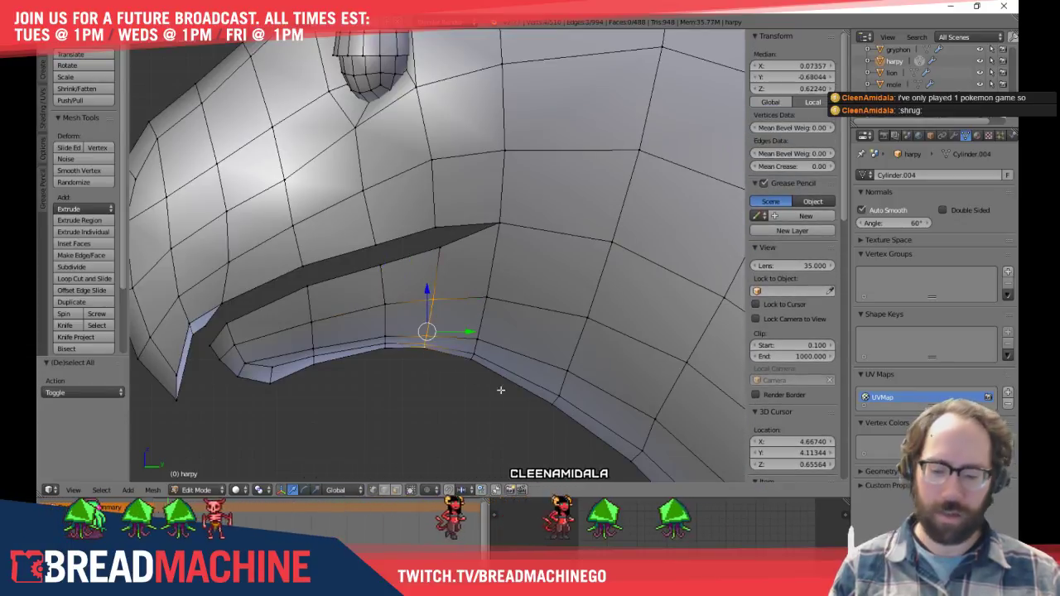
{"action": "key", "text": "r"}
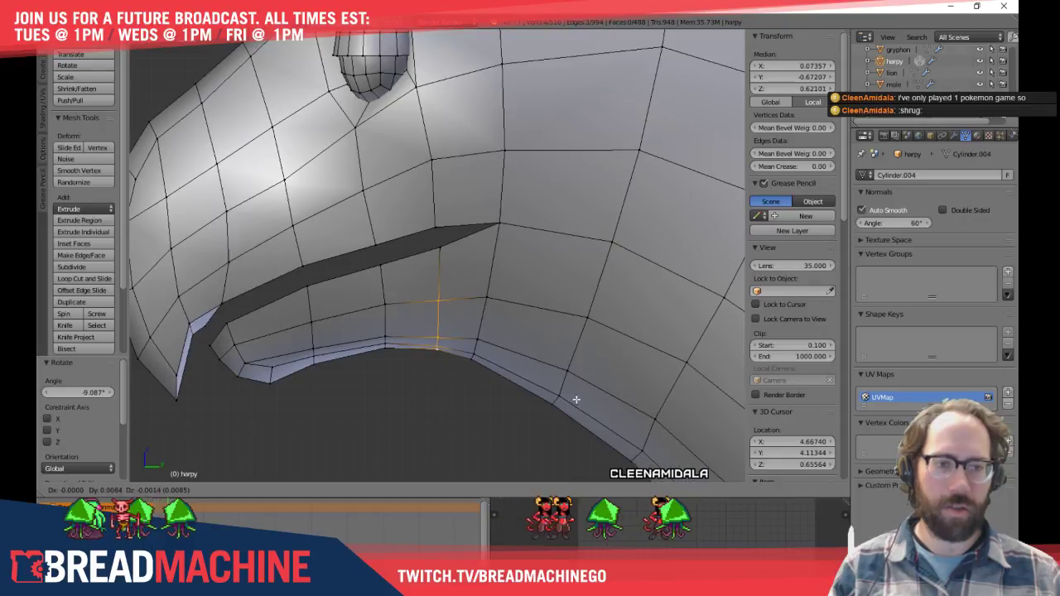
{"action": "right_click", "coordinate": [566, 394]}
{"action": "key", "text": "a"}
Move the vertex column directly below the mouth corner backward and fine-tune the position of its upper vertex
{"action": "right_click", "coordinate": [476, 355]}
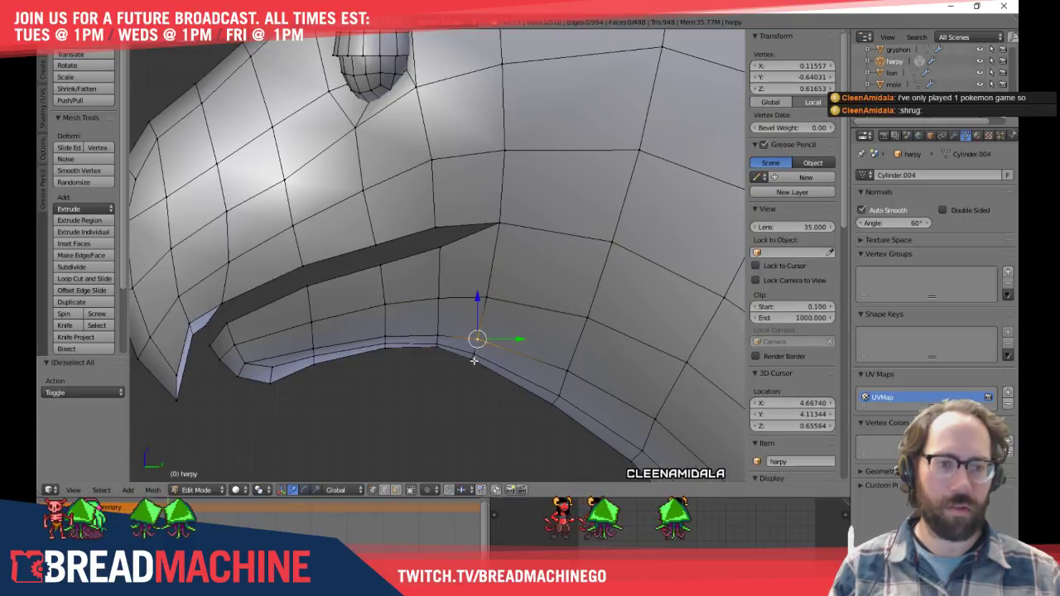
{"action": "middle_click_drag", "start_coordinate": [398, 280], "coordinate": [380, 262], "text": "shift"}
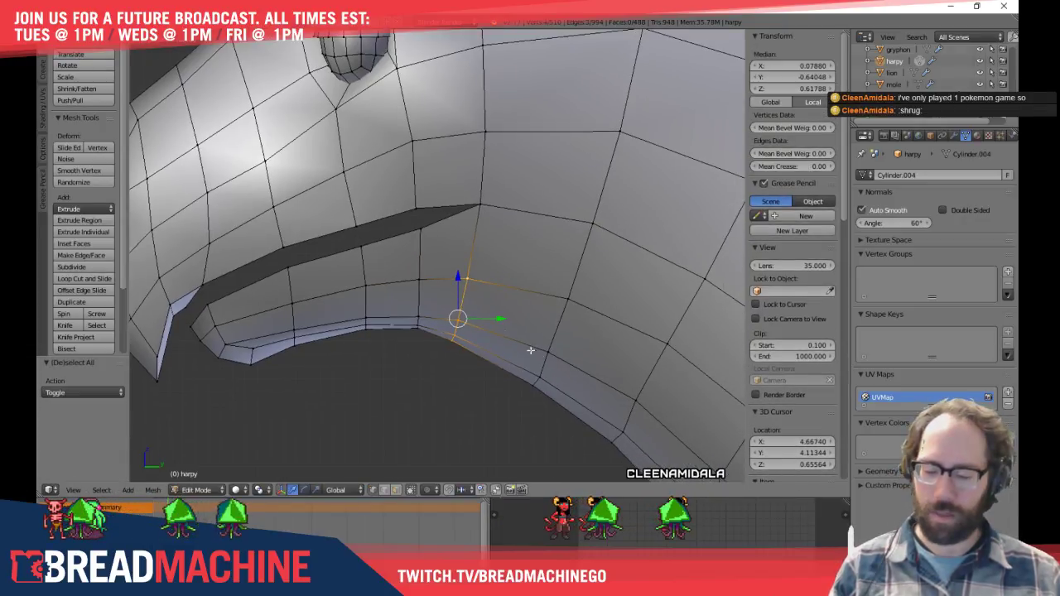
{"action": "key", "text": "g"}
{"action": "left_click", "coordinate": [564, 355]}
{"action": "right_click", "coordinate": [483, 283]}
{"action": "key", "text": "g"}
{"action": "left_click", "coordinate": [488, 301]}
{"action": "key", "text": "a"}
{"action": "middle_click_drag", "start_coordinate": [483, 301], "coordinate": [450, 296]}
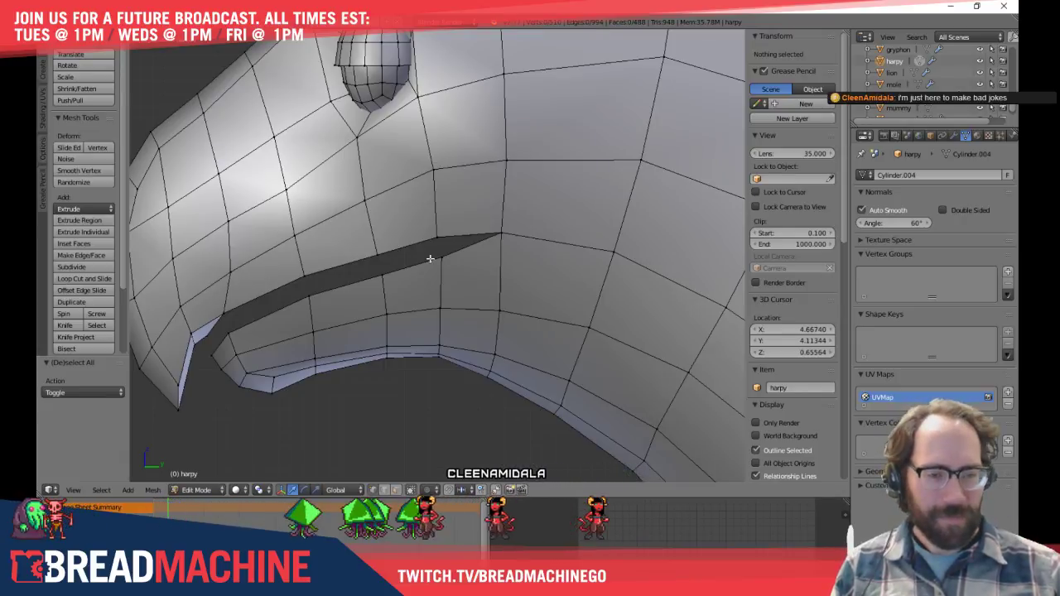
Reposition the short edge at the bottom of the lower beak's tip
{"action": "middle_click_drag", "start_coordinate": [235, 384], "coordinate": [298, 273], "text": "shift"}
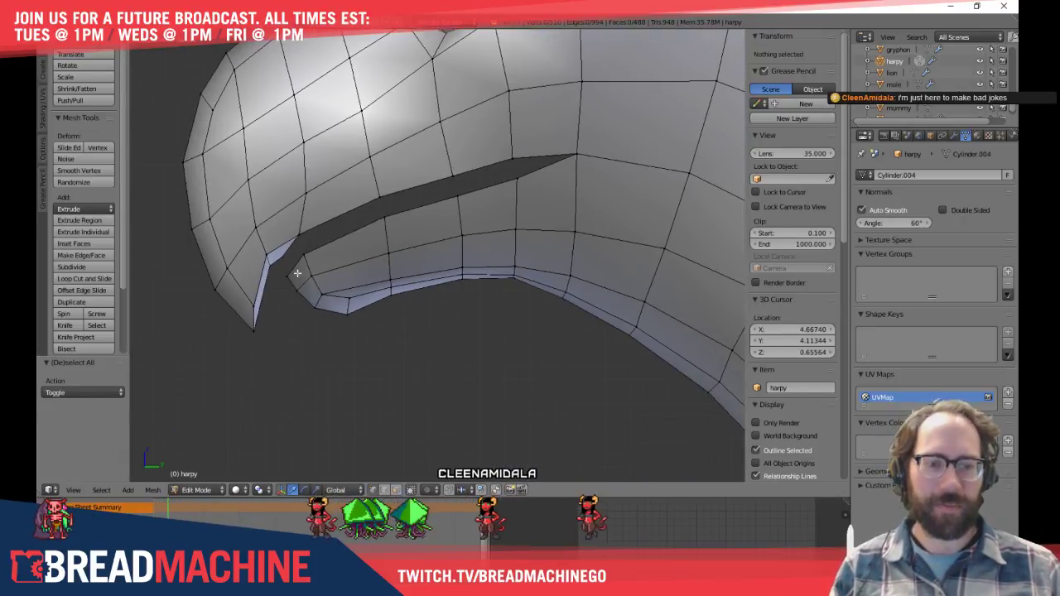
{"action": "right_click", "coordinate": [347, 305]}
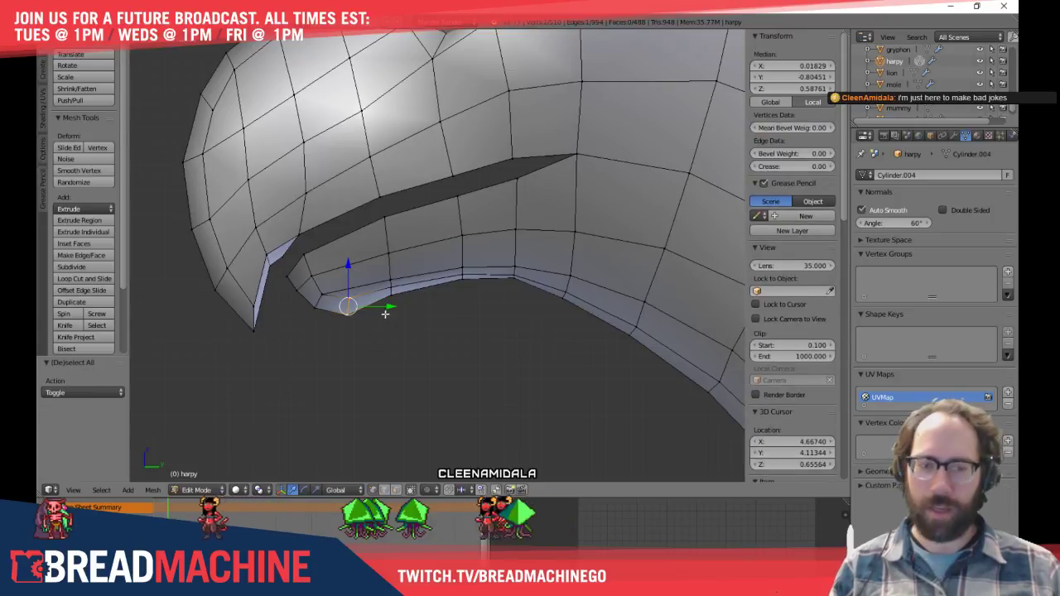
{"action": "key", "text": "g"}
{"action": "left_click", "coordinate": [375, 316]}
{"action": "key", "text": "a"}
Move the edge on the front side of the lower beak inward by 0.008 along X
{"action": "middle_click_drag", "start_coordinate": [364, 287], "coordinate": [491, 176]}
{"action": "right_click", "coordinate": [443, 169]}
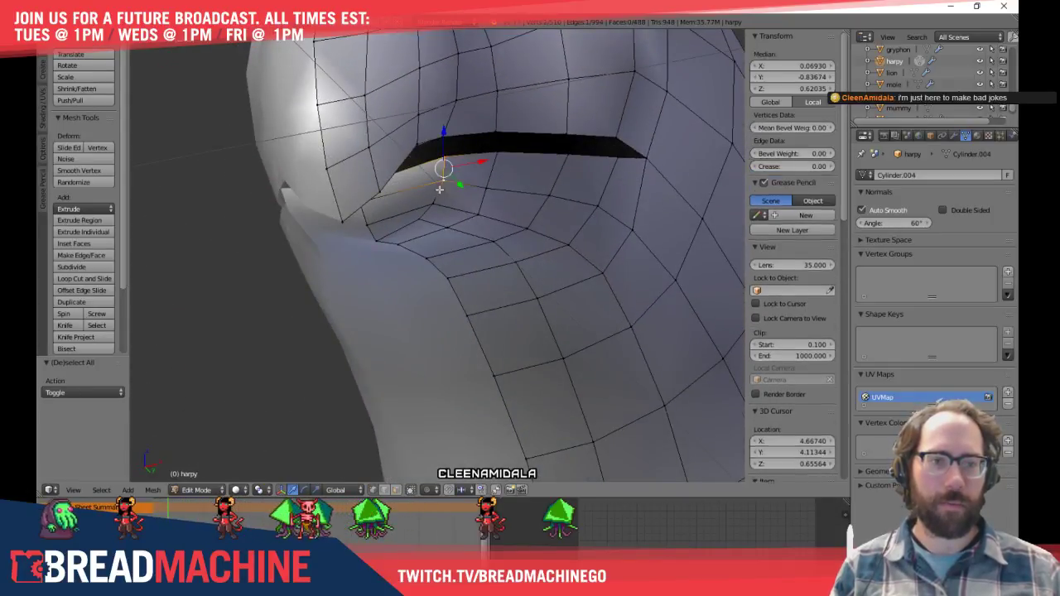
{"action": "key", "text": "g"}
{"action": "key", "text": "x"}
{"action": "left_click", "coordinate": [462, 183]}
Edge-slide the four-vertex column just behind the lower beak's tip backward along the jaw
{"action": "middle_click_drag", "start_coordinate": [462, 184], "coordinate": [322, 189]}
{"action": "middle_click_drag", "start_coordinate": [389, 197], "coordinate": [402, 191]}
{"action": "right_click", "coordinate": [411, 181]}
{"action": "right_click", "coordinate": [420, 194], "text": "shift"}
{"action": "right_click", "coordinate": [433, 214], "text": "shift"}
{"action": "right_click", "coordinate": [446, 225], "text": "shift"}
{"action": "key", "text": "KP_3"}
{"action": "scroll", "coordinate": [446, 225], "scroll_direction": "up", "scroll_amount": 3}
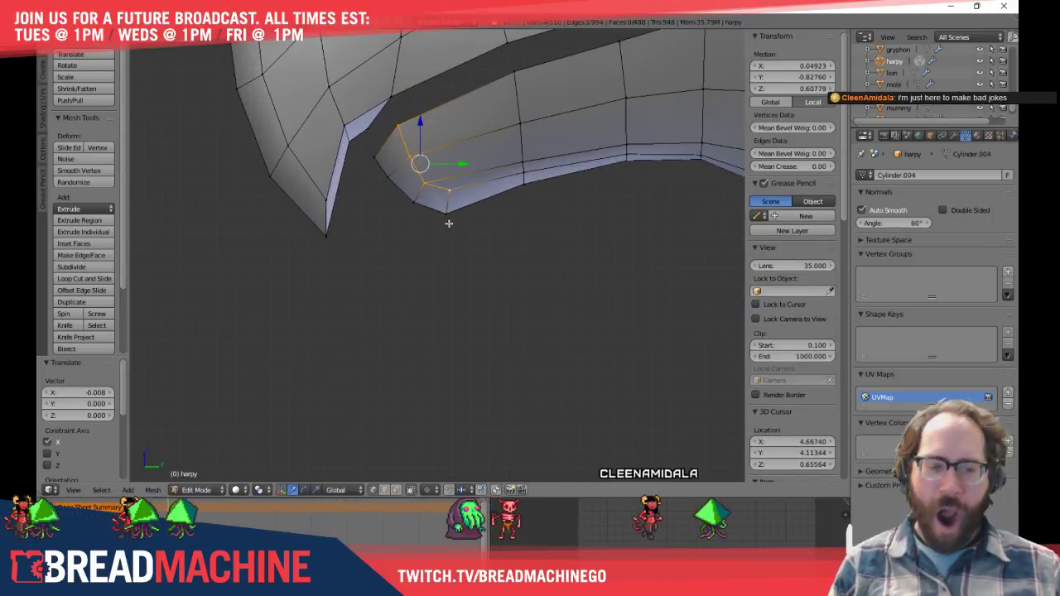
{"action": "middle_click_drag", "start_coordinate": [446, 223], "coordinate": [426, 233]}
{"action": "key", "text": "g"}
{"action": "key", "text": "g"}
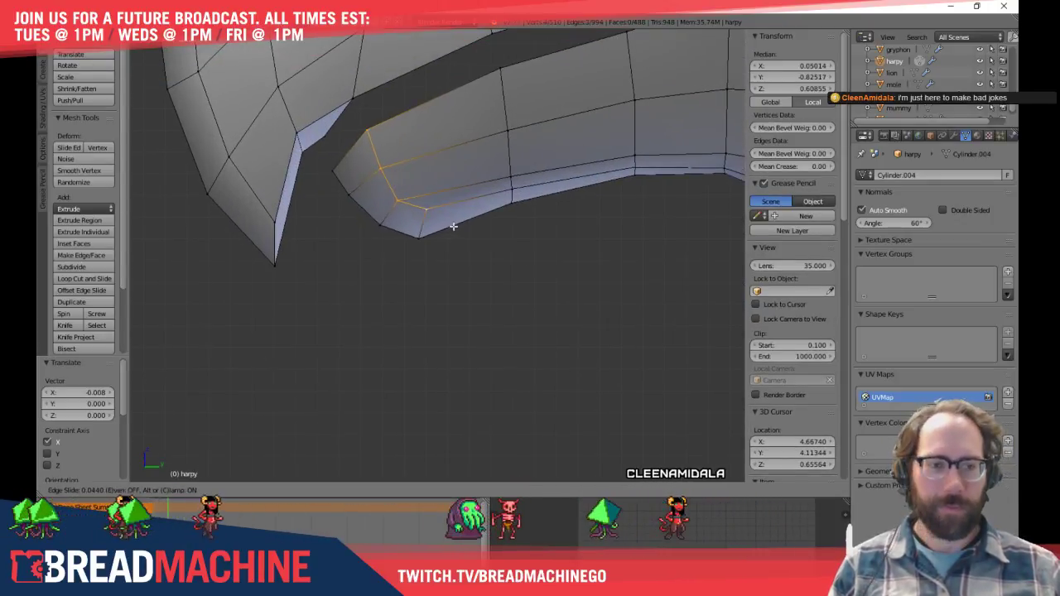
{"action": "left_click", "coordinate": [463, 224]}
Nudge the lowest vertex of that lower-beak column down by about 0.004 along Z
{"action": "right_click", "coordinate": [449, 206]}
{"action": "key", "text": "g"}
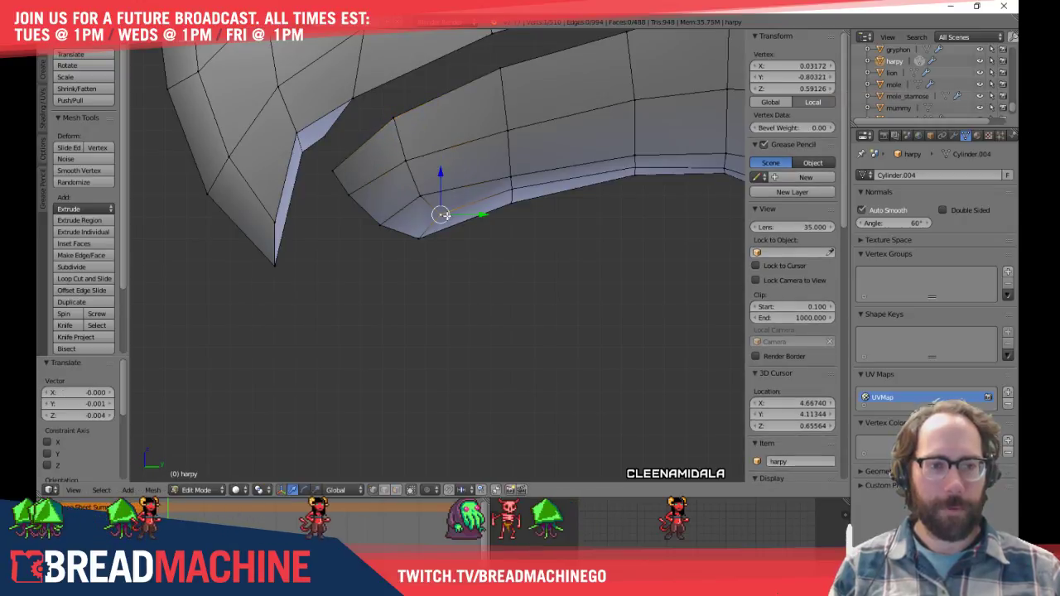
{"action": "left_click", "coordinate": [447, 216]}
{"action": "key", "text": "a"}
{"action": "scroll", "coordinate": [492, 196], "scroll_direction": "down", "scroll_amount": 6}
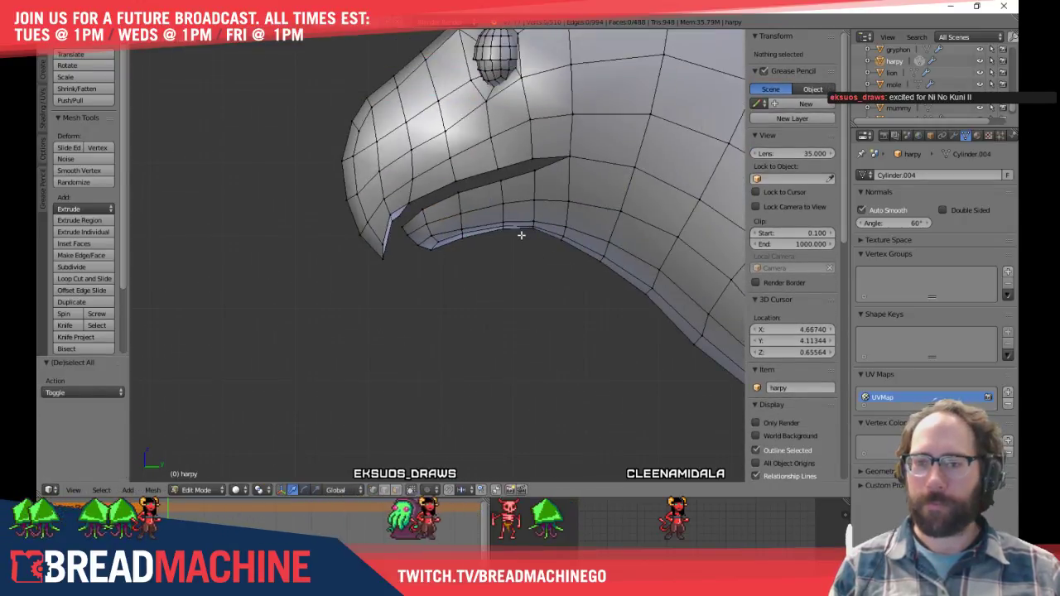
Move the inner rim vertex behind the upper beak's hook by 0.013 along Y and 0.007 along Z, then shift it backward with its outer neighbour
{"action": "key", "text": "a"}
{"action": "key", "text": "a"}
{"action": "mouse_move", "coordinate": [551, 230]}
{"action": "middle_mouse_down"}
{"action": "mouse_move", "coordinate": [531, 200]}
{"action": "mouse_move", "coordinate": [535, 223]}
{"action": "middle_mouse_up"}
{"action": "scroll", "coordinate": [447, 223], "scroll_direction": "up", "scroll_amount": 5}
{"action": "middle_click_drag", "start_coordinate": [336, 132], "coordinate": [436, 180], "text": "shift"}
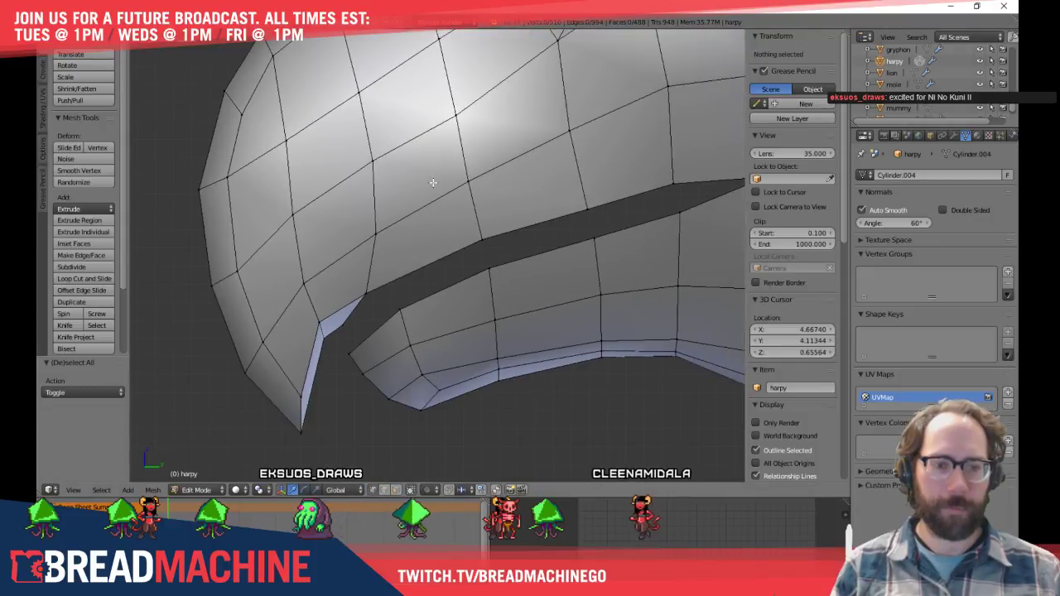
{"action": "right_click", "coordinate": [366, 294]}
{"action": "key", "text": "g"}
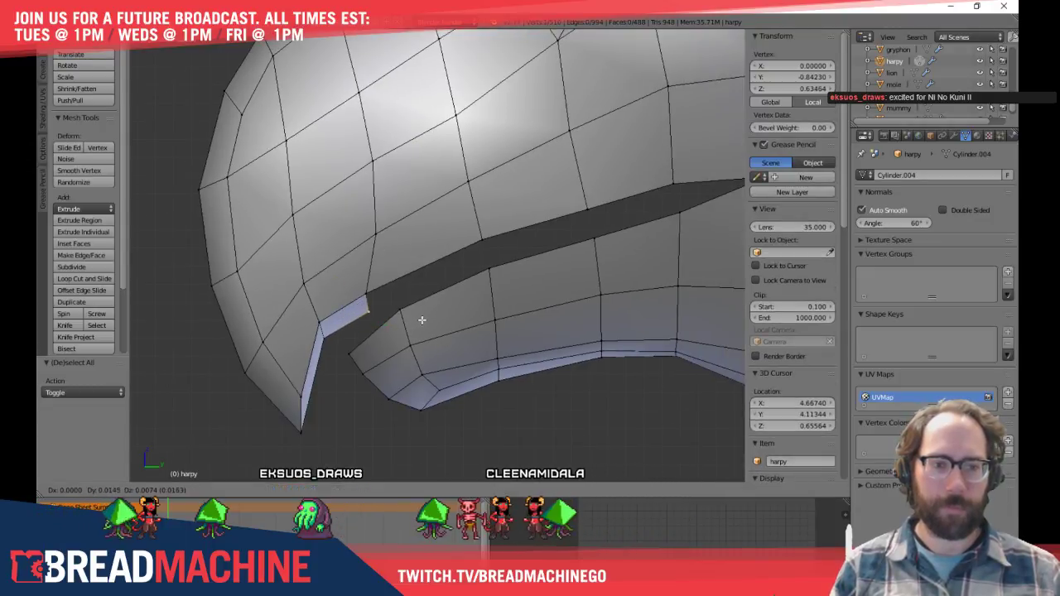
{"action": "left_click", "coordinate": [419, 319]}
{"action": "right_click", "coordinate": [367, 295], "text": "shift"}
{"action": "key", "text": "g"}
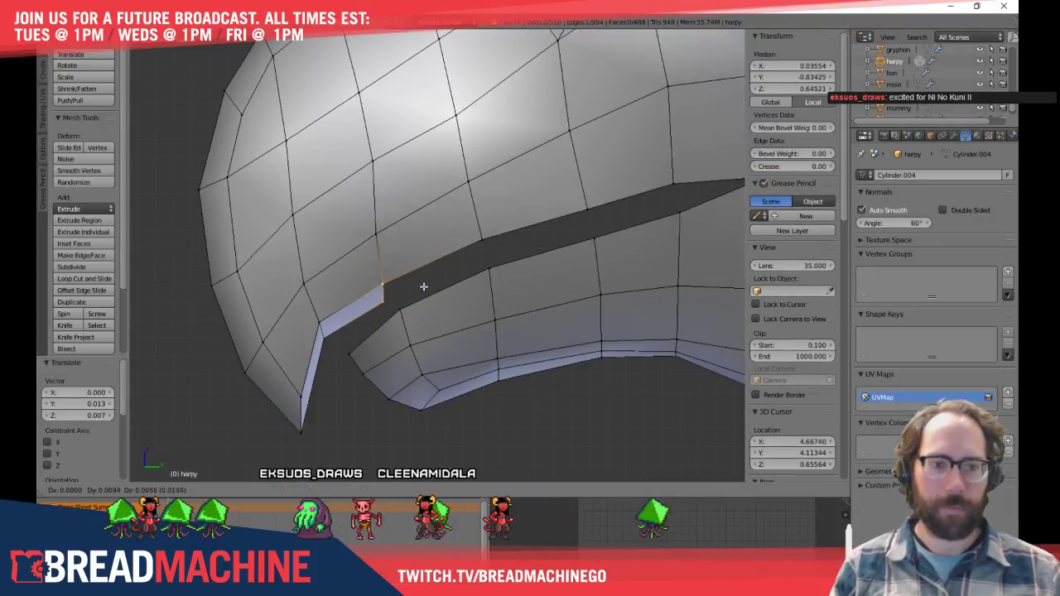
{"action": "left_click", "coordinate": [425, 286]}
{"action": "middle_click_drag", "start_coordinate": [424, 286], "coordinate": [328, 250], "text": "shift"}
{"action": "key", "text": "a"}
Extrude the short edge at the back of the upper beak's inner rim three times toward the mouth corner, following the beak's edge
{"action": "key", "text": "ctrl+Tab"}
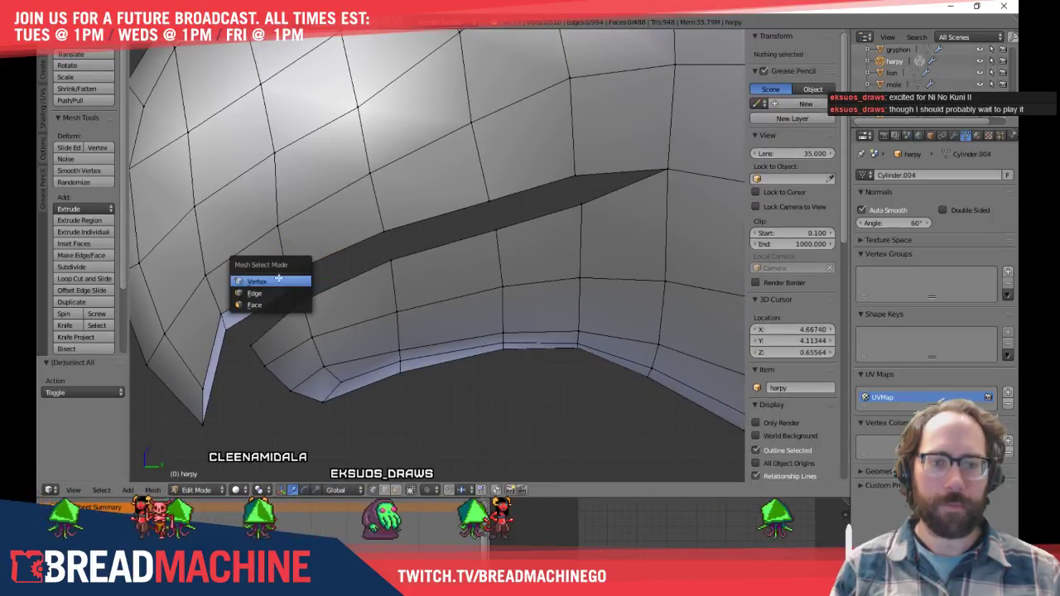
{"action": "left_click", "coordinate": [274, 293]}
{"action": "right_click", "coordinate": [278, 288]}
{"action": "key", "text": "g"}
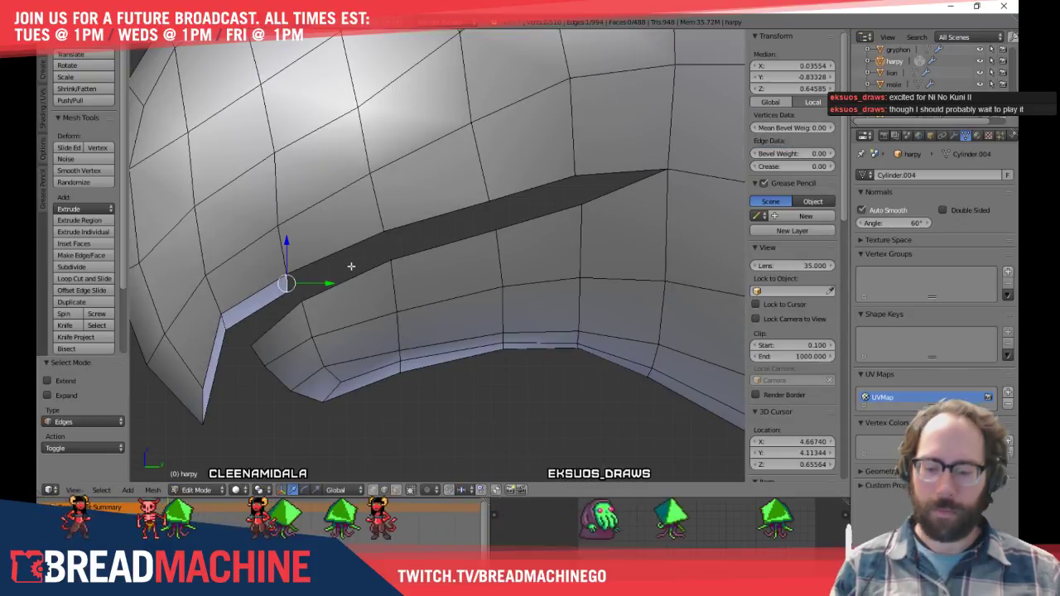
{"action": "left_click", "coordinate": [453, 220]}
{"action": "key", "text": "e"}
{"action": "left_click", "coordinate": [569, 186]}
{"action": "key", "text": "e"}
{"action": "left_click", "coordinate": [680, 164]}
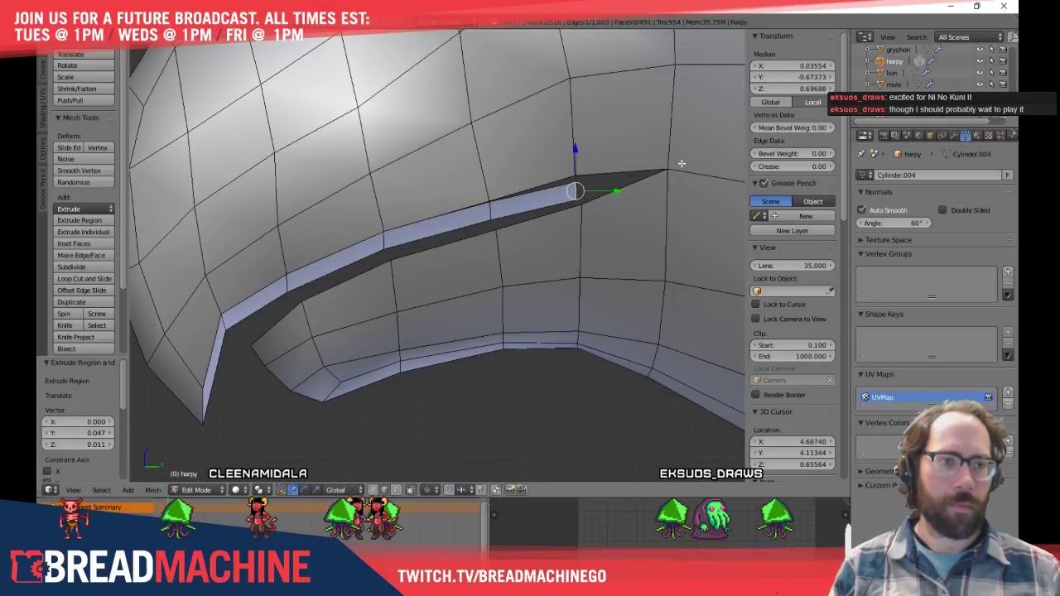
Merge the extruded strip's outer vertices into the upper beak's rim vertices at the two points nearest the mouth corner, using At Last
{"action": "scroll", "coordinate": [626, 171], "scroll_direction": "up", "scroll_amount": 3}
{"action": "key", "text": "ctrl+Tab"}
{"action": "left_click", "coordinate": [606, 156]}
{"action": "right_click", "coordinate": [676, 128]}
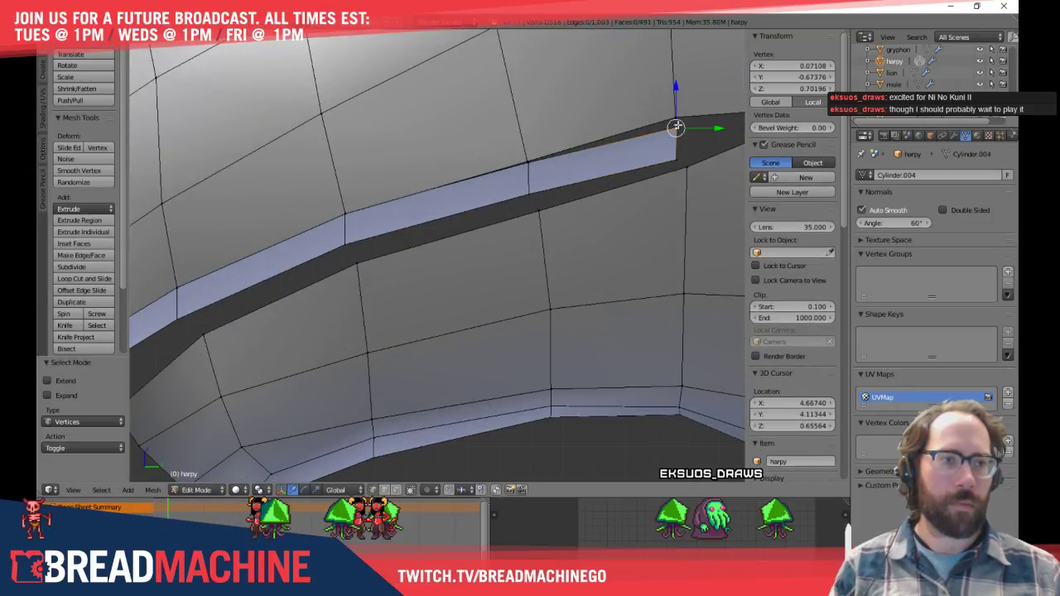
{"action": "key", "text": "alt+m"}
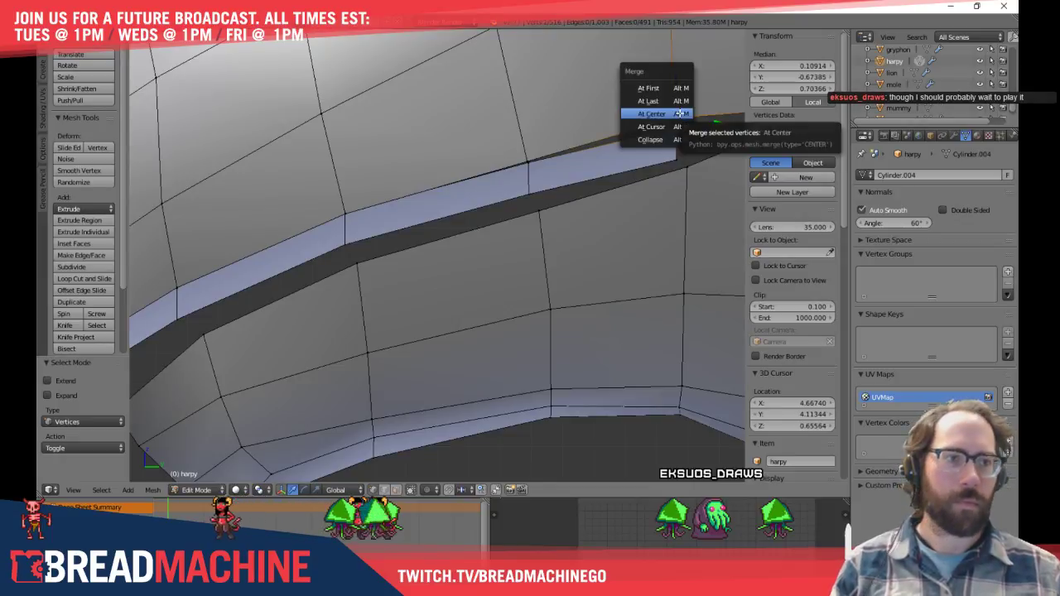
{"action": "left_click", "coordinate": [667, 116]}
{"action": "key", "text": "alt+m"}
{"action": "left_click", "coordinate": [530, 154]}
Merge the strip's remaining loose outer vertex with the beak rim vertex midway along the upper beak
{"action": "middle_click_drag", "start_coordinate": [419, 194], "coordinate": [546, 188], "text": "shift"}
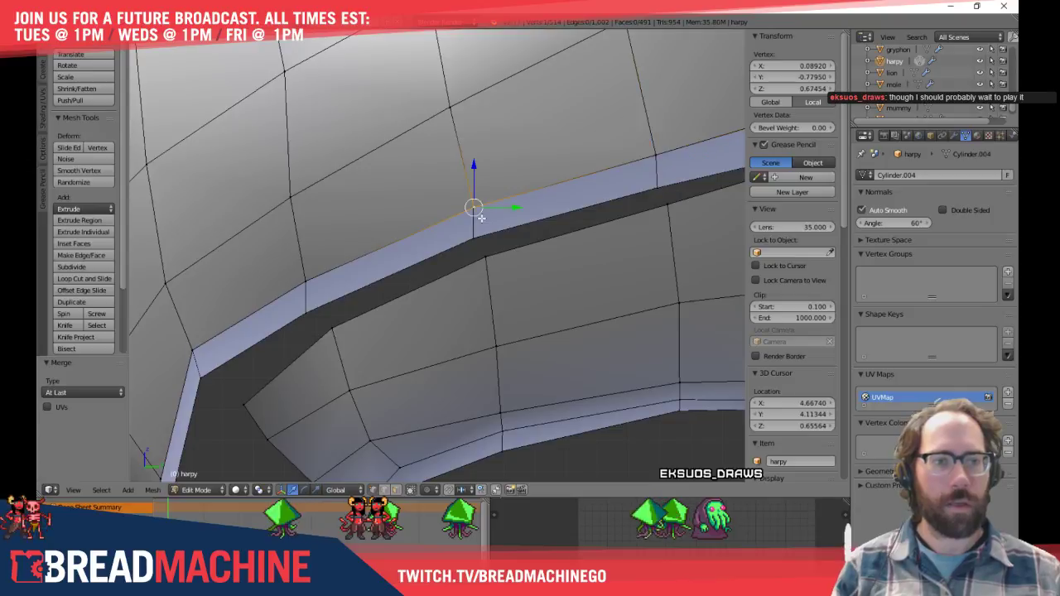
{"action": "right_click", "coordinate": [478, 216], "text": "shift"}
{"action": "key", "text": "z"}
{"action": "right_click", "coordinate": [478, 215]}
{"action": "right_click", "coordinate": [478, 205], "text": "shift"}
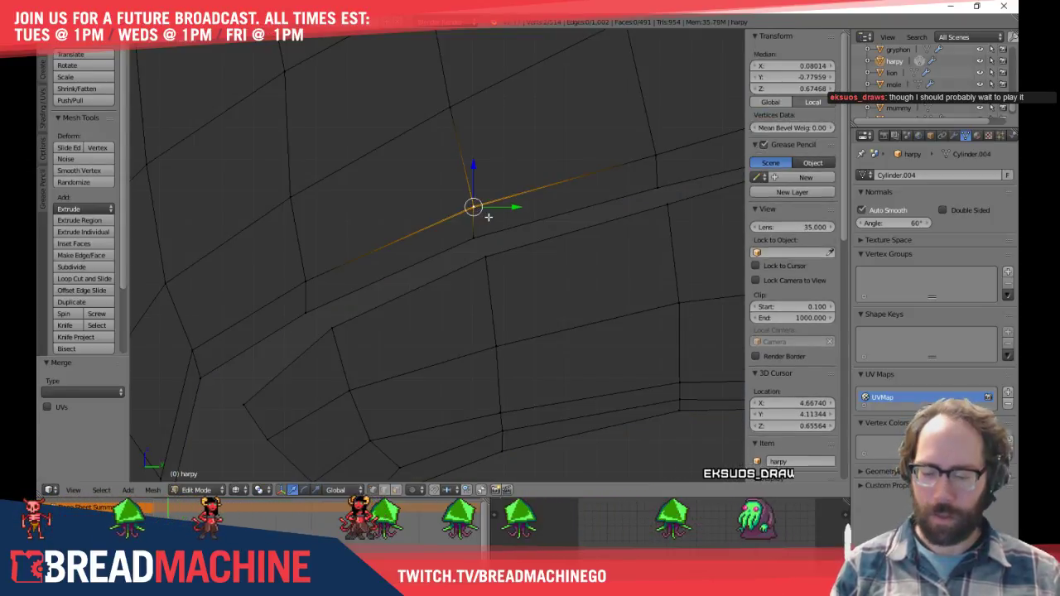
{"action": "key", "text": "alt+m"}
{"action": "left_click", "coordinate": [424, 236]}
Try to merge the vertices at the upper rim point where the strip was first extruded, selecting them with a box
{"action": "middle_click_drag", "start_coordinate": [338, 268], "coordinate": [419, 251], "text": "shift"}
{"action": "key", "text": "a"}
{"action": "right_click", "coordinate": [390, 263]}
{"action": "key", "text": "a"}
{"action": "right_click", "coordinate": [392, 267]}
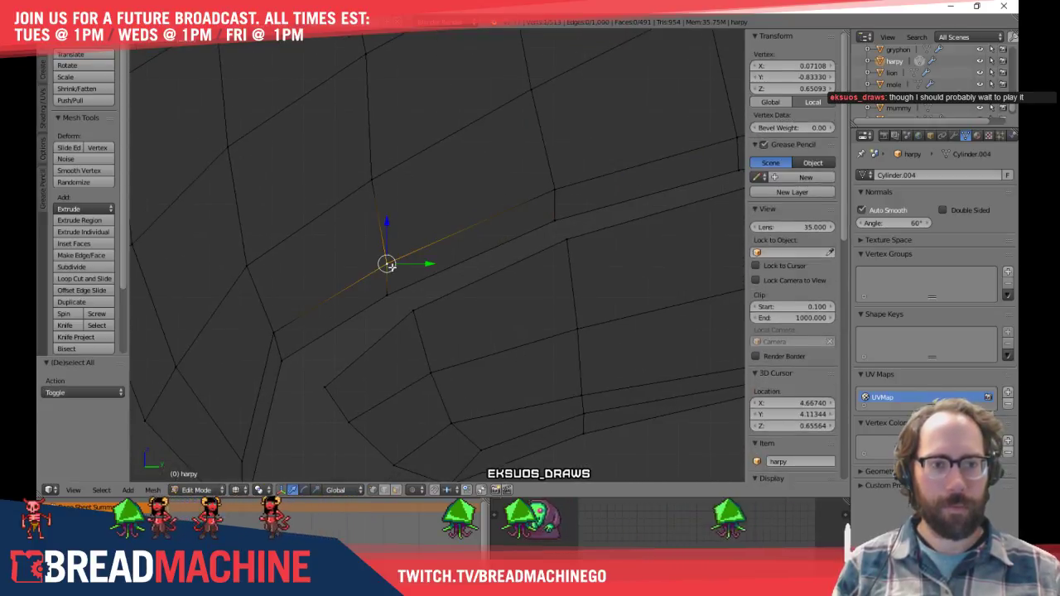
{"action": "key", "text": "b"}
{"action": "left_click_drag", "start_coordinate": [360, 246], "coordinate": [414, 273]}
{"action": "key", "text": "alt+m"}
{"action": "left_click", "coordinate": [408, 270]}
Select the four inner vertices along the new upper-beak strip and raise them by 0.010 along Z
{"action": "key", "text": "z"}
{"action": "mouse_move", "coordinate": [408, 270]}
{"action": "middle_mouse_down"}
{"action": "mouse_move", "coordinate": [473, 246]}
{"action": "mouse_move", "coordinate": [466, 237]}
{"action": "mouse_move", "coordinate": [512, 260]}
{"action": "mouse_move", "coordinate": [505, 274]}
{"action": "mouse_move", "coordinate": [444, 281]}
{"action": "middle_mouse_up"}
{"action": "key", "text": "a"}
{"action": "right_click", "coordinate": [364, 305]}
{"action": "right_click", "coordinate": [520, 234], "text": "shift"}
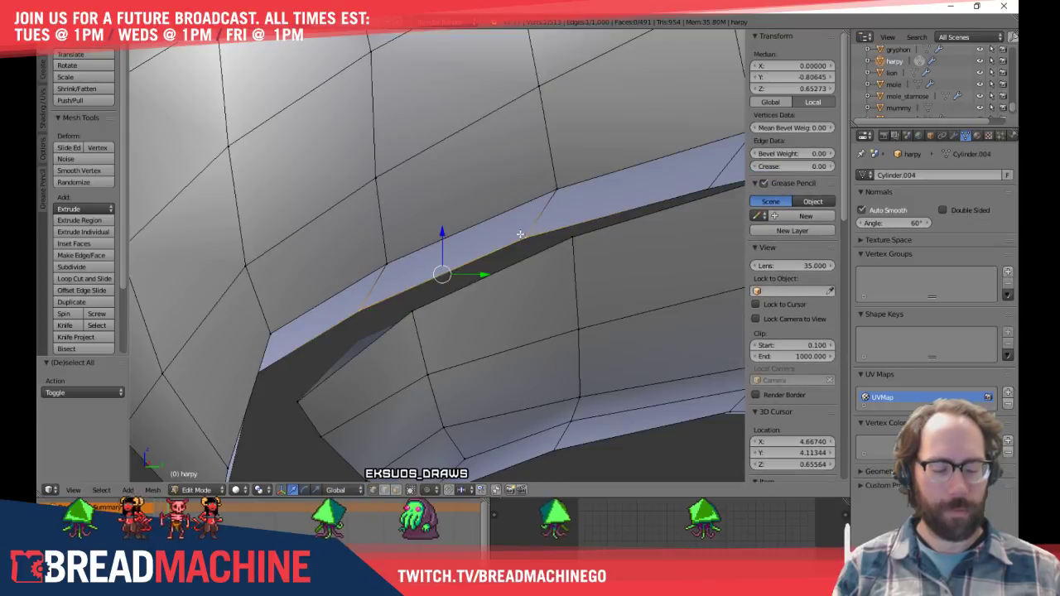
{"action": "key", "text": "KP_3"}
{"action": "middle_click_drag", "start_coordinate": [684, 207], "coordinate": [477, 225], "text": "shift"}
{"action": "right_click", "coordinate": [506, 204], "text": "shift"}
{"action": "right_click", "coordinate": [638, 169], "text": "shift"}
{"action": "key", "text": "g"}
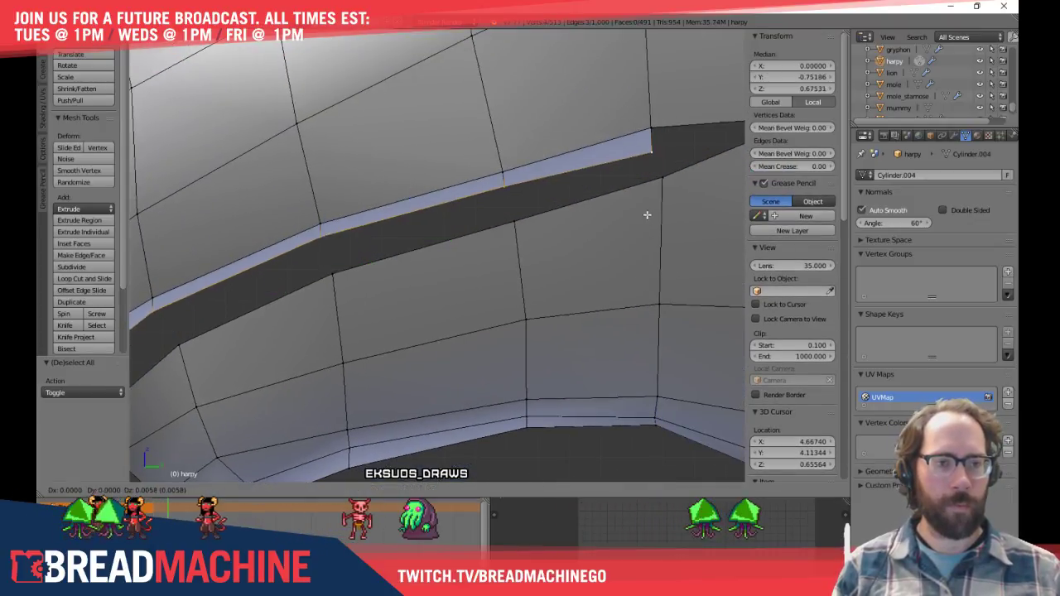
{"action": "left_click", "coordinate": [645, 203]}
{"action": "right_click", "coordinate": [650, 132]}
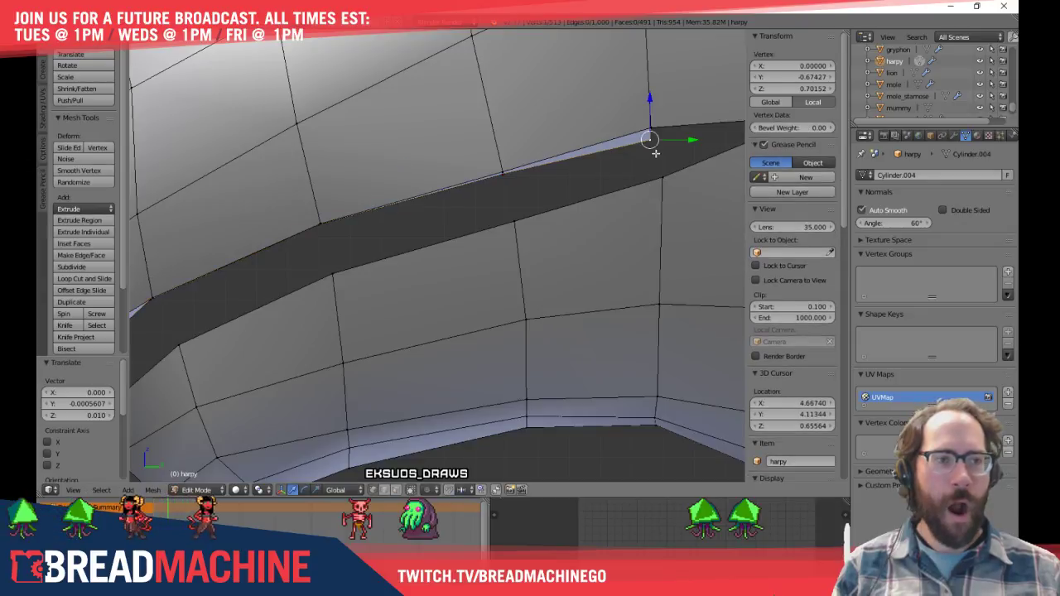
{"action": "key", "text": "a"}
Move the inner rim vertex at the top of the beak's hook up to align with the outer rim vertex in side view
{"action": "middle_click_drag", "start_coordinate": [653, 137], "coordinate": [492, 174]}
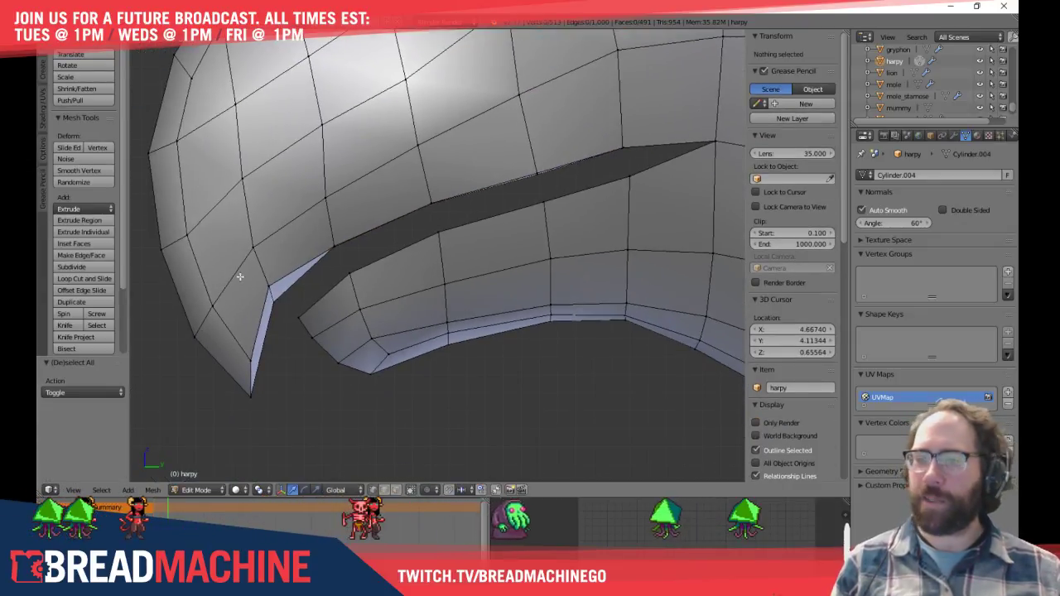
{"action": "middle_click_drag", "start_coordinate": [222, 293], "coordinate": [204, 315]}
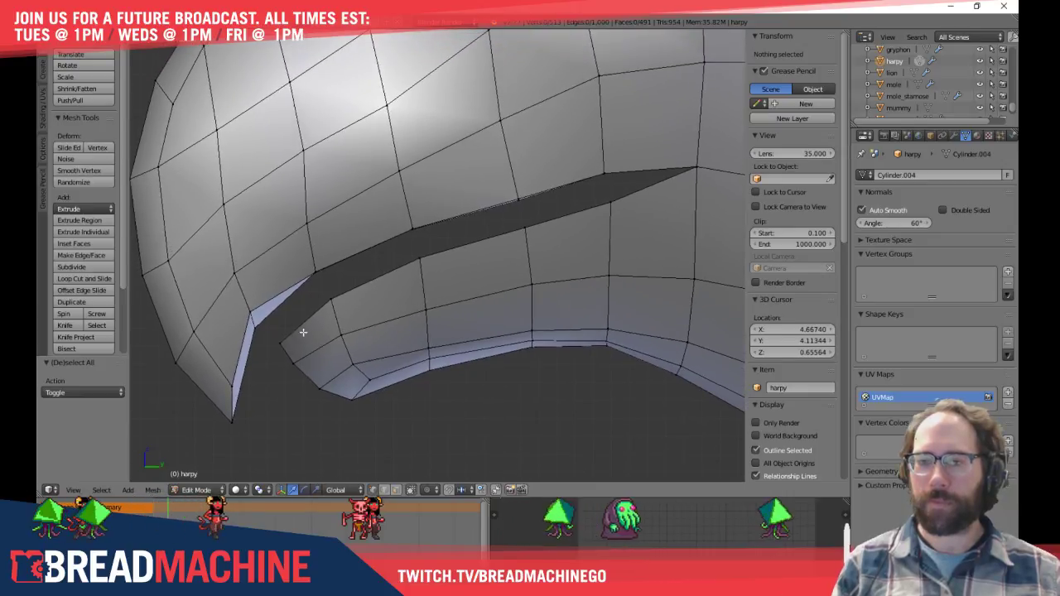
{"action": "mouse_move", "coordinate": [378, 334]}
{"action": "middle_mouse_down"}
{"action": "mouse_move", "coordinate": [417, 284]}
{"action": "mouse_move", "coordinate": [363, 267]}
{"action": "mouse_move", "coordinate": [390, 336]}
{"action": "middle_mouse_up"}
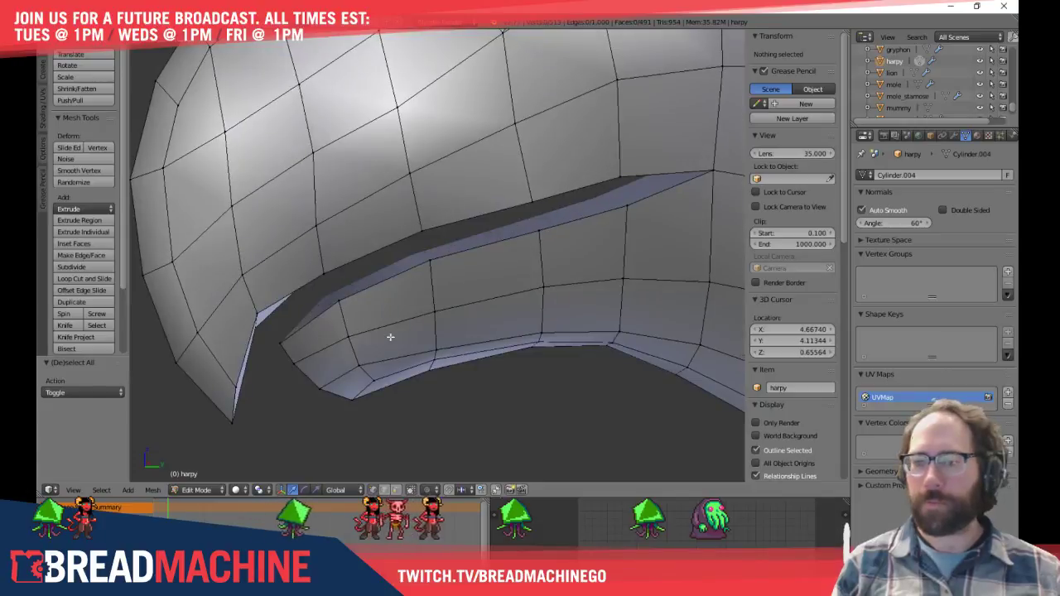
{"action": "middle_click_drag", "start_coordinate": [326, 330], "coordinate": [296, 282]}
{"action": "right_click", "coordinate": [290, 276]}
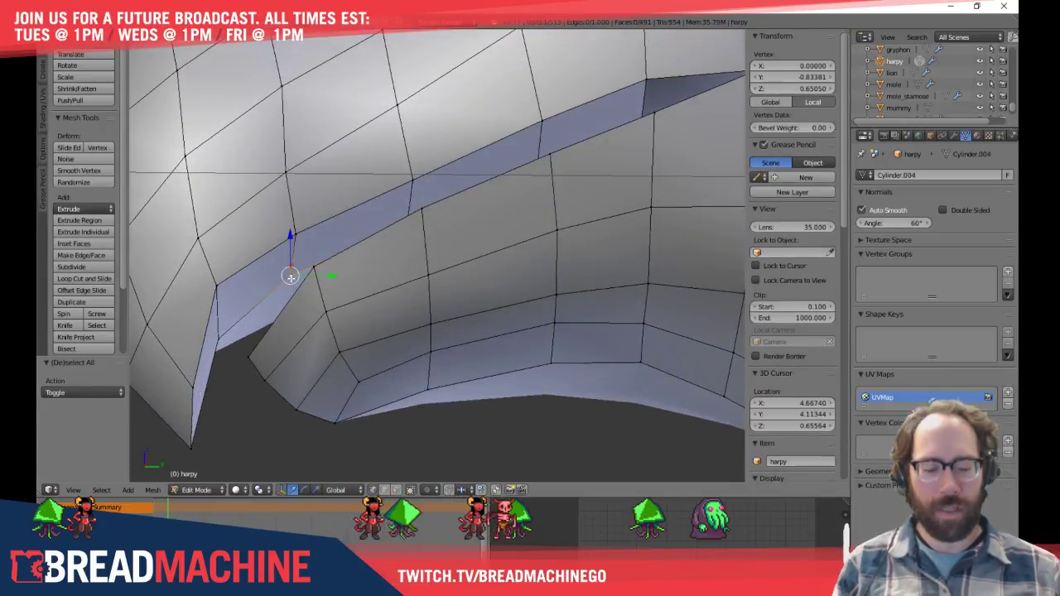
{"action": "key", "text": "KP_3"}
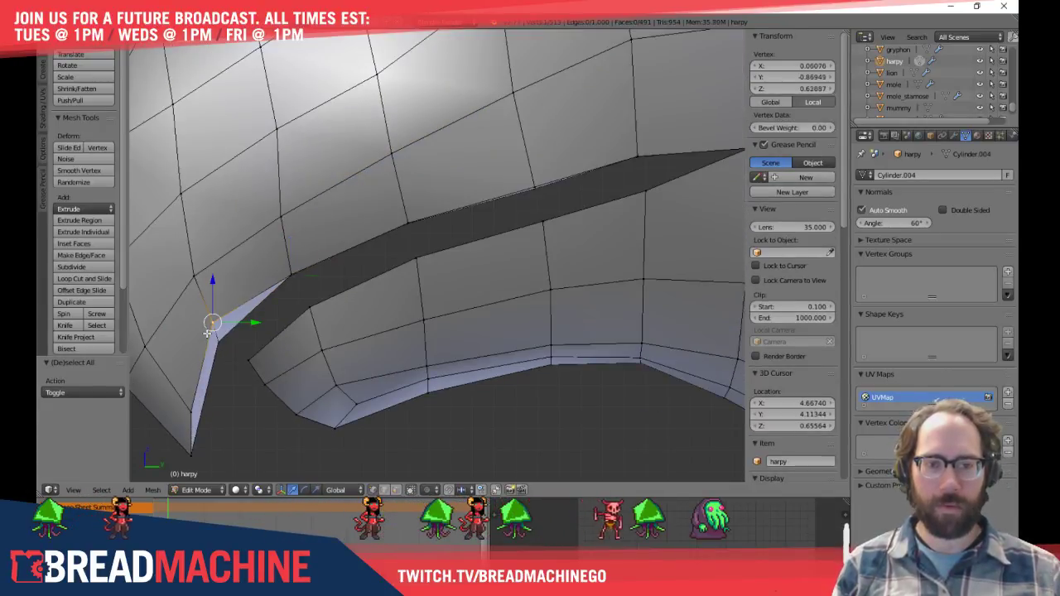
{"action": "key", "text": "g"}
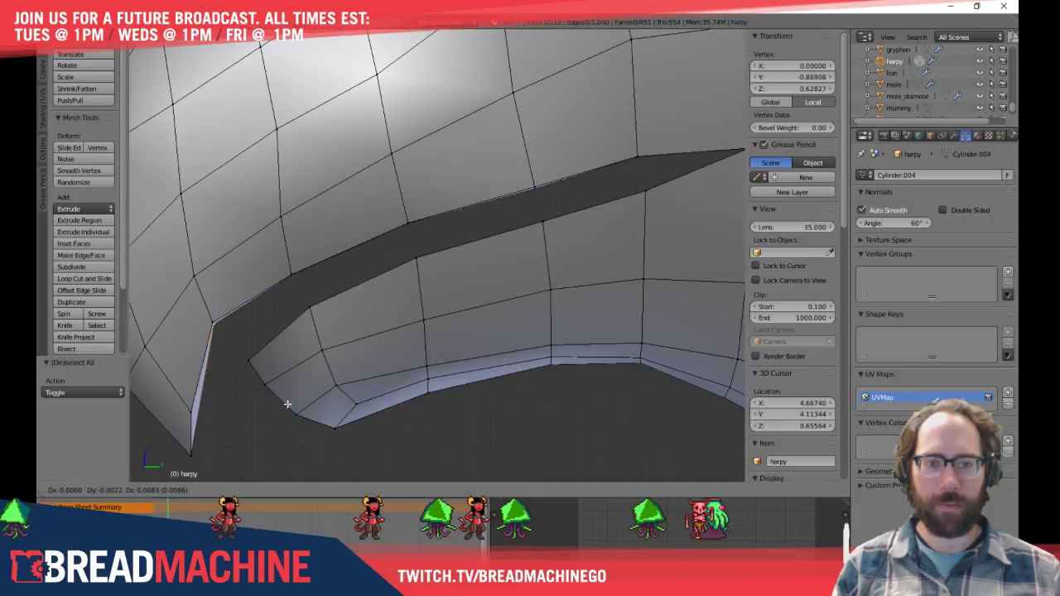
{"action": "left_click", "coordinate": [285, 404]}
Shift the inner vertex at the upper beak's hook tip slightly forward, then leave Edit Mode
{"action": "key", "text": "a"}
{"action": "middle_click_drag", "start_coordinate": [263, 336], "coordinate": [354, 242], "text": "shift"}
{"action": "right_click", "coordinate": [284, 366]}
{"action": "key", "text": "g"}
{"action": "left_click", "coordinate": [274, 367]}
{"action": "scroll", "coordinate": [274, 366], "scroll_direction": "down", "scroll_amount": 5}
{"action": "key", "text": "a"}
{"action": "middle_click_drag", "start_coordinate": [326, 253], "coordinate": [414, 280]}
{"action": "scroll", "coordinate": [544, 234], "scroll_direction": "down", "scroll_amount": 6}
{"action": "key", "text": "Tab"}
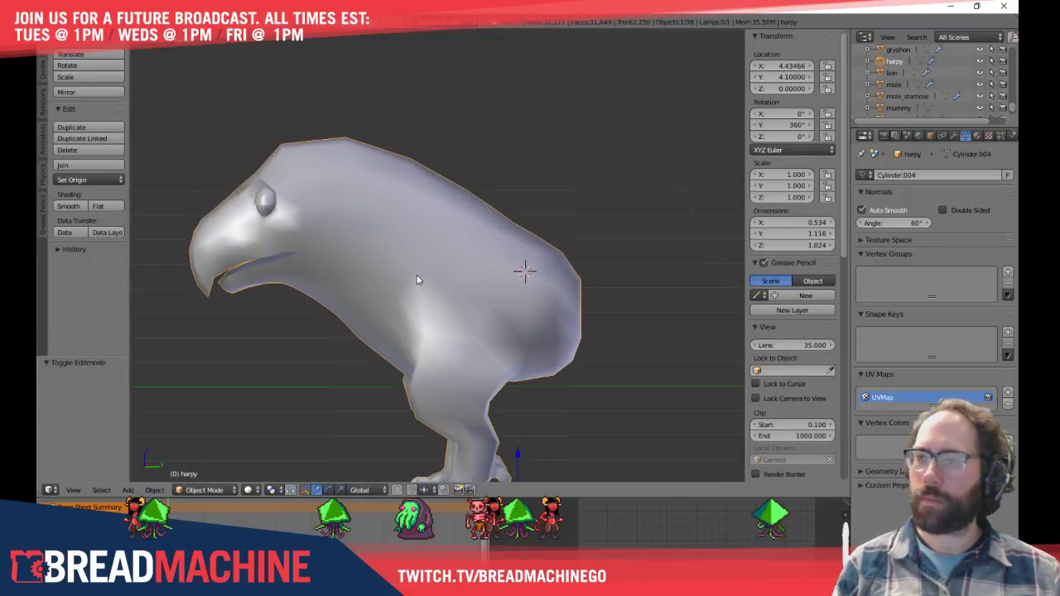
Examine the reshaped harpy's beak and overall silhouette from the side and in perspective
{"action": "scroll", "coordinate": [417, 274], "scroll_direction": "down", "scroll_amount": 2}
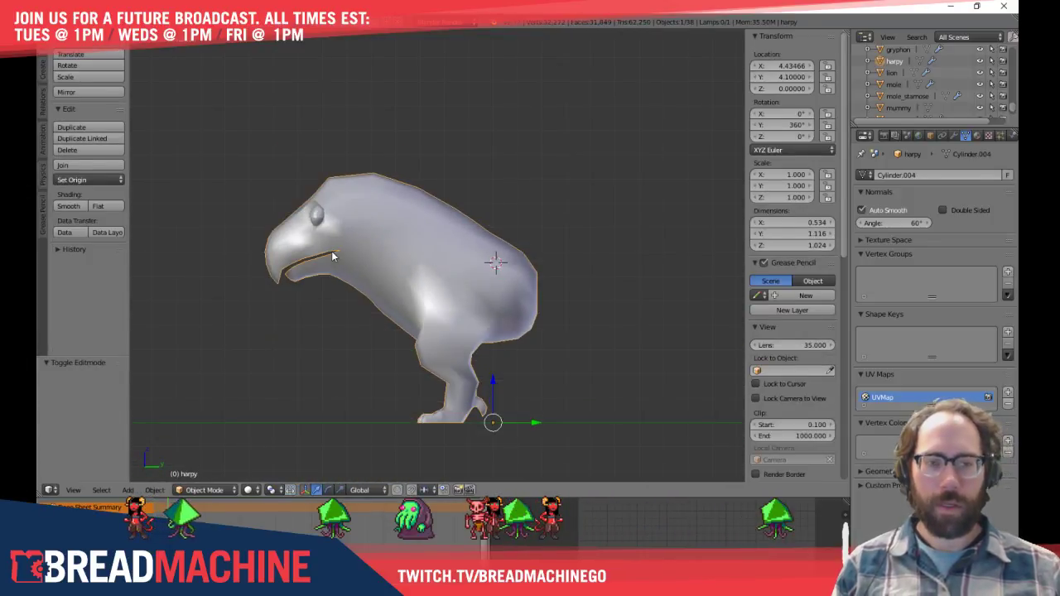
{"action": "scroll", "coordinate": [339, 240], "scroll_direction": "up", "scroll_amount": 4}
{"action": "middle_click_drag", "start_coordinate": [285, 227], "coordinate": [456, 279], "text": "shift"}
{"action": "mouse_move", "coordinate": [358, 240]}
{"action": "middle_mouse_down"}
{"action": "mouse_move", "coordinate": [551, 310]}
{"action": "mouse_move", "coordinate": [356, 241]}
{"action": "middle_mouse_up"}
{"action": "scroll", "coordinate": [365, 249], "scroll_direction": "down", "scroll_amount": 6}
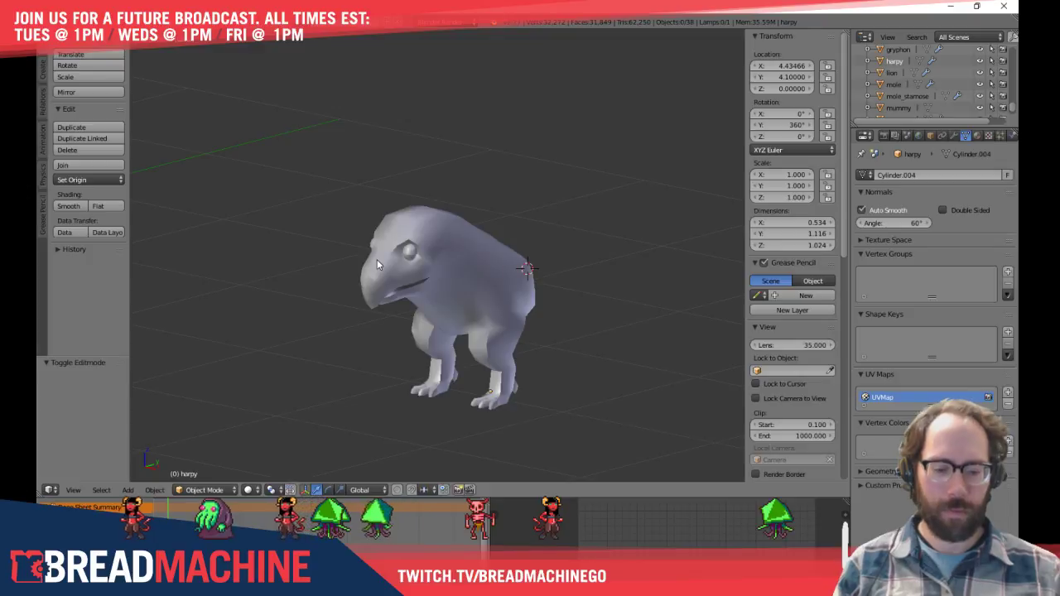
{"action": "key", "text": "KP_3"}
Move the harpy by -7.871 along Y to compare its size with the humanoid figures
{"action": "scroll", "coordinate": [371, 259], "scroll_direction": "down", "scroll_amount": 4}
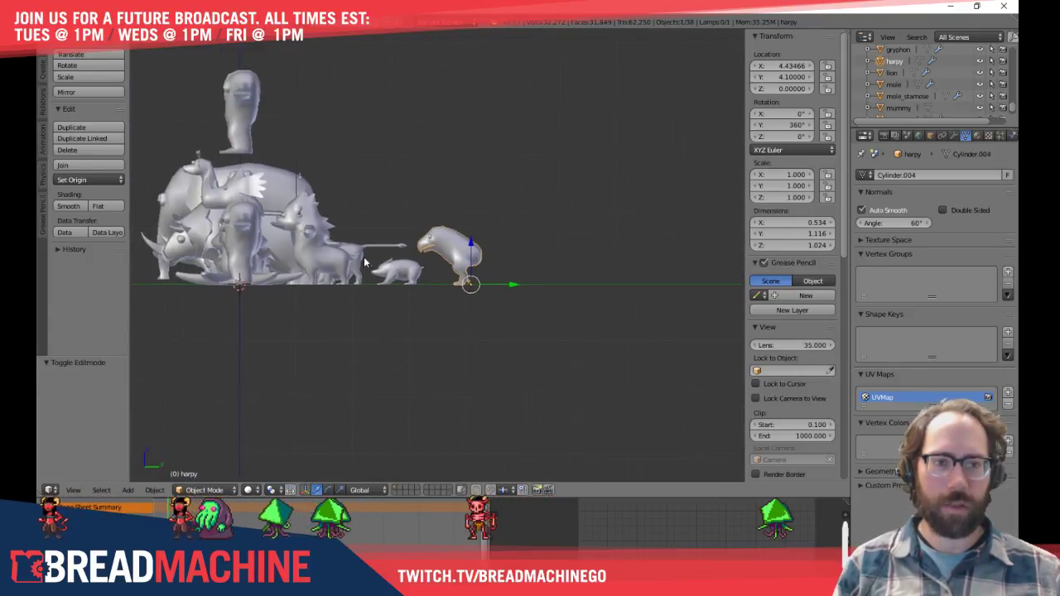
{"action": "middle_click_drag", "start_coordinate": [360, 259], "coordinate": [717, 323], "text": "shift"}
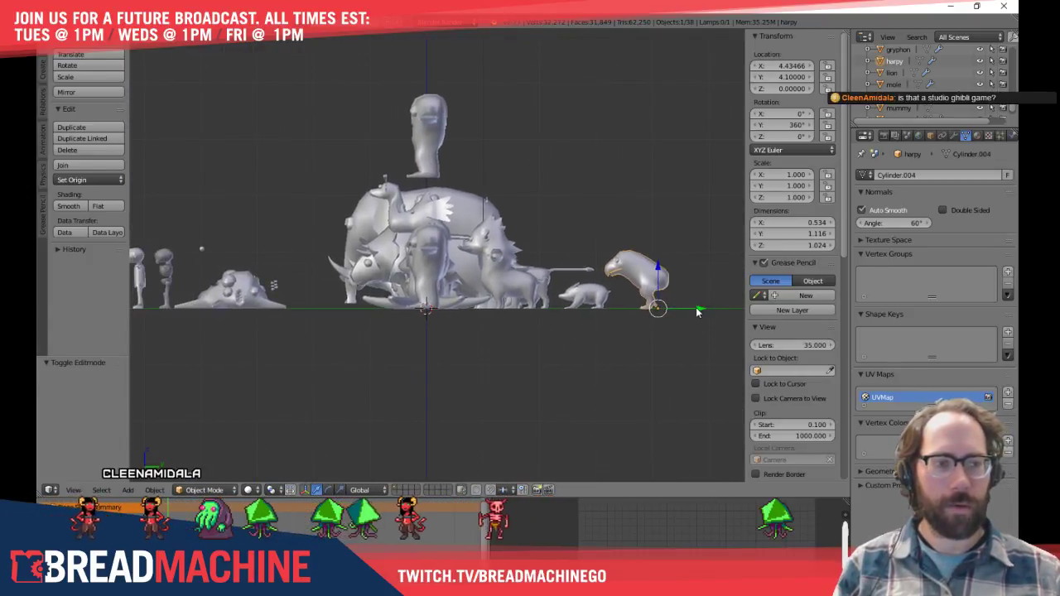
{"action": "key", "text": "g"}
{"action": "key", "text": "y"}
{"action": "left_click", "coordinate": [252, 307]}
{"action": "middle_click_drag", "start_coordinate": [252, 276], "coordinate": [418, 298], "text": "shift"}
{"action": "scroll", "coordinate": [397, 300], "scroll_direction": "up", "scroll_amount": 5}
{"action": "middle_click_drag", "start_coordinate": [337, 312], "coordinate": [498, 276], "text": "shift"}
{"action": "scroll", "coordinate": [497, 309], "scroll_direction": "up", "scroll_amount": 2}
{"action": "middle_click_drag", "start_coordinate": [420, 347], "coordinate": [435, 246], "text": "shift"}
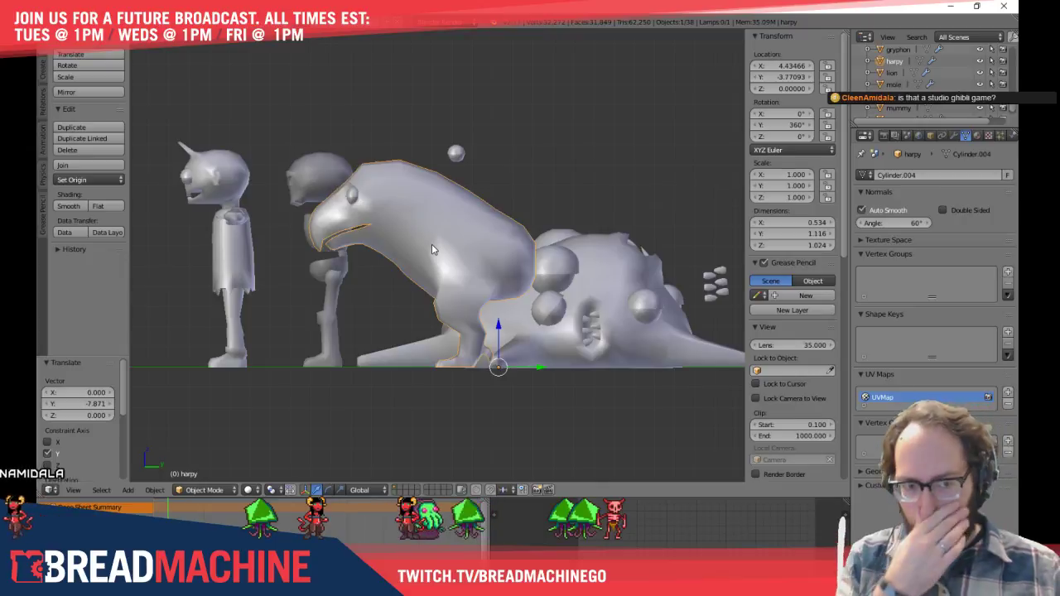
Apply the harpy's Mirror modifier and set its X and Y location to 0
{"action": "middle_click_drag", "start_coordinate": [263, 155], "coordinate": [532, 203]}
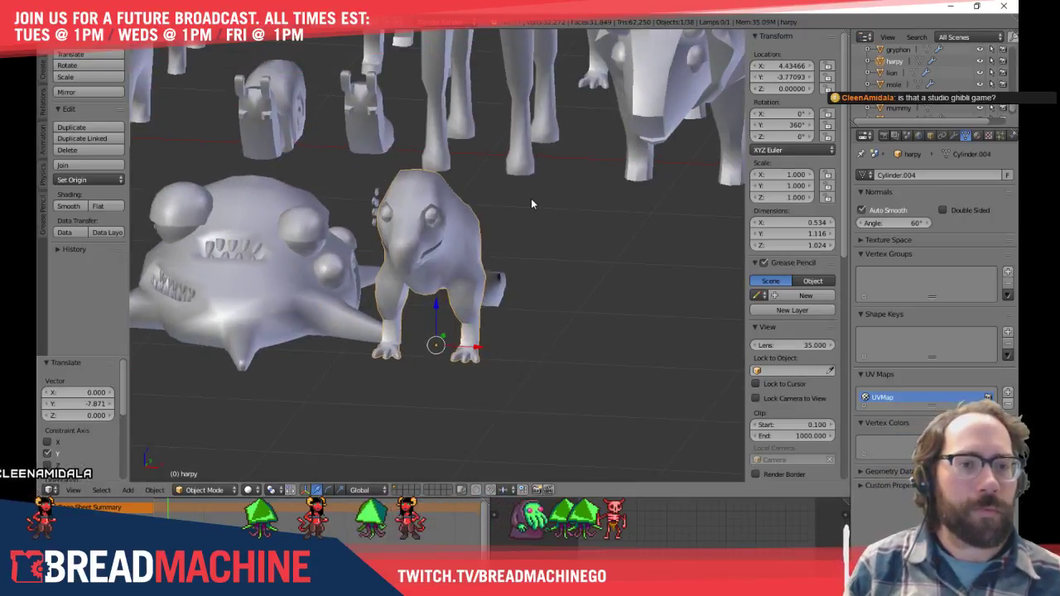
{"action": "left_click", "coordinate": [954, 136]}
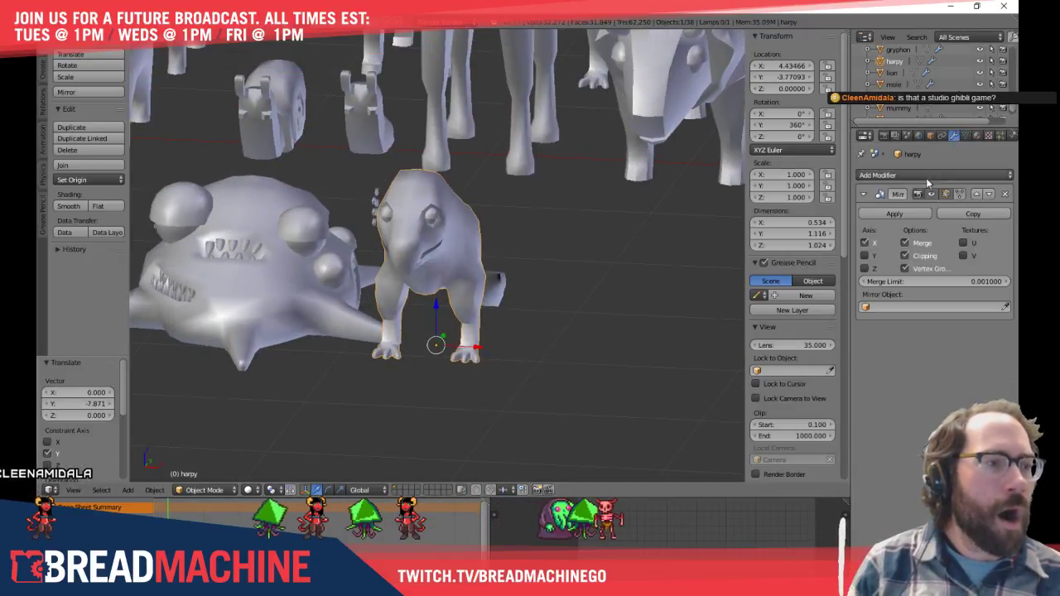
{"action": "left_click", "coordinate": [891, 214]}
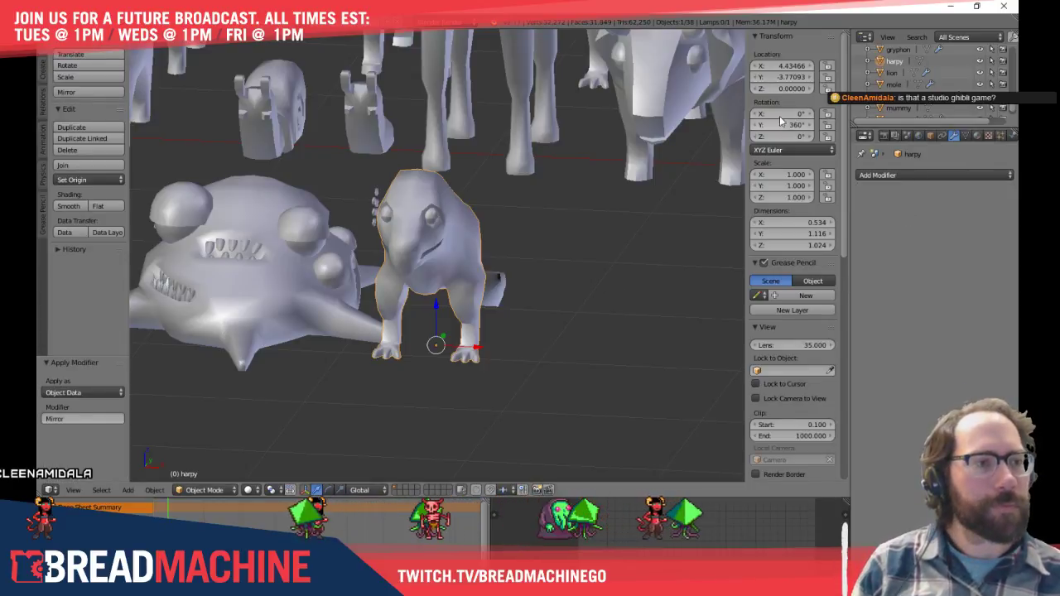
{"action": "key", "text": "Tab"}
{"action": "type", "text": "0"}
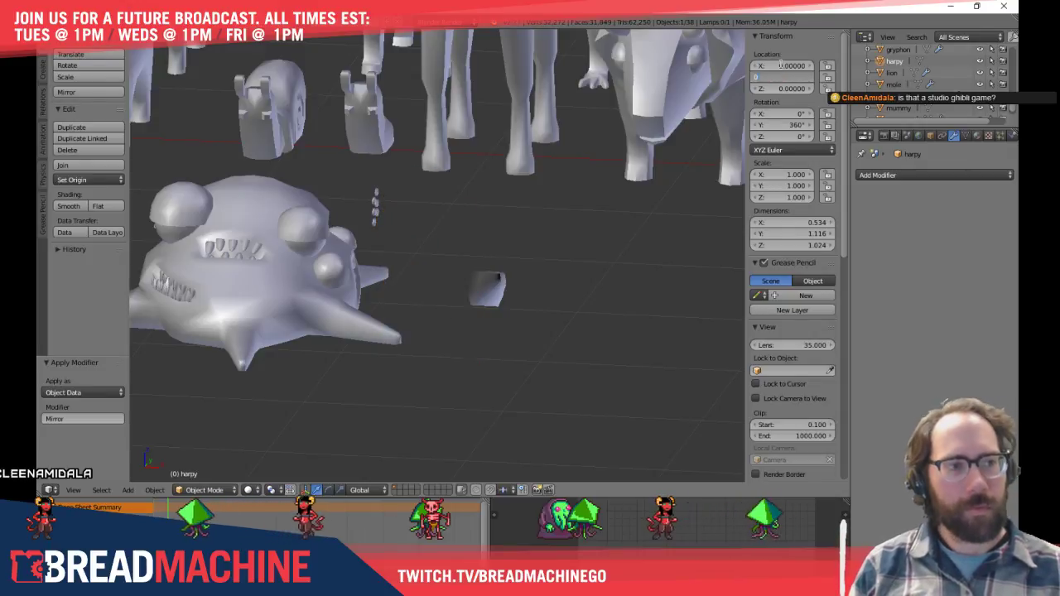
{"action": "key", "text": "Tab"}
{"action": "type", "text": "0.0"}
{"action": "key", "text": "Return"}
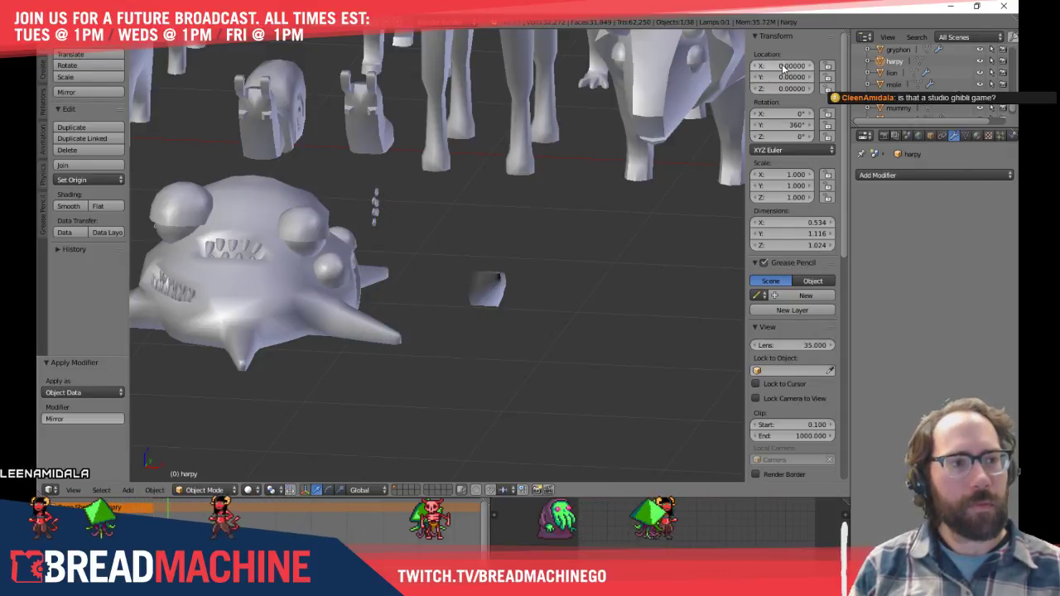
Scale the whole harpy mesh down around the 3D cursor at the origin to dimensions of about 0.375 × 0.785 × 0.720
{"action": "key", "text": "KP_Decimal"}
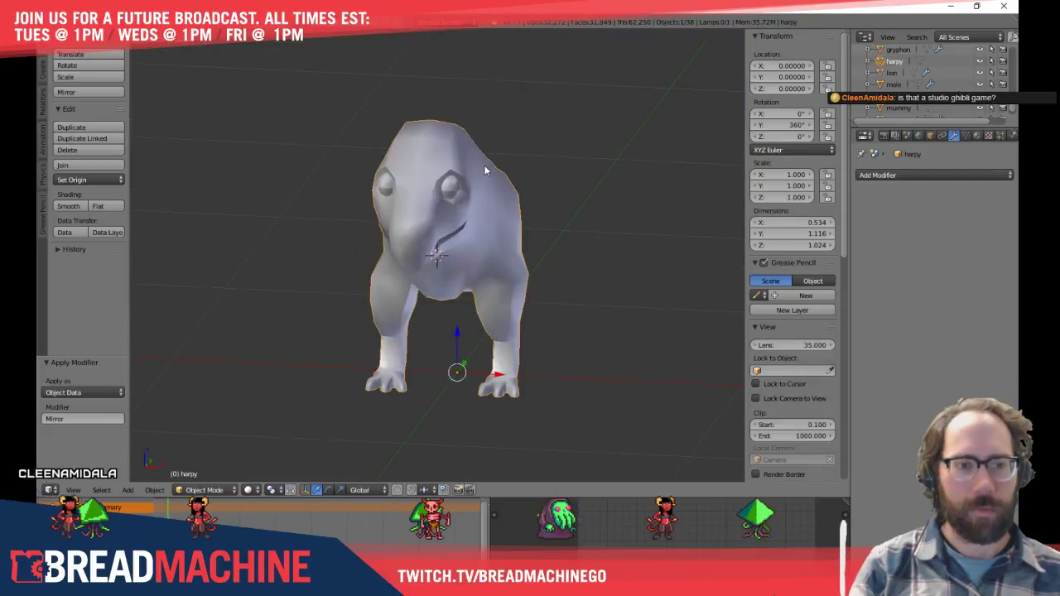
{"action": "key", "text": "Tab"}
{"action": "key", "text": "a"}
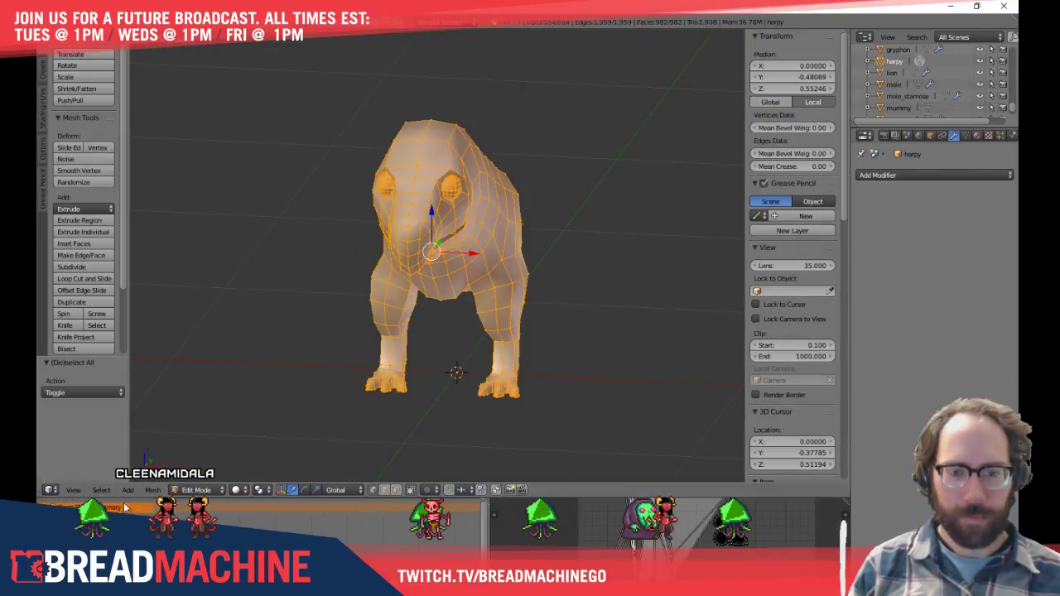
{"action": "left_click", "coordinate": [259, 490]}
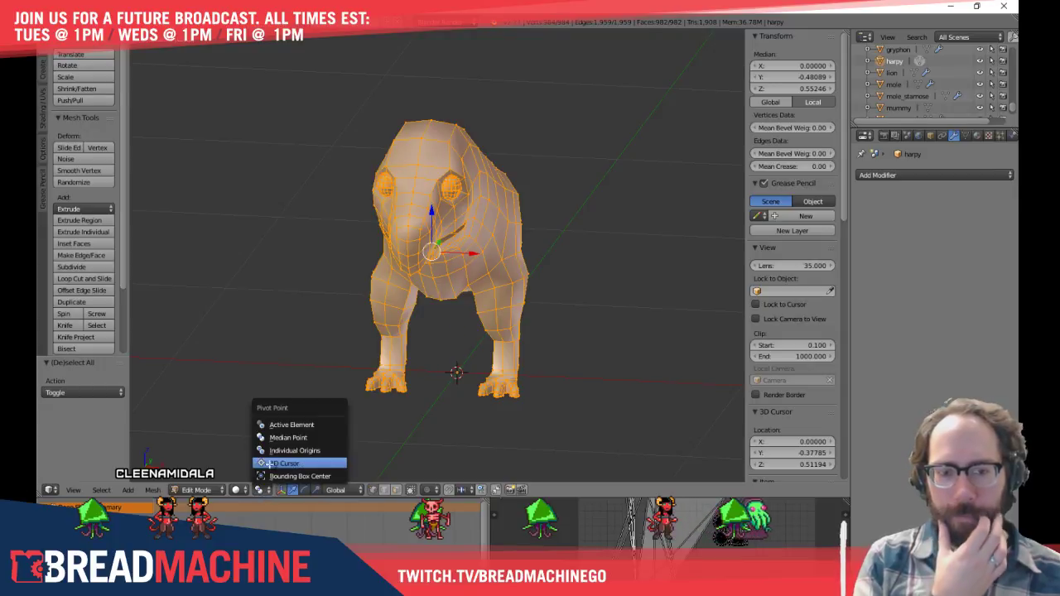
{"action": "left_click", "coordinate": [281, 463]}
{"action": "key", "text": "s"}
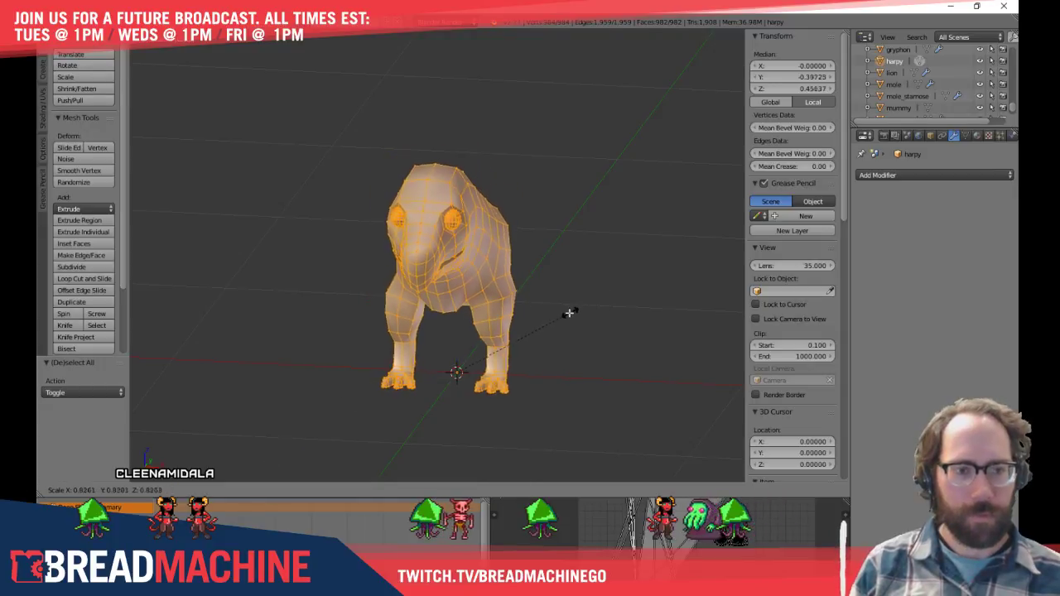
{"action": "left_click", "coordinate": [566, 312]}
{"action": "key", "text": "KP_3"}
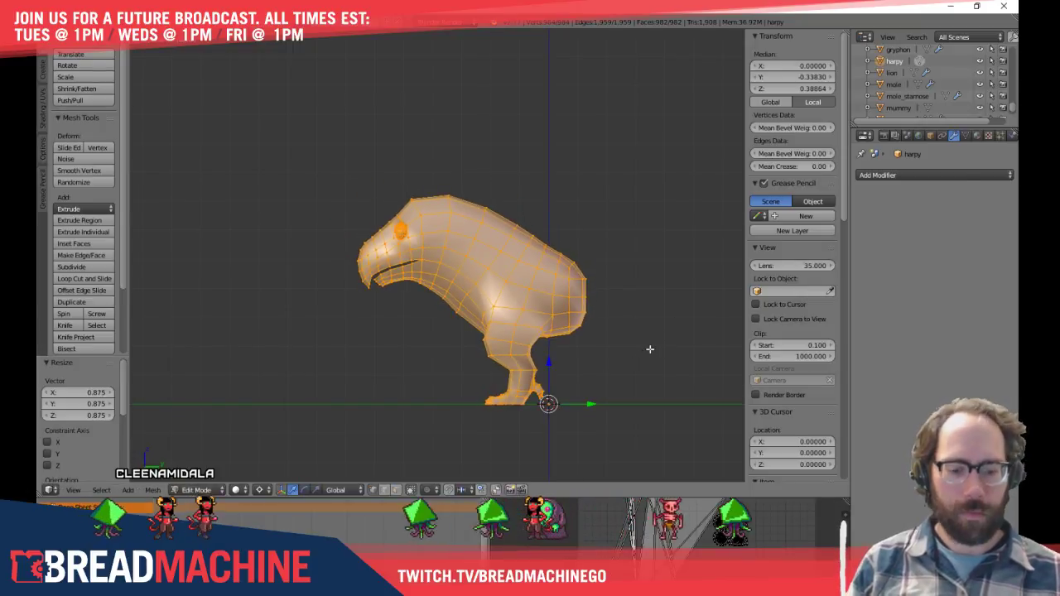
{"action": "key", "text": "Tab"}
Move the resized harpy along Y to about -4.178, beside the humanoid figures
{"action": "scroll", "coordinate": [545, 322], "scroll_direction": "down", "scroll_amount": 5}
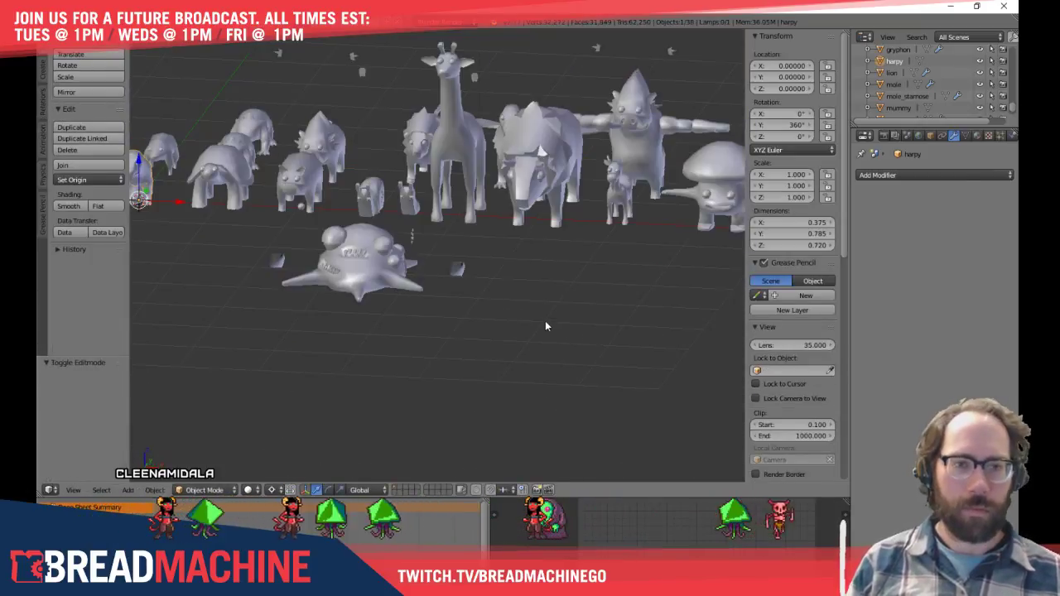
{"action": "key", "text": "KP_3"}
{"action": "middle_click_drag", "start_coordinate": [299, 258], "coordinate": [603, 342], "text": "shift"}
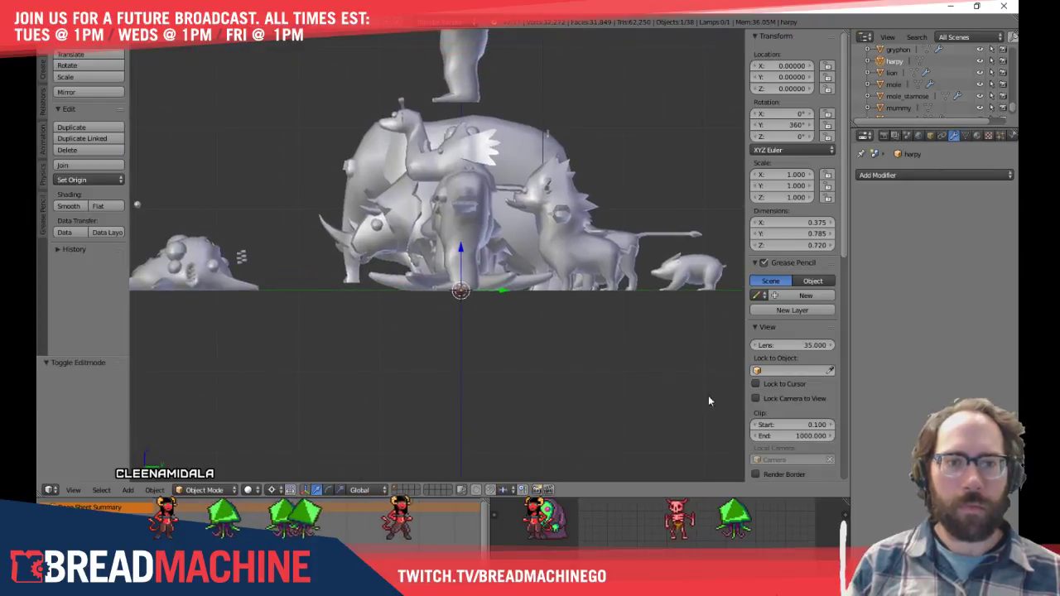
{"action": "left_click_drag", "start_coordinate": [500, 291], "coordinate": [492, 291]}
{"action": "left_click", "coordinate": [353, 295]}
{"action": "middle_click_drag", "start_coordinate": [354, 295], "coordinate": [542, 288]}
{"action": "key", "text": "g"}
{"action": "key", "text": "y"}
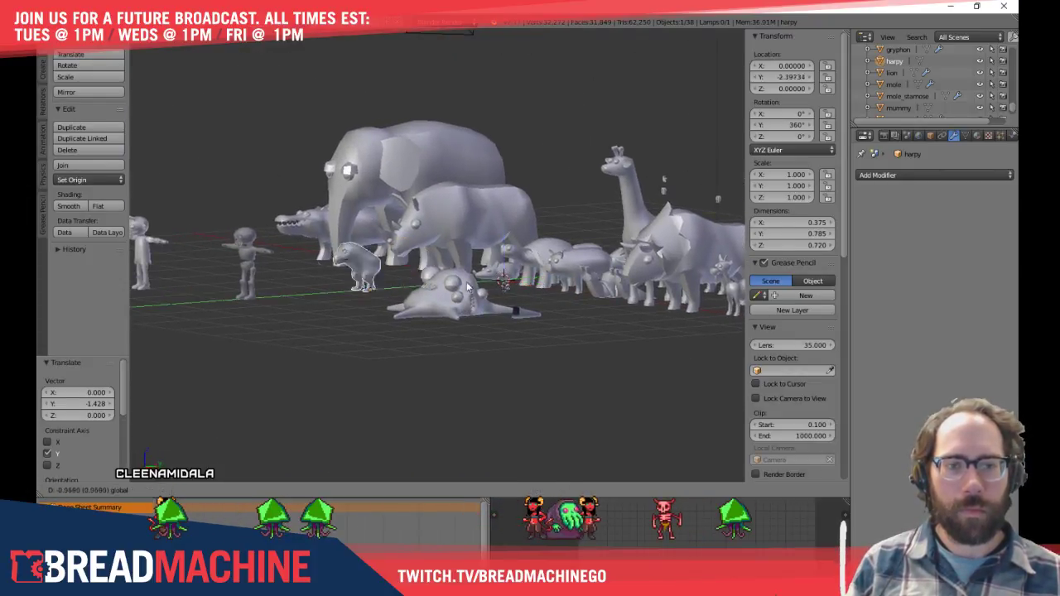
{"action": "left_click", "coordinate": [382, 282]}
Compare the harpy's height with the humanoid figures from the side, trying a further move along Y
{"action": "key", "text": "KP_3"}
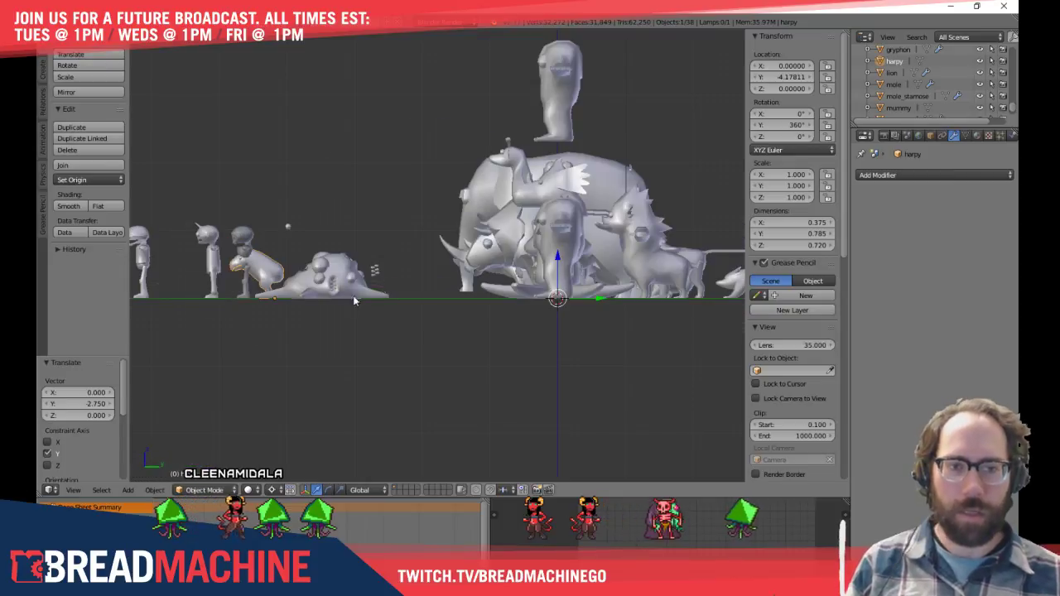
{"action": "key", "text": "KP_Decimal"}
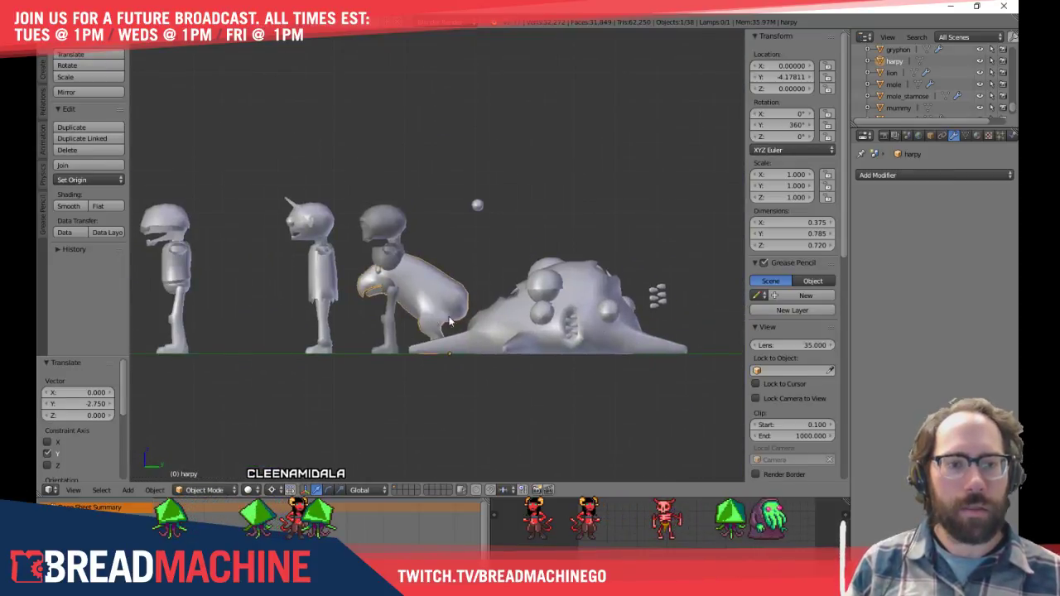
{"action": "middle_click_drag", "start_coordinate": [607, 342], "coordinate": [440, 338], "text": "shift"}
{"action": "key", "text": "g"}
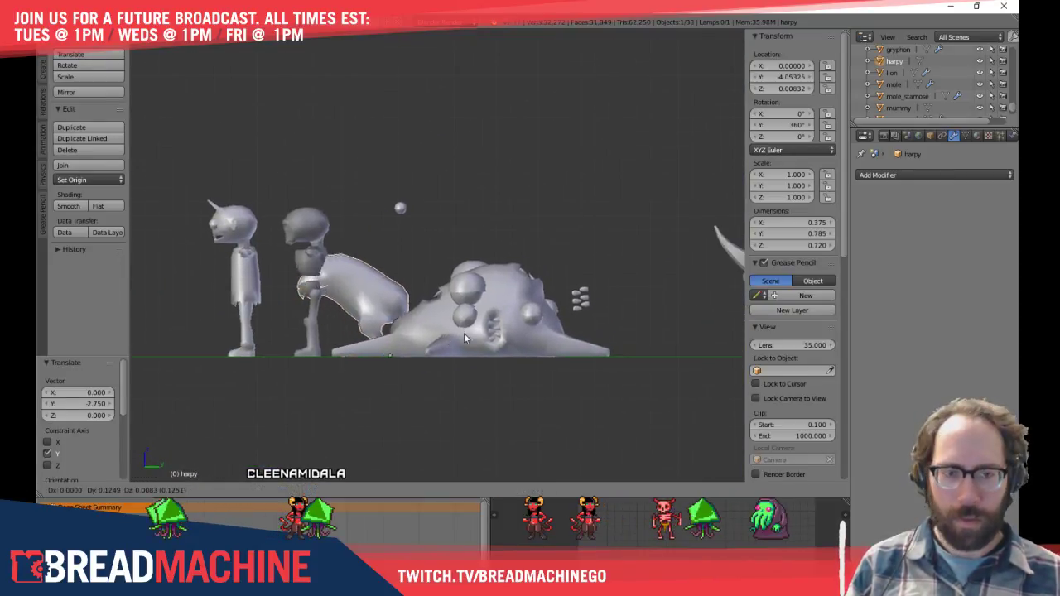
{"action": "key", "text": "y"}
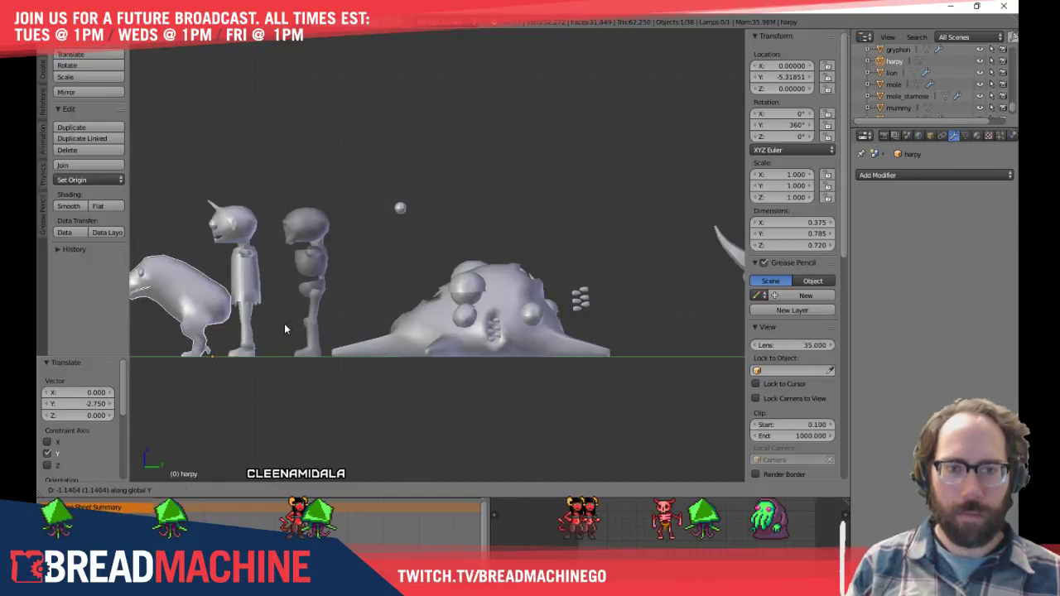
{"action": "left_click", "coordinate": [474, 337]}
Move the harpy along Y to about 4.018, clear of the other creatures, and set the pivot point to Median Point
{"action": "scroll", "coordinate": [662, 343], "scroll_direction": "down", "scroll_amount": 5}
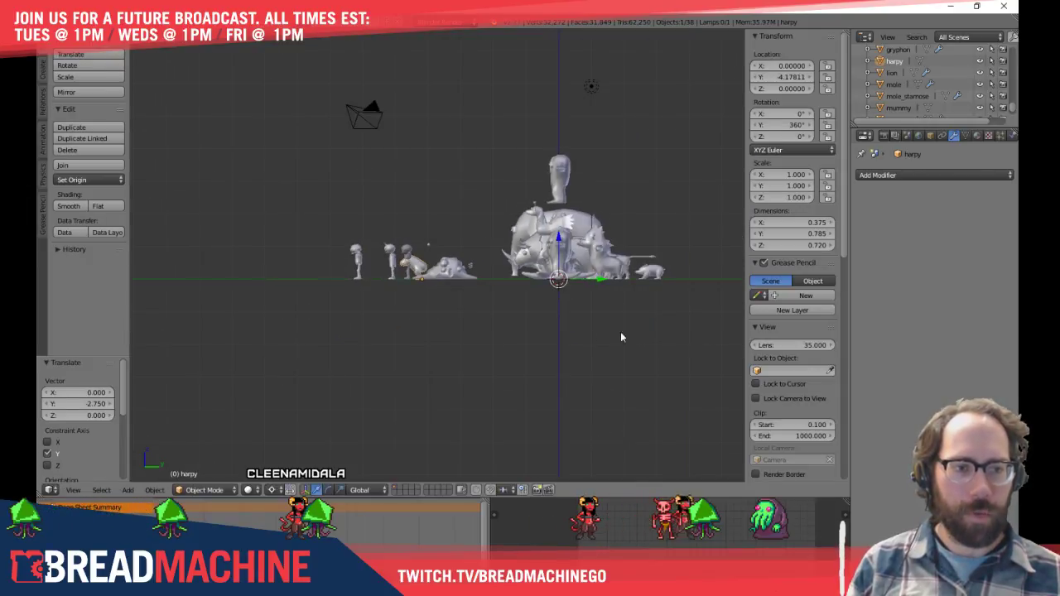
{"action": "key", "text": "g"}
{"action": "key", "text": "y"}
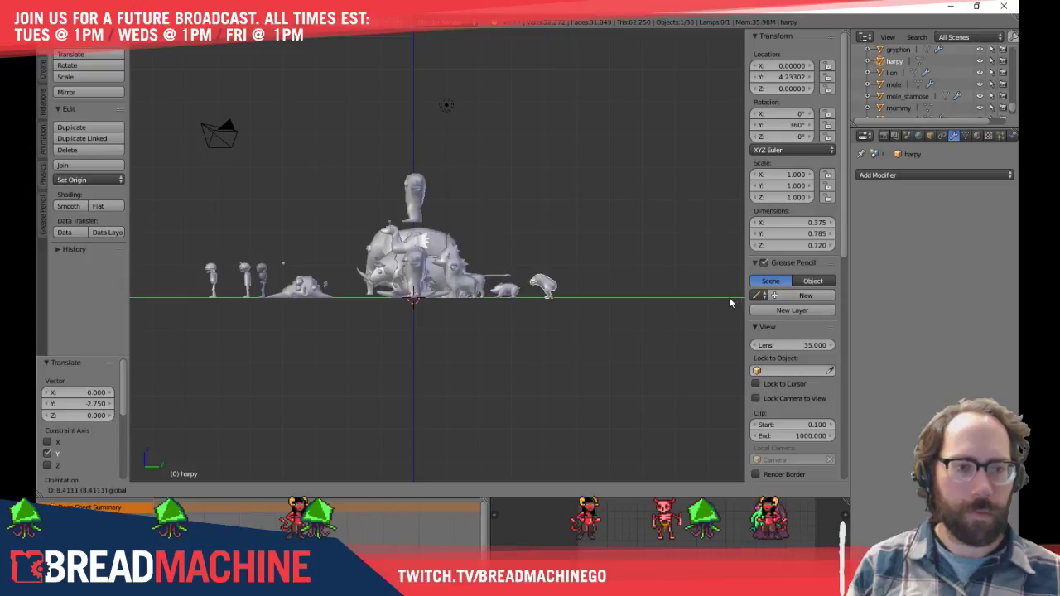
{"action": "left_click", "coordinate": [630, 340]}
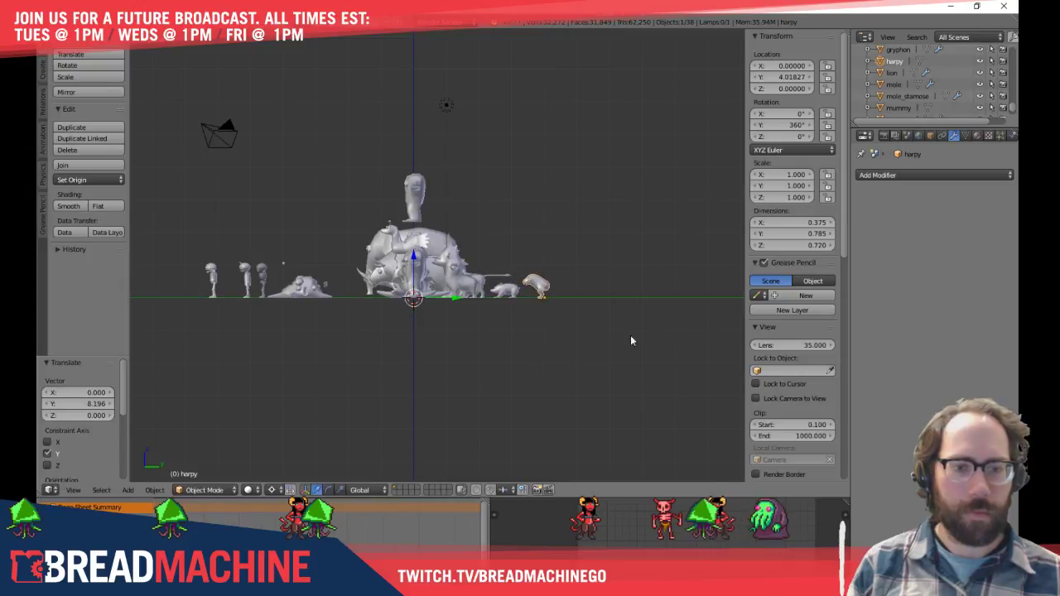
{"action": "left_click", "coordinate": [272, 490]}
{"action": "left_click", "coordinate": [306, 431]}
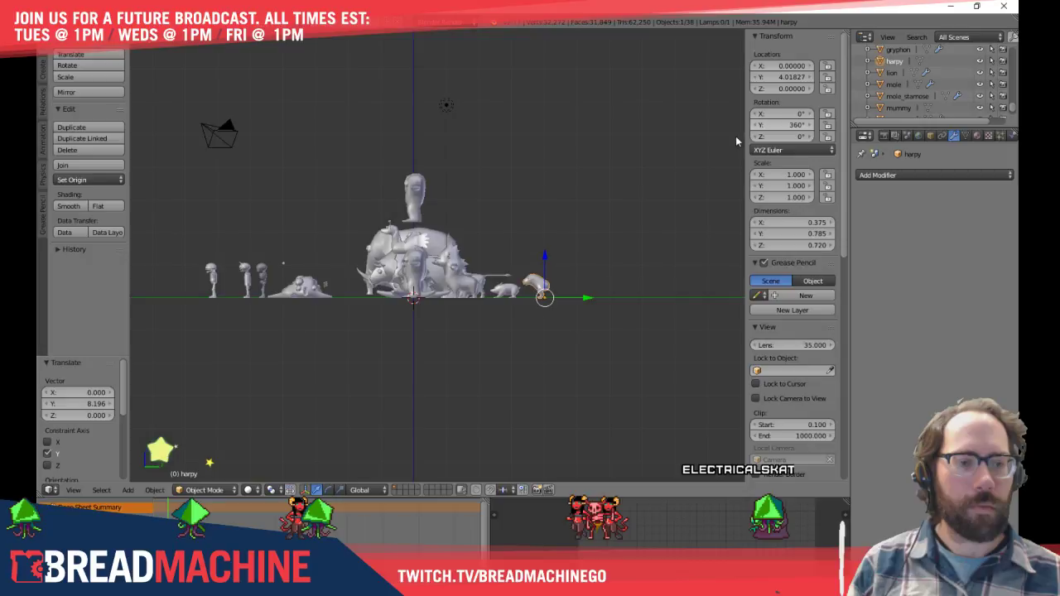
In a top wireframe view, delete the vertices of the harpy's negative-X half, keeping the centre line
{"action": "key", "text": "Tab"}
{"action": "scroll", "coordinate": [408, 257], "scroll_direction": "up", "scroll_amount": 7}
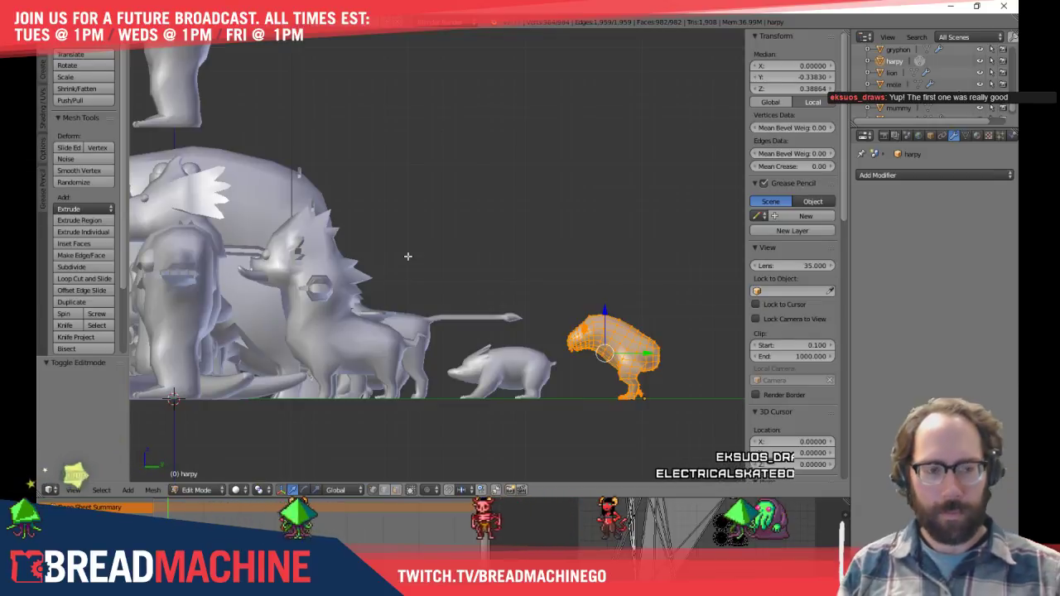
{"action": "key", "text": "KP_7"}
{"action": "scroll", "coordinate": [583, 321], "scroll_direction": "down", "scroll_amount": 1}
{"action": "scroll", "coordinate": [586, 318], "scroll_direction": "up", "scroll_amount": 5}
{"action": "middle_click_drag", "start_coordinate": [587, 317], "coordinate": [212, 161], "text": "shift"}
{"action": "scroll", "coordinate": [438, 260], "scroll_direction": "up", "scroll_amount": 4}
{"action": "mouse_move", "coordinate": [430, 242]}
{"action": "middle_mouse_down", "text": "shift"}
{"action": "mouse_move", "coordinate": [407, 203]}
{"action": "mouse_move", "coordinate": [380, 257]}
{"action": "middle_mouse_up", "text": "shift"}
{"action": "scroll", "coordinate": [398, 206], "scroll_direction": "down", "scroll_amount": 3}
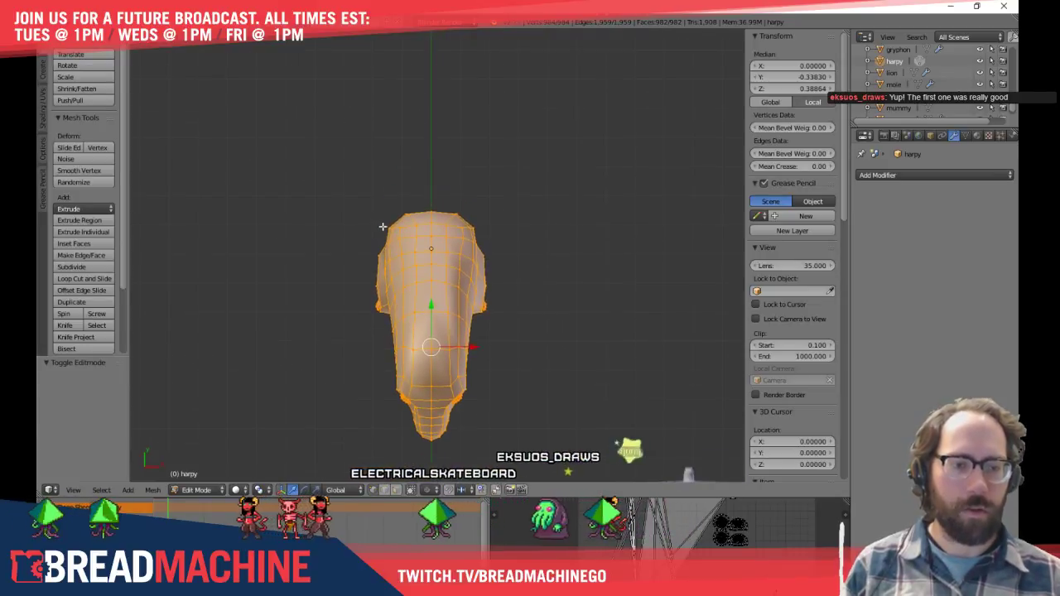
{"action": "middle_click_drag", "start_coordinate": [371, 203], "coordinate": [353, 177], "text": "shift"}
{"action": "scroll", "coordinate": [353, 177], "scroll_direction": "up", "scroll_amount": 1}
{"action": "key", "text": "z"}
{"action": "key", "text": "a"}
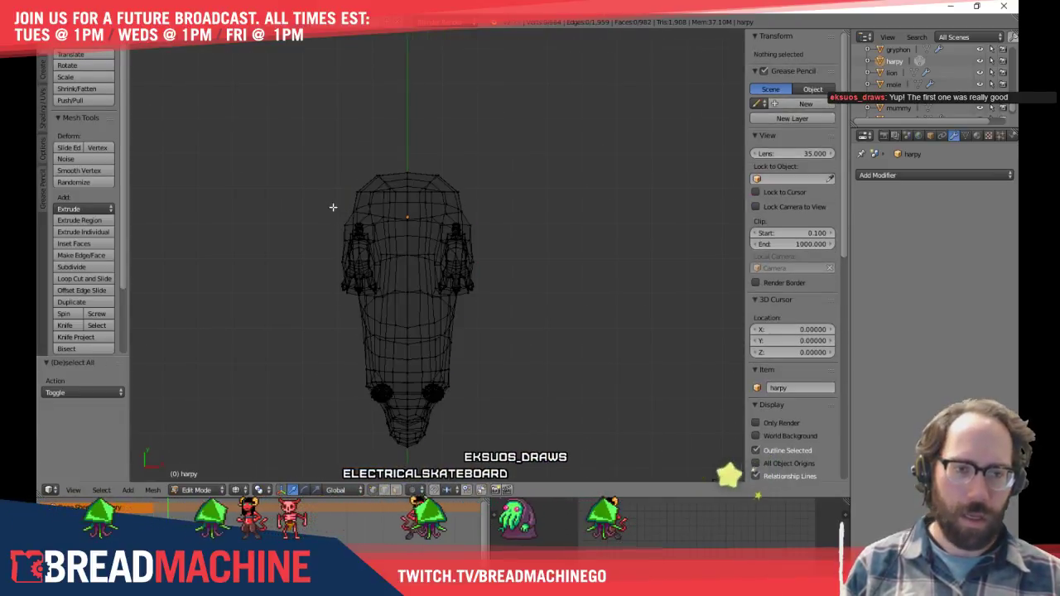
{"action": "key", "text": "b"}
{"action": "left_click_drag", "start_coordinate": [307, 140], "coordinate": [403, 476]}
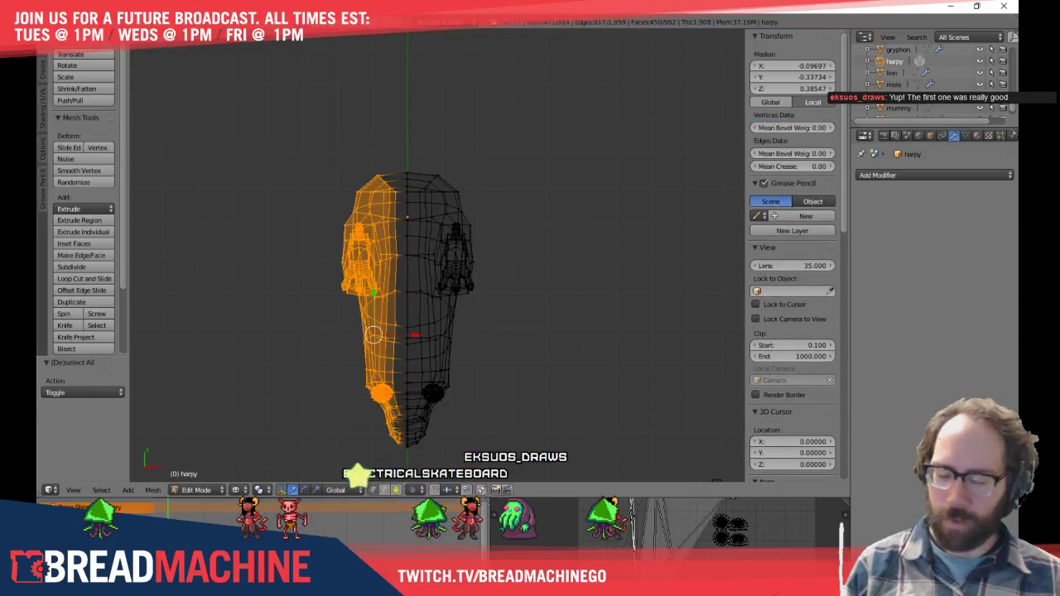
{"action": "key", "text": "x"}
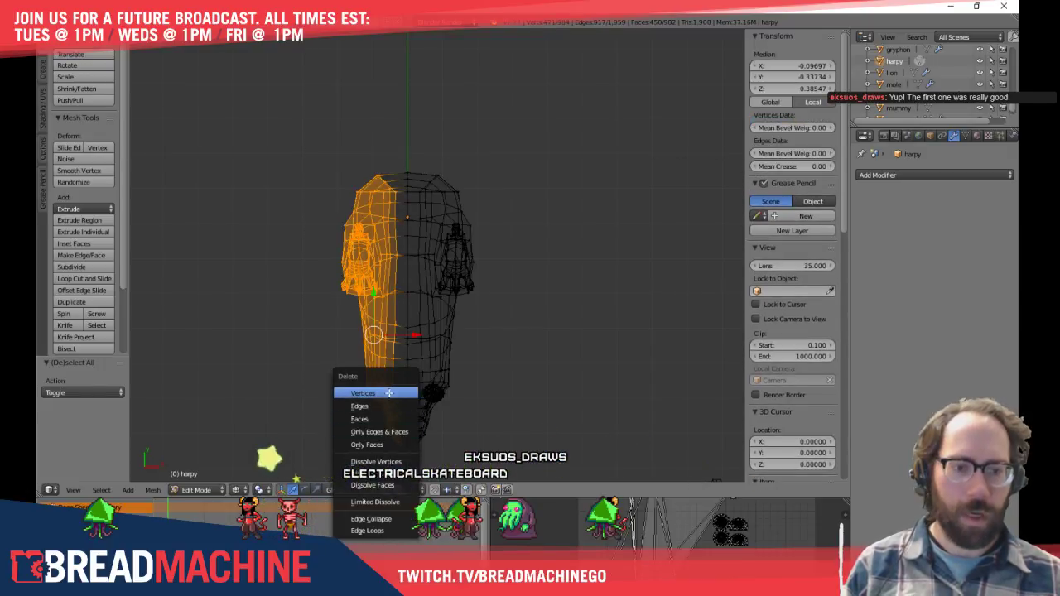
{"action": "left_click", "coordinate": [389, 393]}
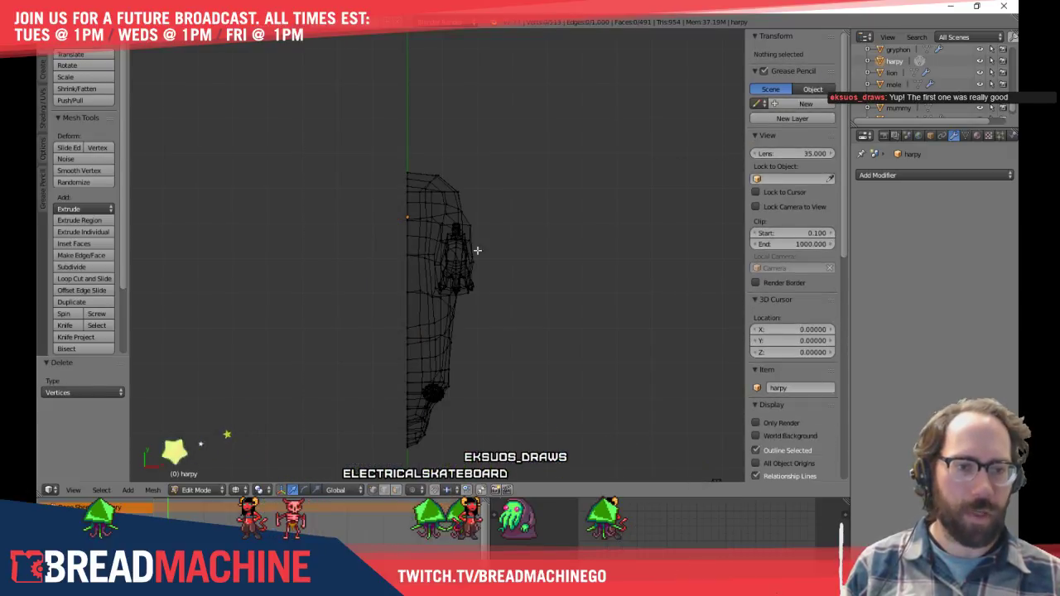
Add a Mirror modifier across X to the half mesh, then leave Edit Mode and deselect everything
{"action": "left_click", "coordinate": [884, 176]}
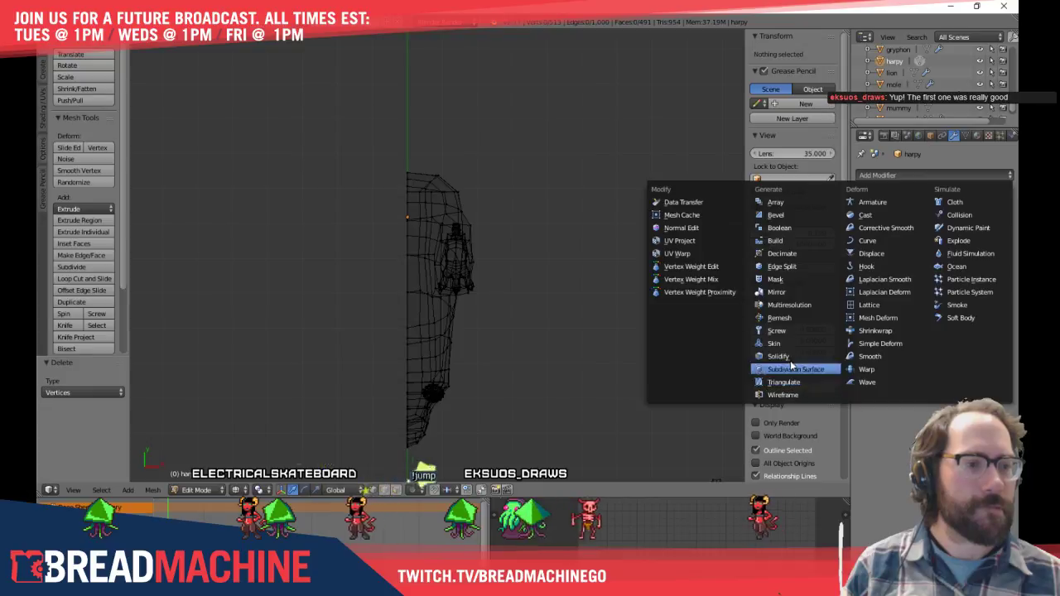
{"action": "left_click", "coordinate": [778, 292]}
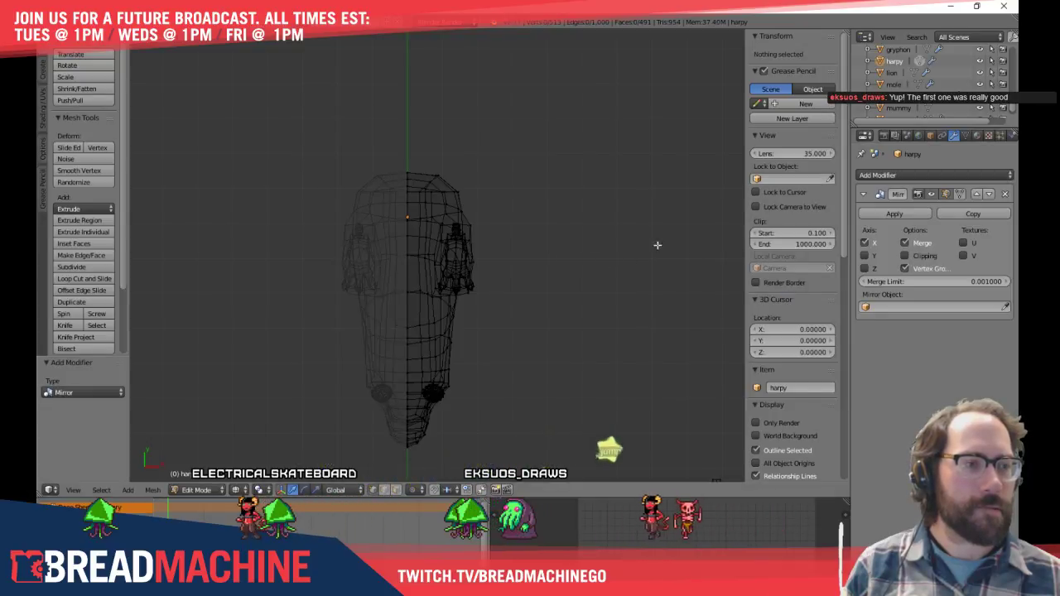
{"action": "key", "text": "Tab"}
{"action": "key", "text": "a"}
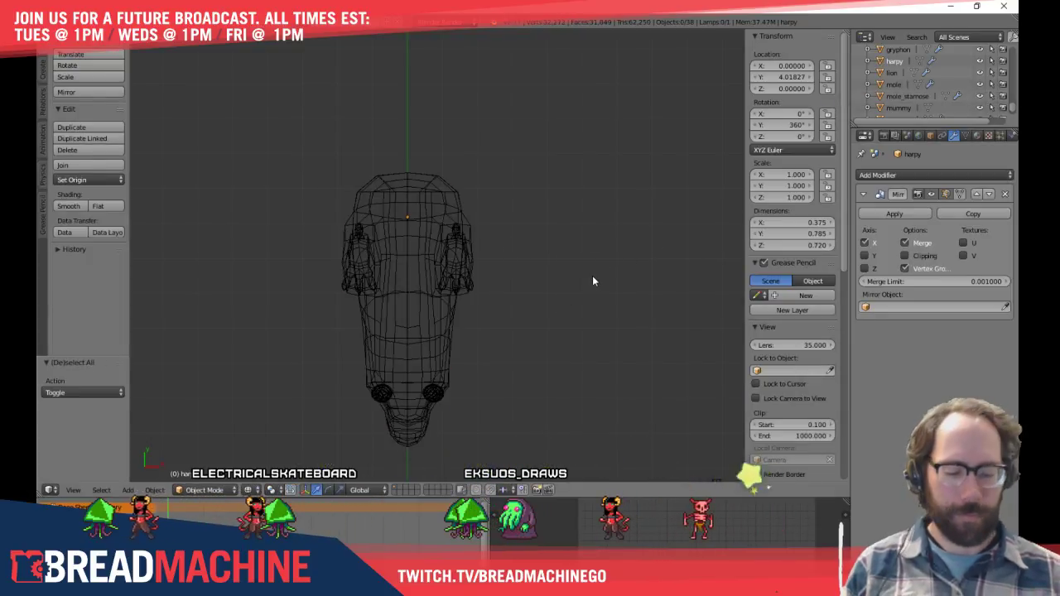
Select the harpy and isolate it in local view from the side with solid shading
{"action": "key", "text": "KP_3"}
{"action": "scroll", "coordinate": [549, 276], "scroll_direction": "down", "scroll_amount": 8}
{"action": "middle_click_drag", "start_coordinate": [527, 280], "coordinate": [425, 133], "text": "shift"}
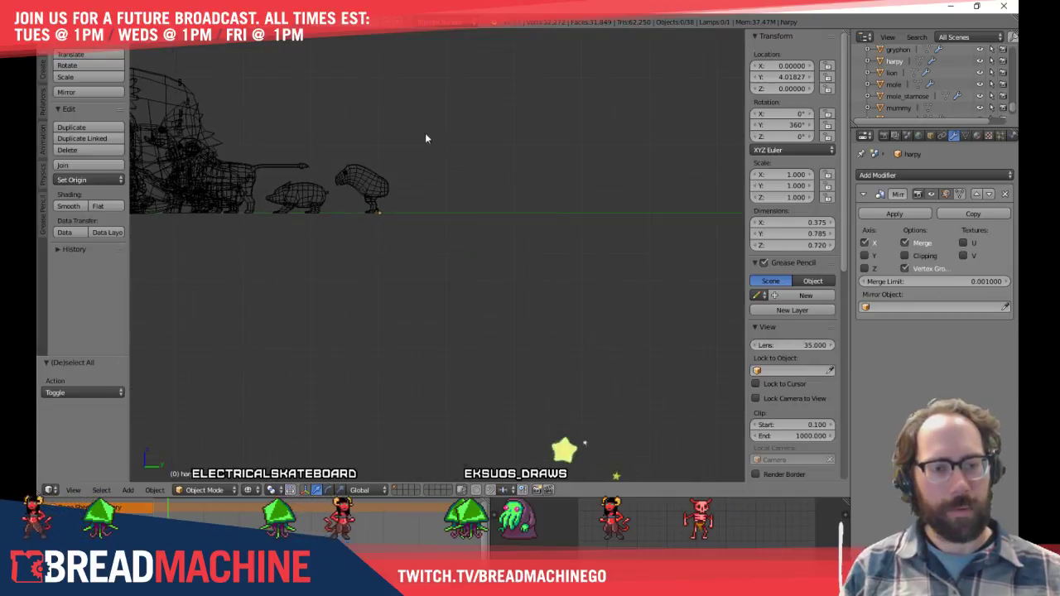
{"action": "right_click", "coordinate": [412, 212]}
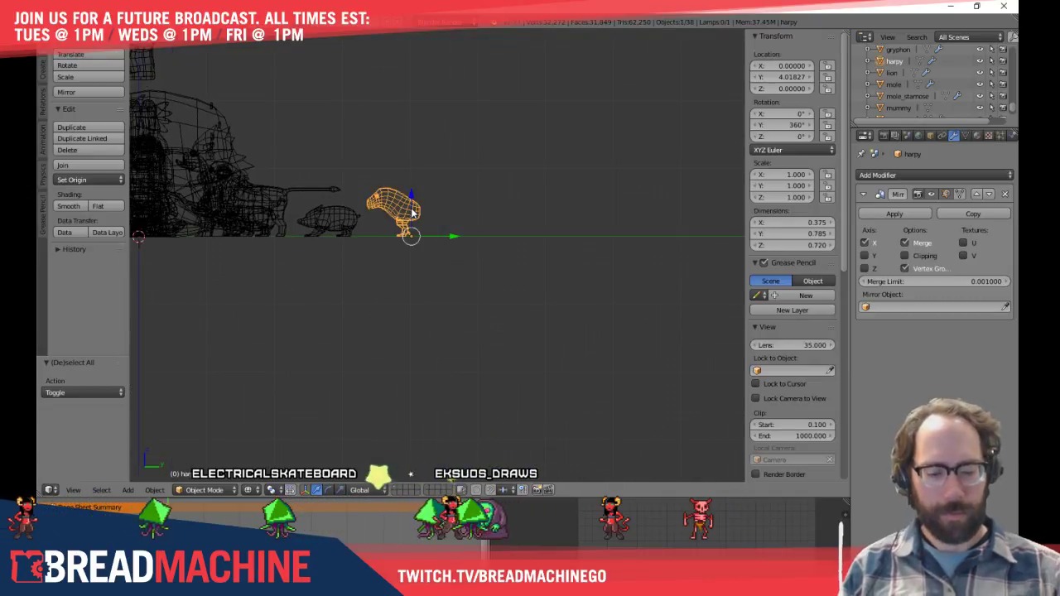
{"action": "key", "text": "KP_Divide"}
{"action": "key", "text": "z"}
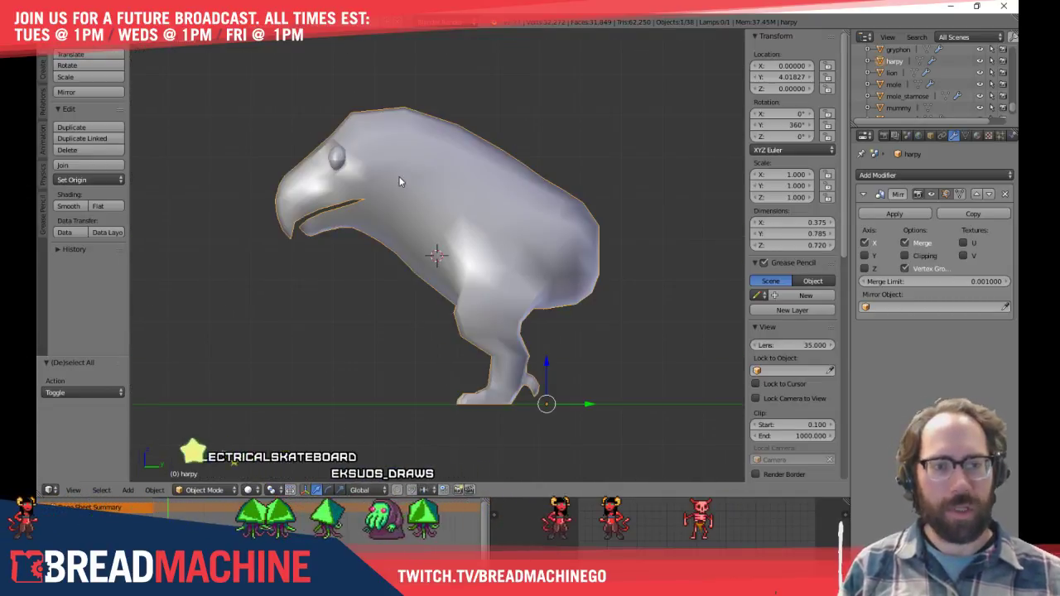
Enter Edit Mode and select the upper lip edges at the corner of the harpy's mouth
{"action": "scroll", "coordinate": [394, 199], "scroll_direction": "up", "scroll_amount": 5}
{"action": "scroll", "coordinate": [394, 196], "scroll_direction": "down", "scroll_amount": 5}
{"action": "key", "text": "Tab"}
{"action": "middle_click_drag", "start_coordinate": [395, 220], "coordinate": [431, 305]}
{"action": "scroll", "coordinate": [450, 269], "scroll_direction": "up", "scroll_amount": 3}
{"action": "right_click", "coordinate": [478, 239]}
{"action": "right_click", "coordinate": [428, 253], "text": "shift"}
{"action": "right_click", "coordinate": [463, 244], "text": "shift"}
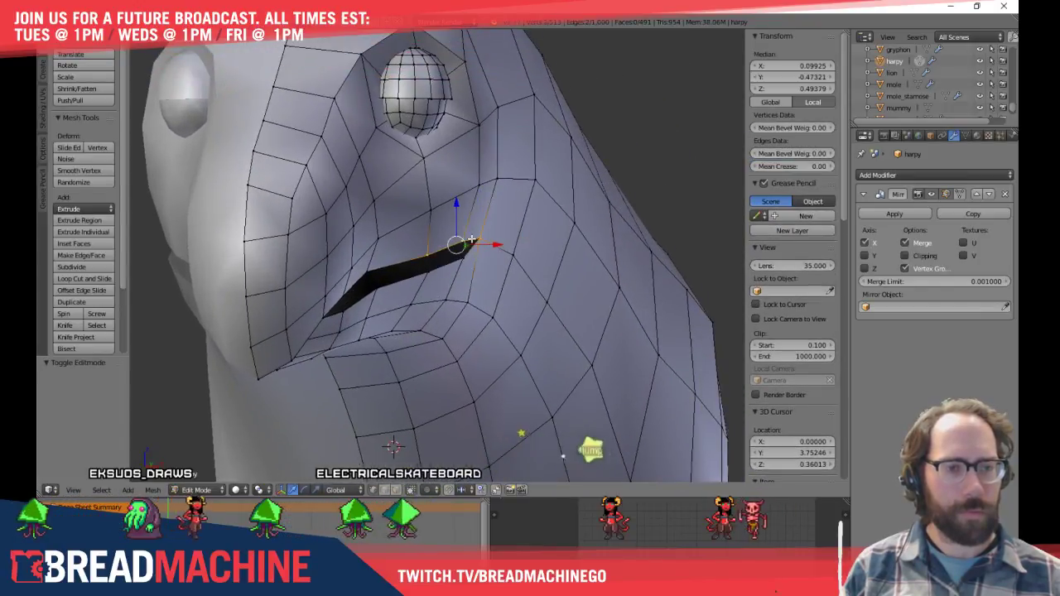
Replace the selection with the edge loop along the upper beak's mouth opening and hide it
{"action": "key", "text": "a"}
{"action": "right_click", "coordinate": [428, 252]}
{"action": "right_click", "coordinate": [463, 242], "text": "shift"}
{"action": "left_click_drag", "start_coordinate": [483, 248], "coordinate": [491, 257]}
{"action": "middle_click_drag", "start_coordinate": [490, 263], "coordinate": [398, 257]}
{"action": "key", "text": "a"}
{"action": "right_click", "coordinate": [400, 260], "text": "alt"}
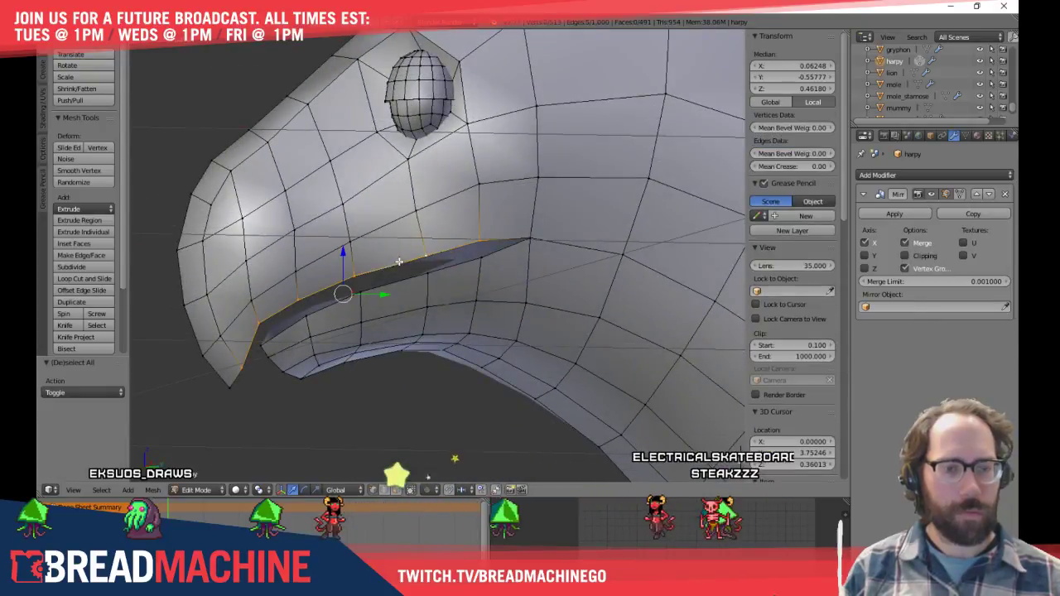
{"action": "key", "text": "h"}
Extrude the four edges along the lower beak's mouth opening inward by -0.036 along X, with Mirror clipping enabled
{"action": "middle_click_drag", "start_coordinate": [409, 251], "coordinate": [454, 279]}
{"action": "scroll", "coordinate": [454, 280], "scroll_direction": "up", "scroll_amount": 3}
{"action": "key", "text": "ctrl+Tab"}
{"action": "left_click", "coordinate": [496, 255]}
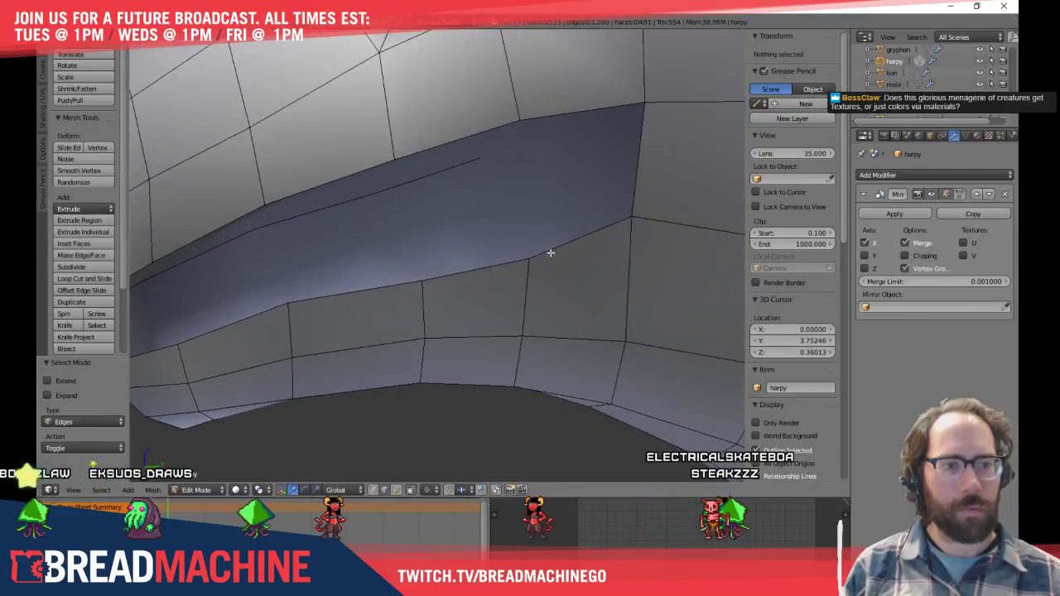
{"action": "right_click", "coordinate": [484, 265]}
{"action": "middle_click_drag", "start_coordinate": [226, 317], "coordinate": [312, 313]}
{"action": "middle_click_drag", "start_coordinate": [246, 352], "coordinate": [472, 362]}
{"action": "key", "text": "g"}
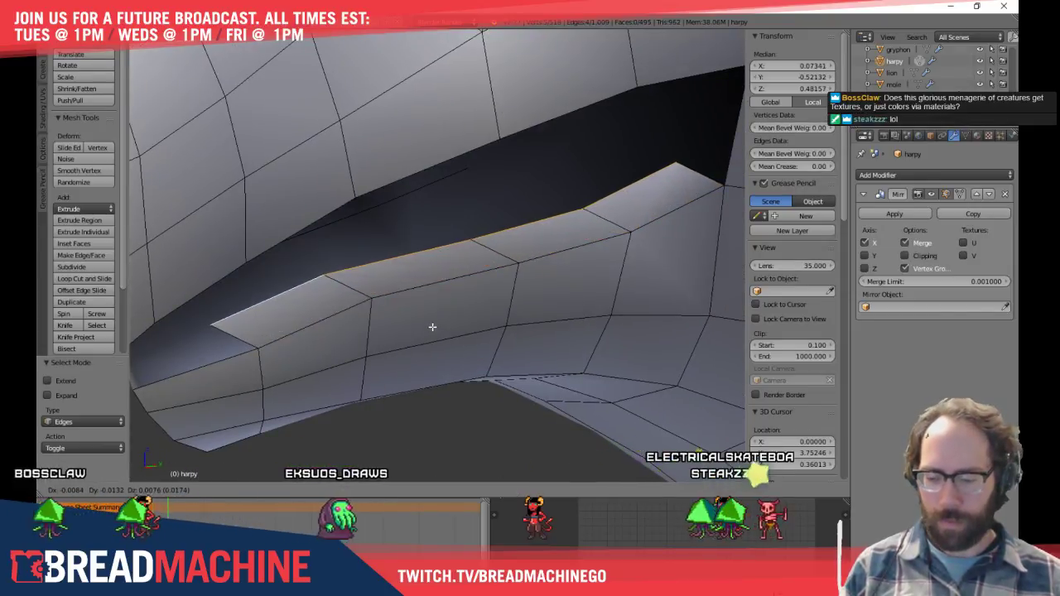
{"action": "key", "text": "x"}
{"action": "left_click", "coordinate": [429, 325]}
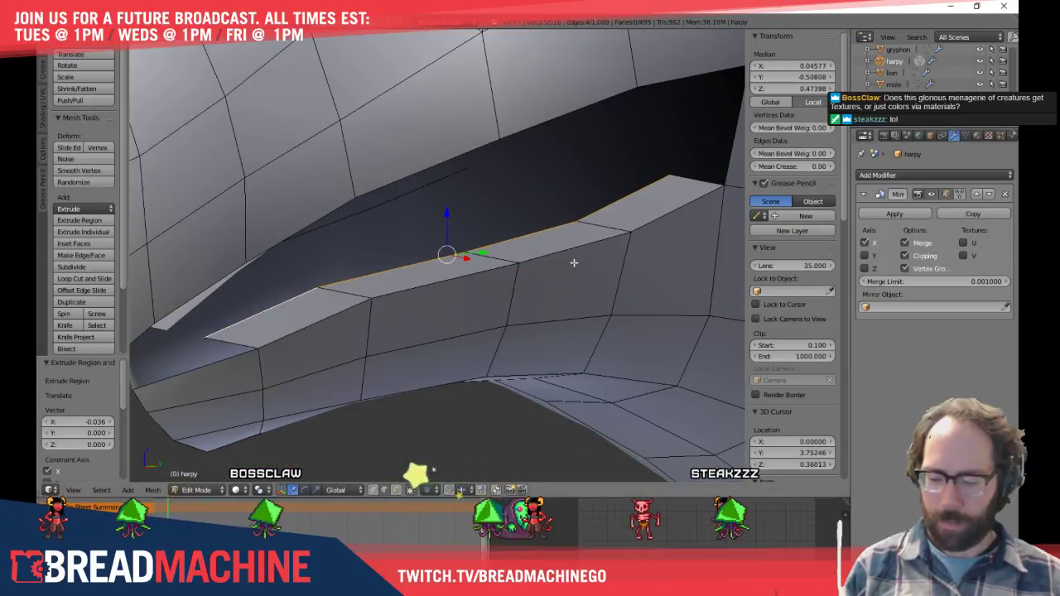
Move the extruded lower-beak edges along X to the mirror centre line and clear the selection
{"action": "key", "text": "g"}
{"action": "key", "text": "x"}
{"action": "left_click", "coordinate": [371, 178]}
{"action": "key", "text": "a"}
Select the two mouth-opening edges near the lower beak's tip and fill the gap between them with a face
{"action": "middle_click_drag", "start_coordinate": [455, 190], "coordinate": [420, 179]}
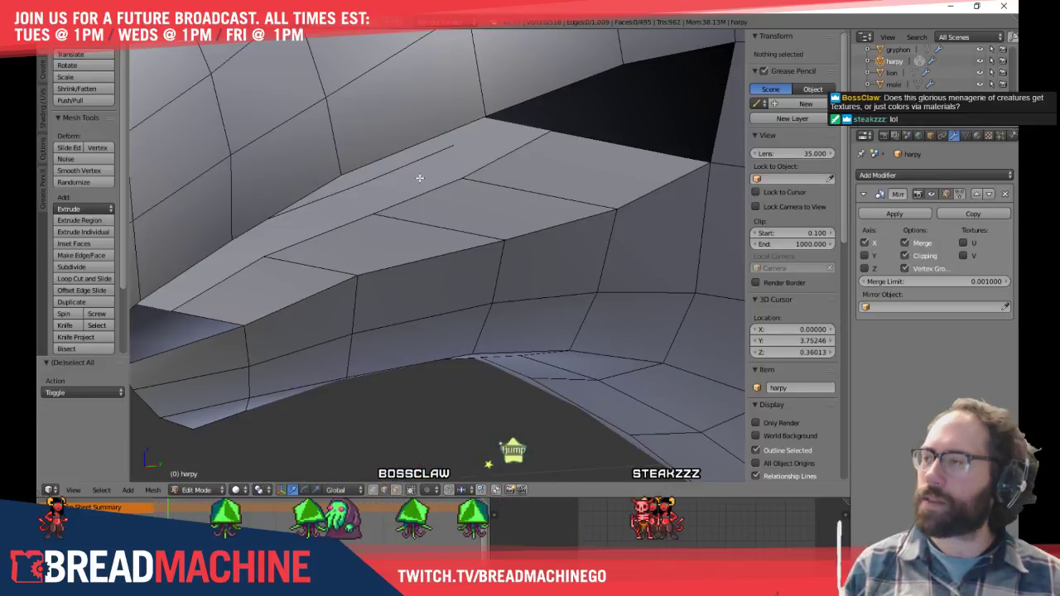
{"action": "middle_click_drag", "start_coordinate": [286, 268], "coordinate": [406, 278]}
{"action": "key", "text": "ctrl+Tab"}
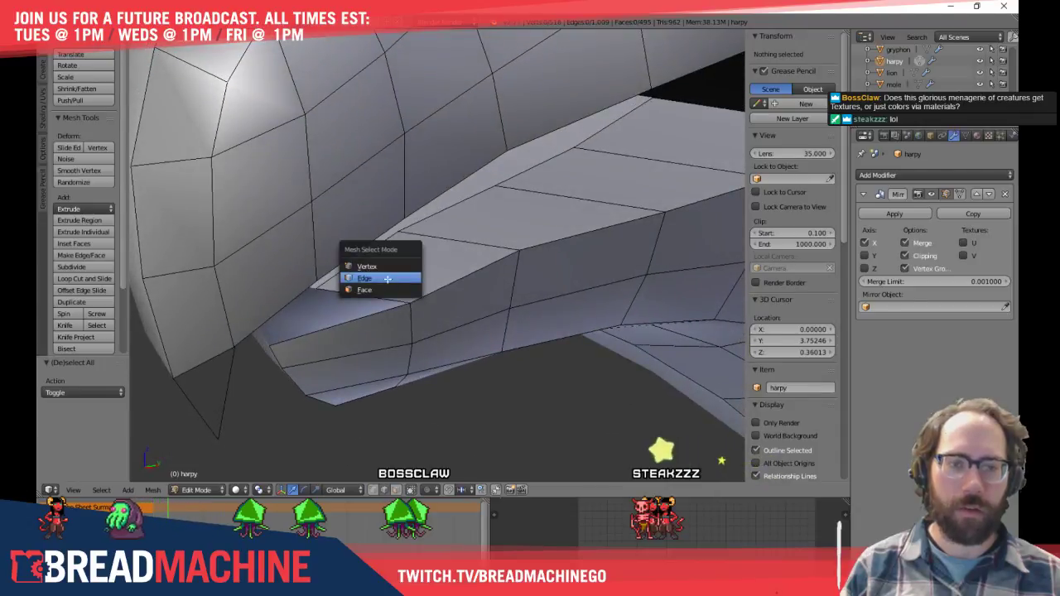
{"action": "left_click", "coordinate": [387, 279]}
{"action": "right_click", "coordinate": [365, 291]}
{"action": "middle_click_drag", "start_coordinate": [344, 322], "coordinate": [432, 293], "text": "shift"}
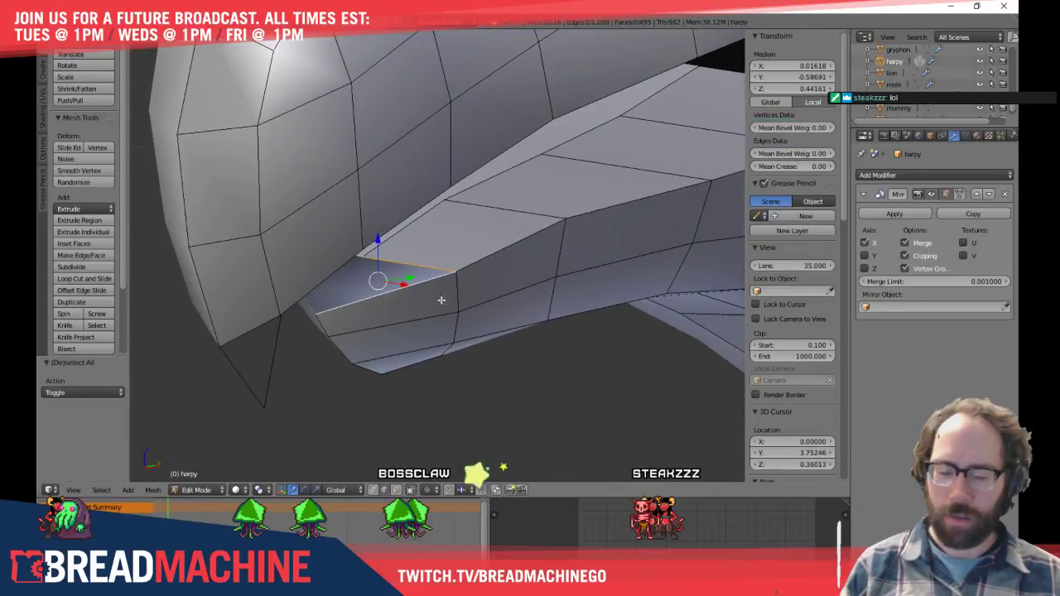
{"action": "key", "text": "a"}
Select the face loops around the corner of the harpy's mouth and hide them to expose the interior
{"action": "middle_click_drag", "start_coordinate": [518, 273], "coordinate": [373, 276]}
{"action": "middle_click_drag", "start_coordinate": [359, 318], "coordinate": [475, 220]}
{"action": "key", "text": "ctrl+Tab"}
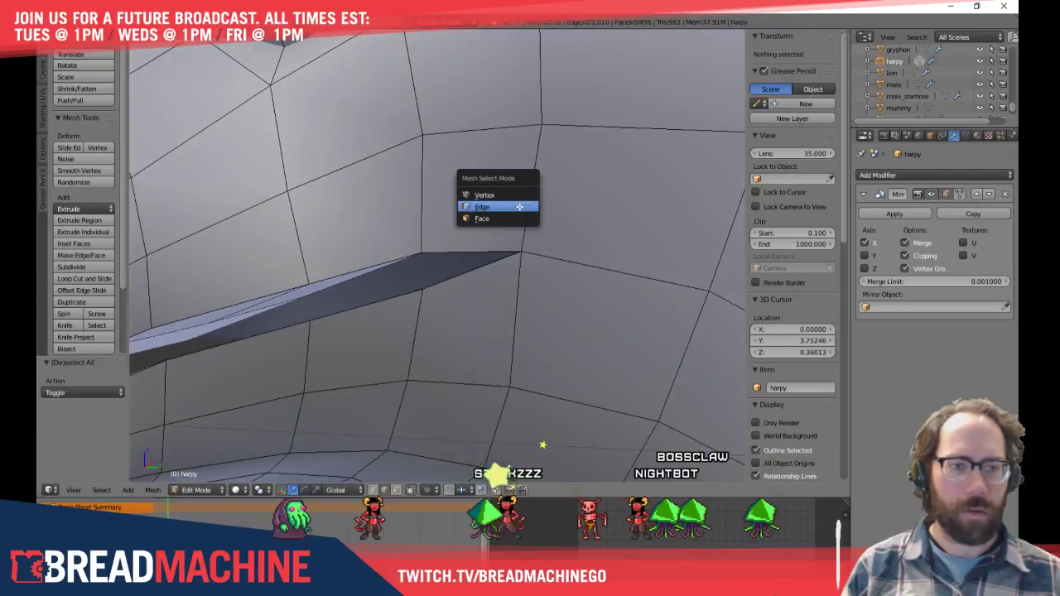
{"action": "left_click", "coordinate": [508, 221]}
{"action": "right_click", "coordinate": [514, 207], "text": "alt"}
{"action": "right_click", "coordinate": [508, 311], "text": "alt+shift"}
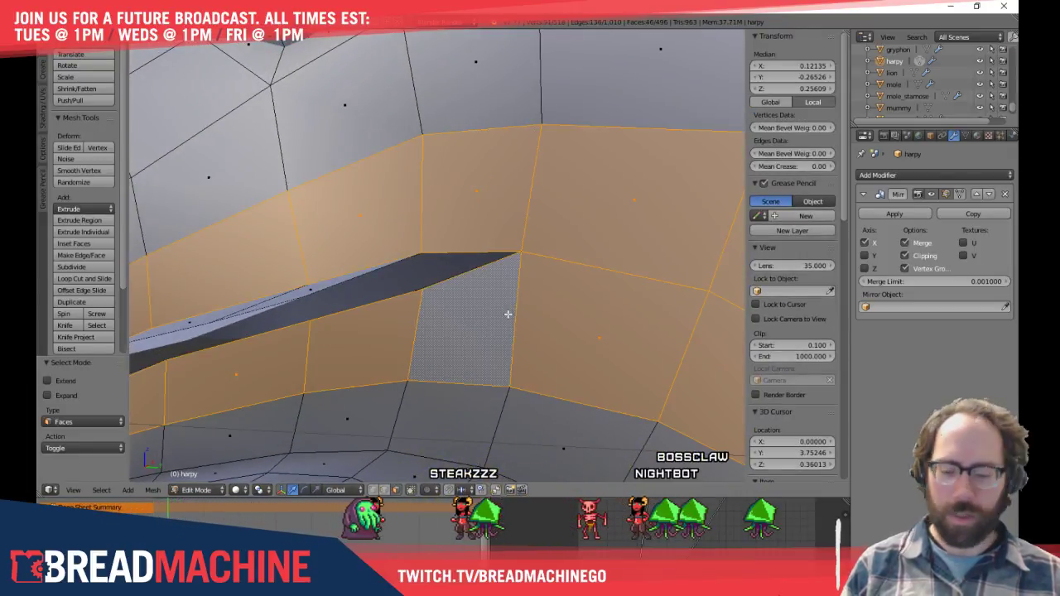
{"action": "key", "text": "h"}
{"action": "middle_click_drag", "start_coordinate": [509, 310], "coordinate": [487, 312]}
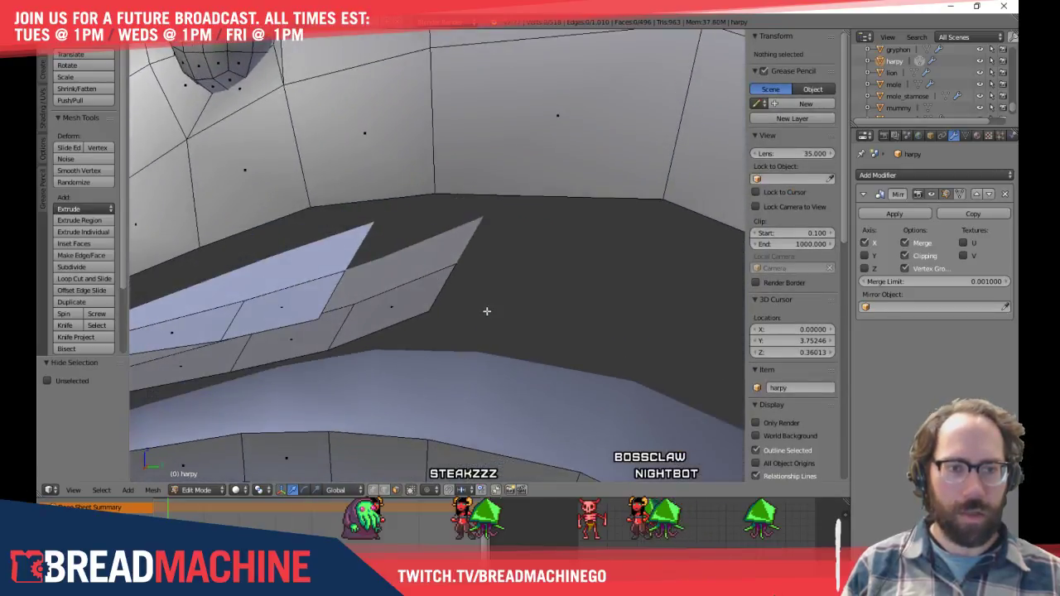
Fill a face between the back end edges of the upper and lower mouth surfaces, then clear the selection
{"action": "right_click", "coordinate": [331, 293]}
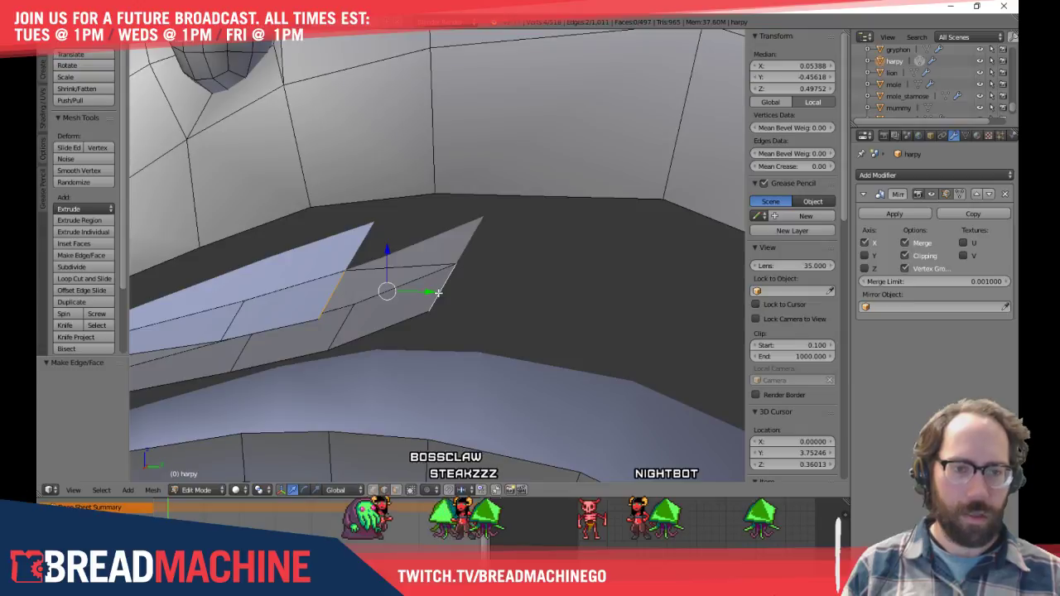
{"action": "key", "text": "a"}
{"action": "middle_click_drag", "start_coordinate": [378, 318], "coordinate": [423, 324]}
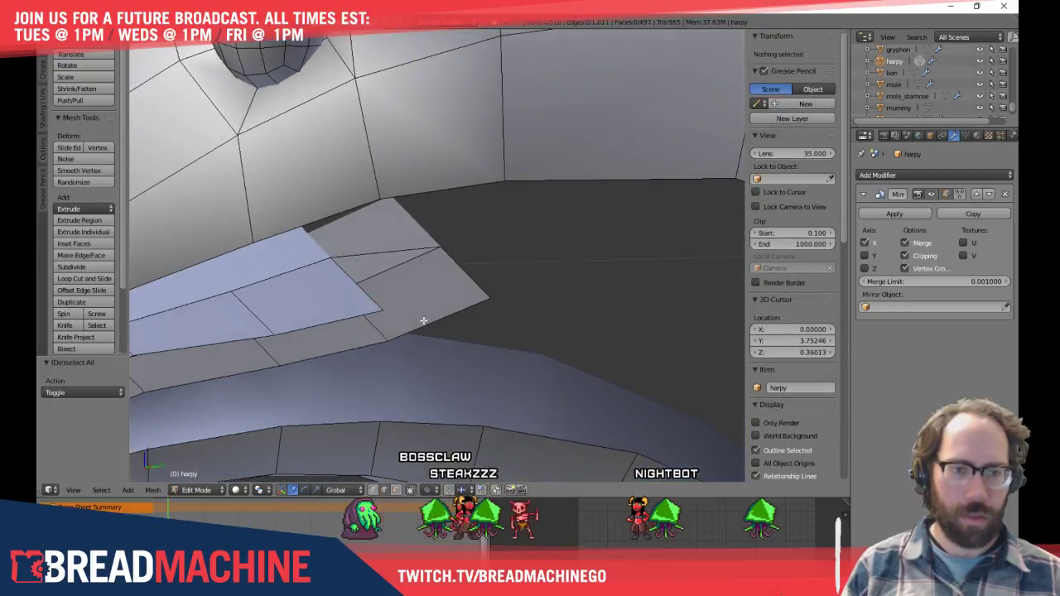
Select the two end edges bounding the new mouth face and check the join in wireframe and solid shading
{"action": "right_click", "coordinate": [367, 299]}
{"action": "right_click", "coordinate": [467, 266], "text": "shift"}
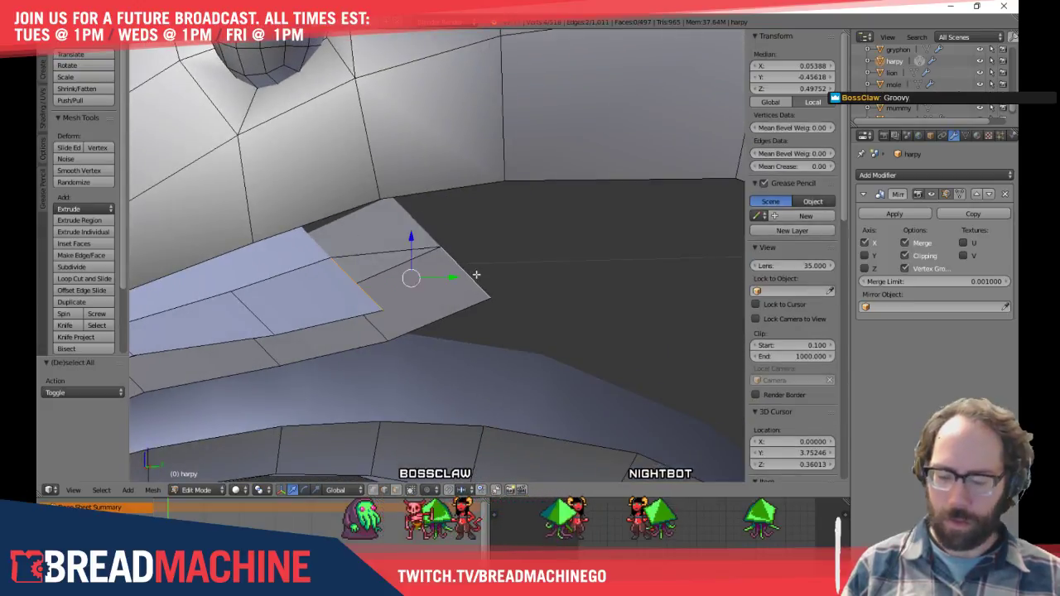
{"action": "middle_click_drag", "start_coordinate": [474, 278], "coordinate": [417, 302]}
{"action": "key", "text": "z"}
{"action": "key", "text": "z"}
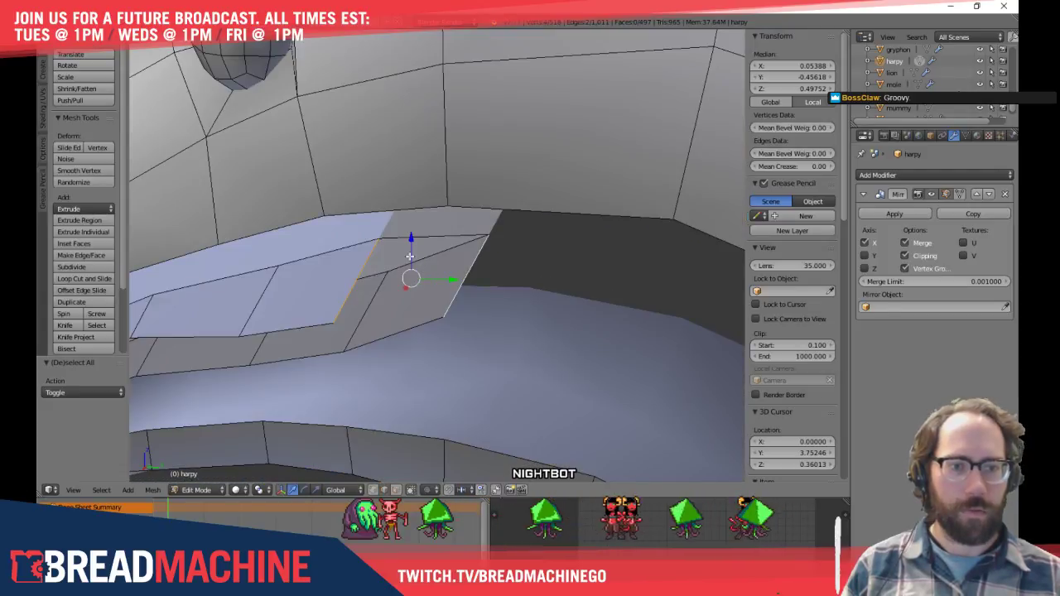
{"action": "key", "text": "a"}
Reveal the hidden faces and select the new face at the mouth corner in face select mode
{"action": "middle_click_drag", "start_coordinate": [405, 246], "coordinate": [430, 256]}
{"action": "key", "text": "alt+h"}
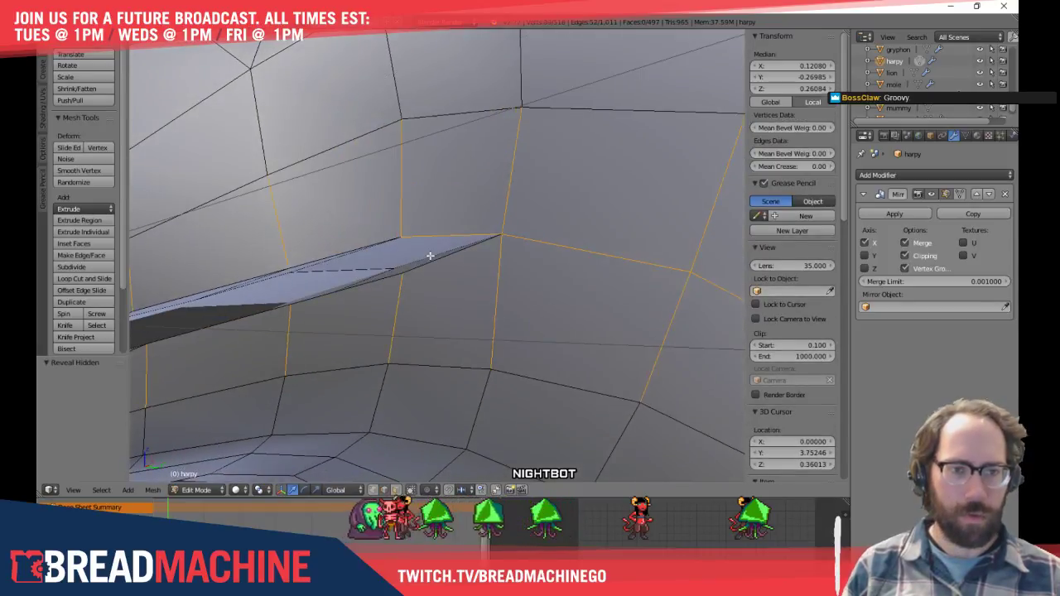
{"action": "key", "text": "a"}
{"action": "right_click", "coordinate": [430, 256]}
{"action": "key", "text": "ctrl+Tab"}
{"action": "left_click", "coordinate": [392, 266]}
{"action": "right_click", "coordinate": [408, 250]}
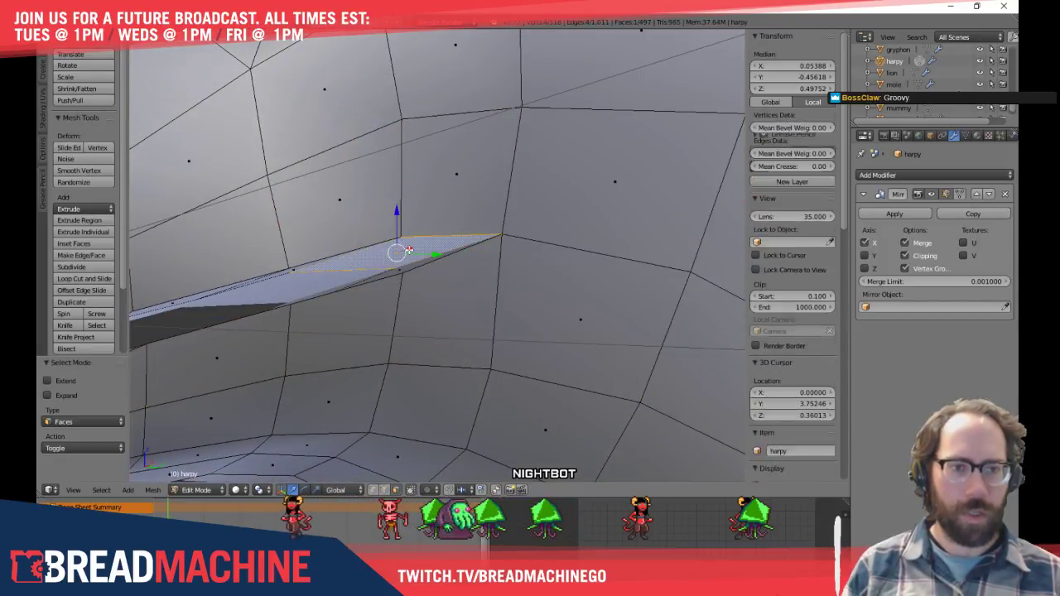
Examine the mouth corner face in wireframe shading, clear the selection and return to Object Mode
{"action": "key", "text": "a"}
{"action": "mouse_move", "coordinate": [408, 250]}
{"action": "middle_mouse_down"}
{"action": "mouse_move", "coordinate": [450, 221]}
{"action": "mouse_move", "coordinate": [455, 277]}
{"action": "mouse_move", "coordinate": [466, 235]}
{"action": "middle_mouse_up"}
{"action": "right_click", "coordinate": [462, 206]}
{"action": "key", "text": "z"}
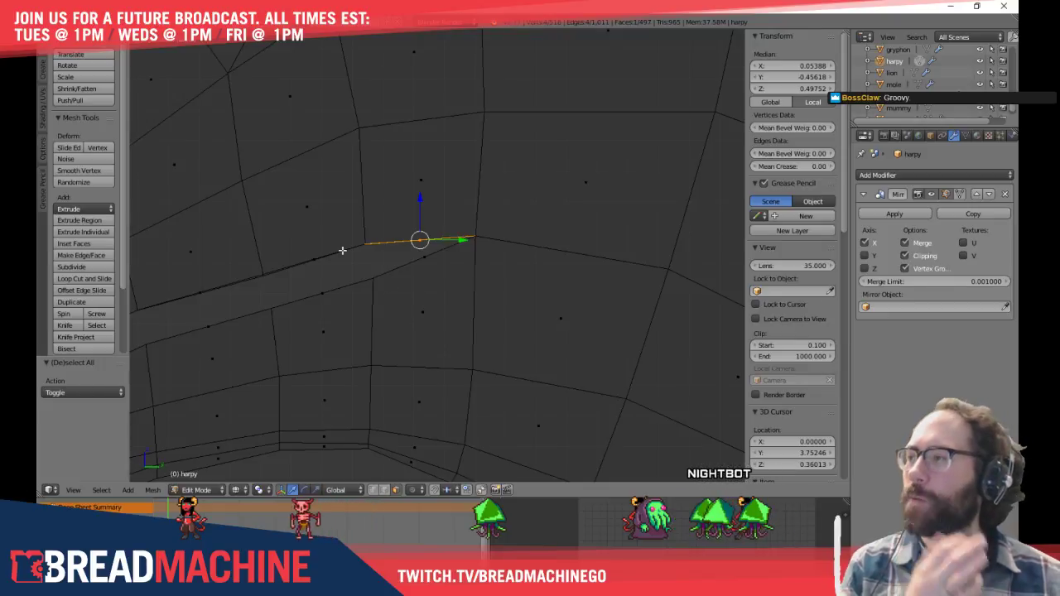
{"action": "key", "text": "a"}
{"action": "scroll", "coordinate": [365, 373], "scroll_direction": "down", "scroll_amount": 4}
{"action": "middle_click_drag", "start_coordinate": [415, 285], "coordinate": [455, 282], "text": "shift"}
{"action": "key", "text": "Tab"}
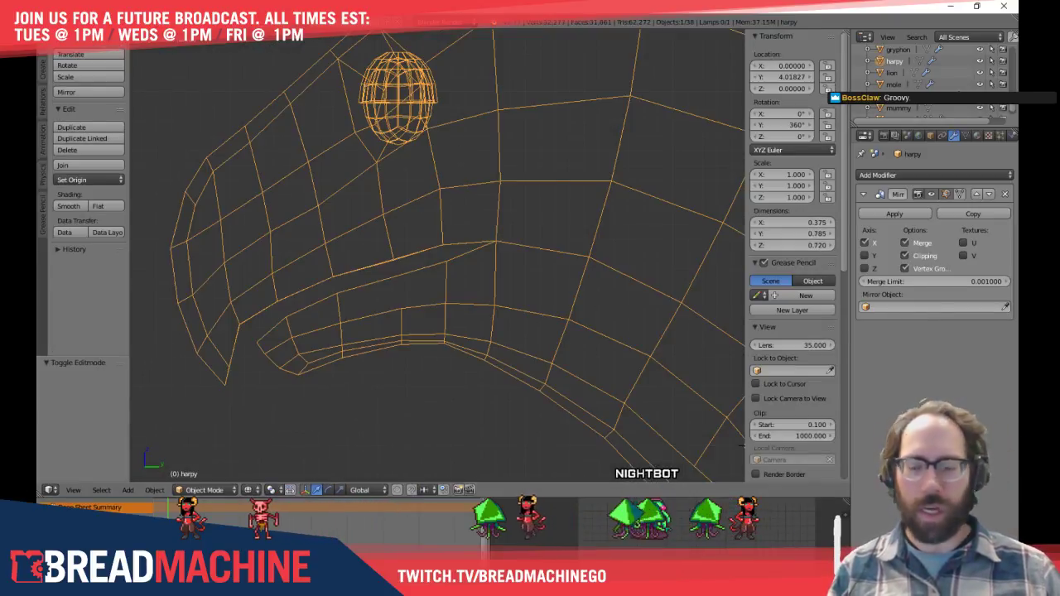
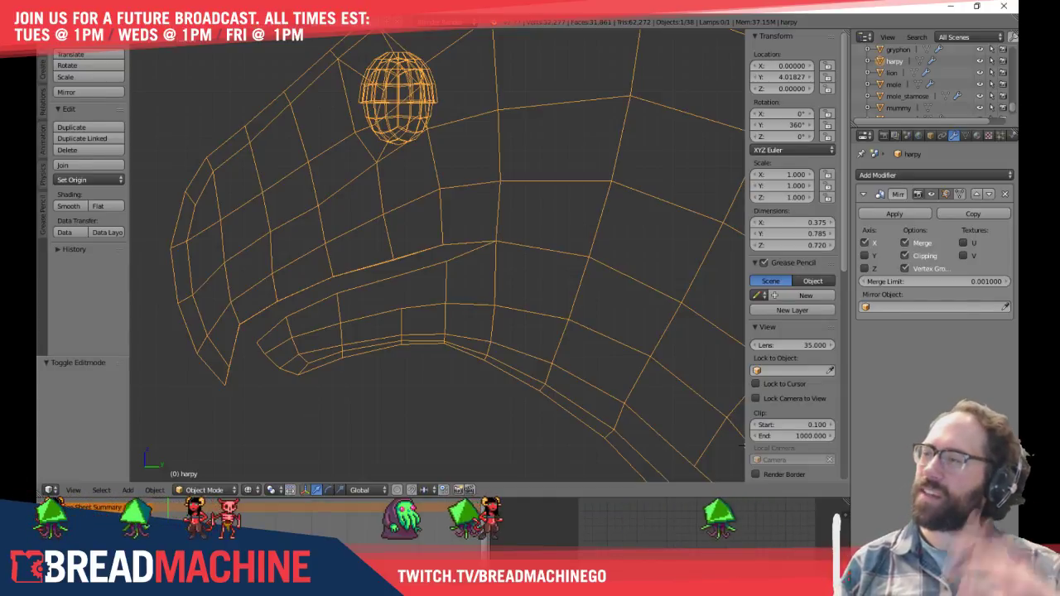
Examine the harpy's head and eye area from above in solid and wireframe shading, returning to Edit Mode
{"action": "mouse_move", "coordinate": [213, 99]}
{"action": "middle_mouse_down"}
{"action": "mouse_move", "coordinate": [393, 180]}
{"action": "mouse_move", "coordinate": [440, 180]}
{"action": "mouse_move", "coordinate": [413, 177]}
{"action": "mouse_move", "coordinate": [447, 163]}
{"action": "mouse_move", "coordinate": [478, 199]}
{"action": "mouse_move", "coordinate": [453, 194]}
{"action": "middle_mouse_up"}
{"action": "key", "text": "z"}
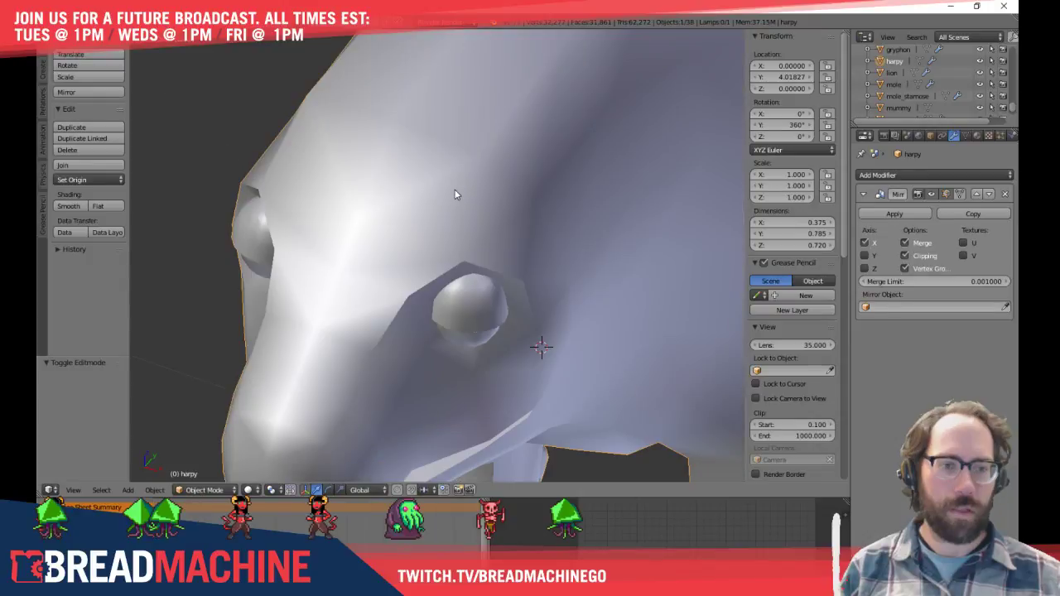
{"action": "key", "text": "Tab"}
{"action": "key", "text": "KP_7"}
{"action": "key", "text": "z"}
{"action": "middle_click_drag", "start_coordinate": [408, 227], "coordinate": [203, 47], "text": "shift"}
{"action": "middle_click_drag", "start_coordinate": [546, 213], "coordinate": [502, 264], "text": "shift"}
{"action": "key", "text": "z"}
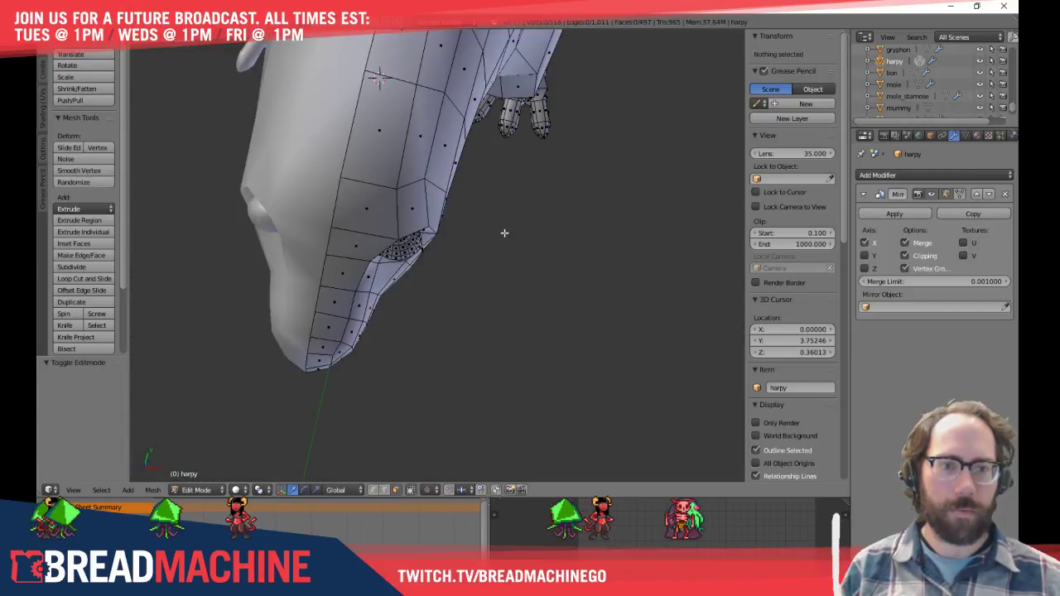
Select the harpy's linked eyeball geometry in vertex select mode, delete its vertices and return to Object Mode
{"action": "key", "text": "KP_3"}
{"action": "scroll", "coordinate": [428, 201], "scroll_direction": "down", "scroll_amount": 7}
{"action": "middle_click_drag", "start_coordinate": [428, 201], "coordinate": [441, 285], "text": "shift"}
{"action": "scroll", "coordinate": [521, 218], "scroll_direction": "up", "scroll_amount": 7}
{"action": "scroll", "coordinate": [521, 218], "scroll_direction": "up", "scroll_amount": 2}
{"action": "middle_click_drag", "start_coordinate": [344, 96], "coordinate": [367, 155], "text": "shift"}
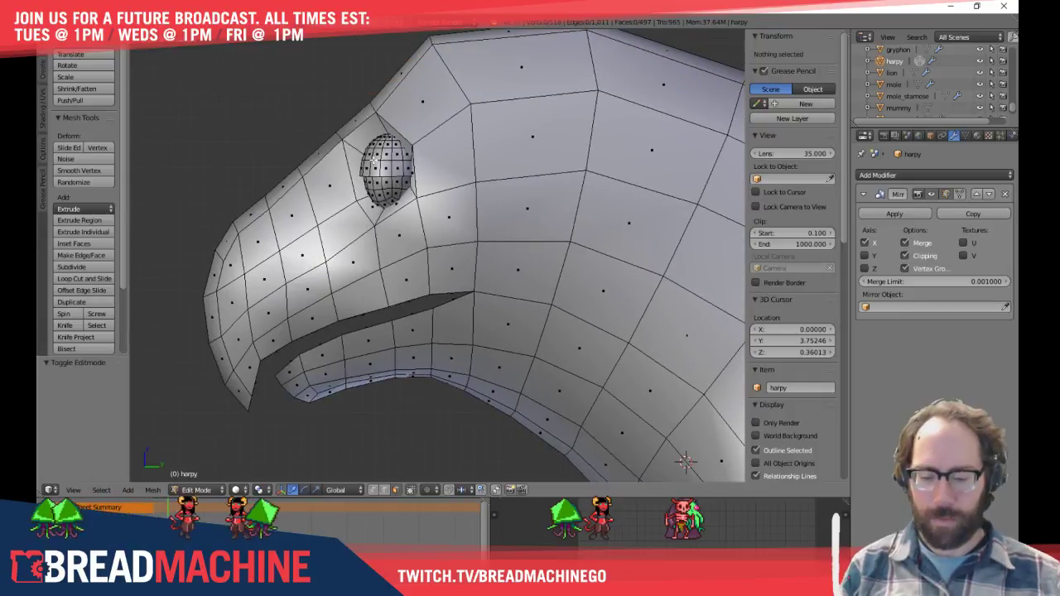
{"action": "key", "text": "ctrl+Tab"}
{"action": "left_click", "coordinate": [365, 147]}
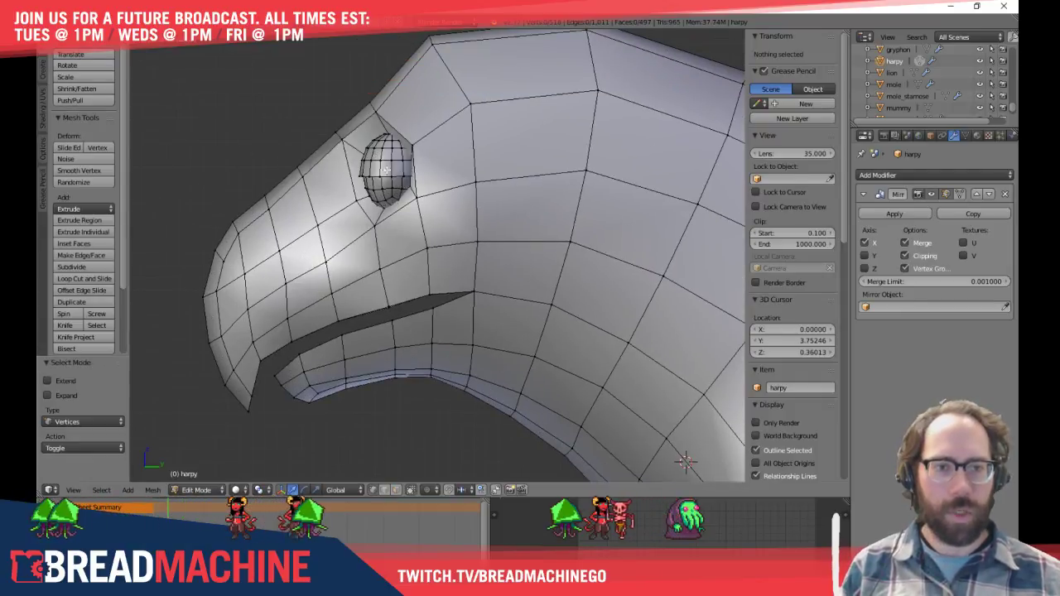
{"action": "key", "text": "l"}
{"action": "key", "text": "x"}
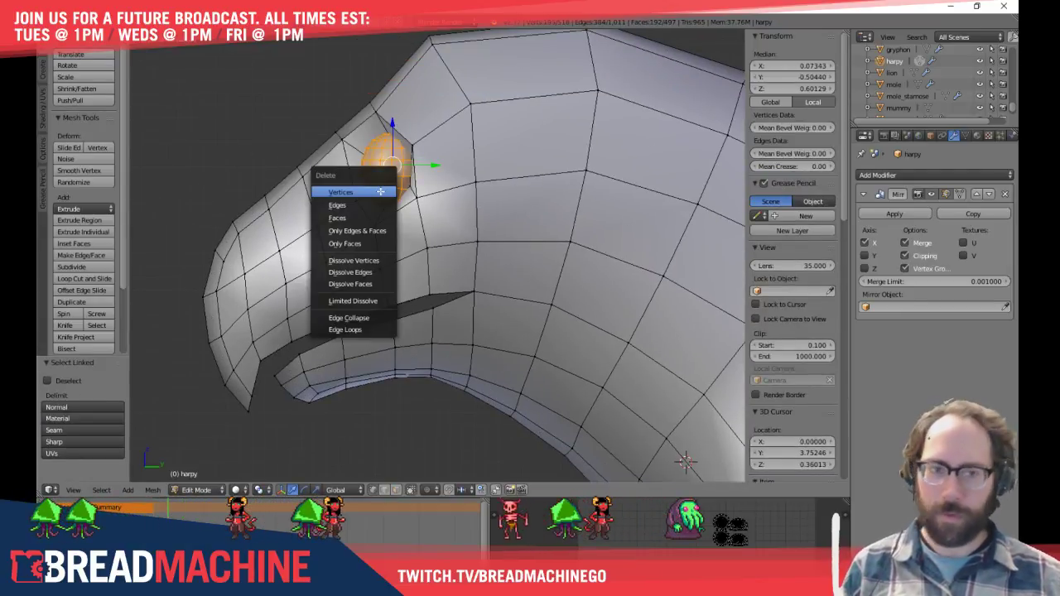
{"action": "left_click", "coordinate": [380, 191]}
{"action": "scroll", "coordinate": [379, 187], "scroll_direction": "down", "scroll_amount": 4}
{"action": "key", "text": "Tab"}
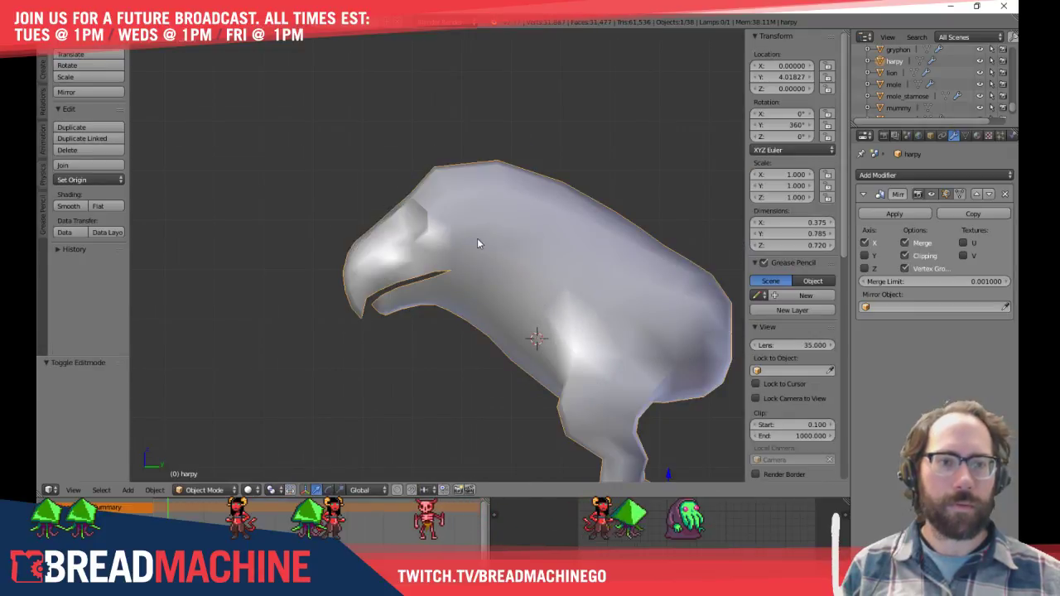
Leave local view, deselect the harpy and show all the creatures in solid shading
{"action": "scroll", "coordinate": [477, 237], "scroll_direction": "down", "scroll_amount": 2}
{"action": "middle_click_drag", "start_coordinate": [468, 150], "coordinate": [465, 201]}
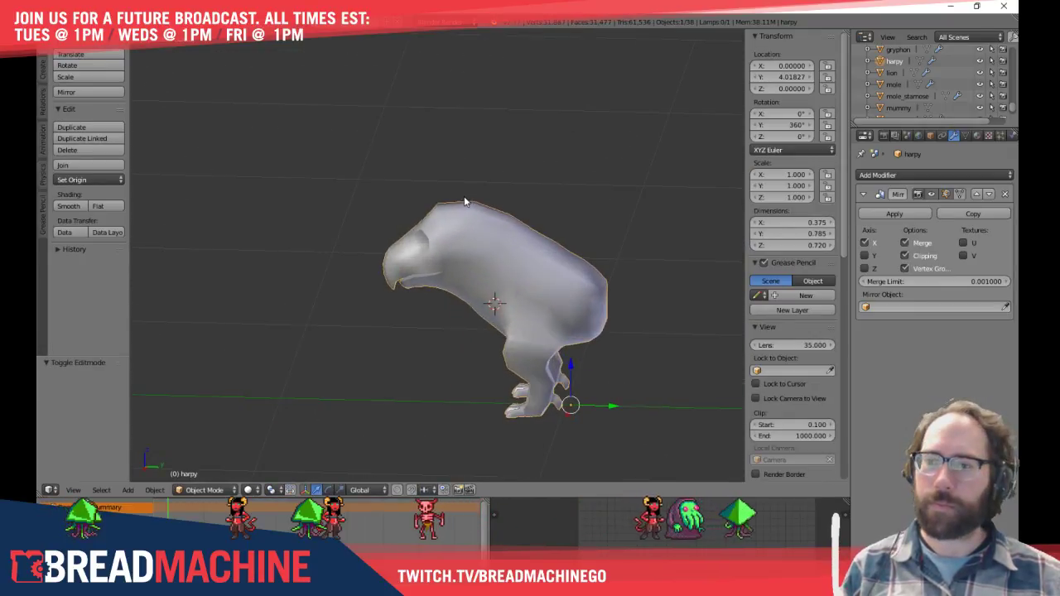
{"action": "scroll", "coordinate": [452, 181], "scroll_direction": "down", "scroll_amount": 3}
{"action": "key", "text": "KP_Divide"}
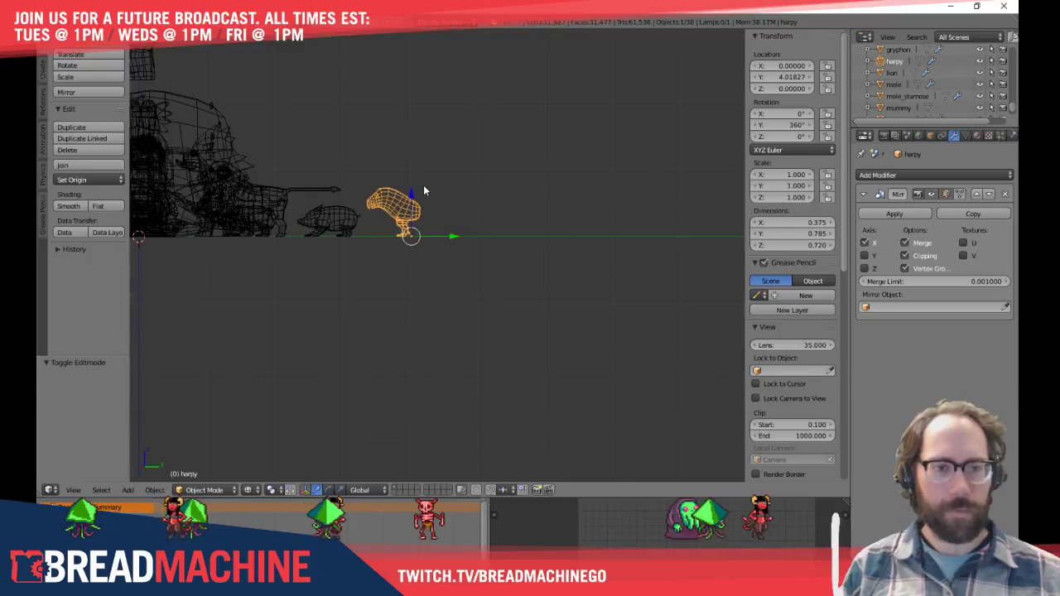
{"action": "key", "text": "a"}
{"action": "key", "text": "z"}
{"action": "scroll", "coordinate": [352, 163], "scroll_direction": "up", "scroll_amount": 6}
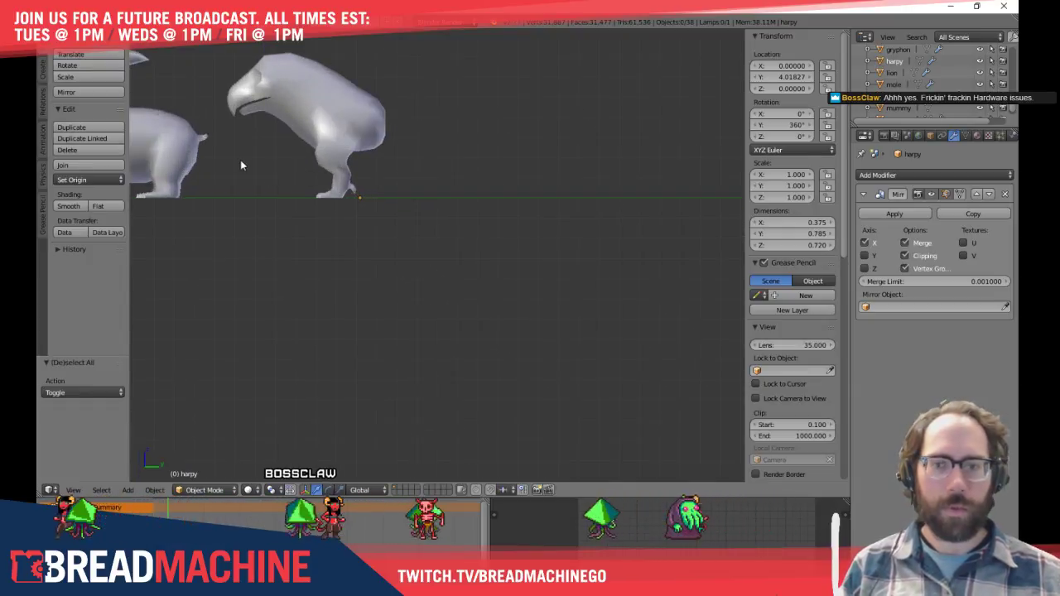
Duplicate the boar and place the copy above the harpy at about Y 3.780, Z 0.858
{"action": "middle_click_drag", "start_coordinate": [264, 184], "coordinate": [360, 332], "text": "shift"}
{"action": "right_click", "coordinate": [360, 332]}
{"action": "key", "text": "KP_3"}
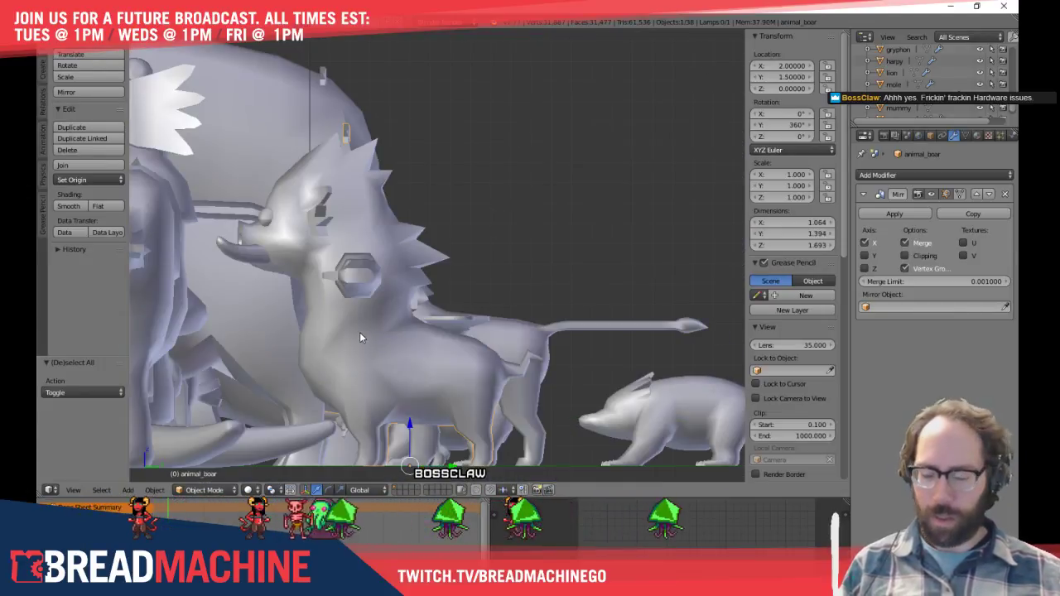
{"action": "key", "text": "shift+d"}
{"action": "left_click", "coordinate": [574, 195]}
{"action": "middle_click_drag", "start_coordinate": [627, 168], "coordinate": [389, 171], "text": "shift"}
{"action": "middle_click_drag", "start_coordinate": [434, 232], "coordinate": [350, 205], "text": "shift"}
{"action": "key", "text": "g"}
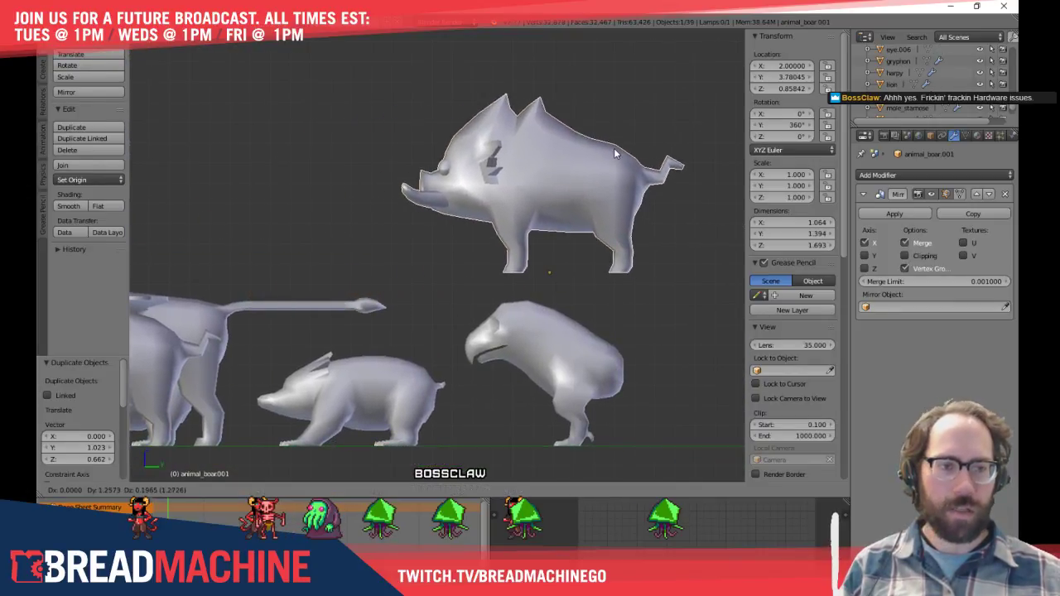
{"action": "left_click", "coordinate": [614, 149]}
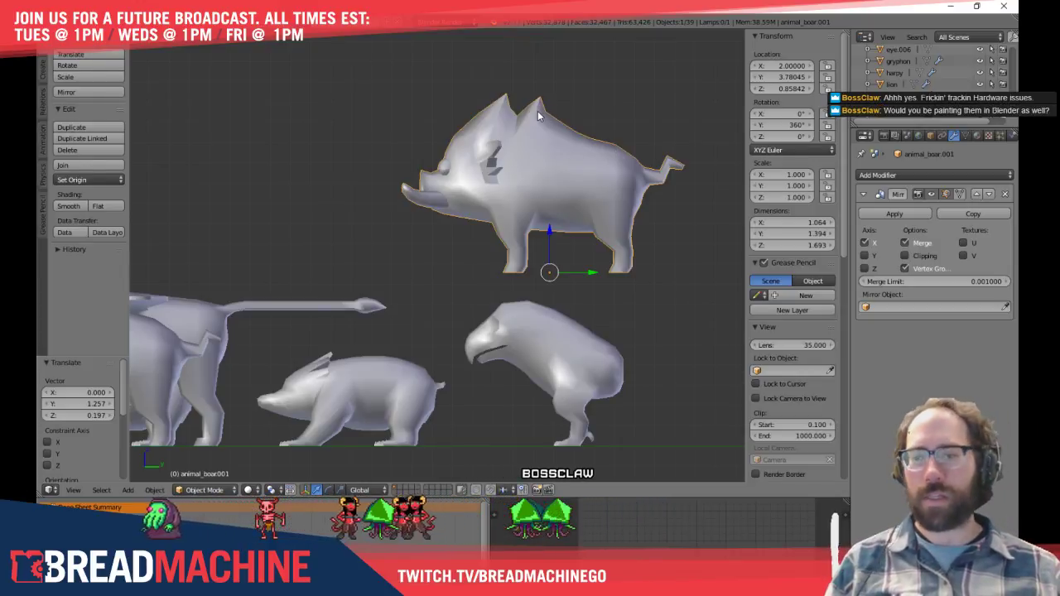
Delete the body and tusk geometry from the duplicated boar in Edit Mode, keeping its eyeball
{"action": "middle_click_drag", "start_coordinate": [462, 200], "coordinate": [390, 181], "text": "shift"}
{"action": "scroll", "coordinate": [377, 187], "scroll_direction": "down", "scroll_amount": 1}
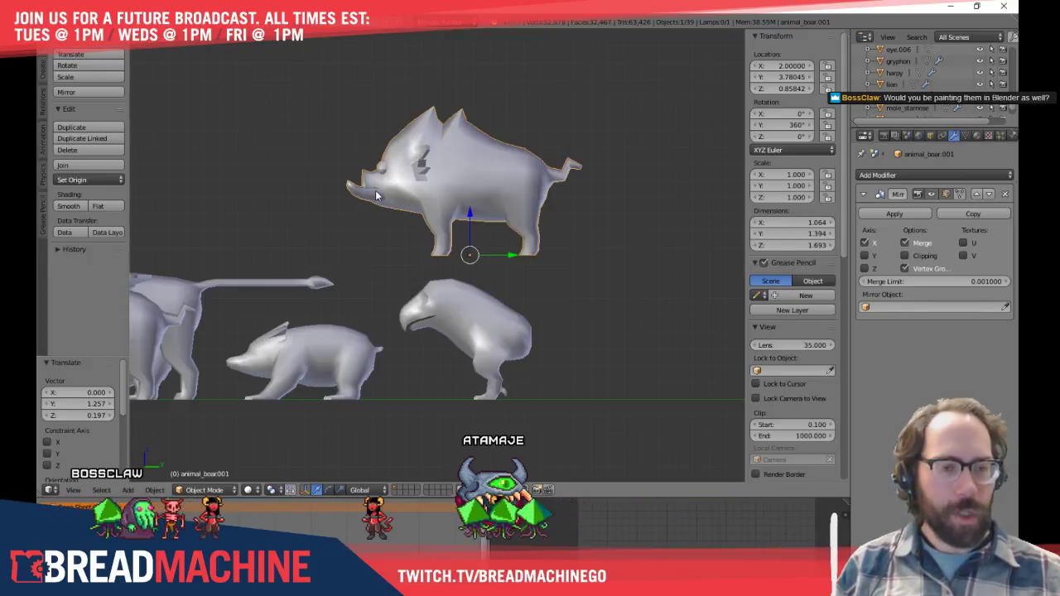
{"action": "middle_click_drag", "start_coordinate": [529, 229], "coordinate": [449, 256], "text": "shift"}
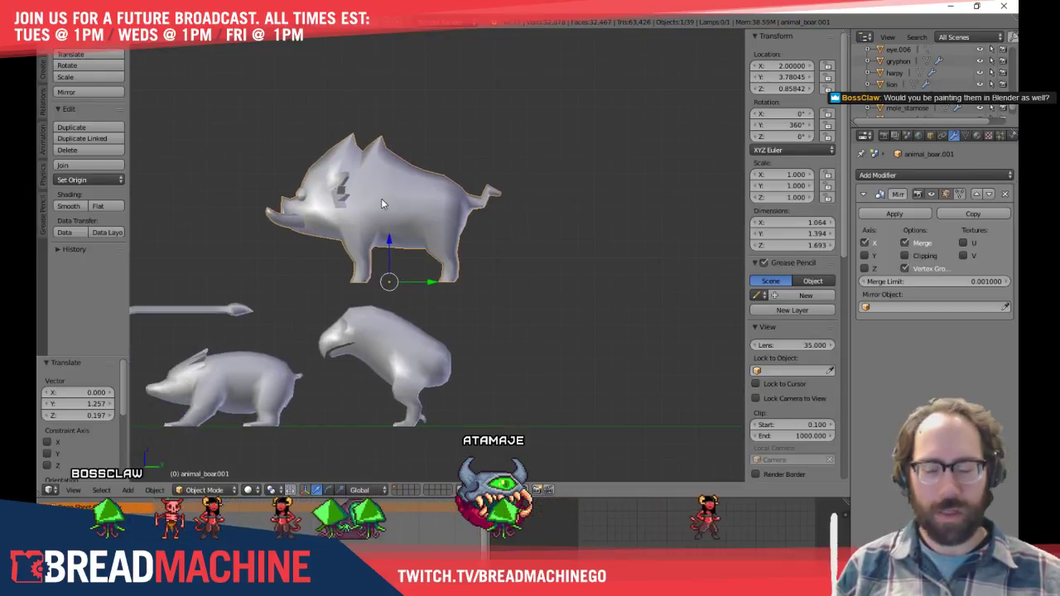
{"action": "key", "text": "Tab"}
{"action": "key", "text": "a"}
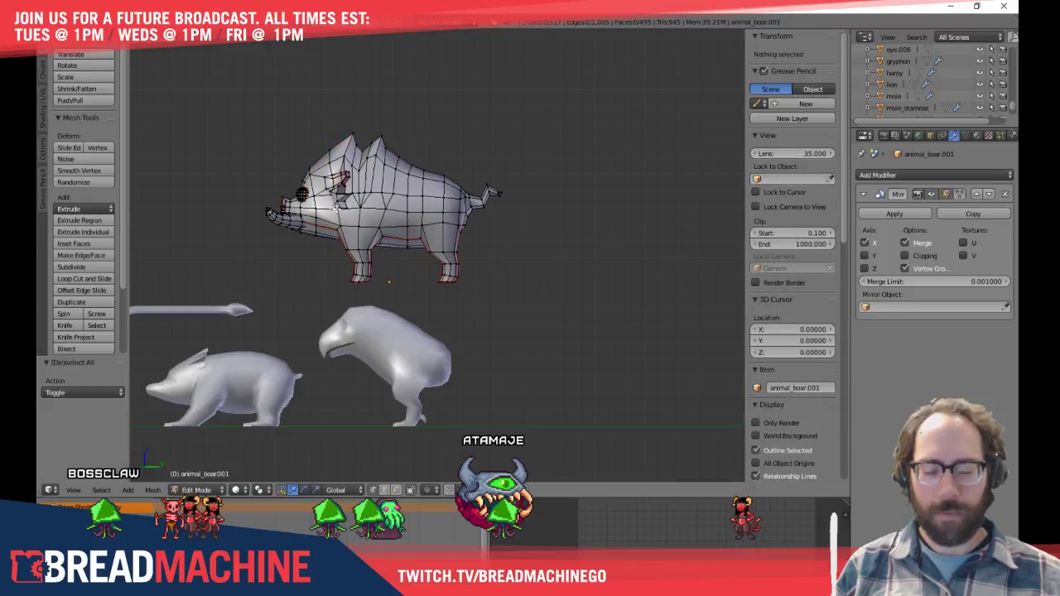
{"action": "key", "text": "l"}
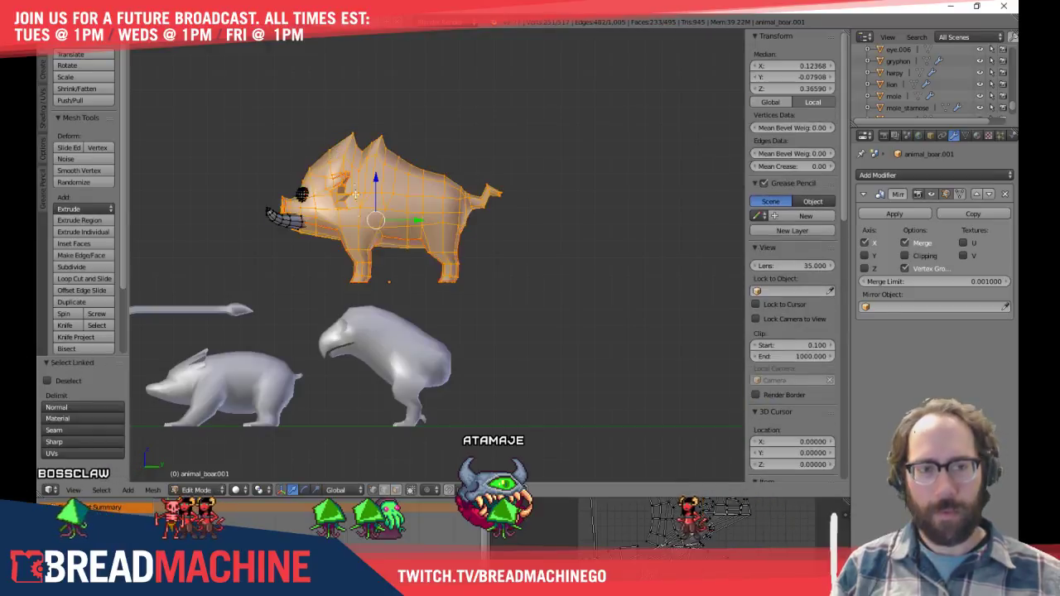
{"action": "key", "text": "x"}
{"action": "left_click", "coordinate": [297, 222]}
Return to Object Mode and move the remaining boar eyes onto the harpy's head, with the origin at about Y 3.985, Z 0.095
{"action": "key", "text": "Tab"}
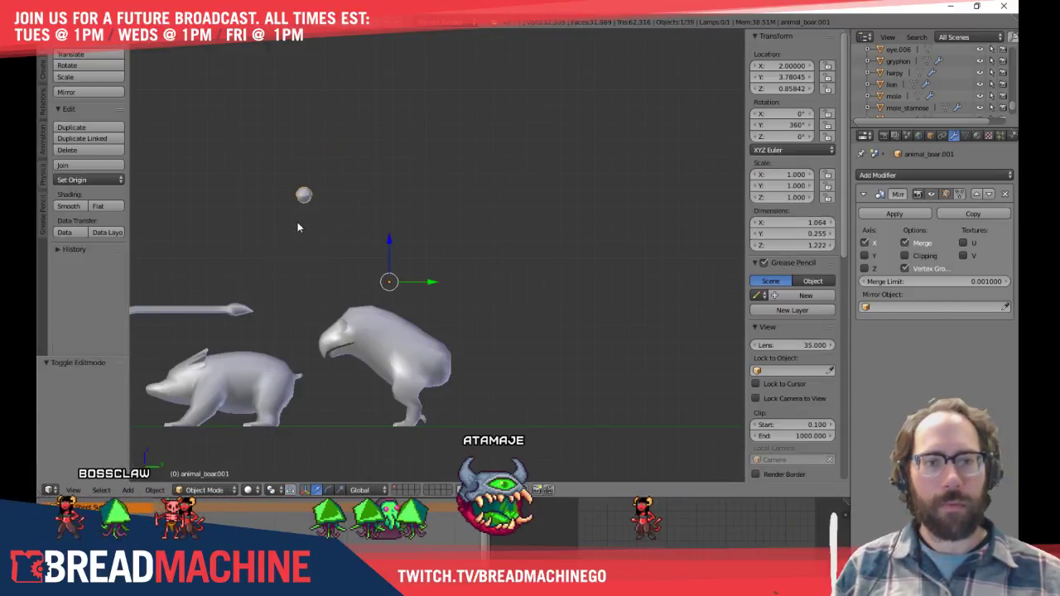
{"action": "key", "text": "g"}
{"action": "left_click", "coordinate": [382, 338]}
Delete the vertices of the leftover linked piece floating above the eyes and return to Object Mode
{"action": "key", "text": "Tab"}
{"action": "key", "text": "a"}
{"action": "key", "text": "a"}
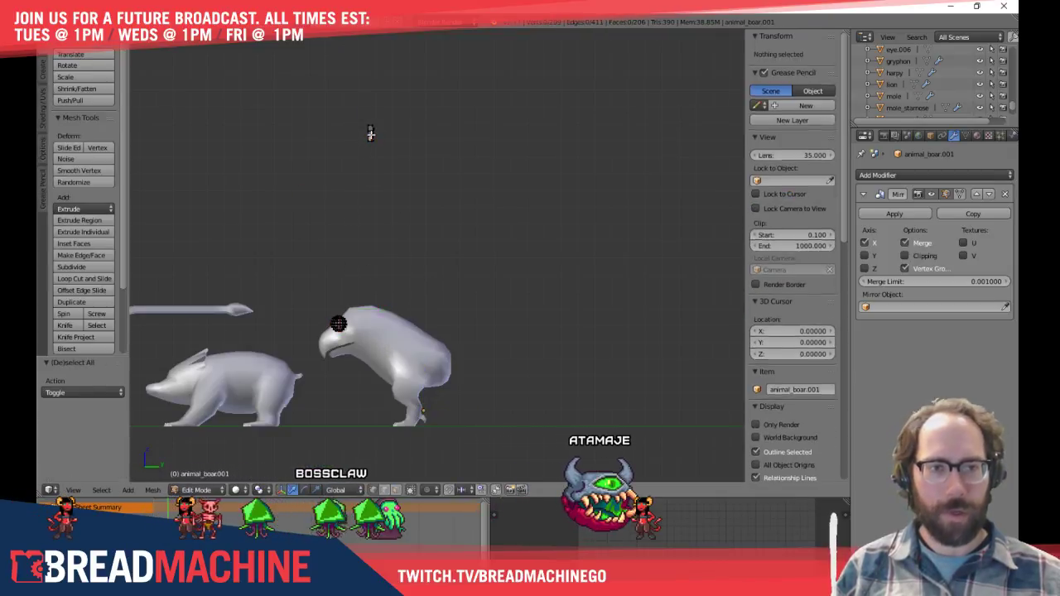
{"action": "key", "text": "l"}
{"action": "key", "text": "x"}
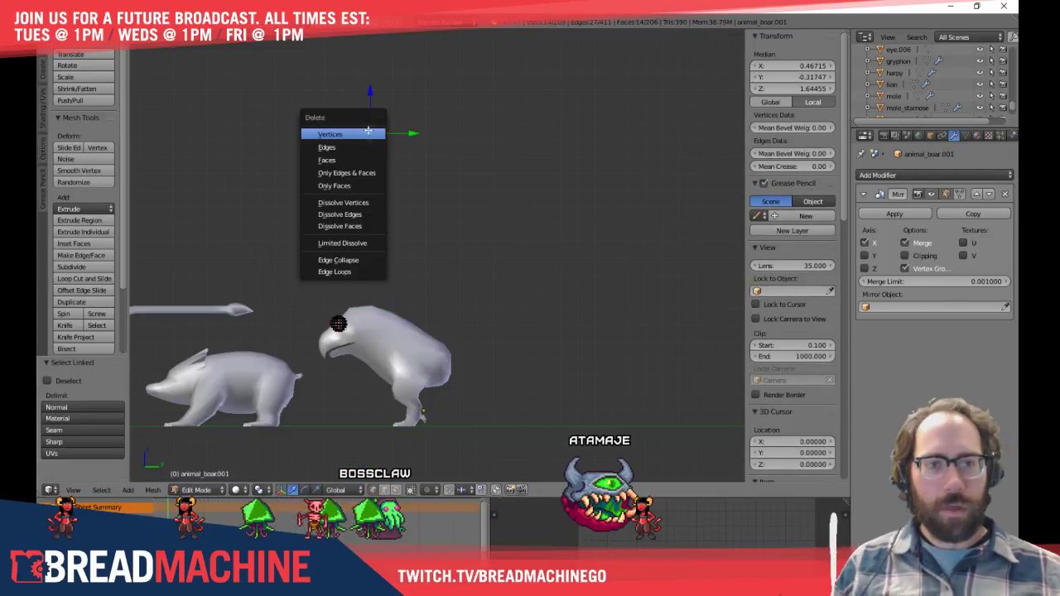
{"action": "left_click", "coordinate": [370, 134]}
{"action": "middle_click_drag", "start_coordinate": [370, 134], "coordinate": [574, 228]}
{"action": "key", "text": "Tab"}
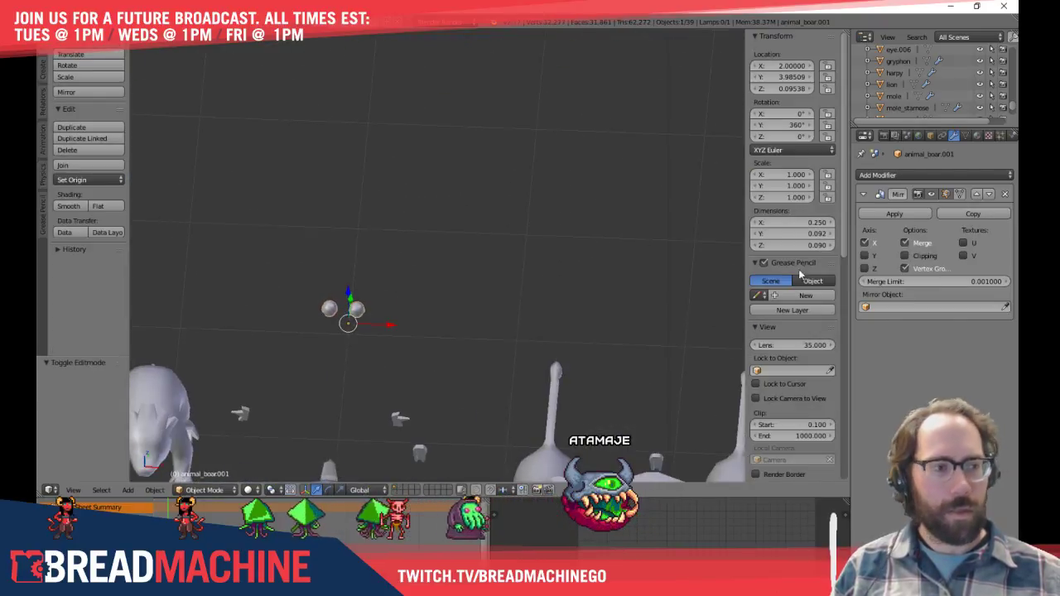
Remove the Mirror modifier from the copied eyes and move the remaining eye to about Y 4.009, Z 0.082
{"action": "left_click", "coordinate": [1005, 195]}
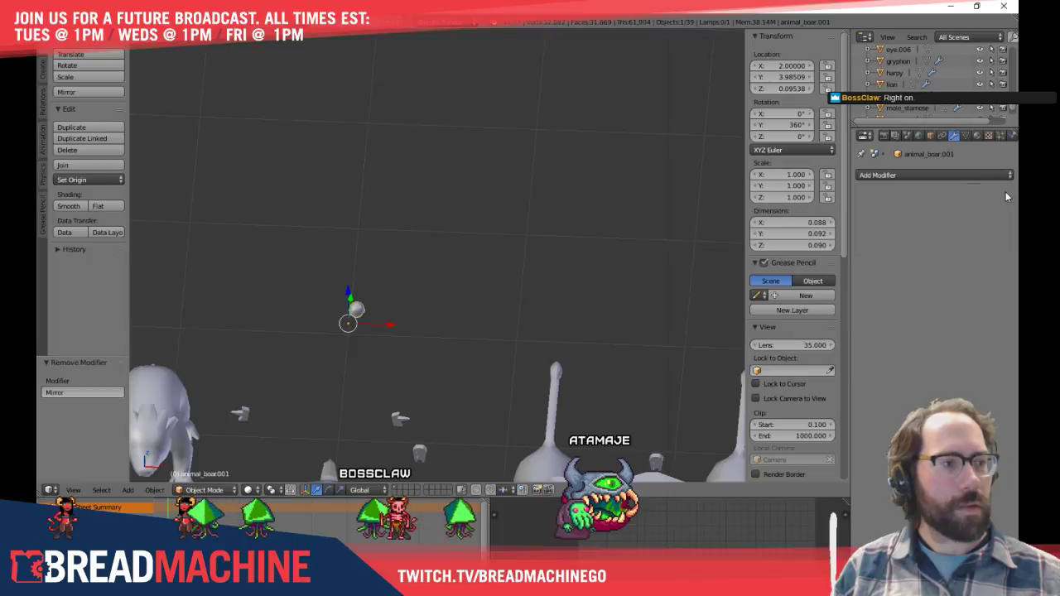
{"action": "key", "text": "KP_3"}
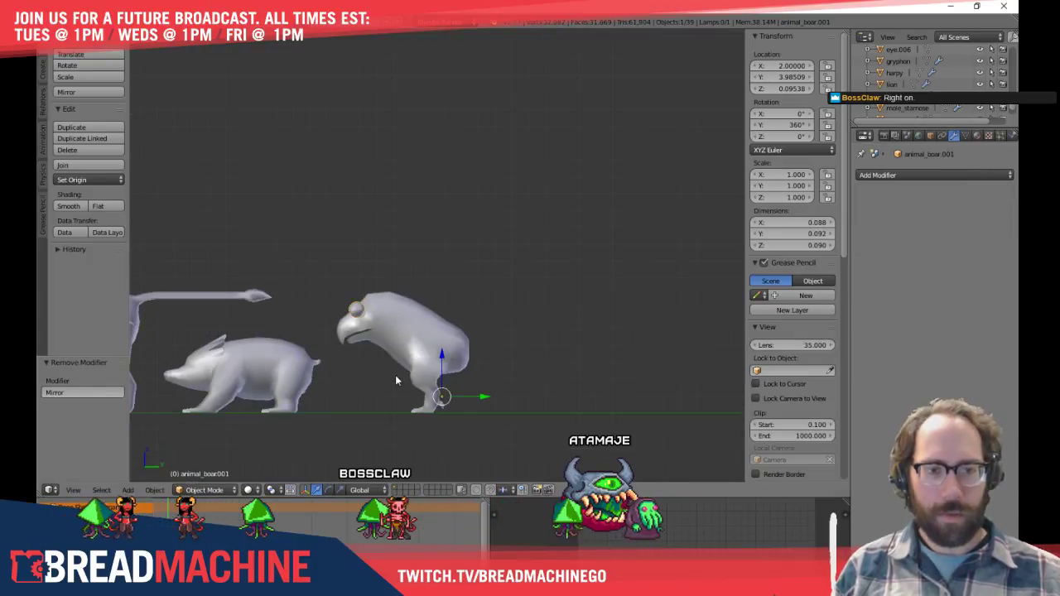
{"action": "key", "text": "g"}
{"action": "left_click", "coordinate": [417, 396]}
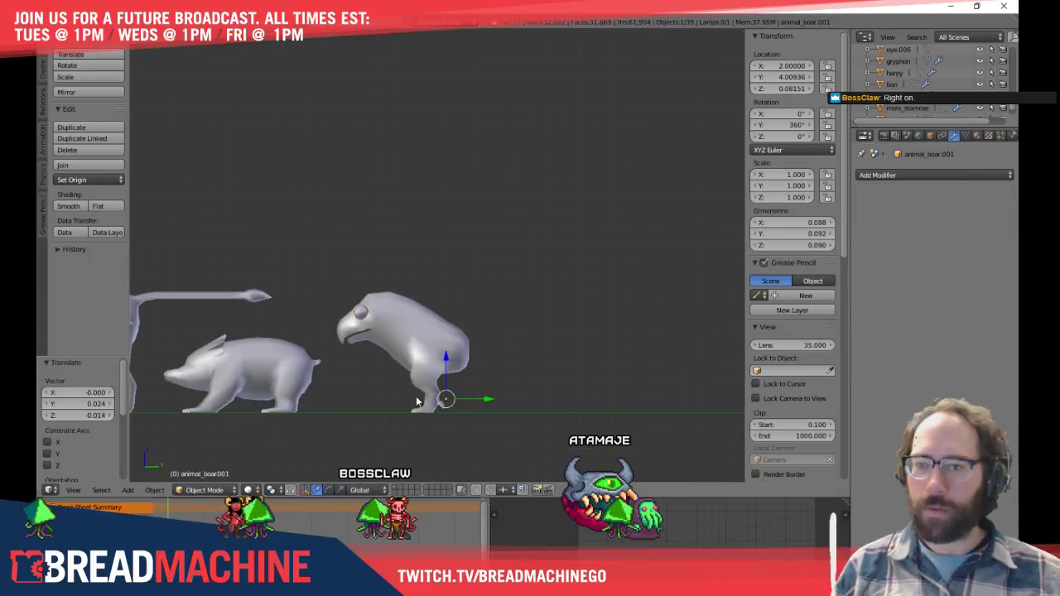
Move the eye sideways onto the harpy's head in top view, with its origin at about X 0.013, Y 3.989
{"action": "key", "text": "KP_7"}
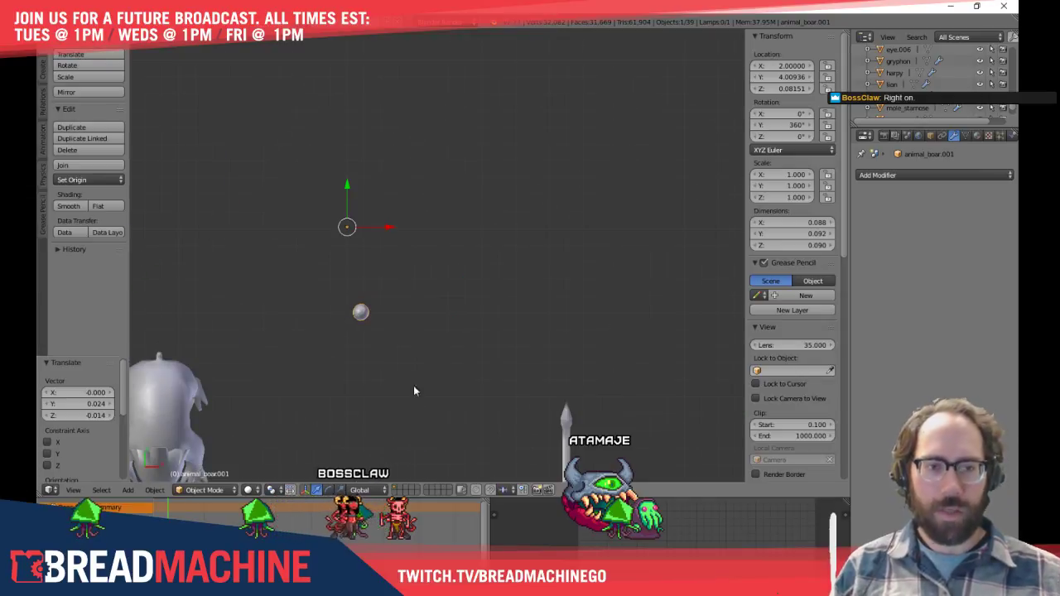
{"action": "middle_click_drag", "start_coordinate": [644, 383], "coordinate": [674, 387], "text": "shift"}
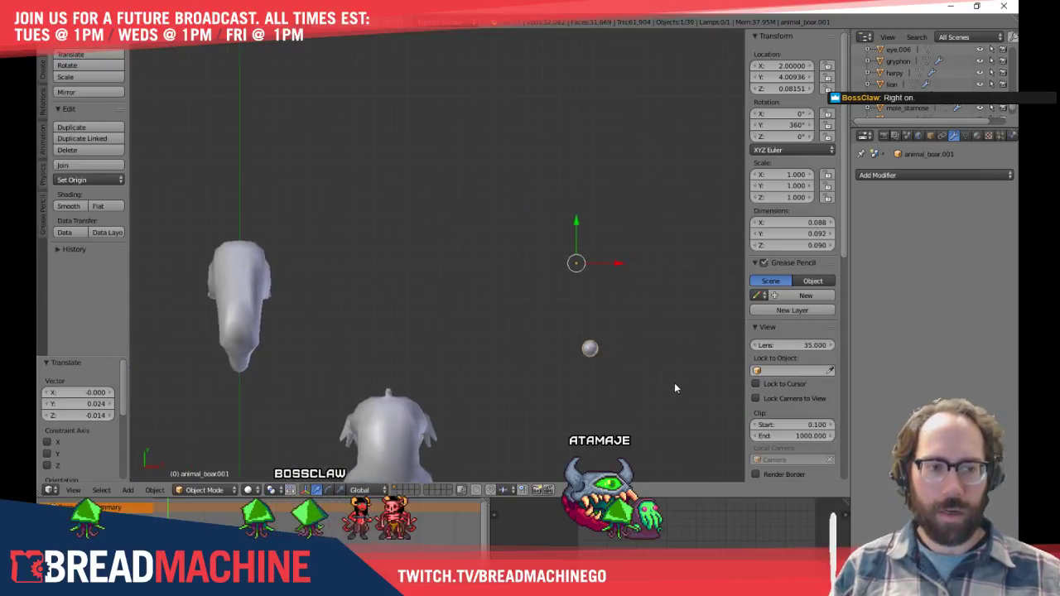
{"action": "left_click", "coordinate": [282, 368]}
{"action": "middle_click_drag", "start_coordinate": [289, 359], "coordinate": [390, 275]}
Refine the eye's placement in the side view of the harpy's head to about Y 4.013, Z 0.082
{"action": "key", "text": "KP_3"}
{"action": "scroll", "coordinate": [291, 360], "scroll_direction": "up", "scroll_amount": 6}
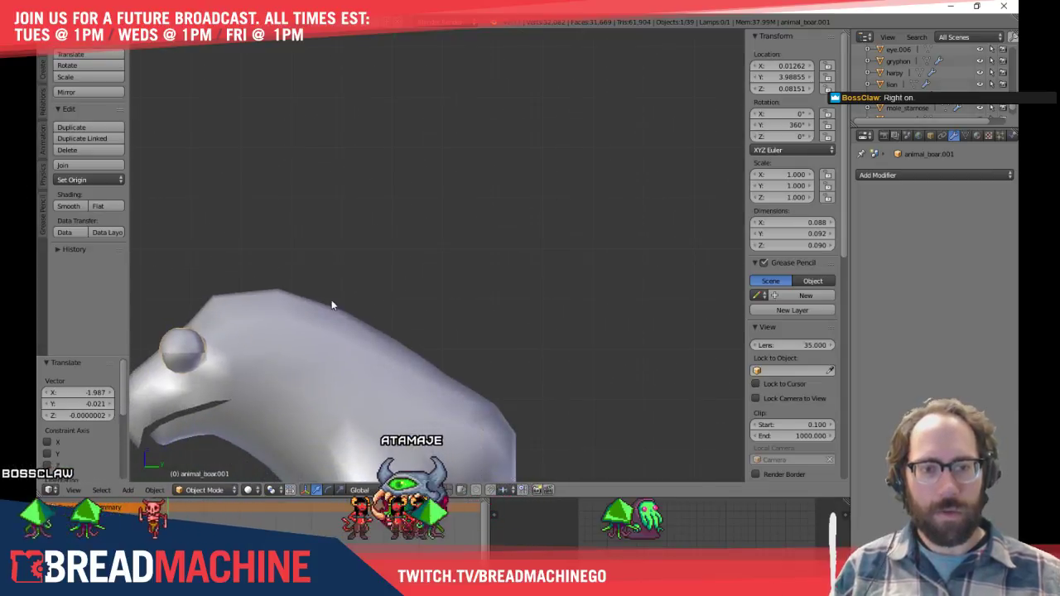
{"action": "middle_click_drag", "start_coordinate": [329, 304], "coordinate": [500, 199], "text": "shift"}
{"action": "scroll", "coordinate": [397, 282], "scroll_direction": "up", "scroll_amount": 4}
{"action": "middle_click_drag", "start_coordinate": [303, 283], "coordinate": [367, 284], "text": "shift"}
{"action": "key", "text": "g"}
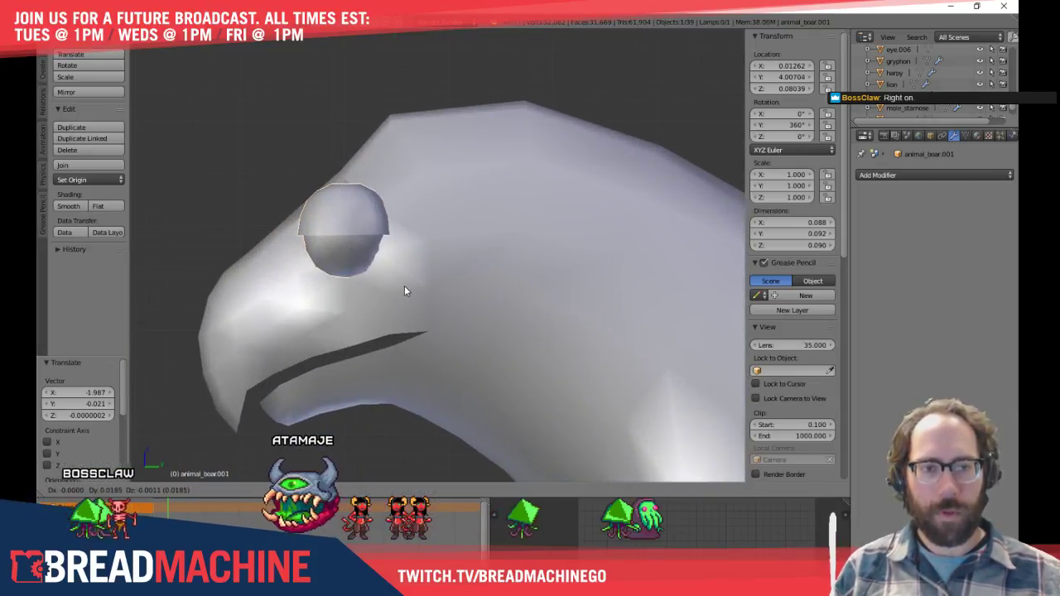
{"action": "left_click", "coordinate": [410, 283]}
Shift the eye inward along X by about 0.015 and join it into the harpy object
{"action": "middle_click_drag", "start_coordinate": [356, 211], "coordinate": [366, 263]}
{"action": "scroll", "coordinate": [393, 258], "scroll_direction": "down", "scroll_amount": 3}
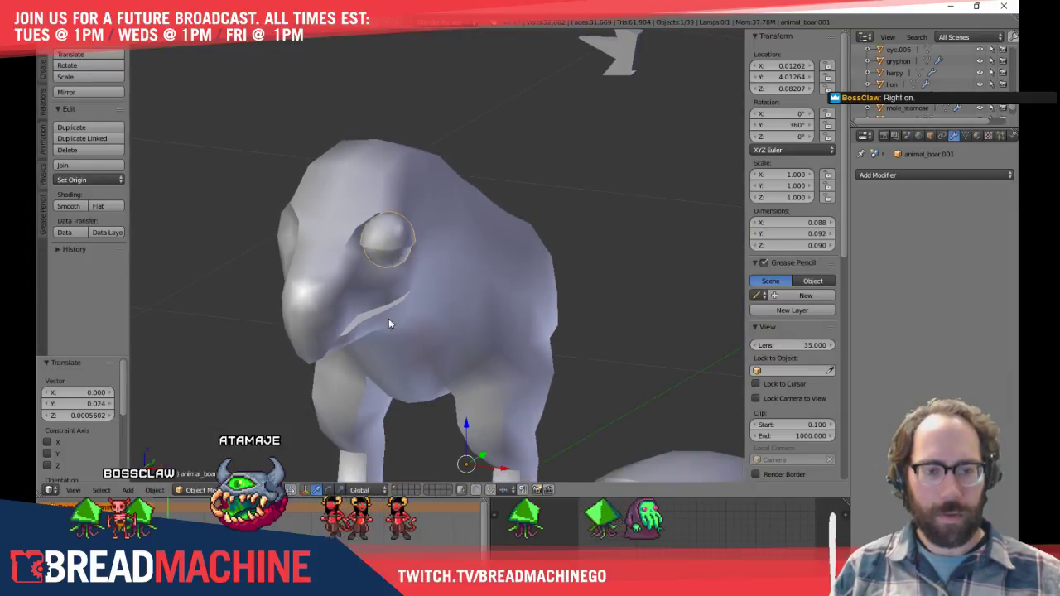
{"action": "key", "text": "g"}
{"action": "key", "text": "x"}
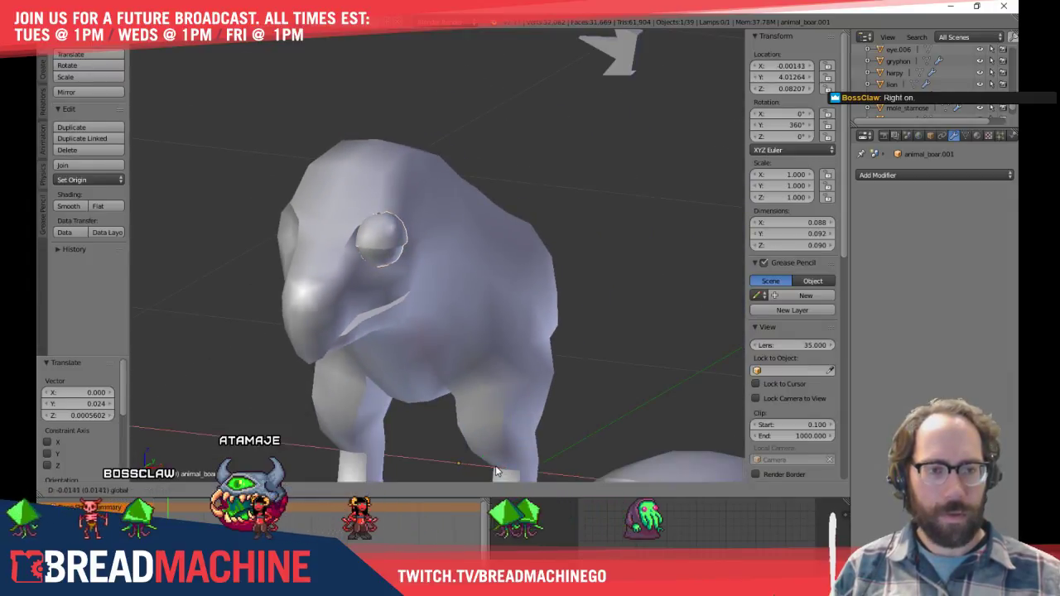
{"action": "left_click", "coordinate": [495, 470]}
{"action": "right_click", "coordinate": [439, 269]}
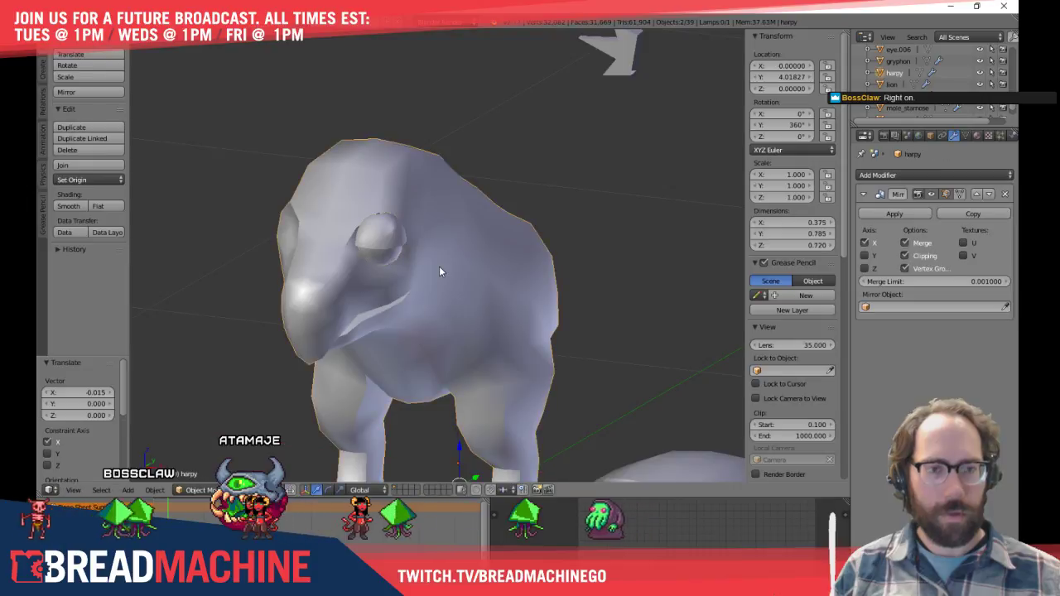
{"action": "key", "text": "ctrl+j"}
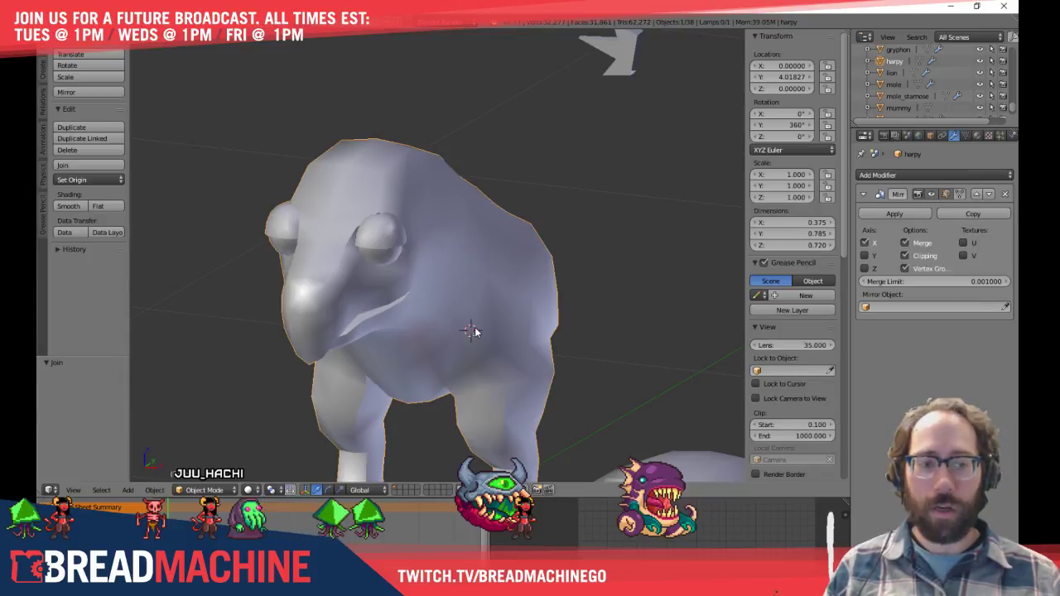
{"action": "key", "text": "KP_3"}
{"action": "middle_click_drag", "start_coordinate": [454, 347], "coordinate": [572, 324], "text": "shift"}
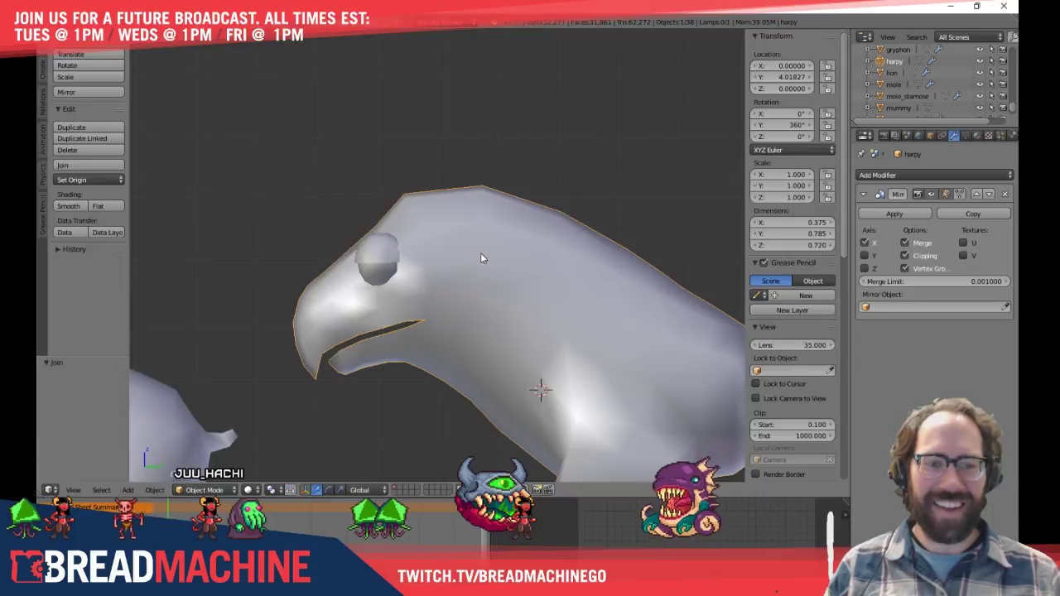
{"action": "left_click", "coordinate": [438, 548]}
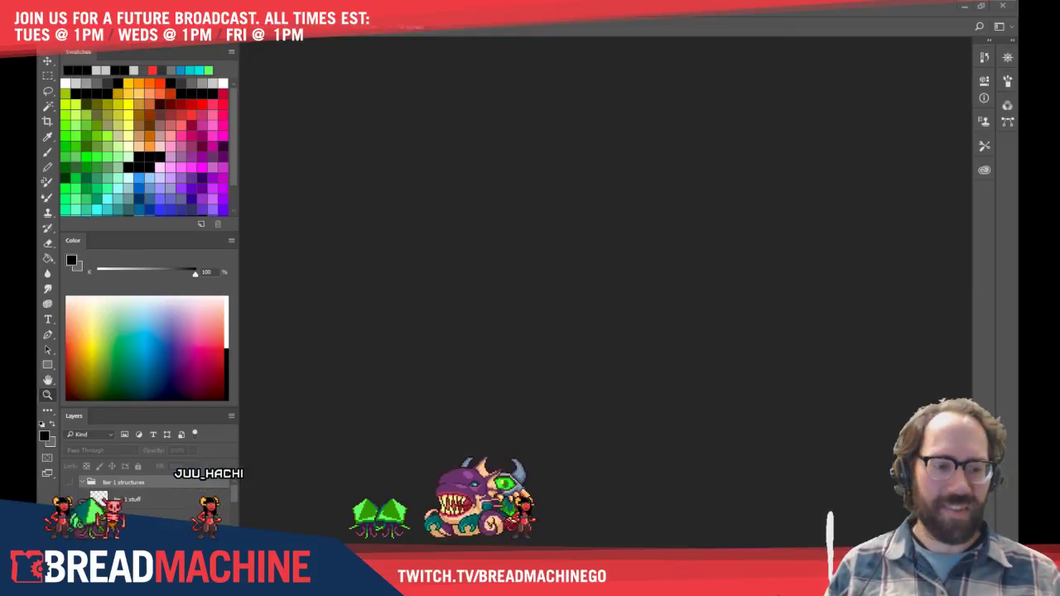
{"action": "key", "text": "alt+Tab"}
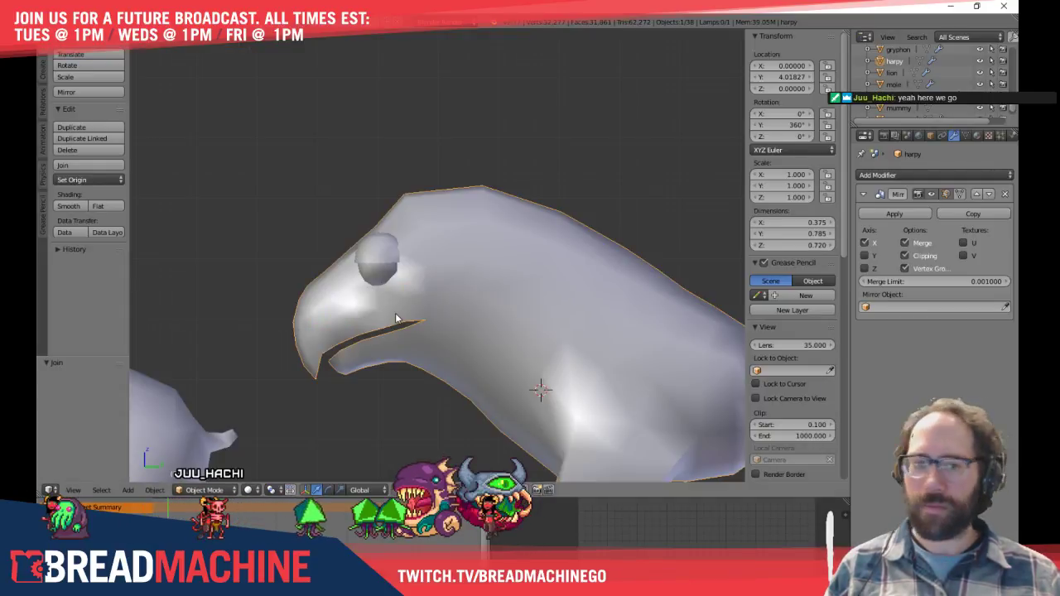
Enter Edit Mode on the harpy, select the linked eyeball geometry and hide it
{"action": "middle_click_drag", "start_coordinate": [430, 284], "coordinate": [406, 254], "text": "shift"}
{"action": "key", "text": "Tab"}
{"action": "scroll", "coordinate": [397, 255], "scroll_direction": "up", "scroll_amount": 8}
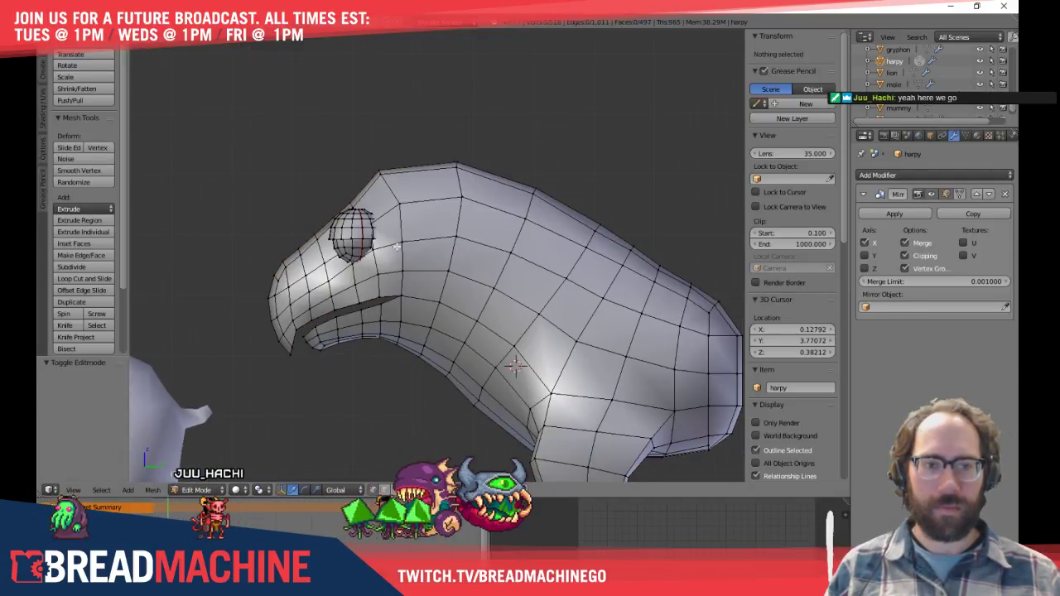
{"action": "middle_click_drag", "start_coordinate": [358, 256], "coordinate": [361, 202]}
{"action": "key", "text": "l"}
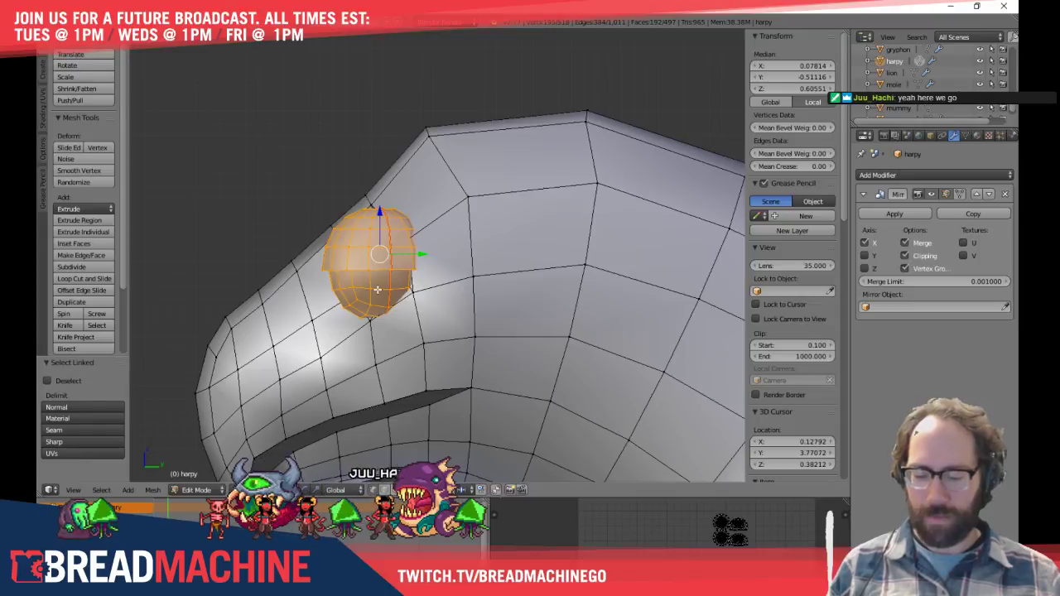
{"action": "key", "text": "x"}
{"action": "key", "text": "Escape"}
{"action": "key", "text": "h"}
Move the vertex pair above the eye socket and the pair just in front of it to smooth the brow profile
{"action": "middle_click_drag", "start_coordinate": [366, 292], "coordinate": [368, 219]}
{"action": "right_click", "coordinate": [371, 206]}
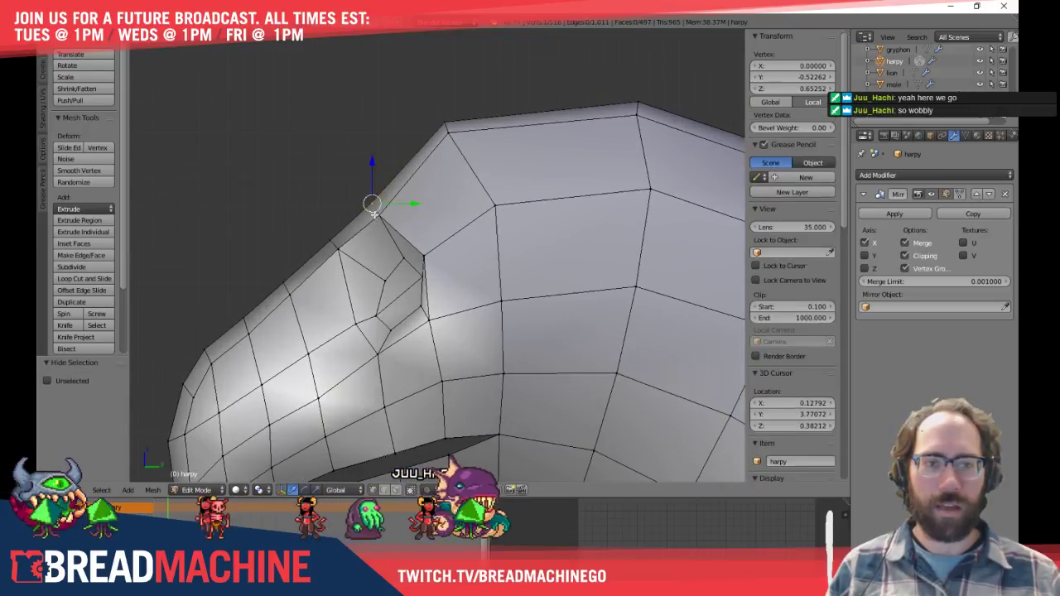
{"action": "right_click", "coordinate": [378, 216], "text": "shift"}
{"action": "key", "text": "g"}
{"action": "left_click", "coordinate": [399, 252]}
{"action": "right_click", "coordinate": [330, 241]}
{"action": "right_click", "coordinate": [338, 249], "text": "shift"}
{"action": "middle_click_drag", "start_coordinate": [396, 340], "coordinate": [456, 327], "text": "shift"}
{"action": "key", "text": "g"}
Adjust the two vertex pairs further forward along the top ridge of the beak to even out its curve
{"action": "right_click", "coordinate": [344, 270]}
{"action": "right_click", "coordinate": [351, 281], "text": "shift"}
{"action": "key", "text": "g"}
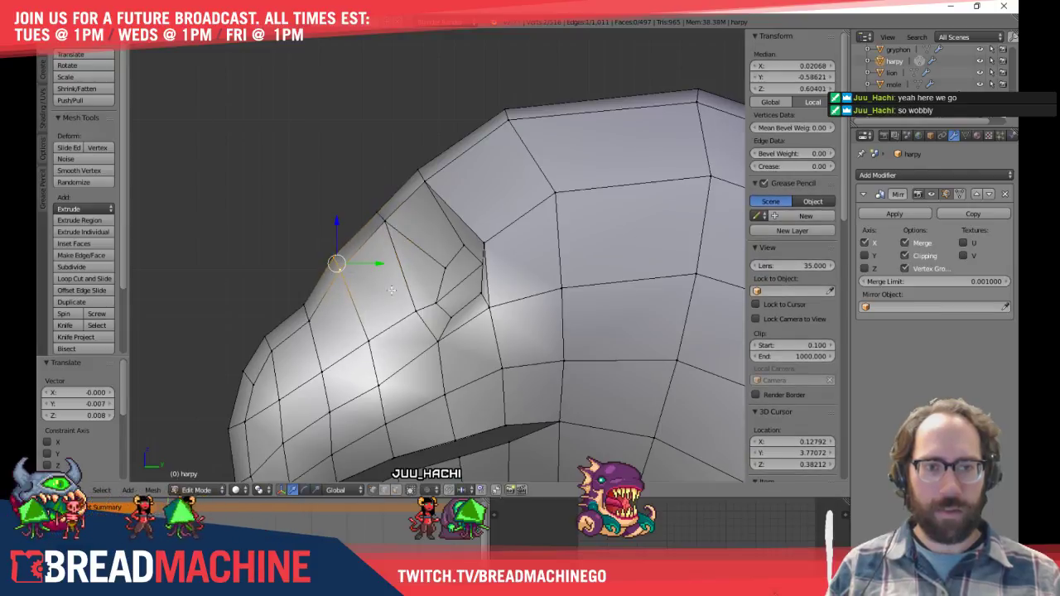
{"action": "middle_click_drag", "start_coordinate": [381, 308], "coordinate": [444, 246], "text": "shift"}
{"action": "right_click", "coordinate": [367, 245]}
{"action": "right_click", "coordinate": [373, 260], "text": "shift"}
{"action": "key", "text": "g"}
{"action": "middle_click_drag", "start_coordinate": [401, 297], "coordinate": [368, 267]}
{"action": "right_click", "coordinate": [408, 183]}
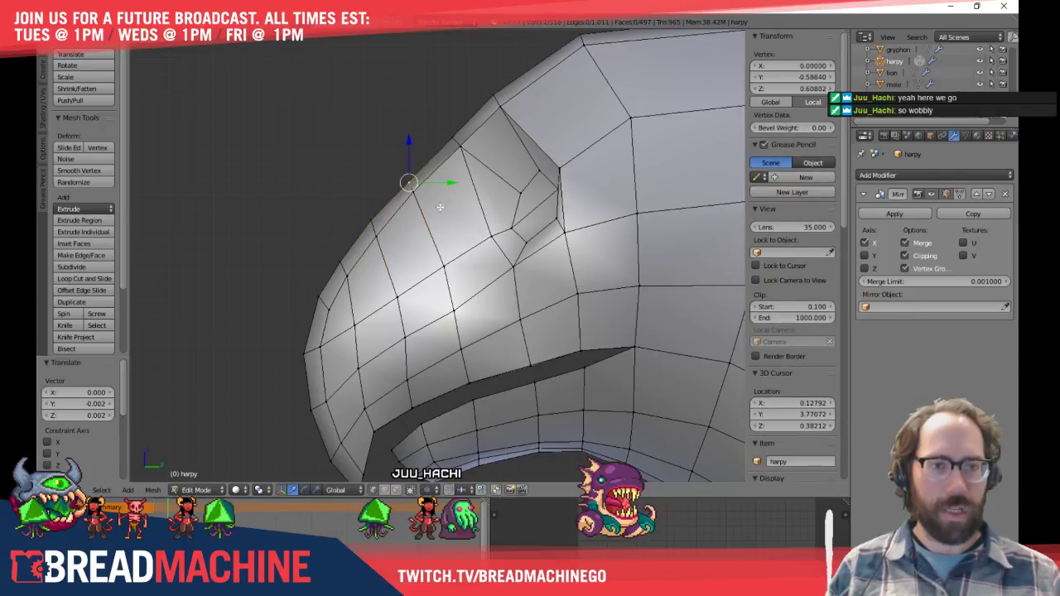
{"action": "middle_click_drag", "start_coordinate": [511, 221], "coordinate": [470, 288]}
Raise the brow vertex pair by about 0.004 in Z and nudge the two ridge vertices just in front of it individually
{"action": "right_click", "coordinate": [466, 148]}
{"action": "right_click", "coordinate": [470, 154], "text": "shift"}
{"action": "key", "text": "g"}
{"action": "left_click", "coordinate": [520, 169]}
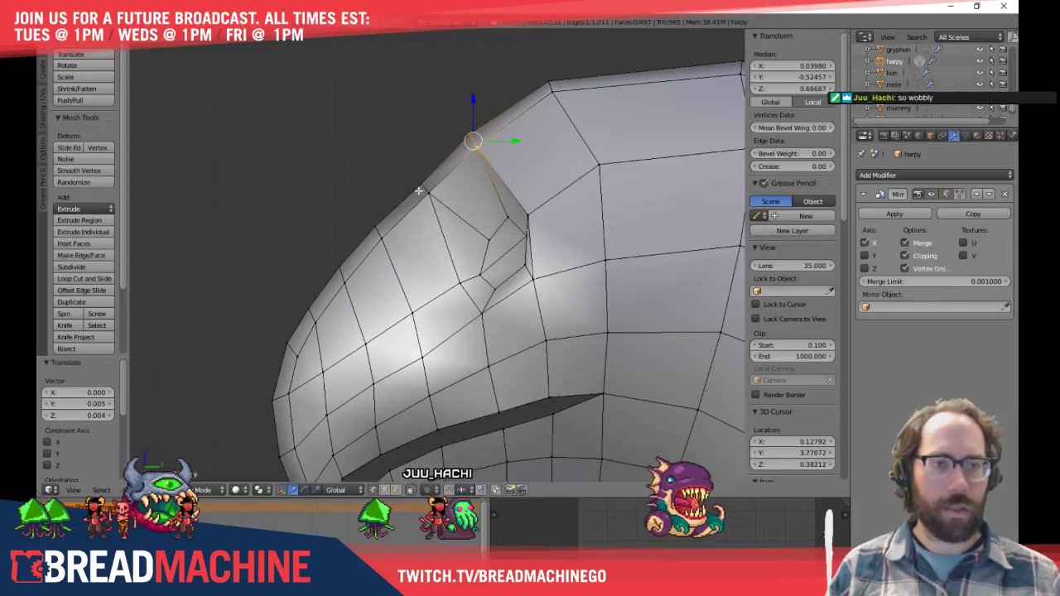
{"action": "right_click", "coordinate": [419, 191]}
{"action": "key", "text": "g"}
{"action": "left_click", "coordinate": [423, 192]}
{"action": "right_click", "coordinate": [431, 195]}
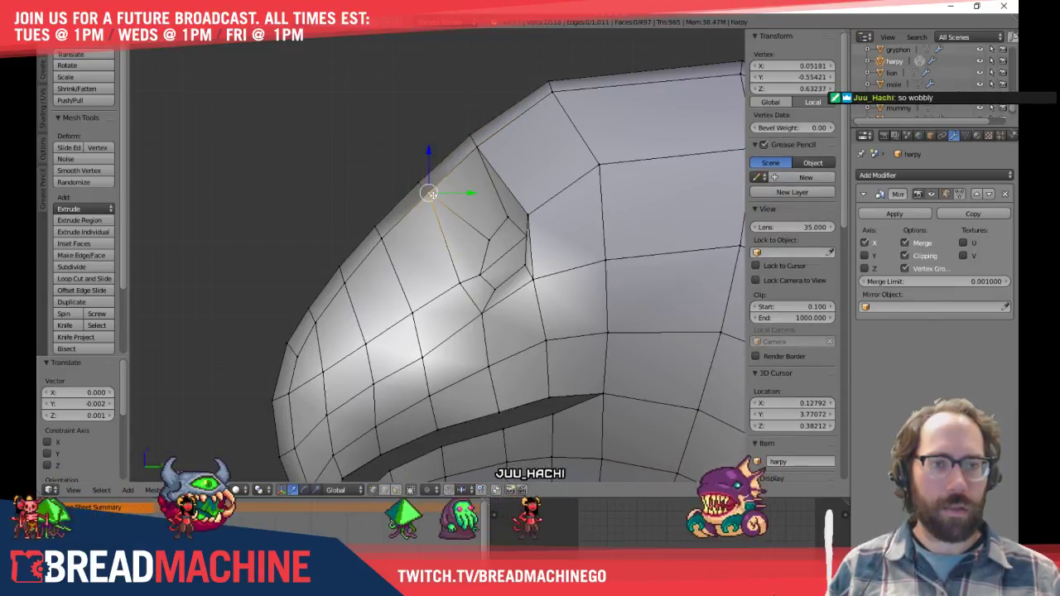
{"action": "key", "text": "g"}
{"action": "left_click", "coordinate": [439, 209]}
Clear the selection, return to the side view of the harpy and reveal the hidden eyeball
{"action": "key", "text": "a"}
{"action": "middle_click_drag", "start_coordinate": [439, 210], "coordinate": [516, 302]}
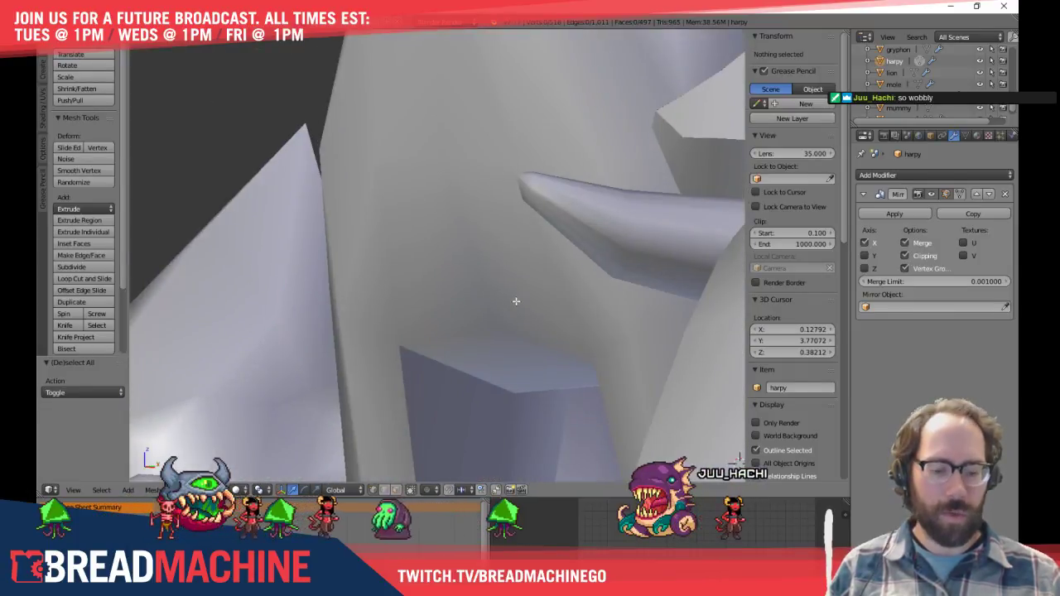
{"action": "key", "text": "KP_3"}
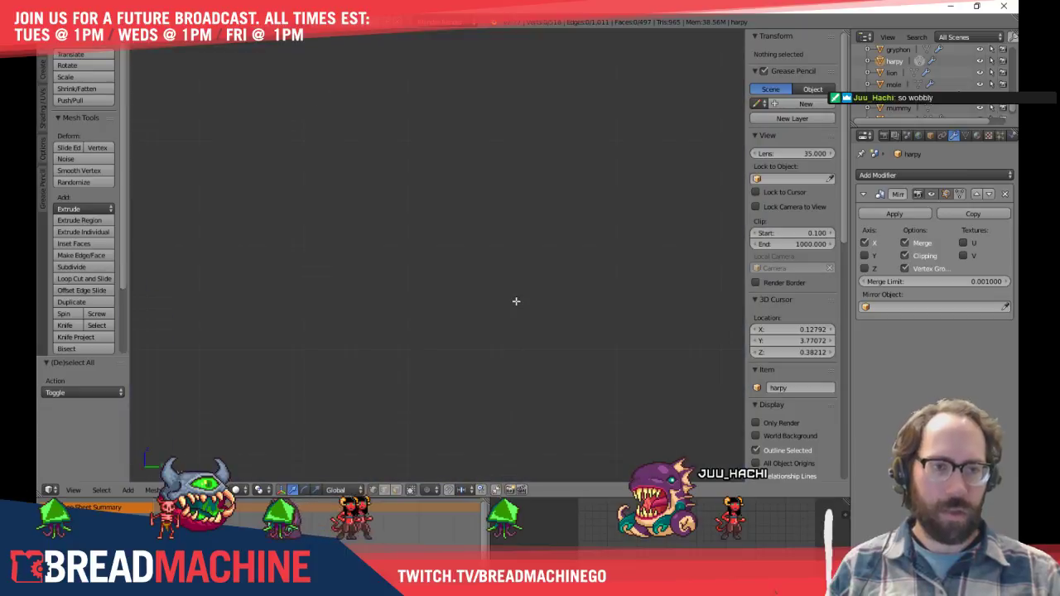
{"action": "scroll", "coordinate": [516, 301], "scroll_direction": "down", "scroll_amount": 9}
{"action": "middle_click_drag", "start_coordinate": [359, 298], "coordinate": [470, 302], "text": "shift"}
{"action": "scroll", "coordinate": [449, 290], "scroll_direction": "up", "scroll_amount": 8}
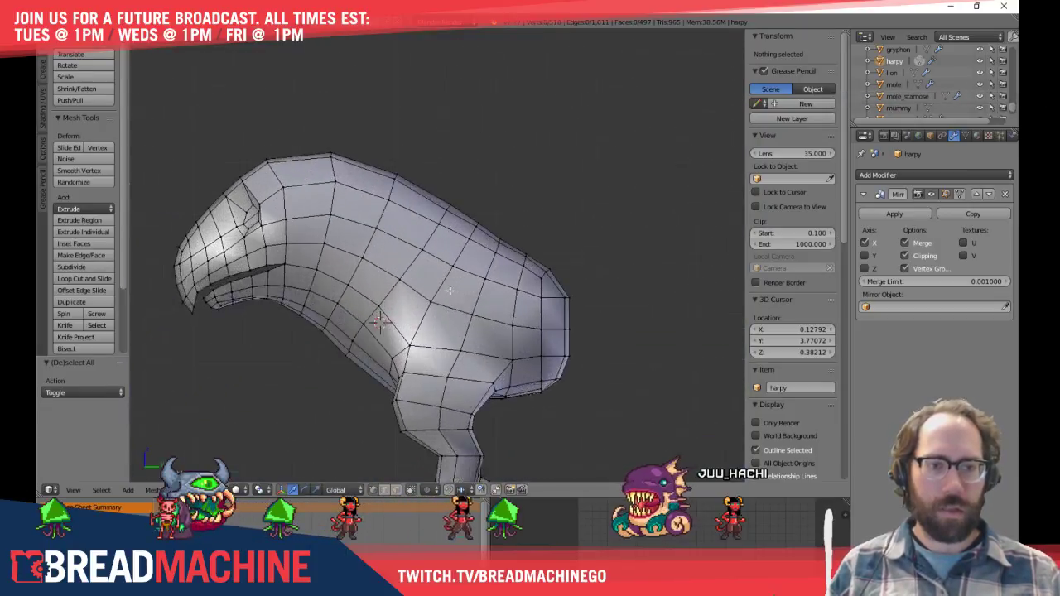
{"action": "middle_click_drag", "start_coordinate": [361, 272], "coordinate": [430, 298], "text": "shift"}
{"action": "key", "text": "alt+h"}
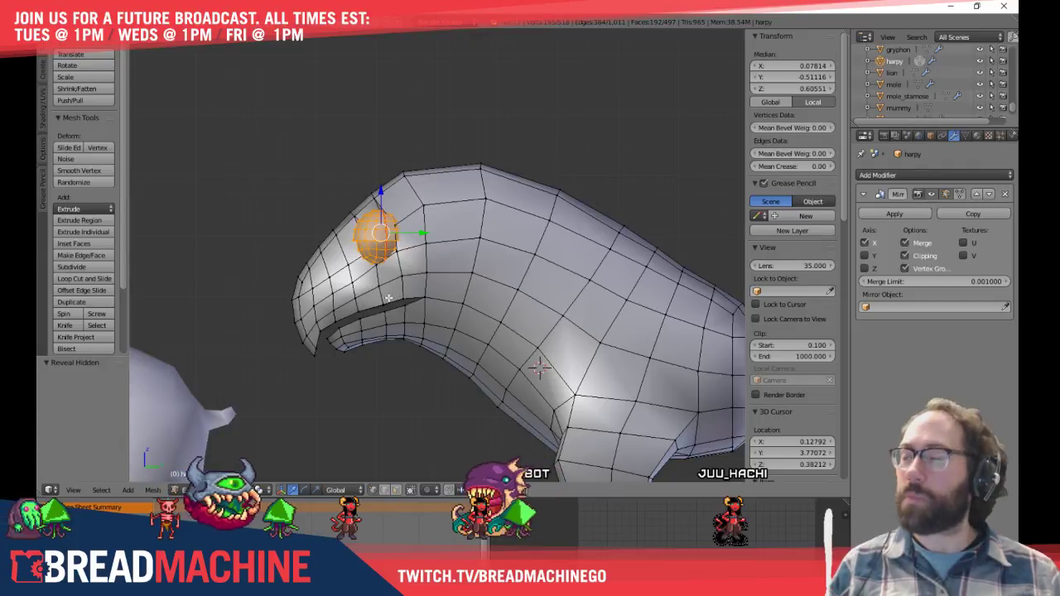
{"action": "key", "text": "a"}
Edge-slide the two side vertices in front of the eye by a factor of about -0.148
{"action": "scroll", "coordinate": [448, 273], "scroll_direction": "up", "scroll_amount": 5}
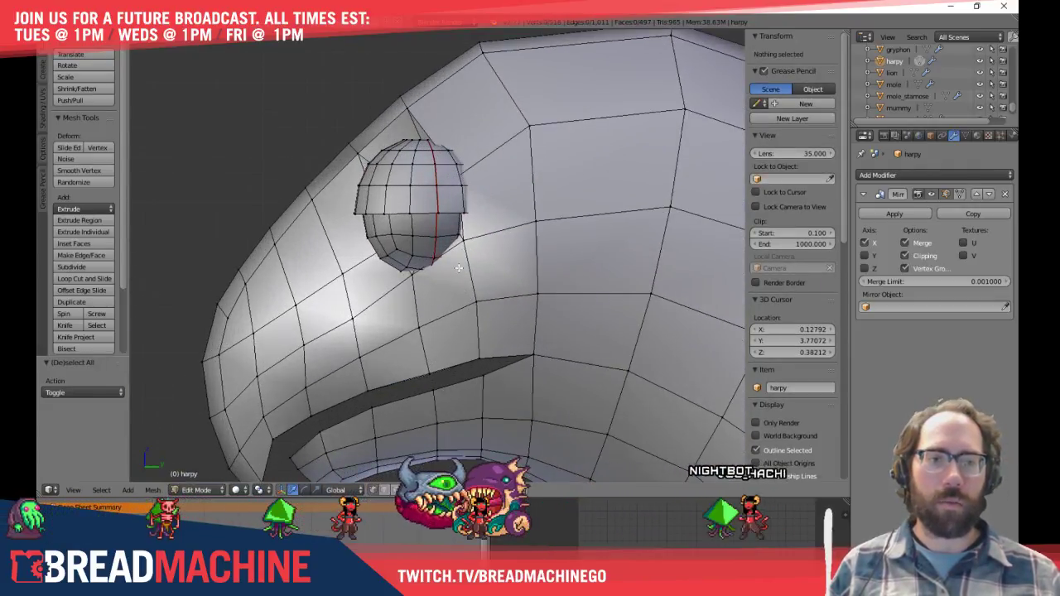
{"action": "middle_click_drag", "start_coordinate": [418, 297], "coordinate": [505, 310], "text": "shift"}
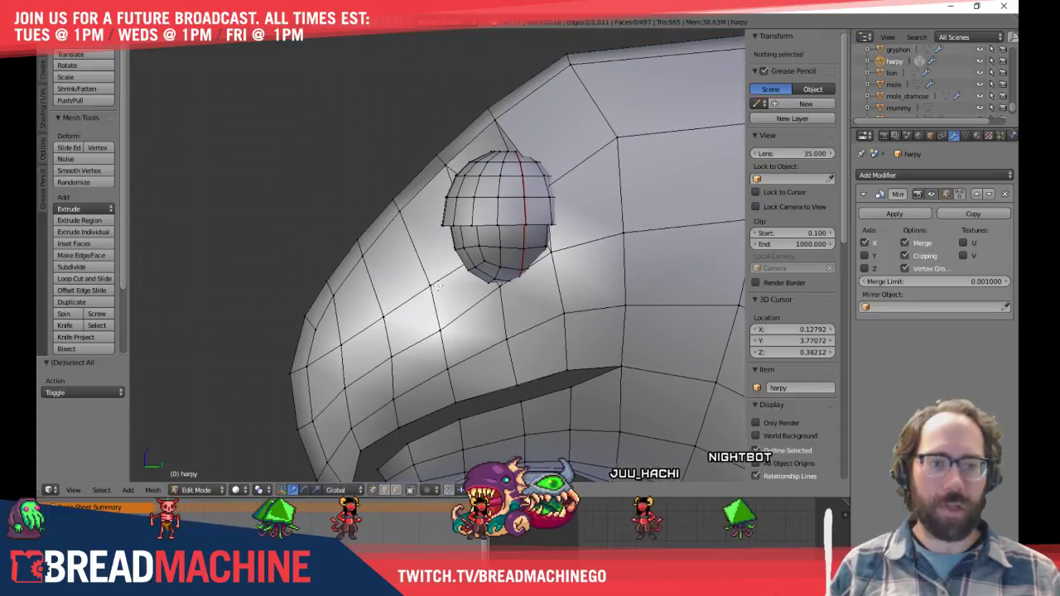
{"action": "right_click", "coordinate": [428, 286]}
{"action": "right_click", "coordinate": [389, 314], "text": "shift"}
{"action": "middle_click_drag", "start_coordinate": [433, 326], "coordinate": [430, 332], "text": "shift"}
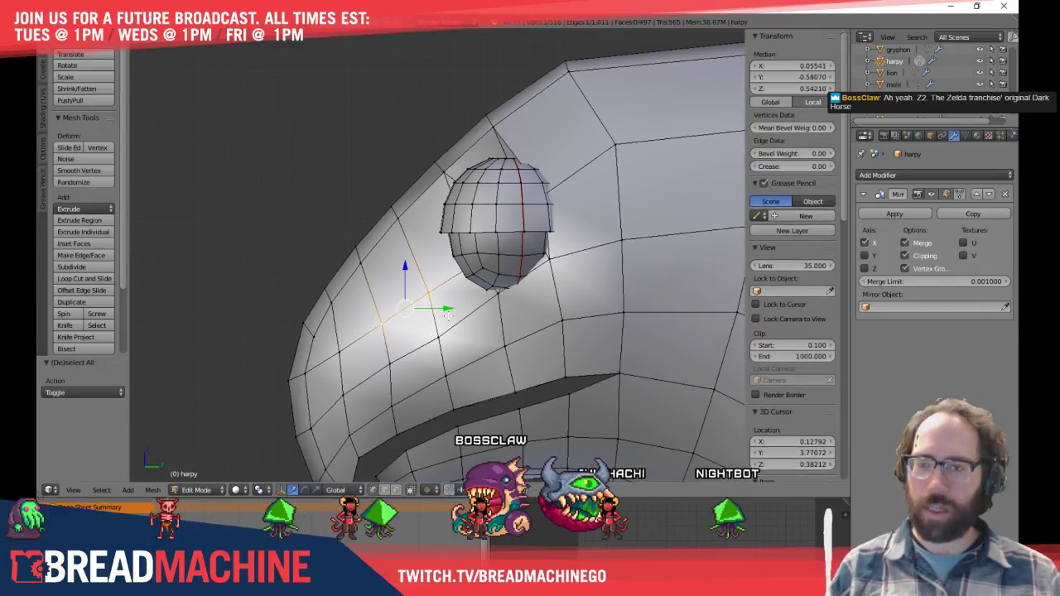
{"action": "key", "text": "g"}
{"action": "key", "text": "g"}
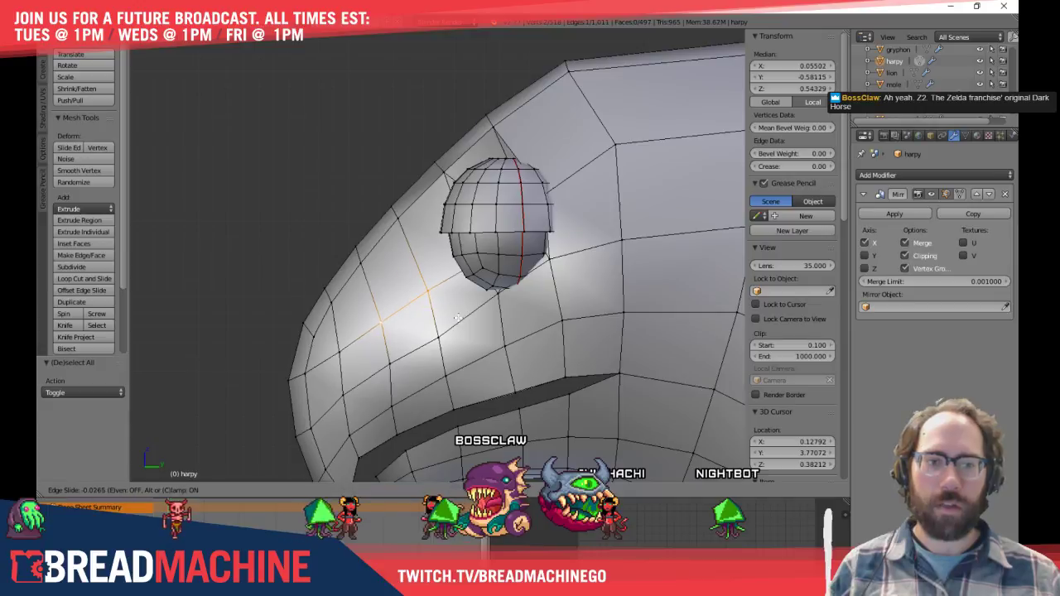
{"action": "left_click", "coordinate": [454, 313]}
Vertex-slide the single vertex nearest the front of the eye by a factor of about 0.110 and clear the selection
{"action": "right_click", "coordinate": [429, 283]}
{"action": "key", "text": "g"}
{"action": "key", "text": "g"}
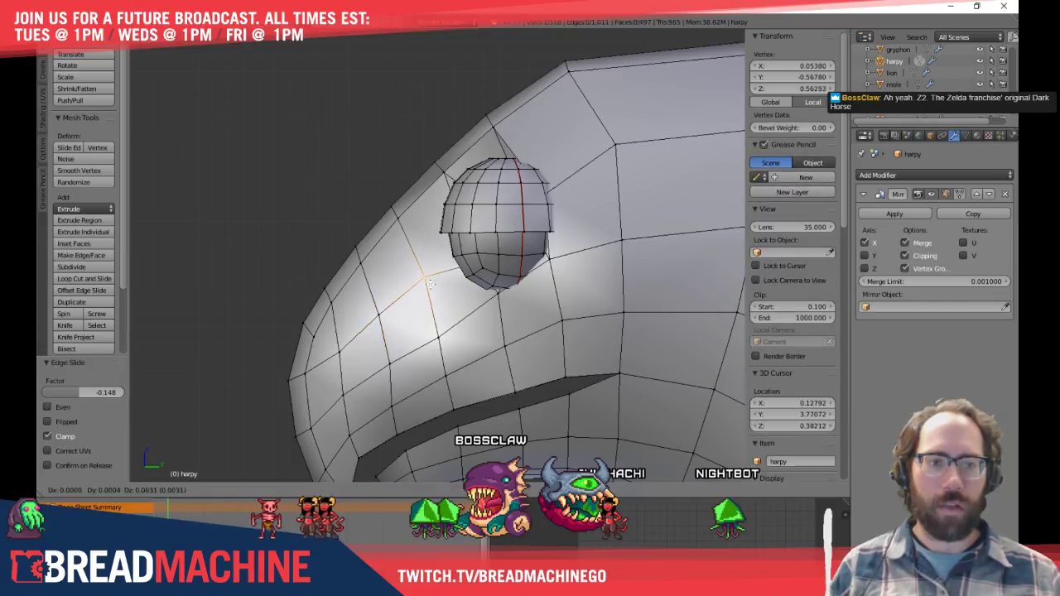
{"action": "left_click", "coordinate": [430, 283]}
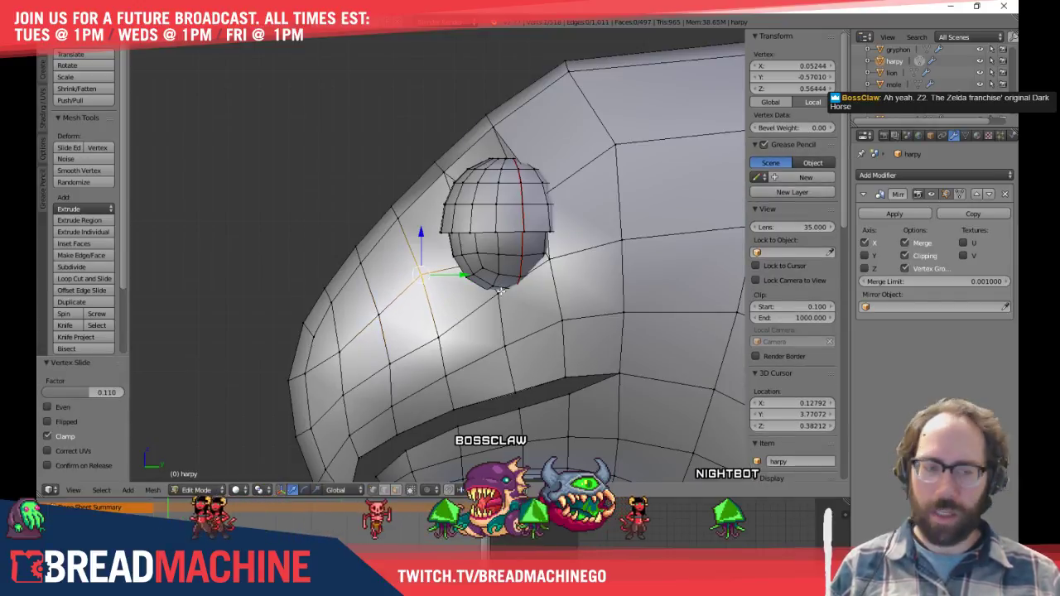
{"action": "key", "text": "a"}
Nudge the vertex on the side of the beak below and in front of the eye
{"action": "middle_click_drag", "start_coordinate": [527, 285], "coordinate": [495, 310], "text": "shift"}
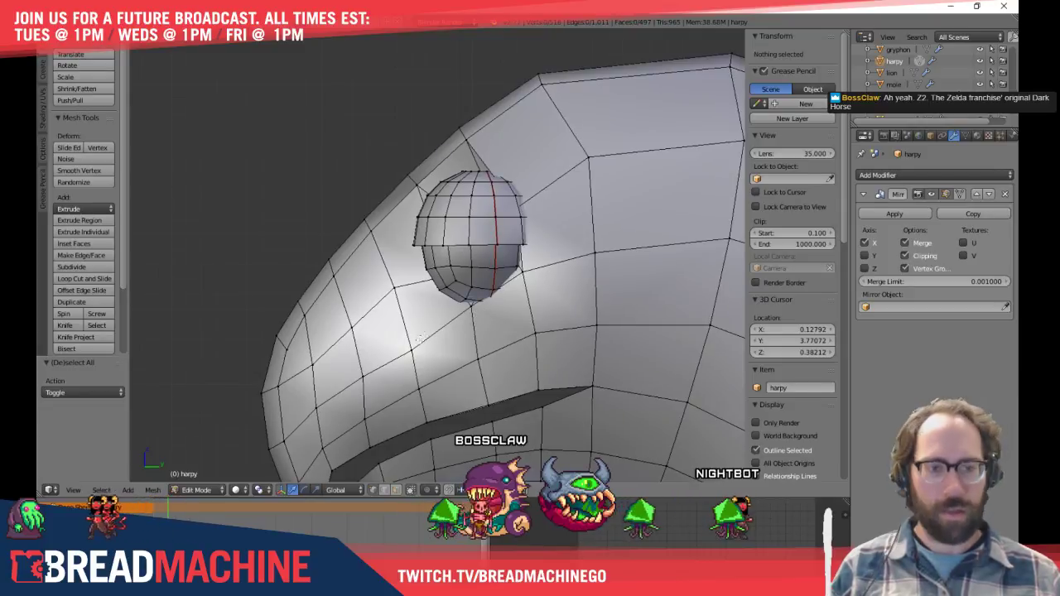
{"action": "right_click", "coordinate": [412, 348]}
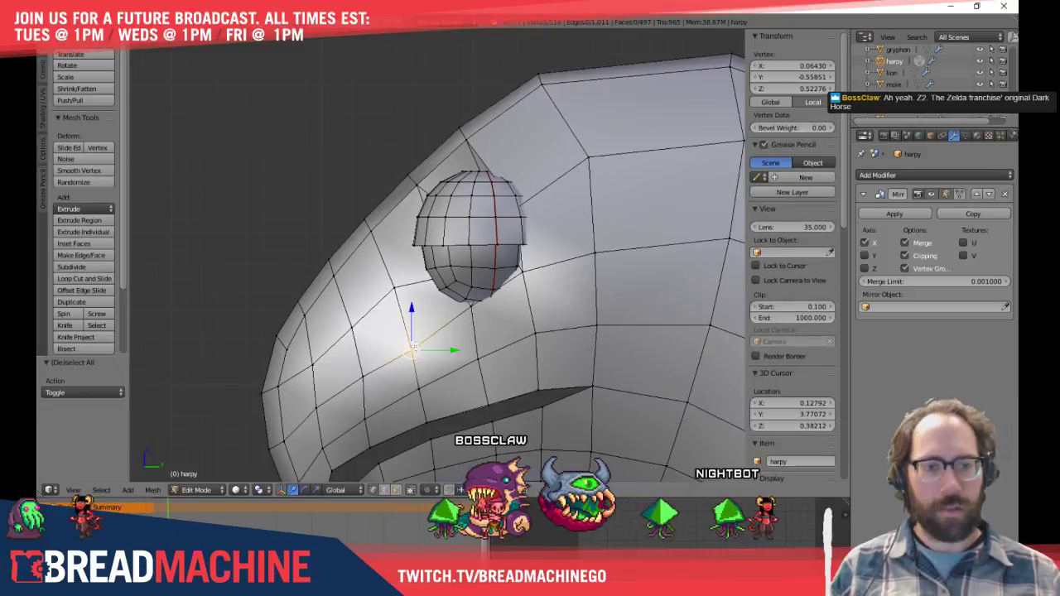
{"action": "left_click", "coordinate": [492, 366]}
Select the linked eyeball geometry again and hide it to expose the eye socket
{"action": "middle_click_drag", "start_coordinate": [429, 325], "coordinate": [449, 284]}
{"action": "key", "text": "l"}
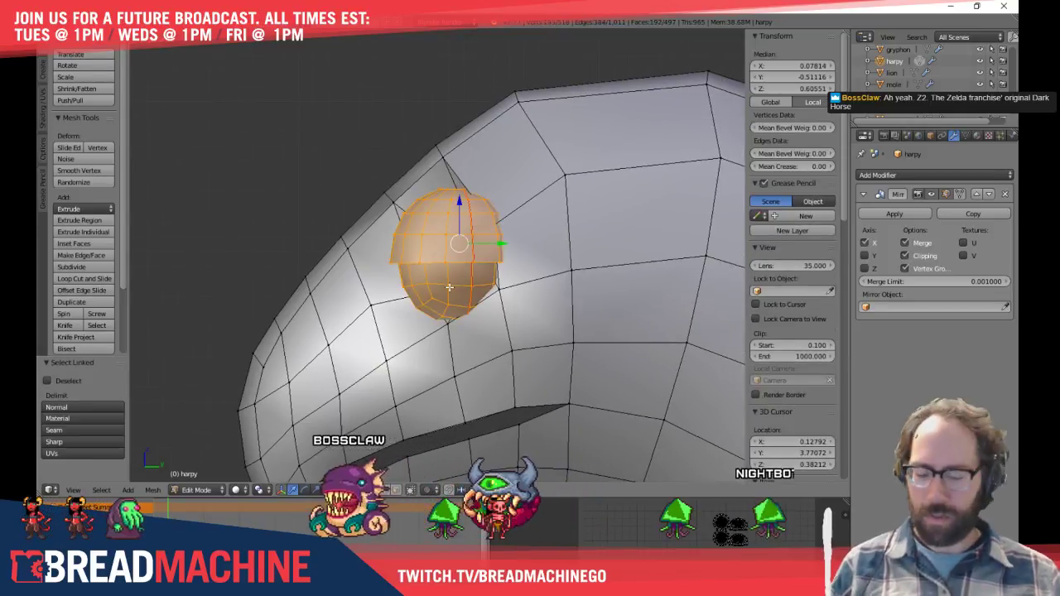
{"action": "key", "text": "h"}
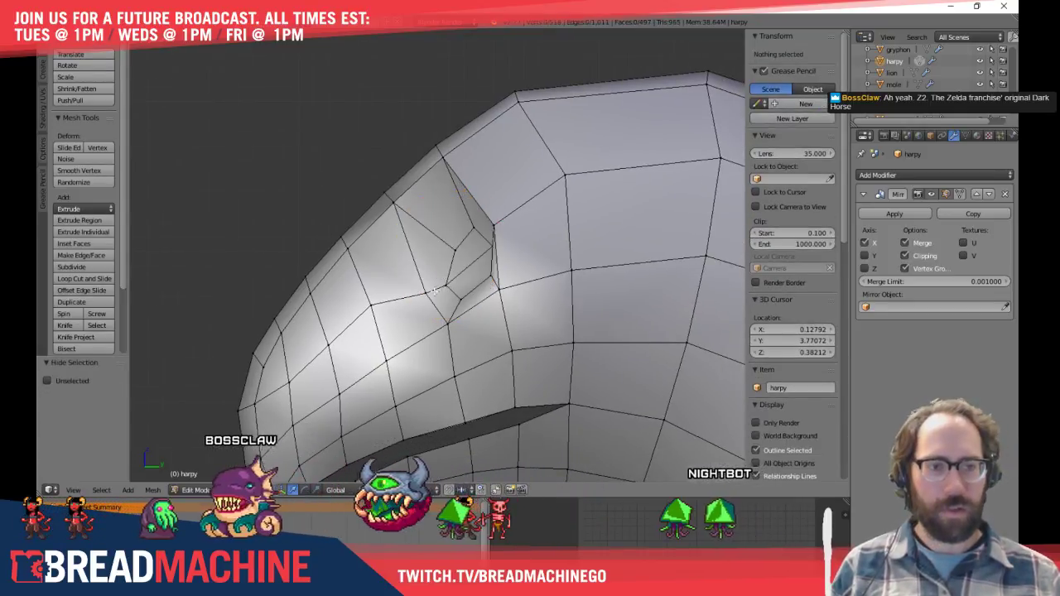
Raise the two vertices on the eye socket's front edge by about 0.011 and nudge the two rim vertices above them
{"action": "right_click", "coordinate": [439, 285]}
{"action": "scroll", "coordinate": [451, 292], "scroll_direction": "up", "scroll_amount": 2}
{"action": "middle_click_drag", "start_coordinate": [455, 296], "coordinate": [444, 267]}
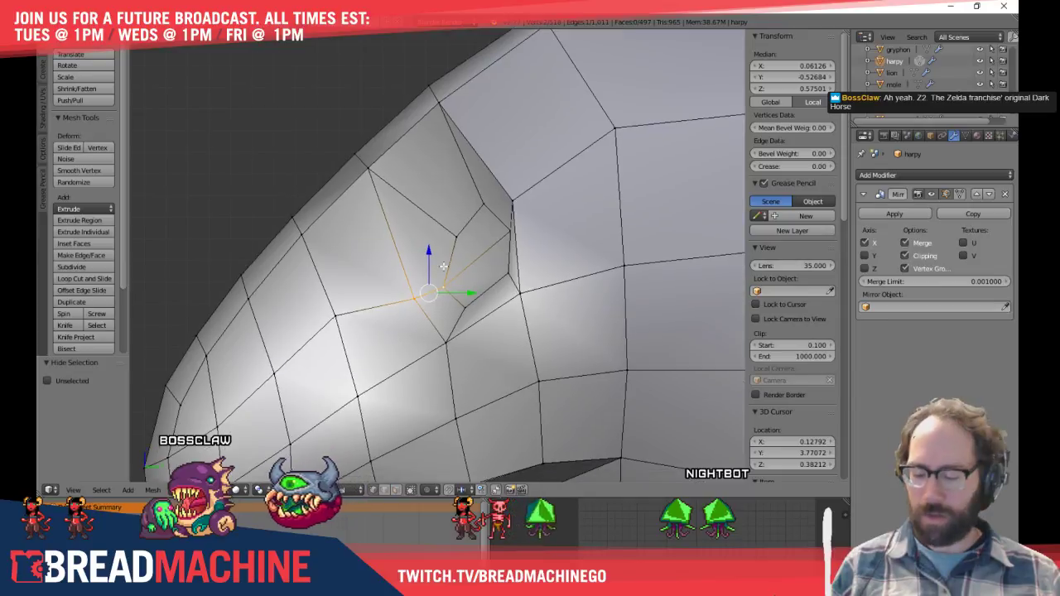
{"action": "key", "text": "g"}
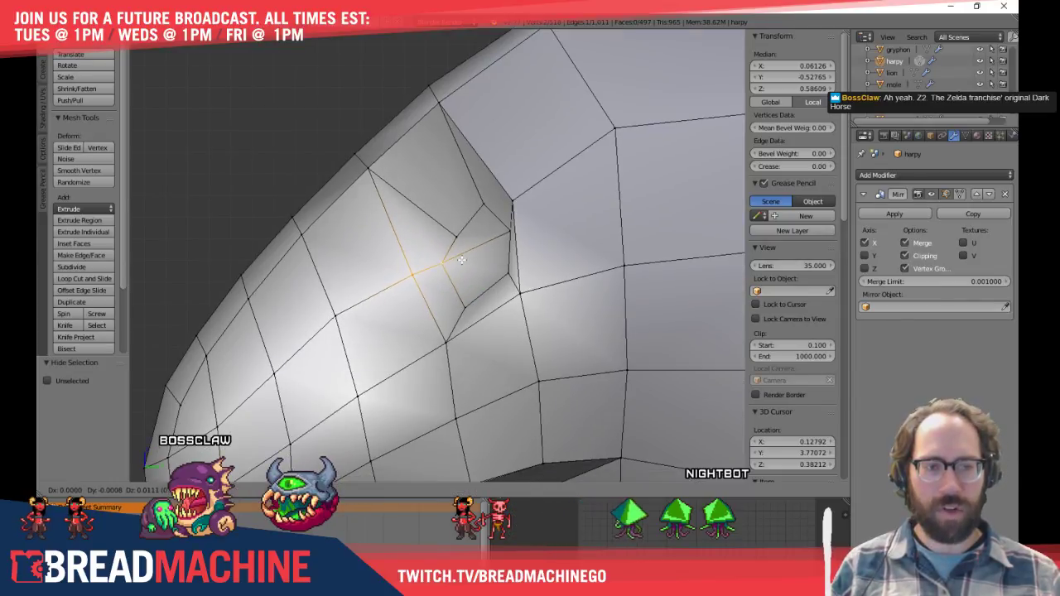
{"action": "left_click", "coordinate": [461, 260]}
{"action": "right_click", "coordinate": [461, 242]}
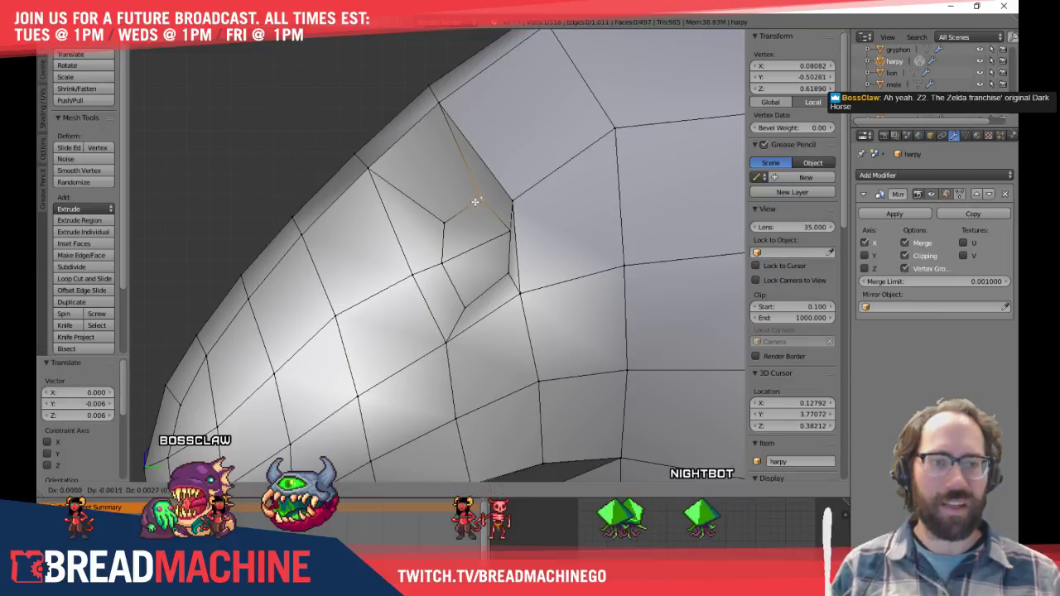
{"action": "middle_click_drag", "start_coordinate": [337, 296], "coordinate": [485, 256], "text": "shift"}
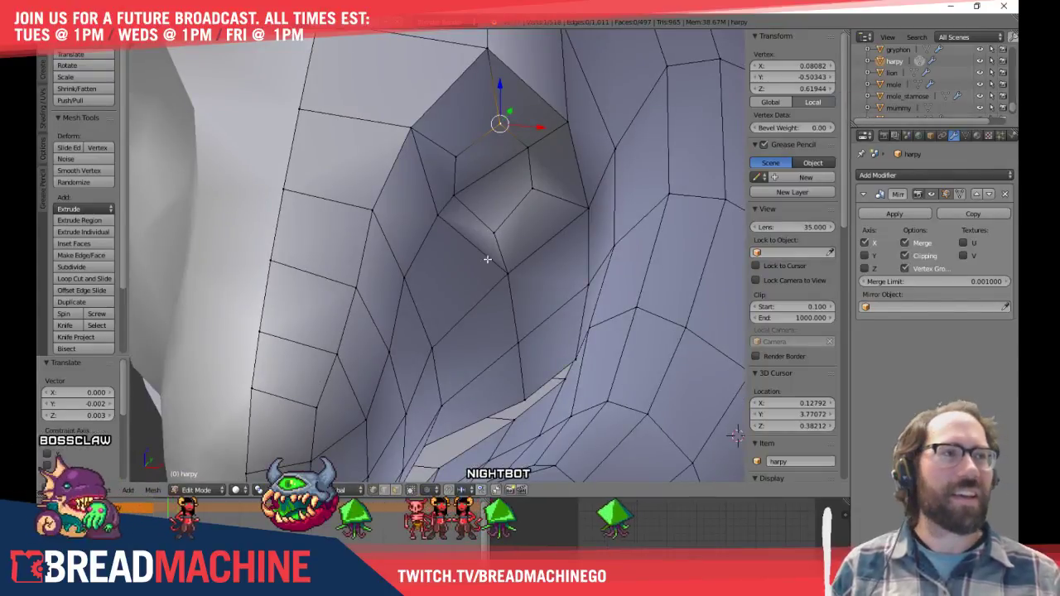
Reposition the vertex just below the eye socket as seen from above, and clear the selection
{"action": "right_click", "coordinate": [507, 273]}
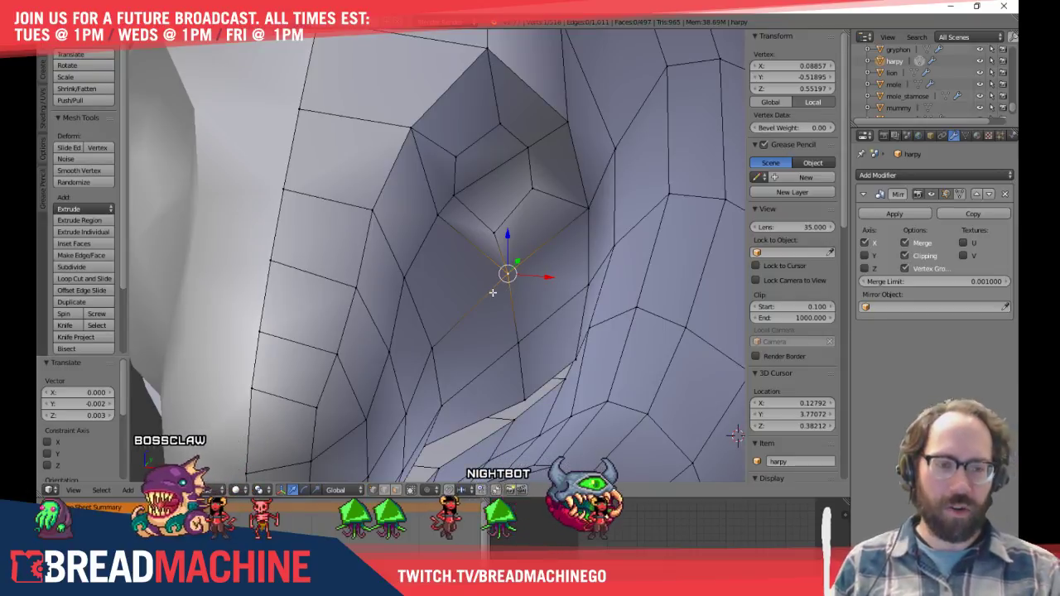
{"action": "key", "text": "KP_7"}
{"action": "middle_click_drag", "start_coordinate": [516, 312], "coordinate": [463, 305], "text": "shift"}
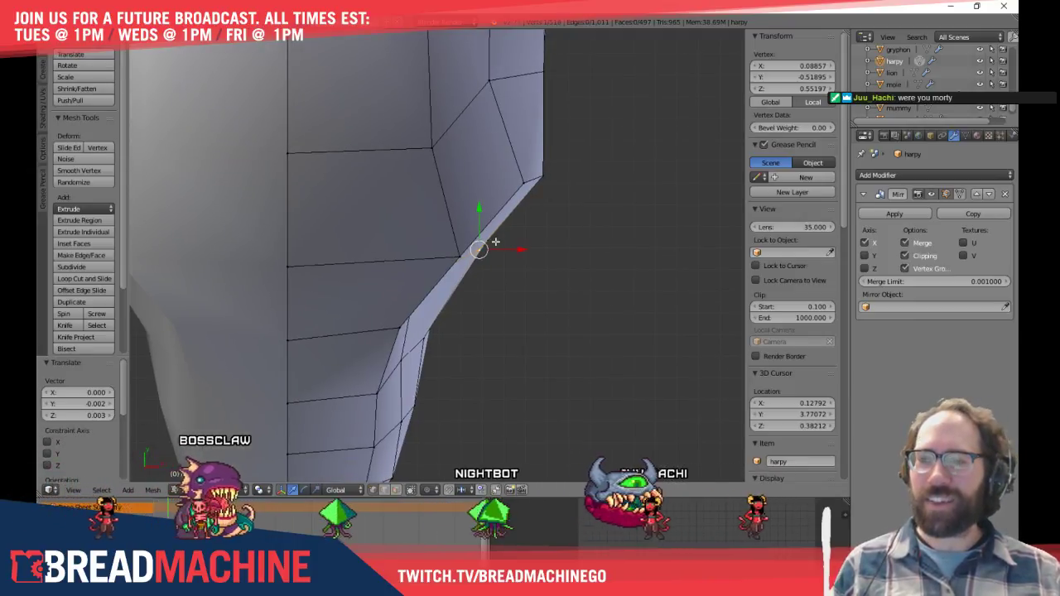
{"action": "key", "text": "g"}
{"action": "left_click", "coordinate": [480, 260]}
{"action": "key", "text": "a"}
Examine the mesh of the eye socket, cheek and beak from several angles
{"action": "middle_click_drag", "start_coordinate": [532, 315], "coordinate": [417, 216]}
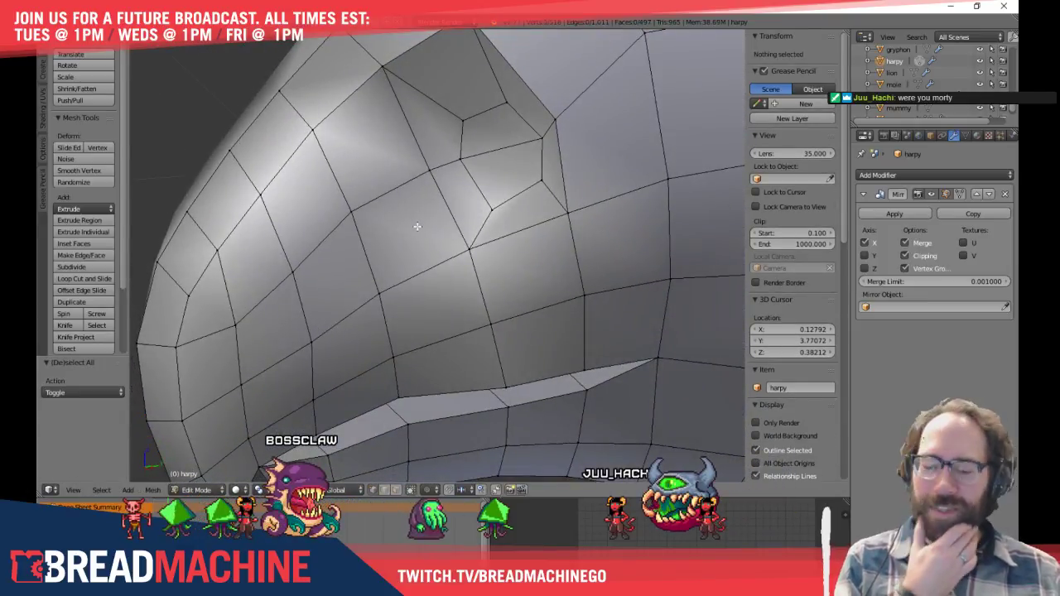
{"action": "middle_click_drag", "start_coordinate": [418, 226], "coordinate": [430, 339]}
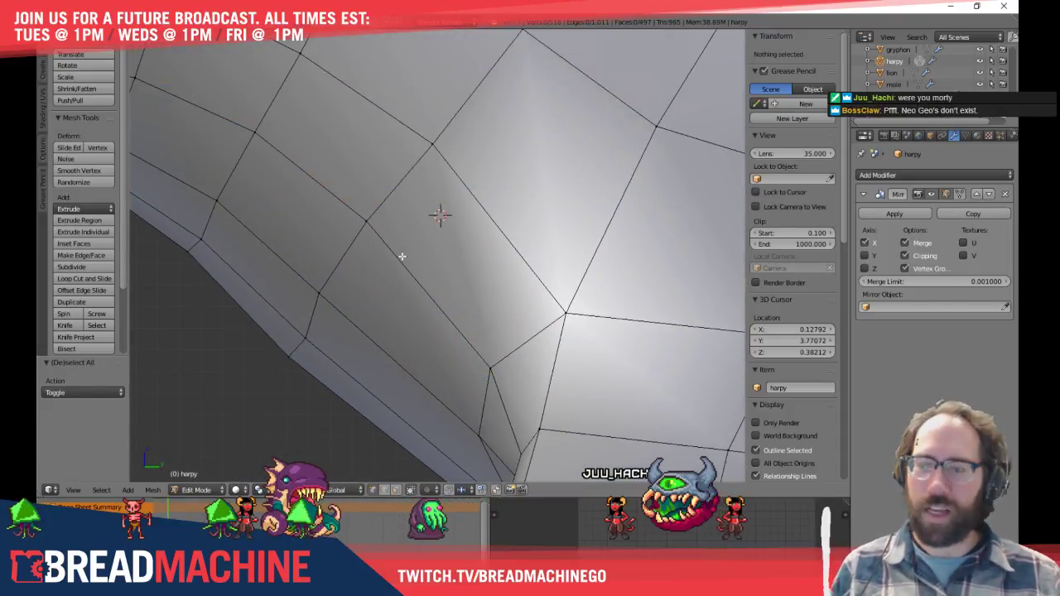
{"action": "middle_click_drag", "start_coordinate": [400, 250], "coordinate": [548, 277]}
{"action": "scroll", "coordinate": [447, 281], "scroll_direction": "down", "scroll_amount": 3}
{"action": "middle_click_drag", "start_coordinate": [442, 315], "coordinate": [447, 307]}
{"action": "scroll", "coordinate": [447, 307], "scroll_direction": "up", "scroll_amount": 1}
{"action": "scroll", "coordinate": [446, 310], "scroll_direction": "up", "scroll_amount": 2}
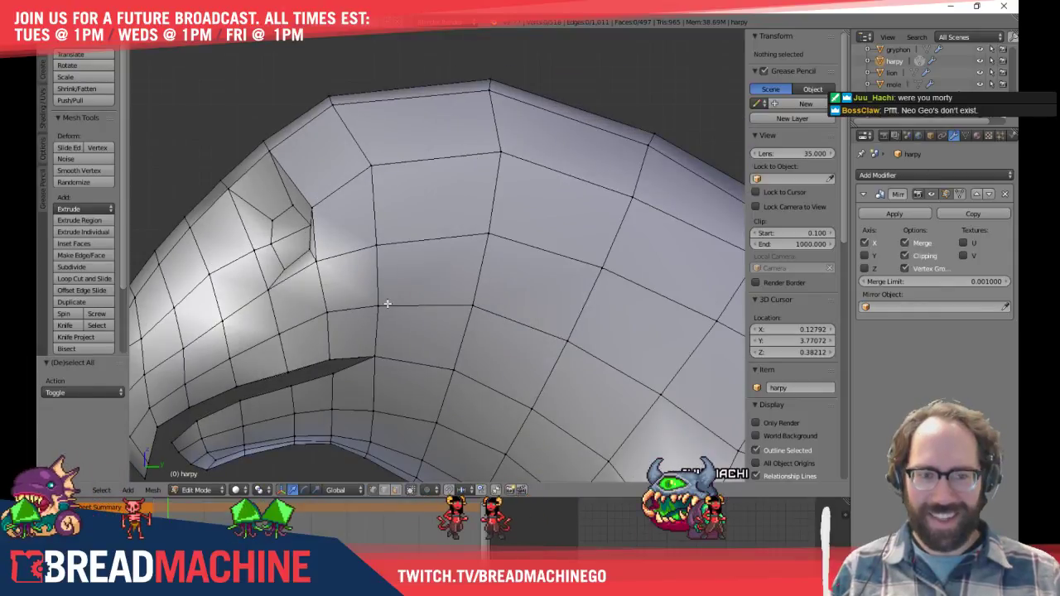
{"action": "middle_click_drag", "start_coordinate": [387, 303], "coordinate": [418, 299]}
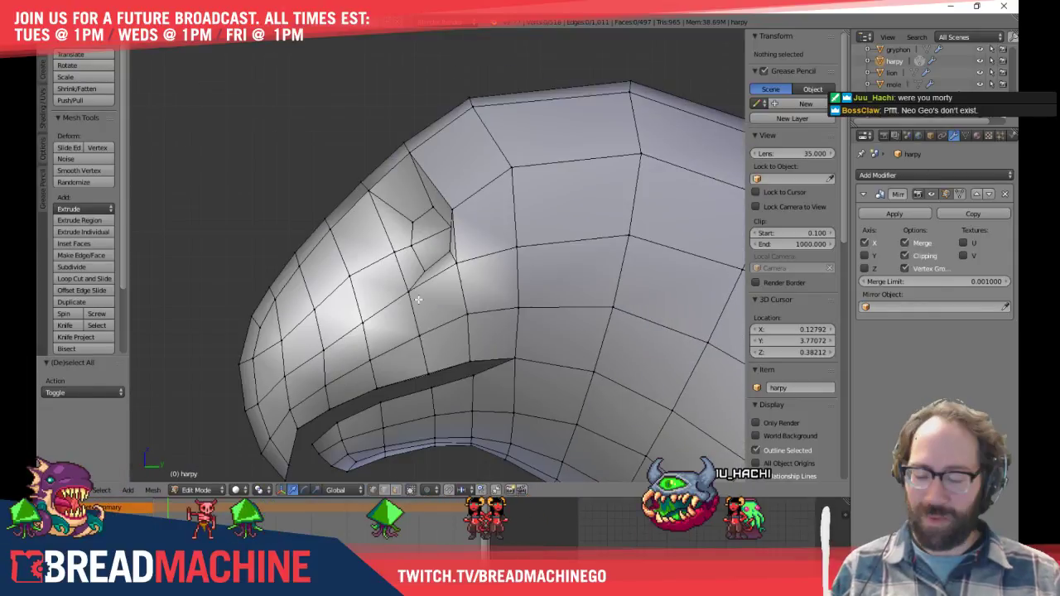
Reveal the hidden eyeball and select all of its linked geometry
{"action": "key", "text": "alt+h"}
{"action": "key", "text": "a"}
{"action": "middle_click_drag", "start_coordinate": [427, 286], "coordinate": [592, 317]}
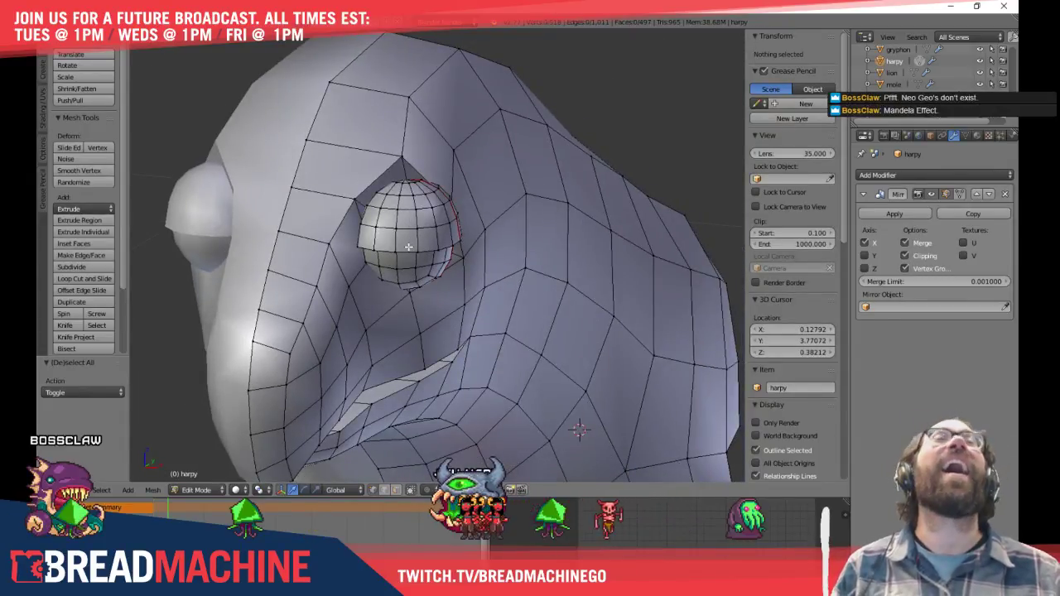
{"action": "key", "text": "l"}
{"action": "middle_click_drag", "start_coordinate": [432, 282], "coordinate": [431, 255]}
{"action": "scroll", "coordinate": [431, 254], "scroll_direction": "up", "scroll_amount": 5}
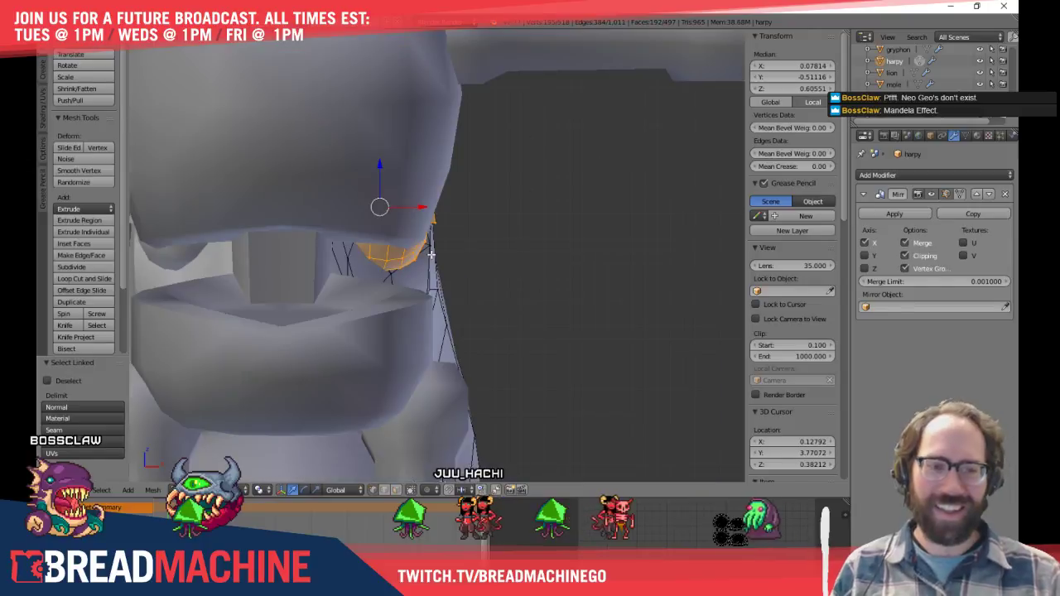
{"action": "scroll", "coordinate": [468, 251], "scroll_direction": "down", "scroll_amount": 5}
Check the eye's fit against the head and the harpy's overall shape in both edit and object mode
{"action": "key", "text": "Tab"}
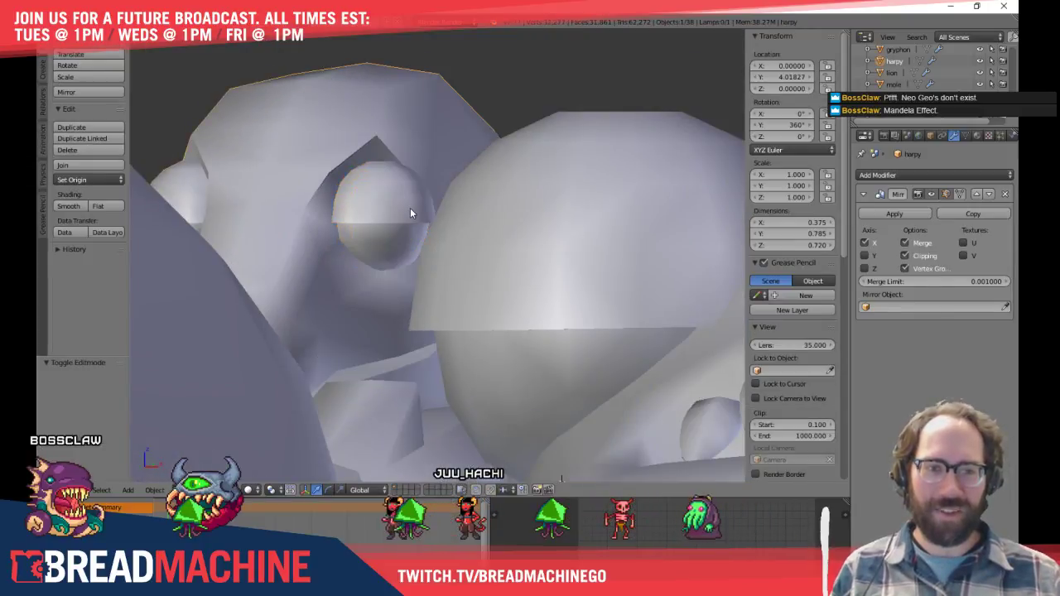
{"action": "key", "text": "KP_Decimal"}
{"action": "key", "text": "Tab"}
{"action": "key", "text": "KP_1"}
{"action": "scroll", "coordinate": [410, 207], "scroll_direction": "up", "scroll_amount": 4}
{"action": "middle_click_drag", "start_coordinate": [482, 125], "coordinate": [444, 310], "text": "shift"}
{"action": "scroll", "coordinate": [455, 272], "scroll_direction": "up", "scroll_amount": 3}
{"action": "middle_click_drag", "start_coordinate": [438, 270], "coordinate": [407, 289]}
{"action": "scroll", "coordinate": [407, 290], "scroll_direction": "down", "scroll_amount": 8}
{"action": "key", "text": "Tab"}
{"action": "scroll", "coordinate": [479, 283], "scroll_direction": "down", "scroll_amount": 2}
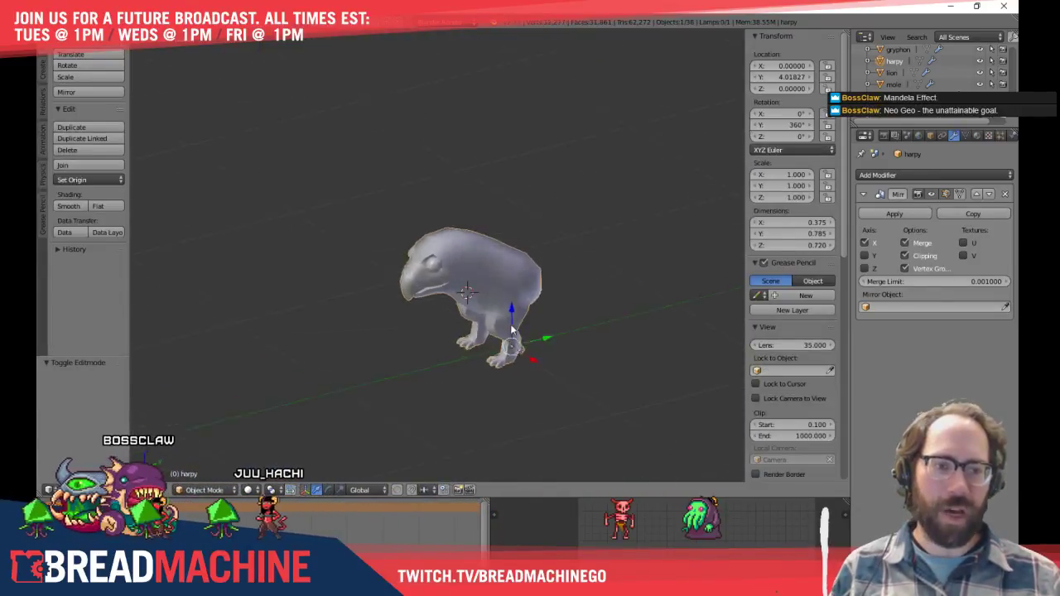
{"action": "middle_click_drag", "start_coordinate": [508, 329], "coordinate": [439, 341]}
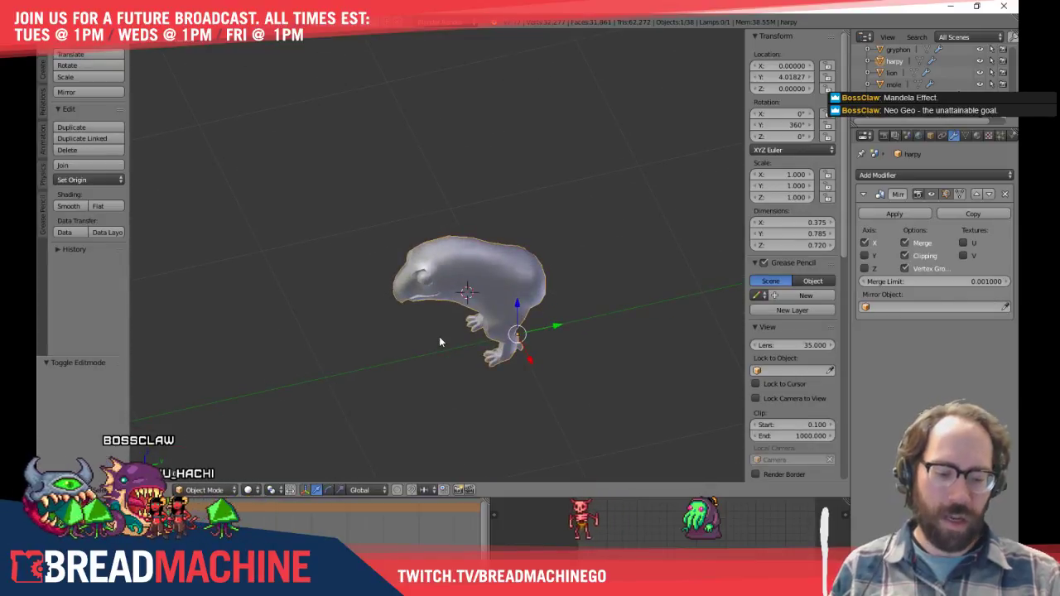
Toggle the harpy's isolated view and frame the whole body to review its proportions
{"action": "key", "text": "KP_Divide"}
{"action": "key", "text": "KP_Divide"}
{"action": "key", "text": "KP_Divide"}
{"action": "scroll", "coordinate": [430, 312], "scroll_direction": "down", "scroll_amount": 8}
{"action": "middle_click_drag", "start_coordinate": [431, 282], "coordinate": [396, 327]}
{"action": "scroll", "coordinate": [396, 320], "scroll_direction": "down", "scroll_amount": 6}
{"action": "middle_click_drag", "start_coordinate": [513, 327], "coordinate": [484, 373]}
{"action": "key", "text": "KP_Decimal"}
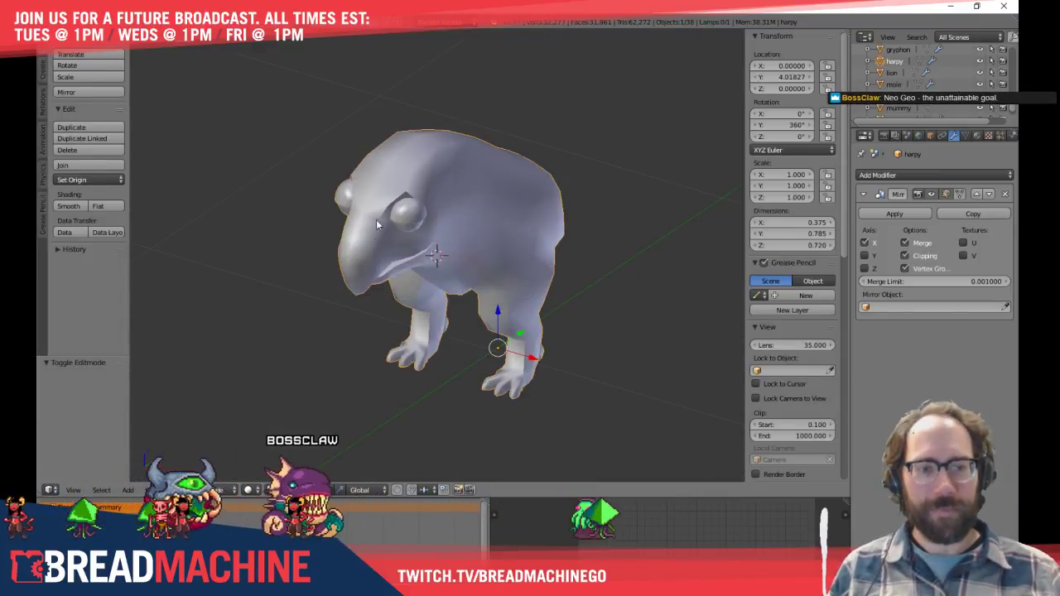
Scale the selected eyeball by about 1.326 and shift it about 0.009 along Y and -0.005 along Z
{"action": "key", "text": "KP_1"}
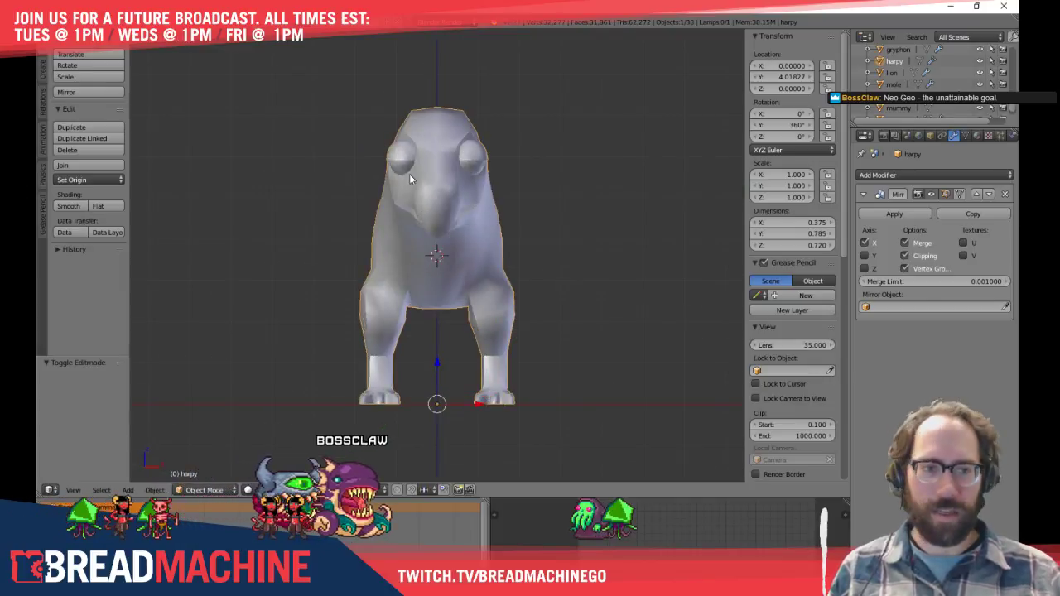
{"action": "scroll", "coordinate": [414, 188], "scroll_direction": "up", "scroll_amount": 5}
{"action": "middle_click_drag", "start_coordinate": [487, 162], "coordinate": [400, 379], "text": "shift"}
{"action": "key", "text": "Tab"}
{"action": "middle_click_drag", "start_coordinate": [483, 281], "coordinate": [454, 318], "text": "shift"}
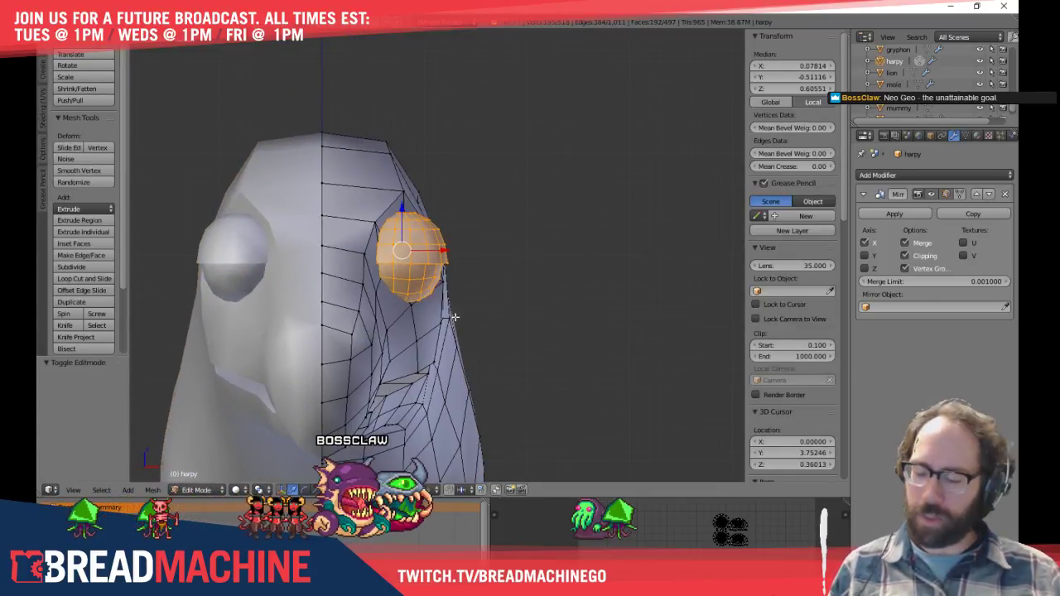
{"action": "left_click", "coordinate": [532, 373]}
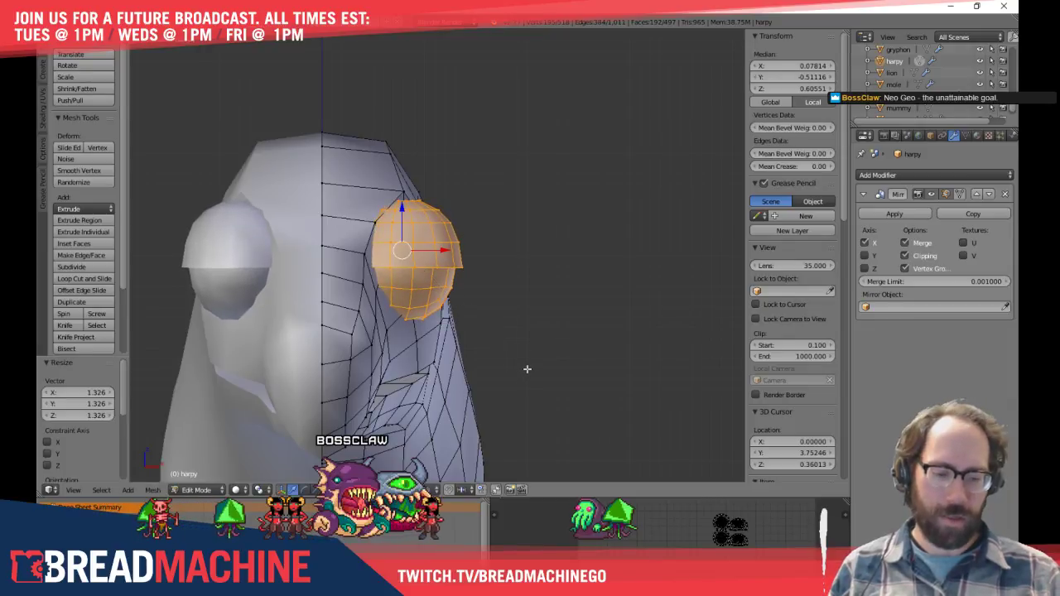
{"action": "key", "text": "KP_3"}
{"action": "middle_click_drag", "start_coordinate": [538, 373], "coordinate": [592, 336]}
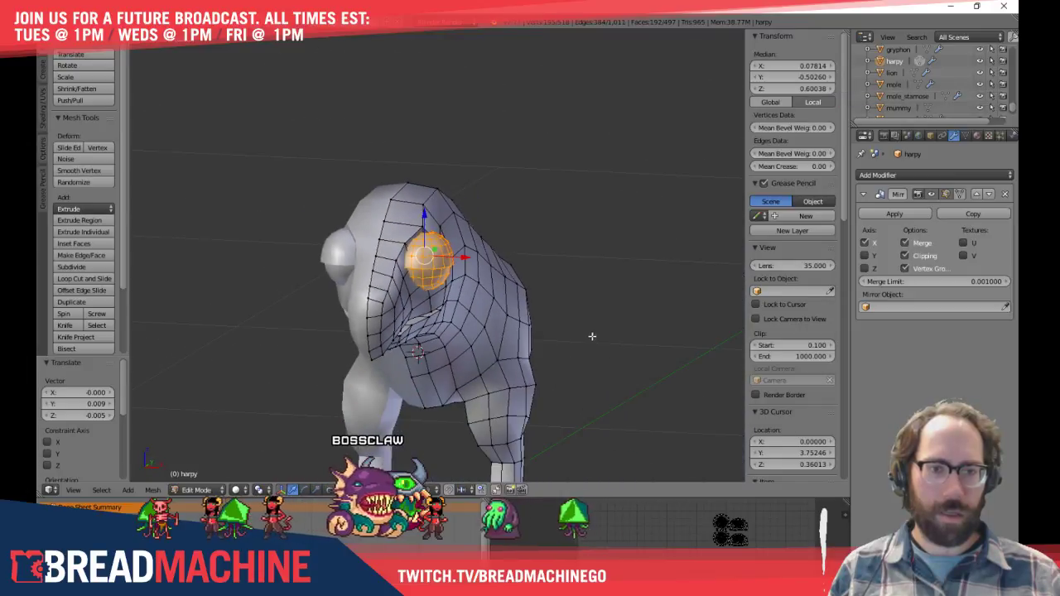
Review the resized eyes on the smooth-shaded head, and return to mesh editing with nothing selected
{"action": "key", "text": "Tab"}
{"action": "middle_click_drag", "start_coordinate": [476, 318], "coordinate": [397, 296]}
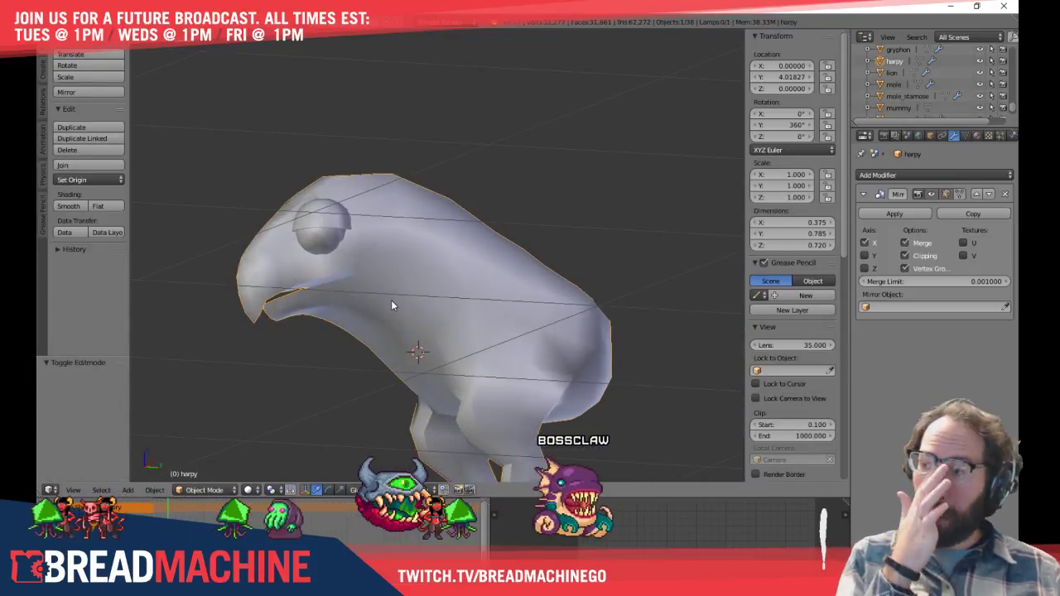
{"action": "middle_click_drag", "start_coordinate": [390, 305], "coordinate": [553, 336]}
{"action": "middle_click_drag", "start_coordinate": [447, 306], "coordinate": [412, 316], "text": "shift"}
{"action": "scroll", "coordinate": [412, 316], "scroll_direction": "up", "scroll_amount": 5}
{"action": "middle_click_drag", "start_coordinate": [423, 272], "coordinate": [428, 317], "text": "shift"}
{"action": "key", "text": "Tab"}
{"action": "middle_click_drag", "start_coordinate": [401, 264], "coordinate": [402, 313]}
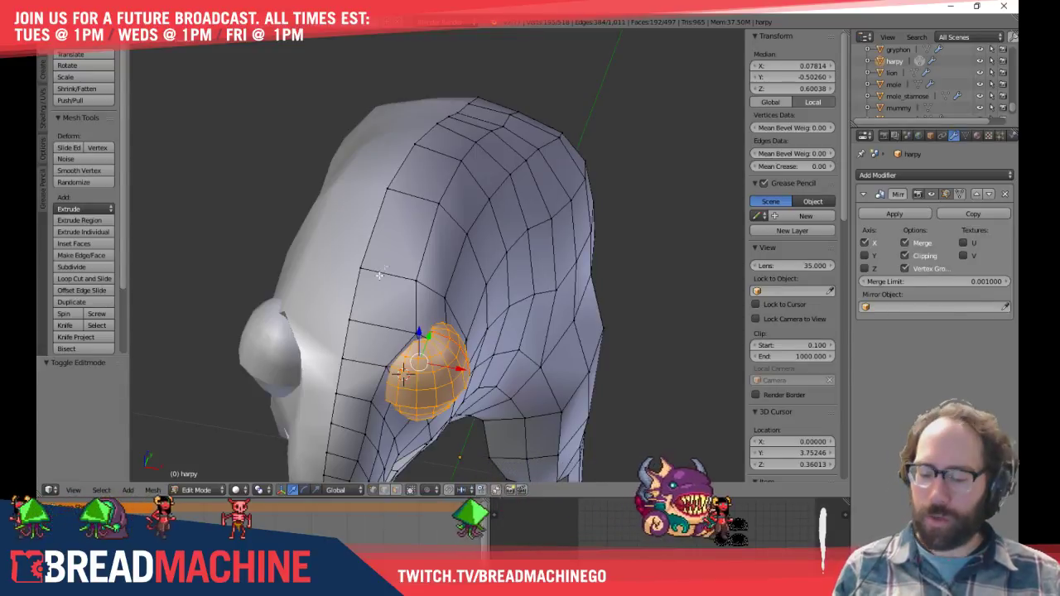
{"action": "middle_click_drag", "start_coordinate": [367, 233], "coordinate": [409, 169]}
{"action": "key", "text": "a"}
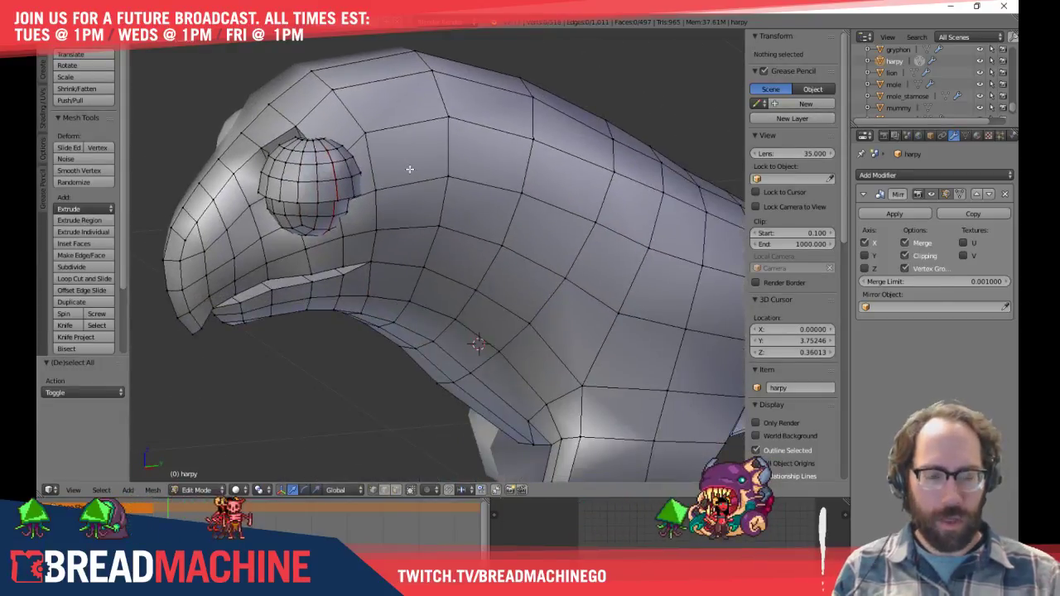
Switch to face selection and select the four faces on the lower rear of the harpy's body
{"action": "key", "text": "KP_1"}
{"action": "key", "text": "KP_3"}
{"action": "scroll", "coordinate": [409, 171], "scroll_direction": "down", "scroll_amount": 4}
{"action": "middle_click_drag", "start_coordinate": [534, 245], "coordinate": [509, 269], "text": "shift"}
{"action": "scroll", "coordinate": [450, 215], "scroll_direction": "up", "scroll_amount": 3}
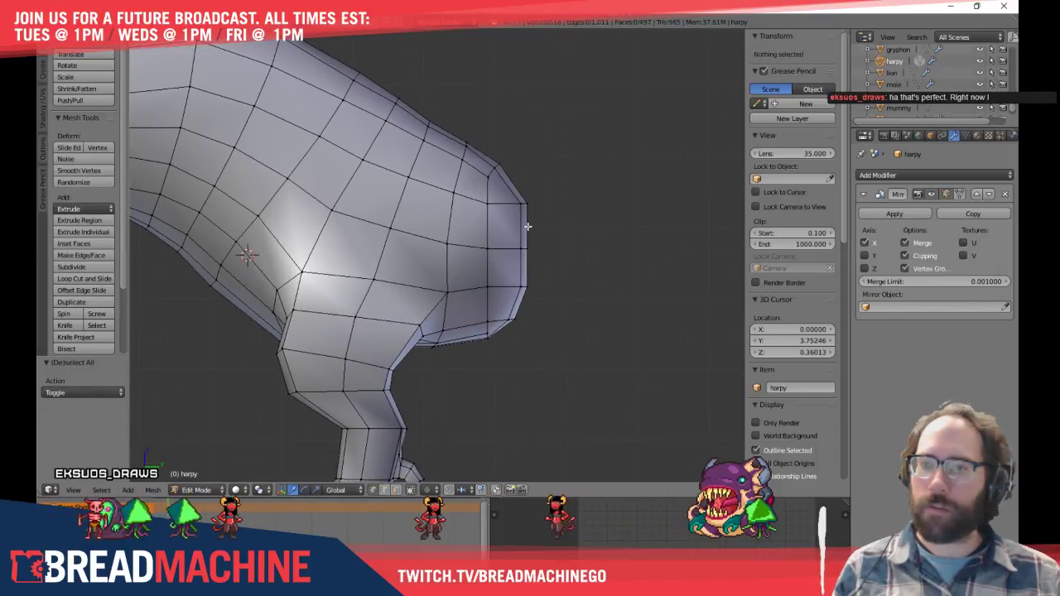
{"action": "middle_click_drag", "start_coordinate": [551, 247], "coordinate": [431, 278]}
{"action": "key", "text": "ctrl+Tab"}
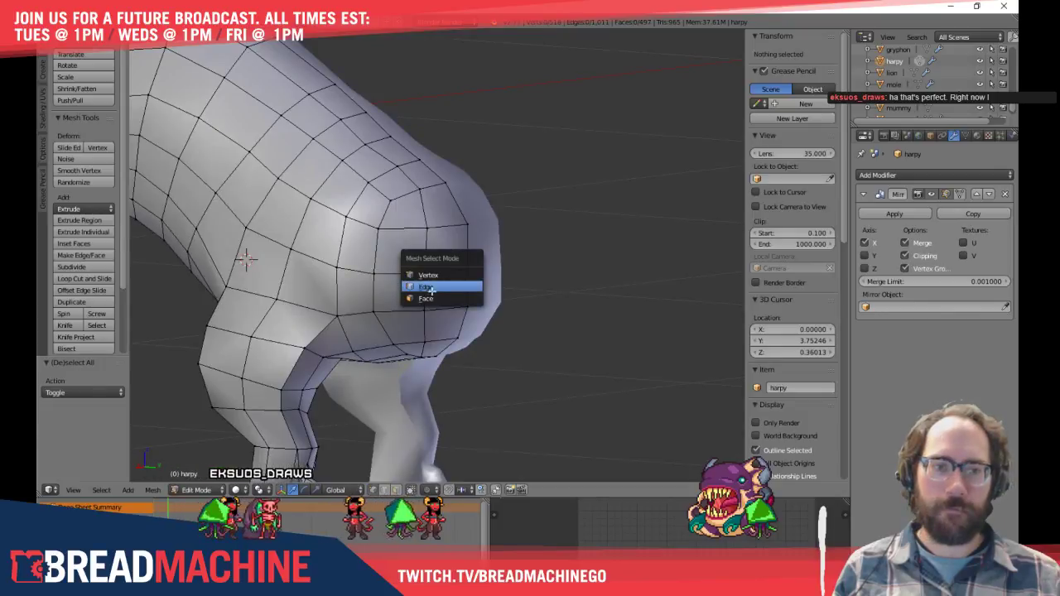
{"action": "left_click", "coordinate": [426, 298]}
{"action": "right_click", "coordinate": [404, 311]}
{"action": "right_click", "coordinate": [441, 313], "text": "shift"}
Extrude the selected rear faces about 0.075 along the global Y axis to form a tail stub
{"action": "middle_click_drag", "start_coordinate": [441, 313], "coordinate": [494, 291]}
{"action": "key", "text": "KP_3"}
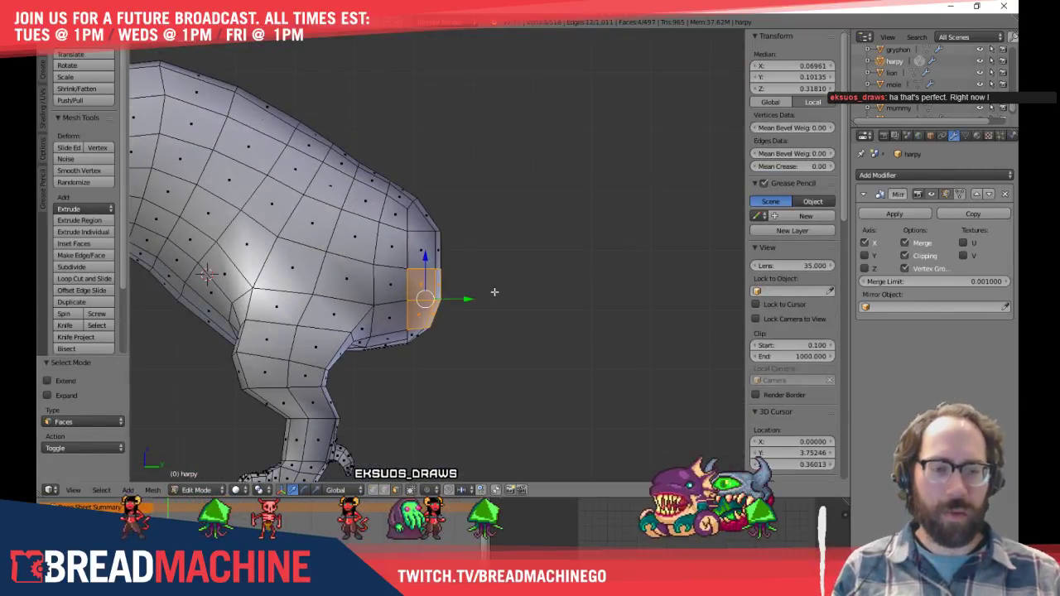
{"action": "scroll", "coordinate": [494, 292], "scroll_direction": "up", "scroll_amount": 4}
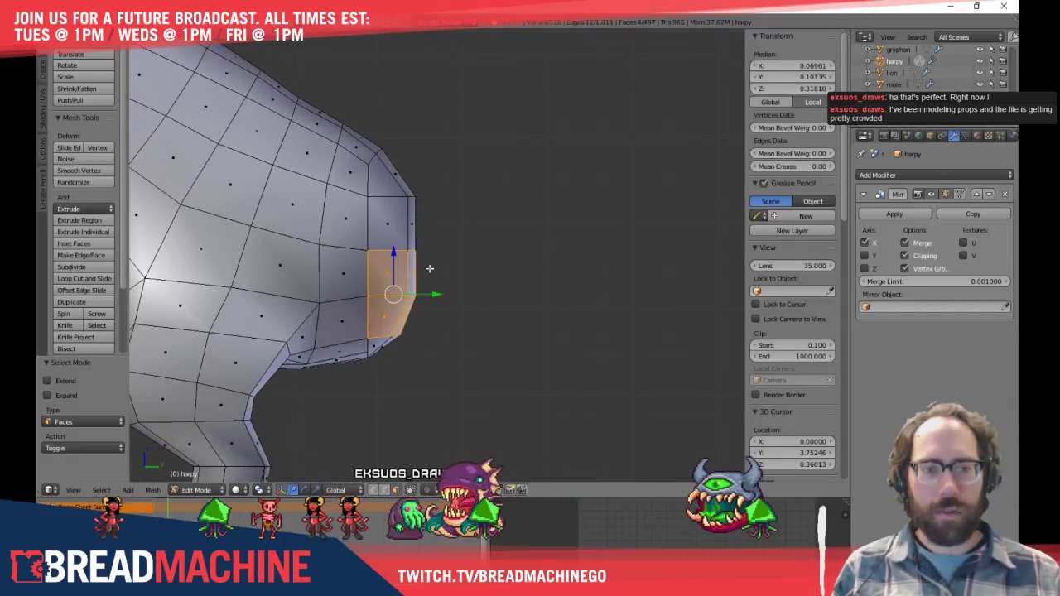
{"action": "key", "text": "e"}
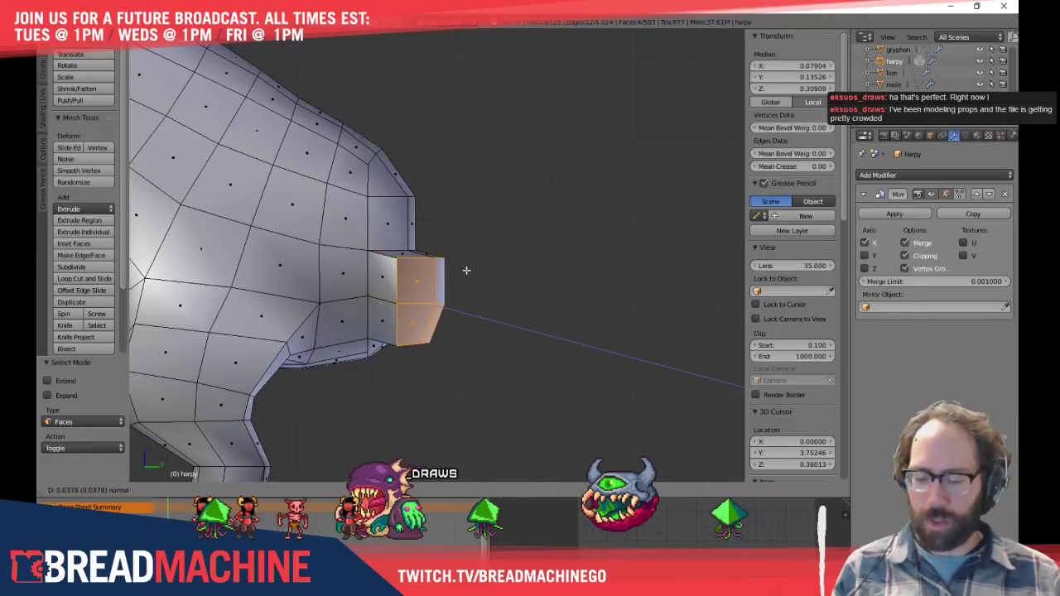
{"action": "key", "text": "y"}
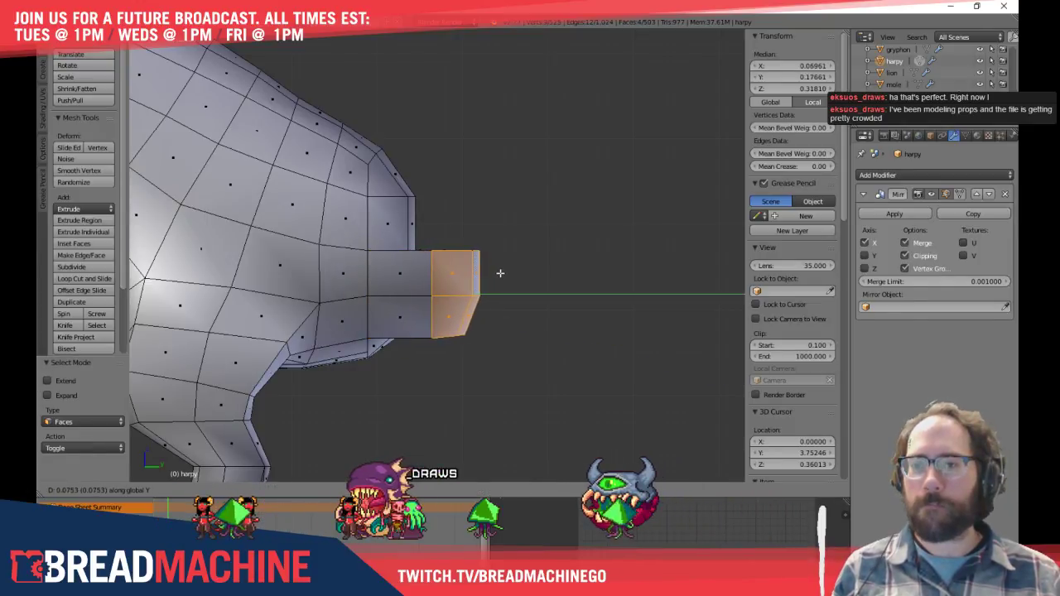
{"action": "left_click", "coordinate": [499, 272]}
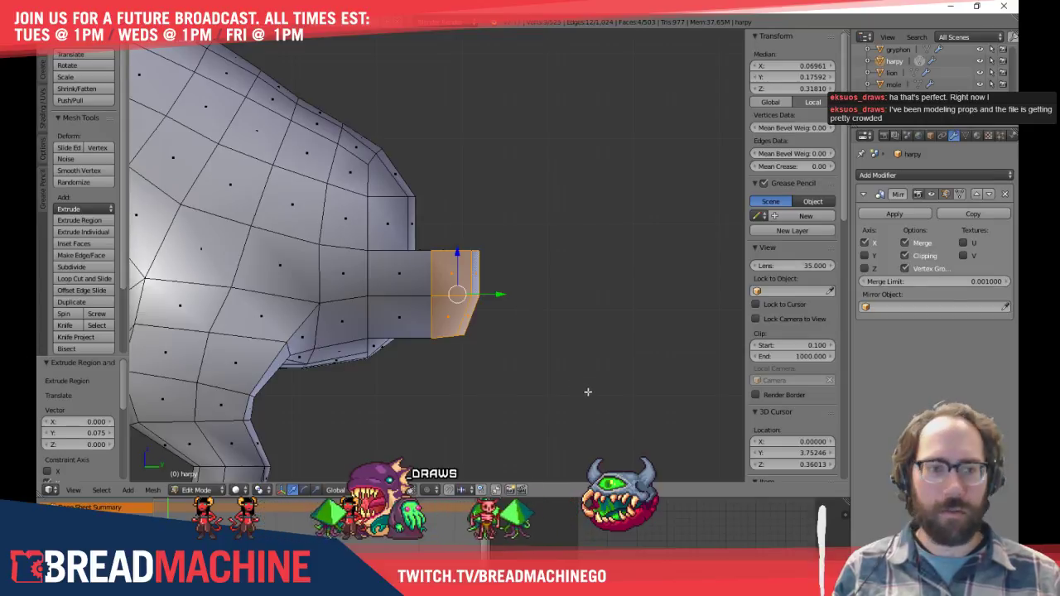
Flatten the tail stub's end faces by scaling them to about 0.540 along Z
{"action": "key", "text": "s"}
{"action": "left_click", "coordinate": [537, 330]}
{"action": "middle_click_drag", "start_coordinate": [537, 330], "coordinate": [518, 365]}
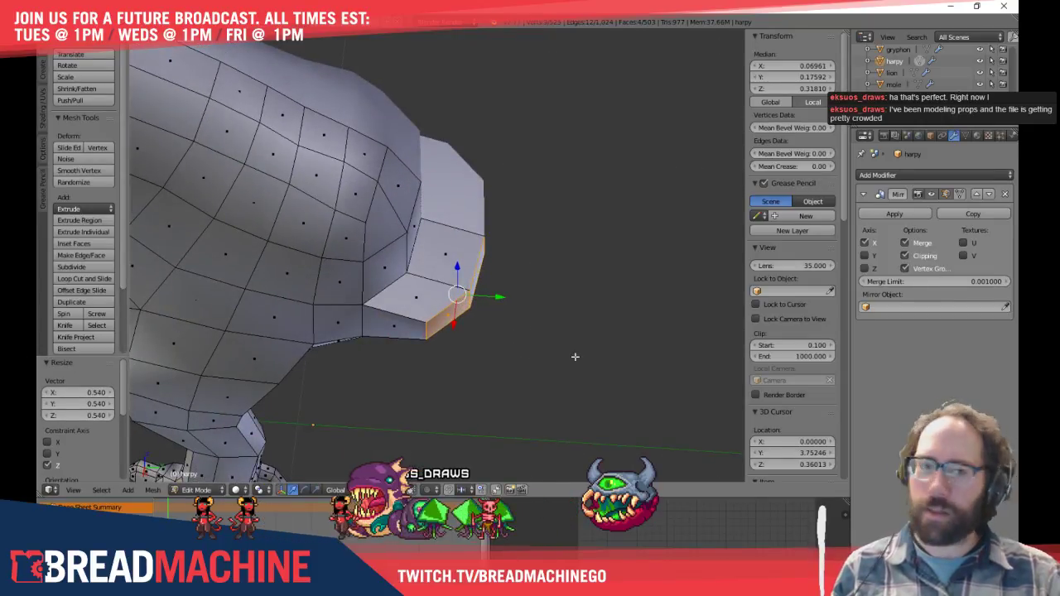
Narrow the tail stub's end faces by scaling them to about 0.743 along X
{"action": "key", "text": "KP_7"}
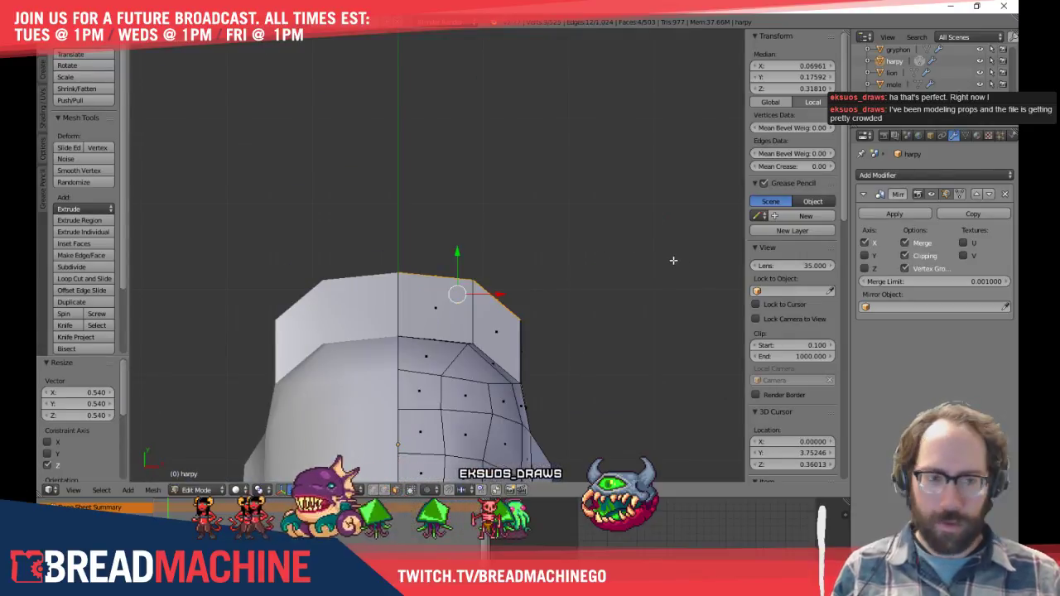
{"action": "key", "text": "s"}
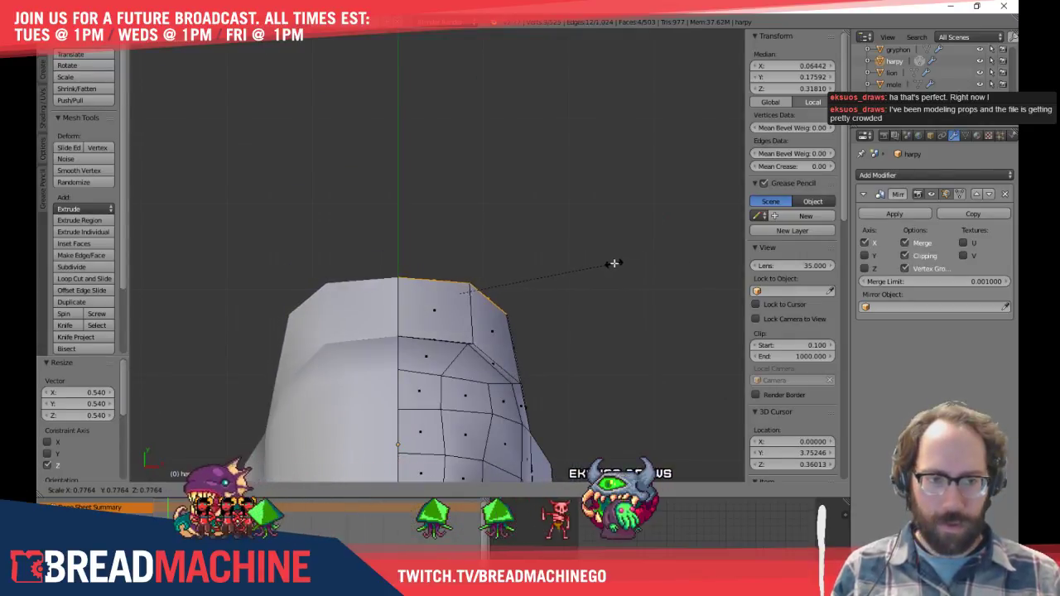
{"action": "key", "text": "x"}
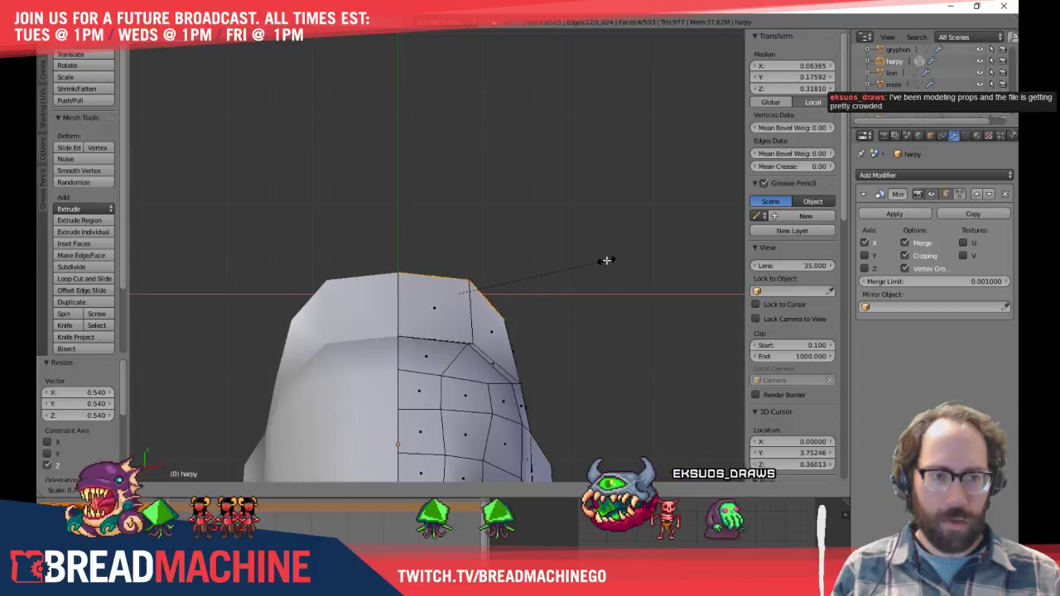
{"action": "left_click", "coordinate": [606, 260]}
Flatten the tail stub's end faces completely by scaling them to 0 along the Y axis
{"action": "key", "text": "s"}
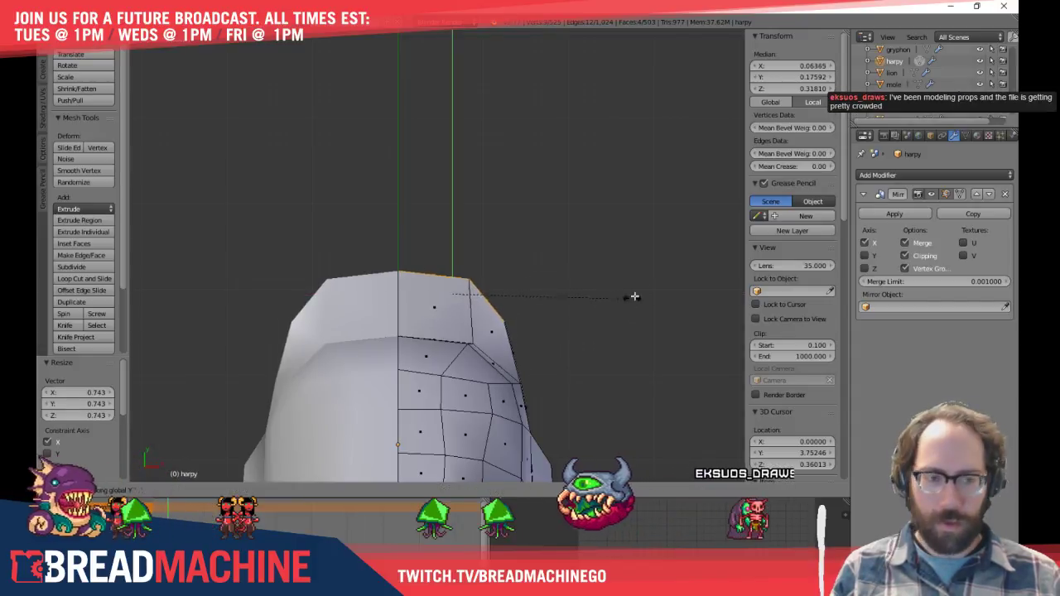
{"action": "key", "text": "y"}
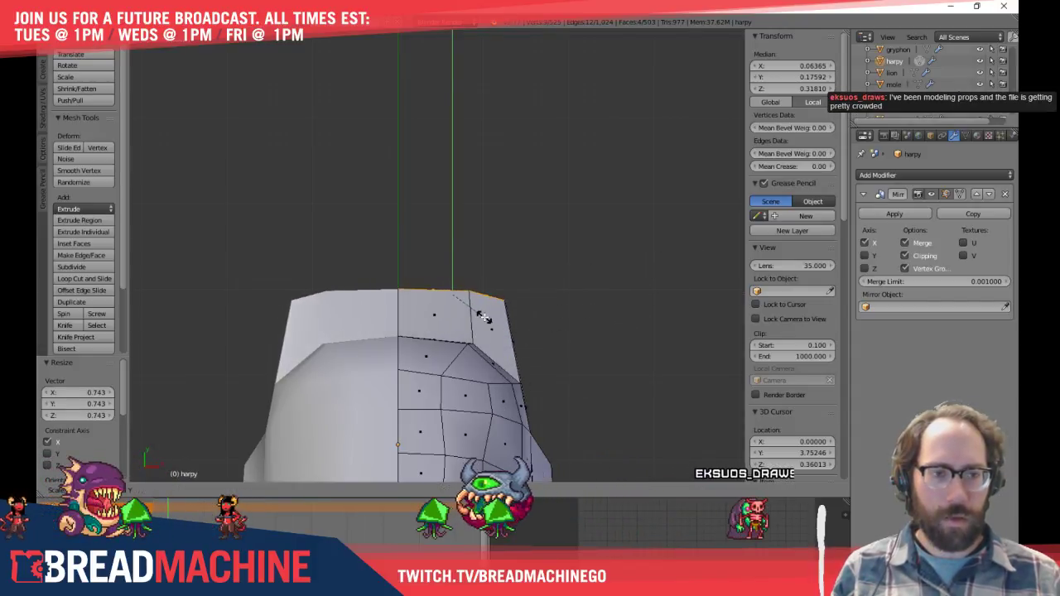
{"action": "left_click", "coordinate": [484, 317]}
{"action": "key", "text": "KP_3"}
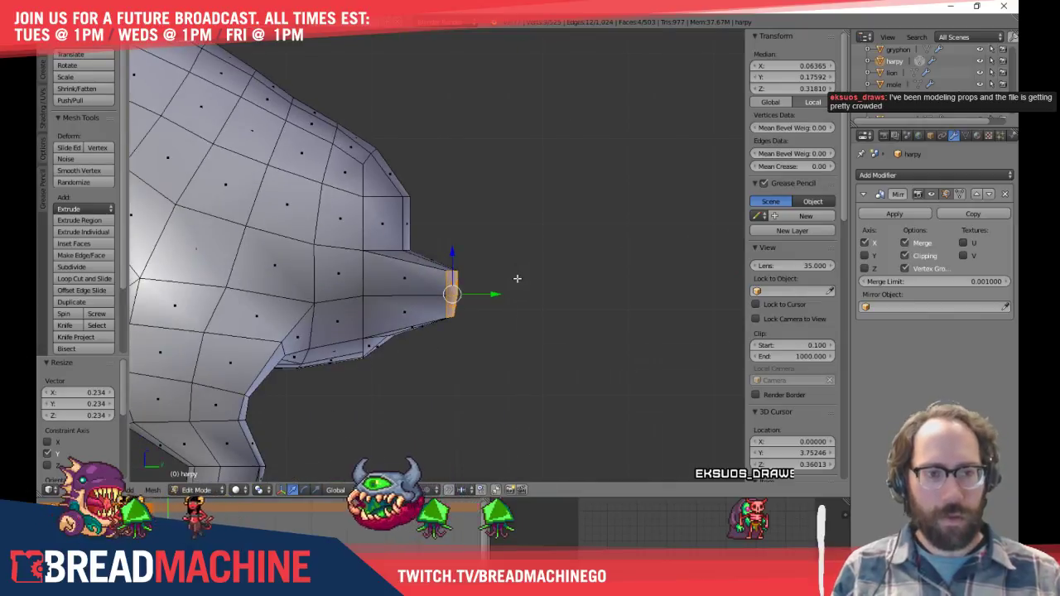
{"action": "key", "text": "s"}
{"action": "key", "text": "0"}
{"action": "key", "text": "Return"}
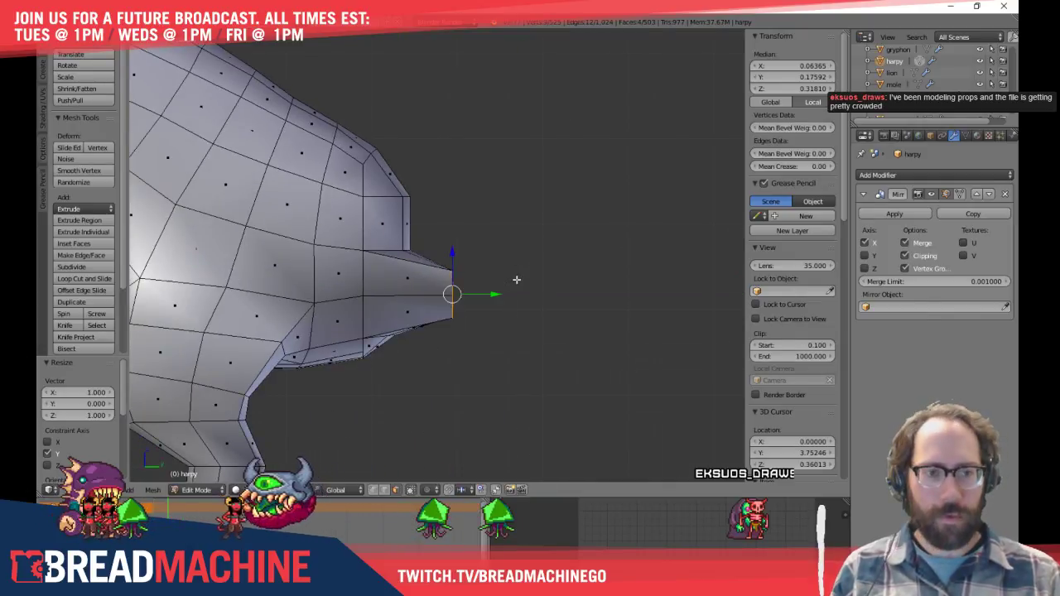
Switch to vertex selection and move the rump vertices just above the tail stub about 0.017 rearward along Y
{"action": "key", "text": "a"}
{"action": "scroll", "coordinate": [388, 219], "scroll_direction": "up", "scroll_amount": 2}
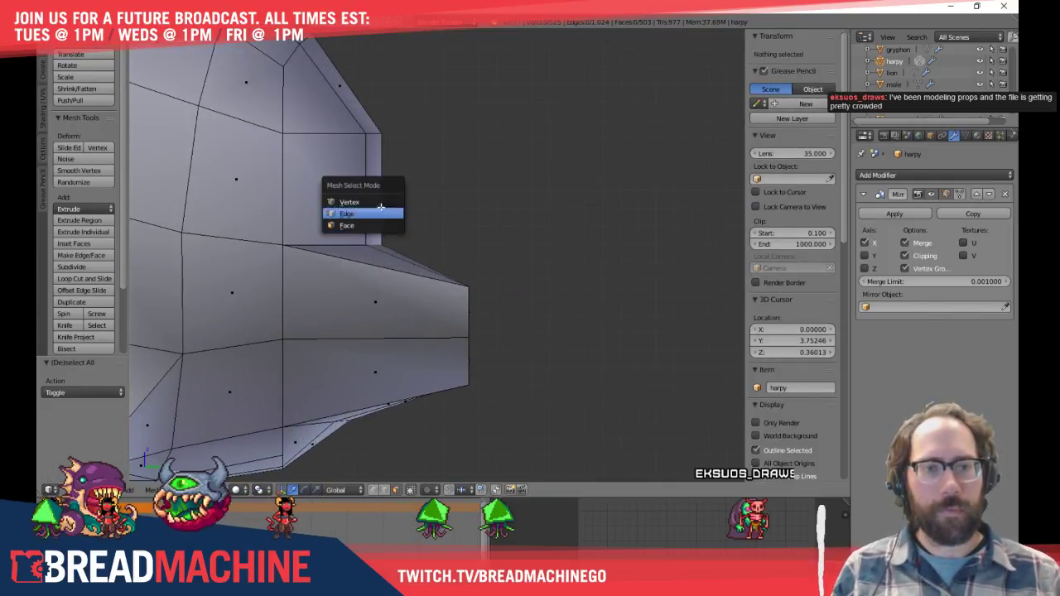
{"action": "left_click", "coordinate": [379, 202]}
{"action": "right_click", "coordinate": [394, 246]}
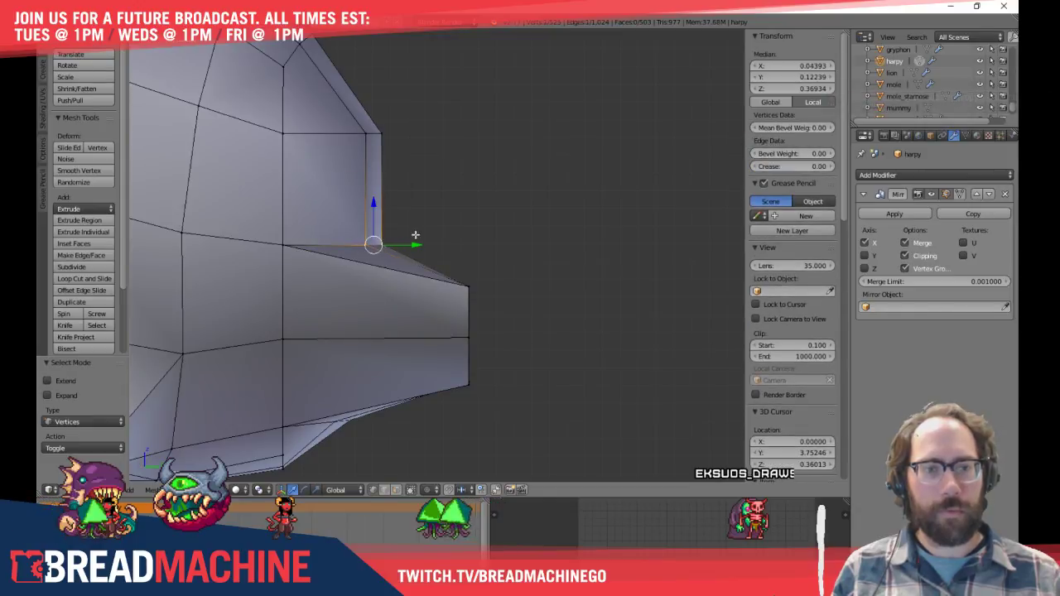
{"action": "key", "text": "z"}
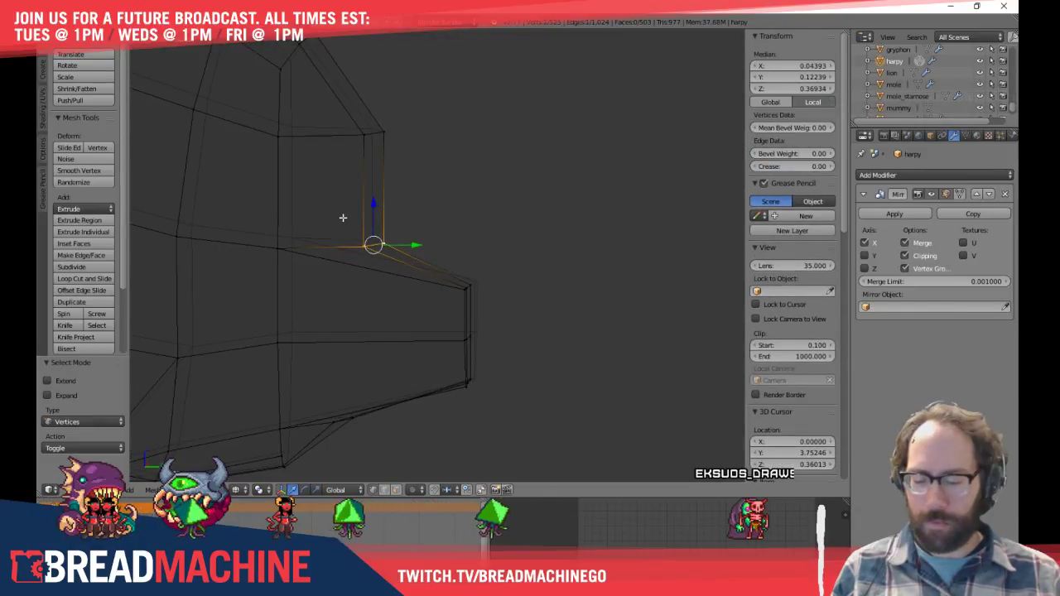
{"action": "key", "text": "KP_3"}
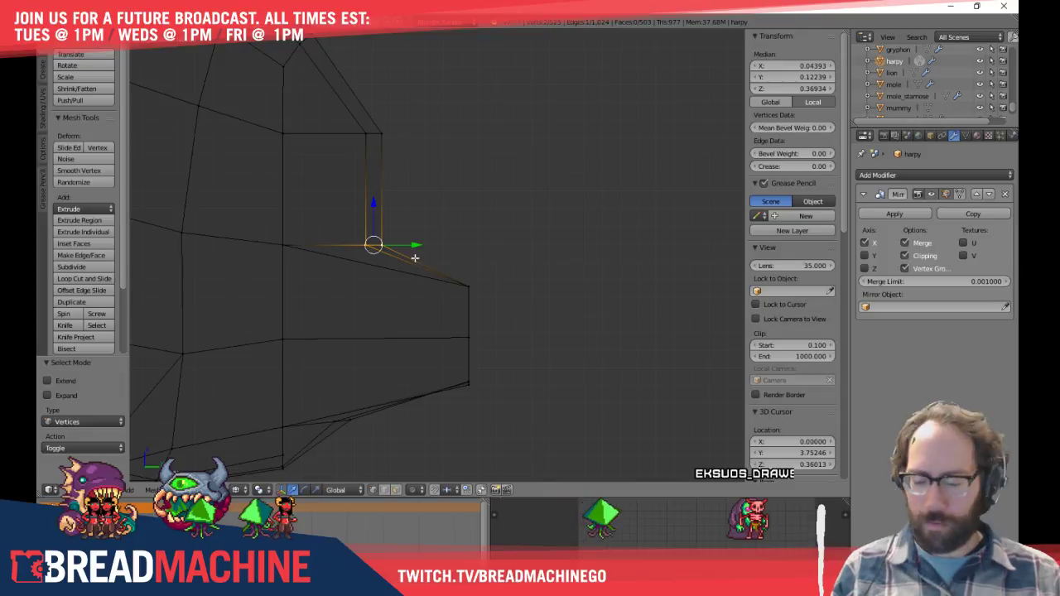
{"action": "left_click", "coordinate": [459, 258]}
Select the two underside vertices in front of the tail's end and move them about 0.017 along Y and -0.006 along Z
{"action": "middle_click_drag", "start_coordinate": [475, 228], "coordinate": [577, 195], "text": "shift"}
{"action": "middle_click_drag", "start_coordinate": [514, 312], "coordinate": [502, 251], "text": "shift"}
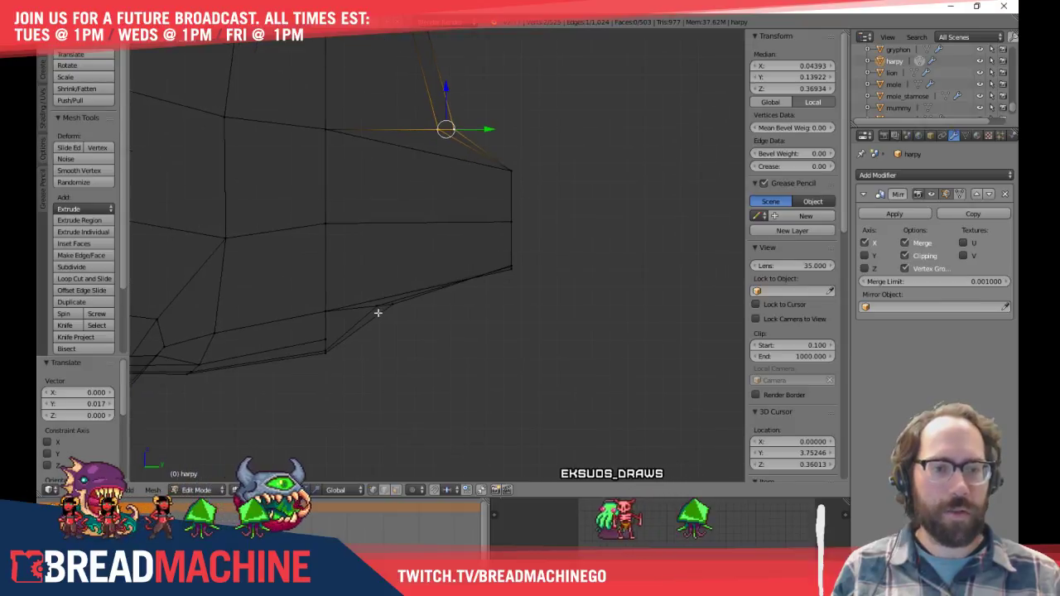
{"action": "key", "text": "a"}
{"action": "right_click", "coordinate": [385, 305]}
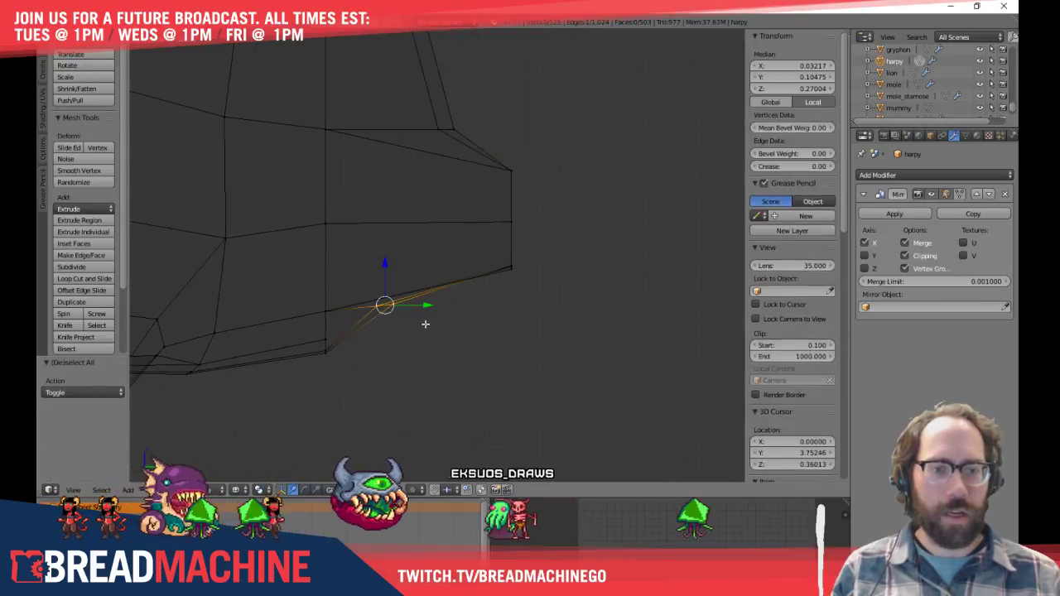
{"action": "key", "text": "g"}
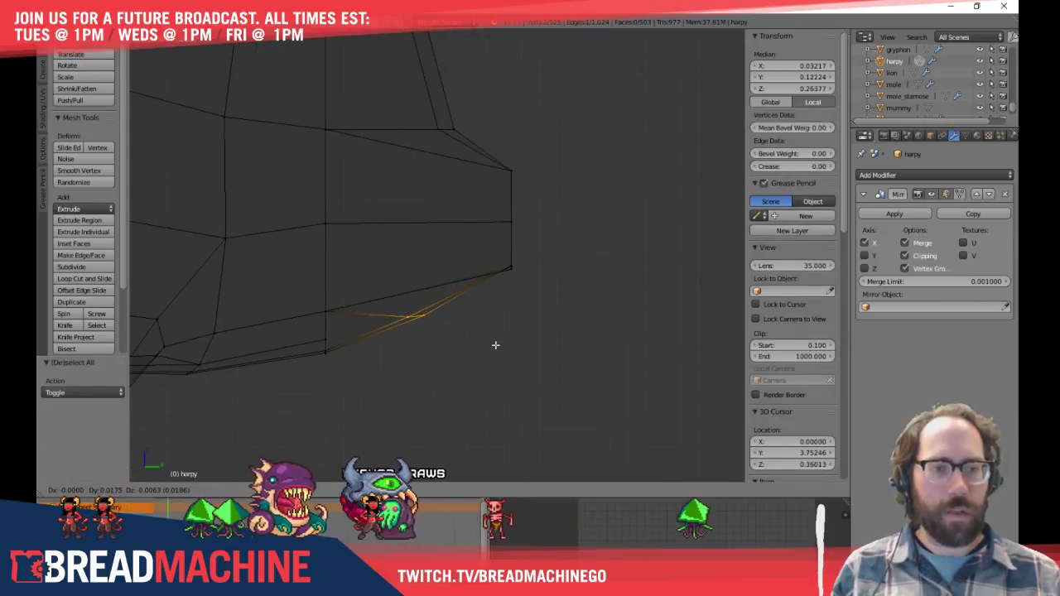
{"action": "left_click", "coordinate": [496, 347]}
{"action": "key", "text": "z"}
{"action": "mouse_move", "coordinate": [491, 365]}
{"action": "middle_mouse_down"}
{"action": "mouse_move", "coordinate": [396, 317]}
{"action": "mouse_move", "coordinate": [447, 232]}
{"action": "middle_mouse_up"}
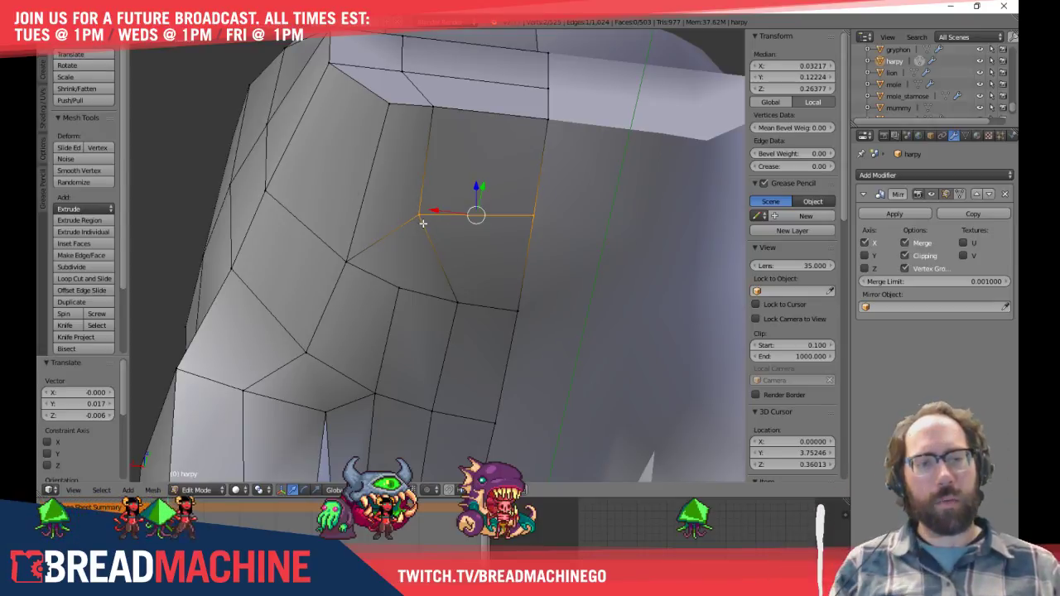
{"action": "middle_click_drag", "start_coordinate": [422, 221], "coordinate": [590, 331]}
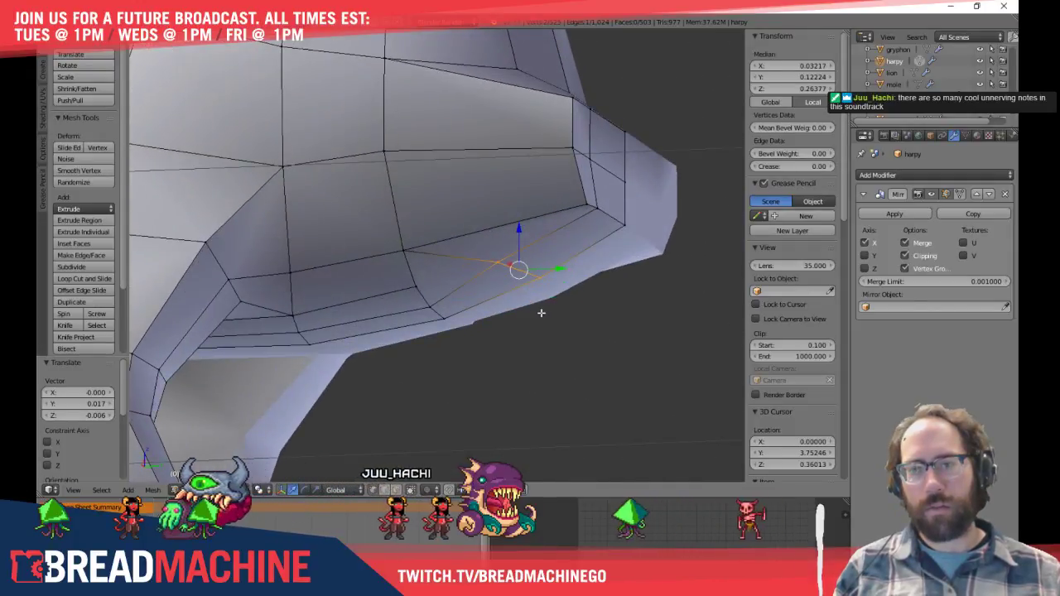
{"action": "mouse_move", "coordinate": [541, 313]}
{"action": "middle_mouse_down"}
{"action": "mouse_move", "coordinate": [495, 276]}
{"action": "mouse_move", "coordinate": [518, 294]}
{"action": "mouse_move", "coordinate": [525, 249]}
{"action": "mouse_move", "coordinate": [455, 188]}
{"action": "middle_mouse_up"}
{"action": "key", "text": "z"}
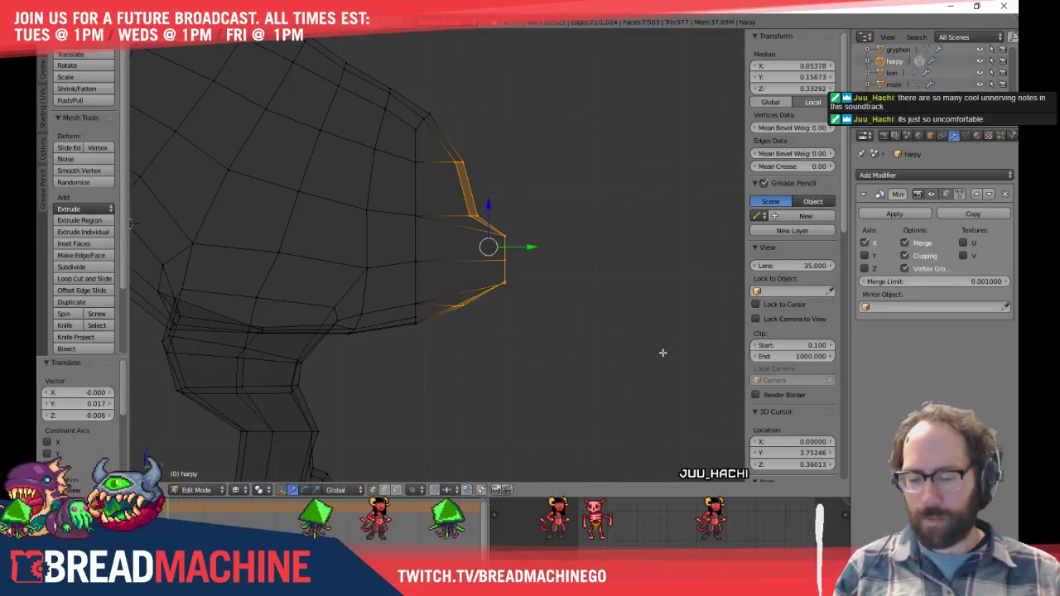
{"action": "key", "text": "x"}
{"action": "key", "text": "Escape"}
{"action": "key", "text": "a"}
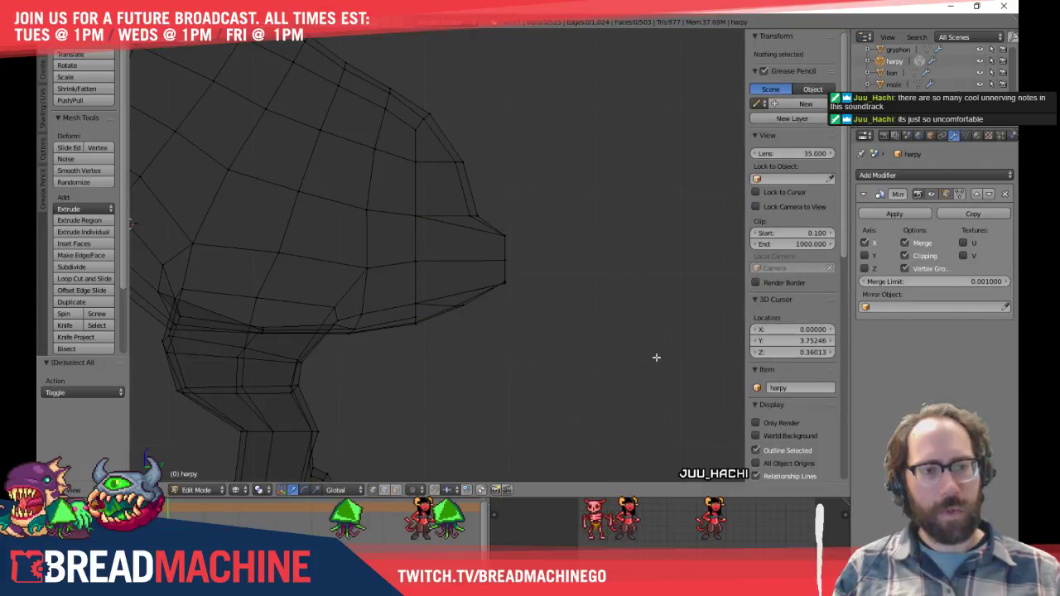
Select the tail stub's end vertices and extrude them about 0.094 along their normal to lengthen the tail
{"action": "key", "text": "z"}
{"action": "middle_click_drag", "start_coordinate": [575, 351], "coordinate": [516, 232]}
{"action": "key", "text": "ctrl+Tab"}
{"action": "left_click", "coordinate": [528, 321]}
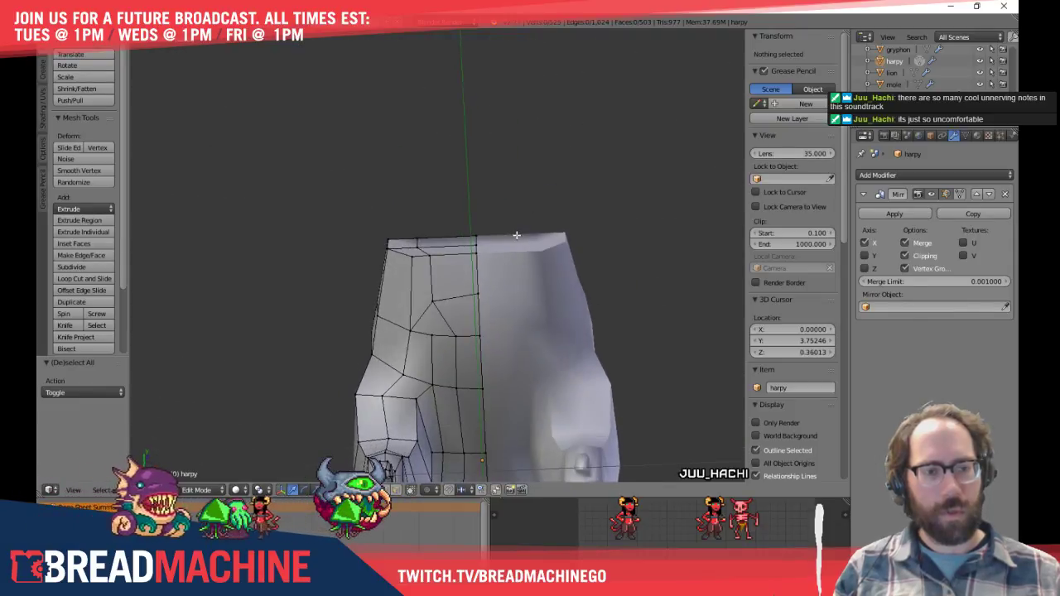
{"action": "mouse_move", "coordinate": [429, 319]}
{"action": "middle_mouse_down"}
{"action": "mouse_move", "coordinate": [457, 324]}
{"action": "mouse_move", "coordinate": [549, 298]}
{"action": "mouse_move", "coordinate": [526, 363]}
{"action": "mouse_move", "coordinate": [533, 389]}
{"action": "mouse_move", "coordinate": [513, 384]}
{"action": "mouse_move", "coordinate": [539, 366]}
{"action": "mouse_move", "coordinate": [464, 280]}
{"action": "middle_mouse_up"}
{"action": "key", "text": "z"}
{"action": "left_click_drag", "start_coordinate": [480, 318], "coordinate": [497, 343]}
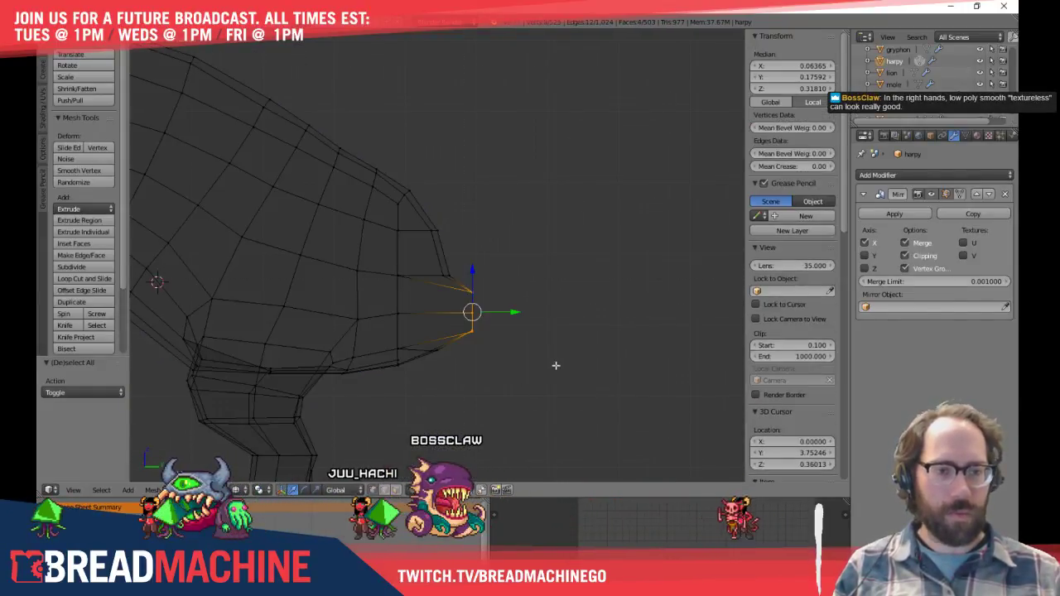
{"action": "middle_click_drag", "start_coordinate": [556, 365], "coordinate": [409, 361], "text": "shift"}
{"action": "key", "text": "e"}
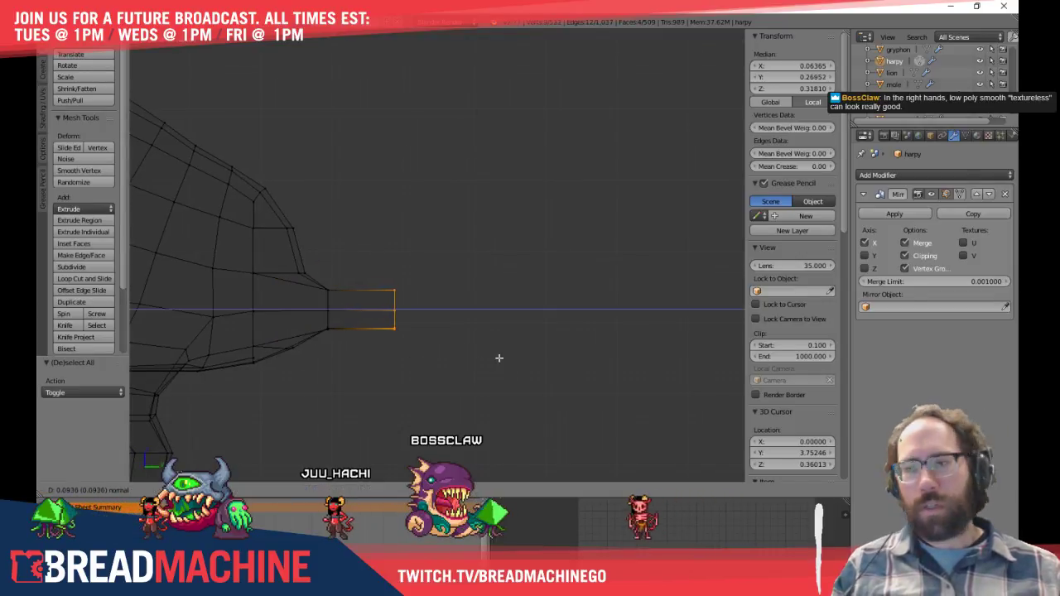
{"action": "left_click", "coordinate": [499, 357]}
{"action": "middle_click_drag", "start_coordinate": [529, 361], "coordinate": [542, 471]}
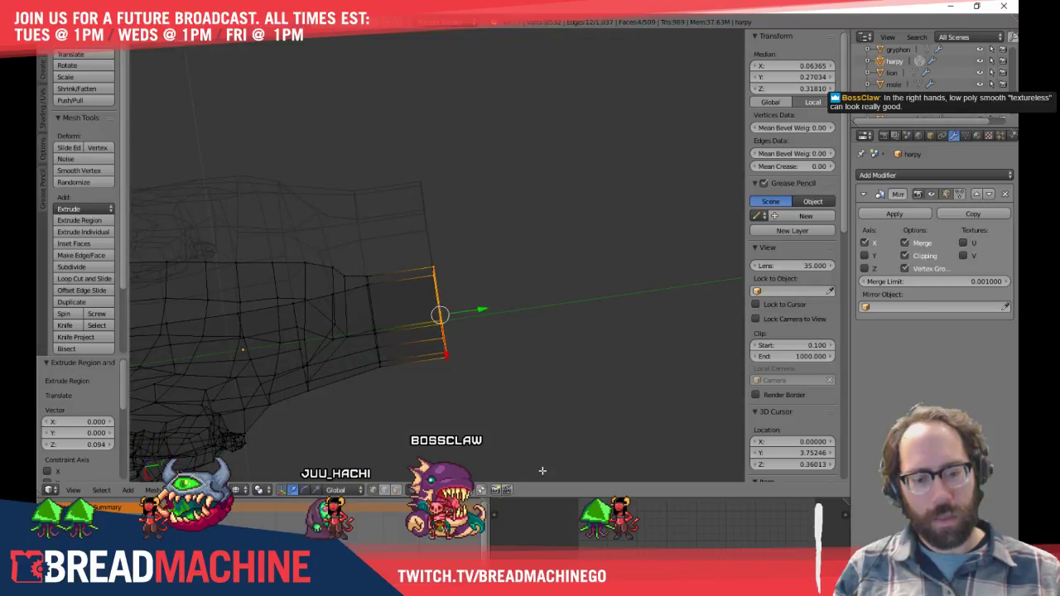
Move the tail's end back about 0.012 along Y and extrude a second segment from it to about Y 0.326
{"action": "key", "text": "KP_7"}
{"action": "key", "text": "KP_3"}
{"action": "scroll", "coordinate": [494, 446], "scroll_direction": "up", "scroll_amount": 4}
{"action": "middle_click_drag", "start_coordinate": [478, 383], "coordinate": [498, 315], "text": "shift"}
{"action": "left_click_drag", "start_coordinate": [509, 312], "coordinate": [488, 360]}
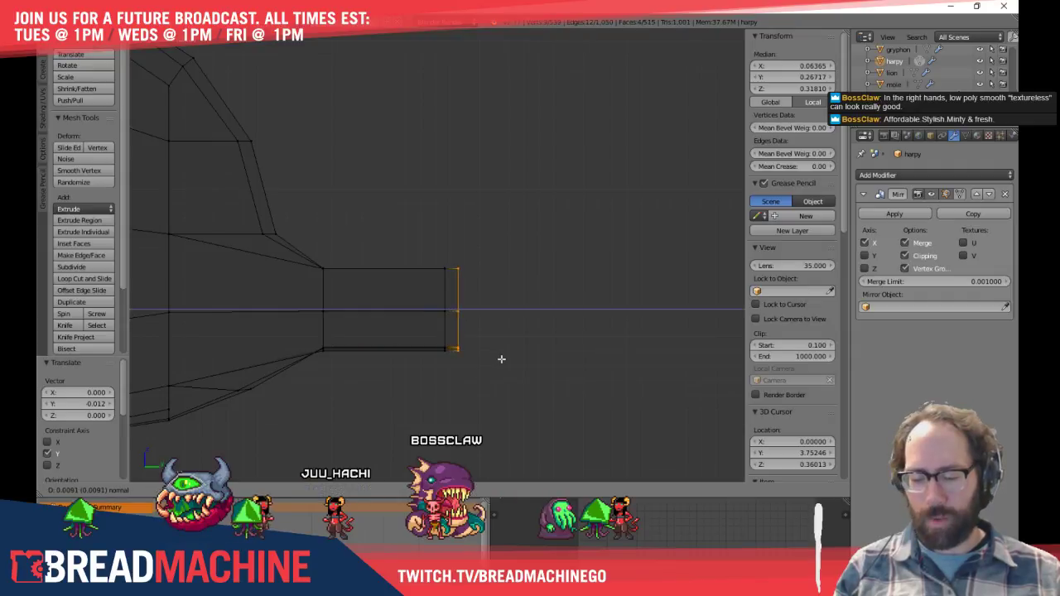
{"action": "left_click_drag", "start_coordinate": [526, 357], "coordinate": [577, 378]}
{"action": "key", "text": "a"}
Select the lower outer vertices along the tail's side and move them about 0.014 outward along X
{"action": "middle_click_drag", "start_coordinate": [577, 378], "coordinate": [574, 436]}
{"action": "mouse_move", "coordinate": [593, 387]}
{"action": "middle_mouse_down"}
{"action": "mouse_move", "coordinate": [577, 272]}
{"action": "mouse_move", "coordinate": [589, 262]}
{"action": "mouse_move", "coordinate": [662, 310]}
{"action": "mouse_move", "coordinate": [616, 327]}
{"action": "mouse_move", "coordinate": [471, 157]}
{"action": "mouse_move", "coordinate": [447, 150]}
{"action": "mouse_move", "coordinate": [448, 273]}
{"action": "middle_mouse_up"}
{"action": "right_click", "coordinate": [448, 273]}
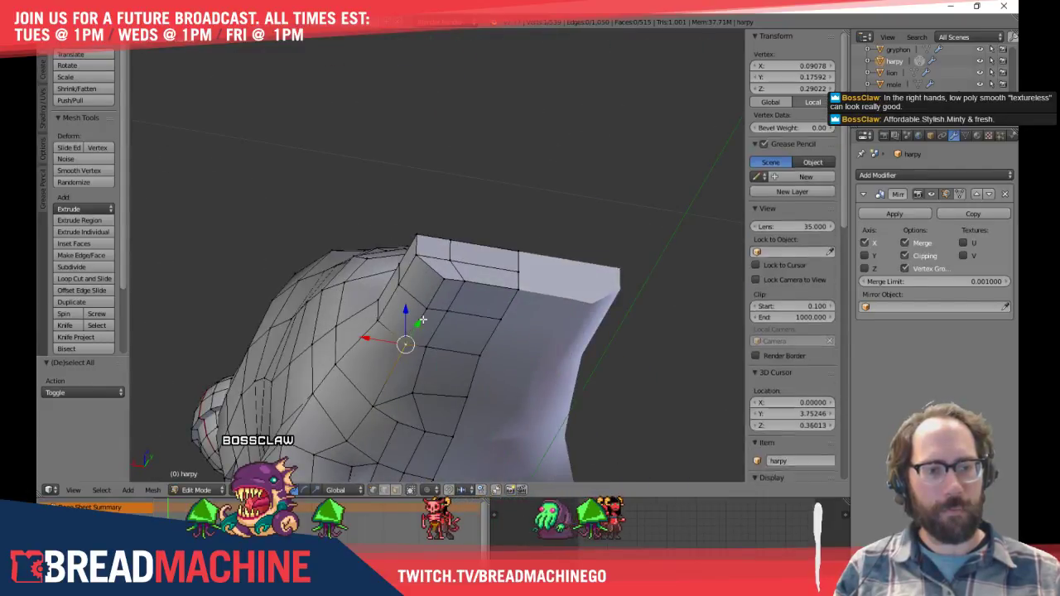
{"action": "left_click_drag", "start_coordinate": [383, 305], "coordinate": [371, 304]}
{"action": "middle_click_drag", "start_coordinate": [372, 304], "coordinate": [439, 339]}
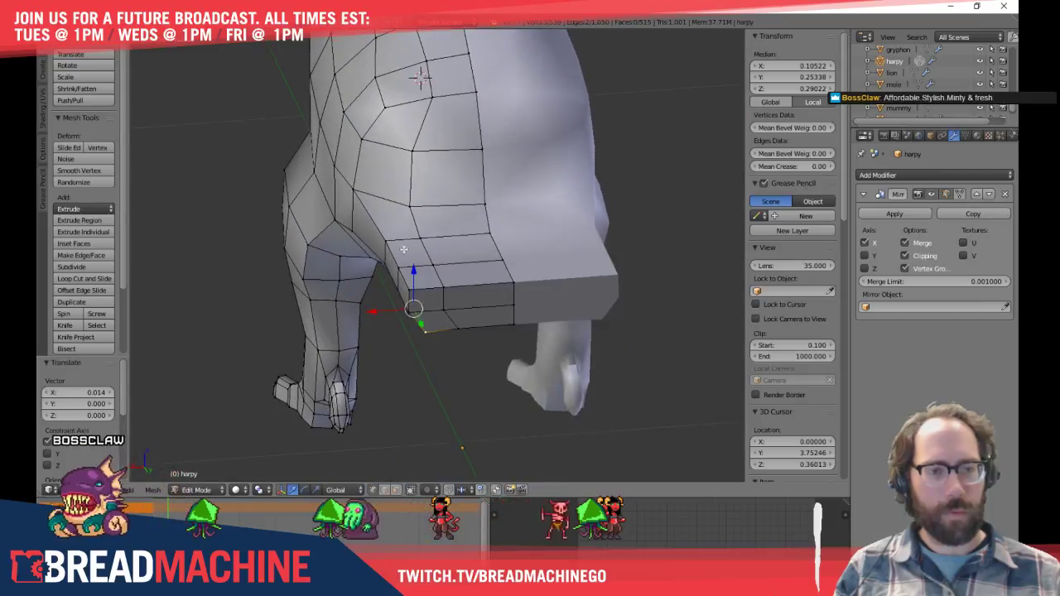
Move the tail's upper outer vertices about 0.012 inward along X and its upper inner vertices about 0.020 inward
{"action": "right_click", "coordinate": [387, 269]}
{"action": "left_click_drag", "start_coordinate": [361, 269], "coordinate": [371, 267]}
{"action": "right_click", "coordinate": [429, 254]}
{"action": "right_click", "coordinate": [441, 281], "text": "shift"}
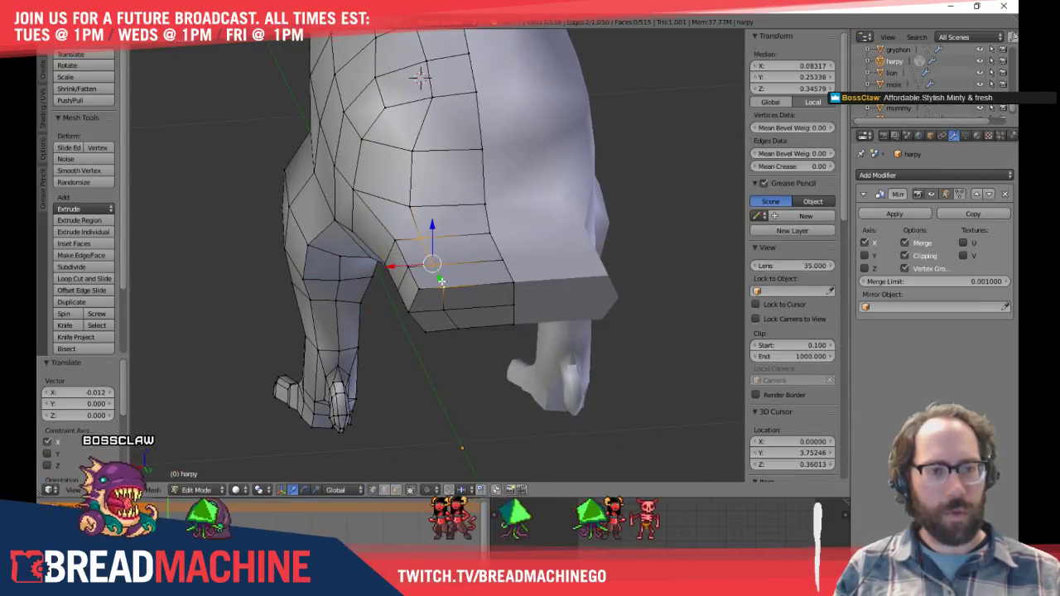
{"action": "middle_click_drag", "start_coordinate": [406, 268], "coordinate": [475, 222]}
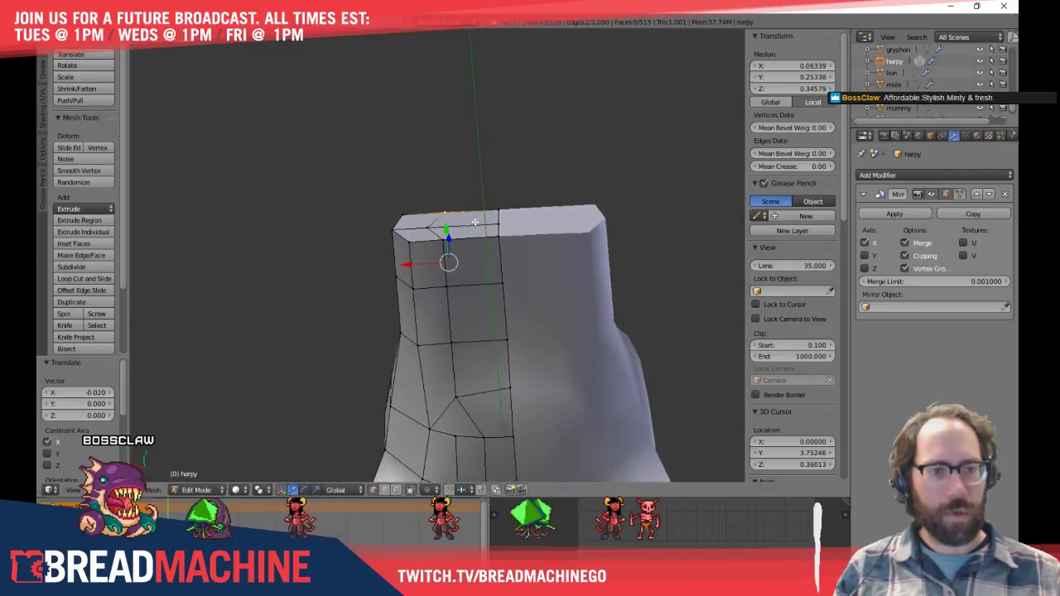
Select the inner vertices on the tail's underside and move them about 0.011 inward along X
{"action": "key", "text": "a"}
{"action": "right_click", "coordinate": [447, 287]}
{"action": "right_click", "coordinate": [451, 342], "text": "shift"}
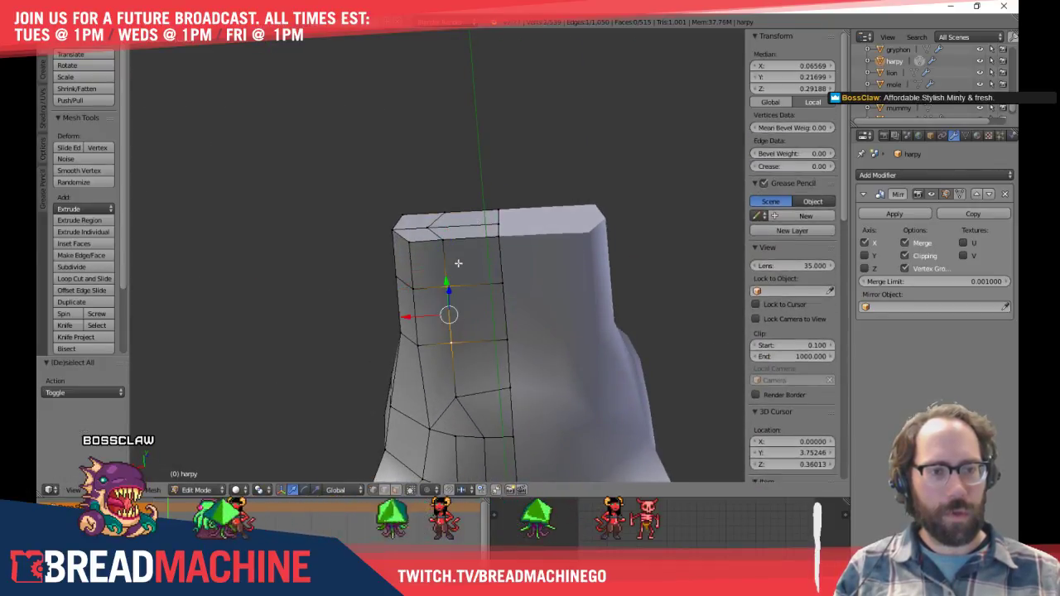
{"action": "key", "text": "g"}
{"action": "key", "text": "x"}
{"action": "left_click", "coordinate": [416, 291]}
Move the inner middle vertex on the tail's end face inward along X, in line with the neighbouring inner vertices
{"action": "right_click", "coordinate": [430, 225]}
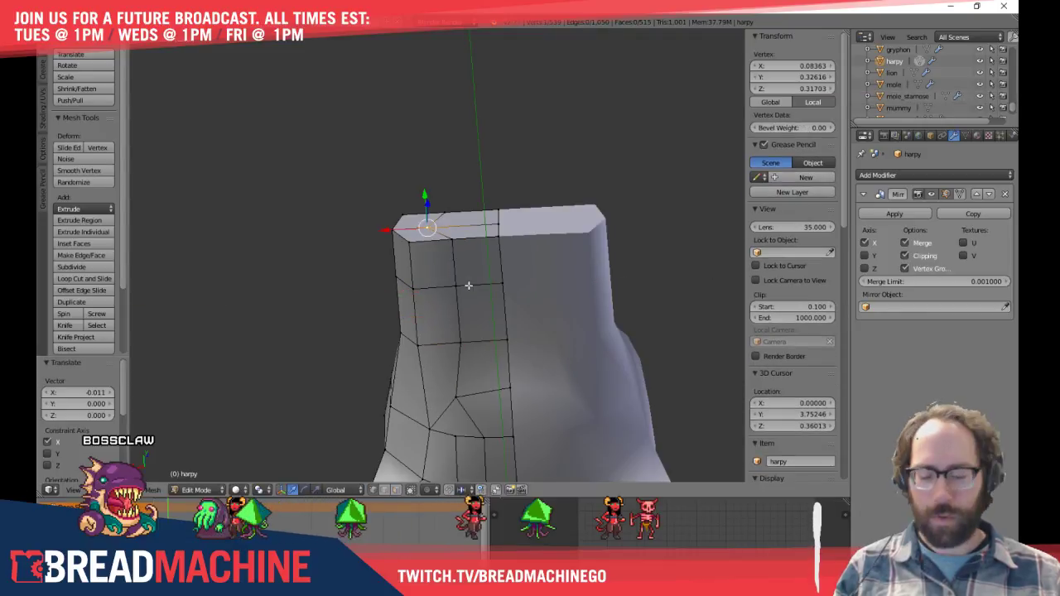
{"action": "key", "text": "g"}
{"action": "key", "text": "x"}
{"action": "left_click", "coordinate": [498, 284]}
{"action": "key", "text": "a"}
In a side wireframe view, select the underside vertices at the tail's base and lower them slightly to thicken it
{"action": "middle_click_drag", "start_coordinate": [483, 208], "coordinate": [591, 259]}
{"action": "key", "text": "KP_3"}
{"action": "scroll", "coordinate": [585, 262], "scroll_direction": "down", "scroll_amount": 7}
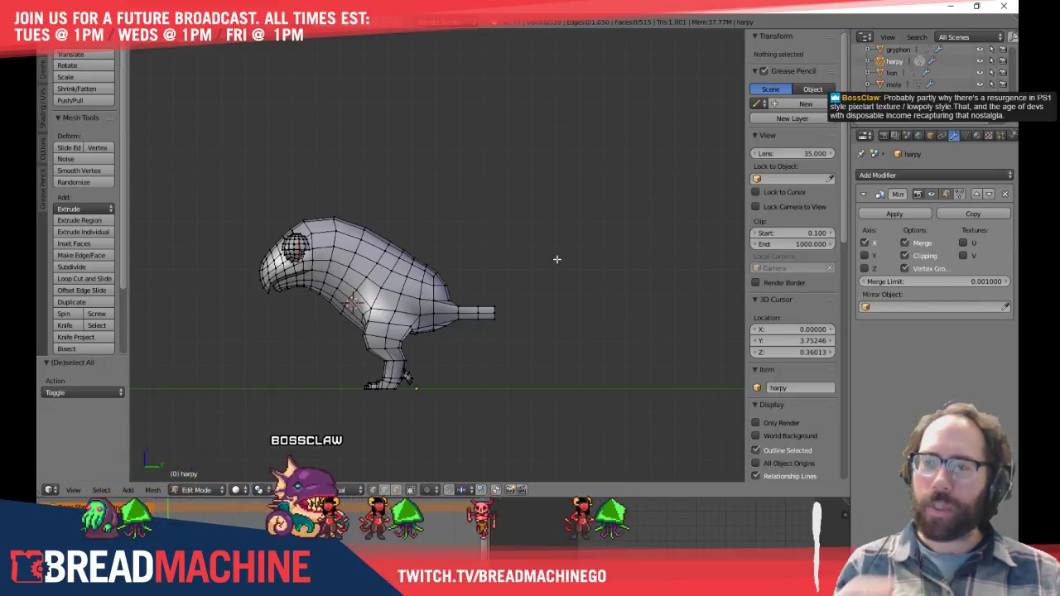
{"action": "scroll", "coordinate": [492, 296], "scroll_direction": "up", "scroll_amount": 7}
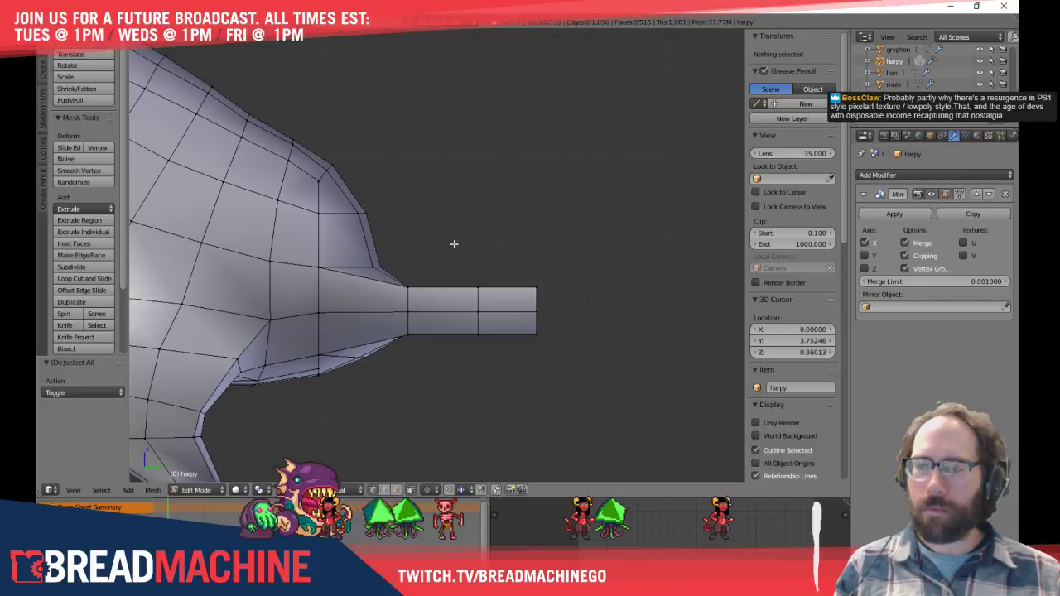
{"action": "middle_click_drag", "start_coordinate": [462, 297], "coordinate": [467, 256], "text": "shift"}
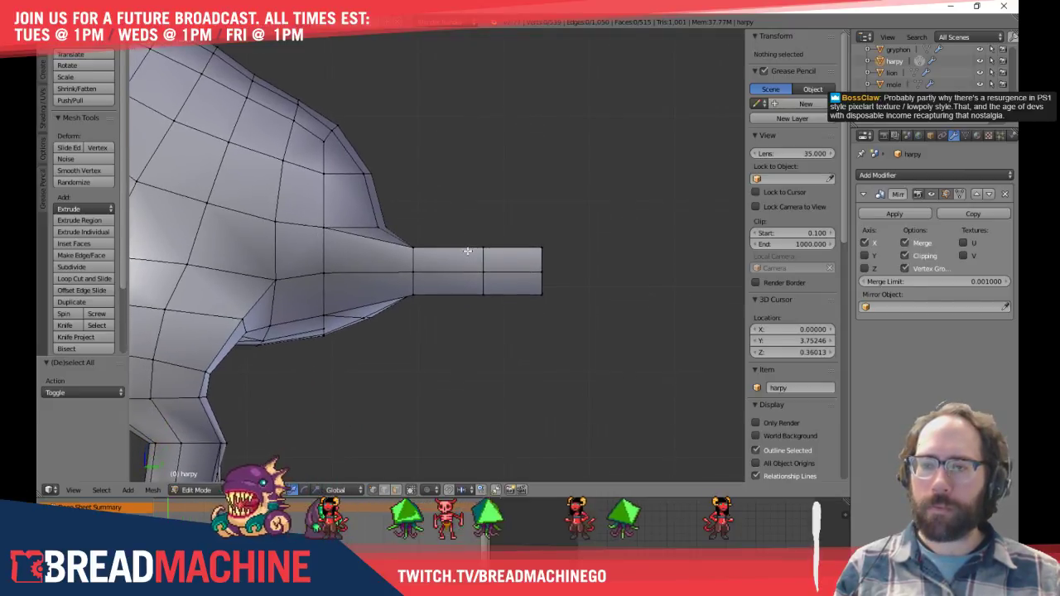
{"action": "scroll", "coordinate": [447, 314], "scroll_direction": "up", "scroll_amount": 2}
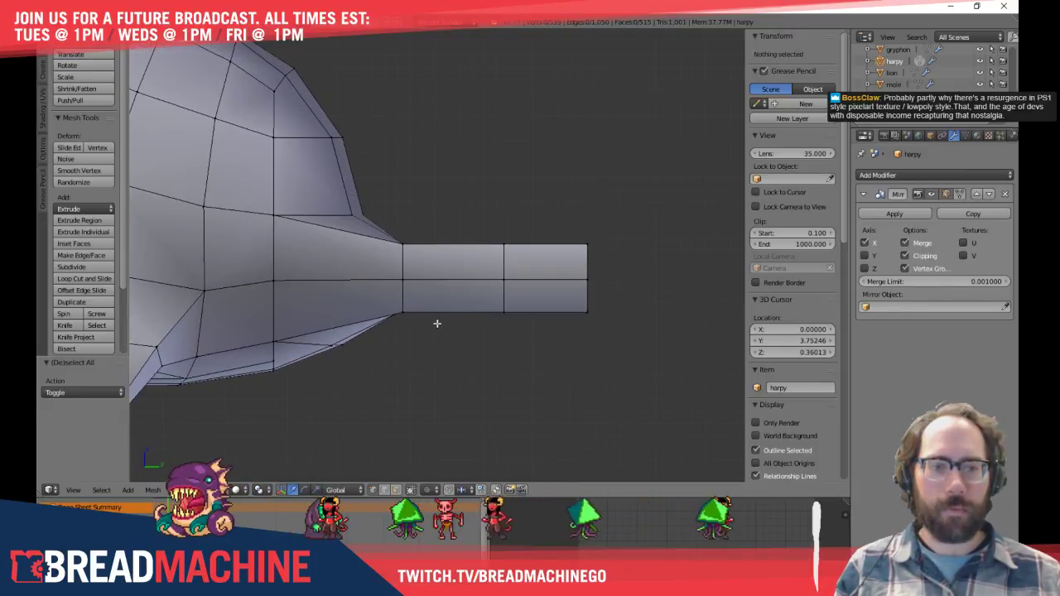
{"action": "middle_click_drag", "start_coordinate": [437, 319], "coordinate": [426, 279], "text": "shift"}
{"action": "key", "text": "z"}
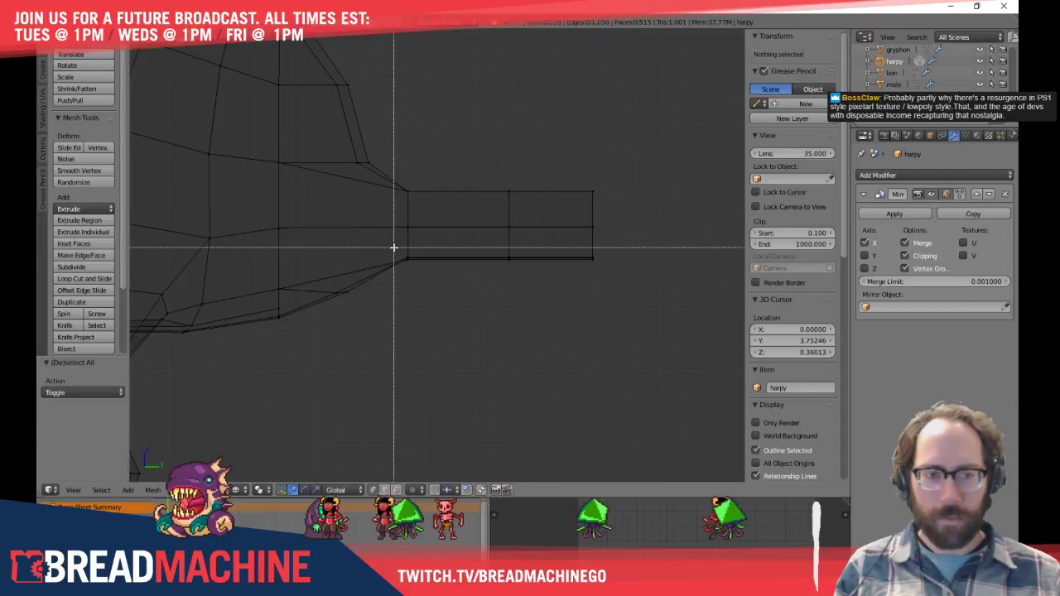
{"action": "left_click_drag", "start_coordinate": [393, 248], "coordinate": [425, 291]}
{"action": "left_click_drag", "start_coordinate": [407, 220], "coordinate": [406, 236]}
{"action": "key", "text": "a"}
Lower the underside vertices of the tail's middle ring slightly so the underside tapers towards the tip
{"action": "key", "text": "b"}
{"action": "left_click_drag", "start_coordinate": [488, 247], "coordinate": [528, 288]}
{"action": "left_click_drag", "start_coordinate": [513, 219], "coordinate": [514, 230]}
{"action": "key", "text": "a"}
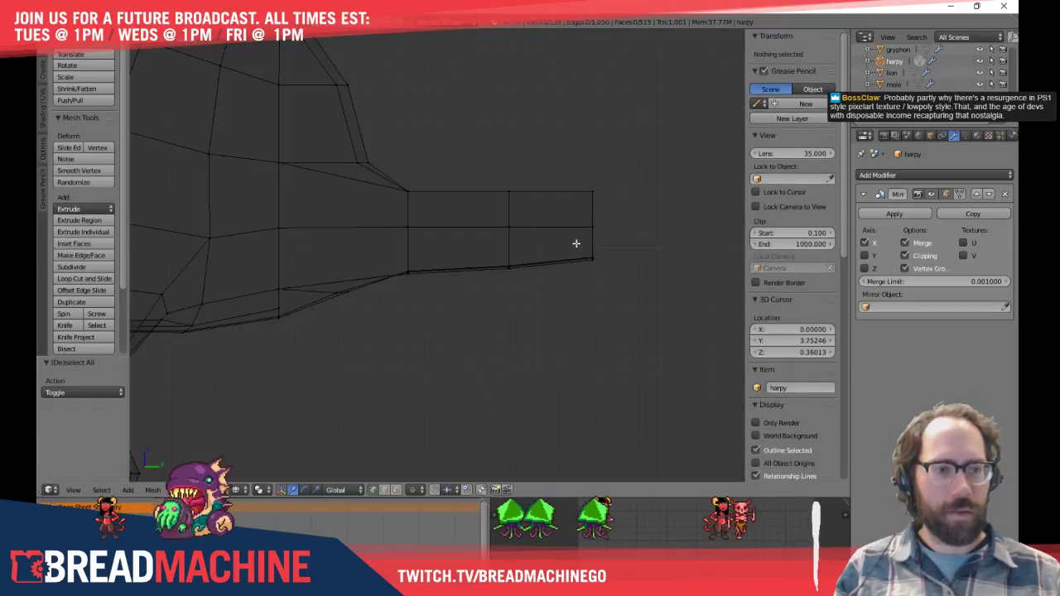
Select the underside vertices at the tail's end and lower them about 0.002 along Z
{"action": "left_click_drag", "start_coordinate": [605, 272], "coordinate": [605, 271]}
{"action": "left_click_drag", "start_coordinate": [592, 228], "coordinate": [593, 227]}
{"action": "scroll", "coordinate": [593, 227], "scroll_direction": "down", "scroll_amount": 3}
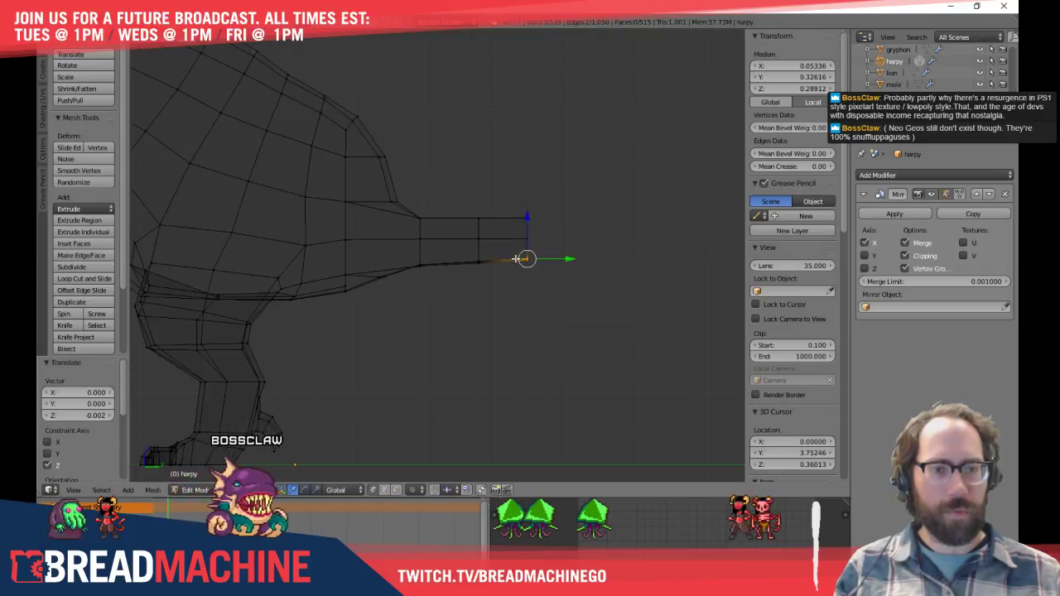
{"action": "key", "text": "z"}
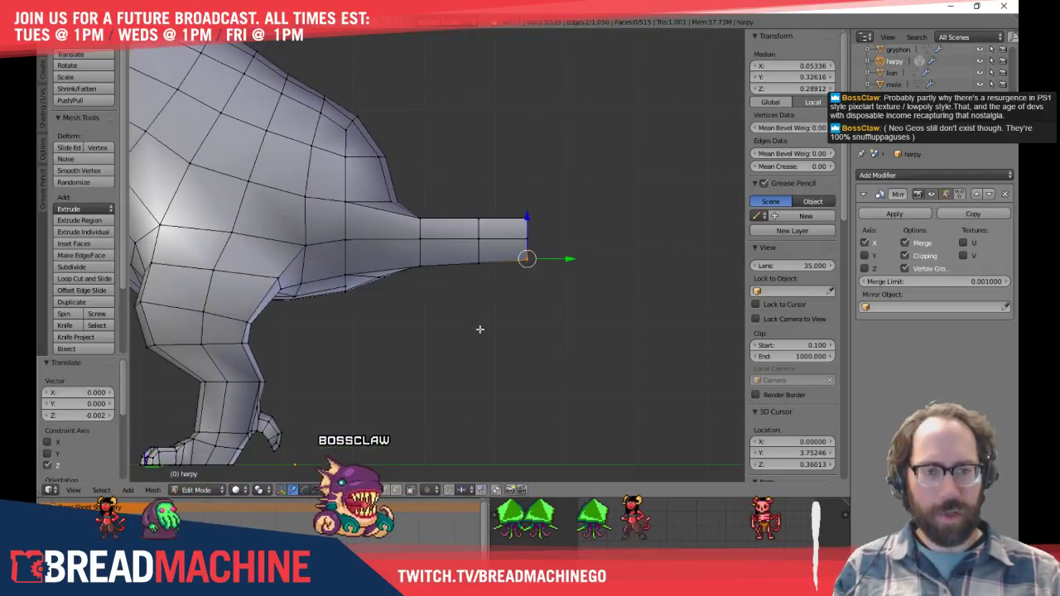
{"action": "scroll", "coordinate": [472, 380], "scroll_direction": "up", "scroll_amount": 5}
In wireframe, select the two rump vertices just above the tail's base and edge-slide them upward by a factor of -0.340
{"action": "key", "text": "z"}
{"action": "scroll", "coordinate": [348, 225], "scroll_direction": "down", "scroll_amount": 1}
{"action": "key", "text": "a"}
{"action": "left_click_drag", "start_coordinate": [413, 264], "coordinate": [412, 264]}
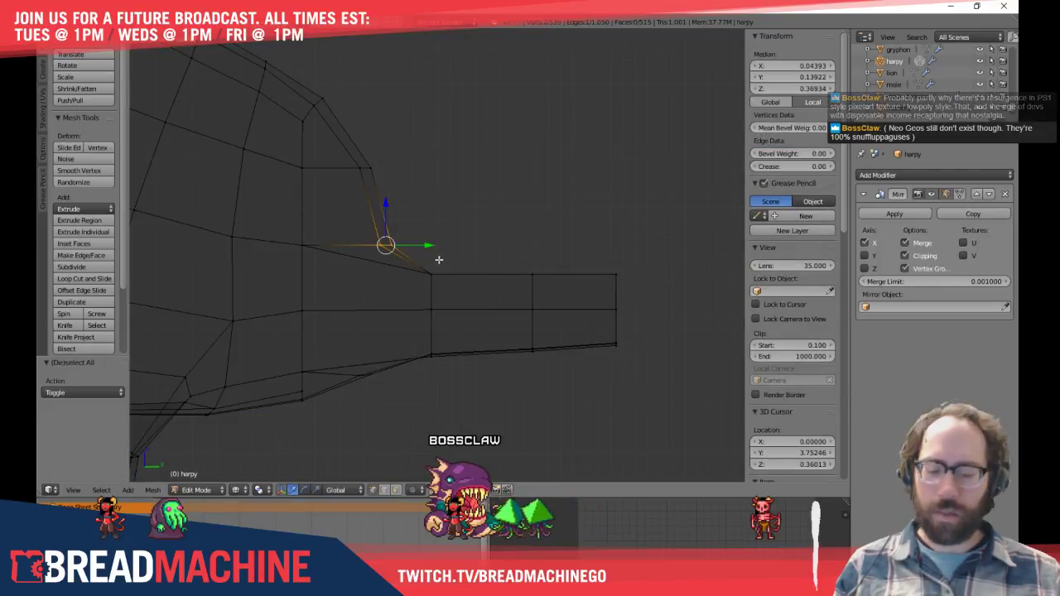
{"action": "key", "text": "g"}
{"action": "left_click", "coordinate": [423, 225]}
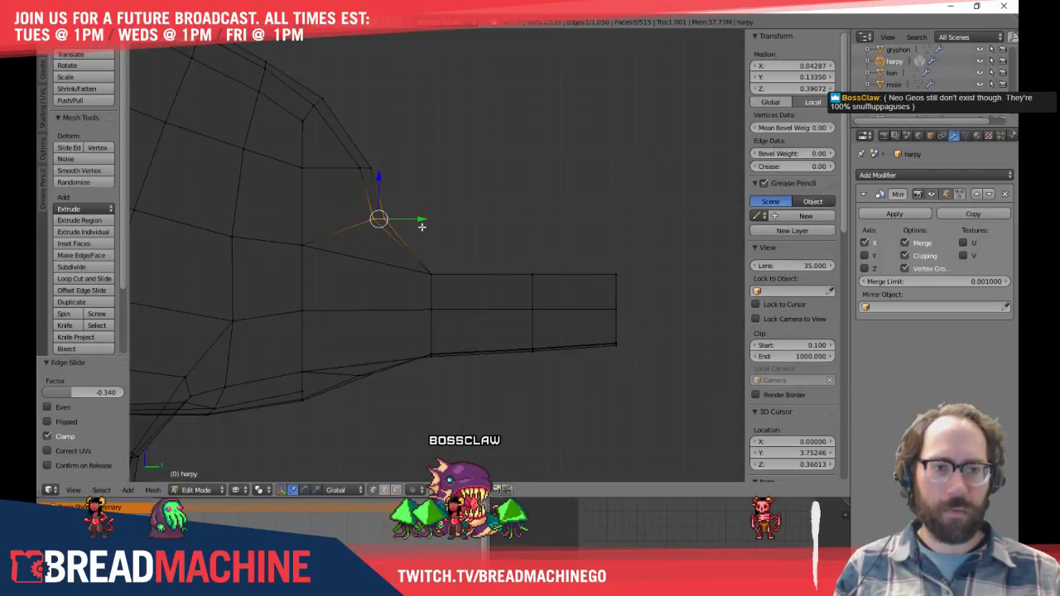
{"action": "key", "text": "a"}
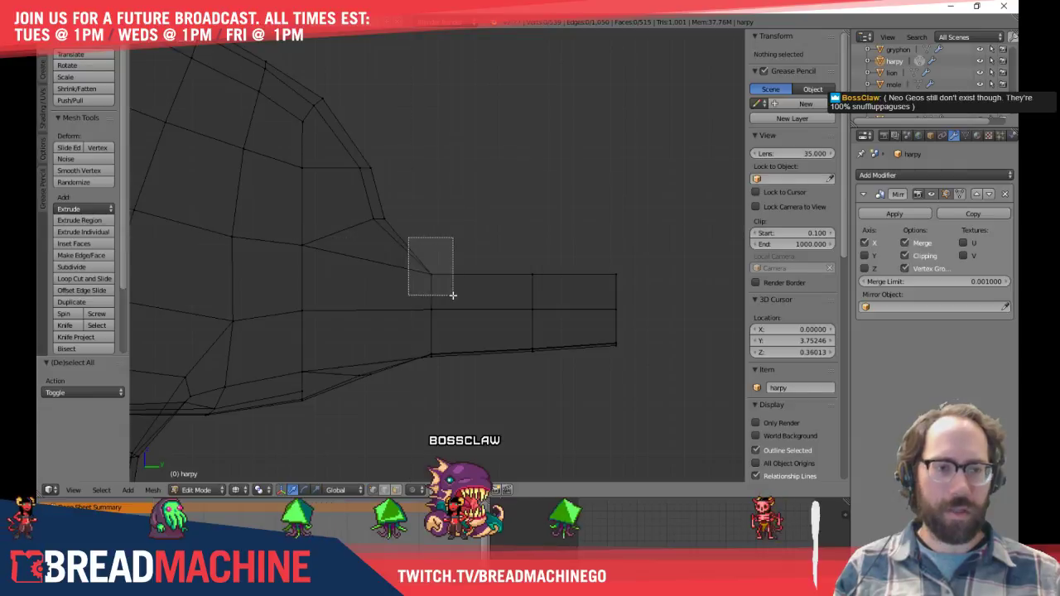
Select the top vertices at the tail's base and raise them along Z to thicken the root
{"action": "left_click_drag", "start_coordinate": [453, 295], "coordinate": [453, 295]}
{"action": "key", "text": "g"}
{"action": "key", "text": "z"}
{"action": "left_click", "coordinate": [432, 217]}
{"action": "key", "text": "a"}
Raise the top vertices of the tail's middle ring about 0.008 along Z so the upper side tapers evenly
{"action": "left_click_drag", "start_coordinate": [554, 287], "coordinate": [554, 287]}
{"action": "key", "text": "g"}
{"action": "key", "text": "z"}
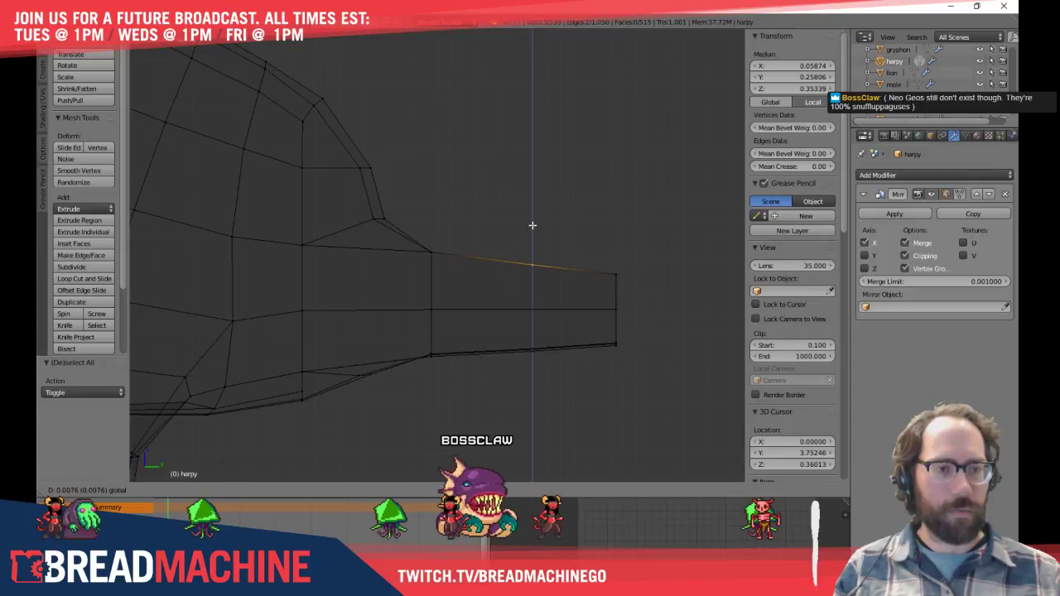
{"action": "left_click", "coordinate": [539, 228]}
{"action": "key", "text": "a"}
{"action": "middle_click_drag", "start_coordinate": [572, 246], "coordinate": [516, 272]}
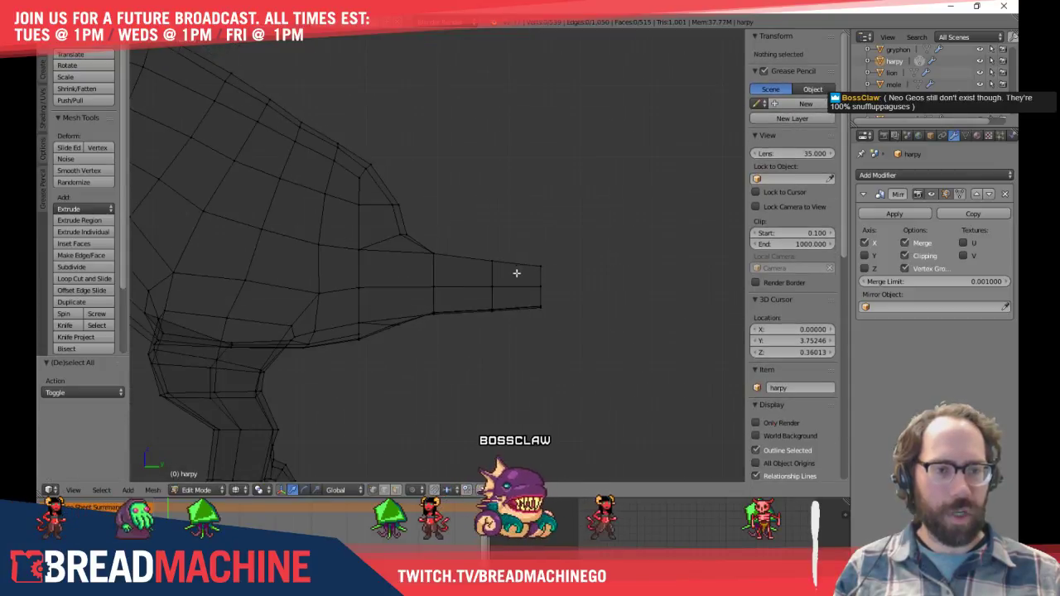
{"action": "scroll", "coordinate": [368, 291], "scroll_direction": "up", "scroll_amount": 3}
{"action": "right_click", "coordinate": [366, 315], "text": "alt"}
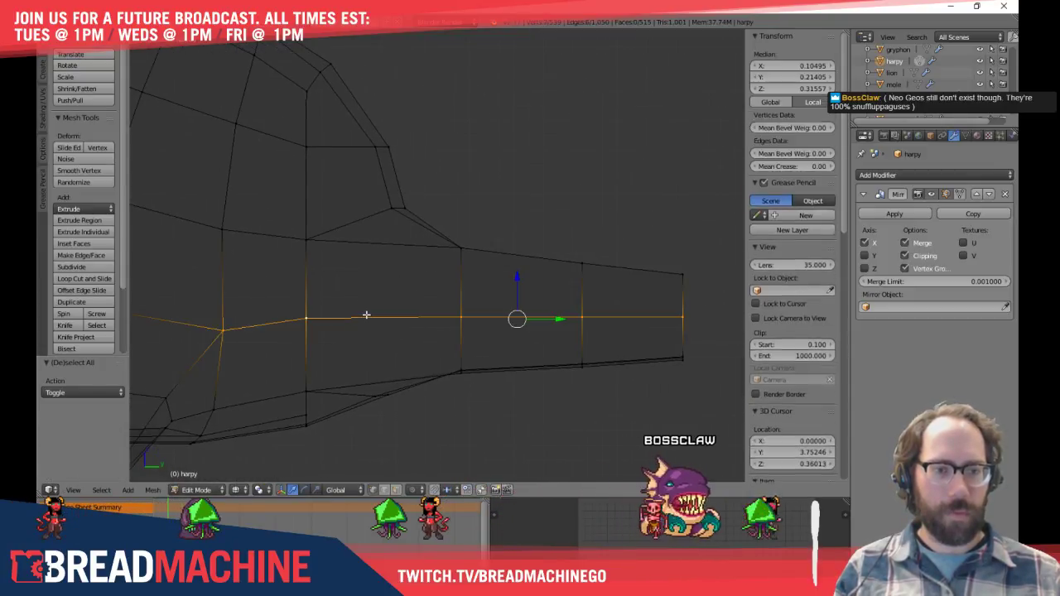
{"action": "scroll", "coordinate": [367, 314], "scroll_direction": "down", "scroll_amount": 3}
{"action": "scroll", "coordinate": [378, 295], "scroll_direction": "up", "scroll_amount": 2}
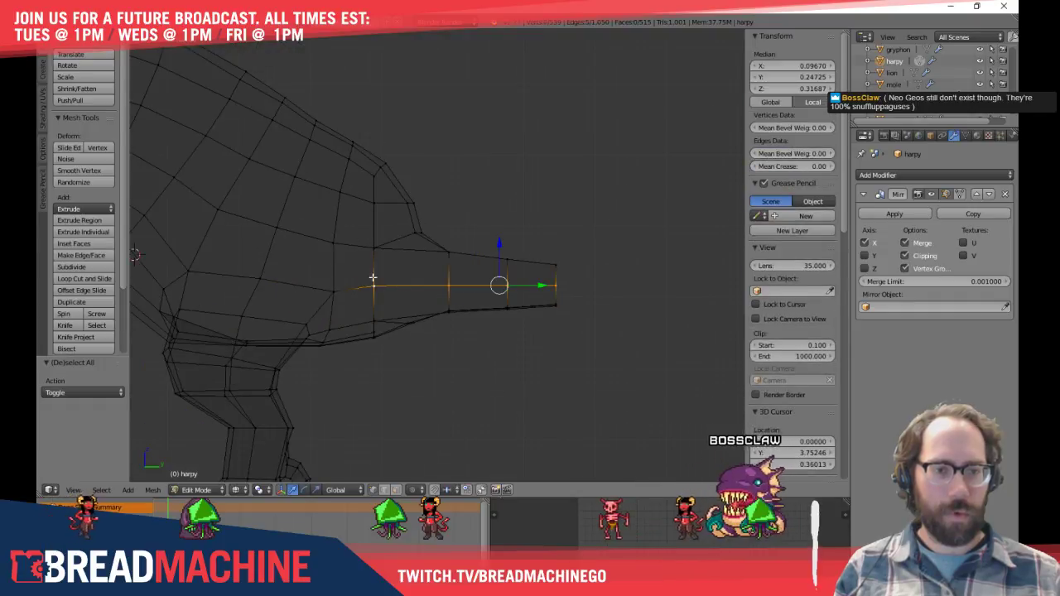
{"action": "left_click", "coordinate": [554, 341]}
{"action": "key", "text": "a"}
In the shaded top view, move the two closely spaced vertices just ahead of the tail's base slightly inward
{"action": "scroll", "coordinate": [561, 320], "scroll_direction": "down", "scroll_amount": 5}
{"action": "mouse_move", "coordinate": [561, 319]}
{"action": "middle_mouse_down"}
{"action": "mouse_move", "coordinate": [494, 339]}
{"action": "mouse_move", "coordinate": [452, 395]}
{"action": "mouse_move", "coordinate": [395, 348]}
{"action": "mouse_move", "coordinate": [502, 293]}
{"action": "mouse_move", "coordinate": [608, 343]}
{"action": "mouse_move", "coordinate": [582, 378]}
{"action": "middle_mouse_up"}
{"action": "key", "text": "z"}
{"action": "key", "text": "KP_7"}
{"action": "scroll", "coordinate": [582, 377], "scroll_direction": "up", "scroll_amount": 6}
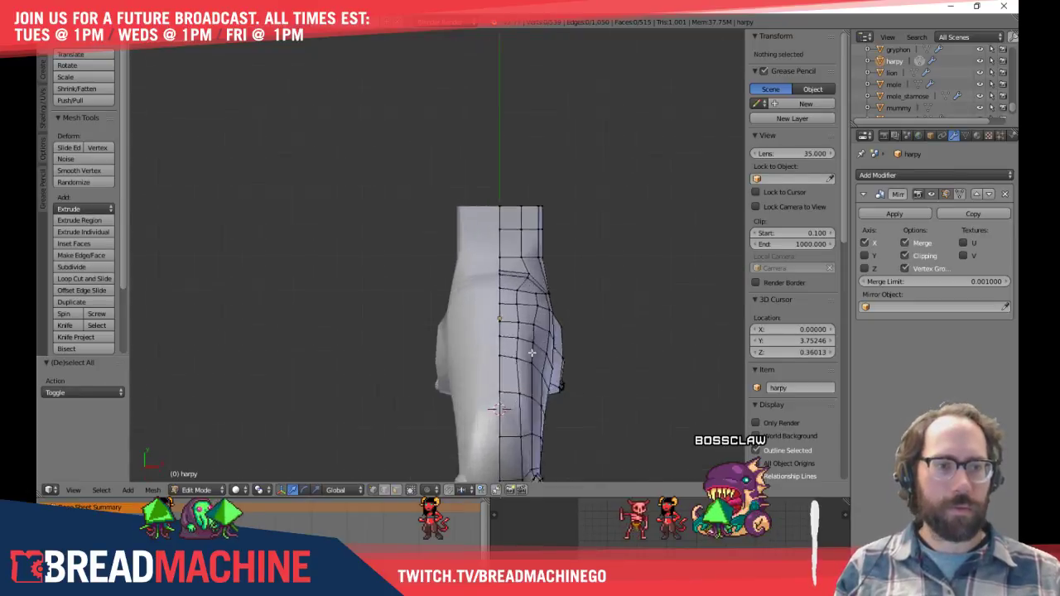
{"action": "scroll", "coordinate": [486, 334], "scroll_direction": "up", "scroll_amount": 3}
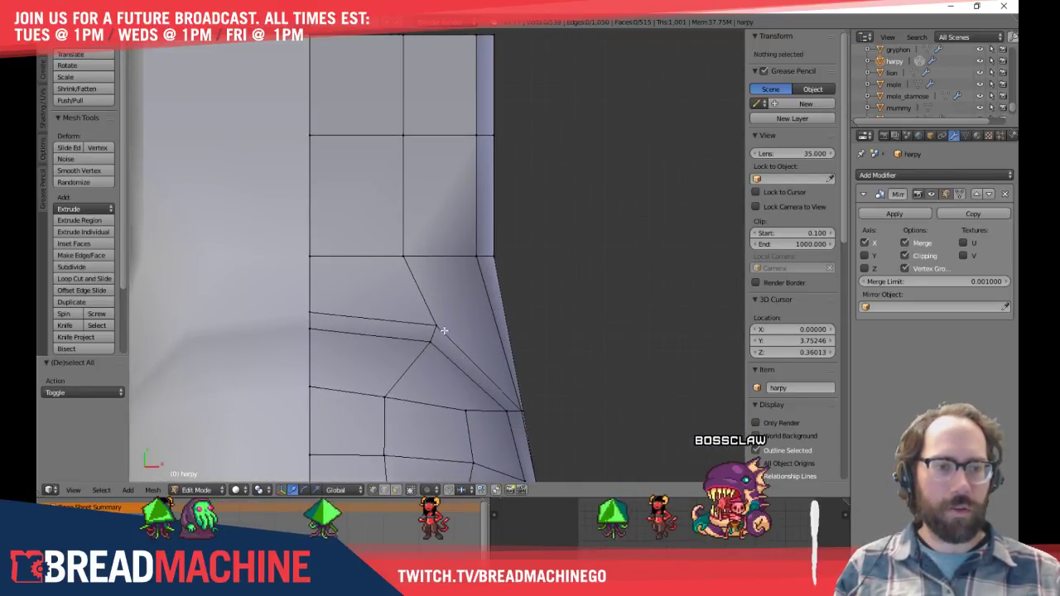
{"action": "right_click", "coordinate": [434, 333]}
{"action": "key", "text": "g"}
{"action": "key", "text": "g"}
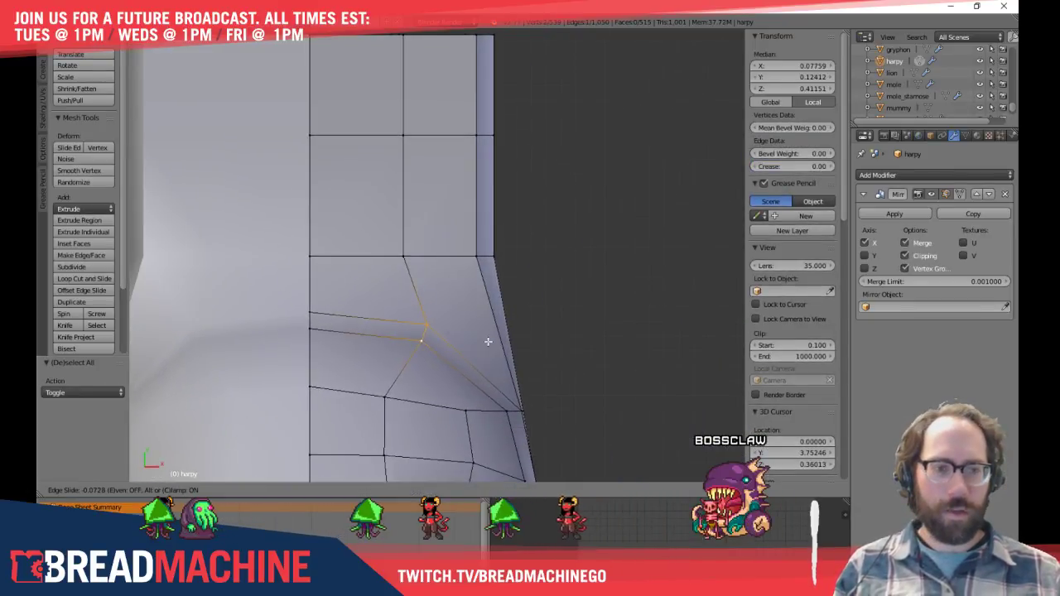
{"action": "right_click", "coordinate": [485, 333]}
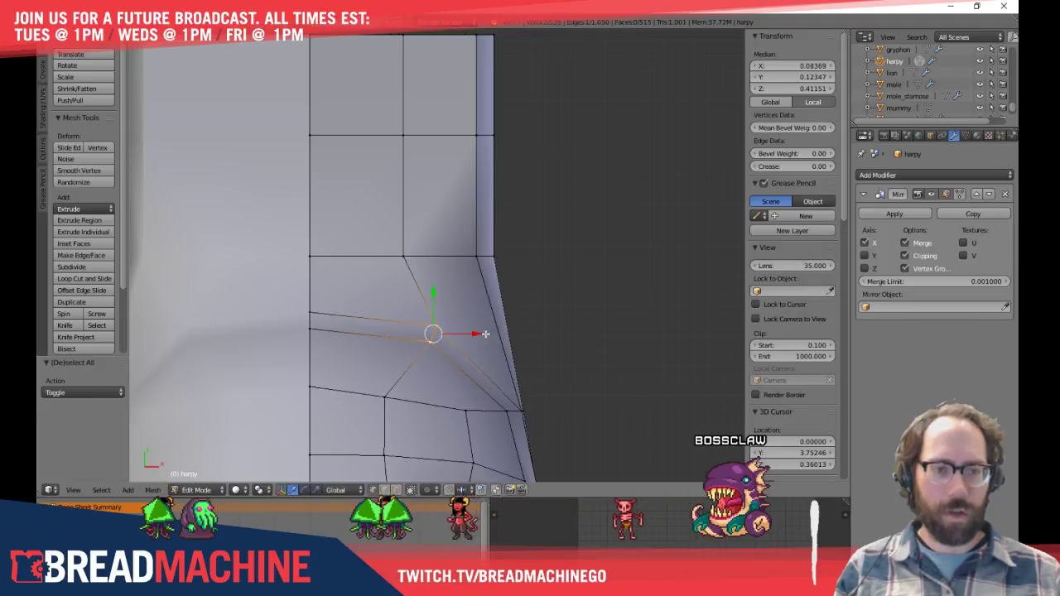
{"action": "key", "text": "g"}
{"action": "left_click", "coordinate": [471, 349]}
Move the rear vertex of that pair about -0.003 along X and 0.001 along Y
{"action": "right_click", "coordinate": [420, 317]}
{"action": "key", "text": "g"}
{"action": "left_click", "coordinate": [415, 314]}
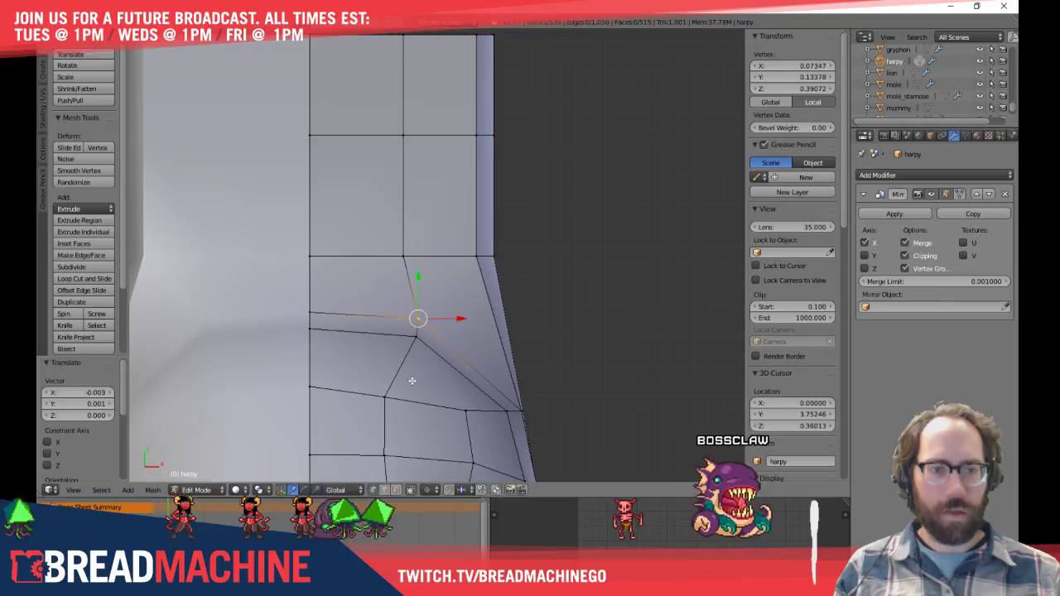
Move the next vertex forward on the lower back about 0.007 outward along X and slide the one ahead of it outward
{"action": "middle_click_drag", "start_coordinate": [390, 391], "coordinate": [376, 287], "text": "shift"}
{"action": "right_click", "coordinate": [376, 290]}
{"action": "key", "text": "g"}
{"action": "left_click", "coordinate": [390, 296]}
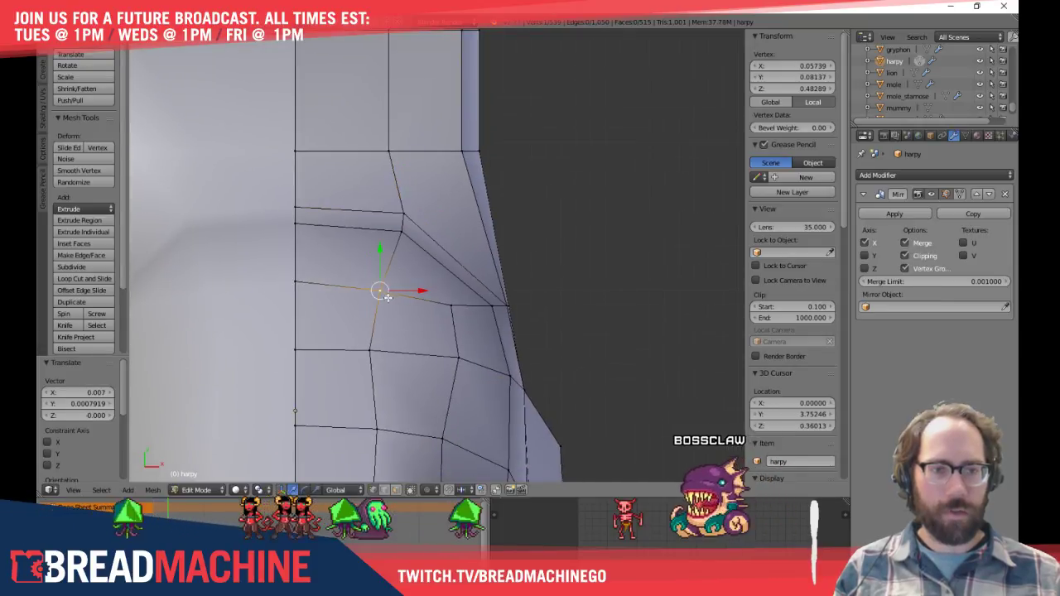
{"action": "right_click", "coordinate": [374, 350]}
{"action": "key", "text": "shift+v"}
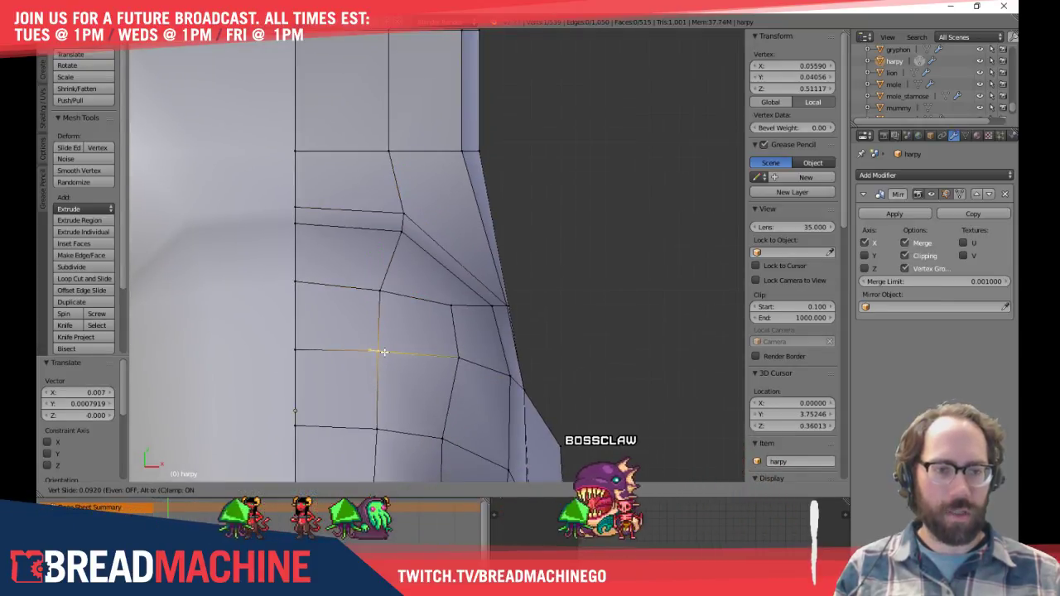
{"action": "left_click", "coordinate": [389, 351]}
{"action": "key", "text": "a"}
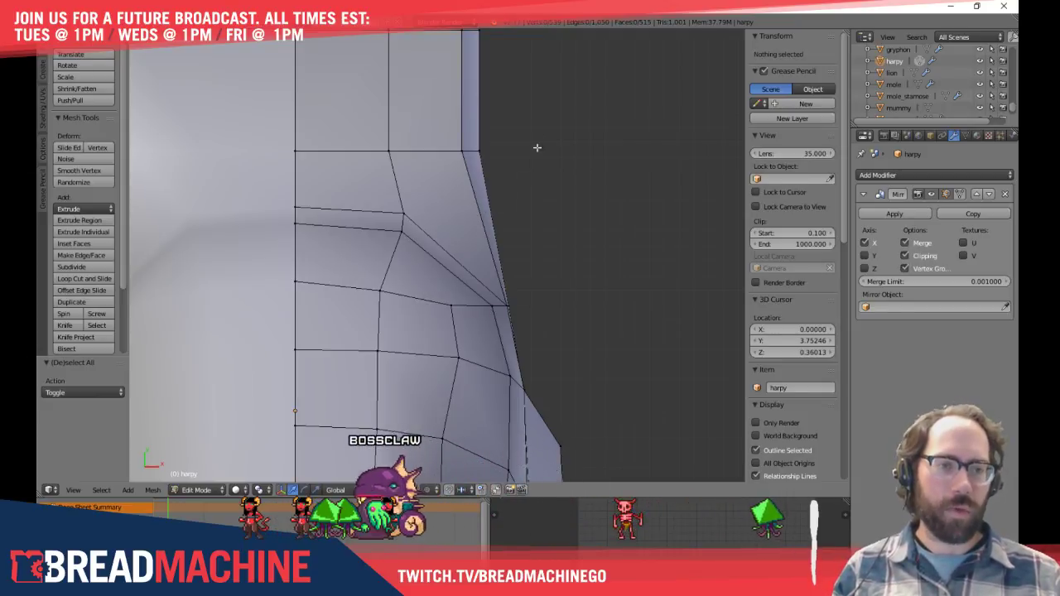
In top wireframe view, select the tail's end vertices except the centreline ones and scale them to about 0.75 along X
{"action": "middle_click_drag", "start_coordinate": [537, 163], "coordinate": [556, 378], "text": "shift"}
{"action": "middle_click_drag", "start_coordinate": [563, 285], "coordinate": [616, 361], "text": "shift"}
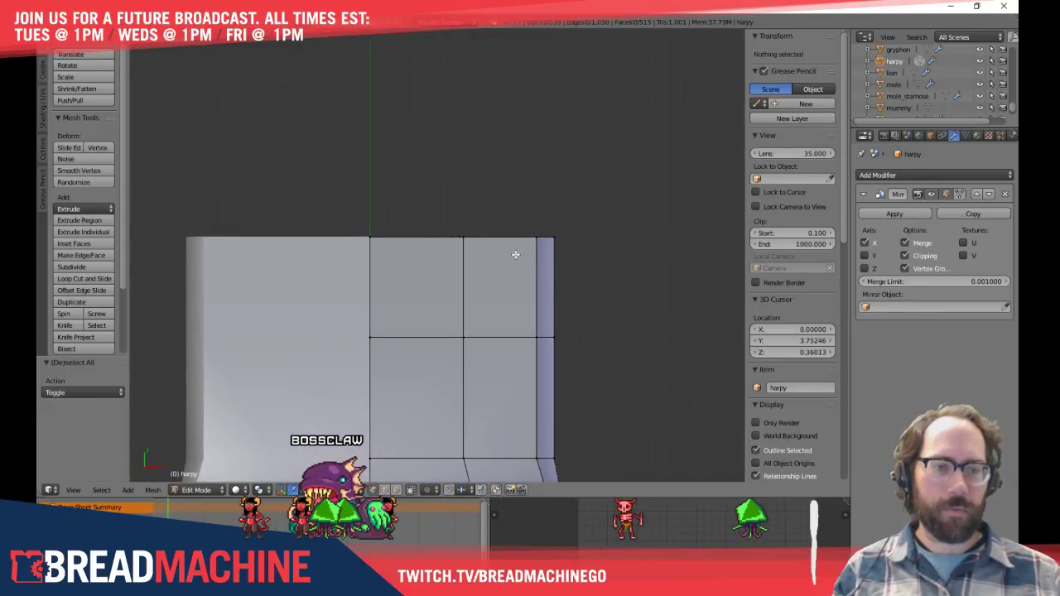
{"action": "middle_click_drag", "start_coordinate": [508, 258], "coordinate": [494, 236], "text": "shift"}
{"action": "key", "text": "z"}
{"action": "scroll", "coordinate": [428, 189], "scroll_direction": "down", "scroll_amount": 3}
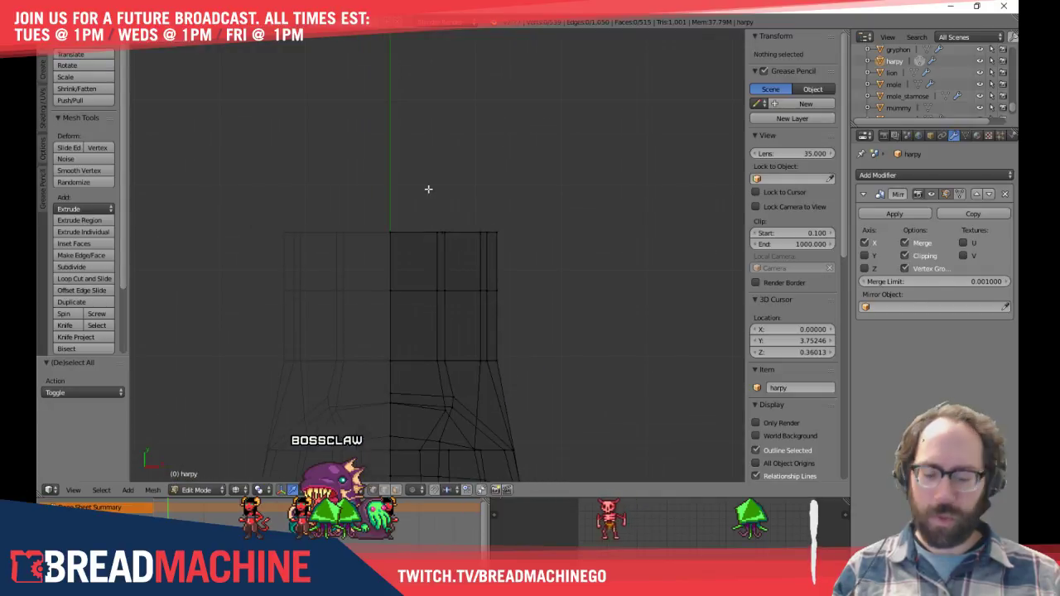
{"action": "left_click_drag", "start_coordinate": [426, 181], "coordinate": [570, 264]}
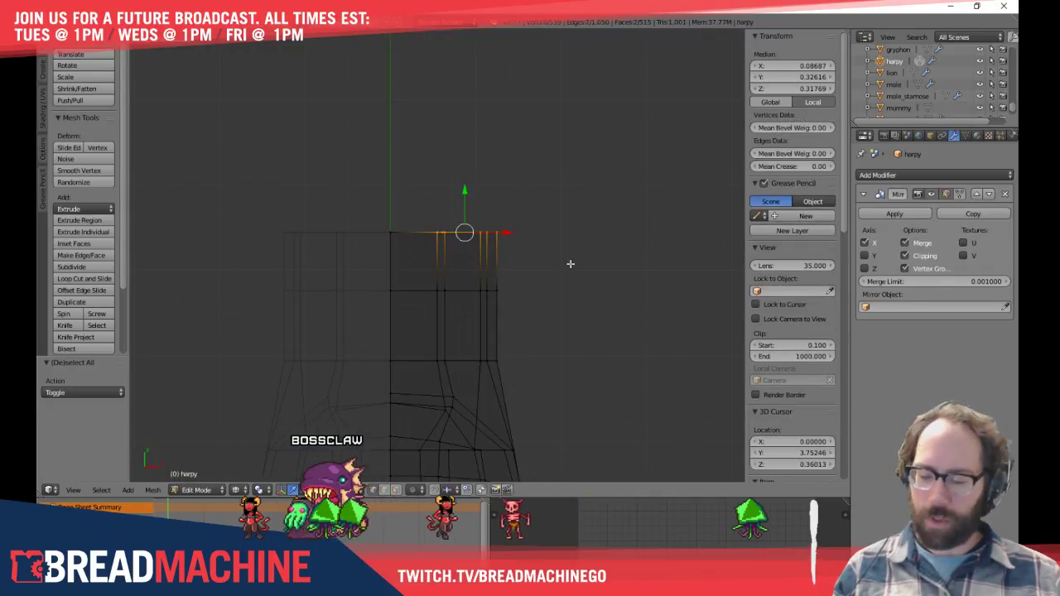
{"action": "key", "text": "s"}
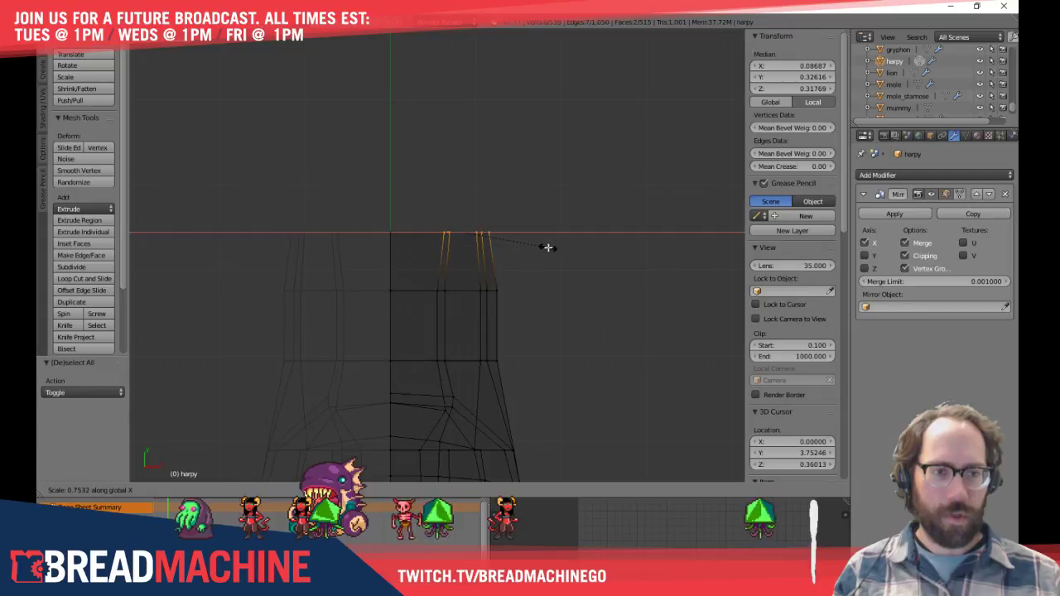
{"action": "left_click", "coordinate": [548, 247]}
Move the off-centre vertices of the tail's end inward along X in two passes to narrow the tip
{"action": "key", "text": "g"}
{"action": "key", "text": "x"}
{"action": "left_click", "coordinate": [498, 231]}
{"action": "key", "text": "a"}
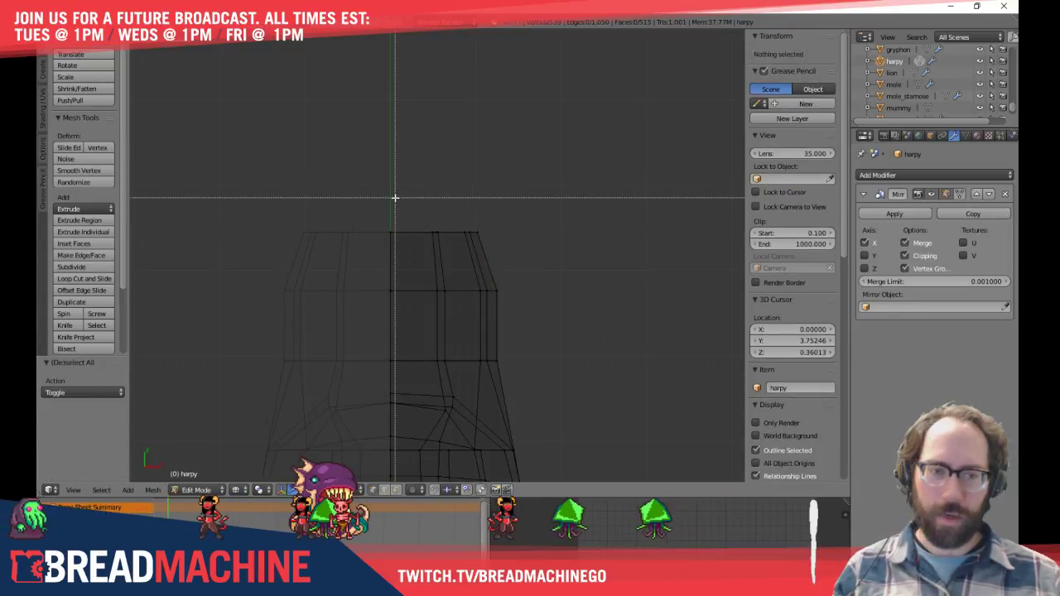
{"action": "left_click_drag", "start_coordinate": [395, 197], "coordinate": [513, 248]}
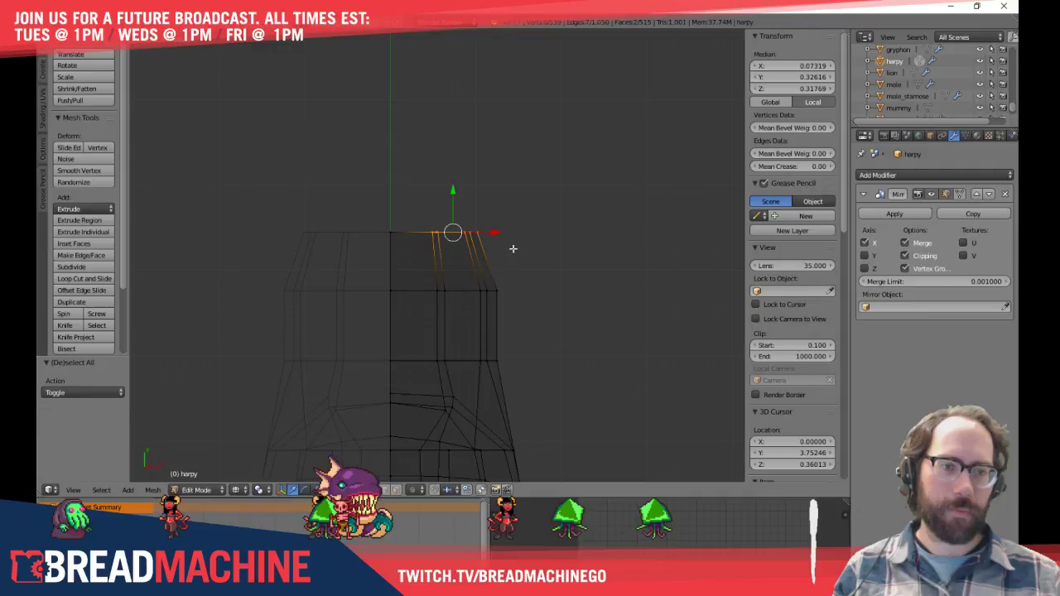
{"action": "key", "text": "a"}
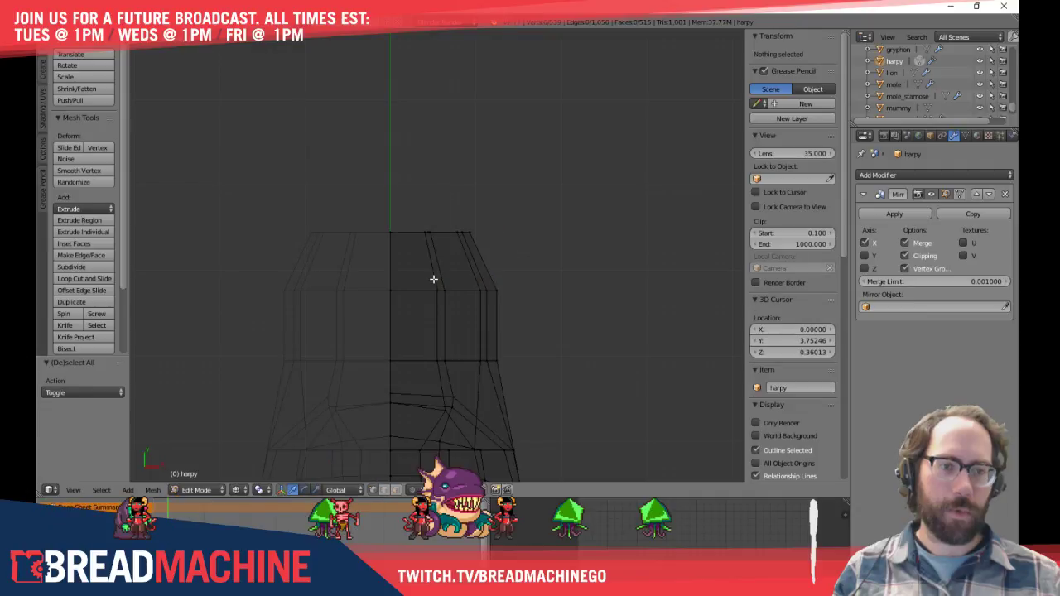
Select the off-centre vertices of the tail's middle ring and move them about 0.012 inward along X
{"action": "key", "text": "b"}
{"action": "left_click_drag", "start_coordinate": [433, 279], "coordinate": [515, 300]}
{"action": "key", "text": "g"}
{"action": "key", "text": "x"}
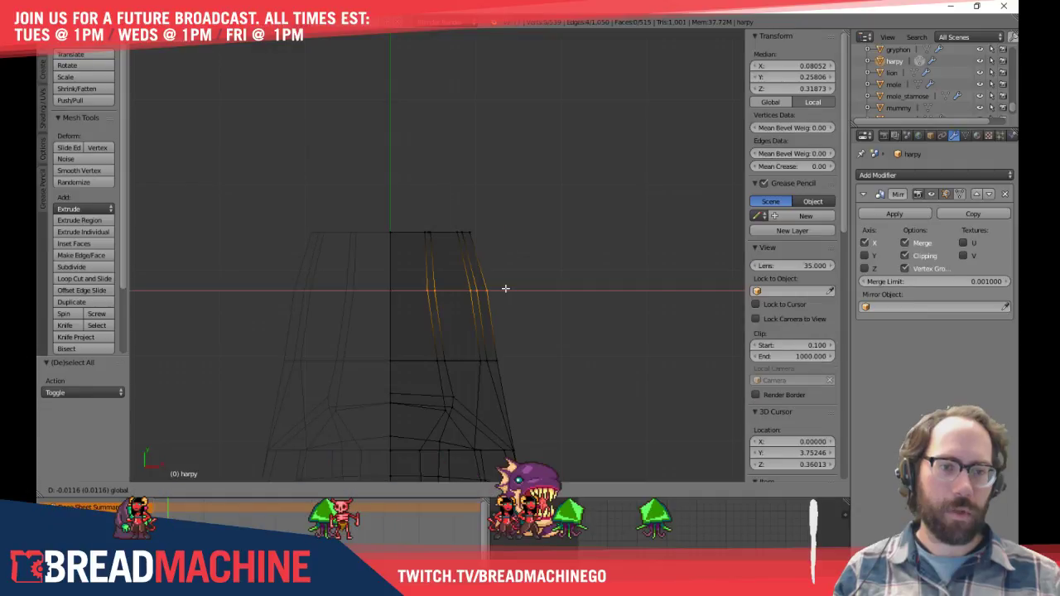
{"action": "left_click", "coordinate": [505, 288]}
Select the outer side vertices of the tail's middle ring and move them 0.007 inward along X to straighten the taper
{"action": "key", "text": "z"}
{"action": "scroll", "coordinate": [541, 255], "scroll_direction": "up", "scroll_amount": 5}
{"action": "key", "text": "a"}
{"action": "right_click", "coordinate": [542, 339]}
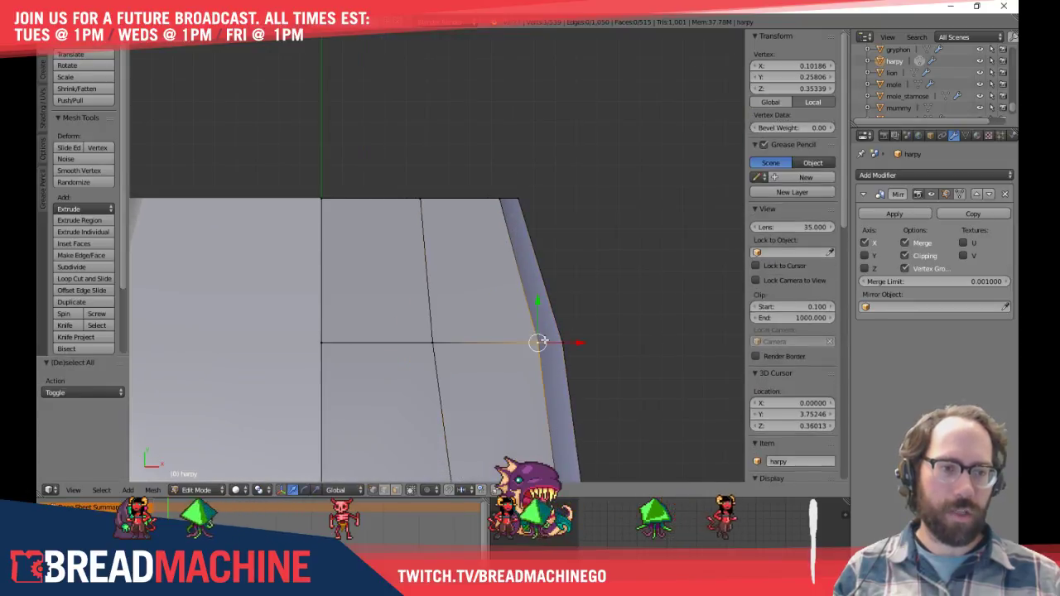
{"action": "right_click", "coordinate": [539, 352], "text": "alt"}
{"action": "key", "text": "z"}
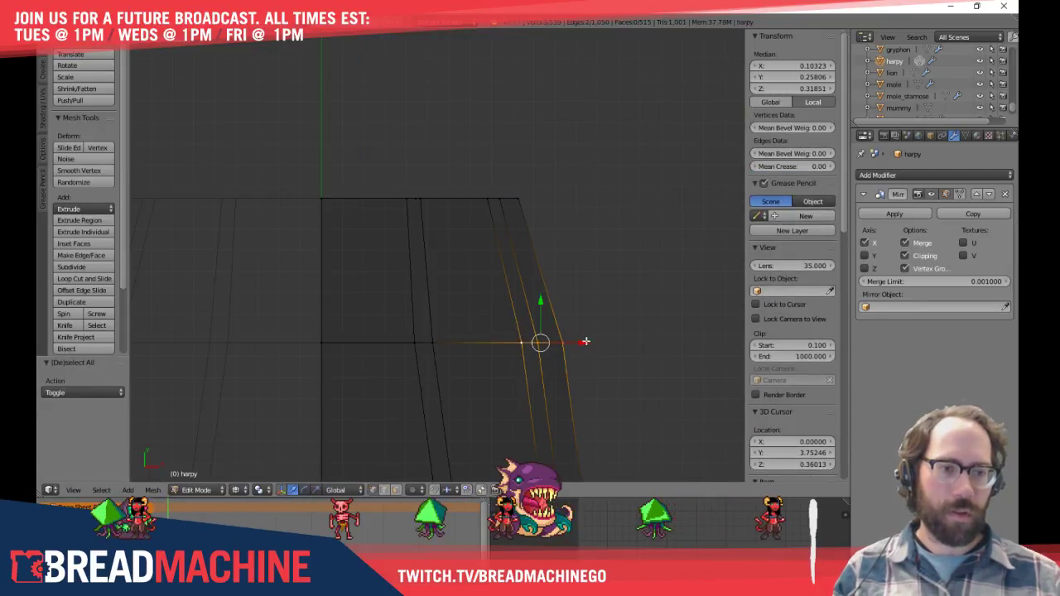
{"action": "key", "text": "g"}
{"action": "key", "text": "x"}
{"action": "left_click", "coordinate": [577, 341]}
{"action": "scroll", "coordinate": [561, 303], "scroll_direction": "down", "scroll_amount": 2}
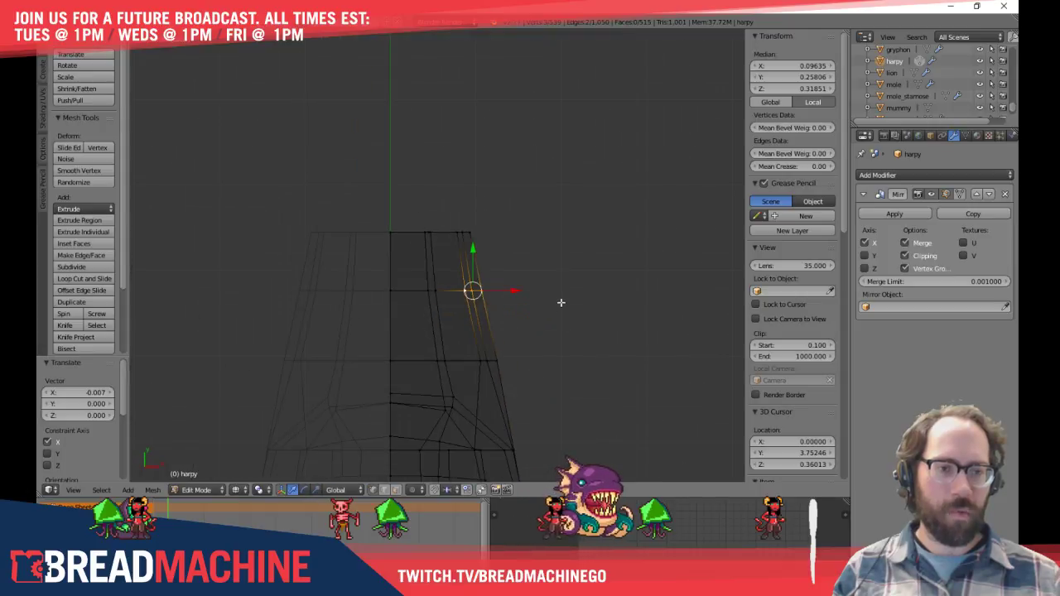
Examine the shape of the tapered tail in shaded view from behind and from below
{"action": "key", "text": "z"}
{"action": "mouse_move", "coordinate": [570, 276]}
{"action": "middle_mouse_down"}
{"action": "mouse_move", "coordinate": [567, 338]}
{"action": "mouse_move", "coordinate": [464, 273]}
{"action": "mouse_move", "coordinate": [332, 213]}
{"action": "mouse_move", "coordinate": [323, 220]}
{"action": "middle_mouse_up"}
{"action": "scroll", "coordinate": [323, 220], "scroll_direction": "up", "scroll_amount": 1}
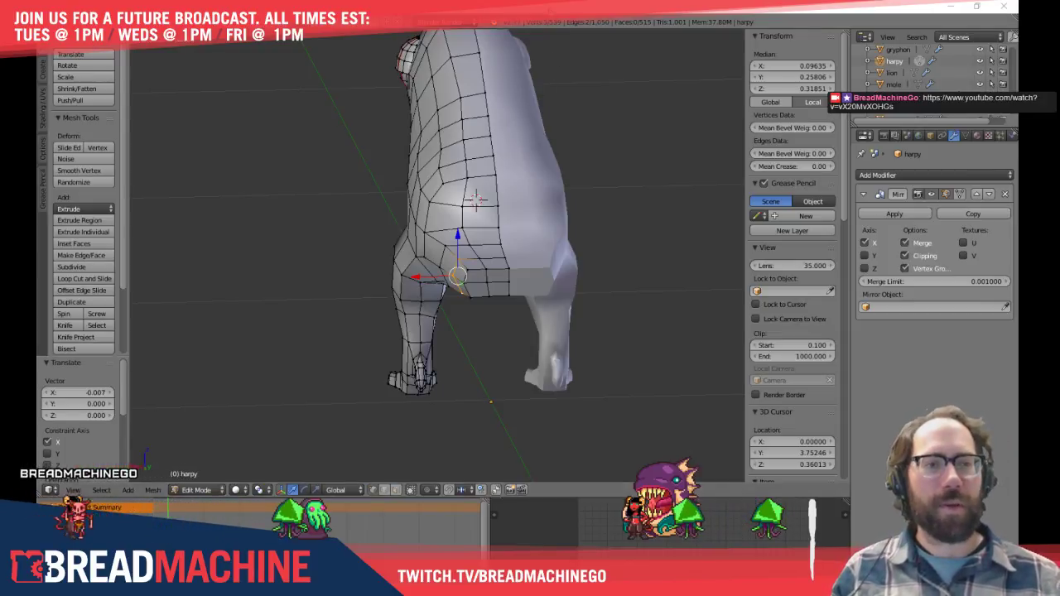
{"action": "middle_click_drag", "start_coordinate": [552, 74], "coordinate": [584, 234]}
{"action": "key", "text": "a"}
{"action": "scroll", "coordinate": [557, 196], "scroll_direction": "up", "scroll_amount": 5}
{"action": "middle_click_drag", "start_coordinate": [558, 196], "coordinate": [534, 218]}
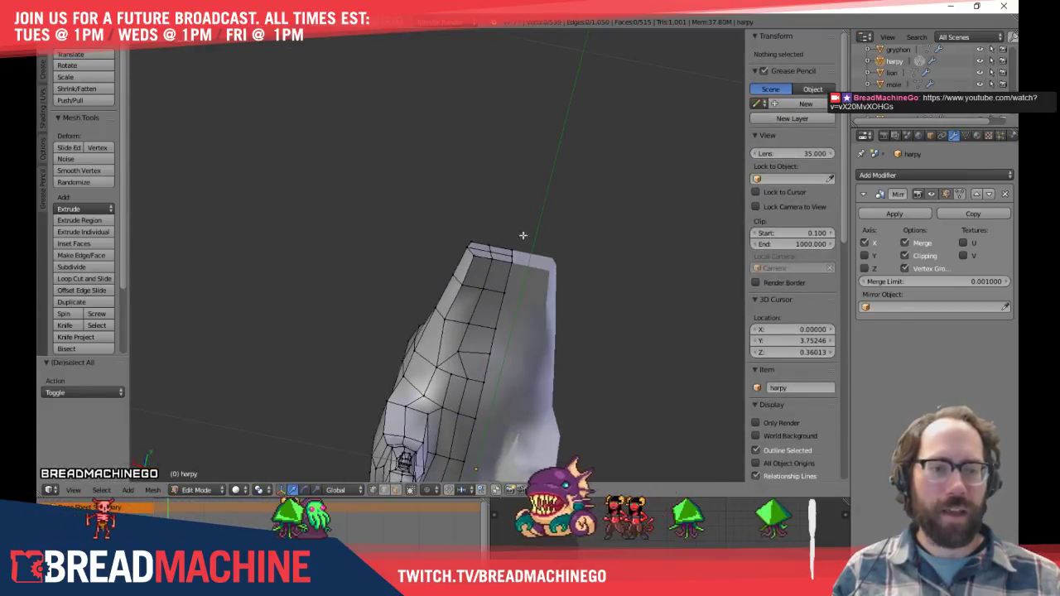
{"action": "middle_click_drag", "start_coordinate": [499, 310], "coordinate": [572, 383]}
In top wireframe view, extrude the tail's whole end ring about 0.07 rearward and move the new ring 0.009 inward along X
{"action": "key", "text": "KP_7"}
{"action": "middle_click_drag", "start_coordinate": [554, 199], "coordinate": [459, 289], "text": "shift"}
{"action": "scroll", "coordinate": [398, 282], "scroll_direction": "up", "scroll_amount": 3}
{"action": "key", "text": "z"}
{"action": "key", "text": "b"}
{"action": "left_click_drag", "start_coordinate": [350, 268], "coordinate": [522, 317]}
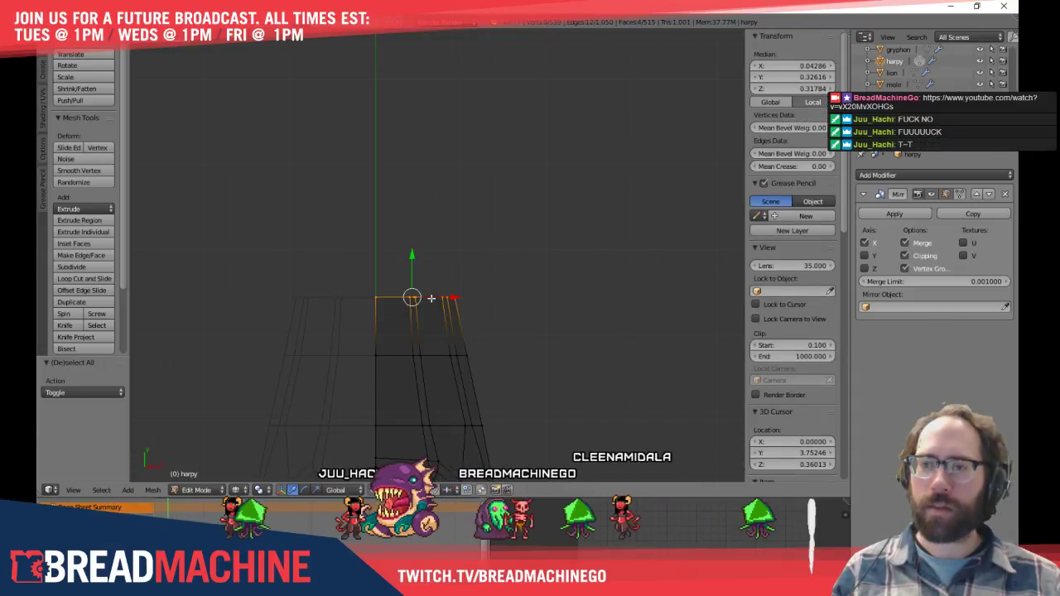
{"action": "key", "text": "e"}
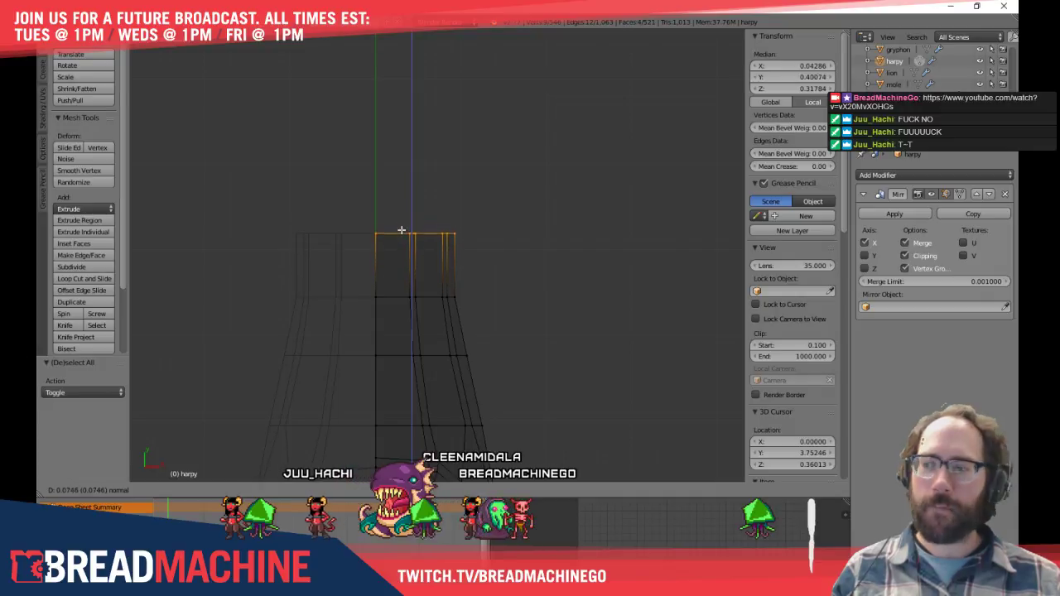
{"action": "left_click", "coordinate": [400, 234]}
{"action": "left_click_drag", "start_coordinate": [457, 238], "coordinate": [453, 238]}
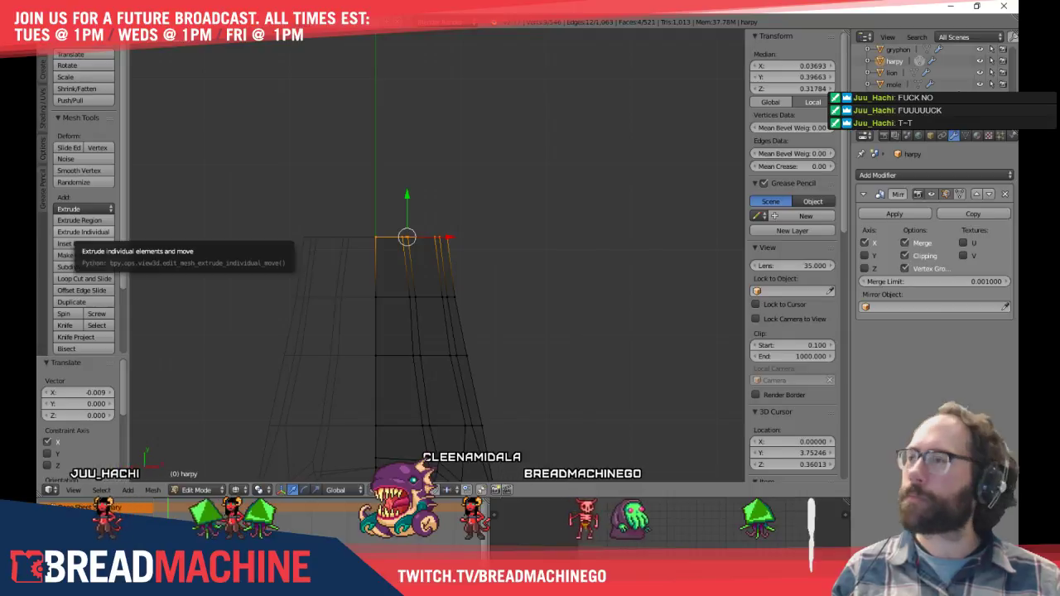
{"action": "key", "text": "alt+Tab"}
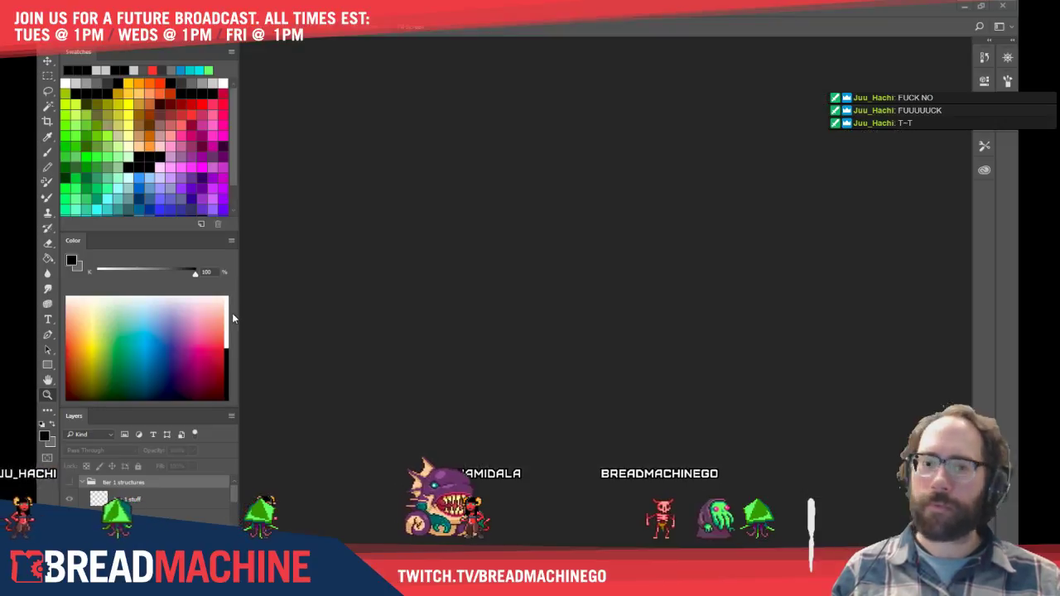
{"action": "key", "text": "alt+Tab"}
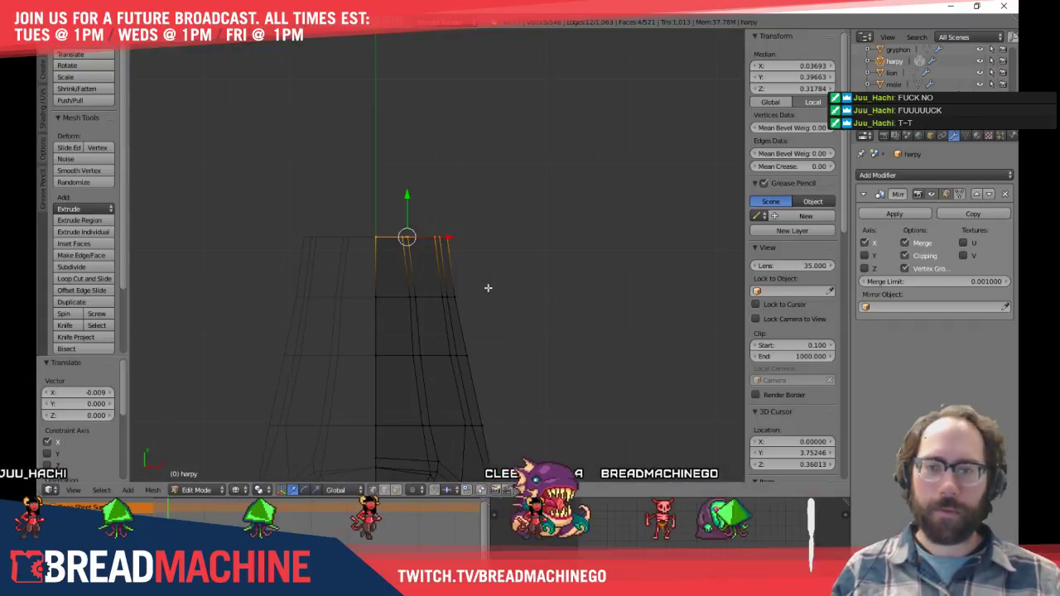
Select the middle column of vertices on the tail's end ring and rip it about 0.017 outward along X
{"action": "mouse_move", "coordinate": [450, 265]}
{"action": "middle_mouse_down", "text": "shift"}
{"action": "mouse_move", "coordinate": [473, 323]}
{"action": "mouse_move", "coordinate": [449, 347]}
{"action": "mouse_move", "coordinate": [370, 260]}
{"action": "middle_mouse_up", "text": "shift"}
{"action": "key", "text": "z"}
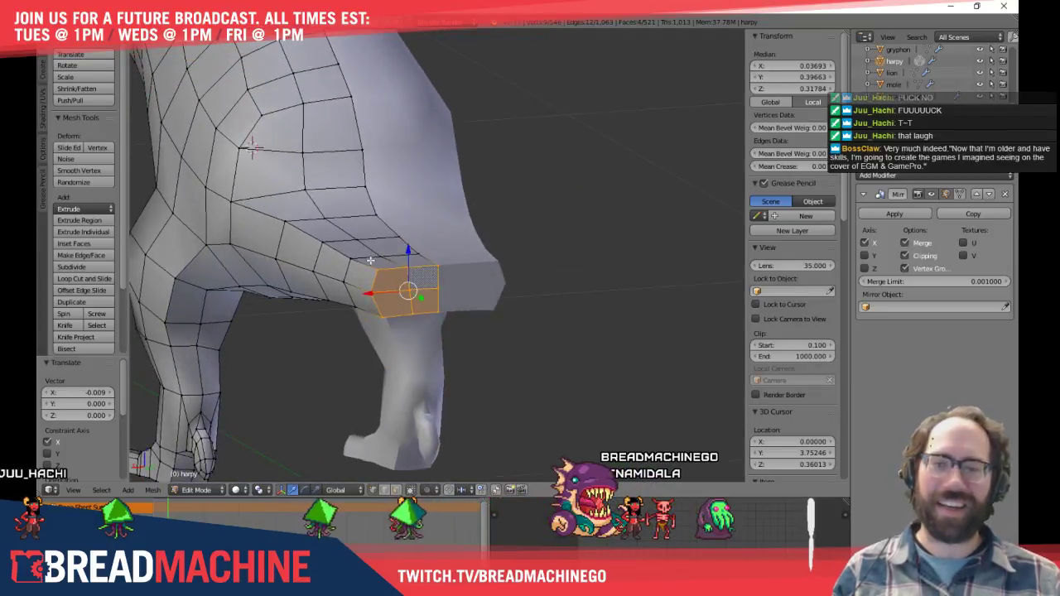
{"action": "key", "text": "a"}
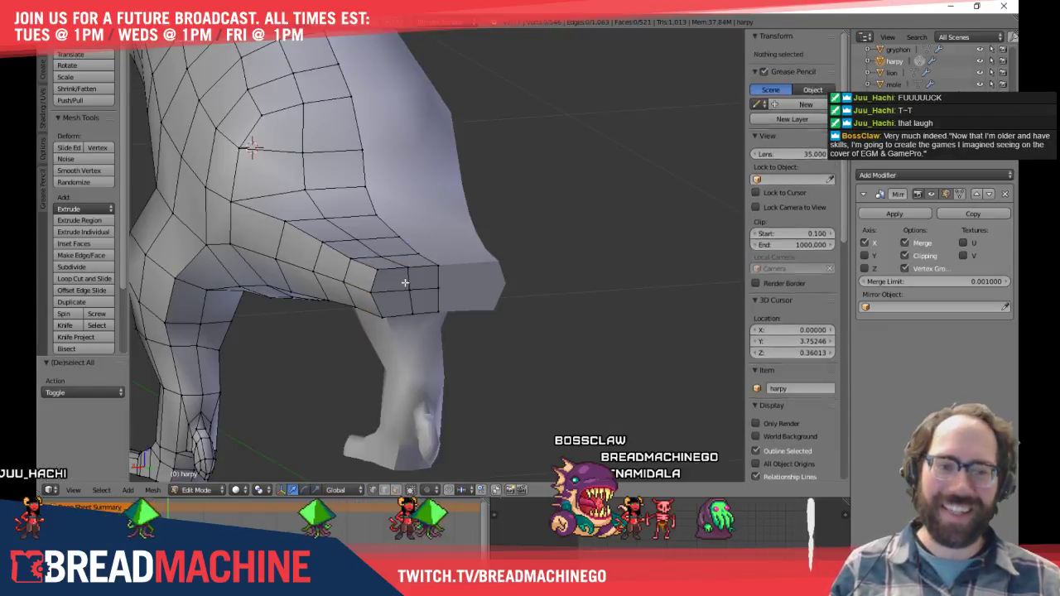
{"action": "right_click", "coordinate": [406, 273]}
{"action": "right_click", "coordinate": [414, 312], "text": "shift"}
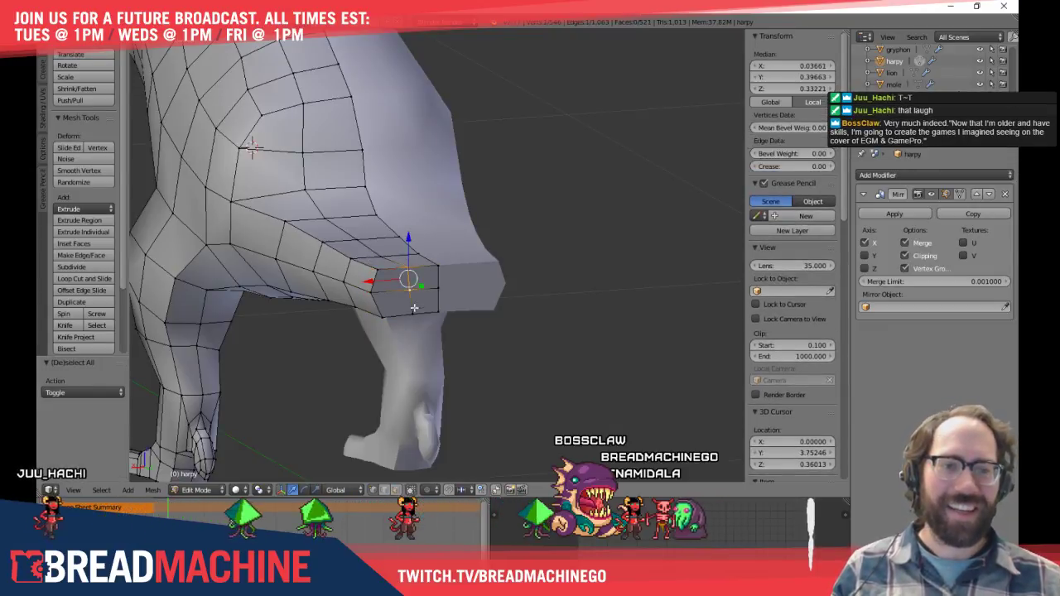
{"action": "key", "text": "KP_7"}
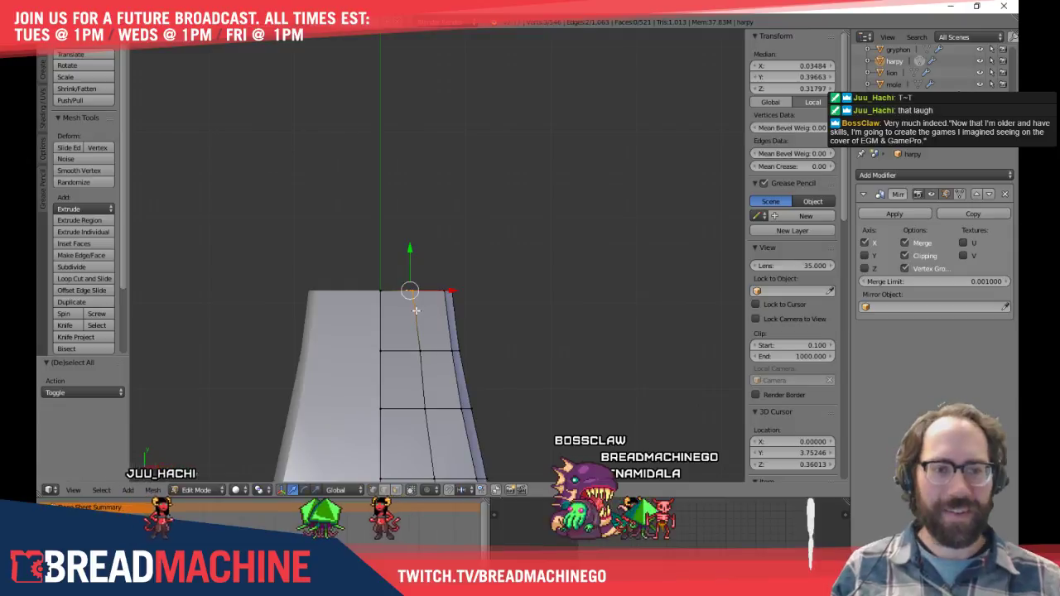
{"action": "middle_click_drag", "start_coordinate": [419, 287], "coordinate": [500, 299], "text": "shift"}
{"action": "scroll", "coordinate": [364, 260], "scroll_direction": "up", "scroll_amount": 3}
{"action": "mouse_move", "coordinate": [452, 230]}
{"action": "middle_mouse_down", "text": "shift"}
{"action": "mouse_move", "coordinate": [454, 211]}
{"action": "mouse_move", "coordinate": [435, 222]}
{"action": "middle_mouse_up", "text": "shift"}
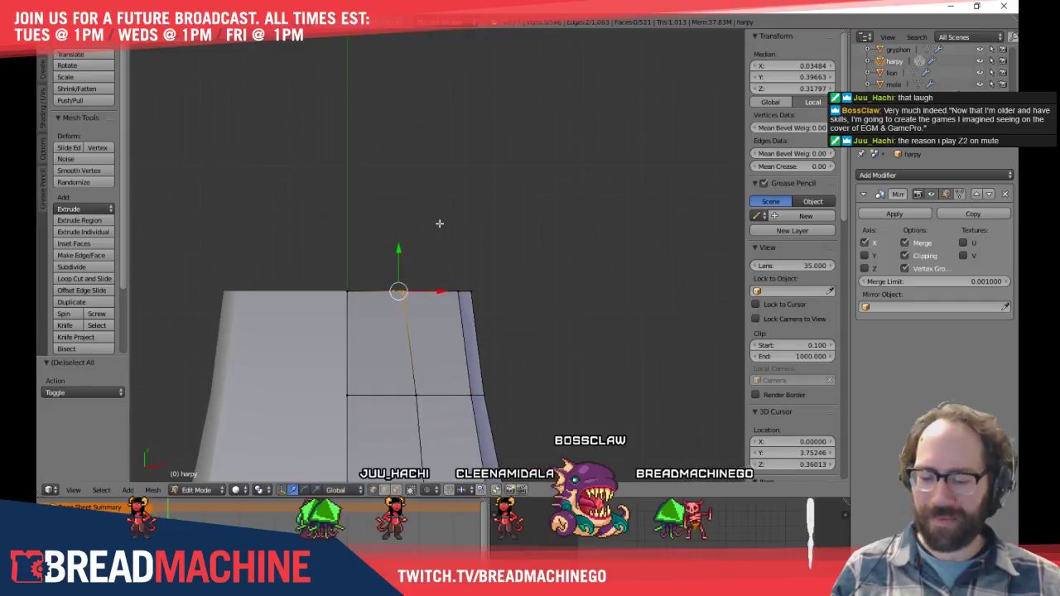
{"action": "key", "text": "g"}
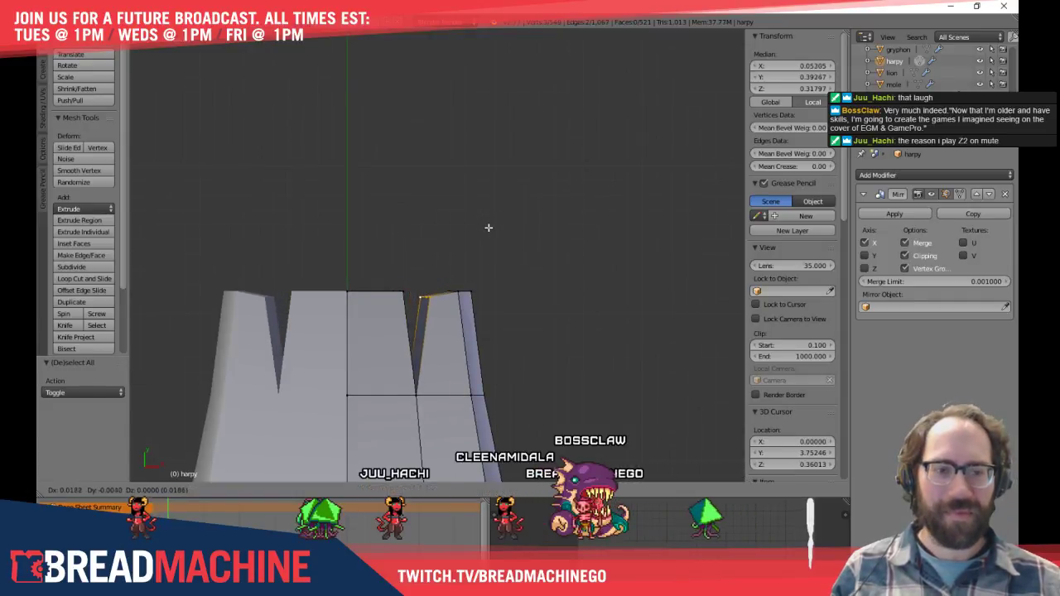
{"action": "key", "text": "x"}
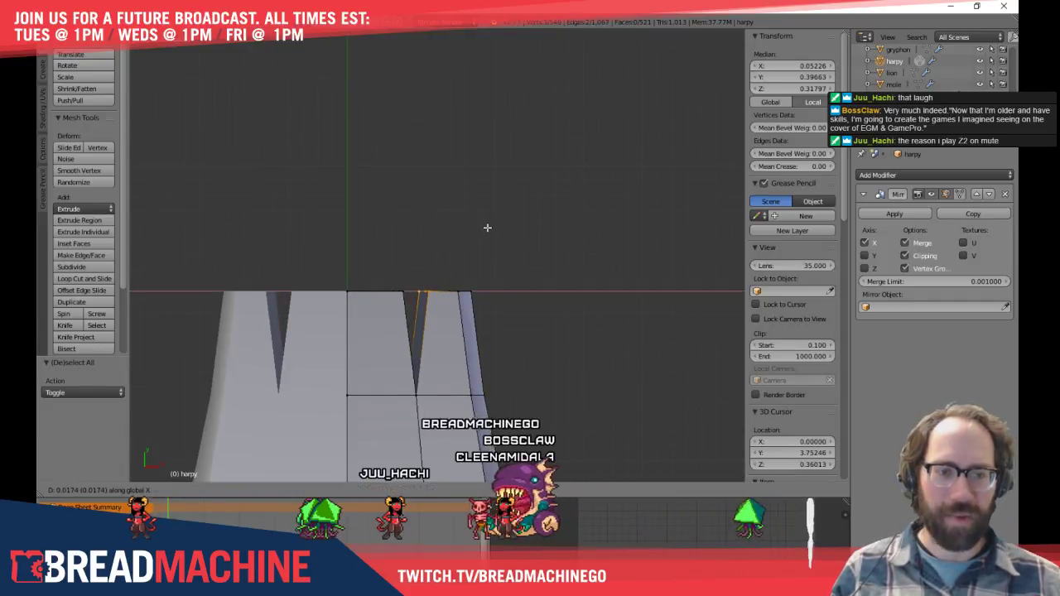
{"action": "left_click", "coordinate": [487, 227]}
Select all vertices of the split end ring in wireframe and move them about 0.011 rearward along Y
{"action": "key", "text": "a"}
{"action": "key", "text": "z"}
{"action": "key", "text": "b"}
{"action": "left_click_drag", "start_coordinate": [336, 252], "coordinate": [545, 331]}
{"action": "left_click_drag", "start_coordinate": [408, 253], "coordinate": [409, 236]}
Select the outer prong's end vertices, move them 0.033 along X and -0.006 along Y, and rotate them 25.705°
{"action": "key", "text": "z"}
{"action": "key", "text": "a"}
{"action": "key", "text": "b"}
{"action": "key", "text": "z"}
{"action": "left_click_drag", "start_coordinate": [413, 246], "coordinate": [564, 311]}
{"action": "middle_click_drag", "start_coordinate": [499, 310], "coordinate": [447, 298], "text": "shift"}
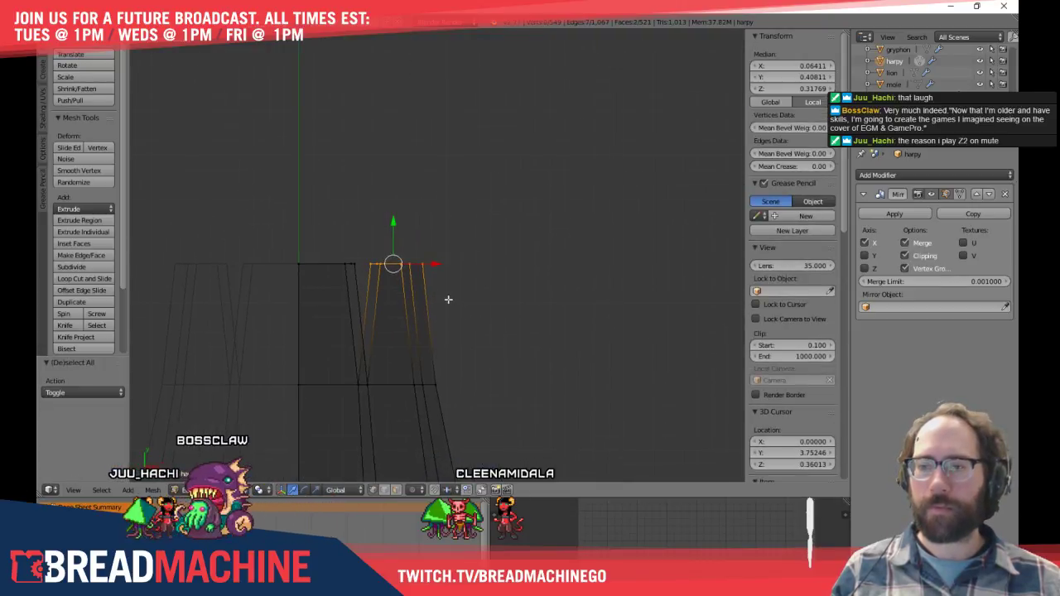
{"action": "key", "text": "g"}
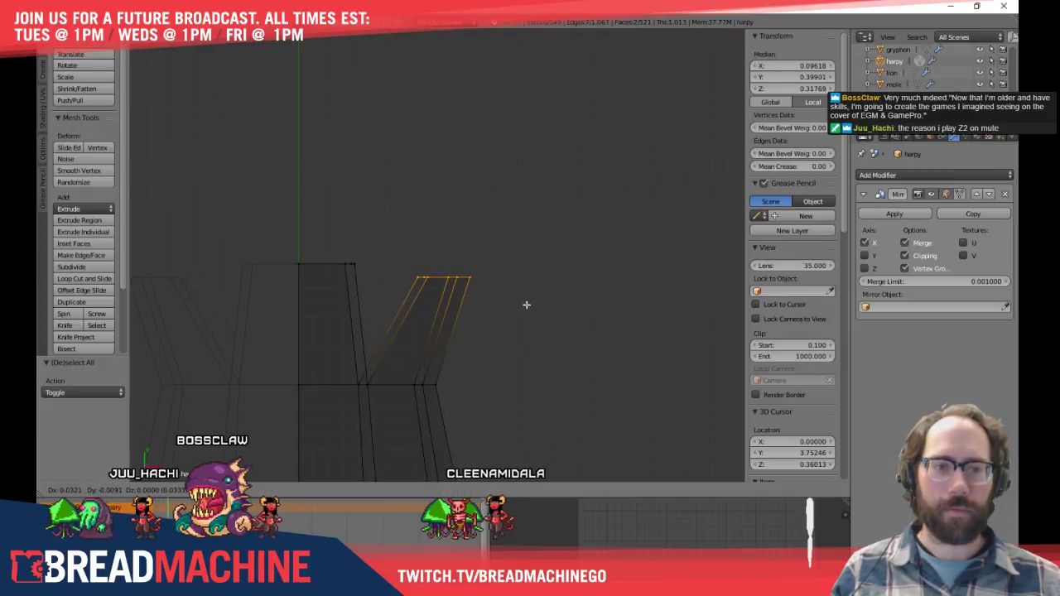
{"action": "left_click", "coordinate": [528, 300]}
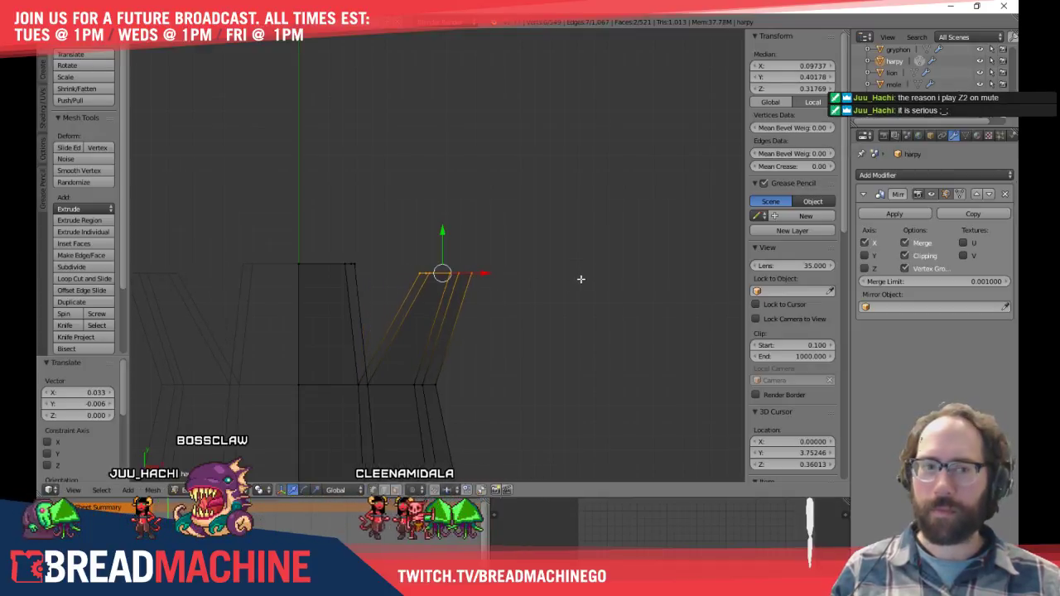
{"action": "key", "text": "r"}
{"action": "left_click", "coordinate": [563, 349]}
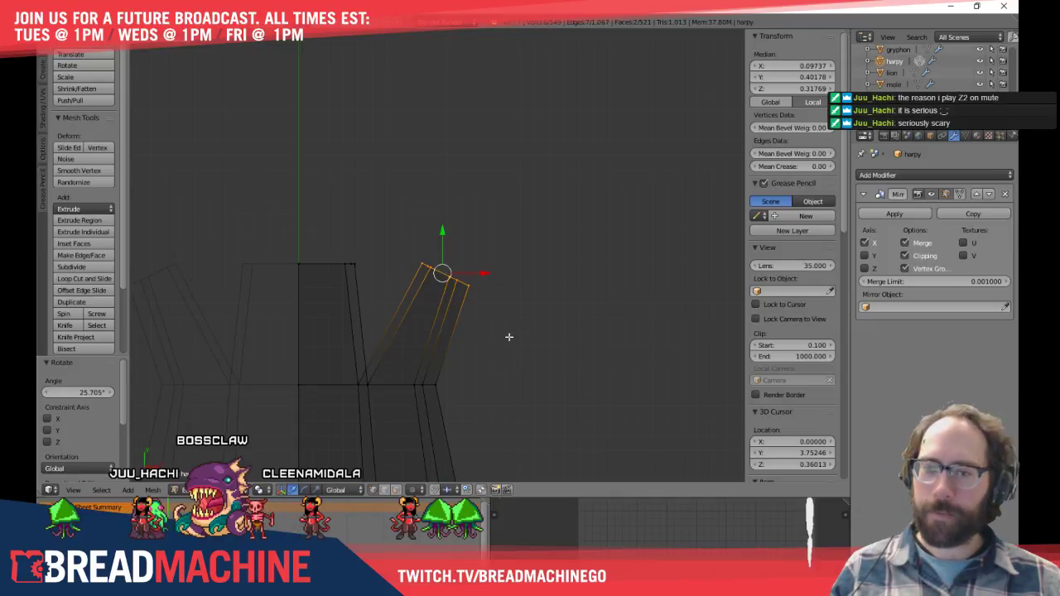
Rip the end ring's centre-line vertices and, with the mirror's clipping turned off, move them about 0.013 outward along X
{"action": "middle_click_drag", "start_coordinate": [505, 333], "coordinate": [558, 365], "text": "shift"}
{"action": "key", "text": "z"}
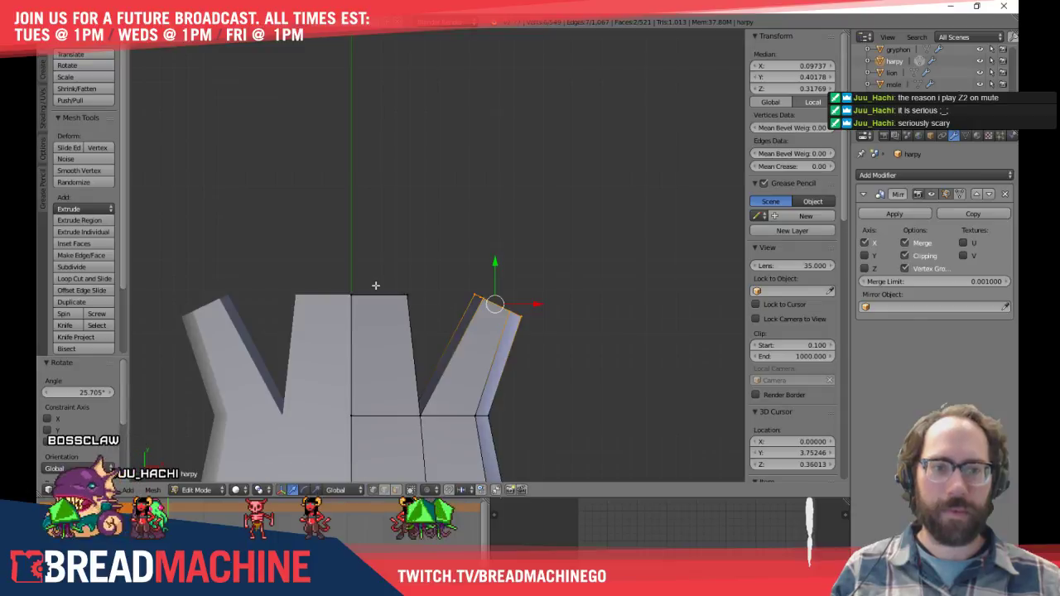
{"action": "middle_click_drag", "start_coordinate": [390, 256], "coordinate": [370, 317]}
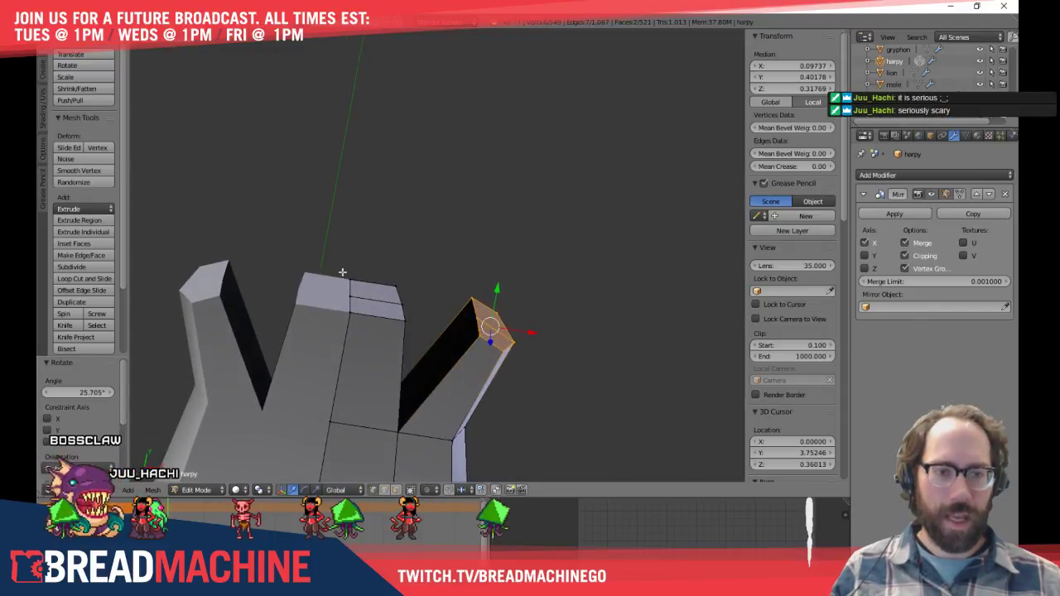
{"action": "right_click", "coordinate": [361, 312]}
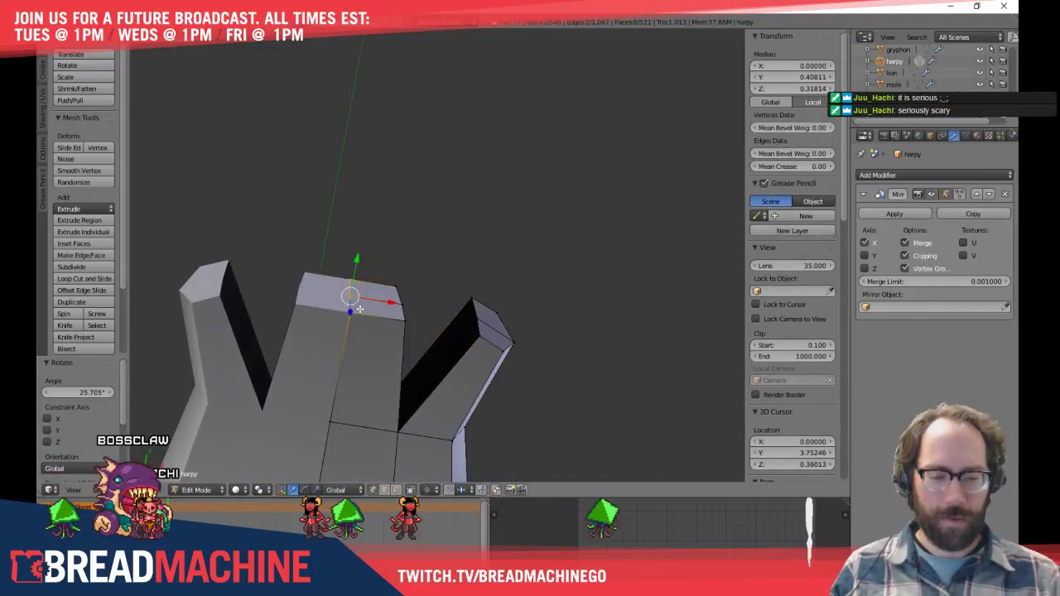
{"action": "key", "text": "KP_1"}
{"action": "key", "text": "KP_7"}
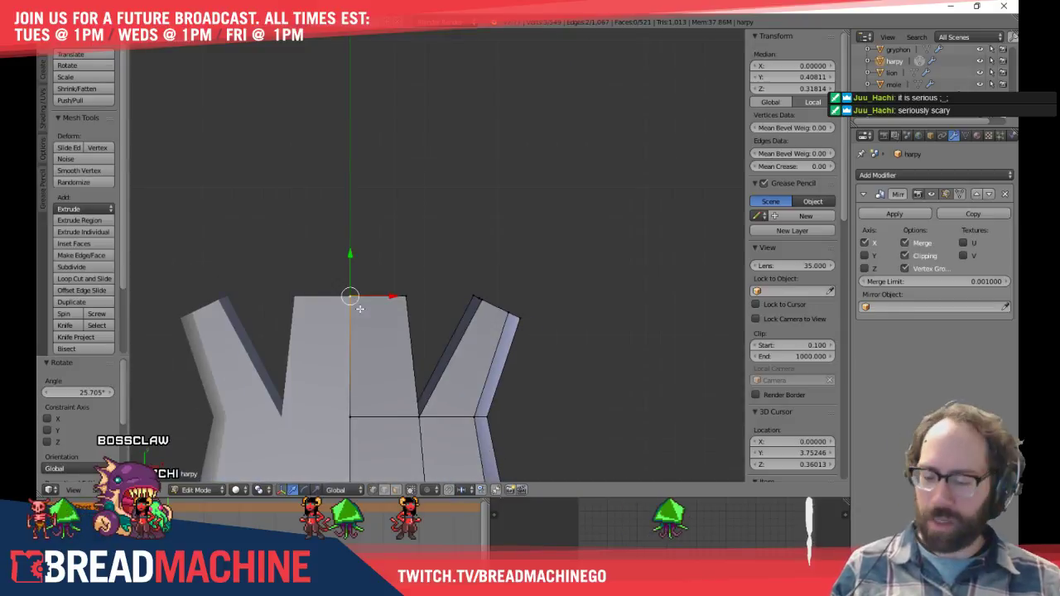
{"action": "key", "text": "g"}
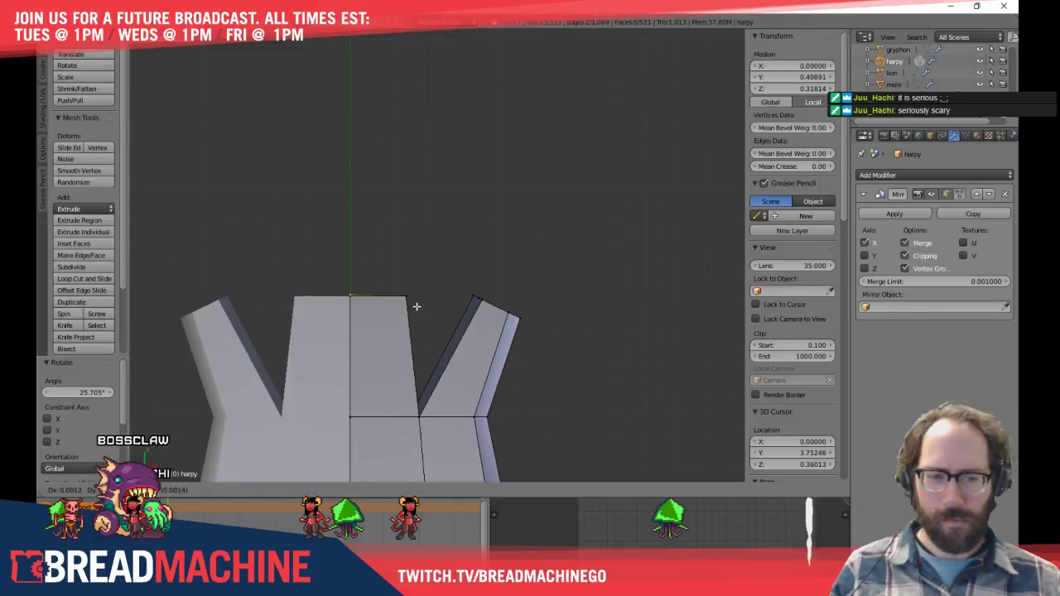
{"action": "left_click", "coordinate": [462, 306]}
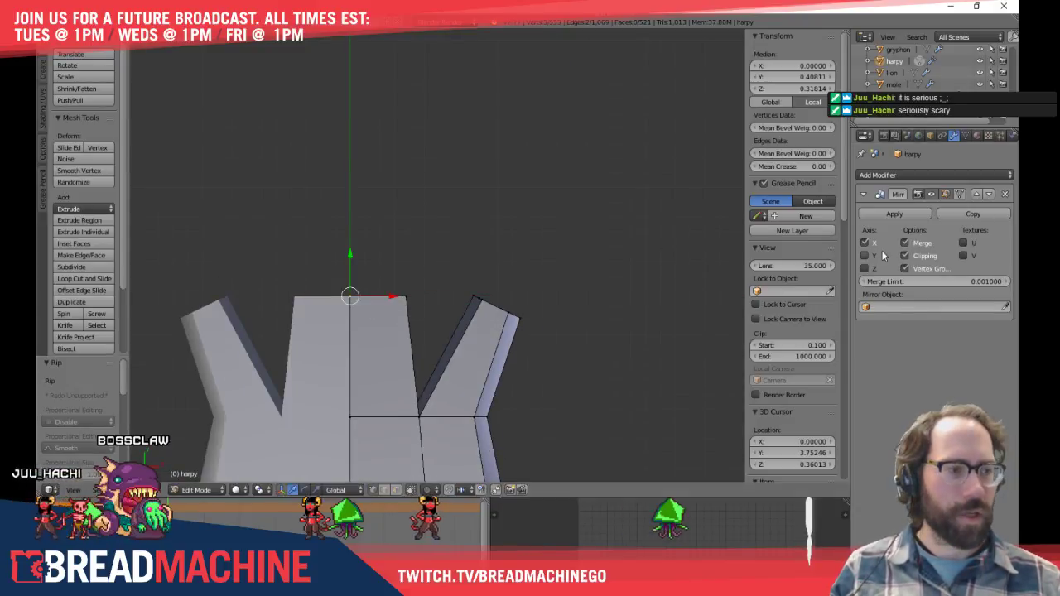
{"action": "left_click_drag", "start_coordinate": [396, 295], "coordinate": [422, 287]}
Merge the stray centre-line vertex on the tail's upper surface into the inner prong's adjacent corner using At Last
{"action": "middle_click_drag", "start_coordinate": [423, 287], "coordinate": [419, 364]}
{"action": "scroll", "coordinate": [411, 335], "scroll_direction": "up", "scroll_amount": 6}
{"action": "key", "text": "a"}
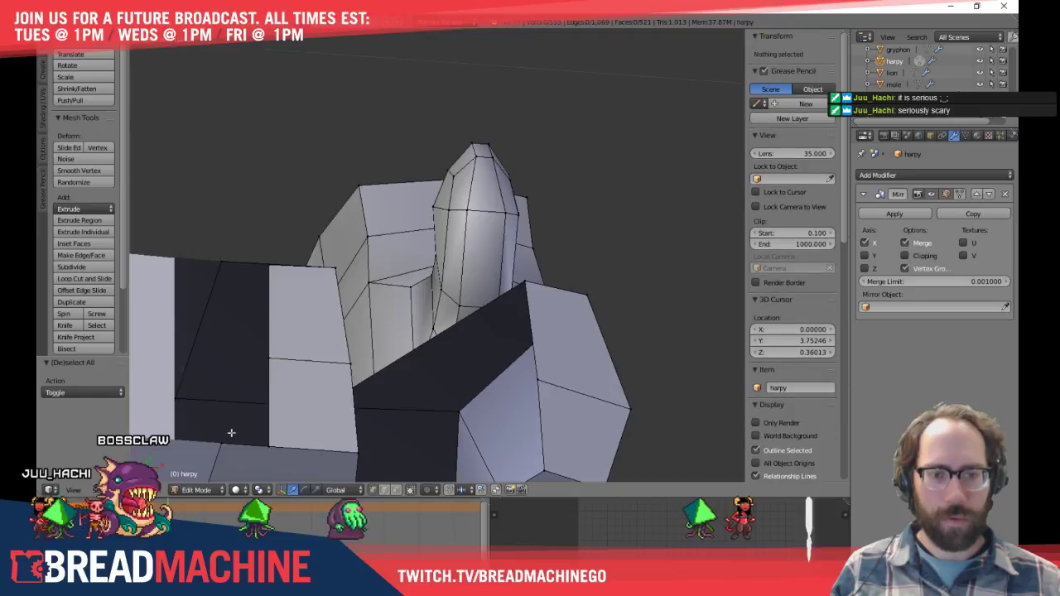
{"action": "right_click", "coordinate": [225, 441]}
{"action": "middle_click_drag", "start_coordinate": [258, 405], "coordinate": [292, 252], "text": "shift"}
{"action": "scroll", "coordinate": [292, 256], "scroll_direction": "up", "scroll_amount": 1}
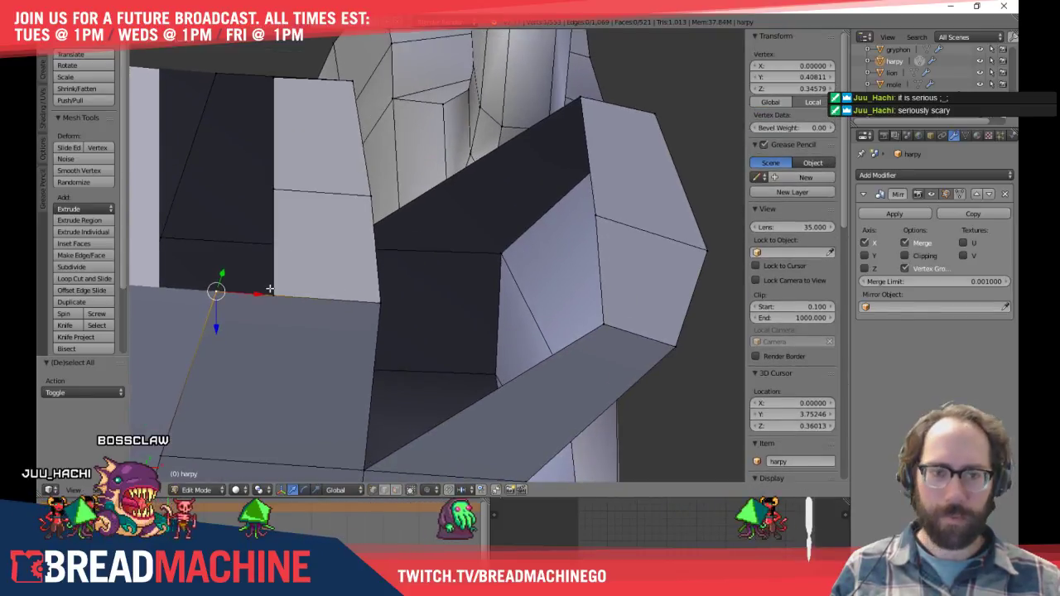
{"action": "key", "text": "alt+m"}
{"action": "left_click", "coordinate": [274, 279]}
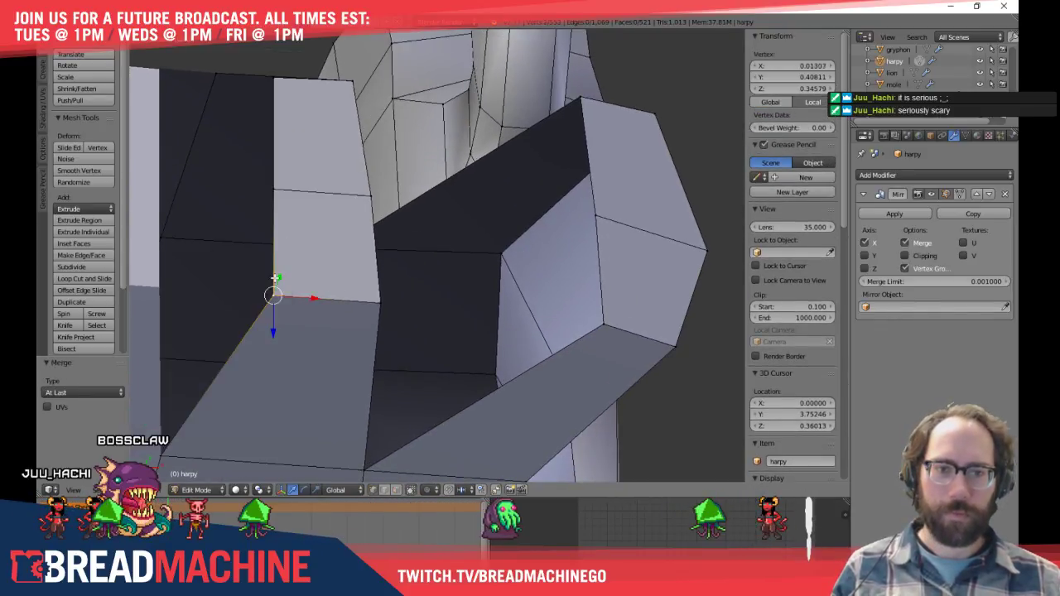
Merge the stray centre-line vertex on the tail's underside into the inner prong's adjacent corner using At Last
{"action": "middle_click_drag", "start_coordinate": [260, 227], "coordinate": [245, 200]}
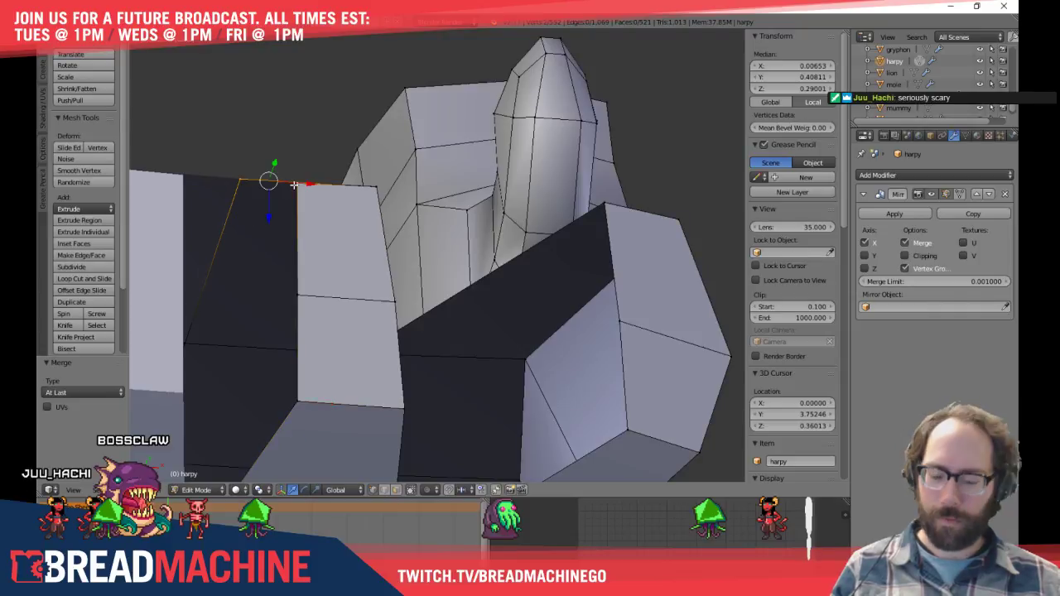
{"action": "key", "text": "alt+m"}
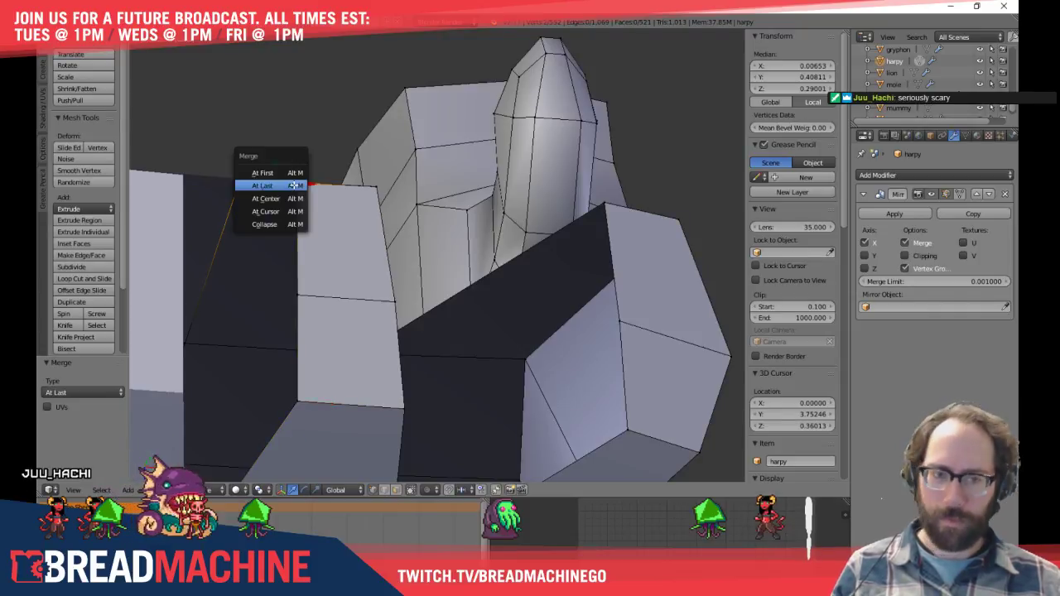
{"action": "left_click", "coordinate": [273, 197]}
{"action": "middle_click_drag", "start_coordinate": [273, 197], "coordinate": [312, 192]}
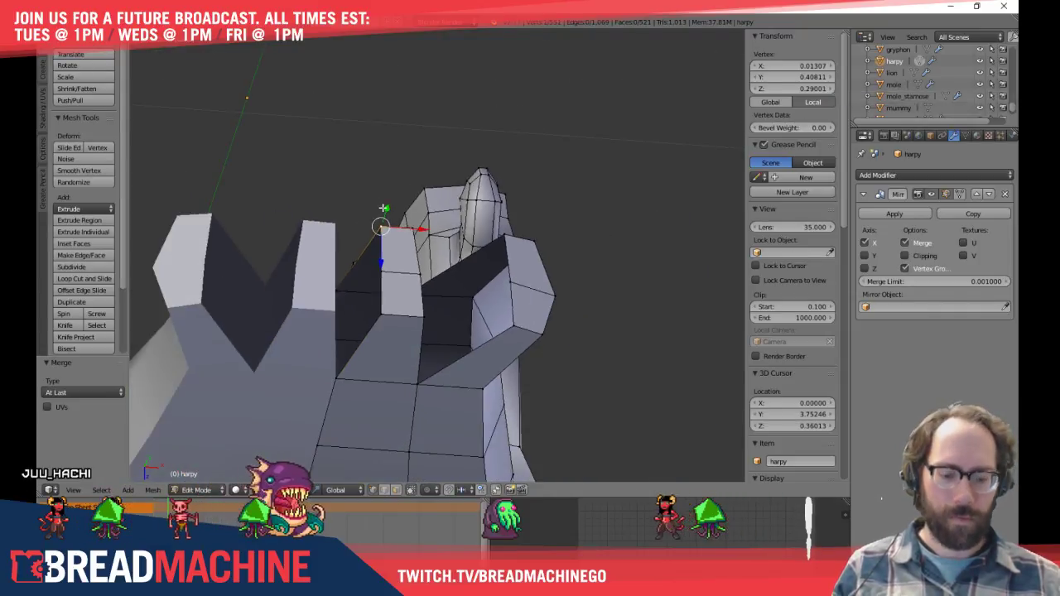
{"action": "scroll", "coordinate": [381, 219], "scroll_direction": "up", "scroll_amount": 8}
{"action": "key", "text": "KP_7"}
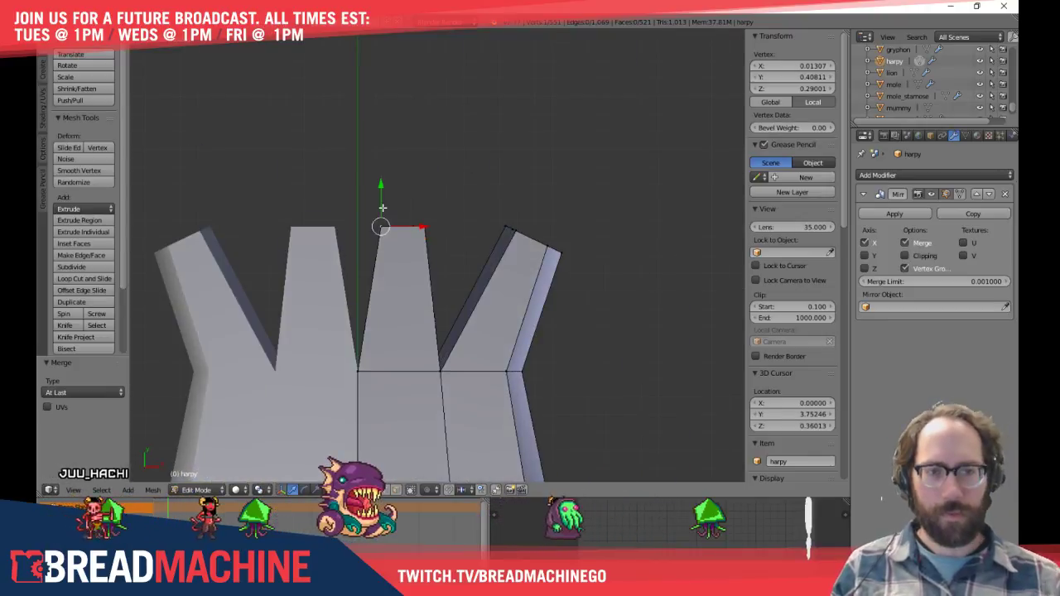
Select the inner prong's end vertices, move them about 0.010 along X and 0.026 along Y, and rotate them 10.968°
{"action": "scroll", "coordinate": [397, 199], "scroll_direction": "up", "scroll_amount": 3}
{"action": "scroll", "coordinate": [405, 203], "scroll_direction": "down", "scroll_amount": 2}
{"action": "middle_click_drag", "start_coordinate": [428, 209], "coordinate": [437, 254], "text": "shift"}
{"action": "key", "text": "a"}
{"action": "key", "text": "z"}
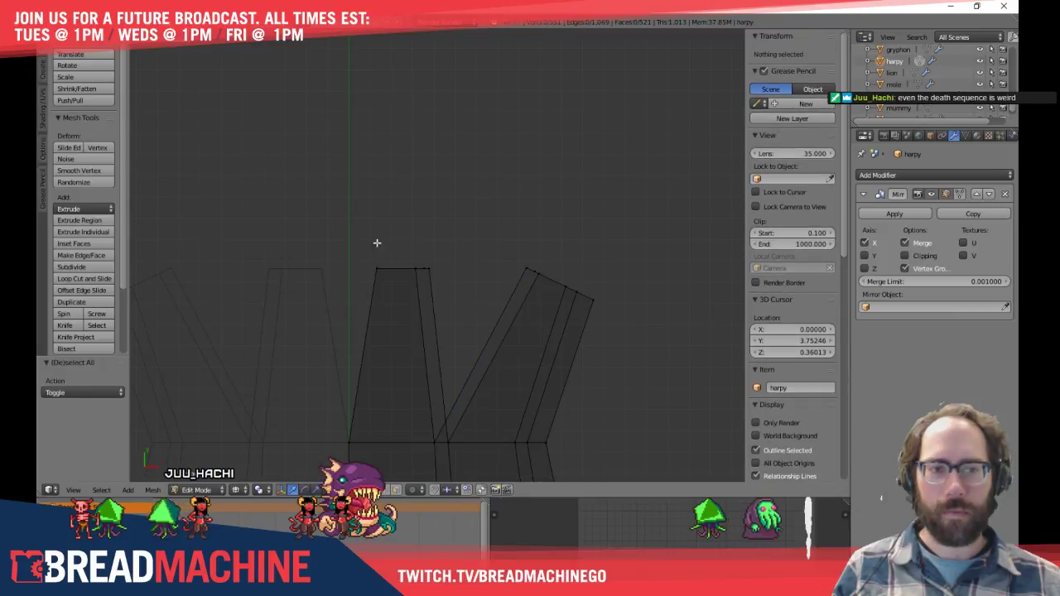
{"action": "key", "text": "b"}
{"action": "left_click_drag", "start_coordinate": [359, 234], "coordinate": [464, 297]}
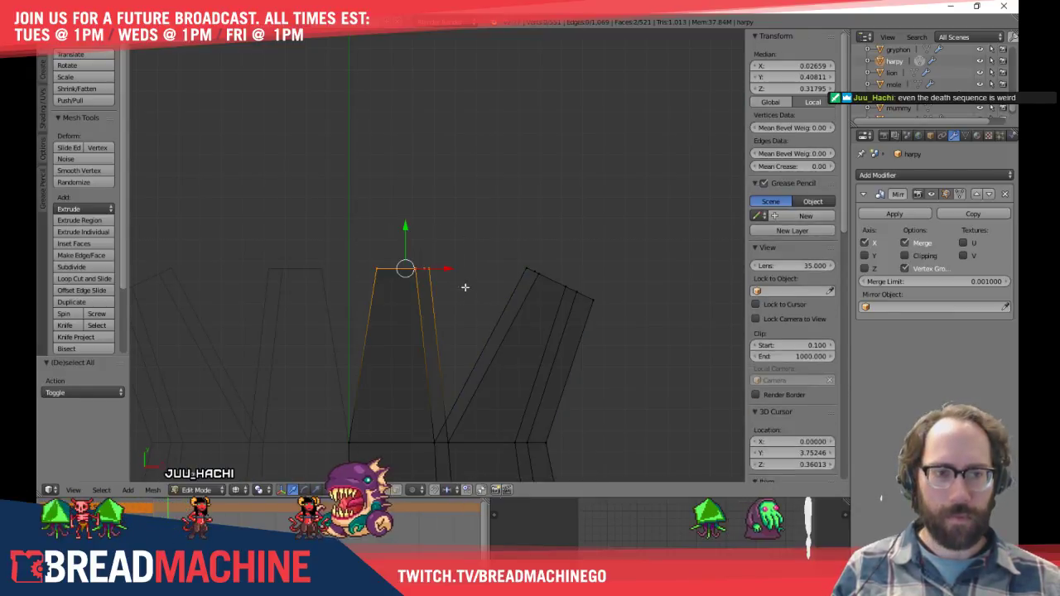
{"action": "key", "text": "h"}
{"action": "key", "text": "alt+h"}
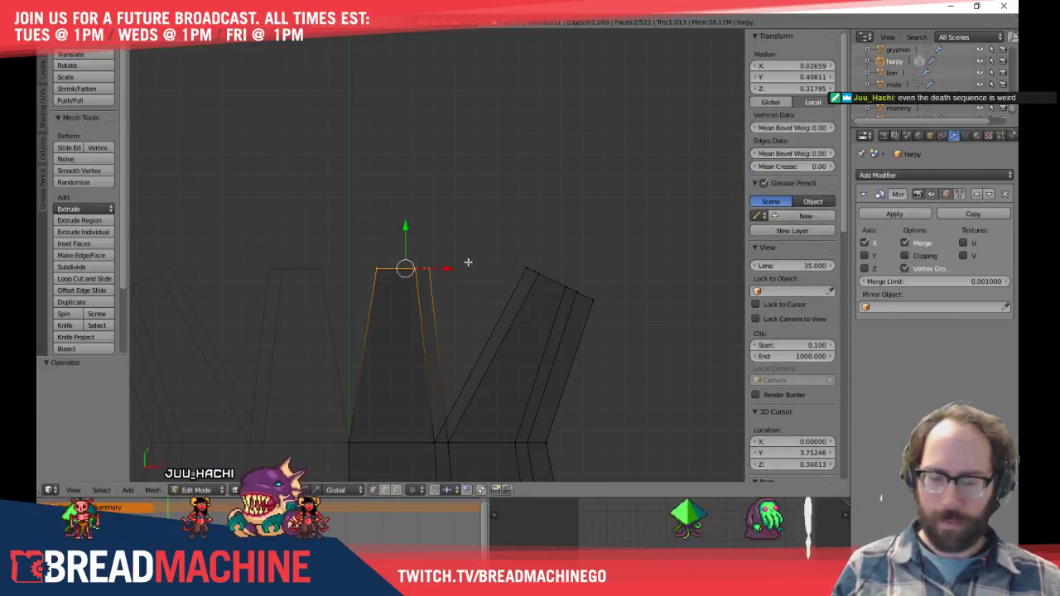
{"action": "key", "text": "g"}
{"action": "left_click", "coordinate": [488, 208]}
{"action": "key", "text": "r"}
{"action": "left_click", "coordinate": [575, 211]}
In edge select mode, create a face between the upper facing end edges of the inner and outer prongs
{"action": "key", "text": "z"}
{"action": "mouse_move", "coordinate": [558, 232]}
{"action": "middle_mouse_down"}
{"action": "mouse_move", "coordinate": [561, 244]}
{"action": "mouse_move", "coordinate": [589, 234]}
{"action": "middle_mouse_up"}
{"action": "key", "text": "ctrl+Tab"}
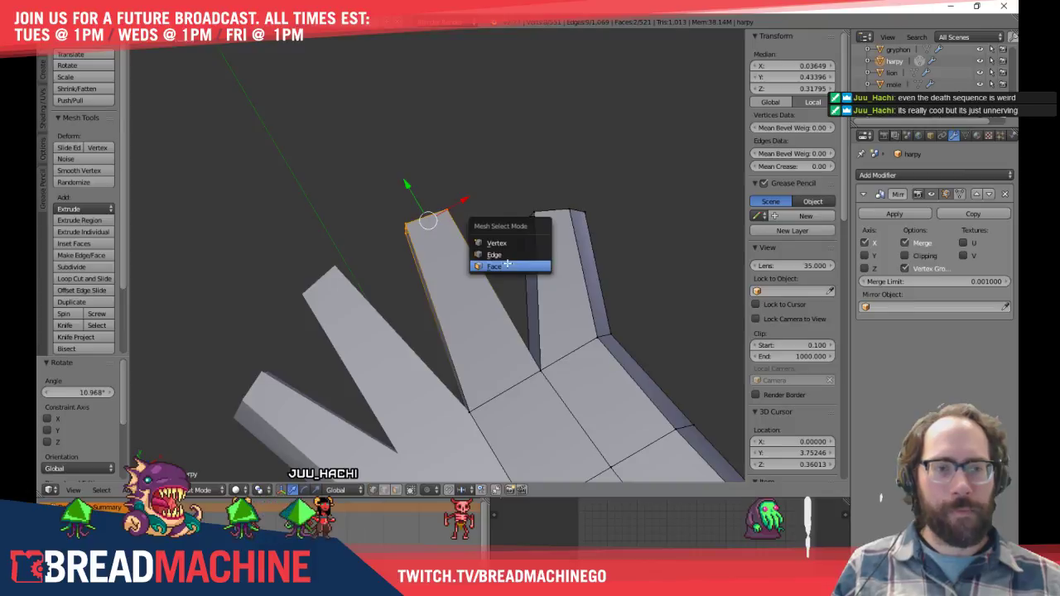
{"action": "key", "text": "a"}
{"action": "middle_click_drag", "start_coordinate": [625, 298], "coordinate": [414, 289]}
{"action": "scroll", "coordinate": [439, 345], "scroll_direction": "up", "scroll_amount": 4}
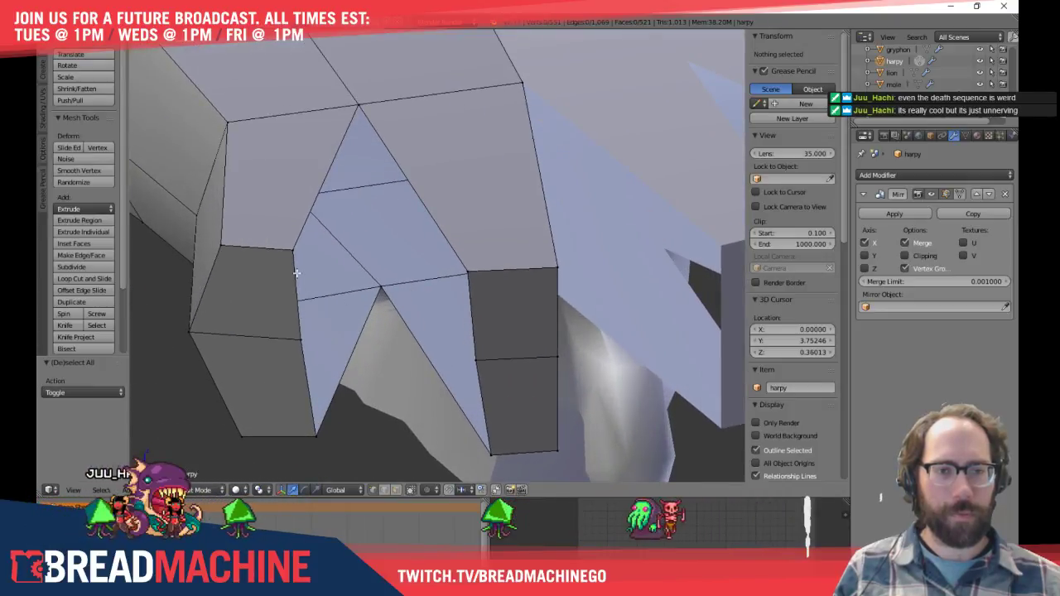
{"action": "key", "text": "ctrl+Tab"}
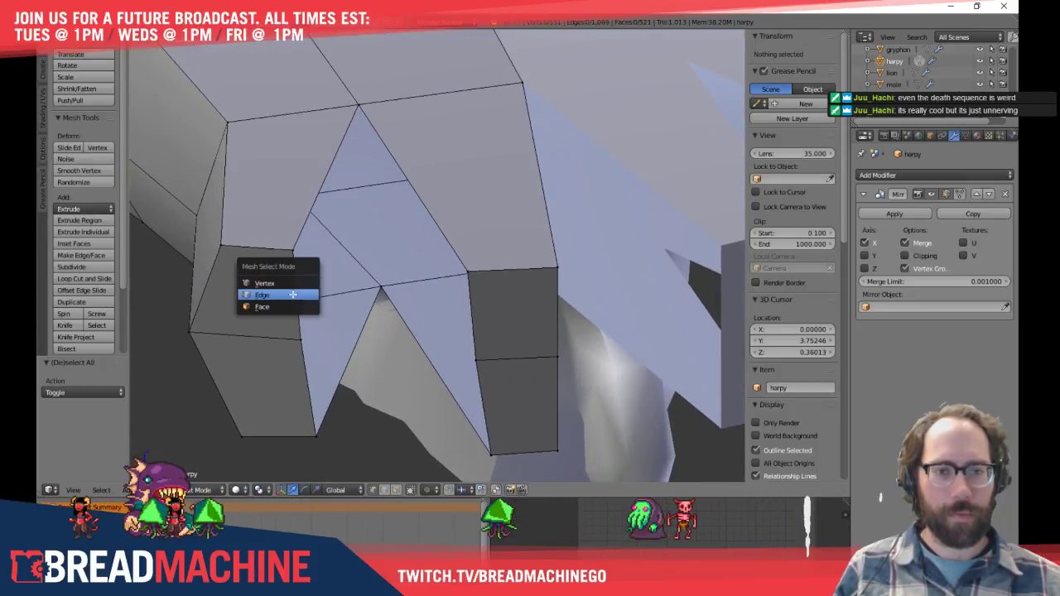
{"action": "left_click", "coordinate": [292, 294]}
{"action": "right_click", "coordinate": [294, 294]}
{"action": "key", "text": "f"}
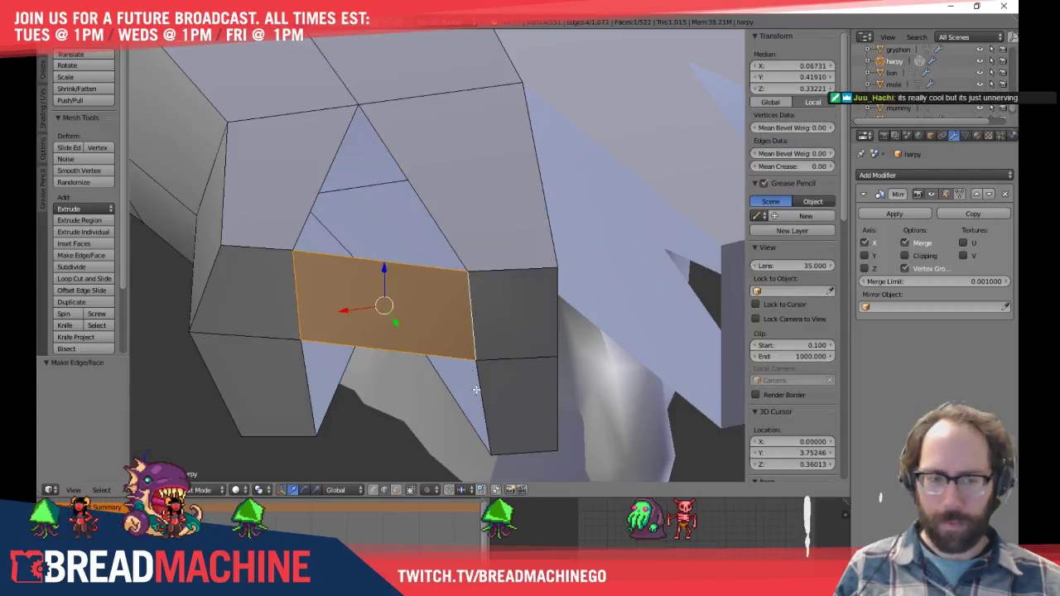
Create a second face between the lower facing end edges of the two prongs
{"action": "right_click", "coordinate": [484, 398]}
{"action": "right_click", "coordinate": [305, 378], "text": "shift"}
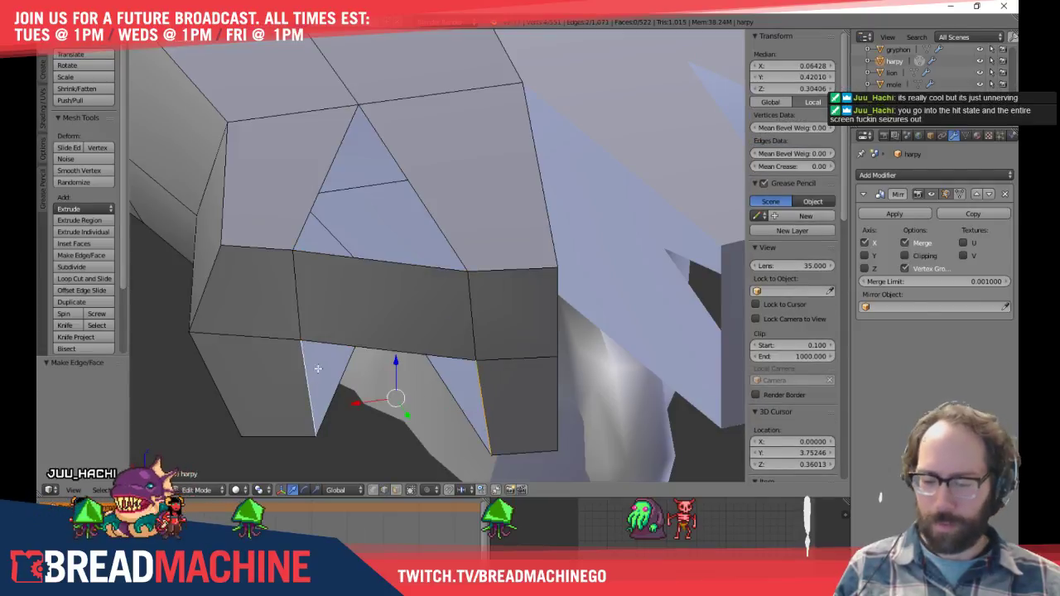
{"action": "key", "text": "f"}
{"action": "key", "text": "a"}
Switch to vertex select mode and add a centred vertical loop cut through the two bridging faces
{"action": "key", "text": "ctrl+Tab"}
{"action": "left_click", "coordinate": [378, 270]}
{"action": "key", "text": "ctrl+r"}
{"action": "left_click", "coordinate": [387, 276]}
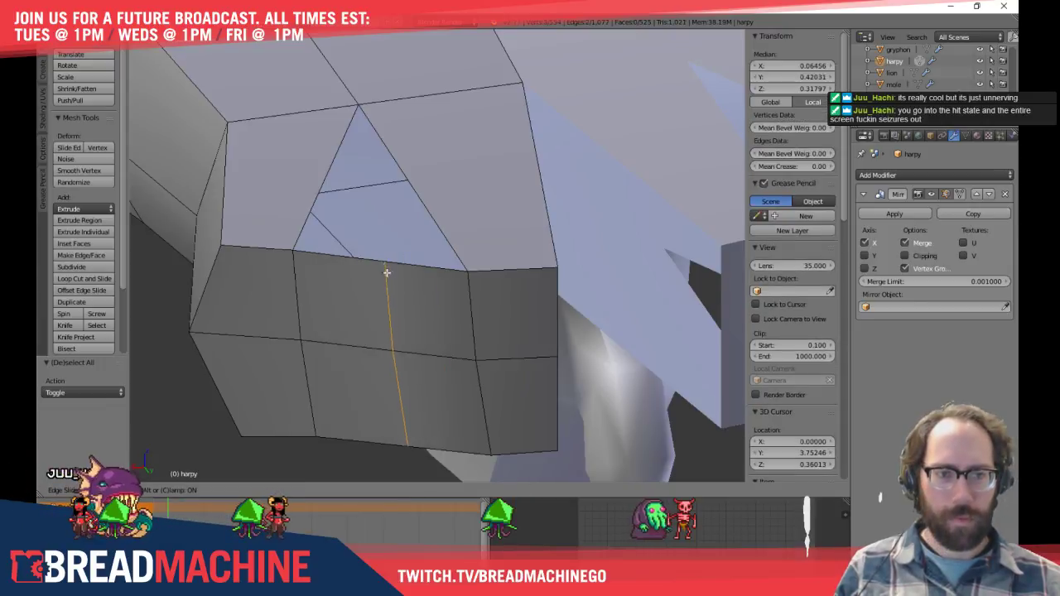
{"action": "right_click", "coordinate": [385, 273]}
Select the loop-cut edges between the two prongs and move them about -0.021 along X and -0.091 along Y to the prongs' notch
{"action": "key", "text": "a"}
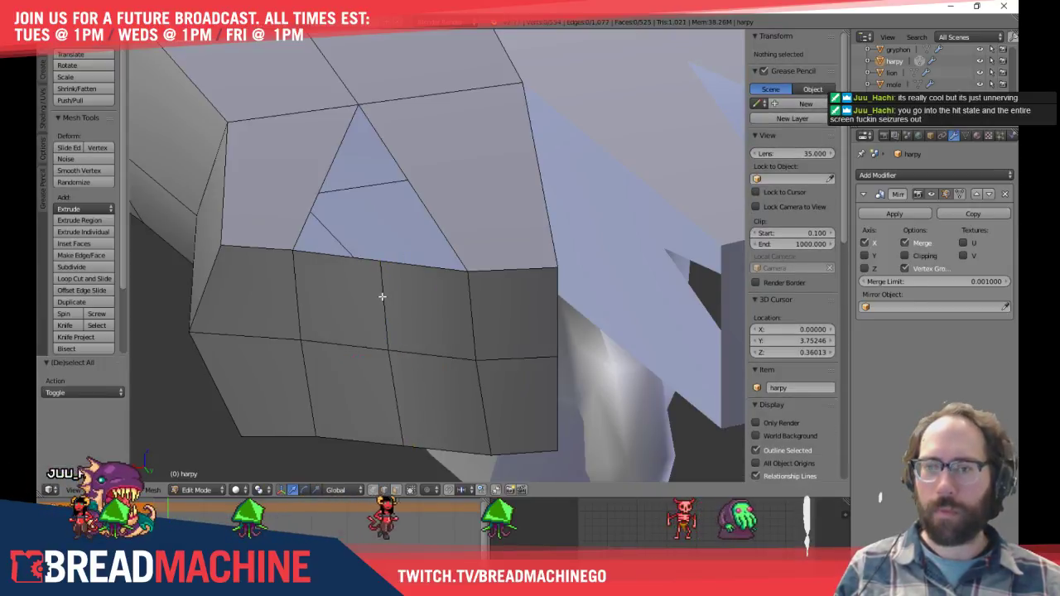
{"action": "right_click", "coordinate": [382, 296], "text": "alt"}
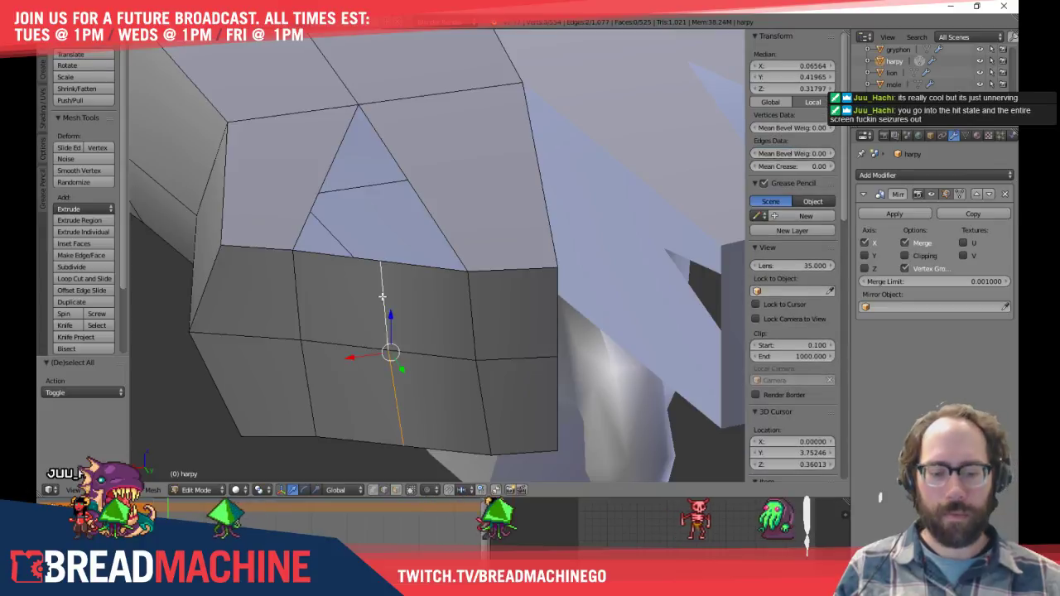
{"action": "key", "text": "KP_7"}
{"action": "middle_click_drag", "start_coordinate": [444, 345], "coordinate": [621, 155], "text": "shift"}
{"action": "middle_click_drag", "start_coordinate": [542, 234], "coordinate": [416, 166], "text": "shift"}
{"action": "scroll", "coordinate": [425, 168], "scroll_direction": "up", "scroll_amount": 1}
{"action": "key", "text": "g"}
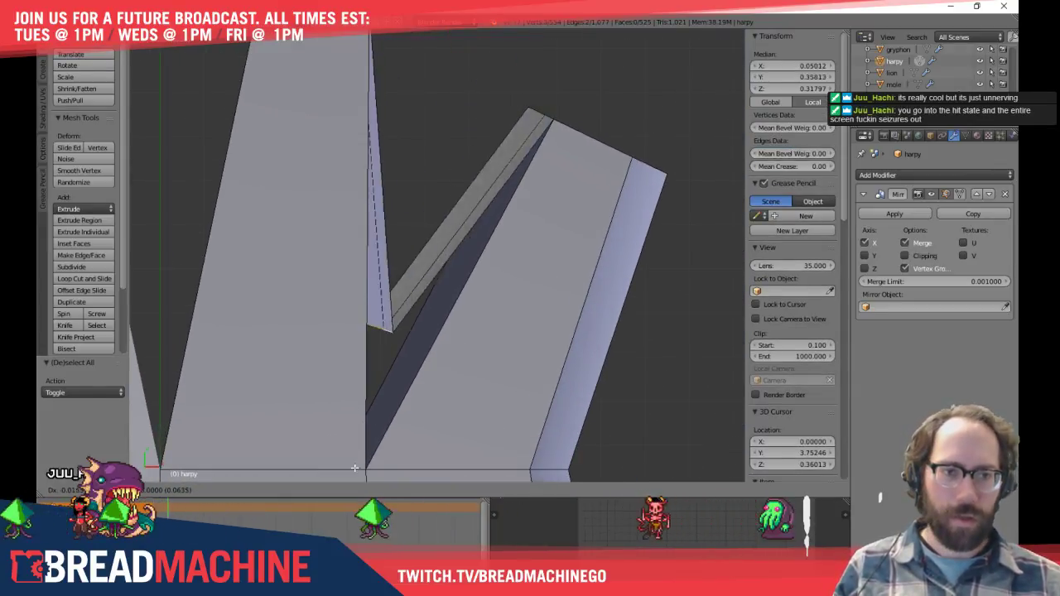
{"action": "left_click", "coordinate": [326, 142]}
{"action": "middle_click_drag", "start_coordinate": [399, 146], "coordinate": [371, 22], "text": "shift"}
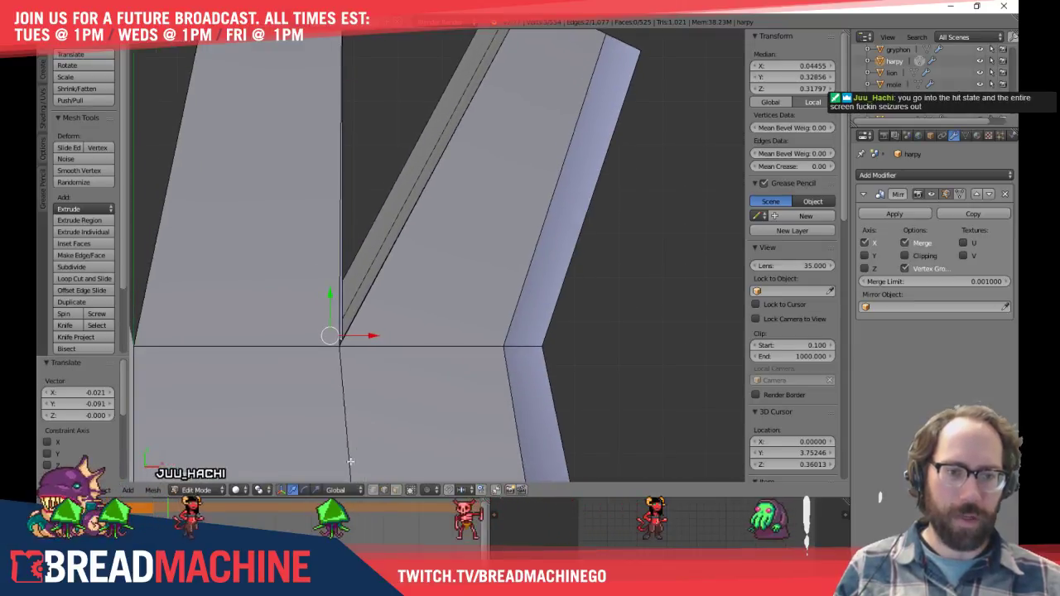
In vertex select mode, merge the moved loop's upper vertex into the notch's upper corner vertex using At Last
{"action": "scroll", "coordinate": [369, 373], "scroll_direction": "up", "scroll_amount": 2}
{"action": "middle_click_drag", "start_coordinate": [413, 343], "coordinate": [448, 325], "text": "shift"}
{"action": "key", "text": "ctrl+Tab"}
{"action": "key", "text": "Escape"}
{"action": "key", "text": "a"}
{"action": "right_click", "coordinate": [338, 356]}
{"action": "right_click", "coordinate": [335, 367], "text": "shift"}
{"action": "key", "text": "alt+m"}
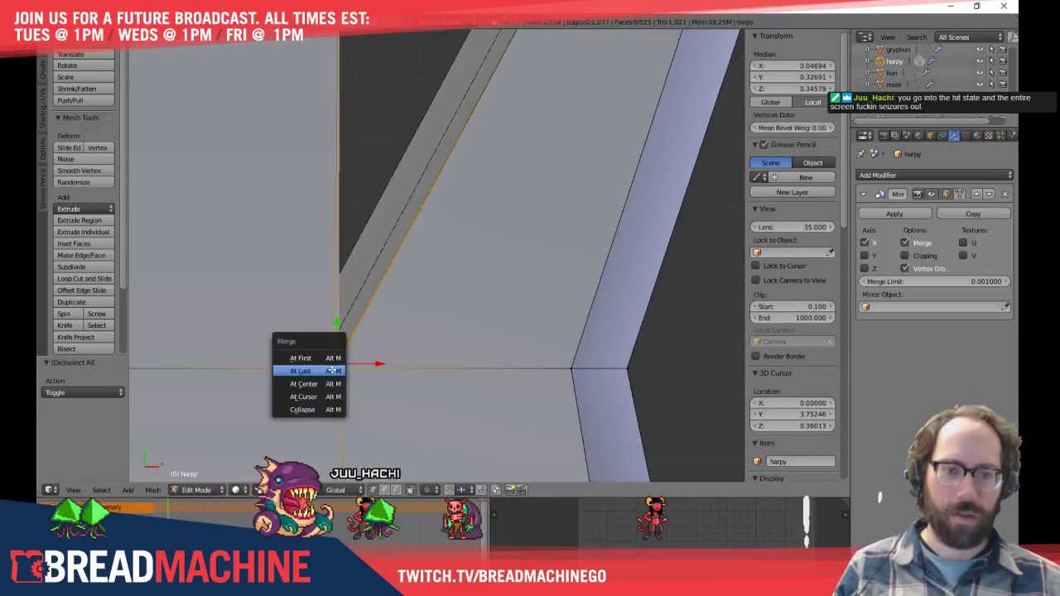
{"action": "left_click", "coordinate": [332, 371]}
Merge the loop's lower vertex with the notch's lower corner vertex using At Last
{"action": "key", "text": "a"}
{"action": "middle_click_drag", "start_coordinate": [496, 409], "coordinate": [248, 218]}
{"action": "middle_click_drag", "start_coordinate": [329, 373], "coordinate": [345, 299]}
{"action": "right_click", "coordinate": [348, 355]}
{"action": "key", "text": "alt+m"}
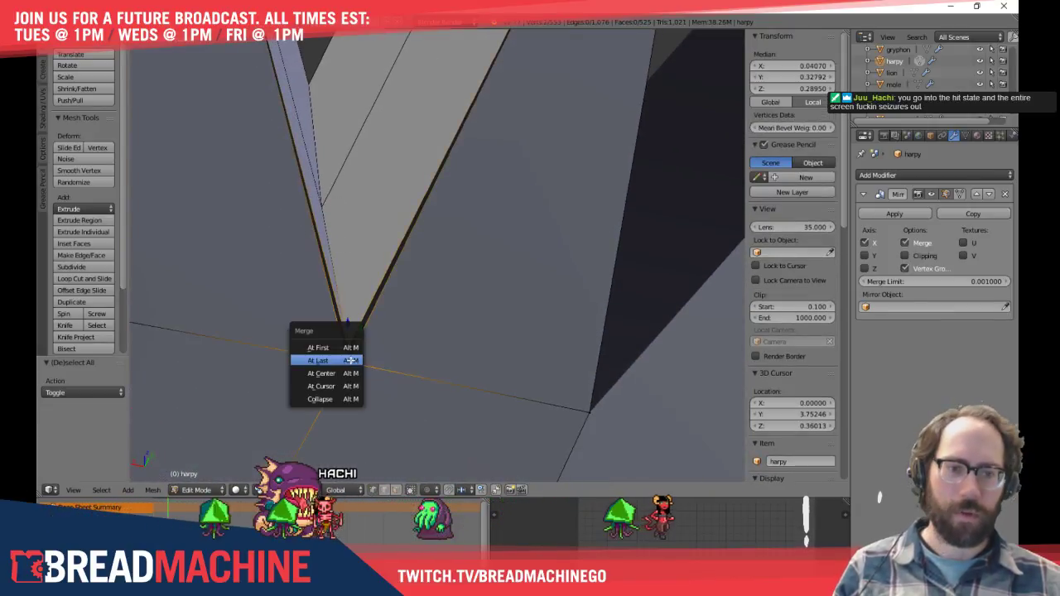
{"action": "left_click", "coordinate": [351, 360]}
Select the notch's middle vertex and move it about 0.006 along X and 0.021 along Y, outward between the prongs
{"action": "key", "text": "a"}
{"action": "right_click", "coordinate": [322, 208]}
{"action": "middle_click_drag", "start_coordinate": [327, 214], "coordinate": [381, 282]}
{"action": "middle_click_drag", "start_coordinate": [480, 249], "coordinate": [563, 445], "text": "shift"}
{"action": "scroll", "coordinate": [514, 373], "scroll_direction": "down", "scroll_amount": 5}
{"action": "middle_click_drag", "start_coordinate": [483, 353], "coordinate": [486, 417], "text": "shift"}
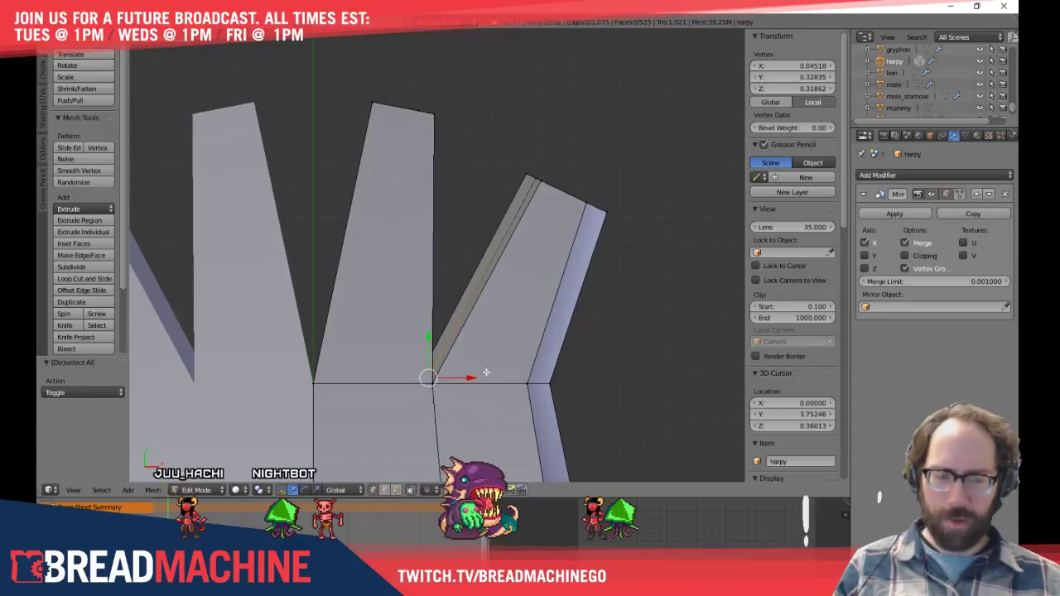
{"action": "key", "text": "g"}
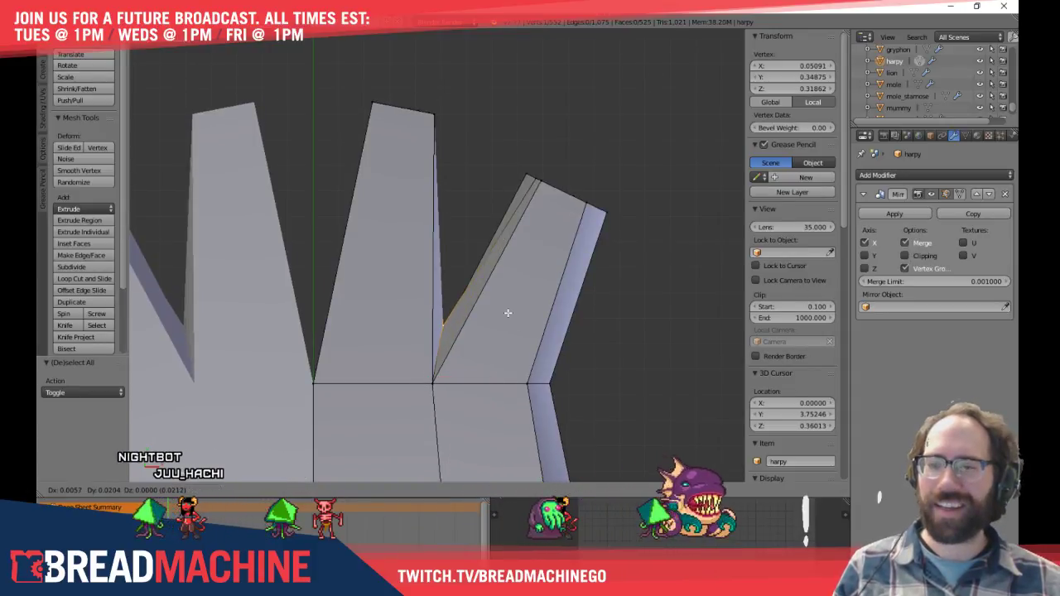
{"action": "left_click", "coordinate": [506, 310]}
{"action": "middle_click_drag", "start_coordinate": [513, 302], "coordinate": [447, 412], "text": "shift"}
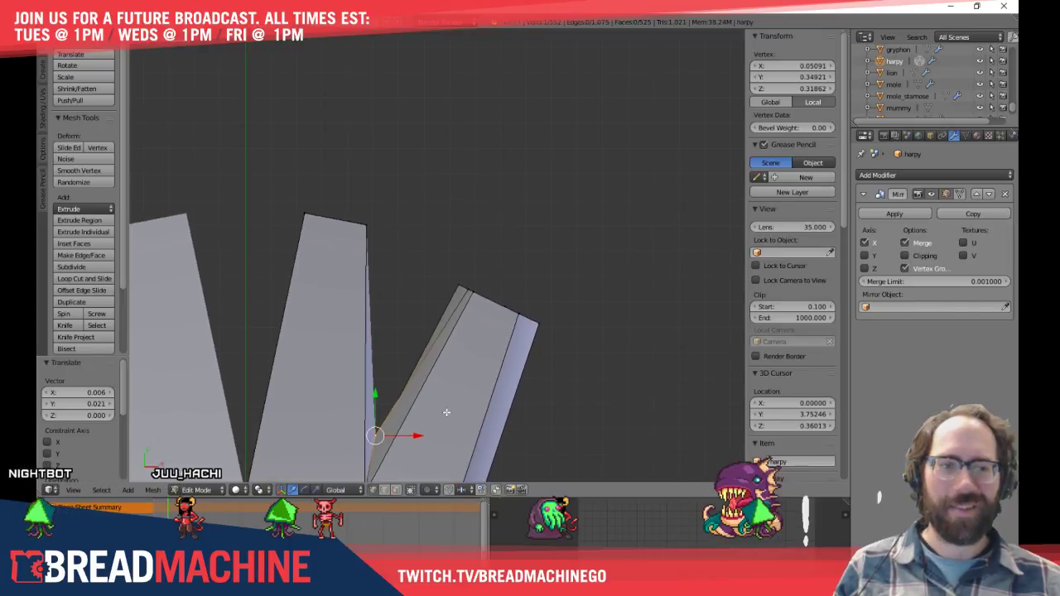
Select the upper and lower inner corner vertices of the outer prong's end and move them about 0.001 along X and -0.011 along Y
{"action": "middle_click_drag", "start_coordinate": [530, 273], "coordinate": [501, 334]}
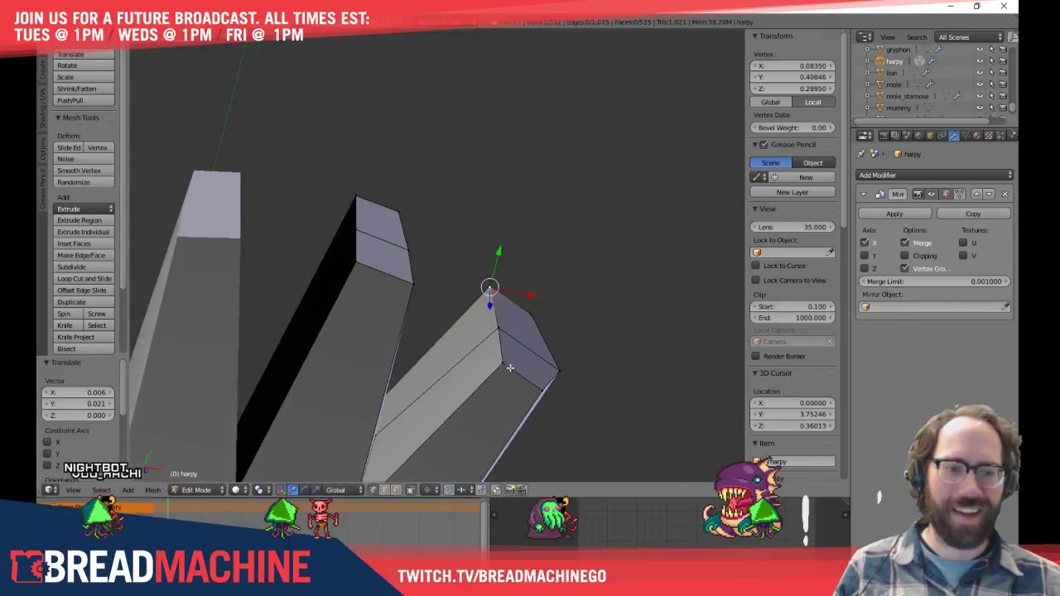
{"action": "key", "text": "KP_7"}
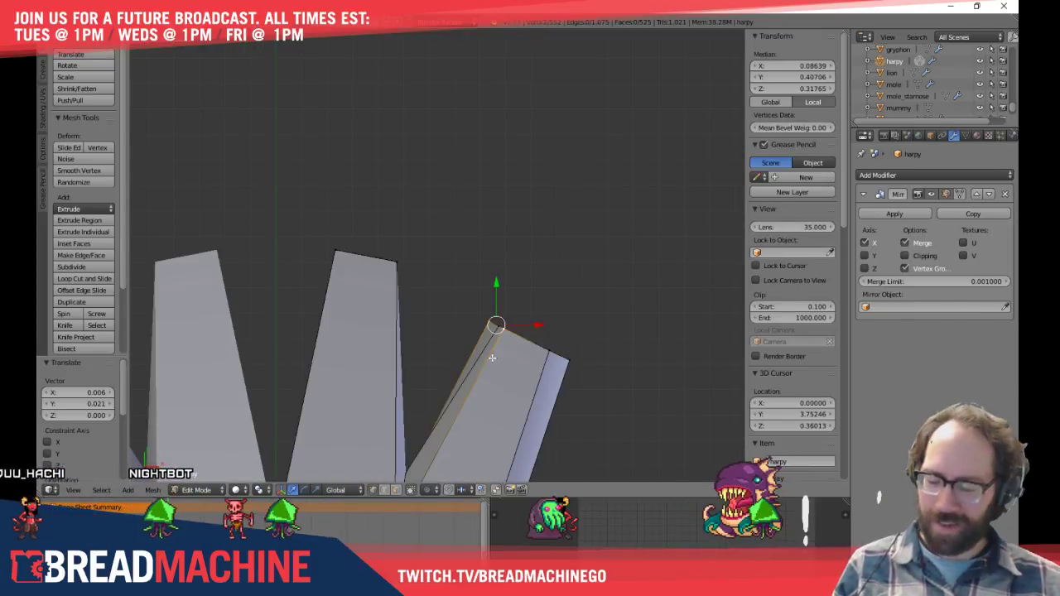
{"action": "middle_click_drag", "start_coordinate": [495, 362], "coordinate": [438, 320], "text": "shift"}
{"action": "scroll", "coordinate": [438, 320], "scroll_direction": "up", "scroll_amount": 1}
{"action": "key", "text": "g"}
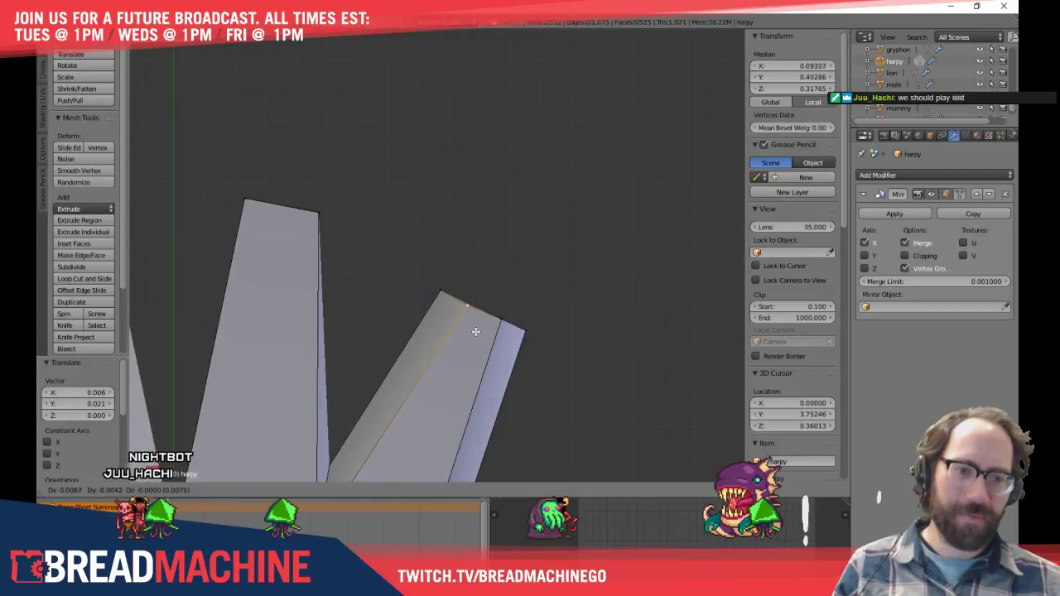
{"action": "left_click", "coordinate": [556, 339]}
Select the upper and lower outer corner vertices of the outer prong's end, move them about -0.004 along X and -0.008 along Y, and deselect everything
{"action": "middle_click_drag", "start_coordinate": [556, 338], "coordinate": [508, 376]}
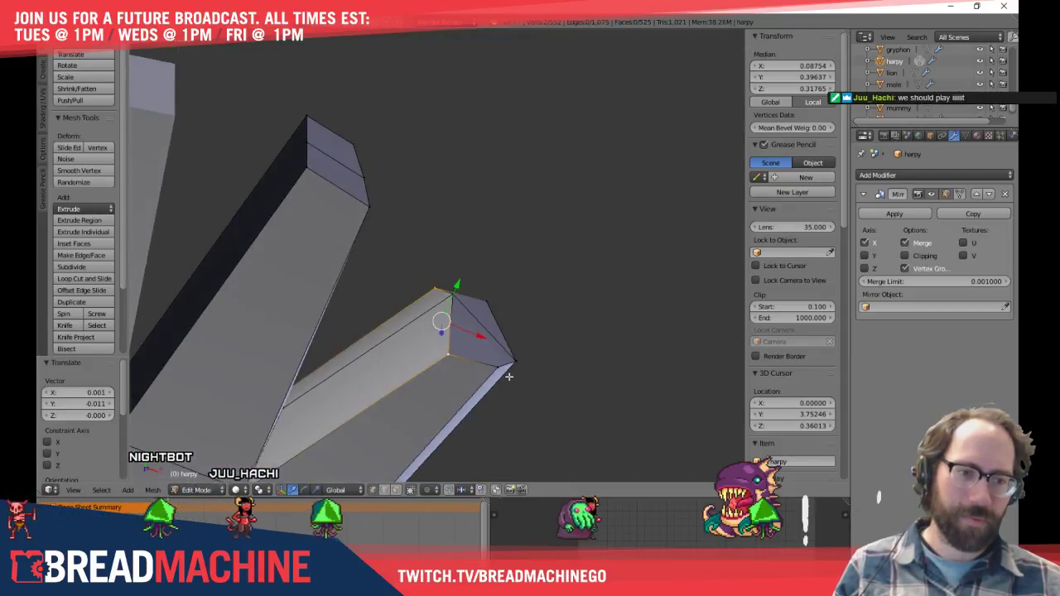
{"action": "right_click", "coordinate": [495, 375]}
{"action": "middle_click_drag", "start_coordinate": [493, 377], "coordinate": [496, 406]}
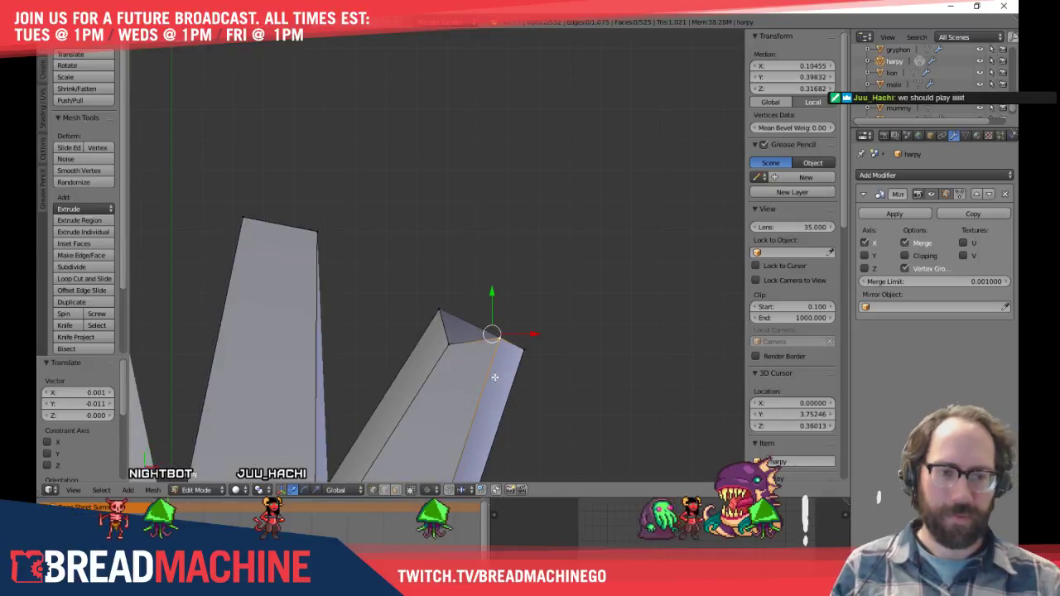
{"action": "key", "text": "g"}
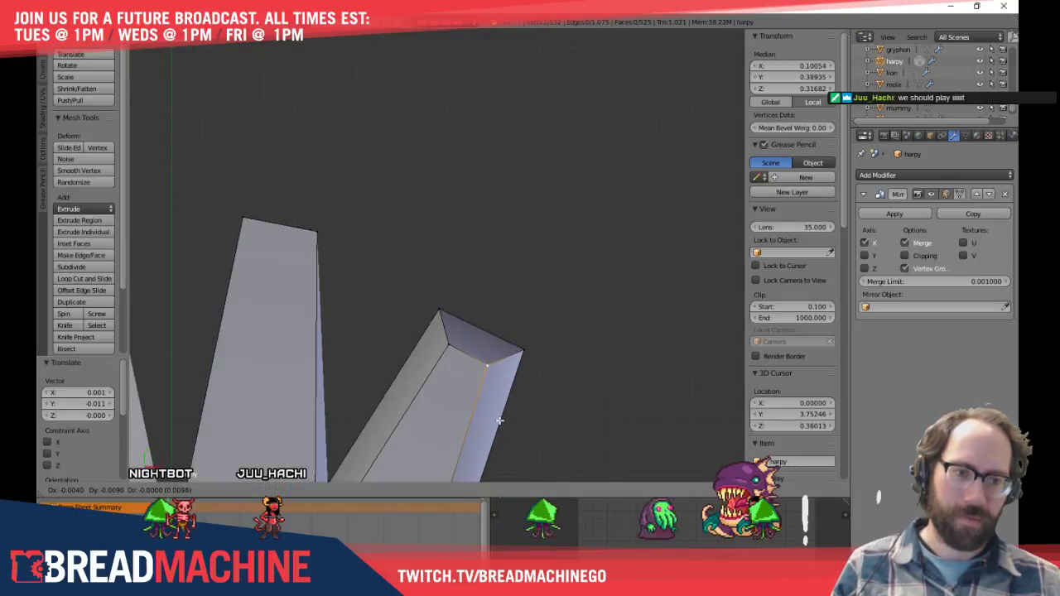
{"action": "left_click", "coordinate": [500, 418]}
{"action": "middle_click_drag", "start_coordinate": [501, 417], "coordinate": [425, 263], "text": "shift"}
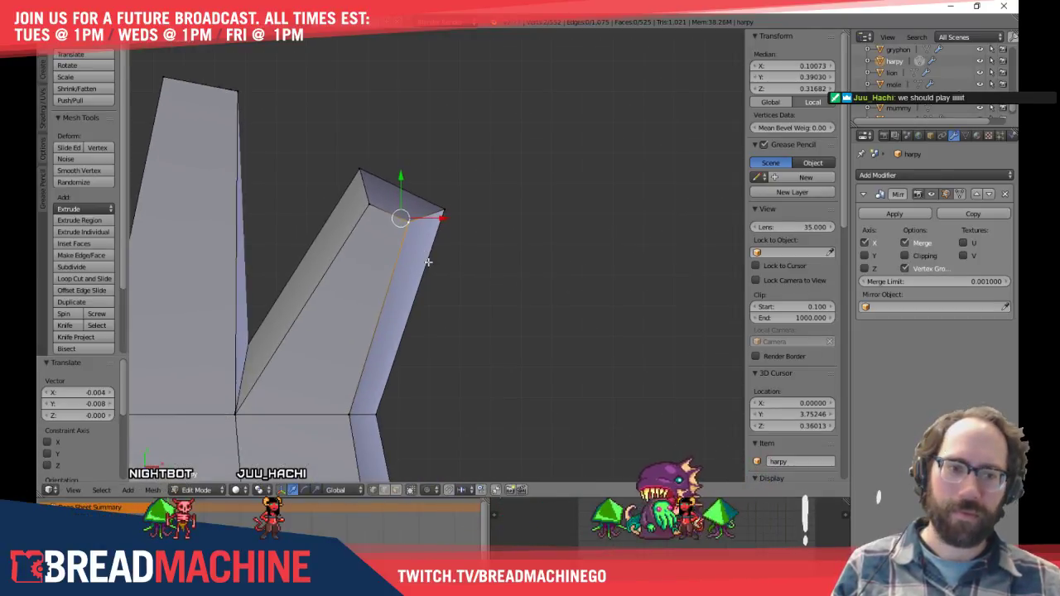
{"action": "middle_click_drag", "start_coordinate": [541, 360], "coordinate": [370, 231]}
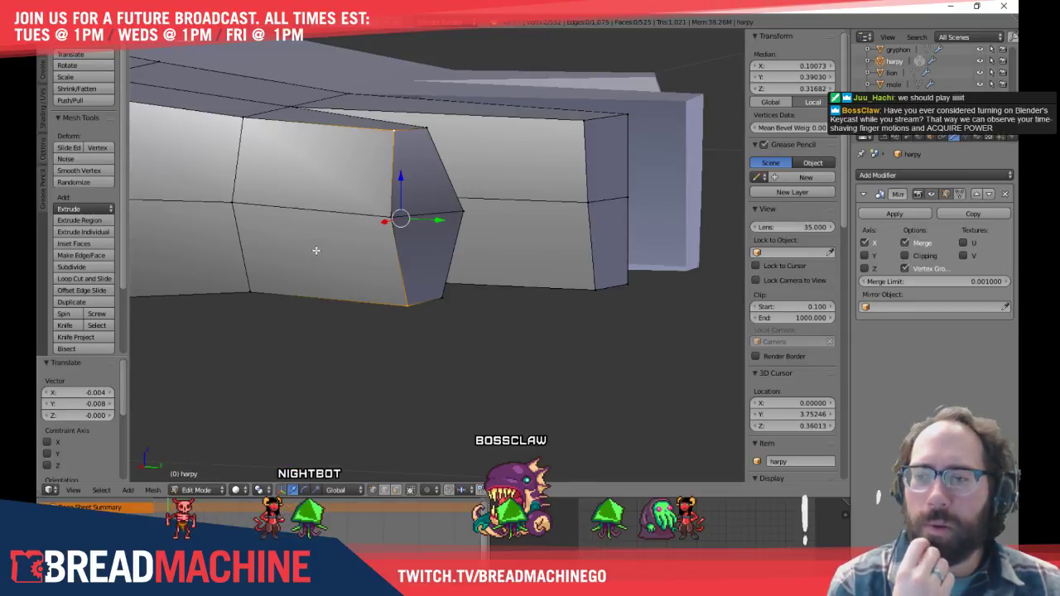
{"action": "key", "text": "a"}
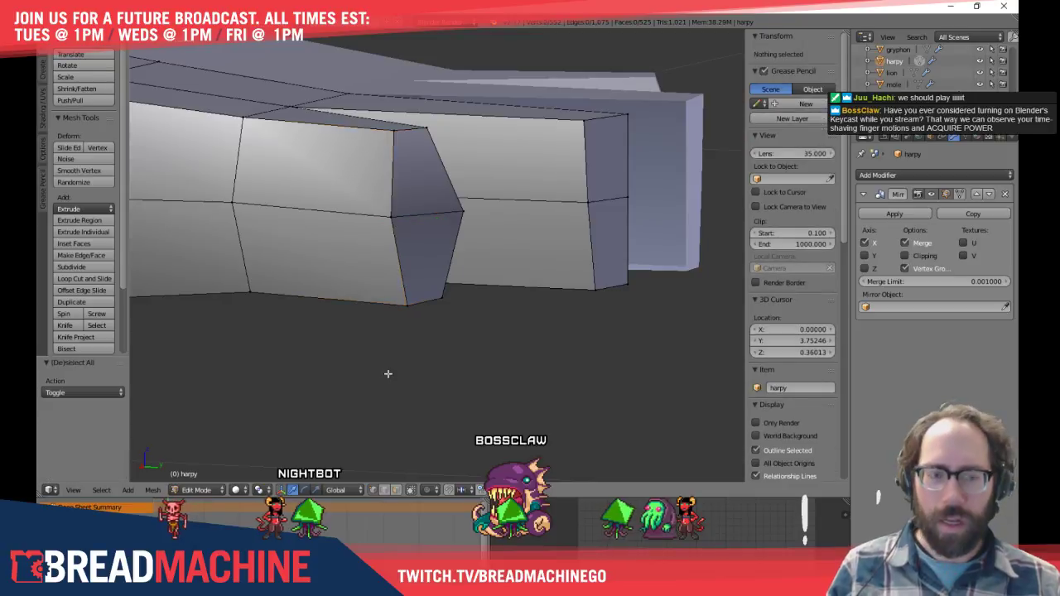
Search the available operators for a keystroke display command using "keys" and "keyc"
{"action": "key", "text": "space"}
{"action": "type", "text": "keys"}
{"action": "key", "text": "BackSpace"}
{"action": "type", "text": "ca"}
{"action": "key", "text": "BackSpace"}
{"action": "key", "text": "BackSpace"}
{"action": "key", "text": "BackSpace"}
{"action": "key", "text": "BackSpace"}
{"action": "key", "text": "BackSpace"}
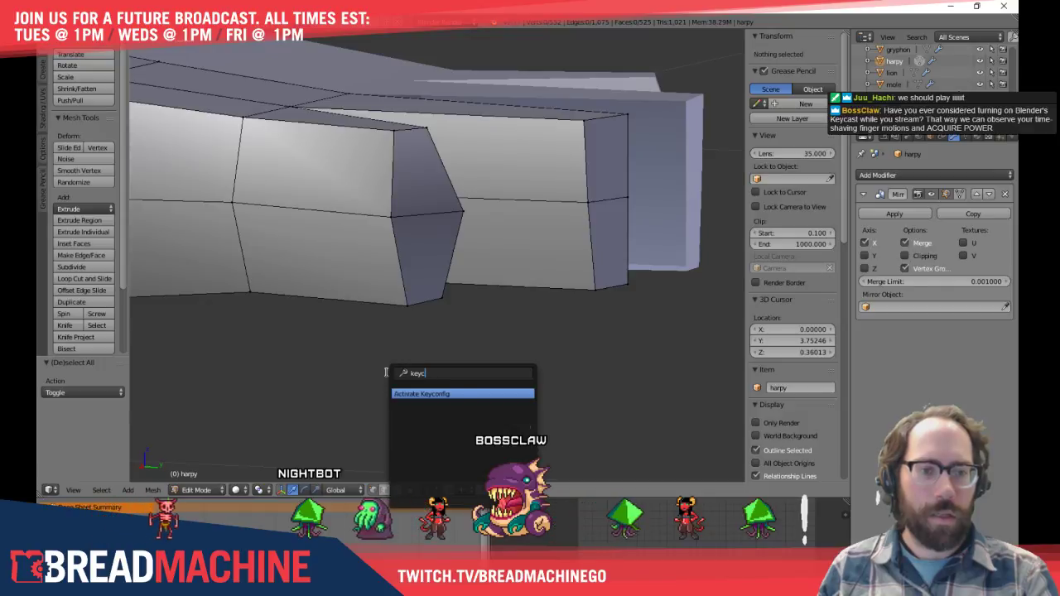
{"action": "key", "text": "Escape"}
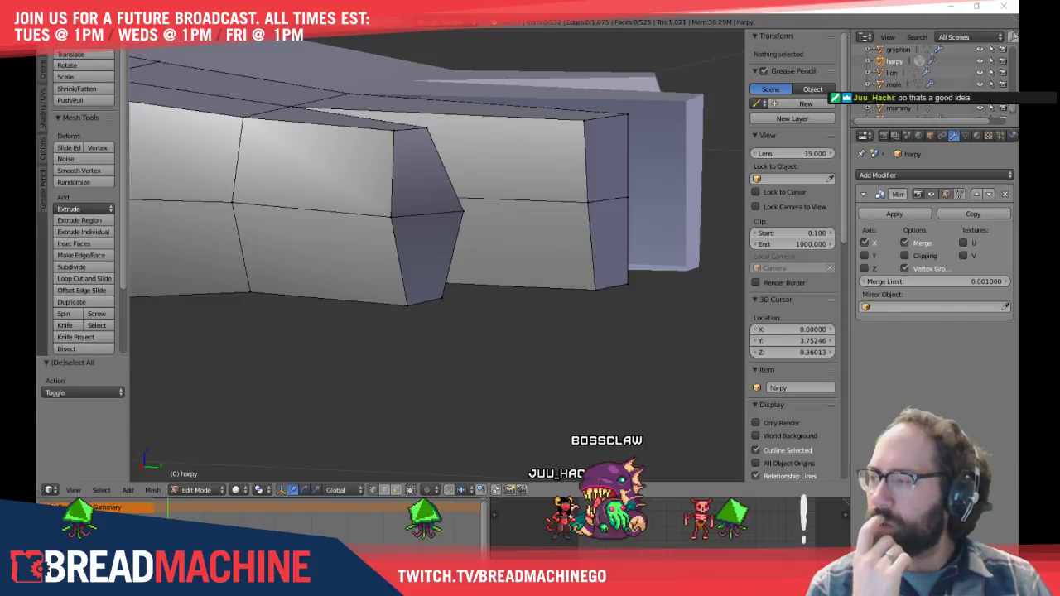
Open the User Preferences and look through the 3D view's properties for a keystroke display option
{"action": "left_click", "coordinate": [259, 359]}
{"action": "left_click", "coordinate": [70, 22]}
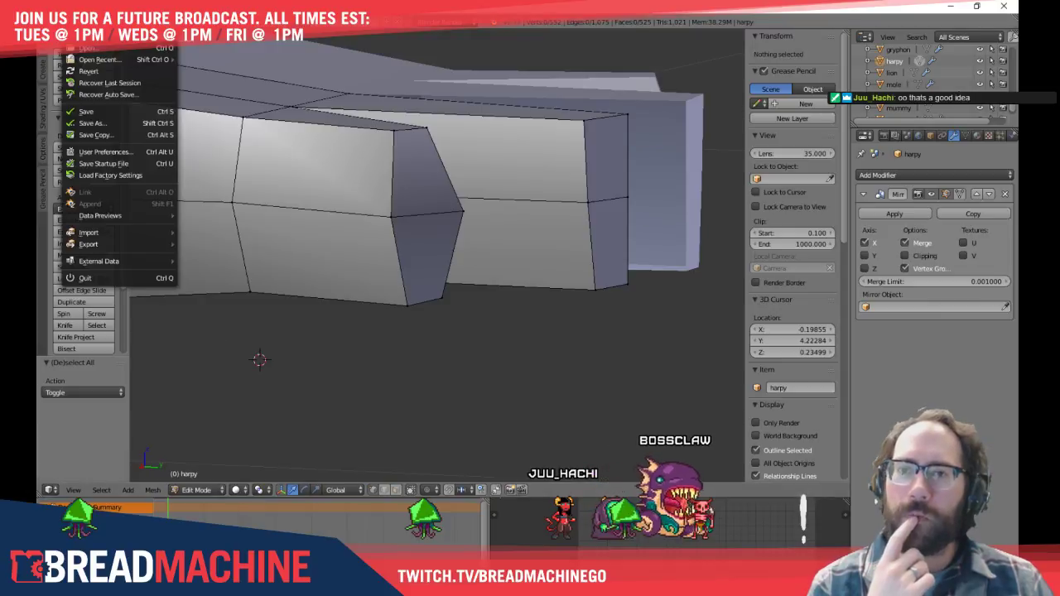
{"action": "left_click", "coordinate": [120, 151]}
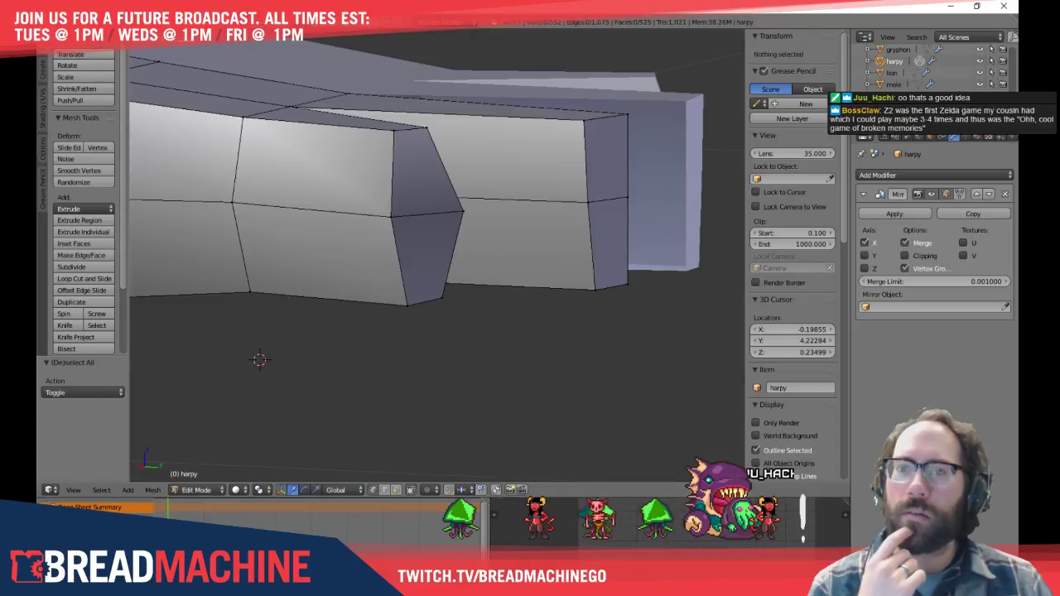
{"action": "left_click", "coordinate": [73, 22]}
{"action": "left_click", "coordinate": [120, 153]}
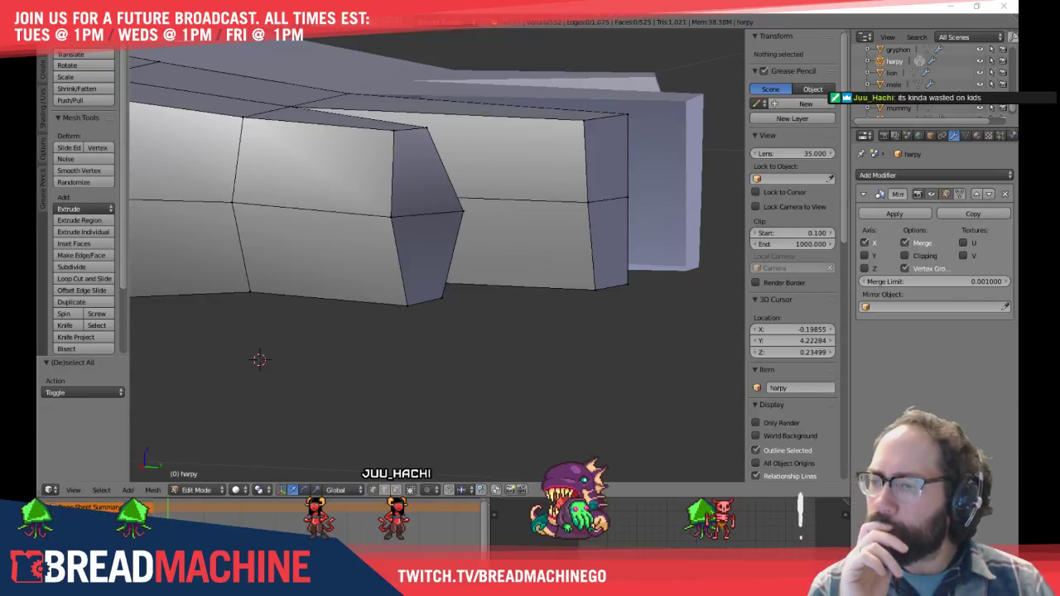
{"action": "scroll", "coordinate": [799, 320], "scroll_direction": "down", "scroll_amount": 5}
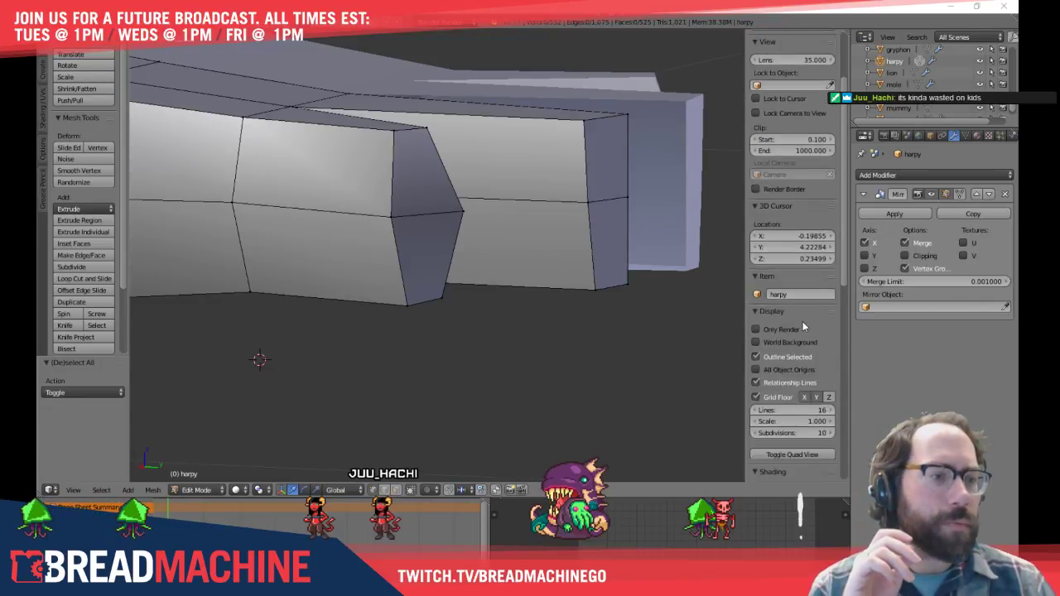
{"action": "scroll", "coordinate": [800, 314], "scroll_direction": "down", "scroll_amount": 8}
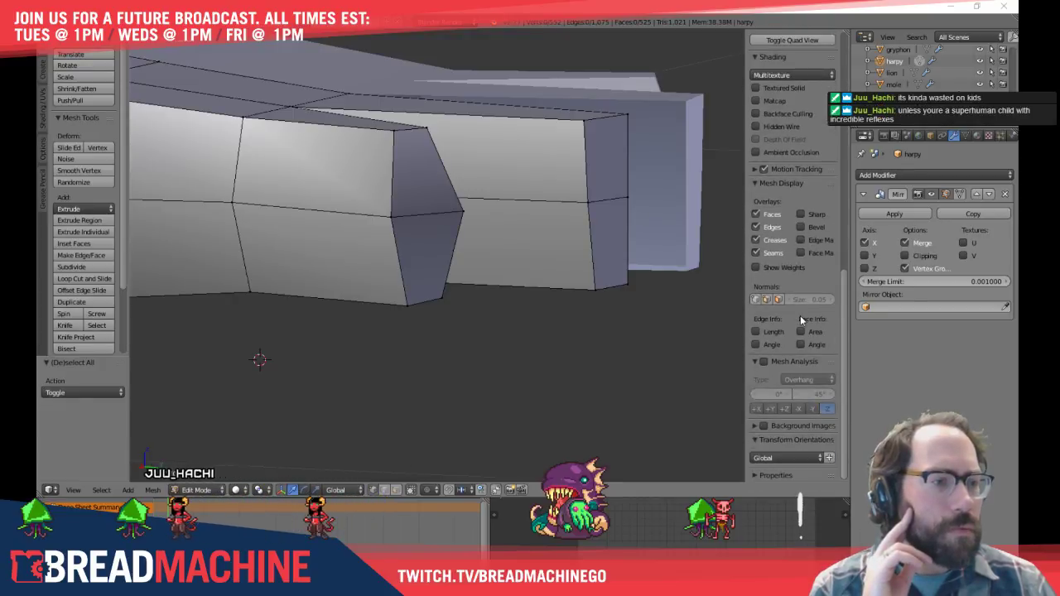
{"action": "scroll", "coordinate": [812, 315], "scroll_direction": "up", "scroll_amount": 12}
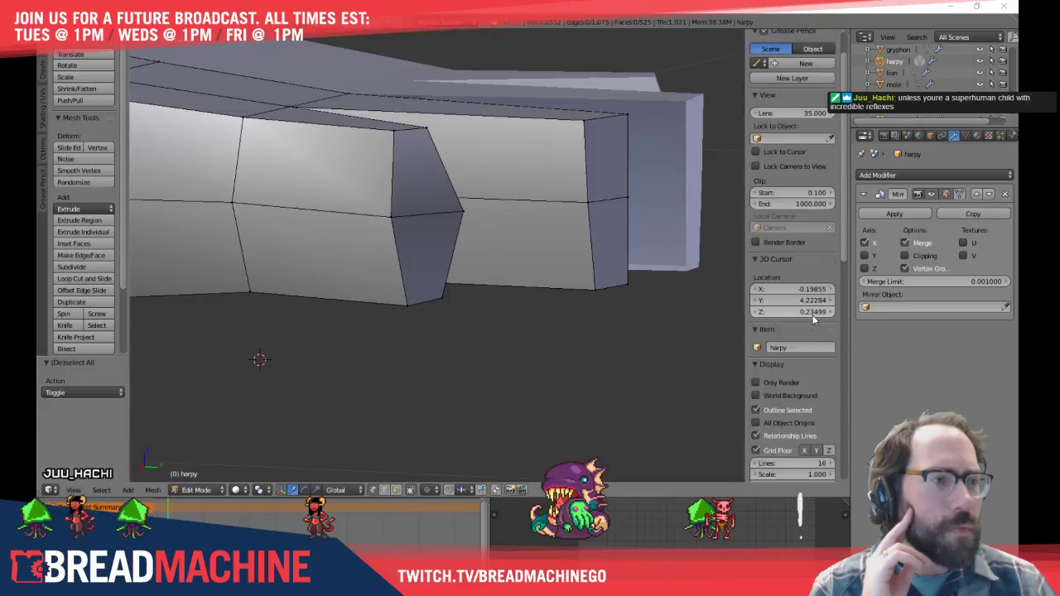
Save the scene over the existing secret_animals_07.blend file
{"action": "scroll", "coordinate": [812, 315], "scroll_direction": "up", "scroll_amount": 2}
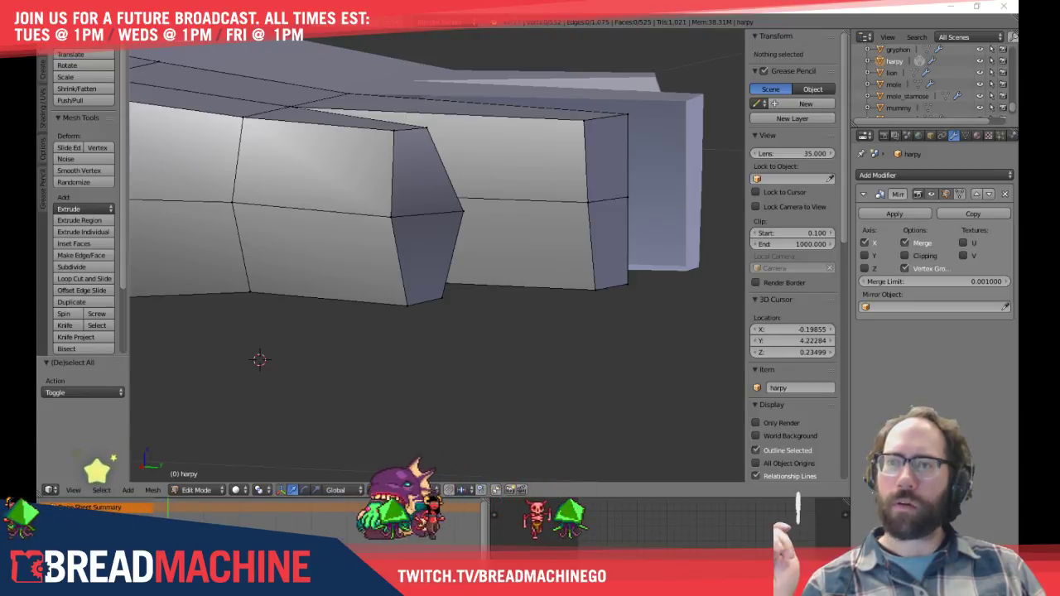
{"action": "left_click", "coordinate": [66, 21]}
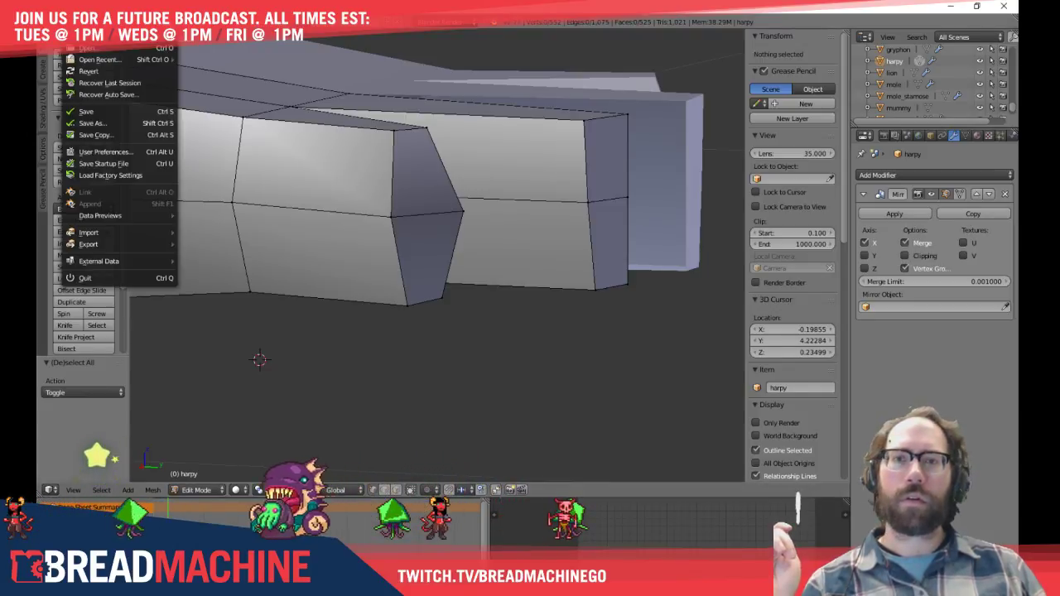
{"action": "mouse_move", "coordinate": [106, 232]}
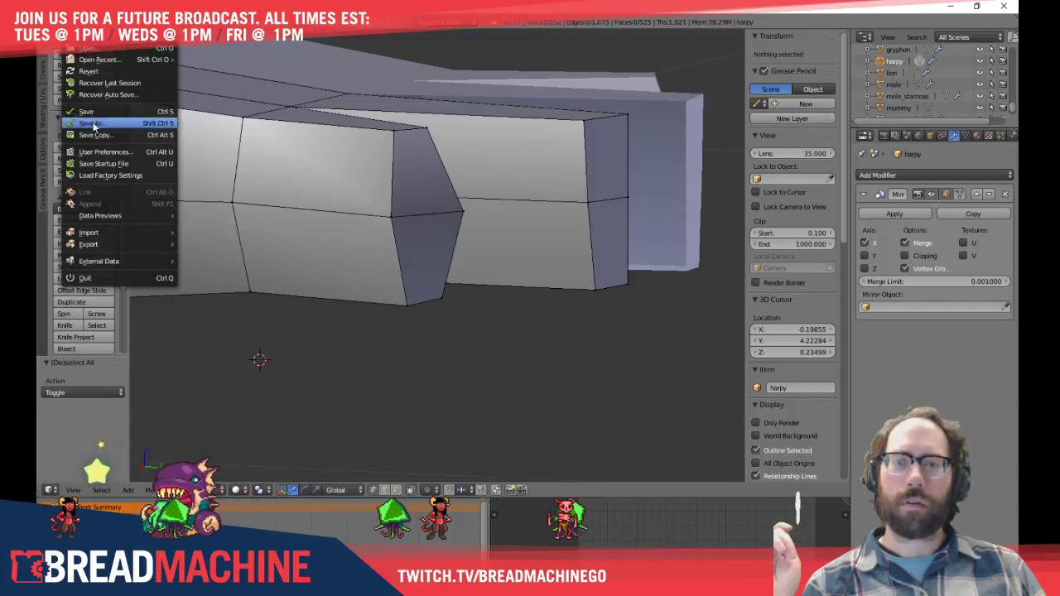
{"action": "left_click", "coordinate": [293, 87]}
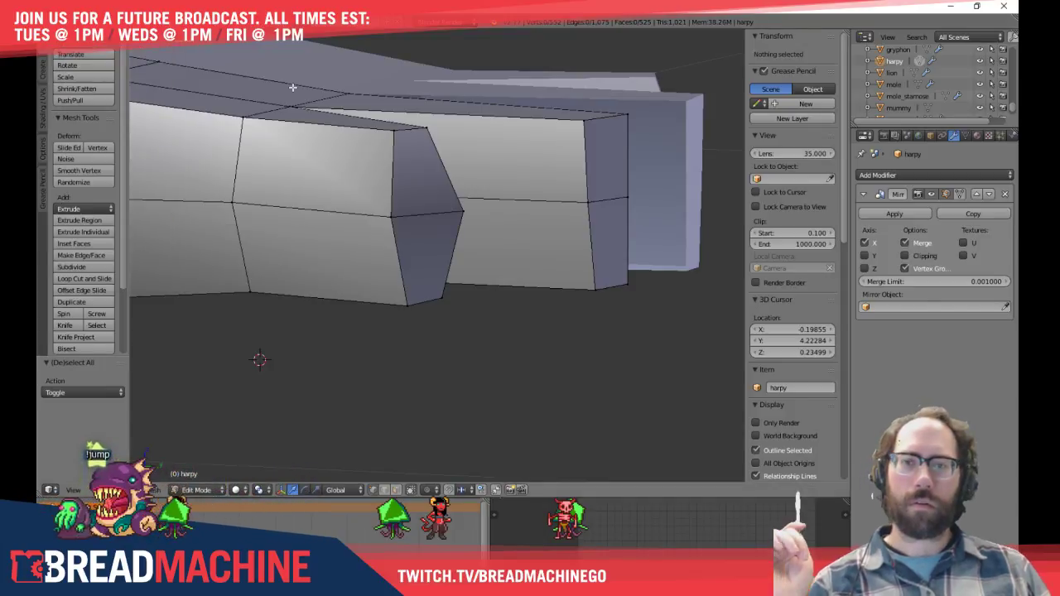
{"action": "key", "text": "ctrl+s"}
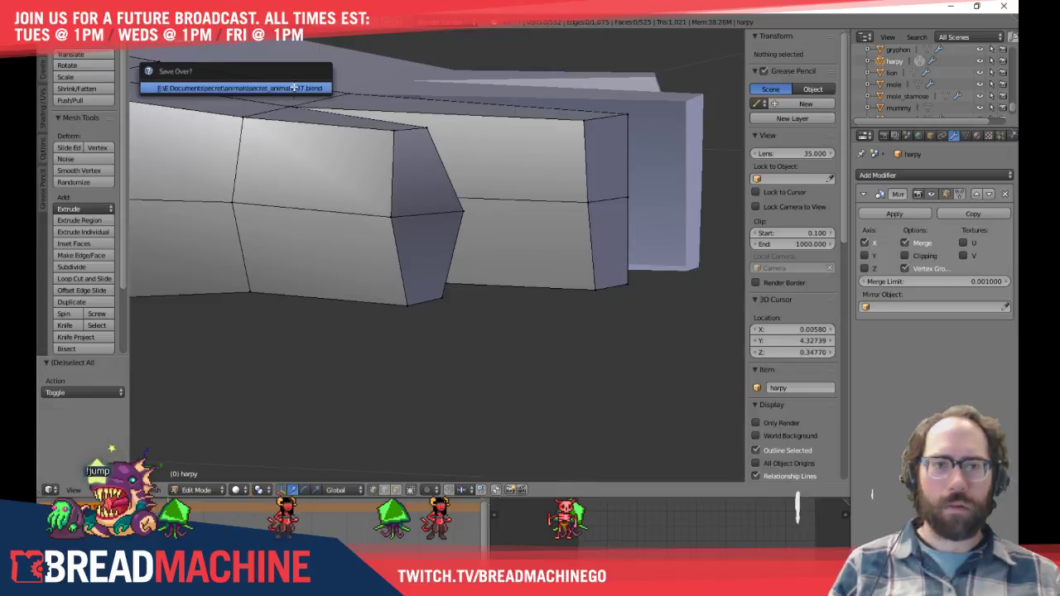
{"action": "left_click", "coordinate": [293, 87]}
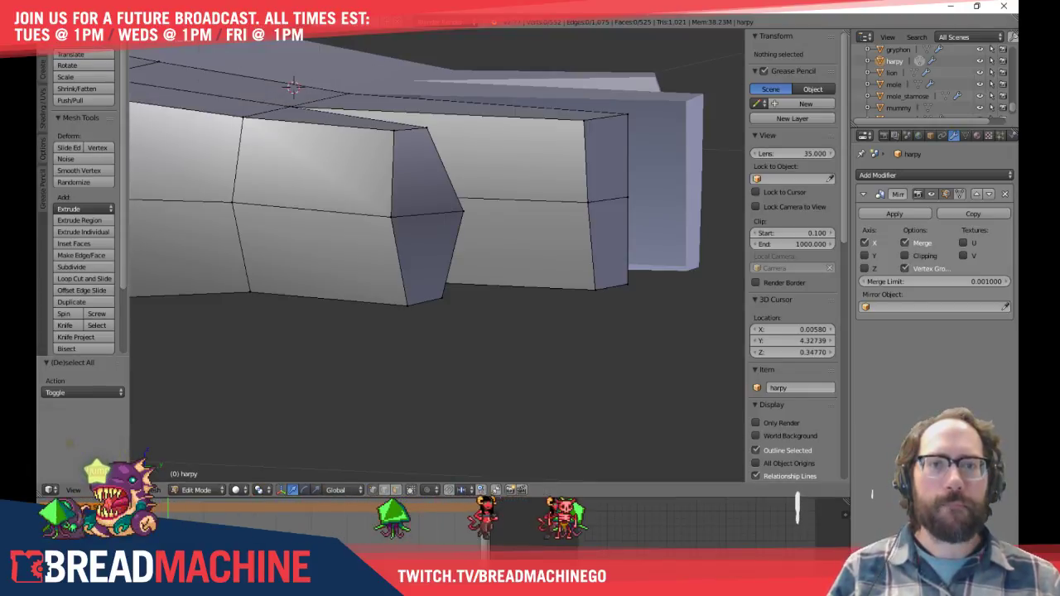
Check the Blender version on the splash screen
{"action": "left_click", "coordinate": [165, 21]}
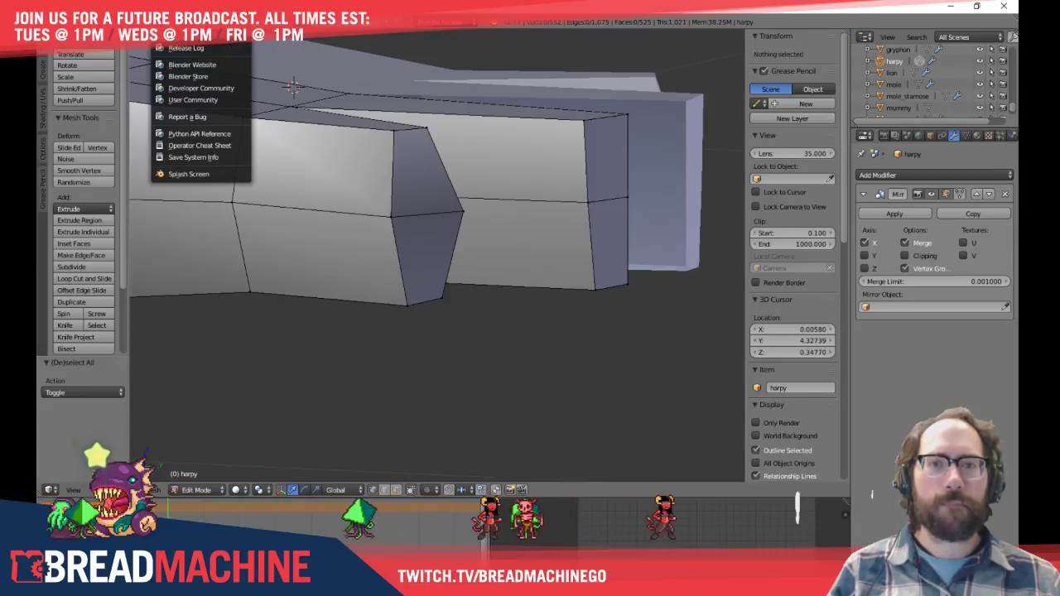
{"action": "left_click", "coordinate": [201, 174]}
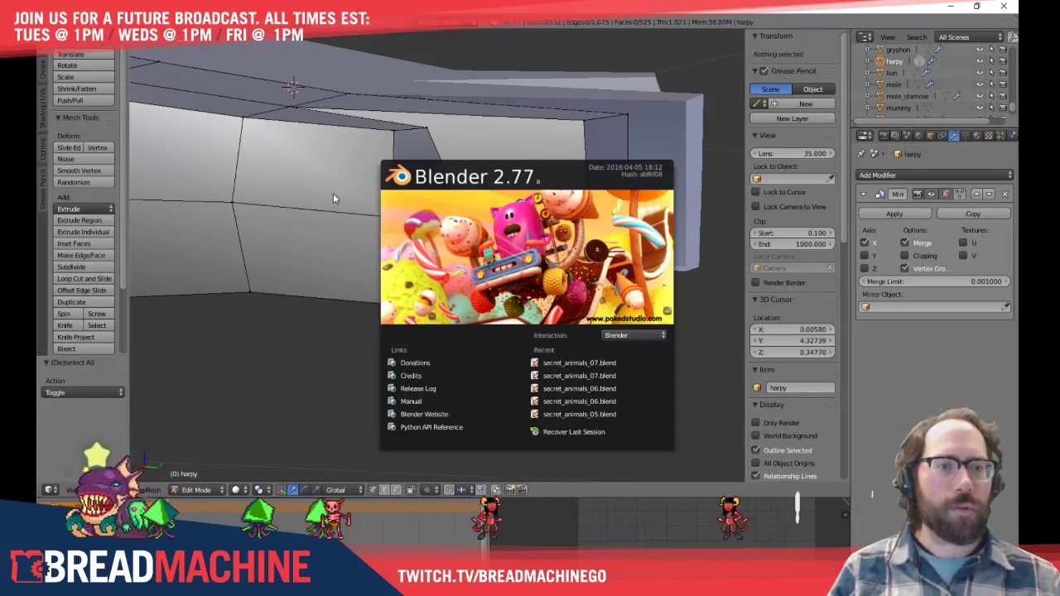
{"action": "left_click", "coordinate": [318, 283]}
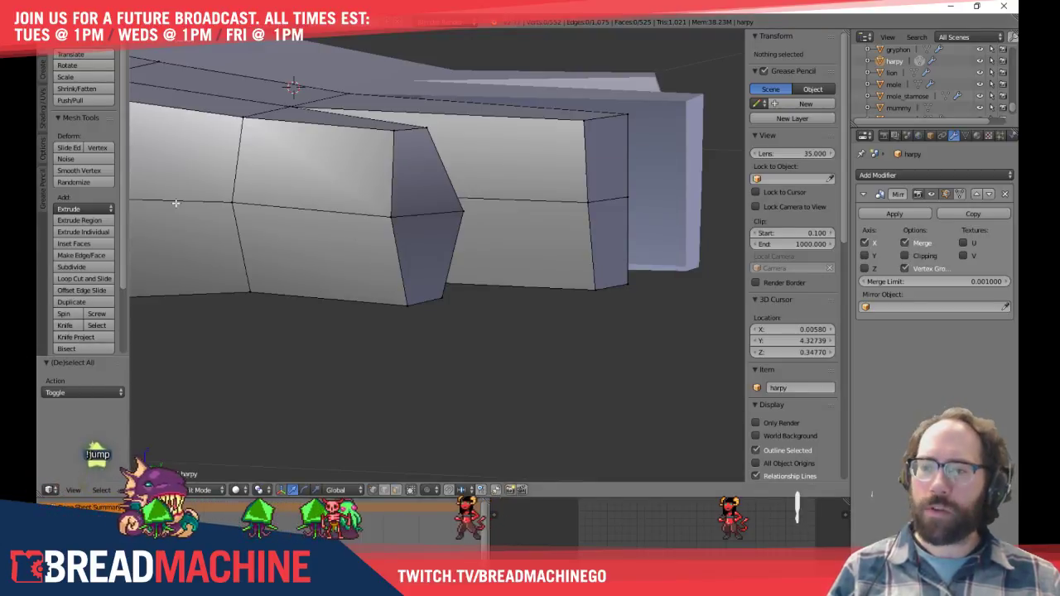
Open the User Preferences window and return to the modelling view
{"action": "left_click", "coordinate": [71, 23]}
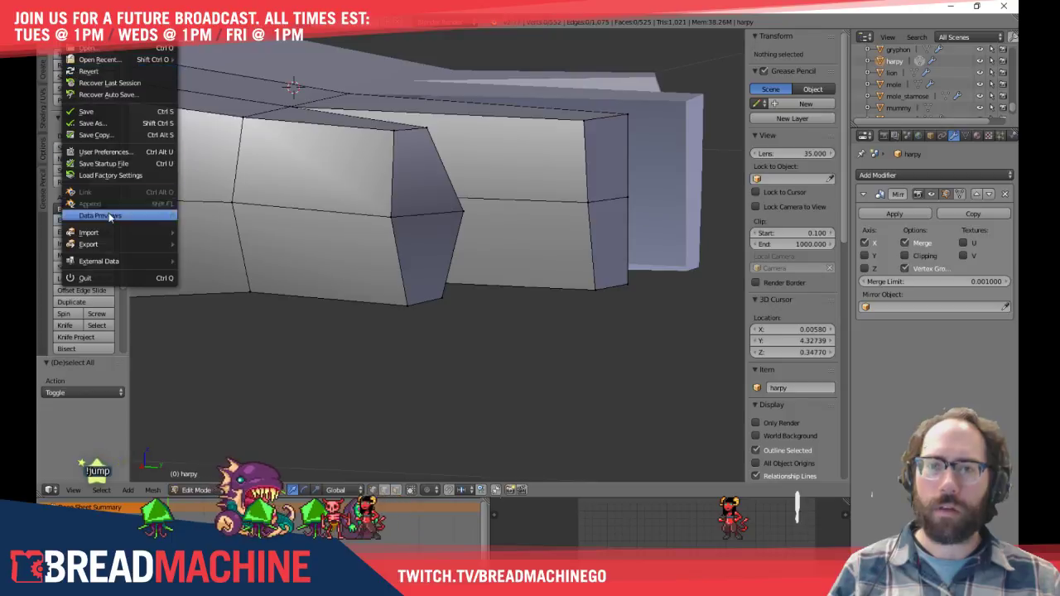
{"action": "left_click", "coordinate": [126, 157]}
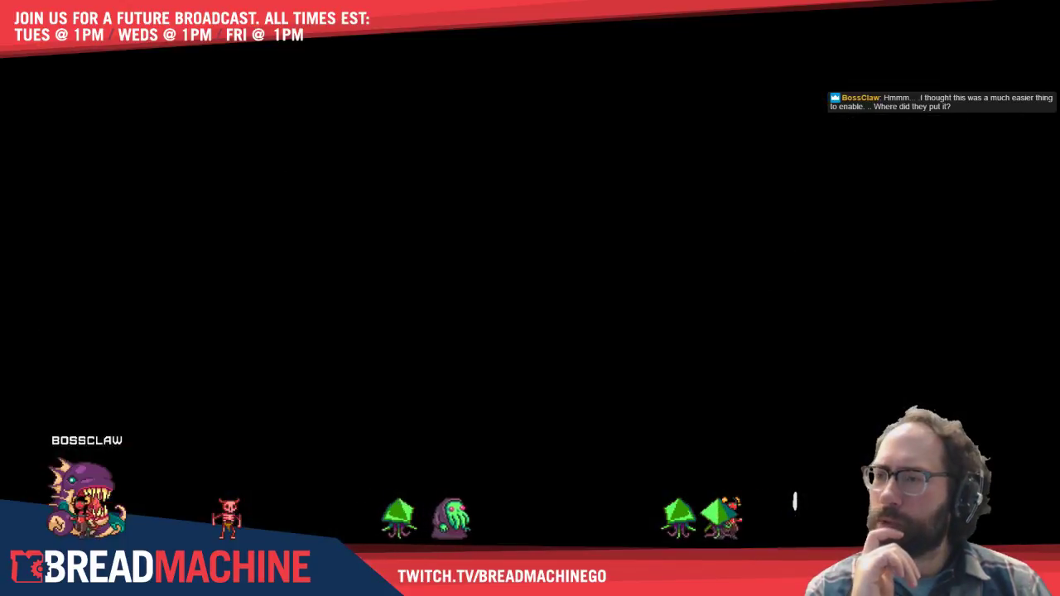
{"action": "mouse_move", "coordinate": [544, 590]}
{"action": "left_click", "coordinate": [489, 542]}
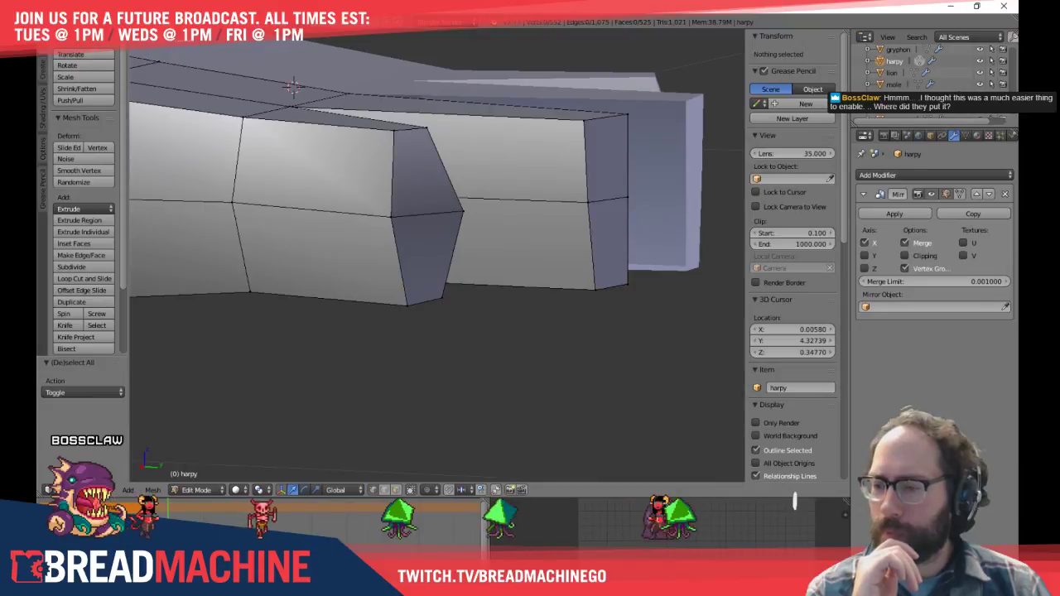
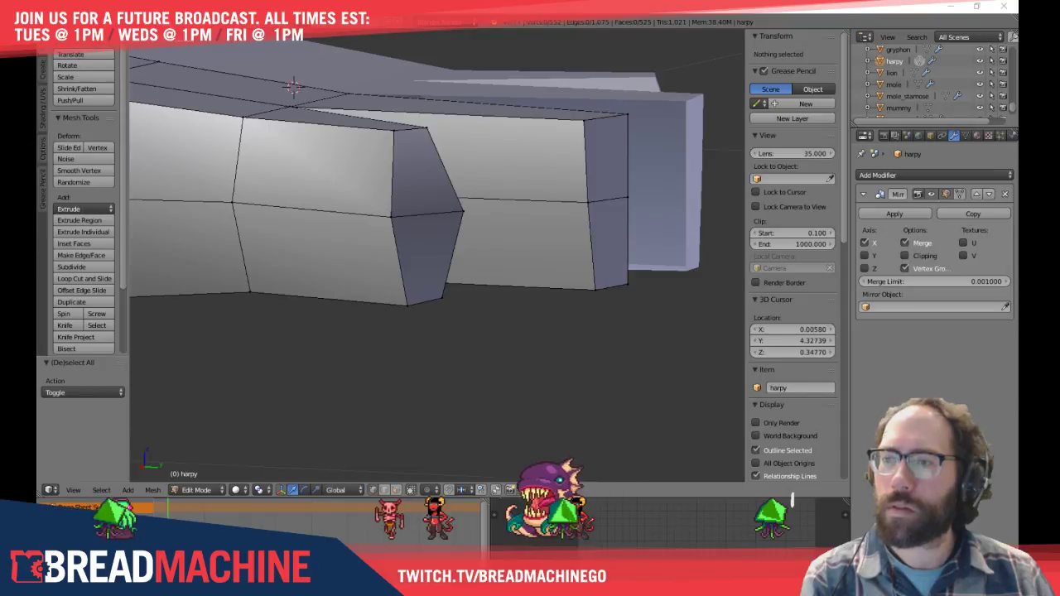
{"action": "left_click", "coordinate": [315, 249]}
{"action": "right_click", "coordinate": [391, 216]}
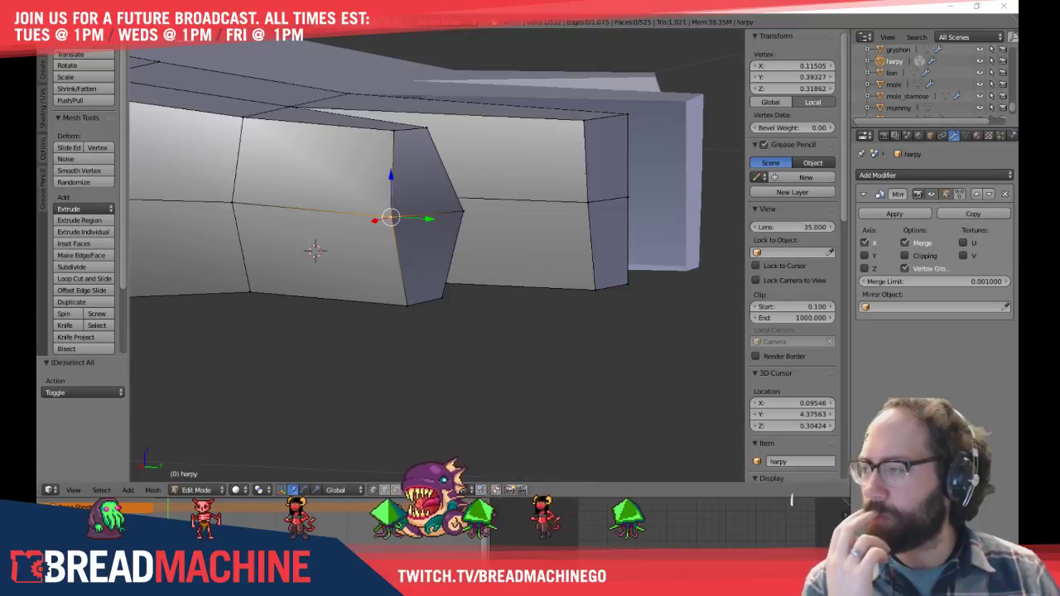
{"action": "middle_click_drag", "start_coordinate": [417, 384], "coordinate": [379, 383], "text": "shift"}
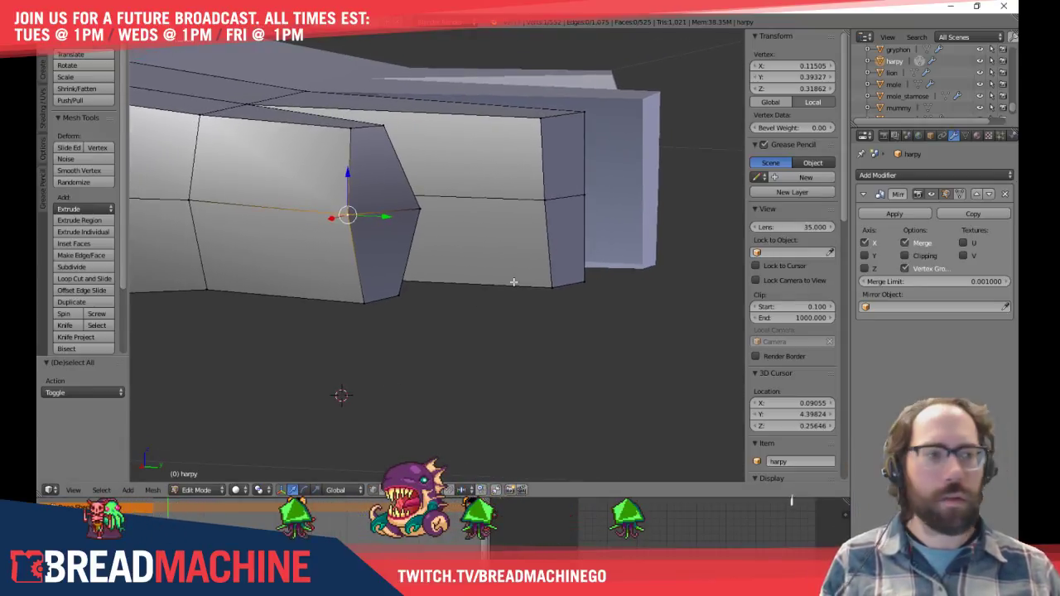
{"action": "scroll", "coordinate": [778, 250], "scroll_direction": "down", "scroll_amount": 4}
{"action": "scroll", "coordinate": [779, 250], "scroll_direction": "up", "scroll_amount": 4}
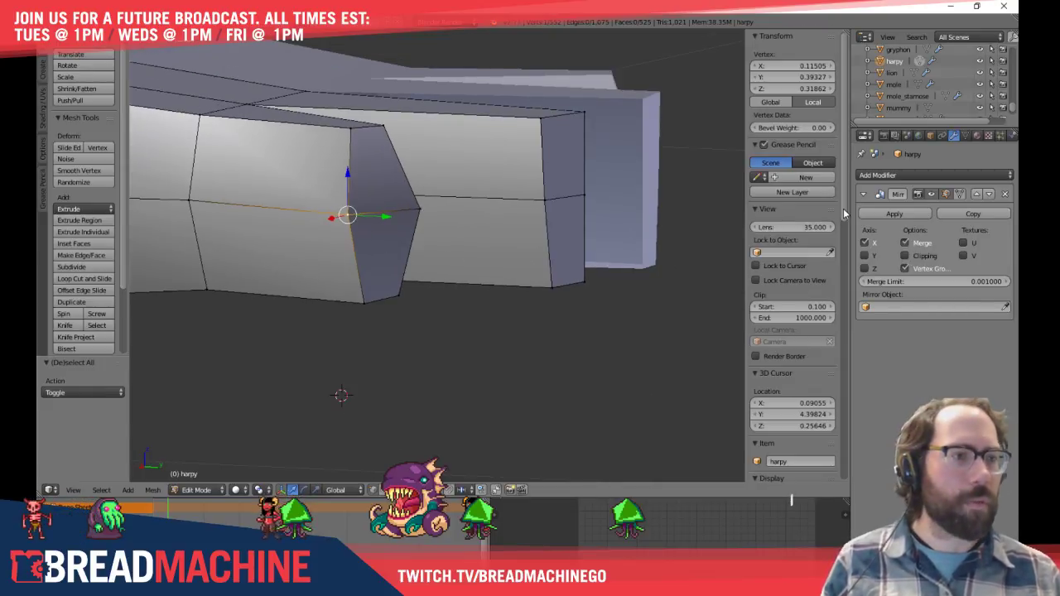
Start the Screencast Keys display in the 3D view and save the scene over its current file
{"action": "scroll", "coordinate": [786, 278], "scroll_direction": "down", "scroll_amount": 6}
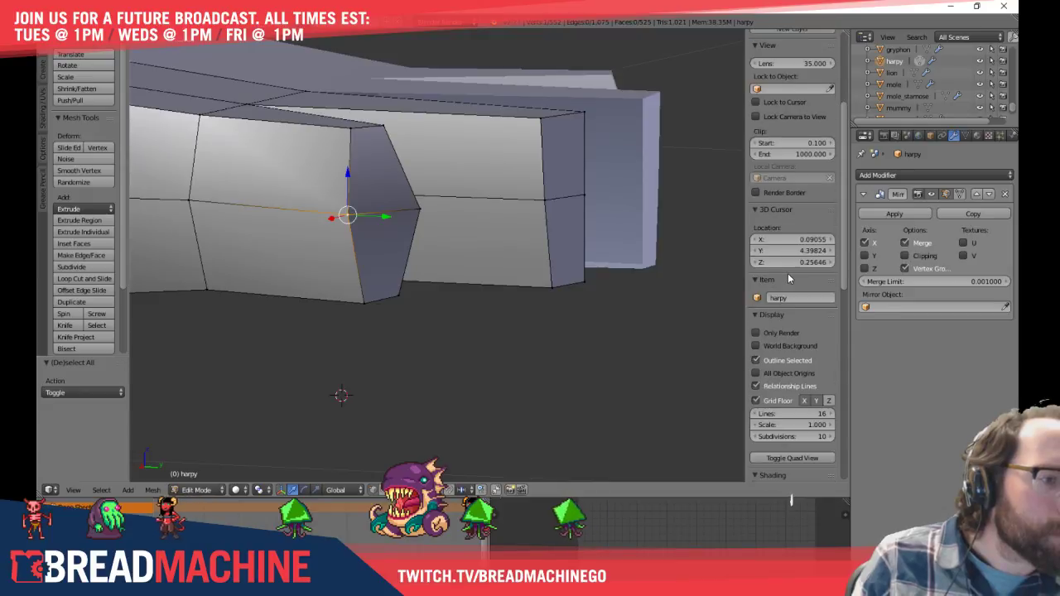
{"action": "scroll", "coordinate": [787, 273], "scroll_direction": "down", "scroll_amount": 9}
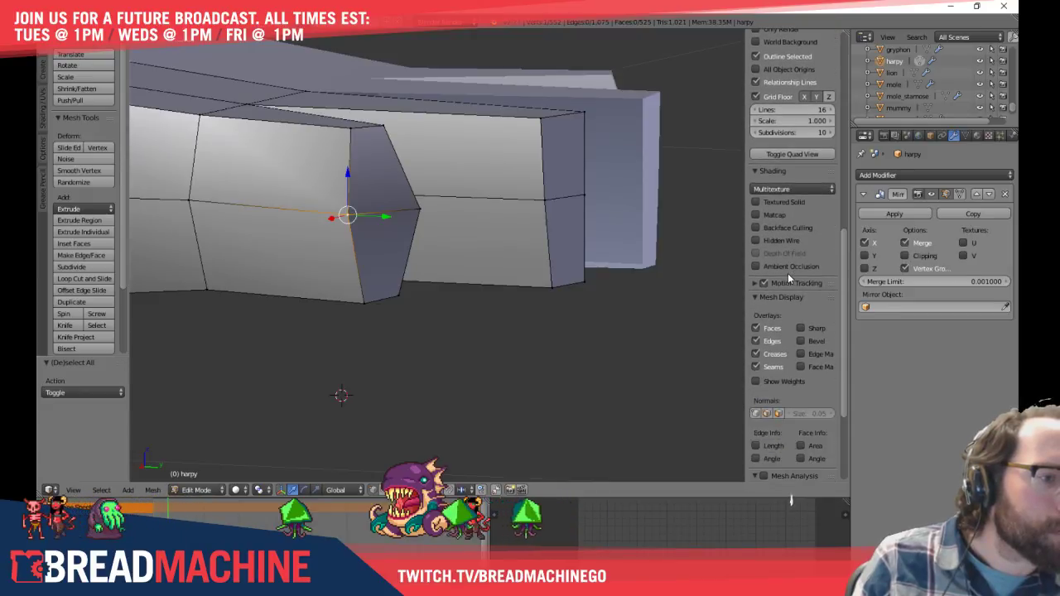
{"action": "scroll", "coordinate": [788, 273], "scroll_direction": "down", "scroll_amount": 3}
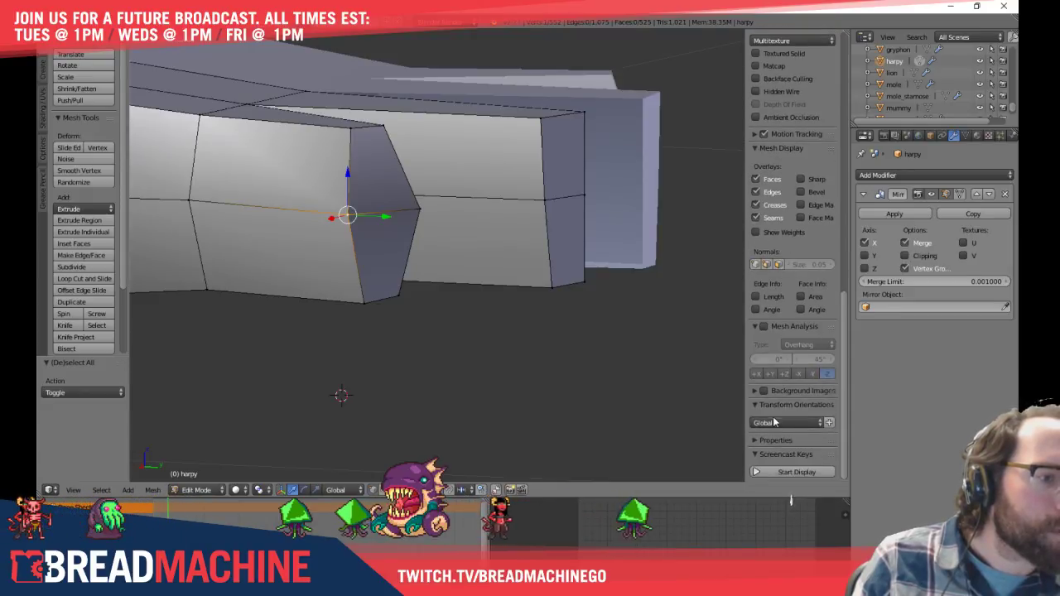
{"action": "left_click", "coordinate": [756, 471]}
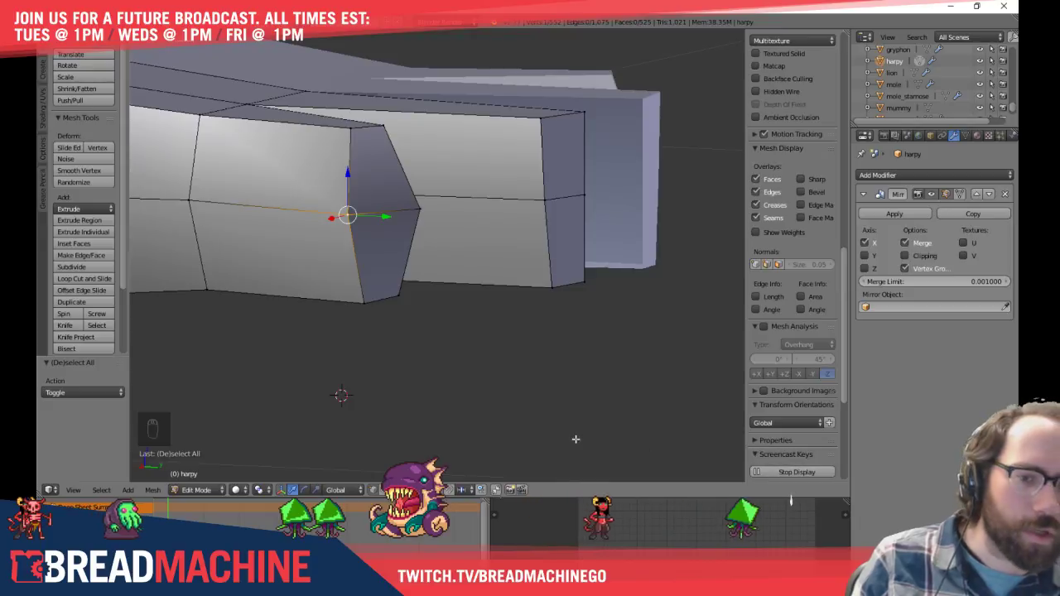
{"action": "key", "text": "space"}
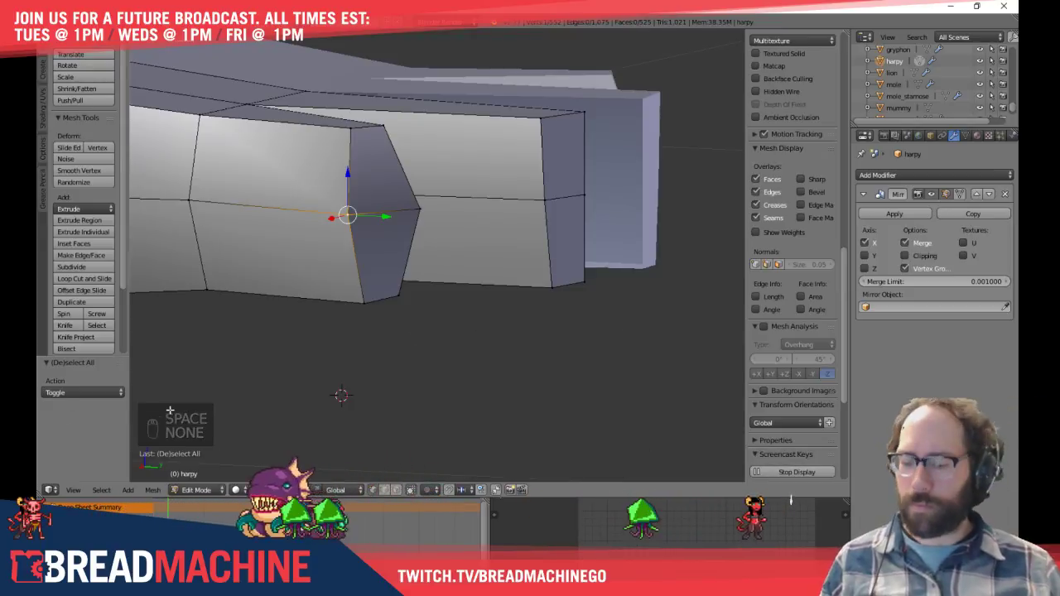
{"action": "key", "text": "ctrl+s"}
{"action": "left_click", "coordinate": [276, 408]}
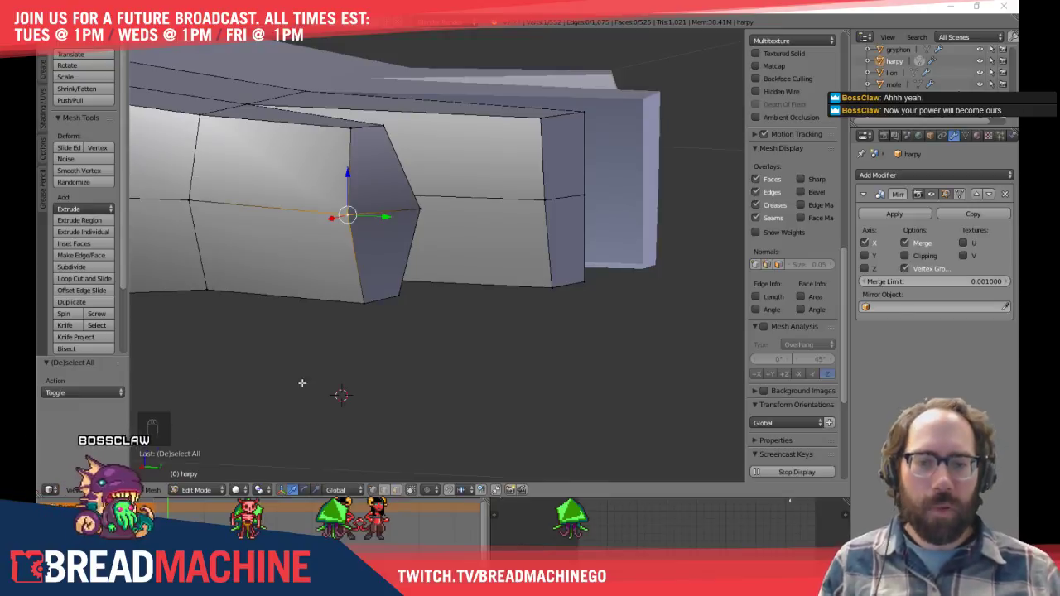
Move the four upper and lower corner vertices at the inner prong's tip by about -0.015 along Y, viewed from the top
{"action": "middle_click_drag", "start_coordinate": [461, 350], "coordinate": [455, 404]}
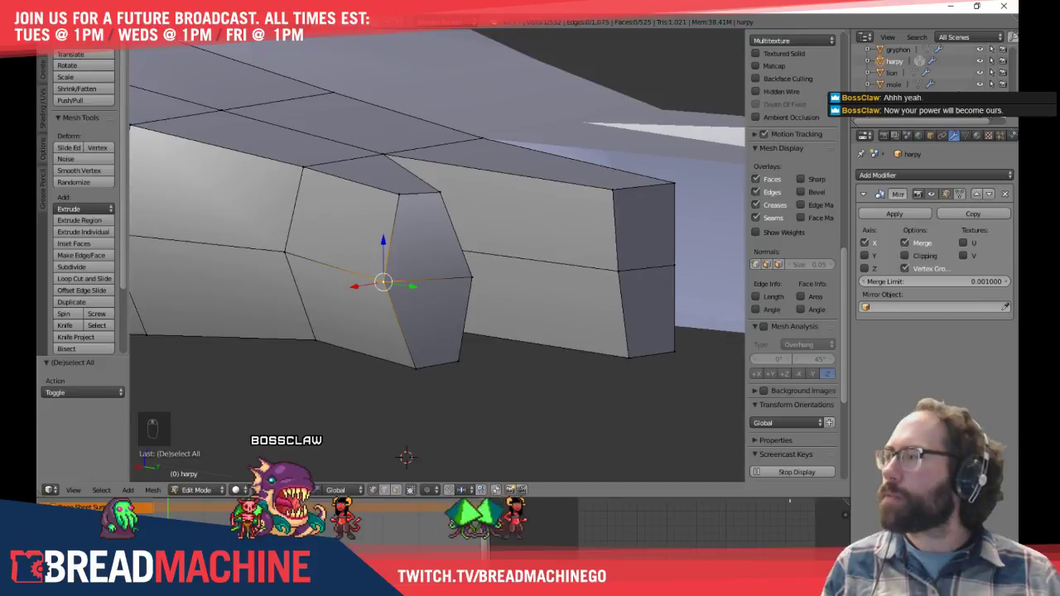
{"action": "middle_click_drag", "start_coordinate": [543, 428], "coordinate": [495, 398]}
{"action": "key", "text": "a"}
{"action": "key", "text": "KP_7"}
{"action": "scroll", "coordinate": [499, 378], "scroll_direction": "up", "scroll_amount": 5}
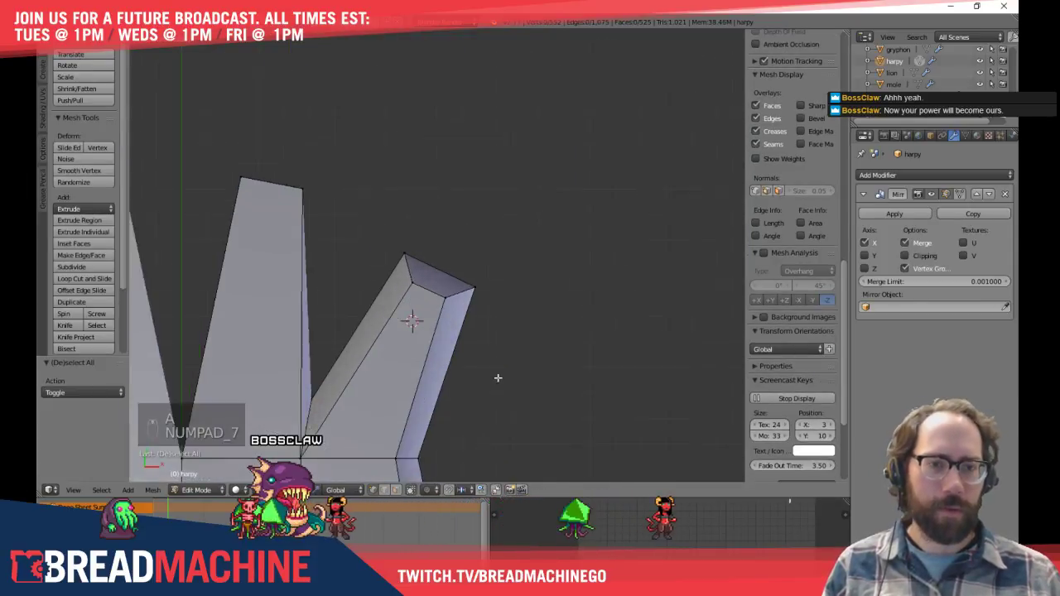
{"action": "middle_click_drag", "start_coordinate": [507, 360], "coordinate": [474, 294], "text": "shift"}
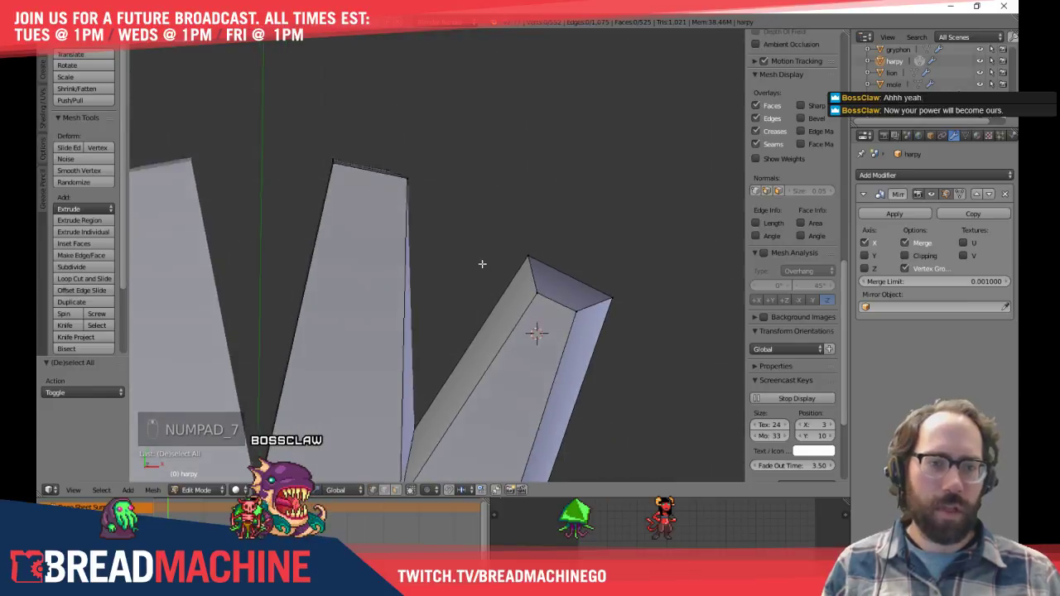
{"action": "middle_click_drag", "start_coordinate": [485, 257], "coordinate": [306, 107]}
{"action": "middle_click_drag", "start_coordinate": [538, 274], "coordinate": [279, 281]}
{"action": "right_click", "coordinate": [454, 216]}
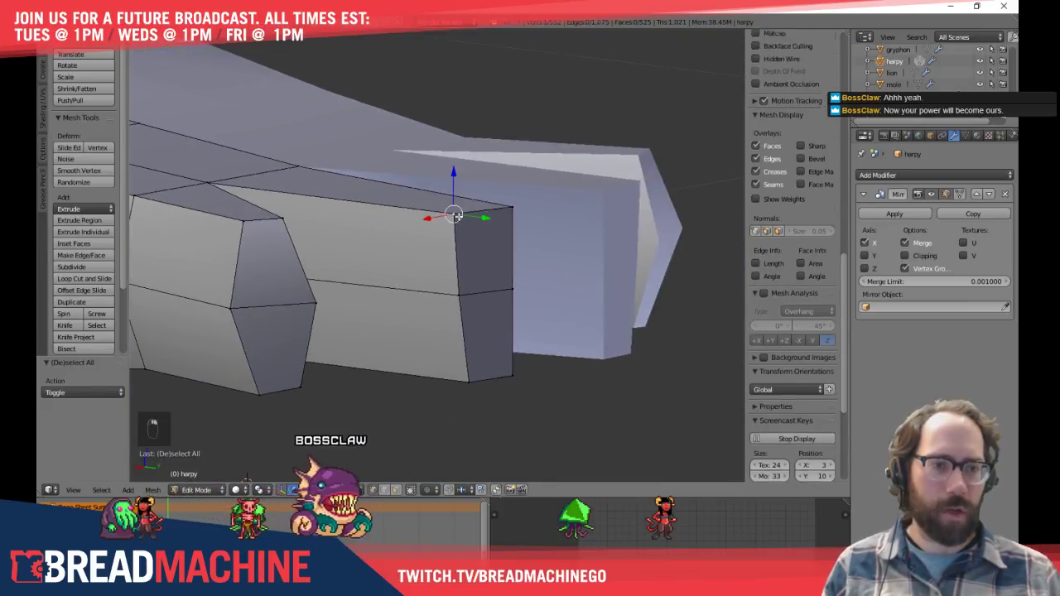
{"action": "scroll", "coordinate": [791, 248], "scroll_direction": "up", "scroll_amount": 3}
{"action": "right_click", "coordinate": [512, 208], "text": "shift"}
{"action": "right_click", "coordinate": [511, 377], "text": "shift"}
{"action": "right_click", "coordinate": [469, 380], "text": "shift"}
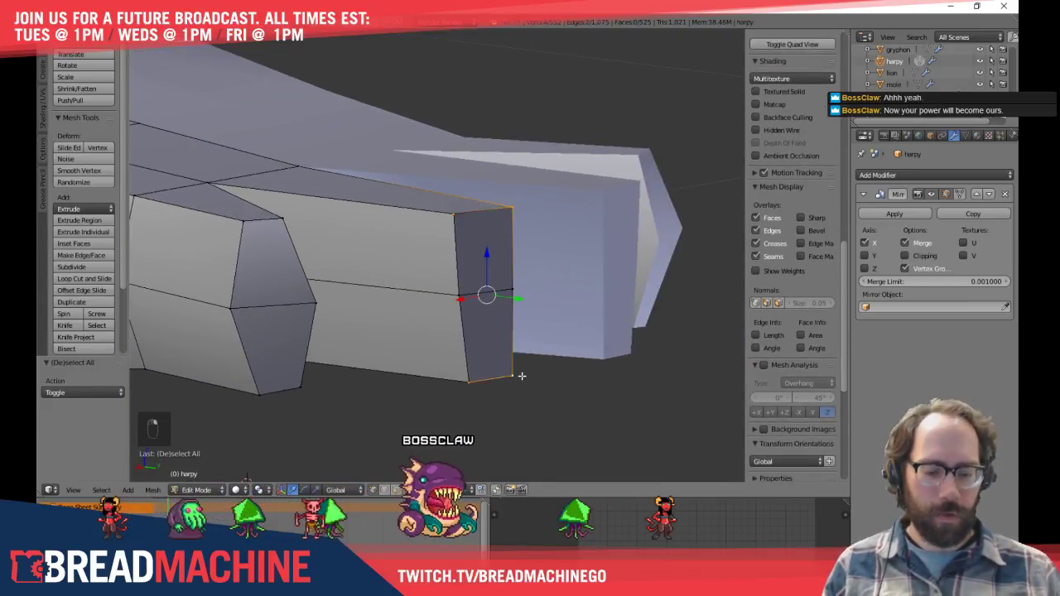
{"action": "key", "text": "KP_7"}
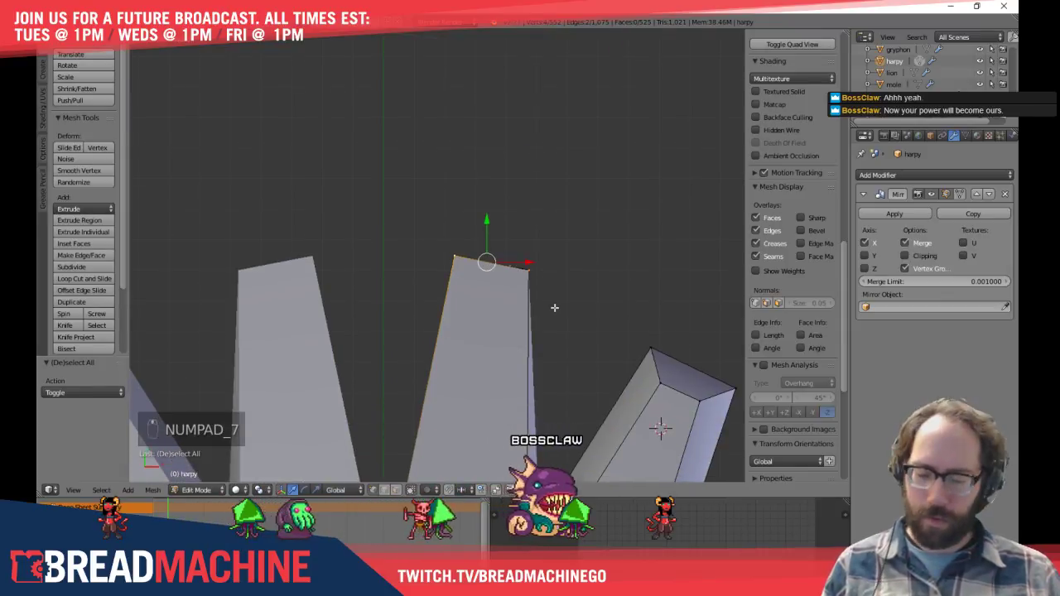
{"action": "key", "text": "g"}
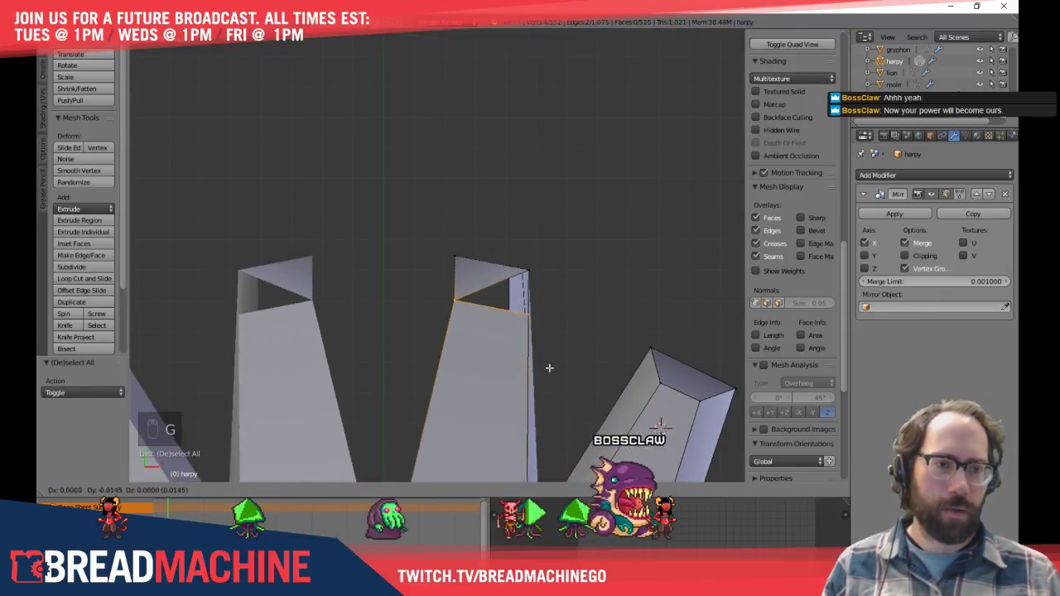
{"action": "left_click", "coordinate": [549, 367]}
Merge the split corner vertices on the upper and lower side of the inner prong's tip using At Last
{"action": "middle_click_drag", "start_coordinate": [549, 367], "coordinate": [453, 259]}
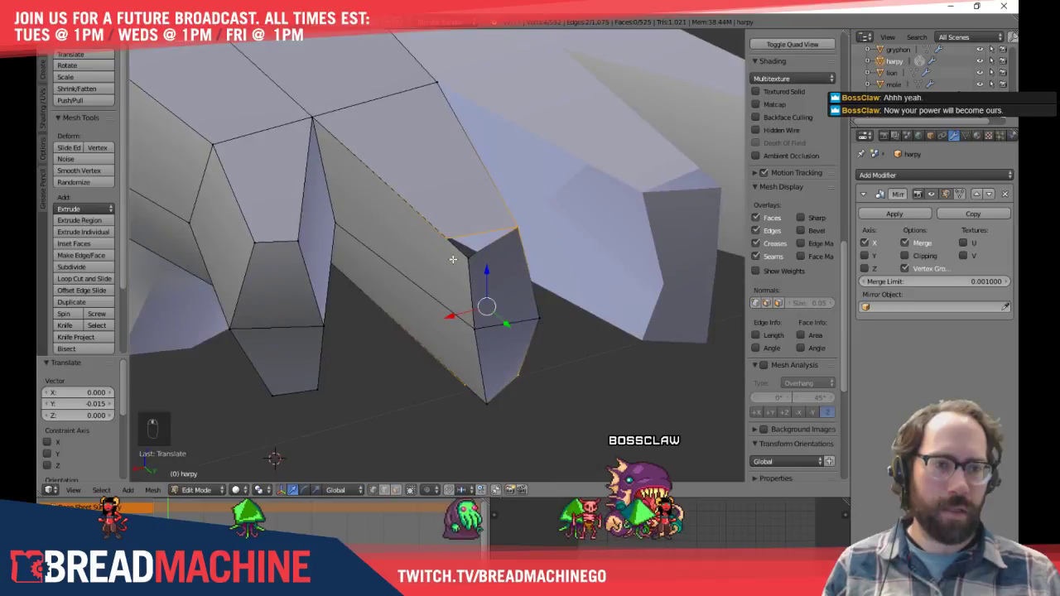
{"action": "right_click", "coordinate": [447, 237]}
{"action": "key", "text": "alt+m"}
{"action": "left_click", "coordinate": [450, 251]}
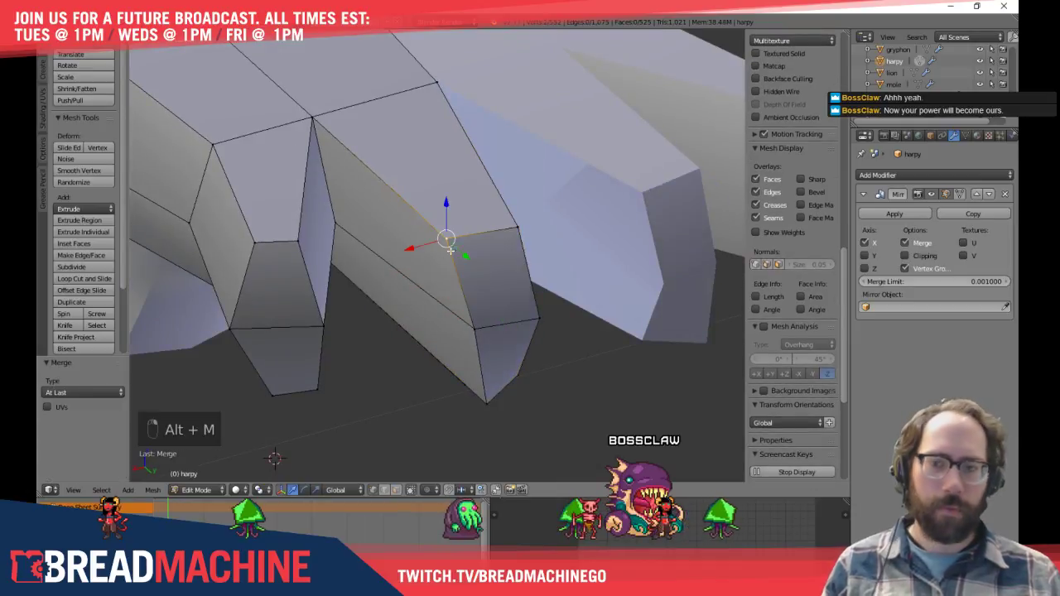
{"action": "middle_click_drag", "start_coordinate": [414, 355], "coordinate": [471, 311]}
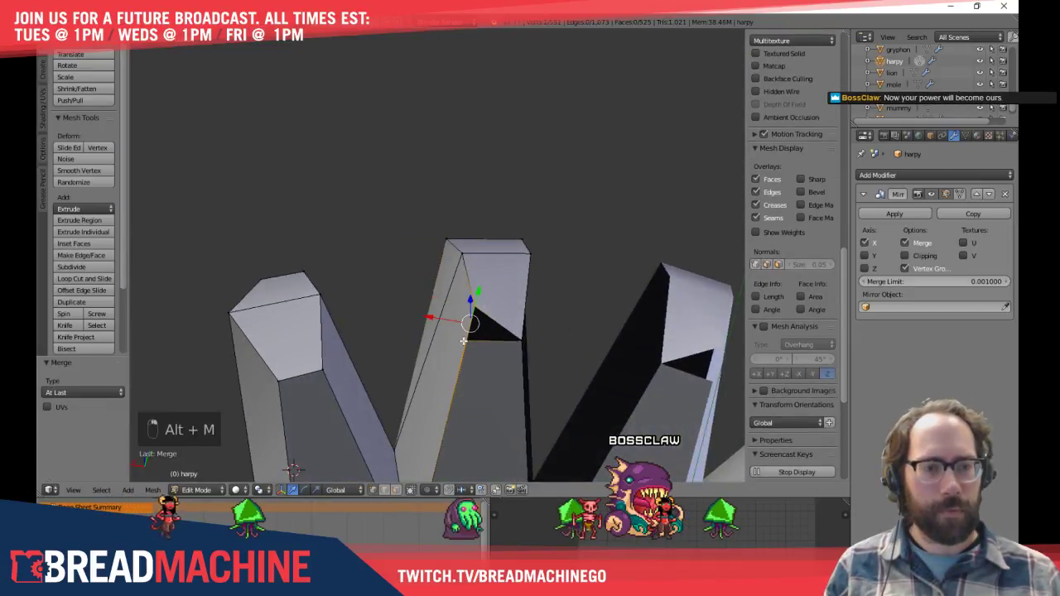
{"action": "key", "text": "alt+m"}
{"action": "left_click", "coordinate": [464, 349]}
Enable Clipping on the Mirror modifier and select the two upper inset corner vertices at the inner prong's tip
{"action": "middle_click_drag", "start_coordinate": [463, 350], "coordinate": [419, 284]}
{"action": "key", "text": "KP_7"}
{"action": "key", "text": "z"}
{"action": "key", "text": "z"}
{"action": "right_click", "coordinate": [420, 245]}
{"action": "right_click", "coordinate": [486, 276], "text": "shift"}
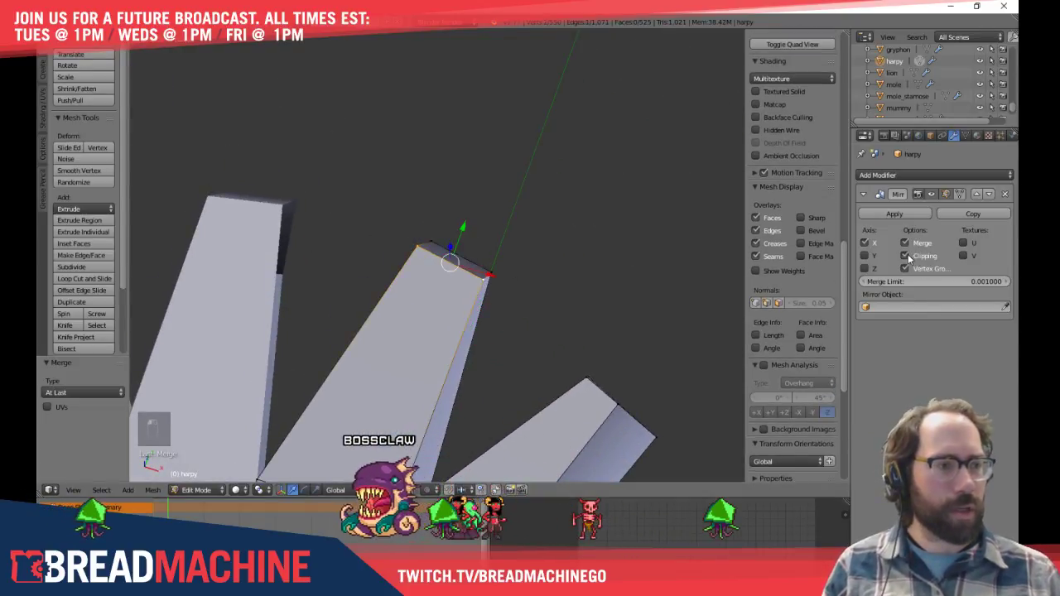
Try to scale the two selected tip vertices by 0.645 along X, viewed from the top
{"action": "key", "text": "KP_7"}
{"action": "scroll", "coordinate": [577, 301], "scroll_direction": "up", "scroll_amount": 3}
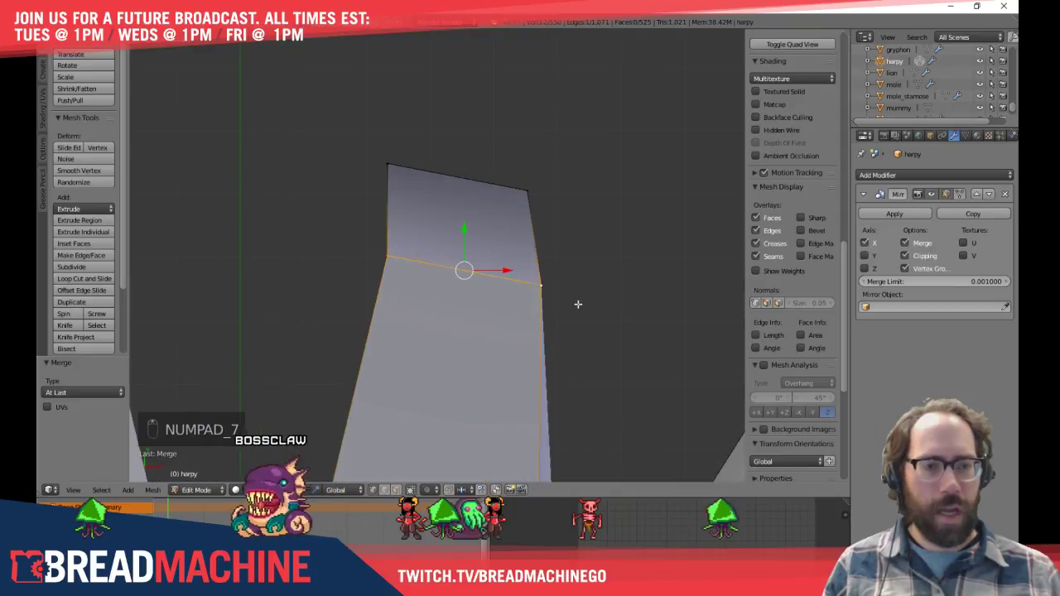
{"action": "key", "text": "z"}
{"action": "key", "text": "s"}
{"action": "key", "text": "x"}
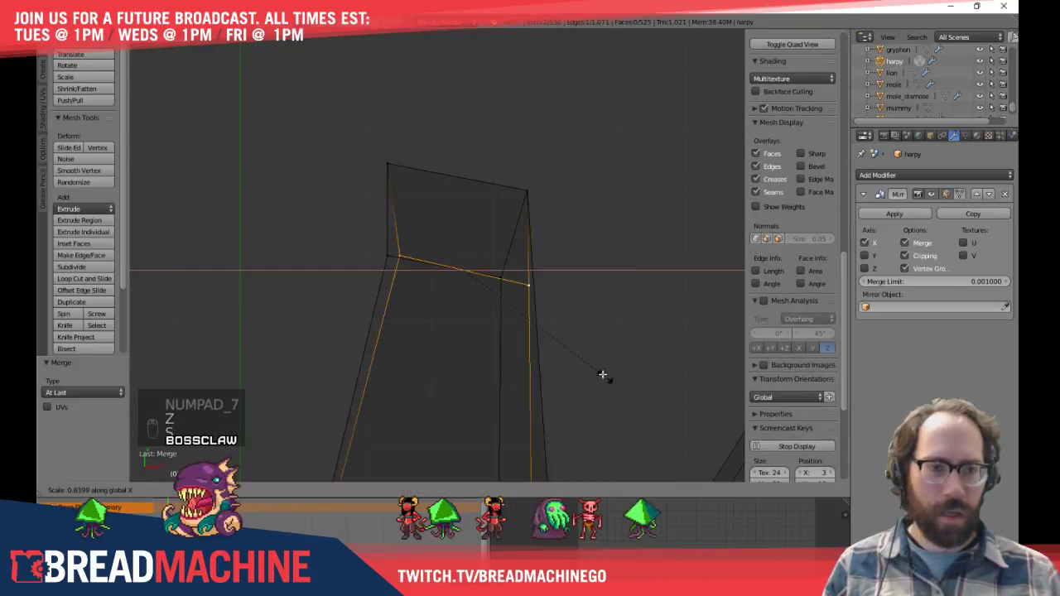
{"action": "left_click", "coordinate": [576, 348]}
{"action": "key", "text": "z"}
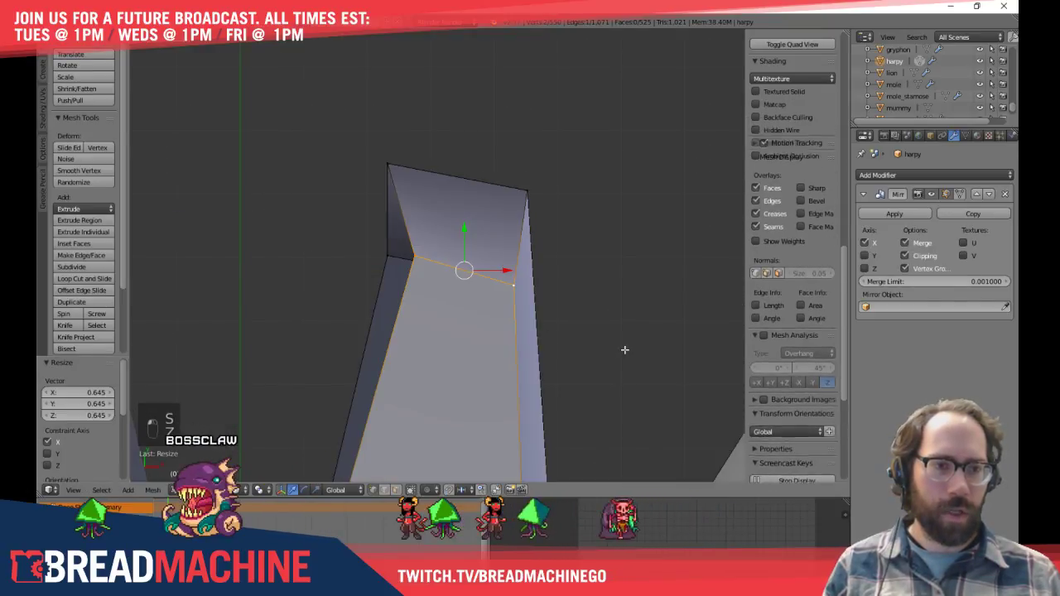
{"action": "key", "text": "ctrl+z"}
Add the lower inner corner vertex to the tip selection and move the vertices by about -0.006 along X
{"action": "key", "text": "z"}
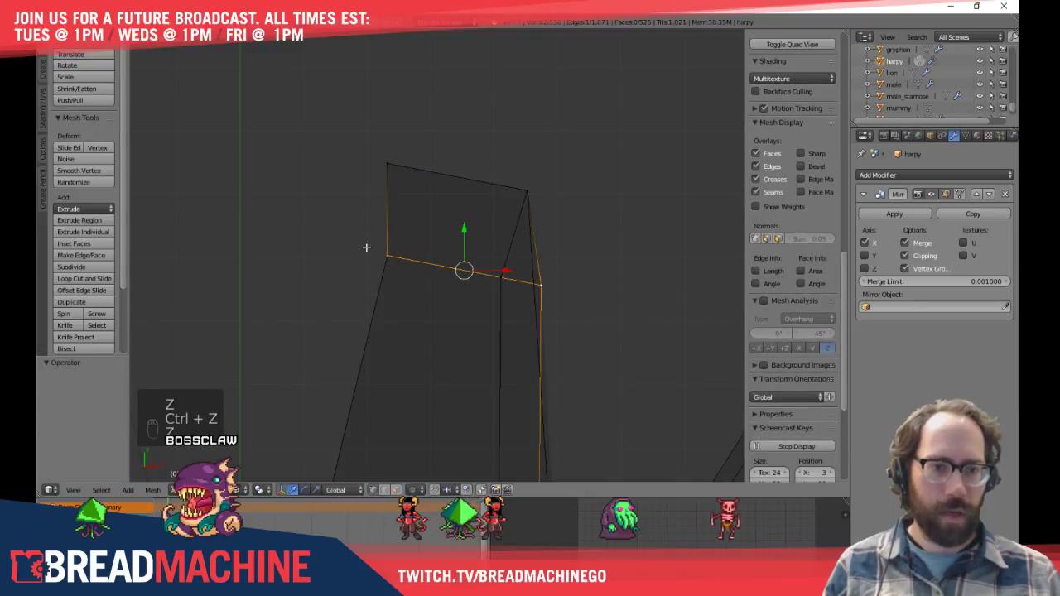
{"action": "left_click_drag", "start_coordinate": [520, 269], "coordinate": [586, 323]}
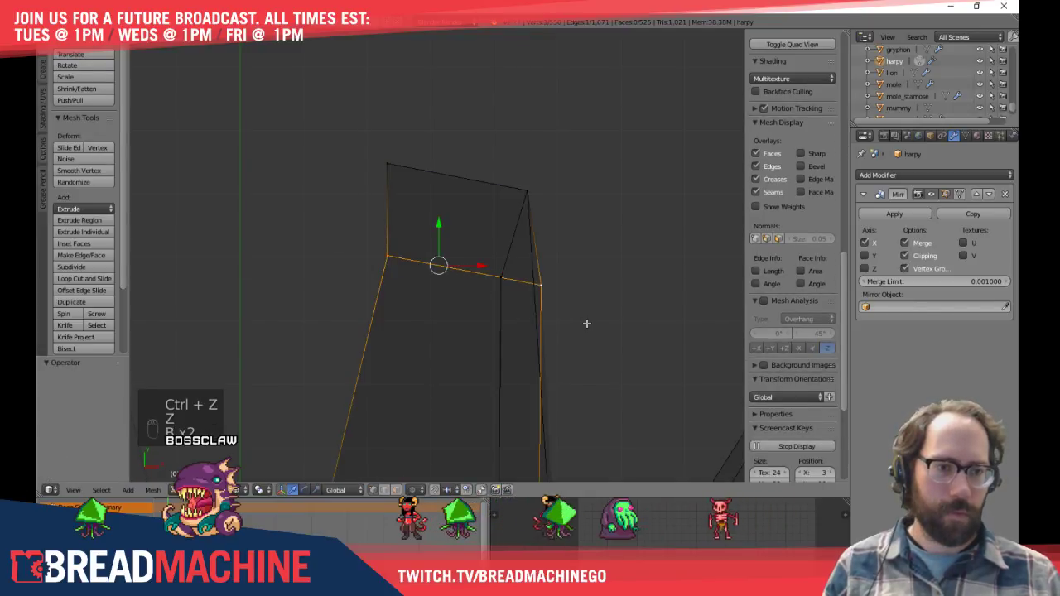
{"action": "key", "text": "z"}
{"action": "key", "text": "g"}
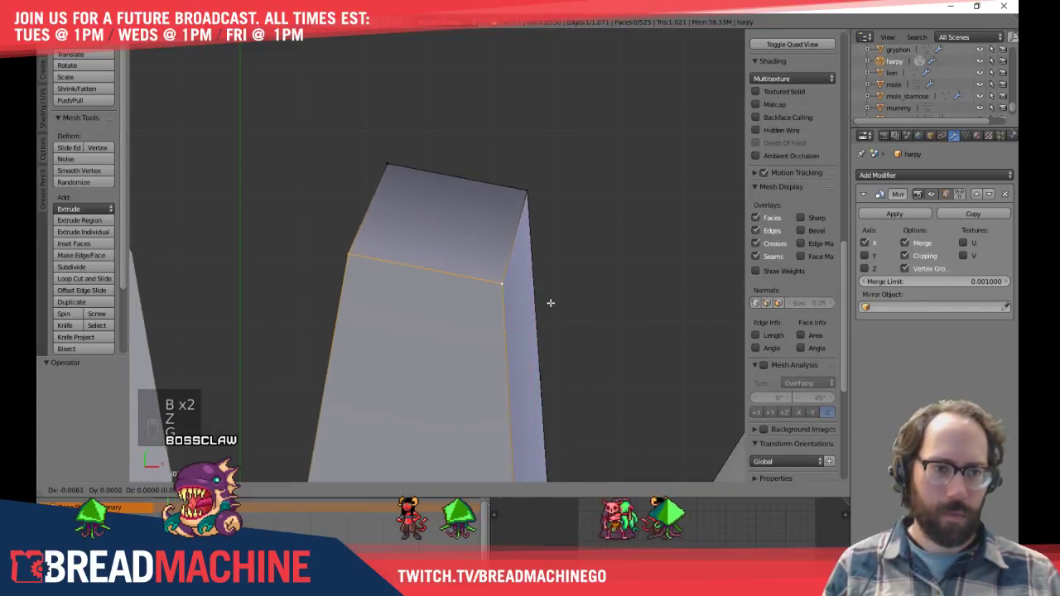
{"action": "left_click", "coordinate": [541, 303]}
Move the upper and lower inner corner vertices behind the prong's end by 0.008 along X and -0.001 along Y
{"action": "key", "text": "z"}
{"action": "key", "text": "a"}
{"action": "key", "text": "b"}
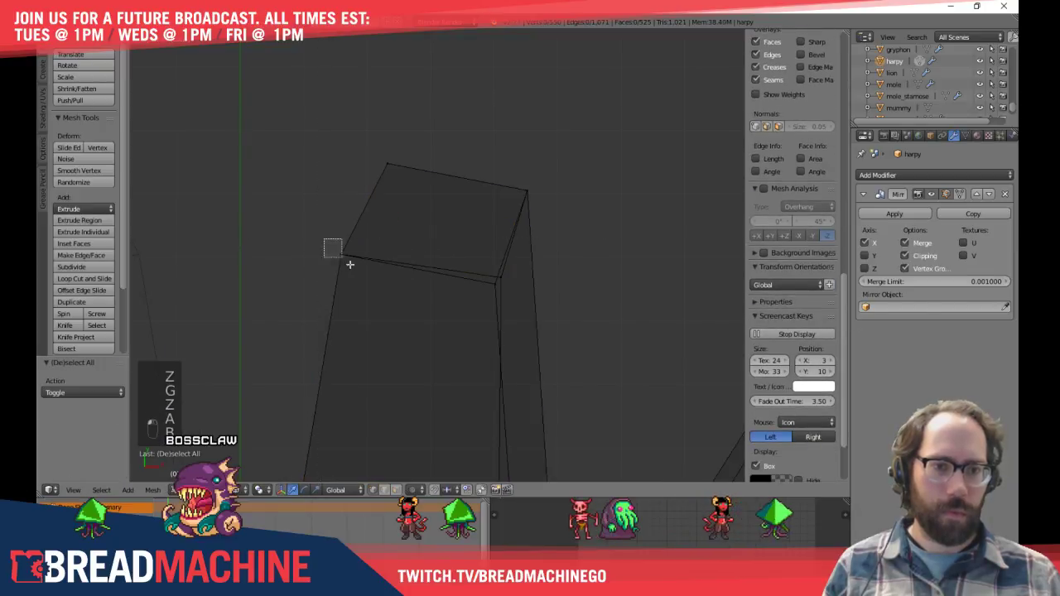
{"action": "left_click_drag", "start_coordinate": [331, 246], "coordinate": [395, 308]}
{"action": "key", "text": "z"}
{"action": "key", "text": "g"}
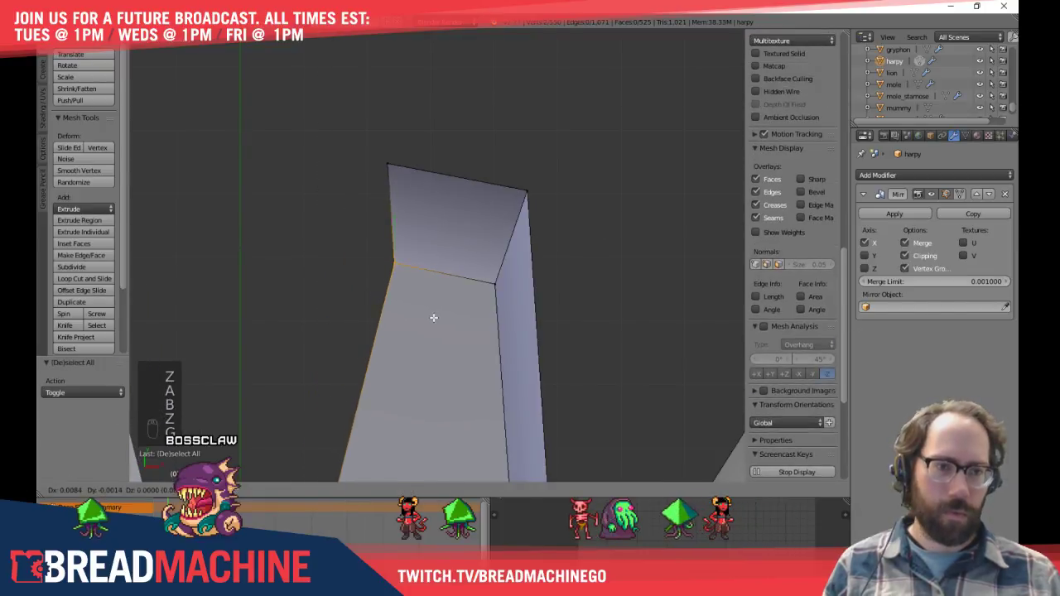
{"action": "left_click", "coordinate": [434, 318]}
Shift the prong's outer end vertex by about 0.0015 X and -0.004 Y, and its inner end vertex by about -0.001 along X and Y
{"action": "scroll", "coordinate": [518, 359], "scroll_direction": "down", "scroll_amount": 7}
{"action": "middle_click_drag", "start_coordinate": [588, 404], "coordinate": [529, 404]}
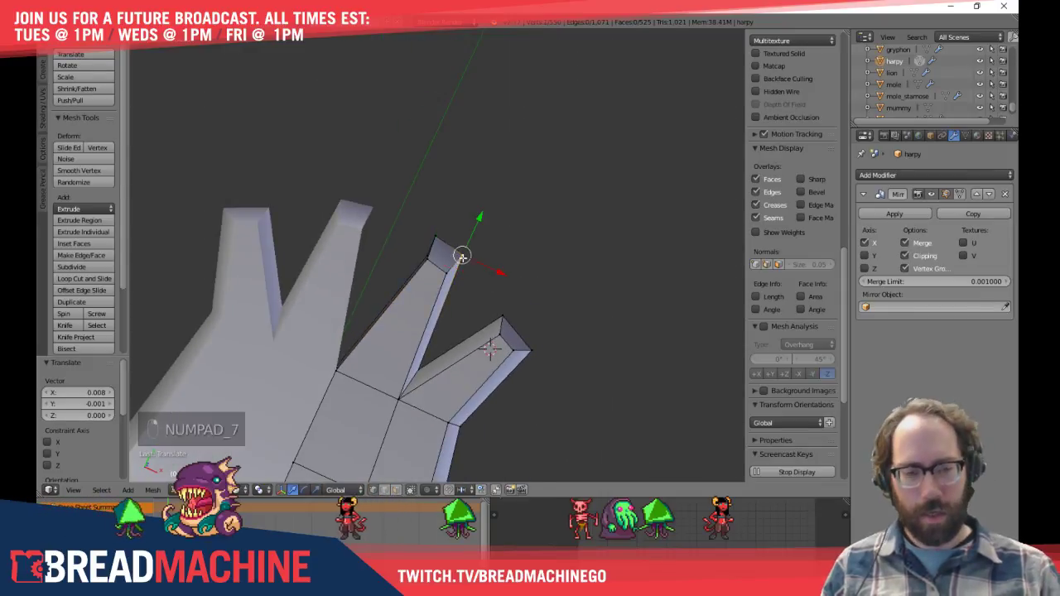
{"action": "key", "text": "KP_7"}
{"action": "scroll", "coordinate": [461, 257], "scroll_direction": "up", "scroll_amount": 5}
{"action": "middle_click_drag", "start_coordinate": [470, 264], "coordinate": [493, 309], "text": "shift"}
{"action": "key", "text": "g"}
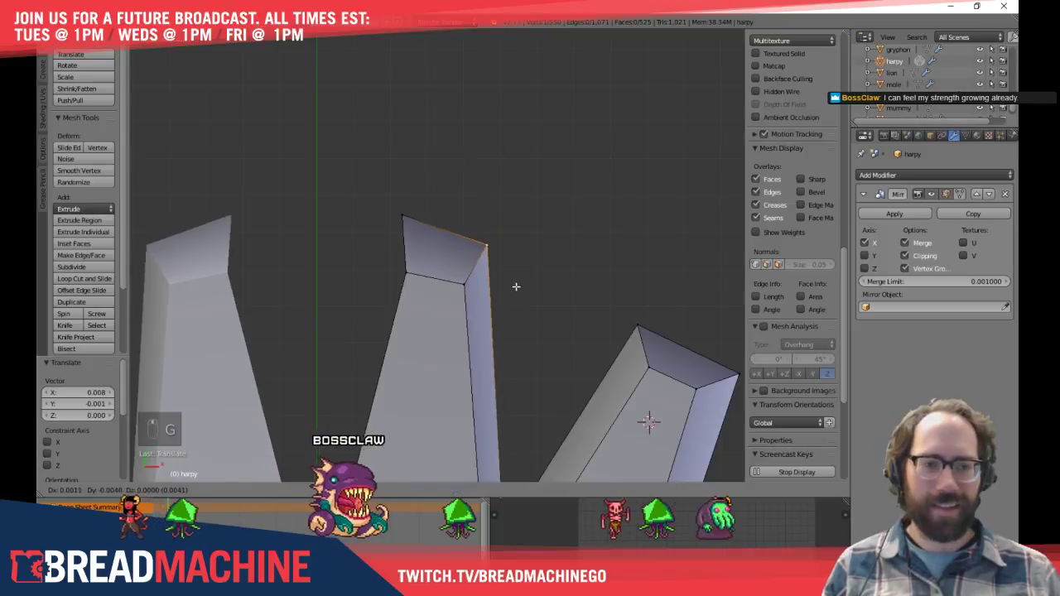
{"action": "left_click", "coordinate": [515, 287]}
{"action": "key", "text": "a"}
{"action": "right_click", "coordinate": [402, 217]}
{"action": "key", "text": "g"}
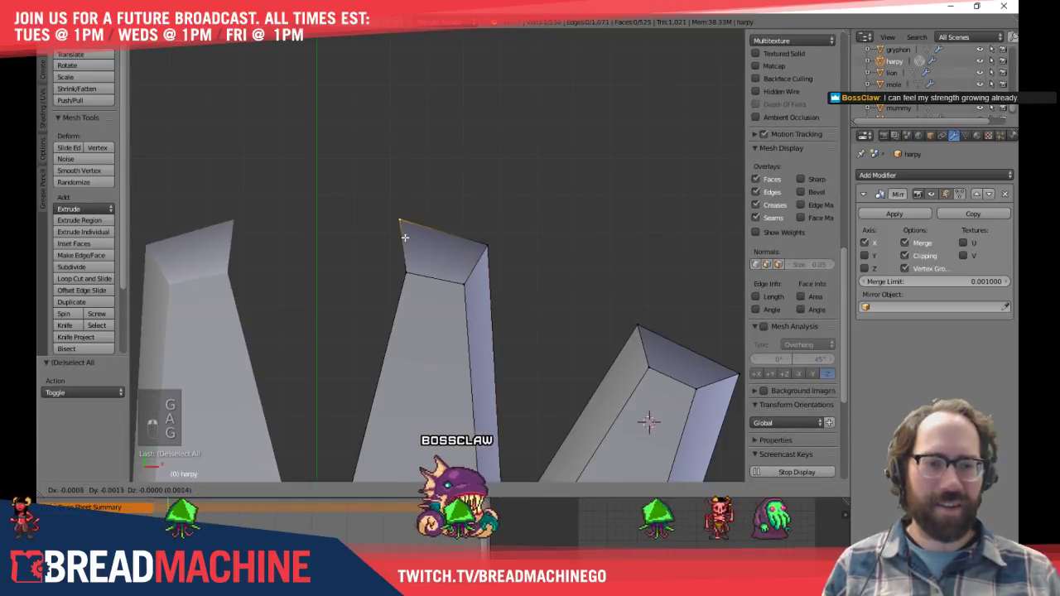
{"action": "left_click", "coordinate": [402, 239]}
Select the tips of both prongs in the side view and scale them by 0.557 along Z
{"action": "key", "text": "a"}
{"action": "scroll", "coordinate": [342, 340], "scroll_direction": "down", "scroll_amount": 3}
{"action": "middle_click_drag", "start_coordinate": [342, 341], "coordinate": [355, 272]}
{"action": "key", "text": "KP_3"}
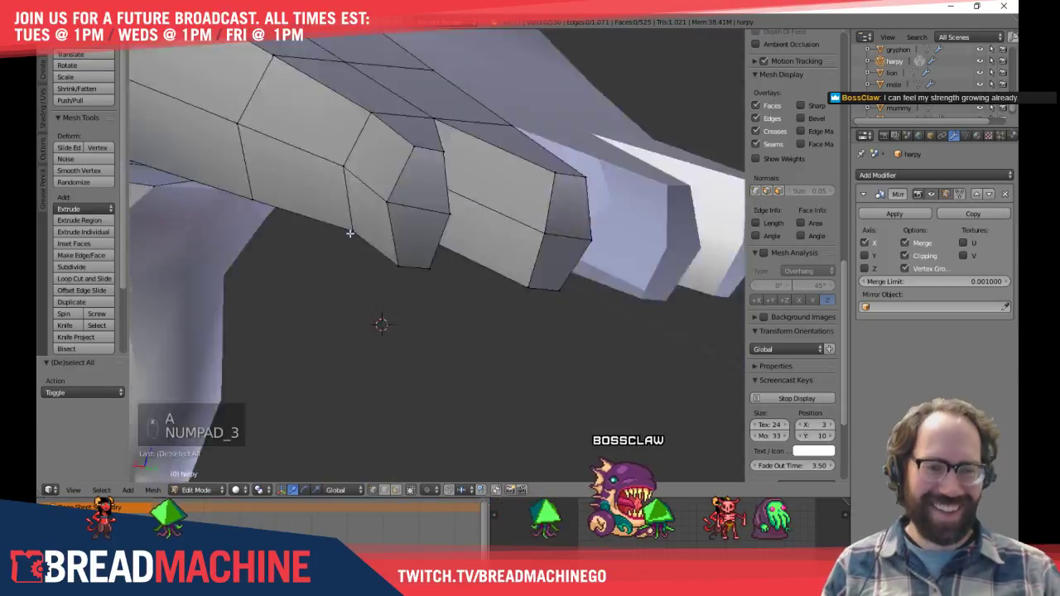
{"action": "middle_click_drag", "start_coordinate": [440, 159], "coordinate": [424, 264], "text": "shift"}
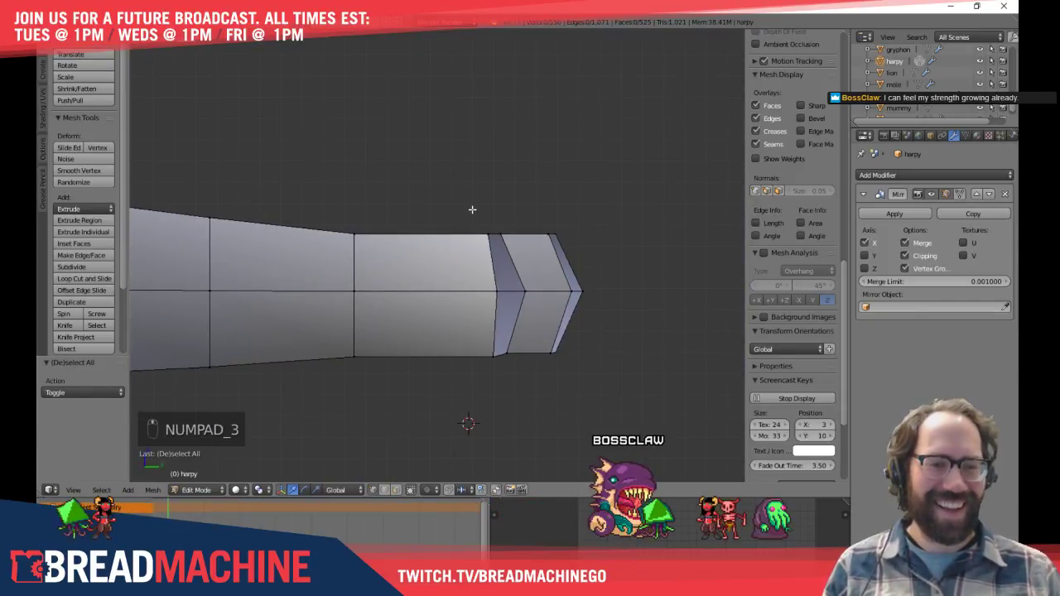
{"action": "key", "text": "z"}
{"action": "key", "text": "b"}
{"action": "left_click_drag", "start_coordinate": [459, 190], "coordinate": [636, 395]}
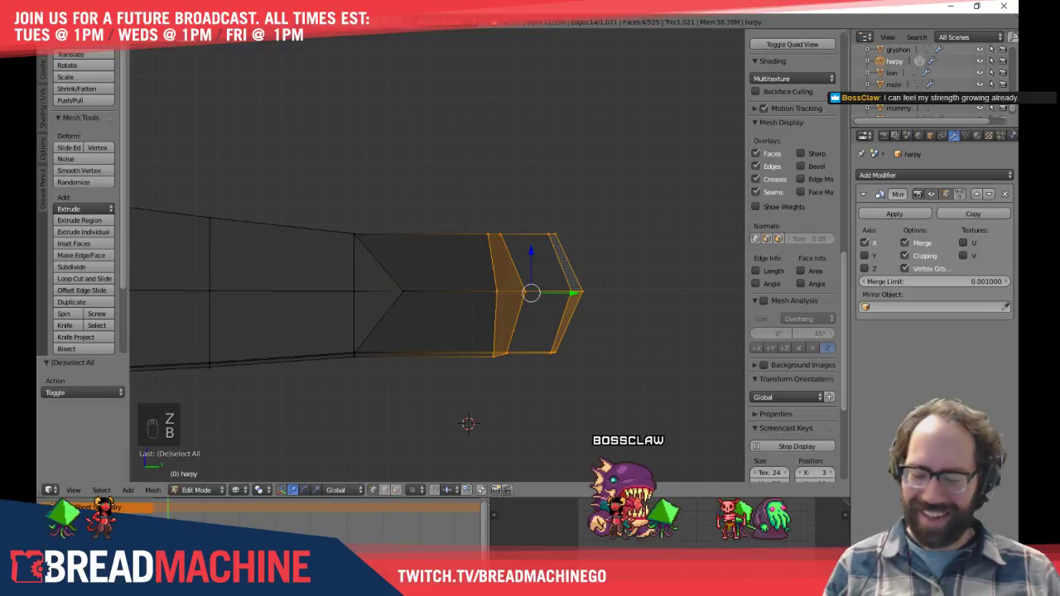
{"action": "key", "text": "s"}
{"action": "key", "text": "z"}
{"action": "left_click", "coordinate": [599, 386]}
{"action": "key", "text": "z"}
{"action": "middle_click_drag", "start_coordinate": [598, 386], "coordinate": [525, 372]}
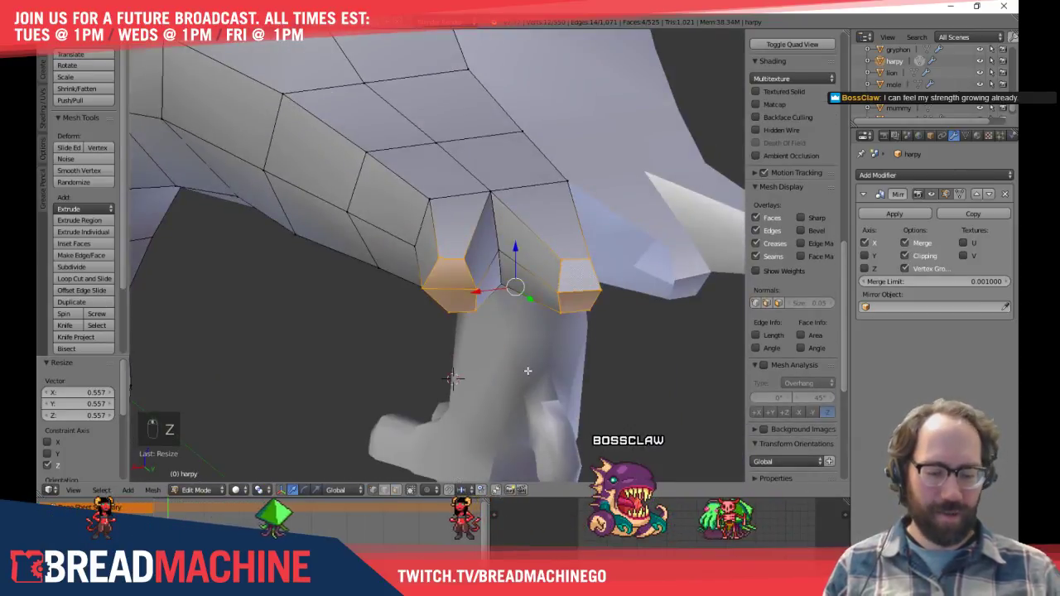
In edge selection mode, extrude the inner prong tip's two inner side edges by -0.025 along X and -0.085 along Y toward the centre line
{"action": "key", "text": "KP_7"}
{"action": "scroll", "coordinate": [532, 363], "scroll_direction": "up", "scroll_amount": 5}
{"action": "middle_click_drag", "start_coordinate": [515, 294], "coordinate": [576, 178], "text": "shift"}
{"action": "key", "text": "a"}
{"action": "key", "text": "a"}
{"action": "key", "text": "ctrl+Tab"}
{"action": "left_click", "coordinate": [472, 184]}
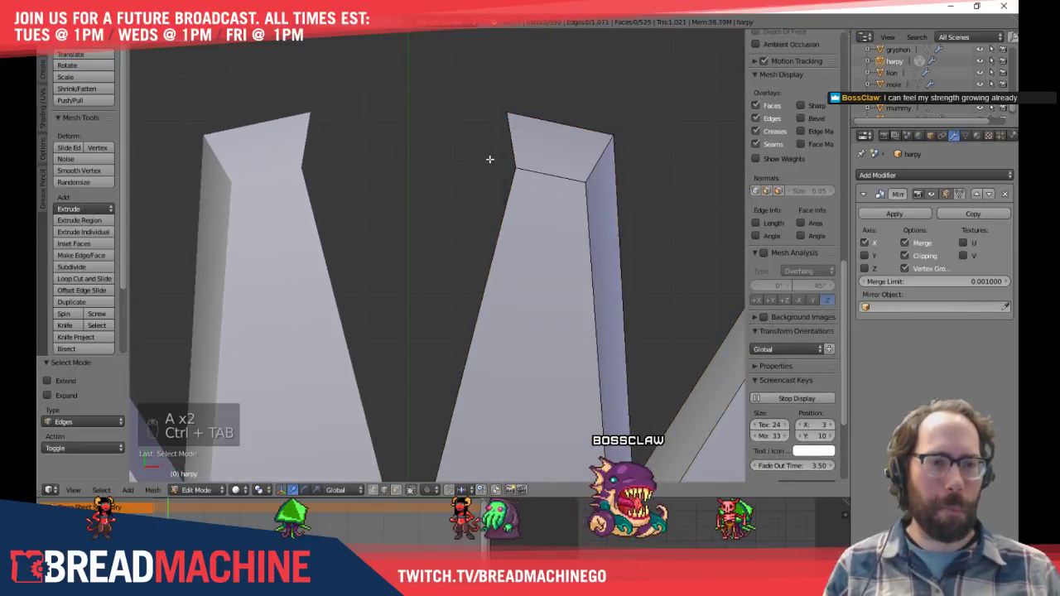
{"action": "right_click", "coordinate": [505, 149]}
{"action": "middle_click_drag", "start_coordinate": [505, 149], "coordinate": [608, 97]}
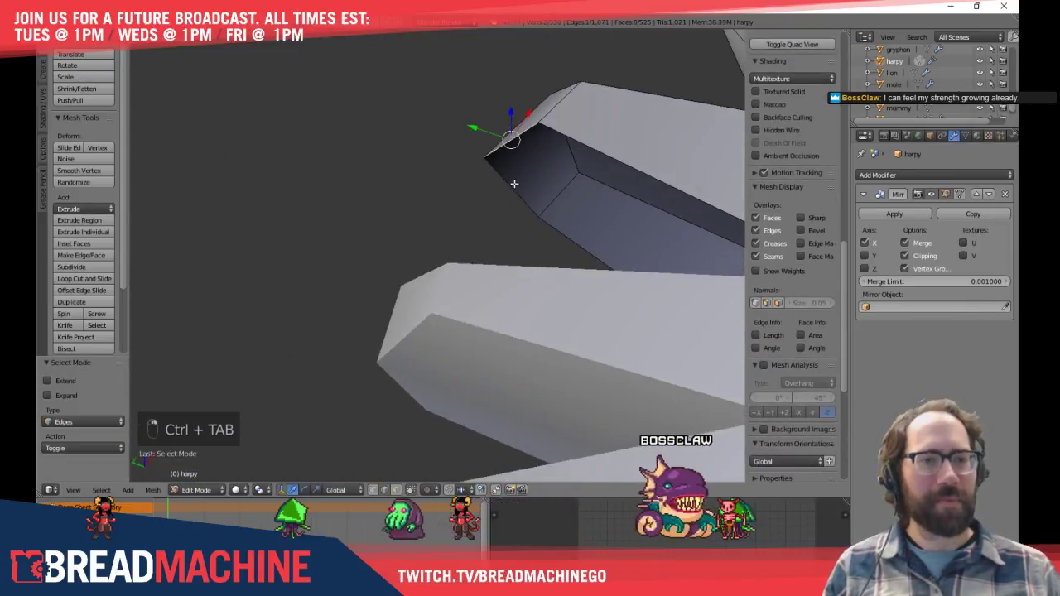
{"action": "right_click", "coordinate": [515, 185], "text": "shift"}
{"action": "key", "text": "KP_Home"}
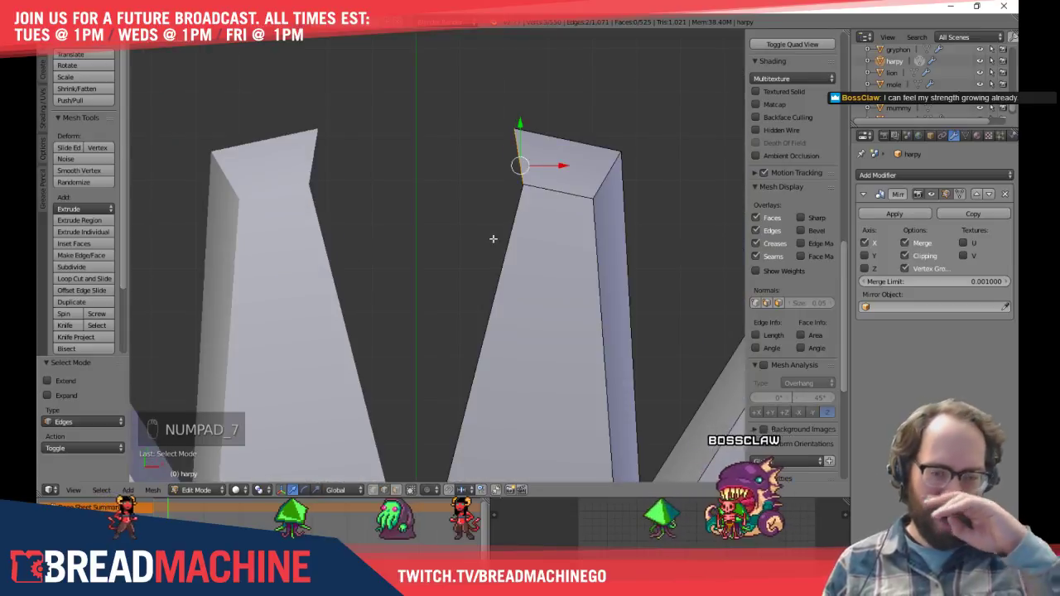
{"action": "scroll", "coordinate": [511, 177], "scroll_direction": "up", "scroll_amount": 3}
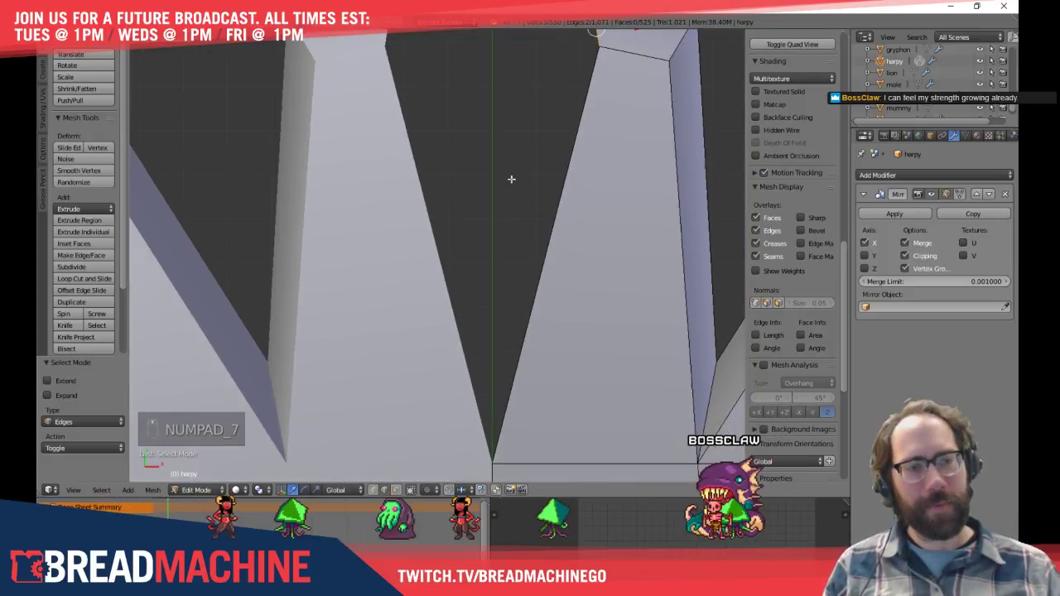
{"action": "scroll", "coordinate": [511, 225], "scroll_direction": "down", "scroll_amount": 1}
{"action": "key", "text": "e"}
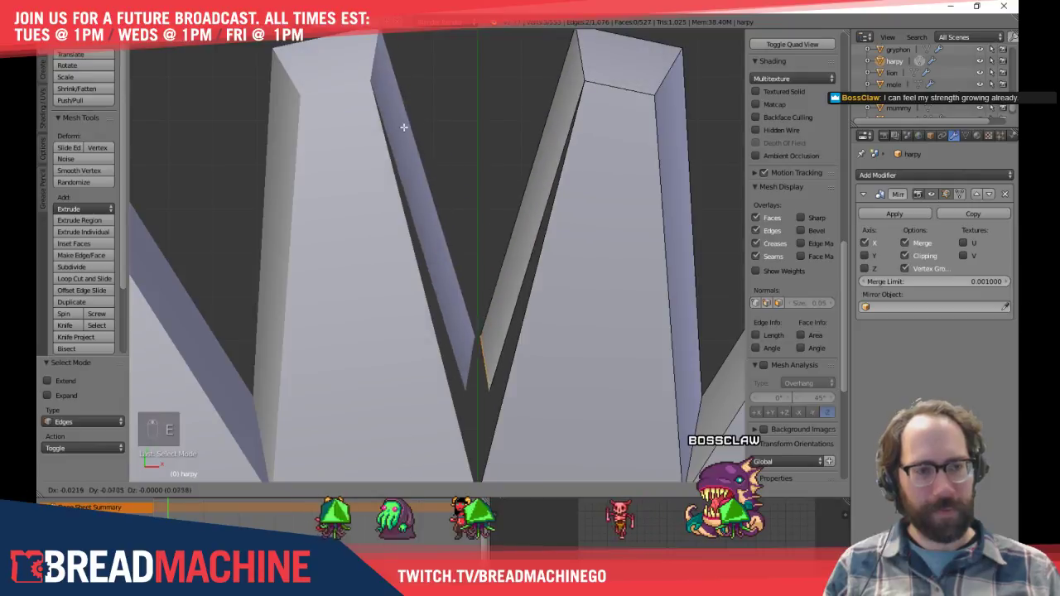
{"action": "left_click", "coordinate": [391, 188]}
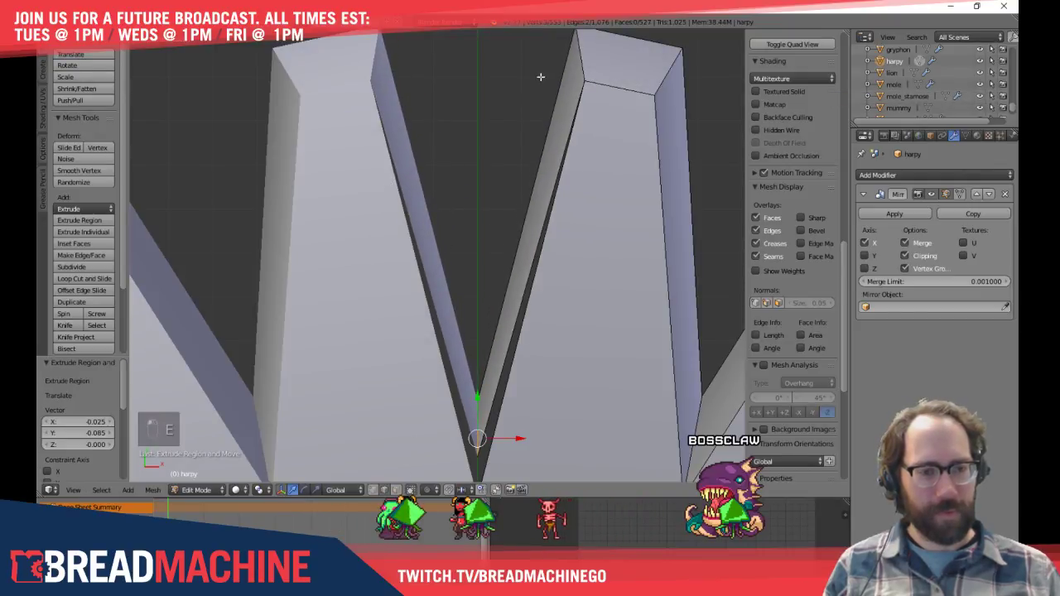
In vertex selection mode, merge the extruded wall's upper end vertex with the prong's upper base vertex on the centre line using At Last
{"action": "key", "text": "KP_Decimal"}
{"action": "key", "text": "ctrl+Tab"}
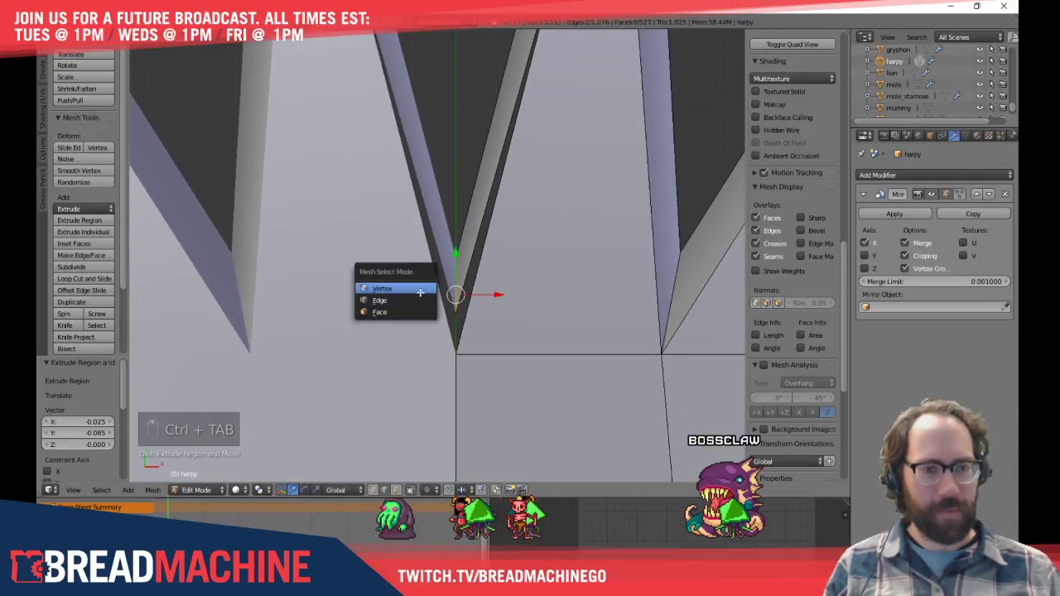
{"action": "left_click", "coordinate": [419, 293]}
{"action": "key", "text": "a"}
{"action": "mouse_move", "coordinate": [456, 306]}
{"action": "middle_mouse_down"}
{"action": "mouse_move", "coordinate": [504, 350]}
{"action": "mouse_move", "coordinate": [459, 327]}
{"action": "middle_mouse_up"}
{"action": "right_click", "coordinate": [469, 365]}
{"action": "key", "text": "alt+m"}
{"action": "left_click", "coordinate": [465, 347]}
Merge the extruded wall's lower end vertex with the base vertex on the underside using At Last
{"action": "middle_click_drag", "start_coordinate": [431, 279], "coordinate": [511, 338]}
{"action": "right_click", "coordinate": [480, 253]}
{"action": "right_click", "coordinate": [478, 199], "text": "shift"}
{"action": "key", "text": "alt+m"}
{"action": "left_click", "coordinate": [480, 199]}
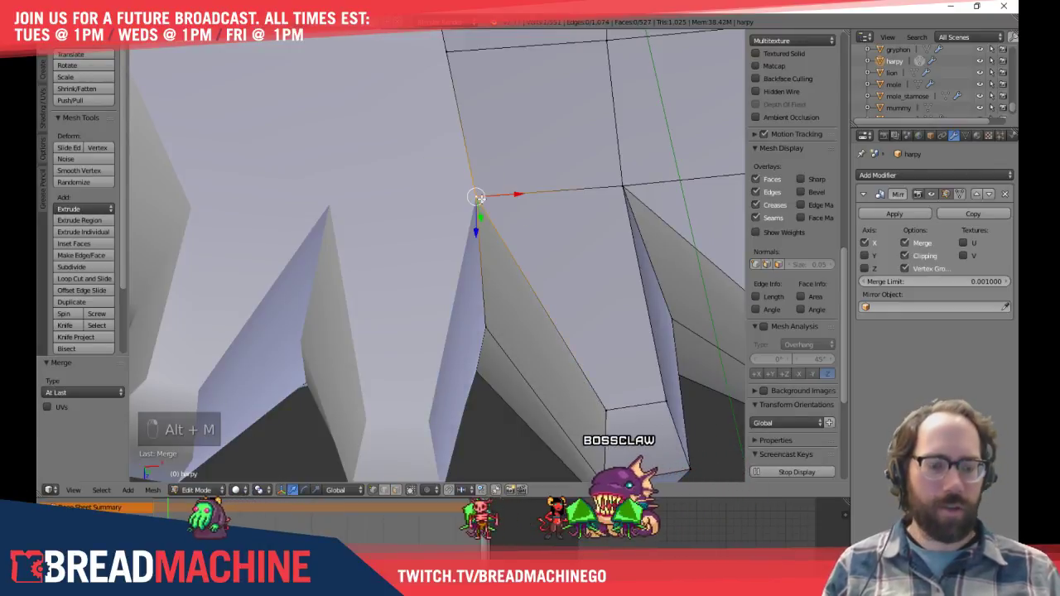
Deselect everything, return to Object Mode and apply smooth shading to the harpy
{"action": "key", "text": "KP_7"}
{"action": "scroll", "coordinate": [478, 197], "scroll_direction": "down", "scroll_amount": 6}
{"action": "key", "text": "a"}
{"action": "key", "text": "a"}
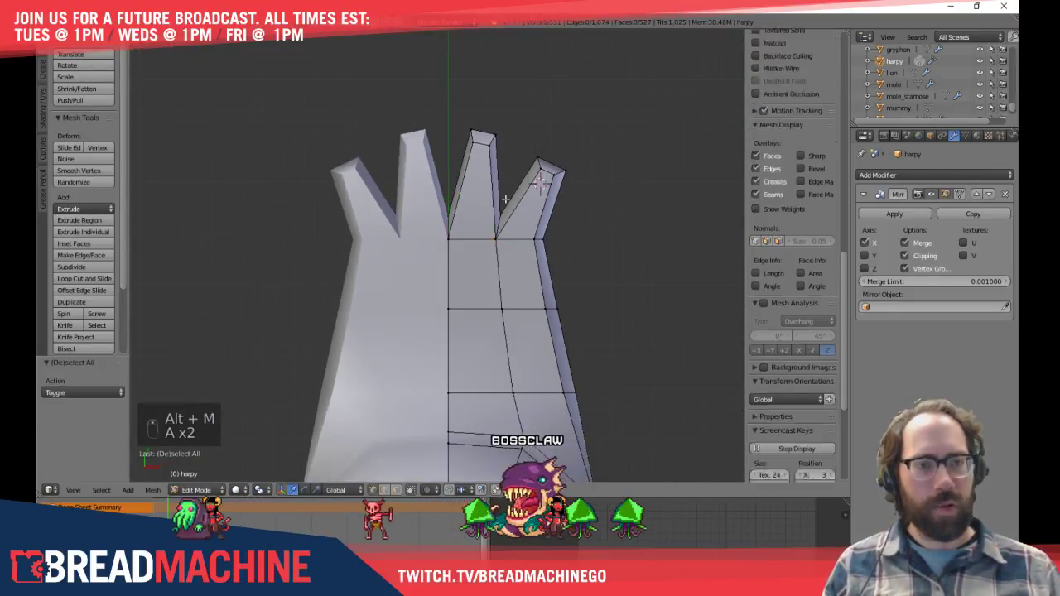
{"action": "middle_click_drag", "start_coordinate": [568, 239], "coordinate": [453, 191]}
{"action": "key", "text": "Tab"}
{"action": "mouse_move", "coordinate": [550, 287]}
{"action": "middle_mouse_down"}
{"action": "mouse_move", "coordinate": [481, 250]}
{"action": "mouse_move", "coordinate": [591, 320]}
{"action": "mouse_move", "coordinate": [559, 381]}
{"action": "mouse_move", "coordinate": [530, 401]}
{"action": "mouse_move", "coordinate": [423, 348]}
{"action": "middle_mouse_up"}
{"action": "key", "text": "KP_3"}
{"action": "scroll", "coordinate": [481, 250], "scroll_direction": "down", "scroll_amount": 4}
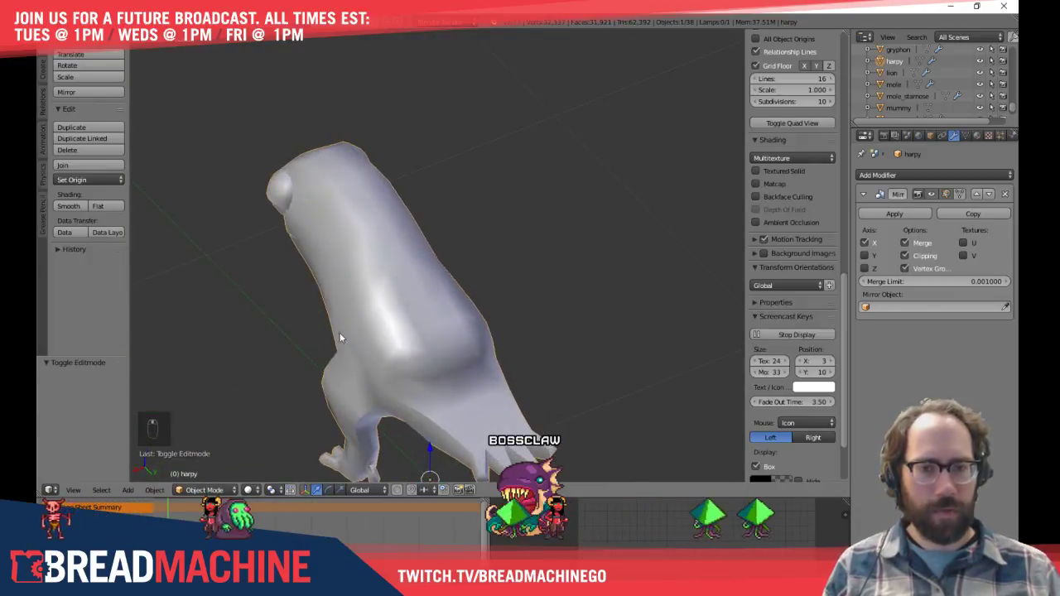
{"action": "left_click", "coordinate": [70, 206]}
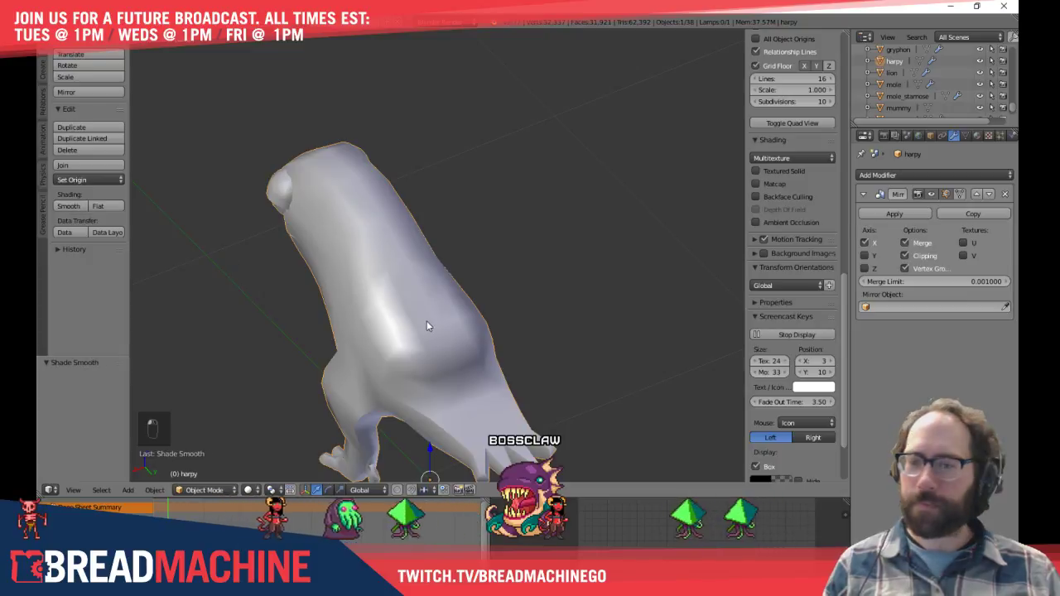
In Edit Mode and side view, move two neighbouring rump vertices above the tail by -0.013 along Y and 0.016 along Z
{"action": "key", "text": "KP_3"}
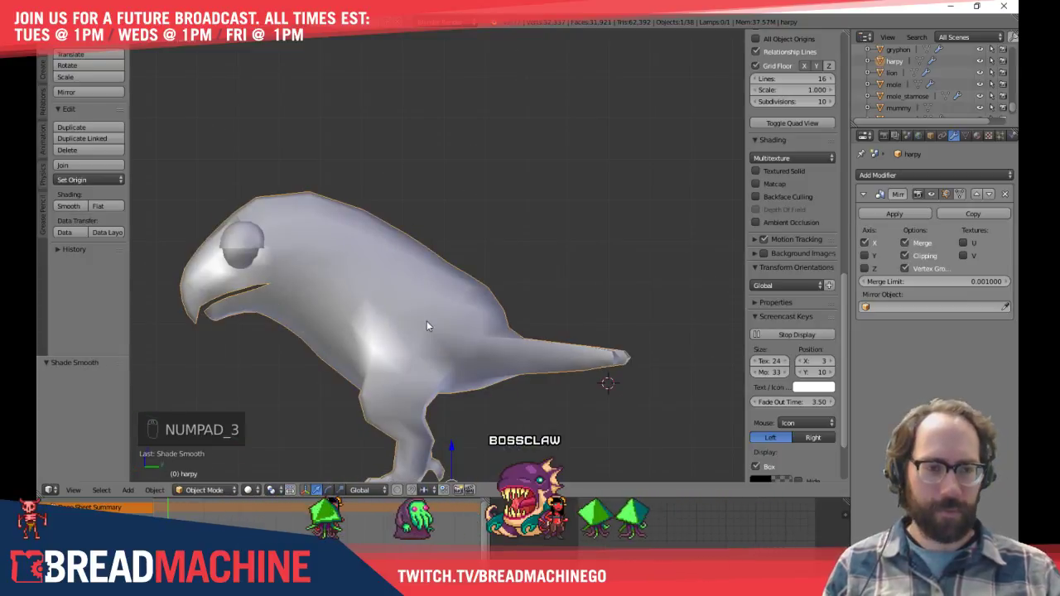
{"action": "scroll", "coordinate": [614, 376], "scroll_direction": "up", "scroll_amount": 5}
{"action": "middle_click_drag", "start_coordinate": [613, 372], "coordinate": [323, 147], "text": "shift"}
{"action": "middle_click_drag", "start_coordinate": [377, 201], "coordinate": [475, 278], "text": "shift"}
{"action": "key", "text": "Tab"}
{"action": "middle_click_drag", "start_coordinate": [442, 239], "coordinate": [445, 285], "text": "shift"}
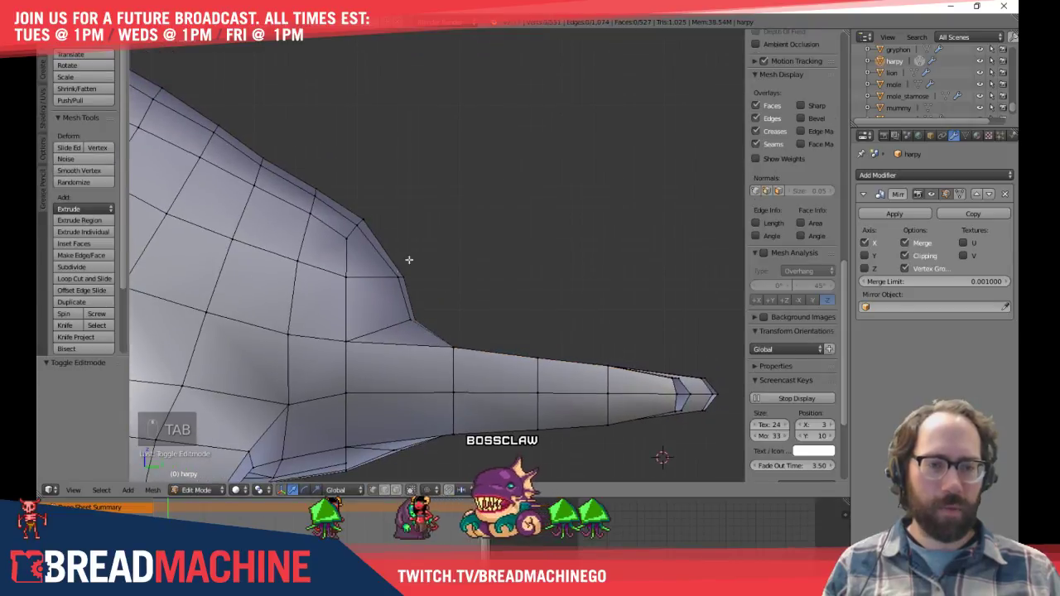
{"action": "middle_click_drag", "start_coordinate": [561, 242], "coordinate": [560, 216]}
{"action": "right_click", "coordinate": [437, 227]}
{"action": "right_click", "coordinate": [450, 214], "text": "shift"}
{"action": "key", "text": "KP_3"}
{"action": "scroll", "coordinate": [473, 189], "scroll_direction": "up", "scroll_amount": 4}
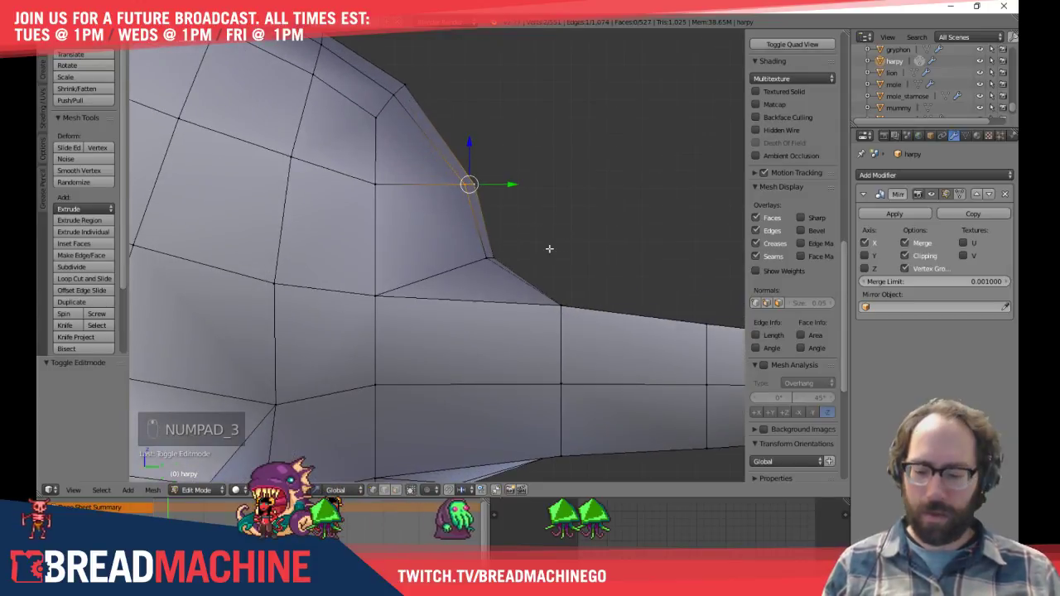
{"action": "key", "text": "g"}
{"action": "left_click", "coordinate": [502, 173]}
Adjust the outermost rump vertex, and raise the vertices just above the tail root by 0.024 along Z with -0.003 along Y
{"action": "right_click", "coordinate": [456, 152]}
{"action": "key", "text": "g"}
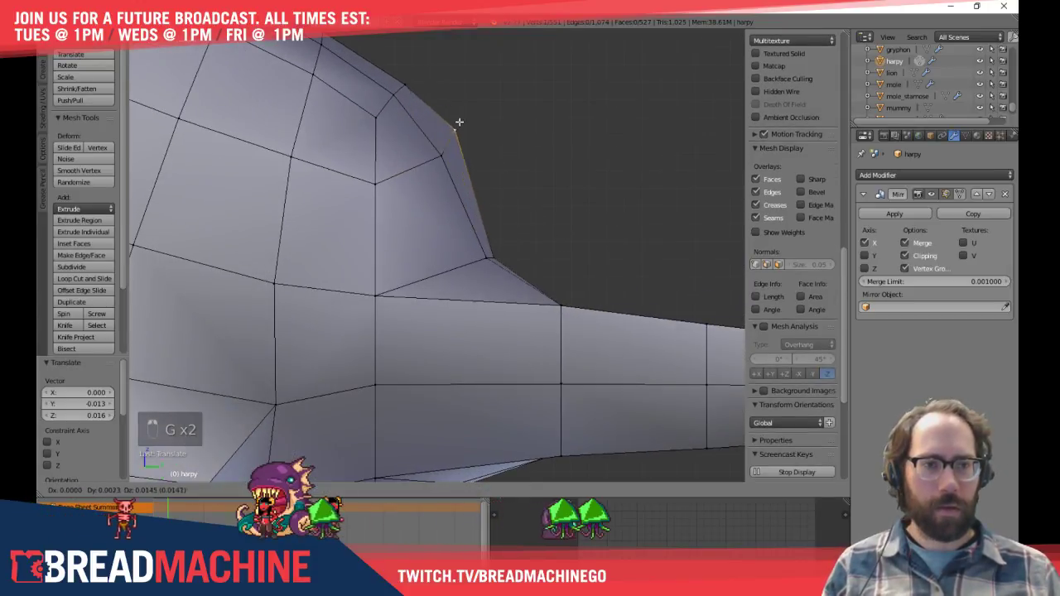
{"action": "left_click", "coordinate": [456, 137]}
{"action": "key", "text": "g"}
{"action": "left_click", "coordinate": [610, 234]}
{"action": "key", "text": "g"}
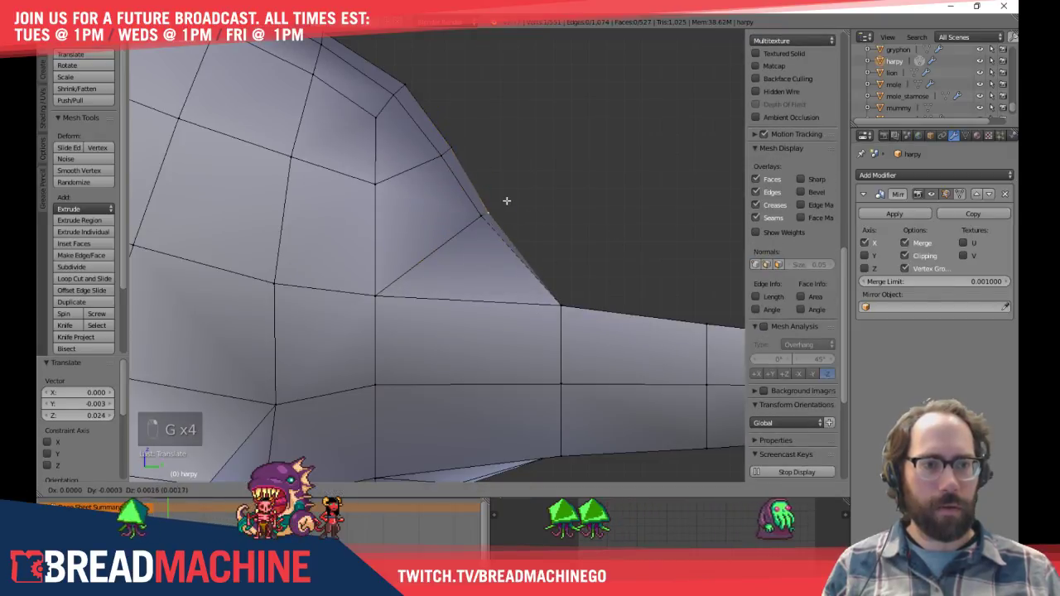
Reposition three side vertices in front of the tail root to even out the edge flow, moving the foremost by 0.007 Y and 0.005 Z
{"action": "key", "text": "g"}
{"action": "key", "text": "g"}
{"action": "key", "text": "g"}
{"action": "left_click", "coordinate": [313, 279]}
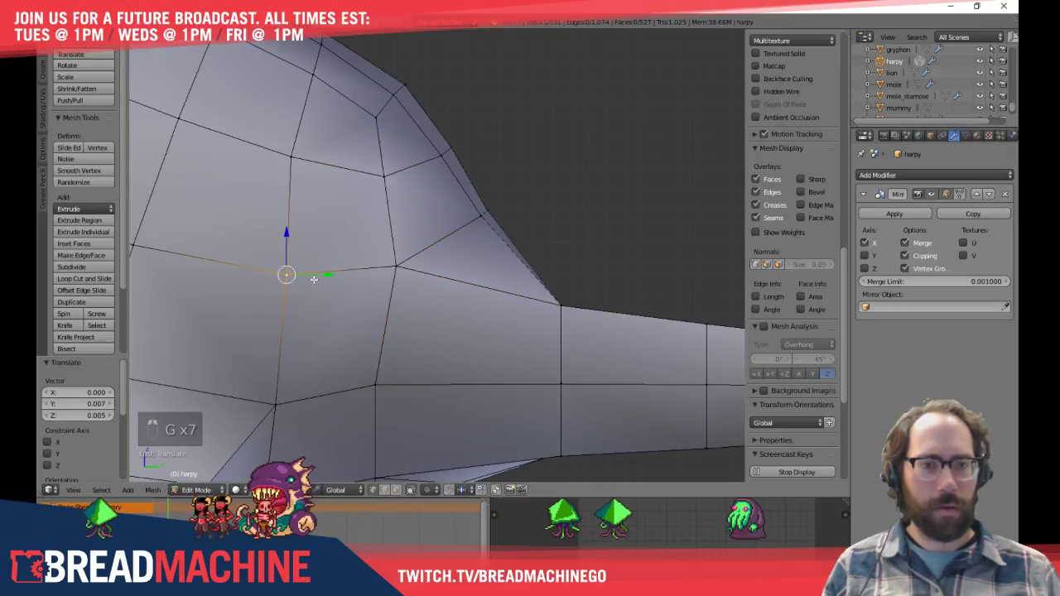
Hide the sidebar, select the upper tail-root vertices through the mesh and reposition them in side view
{"action": "scroll", "coordinate": [534, 303], "scroll_direction": "down", "scroll_amount": 2}
{"action": "key", "text": "a"}
{"action": "key", "text": "z"}
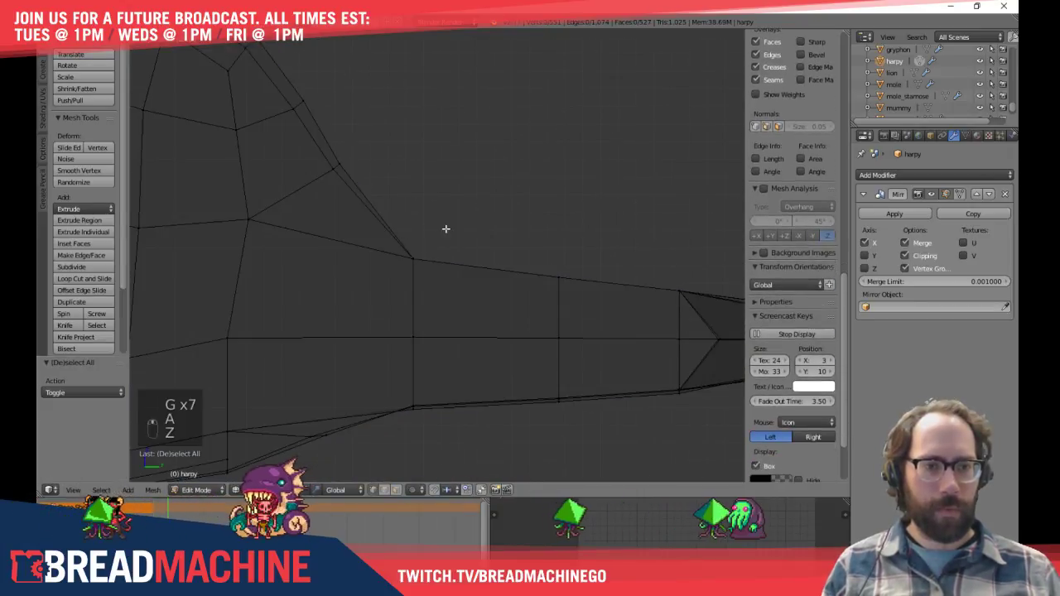
{"action": "key", "text": "n"}
{"action": "left_click_drag", "start_coordinate": [504, 220], "coordinate": [431, 308]}
{"action": "key", "text": "z"}
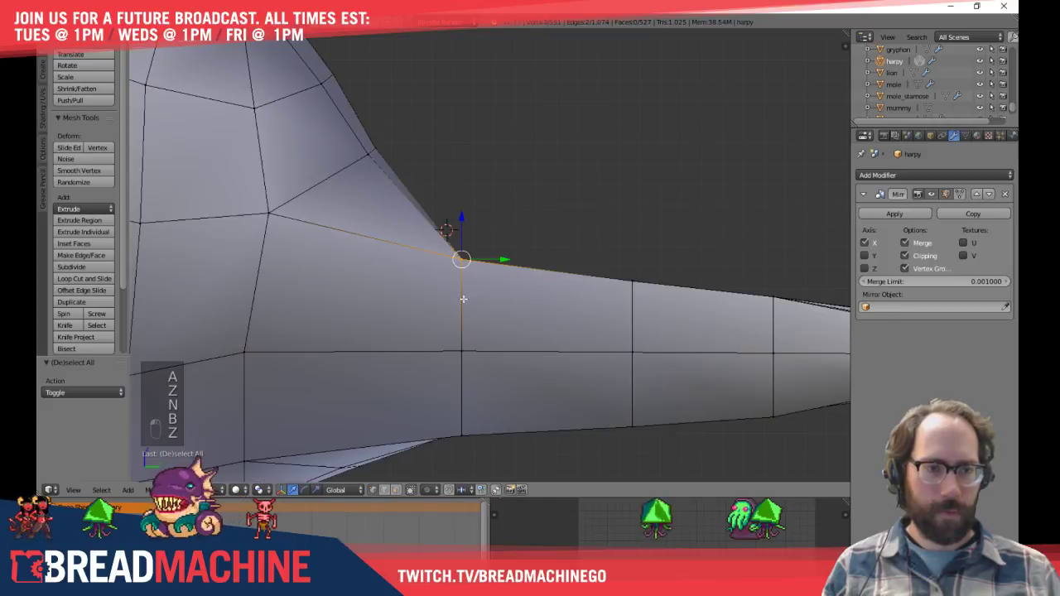
{"action": "key", "text": "h"}
{"action": "key", "text": "ctrl+z"}
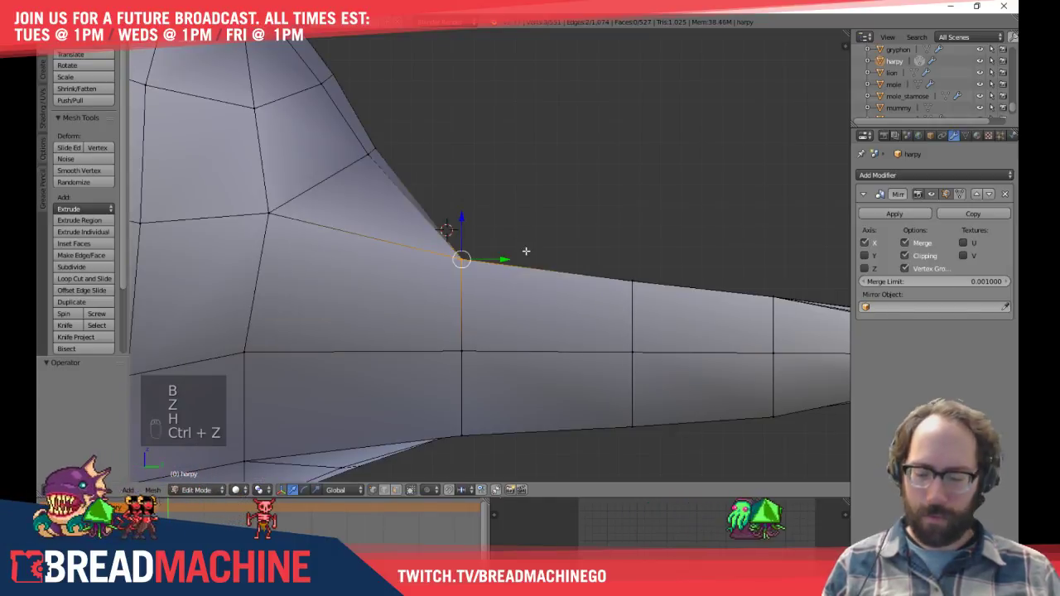
{"action": "key", "text": "g"}
{"action": "left_click", "coordinate": [530, 228]}
{"action": "key", "text": "a"}
Select the three vertices along the tail's upper side edge and lower them by 0.008 along Z
{"action": "scroll", "coordinate": [565, 243], "scroll_direction": "up", "scroll_amount": 2}
{"action": "middle_click_drag", "start_coordinate": [566, 242], "coordinate": [508, 260]}
{"action": "right_click", "coordinate": [433, 303], "text": "shift"}
{"action": "right_click", "coordinate": [692, 422], "text": "shift"}
{"action": "middle_click_drag", "start_coordinate": [690, 421], "coordinate": [592, 278], "text": "shift"}
{"action": "left_click_drag", "start_coordinate": [471, 184], "coordinate": [471, 199]}
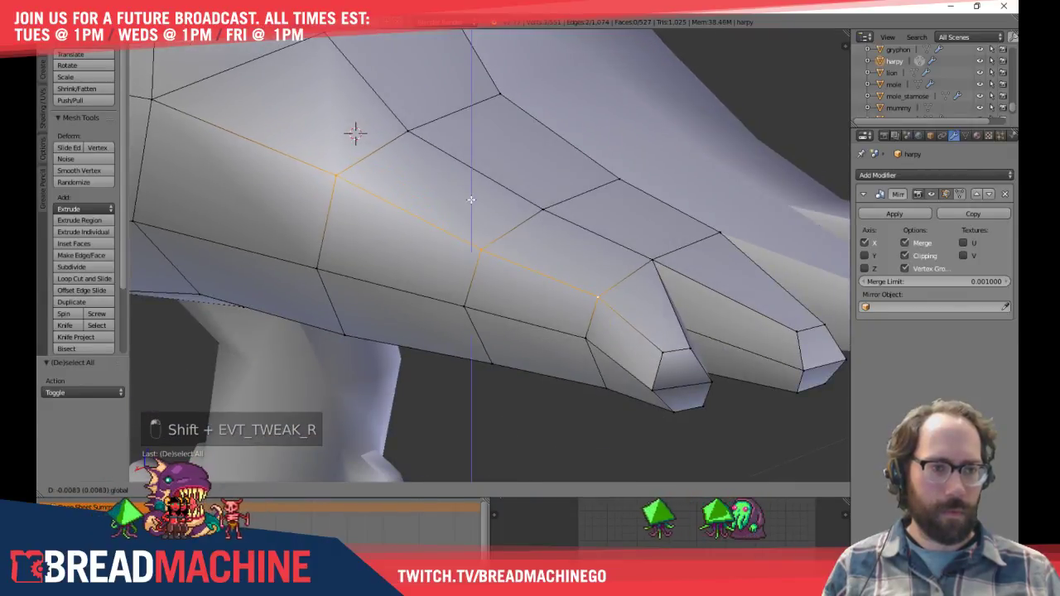
{"action": "left_click", "coordinate": [471, 199]}
Select the three vertices along the tail's lower side edge, raise them about 0.01 along Z and deselect
{"action": "right_click", "coordinate": [360, 333]}
{"action": "key", "text": "g"}
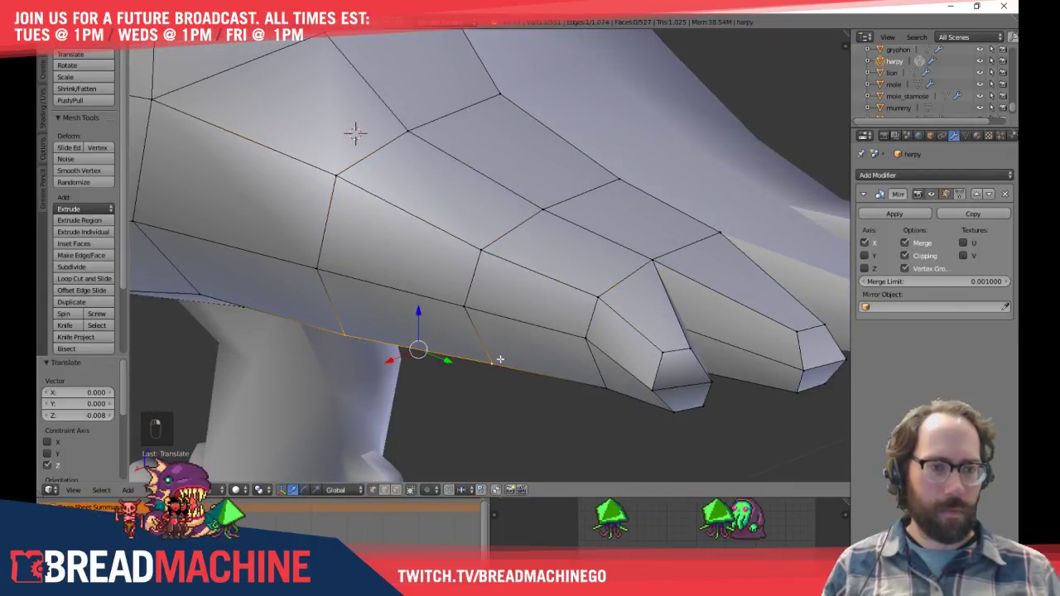
{"action": "key", "text": "KP_3"}
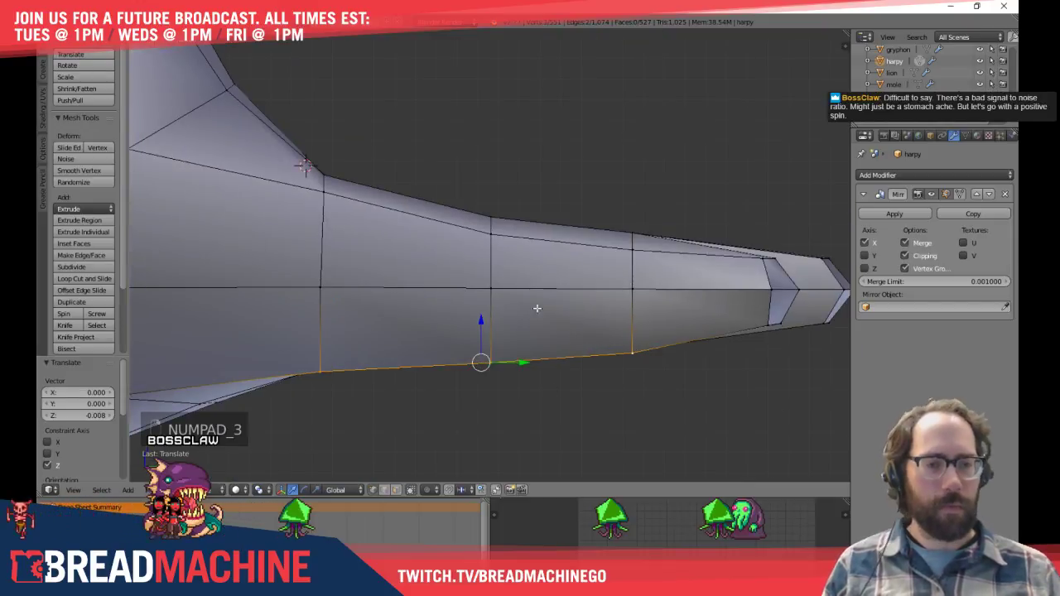
{"action": "key", "text": "g"}
{"action": "key", "text": "z"}
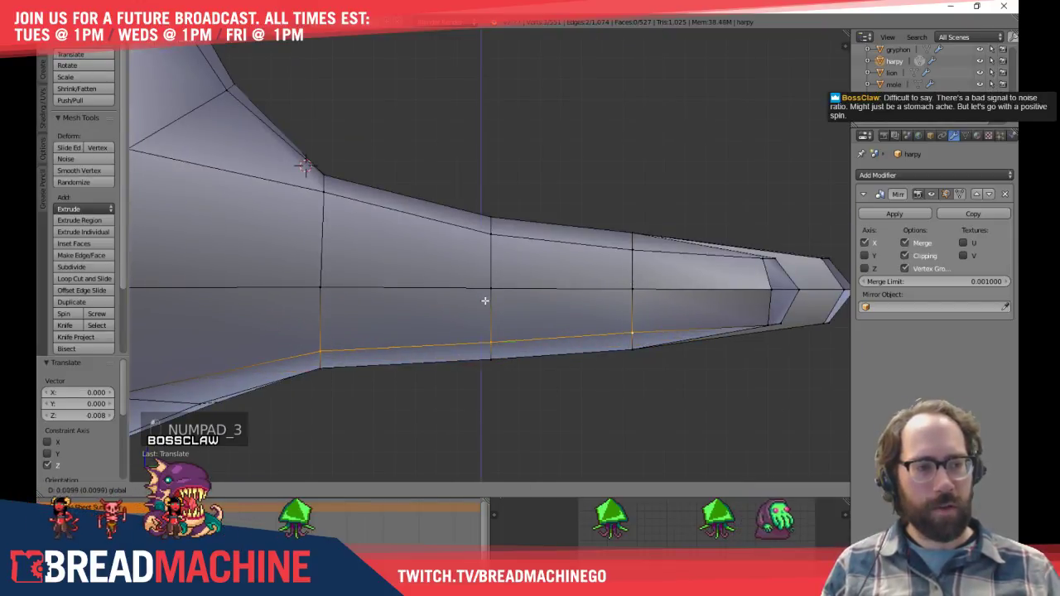
{"action": "left_click", "coordinate": [485, 300]}
{"action": "middle_click_drag", "start_coordinate": [560, 276], "coordinate": [506, 407]}
{"action": "key", "text": "a"}
In top view, align the upper and lower vertices at the outer prong tip's outer corner by scaling them to 0 on X and Y
{"action": "key", "text": "KP_7"}
{"action": "scroll", "coordinate": [548, 305], "scroll_direction": "up", "scroll_amount": 12}
{"action": "middle_click_drag", "start_coordinate": [542, 311], "coordinate": [530, 292]}
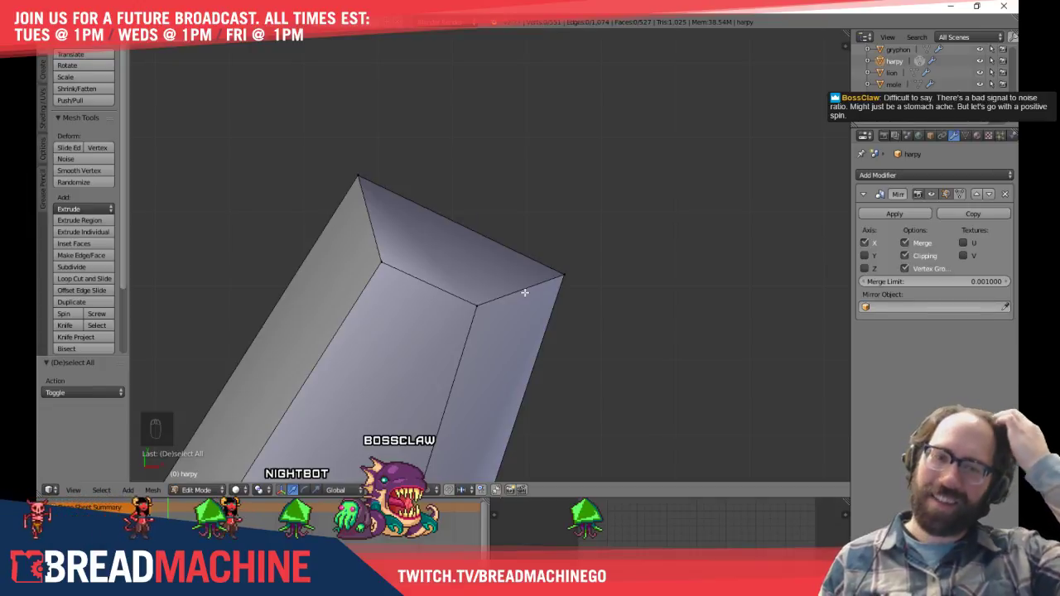
{"action": "key", "text": "z"}
{"action": "key", "text": "z"}
{"action": "key", "text": "z"}
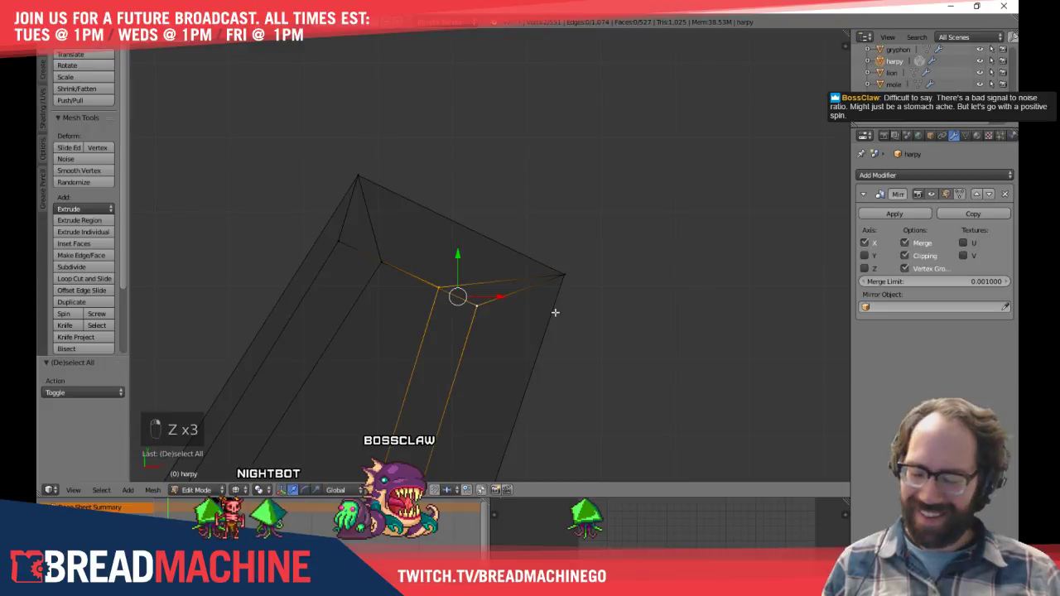
{"action": "key", "text": "s"}
{"action": "key", "text": "x"}
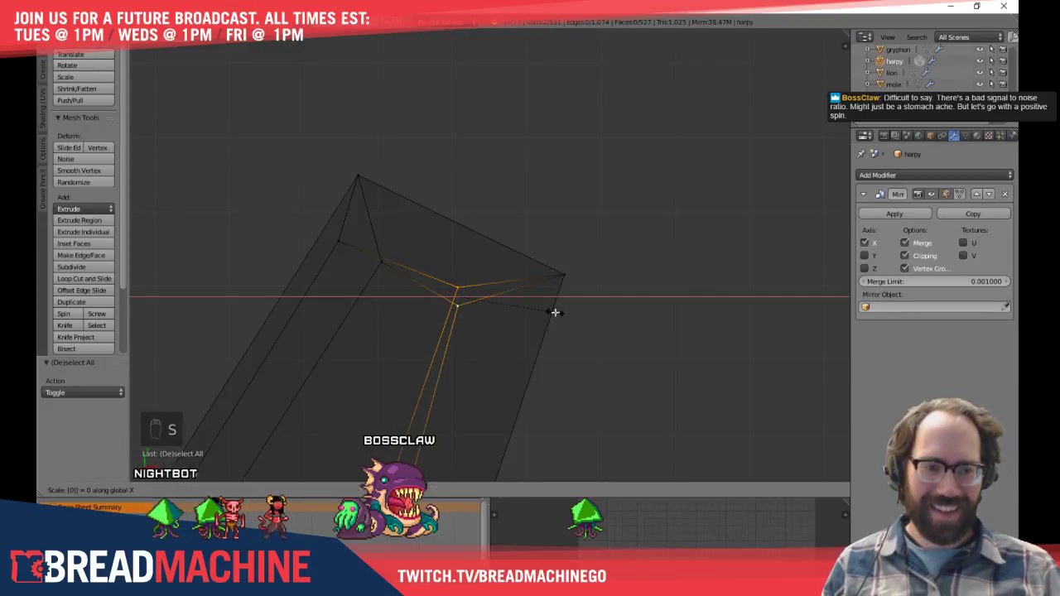
{"action": "key", "text": "0"}
{"action": "key", "text": "Return"}
{"action": "key", "text": "s"}
{"action": "key", "text": "y"}
{"action": "key", "text": "0"}
{"action": "key", "text": "Return"}
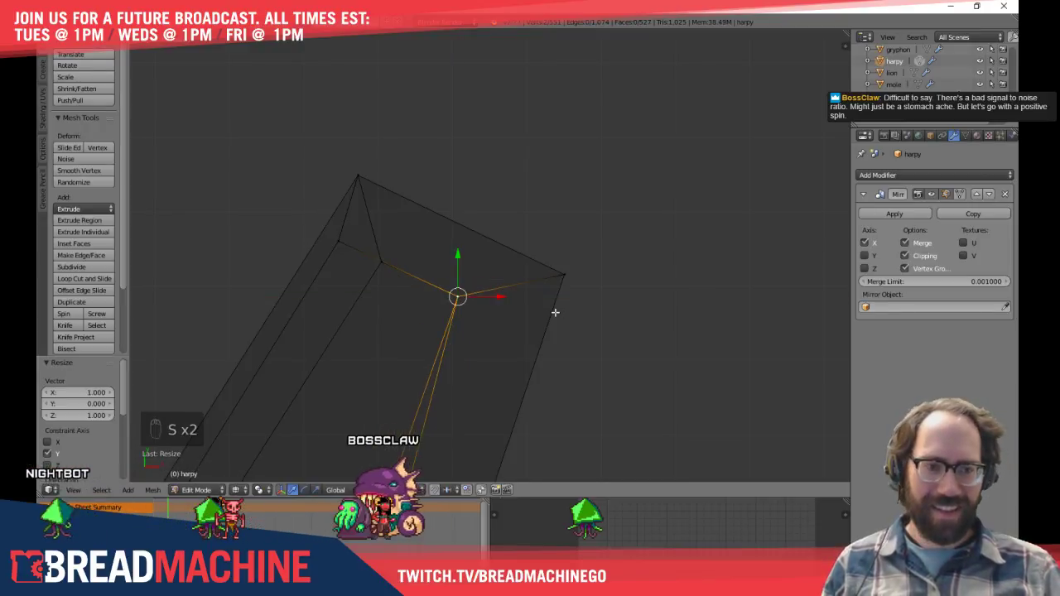
Align the upper and lower vertices at the outer prong tip's inner corner by scaling them to 0 on X and Y
{"action": "key", "text": "a"}
{"action": "right_click", "coordinate": [330, 244]}
{"action": "right_click", "coordinate": [379, 263], "text": "shift"}
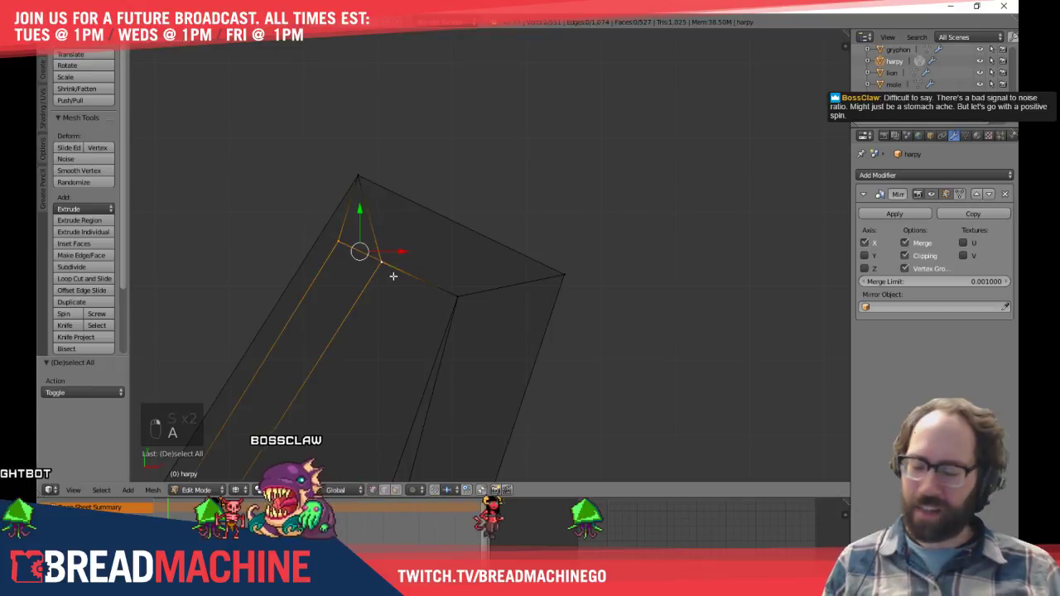
{"action": "key", "text": "s"}
{"action": "key", "text": "x"}
{"action": "key", "text": "0"}
{"action": "key", "text": "s"}
{"action": "key", "text": "y"}
{"action": "key", "text": "0"}
{"action": "key", "text": "Return"}
Select all four aligned vertices at the outer prong's tip and move them by 0.003 along X and -0.002 along Y
{"action": "right_click", "coordinate": [371, 263], "text": "alt"}
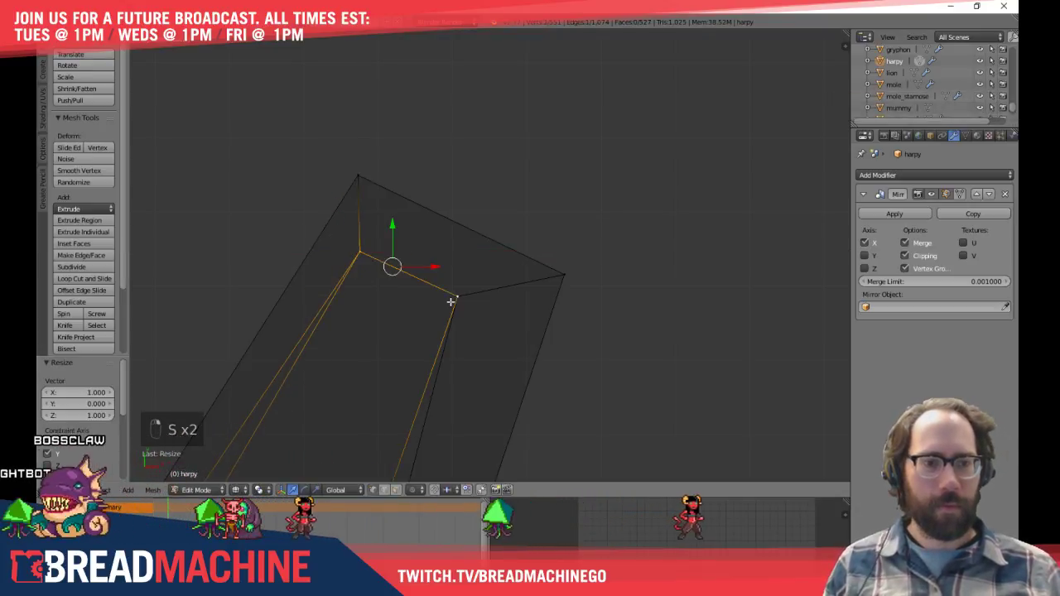
{"action": "key", "text": "z"}
{"action": "key", "text": "z"}
{"action": "left_click_drag", "start_coordinate": [351, 240], "coordinate": [505, 322]}
{"action": "key", "text": "g"}
{"action": "left_click", "coordinate": [525, 345]}
{"action": "scroll", "coordinate": [525, 345], "scroll_direction": "down", "scroll_amount": 4}
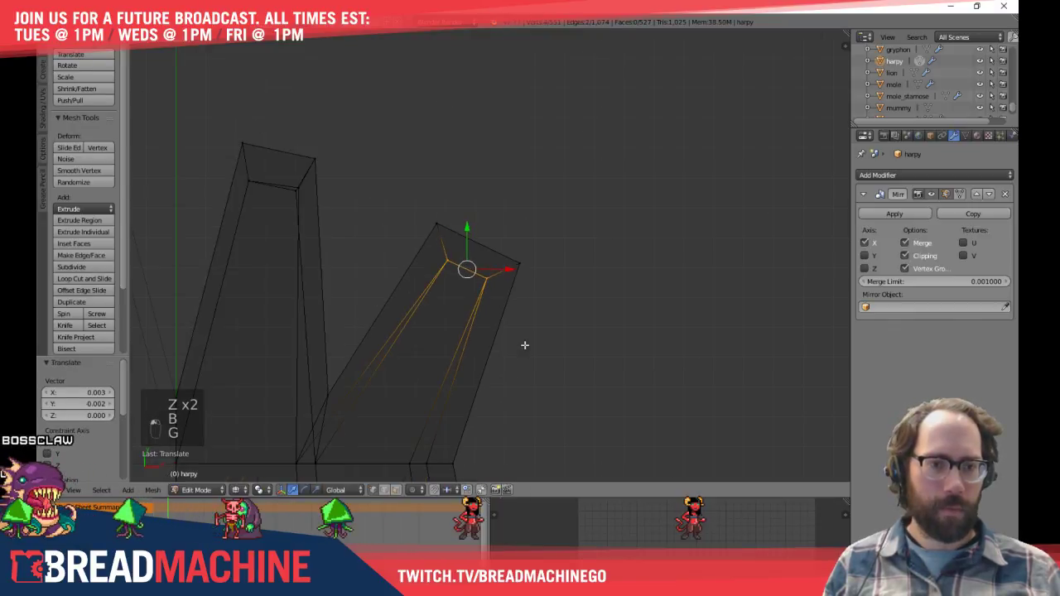
{"action": "scroll", "coordinate": [518, 248], "scroll_direction": "up", "scroll_amount": 3}
{"action": "key", "text": "z"}
{"action": "middle_click_drag", "start_coordinate": [513, 259], "coordinate": [307, 350]}
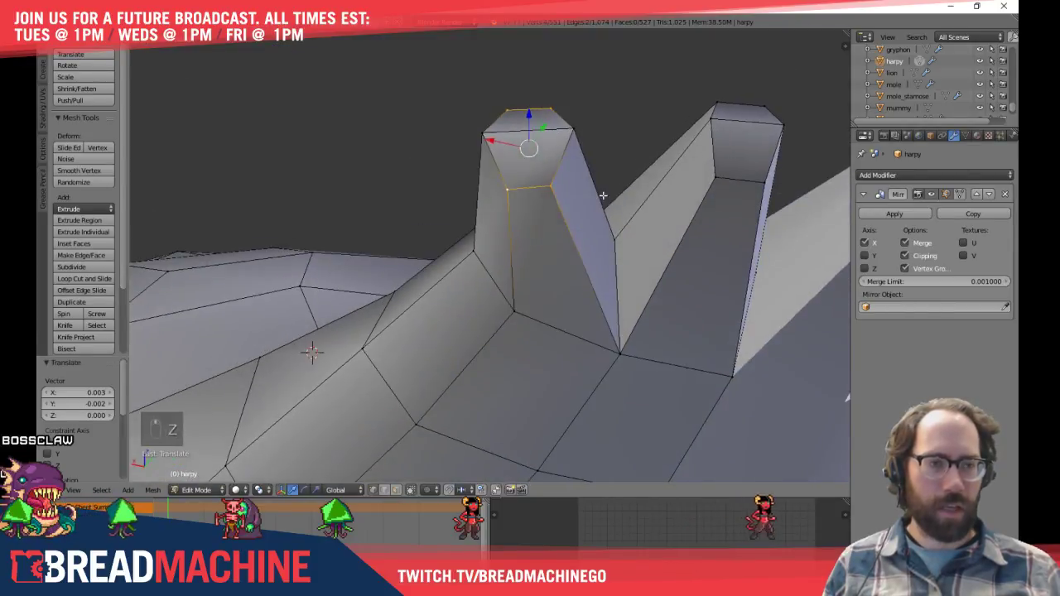
Align the upper and lower vertices at the fork between the two prongs by scaling them to 0 on X
{"action": "key", "text": "a"}
{"action": "scroll", "coordinate": [630, 369], "scroll_direction": "up", "scroll_amount": 2}
{"action": "key", "text": "KP_7"}
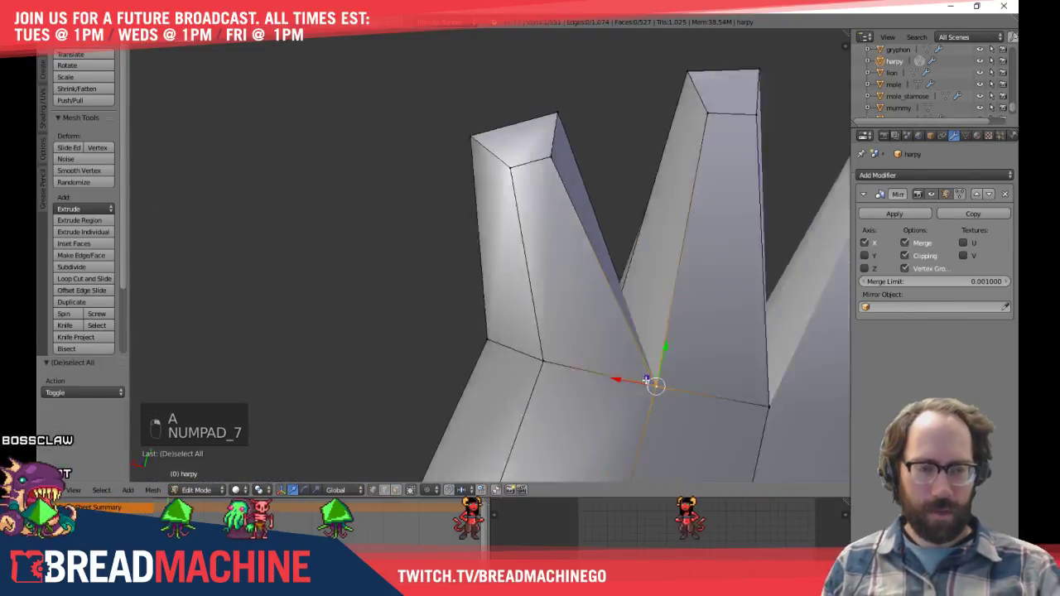
{"action": "scroll", "coordinate": [502, 339], "scroll_direction": "up", "scroll_amount": 2}
{"action": "right_click", "coordinate": [553, 338], "text": "shift"}
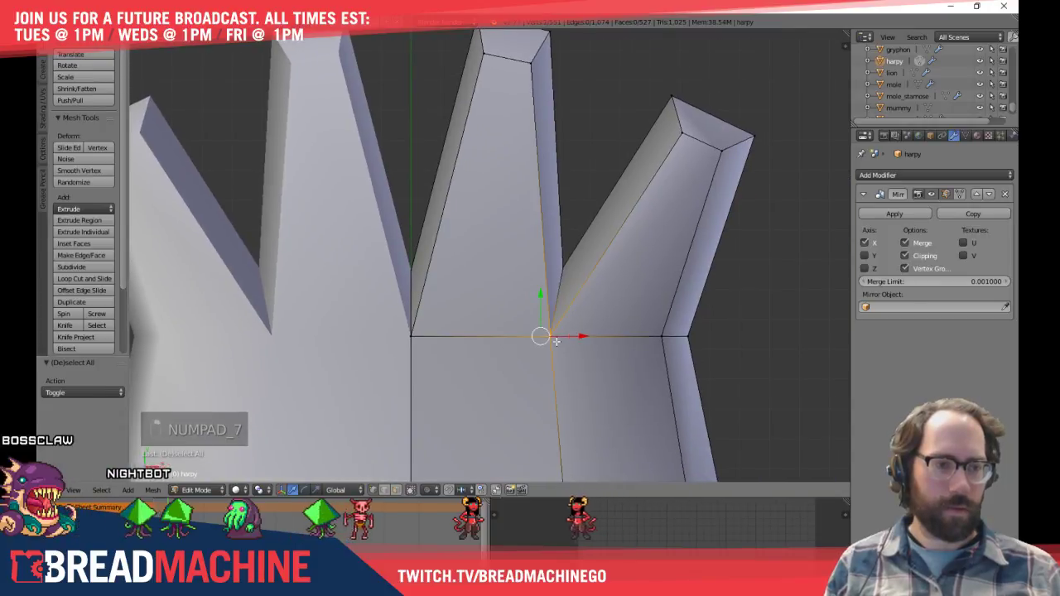
{"action": "middle_click_drag", "start_coordinate": [569, 356], "coordinate": [483, 347], "text": "shift"}
{"action": "key", "text": "z"}
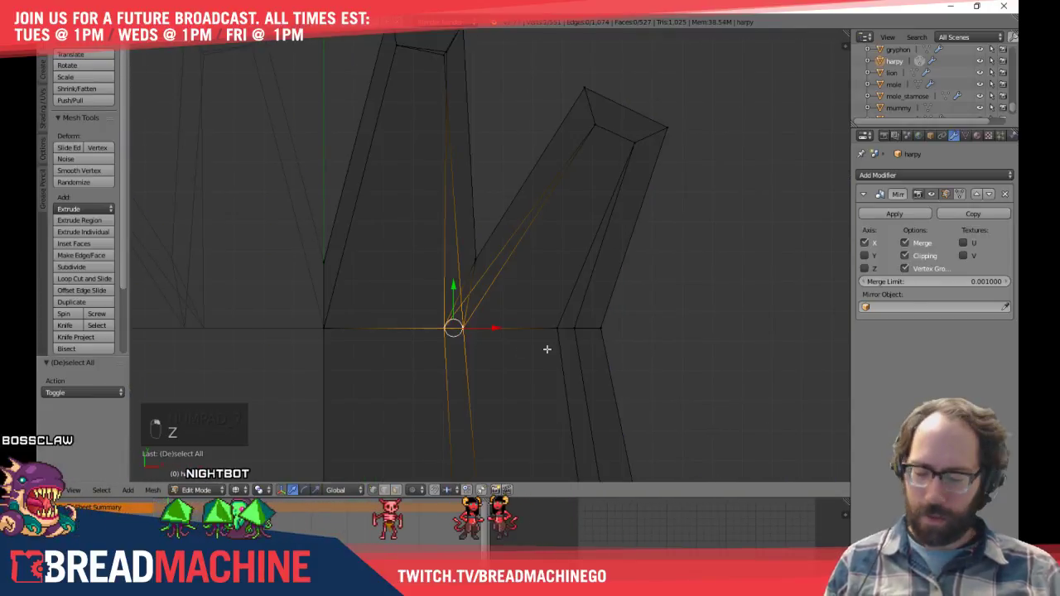
{"action": "key", "text": "s"}
{"action": "key", "text": "x"}
{"action": "key", "text": "0"}
{"action": "key", "text": "Return"}
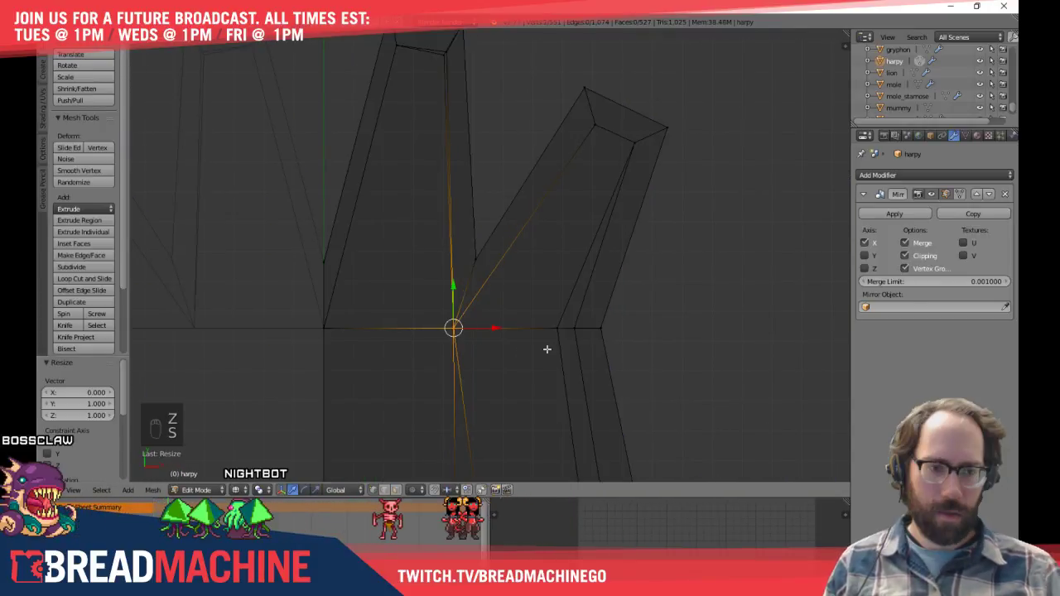
{"action": "key", "text": "a"}
{"action": "scroll", "coordinate": [453, 331], "scroll_direction": "down", "scroll_amount": 3}
{"action": "key", "text": "z"}
{"action": "mouse_move", "coordinate": [452, 331]}
{"action": "middle_mouse_down"}
{"action": "mouse_move", "coordinate": [326, 248]}
{"action": "mouse_move", "coordinate": [476, 366]}
{"action": "mouse_move", "coordinate": [473, 356]}
{"action": "middle_mouse_up"}
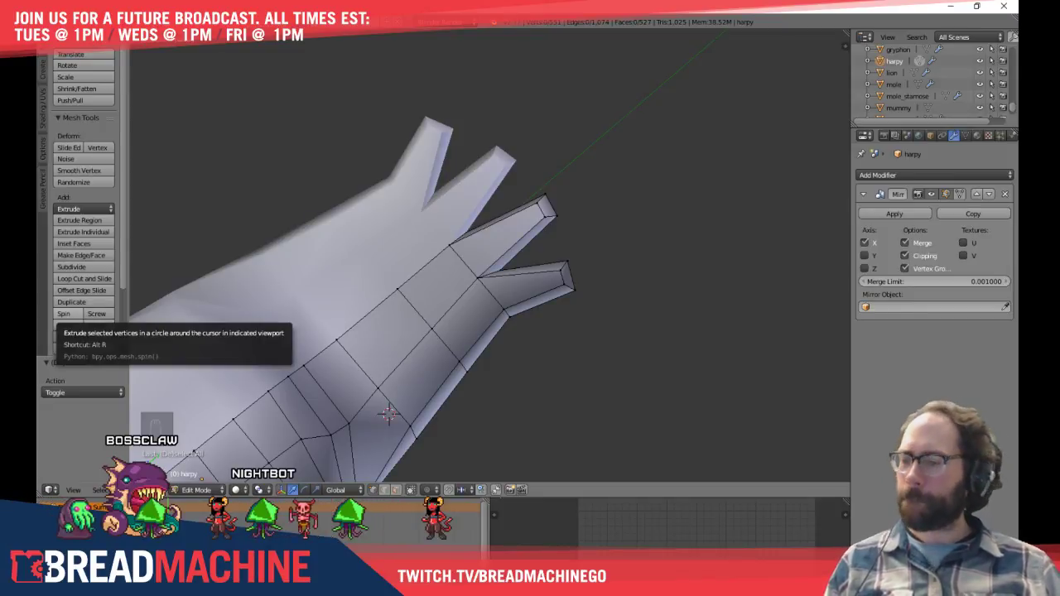
{"action": "key", "text": "alt+Tab"}
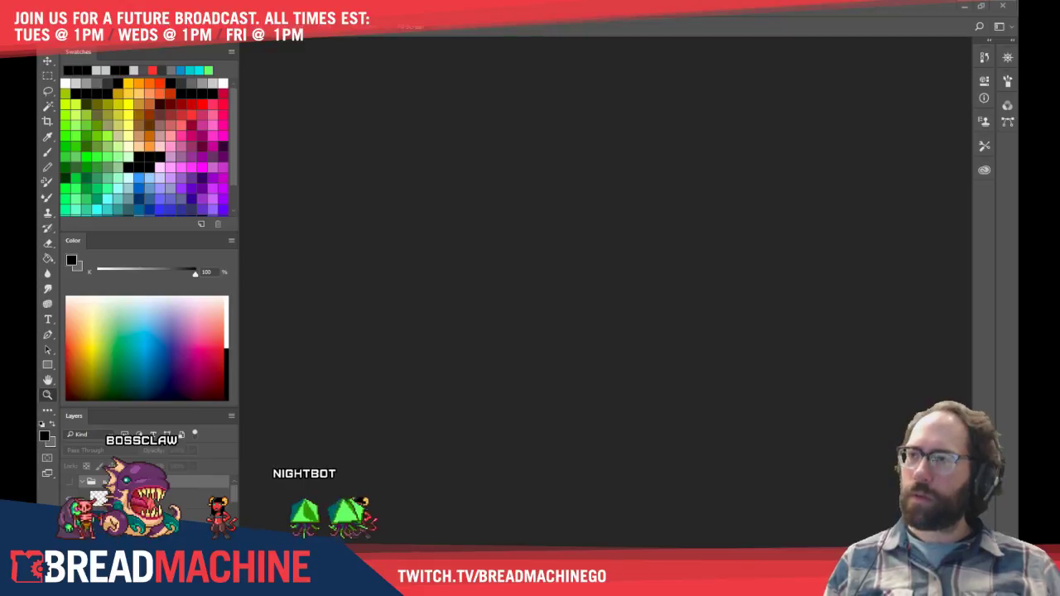
{"action": "left_click_drag", "start_coordinate": [0, 109], "coordinate": [0, 111]}
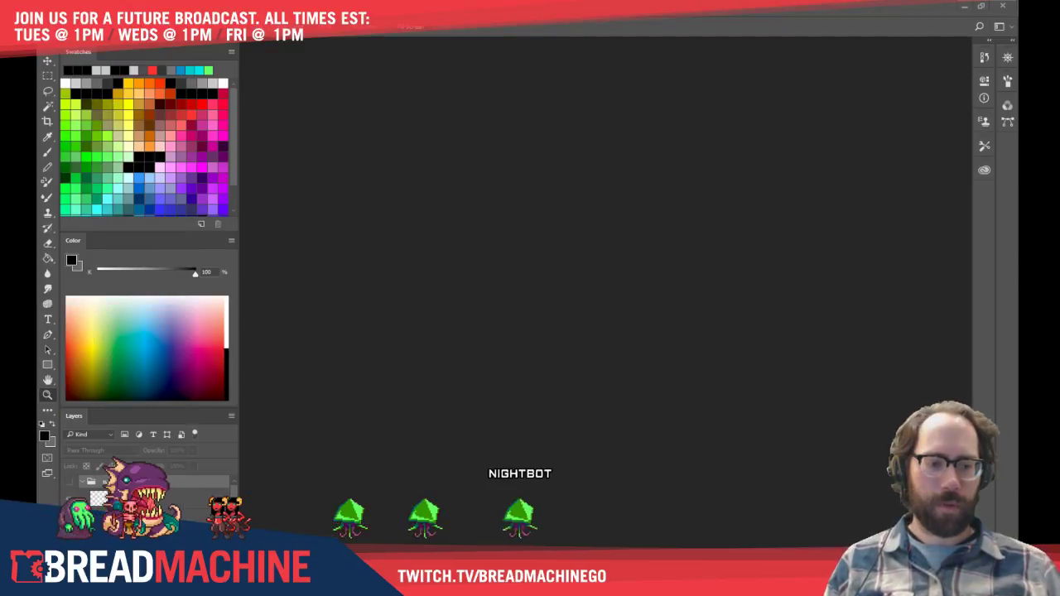
{"action": "key", "text": "alt+Tab"}
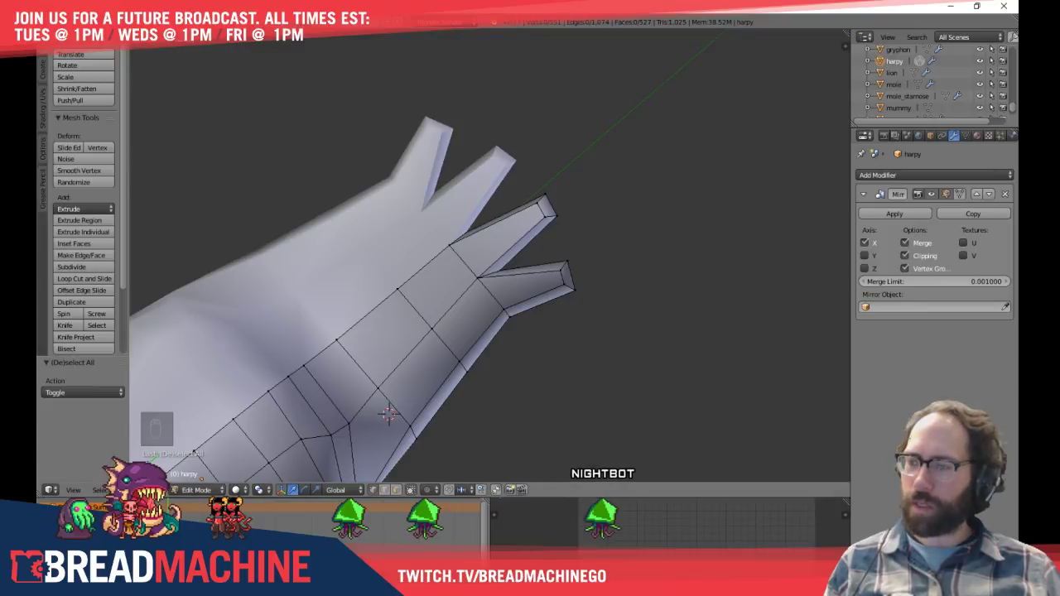
{"action": "key", "text": "alt+Tab"}
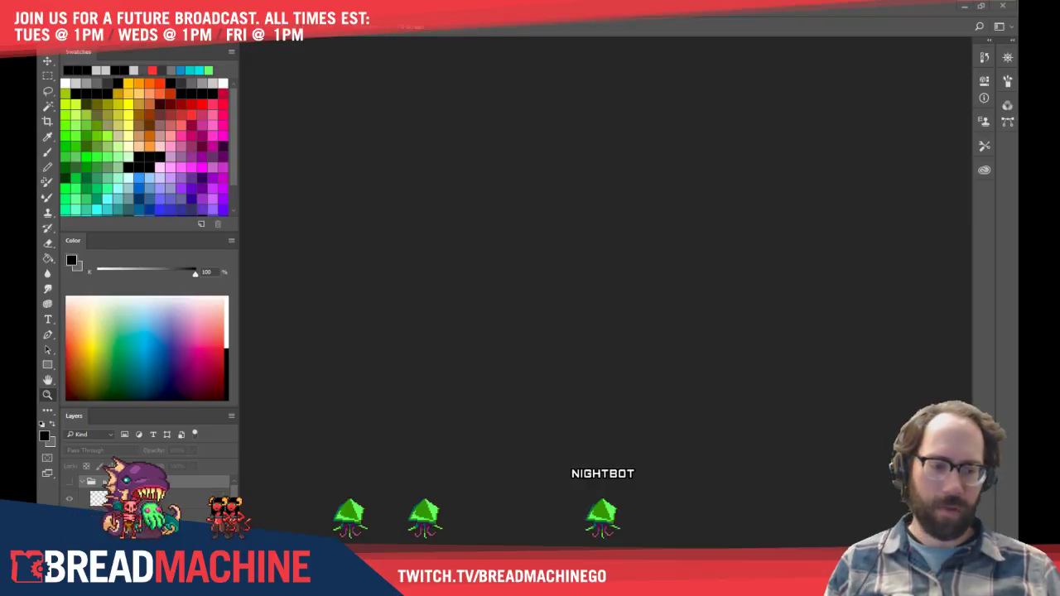
{"action": "key", "text": "alt+Tab"}
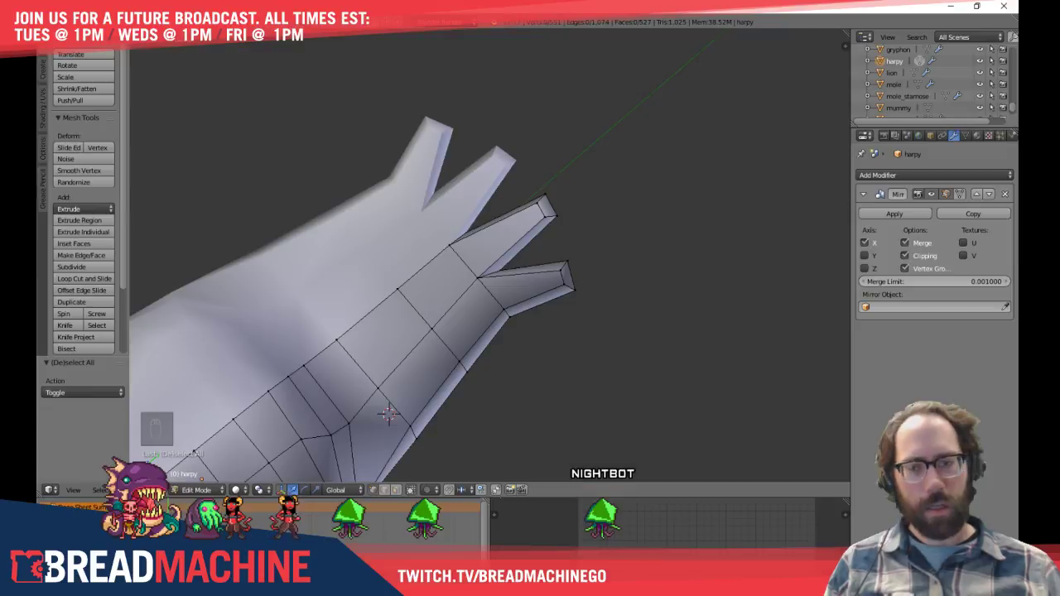
Save the file and add one centred loop cut across the outer tail prong
{"action": "key", "text": "ctrl+s"}
{"action": "left_click", "coordinate": [486, 236]}
{"action": "key", "text": "KP_7"}
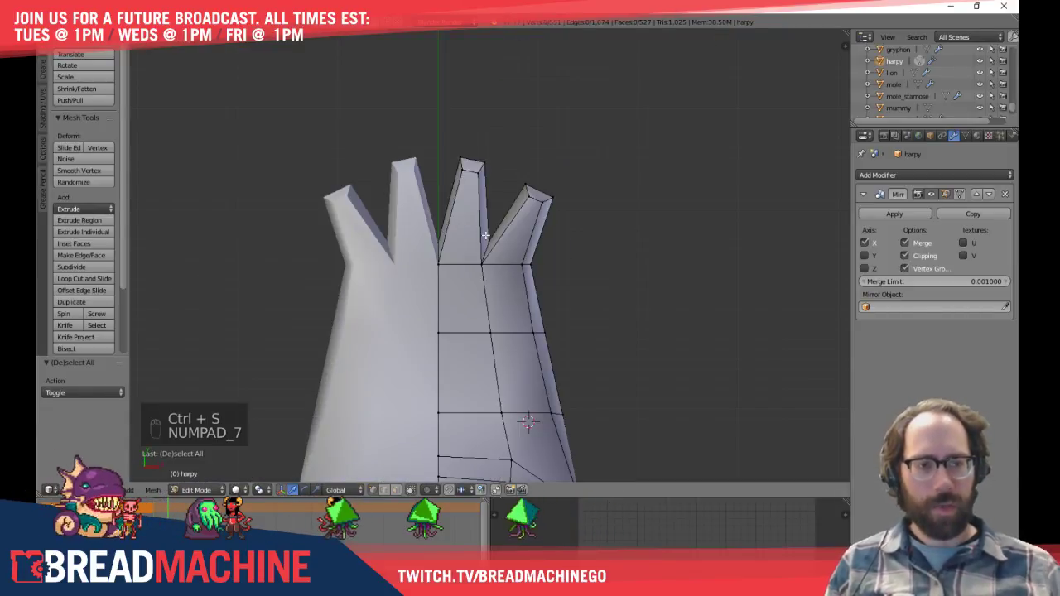
{"action": "scroll", "coordinate": [485, 235], "scroll_direction": "up", "scroll_amount": 4}
{"action": "scroll", "coordinate": [535, 218], "scroll_direction": "down", "scroll_amount": 1}
{"action": "key", "text": "ctrl+r"}
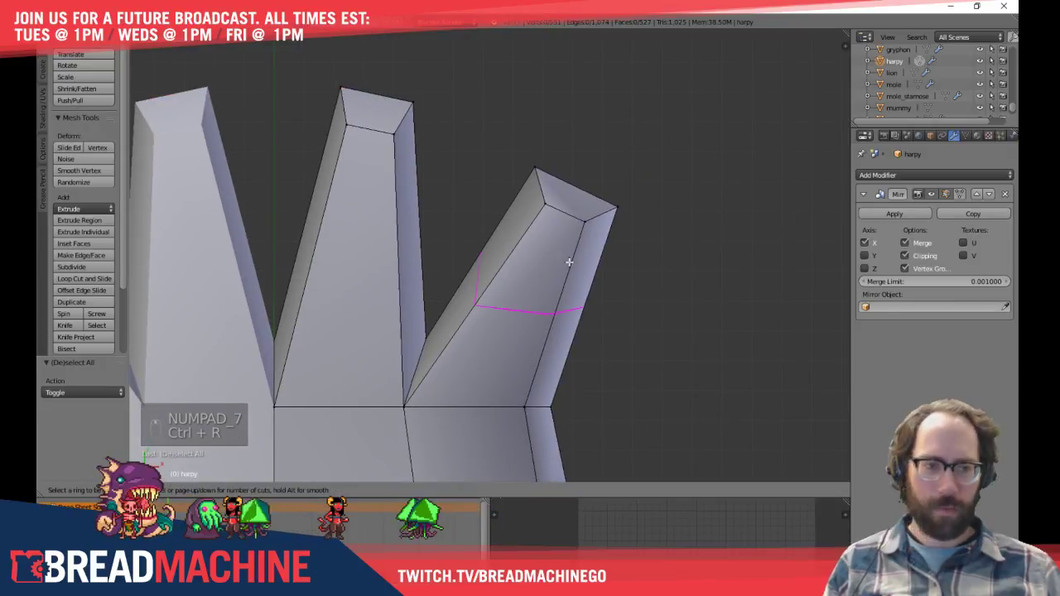
{"action": "left_click", "coordinate": [565, 258]}
{"action": "right_click", "coordinate": [570, 278]}
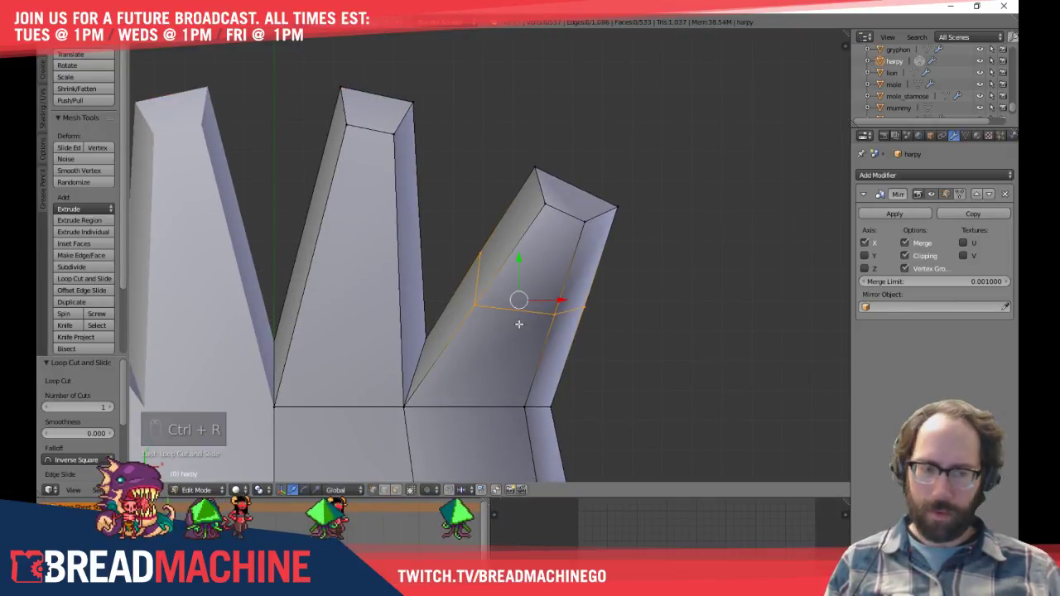
In vertex select mode, move the new loop's inner upper and lower vertices by 0.005 along X and 0.008 along Y
{"action": "key", "text": "ctrl+Tab"}
{"action": "left_click", "coordinate": [483, 307]}
{"action": "key", "text": "z"}
{"action": "right_click", "coordinate": [474, 305]}
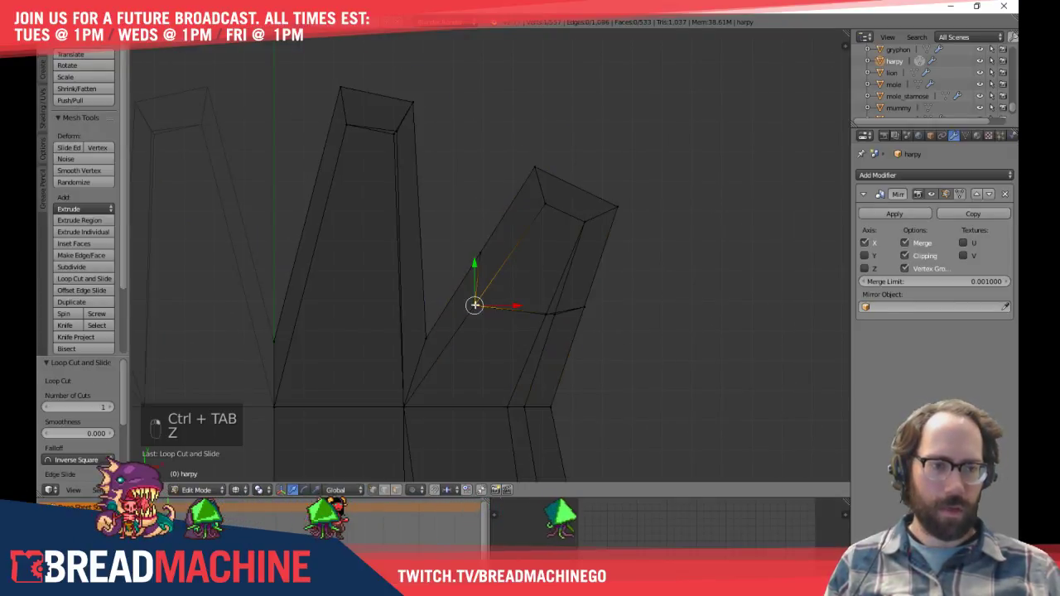
{"action": "key", "text": "a"}
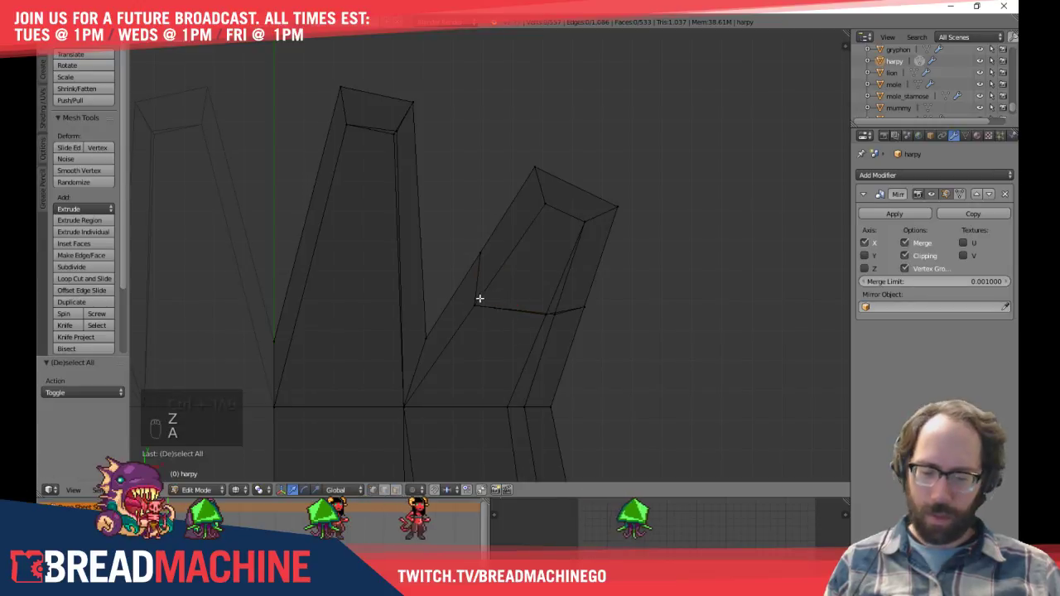
{"action": "key", "text": "b"}
{"action": "key", "text": "h"}
{"action": "key", "text": "ctrl+z"}
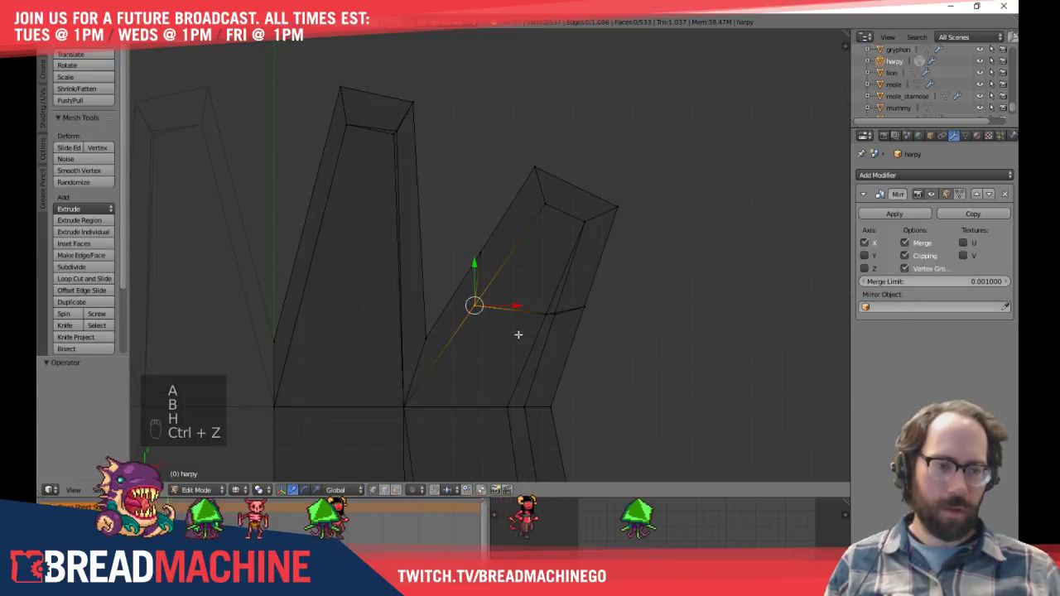
{"action": "key", "text": "g"}
{"action": "left_click", "coordinate": [513, 331]}
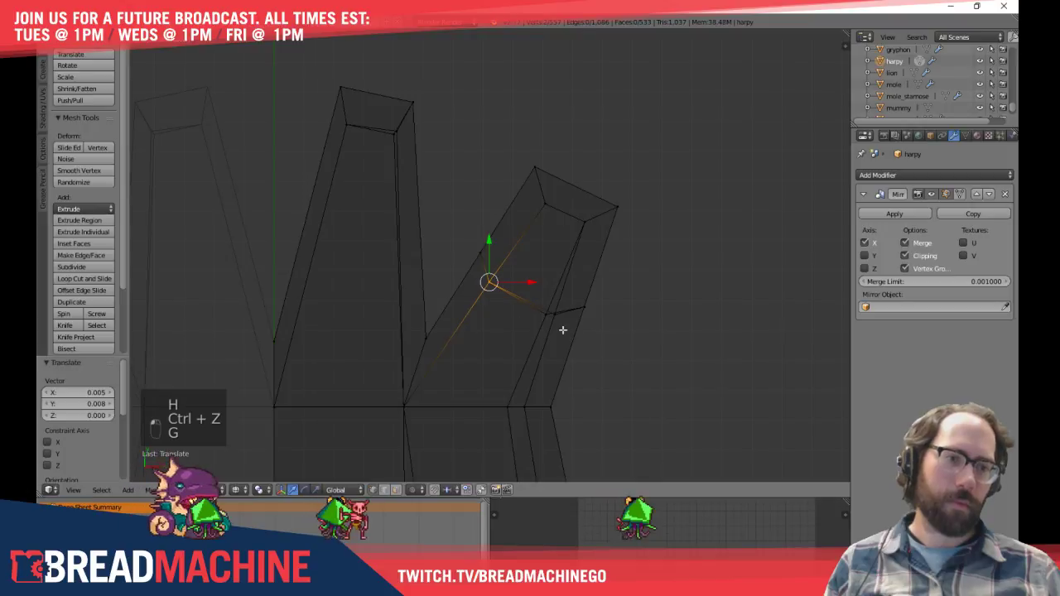
Move the loop's outer-side vertices by -0.0039 X and 0.0067 Y, and shift the outermost vertex by -0.004 X and -0.003 Y
{"action": "key", "text": "a"}
{"action": "key", "text": "b"}
{"action": "left_click_drag", "start_coordinate": [542, 293], "coordinate": [613, 349]}
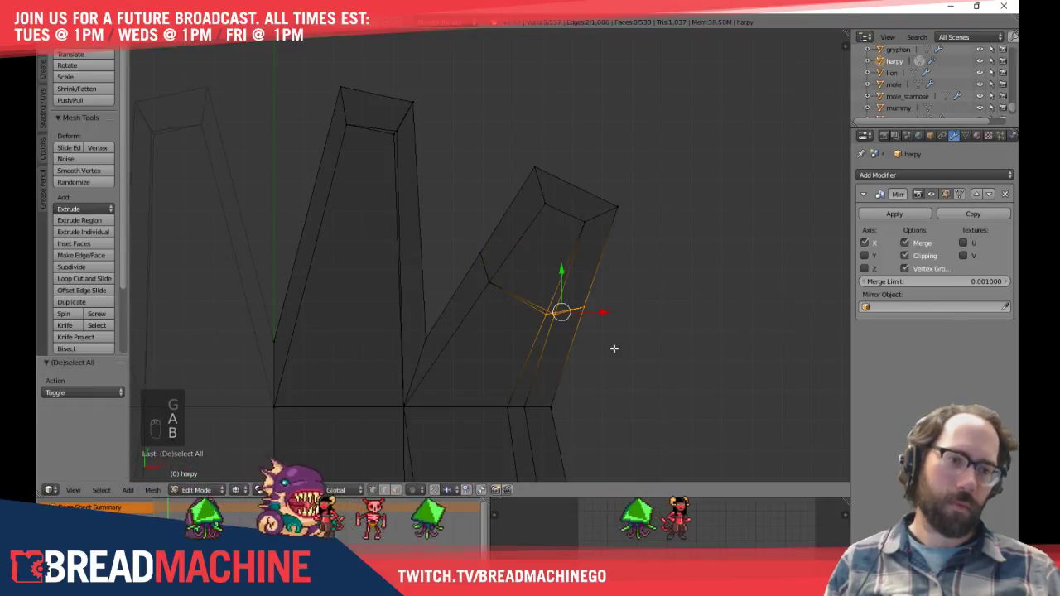
{"action": "key", "text": "g"}
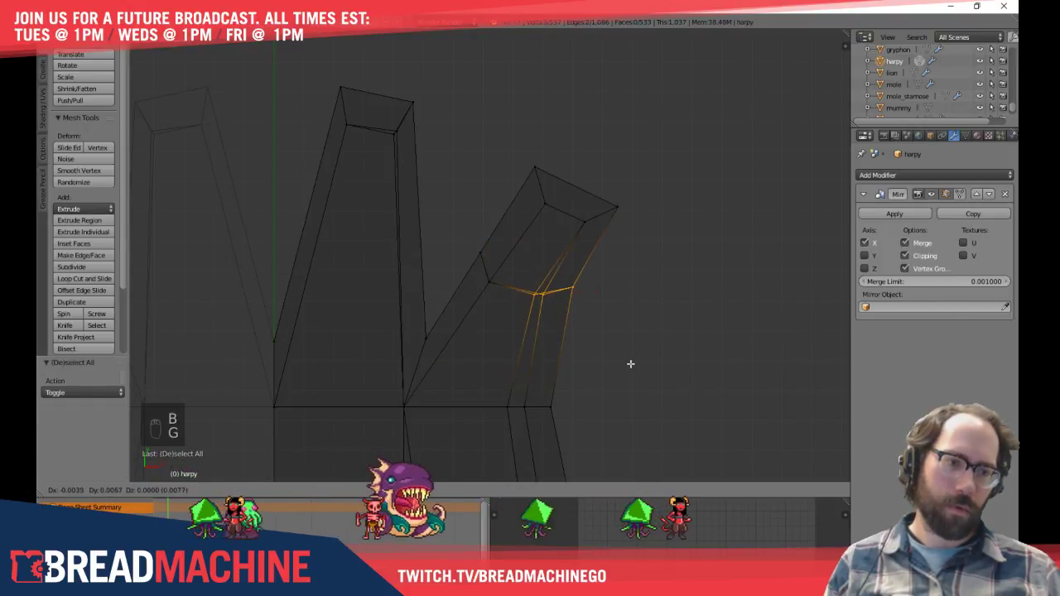
{"action": "left_click", "coordinate": [630, 364]}
{"action": "key", "text": "g"}
{"action": "left_click", "coordinate": [586, 296]}
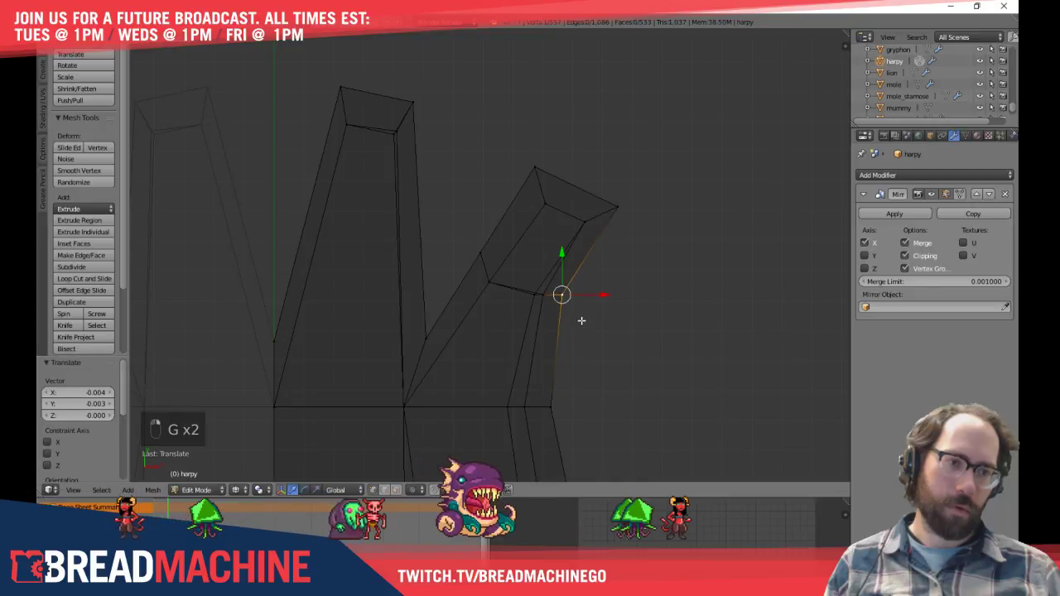
Move the outer tail prong's two outer tip corners inward, shifting the outermost one by -0.004 X and 0.002 Y
{"action": "right_click", "coordinate": [551, 178]}
{"action": "key", "text": "g"}
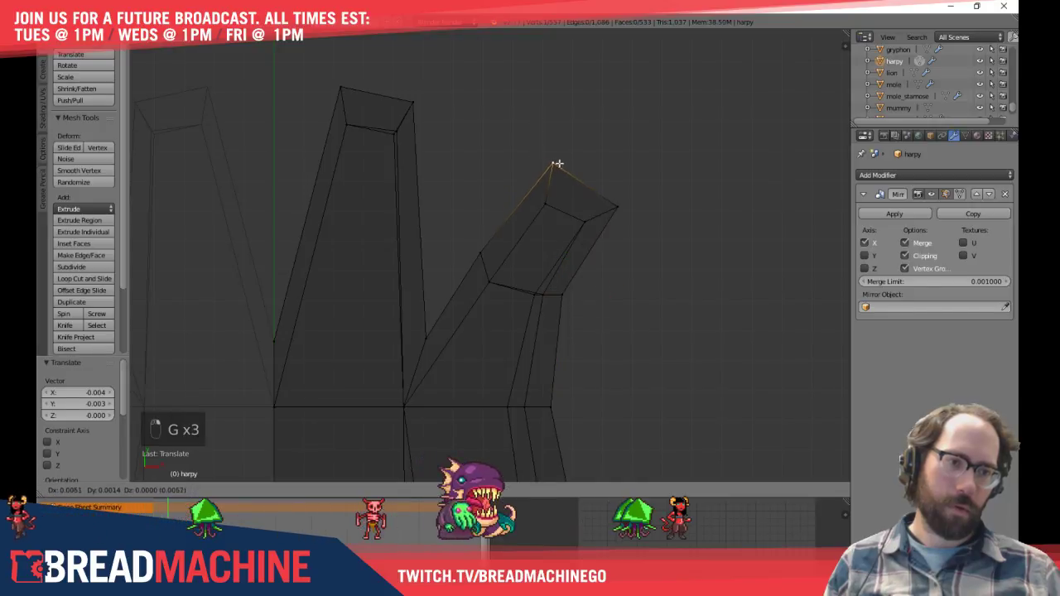
{"action": "key", "text": "g"}
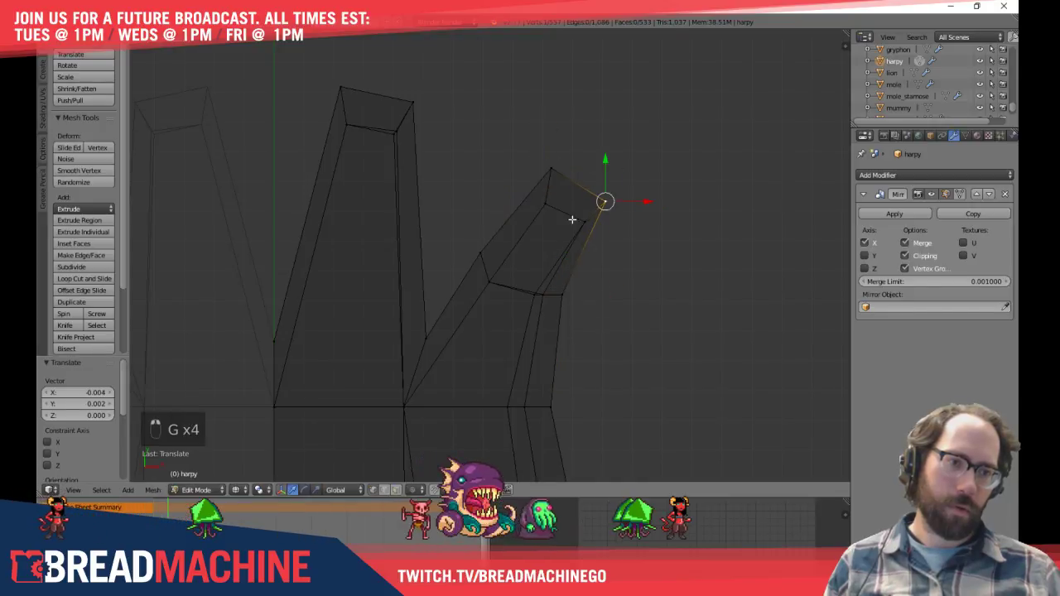
{"action": "key", "text": "a"}
{"action": "key", "text": "a"}
{"action": "key", "text": "a"}
{"action": "key", "text": "z"}
{"action": "key", "text": "a"}
{"action": "key", "text": "z"}
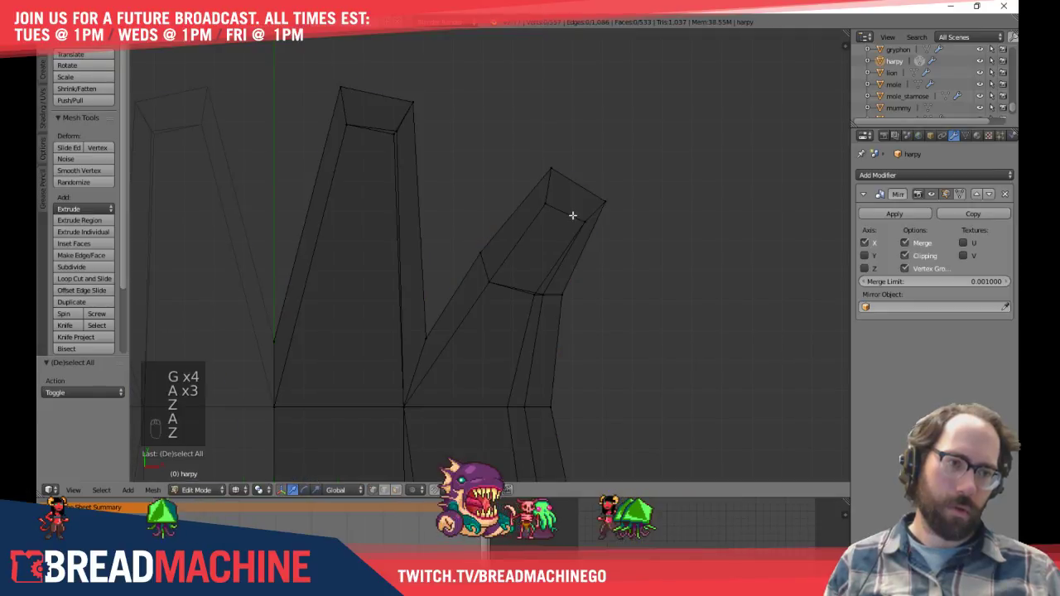
Select the overlapping inner corner vertices at the outer prong's tip and move them slightly inward to even out the tip
{"action": "key", "text": "n"}
{"action": "key", "text": "b"}
{"action": "left_click_drag", "start_coordinate": [499, 211], "coordinate": [544, 260]}
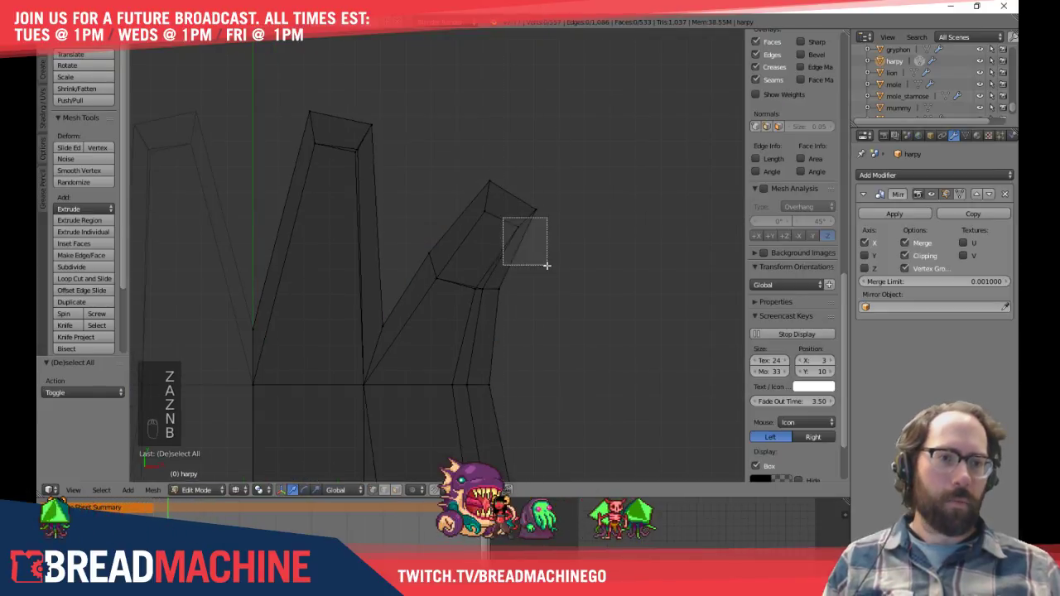
{"action": "key", "text": "g"}
{"action": "left_click", "coordinate": [538, 278]}
{"action": "key", "text": "a"}
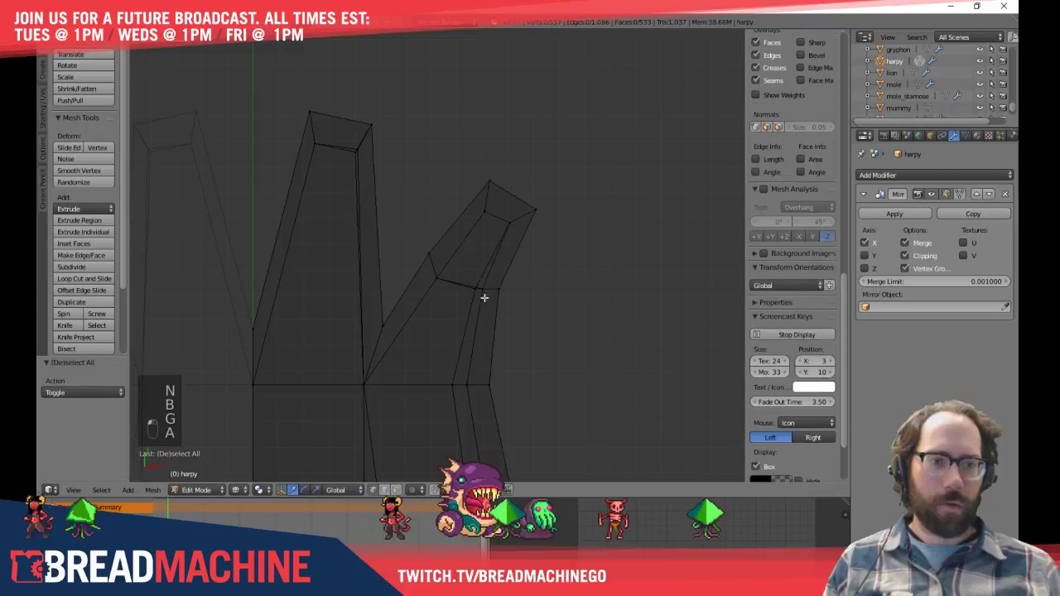
Add one loop cut across the middle of the inner tail prong
{"action": "middle_click_drag", "start_coordinate": [466, 295], "coordinate": [549, 312], "text": "shift"}
{"action": "key", "text": "ctrl+r"}
{"action": "left_click", "coordinate": [439, 236]}
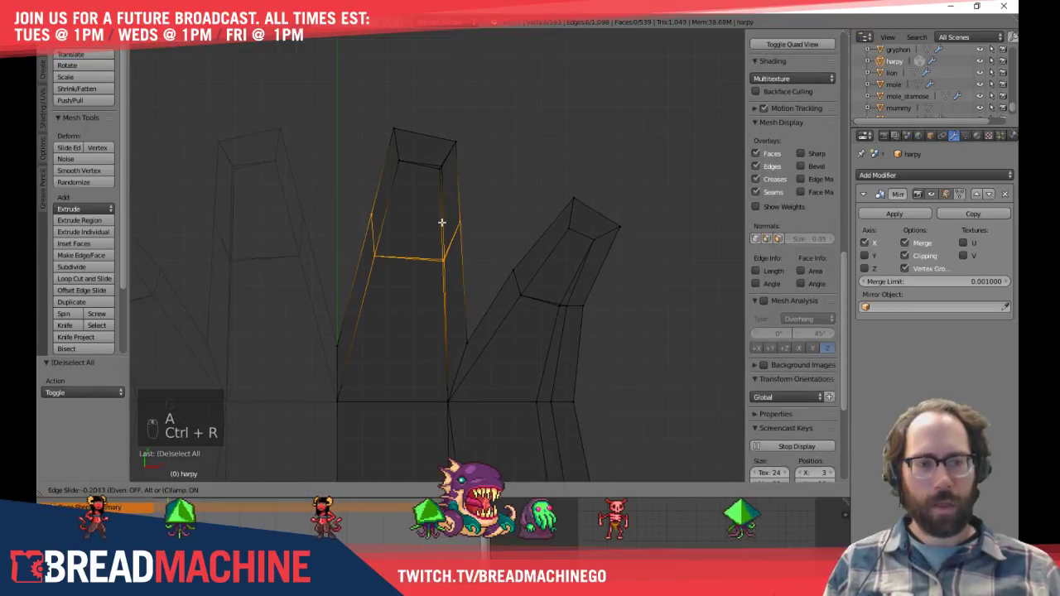
{"action": "left_click", "coordinate": [397, 260]}
Lower the new loop's two side vertices by about 0.008 along Y and shift the whole loop by -0.003 X and 0.004 Y
{"action": "key", "text": "a"}
{"action": "right_click", "coordinate": [367, 222]}
{"action": "right_click", "coordinate": [463, 223], "text": "shift"}
{"action": "key", "text": "g"}
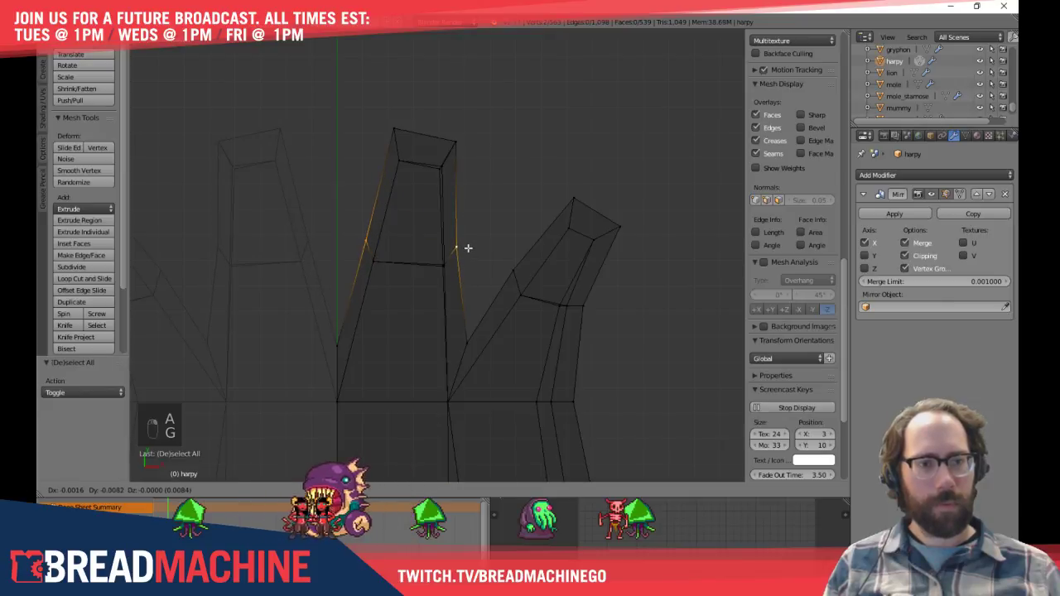
{"action": "left_click", "coordinate": [468, 249]}
{"action": "right_click", "coordinate": [432, 268], "text": "alt"}
{"action": "key", "text": "g"}
{"action": "left_click", "coordinate": [487, 280]}
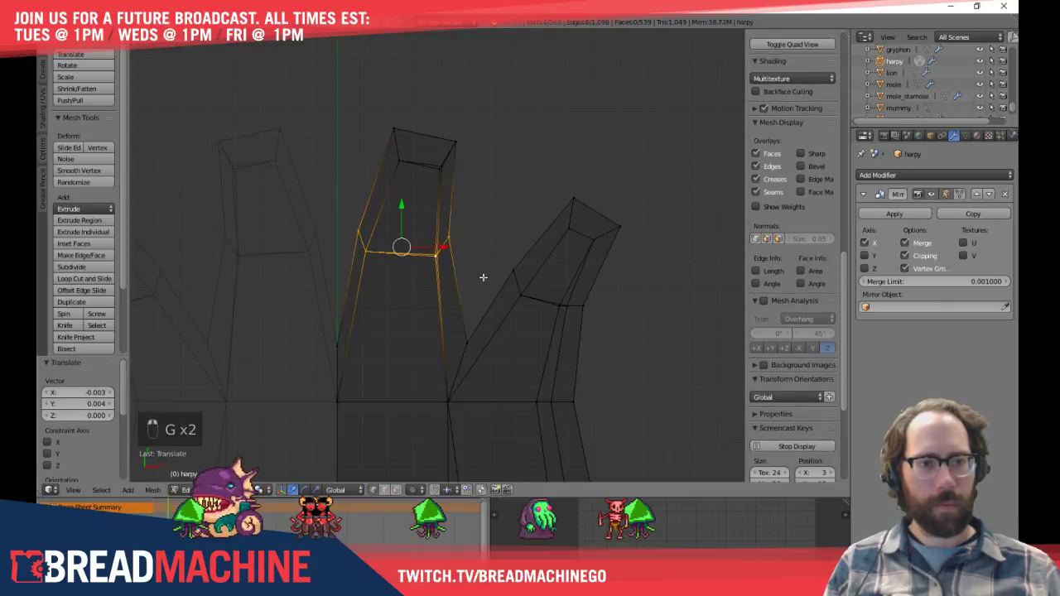
Rotate the inner prong's upper section outward and reposition it, finishing with a move of 0.001 X and -0.001 Y
{"action": "key", "text": "b"}
{"action": "left_click_drag", "start_coordinate": [375, 103], "coordinate": [499, 170]}
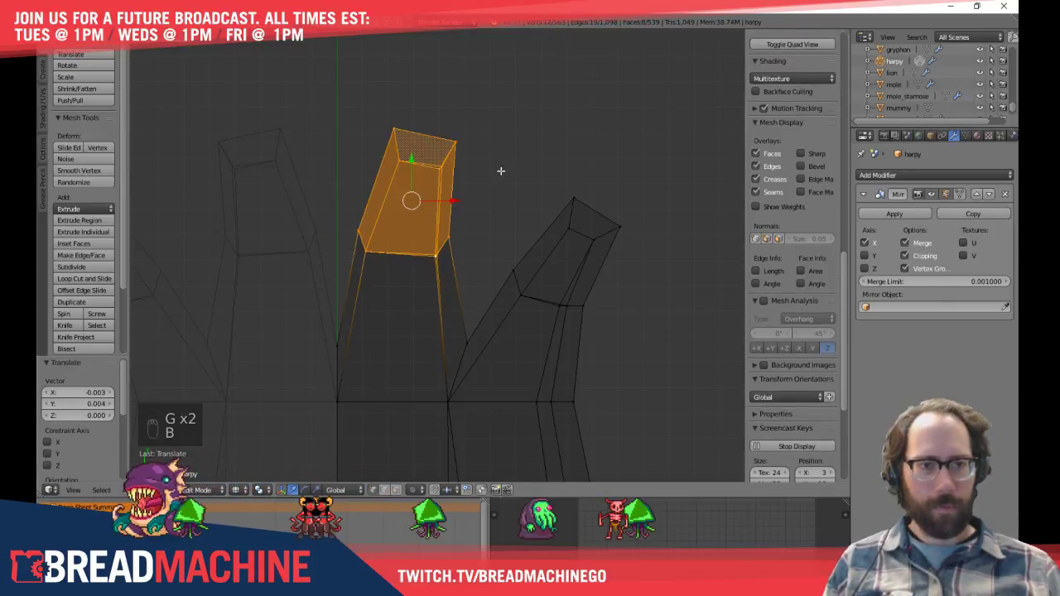
{"action": "key", "text": "g"}
{"action": "key", "text": "r"}
{"action": "key", "text": "g"}
{"action": "left_click", "coordinate": [577, 161]}
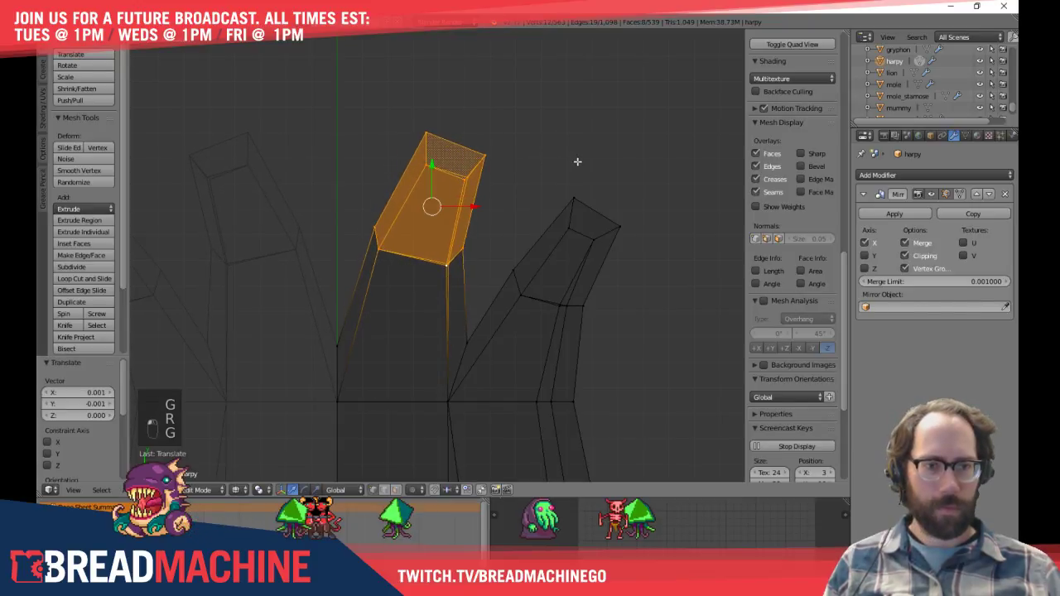
Examine the shaded harpy in Object Mode from above and in side view to check the tail shape
{"action": "key", "text": "z"}
{"action": "key", "text": "a"}
{"action": "key", "text": "Tab"}
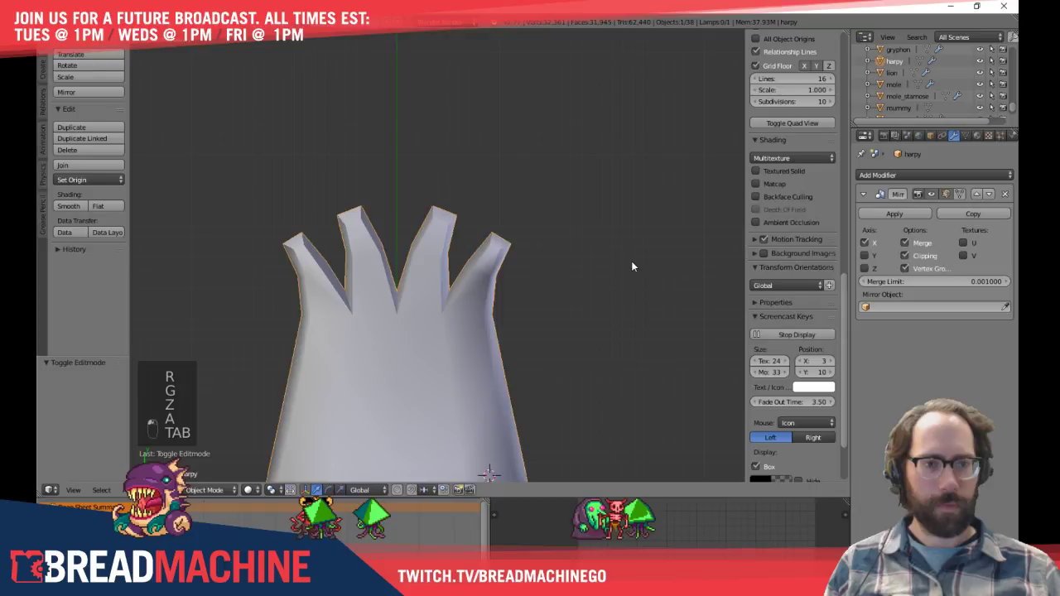
{"action": "middle_click_drag", "start_coordinate": [630, 266], "coordinate": [532, 289]}
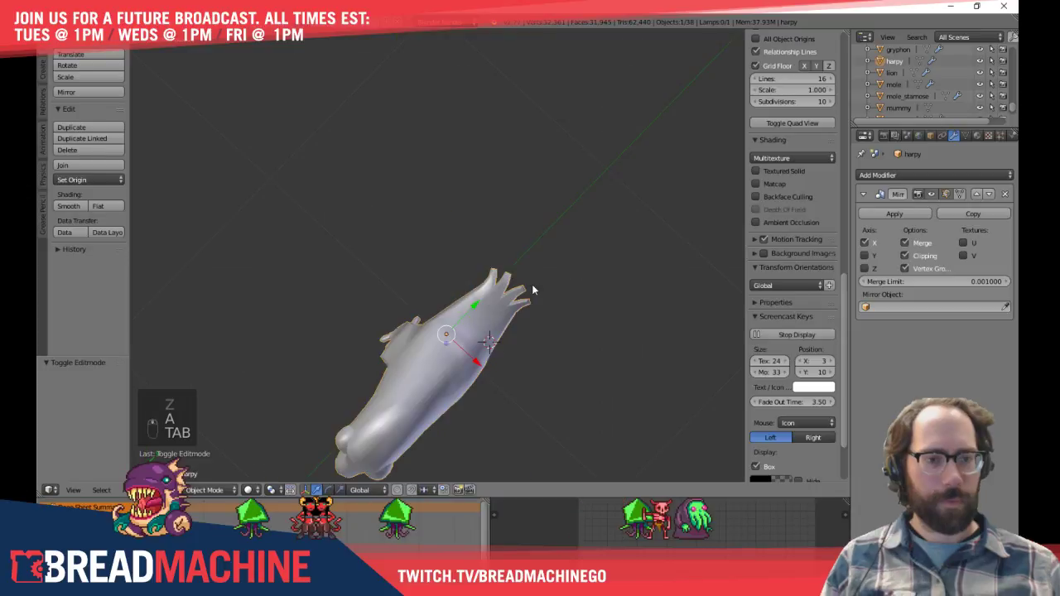
{"action": "key", "text": "KP_3"}
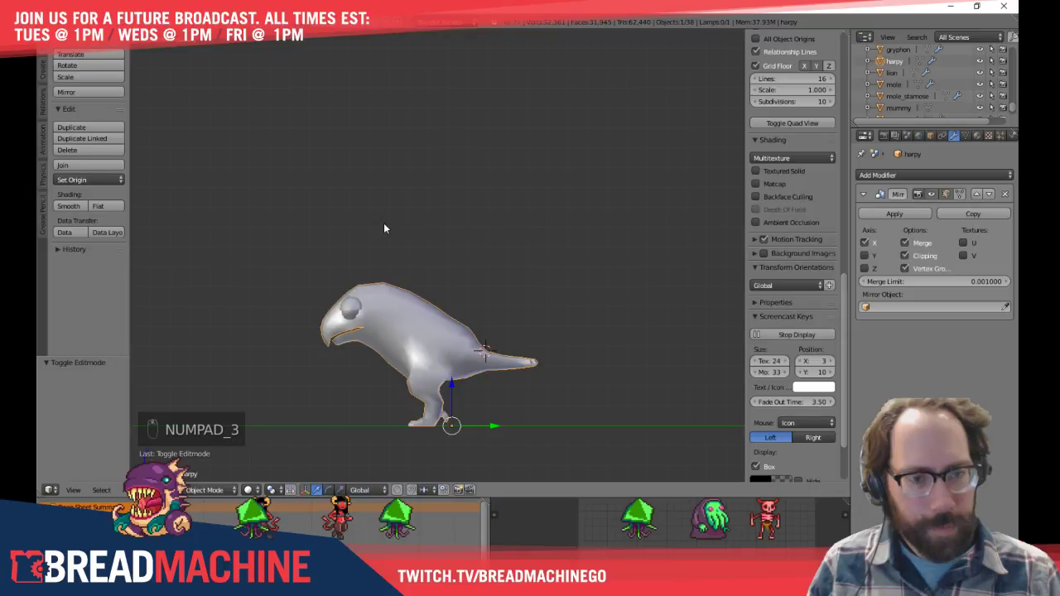
{"action": "middle_click_drag", "start_coordinate": [381, 272], "coordinate": [423, 238], "text": "shift"}
{"action": "scroll", "coordinate": [424, 291], "scroll_direction": "up", "scroll_amount": 7}
{"action": "scroll", "coordinate": [434, 335], "scroll_direction": "down", "scroll_amount": 10}
{"action": "key", "text": "a"}
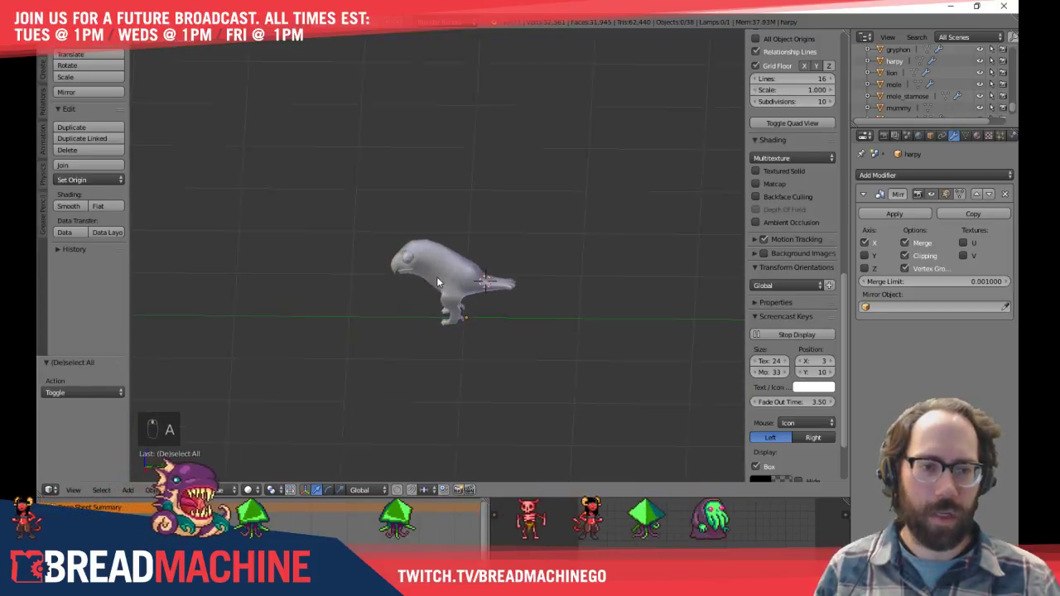
Leave the isolated view, duplicate the gryphon and place the copy beside the harpy, offset -2.222 X, 1.756 Y and 2.502 Z
{"action": "key", "text": "KP_Divide"}
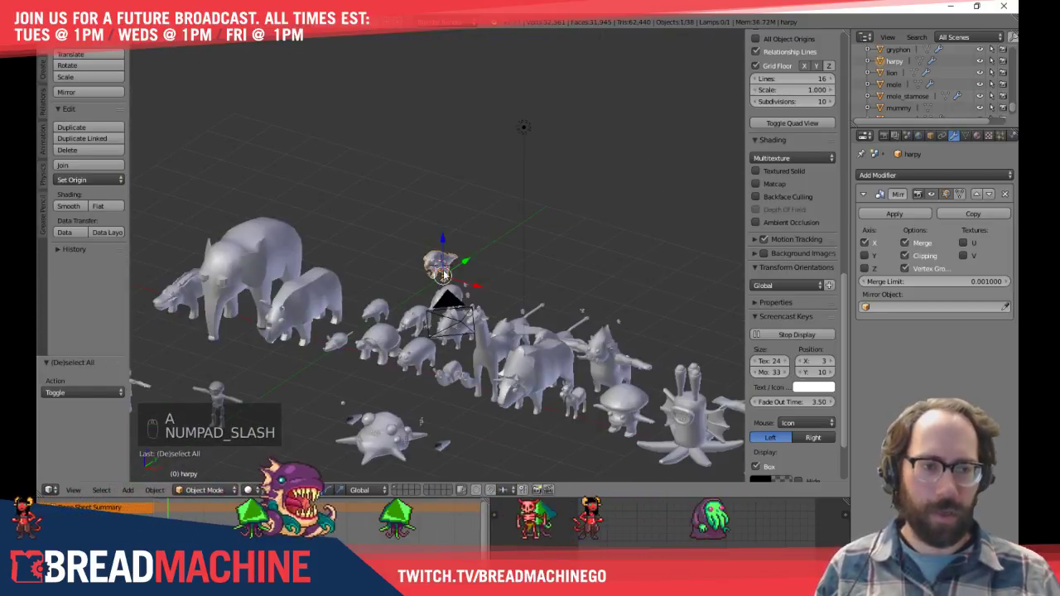
{"action": "middle_click_drag", "start_coordinate": [520, 304], "coordinate": [373, 299], "text": "shift"}
{"action": "key", "text": "a"}
{"action": "middle_click_drag", "start_coordinate": [605, 335], "coordinate": [328, 437]}
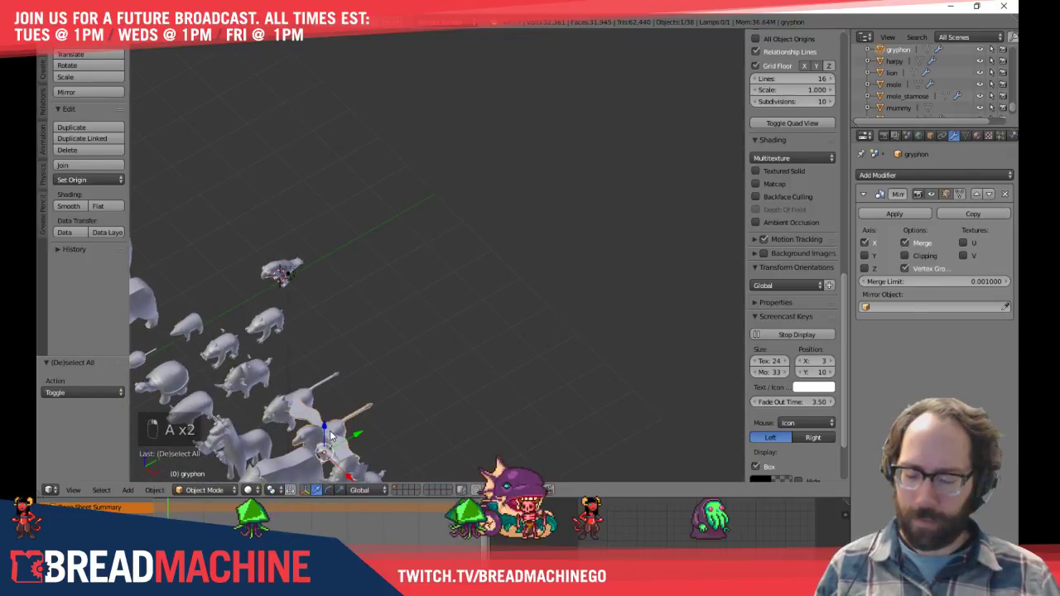
{"action": "key", "text": "shift+d"}
{"action": "left_click", "coordinate": [333, 281]}
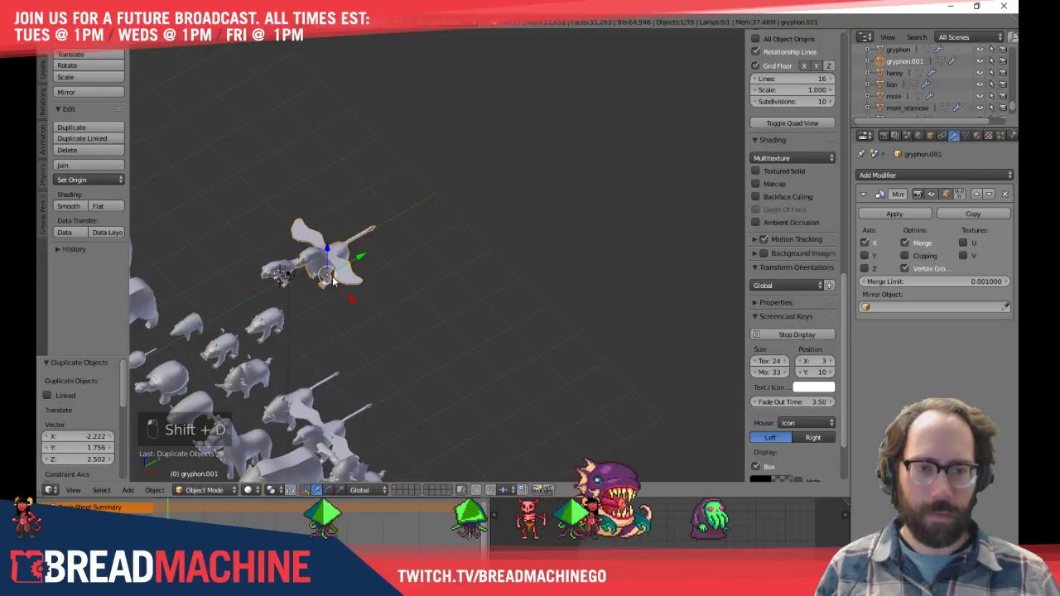
In the gryphon copy's mesh, select the edge loop around the wing base and delete its vertices to detach the wing
{"action": "key", "text": "Tab"}
{"action": "scroll", "coordinate": [336, 273], "scroll_direction": "up", "scroll_amount": 5}
{"action": "key", "text": "KP_7"}
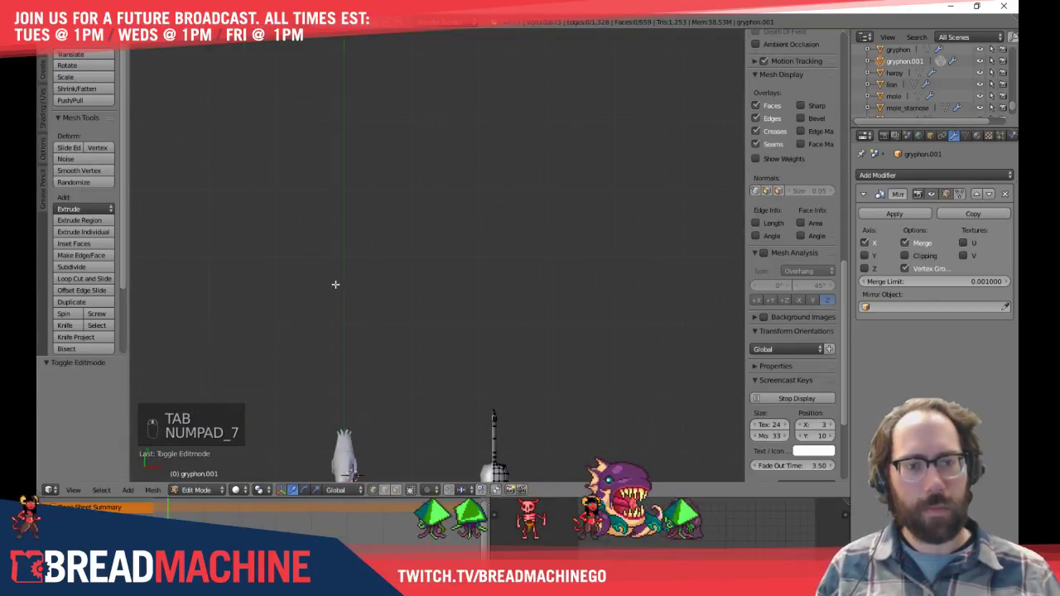
{"action": "scroll", "coordinate": [377, 207], "scroll_direction": "up", "scroll_amount": 6}
{"action": "middle_click_drag", "start_coordinate": [651, 287], "coordinate": [395, 249], "text": "shift"}
{"action": "scroll", "coordinate": [395, 249], "scroll_direction": "down", "scroll_amount": 1}
{"action": "key", "text": "z"}
{"action": "scroll", "coordinate": [395, 249], "scroll_direction": "up", "scroll_amount": 5}
{"action": "key", "text": "z"}
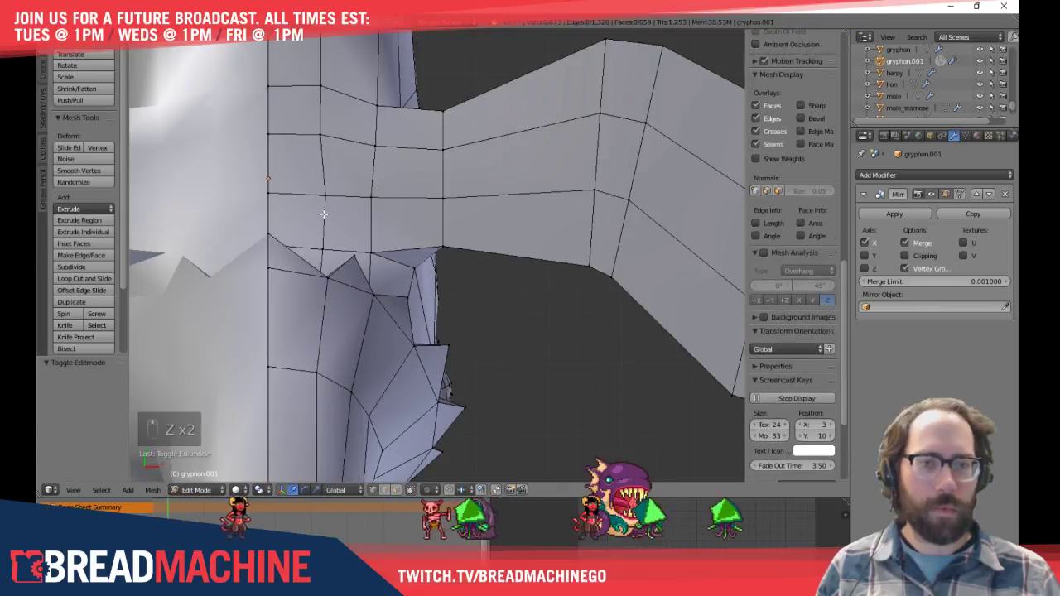
{"action": "right_click", "coordinate": [328, 224], "text": "alt"}
{"action": "middle_click_drag", "start_coordinate": [447, 308], "coordinate": [423, 119]}
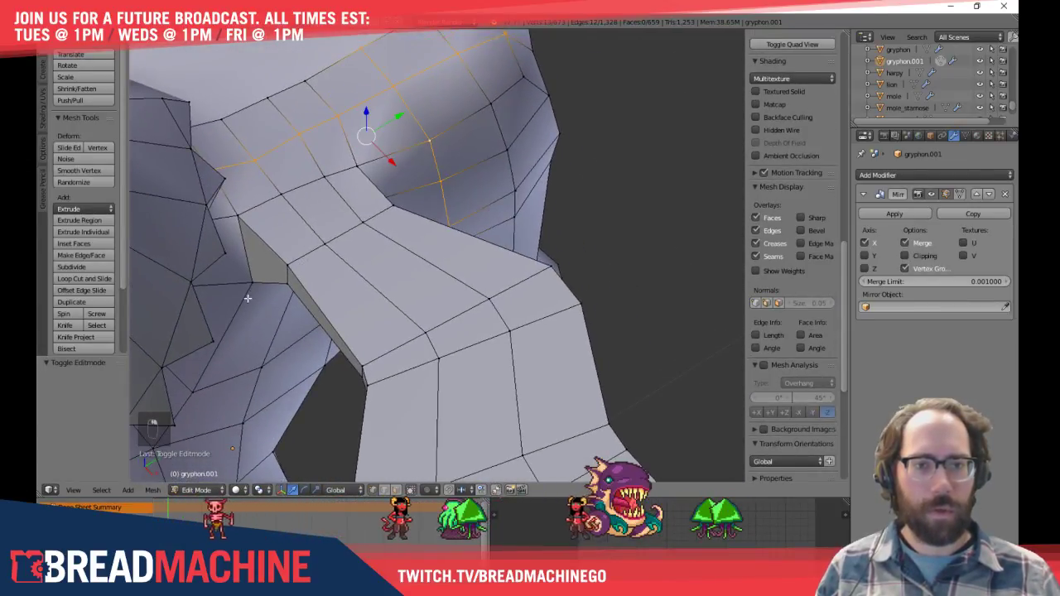
{"action": "middle_click_drag", "start_coordinate": [216, 328], "coordinate": [255, 195]}
{"action": "key", "text": "x"}
{"action": "left_click", "coordinate": [345, 301]}
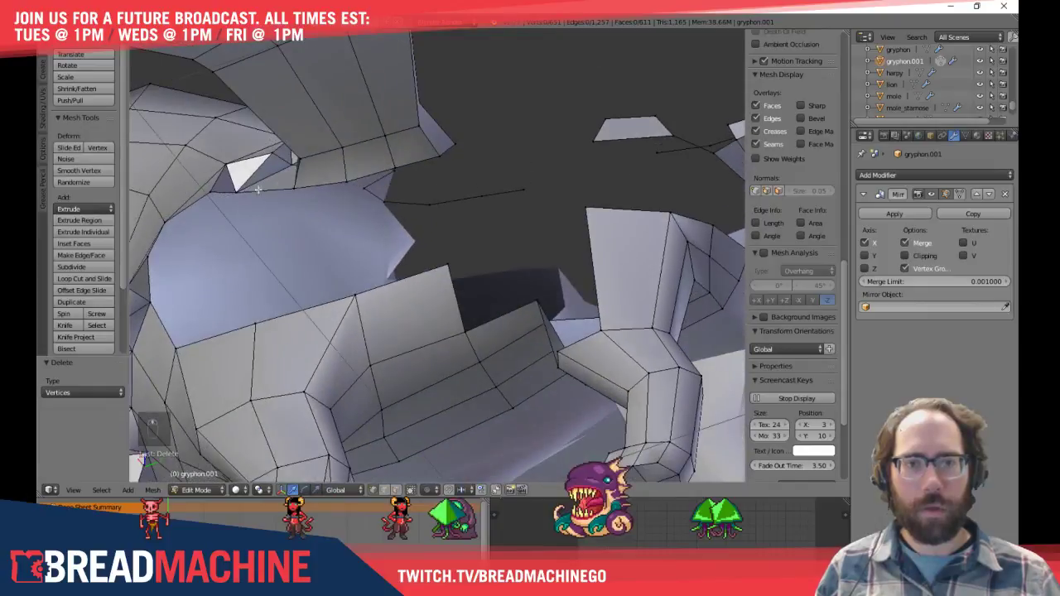
Delete the leftover vertex still bridging the gryphon's neck and wing base
{"action": "right_click", "coordinate": [260, 181]}
{"action": "key", "text": "x"}
{"action": "left_click", "coordinate": [263, 178]}
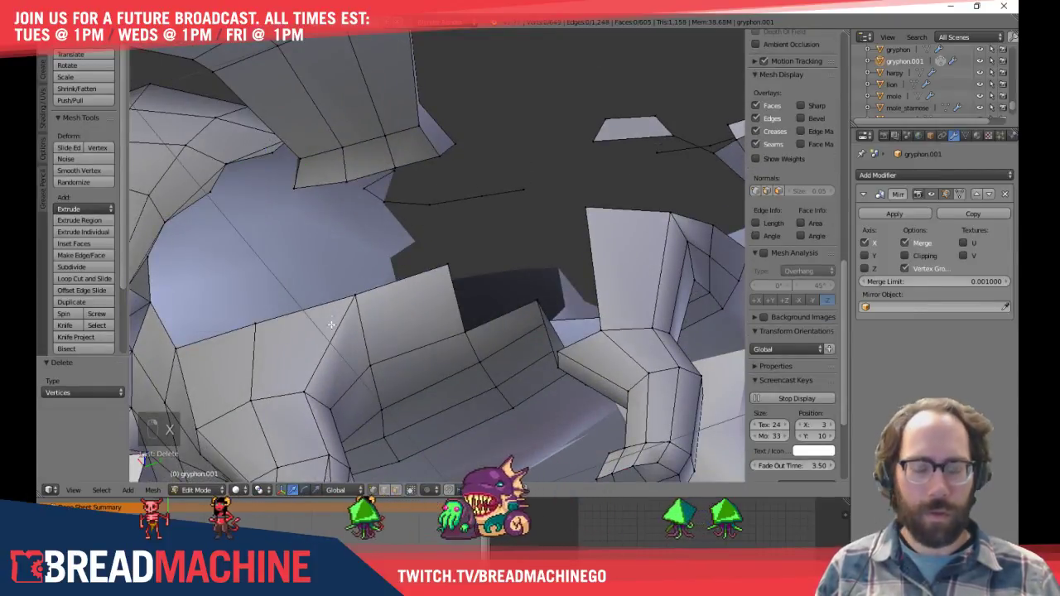
Select all linked parts of the gryphon copy except the wing and delete their vertices
{"action": "middle_click_drag", "start_coordinate": [327, 306], "coordinate": [351, 330]}
{"action": "scroll", "coordinate": [351, 330], "scroll_direction": "down", "scroll_amount": 5}
{"action": "key", "text": "l"}
{"action": "key", "text": "l"}
{"action": "key", "text": "l"}
{"action": "key", "text": "l"}
{"action": "key", "text": "l"}
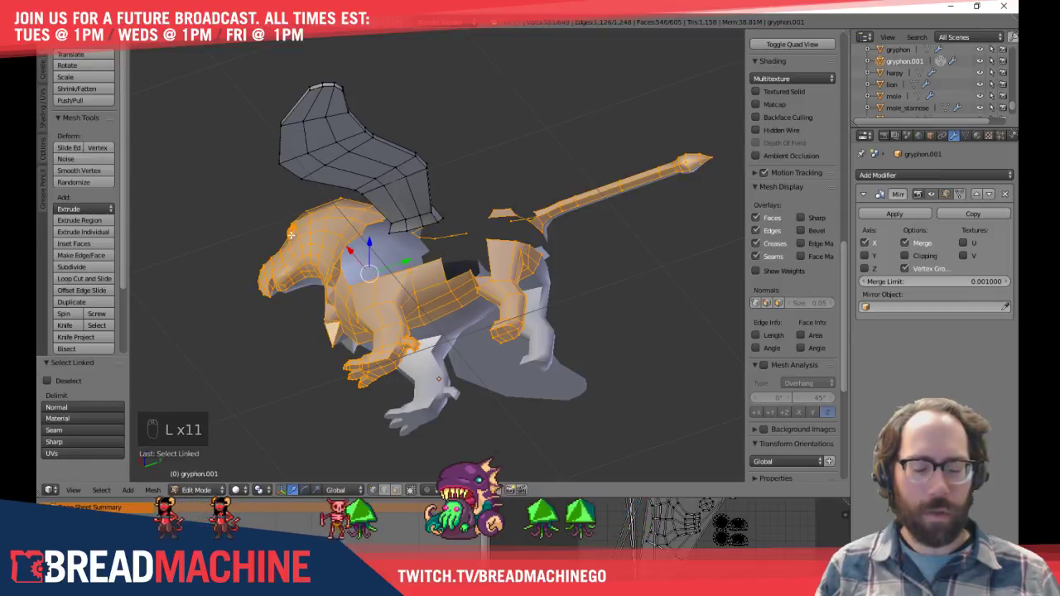
{"action": "key", "text": "x"}
{"action": "left_click", "coordinate": [290, 233]}
In Object Mode and top view, move the remaining wing pair so it is centred over the harpy's body
{"action": "middle_click_drag", "start_coordinate": [289, 239], "coordinate": [639, 392]}
{"action": "scroll", "coordinate": [447, 367], "scroll_direction": "down", "scroll_amount": 3}
{"action": "key", "text": "Tab"}
{"action": "key", "text": "KP_7"}
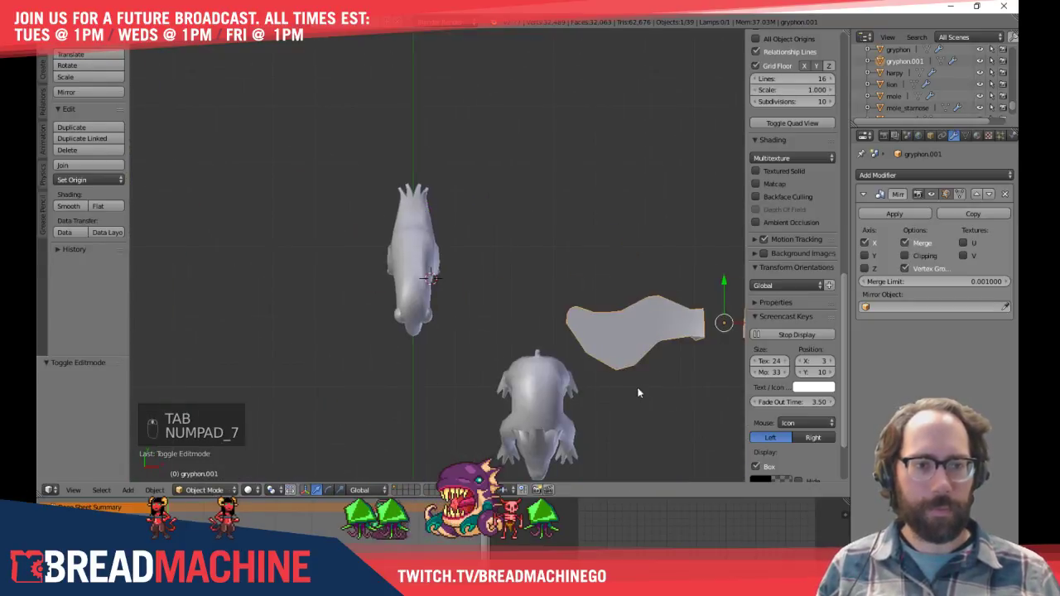
{"action": "left_click", "coordinate": [332, 287]}
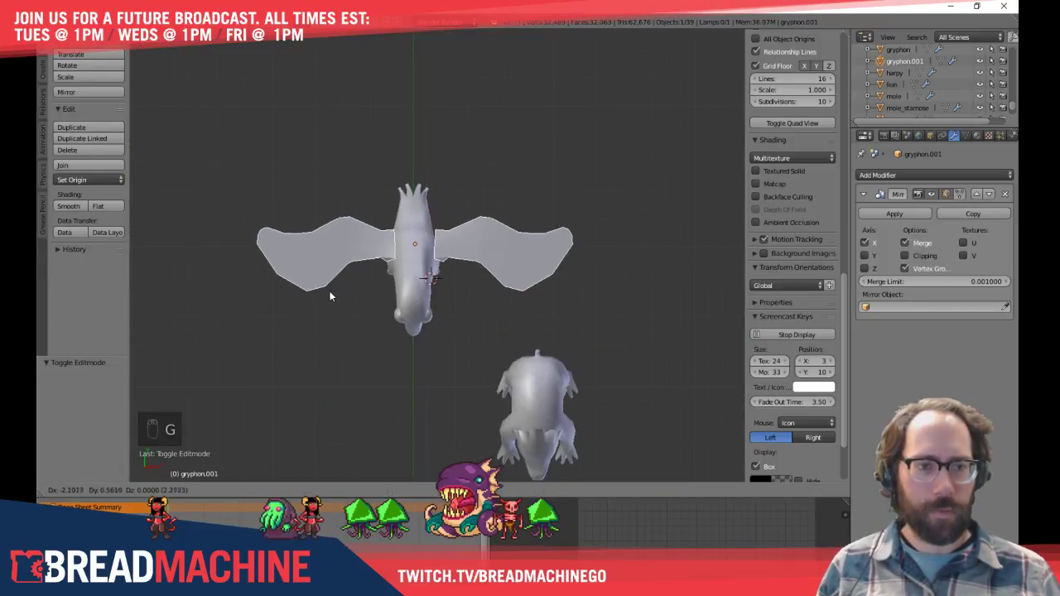
Remove the wing object's Mirror modifier and move its whole mesh outward and toward the head, clear of the harpy's side
{"action": "key", "text": "Tab"}
{"action": "key", "text": "Tab"}
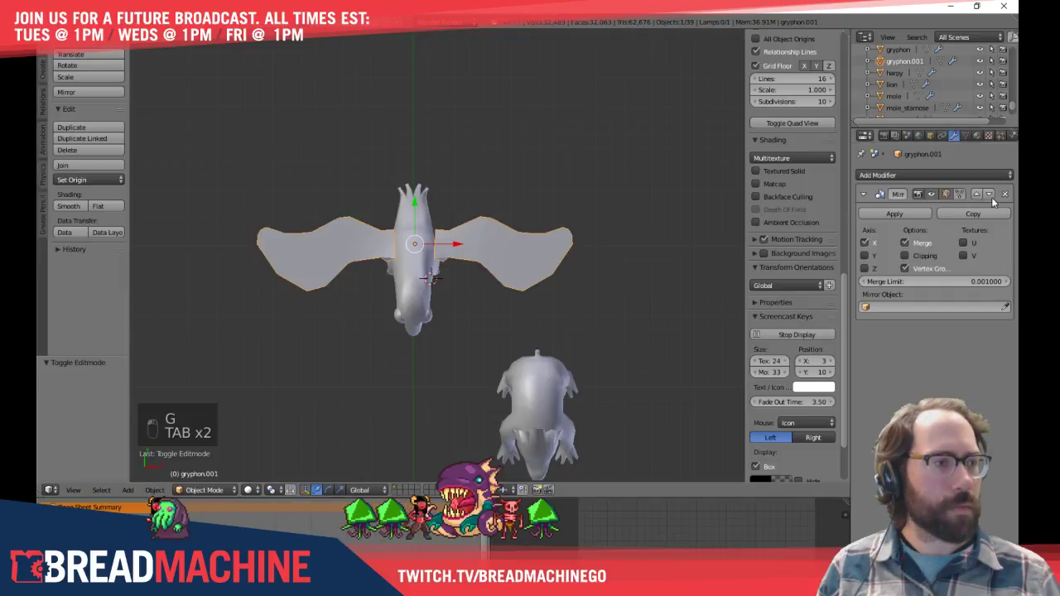
{"action": "left_click", "coordinate": [1004, 195]}
{"action": "key", "text": "Tab"}
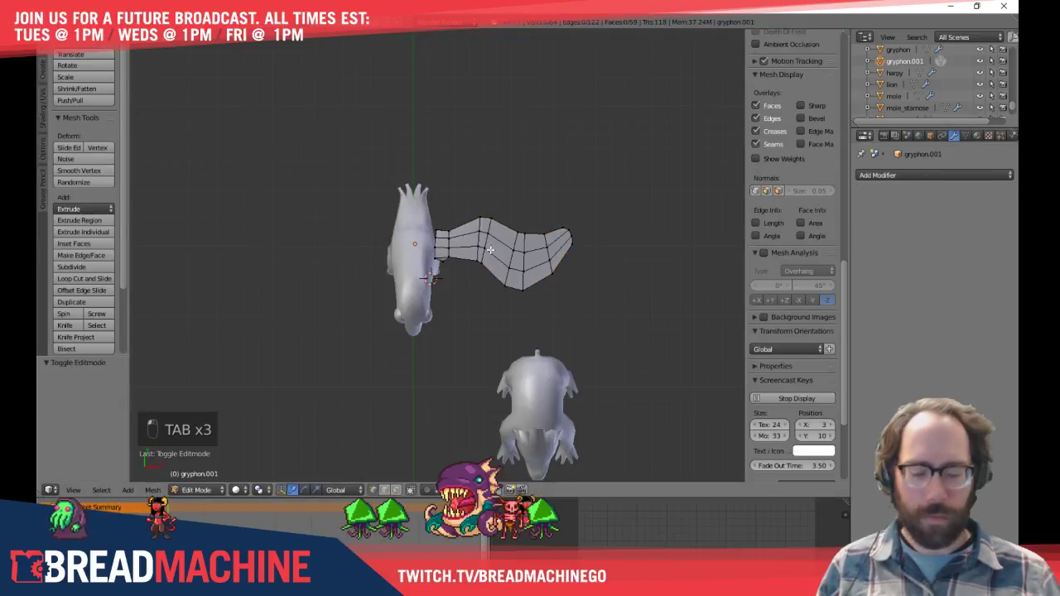
{"action": "key", "text": "l"}
{"action": "key", "text": "g"}
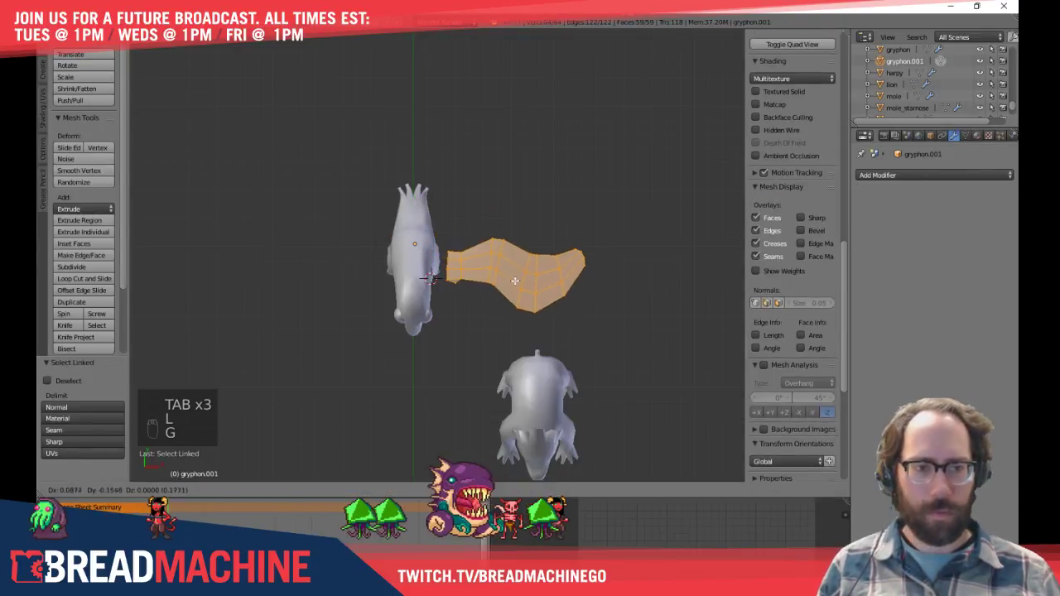
{"action": "left_click", "coordinate": [514, 278]}
{"action": "key", "text": "Tab"}
Join the wing object into the harpy, keeping the harpy as the active object, and clear the selection
{"action": "right_click", "coordinate": [419, 265], "text": "shift"}
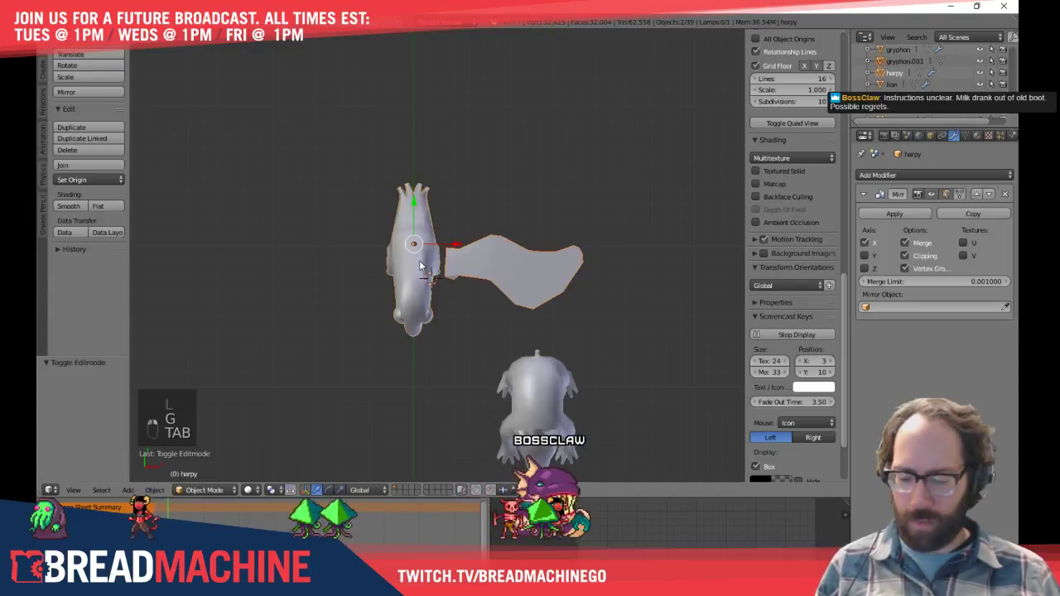
{"action": "key", "text": "ctrl+j"}
{"action": "key", "text": "a"}
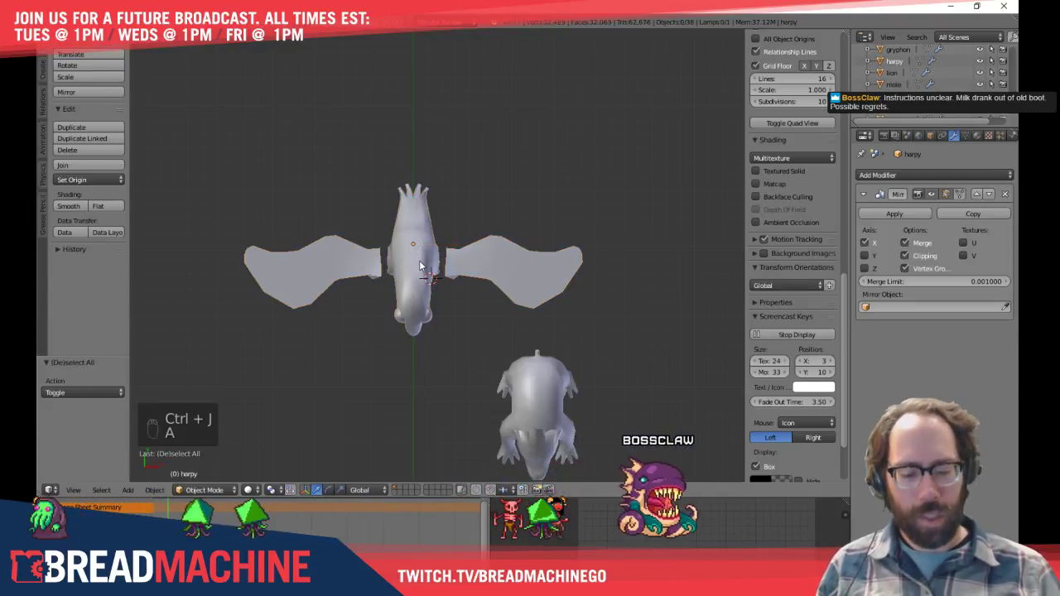
In the harpy's mesh, lower the wing to body height in side view, moving it by -2.762 Z and -0.009 Y
{"action": "key", "text": "KP_3"}
{"action": "scroll", "coordinate": [419, 233], "scroll_direction": "up", "scroll_amount": 3}
{"action": "scroll", "coordinate": [438, 198], "scroll_direction": "down", "scroll_amount": 5}
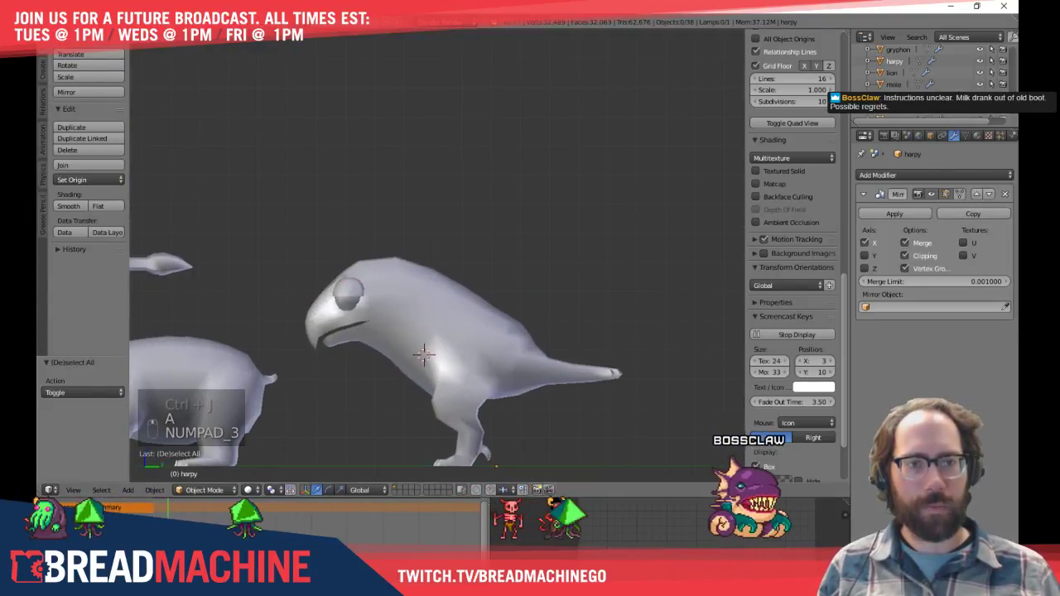
{"action": "key", "text": "Tab"}
{"action": "scroll", "coordinate": [418, 210], "scroll_direction": "down", "scroll_amount": 4}
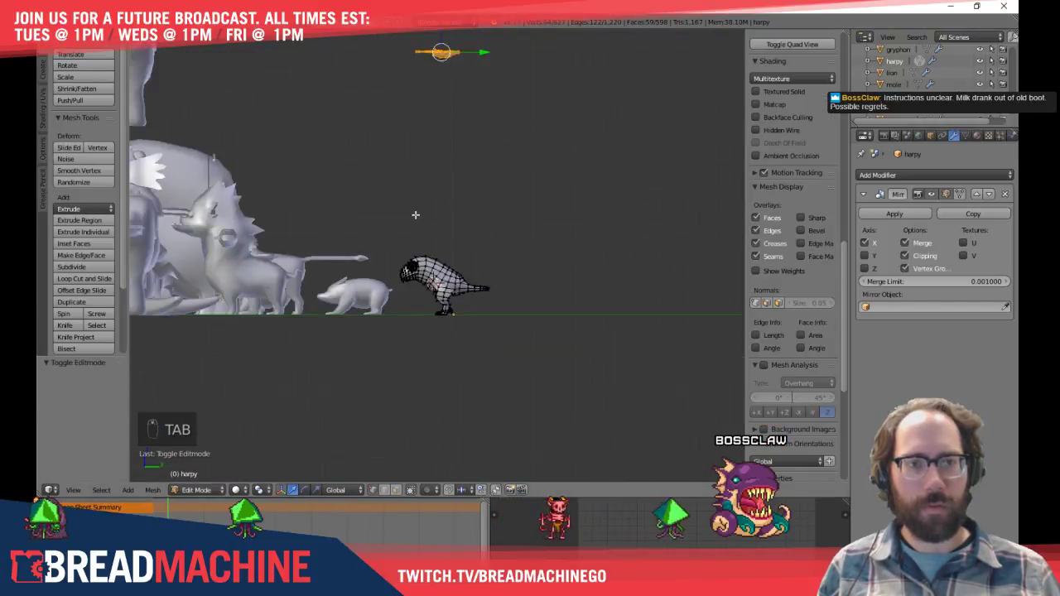
{"action": "key", "text": "g"}
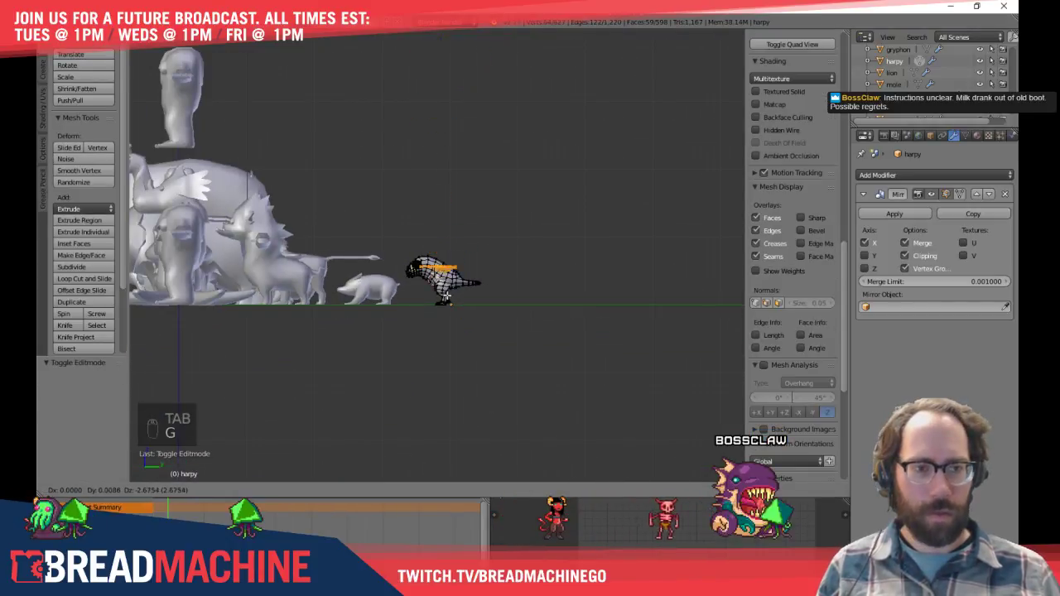
{"action": "left_click", "coordinate": [446, 293]}
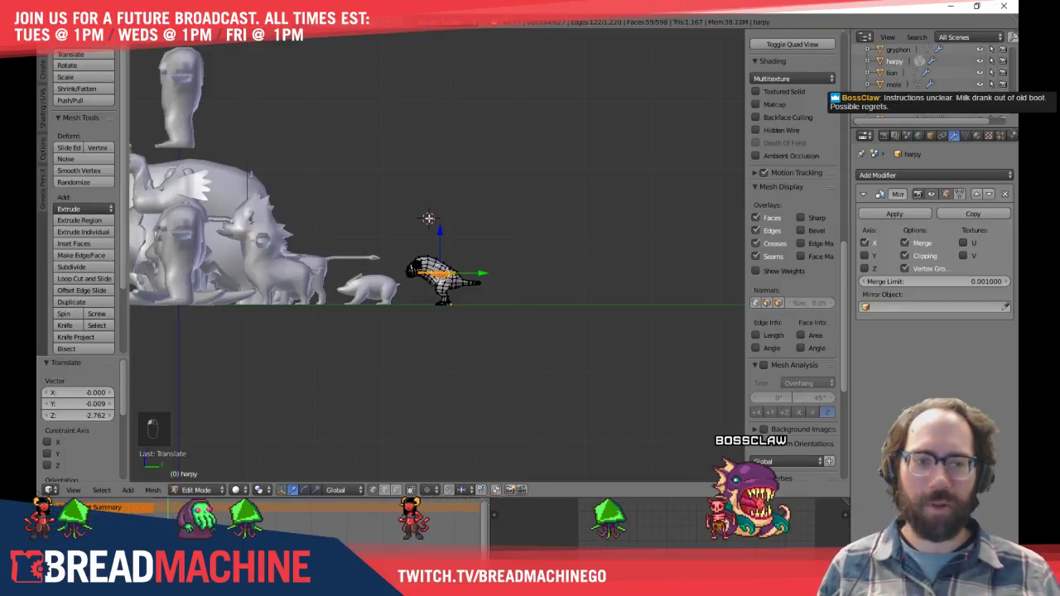
{"action": "key", "text": "KP_7"}
{"action": "scroll", "coordinate": [426, 217], "scroll_direction": "up", "scroll_amount": 8}
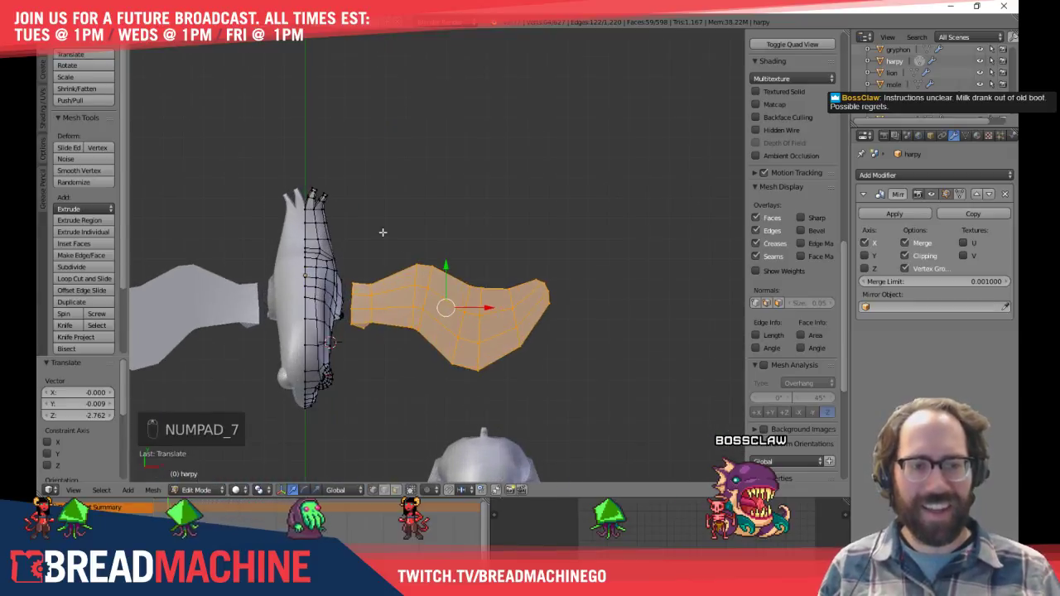
In top view, scale the wing down to 0.701 and move it -0.217 X and 0.071 Y toward the harpy's side
{"action": "middle_click_drag", "start_coordinate": [523, 175], "coordinate": [430, 203]}
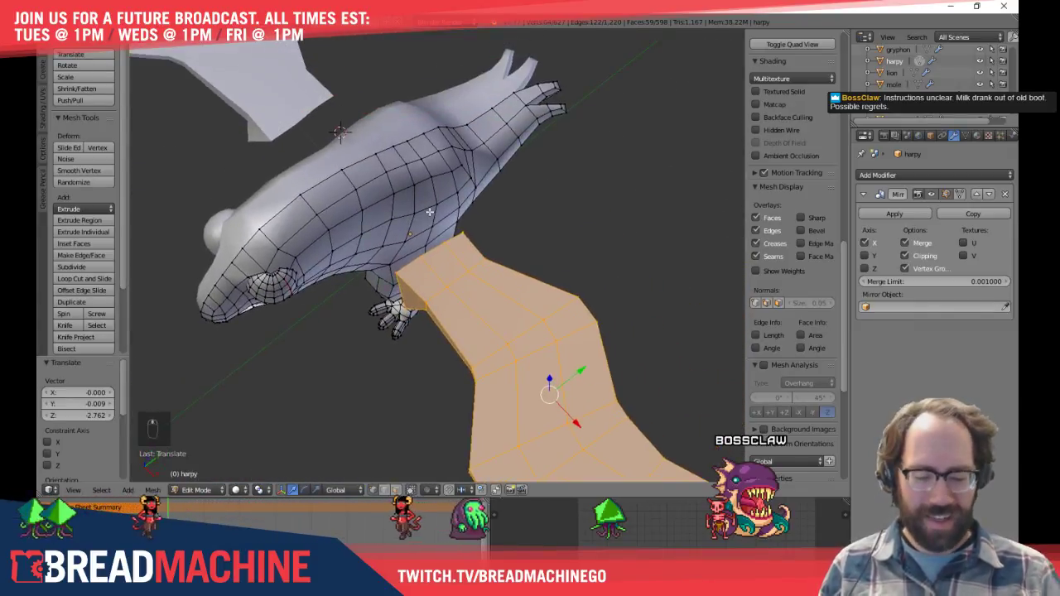
{"action": "key", "text": "KP_7"}
{"action": "scroll", "coordinate": [348, 226], "scroll_direction": "up", "scroll_amount": 1}
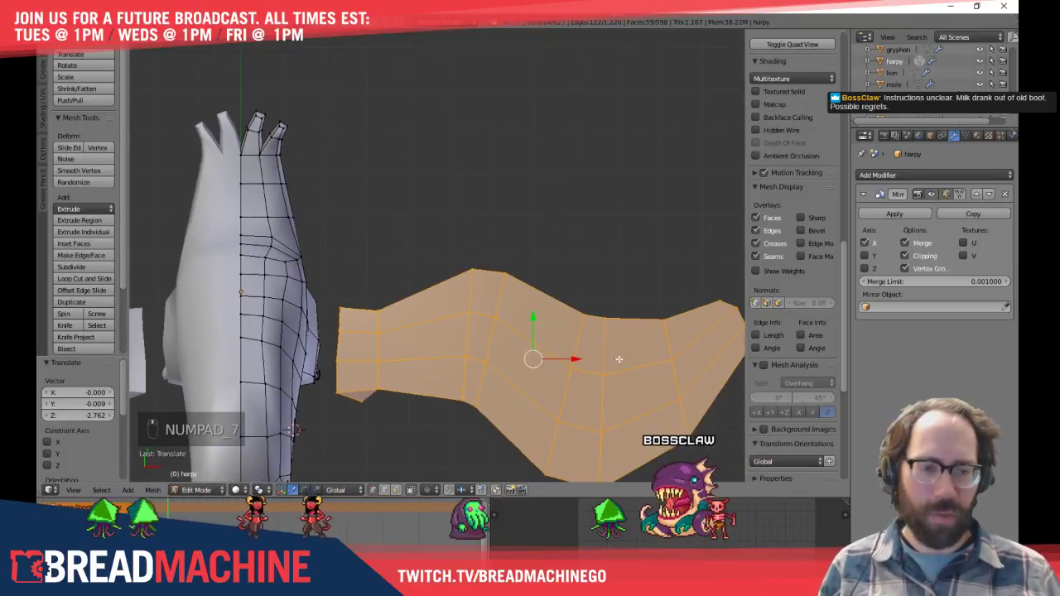
{"action": "key", "text": "s"}
{"action": "left_click", "coordinate": [625, 401]}
{"action": "key", "text": "g"}
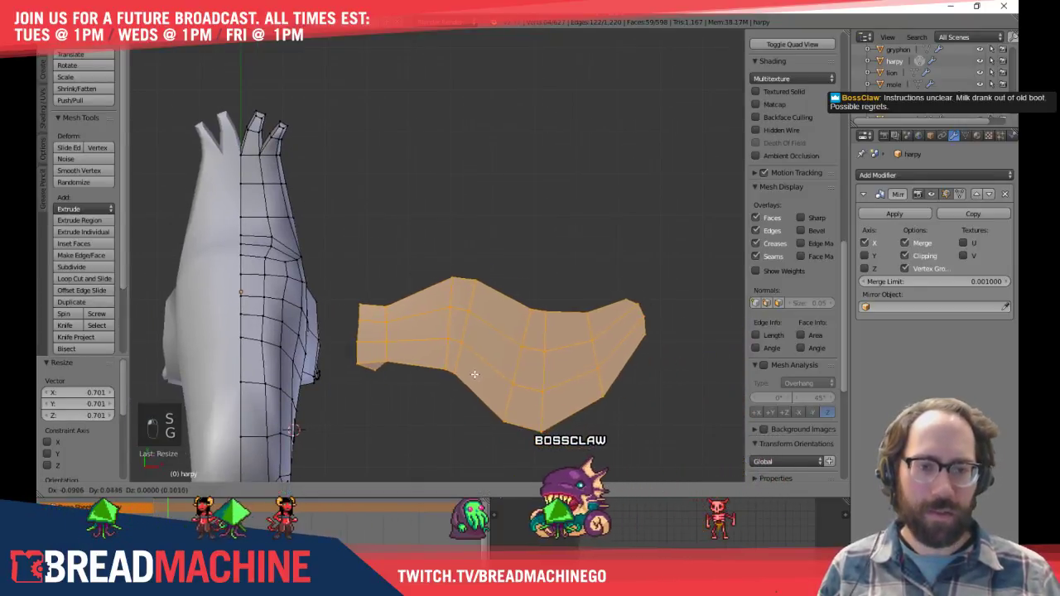
{"action": "left_click", "coordinate": [423, 365]}
{"action": "middle_click_drag", "start_coordinate": [423, 365], "coordinate": [293, 312]}
In side view, nudge the wing up and toward the head by -0.017 Y and 0.019 Z
{"action": "key", "text": "KP_3"}
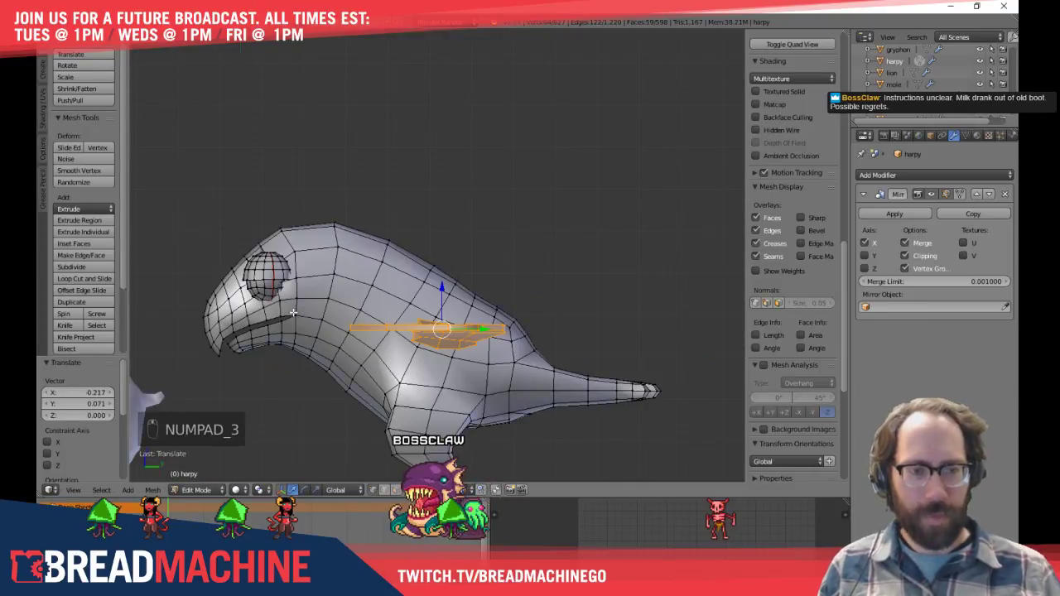
{"action": "scroll", "coordinate": [439, 323], "scroll_direction": "up", "scroll_amount": 5}
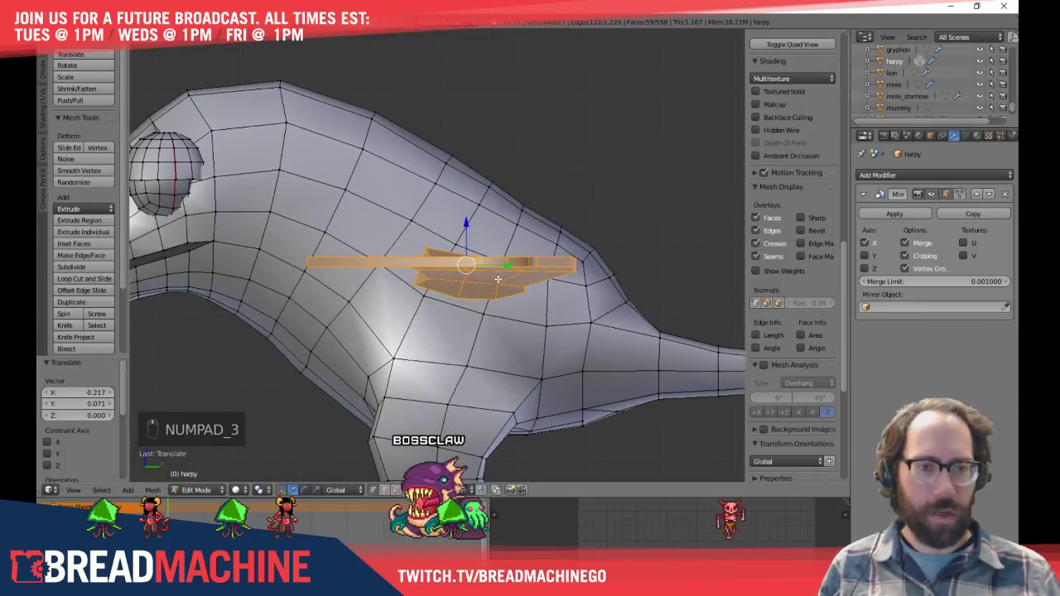
{"action": "key", "text": "g"}
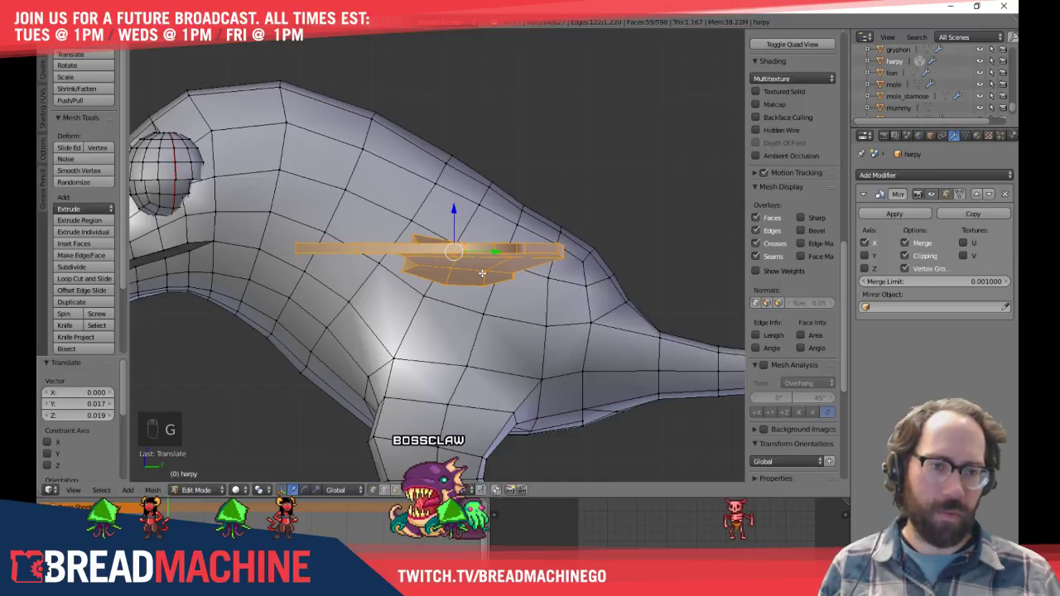
{"action": "middle_click_drag", "start_coordinate": [570, 314], "coordinate": [497, 221], "text": "shift"}
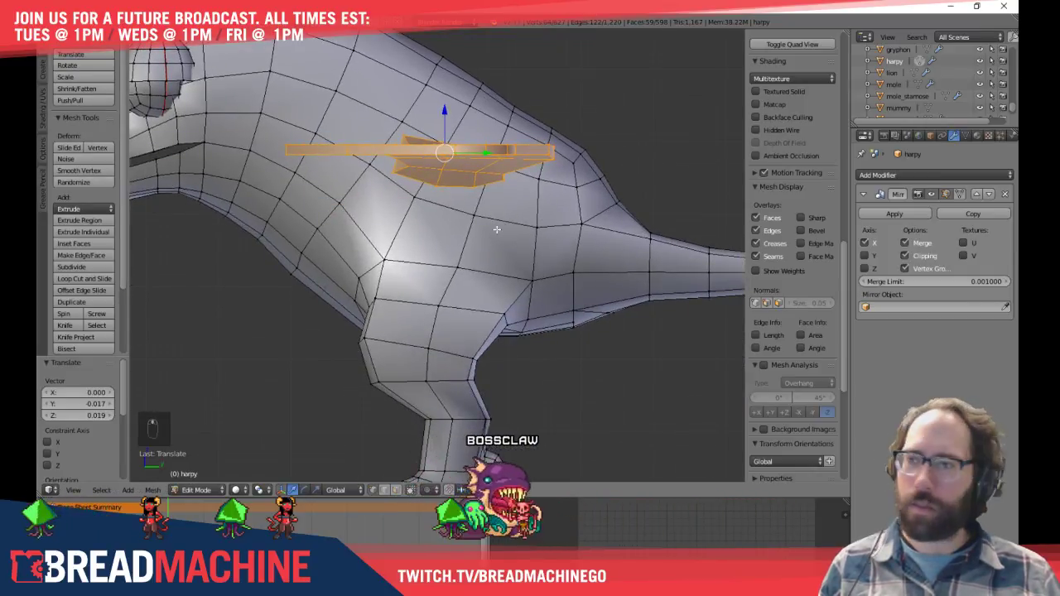
{"action": "scroll", "coordinate": [496, 222], "scroll_direction": "down", "scroll_amount": 5}
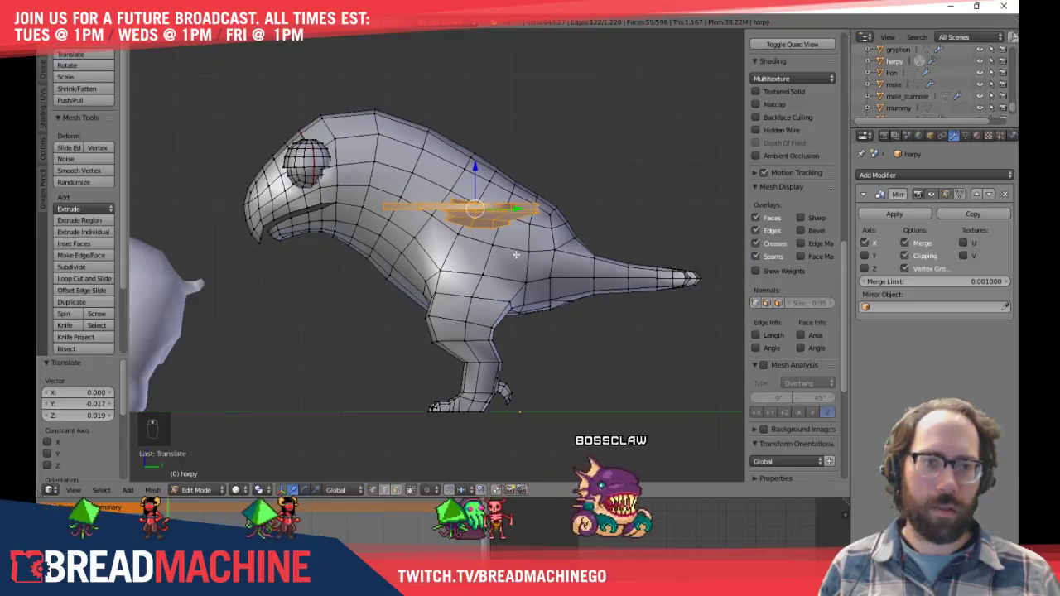
Move the wing farther up and toward the head, about -0.1 Y and 0.04 Z, and check its placement in Object Mode
{"action": "key", "text": "g"}
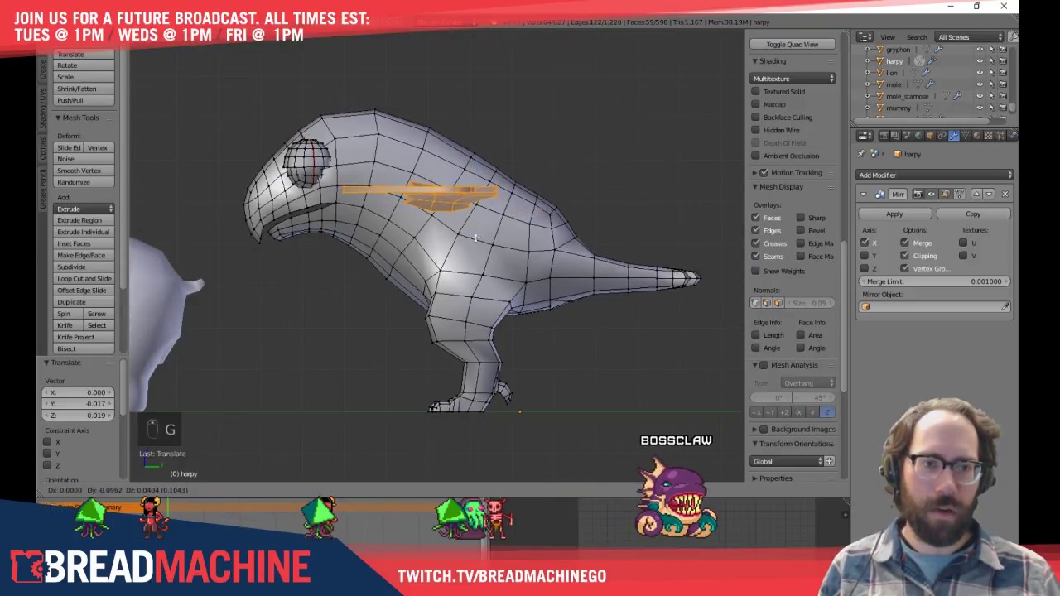
{"action": "key", "text": "z"}
{"action": "key", "text": "z"}
{"action": "left_click", "coordinate": [574, 254]}
{"action": "key", "text": "Tab"}
{"action": "middle_click_drag", "start_coordinate": [575, 254], "coordinate": [533, 269]}
{"action": "key", "text": "Tab"}
{"action": "key", "text": "KP_Decimal"}
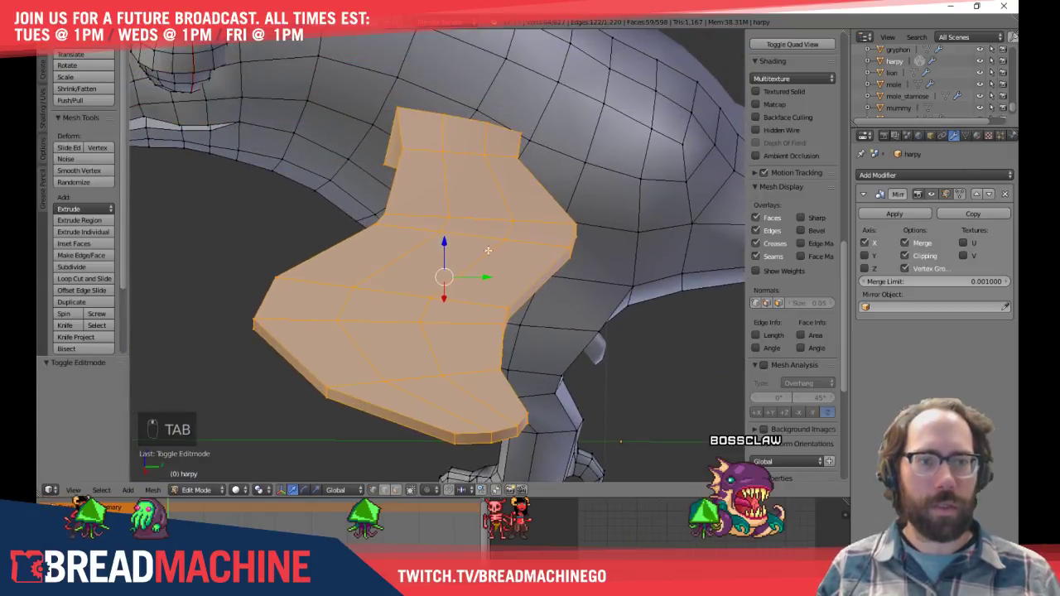
Select the body edge loop running behind the wing root, rotate it slightly, move it -0.007 Y and 0.007 Z, and clear the selection
{"action": "middle_click_drag", "start_coordinate": [501, 164], "coordinate": [540, 299]}
{"action": "right_click", "coordinate": [497, 151], "text": "alt"}
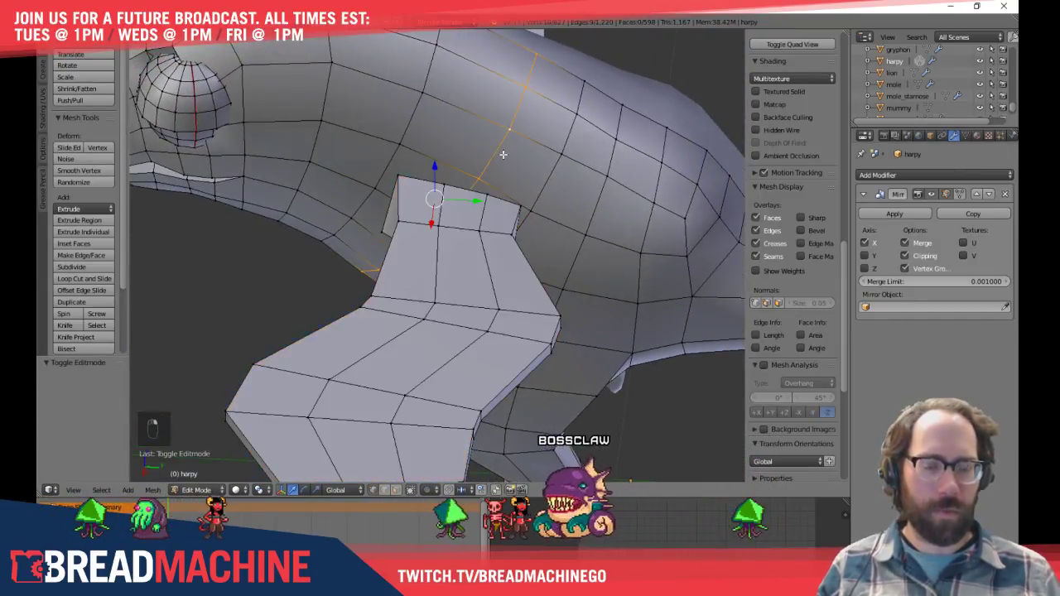
{"action": "key", "text": "KP_3"}
{"action": "middle_click_drag", "start_coordinate": [608, 201], "coordinate": [631, 264], "text": "shift"}
{"action": "scroll", "coordinate": [644, 240], "scroll_direction": "up", "scroll_amount": 1}
{"action": "scroll", "coordinate": [651, 241], "scroll_direction": "down", "scroll_amount": 3}
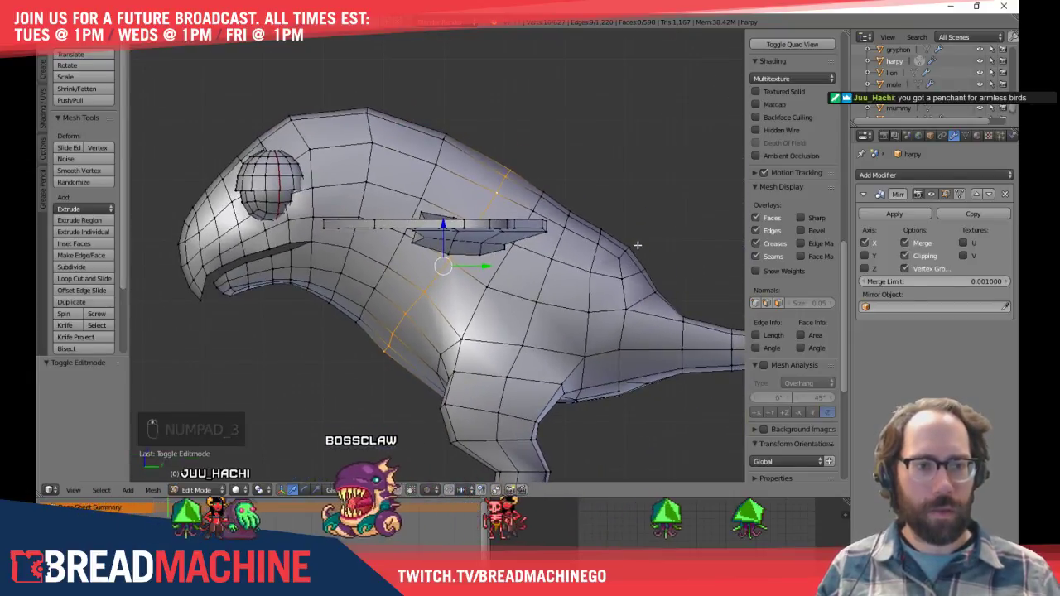
{"action": "key", "text": "r"}
{"action": "key", "text": "g"}
{"action": "left_click", "coordinate": [625, 215]}
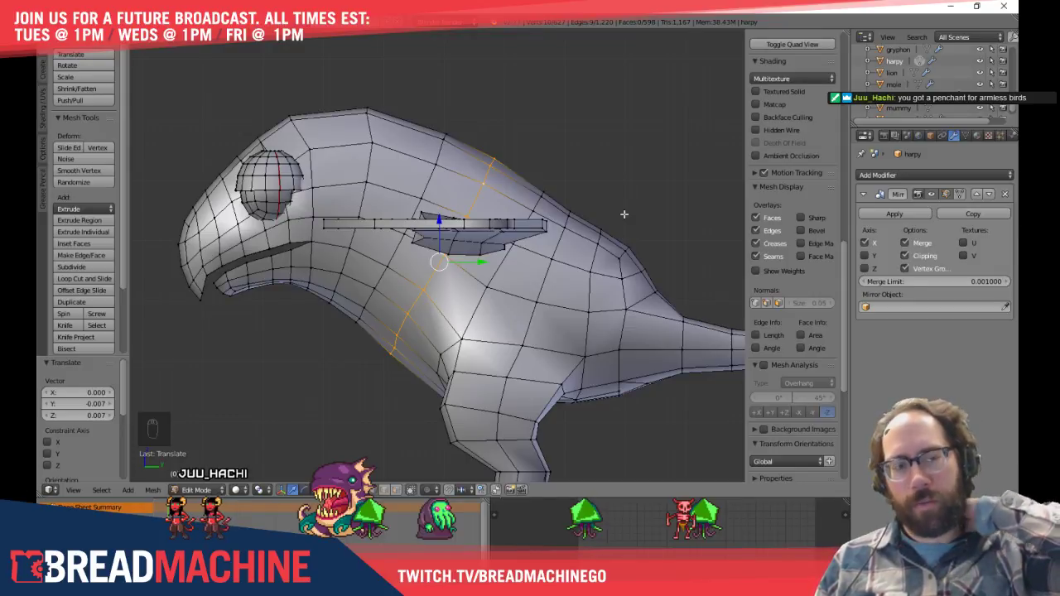
{"action": "key", "text": "a"}
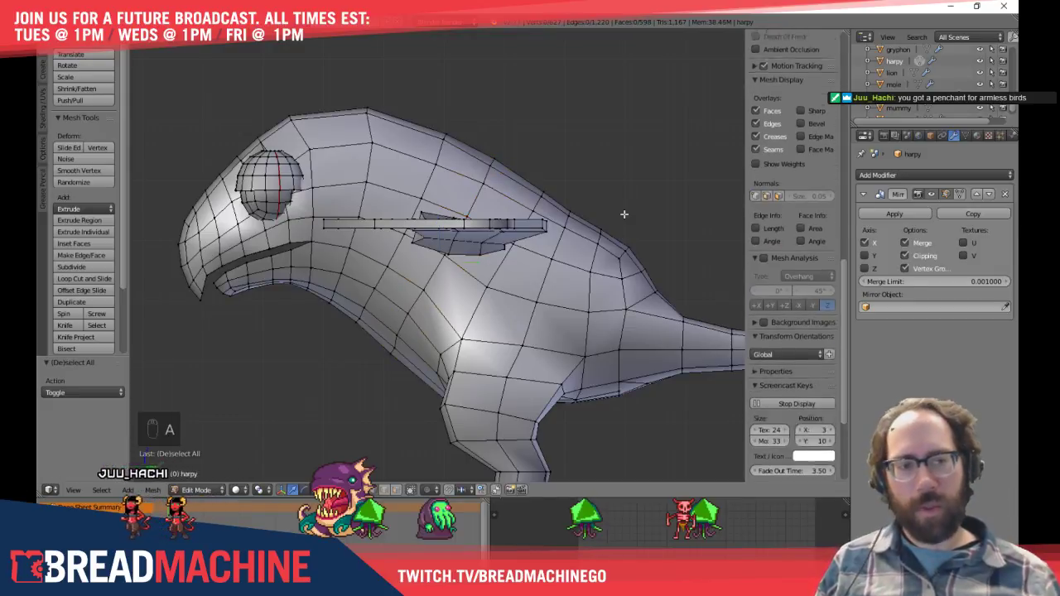
In side view, nudge the single body vertex just below the wing root's rear corner slightly, and clear the selection
{"action": "middle_click_drag", "start_coordinate": [375, 284], "coordinate": [391, 319]}
{"action": "scroll", "coordinate": [391, 319], "scroll_direction": "up", "scroll_amount": 1}
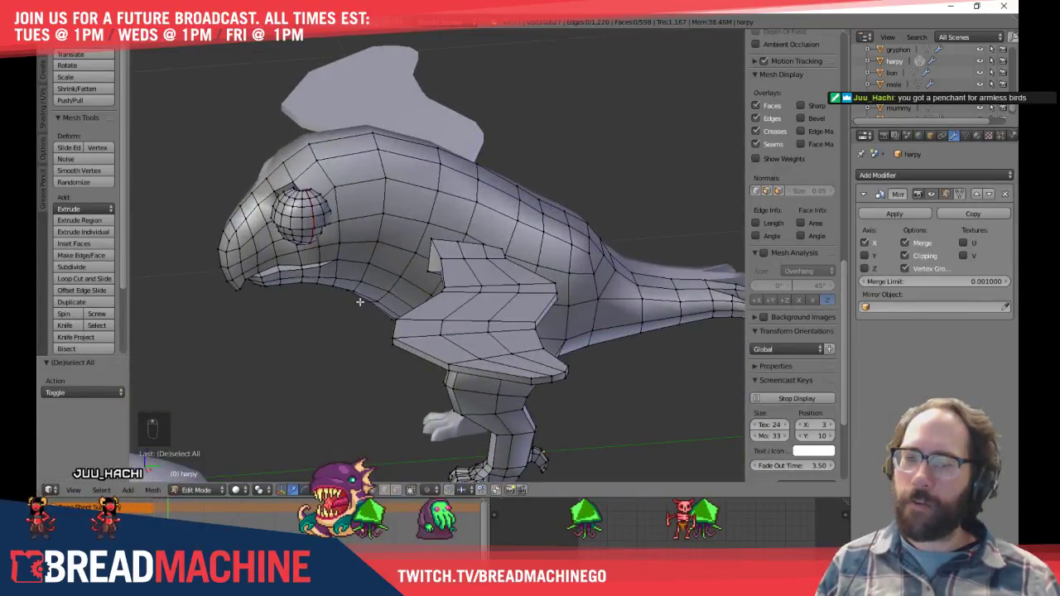
{"action": "middle_click_drag", "start_coordinate": [527, 270], "coordinate": [451, 284]}
{"action": "scroll", "coordinate": [516, 290], "scroll_direction": "up", "scroll_amount": 2}
{"action": "right_click", "coordinate": [519, 293]}
{"action": "key", "text": "KP_3"}
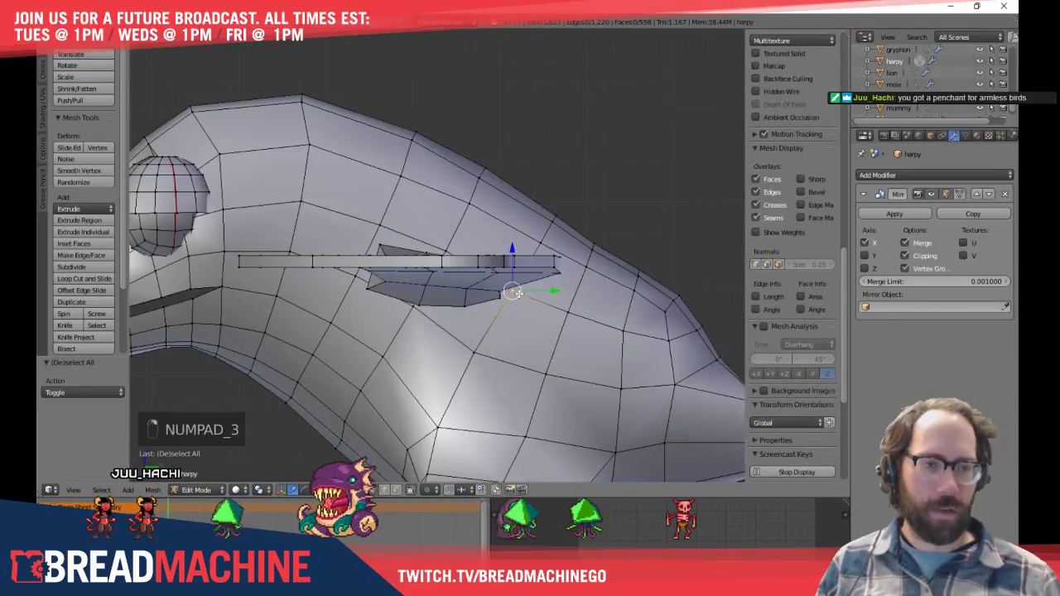
{"action": "key", "text": "g"}
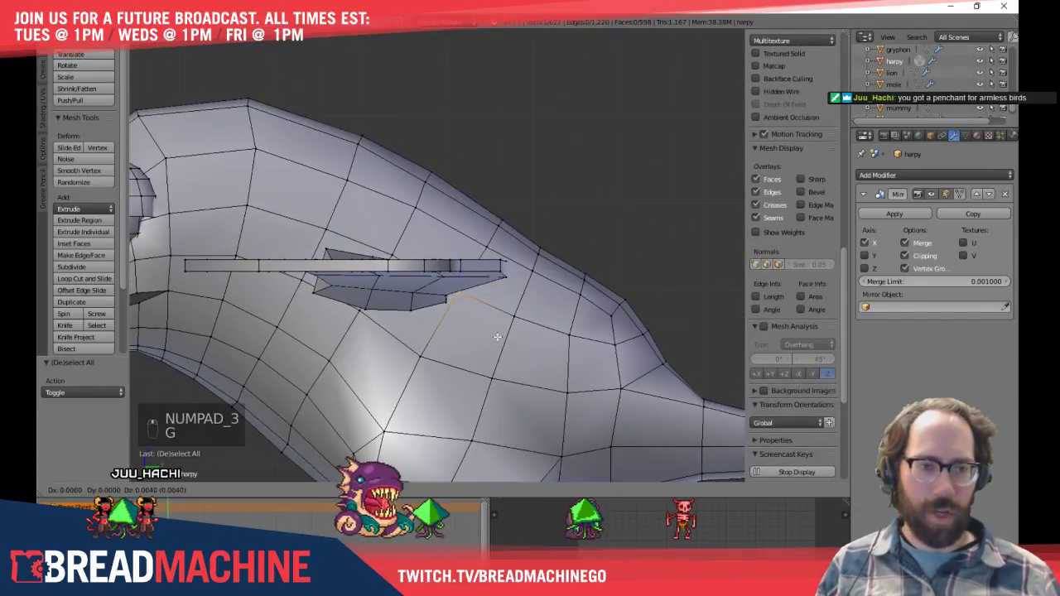
{"action": "left_click", "coordinate": [496, 333]}
{"action": "key", "text": "a"}
{"action": "middle_click_drag", "start_coordinate": [495, 334], "coordinate": [411, 347]}
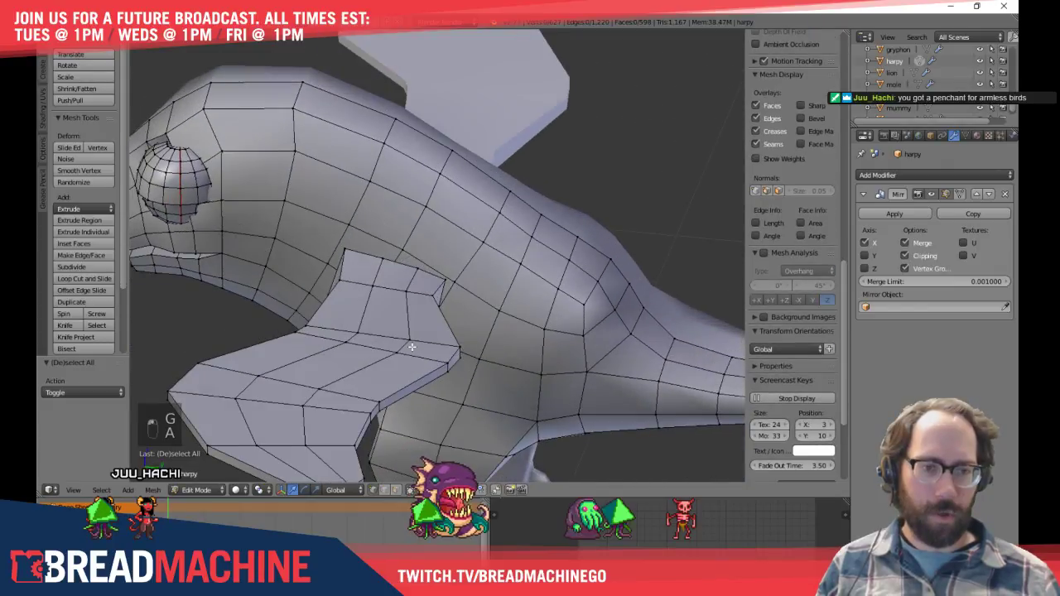
Select the whole linked wing, widen it by 1.131 along Y, and move it -0.010 X and 0.041 Y in top view
{"action": "key", "text": "l"}
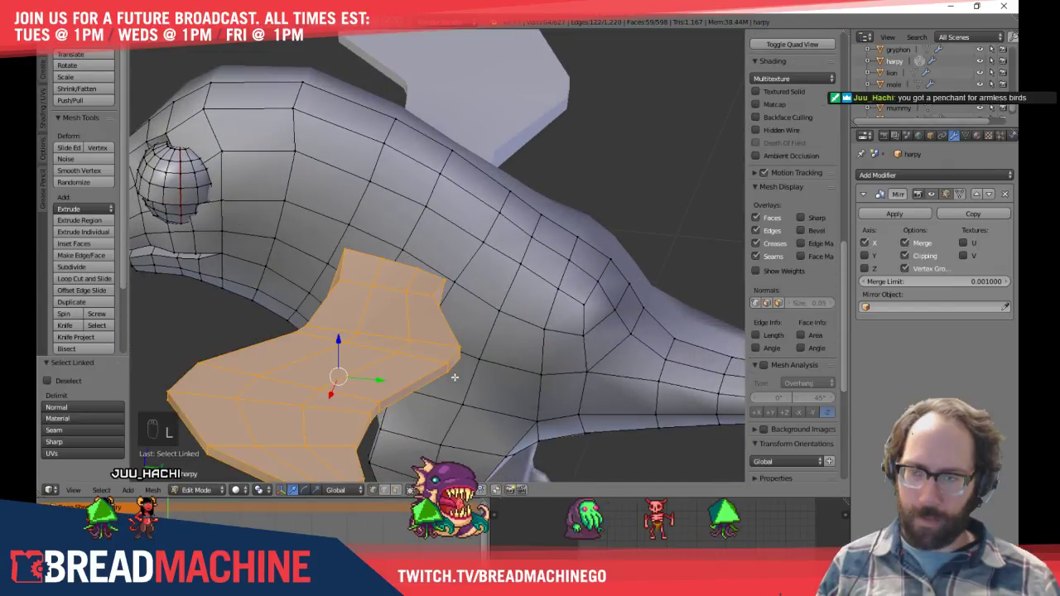
{"action": "key", "text": "s"}
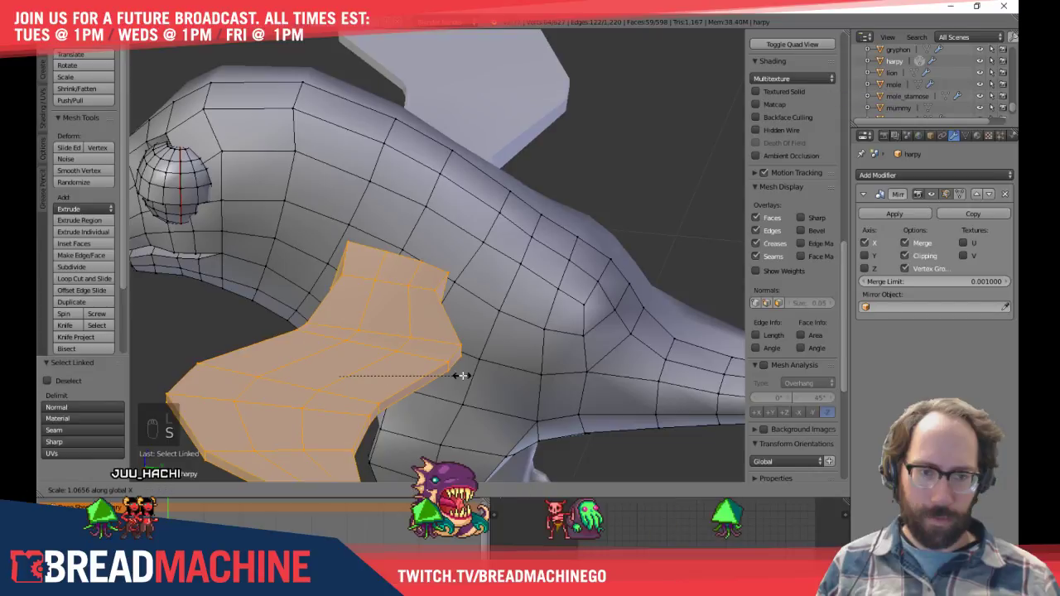
{"action": "left_click", "coordinate": [476, 375]}
{"action": "key", "text": "KP_7"}
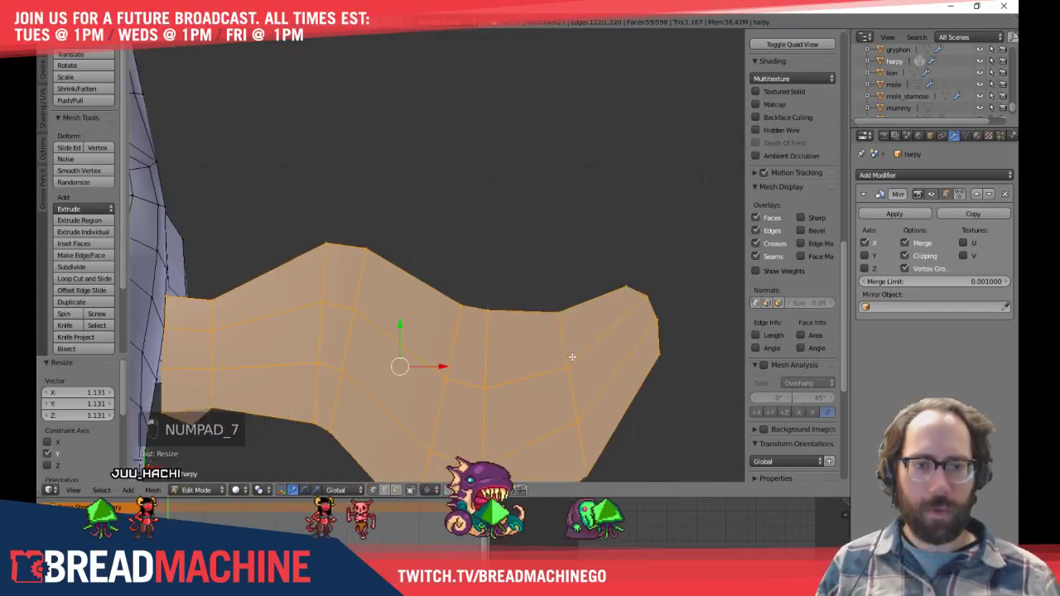
{"action": "key", "text": "g"}
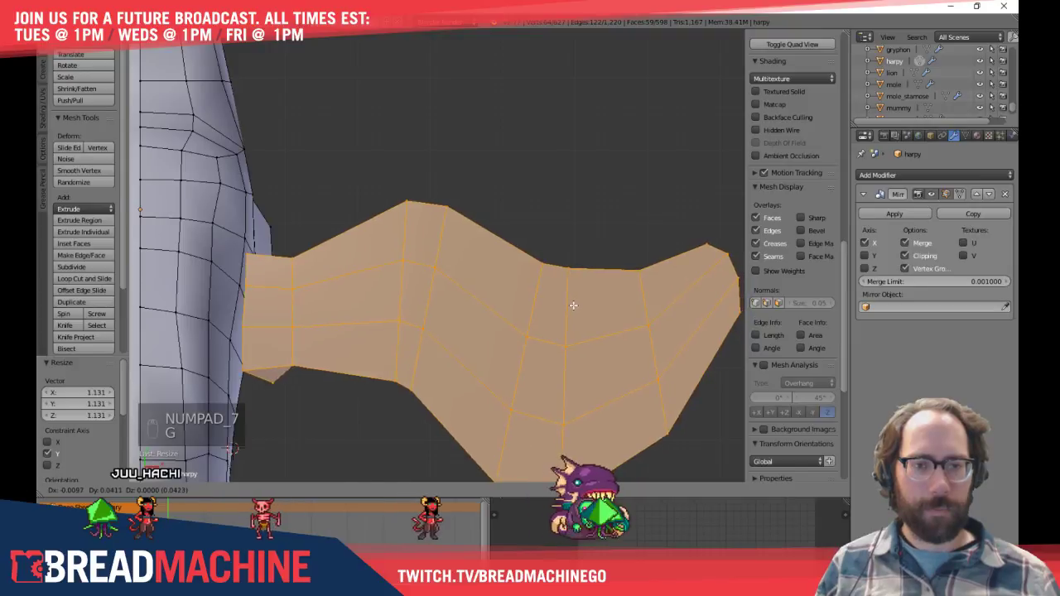
{"action": "left_click", "coordinate": [572, 305]}
{"action": "middle_click_drag", "start_coordinate": [308, 286], "coordinate": [485, 326]}
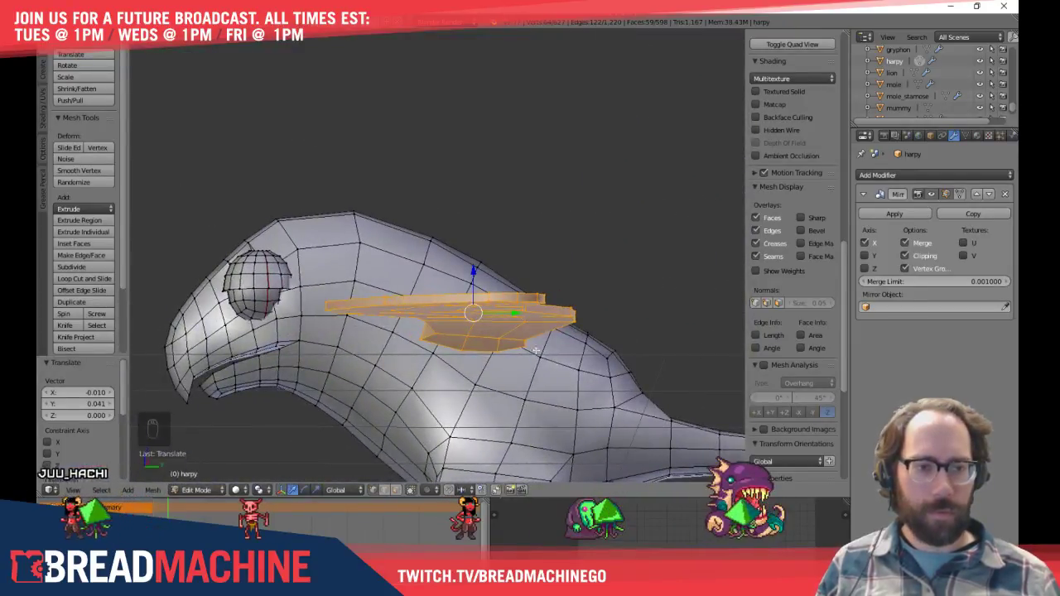
In side view with face selection, select the row of three body faces behind the wing root
{"action": "key", "text": "KP_3"}
{"action": "middle_click_drag", "start_coordinate": [547, 368], "coordinate": [509, 324], "text": "shift"}
{"action": "scroll", "coordinate": [464, 354], "scroll_direction": "up", "scroll_amount": 2}
{"action": "key", "text": "ctrl+Tab"}
{"action": "left_click", "coordinate": [327, 318]}
{"action": "key", "text": "a"}
{"action": "middle_click_drag", "start_coordinate": [366, 341], "coordinate": [326, 339], "text": "shift"}
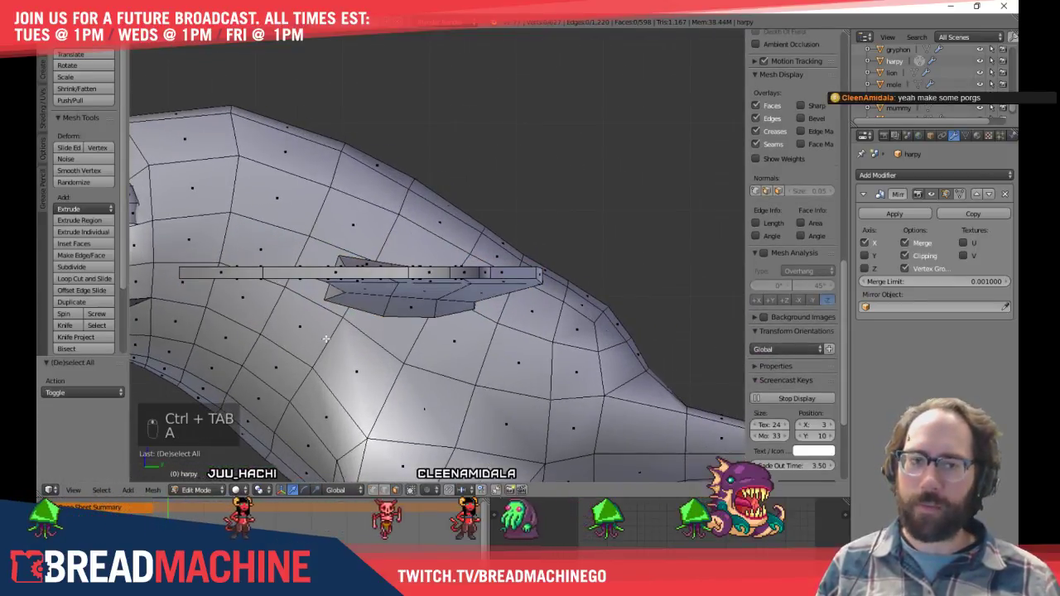
{"action": "right_click", "coordinate": [315, 290]}
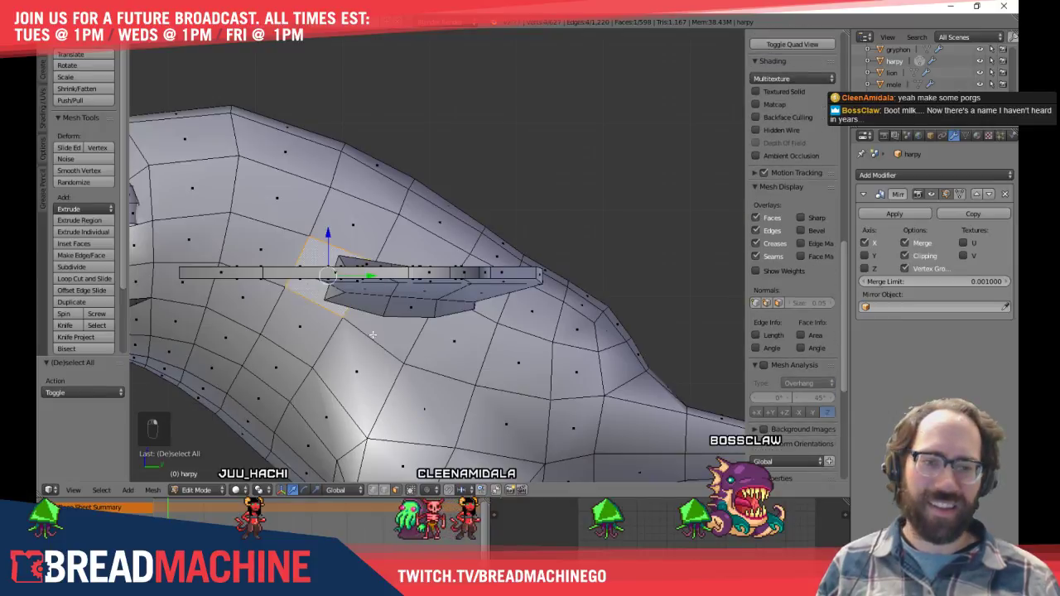
{"action": "right_click", "coordinate": [378, 333], "text": "shift"}
{"action": "right_click", "coordinate": [456, 353], "text": "shift"}
{"action": "key", "text": "x"}
{"action": "left_click", "coordinate": [464, 361]}
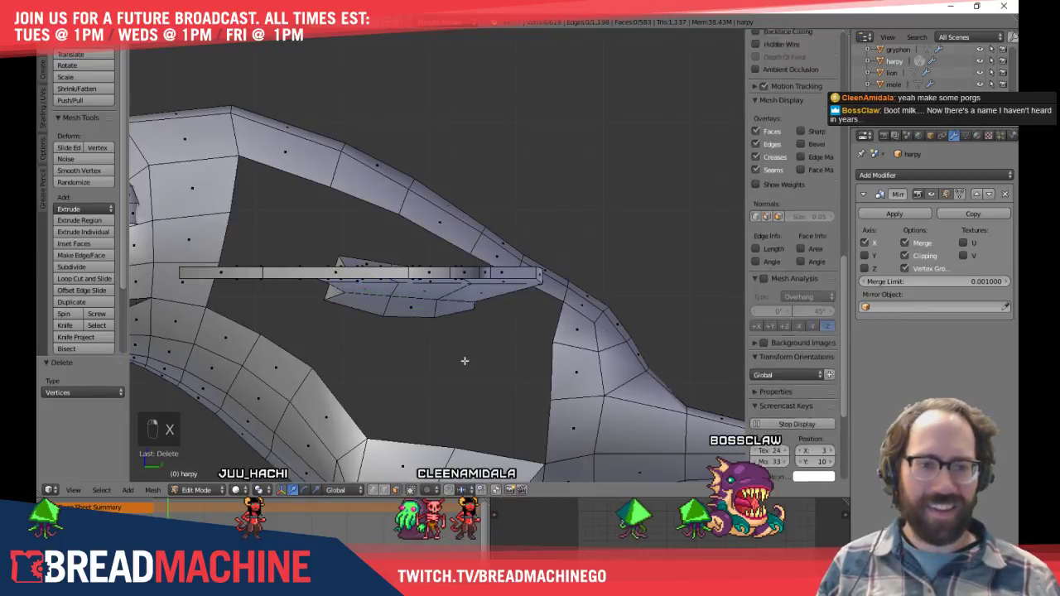
{"action": "key", "text": "ctrl+z"}
Delete the three selected body faces to open a hole for the wing, and return to vertex selection
{"action": "key", "text": "x"}
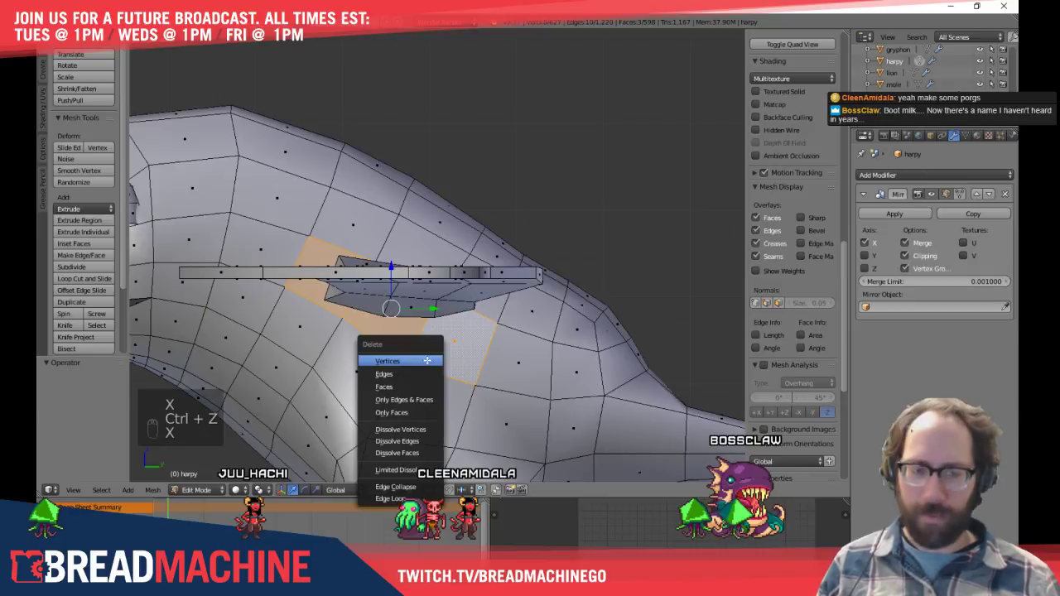
{"action": "left_click", "coordinate": [416, 386]}
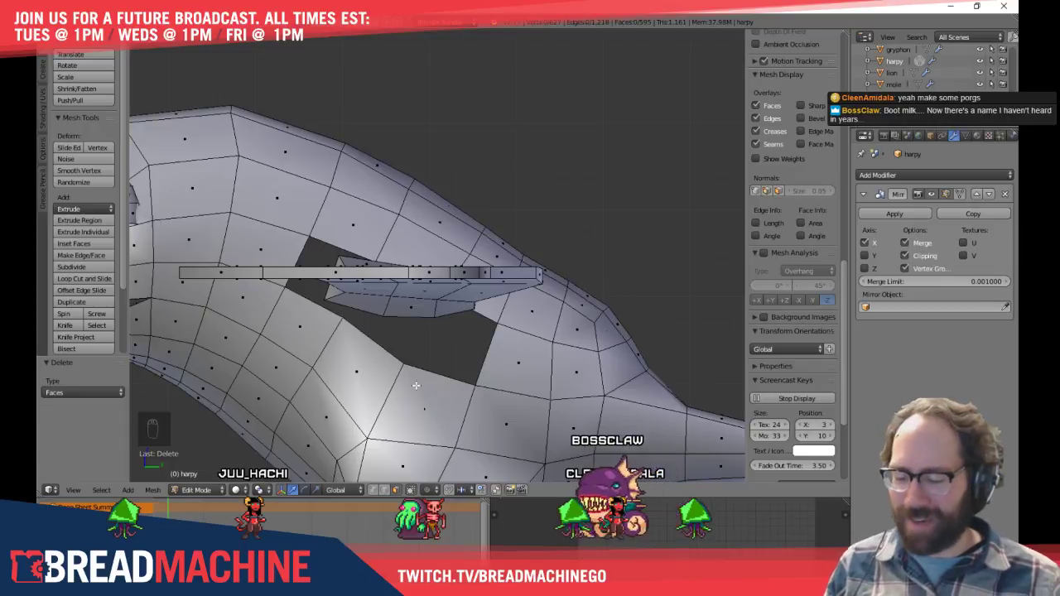
{"action": "key", "text": "ctrl+Tab"}
{"action": "left_click", "coordinate": [396, 359]}
{"action": "middle_click_drag", "start_coordinate": [323, 307], "coordinate": [356, 329], "text": "shift"}
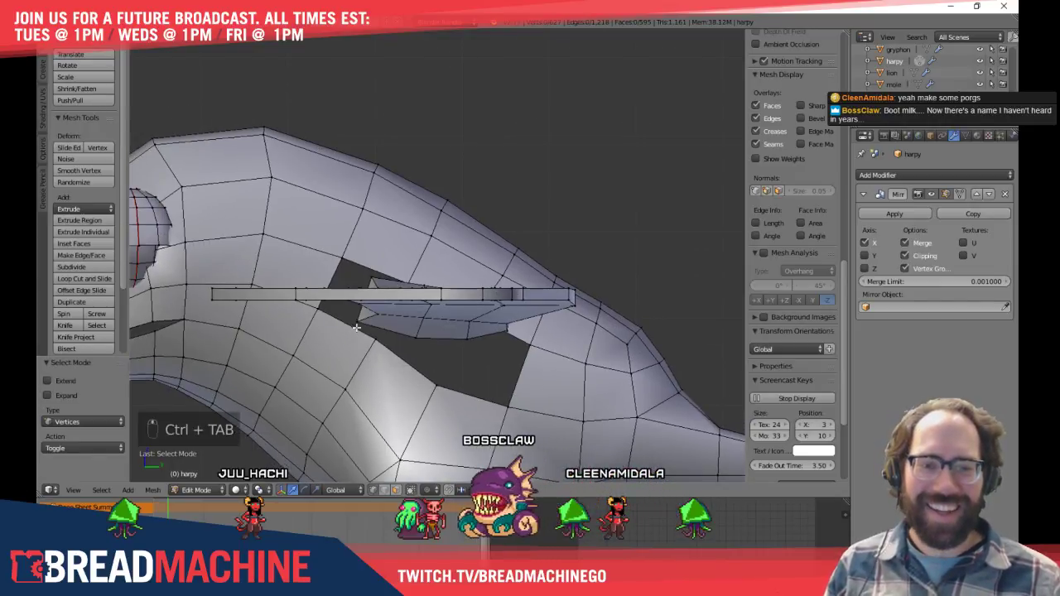
Merge the wing root's lower vertices one by one onto the matching vertices along the body hole's lower edge, using At Last
{"action": "right_click", "coordinate": [330, 316]}
{"action": "key", "text": "alt+m"}
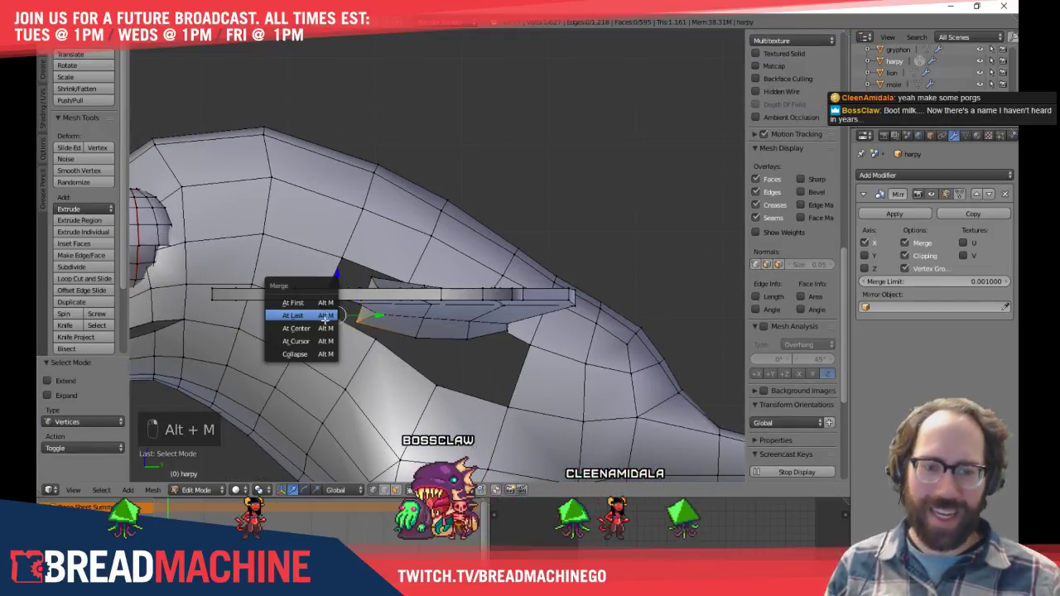
{"action": "key", "text": "a"}
{"action": "right_click", "coordinate": [389, 341]}
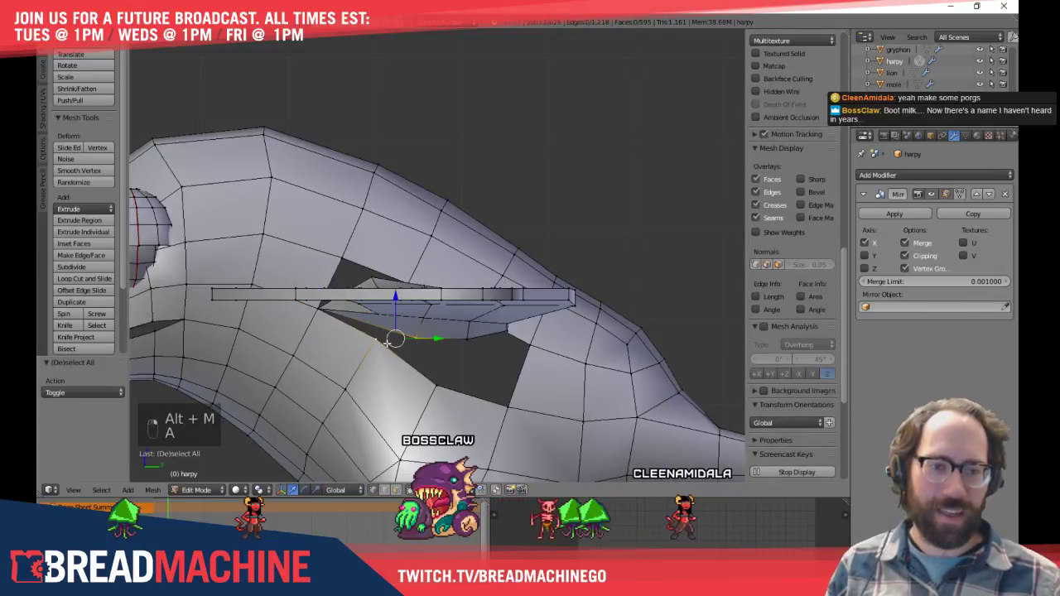
{"action": "key", "text": "alt+m"}
{"action": "left_click", "coordinate": [386, 338]}
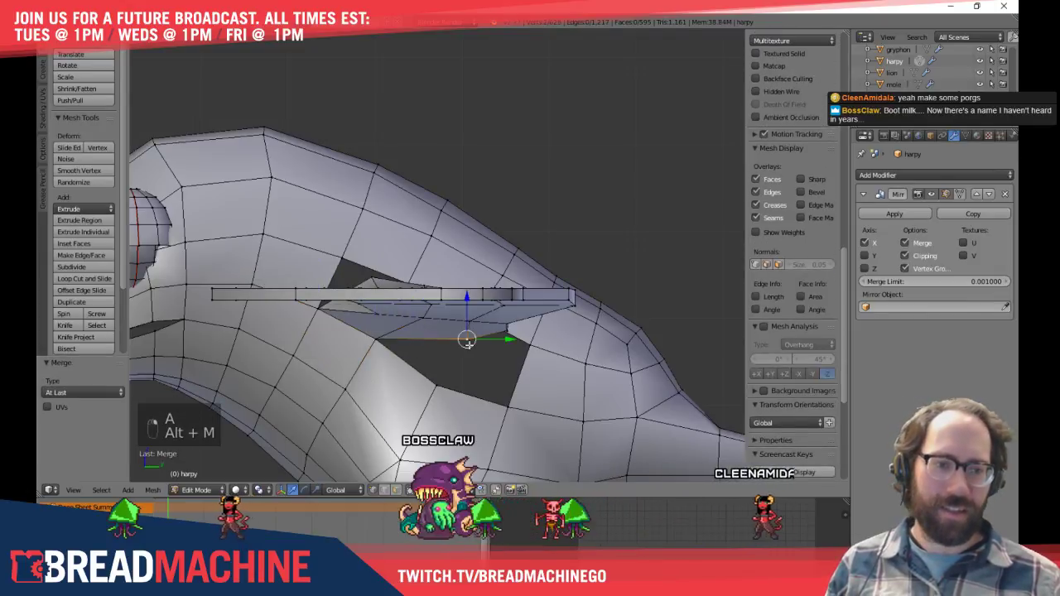
{"action": "key", "text": "alt+m"}
{"action": "left_click", "coordinate": [443, 383]}
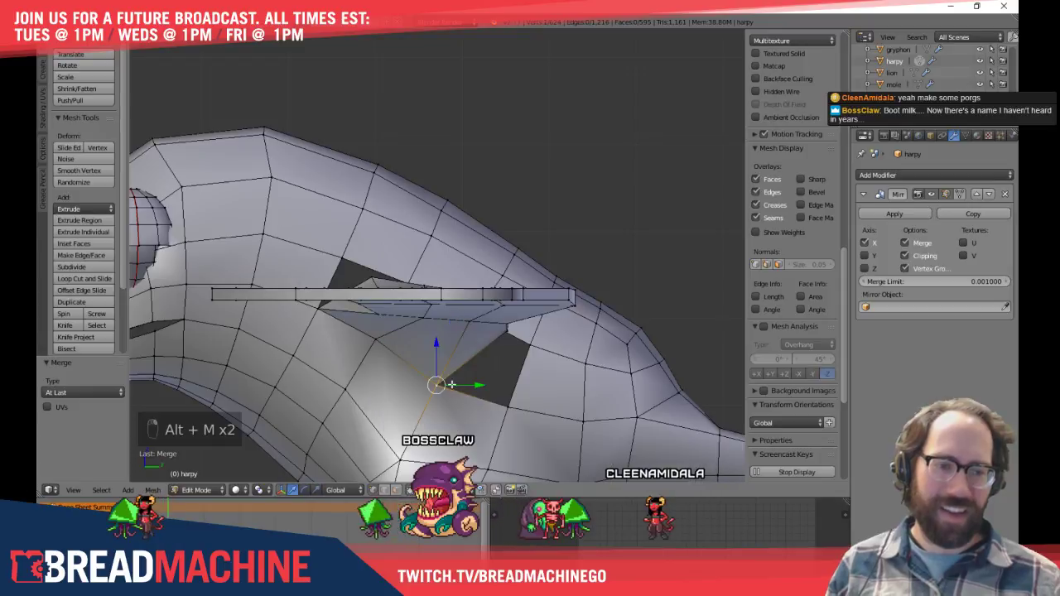
{"action": "key", "text": "alt+m"}
{"action": "left_click", "coordinate": [494, 398]}
Merge the wing root's rear vertices one by one onto the matching vertices at the rear of the body hole, using At Last
{"action": "middle_click_drag", "start_coordinate": [495, 398], "coordinate": [448, 390]}
{"action": "right_click", "coordinate": [527, 348], "text": "shift"}
{"action": "key", "text": "alt+m"}
{"action": "left_click", "coordinate": [528, 348]}
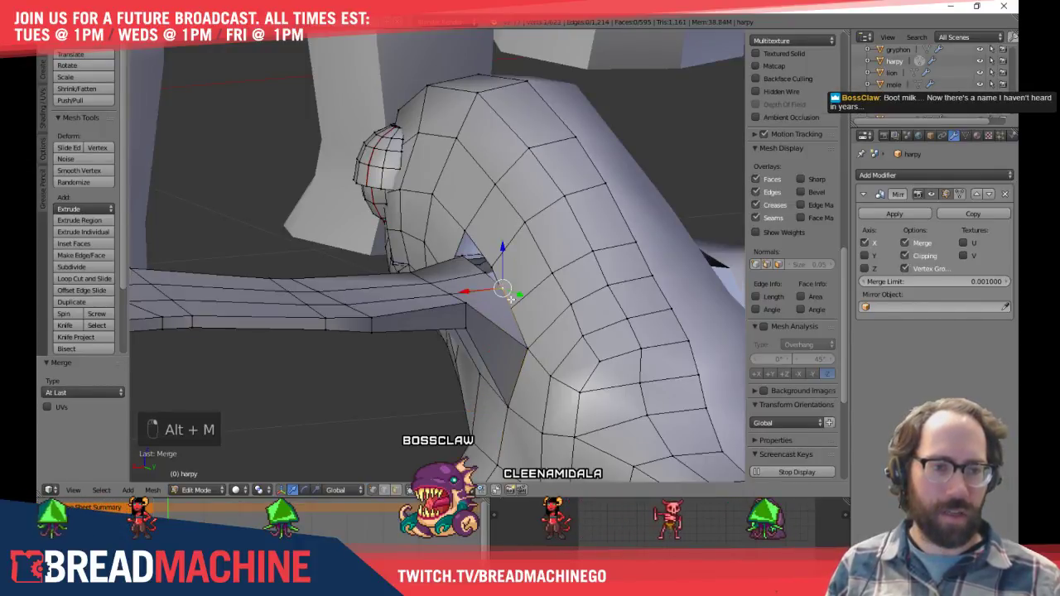
{"action": "right_click", "coordinate": [510, 309], "text": "shift"}
{"action": "key", "text": "z"}
{"action": "key", "text": "z"}
{"action": "key", "text": "alt+m"}
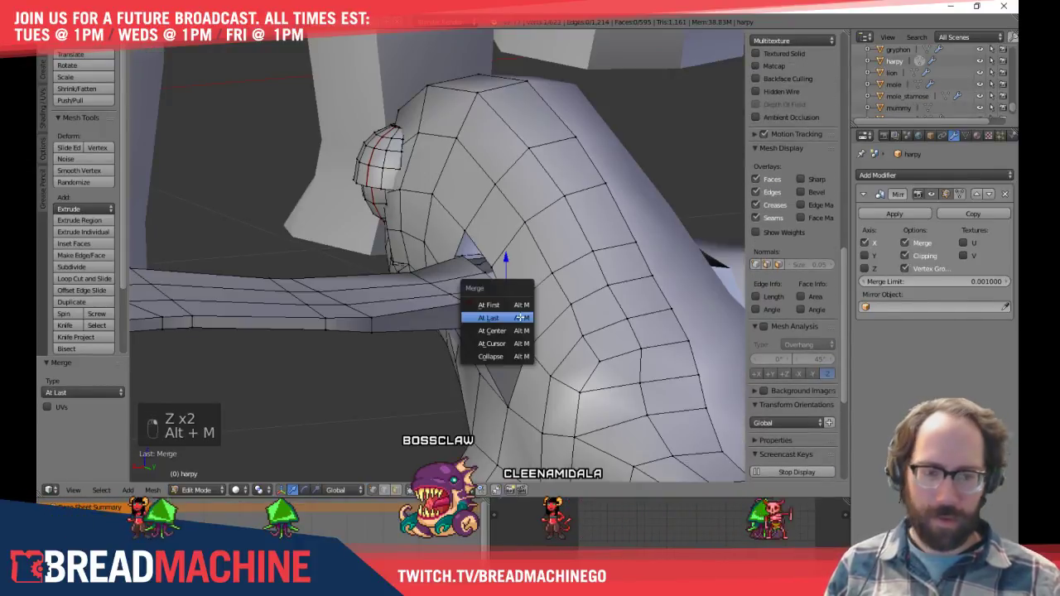
{"action": "left_click", "coordinate": [520, 318]}
Merge the remaining upper wing root vertices onto the hole's upper edge using At Last, and clear the selection
{"action": "key", "text": "alt+m"}
{"action": "left_click", "coordinate": [488, 281]}
{"action": "middle_click_drag", "start_coordinate": [488, 278], "coordinate": [431, 243]}
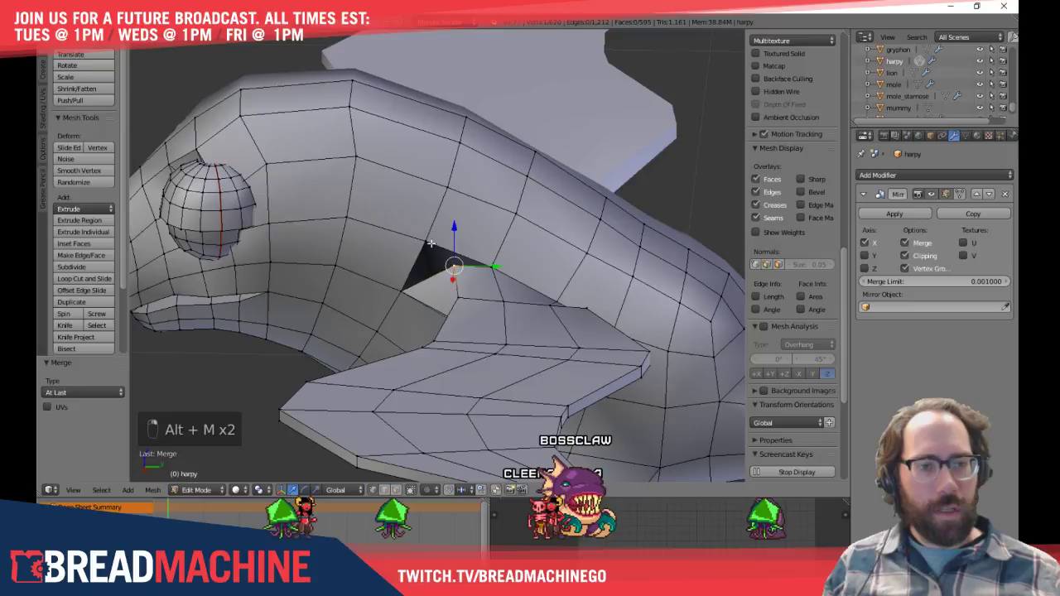
{"action": "key", "text": "alt+m"}
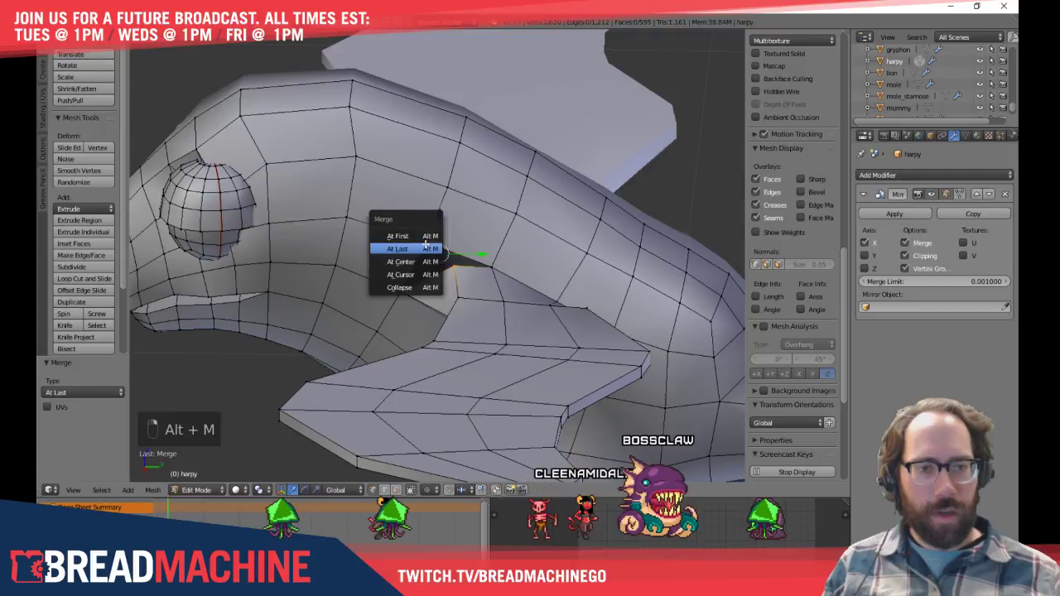
{"action": "left_click", "coordinate": [426, 246]}
{"action": "key", "text": "a"}
Edge slide the two vertices on the wing root's upper seam up the body by a factor of 0.417
{"action": "middle_click_drag", "start_coordinate": [425, 245], "coordinate": [481, 241]}
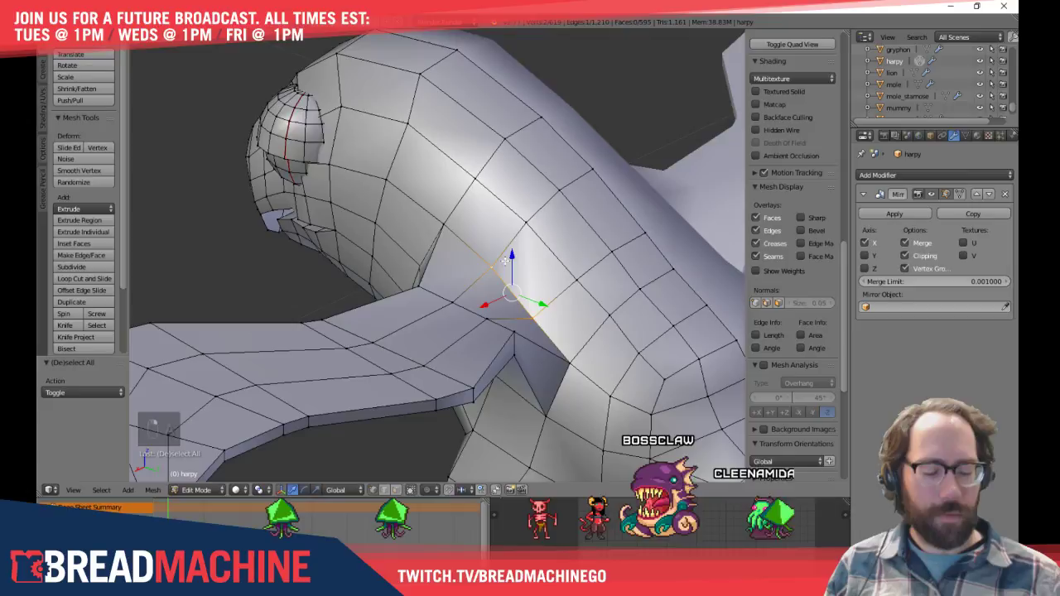
{"action": "key", "text": "KP_3"}
{"action": "middle_click_drag", "start_coordinate": [505, 261], "coordinate": [451, 333]}
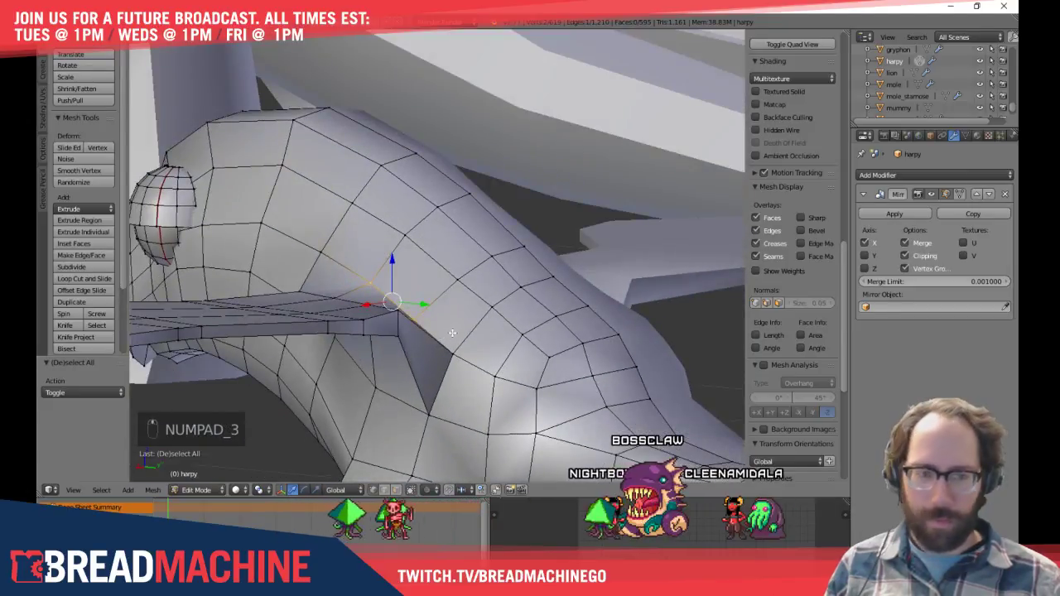
{"action": "key", "text": "g"}
{"action": "key", "text": "g"}
{"action": "left_click", "coordinate": [473, 303]}
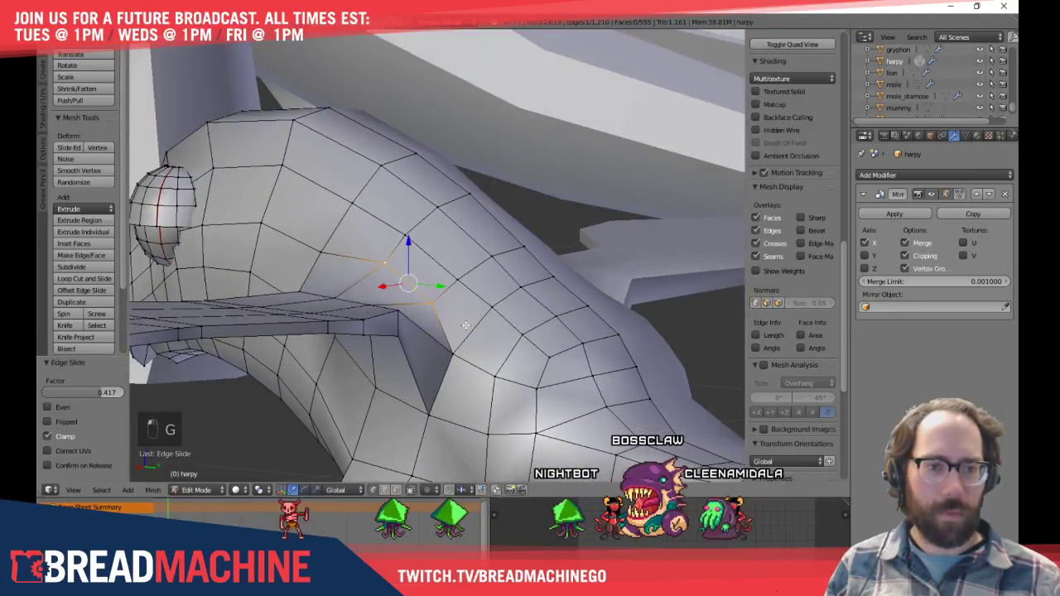
Move the rear corner vertex of the wing joint -0.019 X, 0.018 Y and 0.028 Z, and slide the vertex beneath it by 0.489
{"action": "key", "text": "g"}
{"action": "key", "text": "g"}
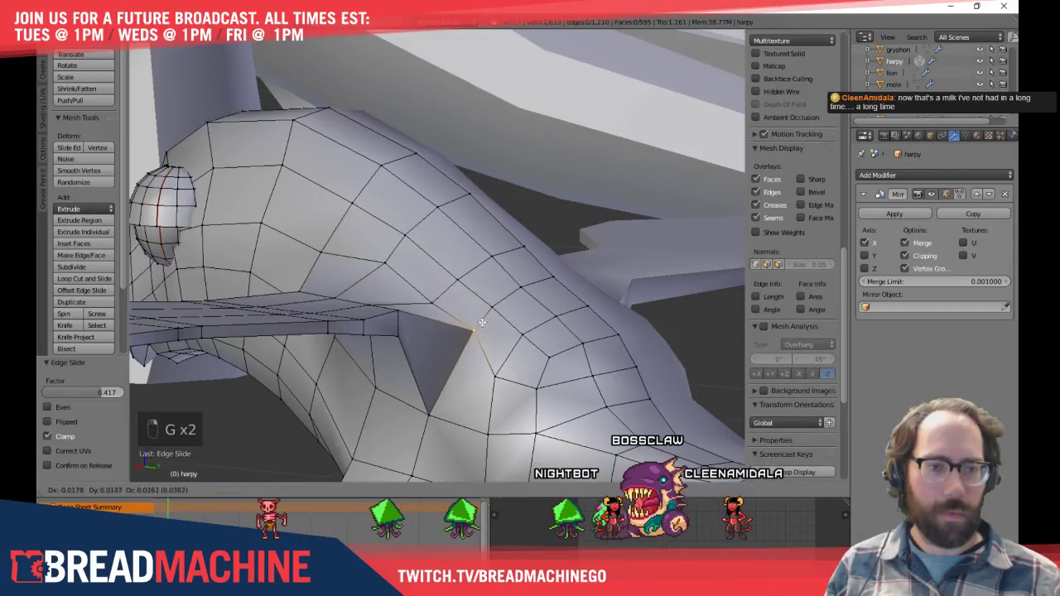
{"action": "left_click", "coordinate": [480, 326]}
{"action": "key", "text": "g"}
{"action": "key", "text": "g"}
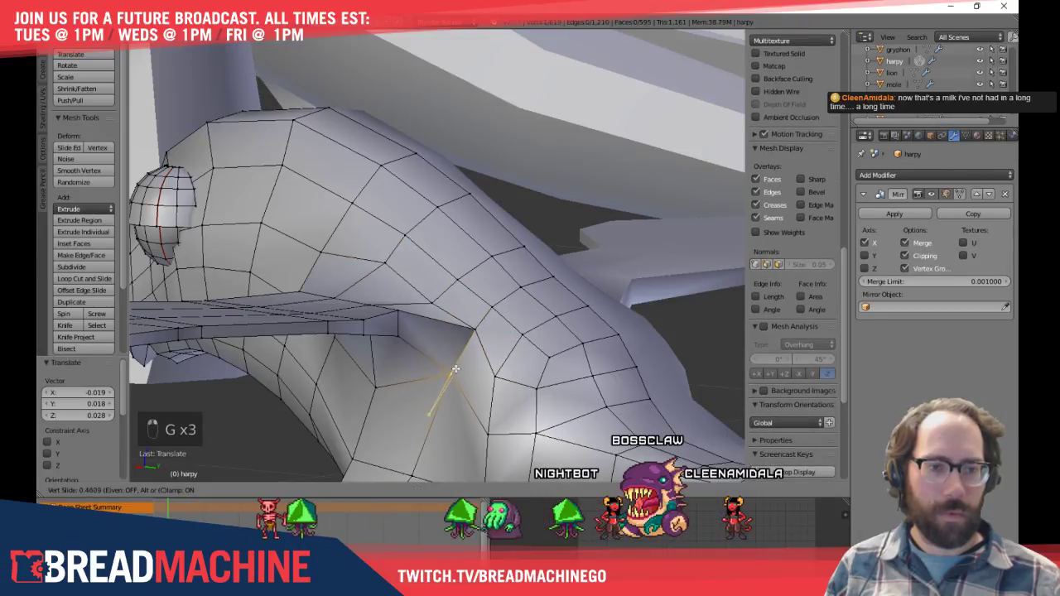
{"action": "left_click", "coordinate": [451, 370]}
In side view, move the middle vertex of the wing joint's lower edge 0.015 Y and 0.034 Z
{"action": "key", "text": "g"}
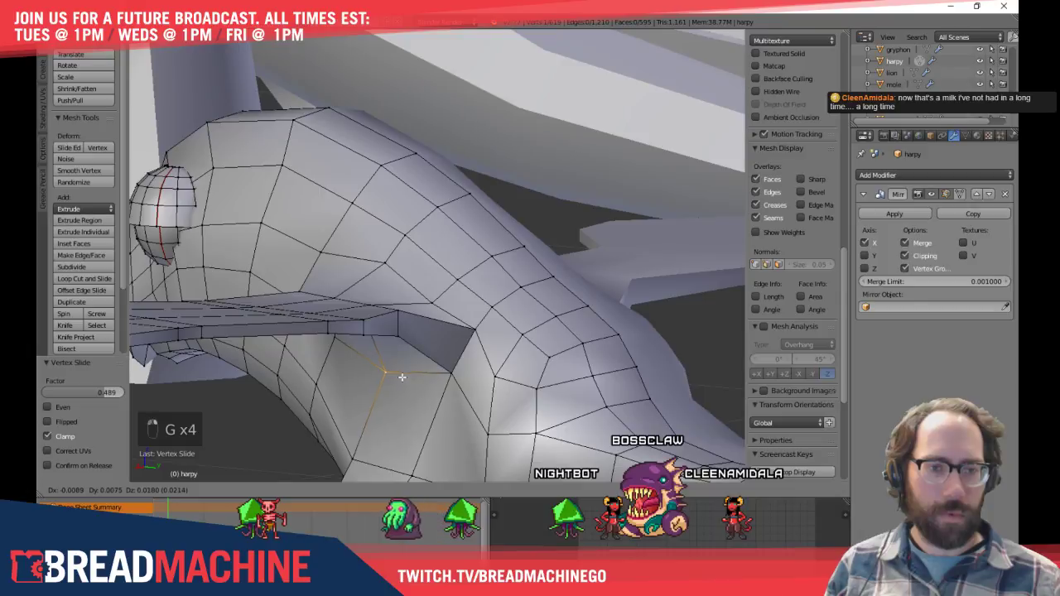
{"action": "right_click", "coordinate": [402, 377]}
{"action": "key", "text": "KP_3"}
{"action": "key", "text": "g"}
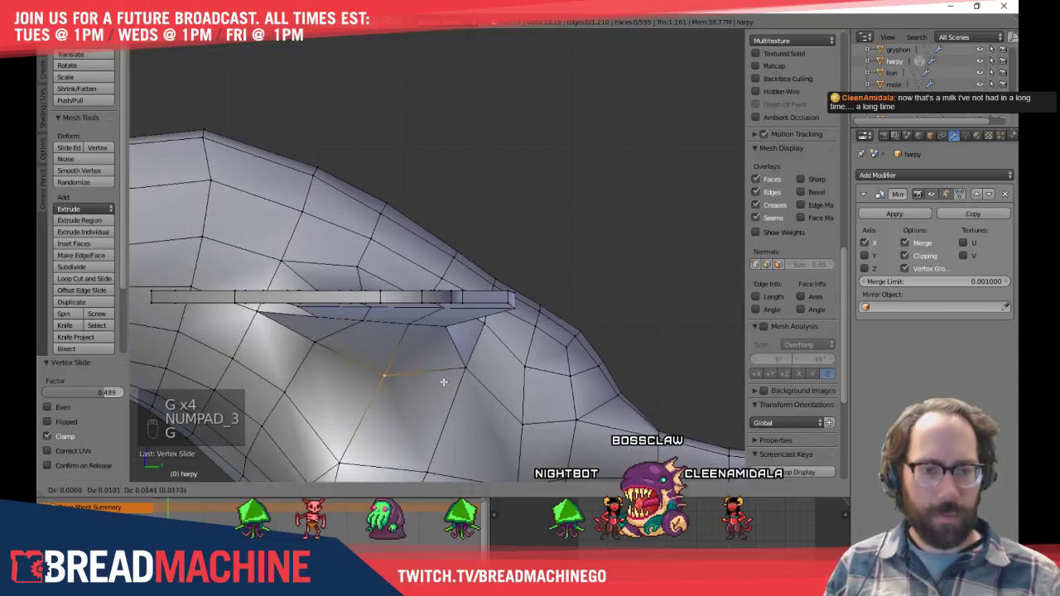
{"action": "left_click", "coordinate": [446, 366]}
Select the two body vertices above the leg and move them 0.010 Y and 0.040 Z
{"action": "middle_click_drag", "start_coordinate": [422, 420], "coordinate": [418, 313], "text": "shift"}
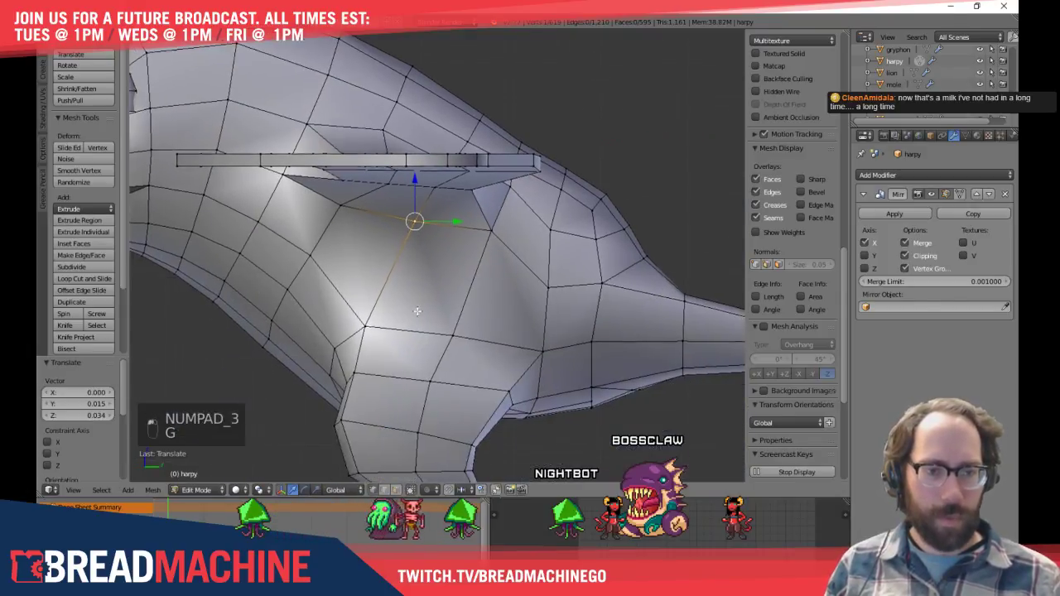
{"action": "right_click", "coordinate": [366, 323]}
{"action": "right_click", "coordinate": [454, 335], "text": "shift"}
{"action": "key", "text": "g"}
{"action": "left_click", "coordinate": [480, 295]}
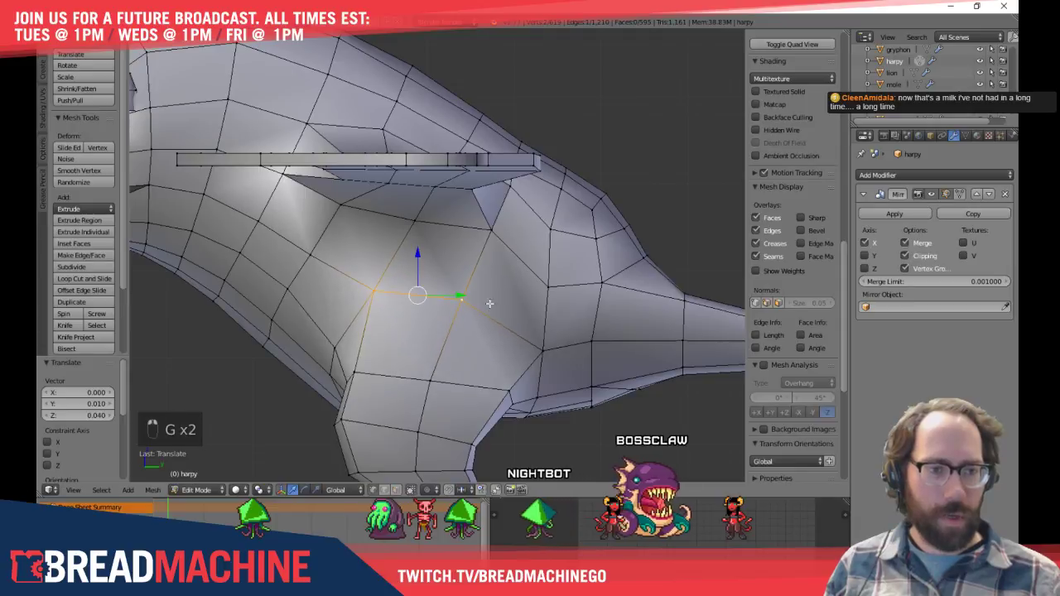
Nudge the two body vertices behind the wing joint slightly upward one after the other, and clear the selection
{"action": "right_click", "coordinate": [549, 279]}
{"action": "key", "text": "g"}
{"action": "left_click", "coordinate": [549, 269]}
{"action": "right_click", "coordinate": [551, 231]}
{"action": "key", "text": "g"}
{"action": "left_click", "coordinate": [553, 224]}
{"action": "key", "text": "a"}
In side view, move the back vertices above the wing's rear 0.007 Y and 0.013 Z, and the outline vertex a further 0.003 Y and 0.007 Z
{"action": "middle_click_drag", "start_coordinate": [418, 227], "coordinate": [402, 292]}
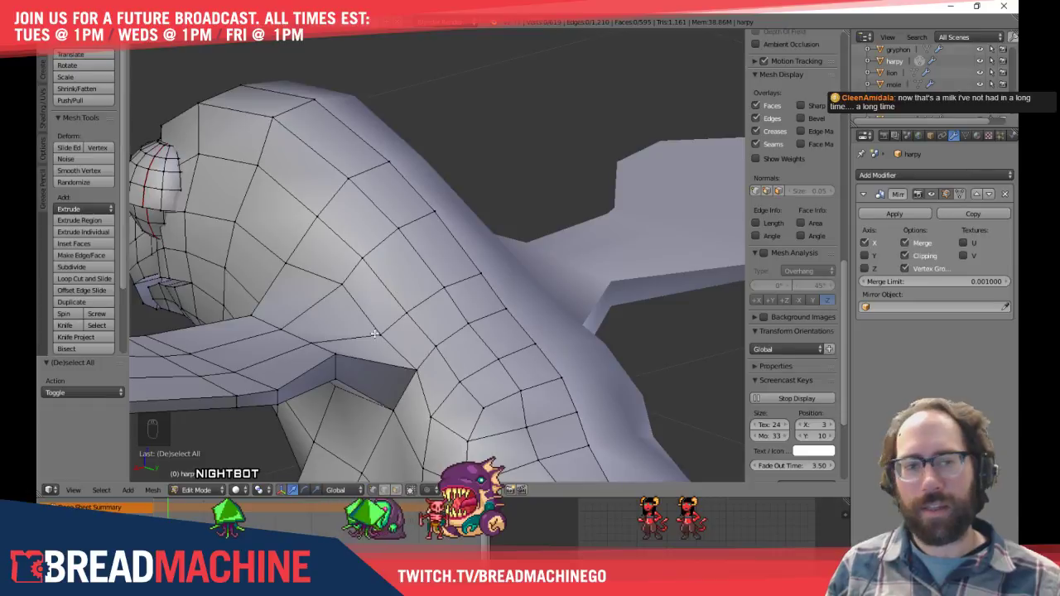
{"action": "right_click", "coordinate": [406, 313], "text": "shift"}
{"action": "key", "text": "KP_3"}
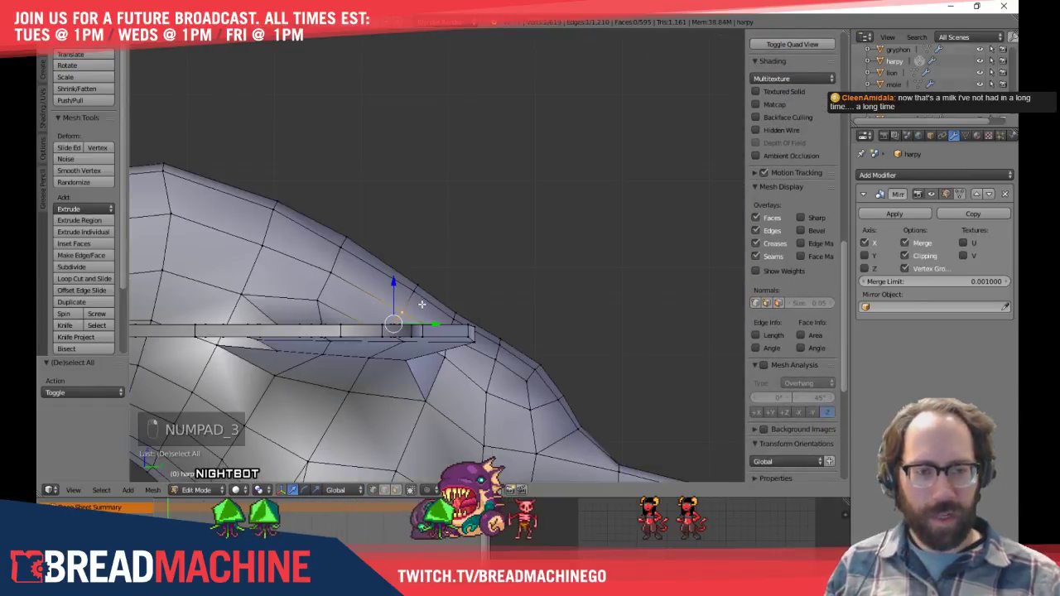
{"action": "middle_click_drag", "start_coordinate": [404, 295], "coordinate": [365, 311], "text": "shift"}
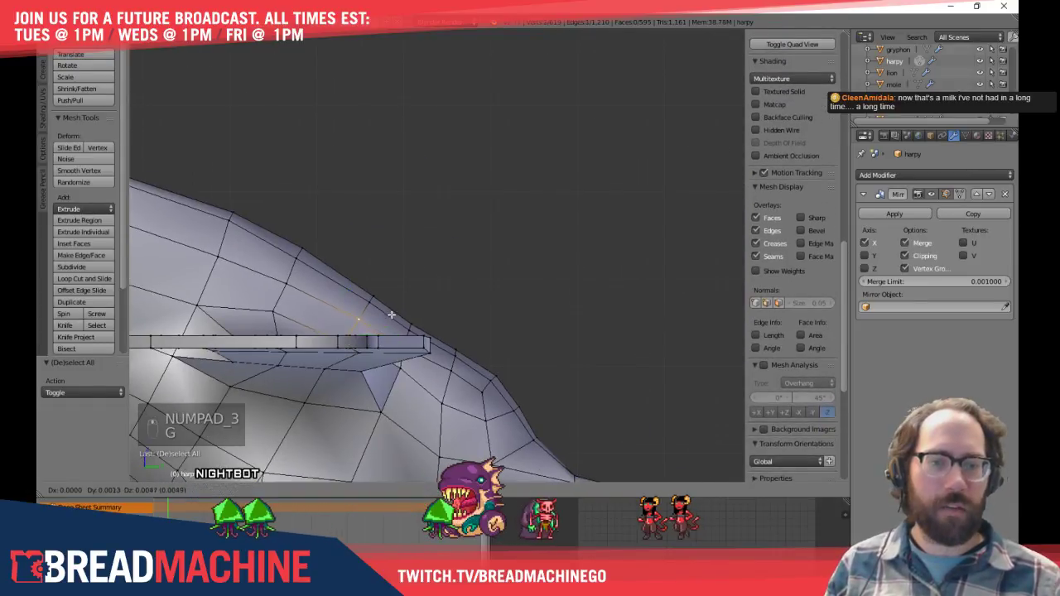
{"action": "left_click", "coordinate": [396, 308]}
{"action": "key", "text": "g"}
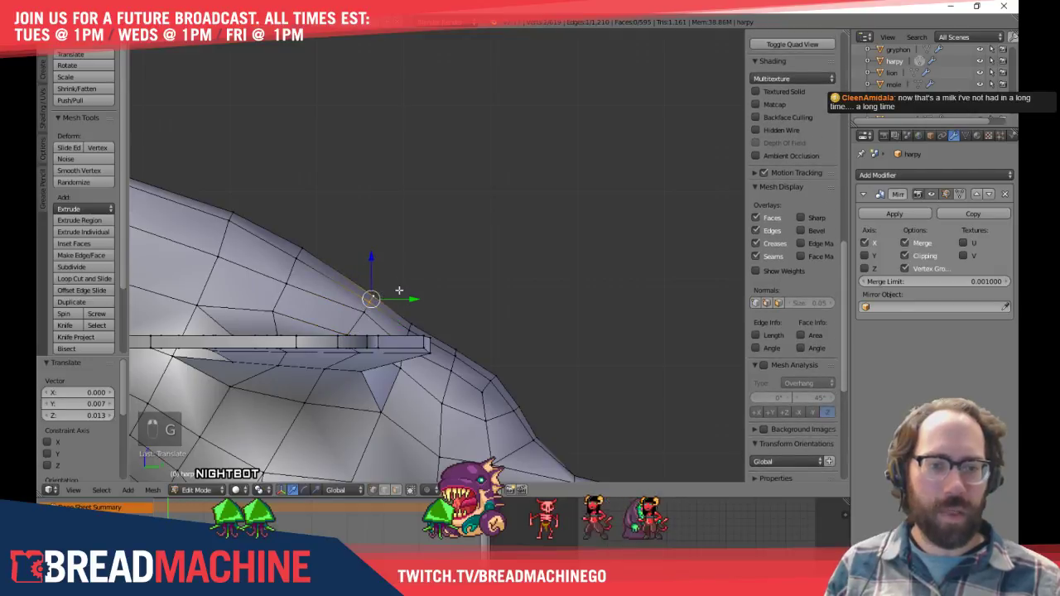
{"action": "left_click", "coordinate": [399, 284]}
Move the next back outline vertex 0.005 Y and 0.002 Z, and vertex slide the one just above the wing root by 0.095
{"action": "right_click", "coordinate": [303, 248]}
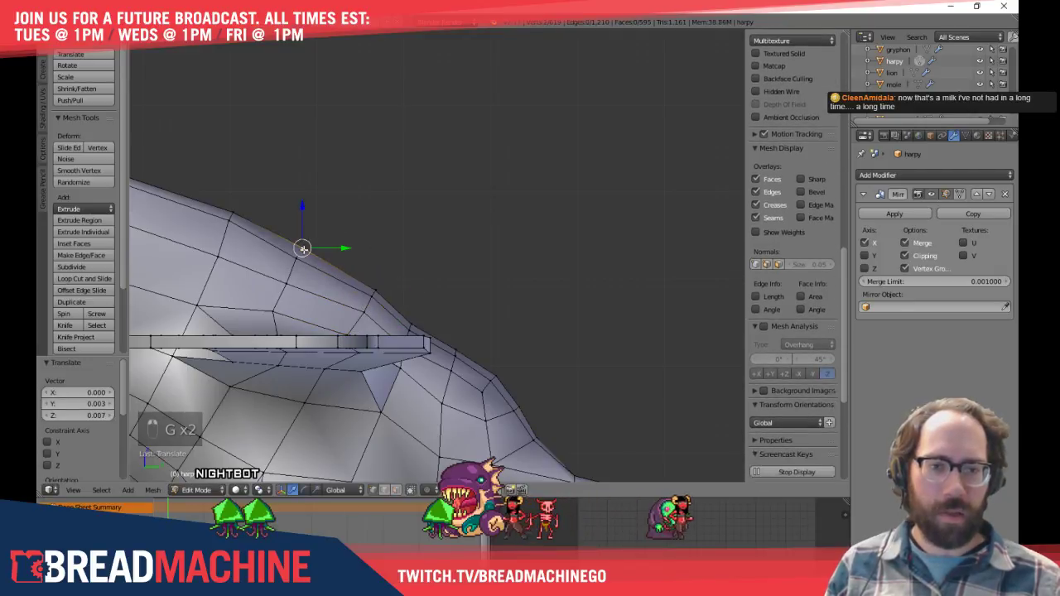
{"action": "key", "text": "g"}
{"action": "left_click", "coordinate": [319, 288]}
{"action": "middle_click_drag", "start_coordinate": [335, 295], "coordinate": [320, 377], "text": "shift"}
{"action": "key", "text": "KP_3"}
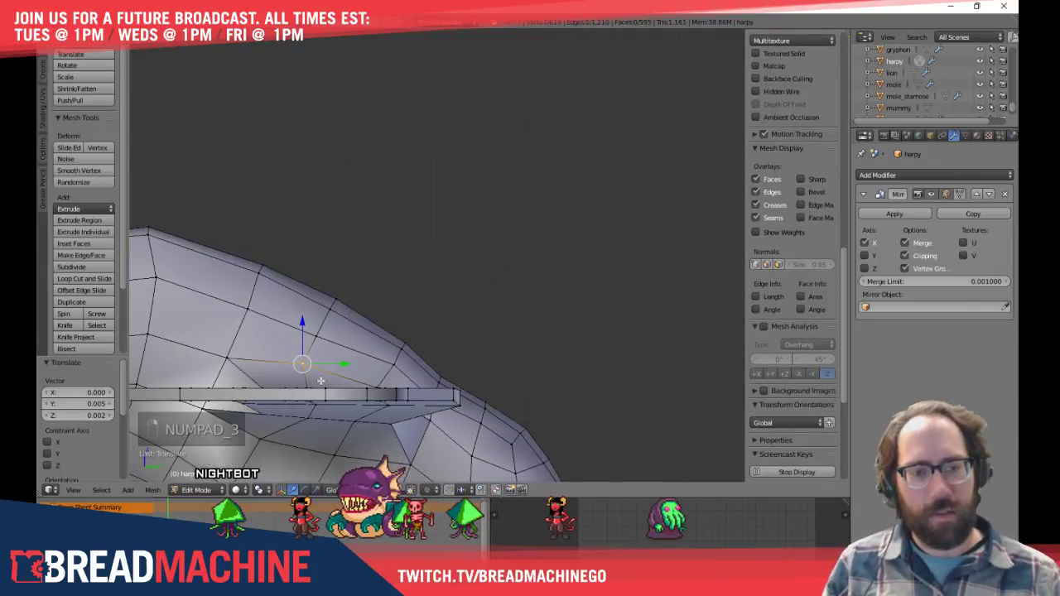
{"action": "key", "text": "g"}
{"action": "key", "text": "g"}
{"action": "left_click", "coordinate": [329, 386]}
Vertex slide the front vertex of the wing joint's lower edge slightly rearward, and clear the selection
{"action": "middle_click_drag", "start_coordinate": [310, 443], "coordinate": [335, 386], "text": "shift"}
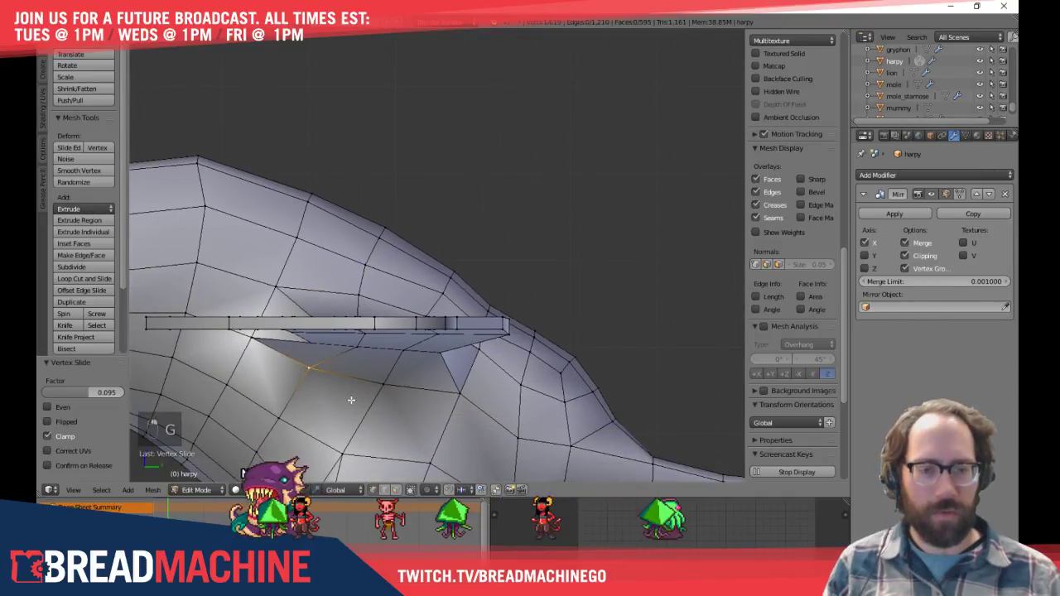
{"action": "key", "text": "g"}
{"action": "key", "text": "g"}
{"action": "left_click", "coordinate": [358, 402]}
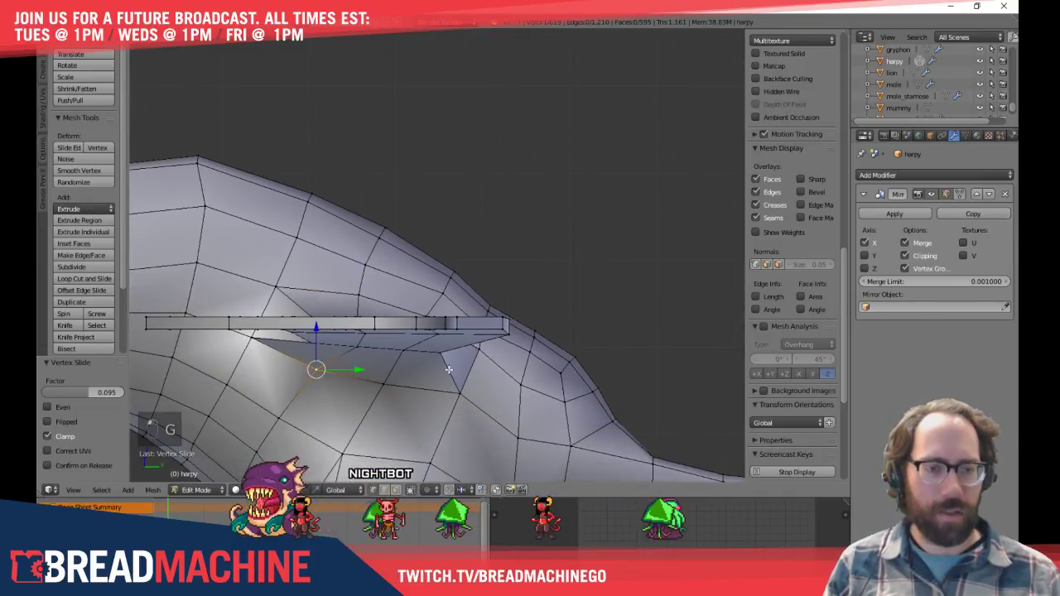
{"action": "key", "text": "a"}
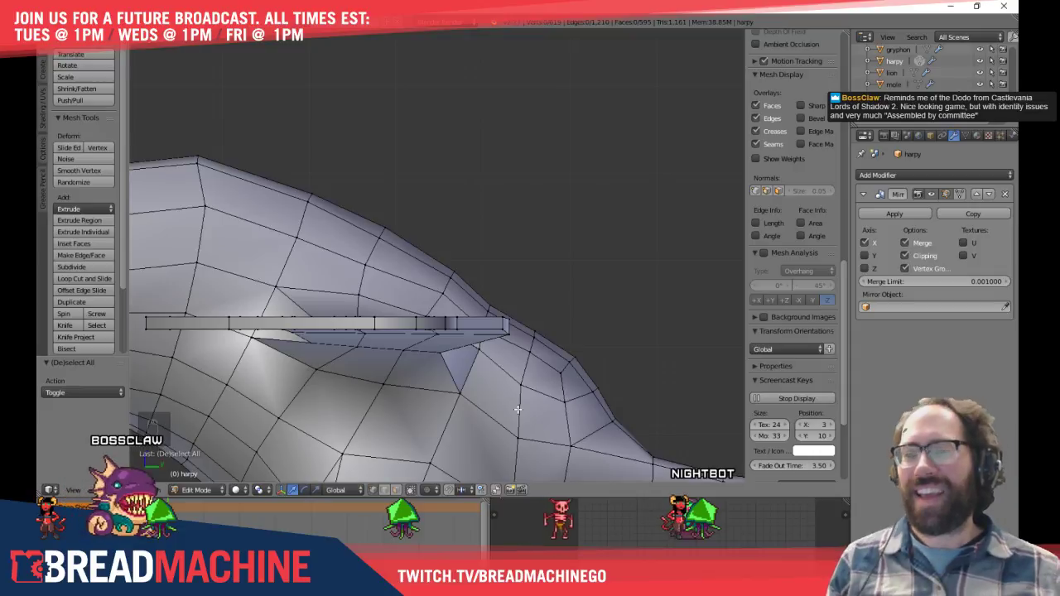
In side view, move the back vertices behind the wing 0.010 Y and 0.015 Z, and shift the neighbouring outline vertices to smooth the back's curve
{"action": "middle_click_drag", "start_coordinate": [497, 299], "coordinate": [392, 333], "text": "shift"}
{"action": "right_click_drag", "start_coordinate": [403, 351], "coordinate": [416, 332]}
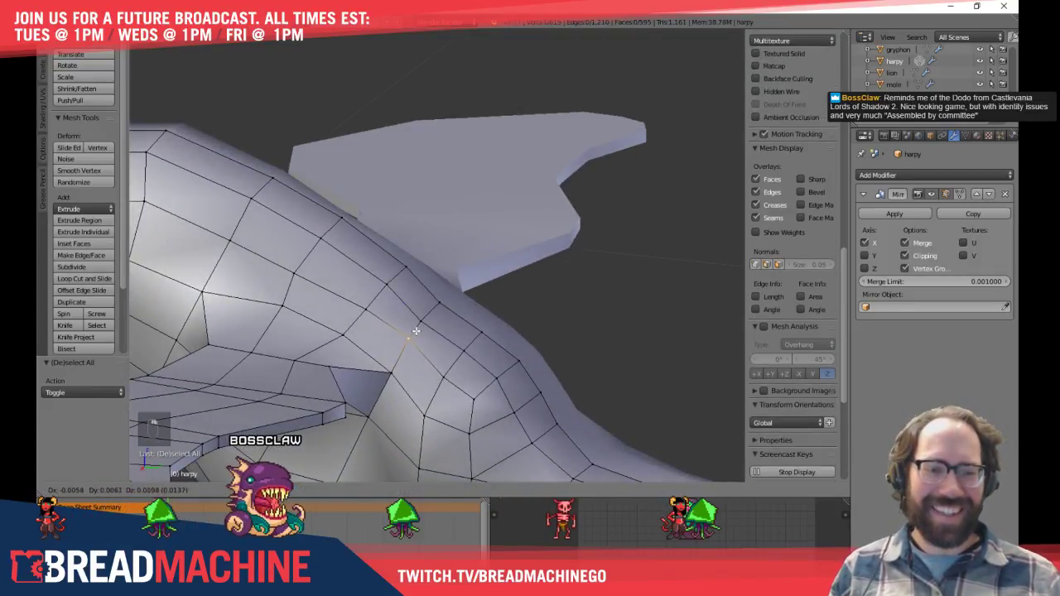
{"action": "left_click", "coordinate": [416, 330]}
{"action": "key", "text": "KP_3"}
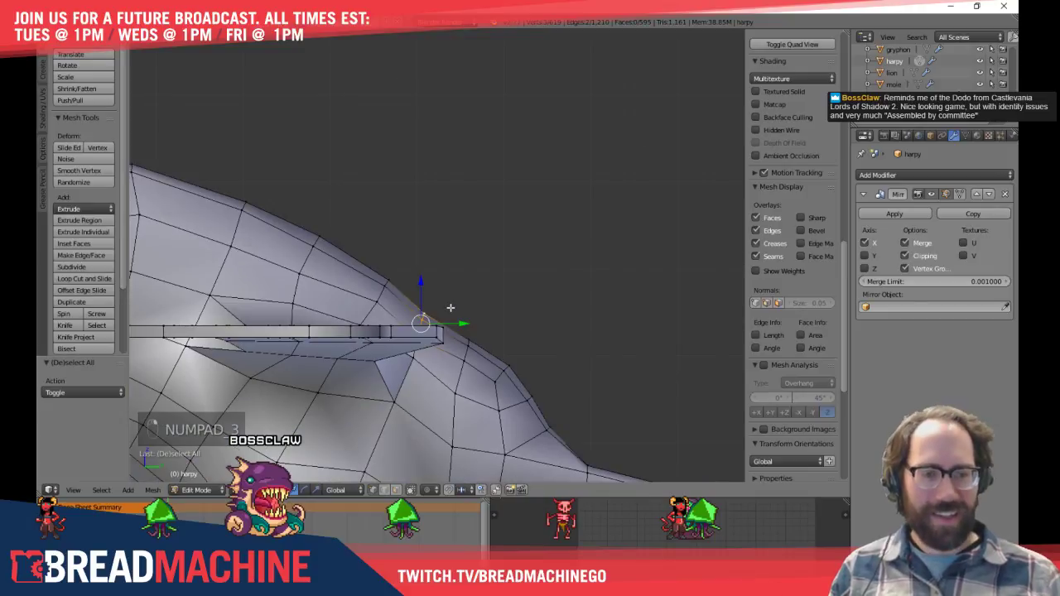
{"action": "key", "text": "g"}
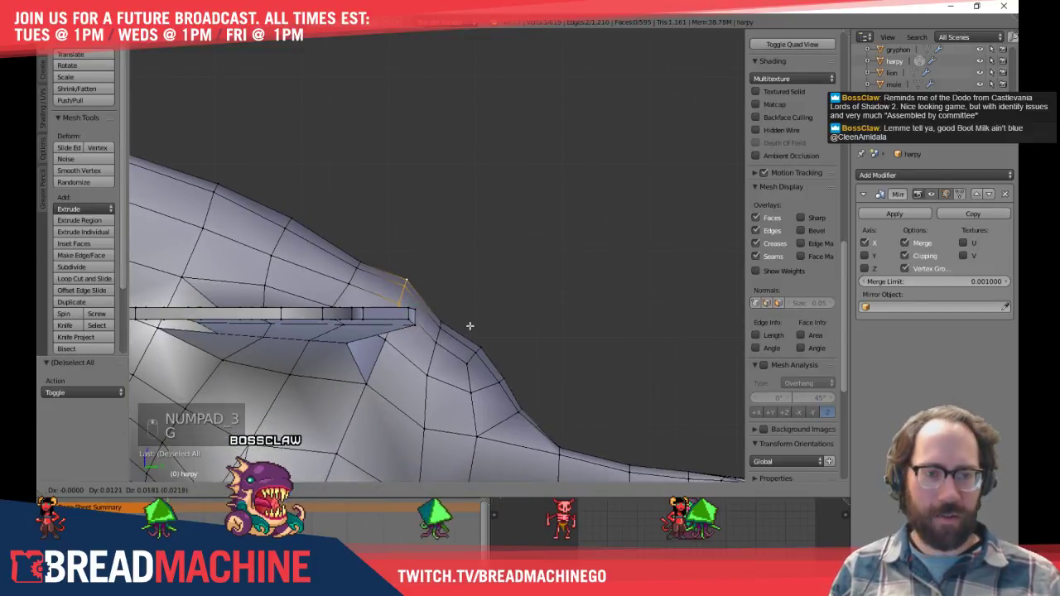
{"action": "left_click", "coordinate": [403, 293]}
{"action": "key", "text": "g"}
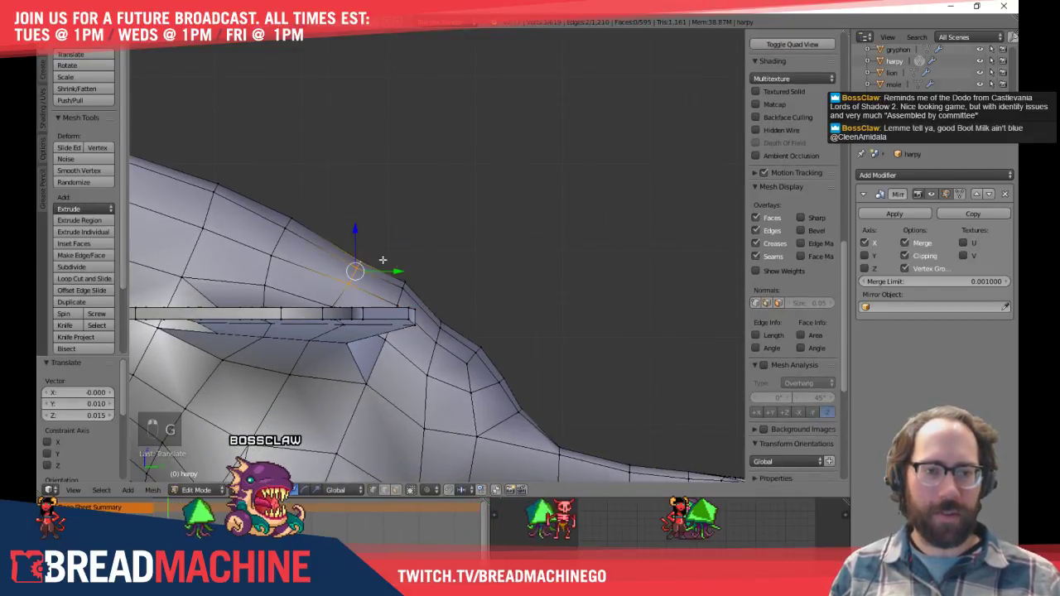
{"action": "left_click", "coordinate": [438, 324]}
{"action": "key", "text": "g"}
{"action": "left_click", "coordinate": [456, 344]}
{"action": "key", "text": "a"}
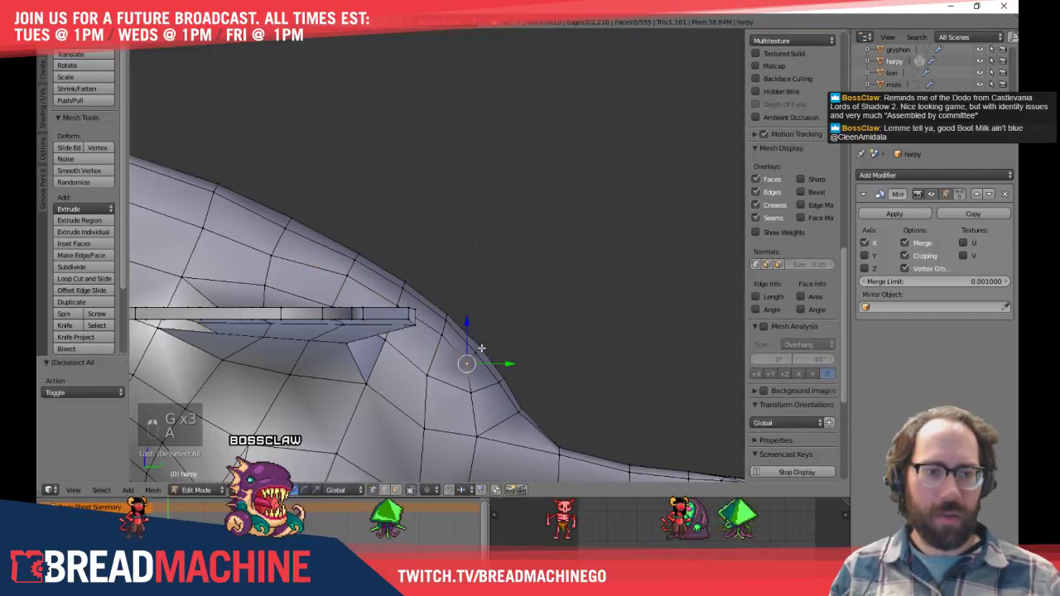
Push the rump's outline vertices outward, the upper ones by 0.010 Y and 0.005 Z, the next pair by 0.013 Y and -0.001 Z
{"action": "right_click", "coordinate": [487, 341]}
{"action": "middle_click_drag", "start_coordinate": [531, 361], "coordinate": [474, 335], "text": "shift"}
{"action": "key", "text": "g"}
{"action": "left_click", "coordinate": [489, 329]}
{"action": "right_click", "coordinate": [448, 357]}
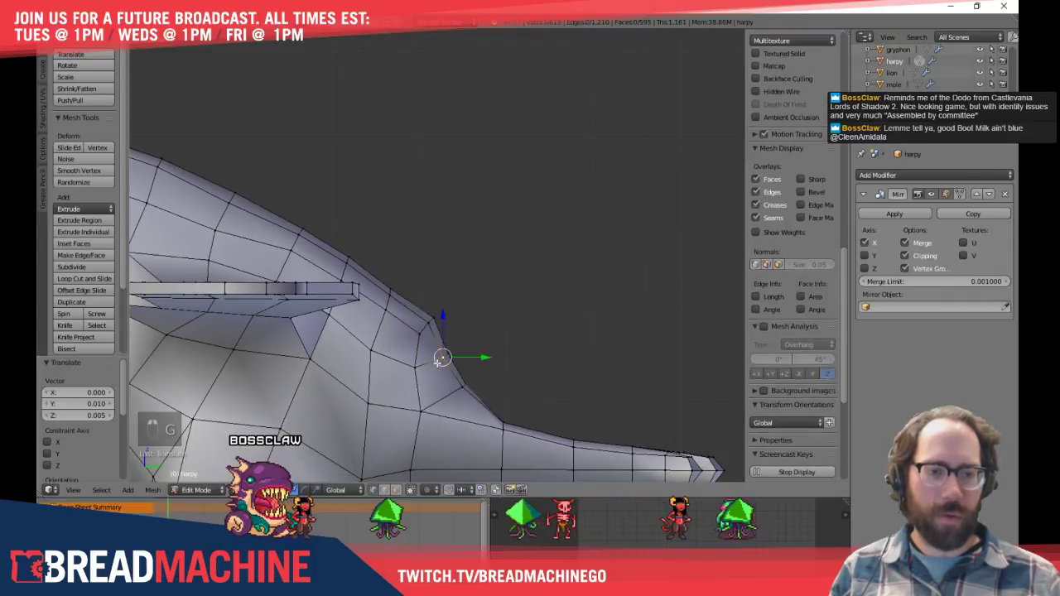
{"action": "key", "text": "g"}
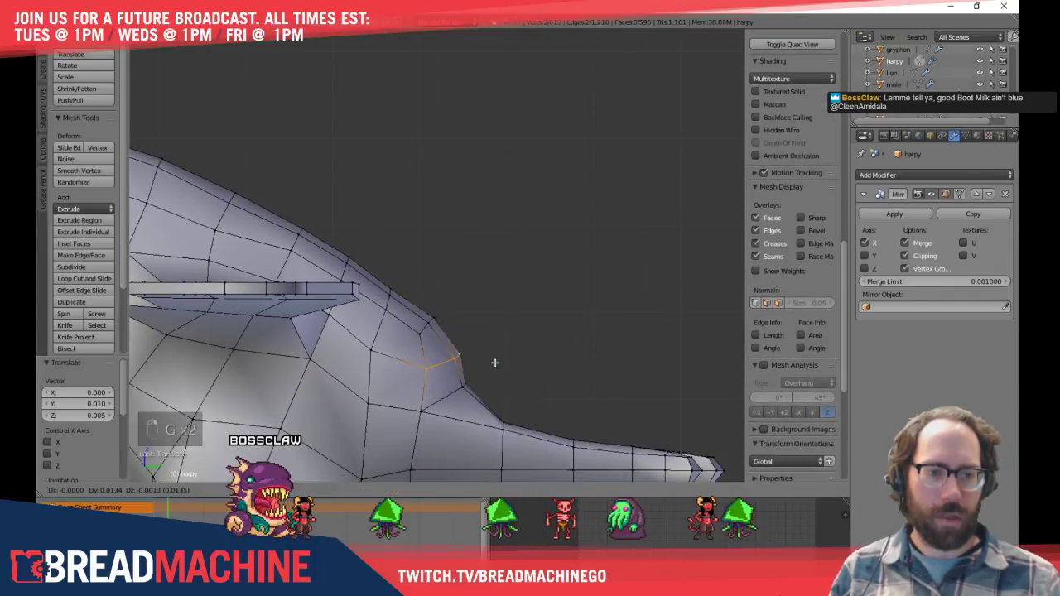
{"action": "left_click", "coordinate": [495, 362]}
Move the vertex pair just above the tail base 0.011 Y and 0.001 Z
{"action": "middle_click_drag", "start_coordinate": [485, 383], "coordinate": [469, 359], "text": "shift"}
{"action": "right_click", "coordinate": [453, 366]}
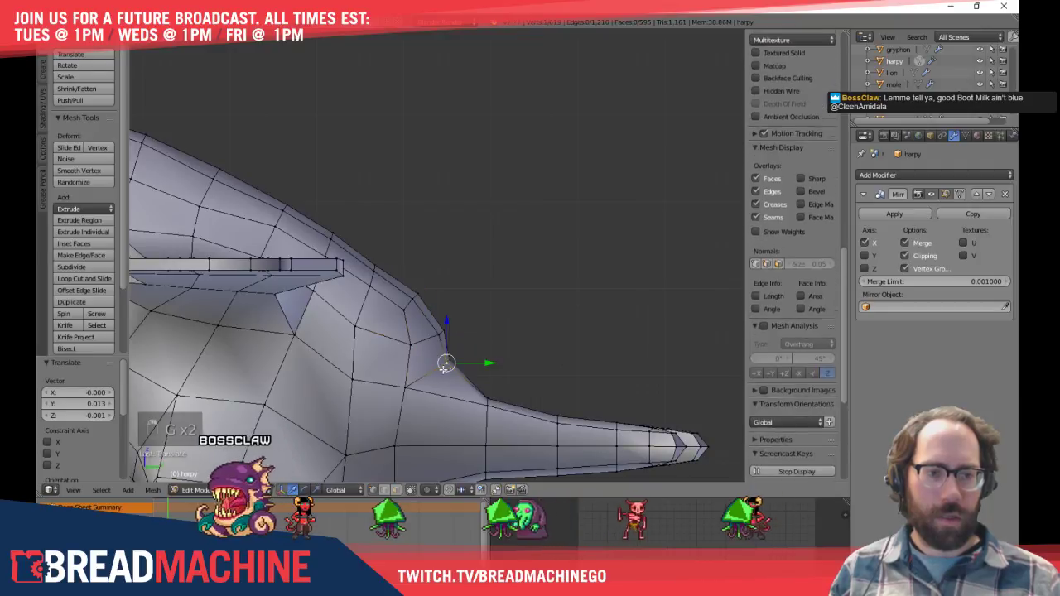
{"action": "key", "text": "g"}
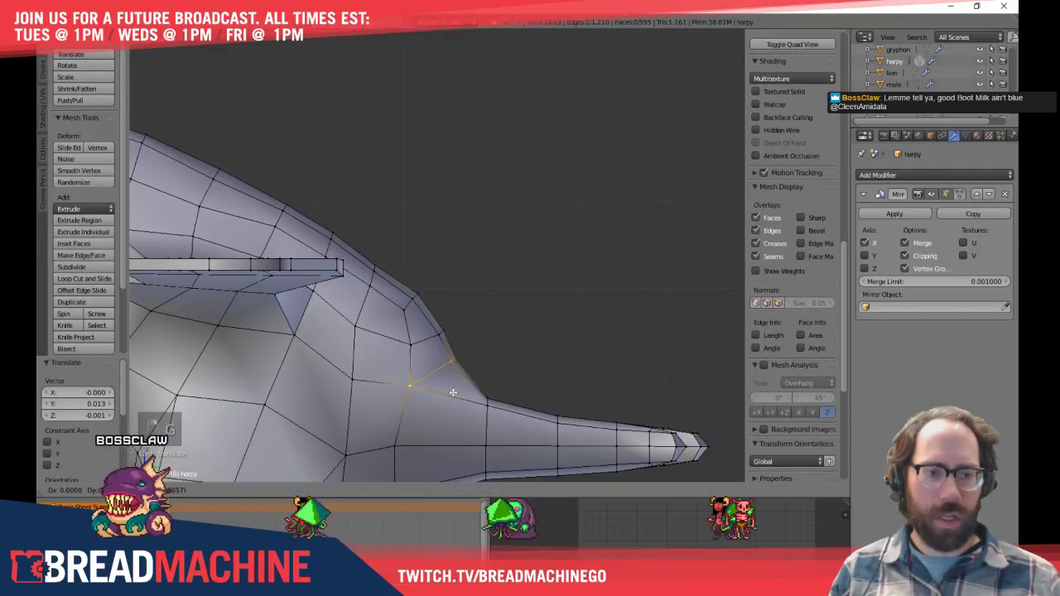
{"action": "left_click", "coordinate": [458, 394]}
Select the vertices at the top of the tail base through the mesh and raise them 0.009 along Z
{"action": "right_click", "coordinate": [488, 399]}
{"action": "right_click", "coordinate": [490, 403], "text": "shift"}
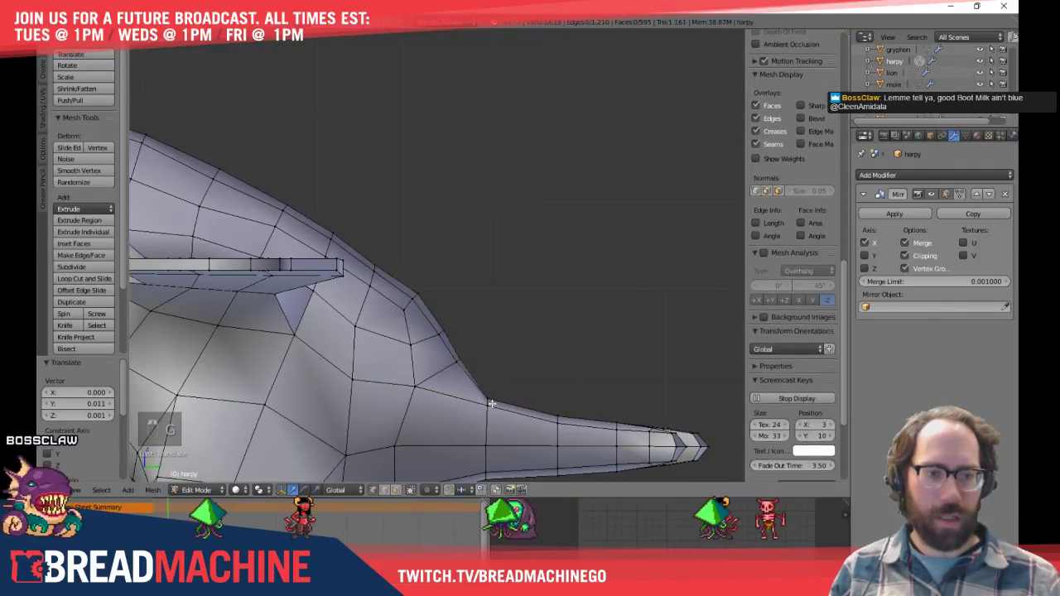
{"action": "key", "text": "z"}
{"action": "key", "text": "b"}
{"action": "left_click_drag", "start_coordinate": [486, 378], "coordinate": [508, 418]}
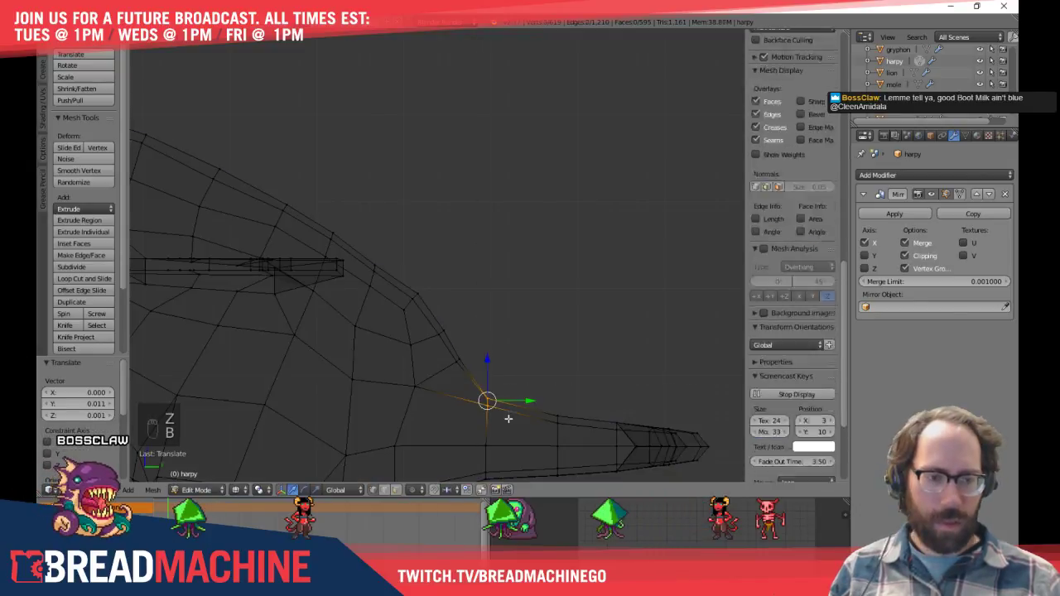
{"action": "key", "text": "z"}
{"action": "key", "text": "g"}
{"action": "key", "text": "z"}
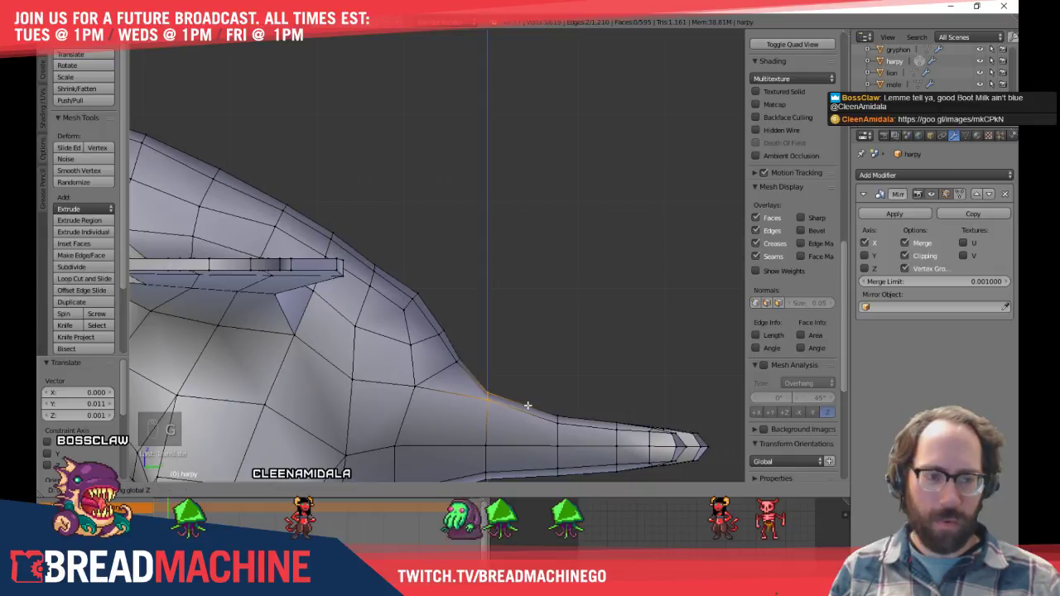
{"action": "left_click", "coordinate": [526, 404]}
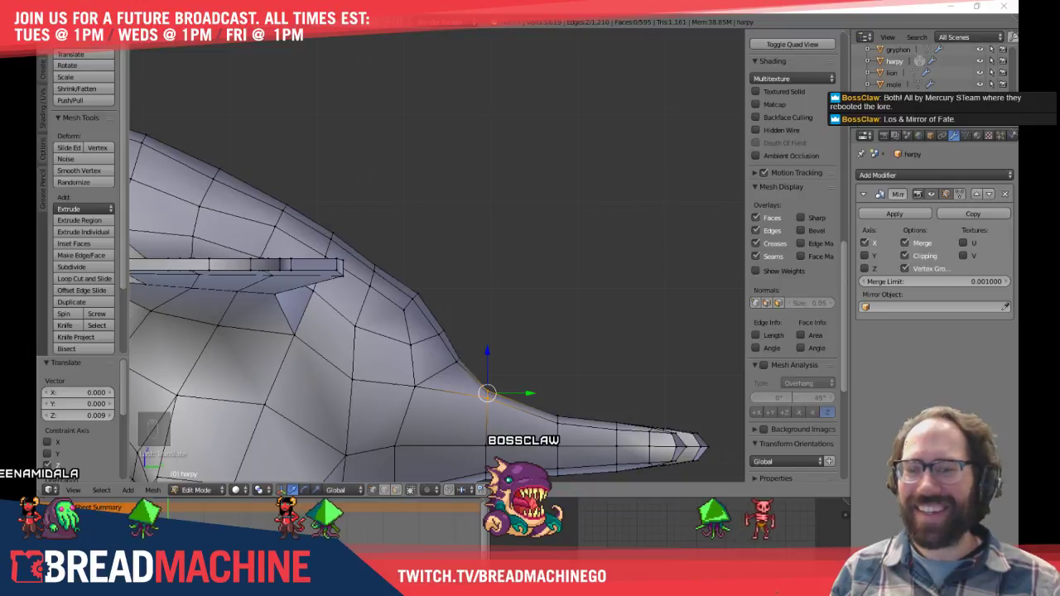
Select the four vertices across the back above the wing and reposition them in side view to smooth the back's curve
{"action": "left_click", "coordinate": [380, 237]}
{"action": "middle_click_drag", "start_coordinate": [380, 237], "coordinate": [462, 251], "text": "shift"}
{"action": "middle_click_drag", "start_coordinate": [392, 266], "coordinate": [305, 292]}
{"action": "right_click", "coordinate": [272, 248]}
{"action": "right_click", "coordinate": [282, 217], "text": "shift"}
{"action": "right_click", "coordinate": [302, 182], "text": "shift"}
{"action": "right_click", "coordinate": [318, 166], "text": "shift"}
{"action": "key", "text": "KP_3"}
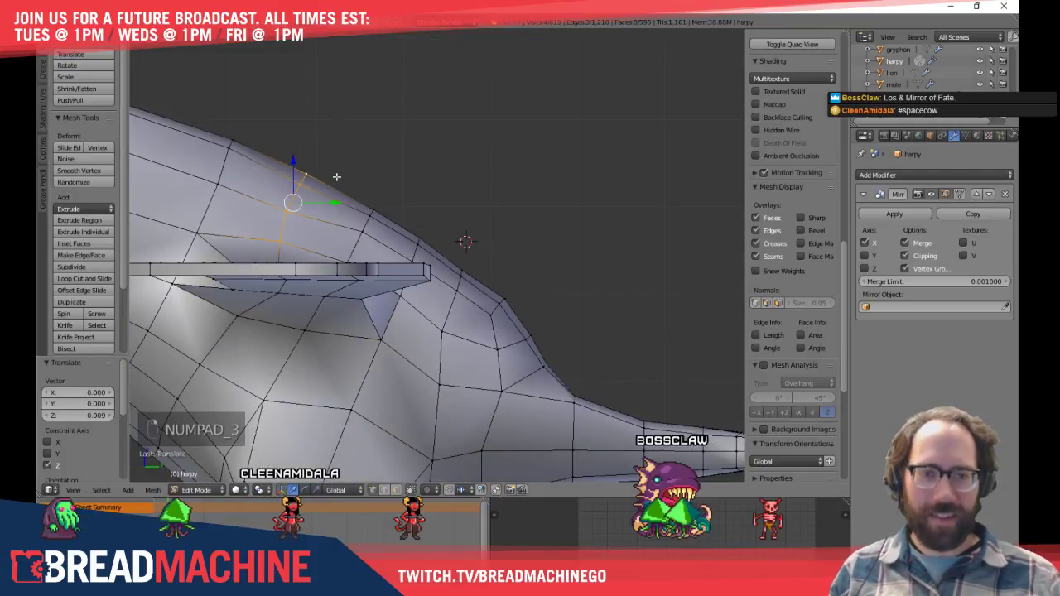
{"action": "middle_click_drag", "start_coordinate": [336, 172], "coordinate": [513, 238]}
{"action": "key", "text": "g"}
{"action": "left_click", "coordinate": [529, 215]}
{"action": "middle_click_drag", "start_coordinate": [397, 181], "coordinate": [419, 199], "text": "shift"}
{"action": "middle_click_drag", "start_coordinate": [395, 282], "coordinate": [487, 241], "text": "shift"}
{"action": "key", "text": "a"}
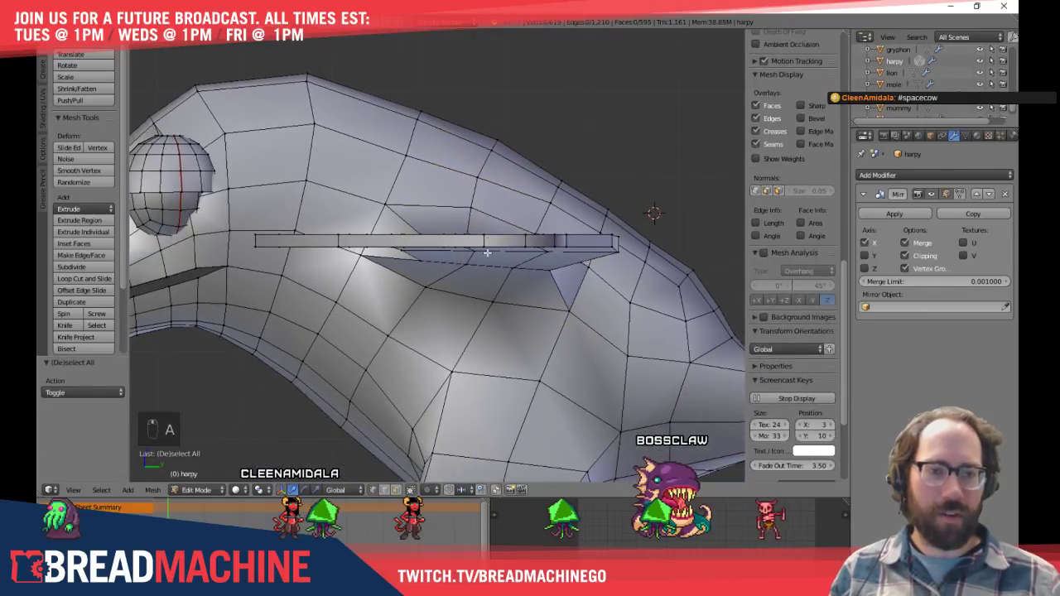
Lower the body vertex just below the wing's front root to soften the crease there
{"action": "middle_click_drag", "start_coordinate": [432, 303], "coordinate": [482, 252], "text": "shift"}
{"action": "right_click", "coordinate": [411, 215]}
{"action": "key", "text": "g"}
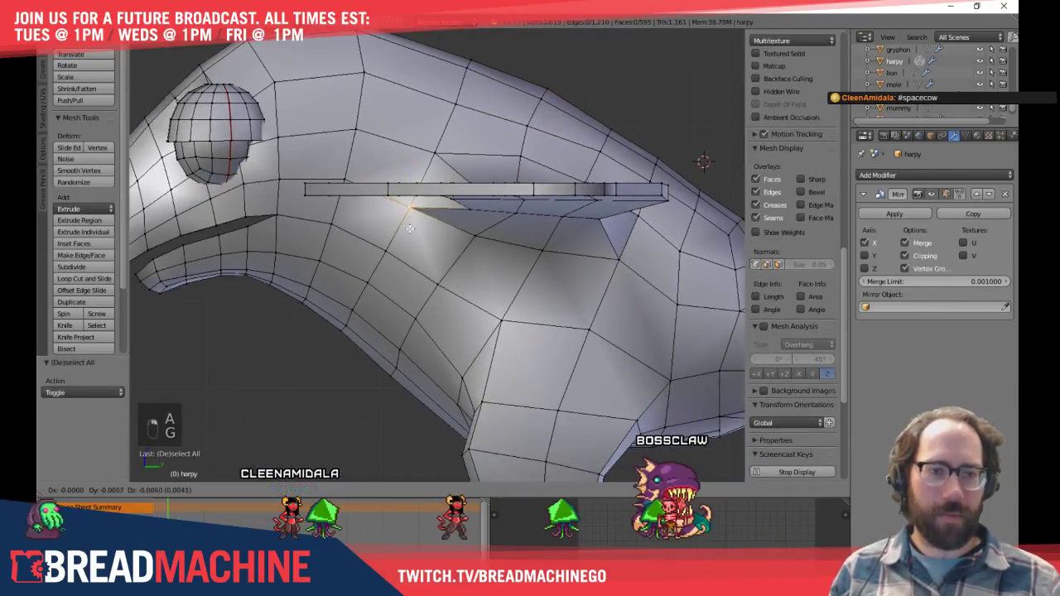
{"action": "left_click", "coordinate": [405, 240]}
{"action": "middle_click_drag", "start_coordinate": [483, 245], "coordinate": [527, 317]}
{"action": "key", "text": "a"}
Select the vertex loop around the wing root and move it -0.050 along X in top view
{"action": "right_click", "coordinate": [515, 234], "text": "alt"}
{"action": "scroll", "coordinate": [515, 235], "scroll_direction": "down", "scroll_amount": 4}
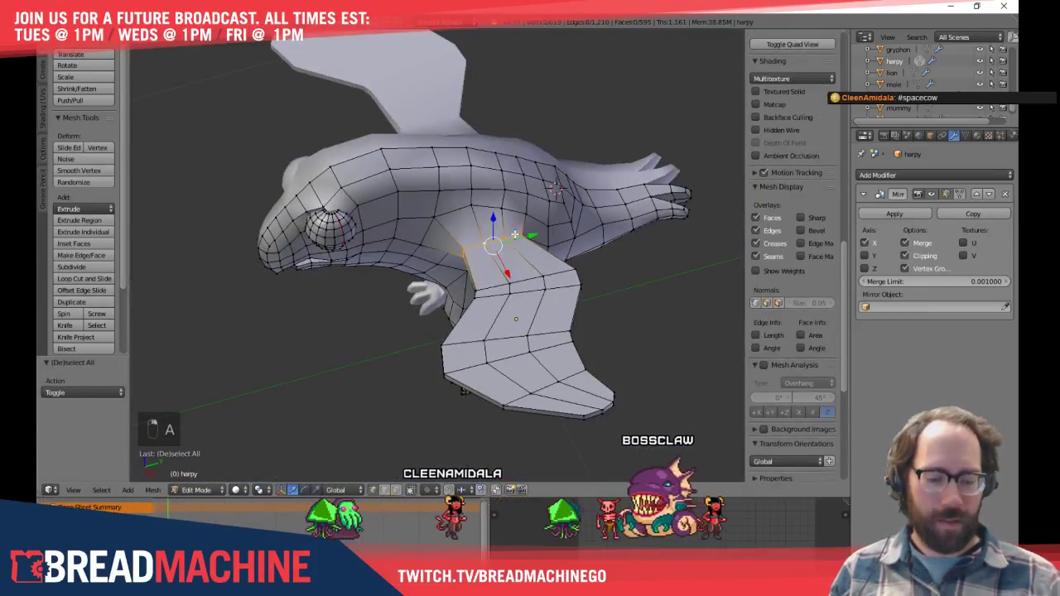
{"action": "key", "text": "KP_7"}
{"action": "left_click_drag", "start_coordinate": [535, 244], "coordinate": [518, 244]}
{"action": "middle_click_drag", "start_coordinate": [580, 342], "coordinate": [518, 236]}
Box-select the whole outer wing in wireframe display and move it about -0.098 along X toward the body
{"action": "key", "text": "z"}
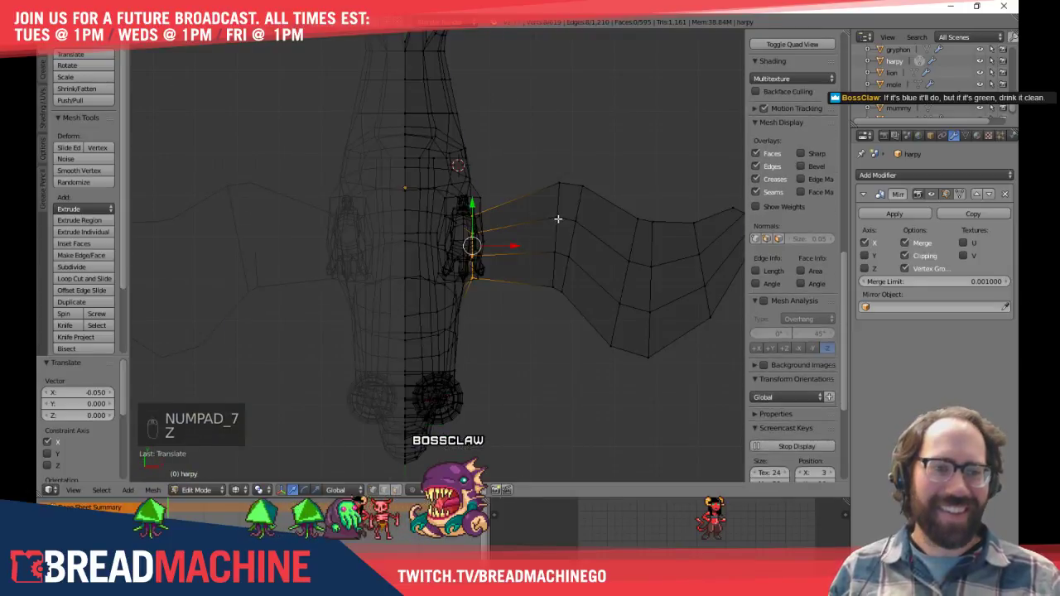
{"action": "key", "text": "a"}
{"action": "key", "text": "b"}
{"action": "left_click_drag", "start_coordinate": [407, 150], "coordinate": [655, 378]}
{"action": "left_click_drag", "start_coordinate": [562, 265], "coordinate": [521, 251]}
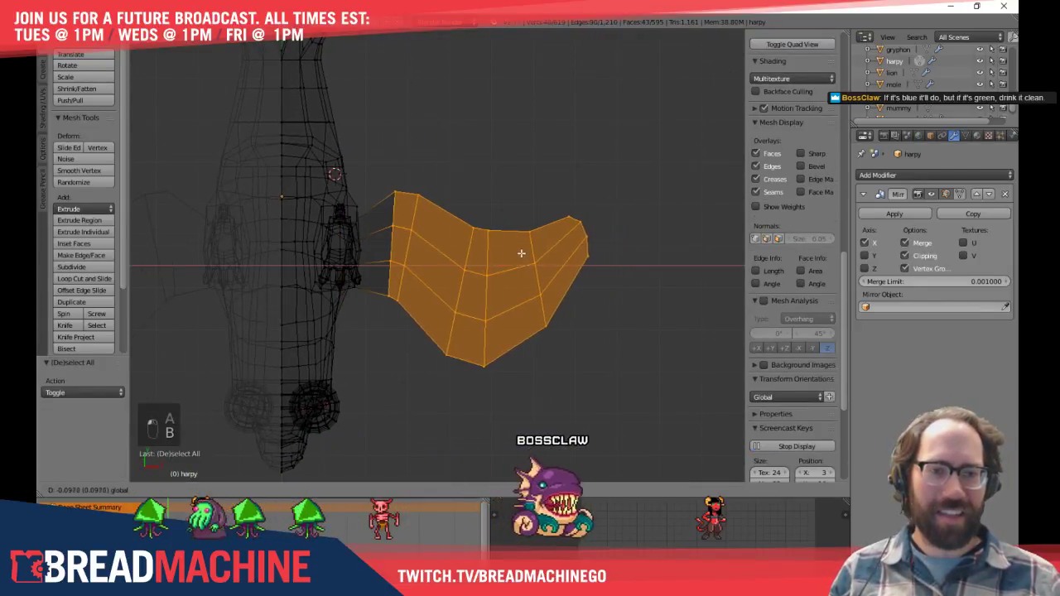
{"action": "key", "text": "z"}
{"action": "middle_click_drag", "start_coordinate": [637, 392], "coordinate": [391, 330]}
{"action": "scroll", "coordinate": [522, 255], "scroll_direction": "down", "scroll_amount": 3}
{"action": "key", "text": "a"}
Select the rear vertex of the wing root and move it 0.002 X and 0.010 Y in top view
{"action": "scroll", "coordinate": [528, 319], "scroll_direction": "up", "scroll_amount": 4}
{"action": "scroll", "coordinate": [529, 321], "scroll_direction": "up", "scroll_amount": 3}
{"action": "middle_click_drag", "start_coordinate": [493, 339], "coordinate": [494, 377]}
{"action": "right_click", "coordinate": [494, 377]}
{"action": "right_click", "coordinate": [493, 371]}
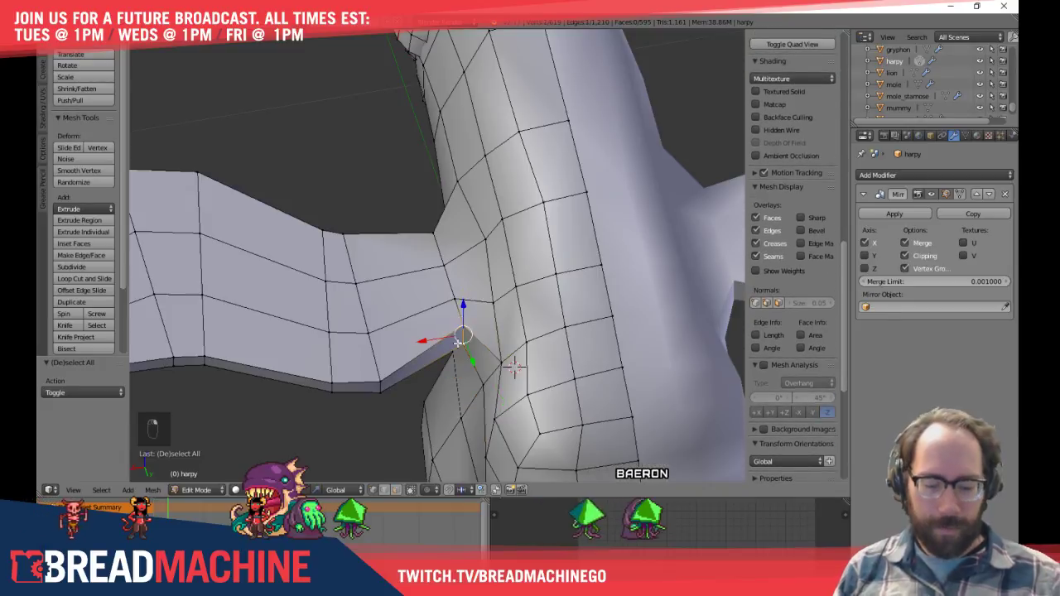
{"action": "key", "text": "KP_7"}
{"action": "scroll", "coordinate": [459, 368], "scroll_direction": "up", "scroll_amount": 3}
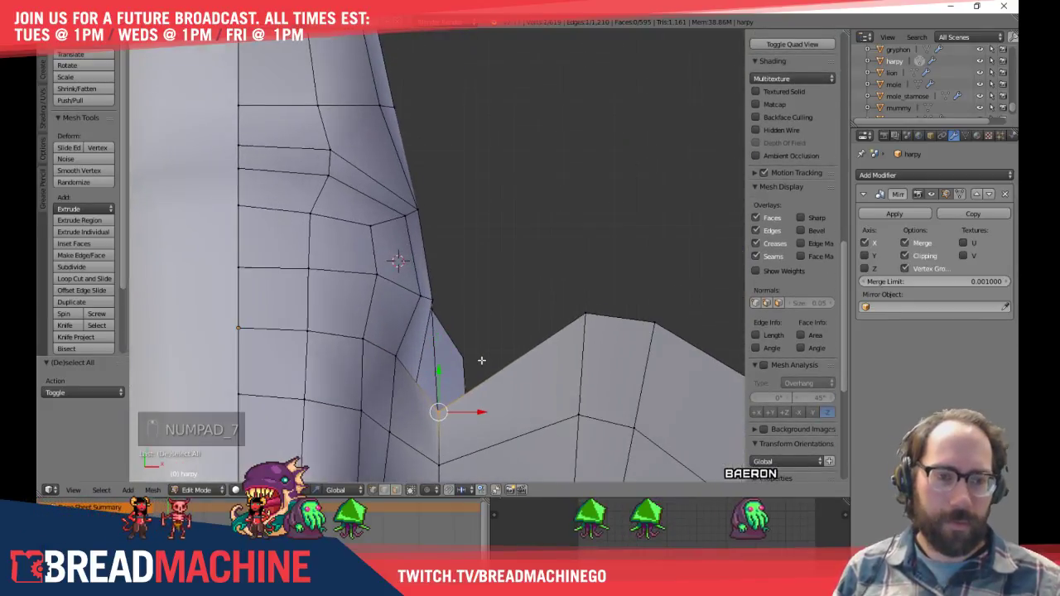
{"action": "key", "text": "g"}
{"action": "left_click", "coordinate": [503, 375]}
{"action": "scroll", "coordinate": [496, 364], "scroll_direction": "down", "scroll_amount": 2}
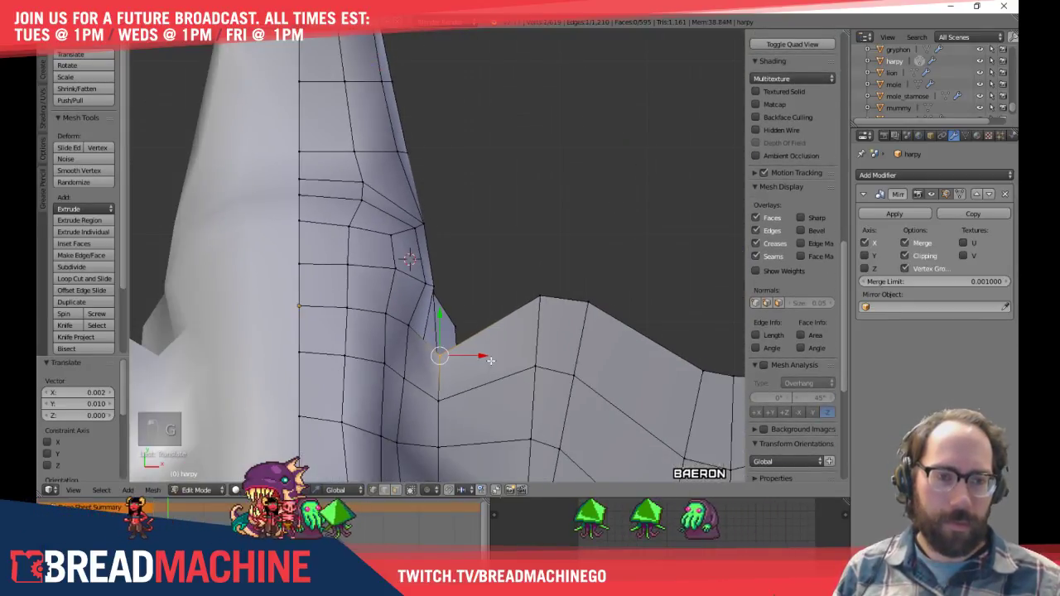
Shift the back vertex behind the wing slightly inward in top view, and move the flank vertex beside it -0.017 X and 0.002 Y
{"action": "key", "text": "a"}
{"action": "middle_click_drag", "start_coordinate": [461, 288], "coordinate": [499, 335], "text": "shift"}
{"action": "right_click", "coordinate": [432, 311]}
{"action": "key", "text": "g"}
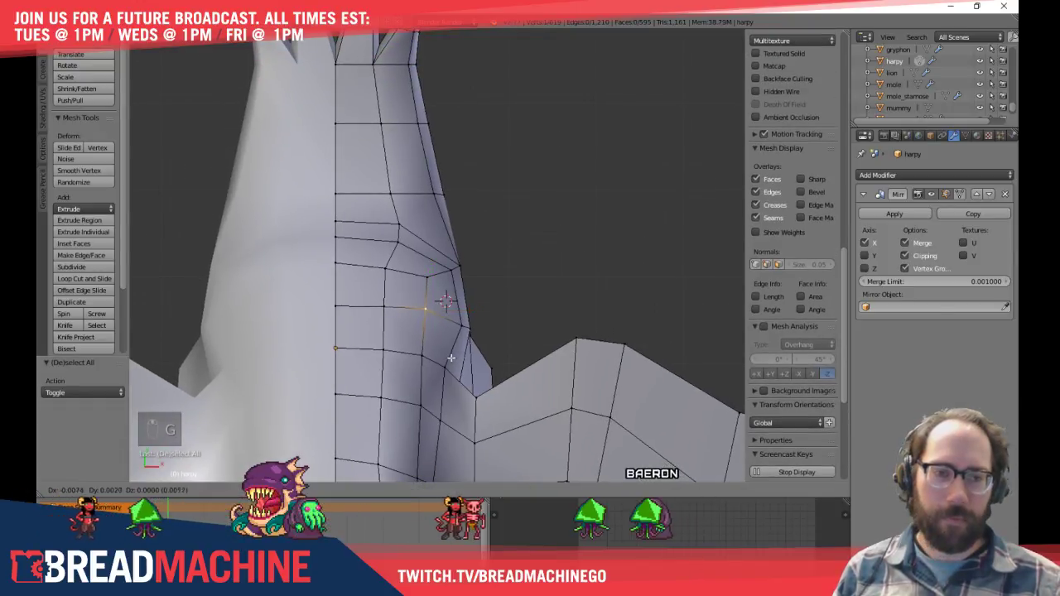
{"action": "left_click", "coordinate": [449, 358]}
{"action": "key", "text": "g"}
{"action": "left_click", "coordinate": [476, 337]}
{"action": "middle_click_drag", "start_coordinate": [476, 337], "coordinate": [355, 235]}
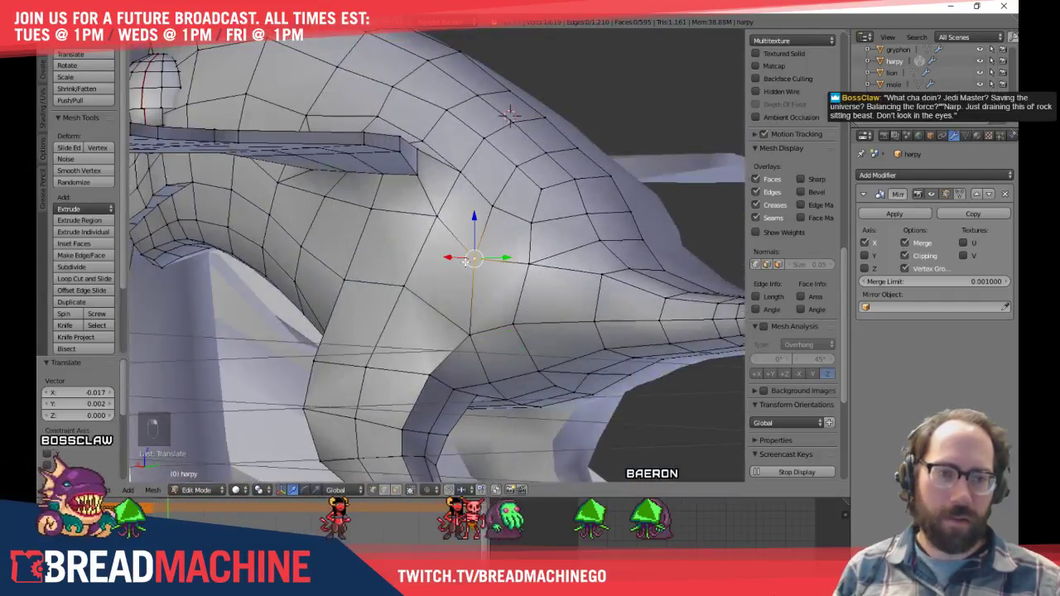
Move the flank vertex behind the wing a further -0.011 X and 0.002 Y in top view
{"action": "key", "text": "KP_7"}
{"action": "scroll", "coordinate": [504, 258], "scroll_direction": "up", "scroll_amount": 3}
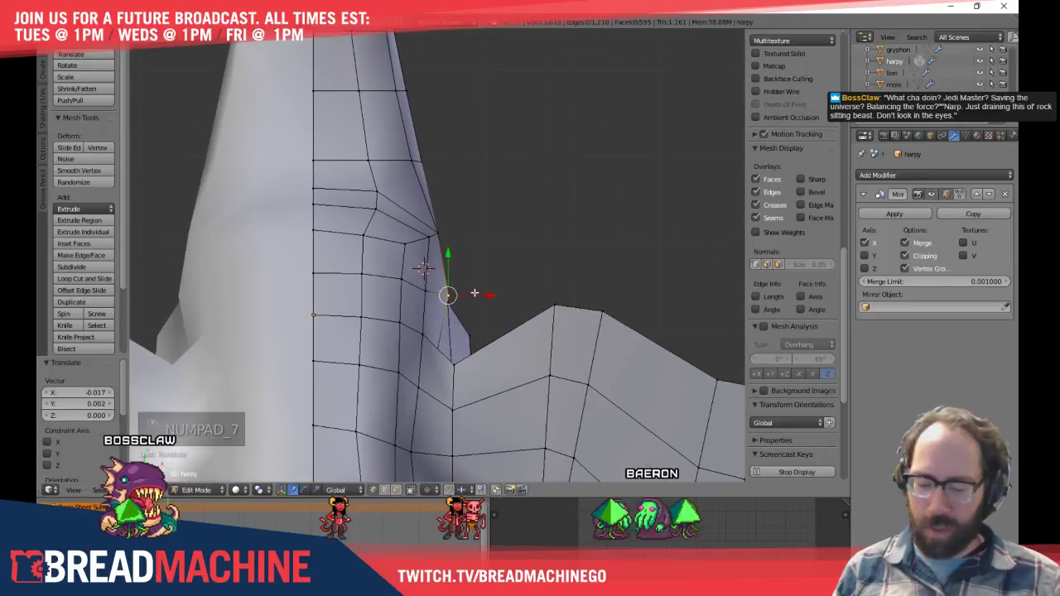
{"action": "key", "text": "g"}
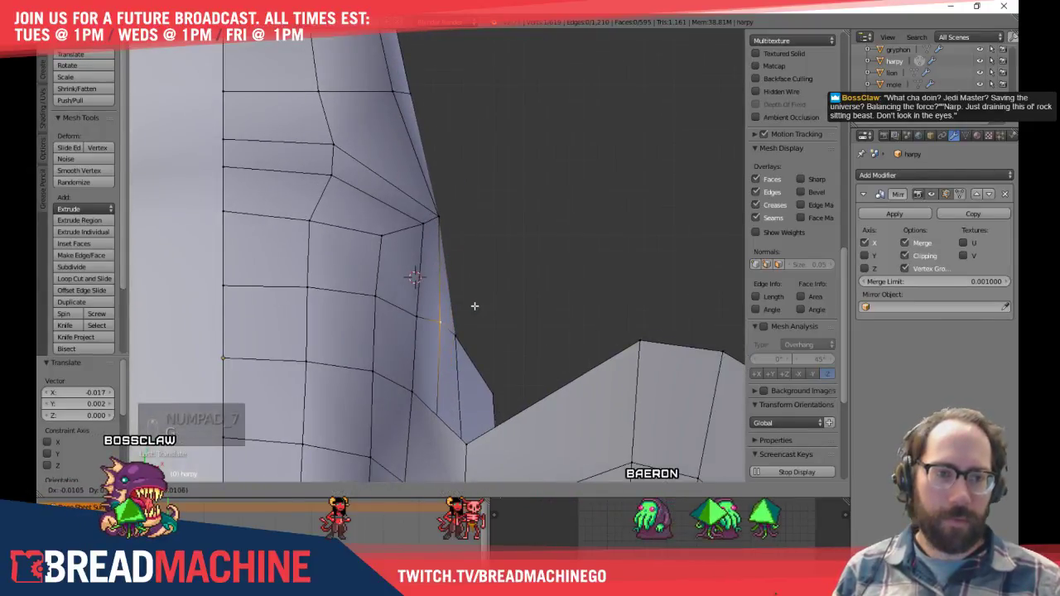
{"action": "left_click", "coordinate": [474, 305]}
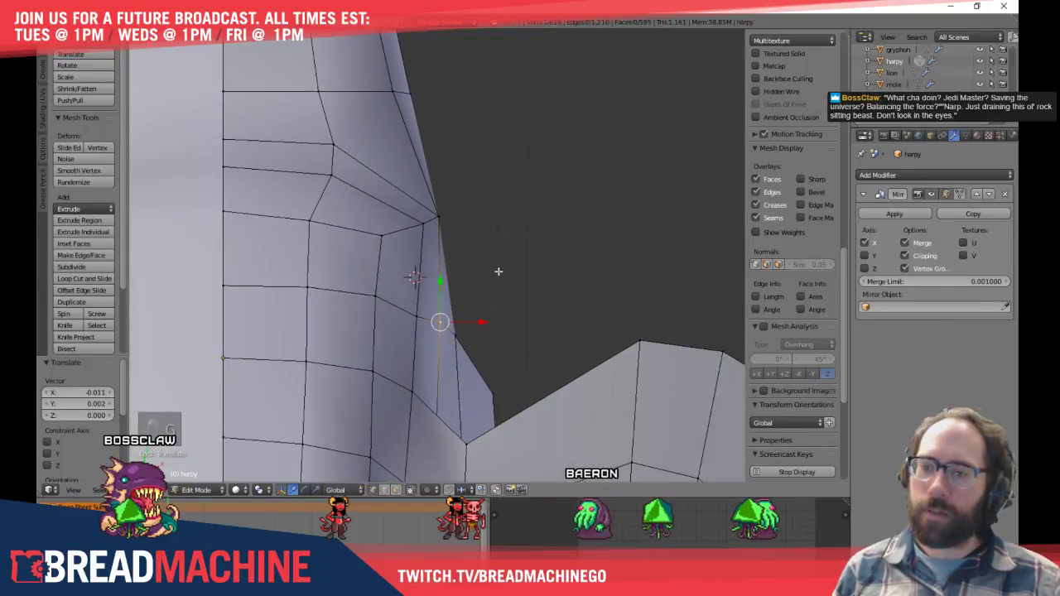
{"action": "scroll", "coordinate": [499, 271], "scroll_direction": "down", "scroll_amount": 3}
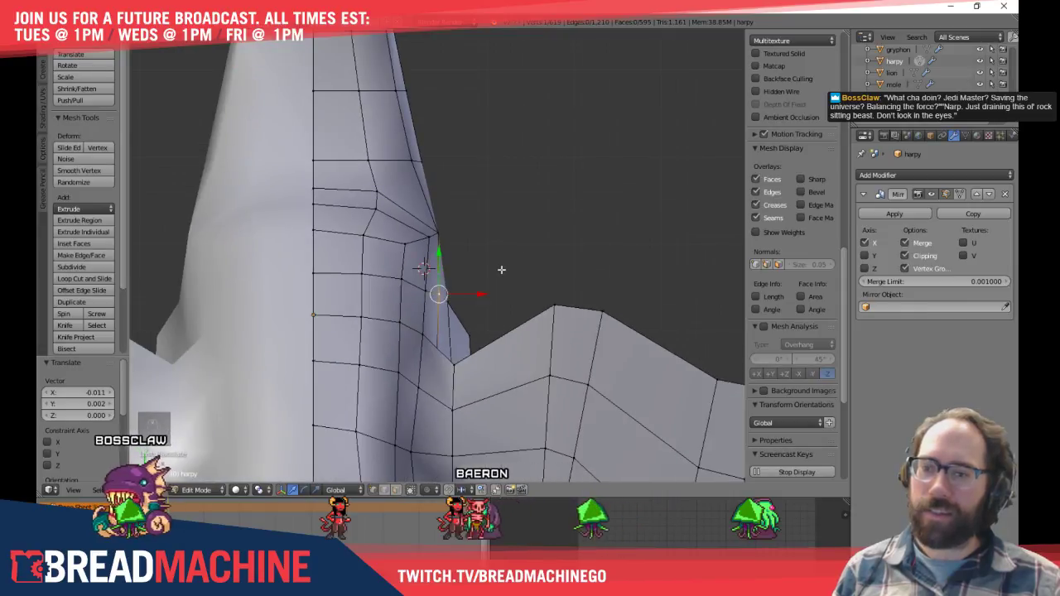
{"action": "key", "text": "a"}
In side view, move the vertex pair above the tail base 0.004 Y and -0.010 Z, and lower the tail-base side vertex 0.013 along Z
{"action": "middle_click_drag", "start_coordinate": [503, 269], "coordinate": [373, 145]}
{"action": "scroll", "coordinate": [506, 256], "scroll_direction": "up", "scroll_amount": 6}
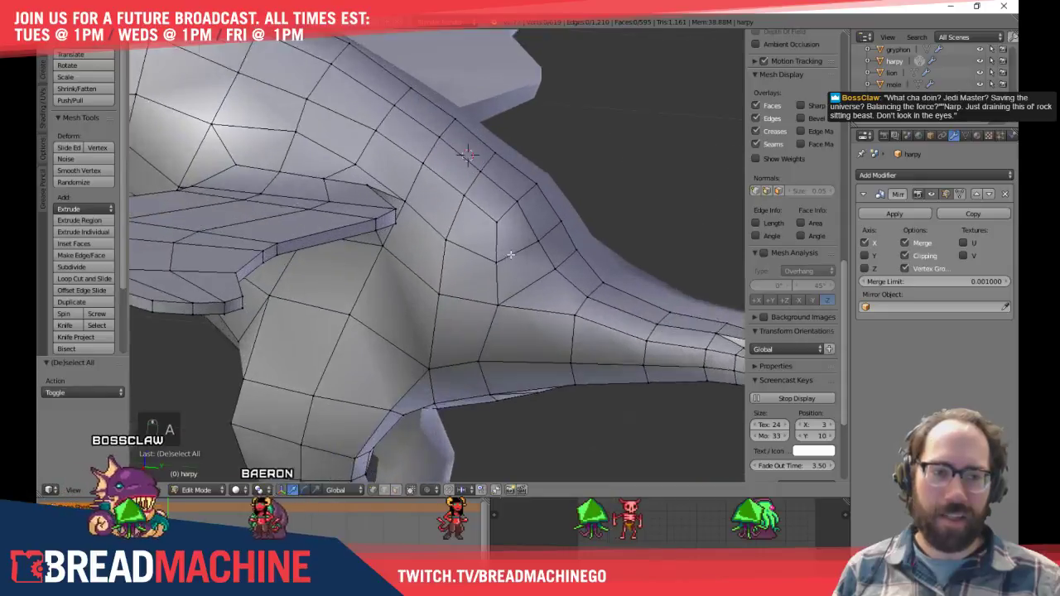
{"action": "right_click", "coordinate": [569, 270]}
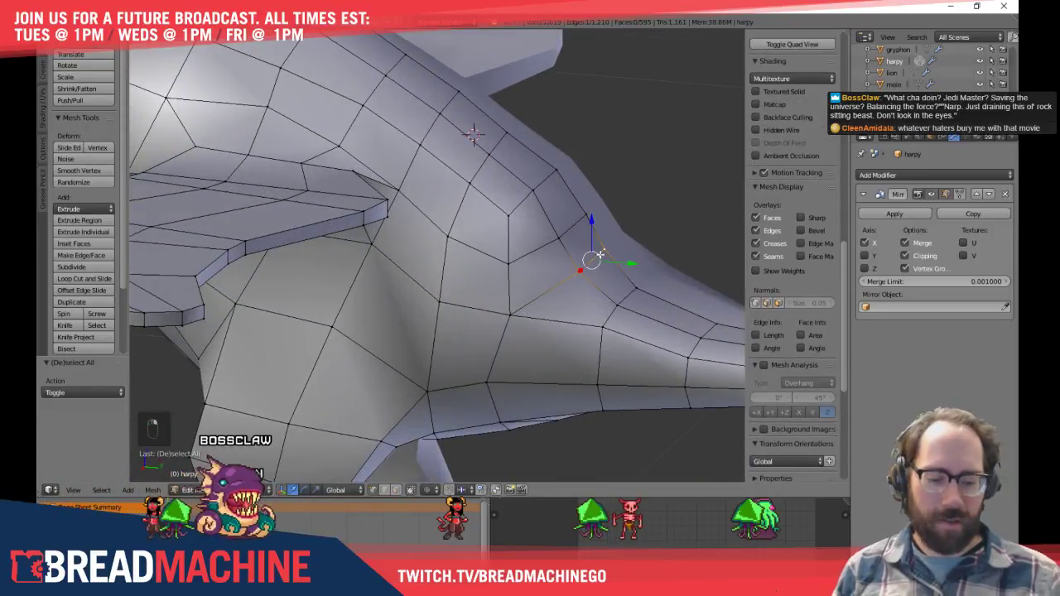
{"action": "key", "text": "KP_3"}
{"action": "middle_click_drag", "start_coordinate": [591, 259], "coordinate": [495, 187], "text": "shift"}
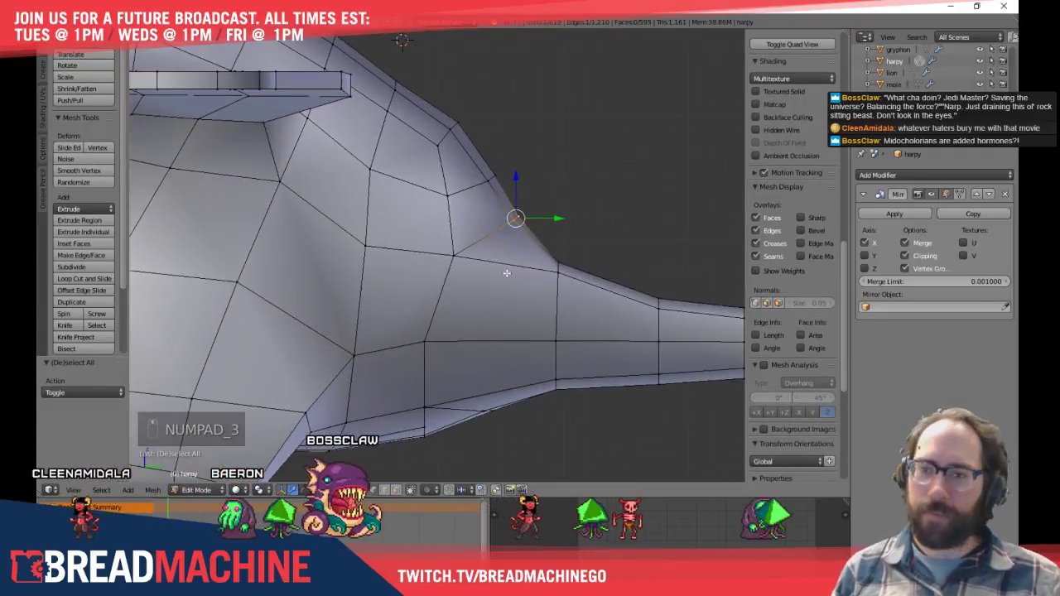
{"action": "key", "text": "g"}
{"action": "left_click", "coordinate": [519, 286]}
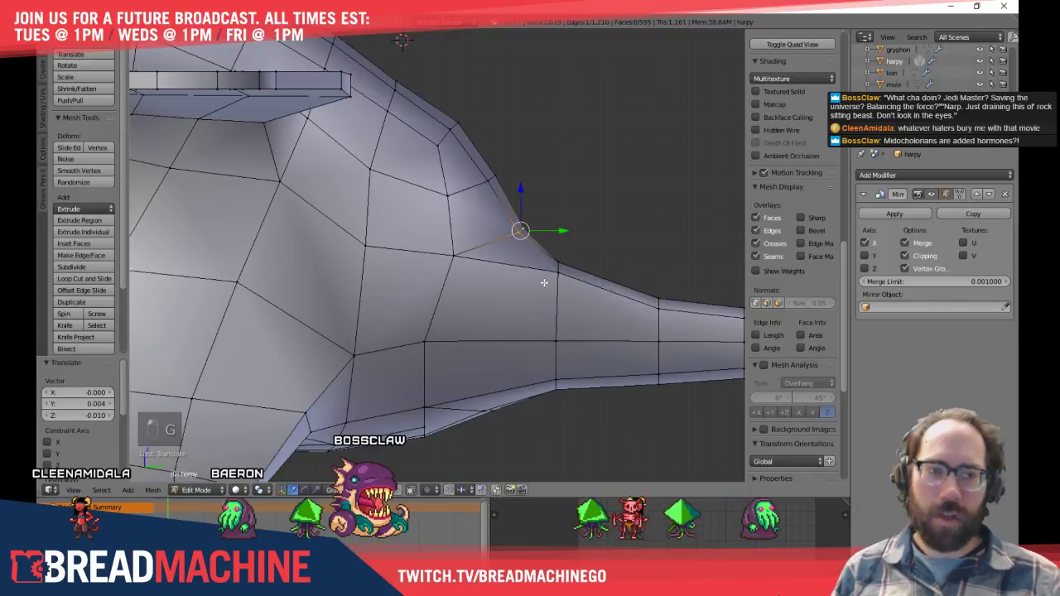
{"action": "key", "text": "g"}
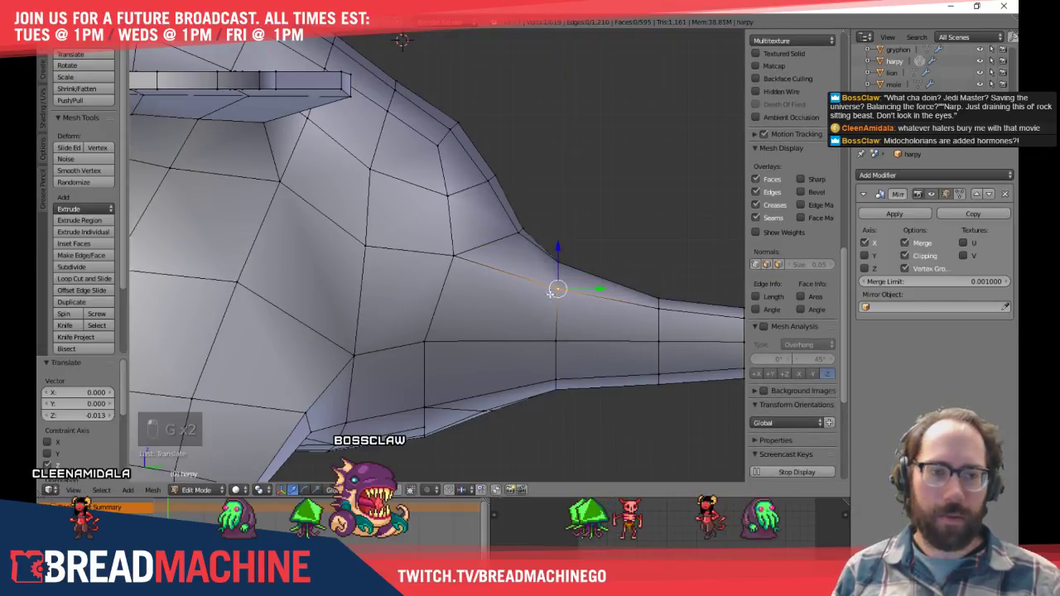
Shift the mid-height vertex on the side of the rump slightly toward the tail along Y
{"action": "middle_click_drag", "start_coordinate": [575, 322], "coordinate": [420, 317], "text": "shift"}
{"action": "key", "text": "a"}
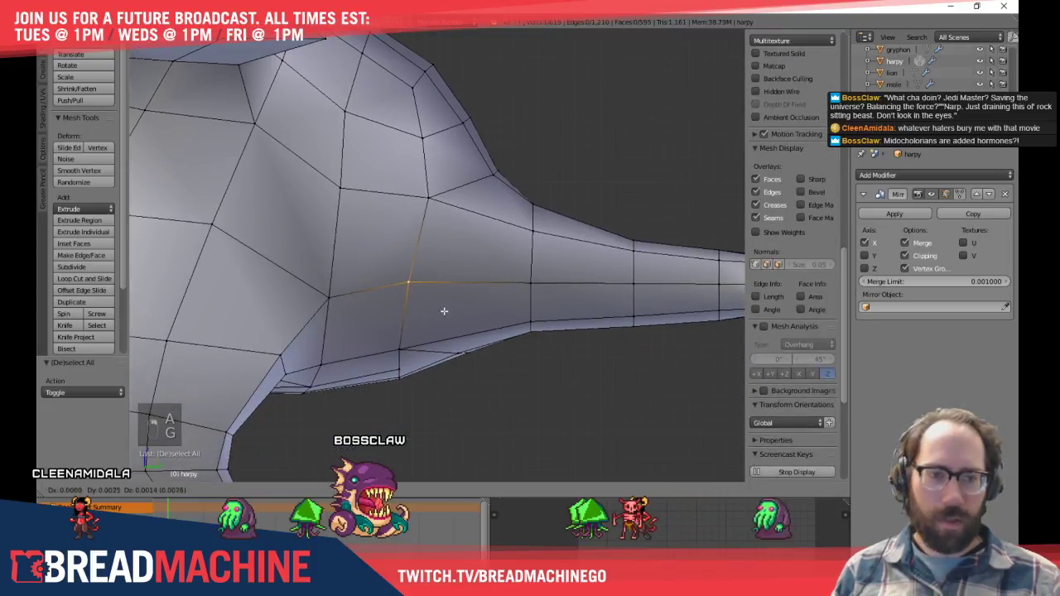
{"action": "right_click", "coordinate": [445, 311]}
{"action": "key", "text": "a"}
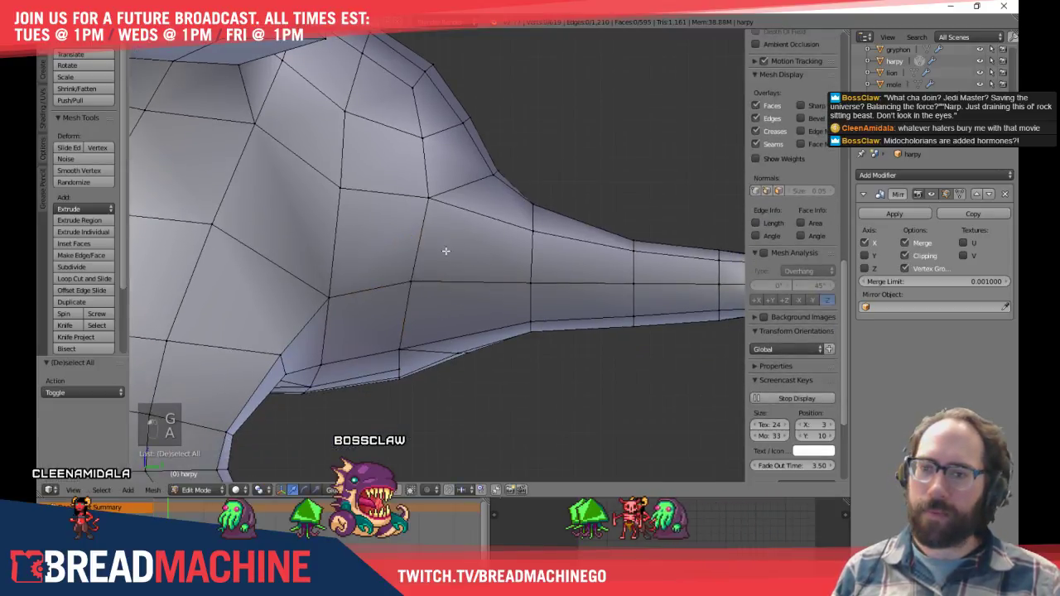
{"action": "middle_click_drag", "start_coordinate": [445, 251], "coordinate": [465, 288], "text": "shift"}
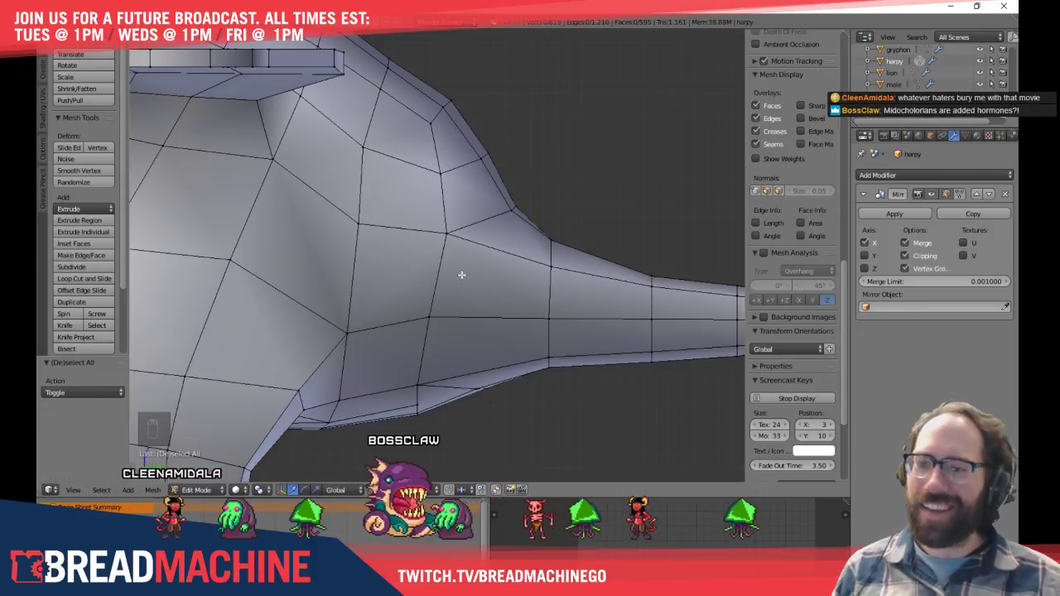
Save the edited harpy mesh over the existing file
{"action": "middle_click_drag", "start_coordinate": [355, 291], "coordinate": [477, 367], "text": "shift"}
{"action": "key", "text": "ctrl+s"}
{"action": "left_click", "coordinate": [405, 278]}
{"action": "scroll", "coordinate": [406, 279], "scroll_direction": "down", "scroll_amount": 4}
{"action": "middle_click_drag", "start_coordinate": [251, 339], "coordinate": [449, 363], "text": "shift"}
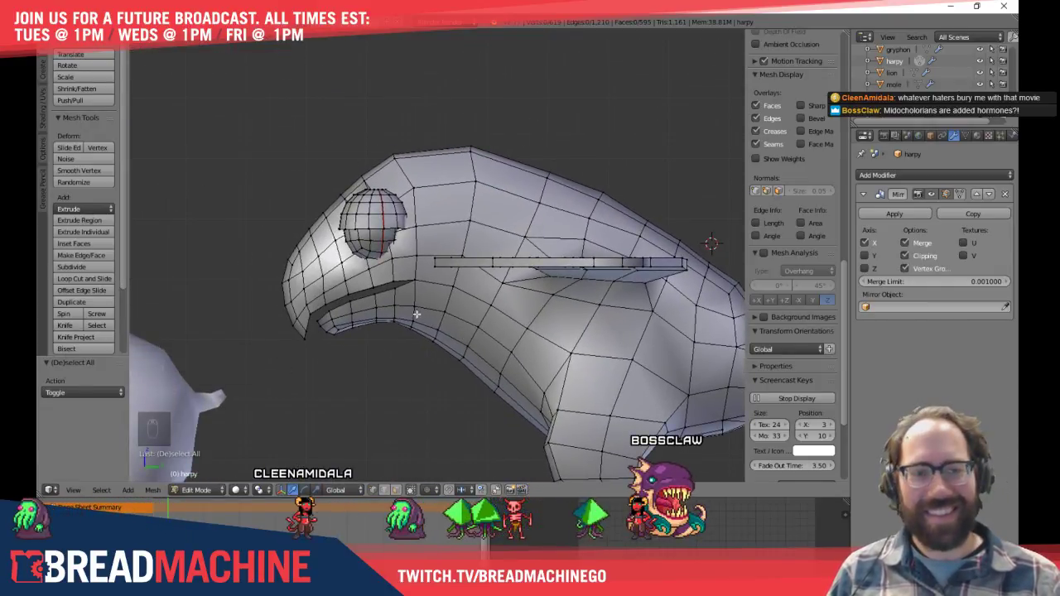
Leave Edit Mode, select the harpy object and save again over secret_animals_07.blend
{"action": "middle_click_drag", "start_coordinate": [452, 290], "coordinate": [399, 315], "text": "shift"}
{"action": "key", "text": "Tab"}
{"action": "scroll", "coordinate": [371, 282], "scroll_direction": "down", "scroll_amount": 3}
{"action": "middle_click_drag", "start_coordinate": [393, 198], "coordinate": [517, 312]}
{"action": "right_click", "coordinate": [518, 312]}
{"action": "key", "text": "ctrl+s"}
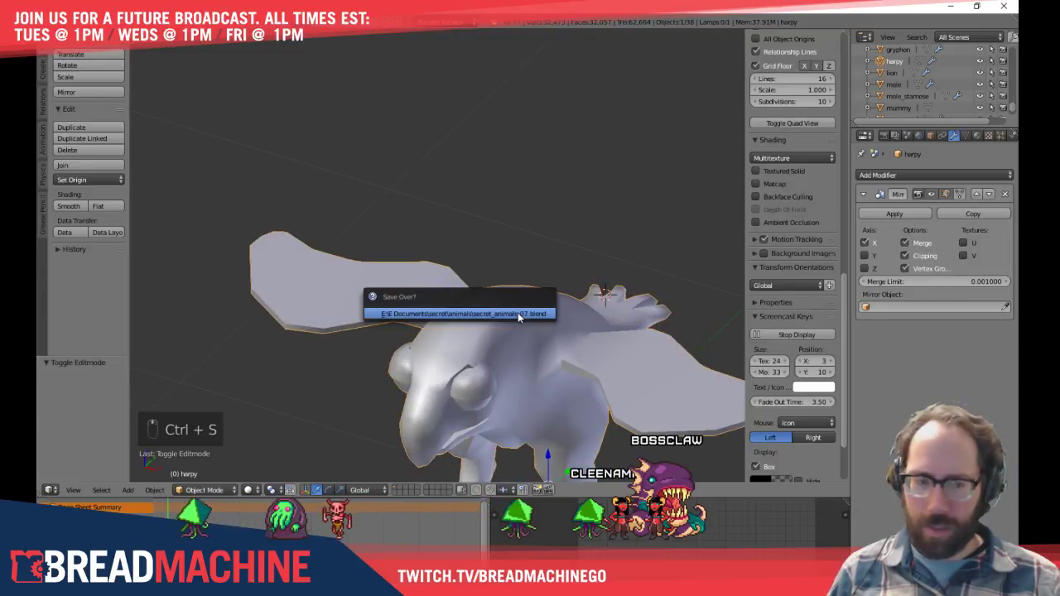
{"action": "left_click", "coordinate": [518, 312]}
Duplicate the harpy object in place and open the copy in Edit Mode
{"action": "key", "text": "Tab"}
{"action": "key", "text": "Tab"}
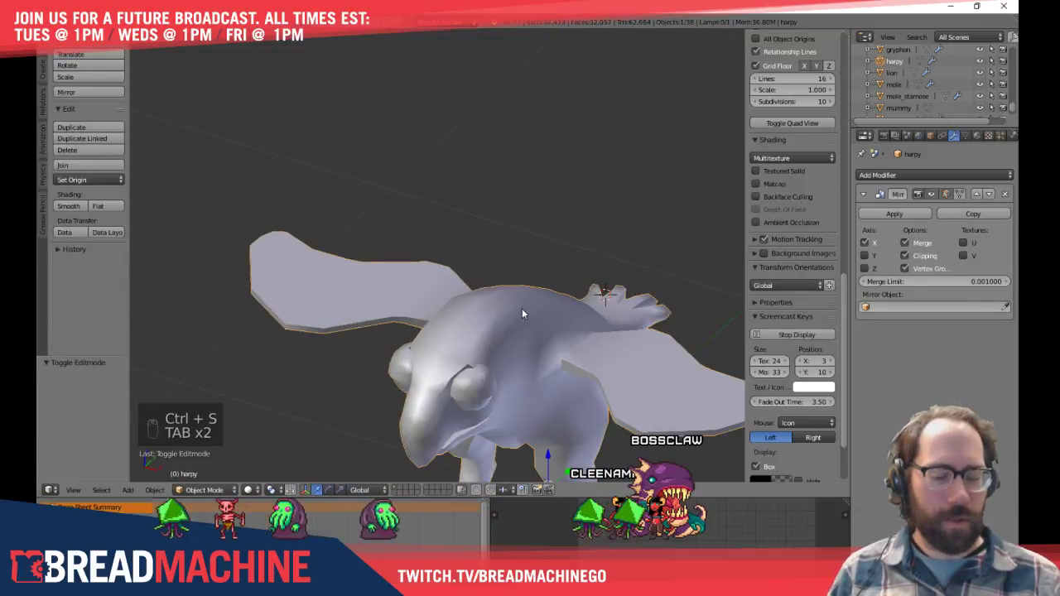
{"action": "key", "text": "shift+d"}
{"action": "left_click", "coordinate": [522, 314]}
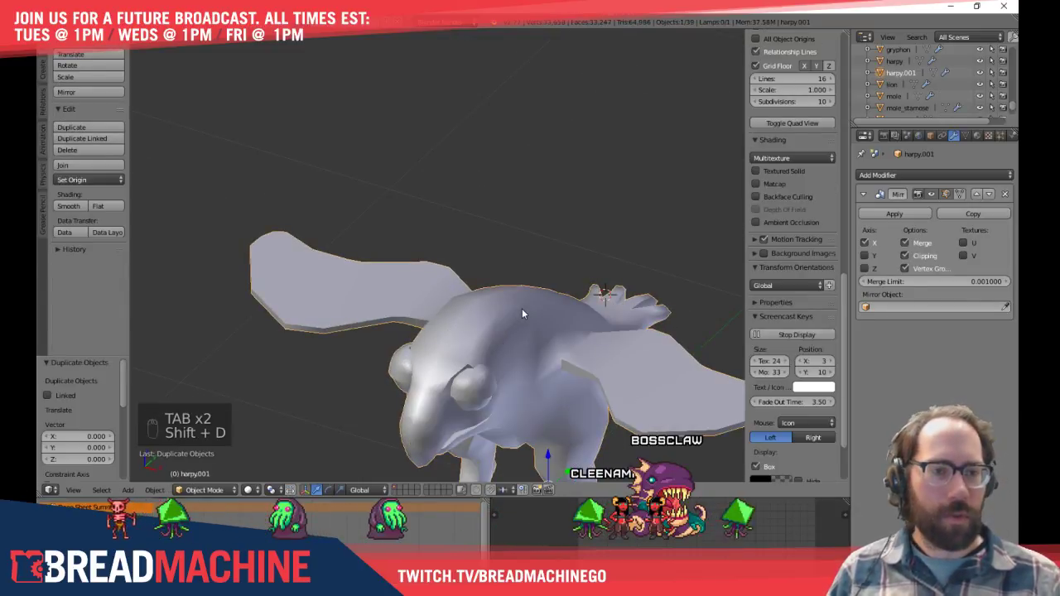
{"action": "key", "text": "Tab"}
{"action": "middle_click_drag", "start_coordinate": [522, 314], "coordinate": [463, 310]}
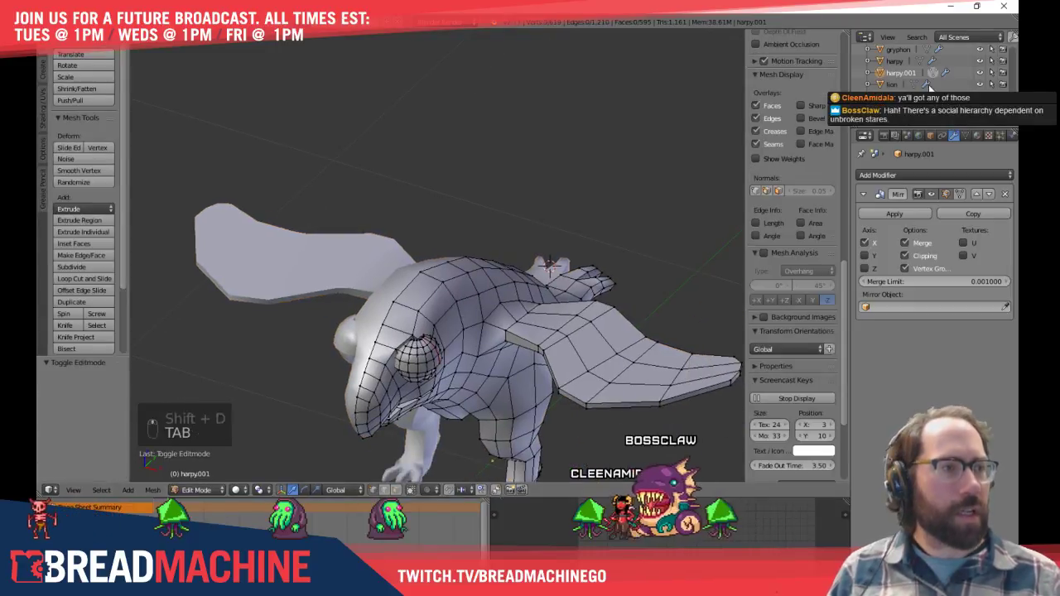
In face select mode, select the faces bordering the crown strip in front, beside and behind it, and delete them
{"action": "scroll", "coordinate": [513, 306], "scroll_direction": "up", "scroll_amount": 4}
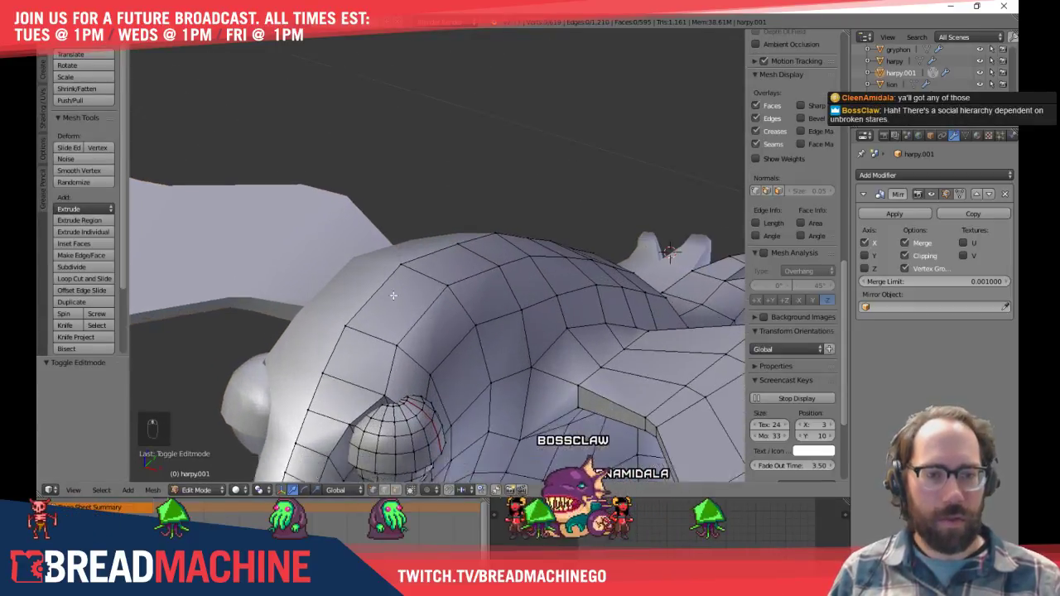
{"action": "key", "text": "ctrl+Tab"}
{"action": "left_click", "coordinate": [306, 394]}
{"action": "middle_click_drag", "start_coordinate": [306, 393], "coordinate": [353, 348]}
{"action": "right_click", "coordinate": [383, 242]}
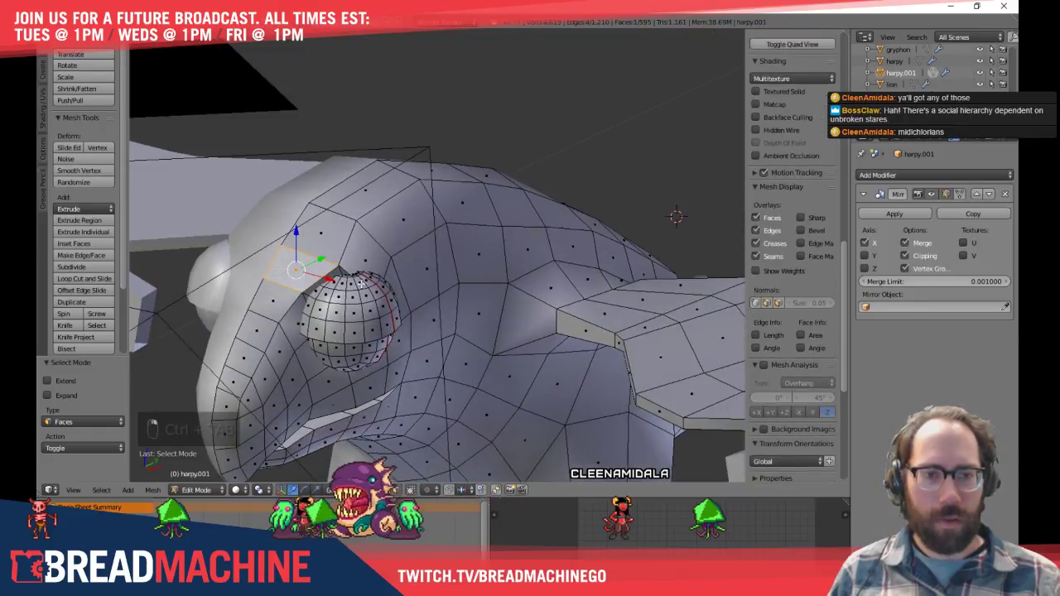
{"action": "right_click", "coordinate": [409, 221], "text": "shift"}
{"action": "right_click", "coordinate": [465, 207], "text": "shift"}
{"action": "middle_click_drag", "start_coordinate": [506, 215], "coordinate": [439, 271]}
{"action": "right_click", "coordinate": [511, 171], "text": "shift"}
{"action": "middle_click_drag", "start_coordinate": [511, 171], "coordinate": [494, 244]}
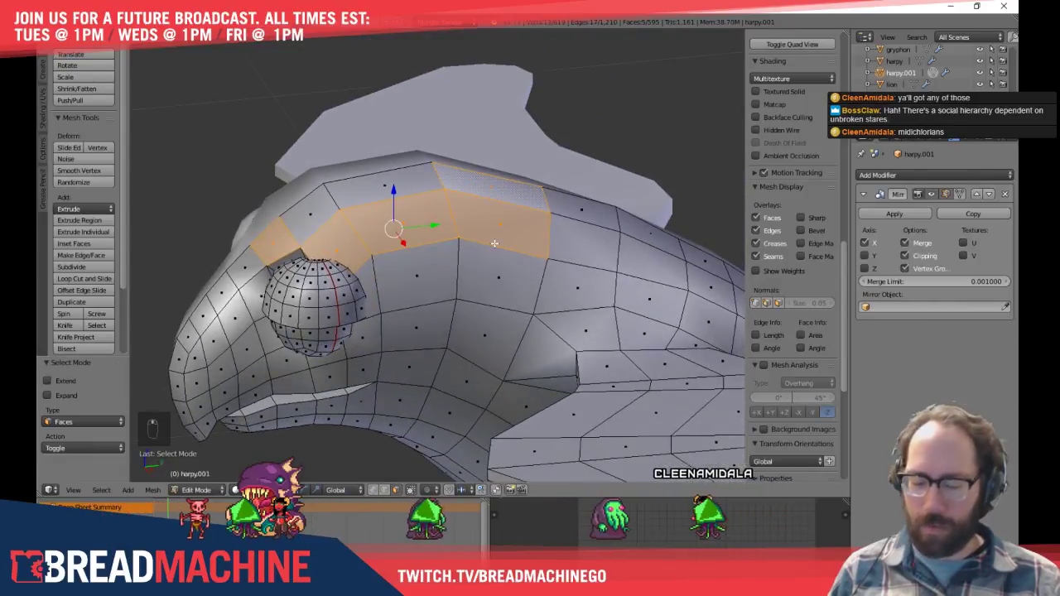
{"action": "key", "text": "x"}
{"action": "left_click", "coordinate": [493, 243]}
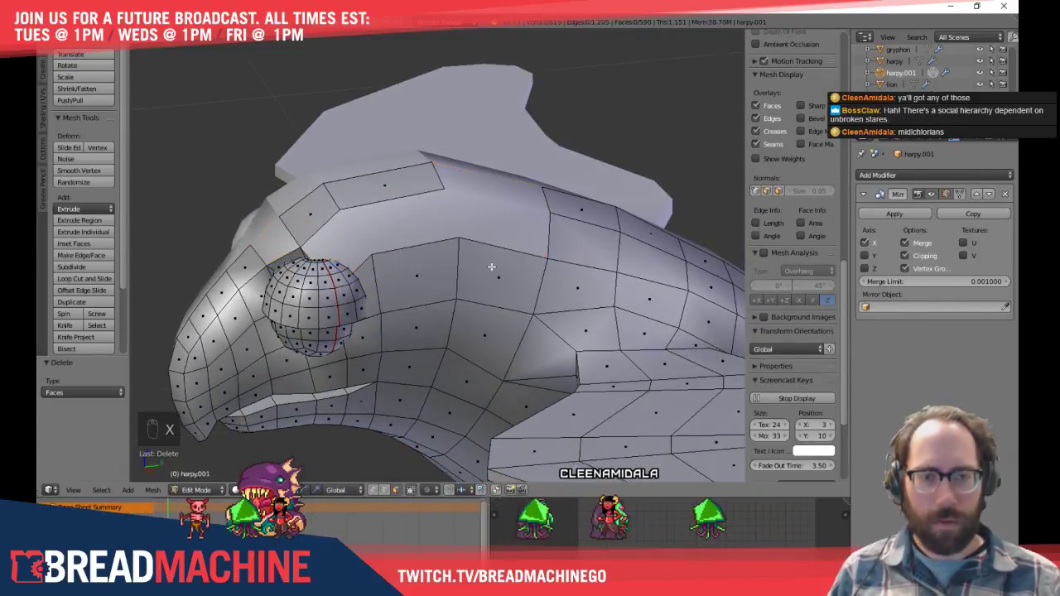
Select the remaining linked body mesh around the isolated crown strip and delete it
{"action": "key", "text": "l"}
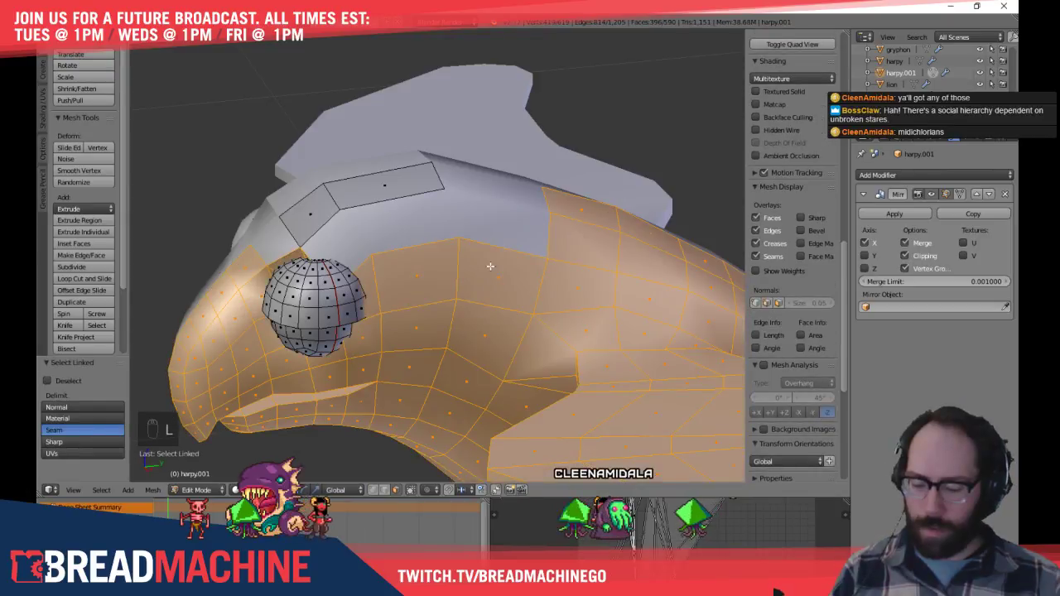
{"action": "key", "text": "x"}
{"action": "left_click", "coordinate": [490, 266]}
In vertex select mode, select all the linked parts of the leftover eye mesh on the duplicate and delete them
{"action": "key", "text": "ctrl+Tab"}
{"action": "left_click", "coordinate": [435, 251]}
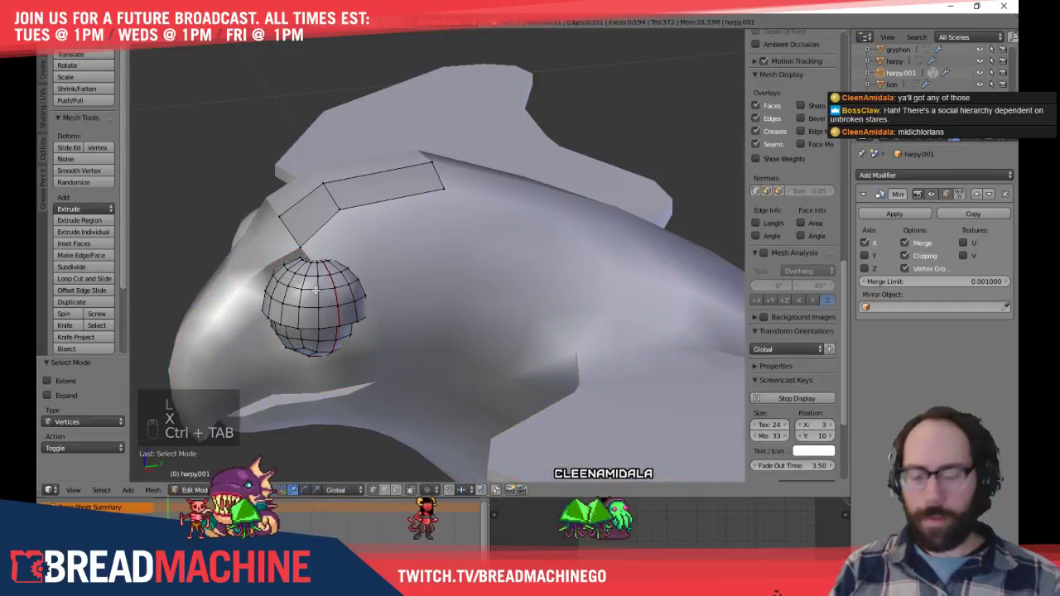
{"action": "key", "text": "l"}
{"action": "key", "text": "l"}
{"action": "key", "text": "l"}
{"action": "key", "text": "l"}
{"action": "key", "text": "l"}
{"action": "key", "text": "l"}
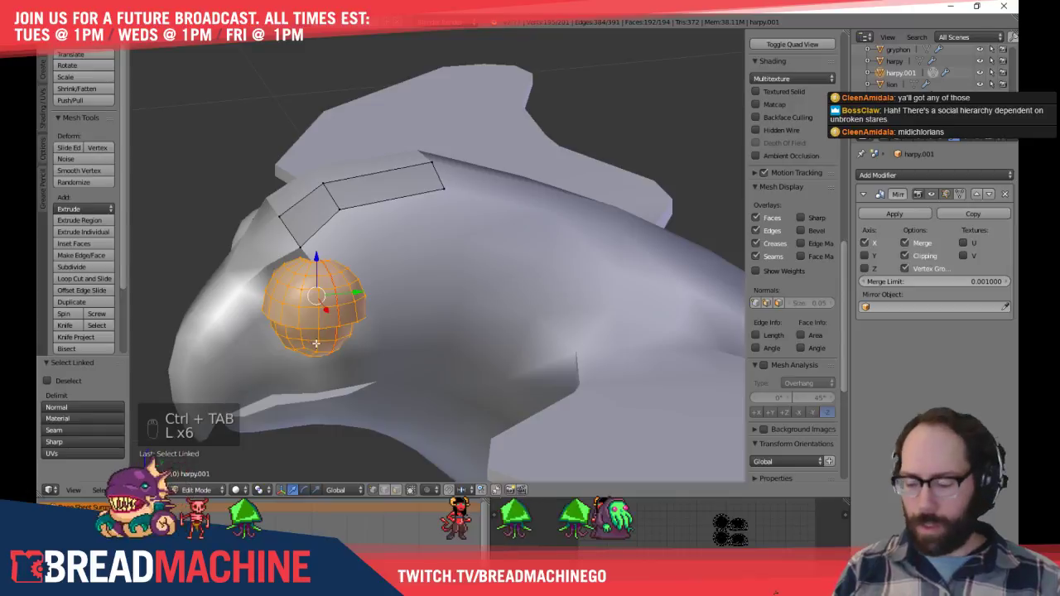
{"action": "key", "text": "x"}
{"action": "left_click", "coordinate": [322, 315]}
{"action": "scroll", "coordinate": [429, 346], "scroll_direction": "down", "scroll_amount": 5}
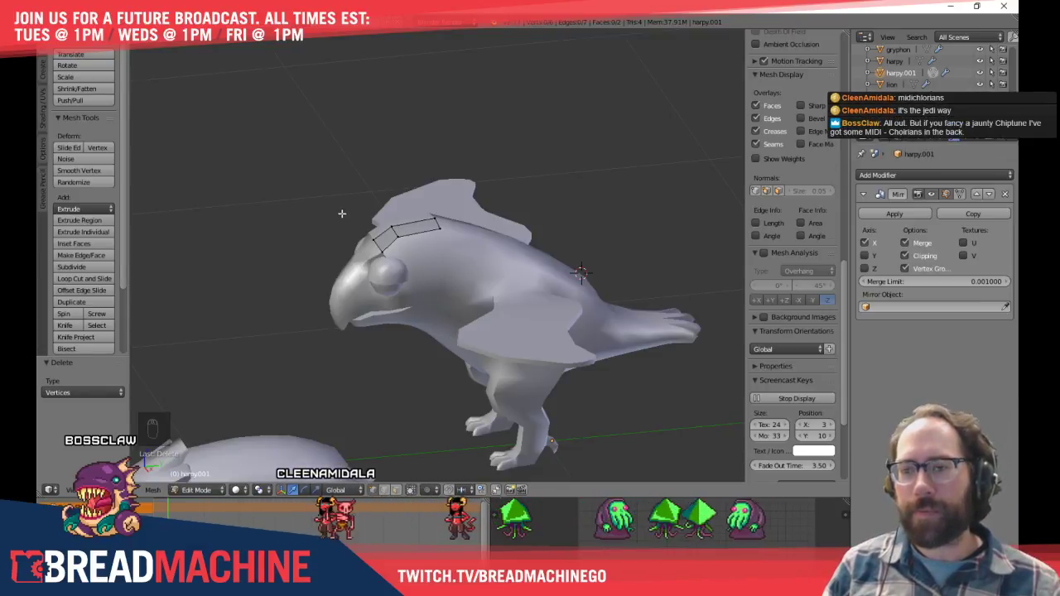
{"action": "middle_click_drag", "start_coordinate": [201, 237], "coordinate": [195, 211], "text": "shift"}
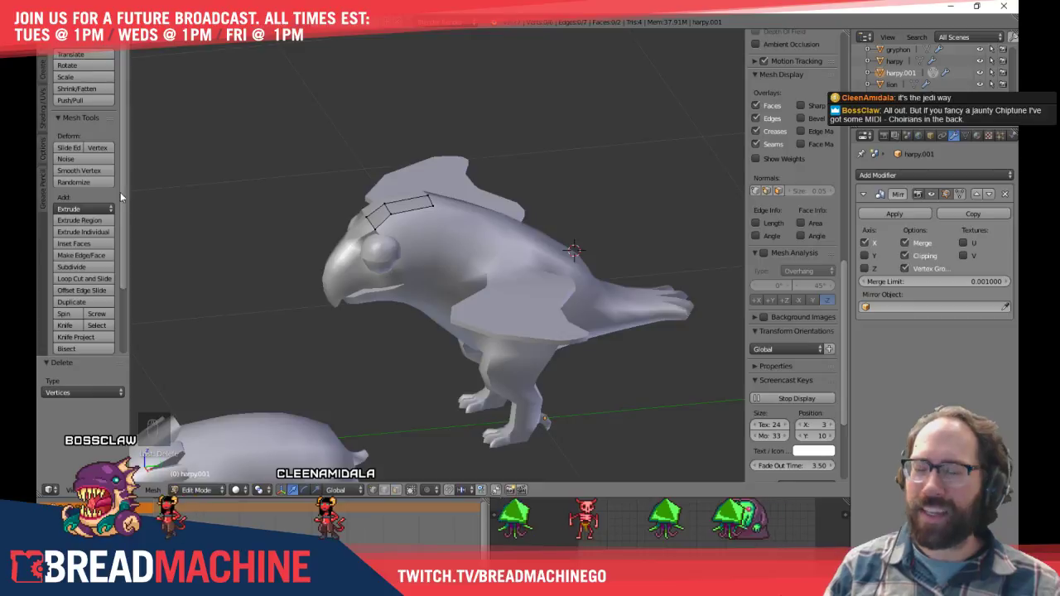
{"action": "middle_click_drag", "start_coordinate": [394, 191], "coordinate": [476, 202]}
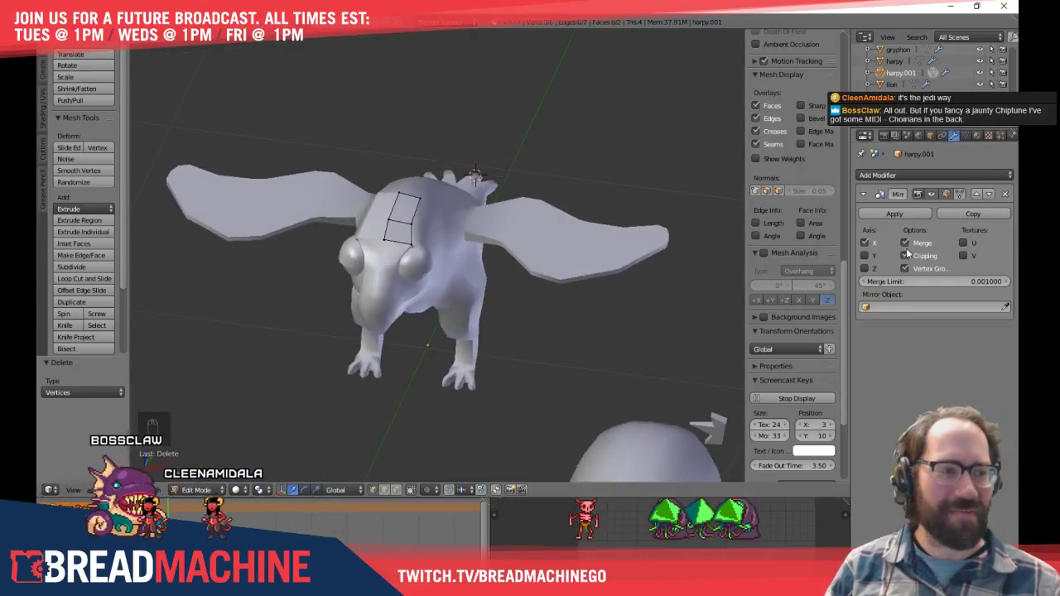
Apply the Mirror modifier to the isolated crown strip and reopen the strip in Edit Mode
{"action": "key", "text": "Tab"}
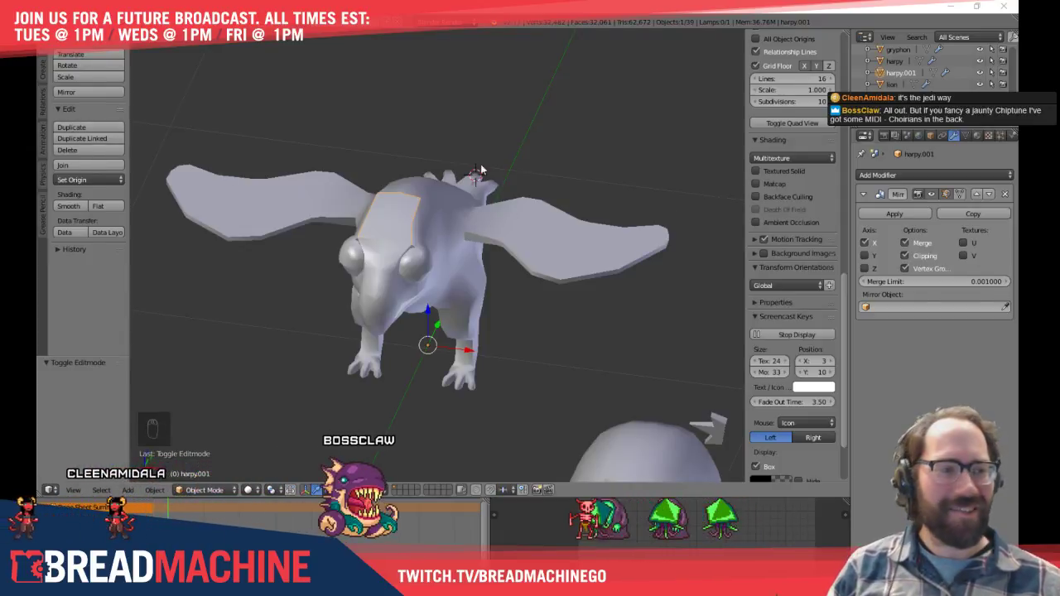
{"action": "left_click", "coordinate": [880, 215]}
{"action": "key", "text": "Tab"}
{"action": "scroll", "coordinate": [447, 279], "scroll_direction": "up", "scroll_amount": 6}
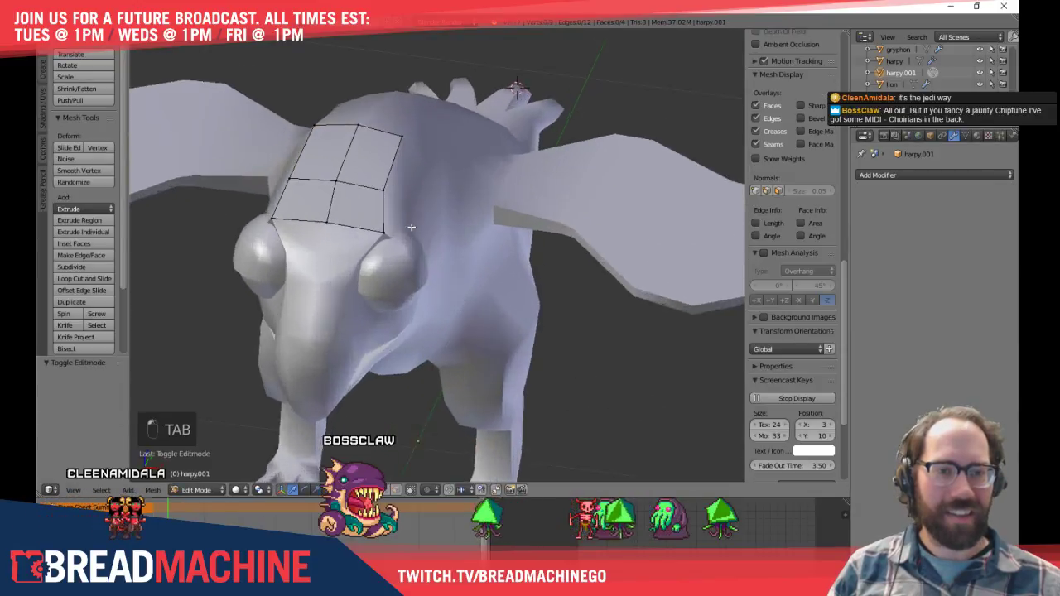
{"action": "middle_click_drag", "start_coordinate": [447, 280], "coordinate": [444, 319]}
Add one crosswise loop cut through the front row and one through the rear row of crown faces
{"action": "key", "text": "ctrl+r"}
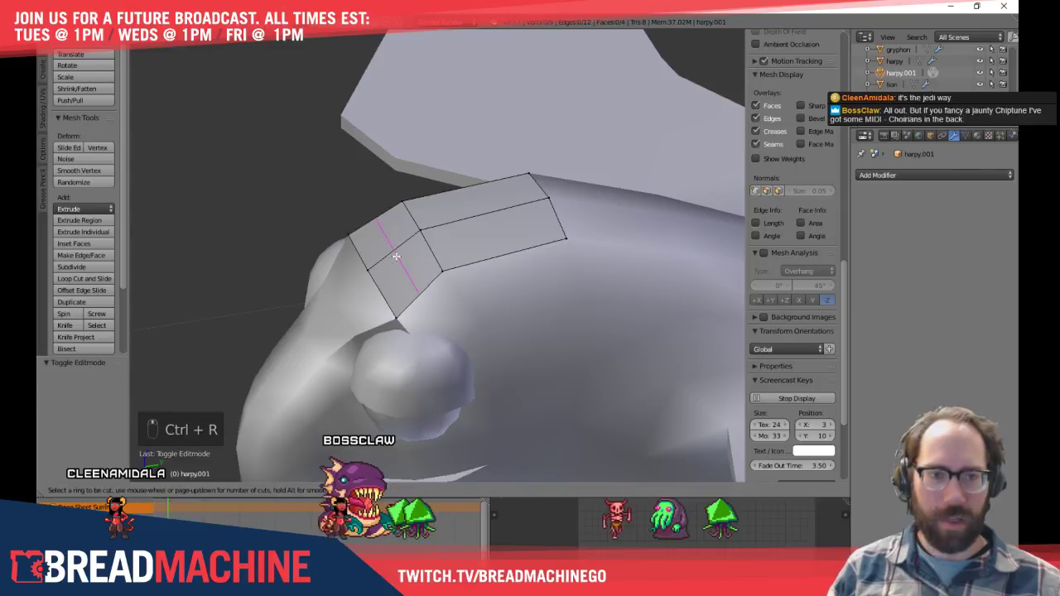
{"action": "left_click", "coordinate": [421, 259]}
{"action": "key", "text": "ctrl+r"}
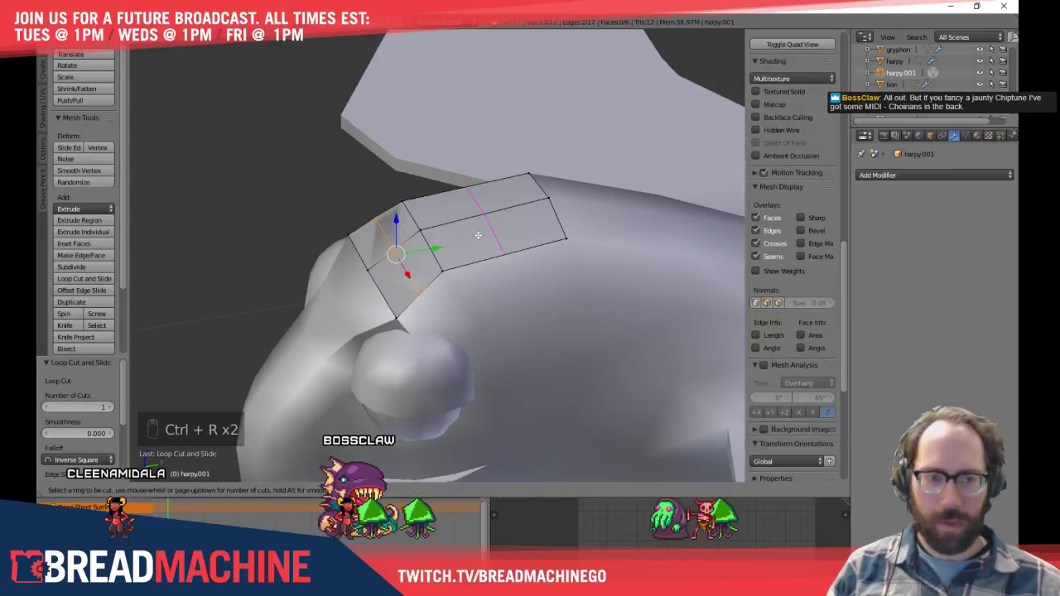
{"action": "left_click", "coordinate": [480, 236]}
{"action": "middle_click_drag", "start_coordinate": [480, 236], "coordinate": [552, 233]}
{"action": "middle_click_drag", "start_coordinate": [544, 306], "coordinate": [482, 277], "text": "shift"}
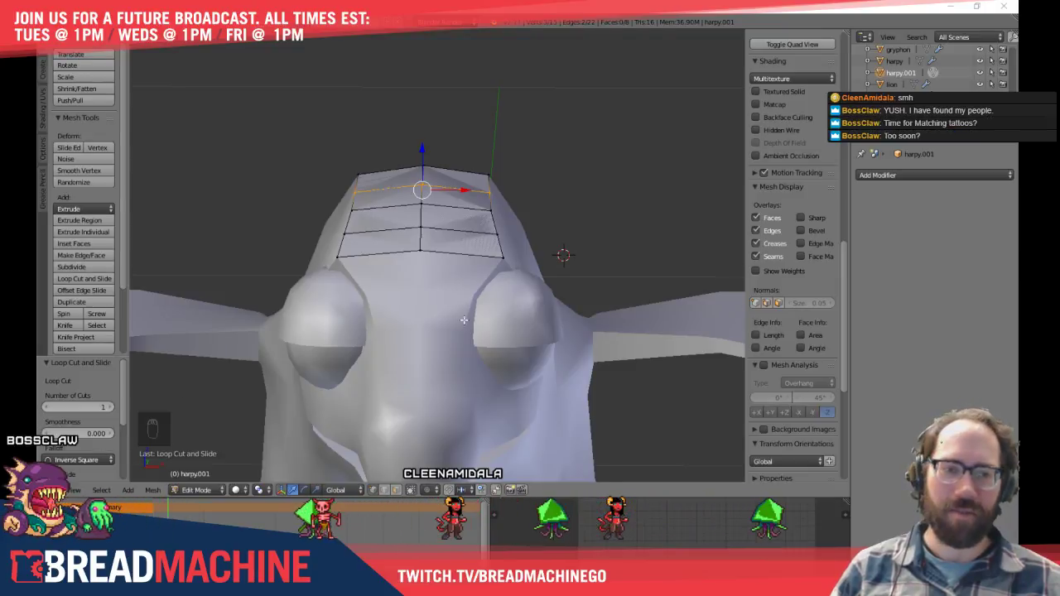
Leave Edit Mode, select the harpy together with its crown piece, and isolate both in local view
{"action": "middle_click_drag", "start_coordinate": [464, 319], "coordinate": [306, 339]}
{"action": "key", "text": "KP_1"}
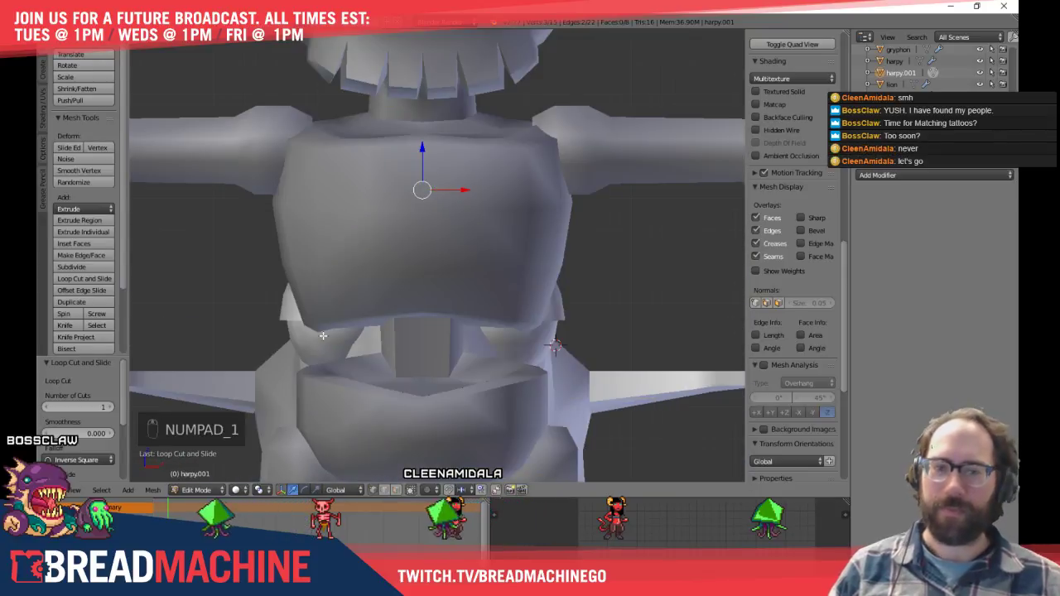
{"action": "middle_click_drag", "start_coordinate": [480, 219], "coordinate": [364, 392], "text": "shift"}
{"action": "scroll", "coordinate": [361, 305], "scroll_direction": "down", "scroll_amount": 3}
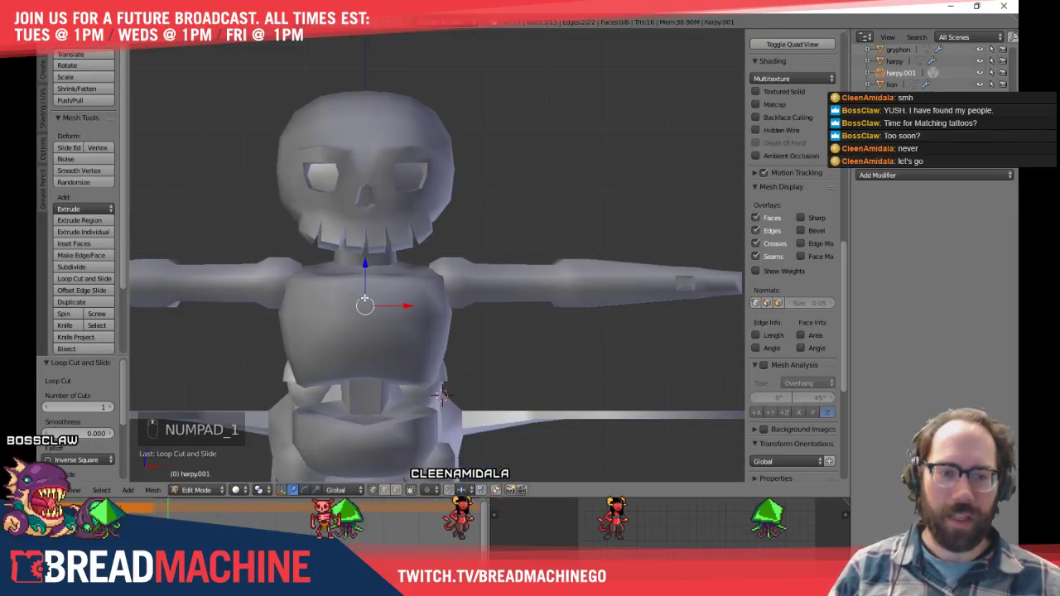
{"action": "key", "text": "Tab"}
{"action": "middle_click_drag", "start_coordinate": [380, 289], "coordinate": [283, 346]}
{"action": "right_click", "coordinate": [422, 337], "text": "shift"}
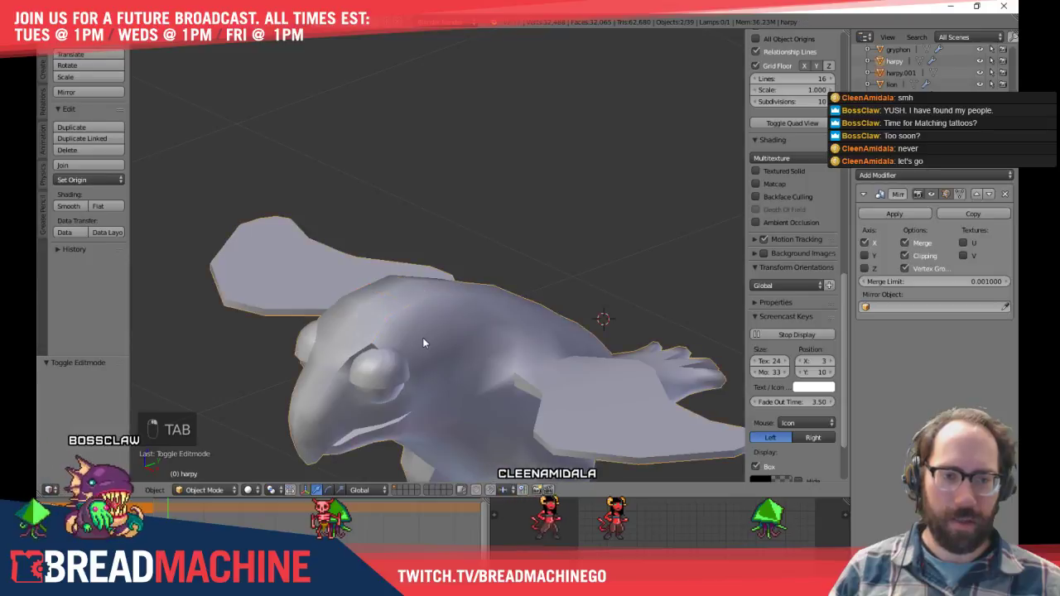
{"action": "key", "text": "a"}
{"action": "key", "text": "a"}
{"action": "right_click", "coordinate": [371, 316]}
{"action": "right_click", "coordinate": [371, 317]}
{"action": "right_click", "coordinate": [372, 318]}
{"action": "right_click", "coordinate": [400, 341], "text": "shift"}
{"action": "key", "text": "KP_Divide"}
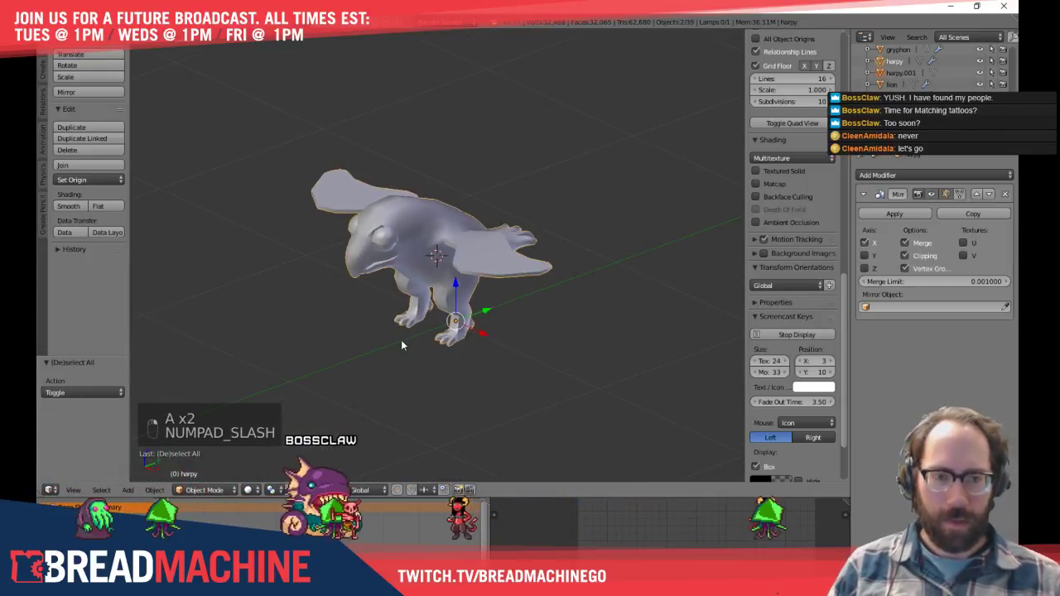
Select only the crown piece and open it in Edit Mode
{"action": "right_click", "coordinate": [388, 212]}
{"action": "scroll", "coordinate": [405, 211], "scroll_direction": "up", "scroll_amount": 6}
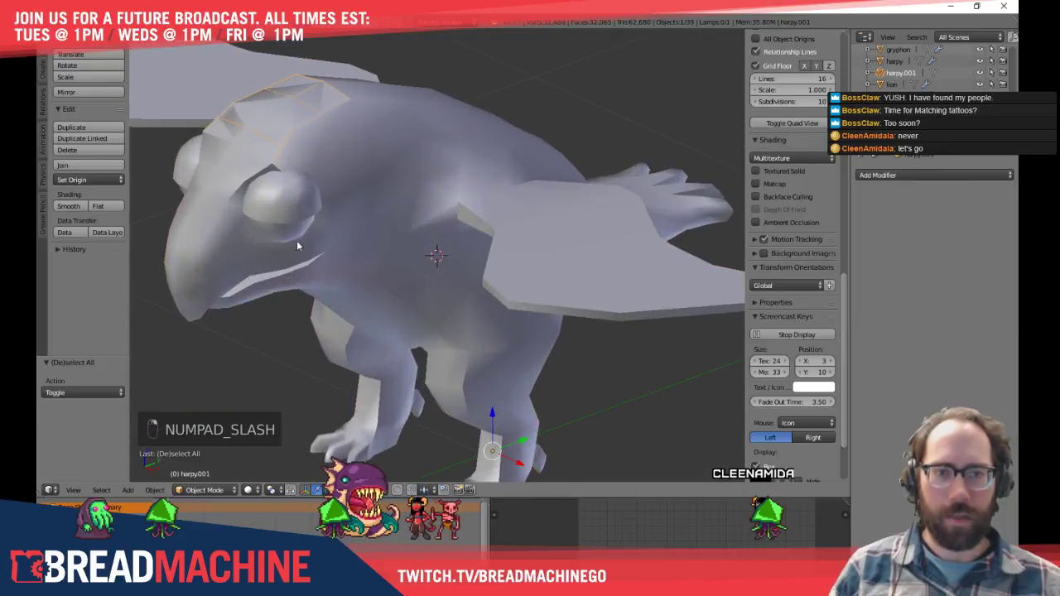
{"action": "key", "text": "Tab"}
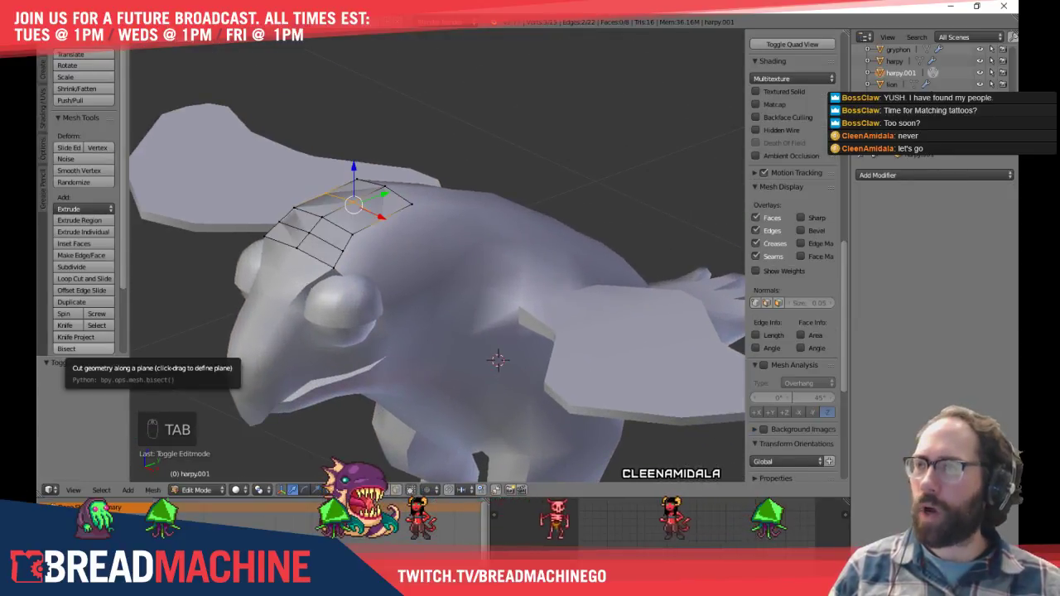
Switch to Photoshop and bring up the secret sketches document with the creature drawings
{"action": "key", "text": "alt+Tab"}
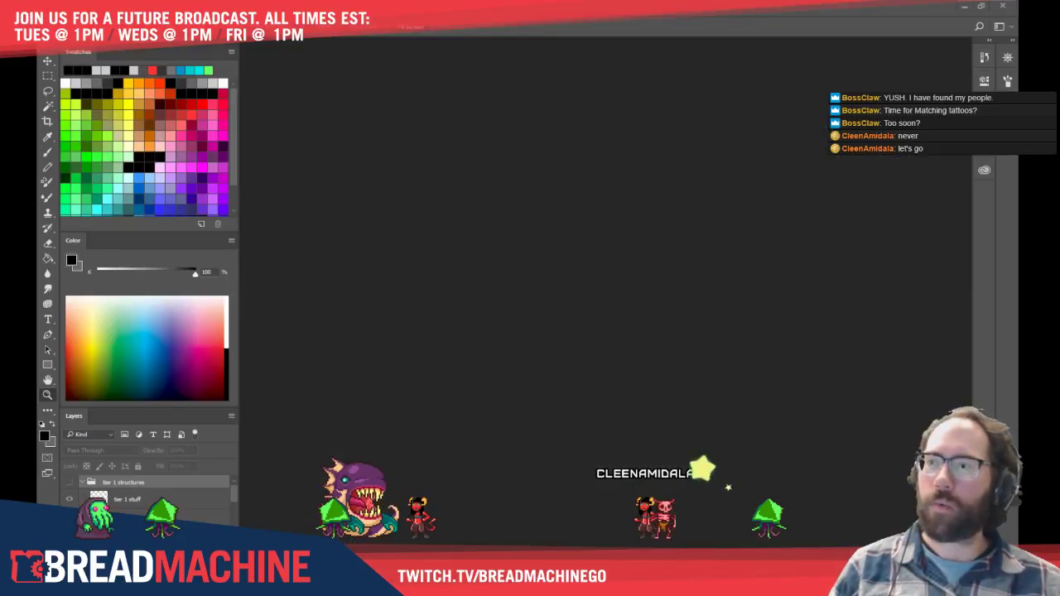
{"action": "mouse_move", "coordinate": [38, 116]}
{"action": "left_mouse_down"}
{"action": "mouse_move", "coordinate": [477, 116]}
{"action": "mouse_move", "coordinate": [38, 116]}
{"action": "left_mouse_up"}
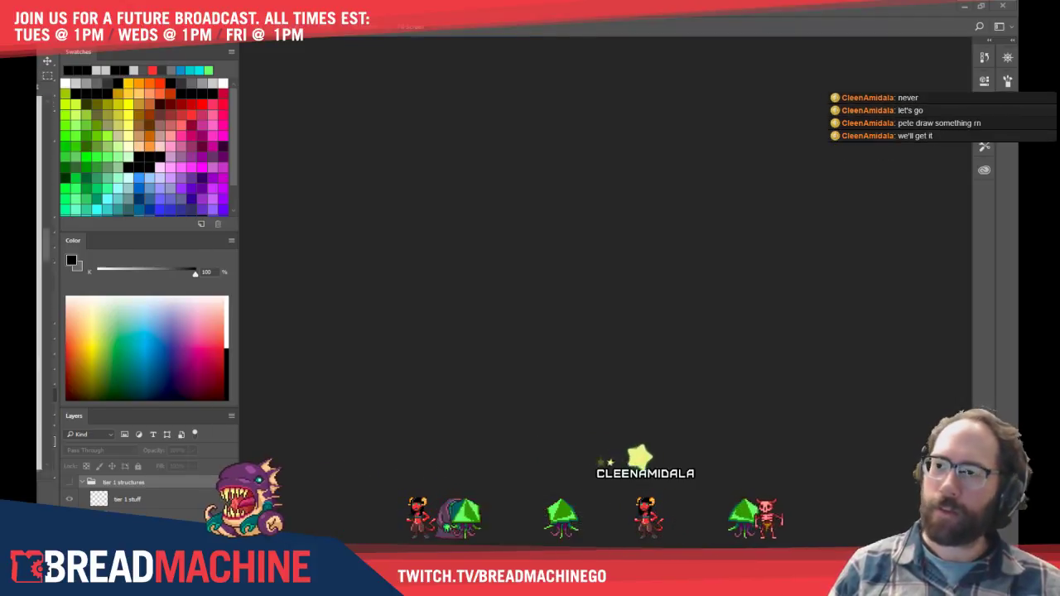
{"action": "left_click_drag", "start_coordinate": [461, 120], "coordinate": [509, 141]}
{"action": "left_click", "coordinate": [641, 142]}
{"action": "left_click_drag", "start_coordinate": [599, 355], "coordinate": [649, 307]}
{"action": "mouse_move", "coordinate": [273, 427]}
{"action": "left_mouse_down"}
{"action": "mouse_move", "coordinate": [237, 312]}
{"action": "mouse_move", "coordinate": [343, 295]}
{"action": "mouse_move", "coordinate": [289, 307]}
{"action": "left_mouse_up"}
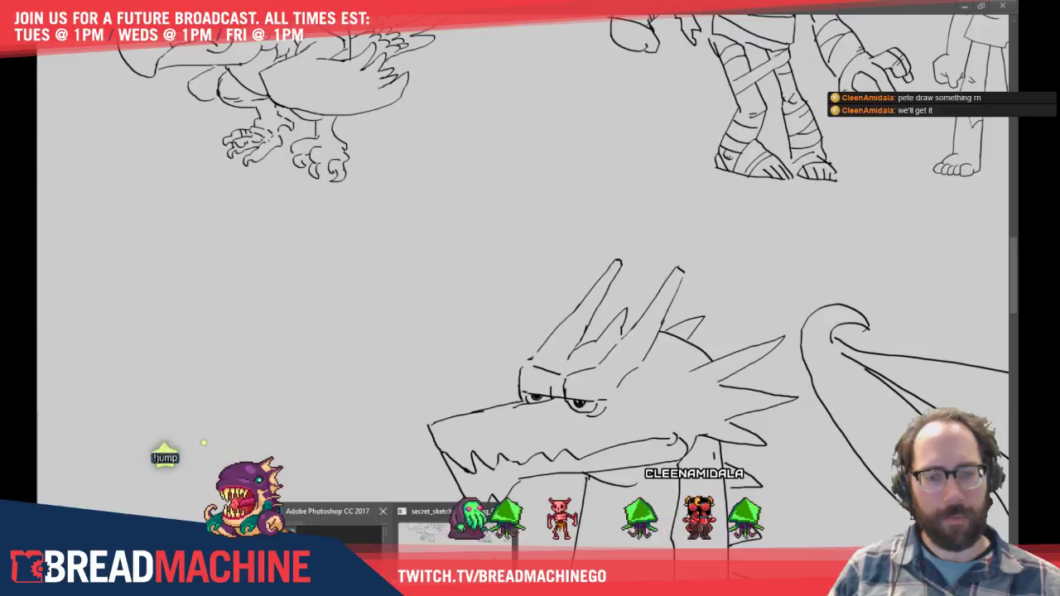
{"action": "key", "text": "Tab"}
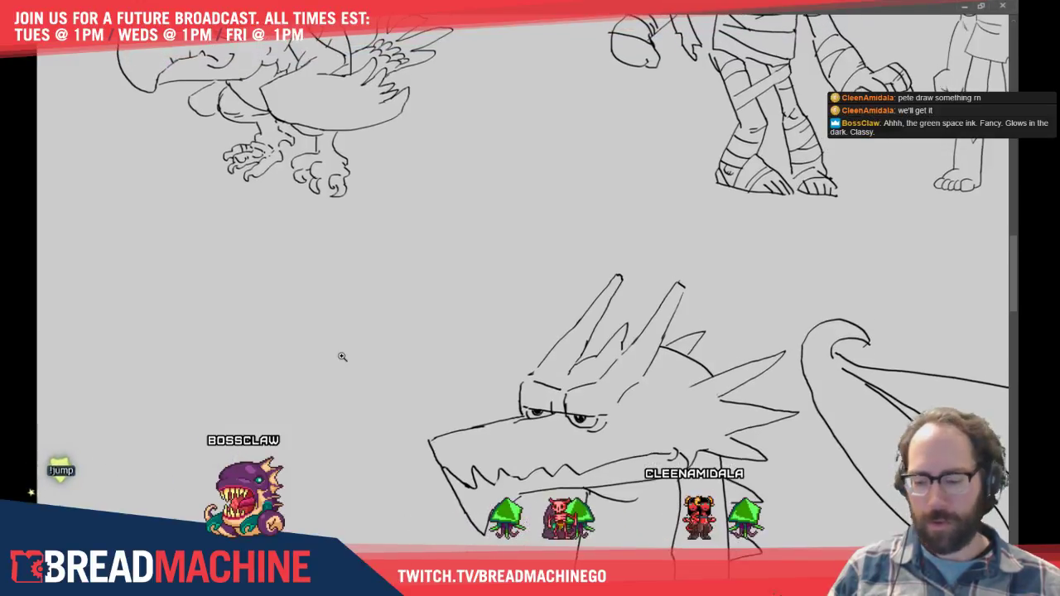
{"action": "left_click_drag", "start_coordinate": [373, 338], "coordinate": [546, 254]}
Create a new layer named "my draw"
{"action": "key", "text": "ctrl+shift+n"}
{"action": "type", "text": "rn draw"}
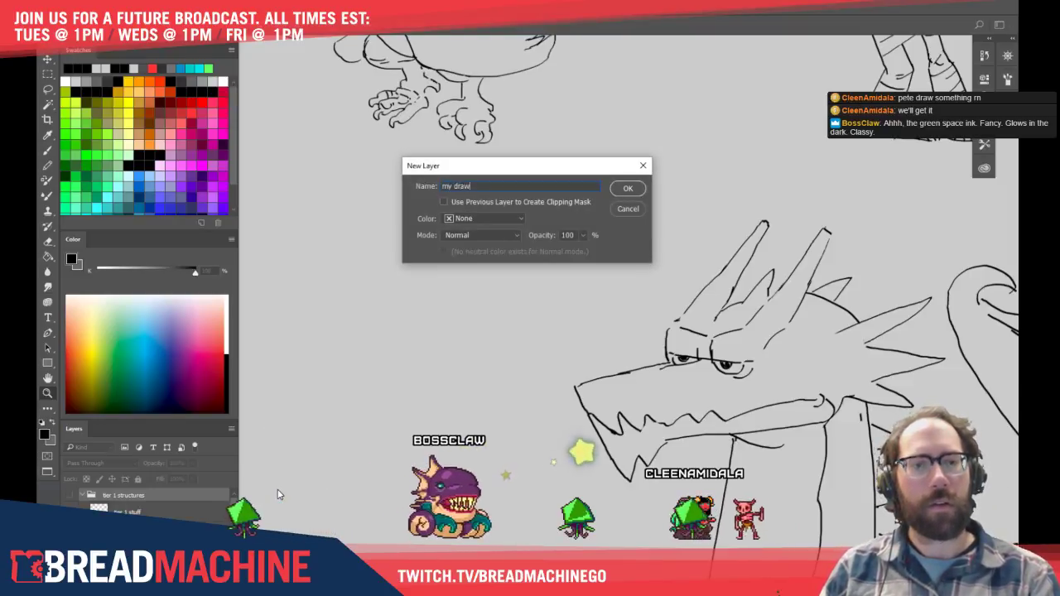
{"action": "key", "text": "Return"}
With a black brush, draw a large, closed potato-shaped body outline in an empty area of the canvas
{"action": "key", "text": "b"}
{"action": "left_click", "coordinate": [163, 154]}
{"action": "mouse_move", "coordinate": [468, 224]}
{"action": "left_mouse_down"}
{"action": "mouse_move", "coordinate": [409, 244]}
{"action": "mouse_move", "coordinate": [497, 260]}
{"action": "mouse_move", "coordinate": [762, 250]}
{"action": "mouse_move", "coordinate": [946, 199]}
{"action": "left_mouse_up"}
{"action": "key", "text": "z"}
{"action": "left_click_drag", "start_coordinate": [705, 270], "coordinate": [639, 295]}
{"action": "left_click_drag", "start_coordinate": [767, 253], "coordinate": [525, 246]}
{"action": "mouse_move", "coordinate": [841, 368]}
{"action": "left_mouse_down"}
{"action": "mouse_move", "coordinate": [604, 219]}
{"action": "mouse_move", "coordinate": [655, 319]}
{"action": "mouse_move", "coordinate": [720, 370]}
{"action": "mouse_move", "coordinate": [708, 409]}
{"action": "left_mouse_up"}
{"action": "key", "text": "b"}
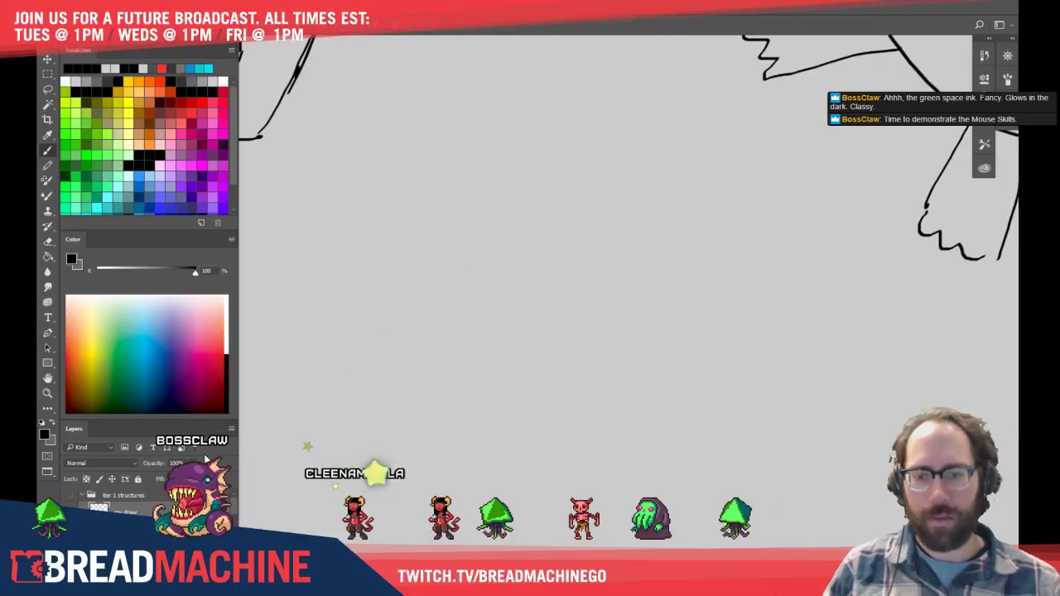
{"action": "scroll", "coordinate": [205, 456], "scroll_direction": "up", "scroll_amount": 3}
{"action": "left_click_drag", "start_coordinate": [521, 247], "coordinate": [591, 256]}
{"action": "left_click_drag", "start_coordinate": [654, 208], "coordinate": [400, 249]}
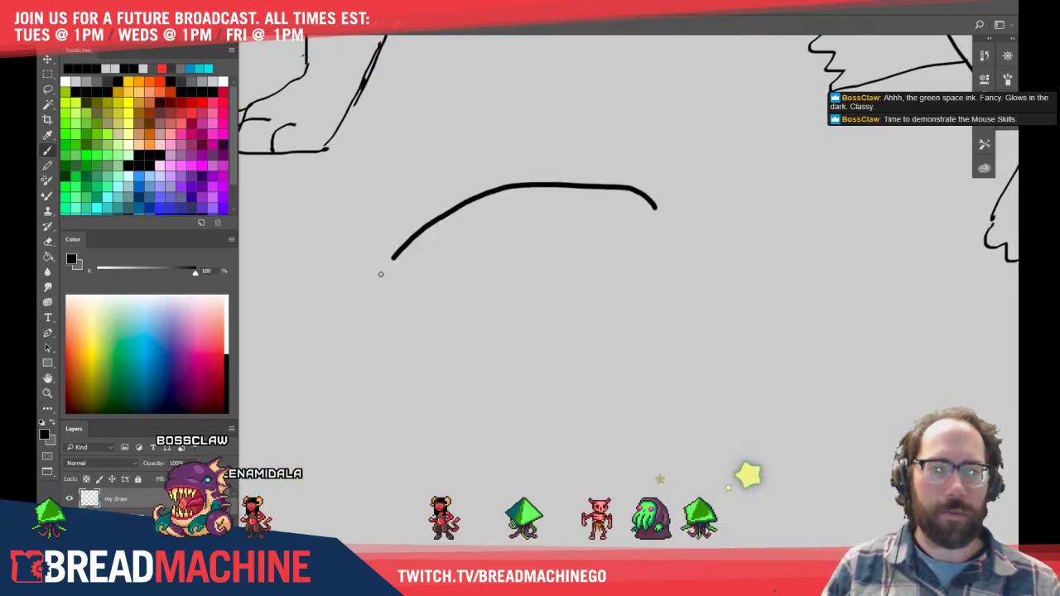
{"action": "left_click_drag", "start_coordinate": [349, 466], "coordinate": [675, 537]}
{"action": "mouse_move", "coordinate": [777, 408]}
{"action": "left_mouse_down"}
{"action": "mouse_move", "coordinate": [749, 282]}
{"action": "mouse_move", "coordinate": [648, 209]}
{"action": "left_mouse_up"}
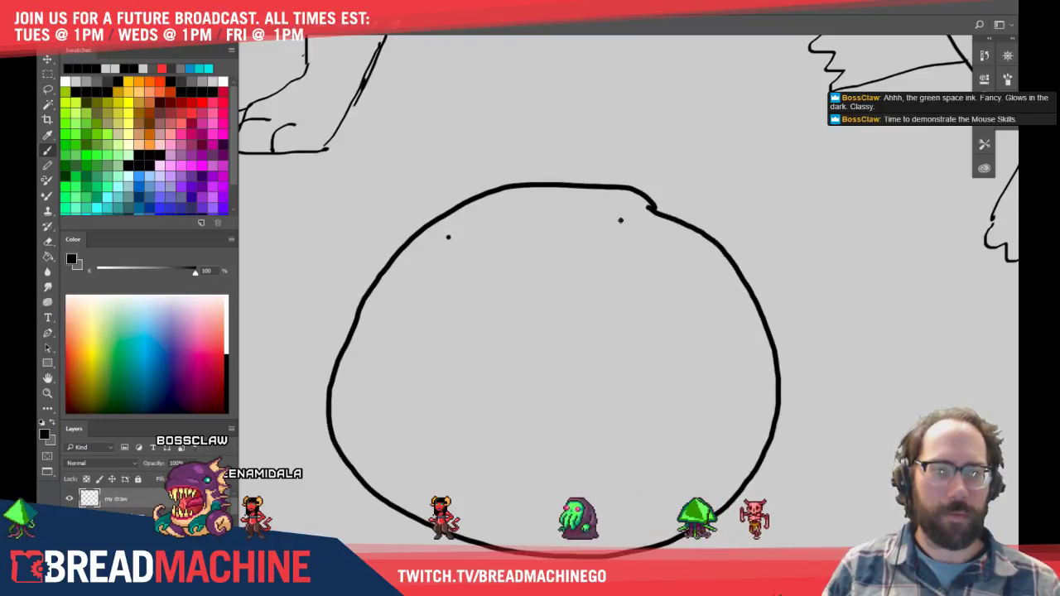
Add two dot eyes, an open smile with a row of teeth, and two short legs to the potato
{"action": "mouse_move", "coordinate": [601, 228]}
{"action": "left_mouse_down"}
{"action": "mouse_move", "coordinate": [489, 242]}
{"action": "mouse_move", "coordinate": [593, 253]}
{"action": "mouse_move", "coordinate": [600, 228]}
{"action": "left_mouse_up"}
{"action": "left_click_drag", "start_coordinate": [513, 261], "coordinate": [584, 260]}
{"action": "left_click_drag", "start_coordinate": [629, 417], "coordinate": [610, 284]}
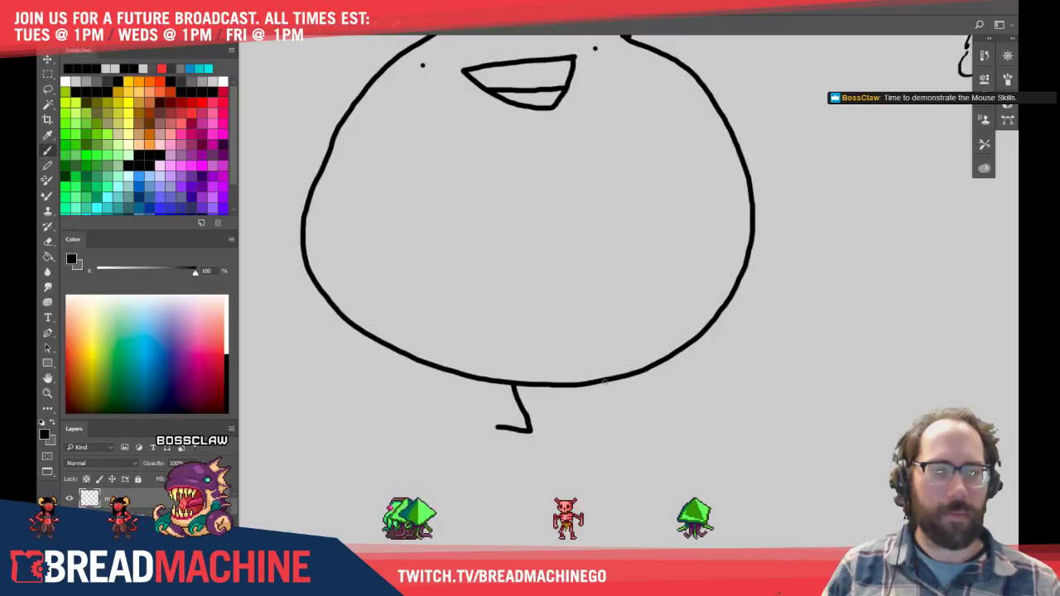
{"action": "left_click_drag", "start_coordinate": [605, 347], "coordinate": [640, 478]}
Draw one arm curling across the belly and one raised arm whose round hand holds a tilted martini glass
{"action": "mouse_move", "coordinate": [394, 334]}
{"action": "left_mouse_down"}
{"action": "mouse_move", "coordinate": [369, 372]}
{"action": "mouse_move", "coordinate": [532, 405]}
{"action": "left_mouse_up"}
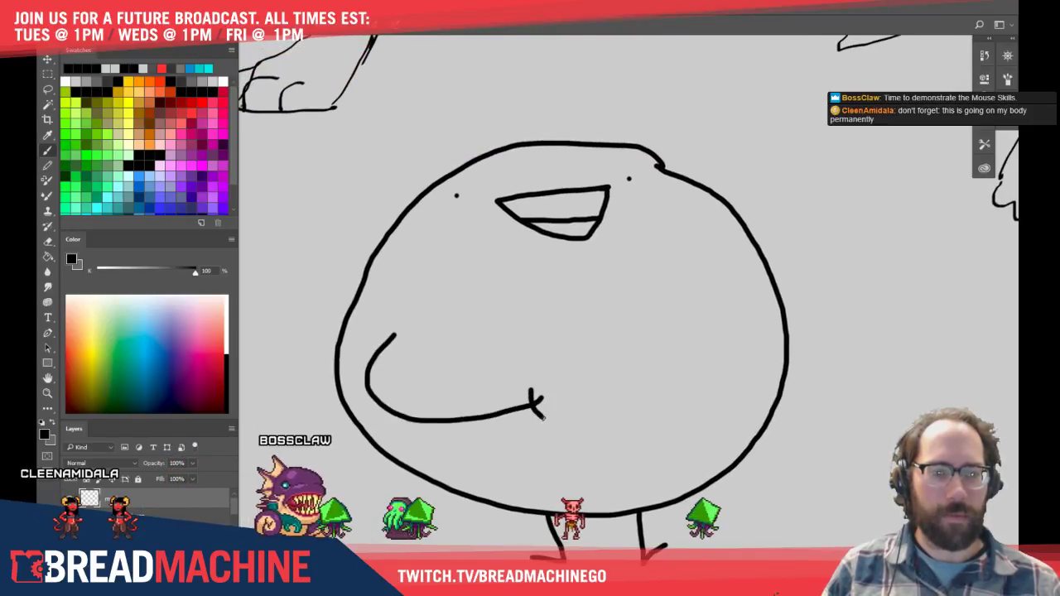
{"action": "mouse_move", "coordinate": [709, 314]}
{"action": "left_mouse_down"}
{"action": "mouse_move", "coordinate": [563, 323]}
{"action": "mouse_move", "coordinate": [571, 318]}
{"action": "left_mouse_up"}
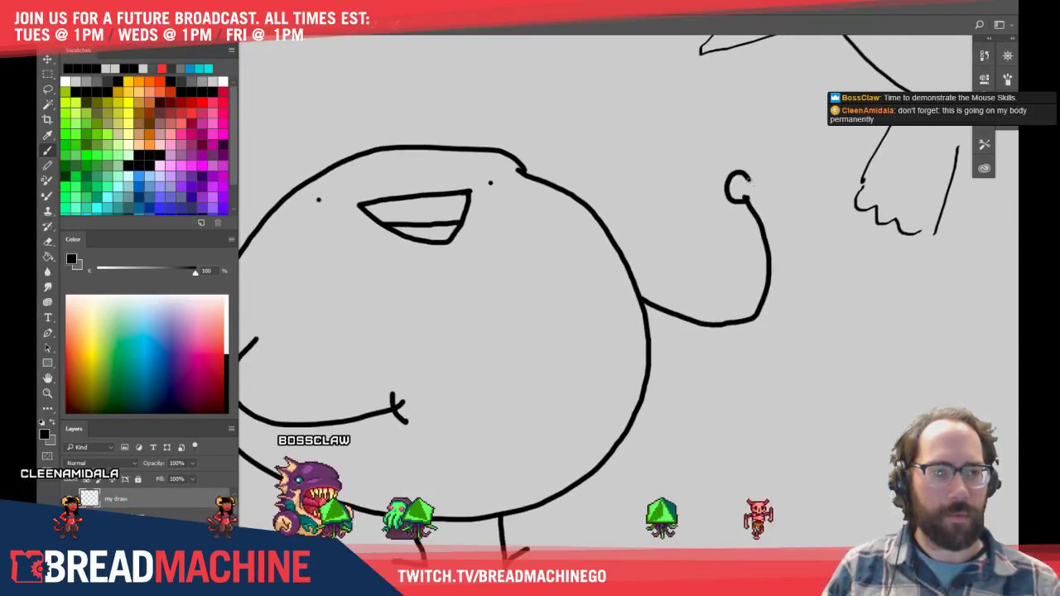
{"action": "left_click_drag", "start_coordinate": [750, 197], "coordinate": [749, 176]}
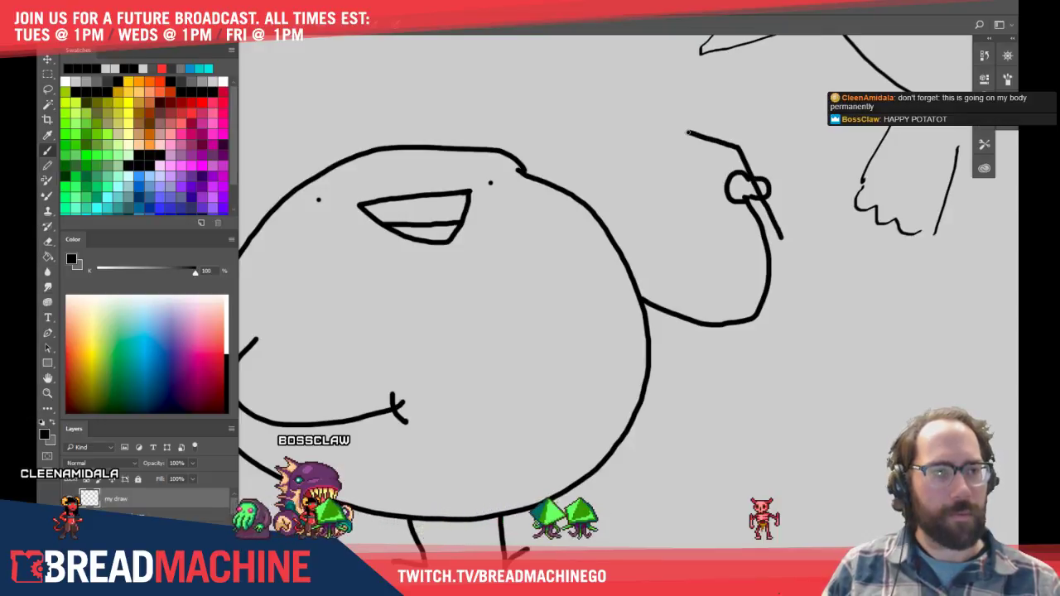
{"action": "left_click_drag", "start_coordinate": [754, 101], "coordinate": [742, 147]}
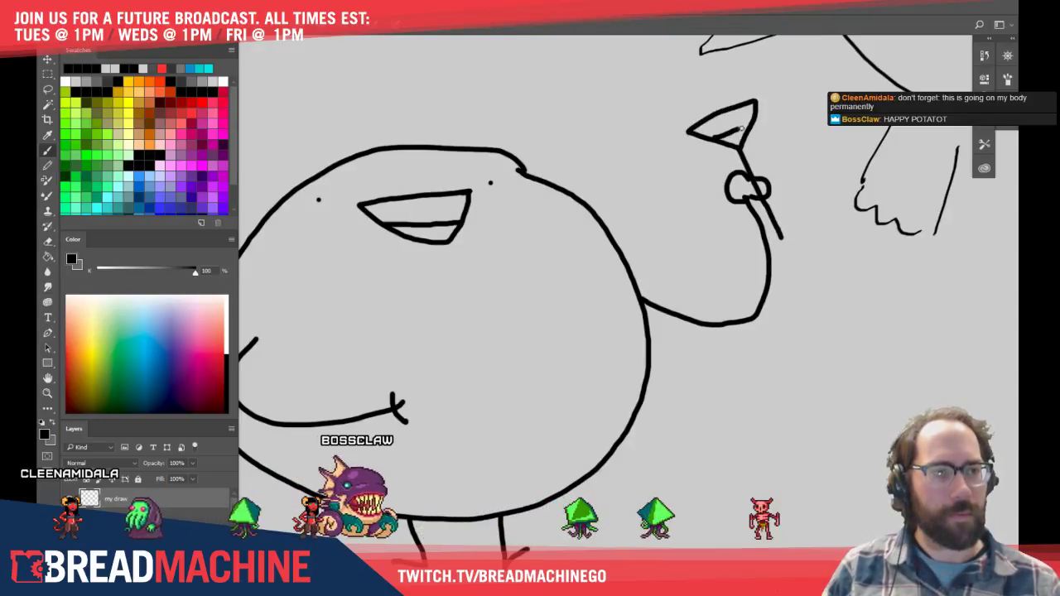
{"action": "mouse_move", "coordinate": [776, 243]}
{"action": "left_mouse_down"}
{"action": "mouse_move", "coordinate": [790, 228]}
{"action": "mouse_move", "coordinate": [798, 293]}
{"action": "left_mouse_up"}
Letter "SPACE MILK" above the glass and add a dashed arrow curving from the text to the drink
{"action": "mouse_move", "coordinate": [574, 160]}
{"action": "left_mouse_down"}
{"action": "mouse_move", "coordinate": [552, 189]}
{"action": "mouse_move", "coordinate": [592, 196]}
{"action": "mouse_move", "coordinate": [595, 177]}
{"action": "mouse_move", "coordinate": [636, 195]}
{"action": "mouse_move", "coordinate": [656, 190]}
{"action": "left_mouse_up"}
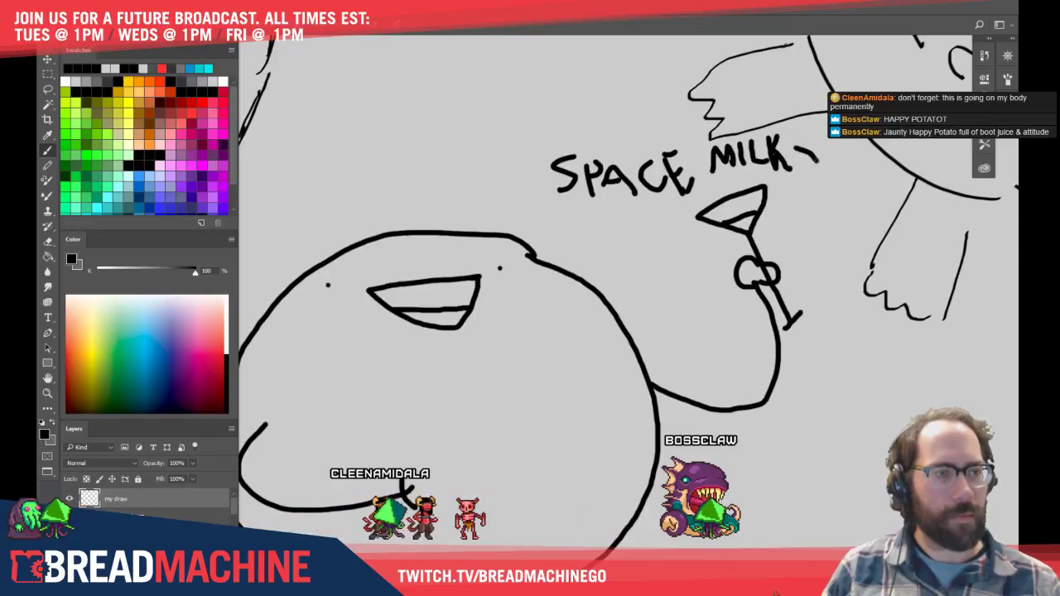
{"action": "left_click_drag", "start_coordinate": [792, 208], "coordinate": [781, 210]}
{"action": "left_click_drag", "start_coordinate": [784, 212], "coordinate": [771, 211]}
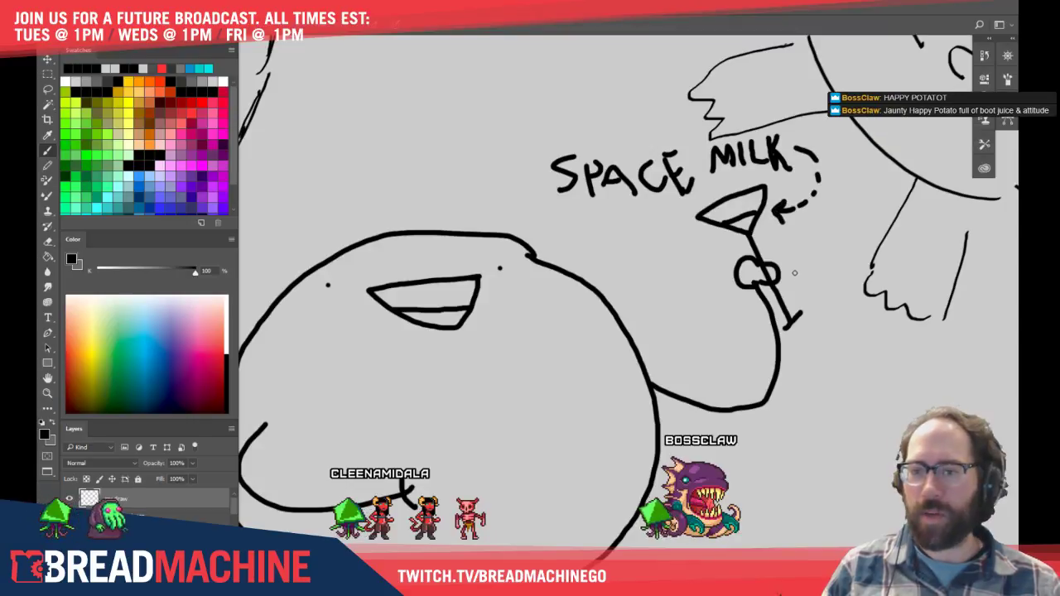
Examine the whole potato doodle and its caption among the neighbouring creature sketches
{"action": "left_click_drag", "start_coordinate": [776, 283], "coordinate": [745, 283]}
{"action": "left_click_drag", "start_coordinate": [796, 329], "coordinate": [783, 284]}
{"action": "key", "text": "v"}
{"action": "left_click_drag", "start_coordinate": [774, 303], "coordinate": [718, 367]}
{"action": "scroll", "coordinate": [674, 437], "scroll_direction": "left", "scroll_amount": 2}
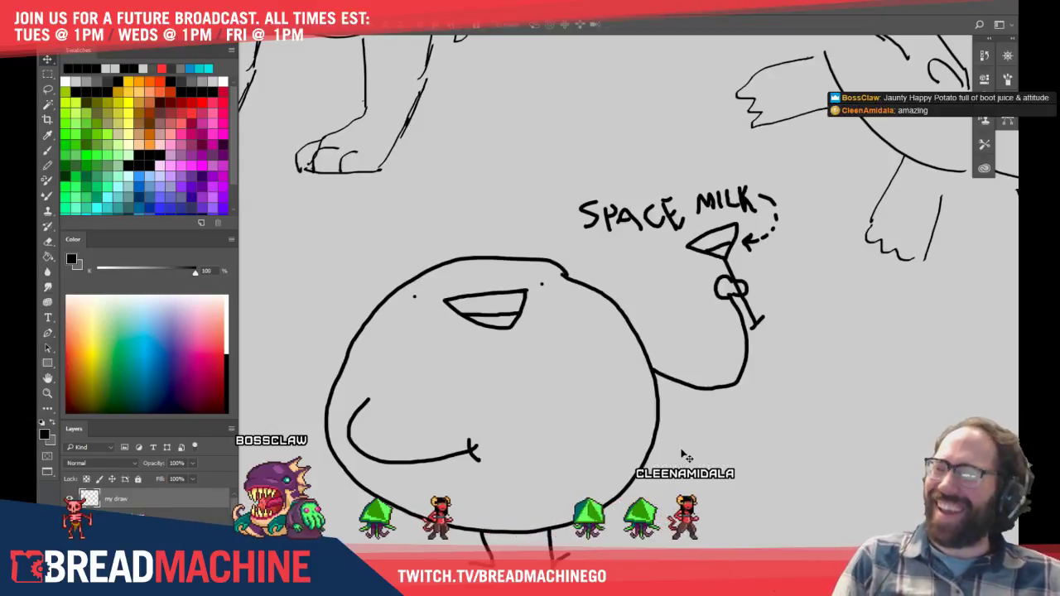
{"action": "scroll", "coordinate": [662, 460], "scroll_direction": "up", "scroll_amount": 1}
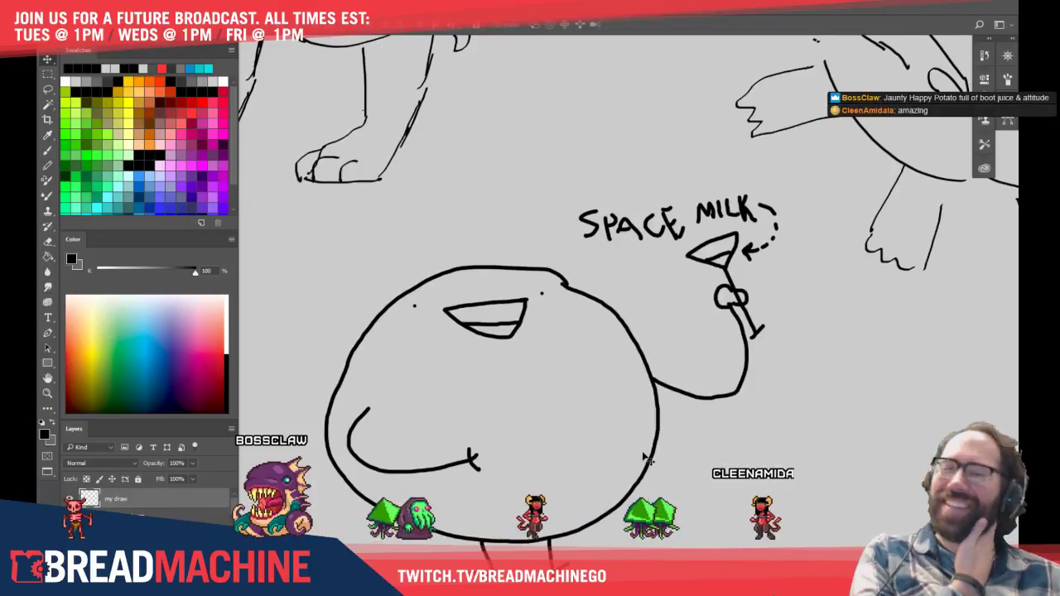
{"action": "mouse_move", "coordinate": [629, 451]}
{"action": "left_mouse_down"}
{"action": "mouse_move", "coordinate": [624, 387]}
{"action": "mouse_move", "coordinate": [646, 370]}
{"action": "left_mouse_up"}
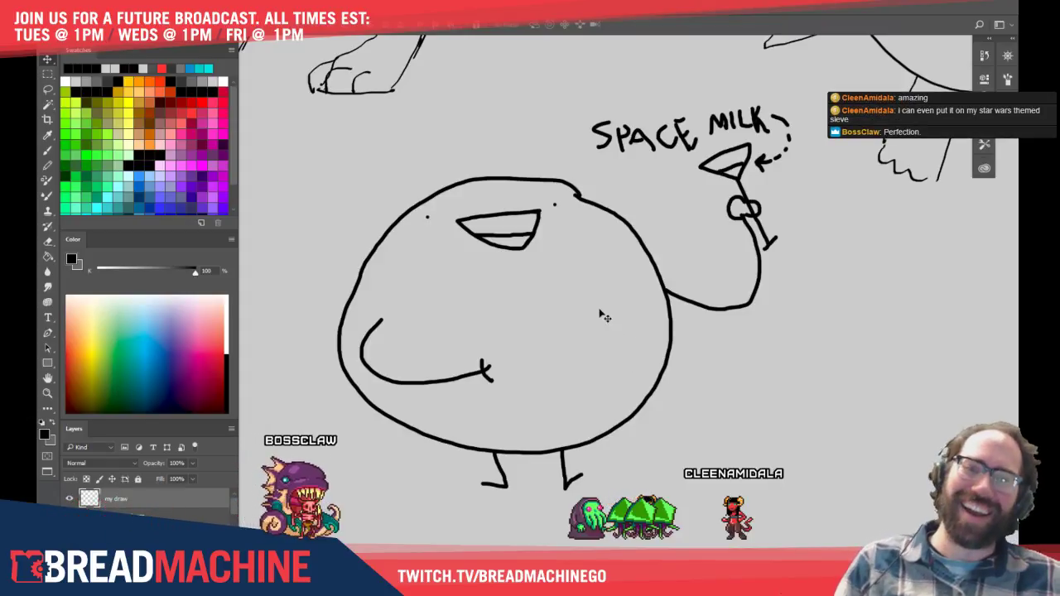
{"action": "left_click_drag", "start_coordinate": [558, 303], "coordinate": [563, 326]}
{"action": "mouse_move", "coordinate": [679, 286]}
{"action": "left_mouse_down"}
{"action": "mouse_move", "coordinate": [707, 358]}
{"action": "mouse_move", "coordinate": [688, 339]}
{"action": "mouse_move", "coordinate": [670, 363]}
{"action": "mouse_move", "coordinate": [643, 355]}
{"action": "left_mouse_up"}
{"action": "key", "text": "z"}
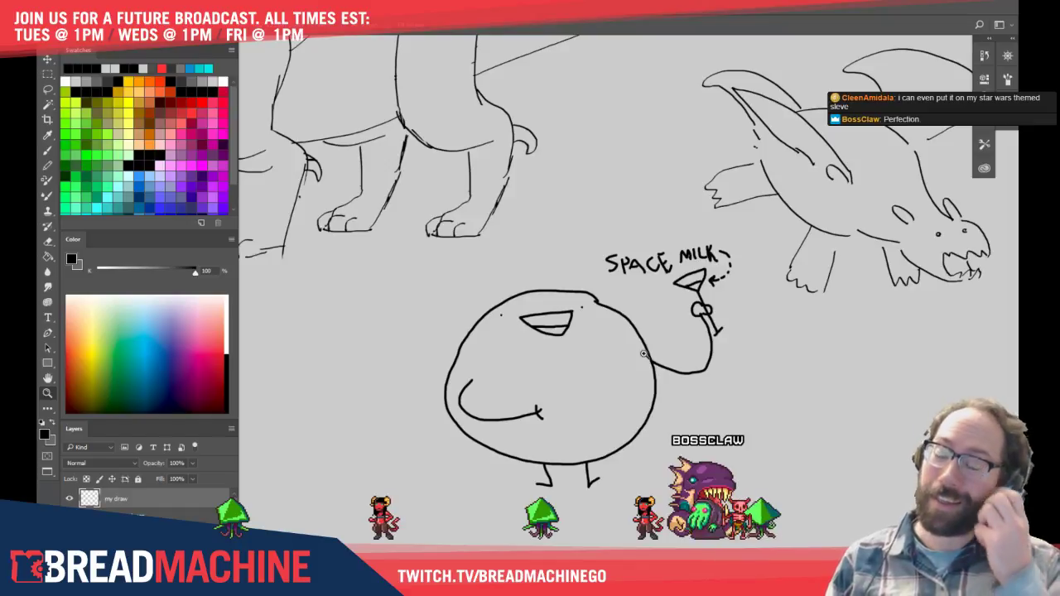
Draw a bikini on the potato, with a corner-tied cup, a chest band, a shoulder strap and a waistline above the legs
{"action": "scroll", "coordinate": [617, 367], "scroll_direction": "up", "scroll_amount": 5, "text": "alt"}
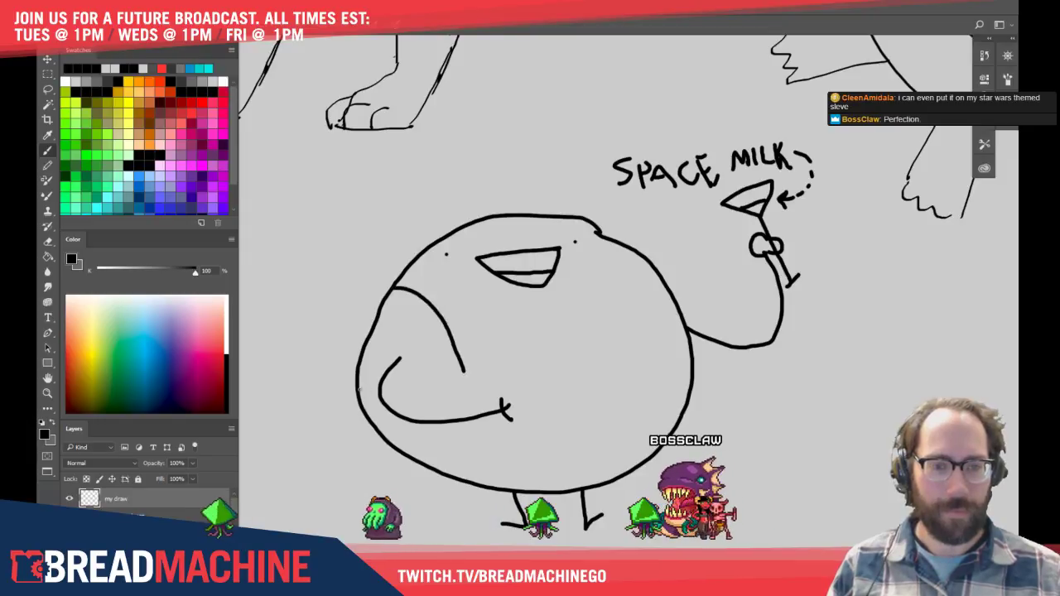
{"action": "mouse_move", "coordinate": [469, 367]}
{"action": "left_mouse_down"}
{"action": "mouse_move", "coordinate": [480, 374]}
{"action": "mouse_move", "coordinate": [461, 379]}
{"action": "left_mouse_up"}
{"action": "key", "text": "e"}
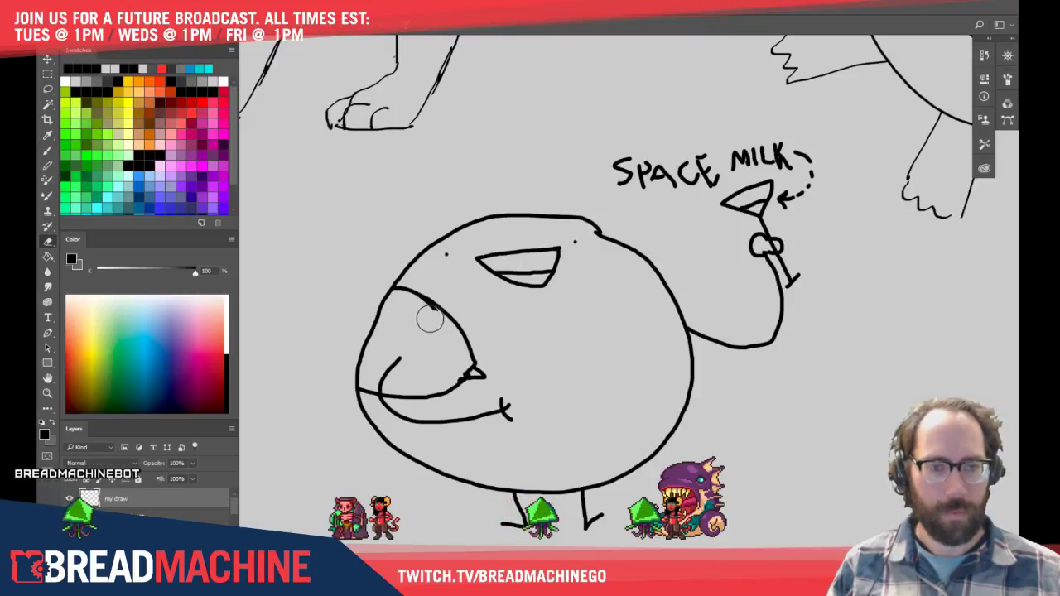
{"action": "left_click_drag", "start_coordinate": [586, 374], "coordinate": [631, 366]}
{"action": "left_click_drag", "start_coordinate": [634, 360], "coordinate": [691, 362]}
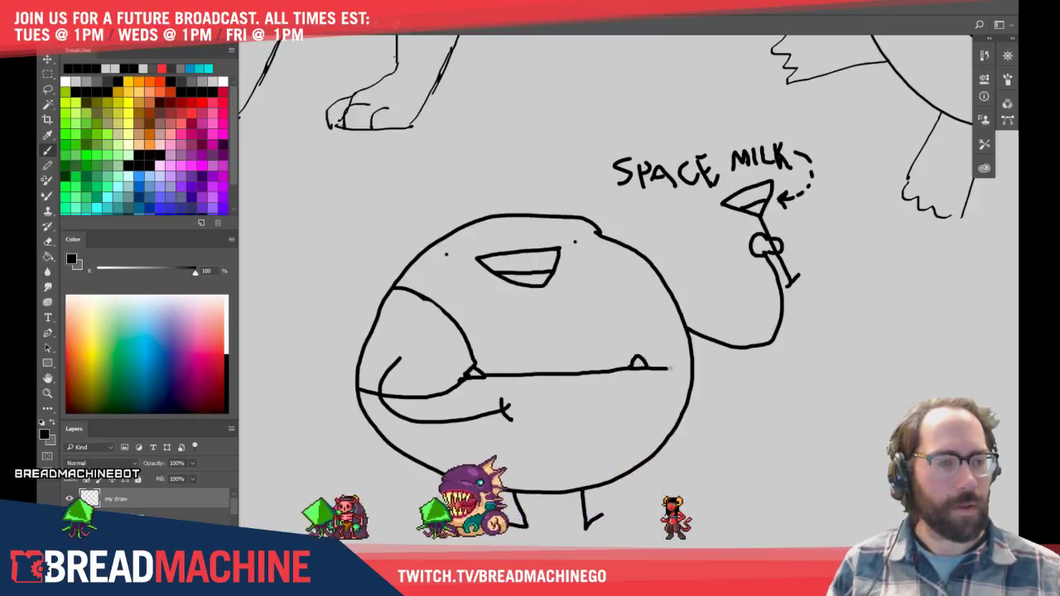
{"action": "left_click_drag", "start_coordinate": [639, 255], "coordinate": [638, 361]}
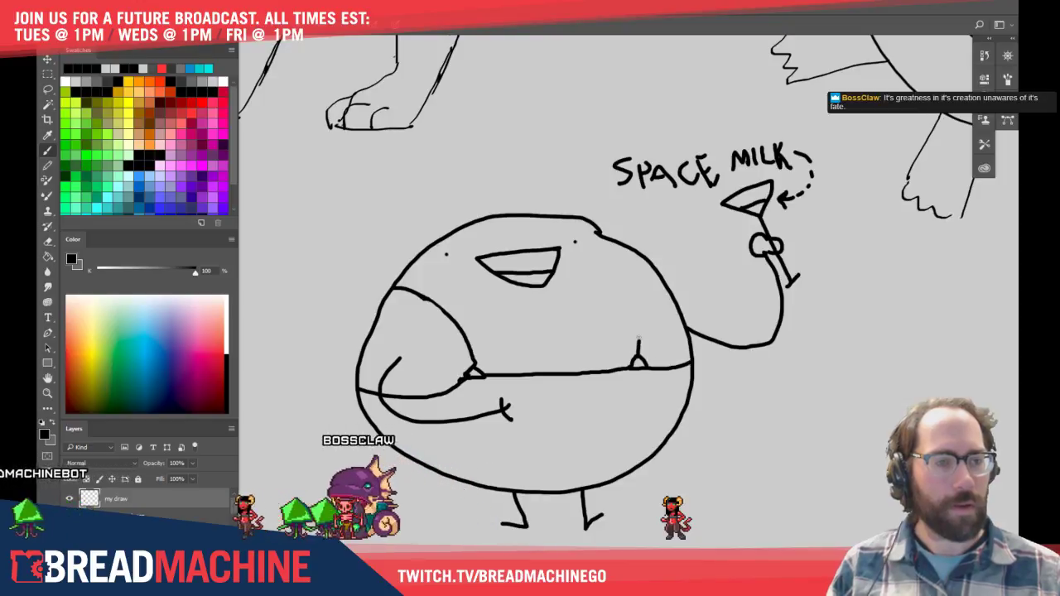
{"action": "left_click_drag", "start_coordinate": [569, 412], "coordinate": [550, 330]}
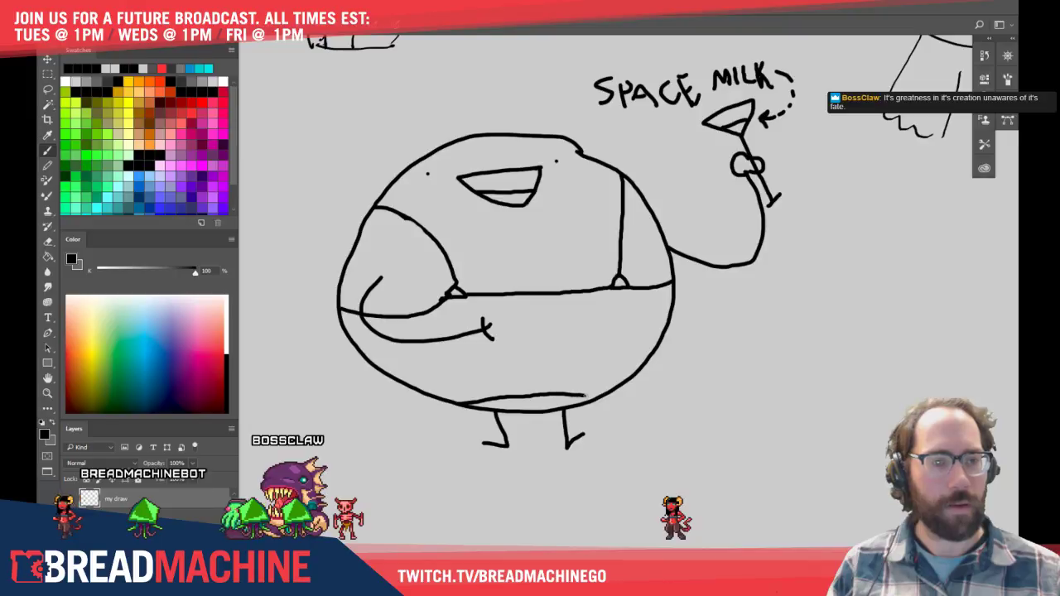
{"action": "left_click_drag", "start_coordinate": [805, 442], "coordinate": [696, 439]}
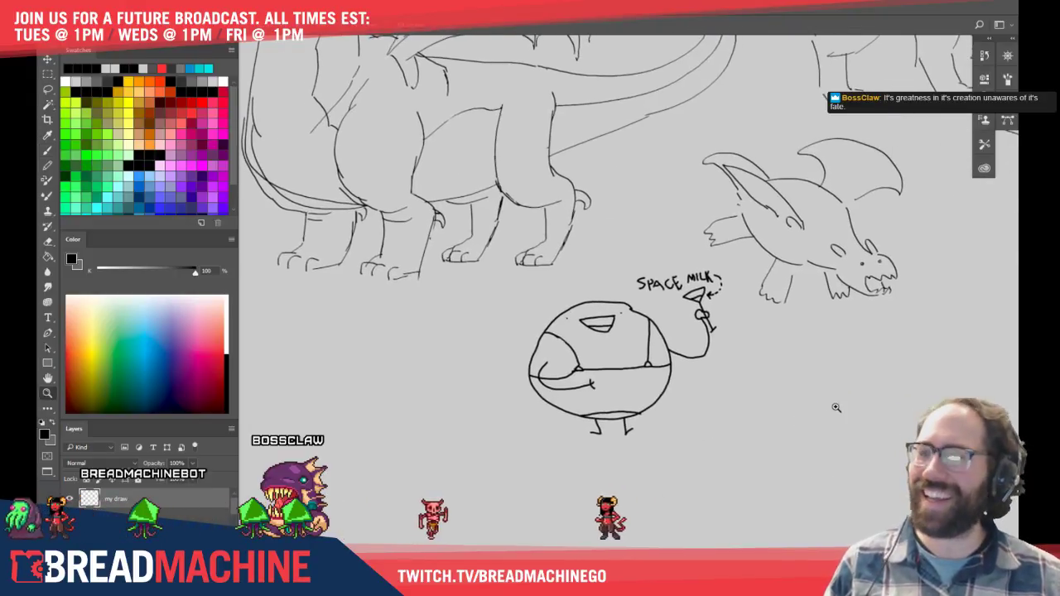
Undo the bikini strokes so that only the original potato doodle with its drink remains
{"action": "left_click_drag", "start_coordinate": [804, 412], "coordinate": [739, 407]}
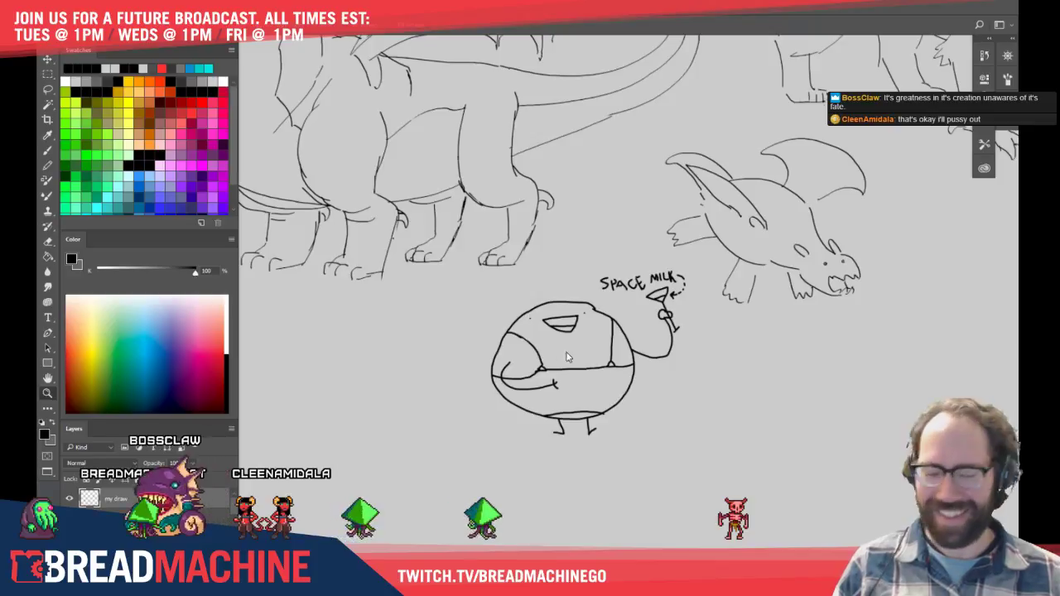
{"action": "key", "text": "ctrl+alt+z"}
{"action": "key", "text": "ctrl+alt+z"}
{"action": "key", "text": "ctrl+alt+z"}
{"action": "key", "text": "ctrl+alt+z"}
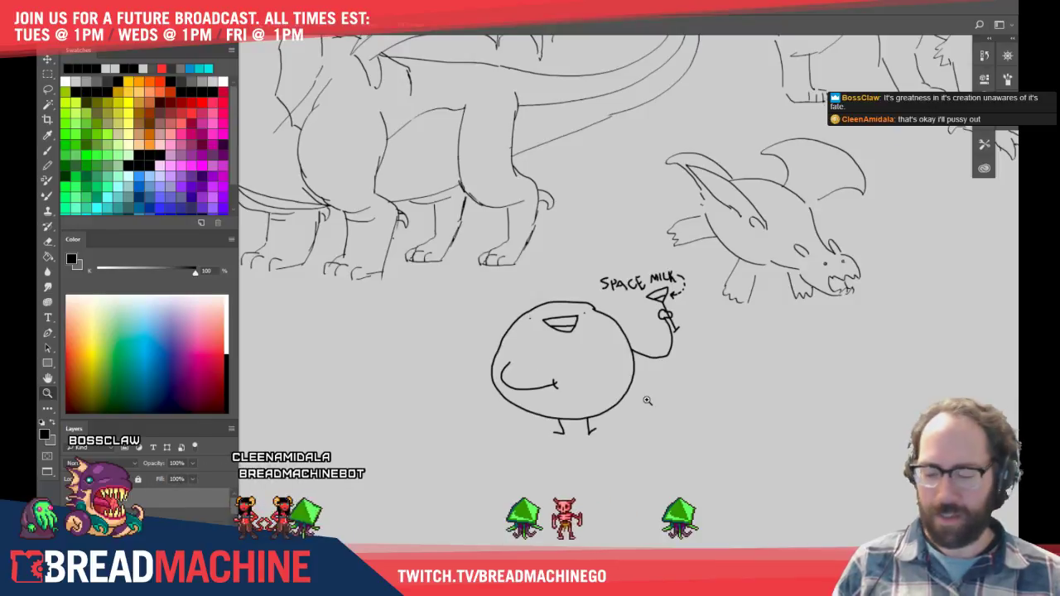
{"action": "left_click_drag", "start_coordinate": [618, 387], "coordinate": [530, 428]}
{"action": "left_click_drag", "start_coordinate": [507, 313], "coordinate": [620, 362]}
{"action": "left_click_drag", "start_coordinate": [549, 378], "coordinate": [603, 335]}
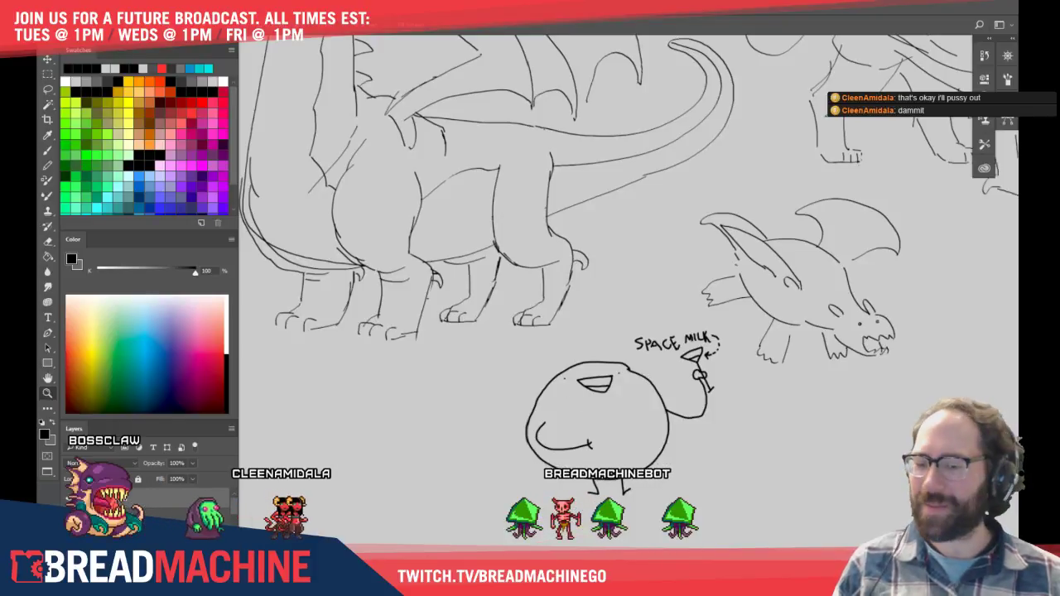
Switch to Blender and select the front centre vertex of the harpy's crown patch in front view, using vertex select mode
{"action": "key", "text": "alt+Tab"}
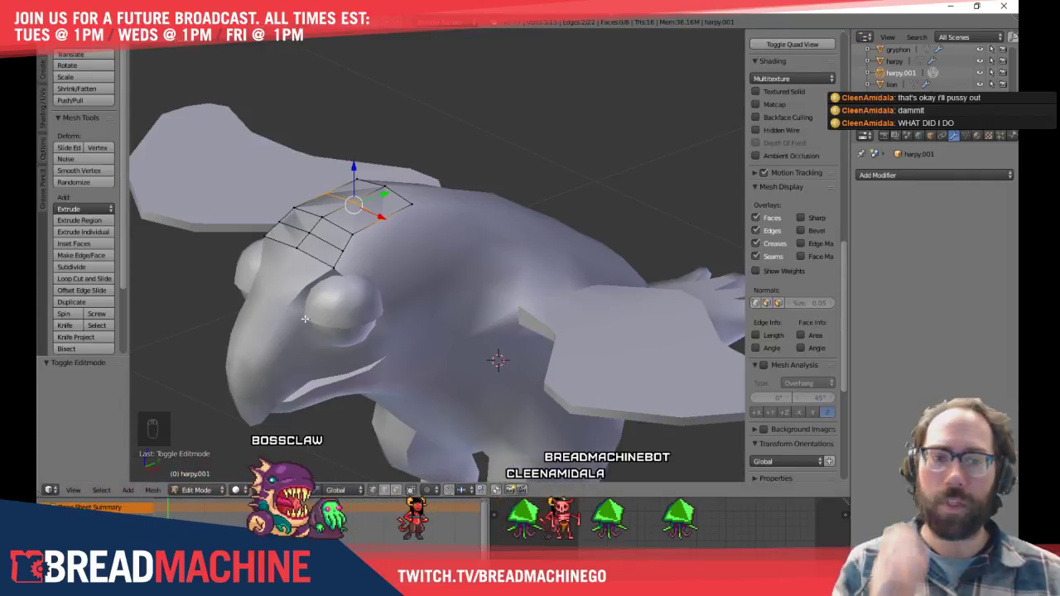
{"action": "key", "text": "ctrl+Tab"}
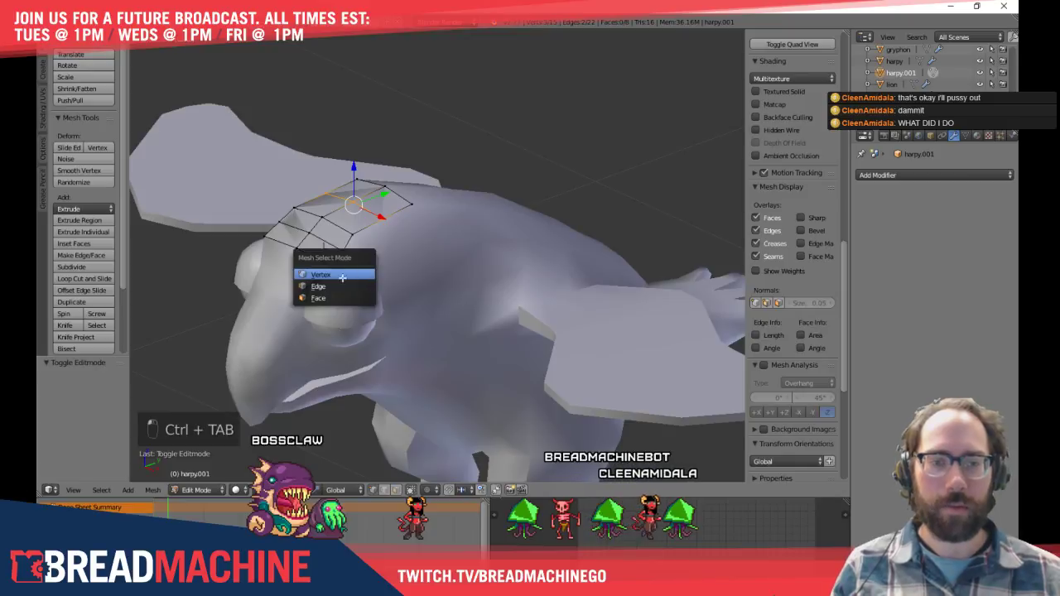
{"action": "left_click", "coordinate": [332, 296]}
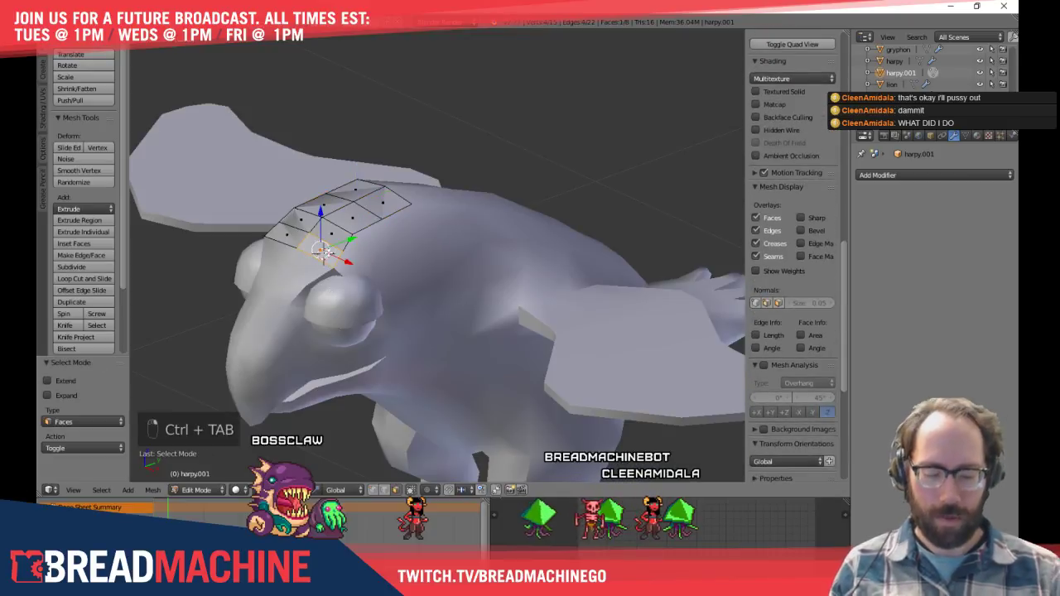
{"action": "key", "text": "KP_1"}
{"action": "scroll", "coordinate": [479, 287], "scroll_direction": "up", "scroll_amount": 4}
{"action": "middle_click_drag", "start_coordinate": [356, 249], "coordinate": [481, 275], "text": "shift"}
{"action": "scroll", "coordinate": [501, 247], "scroll_direction": "up", "scroll_amount": 2}
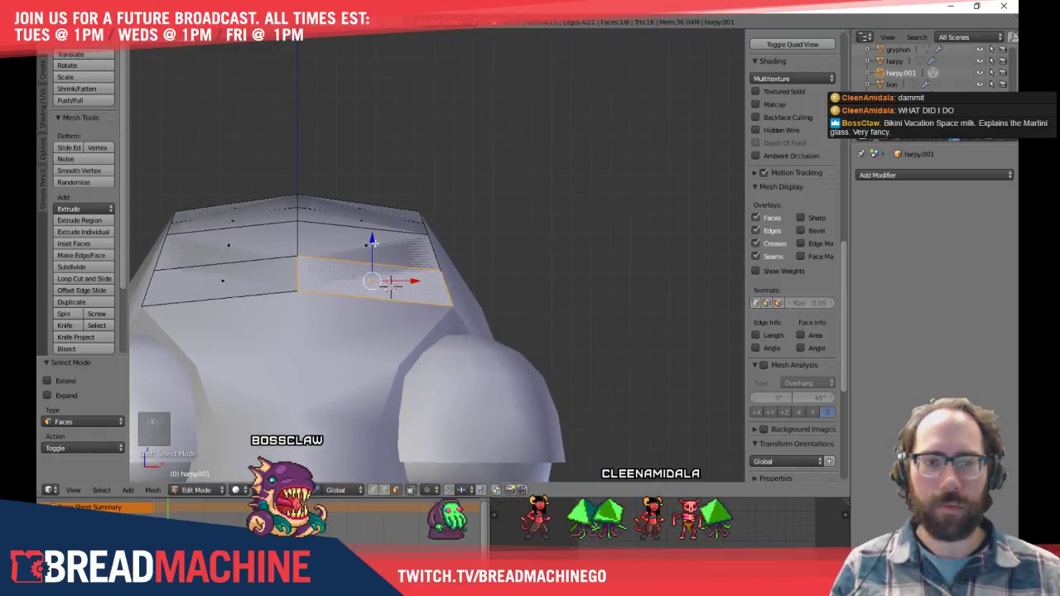
{"action": "key", "text": "ctrl+Tab"}
{"action": "left_click", "coordinate": [331, 221]}
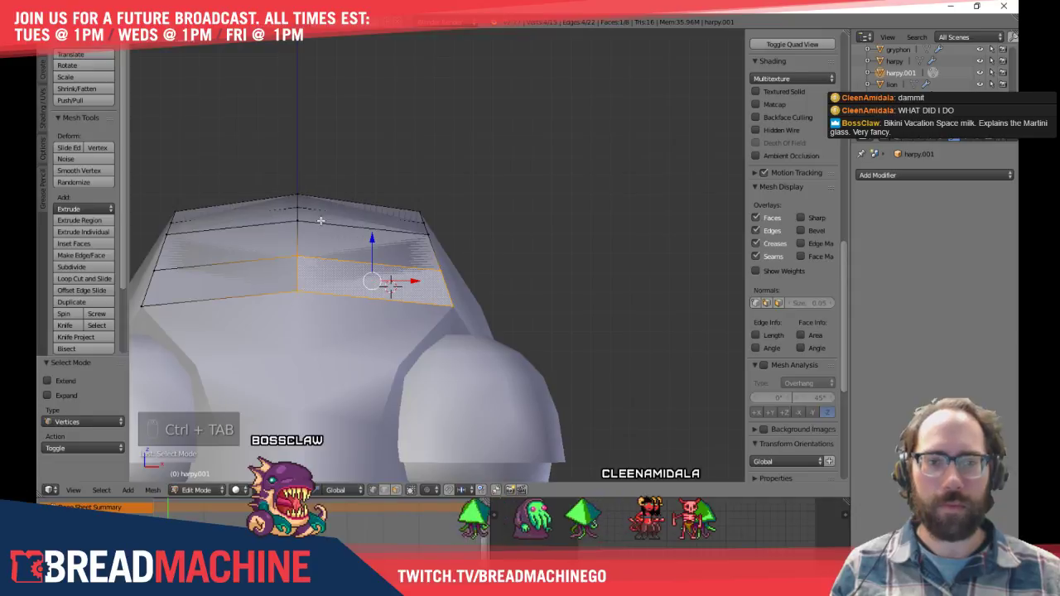
{"action": "key", "text": "a"}
{"action": "middle_click_drag", "start_coordinate": [303, 286], "coordinate": [301, 236], "text": "shift"}
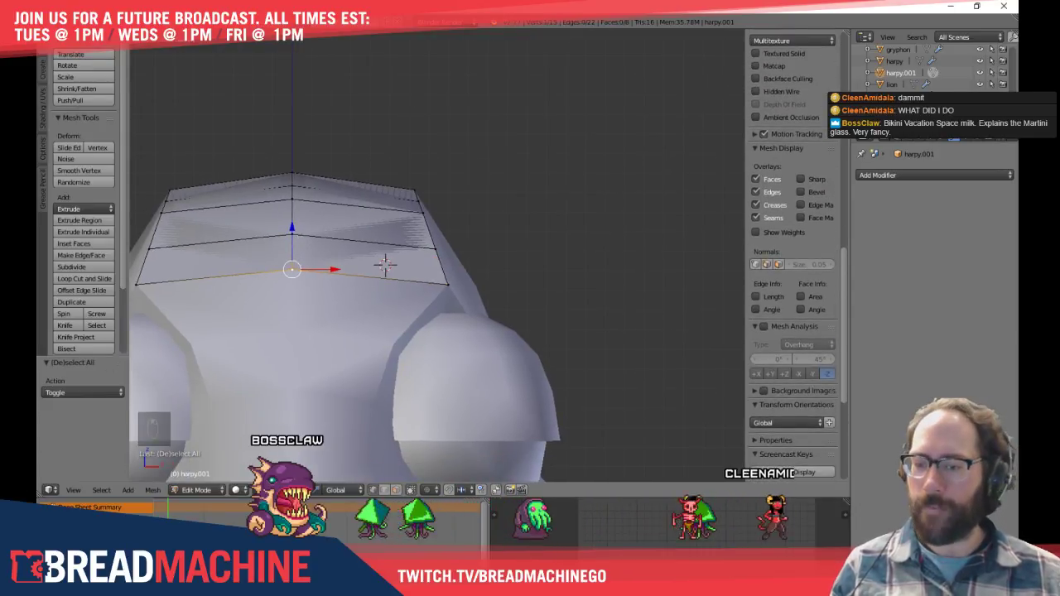
Switch to Photoshop and examine the harpy sketch beside the mummy and skeleton drawings in full-screen mode
{"action": "key", "text": "alt+Tab"}
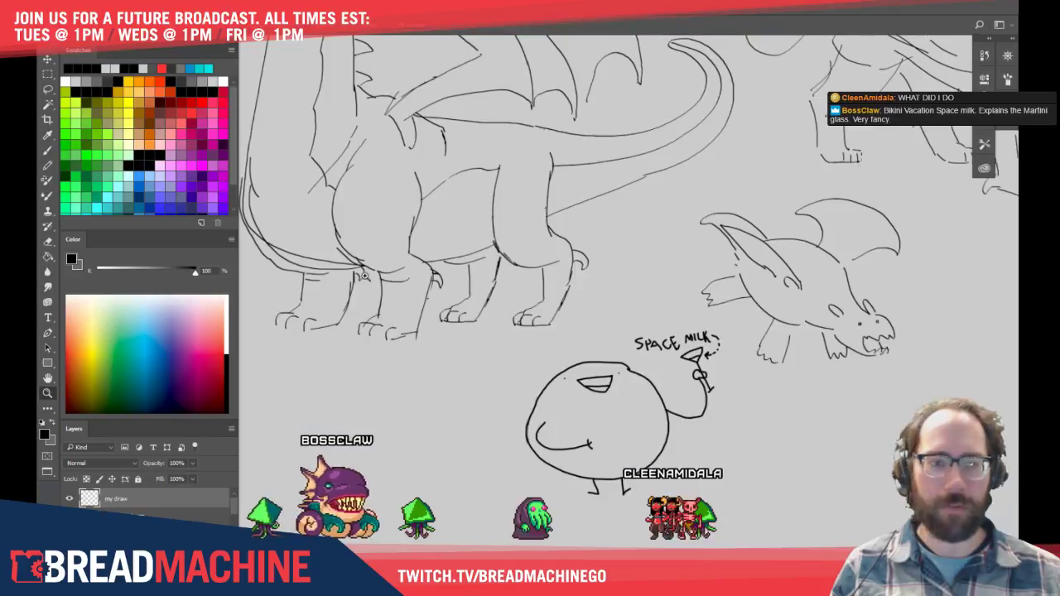
{"action": "mouse_move", "coordinate": [281, 216]}
{"action": "left_mouse_down"}
{"action": "mouse_move", "coordinate": [456, 232]}
{"action": "mouse_move", "coordinate": [524, 272]}
{"action": "mouse_move", "coordinate": [355, 511]}
{"action": "left_mouse_up"}
{"action": "left_click_drag", "start_coordinate": [519, 238], "coordinate": [578, 355]}
{"action": "key", "text": "f"}
{"action": "scroll", "coordinate": [592, 267], "scroll_direction": "up", "scroll_amount": 1}
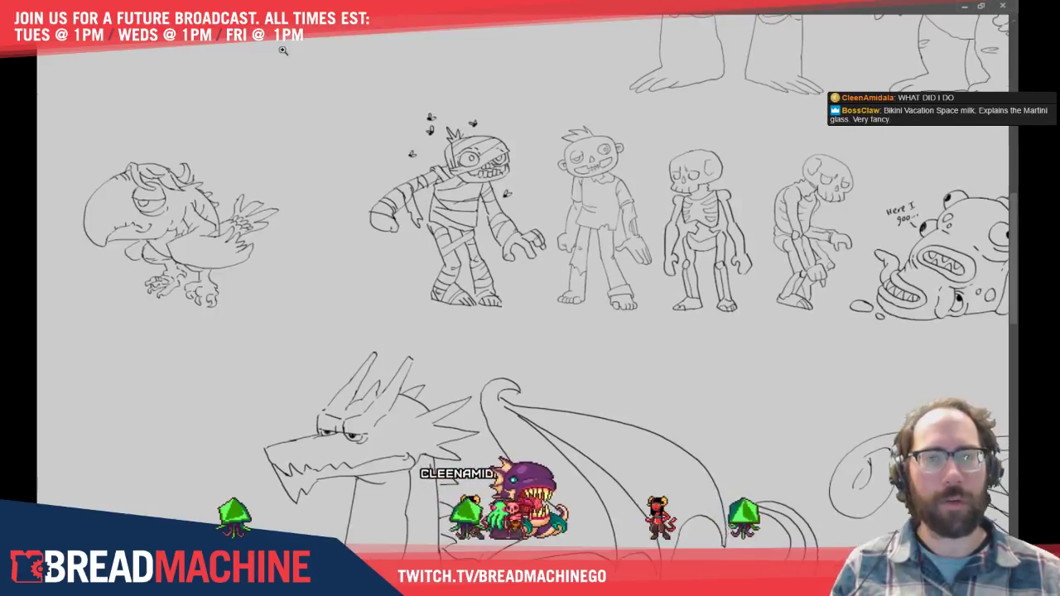
Restore the sketch sheet's document window and move it aside, out of the main workspace
{"action": "key", "text": "Tab"}
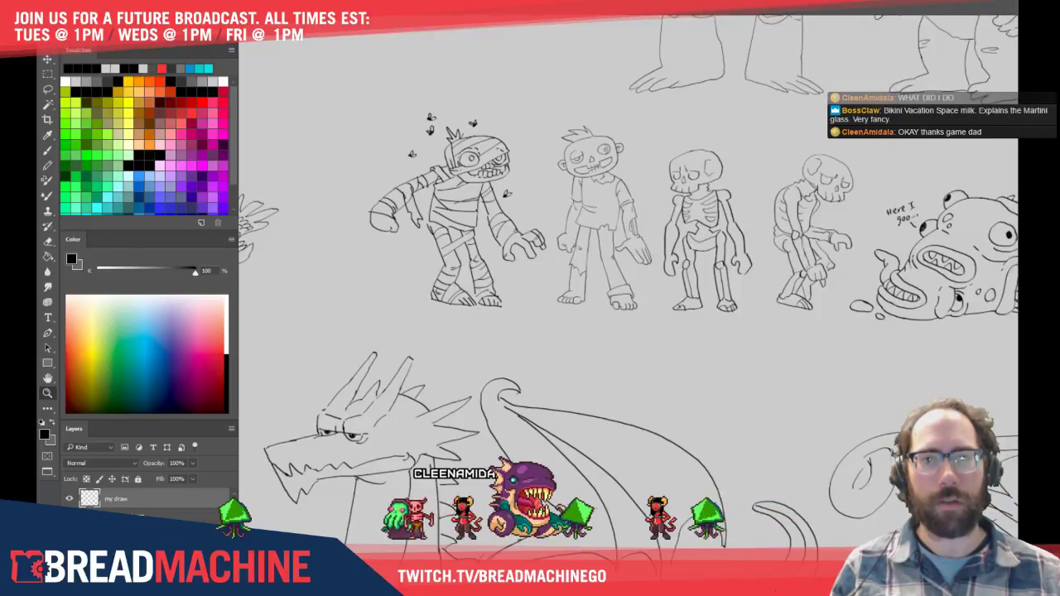
{"action": "key", "text": "Tab"}
{"action": "key", "text": "Tab"}
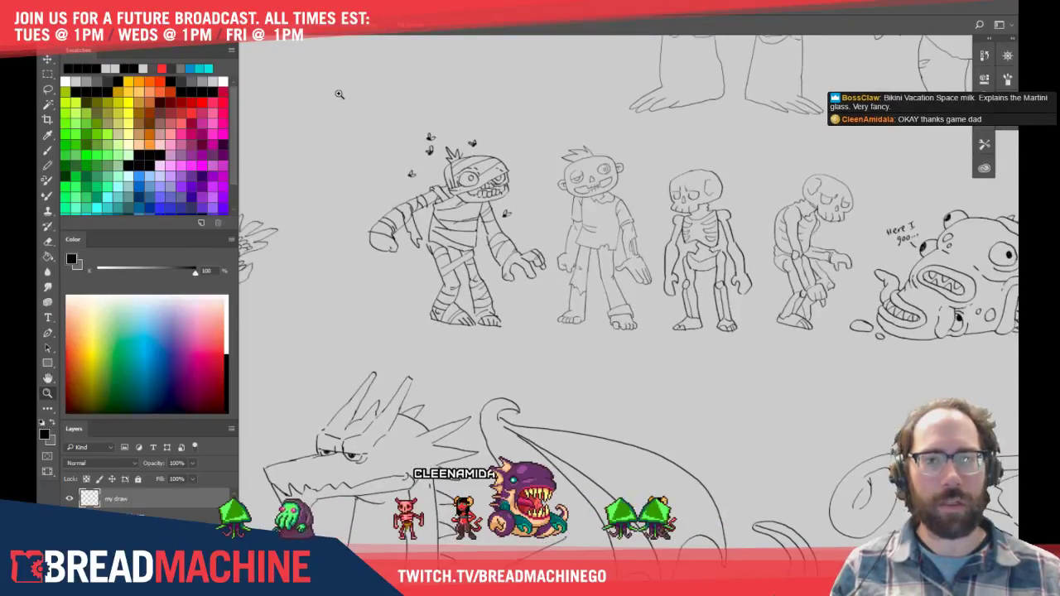
{"action": "key", "text": "Tab"}
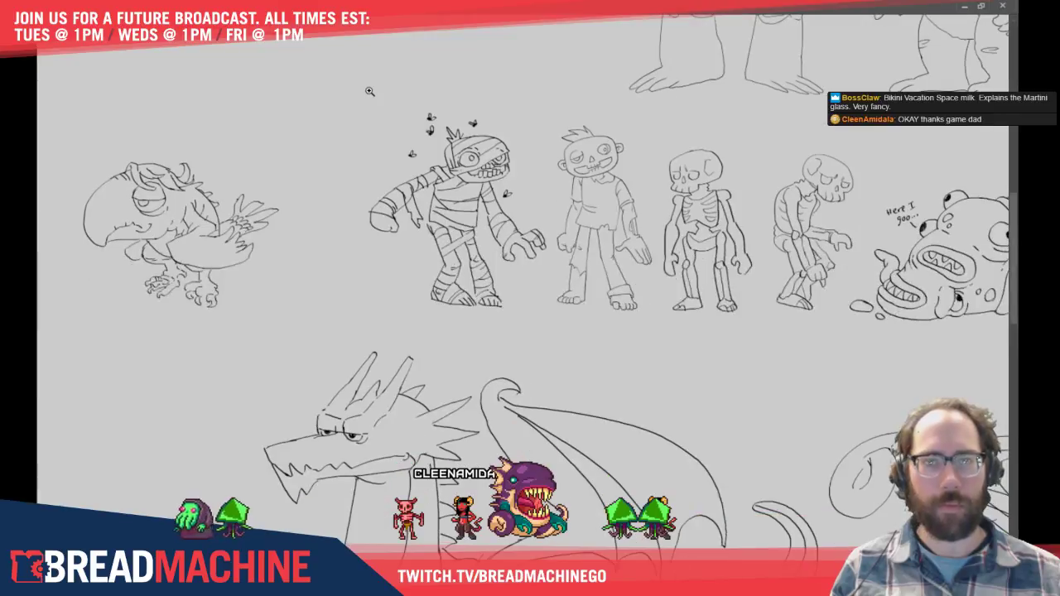
{"action": "key", "text": "Tab"}
{"action": "key", "text": "Tab"}
{"action": "key", "text": "Tab"}
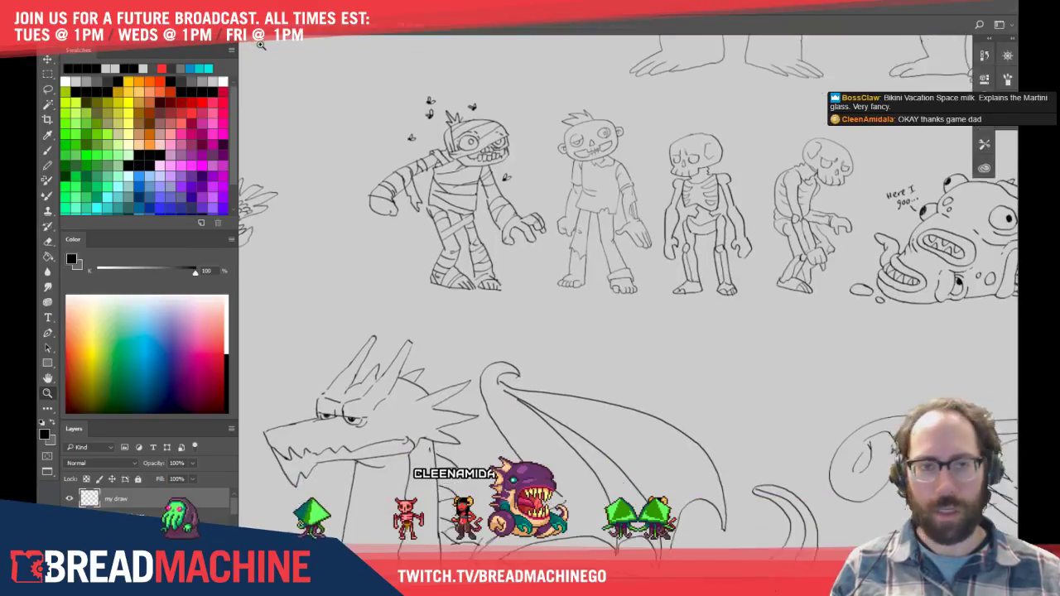
{"action": "key", "text": "Tab"}
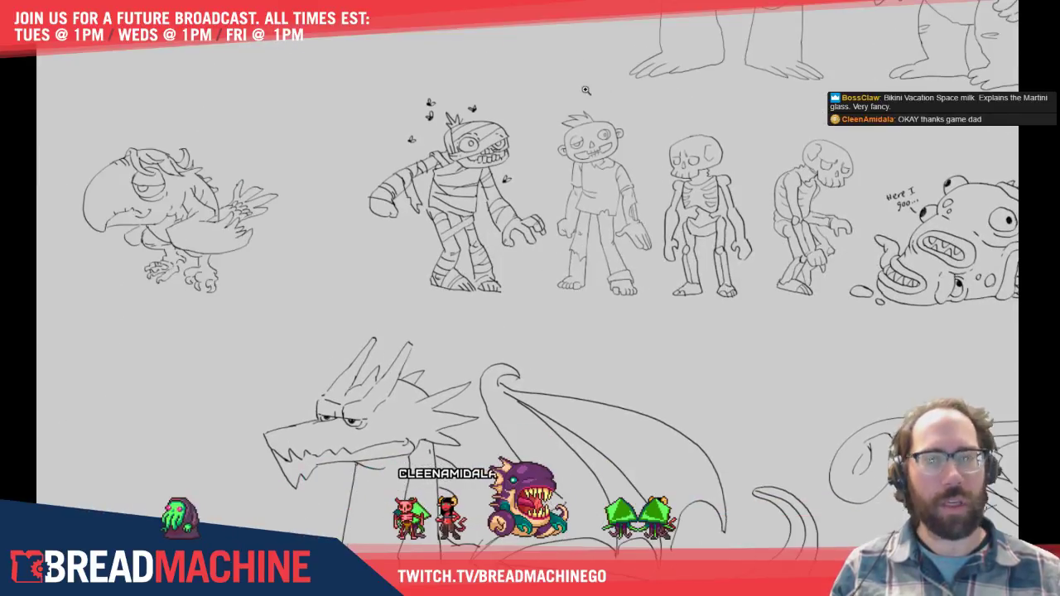
{"action": "key", "text": "Tab"}
{"action": "key", "text": "Tab"}
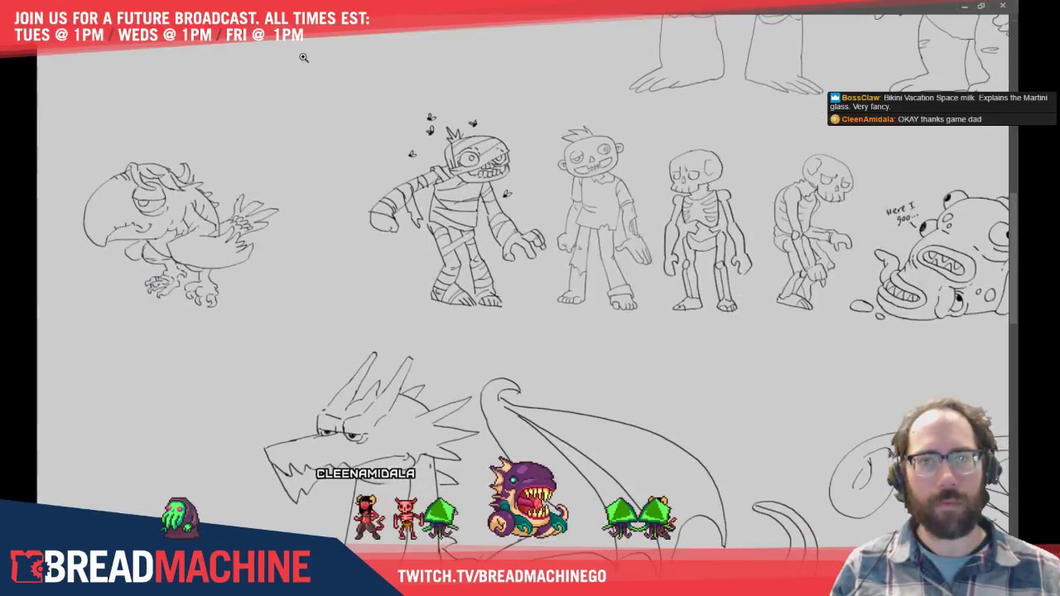
{"action": "left_click", "coordinate": [982, 8]}
{"action": "left_click_drag", "start_coordinate": [521, 134], "coordinate": [0, 16]}
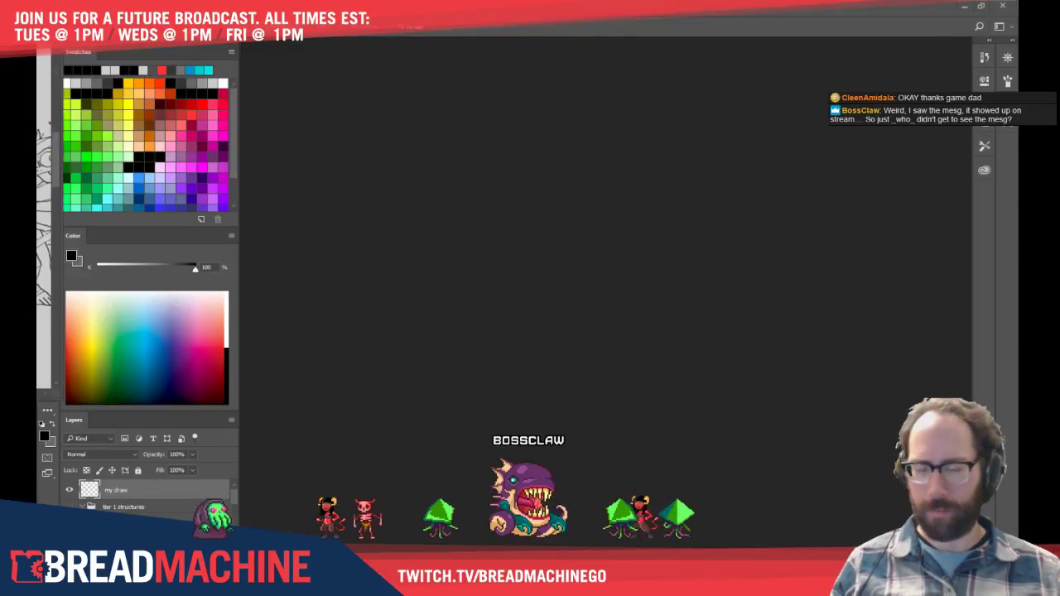
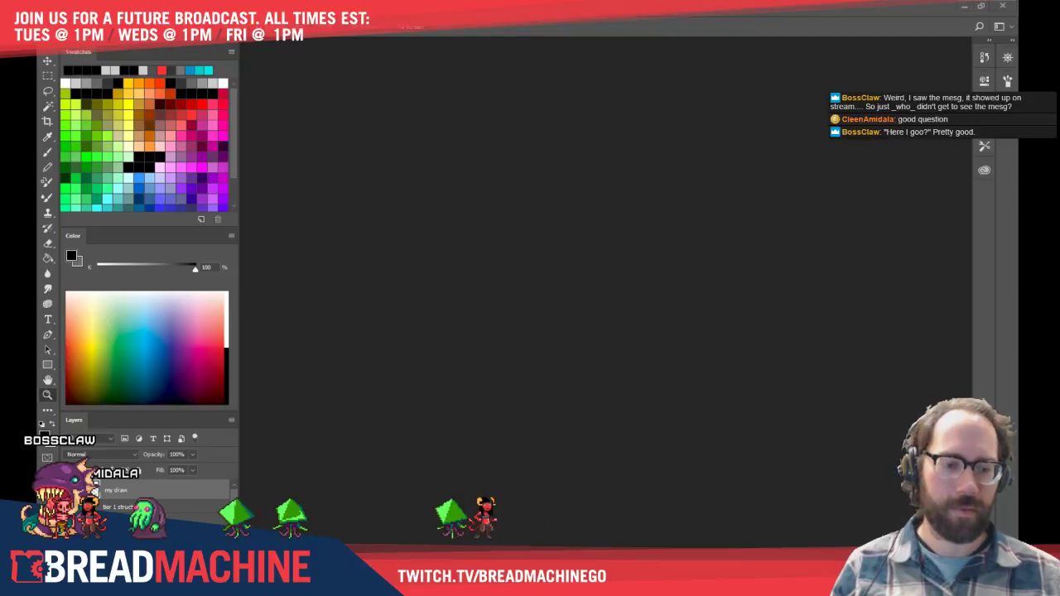
Switch back to Blender and extrude the crown patch's front centre vertex up and outward to start a feather outline
{"action": "key", "text": "alt+Tab"}
{"action": "key", "text": "space"}
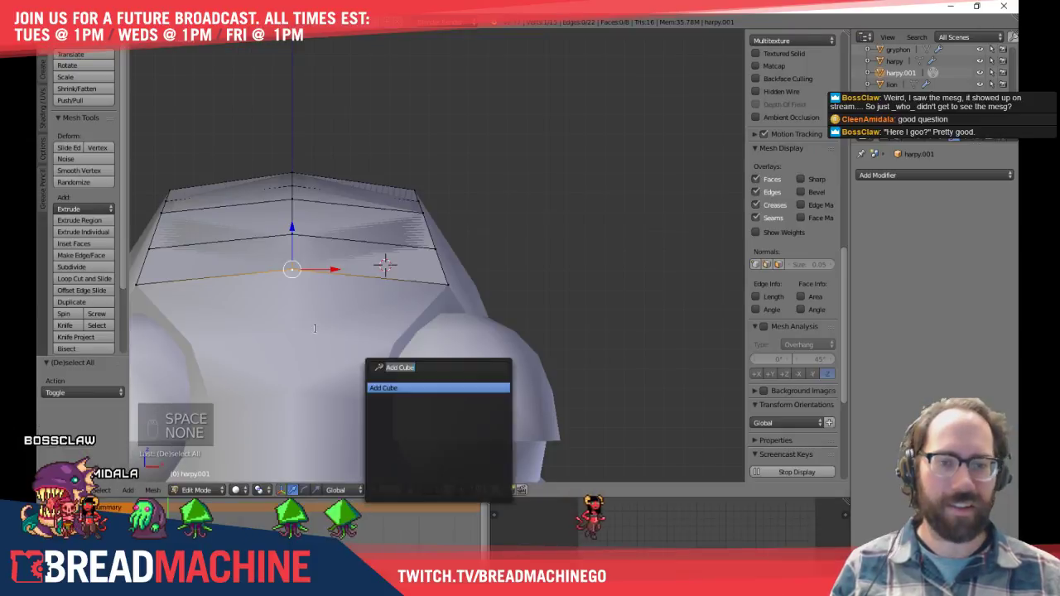
{"action": "key", "text": "space"}
{"action": "key", "text": "Escape"}
{"action": "middle_click_drag", "start_coordinate": [304, 319], "coordinate": [342, 380], "text": "shift"}
{"action": "key", "text": "a"}
{"action": "right_click", "coordinate": [328, 329]}
{"action": "key", "text": "e"}
{"action": "left_click", "coordinate": [417, 265]}
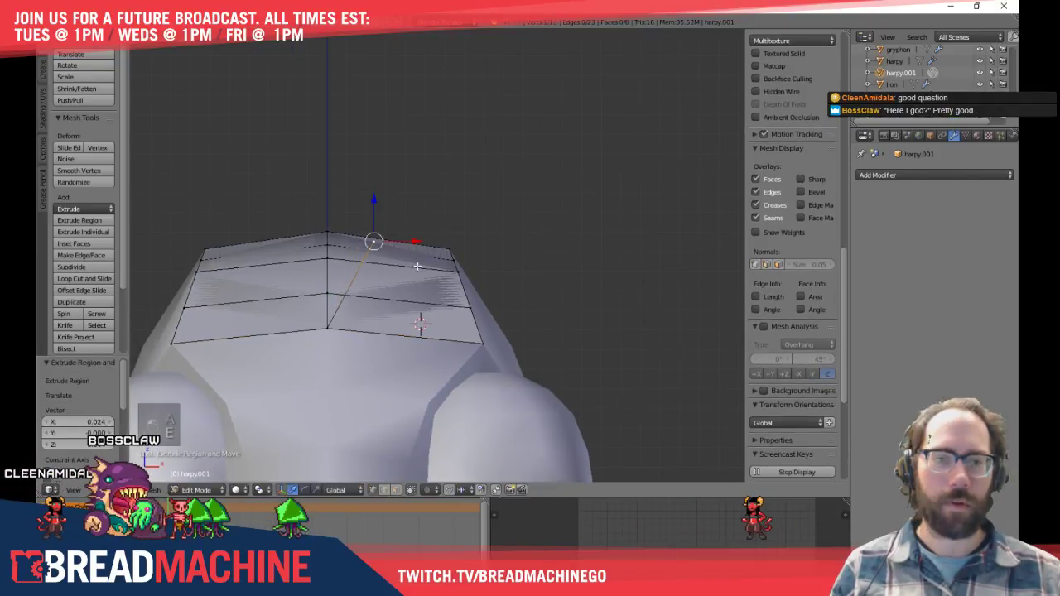
Extrude the outline vertex by vertex over the head and down past the eye to a pointed outer tip
{"action": "middle_click_drag", "start_coordinate": [572, 295], "coordinate": [435, 163], "text": "shift"}
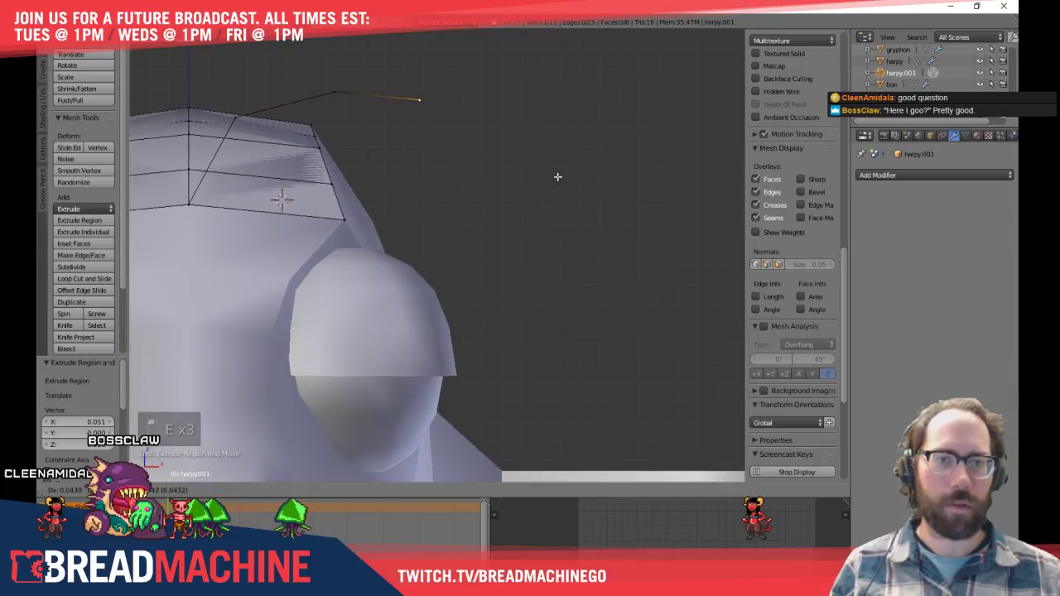
{"action": "key", "text": "e"}
{"action": "left_click", "coordinate": [653, 318]}
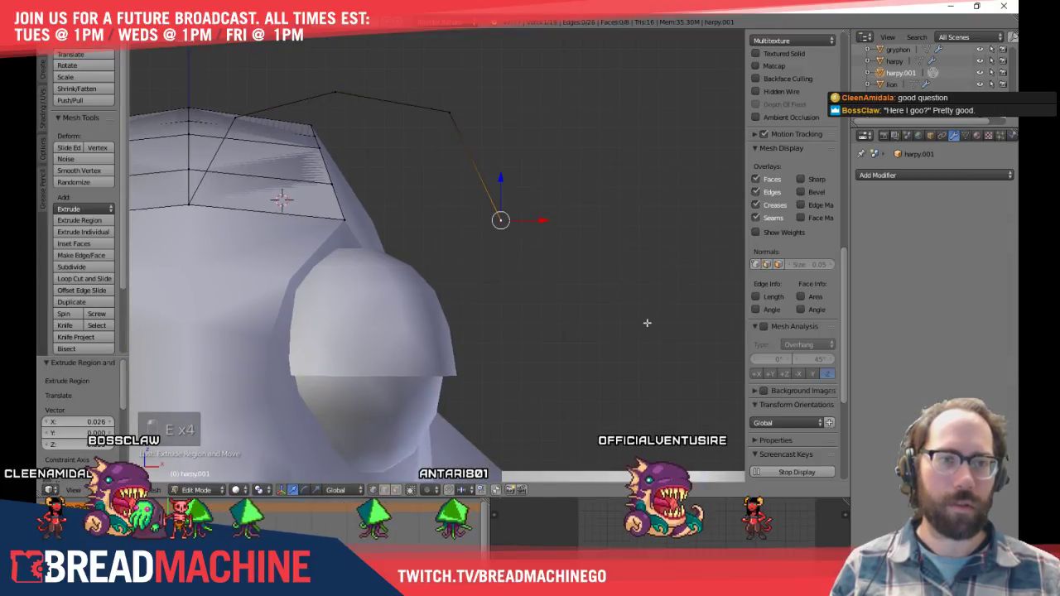
{"action": "key", "text": "e"}
{"action": "left_click", "coordinate": [529, 396]}
{"action": "key", "text": "e"}
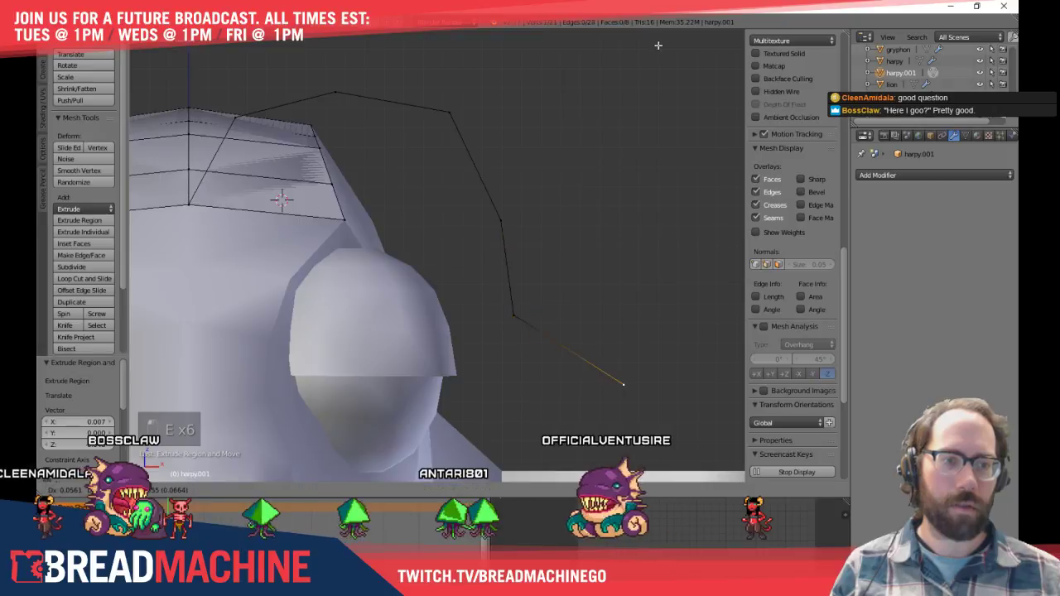
{"action": "left_click", "coordinate": [603, 37]}
{"action": "key", "text": "e"}
{"action": "left_click", "coordinate": [705, 68]}
Extrude the outline back from the tip around the eye and join its end to the crown patch's front corner vertex
{"action": "key", "text": "e"}
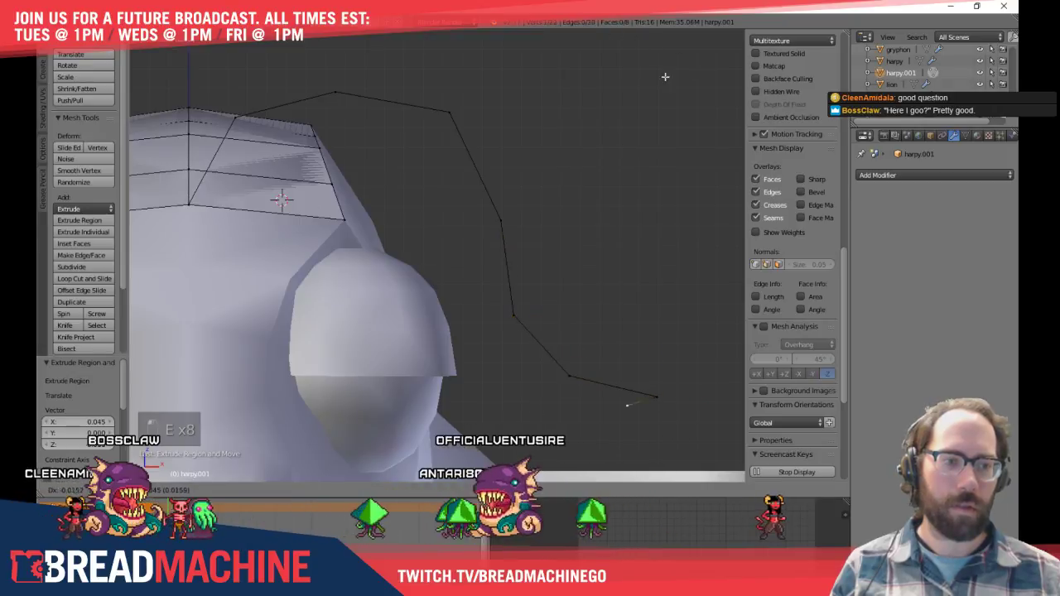
{"action": "left_click", "coordinate": [609, 94]}
{"action": "key", "text": "e"}
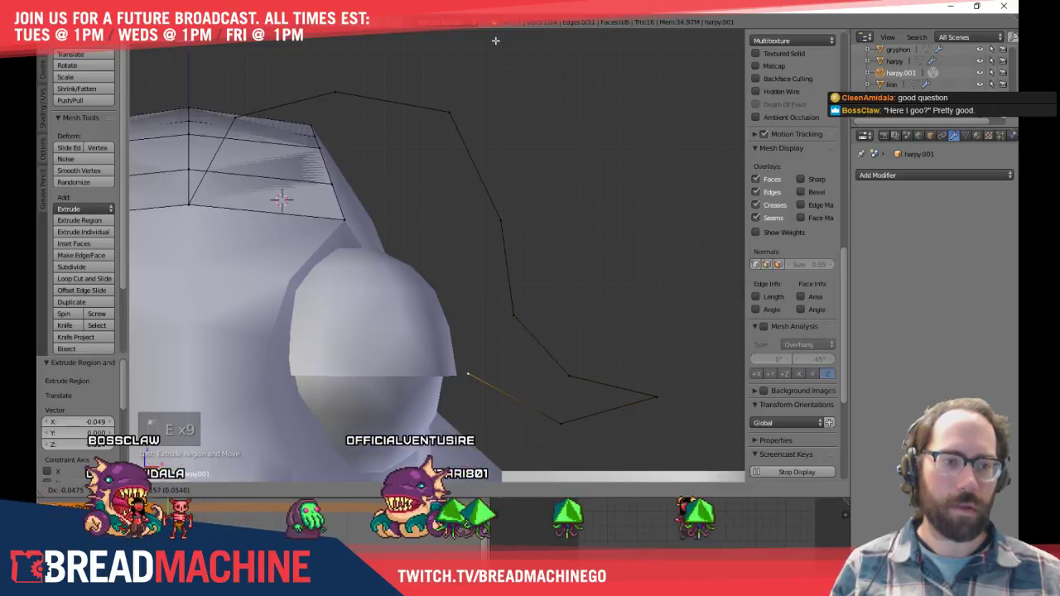
{"action": "left_click", "coordinate": [496, 41]}
{"action": "key", "text": "e"}
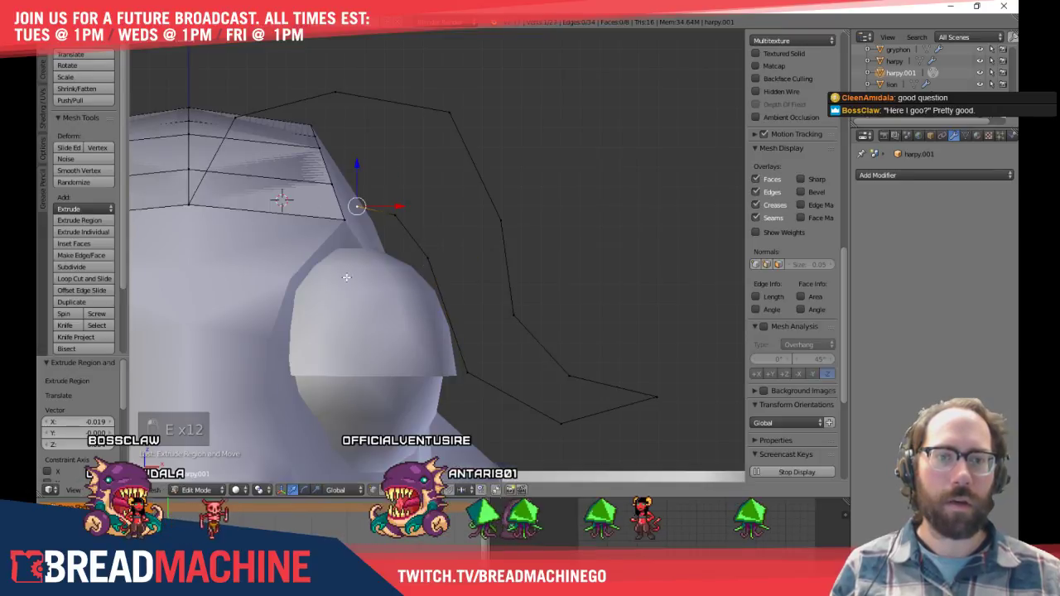
{"action": "key", "text": "f"}
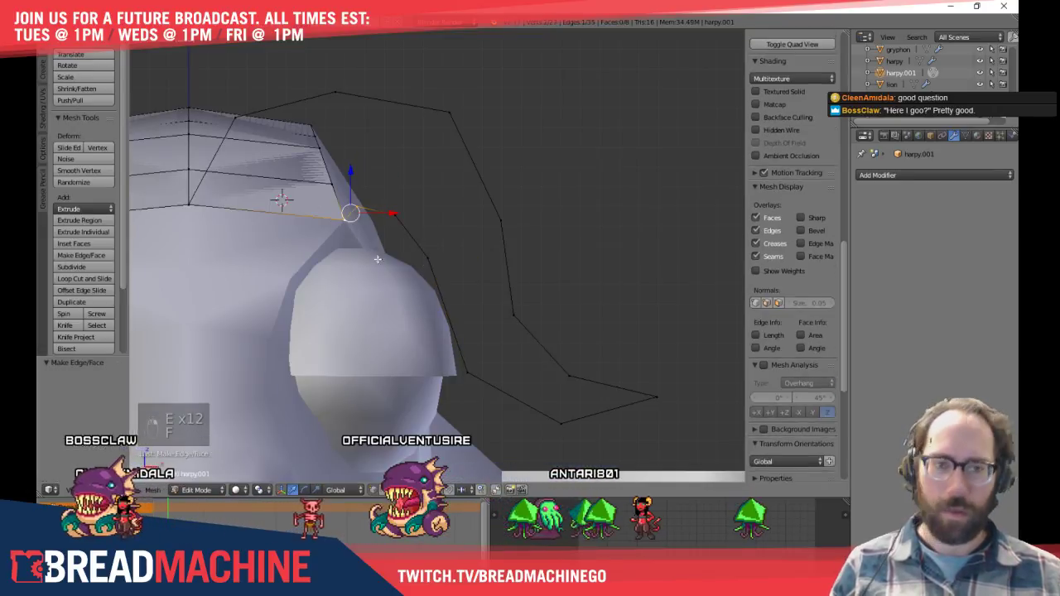
Nudge the feather outline's three uppermost vertices slightly up and outward to reshape the curve above the head
{"action": "key", "text": "a"}
{"action": "middle_click_drag", "start_coordinate": [381, 258], "coordinate": [398, 296], "text": "shift"}
{"action": "right_click", "coordinate": [260, 160]}
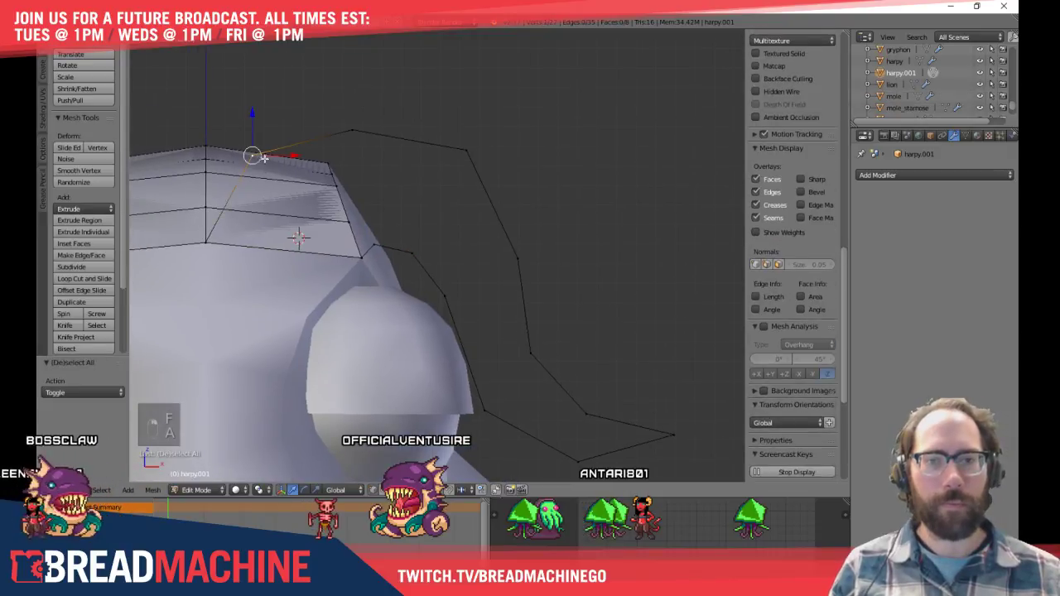
{"action": "key", "text": "g"}
{"action": "left_click", "coordinate": [278, 142]}
{"action": "right_click", "coordinate": [364, 129]}
{"action": "key", "text": "g"}
{"action": "left_click", "coordinate": [370, 123]}
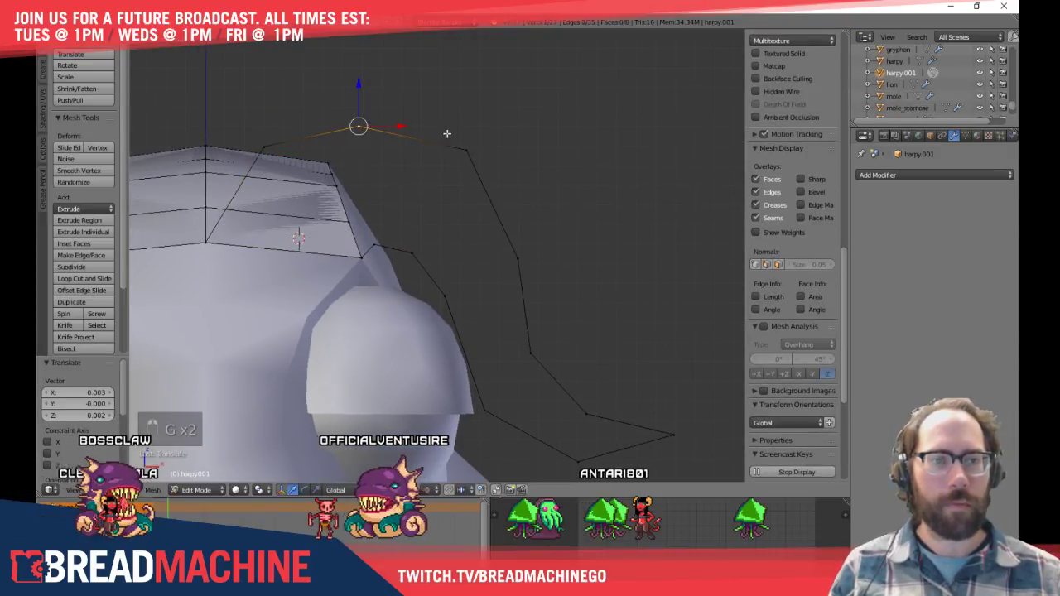
{"action": "right_click", "coordinate": [468, 151]}
{"action": "key", "text": "g"}
{"action": "left_click", "coordinate": [474, 148]}
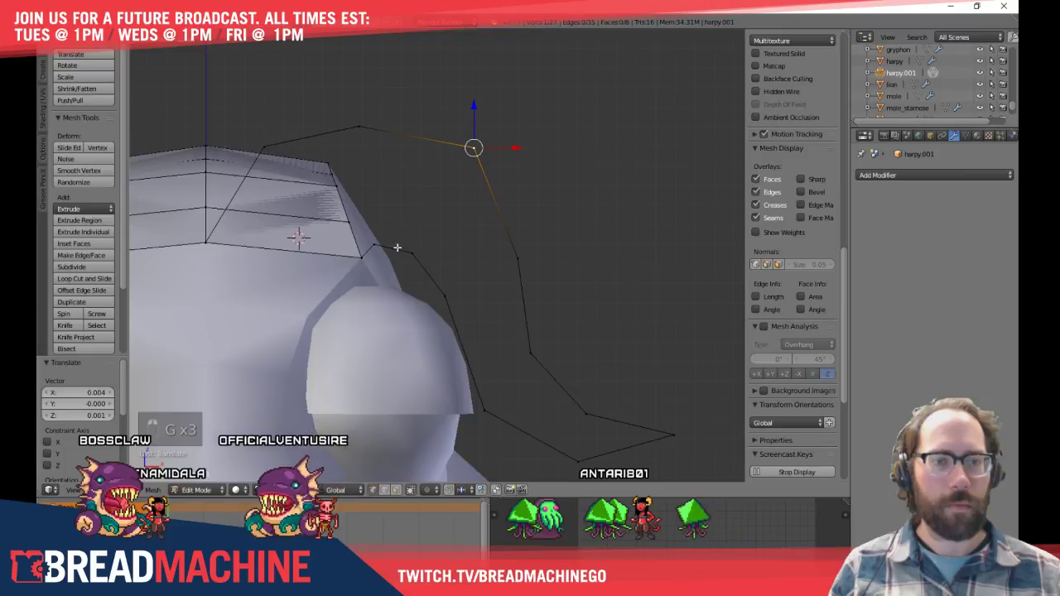
Switch to edge selection and fill a face between the outline's first edge and the short edge at the patch's front corner
{"action": "key", "text": "ctrl+Tab"}
{"action": "left_click", "coordinate": [369, 246]}
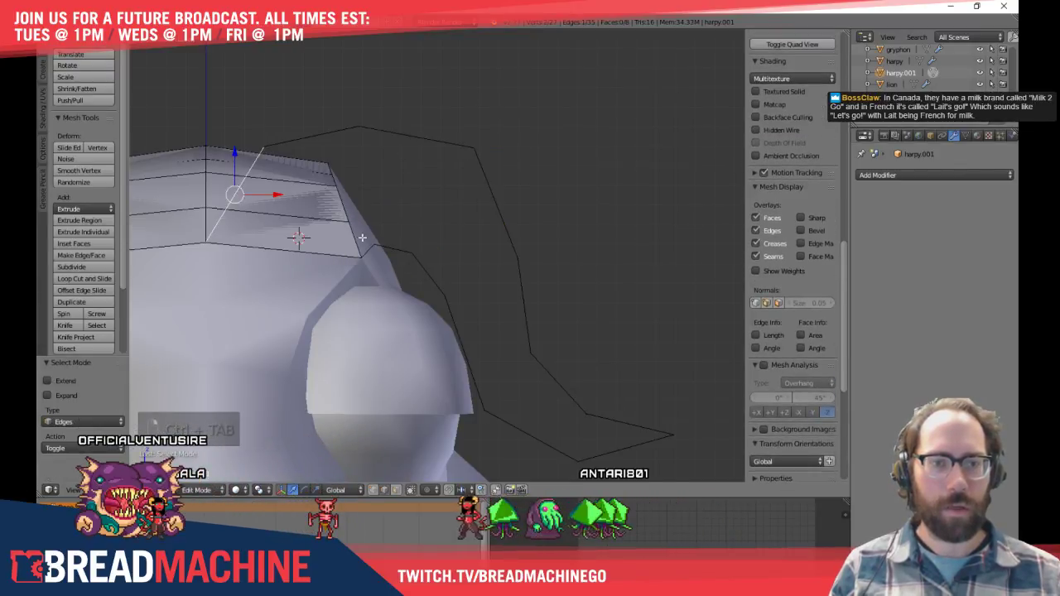
{"action": "right_click", "coordinate": [361, 240], "text": "shift"}
{"action": "key", "text": "f"}
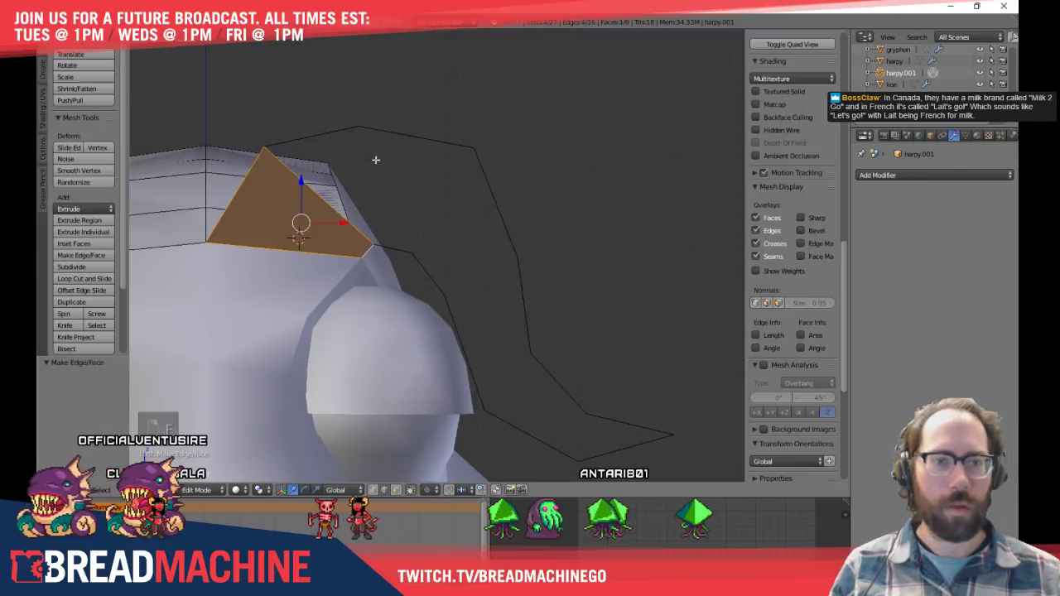
Fill two faces across the feather's upper bend, each between an outer outline edge and the inner edge opposite
{"action": "key", "text": "a"}
{"action": "right_click", "coordinate": [411, 135]}
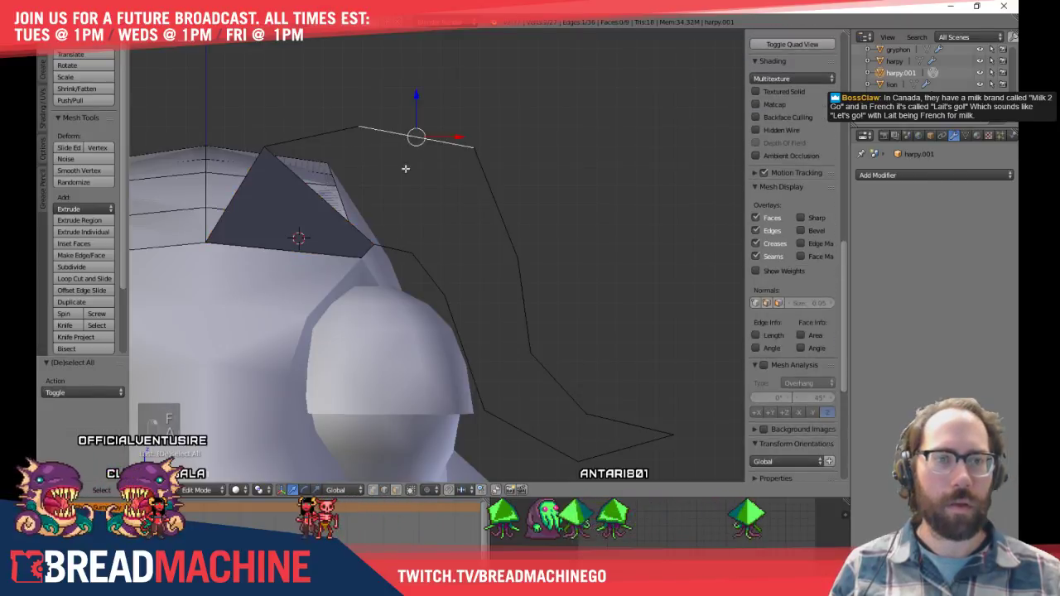
{"action": "right_click", "coordinate": [397, 248], "text": "shift"}
{"action": "key", "text": "f"}
{"action": "right_click", "coordinate": [433, 277]}
{"action": "right_click", "coordinate": [499, 220], "text": "shift"}
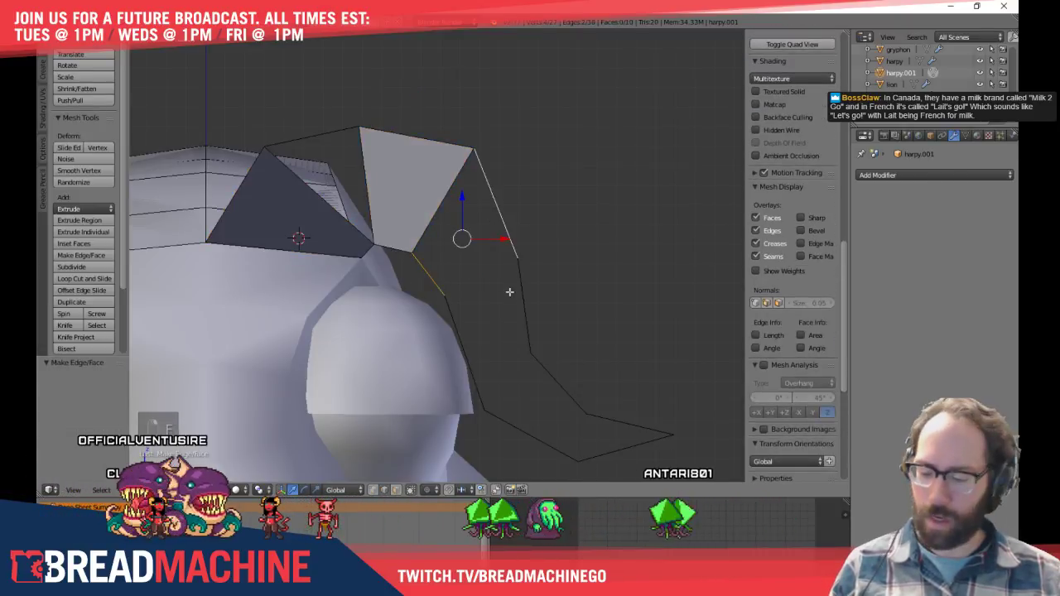
{"action": "key", "text": "f"}
Fill the remaining faces down the feather outline between opposite edges, closing it at the outer tip
{"action": "right_click", "coordinate": [473, 331]}
{"action": "right_click", "coordinate": [528, 341], "text": "shift"}
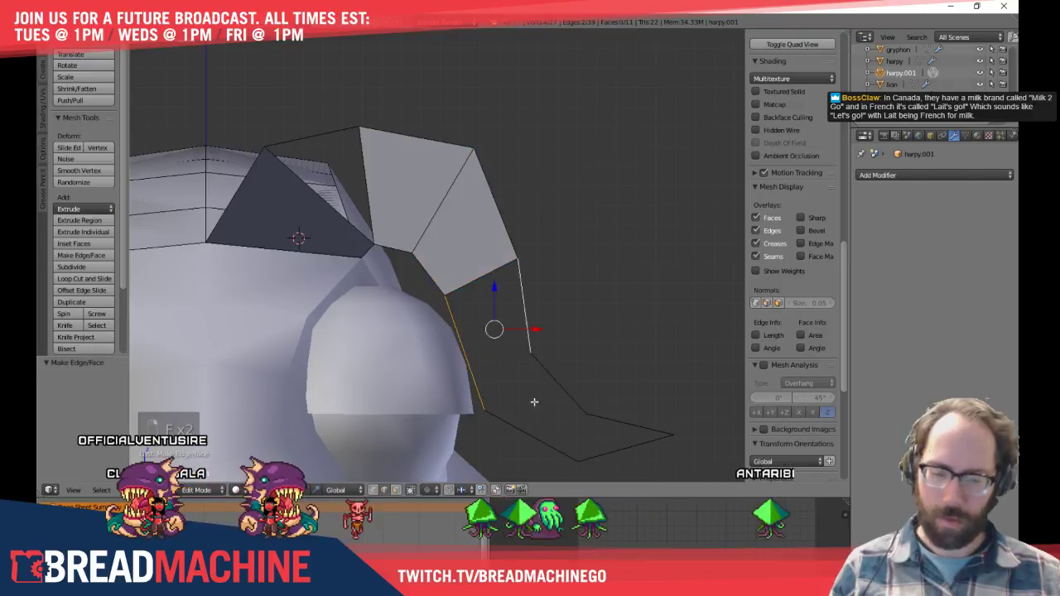
{"action": "key", "text": "f"}
{"action": "right_click", "coordinate": [522, 427]}
{"action": "key", "text": "f"}
{"action": "right_click", "coordinate": [625, 450]}
{"action": "right_click", "coordinate": [627, 424], "text": "shift"}
{"action": "key", "text": "f"}
{"action": "key", "text": "a"}
{"action": "scroll", "coordinate": [793, 332], "scroll_direction": "down", "scroll_amount": 2}
{"action": "middle_click_drag", "start_coordinate": [226, 242], "coordinate": [242, 272], "text": "shift"}
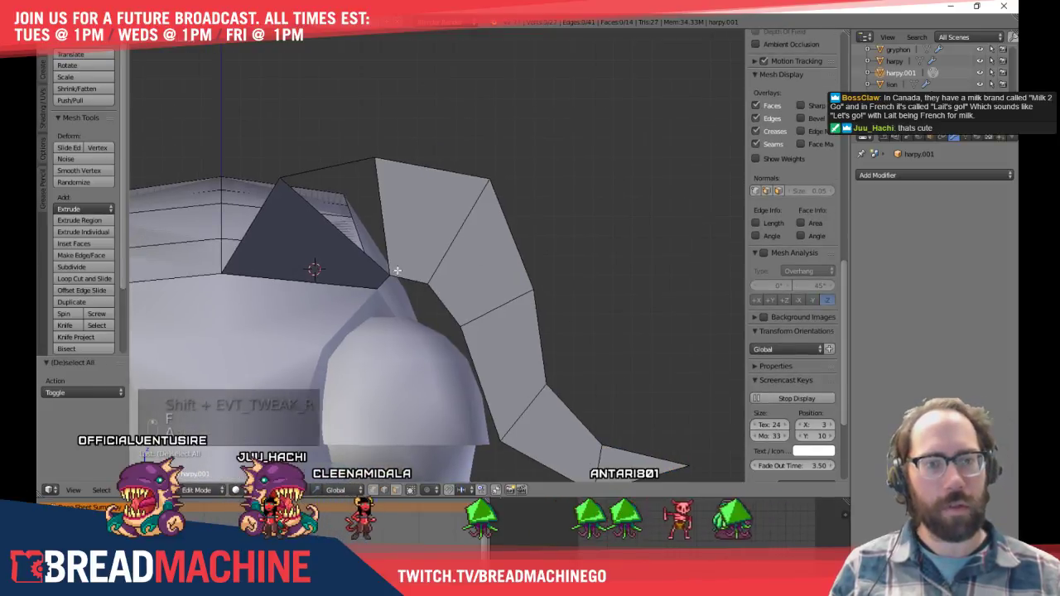
In vertex selection, rip the inner vertex shared by the base and upper faces, and move the base's vertex slightly inward
{"action": "key", "text": "ctrl+Tab"}
{"action": "left_click", "coordinate": [371, 262]}
{"action": "right_click", "coordinate": [400, 278]}
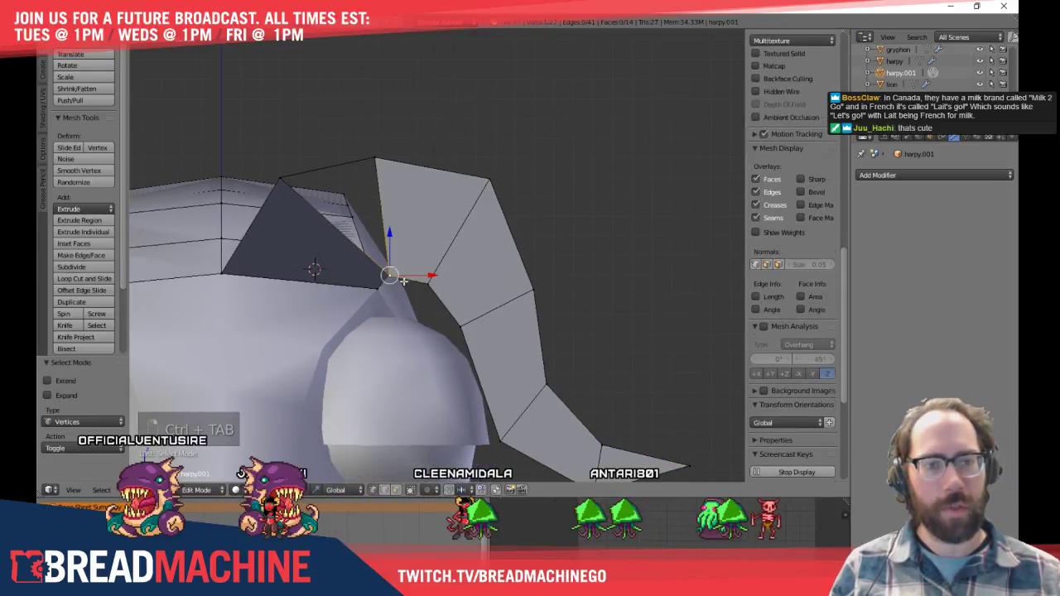
{"action": "key", "text": "v"}
{"action": "left_click", "coordinate": [389, 277]}
{"action": "key", "text": "v"}
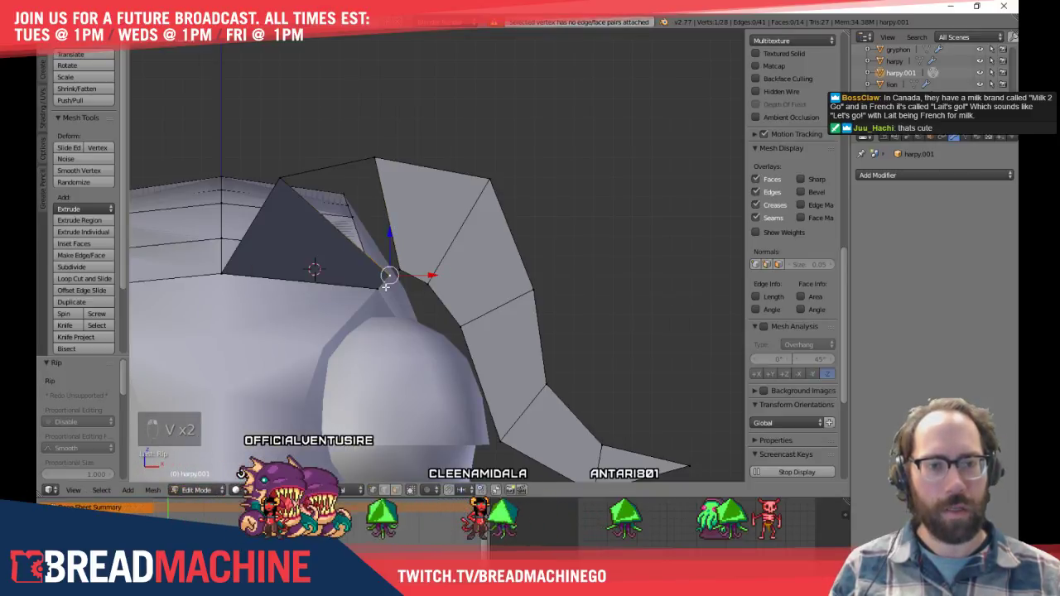
{"action": "key", "text": "g"}
{"action": "left_click", "coordinate": [381, 287]}
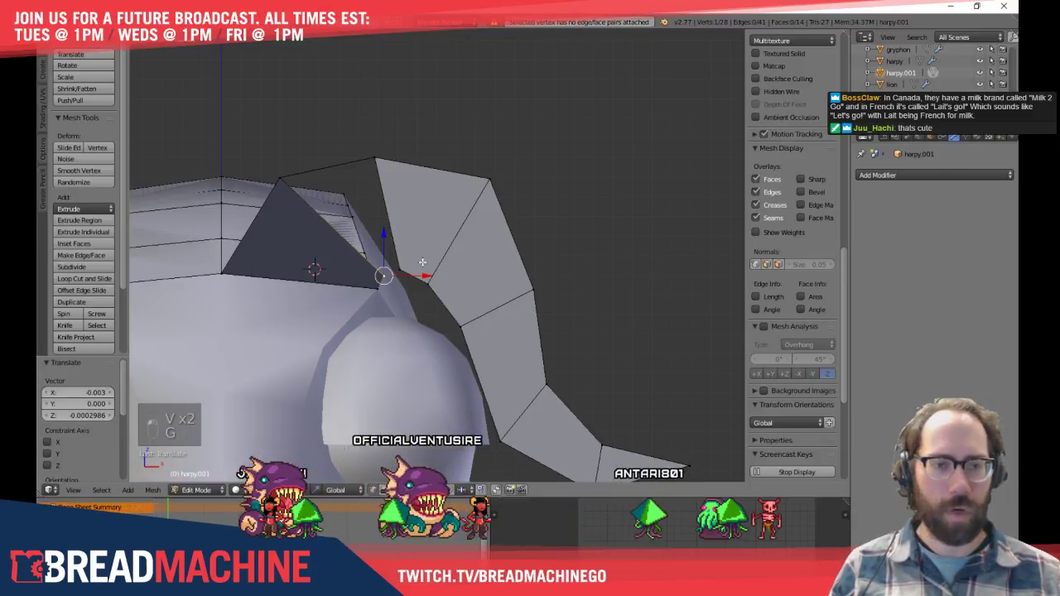
Join the two ripped vertices with an edge, fill the gap between the base and upper feather faces, and leave mesh editing
{"action": "key", "text": "a"}
{"action": "right_click", "coordinate": [398, 270]}
{"action": "right_click", "coordinate": [384, 276], "text": "shift"}
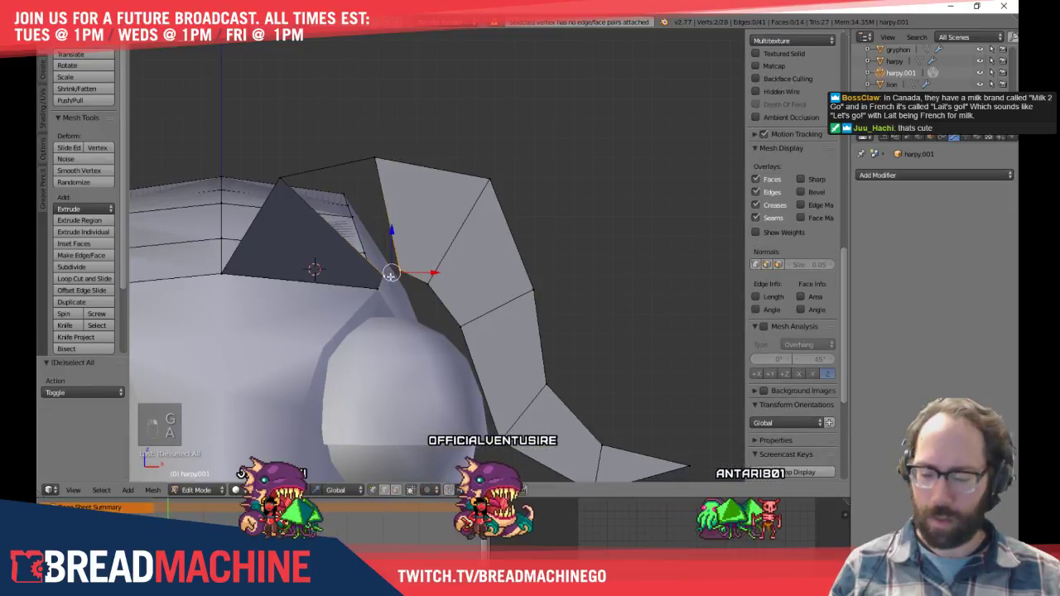
{"action": "key", "text": "f"}
{"action": "key", "text": "a"}
{"action": "right_click", "coordinate": [392, 235]}
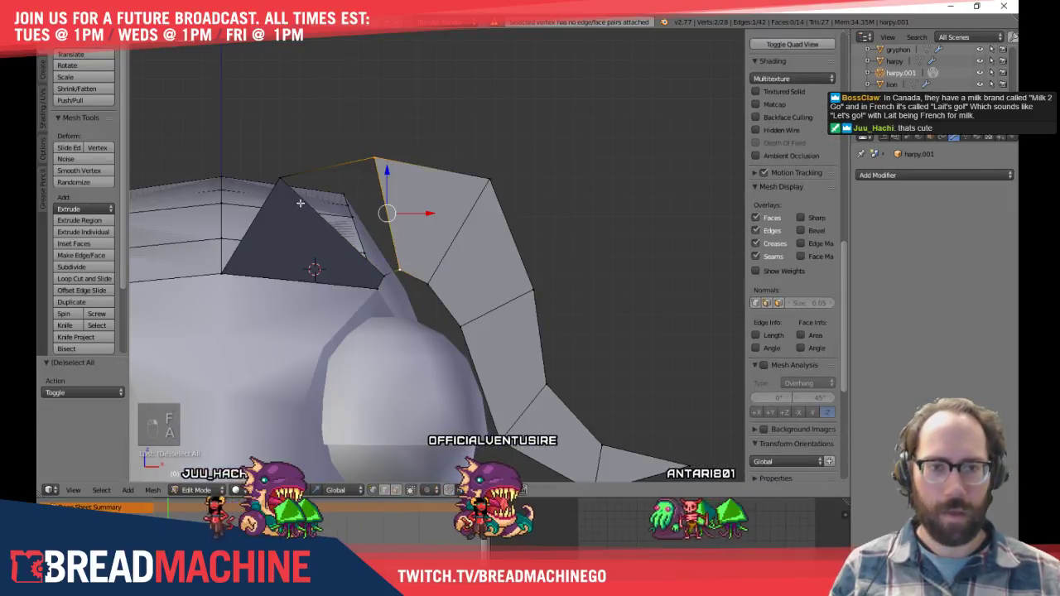
{"action": "middle_click_drag", "start_coordinate": [419, 288], "coordinate": [476, 352]}
{"action": "key", "text": "f"}
{"action": "scroll", "coordinate": [530, 284], "scroll_direction": "down", "scroll_amount": 5}
{"action": "key", "text": "a"}
{"action": "key", "text": "Tab"}
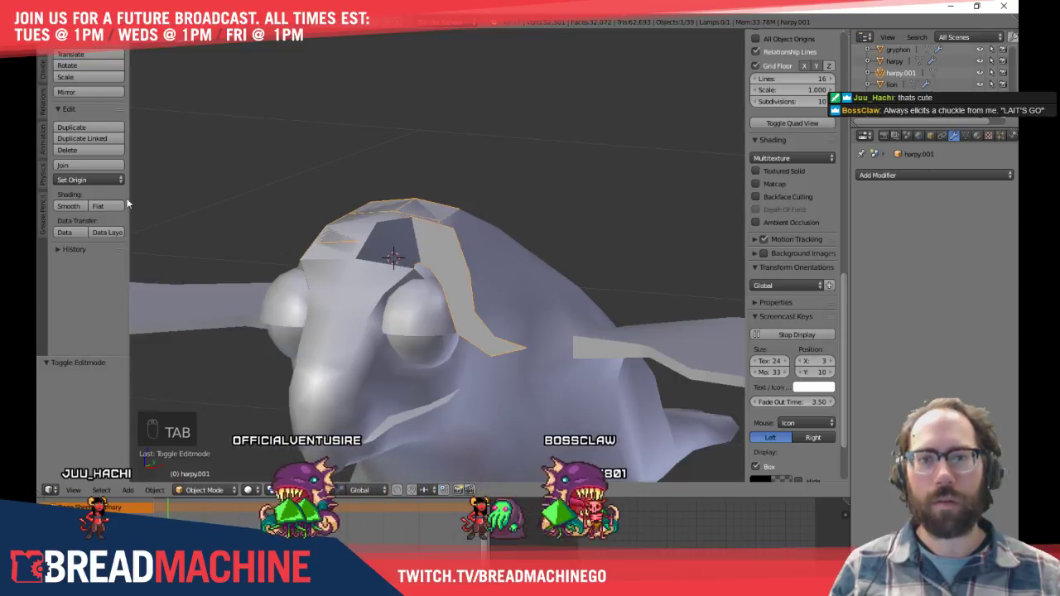
Select the whole crown mesh in Edit Mode and recalculate its normals consistently
{"action": "key", "text": "Tab"}
{"action": "key", "text": "a"}
{"action": "key", "text": "a"}
{"action": "key", "text": "a"}
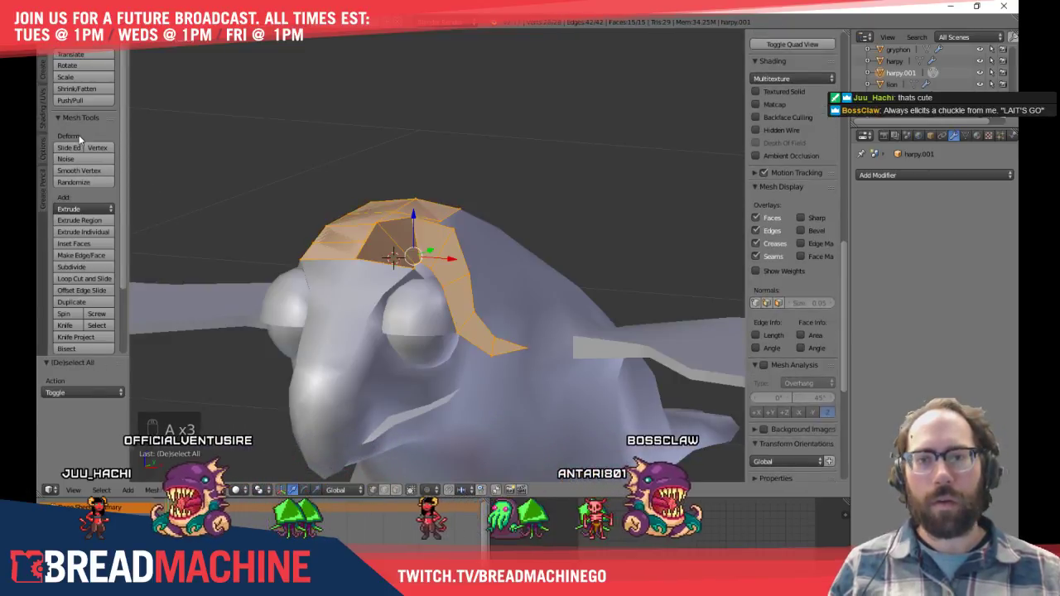
{"action": "scroll", "coordinate": [92, 196], "scroll_direction": "down", "scroll_amount": 3}
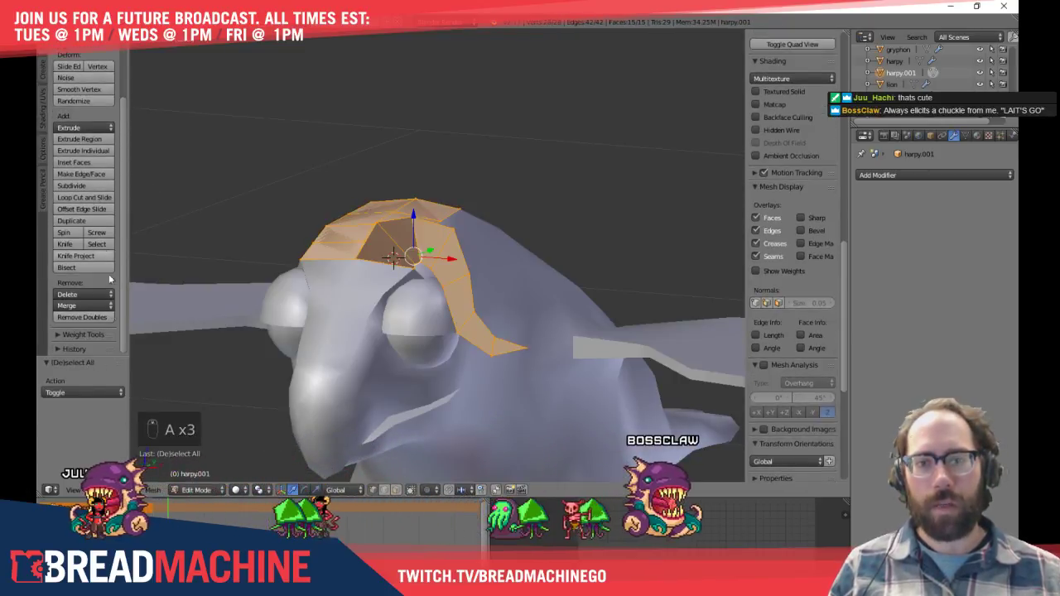
{"action": "scroll", "coordinate": [83, 327], "scroll_direction": "up", "scroll_amount": 3}
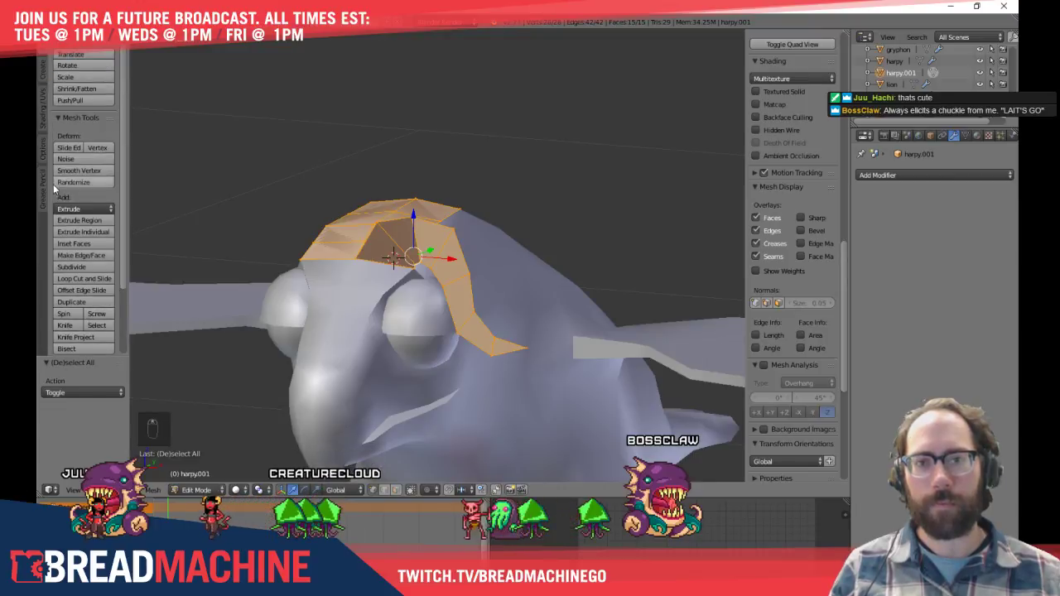
{"action": "left_click", "coordinate": [41, 124]}
{"action": "key", "text": "ctrl+n"}
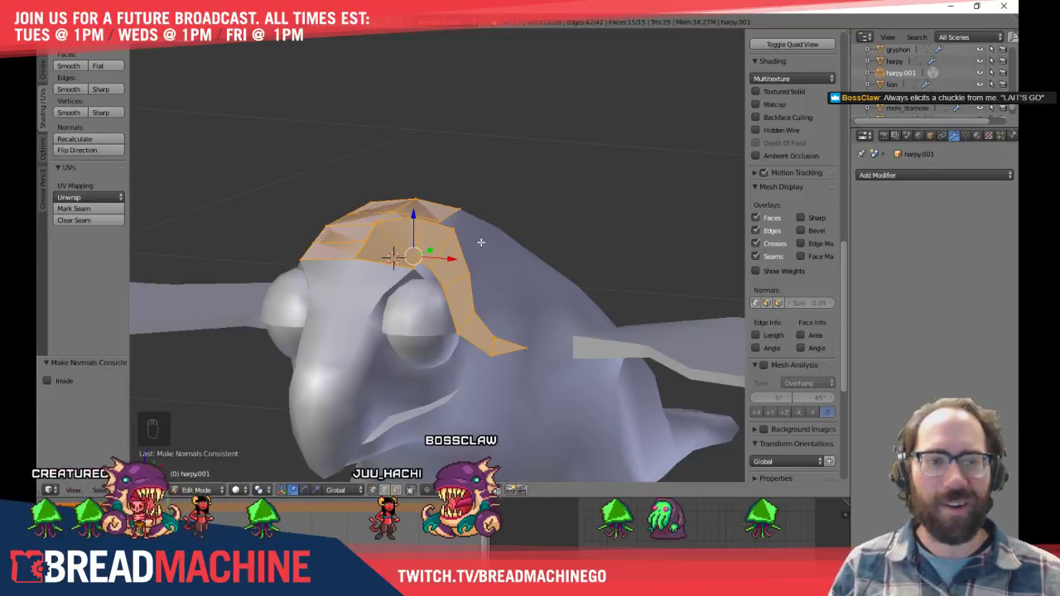
Examine the filled feather's profile and its vertices around the harpy's eye from the side and at an angle
{"action": "key", "text": "a"}
{"action": "middle_click_drag", "start_coordinate": [490, 237], "coordinate": [401, 282]}
{"action": "middle_click_drag", "start_coordinate": [348, 274], "coordinate": [421, 271]}
{"action": "key", "text": "KP_3"}
{"action": "middle_click_drag", "start_coordinate": [419, 226], "coordinate": [432, 382], "text": "shift"}
{"action": "middle_click_drag", "start_coordinate": [454, 181], "coordinate": [466, 318]}
{"action": "scroll", "coordinate": [486, 193], "scroll_direction": "up", "scroll_amount": 5}
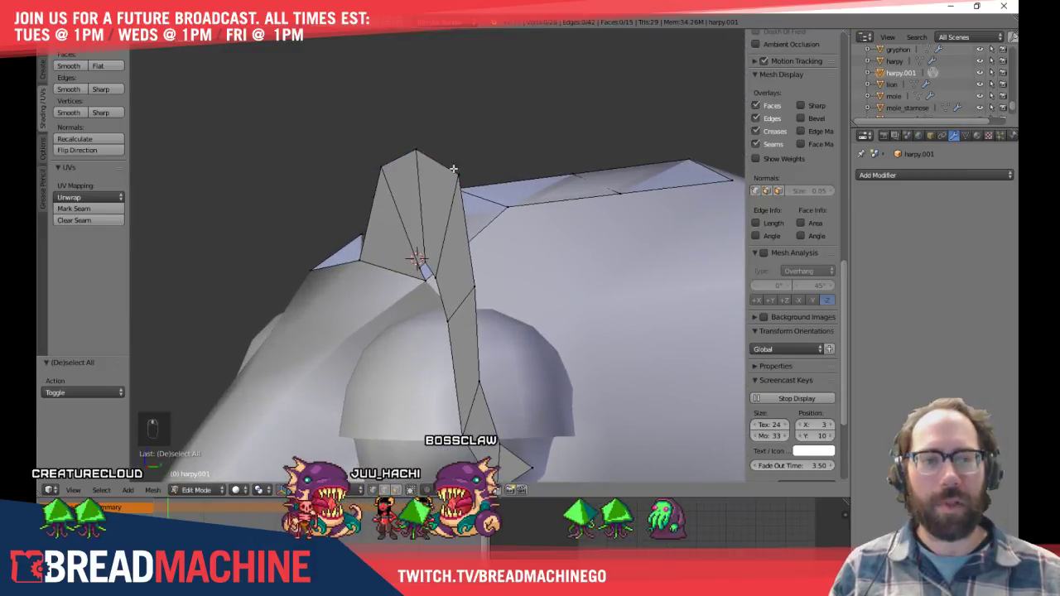
{"action": "right_click", "coordinate": [452, 165], "text": "alt"}
{"action": "key", "text": "a"}
{"action": "right_click", "coordinate": [441, 157]}
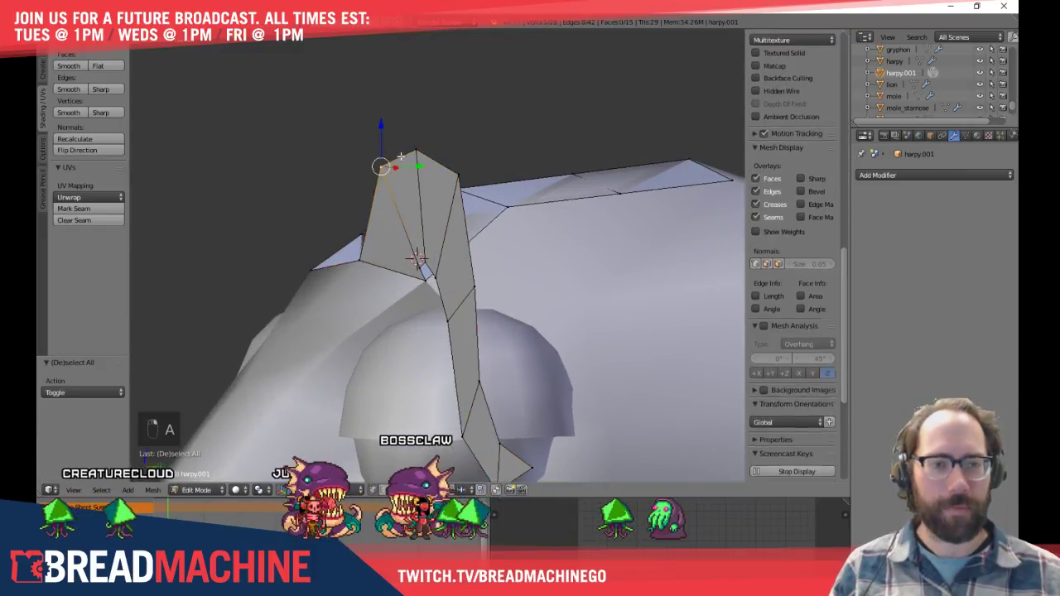
{"action": "right_click", "coordinate": [475, 286]}
{"action": "middle_click_drag", "start_coordinate": [591, 242], "coordinate": [301, 179]}
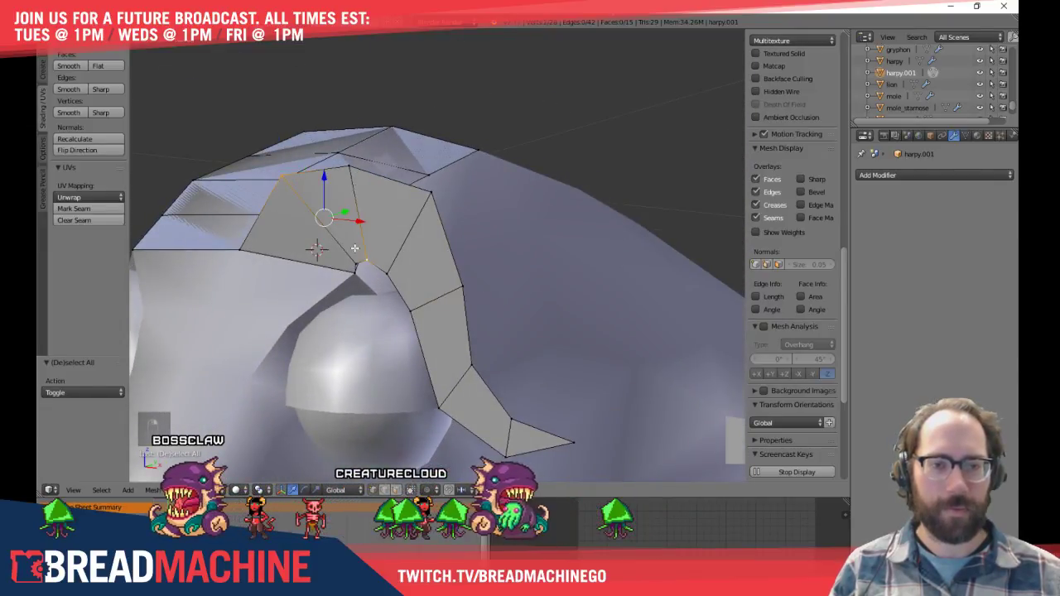
Switch to face selection and hide the feather's base face next to the crown patch
{"action": "key", "text": "a"}
{"action": "key", "text": "ctrl+Tab"}
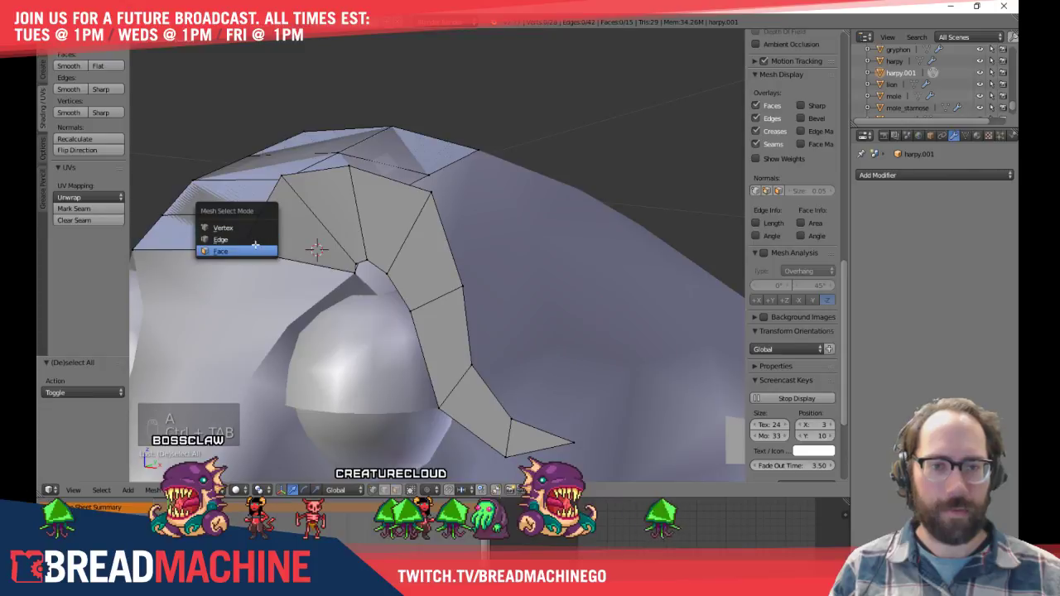
{"action": "left_click", "coordinate": [257, 249]}
{"action": "right_click", "coordinate": [269, 234]}
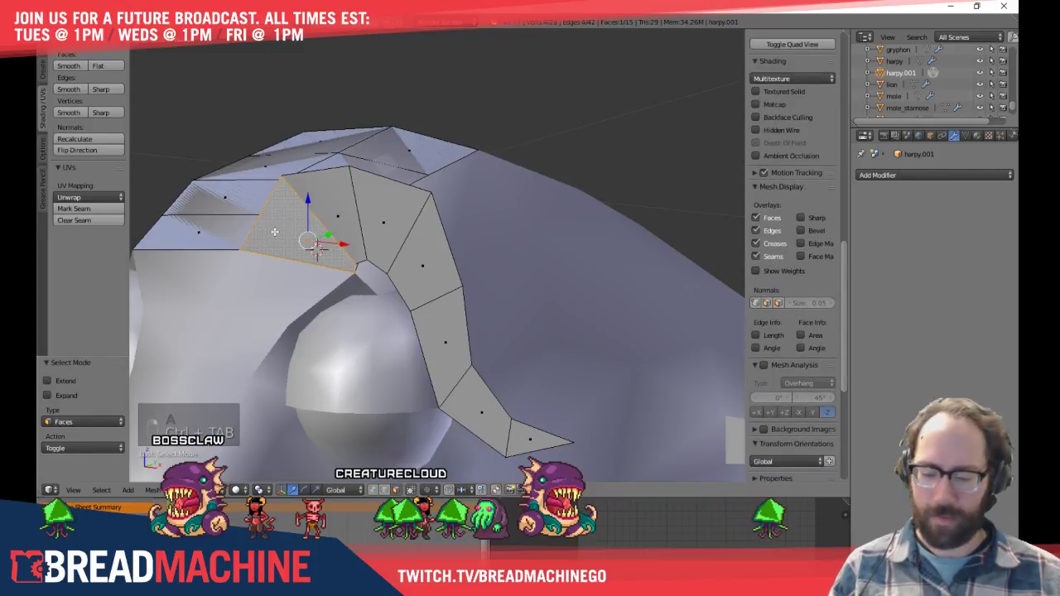
{"action": "key", "text": "h"}
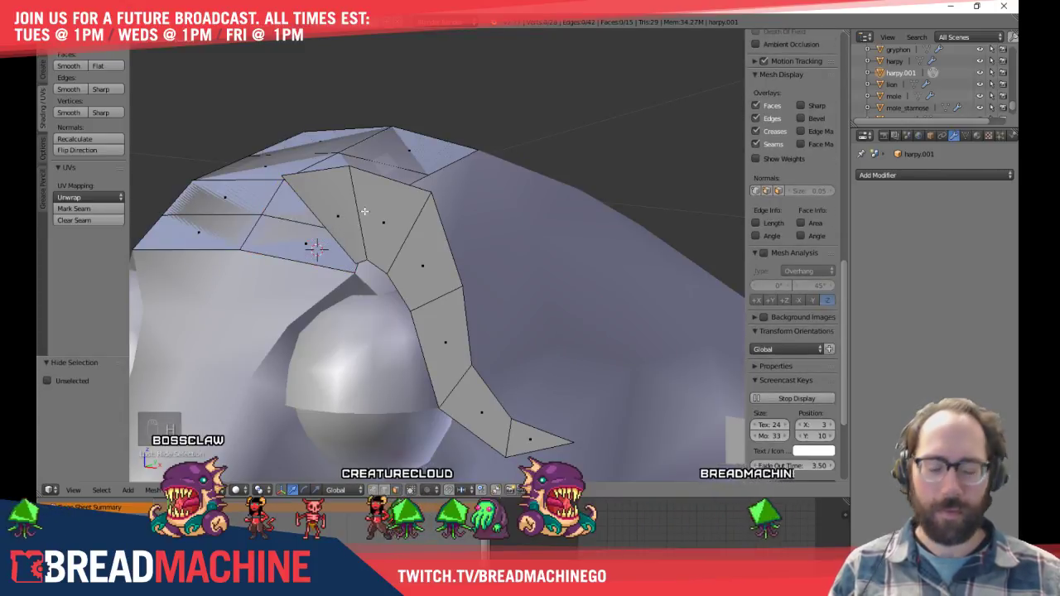
Duplicate the feather's linked faces, place the copy a short distance behind the original, and scale it down to about 0.927
{"action": "key", "text": "l"}
{"action": "key", "text": "KP_3"}
{"action": "middle_click_drag", "start_coordinate": [418, 255], "coordinate": [364, 211], "text": "shift"}
{"action": "key", "text": "shift+d"}
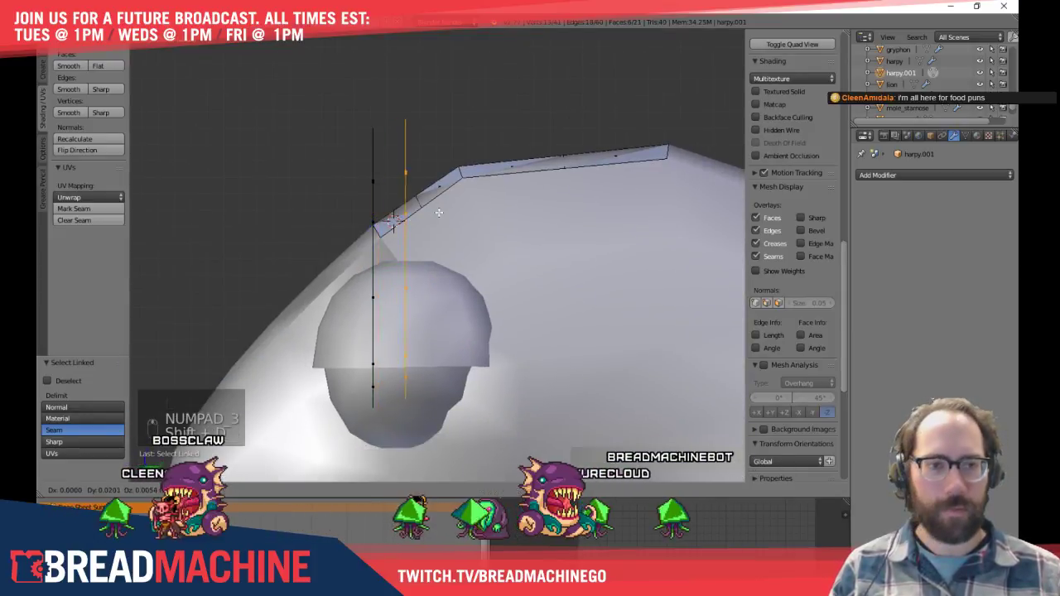
{"action": "left_click", "coordinate": [441, 212]}
{"action": "key", "text": "s"}
{"action": "left_click", "coordinate": [494, 297]}
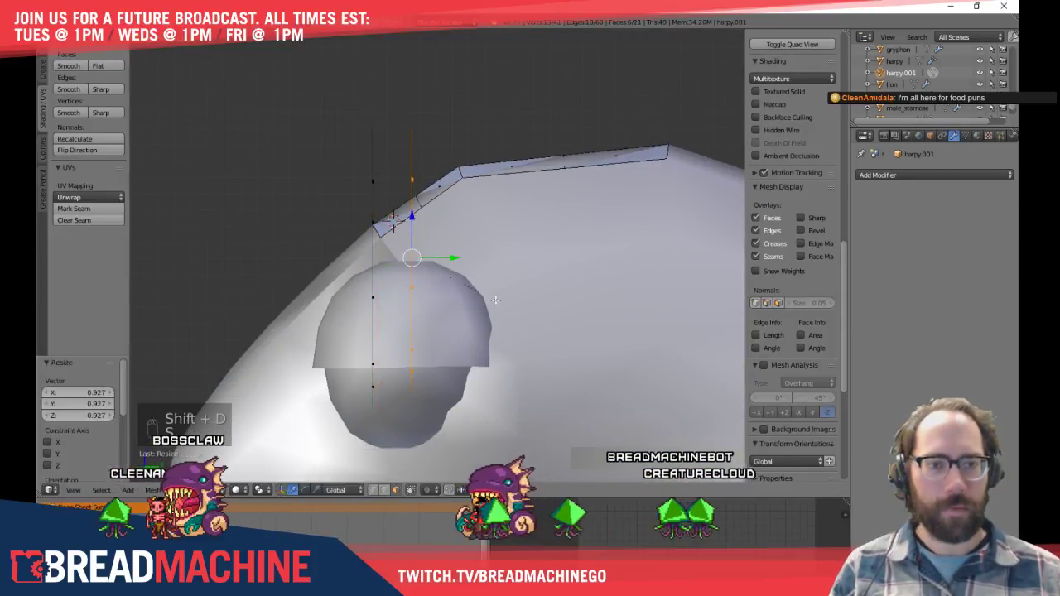
{"action": "key", "text": "z"}
{"action": "key", "text": "z"}
{"action": "middle_click_drag", "start_coordinate": [438, 189], "coordinate": [364, 159]}
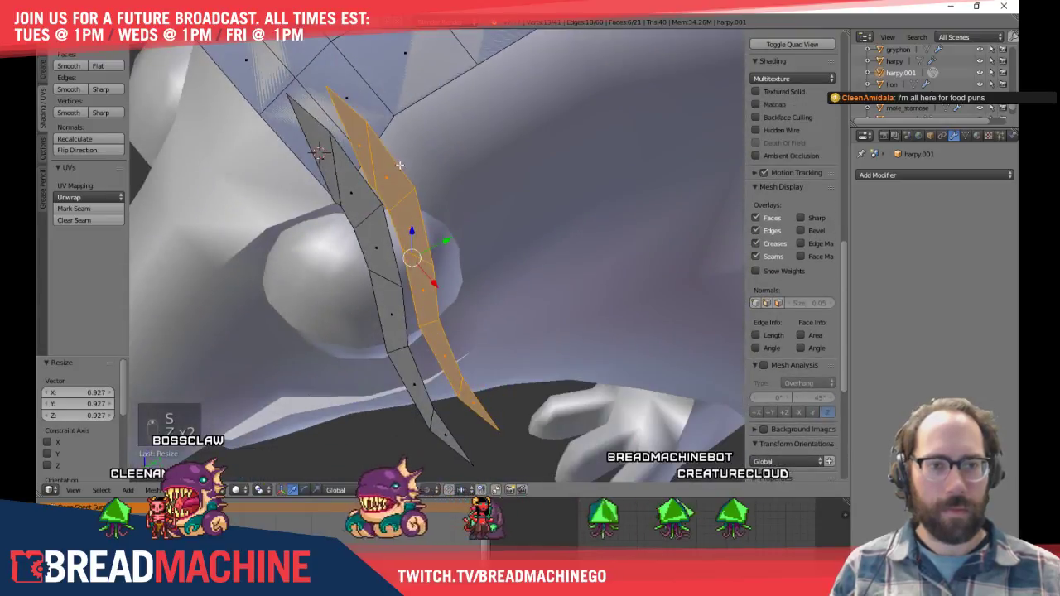
Select the boundary edges of both feather copies and connect them with Bridge Edge Loops
{"action": "key", "text": "a"}
{"action": "key", "text": "ctrl+Tab"}
{"action": "left_click", "coordinate": [362, 157]}
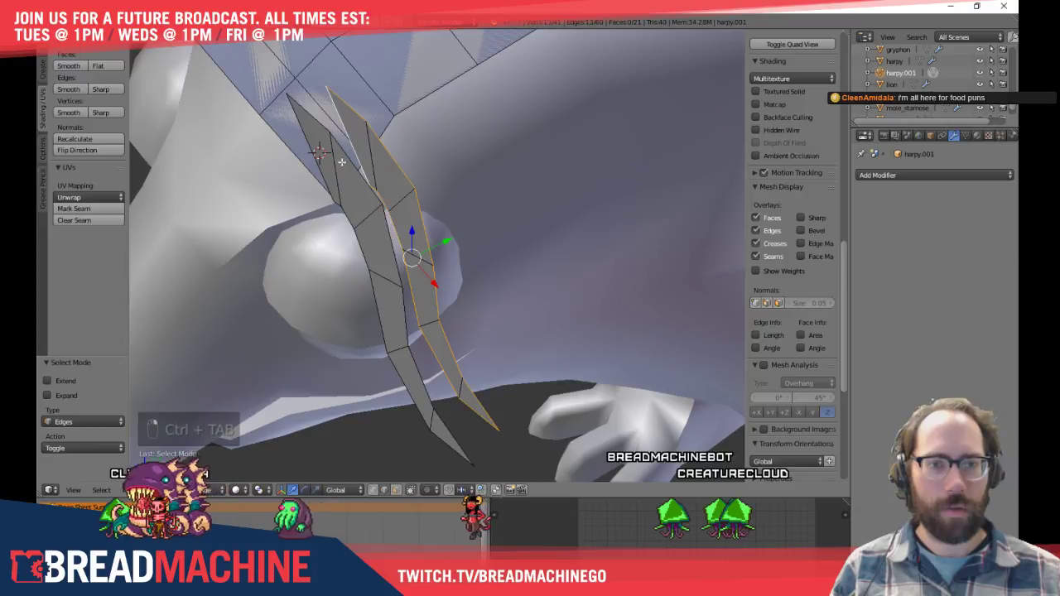
{"action": "right_click", "coordinate": [339, 153], "text": "alt+shift"}
{"action": "right_click", "coordinate": [312, 145], "text": "shift"}
{"action": "right_click", "coordinate": [356, 244], "text": "alt+shift"}
{"action": "left_click", "coordinate": [149, 489]}
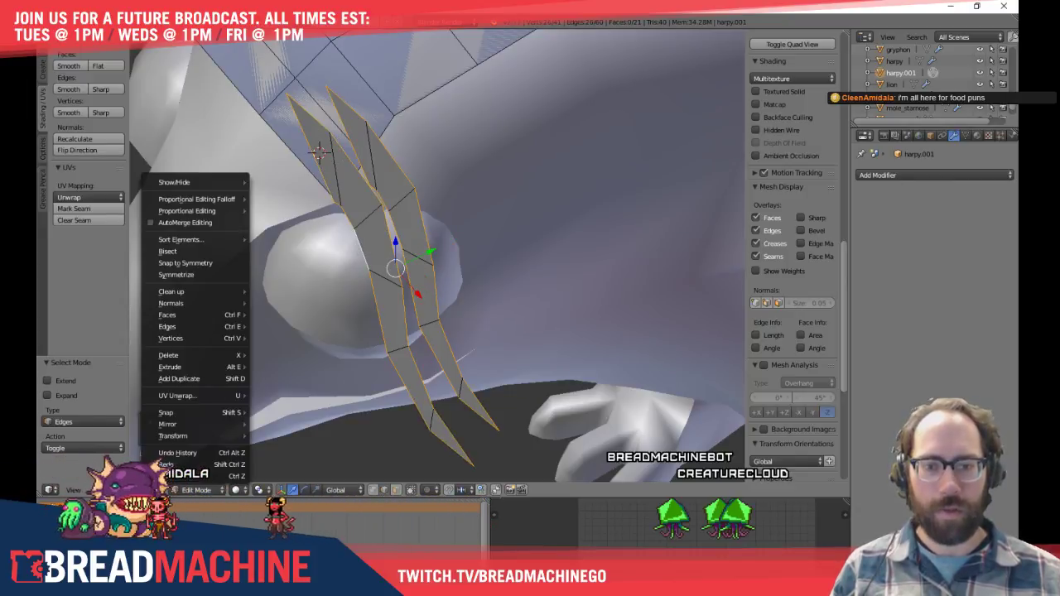
{"action": "mouse_move", "coordinate": [174, 436]}
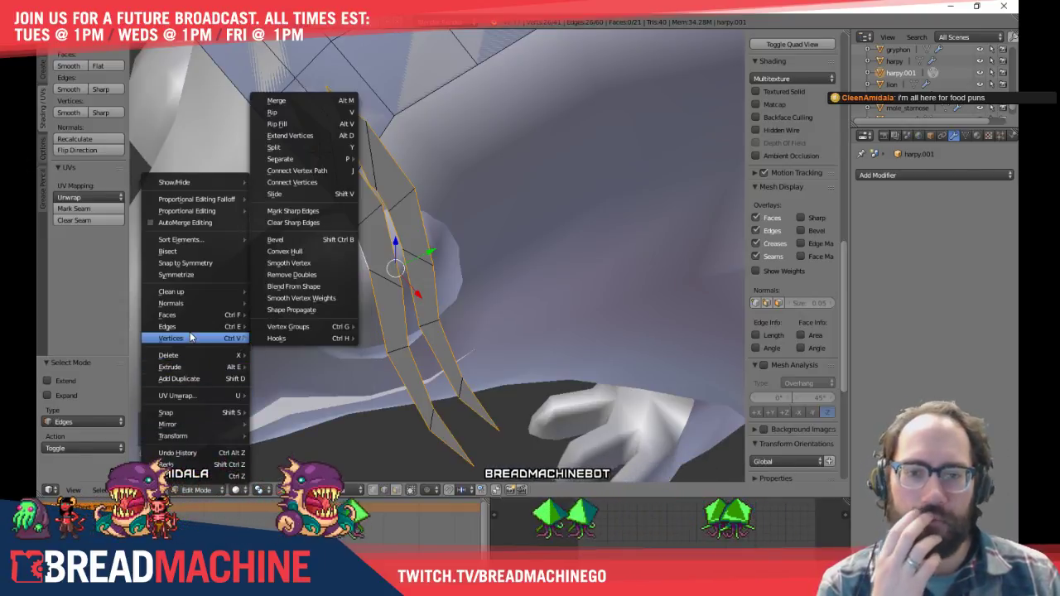
{"action": "mouse_move", "coordinate": [184, 328]}
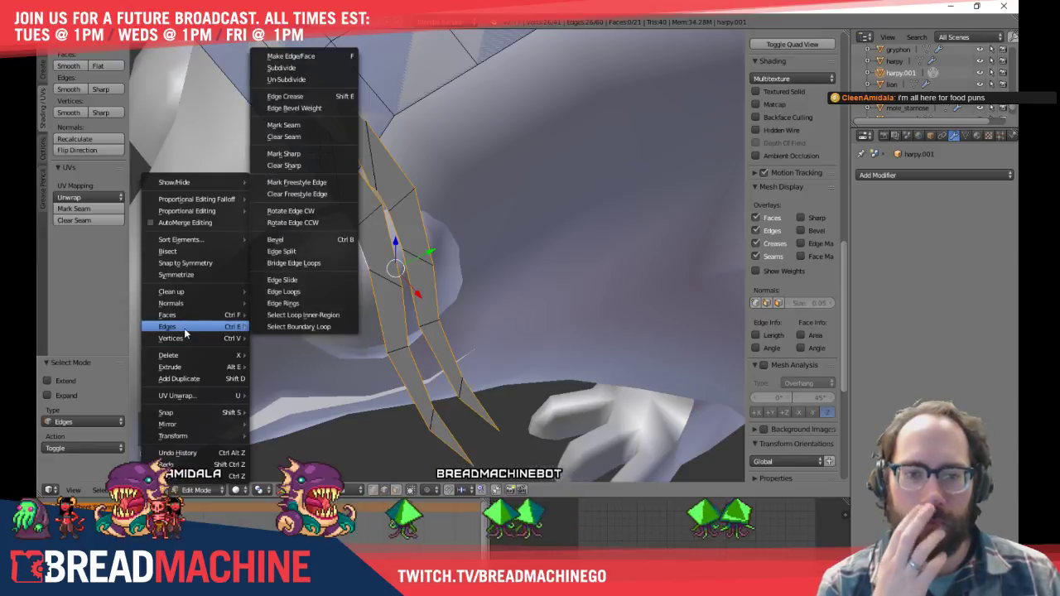
{"action": "left_click", "coordinate": [297, 263]}
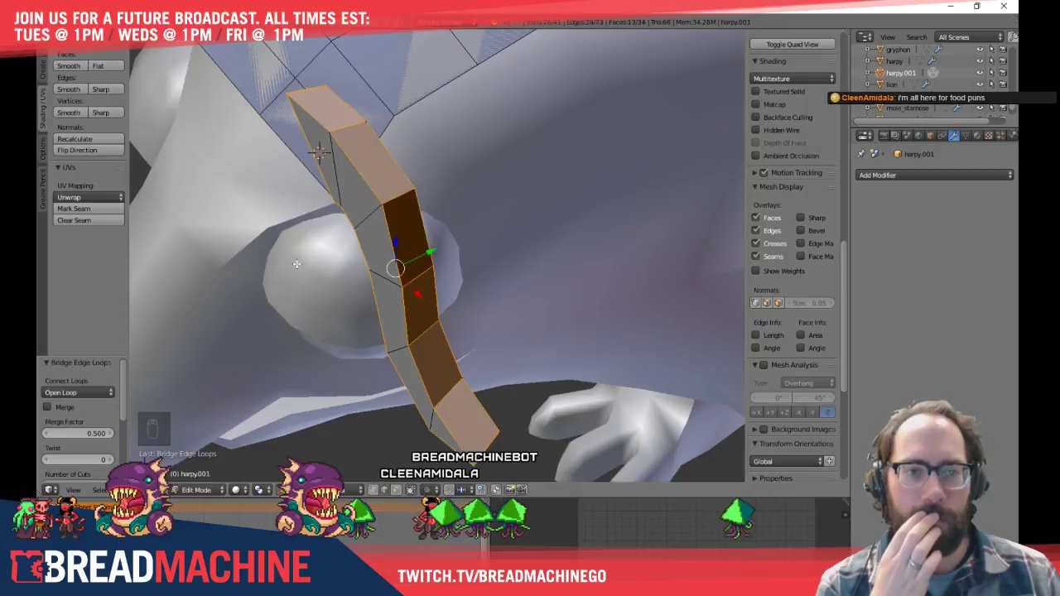
Delete the end face at the feather's open base and reveal the hidden faces of the crown mesh
{"action": "key", "text": "a"}
{"action": "middle_click_drag", "start_coordinate": [302, 250], "coordinate": [577, 217]}
{"action": "scroll", "coordinate": [577, 217], "scroll_direction": "down", "scroll_amount": 1}
{"action": "key", "text": "ctrl+Tab"}
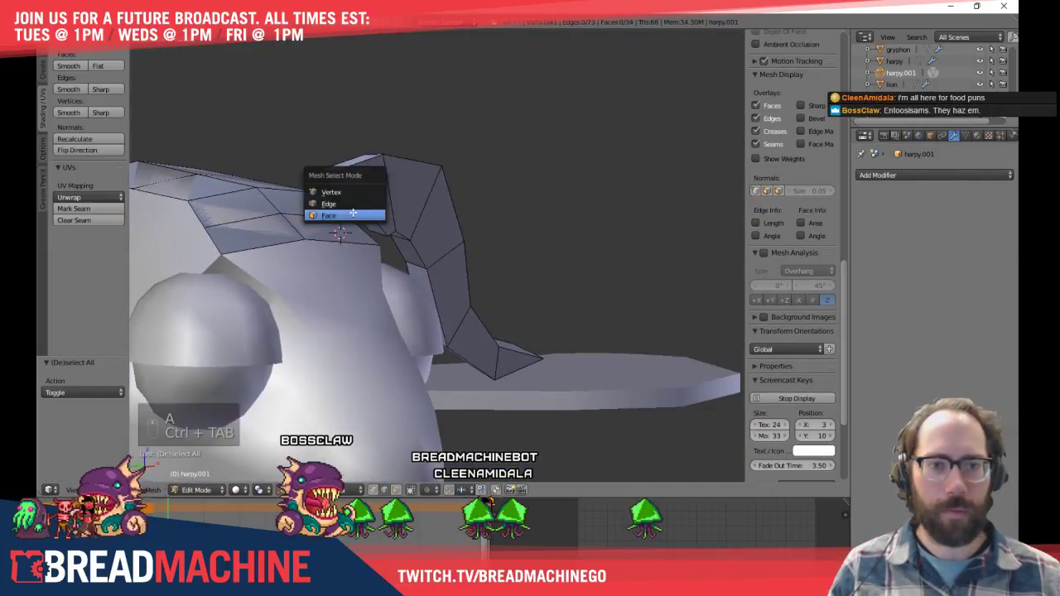
{"action": "left_click", "coordinate": [355, 213]}
{"action": "right_click", "coordinate": [354, 201]}
{"action": "key", "text": "x"}
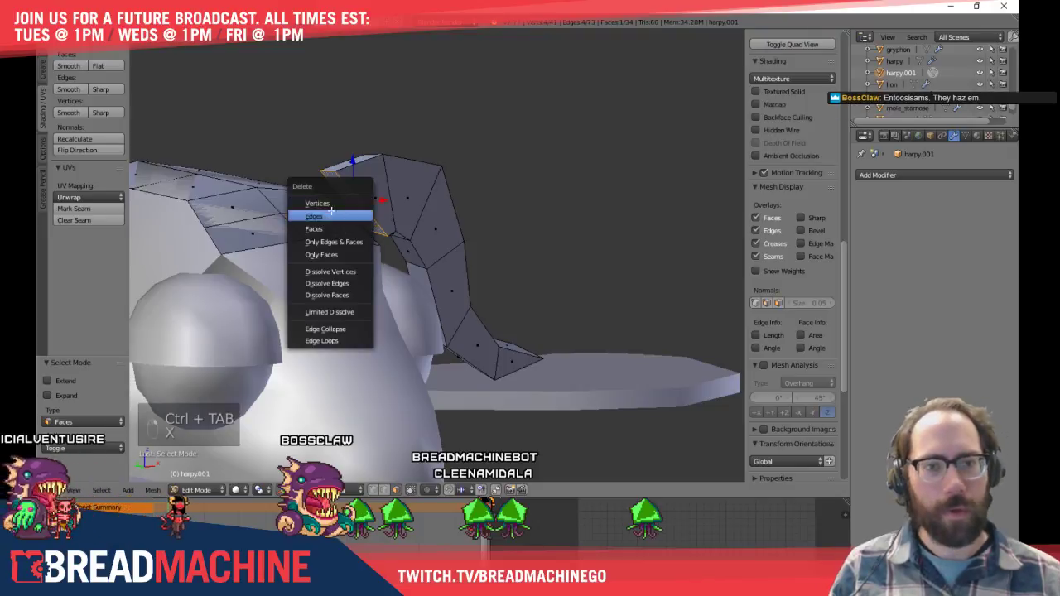
{"action": "left_click", "coordinate": [327, 226]}
{"action": "middle_click_drag", "start_coordinate": [327, 226], "coordinate": [388, 259]}
{"action": "key", "text": "alt+h"}
{"action": "key", "text": "a"}
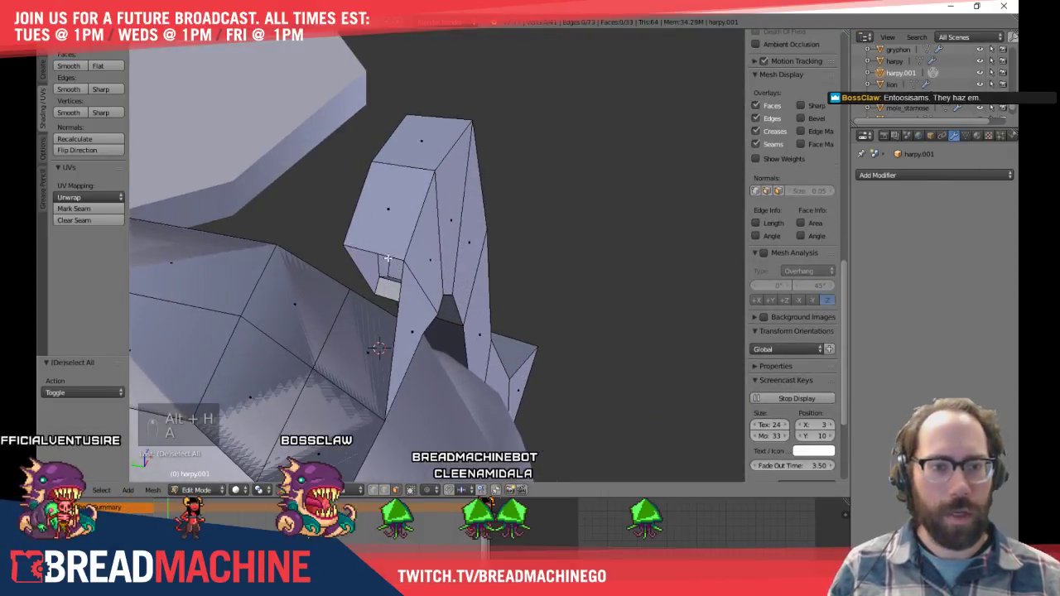
Switch to edge selection and fill a face between the feather's upper base edge and the crown patch edge
{"action": "key", "text": "ctrl+Tab"}
{"action": "left_click", "coordinate": [377, 220]}
{"action": "right_click", "coordinate": [363, 250]}
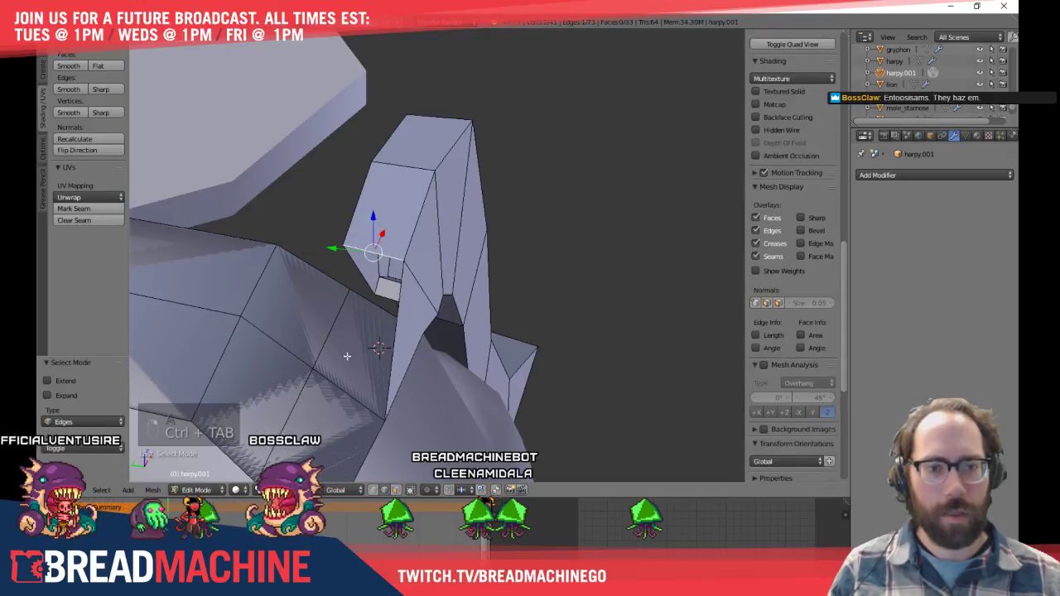
{"action": "right_click", "coordinate": [338, 387], "text": "shift"}
{"action": "key", "text": "f"}
{"action": "middle_click_drag", "start_coordinate": [339, 388], "coordinate": [245, 276]}
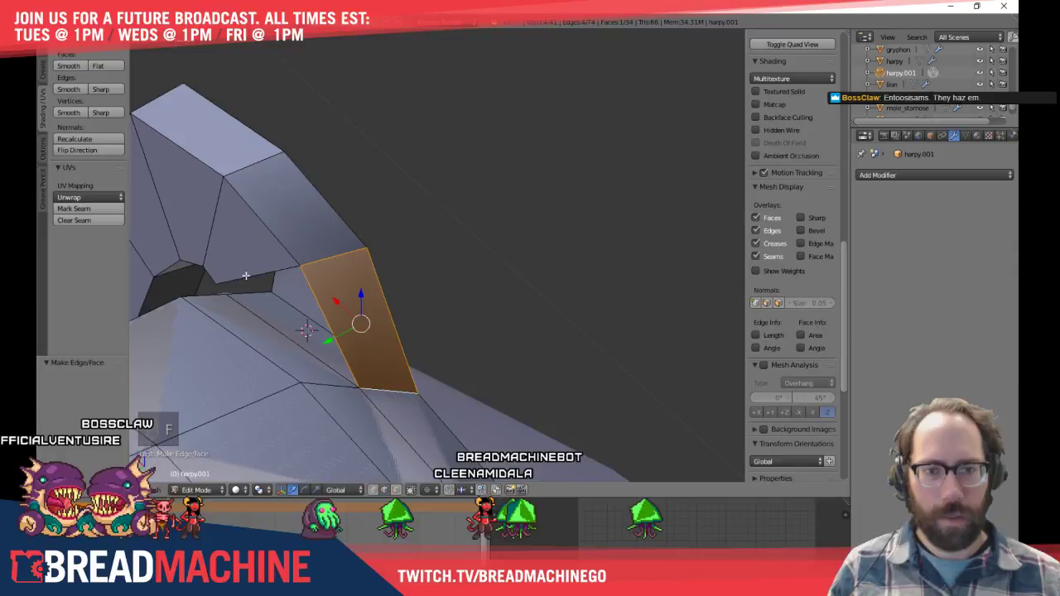
Try to fill the remaining gaps between the feather's base edges and the crown patch with new faces
{"action": "right_click", "coordinate": [245, 276]}
{"action": "right_click", "coordinate": [255, 306], "text": "shift"}
{"action": "key", "text": "f"}
{"action": "key", "text": "ctrl+z"}
{"action": "middle_click_drag", "start_coordinate": [255, 305], "coordinate": [464, 290]}
{"action": "key", "text": "a"}
{"action": "scroll", "coordinate": [277, 328], "scroll_direction": "up", "scroll_amount": 4}
{"action": "right_click", "coordinate": [323, 329]}
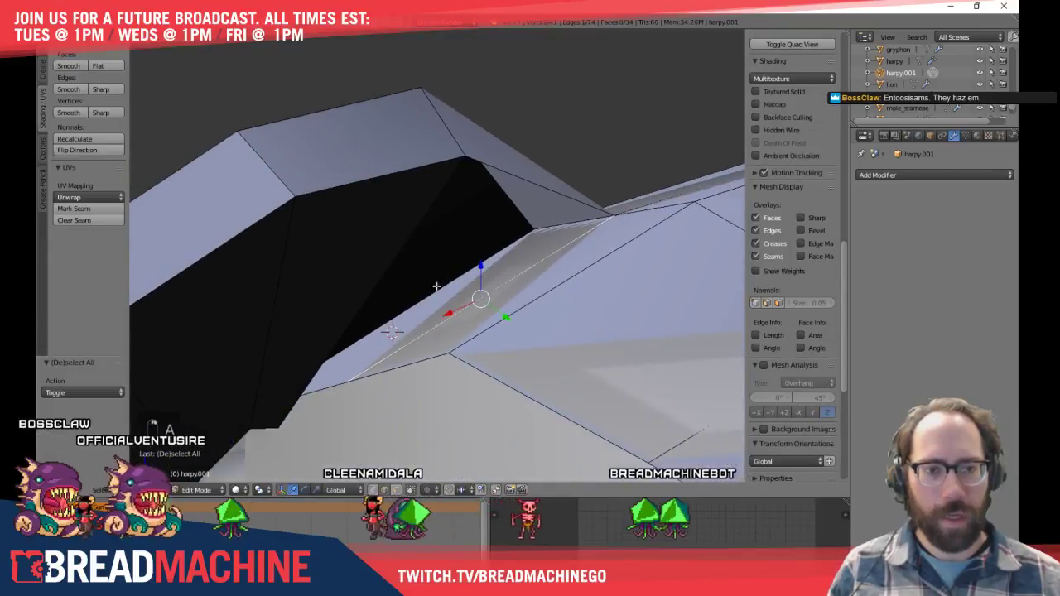
{"action": "key", "text": "f"}
{"action": "middle_click_drag", "start_coordinate": [395, 322], "coordinate": [387, 276]}
{"action": "key", "text": "ctrl+z"}
{"action": "key", "text": "a"}
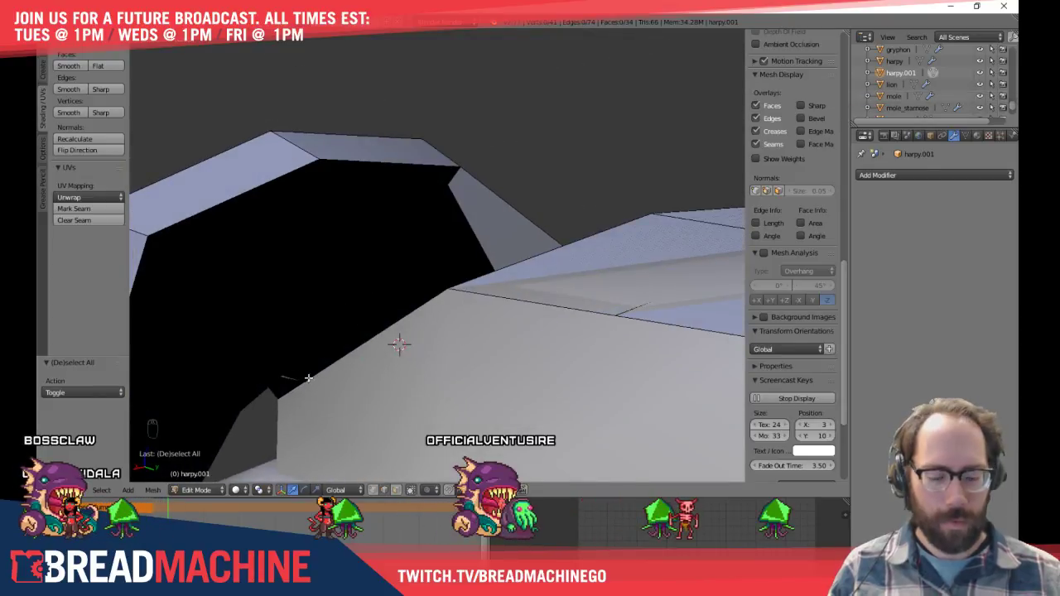
Reposition the feather's lower base vertices beside the crown patch in wireframe, raising them about 0.012 along Z
{"action": "key", "text": "KP_3"}
{"action": "key", "text": "KP_6"}
{"action": "key", "text": "KP_6"}
{"action": "key", "text": "KP_6"}
{"action": "key", "text": "KP_6"}
{"action": "key", "text": "KP_6"}
{"action": "key", "text": "KP_6"}
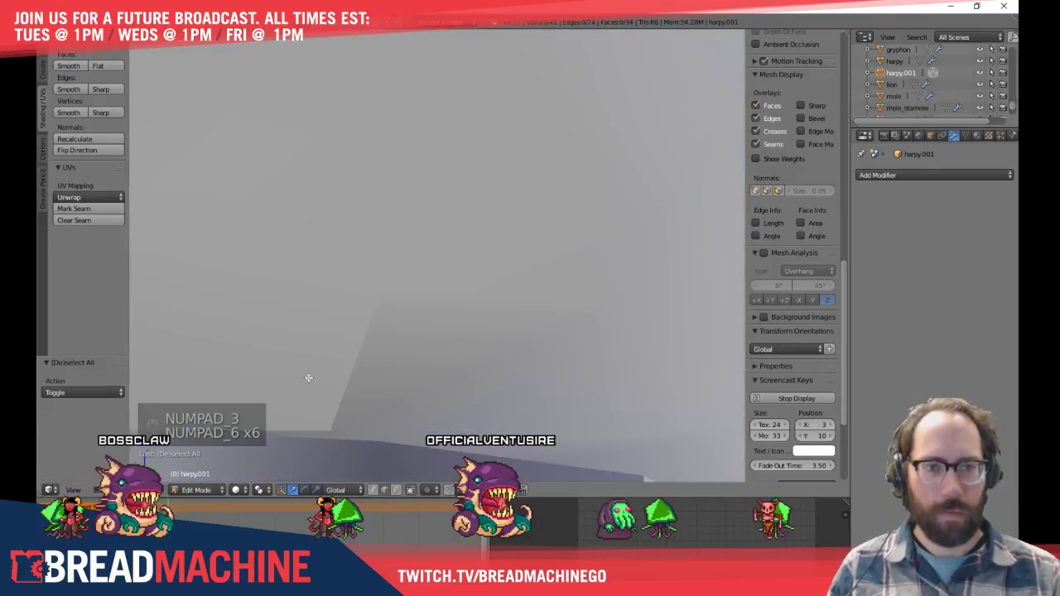
{"action": "key", "text": "KP_6"}
{"action": "key", "text": "KP_6"}
{"action": "key", "text": "KP_6"}
{"action": "scroll", "coordinate": [308, 377], "scroll_direction": "down", "scroll_amount": 4}
{"action": "middle_click_drag", "start_coordinate": [308, 377], "coordinate": [526, 305]}
{"action": "middle_click_drag", "start_coordinate": [369, 311], "coordinate": [367, 298], "text": "shift"}
{"action": "key", "text": "z"}
{"action": "mouse_move", "coordinate": [328, 191]}
{"action": "middle_mouse_down", "text": "shift"}
{"action": "mouse_move", "coordinate": [431, 296]}
{"action": "mouse_move", "coordinate": [386, 303]}
{"action": "mouse_move", "coordinate": [410, 336]}
{"action": "middle_mouse_up", "text": "shift"}
{"action": "scroll", "coordinate": [406, 279], "scroll_direction": "up", "scroll_amount": 5}
{"action": "left_click", "coordinate": [359, 264]}
{"action": "right_click", "coordinate": [359, 295]}
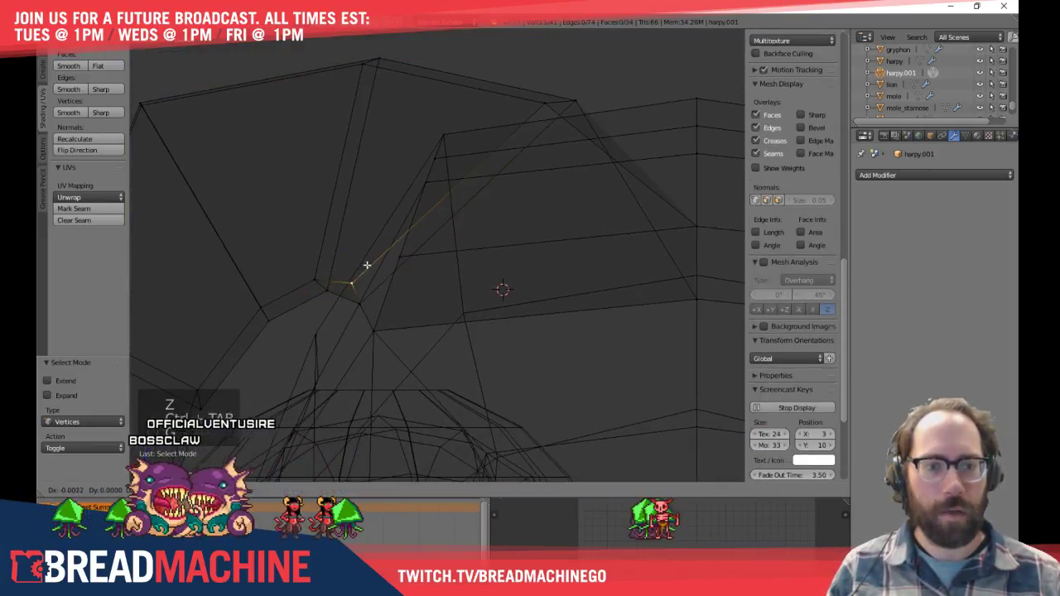
{"action": "middle_click_drag", "start_coordinate": [464, 242], "coordinate": [433, 290]}
{"action": "left_click_drag", "start_coordinate": [384, 273], "coordinate": [348, 276]}
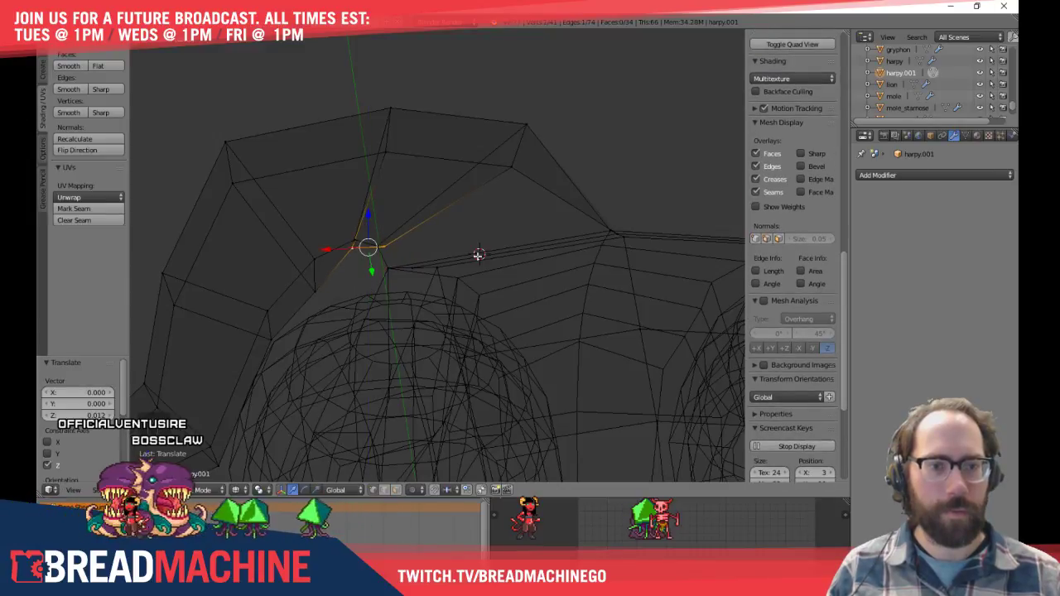
{"action": "key", "text": "z"}
{"action": "right_click", "coordinate": [392, 246]}
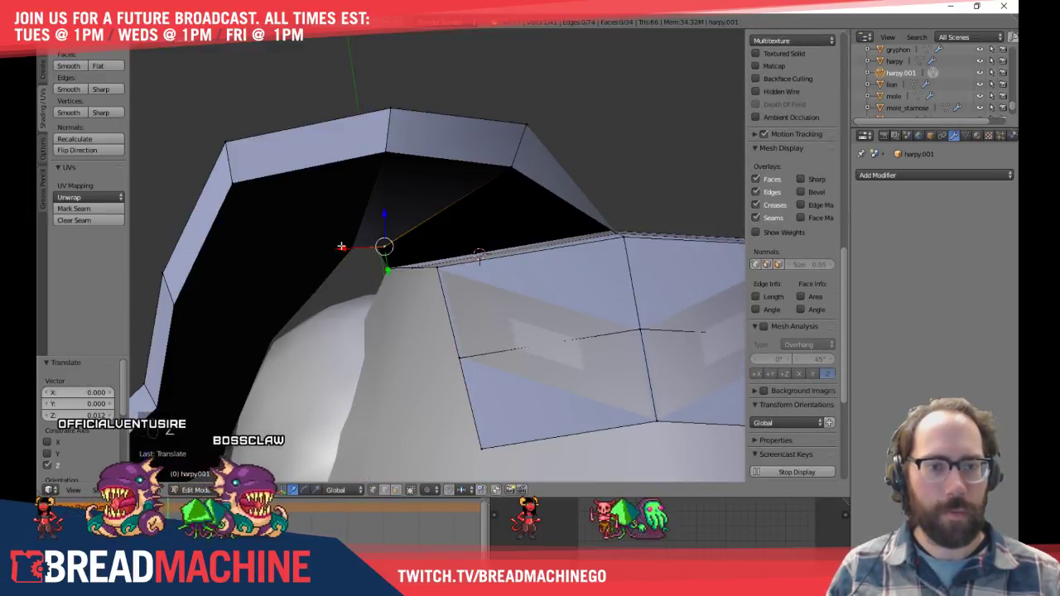
{"action": "key", "text": "a"}
Fill the back and underside gaps between the feather's base edges and the crown patch with two faces
{"action": "mouse_move", "coordinate": [478, 257]}
{"action": "middle_mouse_down"}
{"action": "mouse_move", "coordinate": [476, 245]}
{"action": "mouse_move", "coordinate": [467, 251]}
{"action": "middle_mouse_up"}
{"action": "key", "text": "ctrl+Tab"}
{"action": "left_click", "coordinate": [447, 259]}
{"action": "right_click", "coordinate": [420, 189]}
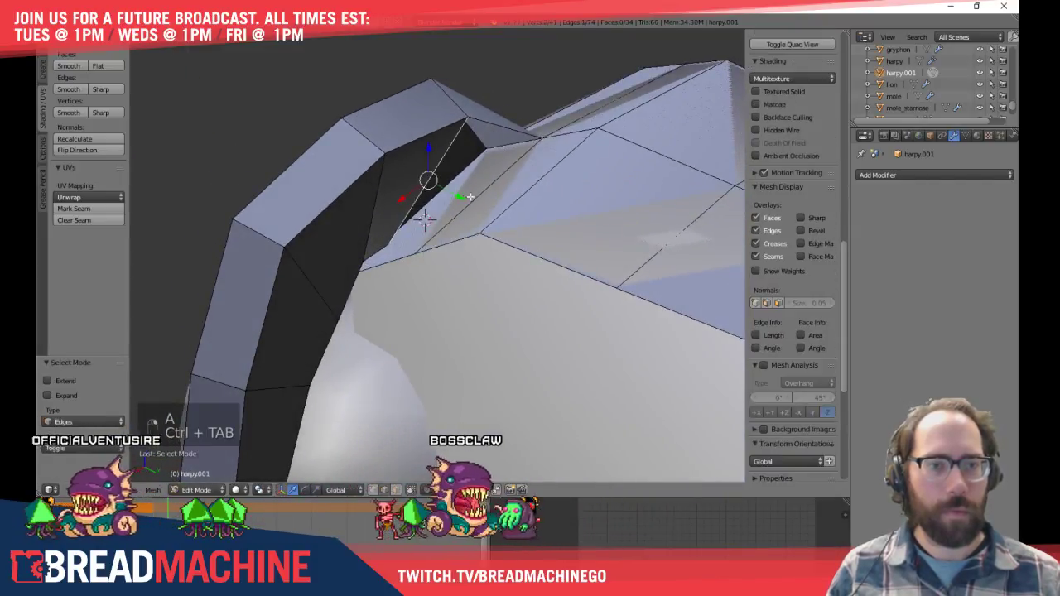
{"action": "key", "text": "f"}
{"action": "middle_click_drag", "start_coordinate": [424, 217], "coordinate": [367, 229]}
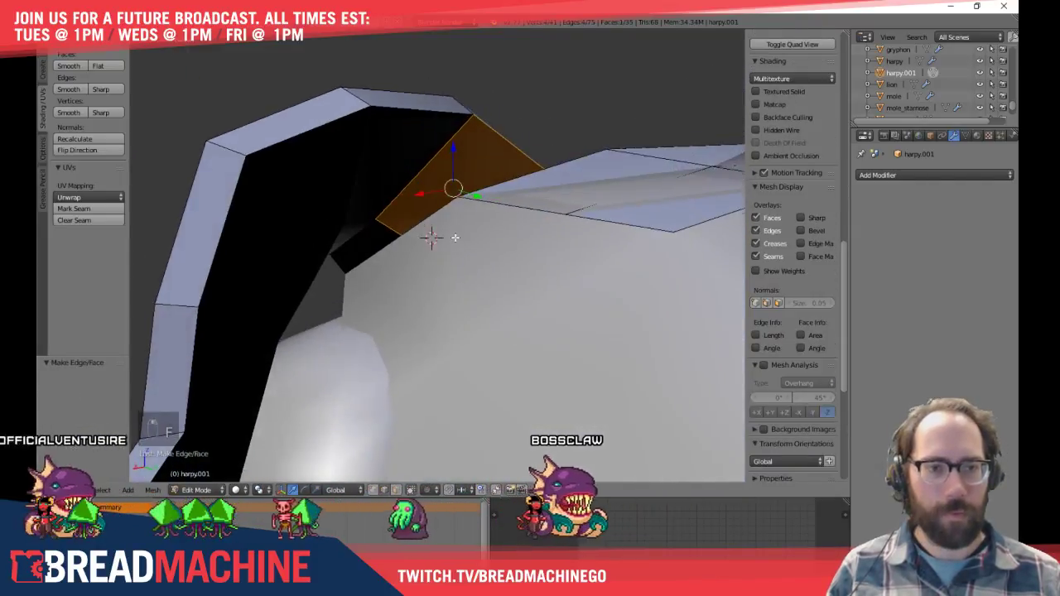
{"action": "key", "text": "a"}
{"action": "right_click", "coordinate": [366, 244]}
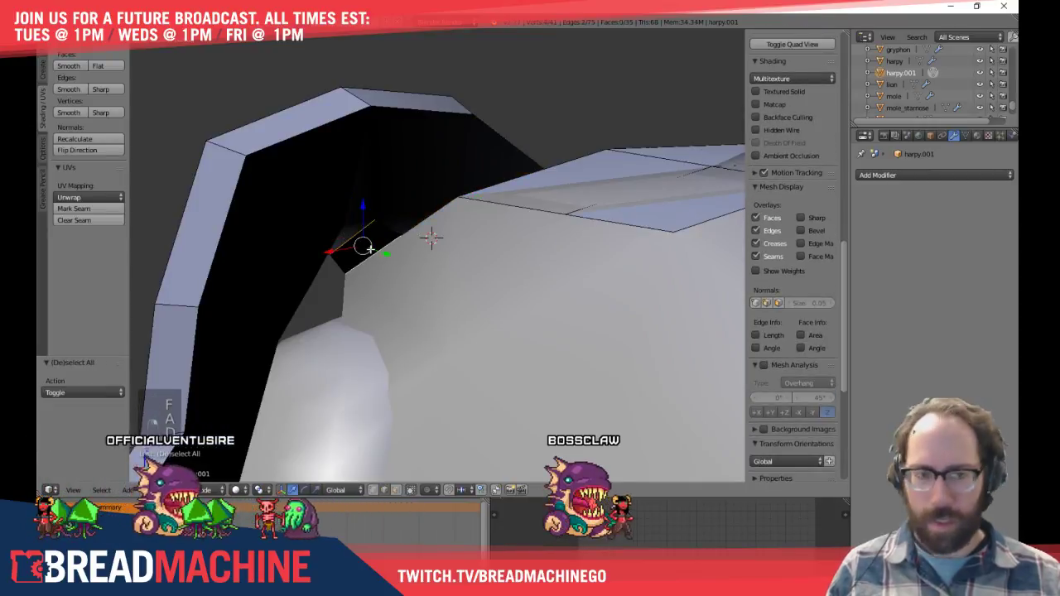
Recalculate the normals of the whole crown and feather mesh and leave Edit Mode to inspect the shape
{"action": "key", "text": "a"}
{"action": "key", "text": "a"}
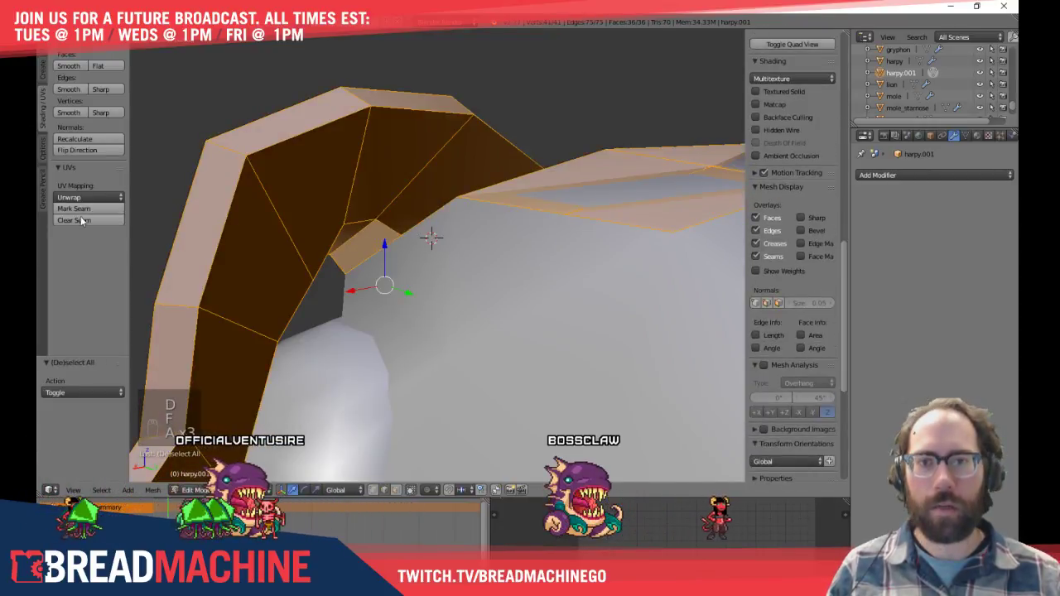
{"action": "left_click", "coordinate": [87, 143]}
{"action": "key", "text": "a"}
{"action": "mouse_move", "coordinate": [317, 175]}
{"action": "middle_mouse_down"}
{"action": "mouse_move", "coordinate": [345, 221]}
{"action": "mouse_move", "coordinate": [548, 191]}
{"action": "mouse_move", "coordinate": [563, 229]}
{"action": "mouse_move", "coordinate": [497, 225]}
{"action": "middle_mouse_up"}
{"action": "key", "text": "Tab"}
{"action": "key", "text": "Tab"}
{"action": "key", "text": "Tab"}
{"action": "middle_click_drag", "start_coordinate": [464, 281], "coordinate": [602, 285]}
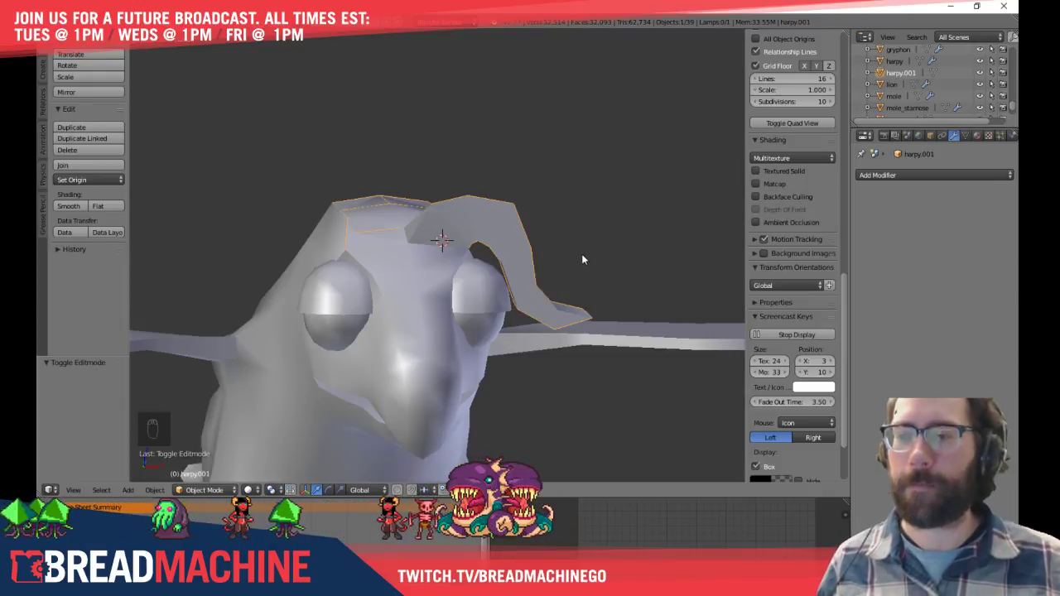
{"action": "middle_click_drag", "start_coordinate": [496, 218], "coordinate": [475, 278]}
From the front view, move the front and rear vertices at the feather's upper outer bend inward and down, the first by -0.007 X and -0.012 Z
{"action": "key", "text": "KP_1"}
{"action": "scroll", "coordinate": [452, 233], "scroll_direction": "up", "scroll_amount": 5}
{"action": "key", "text": "Tab"}
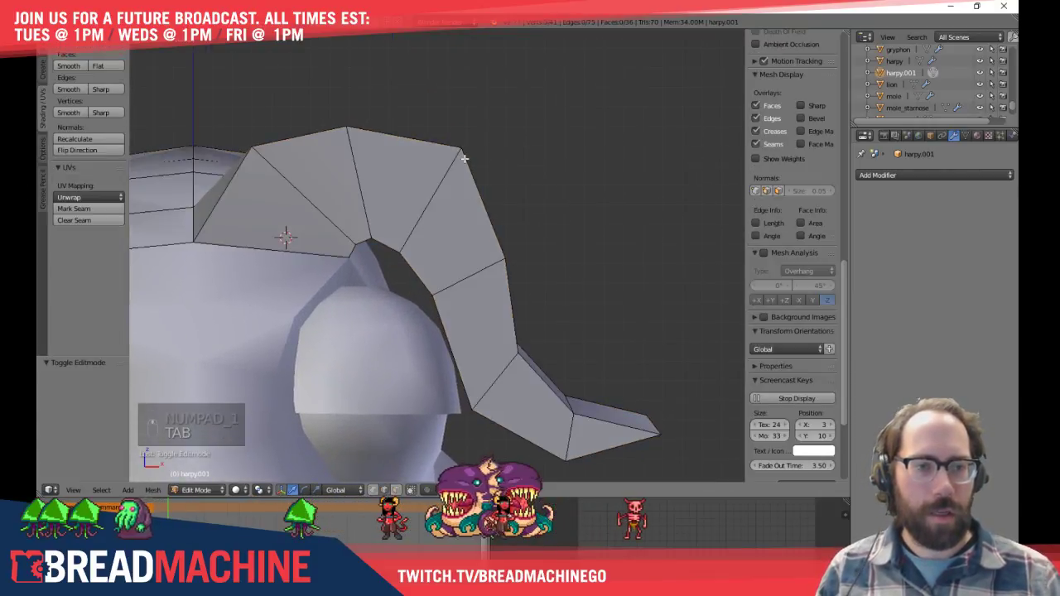
{"action": "key", "text": "ctrl+Tab"}
{"action": "left_click", "coordinate": [451, 135]}
{"action": "key", "text": "g"}
{"action": "left_click", "coordinate": [468, 190]}
{"action": "key", "text": "g"}
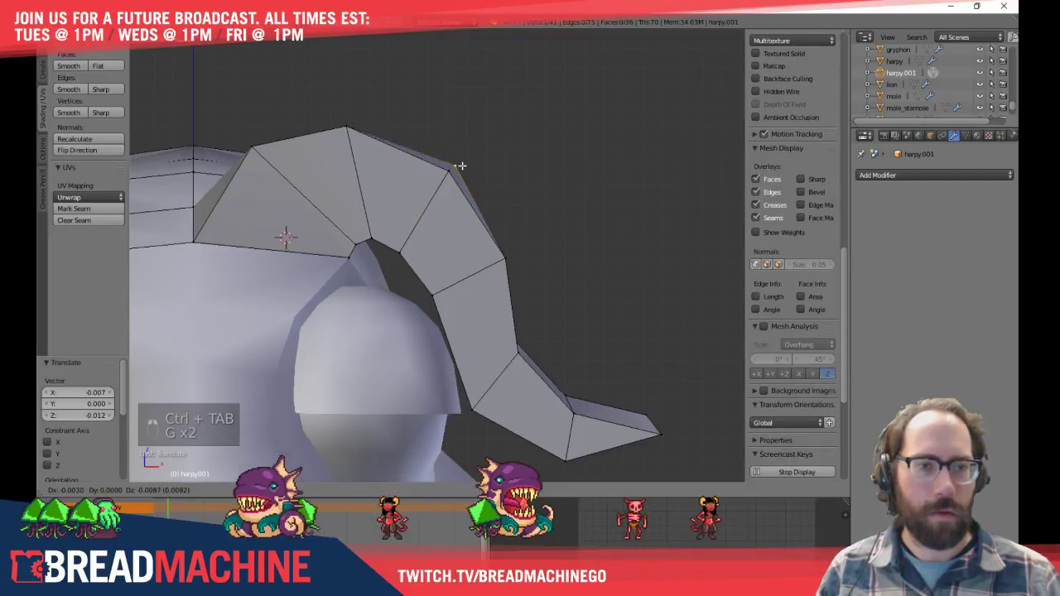
{"action": "left_click", "coordinate": [455, 170]}
Move the next outer vertex pair down the feather inward, the front one by -0.009 X and -0.003 Z, the rear by -0.006 X and -0.004 Z
{"action": "right_click", "coordinate": [497, 255]}
{"action": "key", "text": "g"}
{"action": "left_click", "coordinate": [481, 274]}
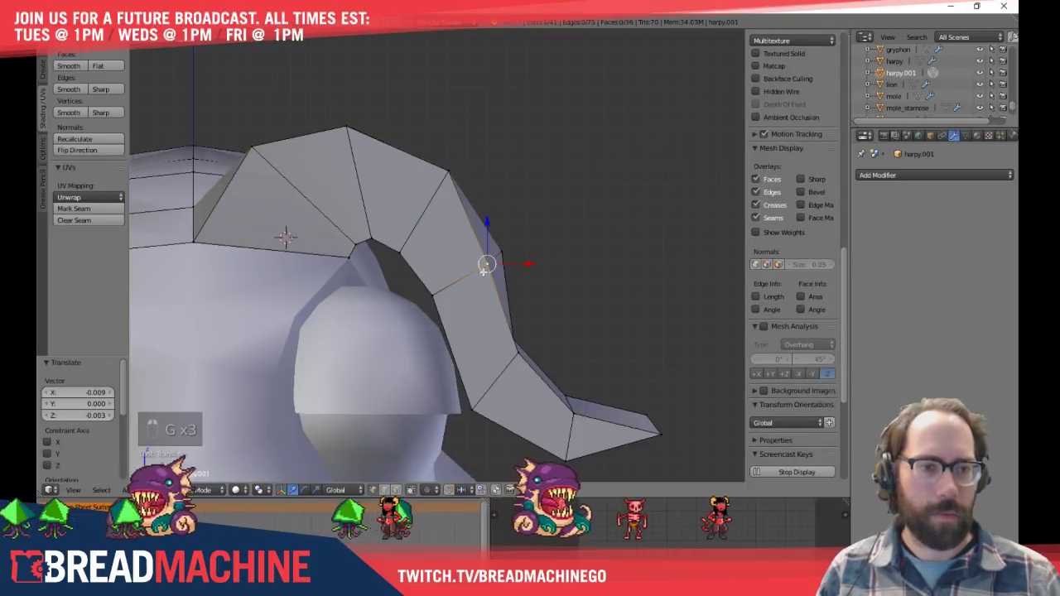
{"action": "right_click", "coordinate": [502, 254]}
{"action": "key", "text": "g"}
{"action": "left_click", "coordinate": [492, 262]}
{"action": "scroll", "coordinate": [520, 314], "scroll_direction": "up", "scroll_amount": 1}
{"action": "middle_click_drag", "start_coordinate": [520, 315], "coordinate": [447, 222], "text": "shift"}
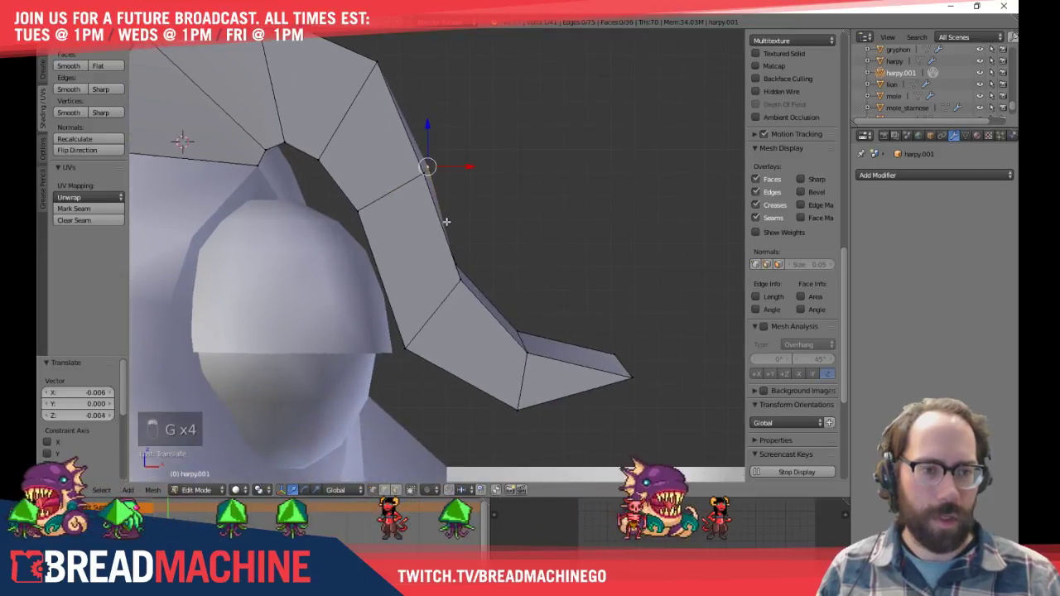
Adjust the front and rear vertices along the feather's lower outer edge and tip to slim the lower curve
{"action": "scroll", "coordinate": [448, 222], "scroll_direction": "down", "scroll_amount": 2}
{"action": "right_click", "coordinate": [453, 279]}
{"action": "key", "text": "g"}
{"action": "left_click", "coordinate": [445, 288]}
{"action": "key", "text": "g"}
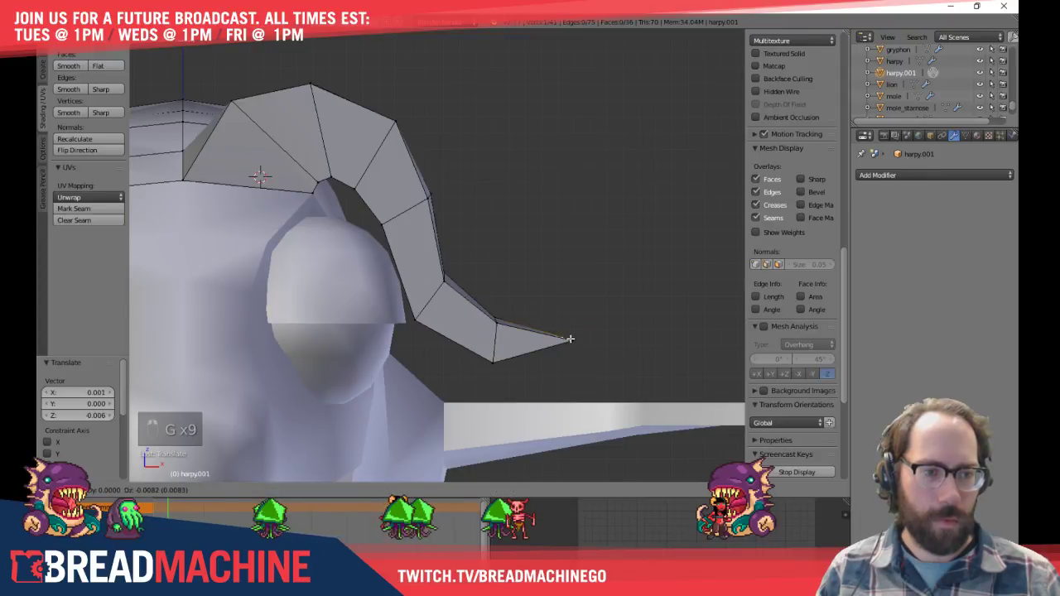
Shift the vertices at the feather's peak and inner shoulder to smooth the arch, moving the front peak vertex by 0.013 X and -0.004 Z
{"action": "middle_click_drag", "start_coordinate": [461, 201], "coordinate": [503, 274], "text": "shift"}
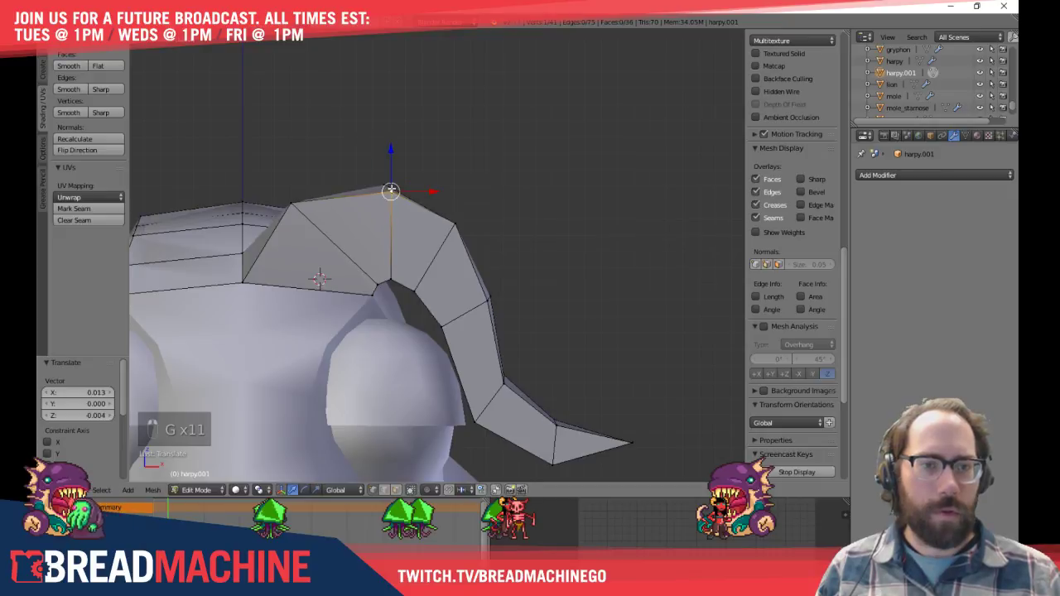
{"action": "middle_click_drag", "start_coordinate": [339, 208], "coordinate": [311, 243], "text": "shift"}
{"action": "key", "text": "g"}
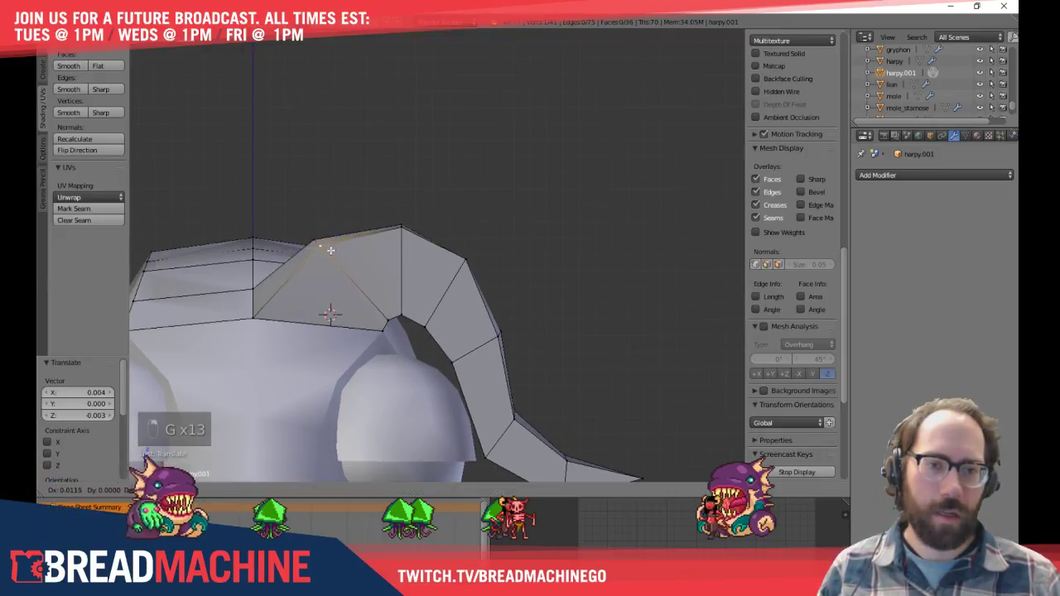
{"action": "left_click", "coordinate": [333, 246]}
{"action": "key", "text": "g"}
{"action": "left_click", "coordinate": [331, 246]}
{"action": "key", "text": "g"}
{"action": "left_click", "coordinate": [330, 244]}
{"action": "key", "text": "a"}
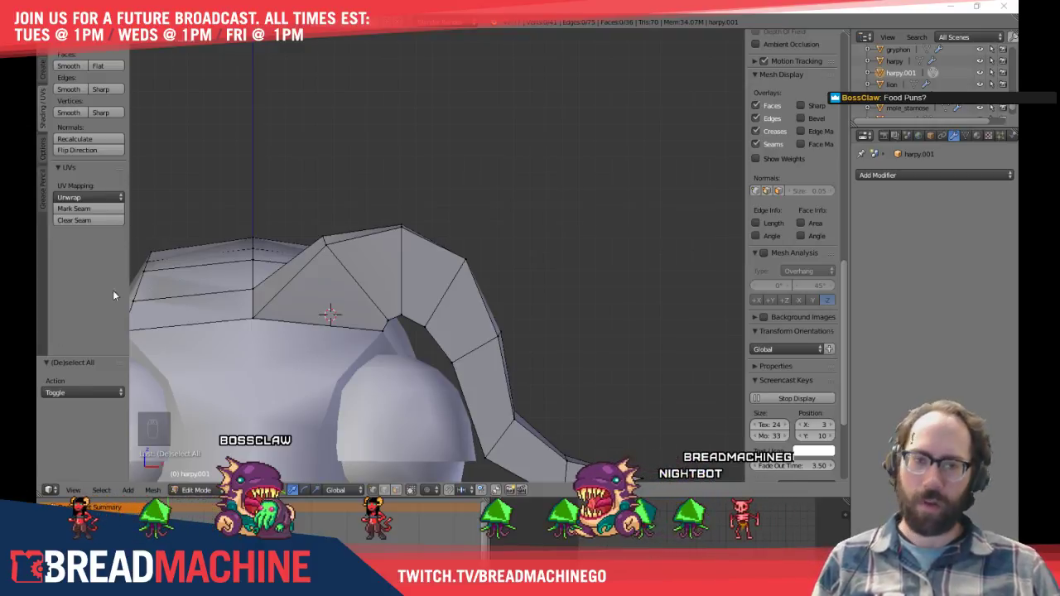
Return to Object Mode and save the scene over secret_animals_07.blend
{"action": "middle_click_drag", "start_coordinate": [521, 202], "coordinate": [408, 230]}
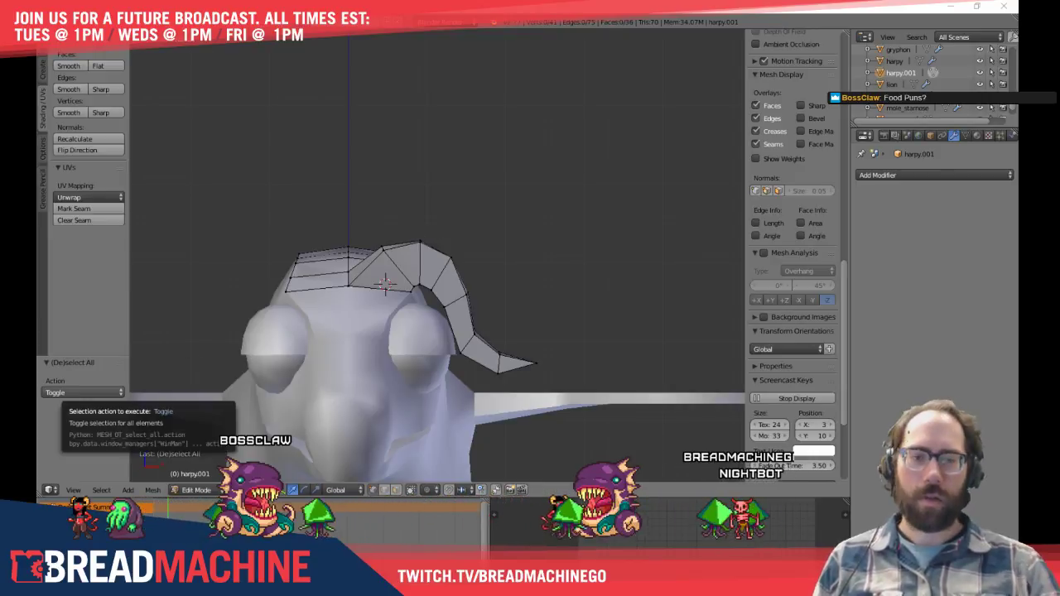
{"action": "left_click", "coordinate": [501, 224]}
{"action": "middle_click_drag", "start_coordinate": [513, 217], "coordinate": [421, 265], "text": "shift"}
{"action": "scroll", "coordinate": [445, 232], "scroll_direction": "down", "scroll_amount": 2}
{"action": "key", "text": "Tab"}
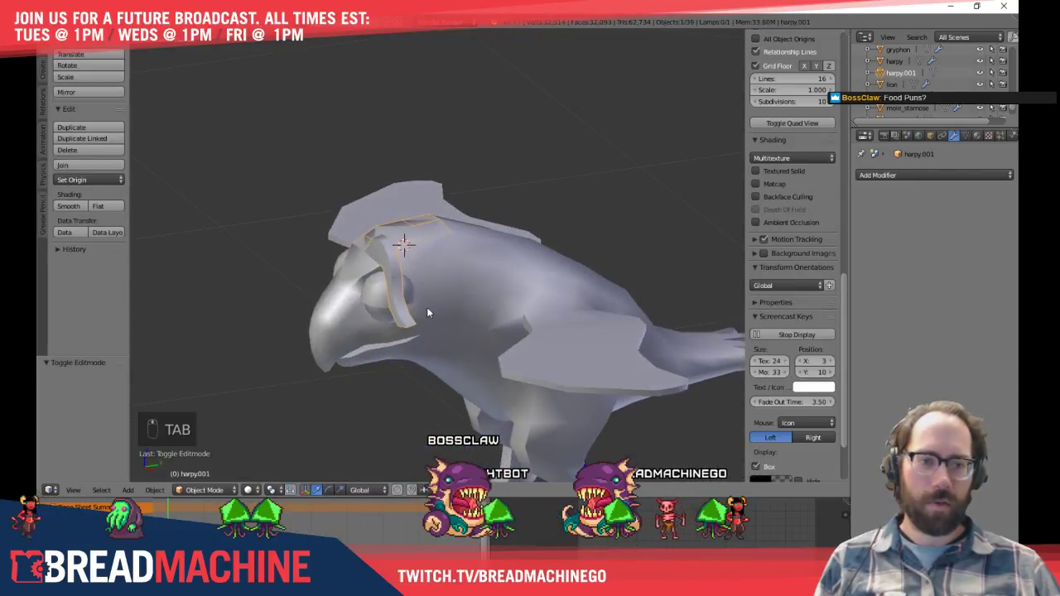
{"action": "key", "text": "ctrl+s"}
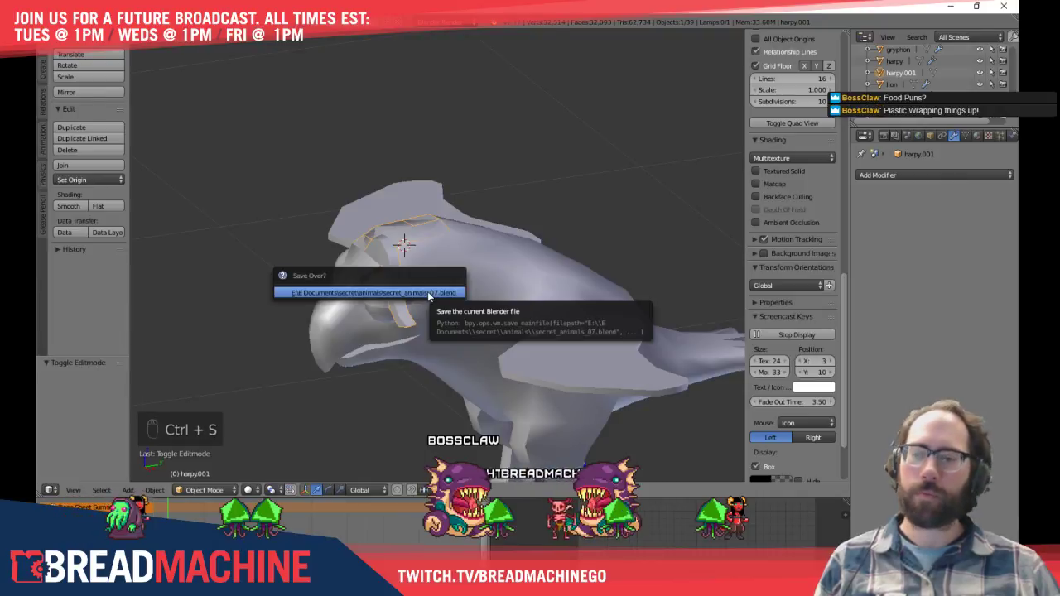
{"action": "left_click", "coordinate": [427, 291]}
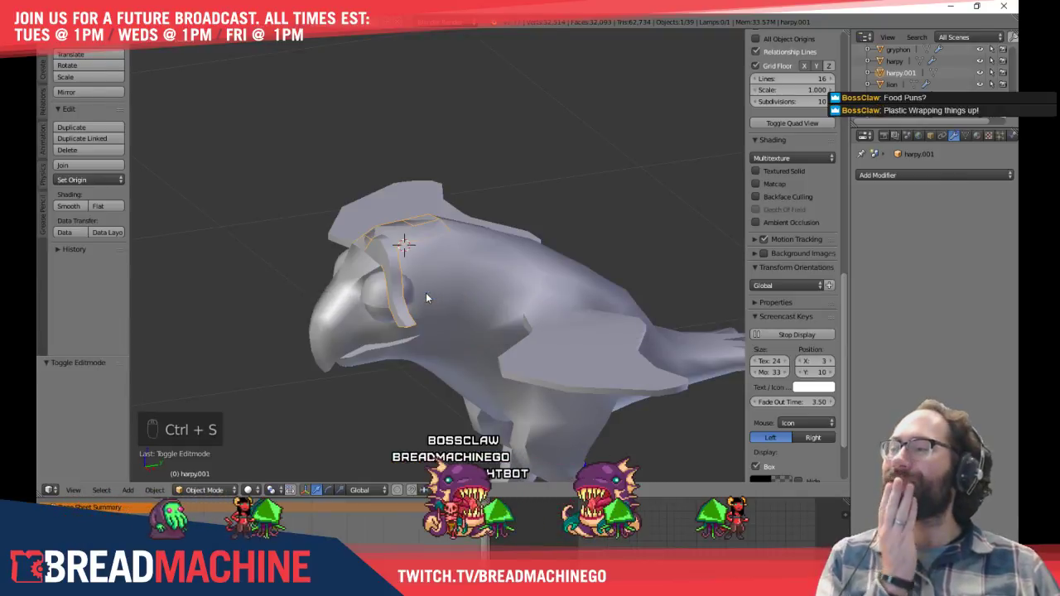